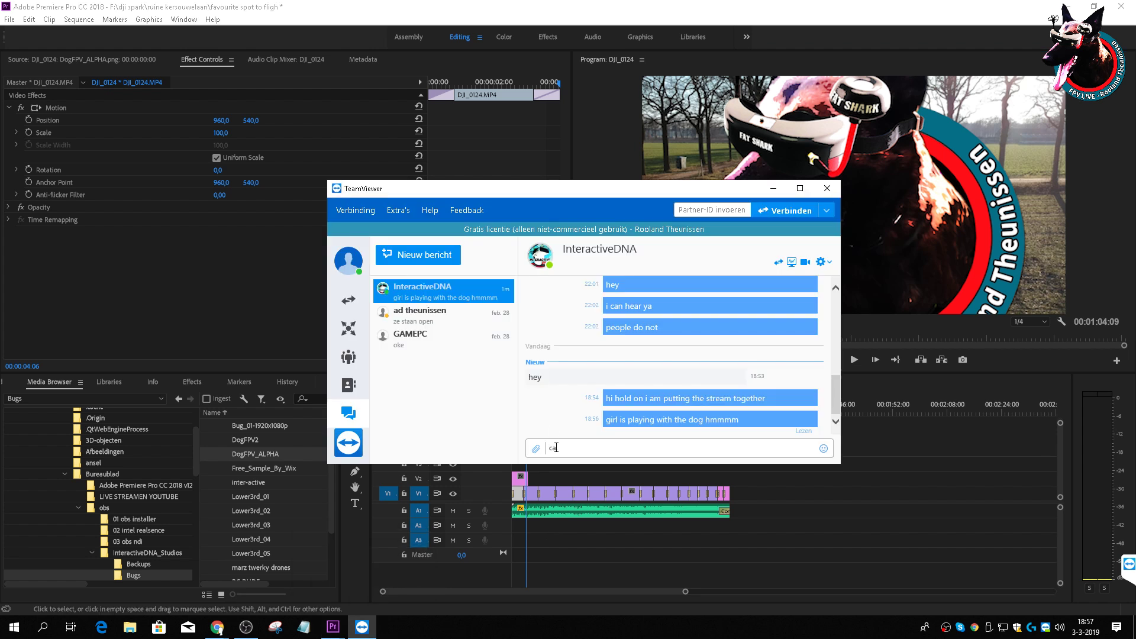
Step: Send the chat messages "can you hear me?" and "no" to InteractiveDNA in TeamViewer, and minimize its window
{"action": "type", "text": "ou"}
{"action": "key", "text": "Return"}
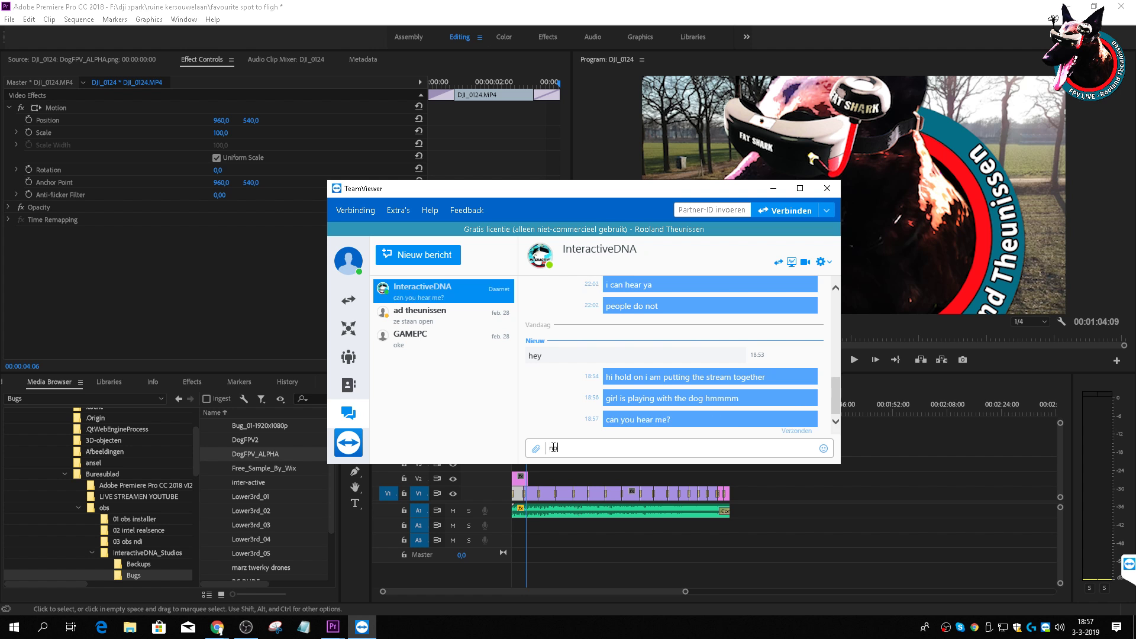
{"action": "type", "text": "no"}
{"action": "key", "text": "Return"}
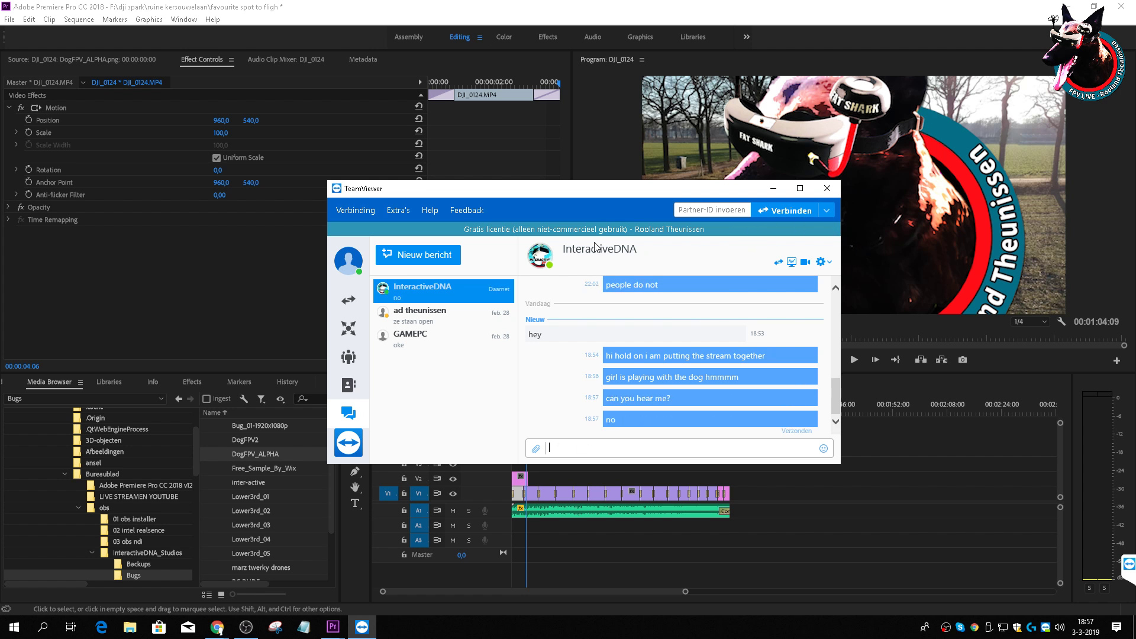
{"action": "left_click", "coordinate": [397, 215]}
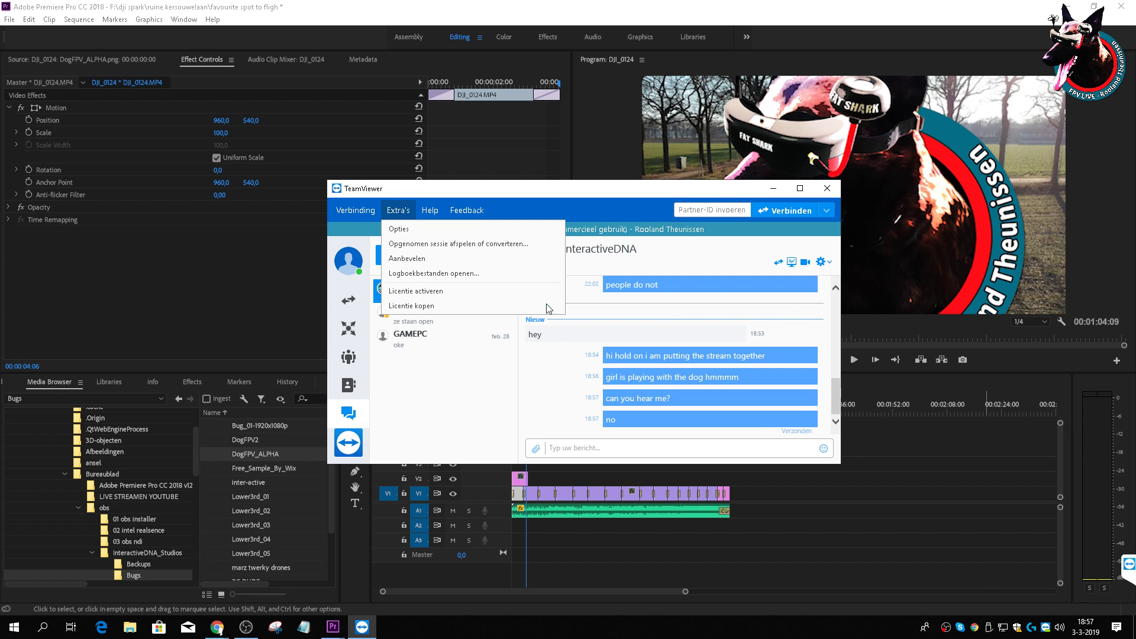
{"action": "left_click", "coordinate": [773, 188]}
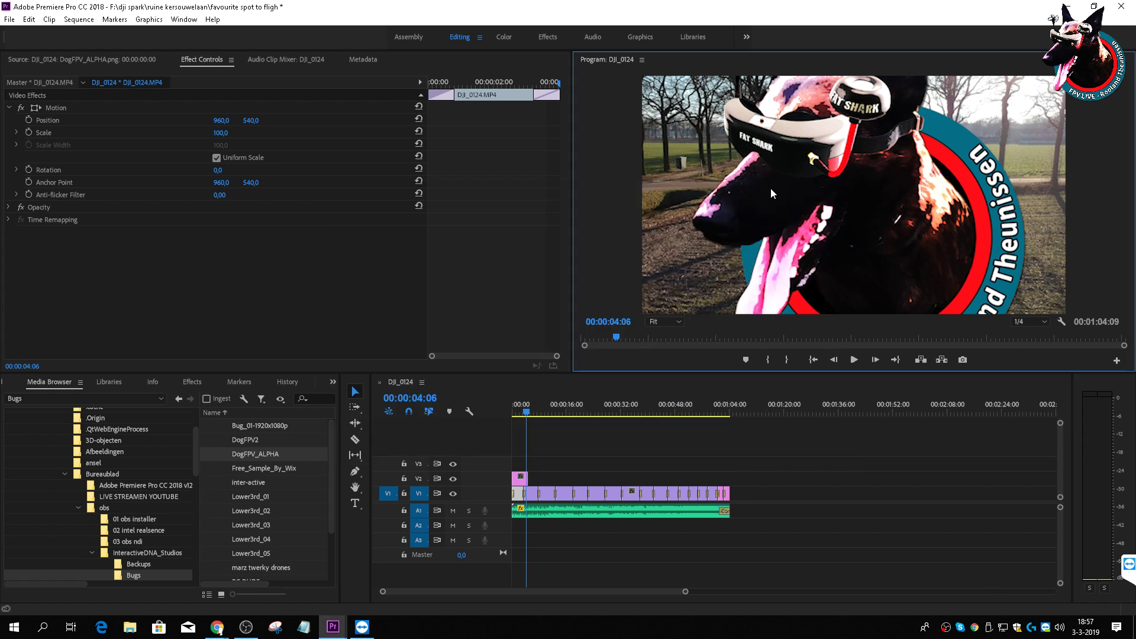
{"action": "left_click", "coordinate": [1056, 10]}
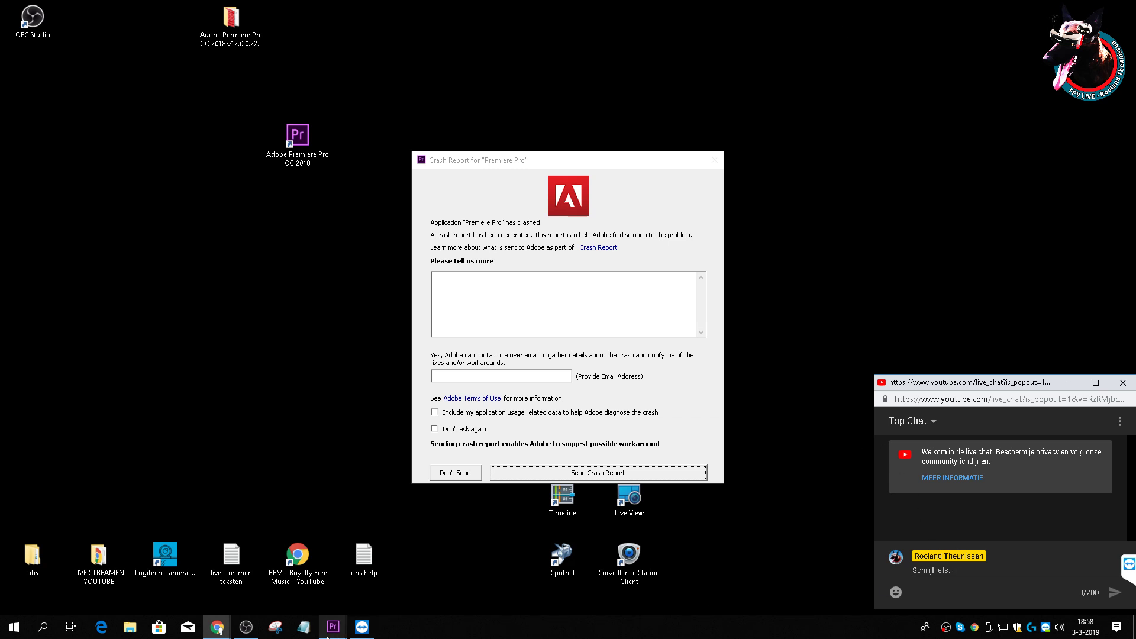
{"action": "left_click", "coordinate": [332, 626]}
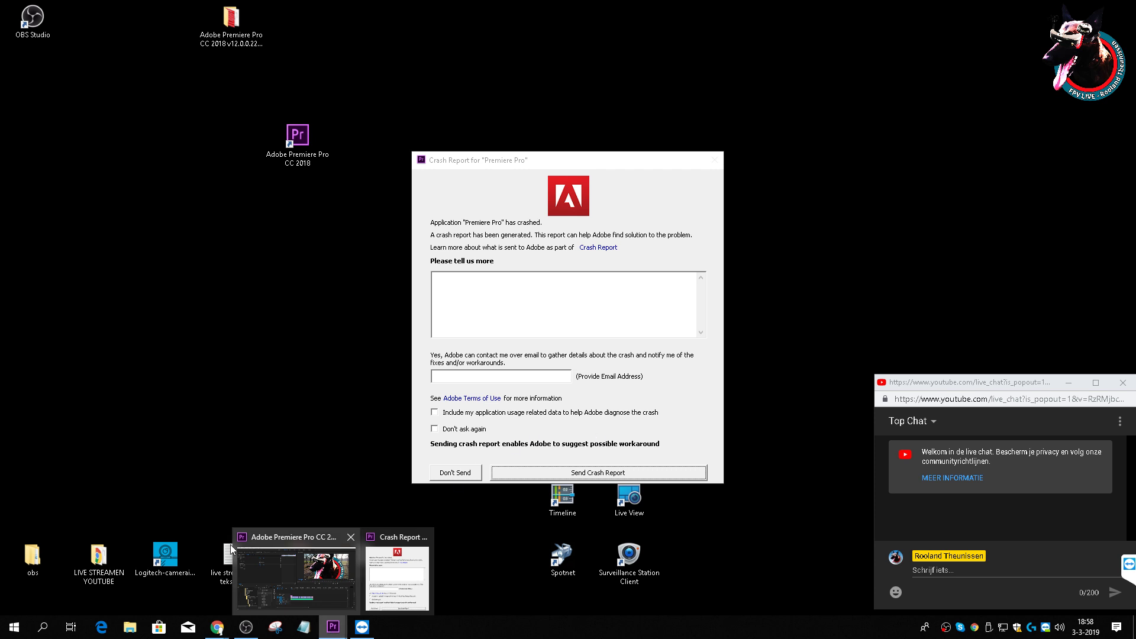
{"action": "left_click", "coordinate": [297, 574]}
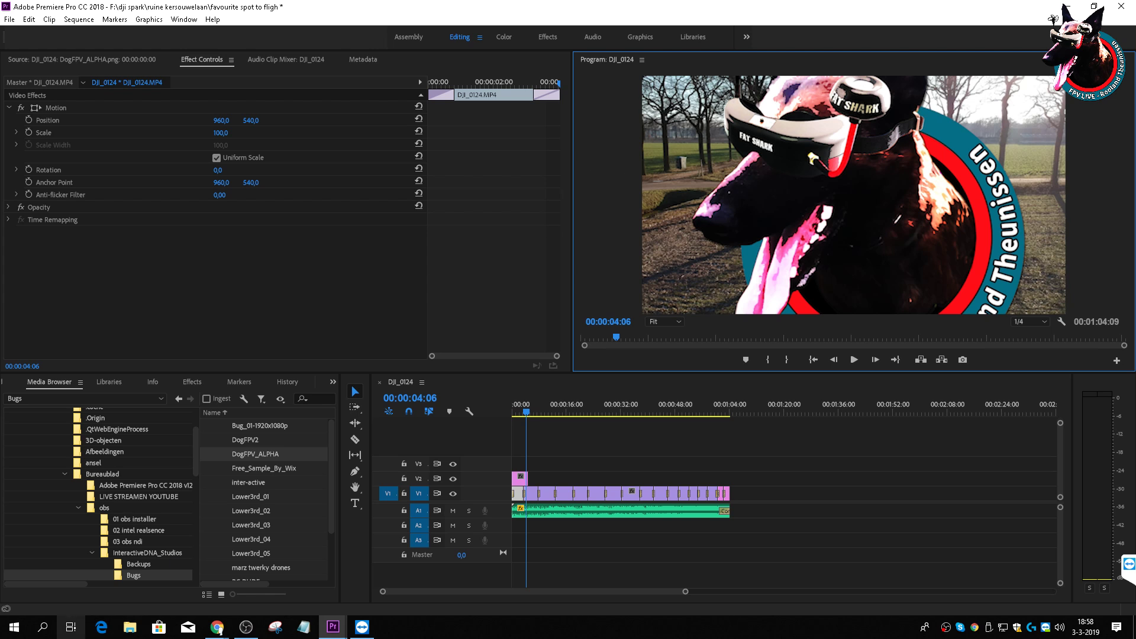
{"action": "left_click", "coordinate": [362, 627]}
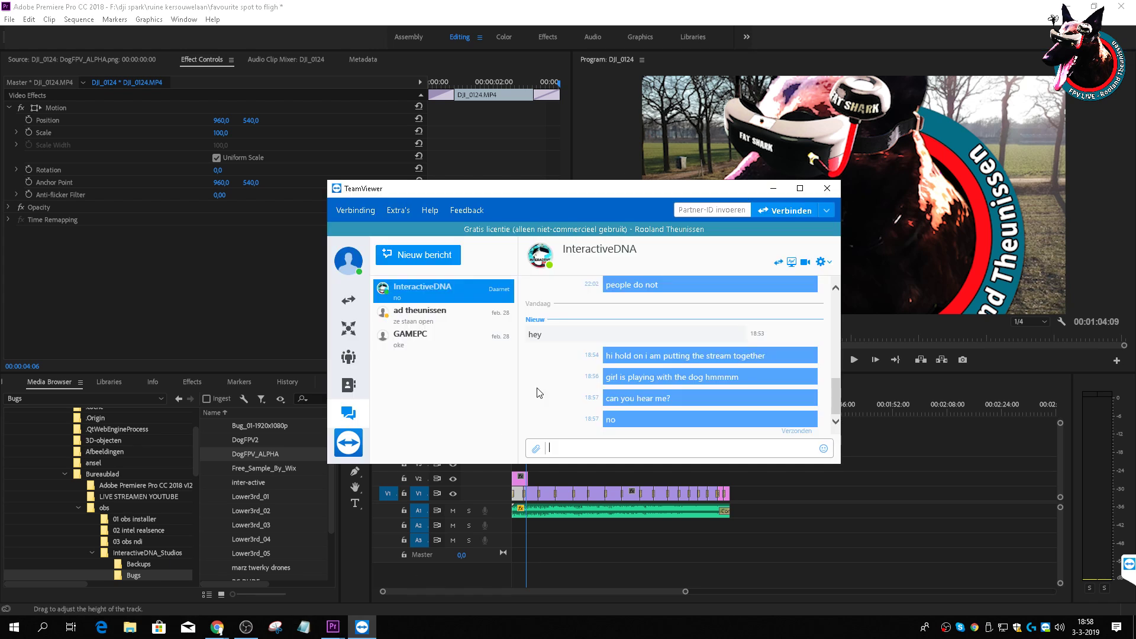
{"action": "left_click", "coordinate": [773, 188]}
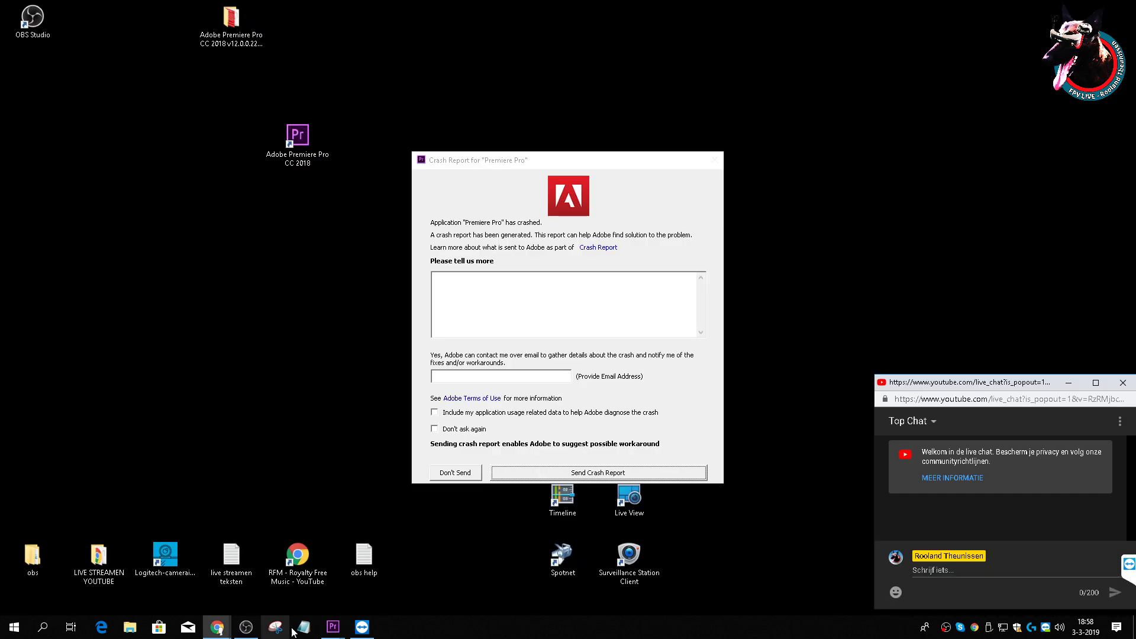
{"action": "mouse_move", "coordinate": [220, 626]}
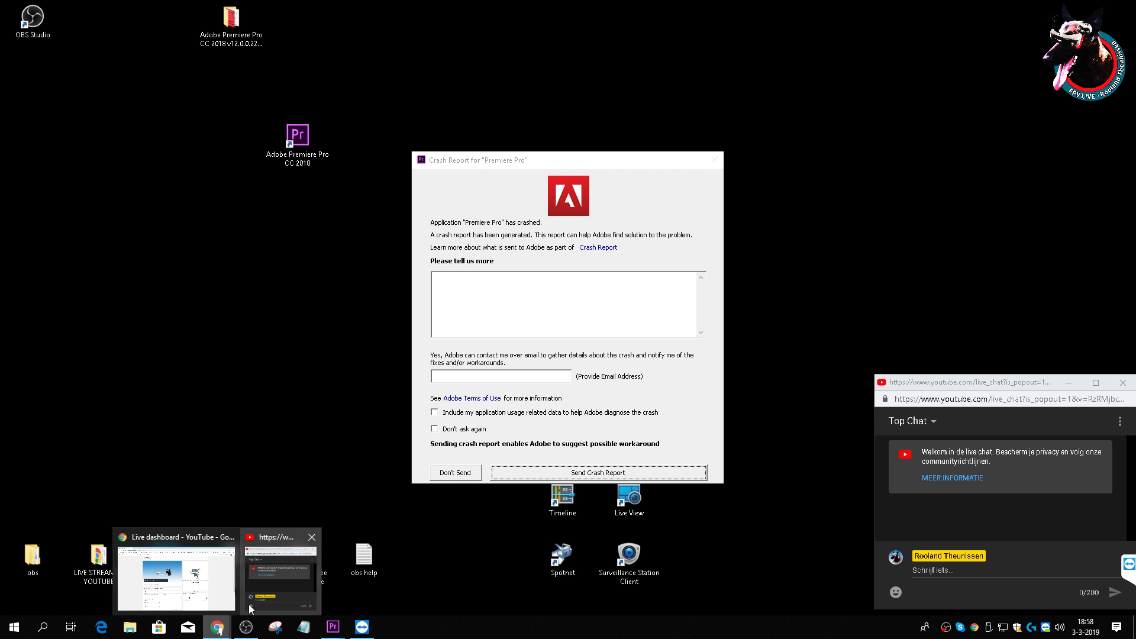
{"action": "left_click", "coordinate": [962, 570]}
{"action": "type", "text": "don"}
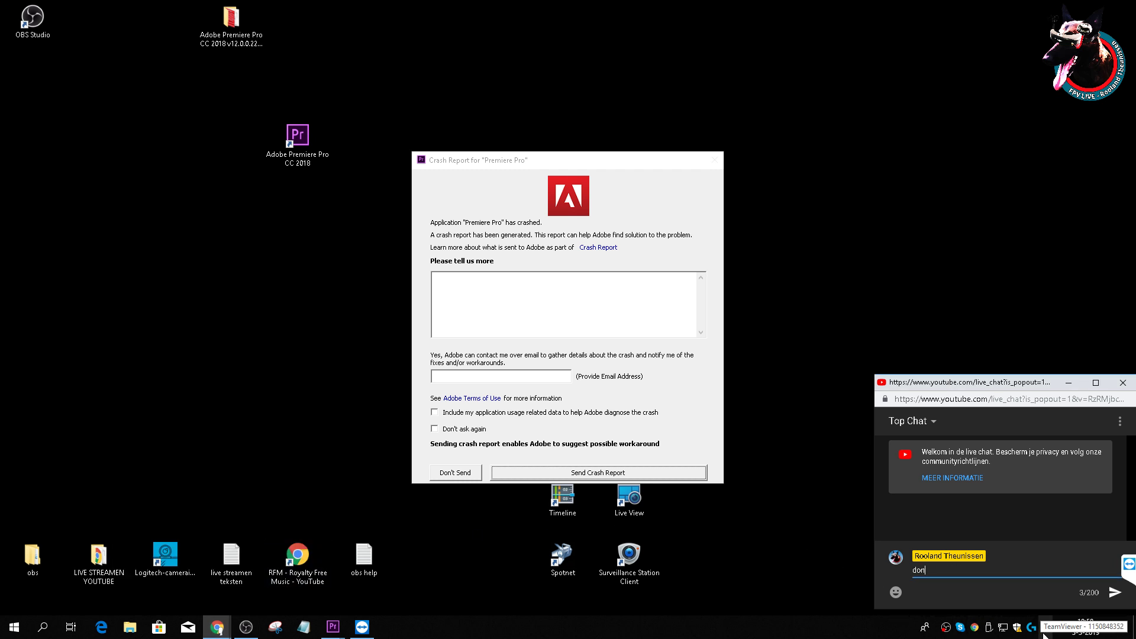
{"action": "type", "text": "'t"}
Step: Minimize the YouTube live chat and expand the TeamViewer session panel with its audio controls
{"action": "left_click", "coordinate": [1045, 627]}
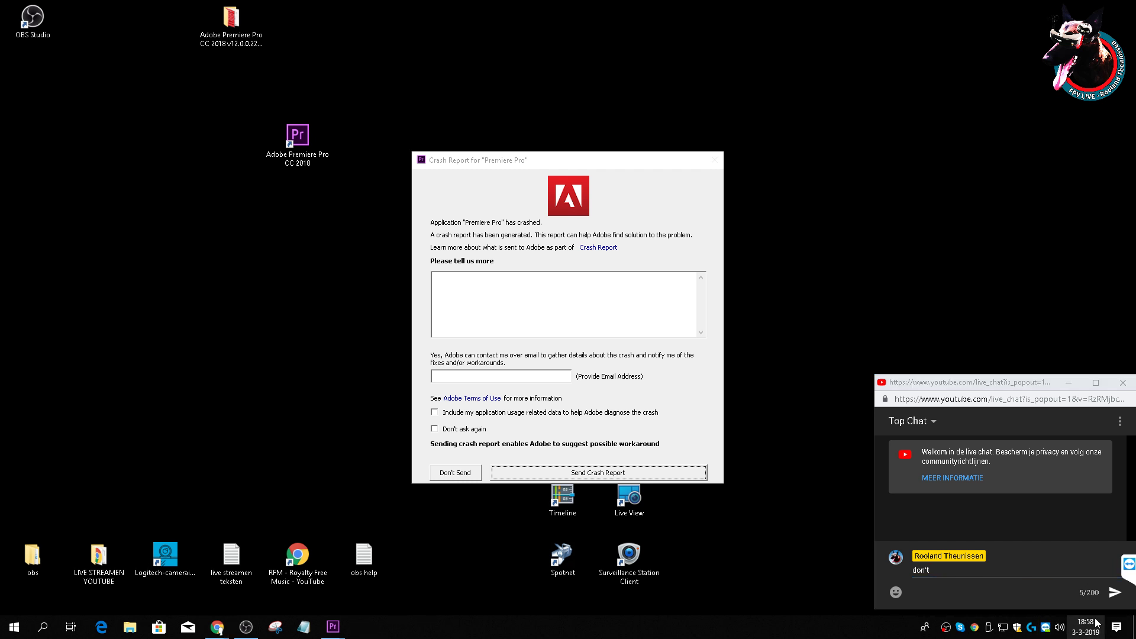
{"action": "left_click", "coordinate": [1128, 562]}
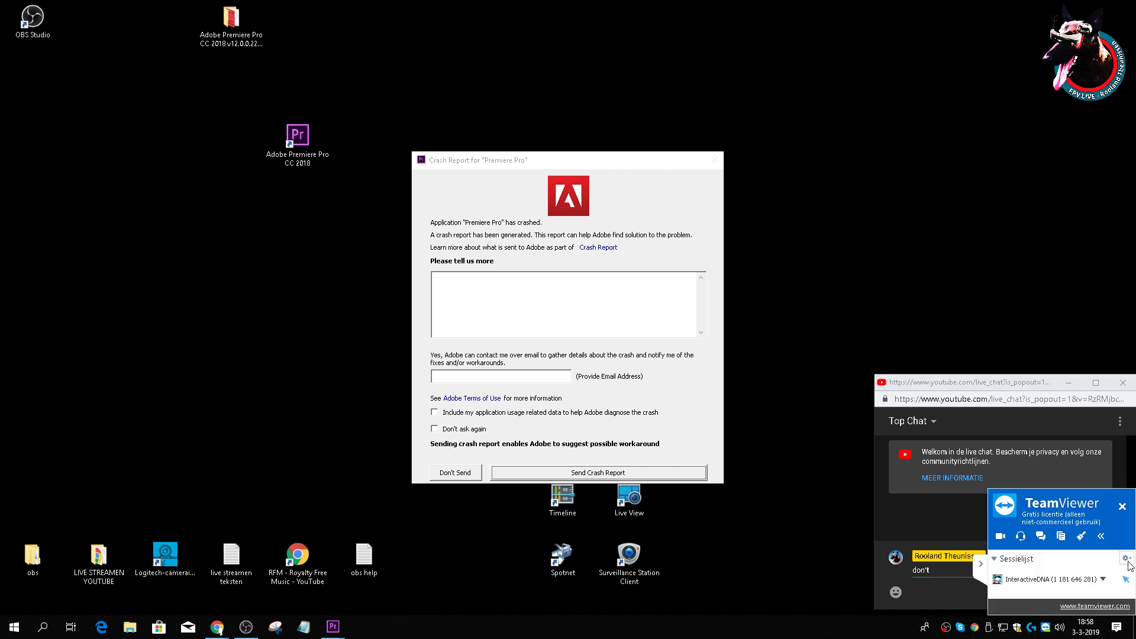
{"action": "left_click", "coordinate": [1069, 384]}
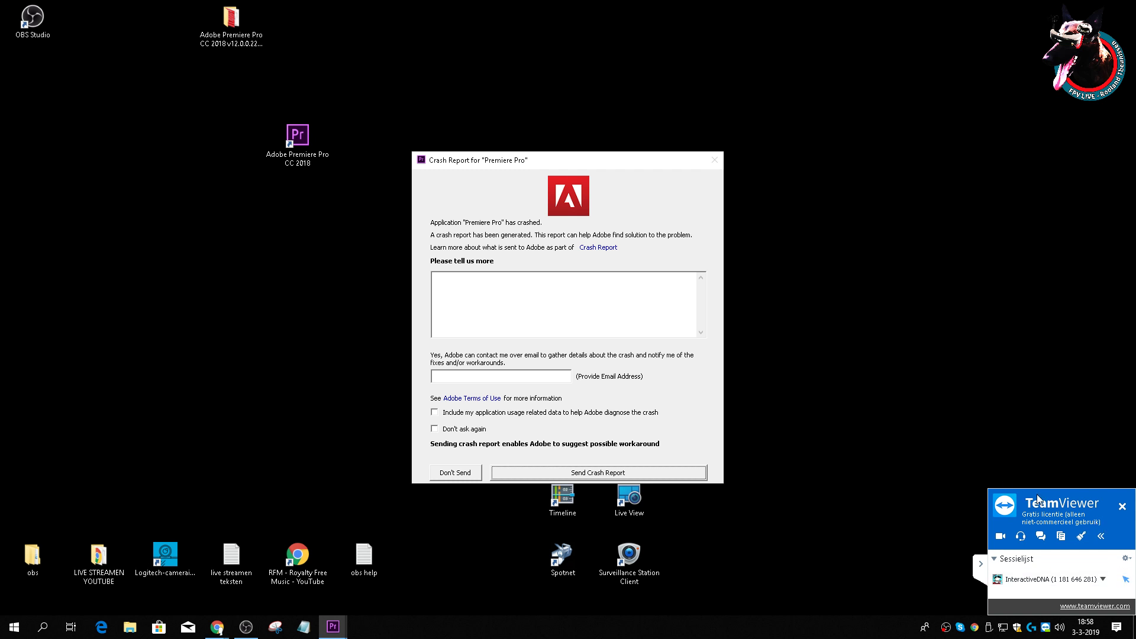
{"action": "left_click", "coordinate": [1020, 536]}
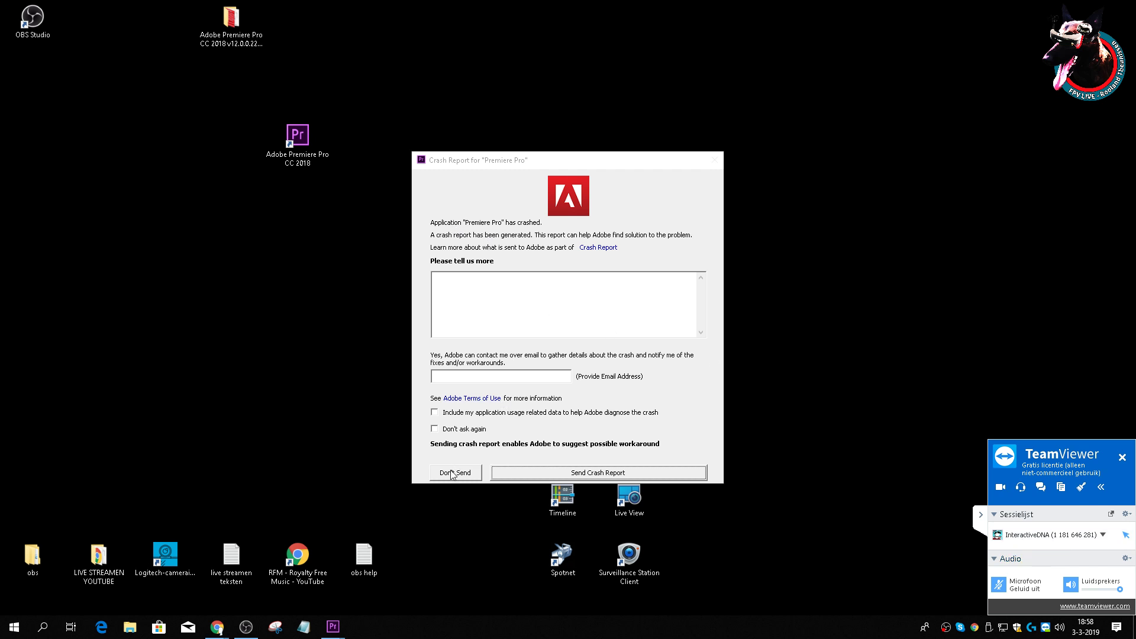
Step: Dismiss the Premiere Pro crash report without sending it, with "Don't ask again" enabled
{"action": "left_click", "coordinate": [435, 429]}
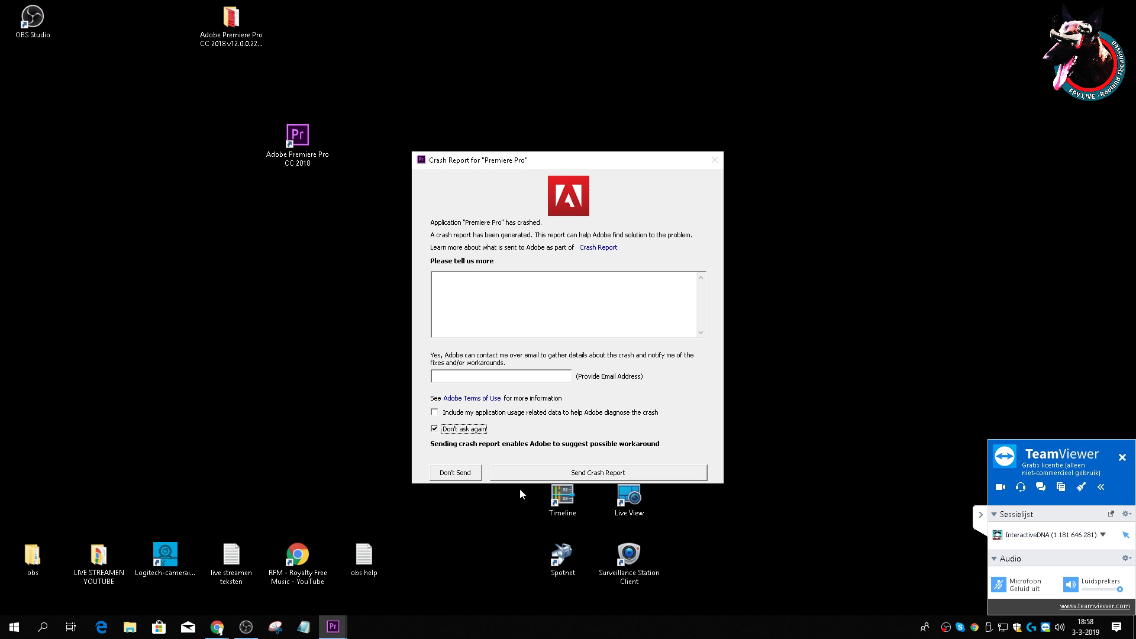
{"action": "left_click", "coordinate": [464, 472]}
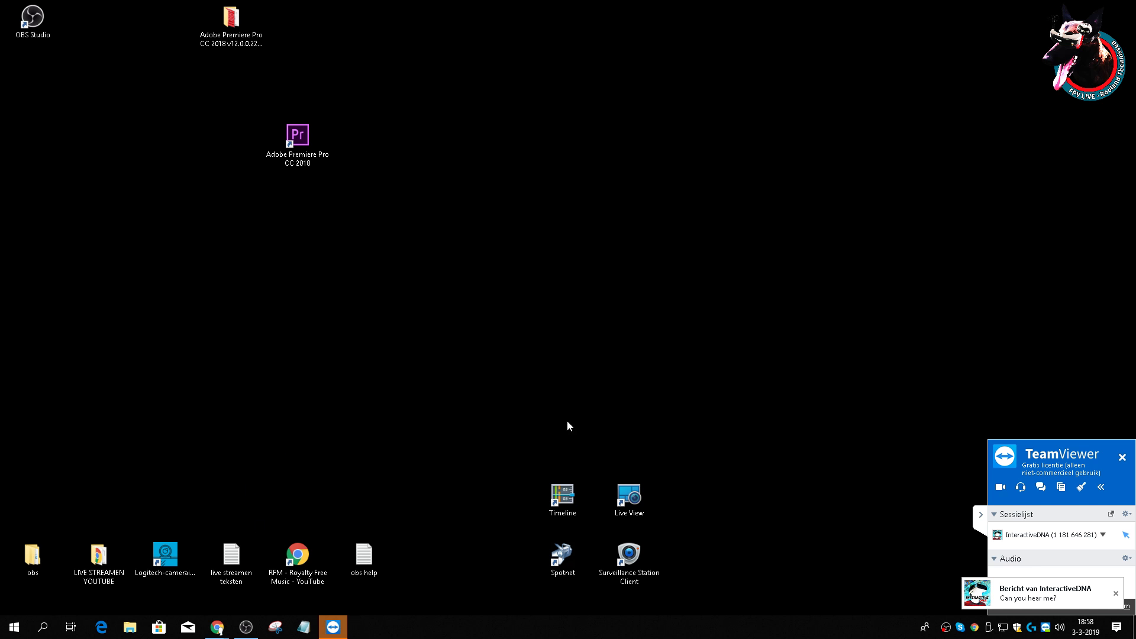
Step: Open InteractiveDNA's incoming TeamViewer message, reply "yes", and put away the chat window and session panel
{"action": "left_click", "coordinate": [1062, 604]}
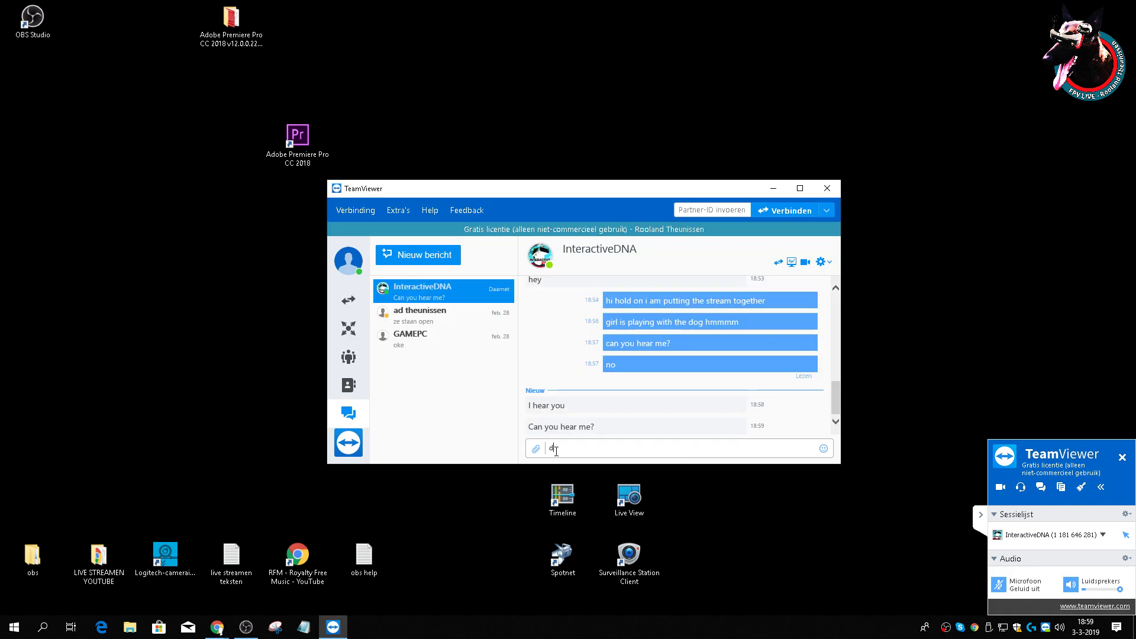
{"action": "type", "text": "yes"}
{"action": "key", "text": "Return"}
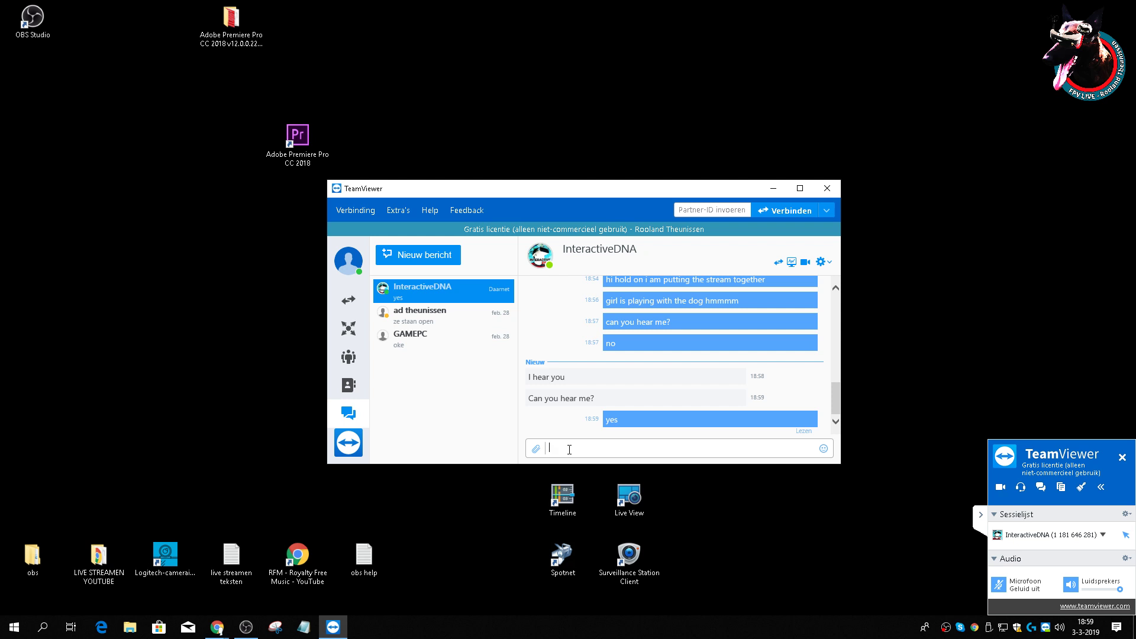
{"action": "left_click", "coordinate": [773, 188]}
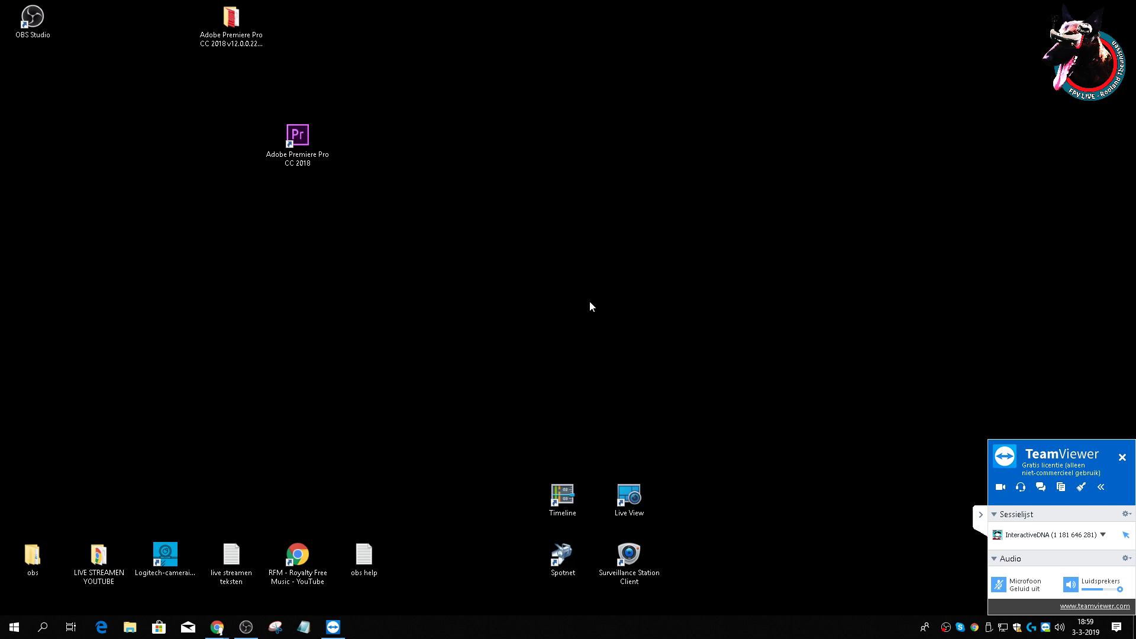
{"action": "left_click", "coordinate": [979, 515]}
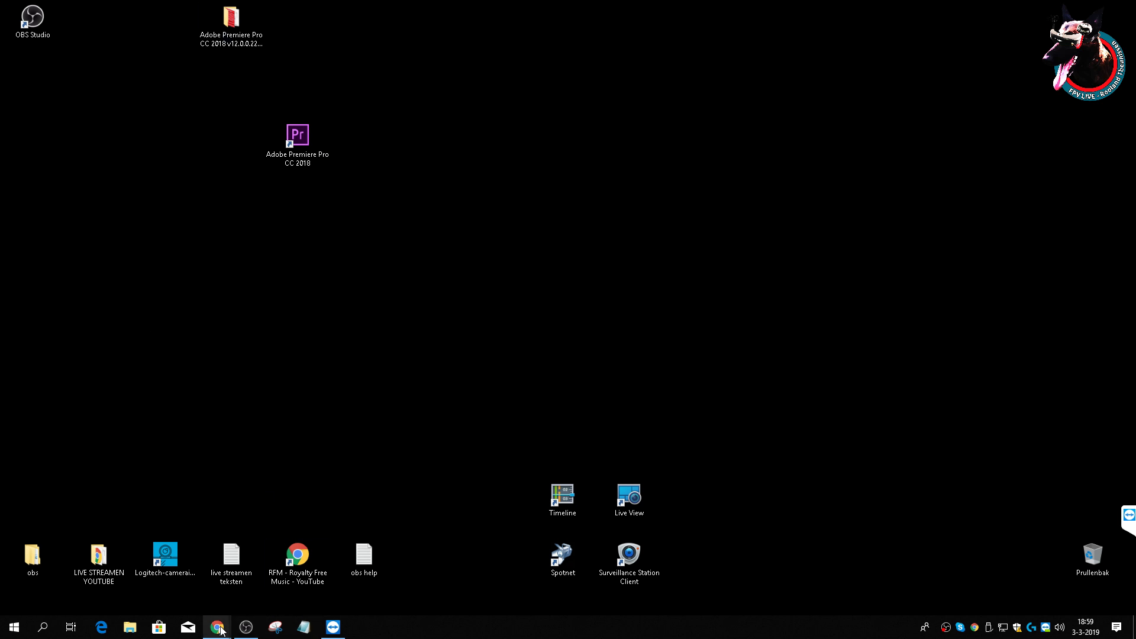
Step: Restore the YouTube live chat, replace the unsent draft with "i hear ya", send it, and post "you don't hear me"
{"action": "mouse_move", "coordinate": [218, 626]}
{"action": "left_click", "coordinate": [268, 583]}
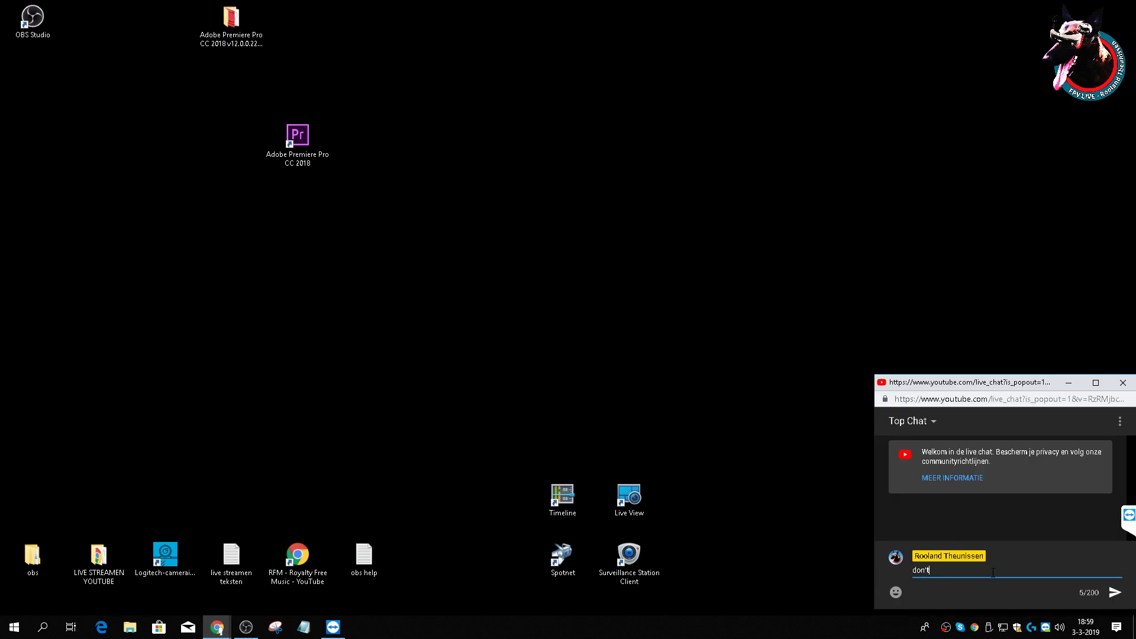
{"action": "key", "text": "ctrl+a"}
{"action": "type", "text": "i hear ya"}
{"action": "key", "text": "Return"}
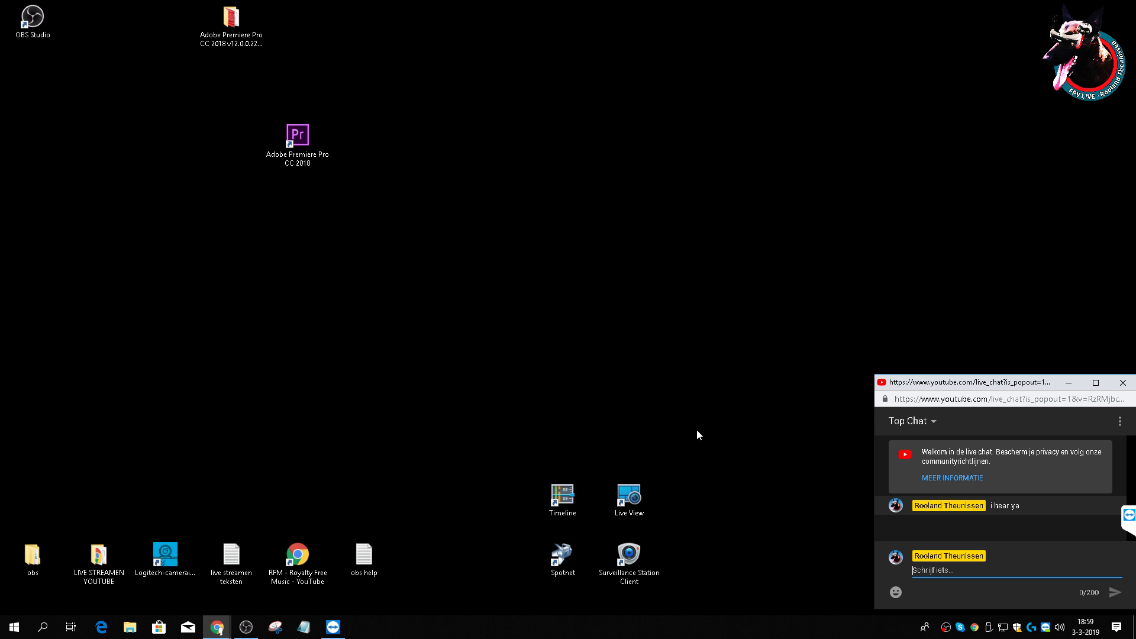
{"action": "type", "text": "you don't hear me"}
{"action": "key", "text": "Return"}
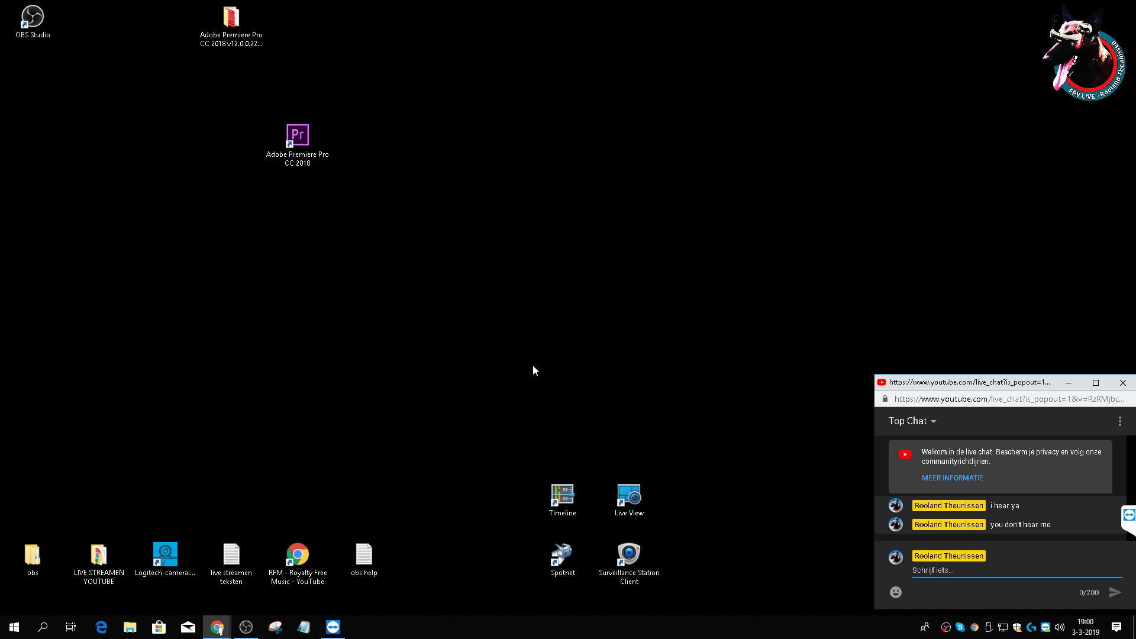
{"action": "left_click", "coordinate": [246, 627]}
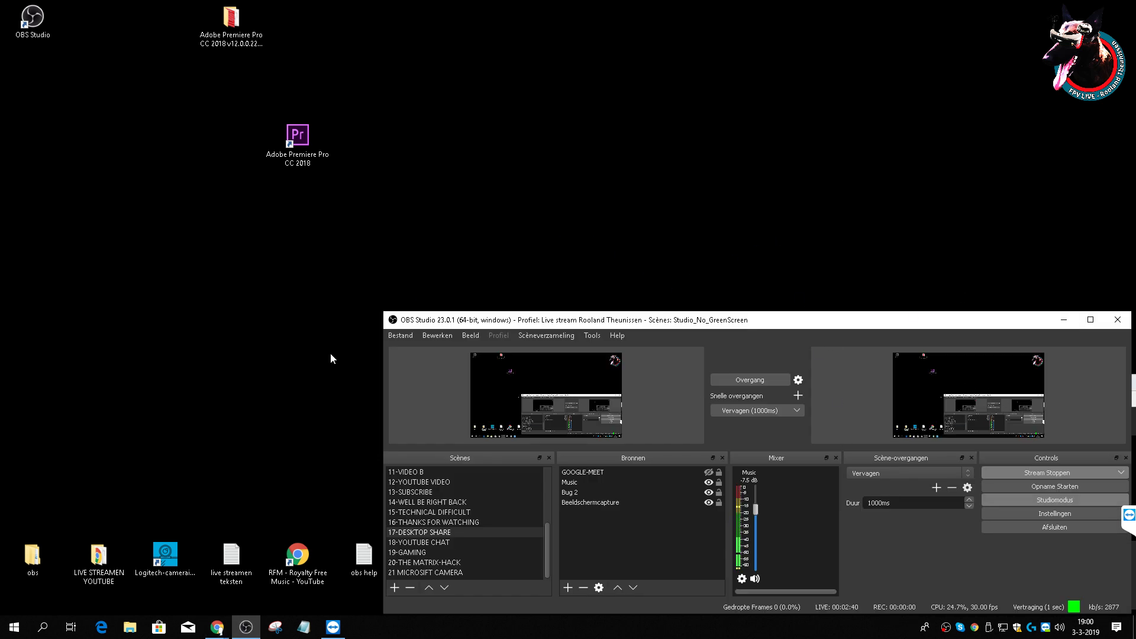
{"action": "left_click", "coordinate": [1063, 319]}
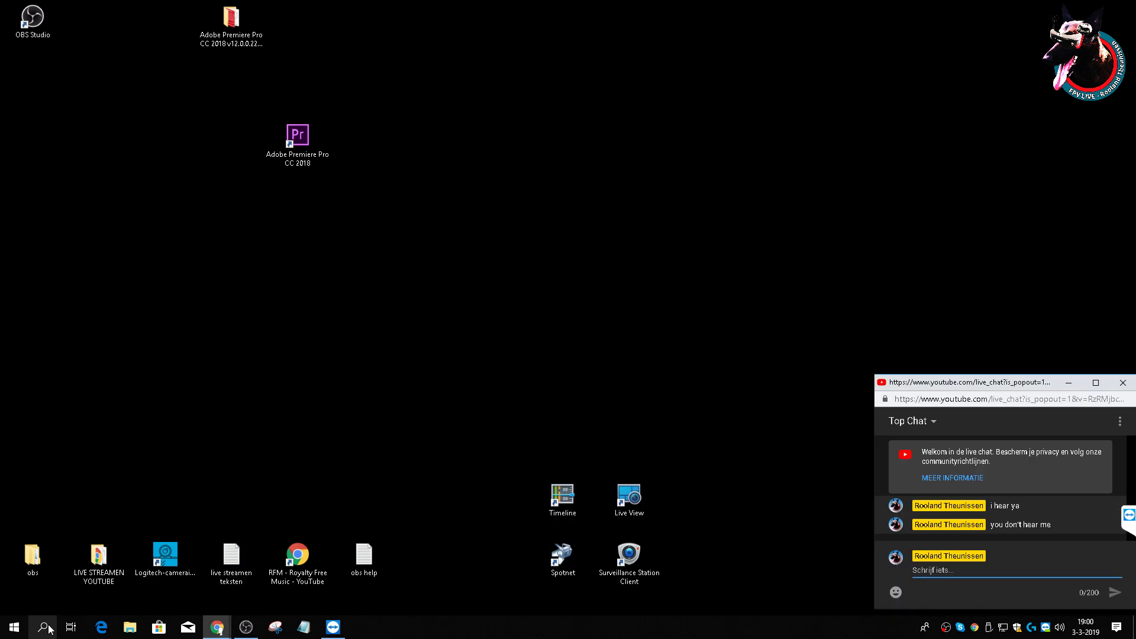
Step: Launch Adobe Premiere Pro CC 2018 and open the recent project "favourite spot to fligh", bringing up the Windows volume mixer during loading
{"action": "left_click", "coordinate": [25, 631]}
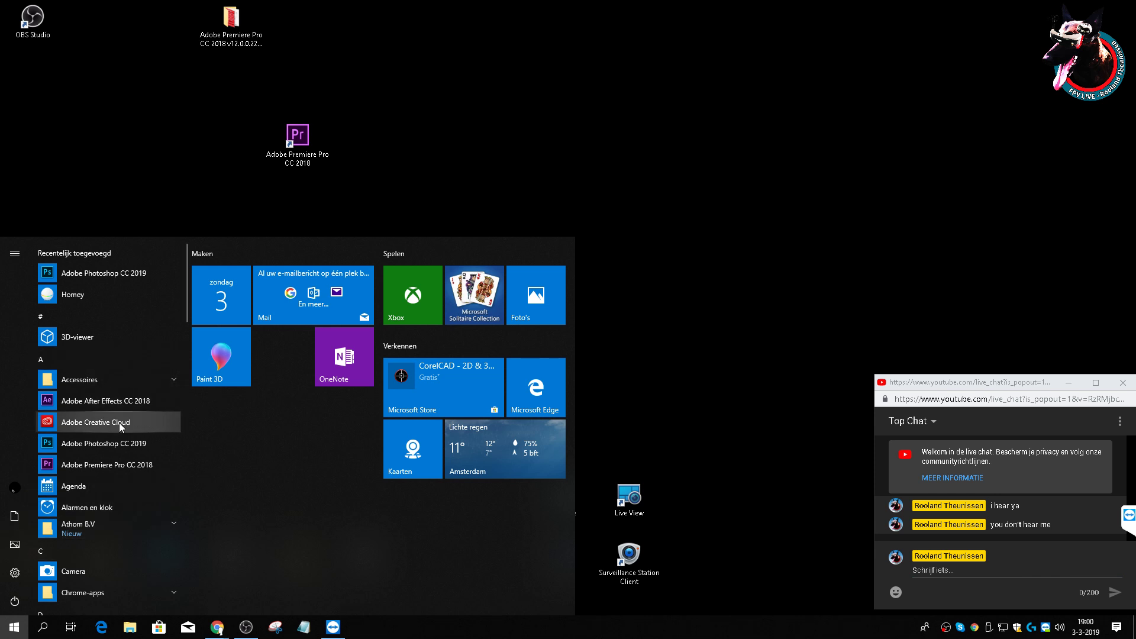
{"action": "left_click", "coordinate": [142, 467]}
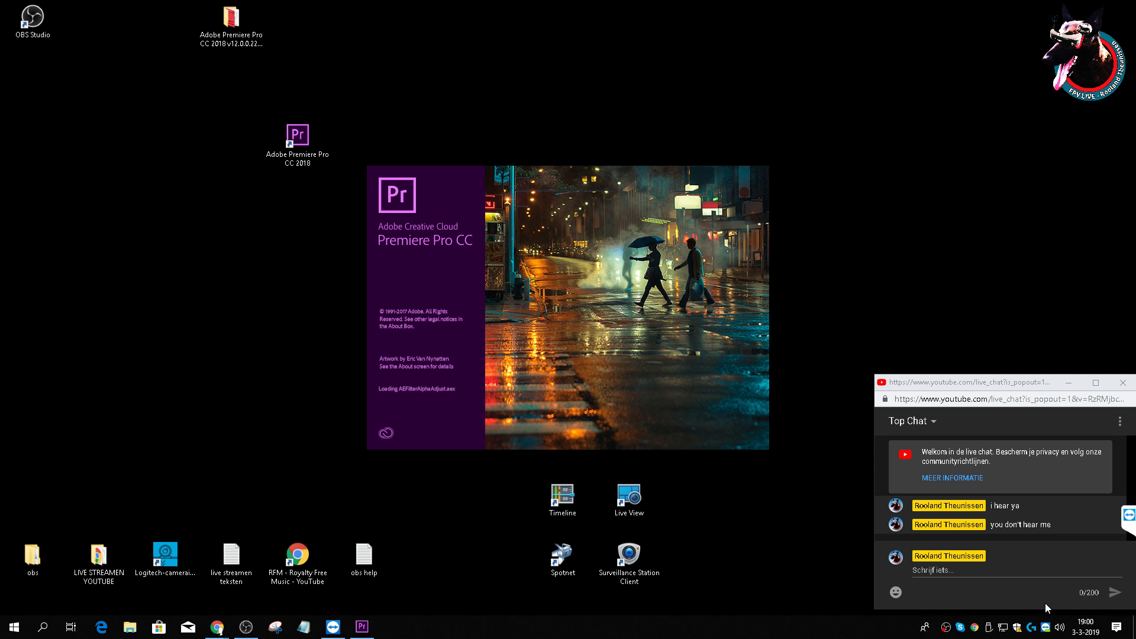
{"action": "right_click", "coordinate": [1060, 627]}
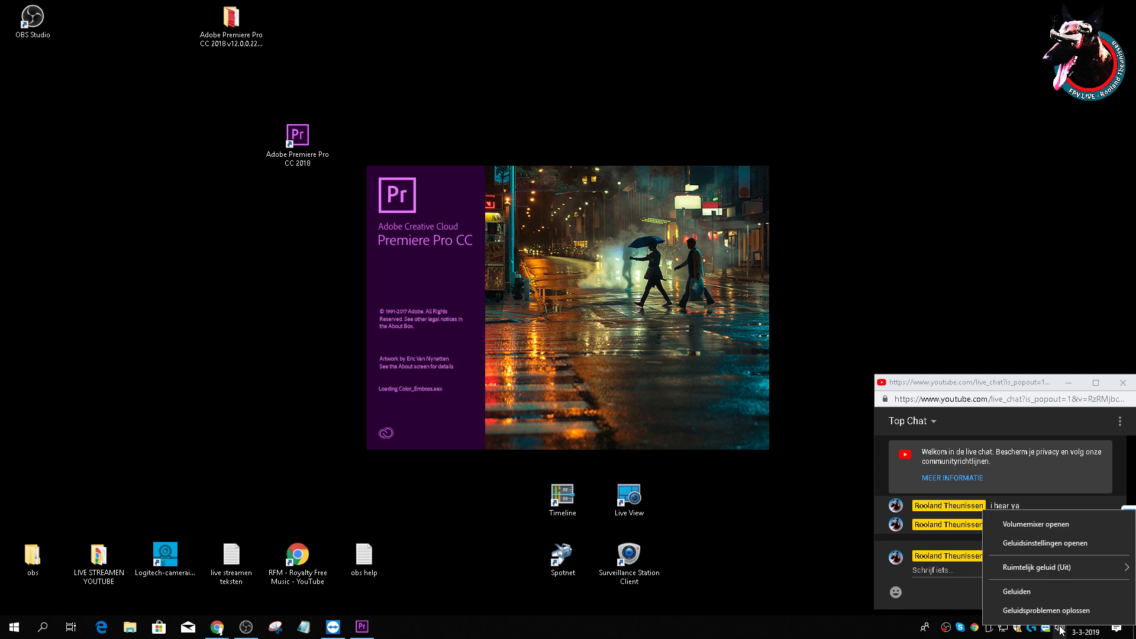
{"action": "left_click", "coordinate": [1056, 524]}
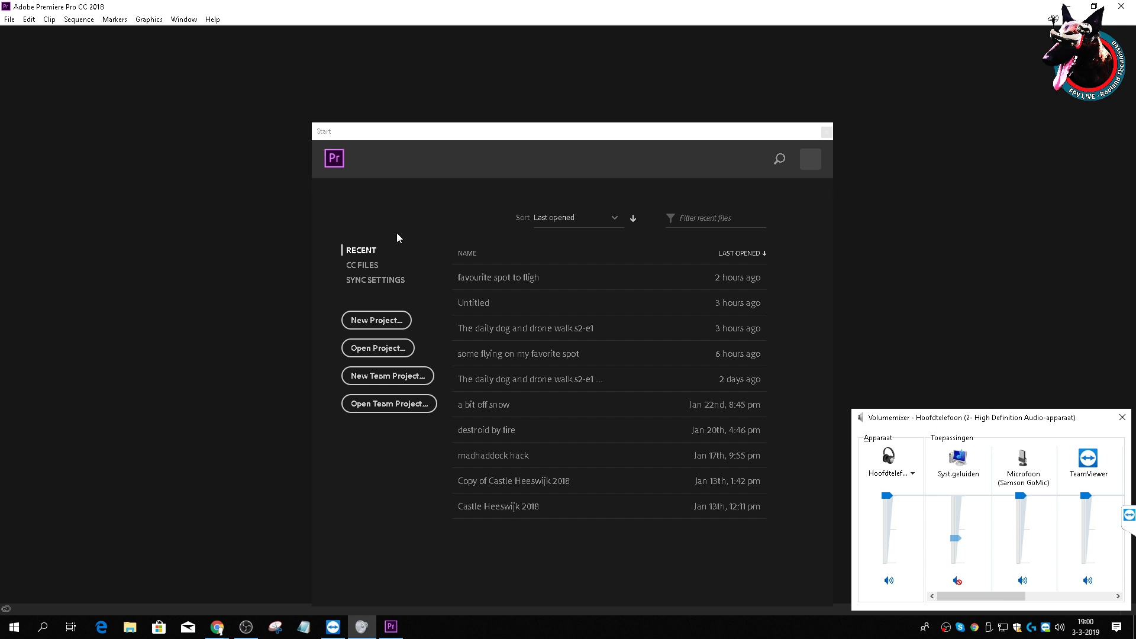
{"action": "left_click", "coordinate": [530, 280]}
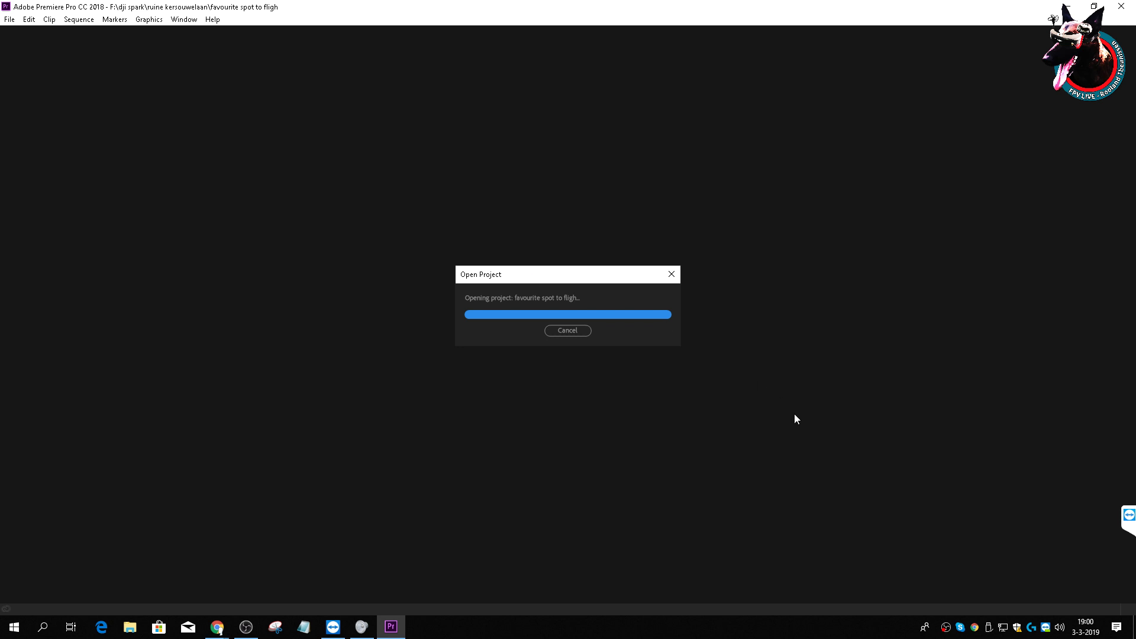
Step: Switch to OBS Studio, raise the Music source's volume to -4.5 dB, and minimize OBS
{"action": "right_click", "coordinate": [1058, 627]}
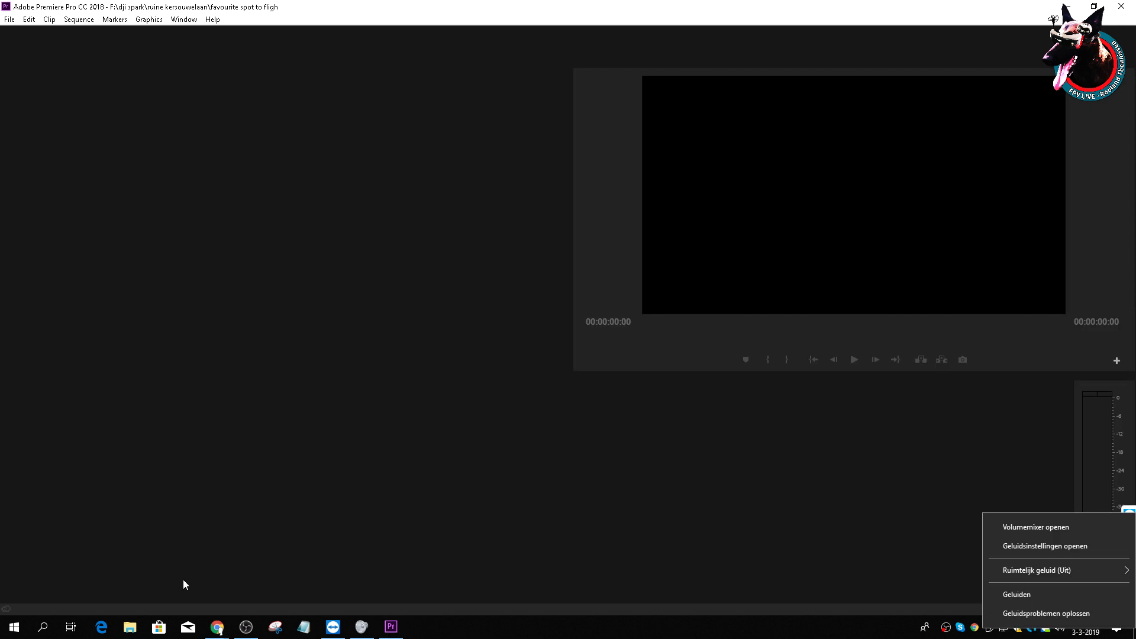
{"action": "left_click", "coordinate": [258, 626]}
{"action": "left_click_drag", "start_coordinate": [756, 510], "coordinate": [756, 506]}
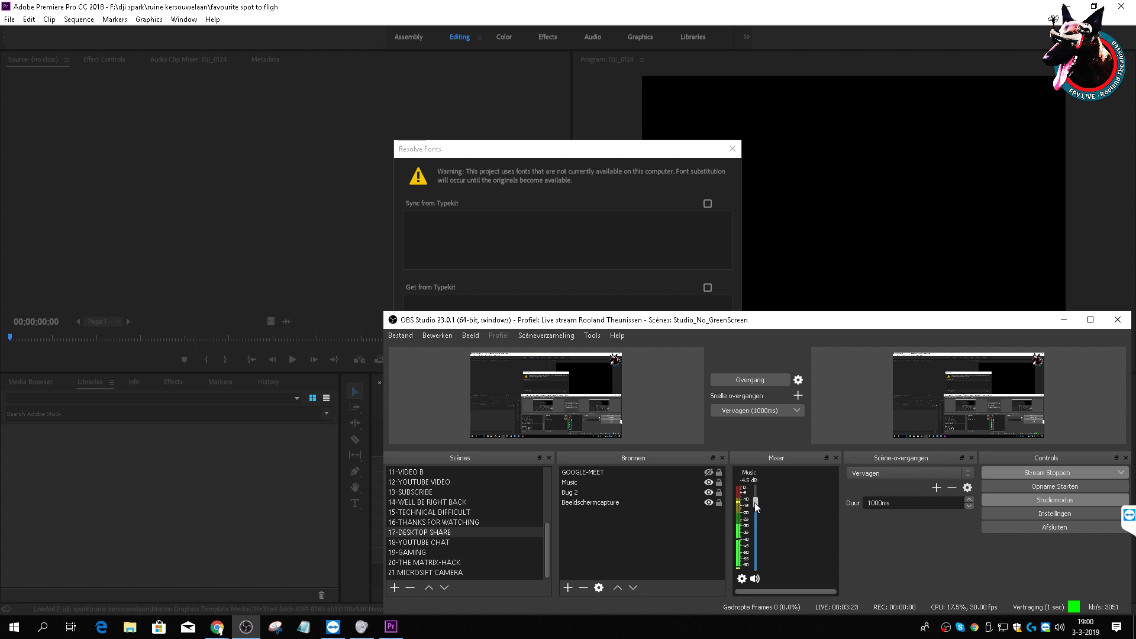
{"action": "left_click", "coordinate": [1065, 321]}
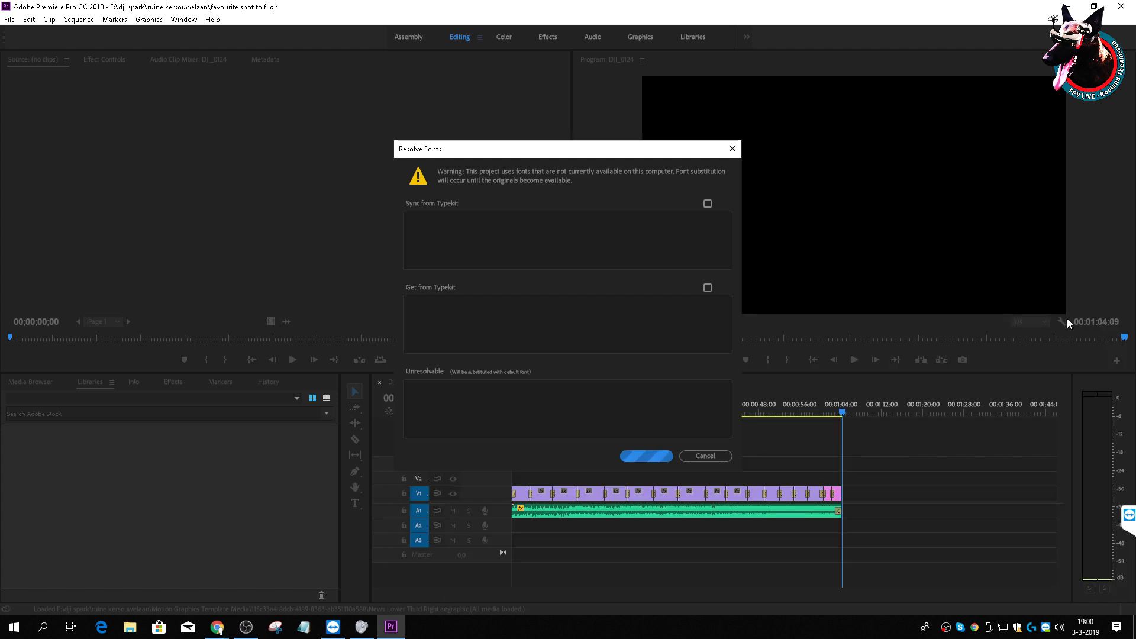
Step: Cancel the Resolve Fonts dialog for the opened Premiere Pro project
{"action": "left_click", "coordinate": [718, 460]}
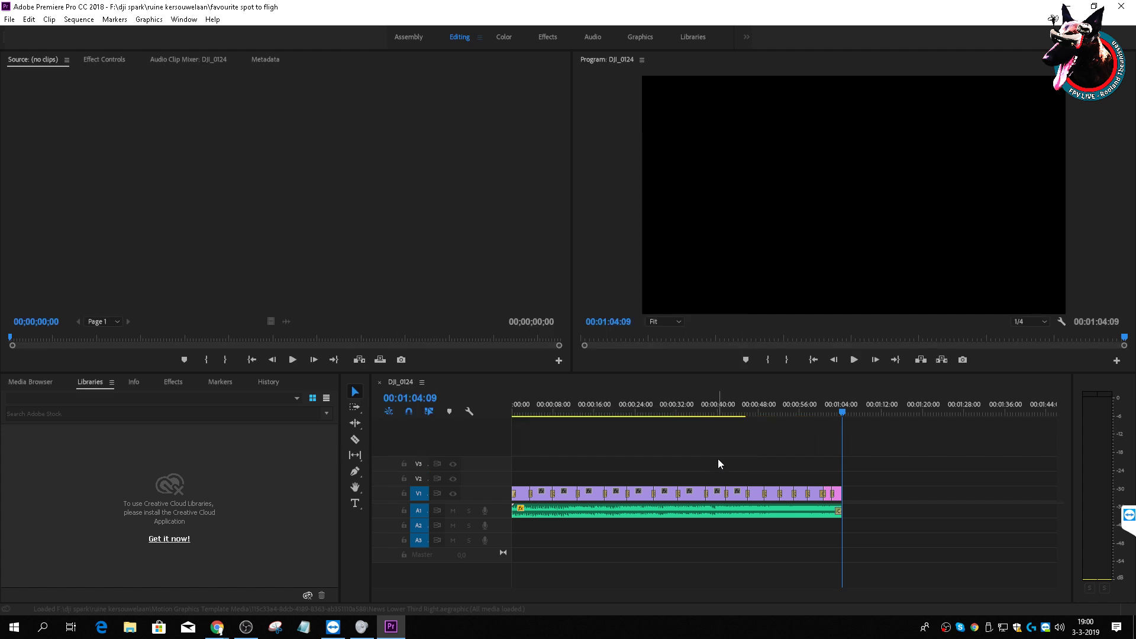
Step: Return the playhead to the start of the DJI_0124 sequence, and play back its opening seconds to check picture and sound
{"action": "left_click", "coordinate": [843, 413]}
{"action": "key", "text": "Home"}
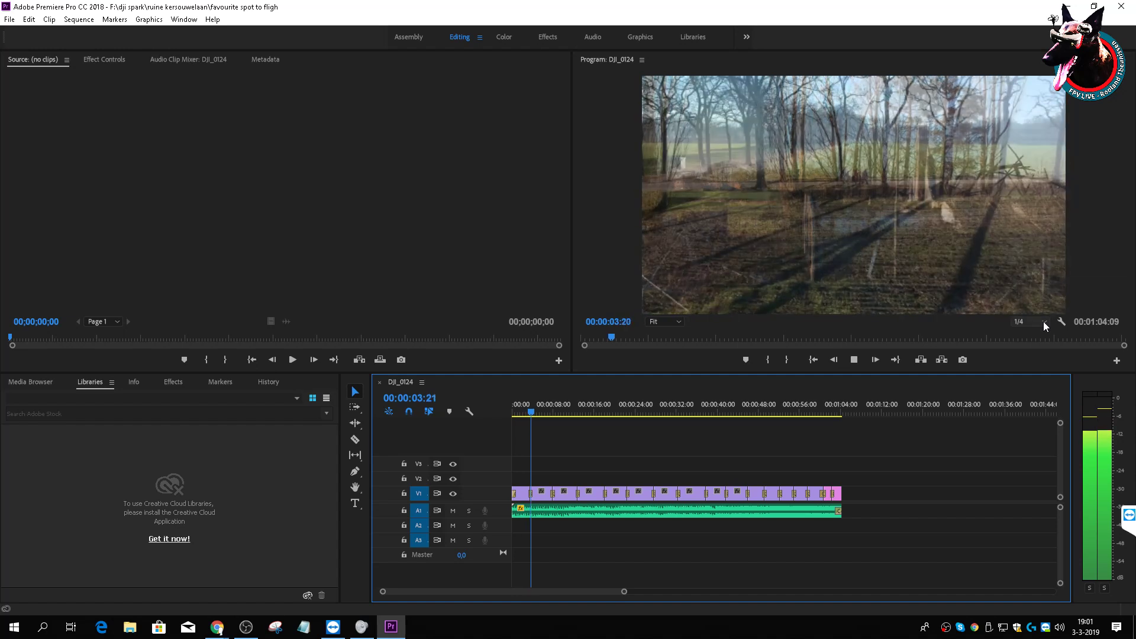
{"action": "key", "text": "space"}
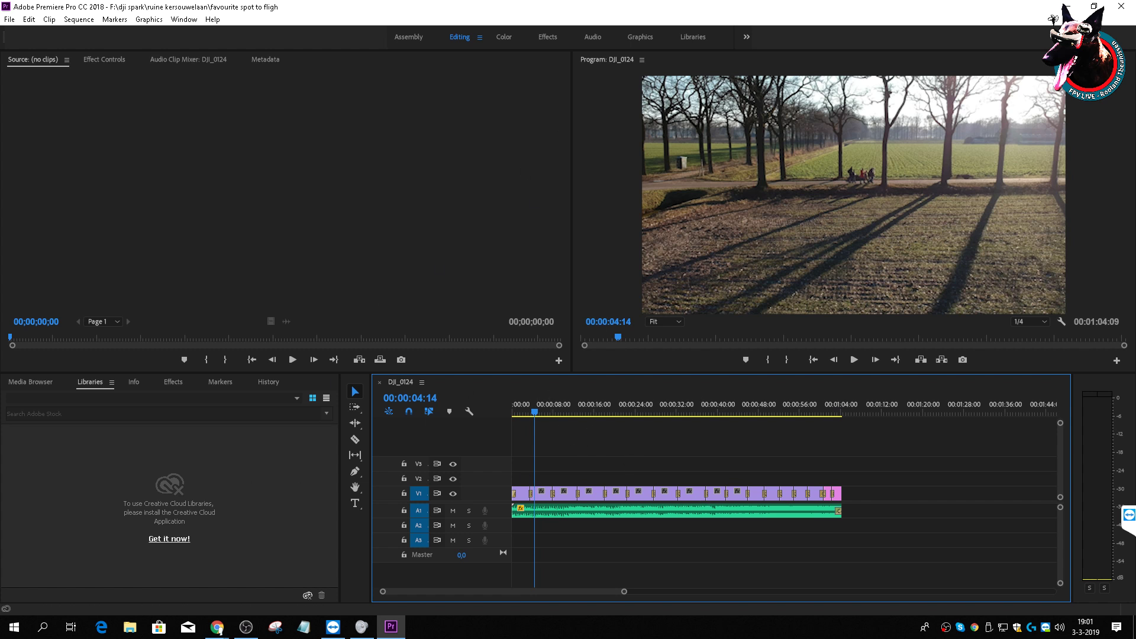
Step: Bring up OBS Studio, review the output and input devices in the Windows sound settings, and clear both windows away
{"action": "left_click", "coordinate": [245, 628]}
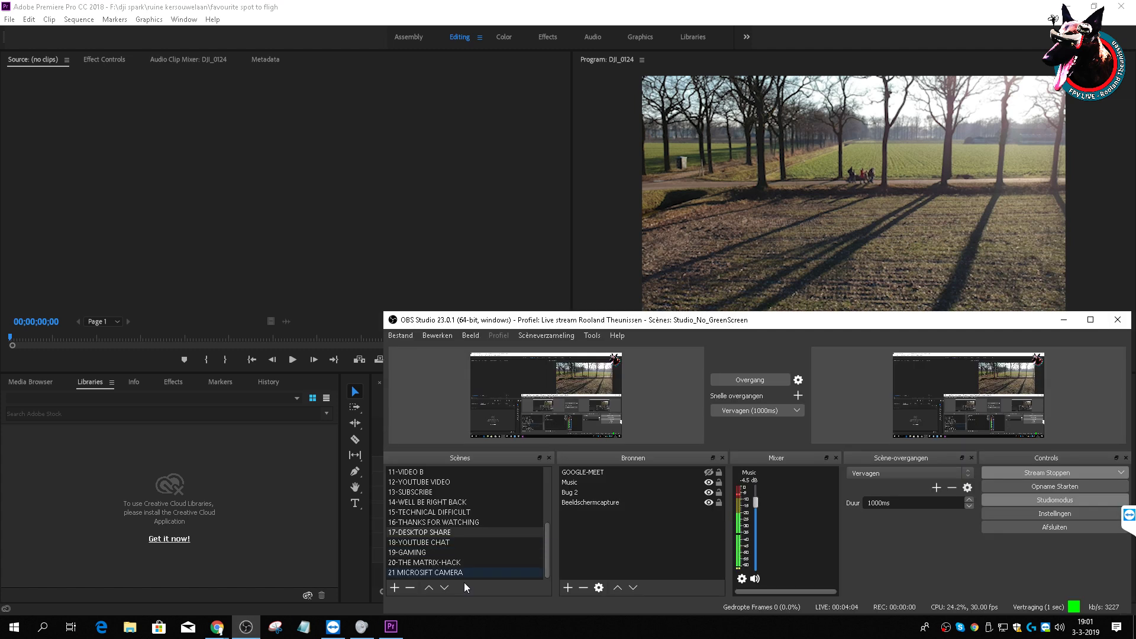
{"action": "right_click", "coordinate": [1059, 630]}
{"action": "left_click", "coordinate": [1056, 543]}
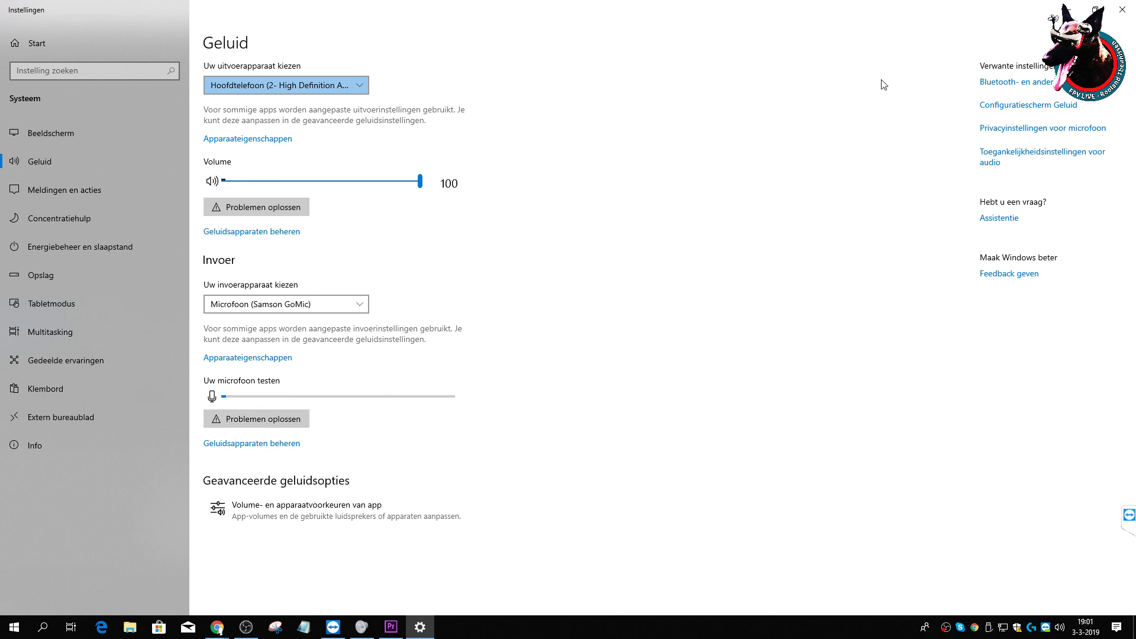
{"action": "left_click", "coordinate": [267, 443]}
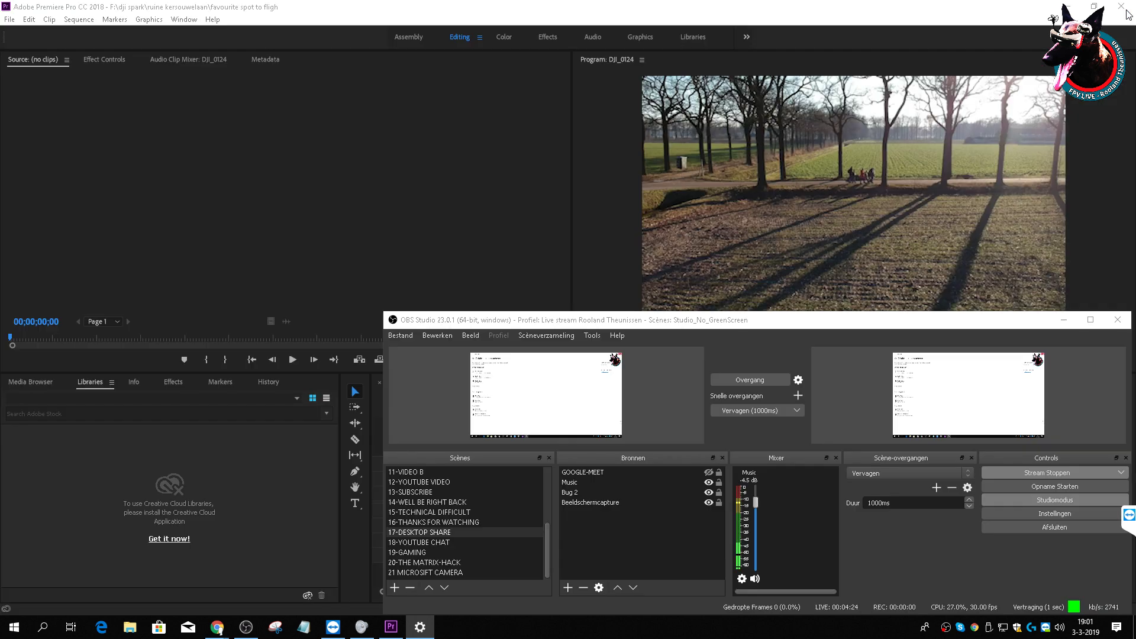
{"action": "left_click", "coordinate": [1121, 9]}
{"action": "left_click", "coordinate": [1056, 321]}
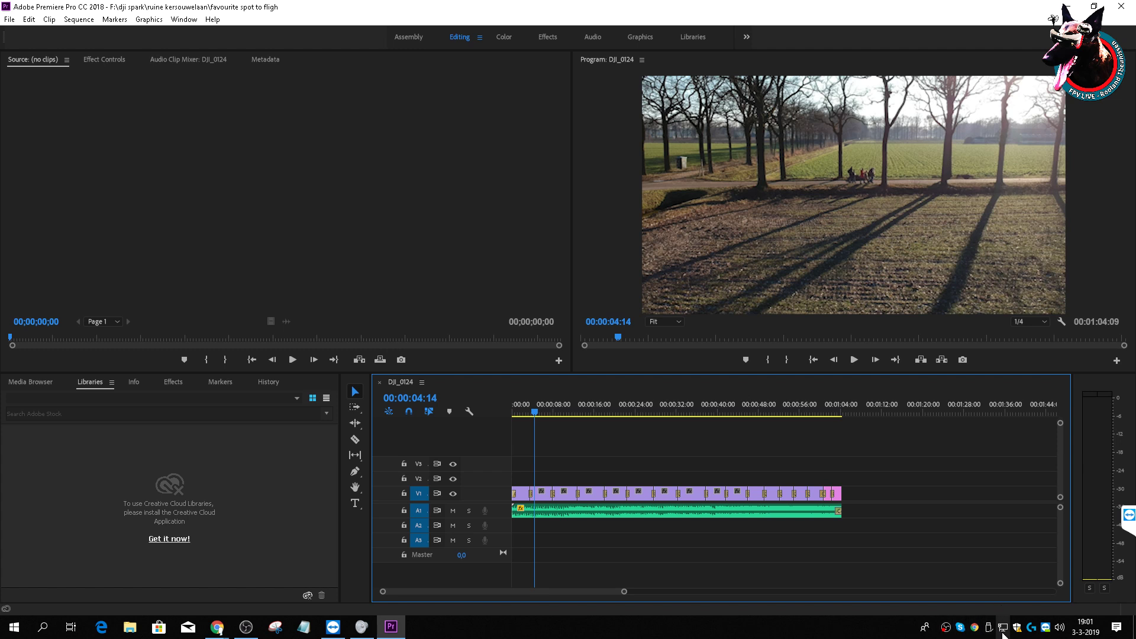
Step: Switch to TeamViewer, select Samson GoMic - Microfoon as the audio conference microphone, confirm the options, and minimize TeamViewer
{"action": "left_click", "coordinate": [333, 627]}
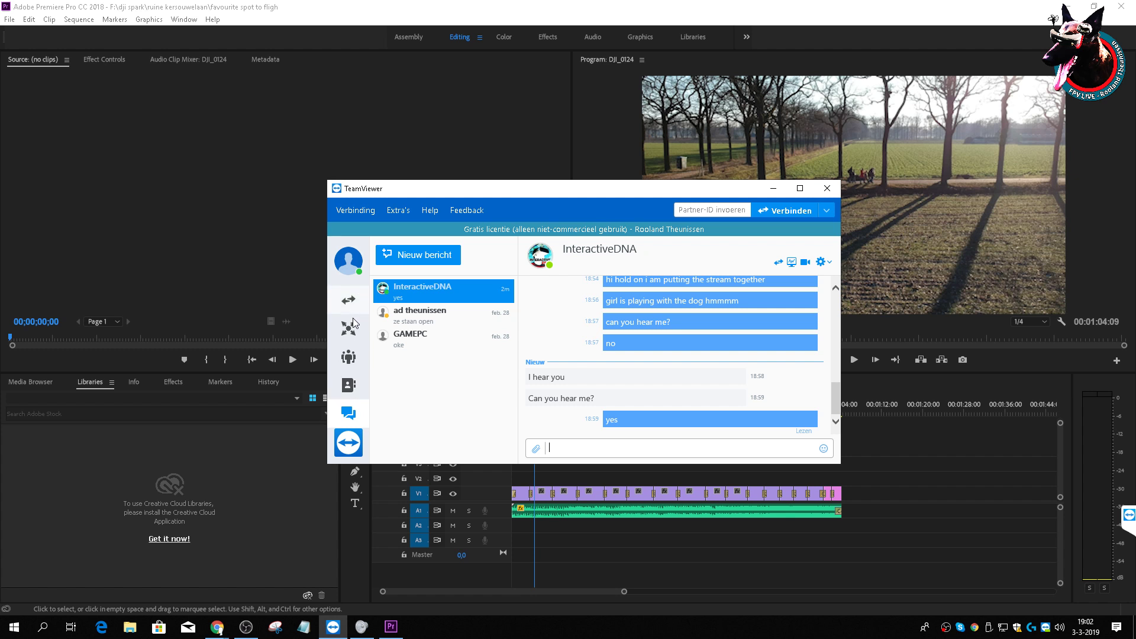
{"action": "left_click", "coordinate": [398, 210]}
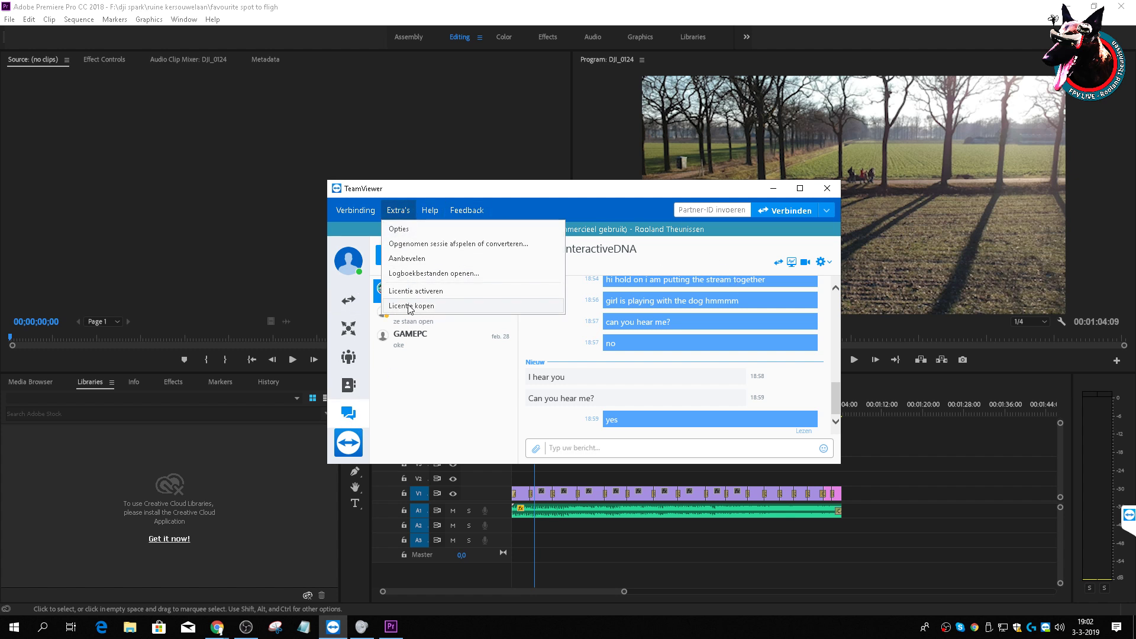
{"action": "left_click", "coordinate": [400, 230]}
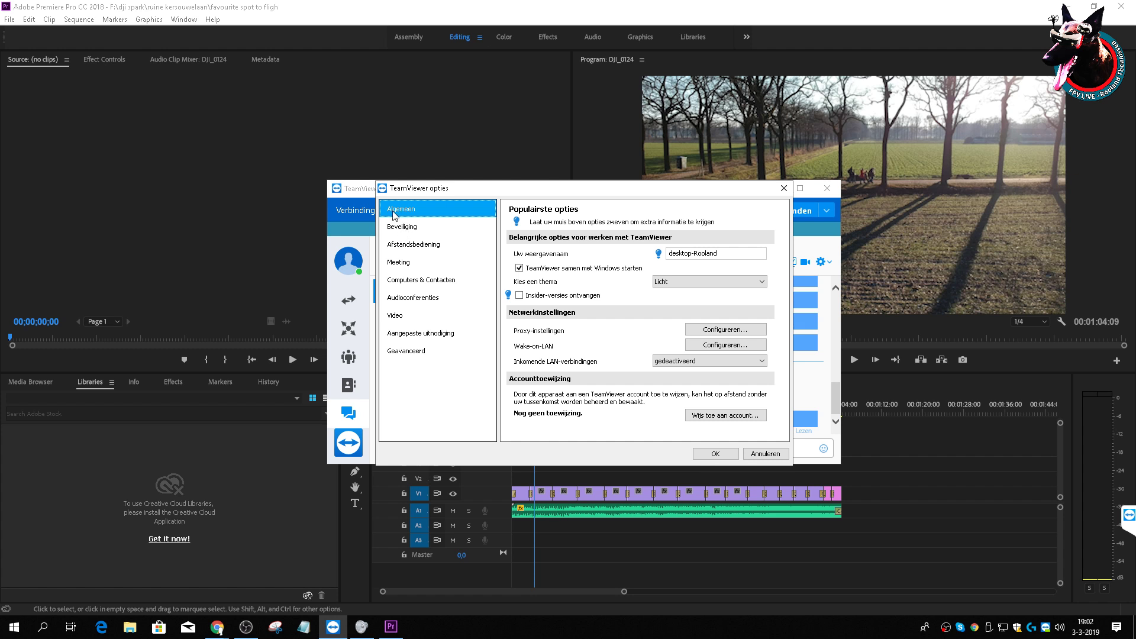
{"action": "left_click", "coordinate": [413, 300]}
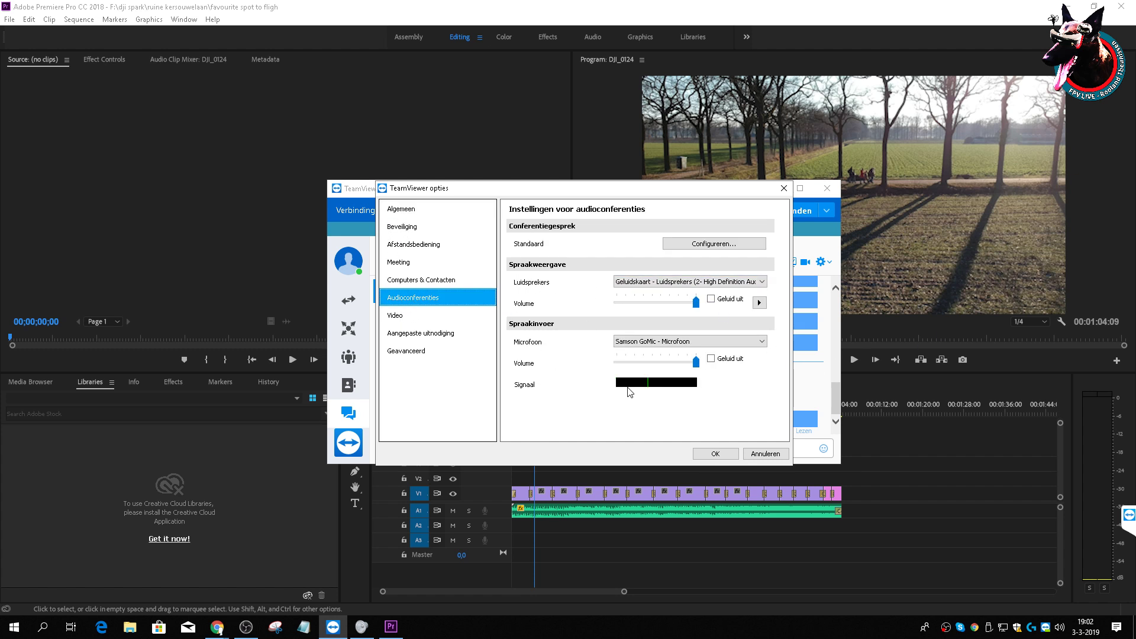
{"action": "left_click", "coordinate": [727, 343]}
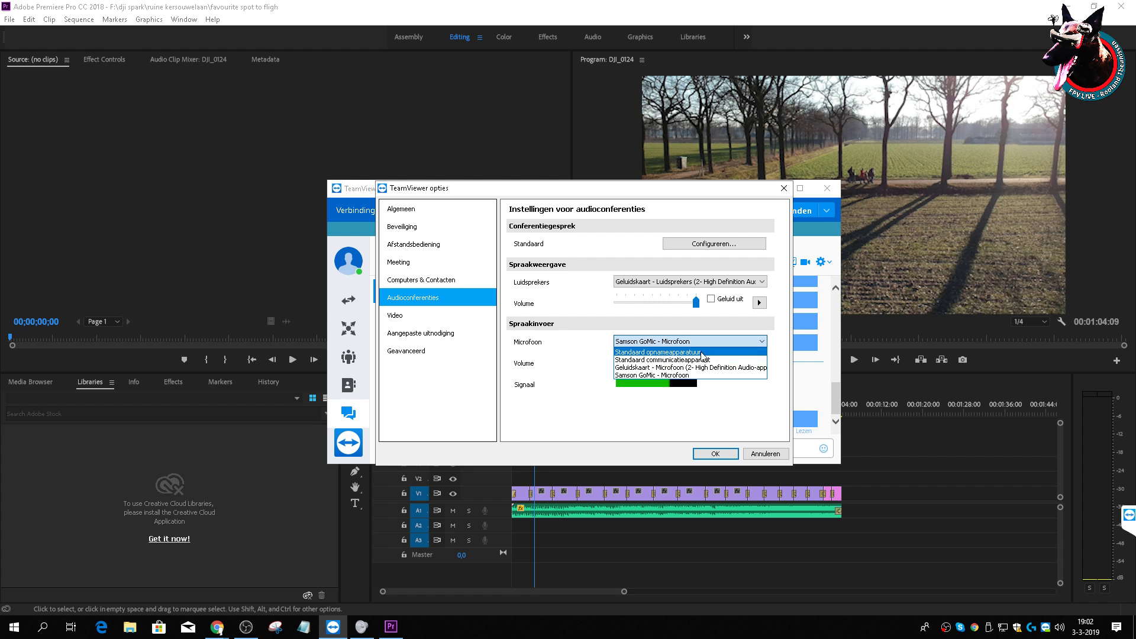
{"action": "left_click", "coordinate": [648, 376]}
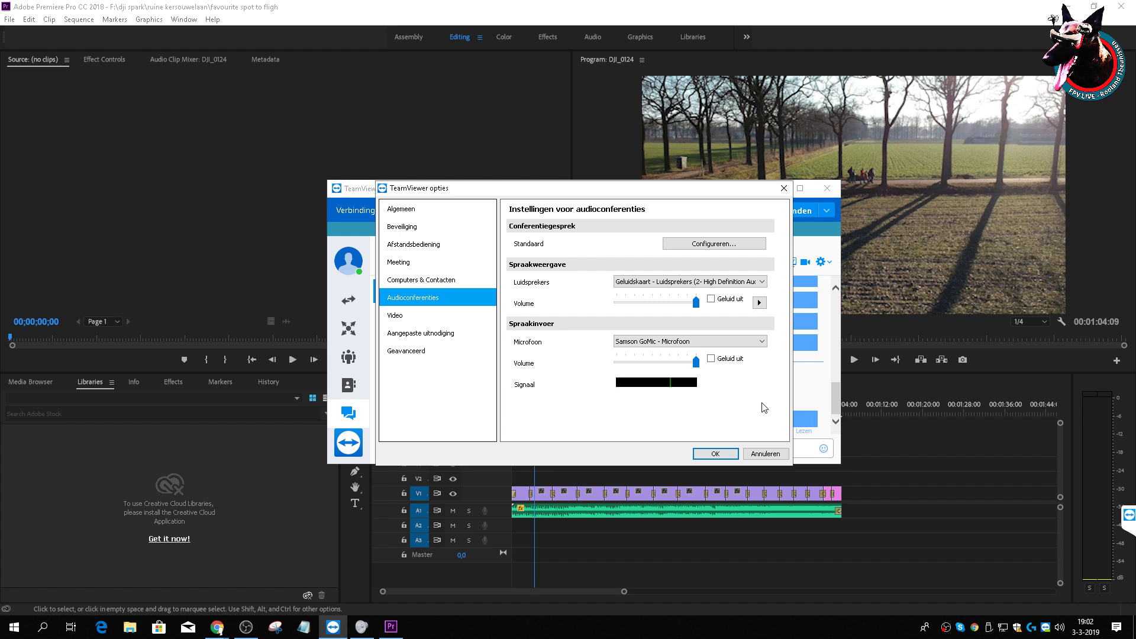
{"action": "left_click", "coordinate": [713, 454]}
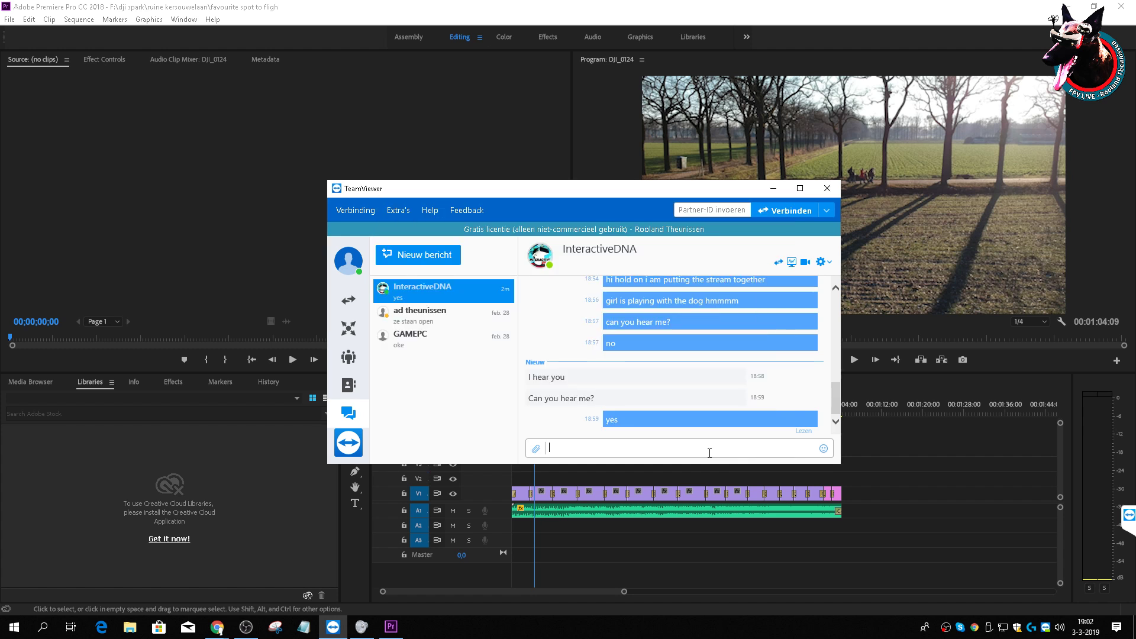
{"action": "left_click", "coordinate": [772, 189]}
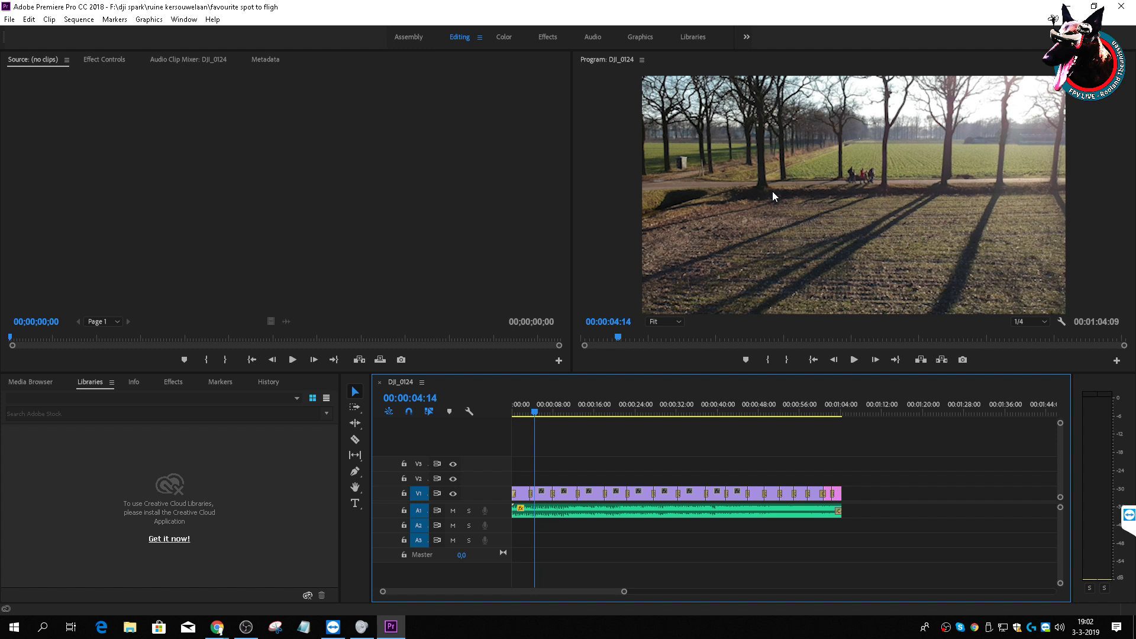
Step: Move the playhead back to the start of the sequence, and look over the Libraries panel and the Media Browser's Bugs folder
{"action": "left_click_drag", "start_coordinate": [534, 408], "coordinate": [486, 406]}
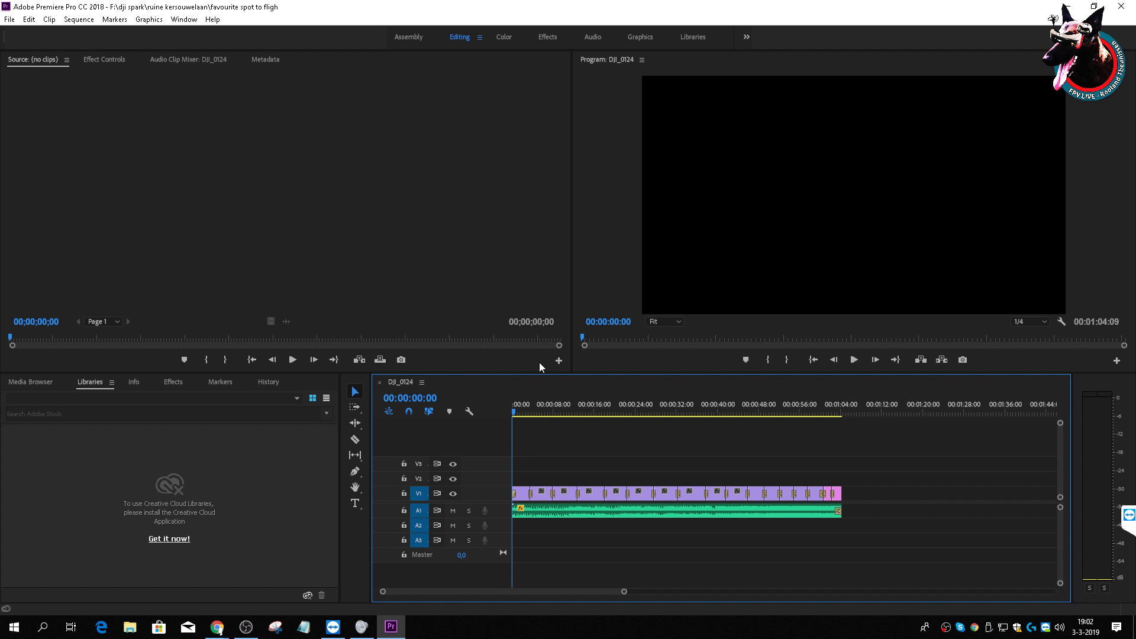
{"action": "left_click", "coordinate": [31, 383]}
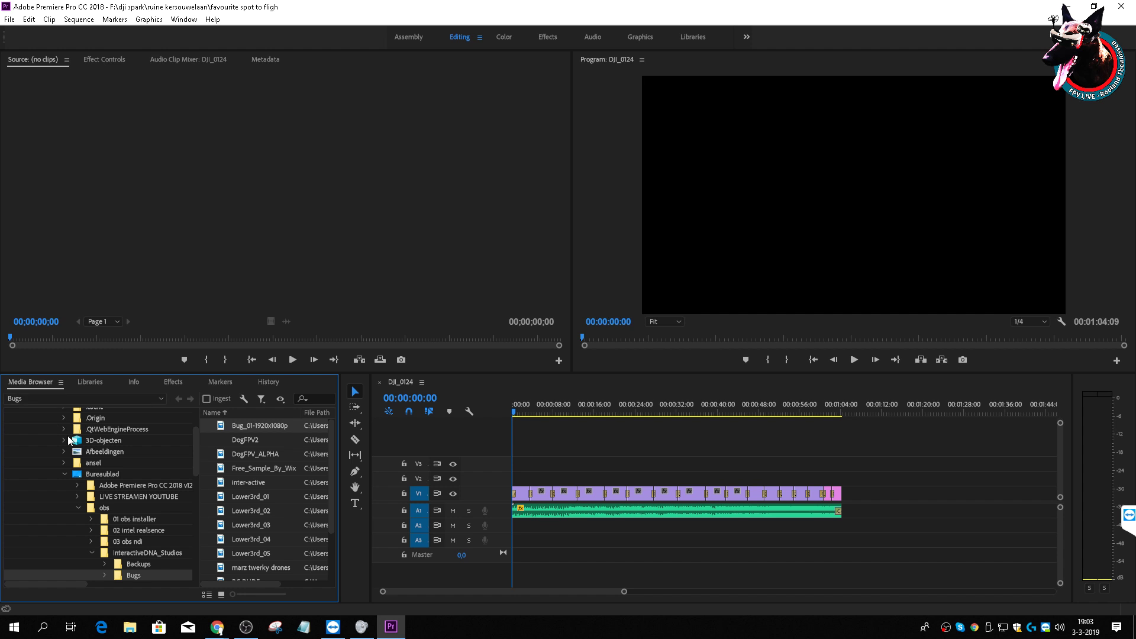
{"action": "left_click", "coordinate": [92, 386]}
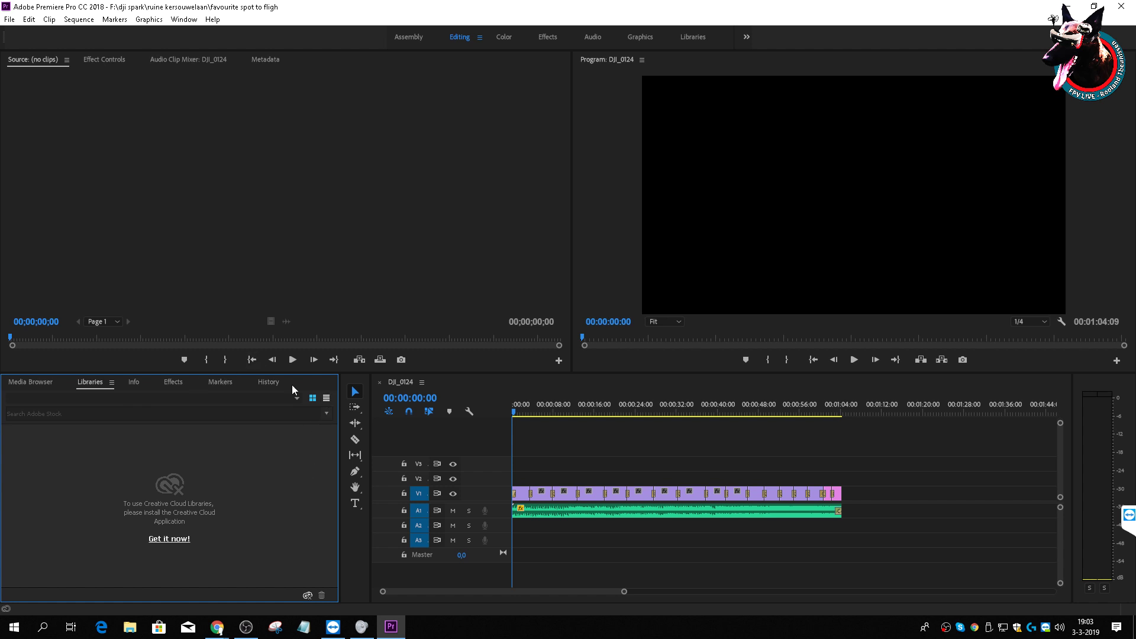
{"action": "left_click", "coordinate": [40, 383]}
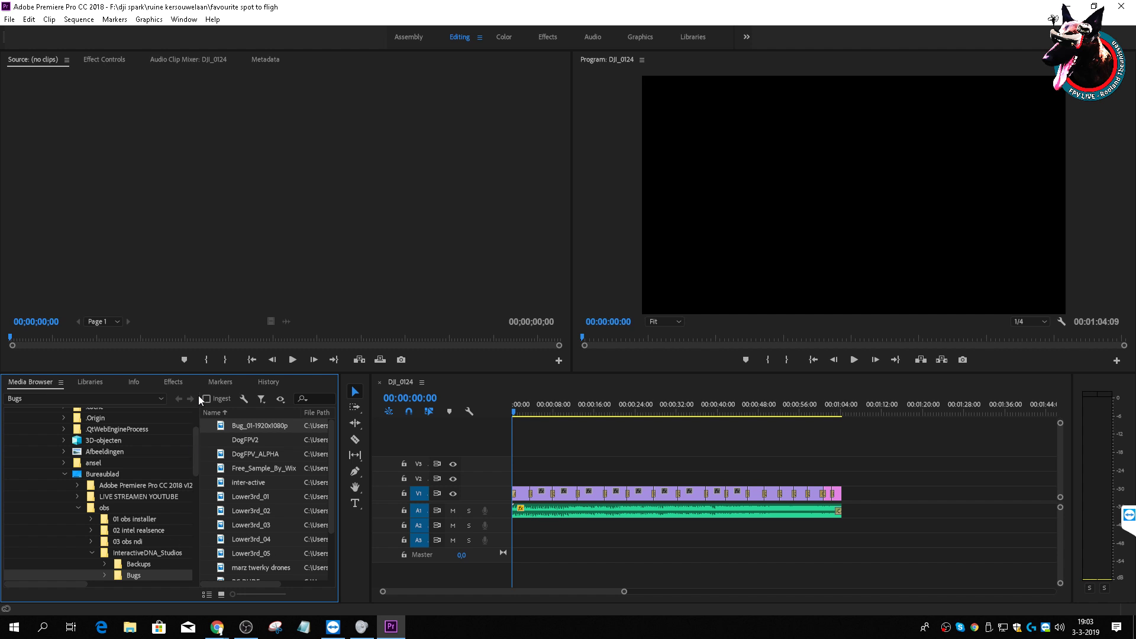
{"action": "mouse_move", "coordinate": [231, 584]}
{"action": "left_mouse_down"}
{"action": "mouse_move", "coordinate": [277, 597]}
{"action": "mouse_move", "coordinate": [237, 585]}
{"action": "left_mouse_up"}
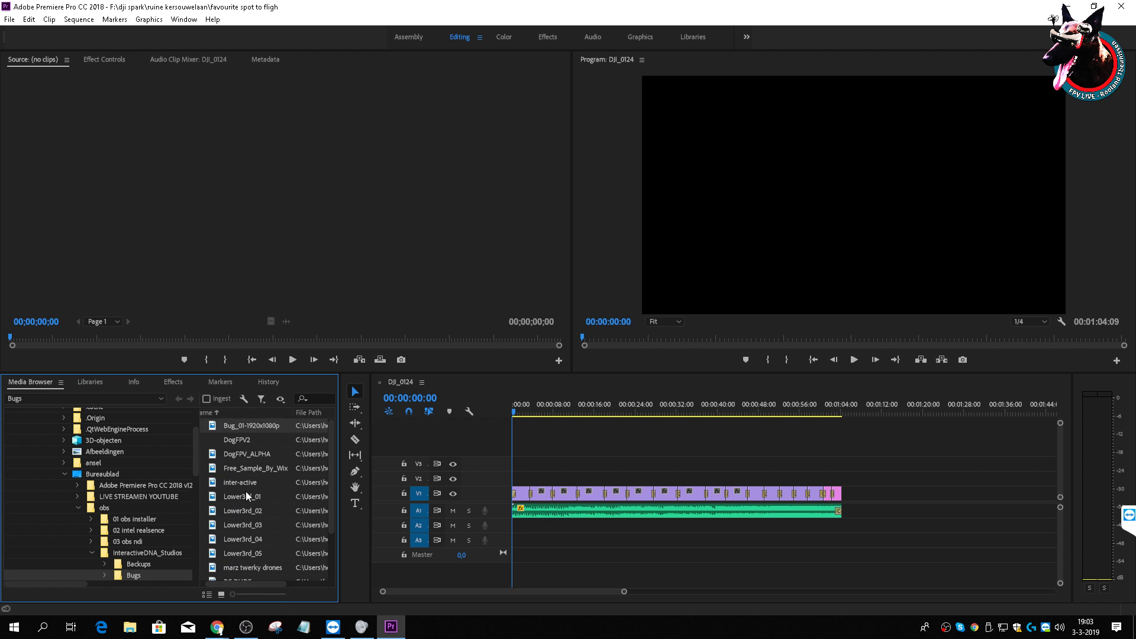
{"action": "left_click", "coordinate": [58, 147]}
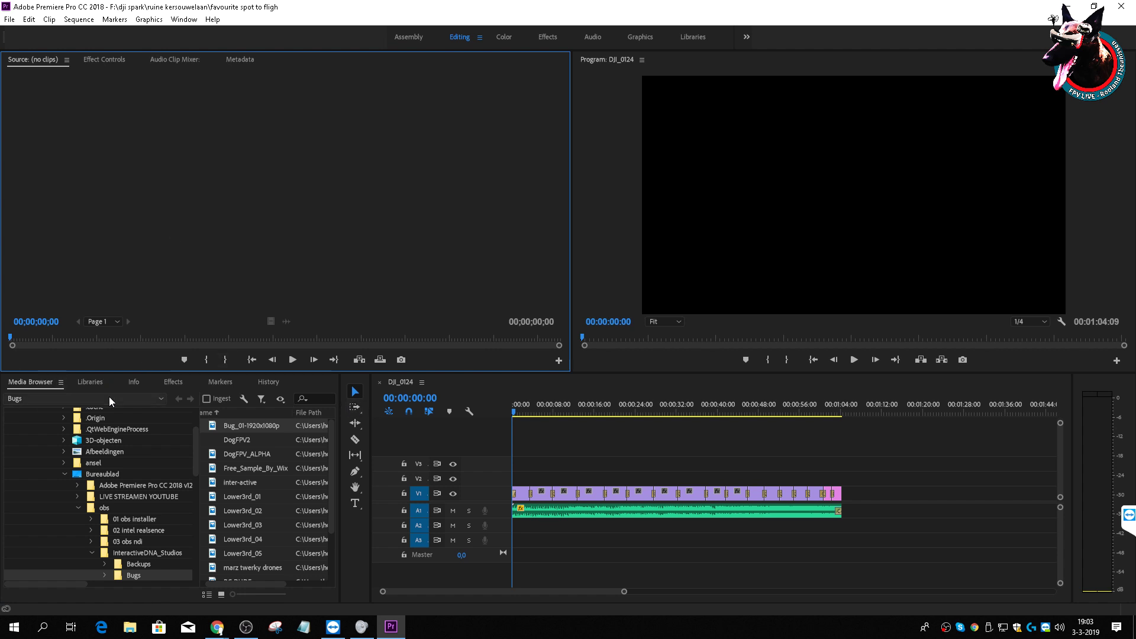
Step: Close the Markers and History panels
{"action": "left_click", "coordinate": [224, 381]}
{"action": "right_click", "coordinate": [224, 381]}
{"action": "left_click", "coordinate": [258, 389]}
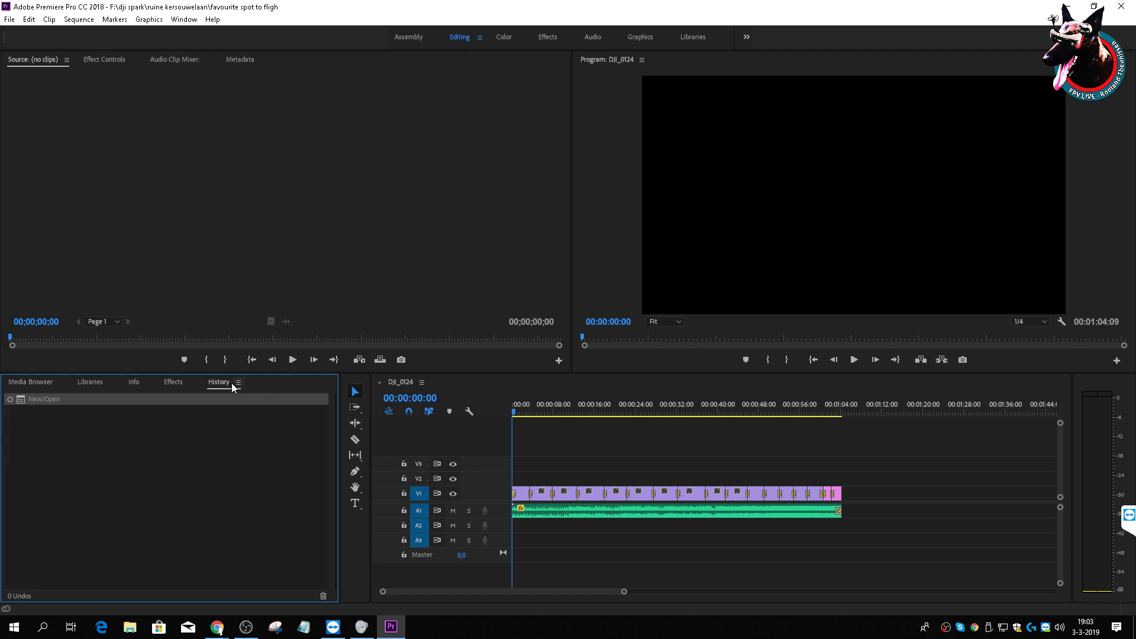
{"action": "right_click", "coordinate": [238, 384]}
{"action": "left_click", "coordinate": [241, 391]}
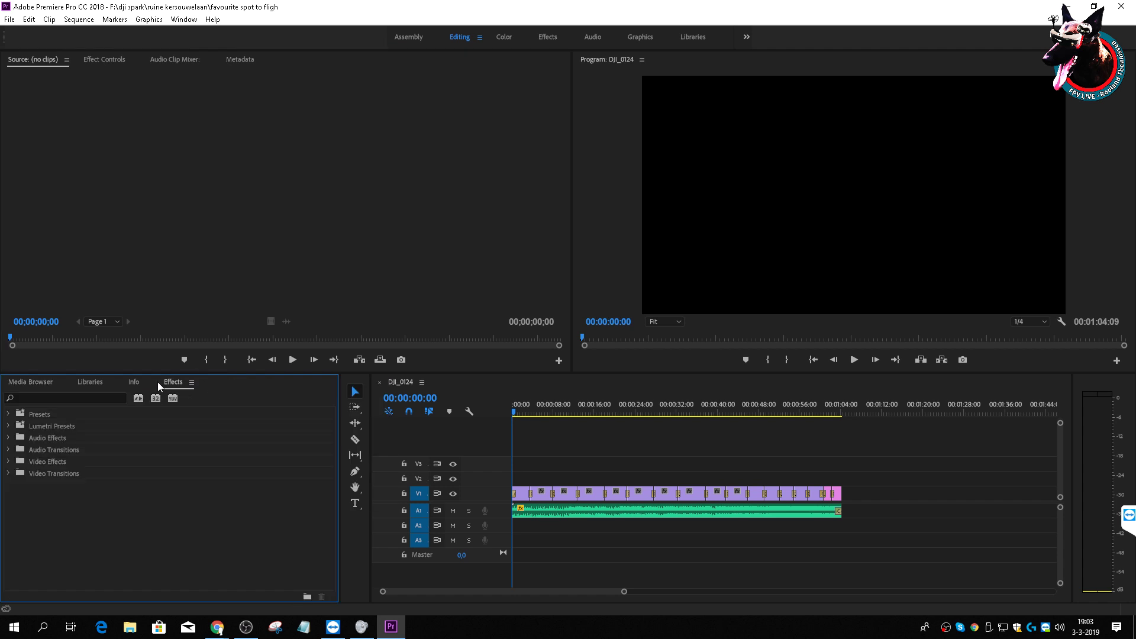
Step: Close the Info and Libraries panels
{"action": "left_click", "coordinate": [135, 384]}
{"action": "right_click", "coordinate": [135, 383]}
{"action": "left_click", "coordinate": [151, 388]}
{"action": "left_click", "coordinate": [90, 382]}
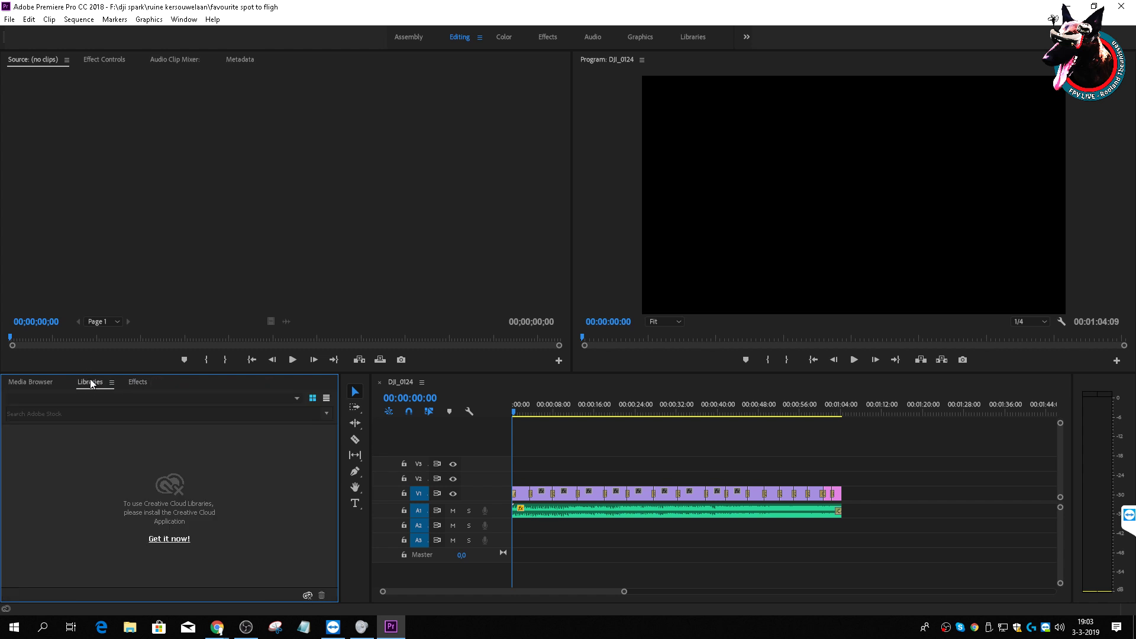
{"action": "right_click", "coordinate": [90, 382]}
{"action": "left_click", "coordinate": [127, 388]}
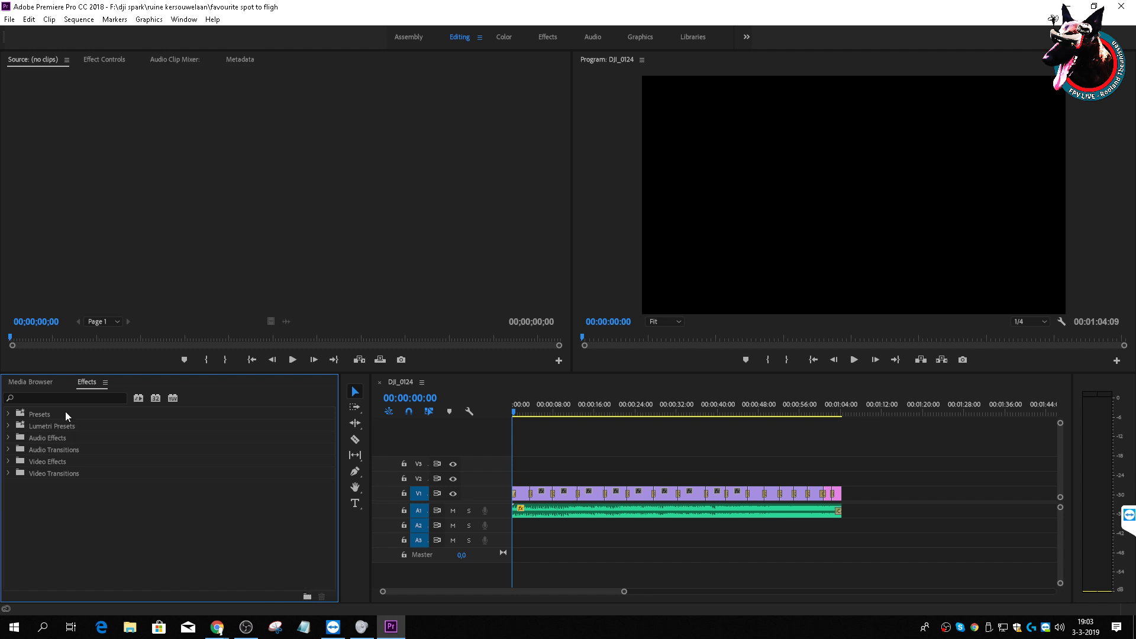
Step: Compare the list and thumbnail views of the Bugs folder in the Media Browser, and look over the panel's options
{"action": "left_click", "coordinate": [30, 381]}
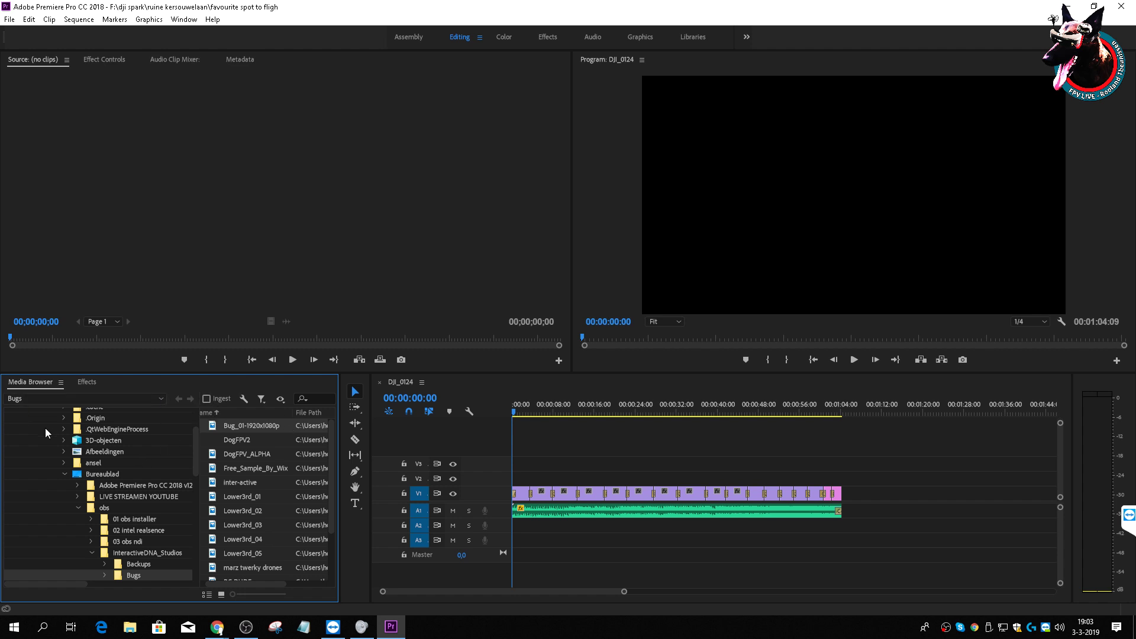
{"action": "left_click", "coordinate": [220, 594]}
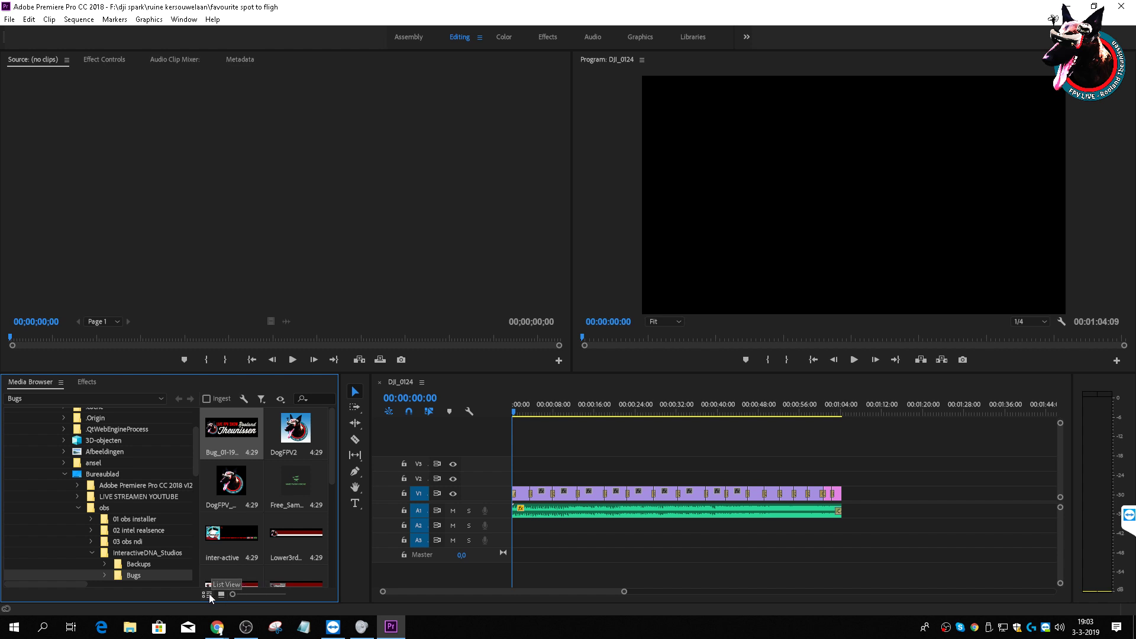
{"action": "left_click", "coordinate": [207, 594]}
{"action": "left_click", "coordinate": [221, 594]}
{"action": "right_click", "coordinate": [41, 385]}
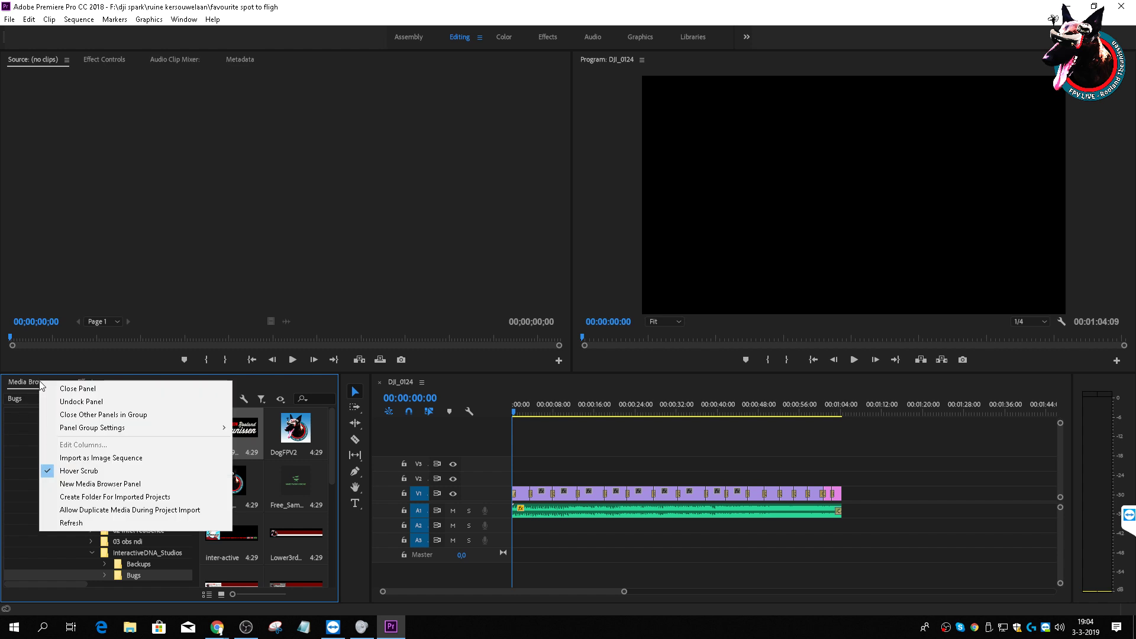
{"action": "left_click", "coordinate": [22, 448]}
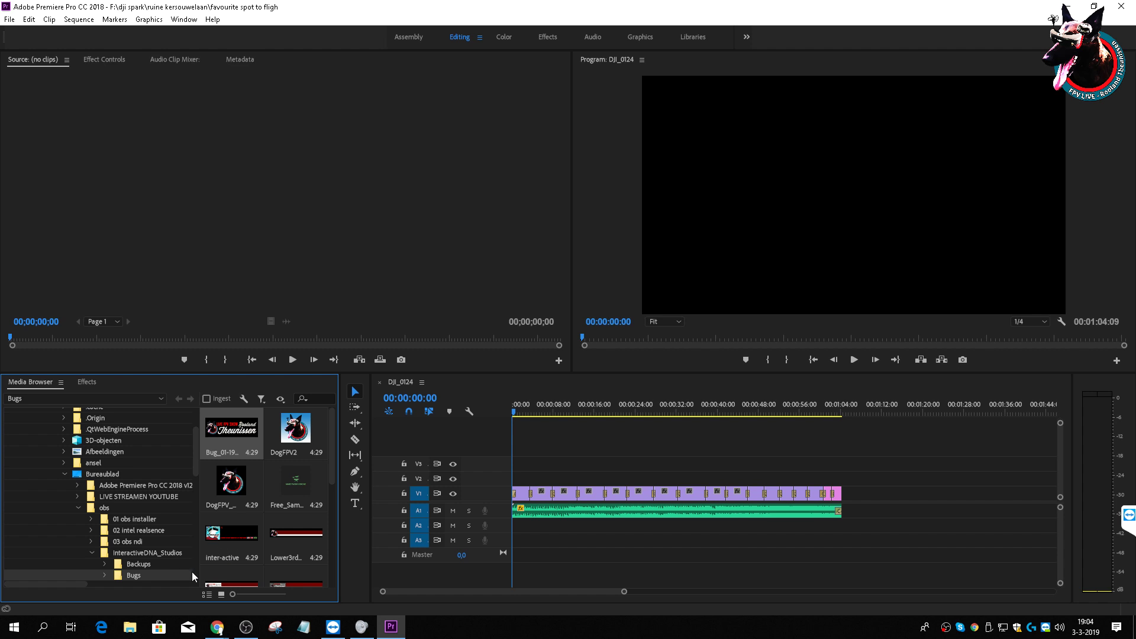
{"action": "left_click", "coordinate": [208, 597]}
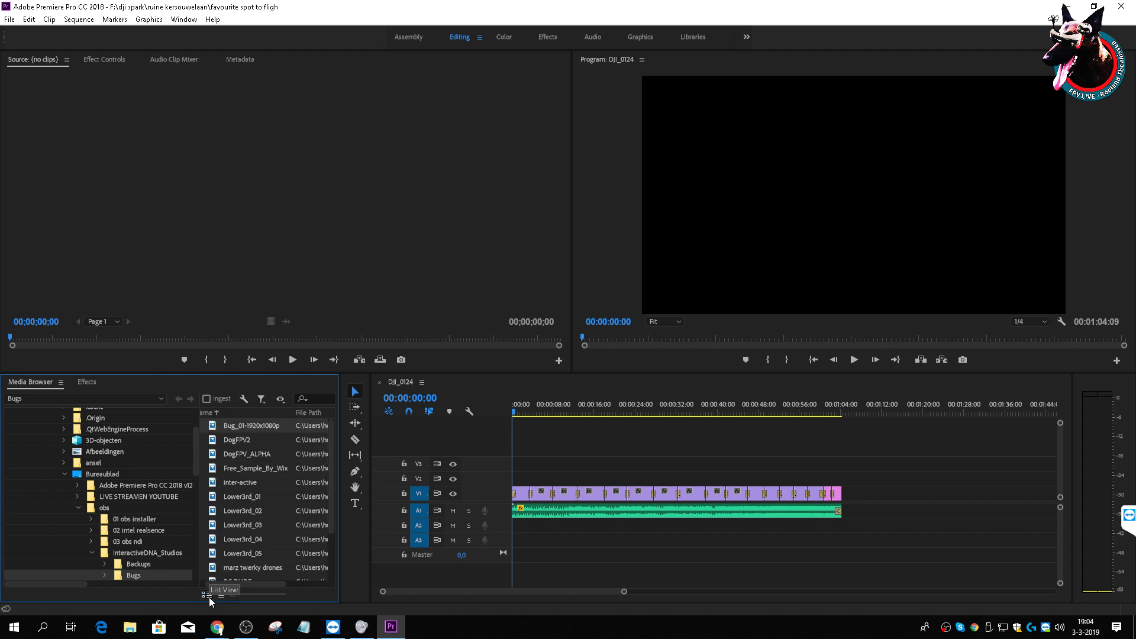
{"action": "left_click", "coordinate": [223, 595]}
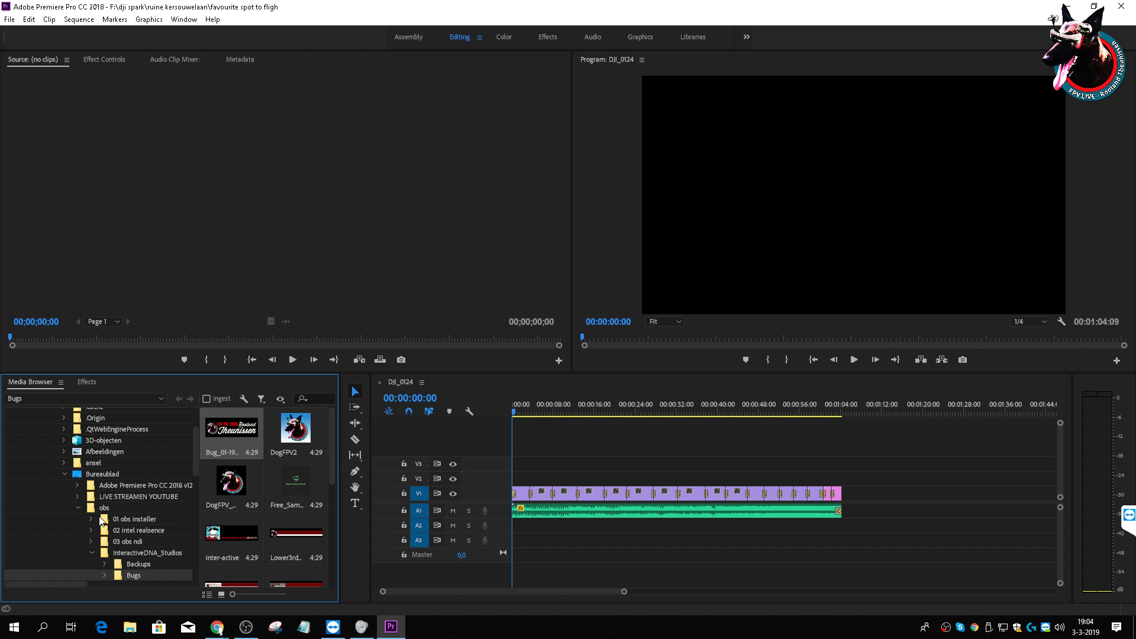
{"action": "left_click_drag", "start_coordinate": [66, 584], "coordinate": [13, 566]}
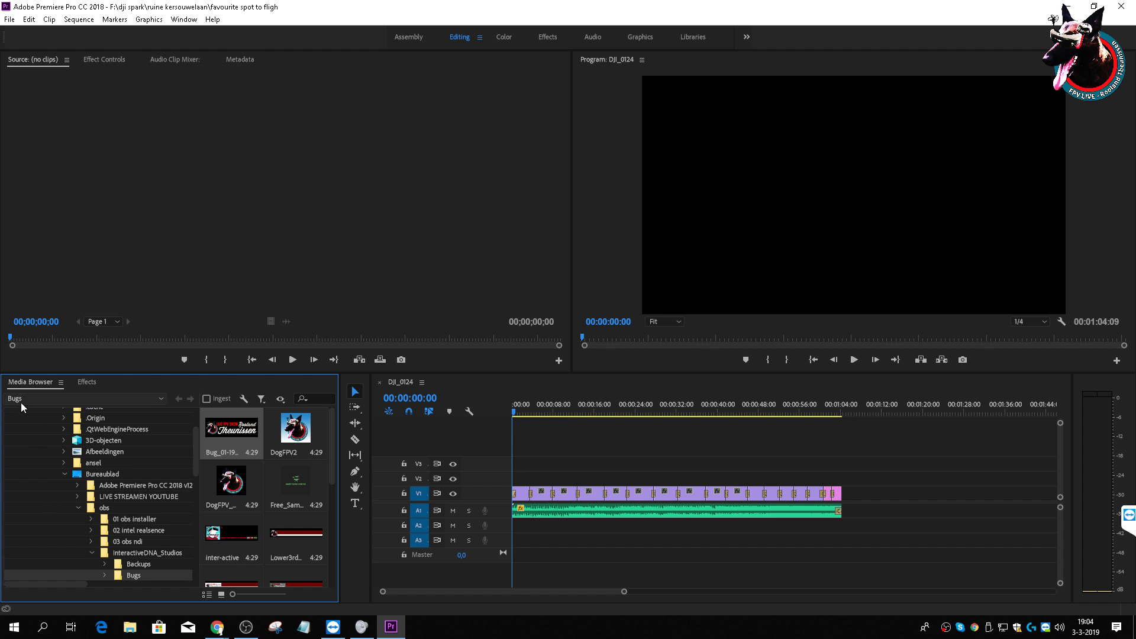
Step: Close the Media Browser panel
{"action": "left_click", "coordinate": [60, 382]}
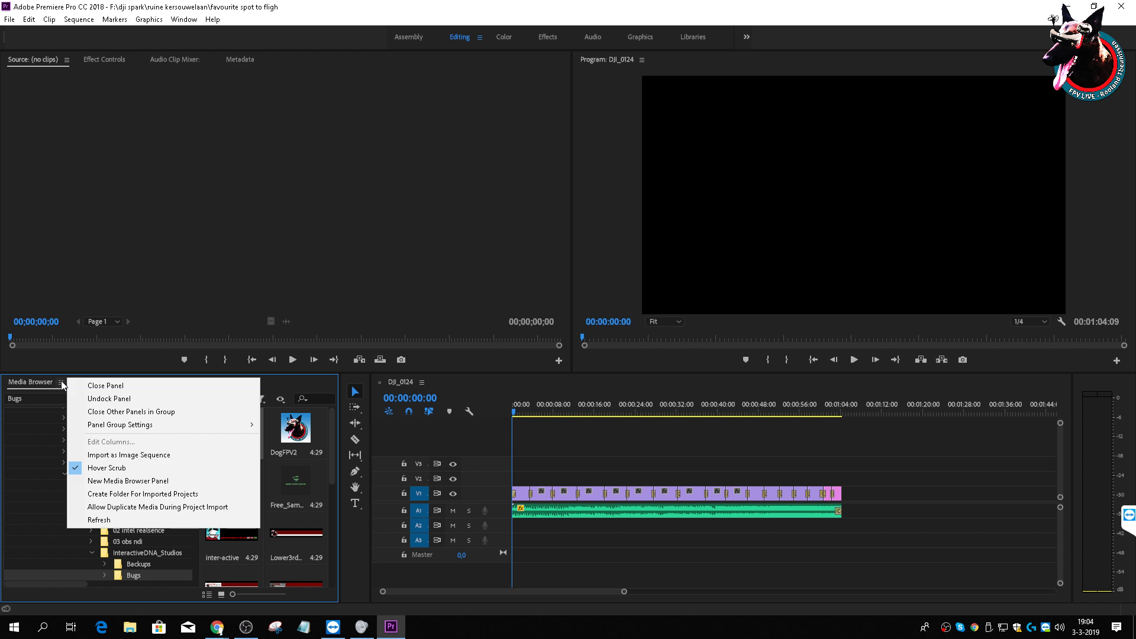
{"action": "left_click", "coordinate": [106, 386]}
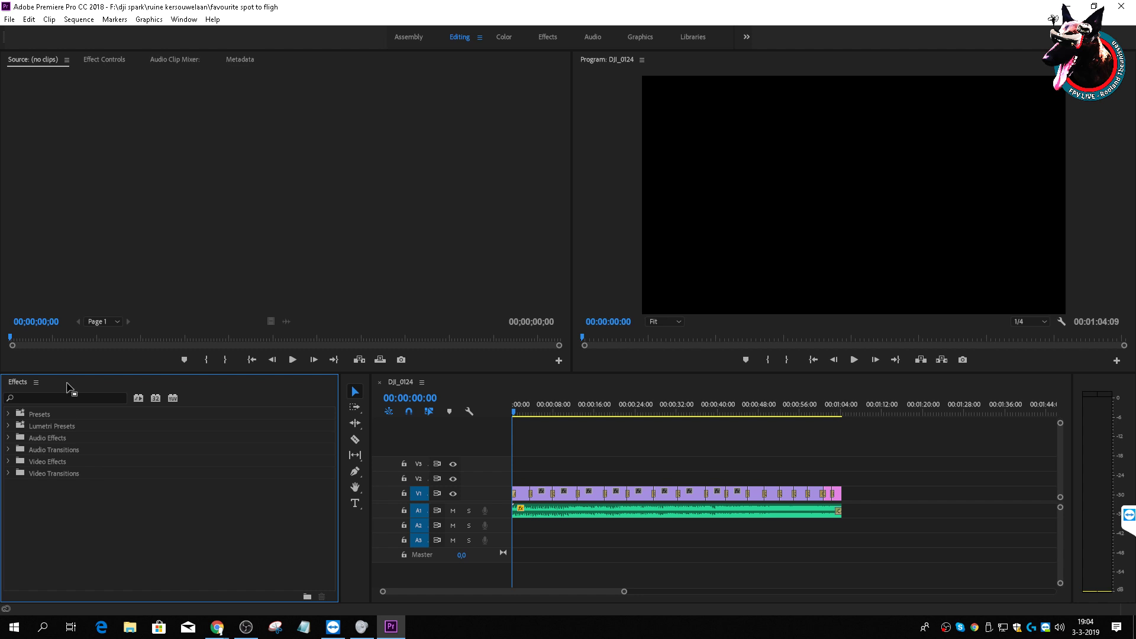
{"action": "right_click", "coordinate": [21, 384]}
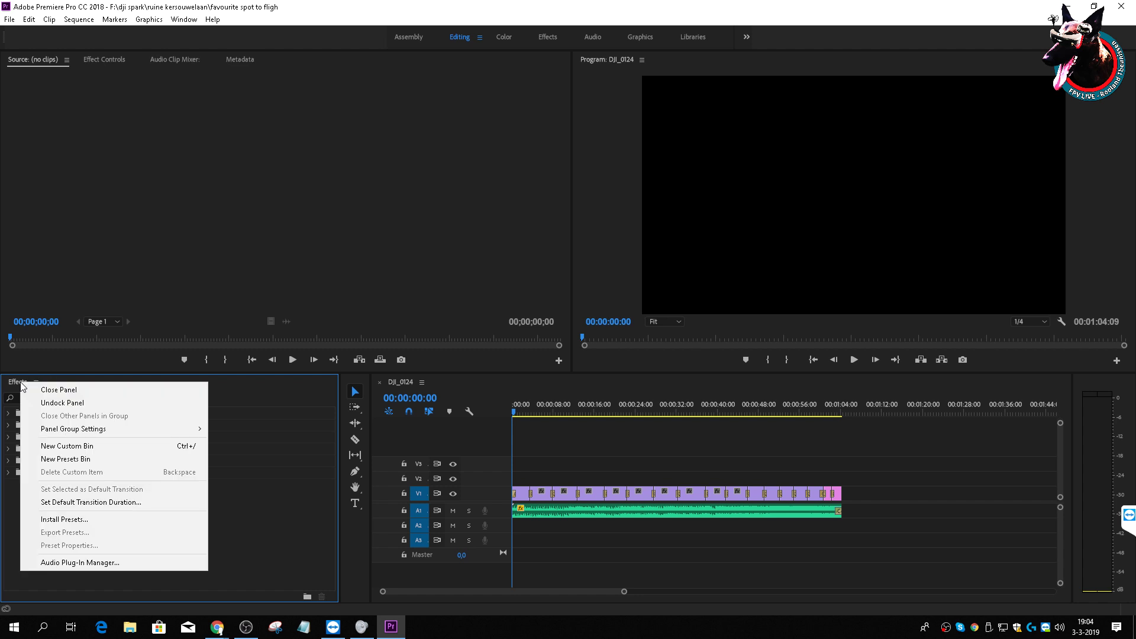
Step: Reopen the Project panel for "favourite spot to fligh" and dock it in the same group as the Effects panel
{"action": "left_click", "coordinate": [185, 20]}
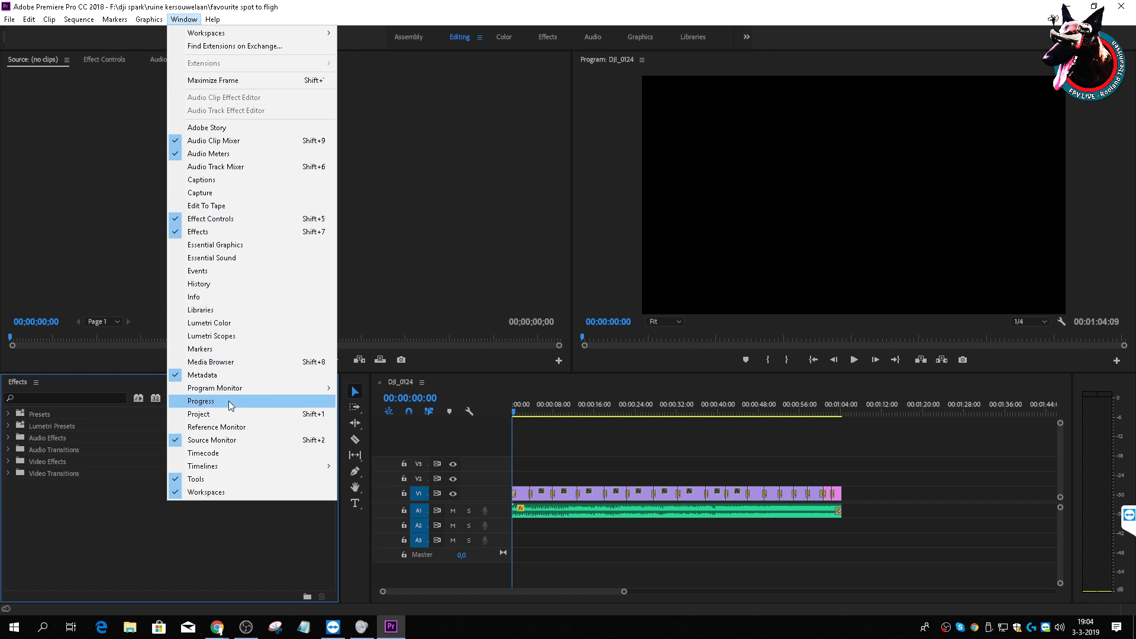
{"action": "left_click", "coordinate": [199, 414]}
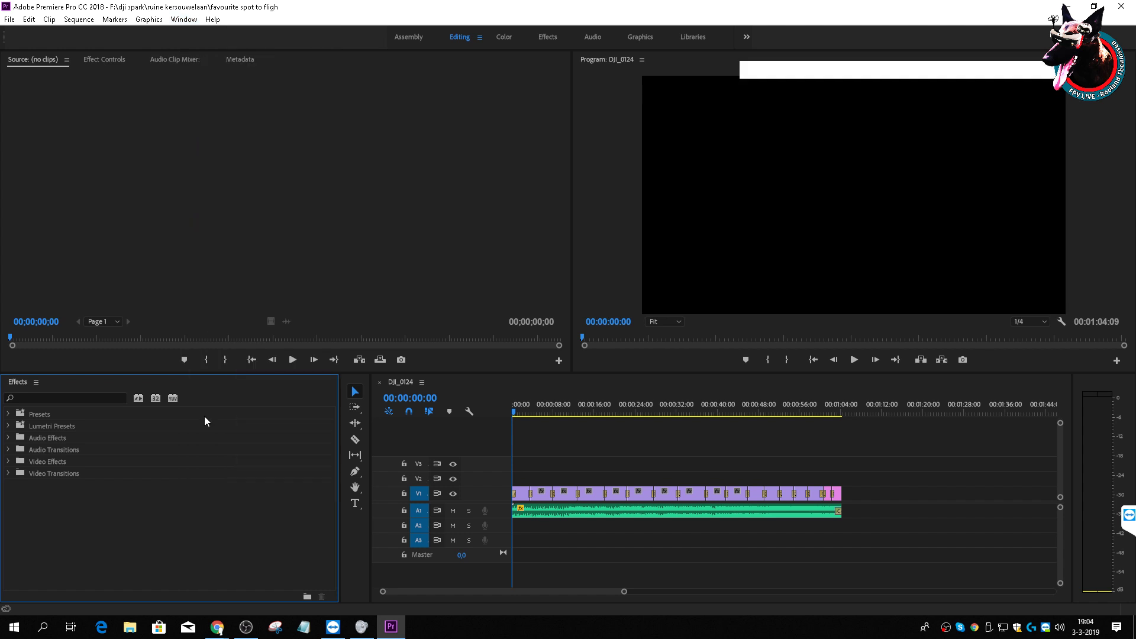
{"action": "left_click_drag", "start_coordinate": [769, 80], "coordinate": [232, 390]}
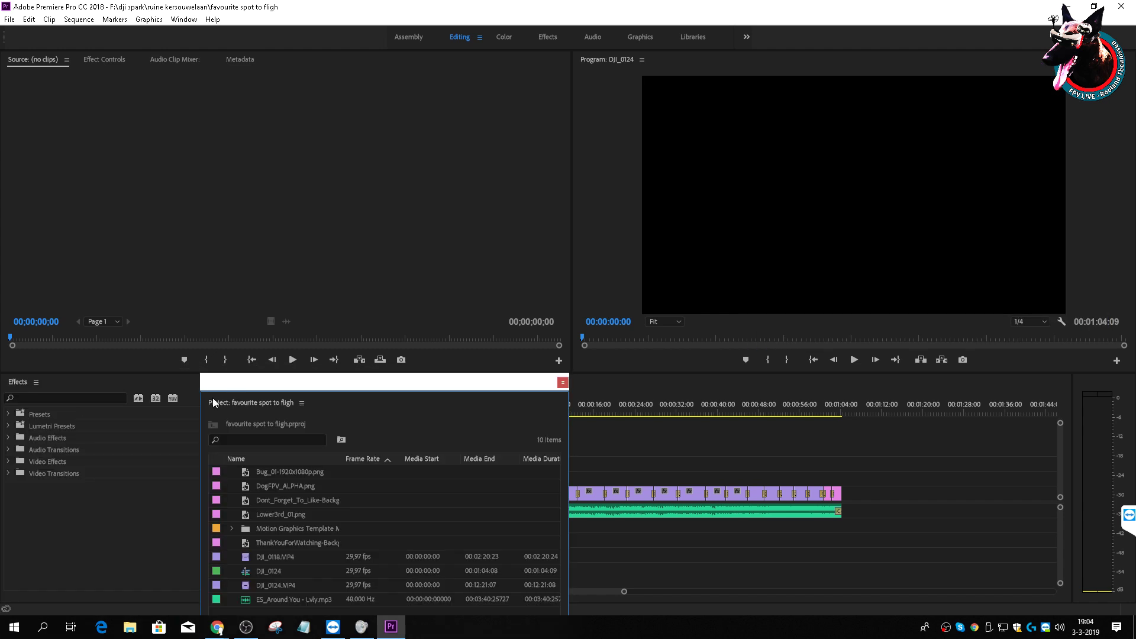
{"action": "left_click", "coordinate": [302, 403]}
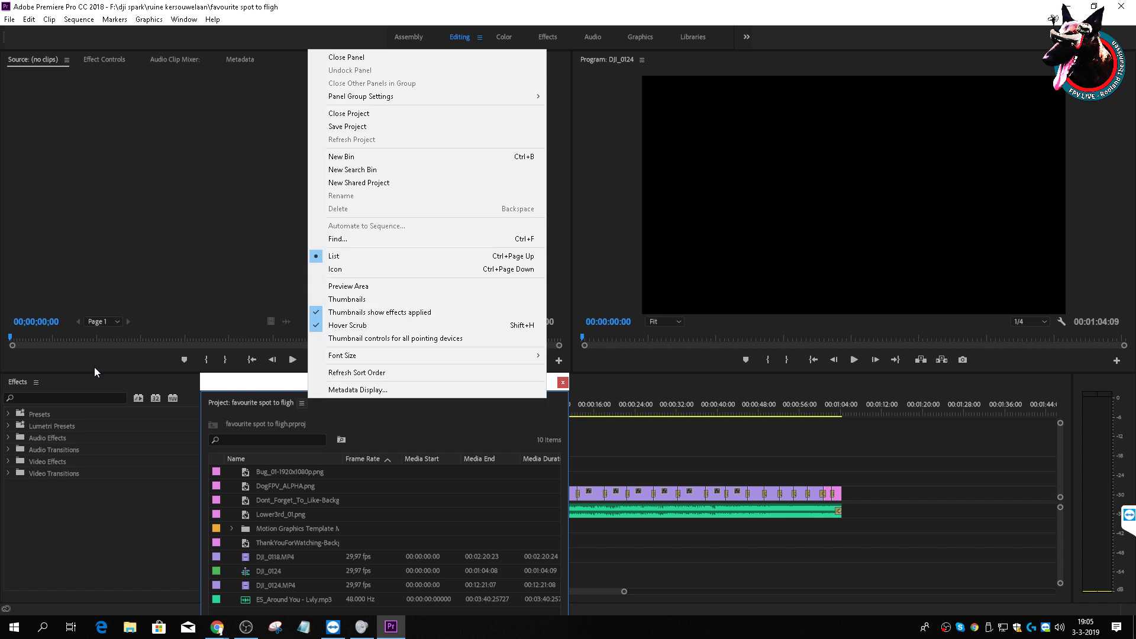
{"action": "left_click", "coordinate": [311, 416]}
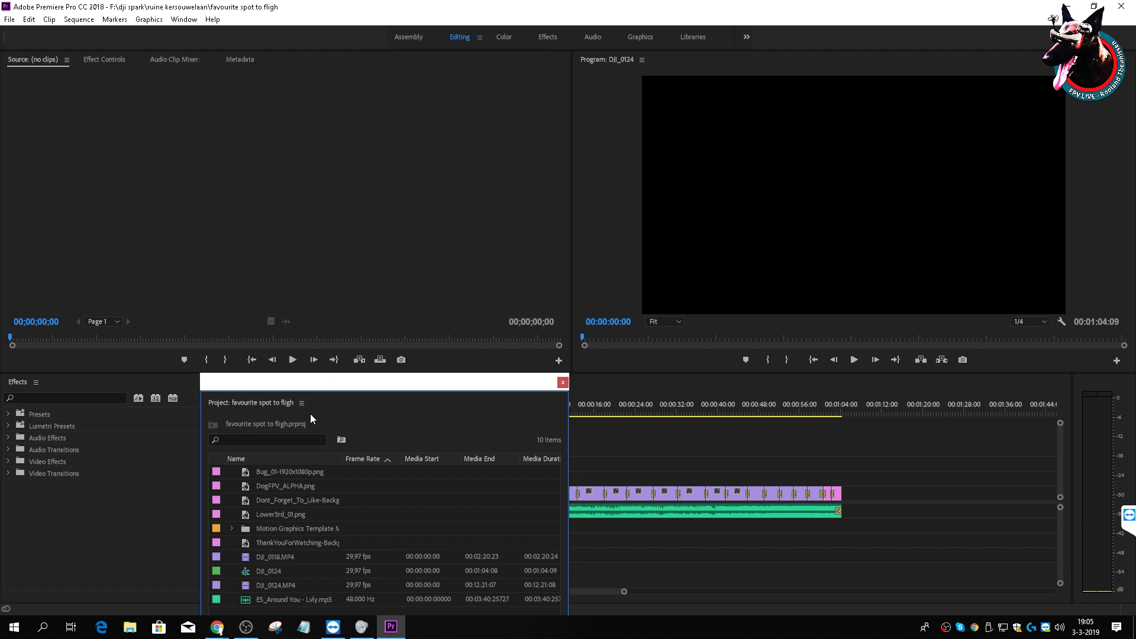
{"action": "left_click", "coordinate": [301, 403]}
{"action": "left_click_drag", "start_coordinate": [215, 400], "coordinate": [16, 388]}
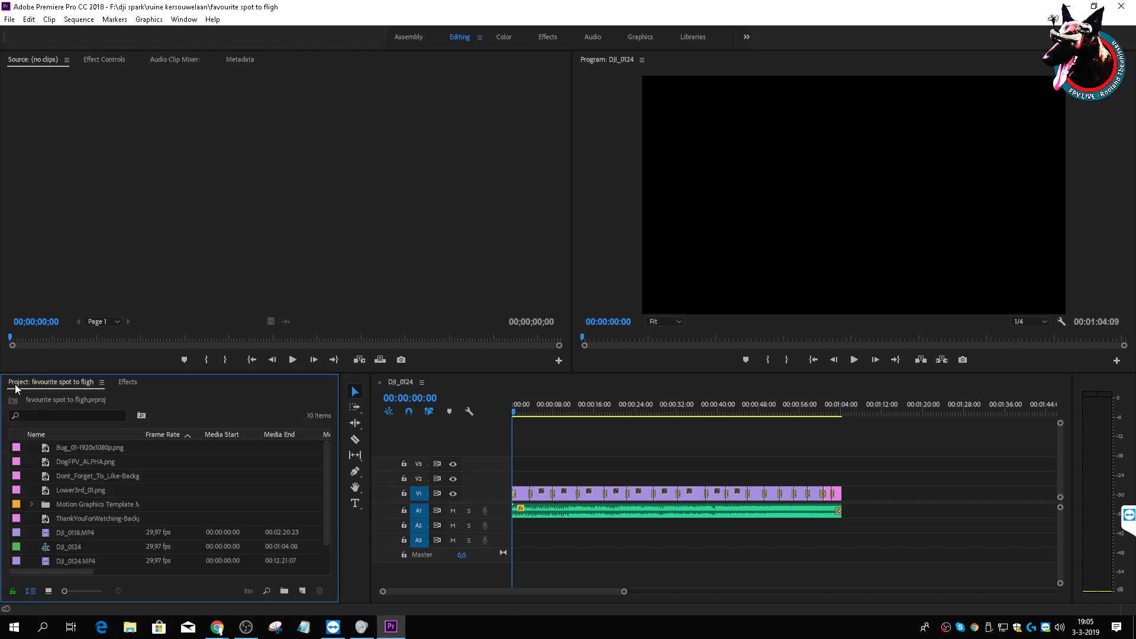
Step: Look over the Project and Effects panels in their shared group, finishing with the Project panel showing
{"action": "left_click", "coordinate": [133, 383]}
{"action": "left_click", "coordinate": [58, 380]}
{"action": "left_click", "coordinate": [125, 382]}
{"action": "left_click", "coordinate": [63, 383]}
{"action": "left_click", "coordinate": [121, 383]}
{"action": "left_click", "coordinate": [41, 382]}
{"action": "left_click", "coordinate": [141, 351]}
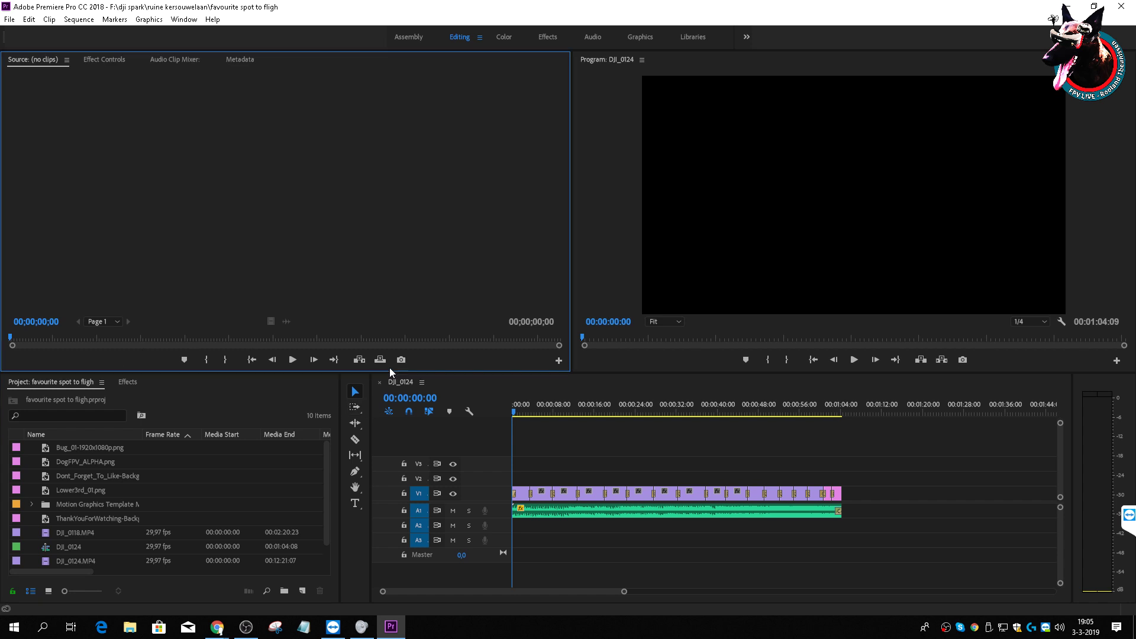
Step: Create a bin named Graphics in the project
{"action": "left_click", "coordinate": [72, 447]}
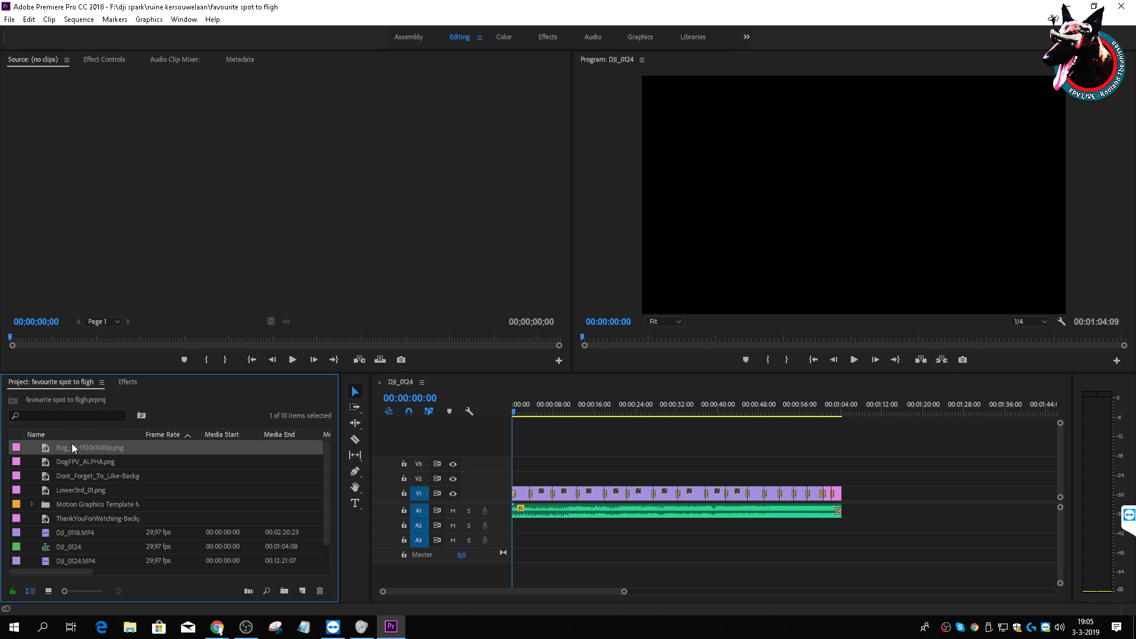
{"action": "left_click", "coordinate": [284, 591]}
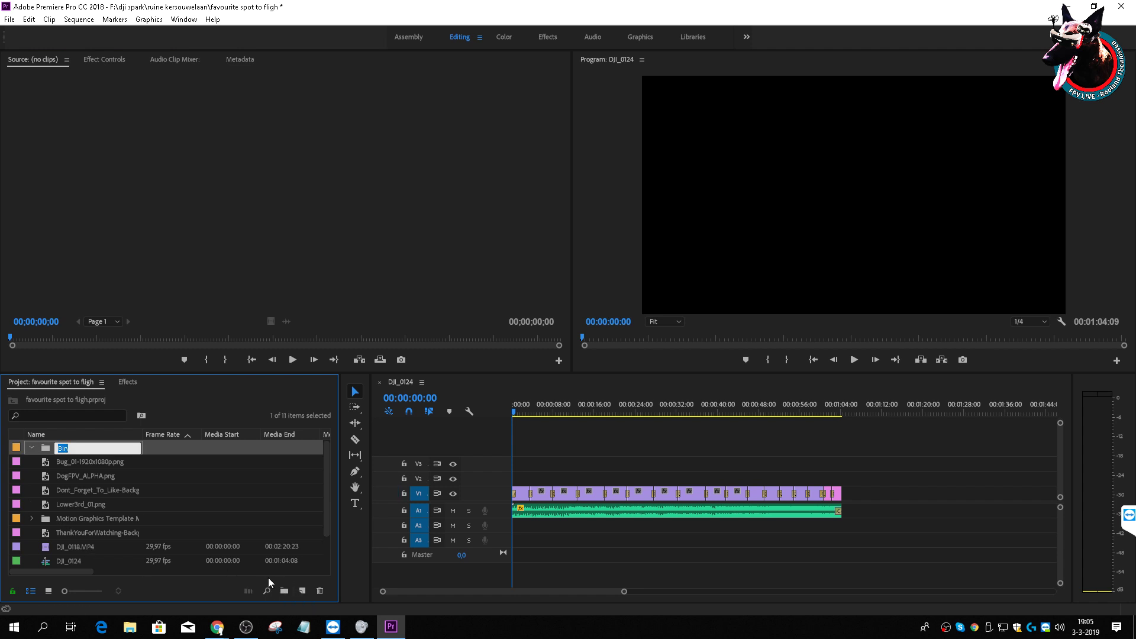
{"action": "type", "text": "Graphics"}
Step: Move the four PNG files from Bug_01-1920x1080p.png to Lower3rd_01.png and the ThankYouForWatching image into the Graphics bin
{"action": "left_click", "coordinate": [81, 463]}
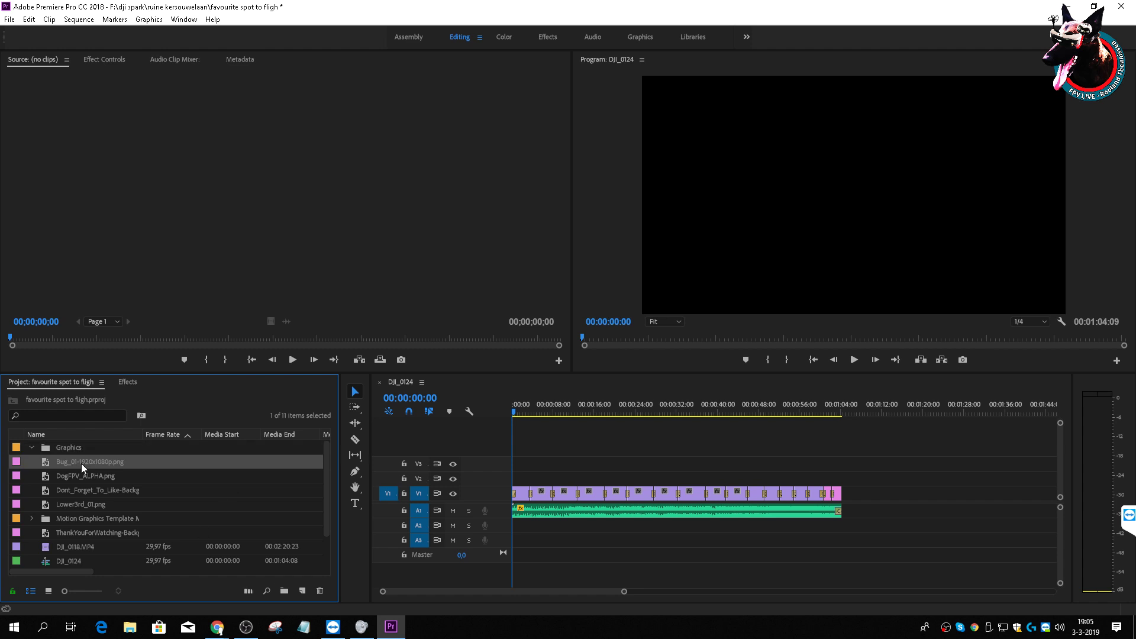
{"action": "left_click", "coordinate": [70, 505], "text": "shift"}
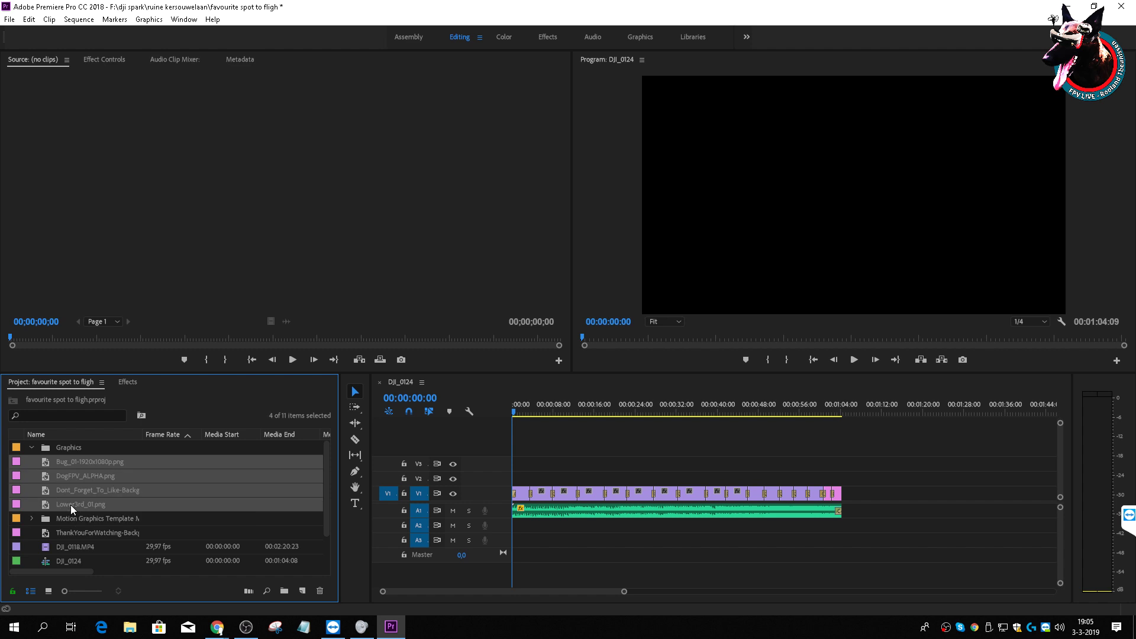
{"action": "left_click", "coordinate": [64, 446]}
{"action": "left_click", "coordinate": [31, 447]}
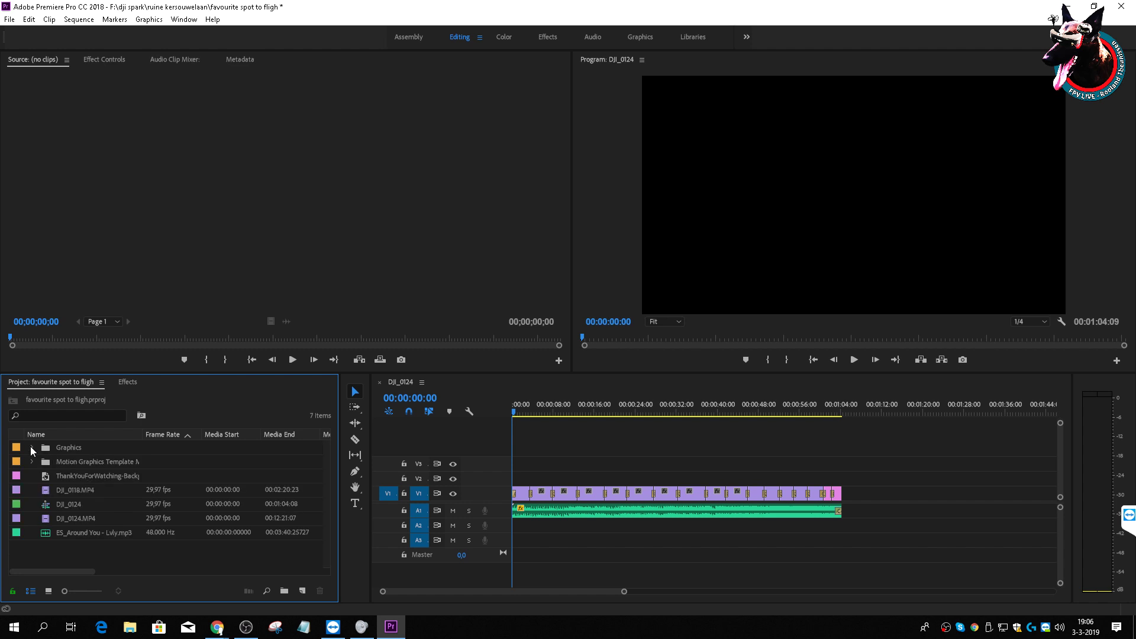
{"action": "left_click", "coordinate": [70, 475]}
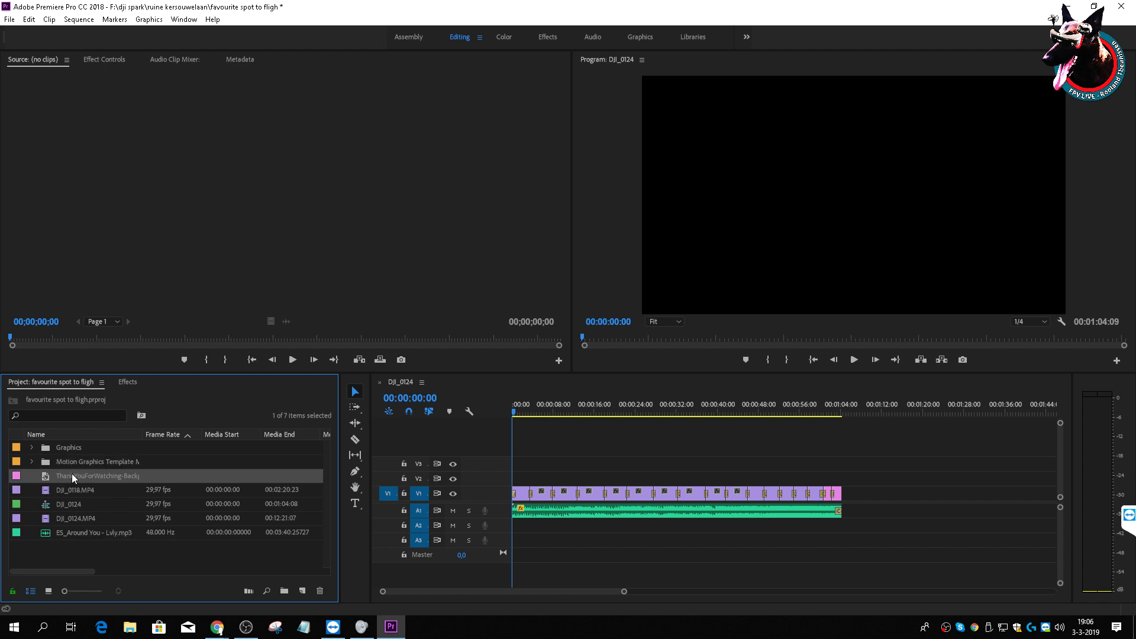
{"action": "key", "text": "Delete"}
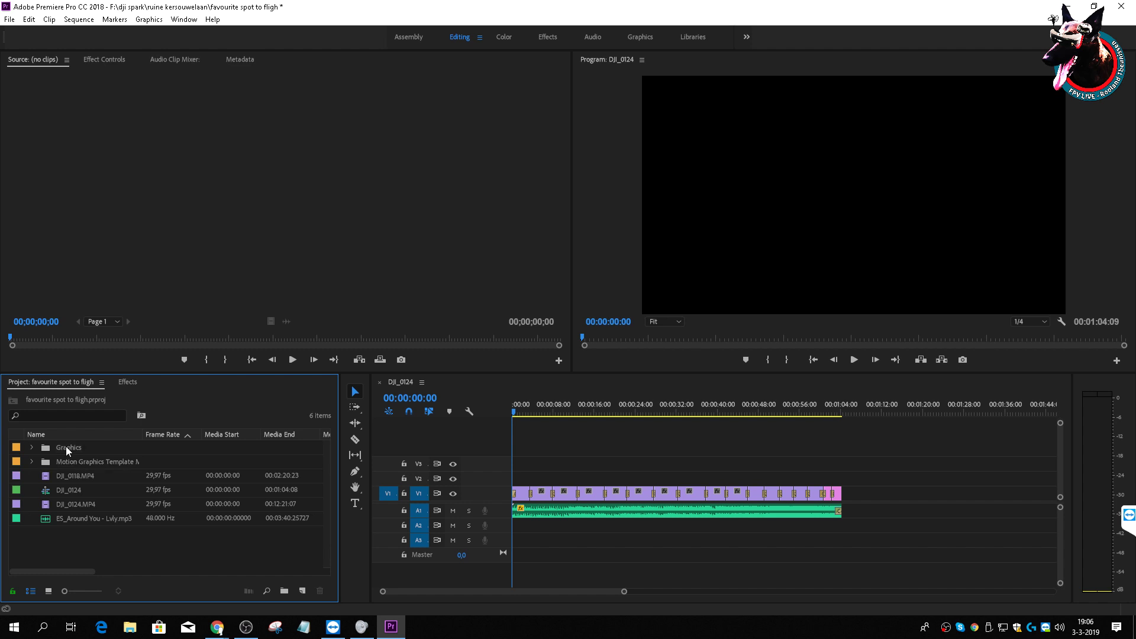
Step: Create a bin named Audio at the root level of the project
{"action": "left_click", "coordinate": [86, 475]}
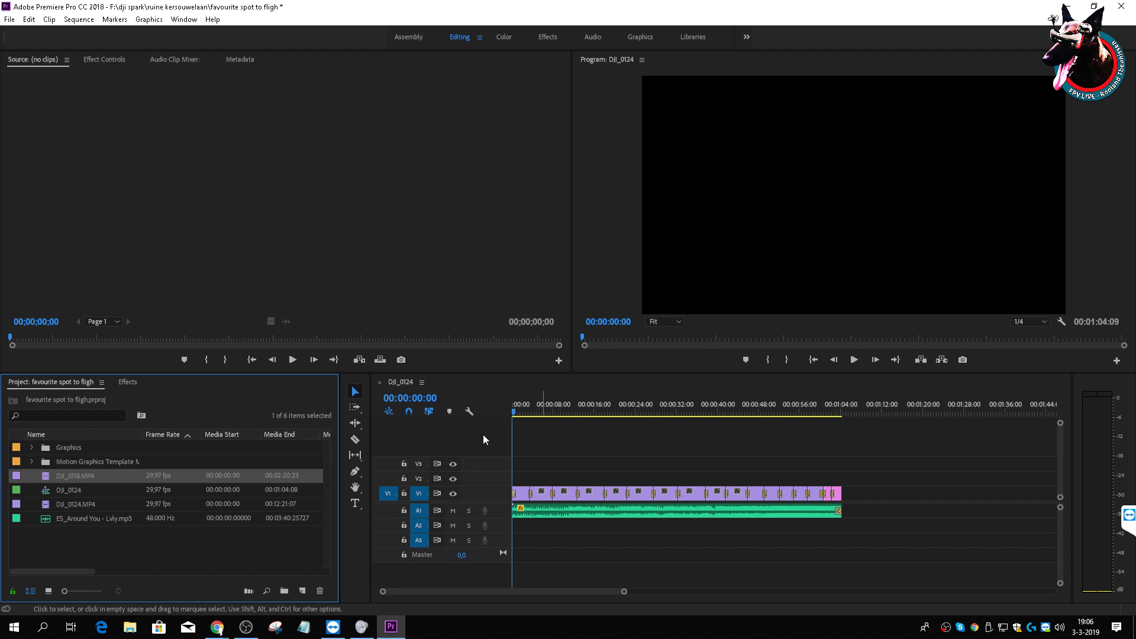
{"action": "left_click", "coordinate": [82, 544]}
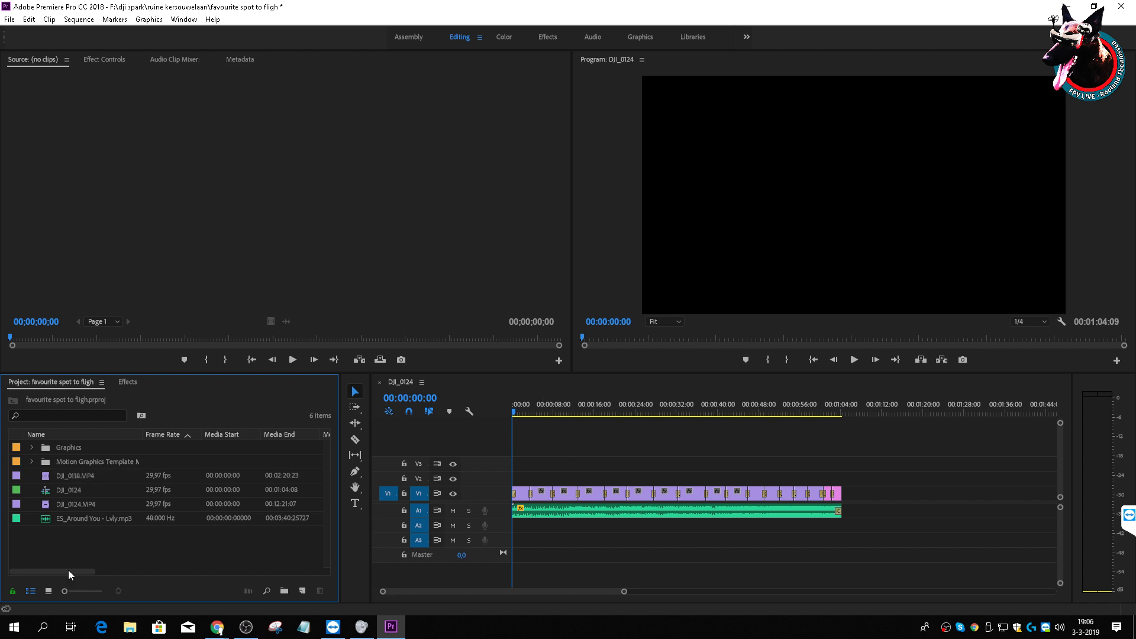
{"action": "left_click", "coordinate": [284, 591]}
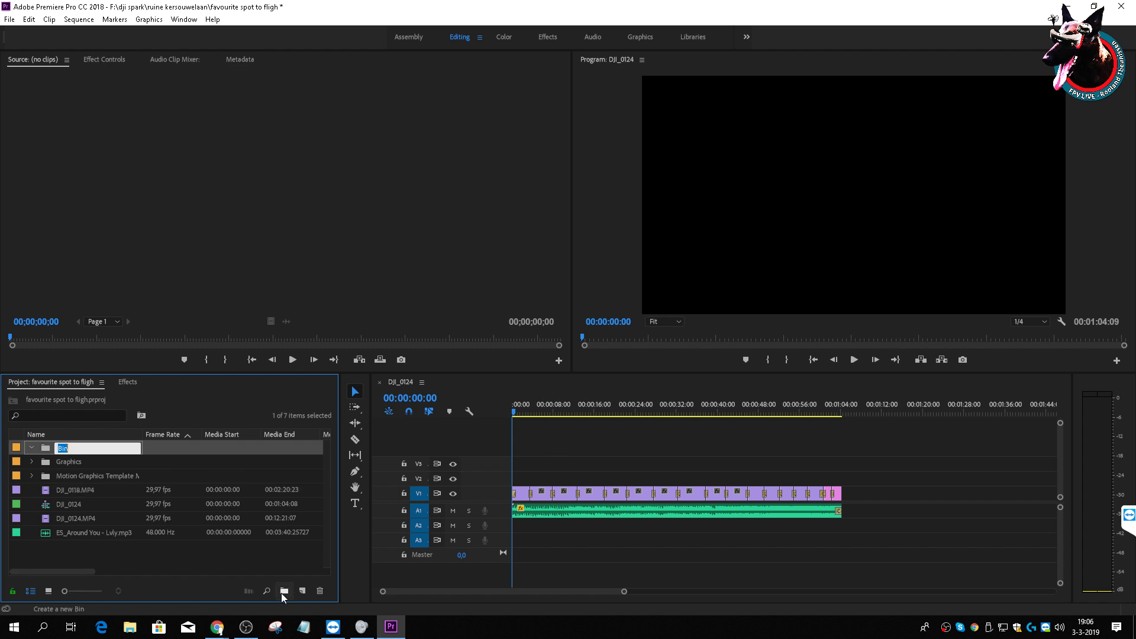
{"action": "type", "text": "Audio"}
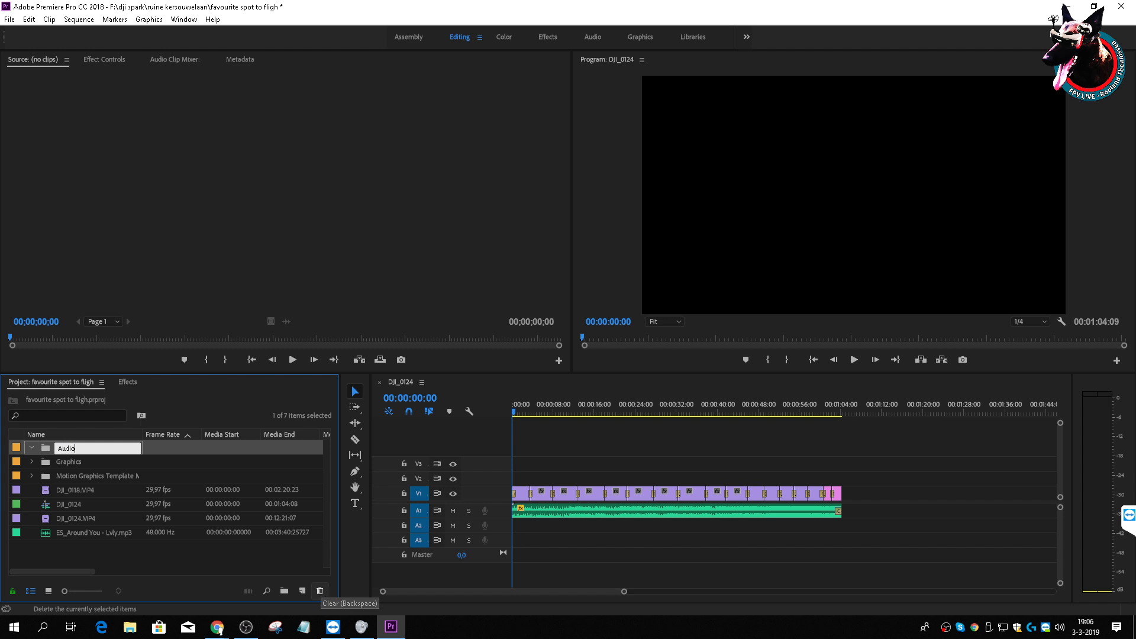
{"action": "left_click", "coordinate": [68, 549]}
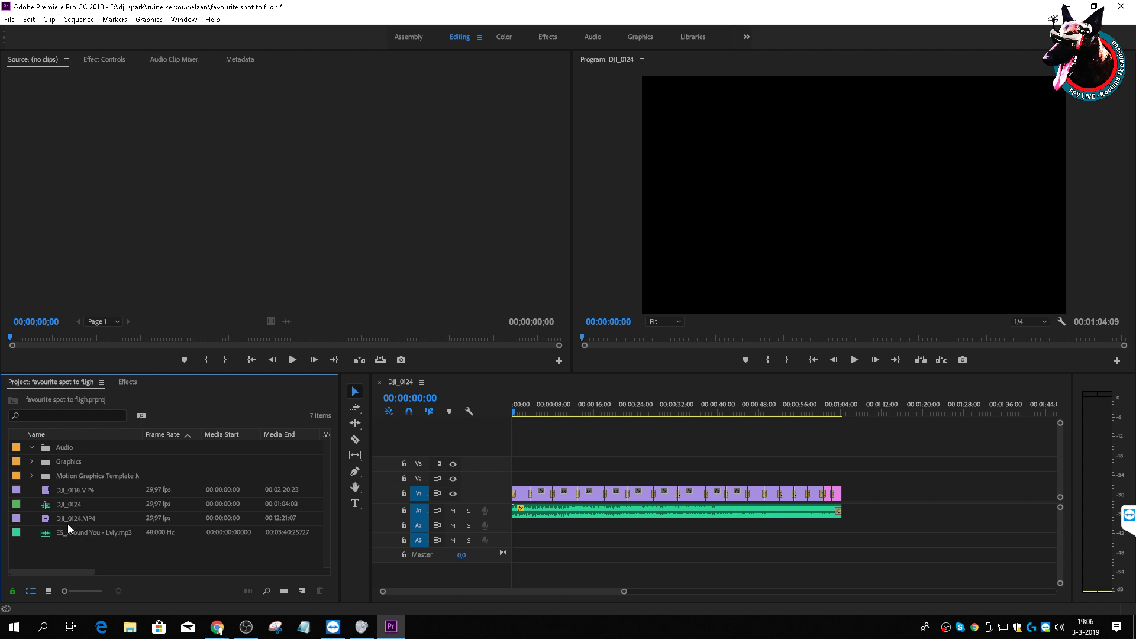
Step: Move the music file ES_Around You - Lvly.mp3 into the Audio bin and collapse the bin
{"action": "left_click", "coordinate": [68, 531]}
{"action": "left_click_drag", "start_coordinate": [80, 535], "coordinate": [58, 442]}
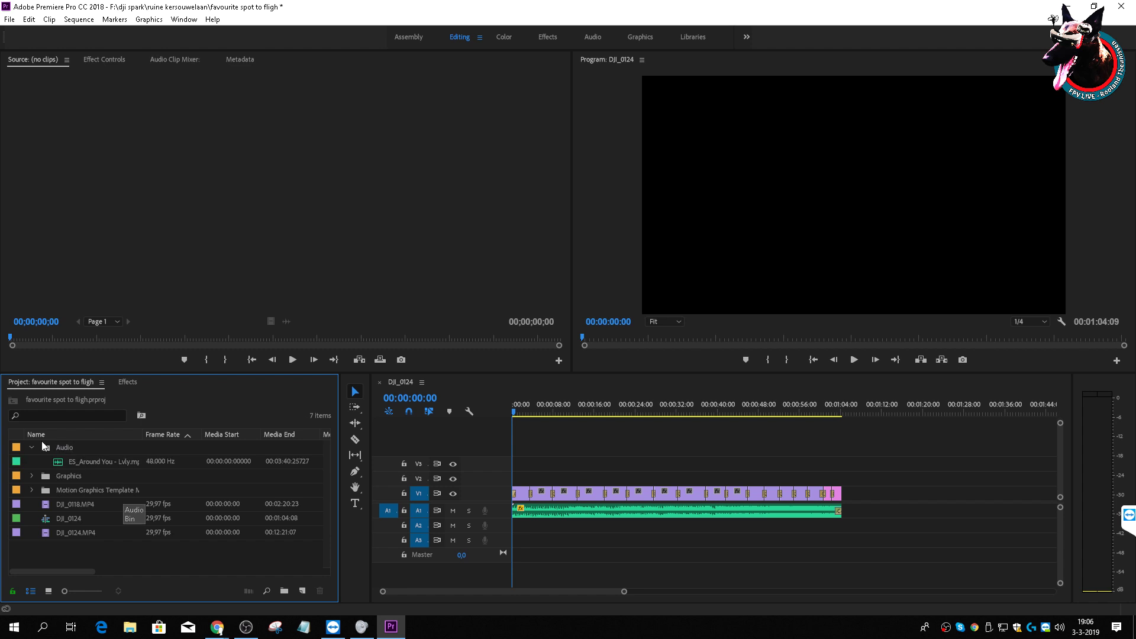
{"action": "left_click", "coordinate": [32, 447]}
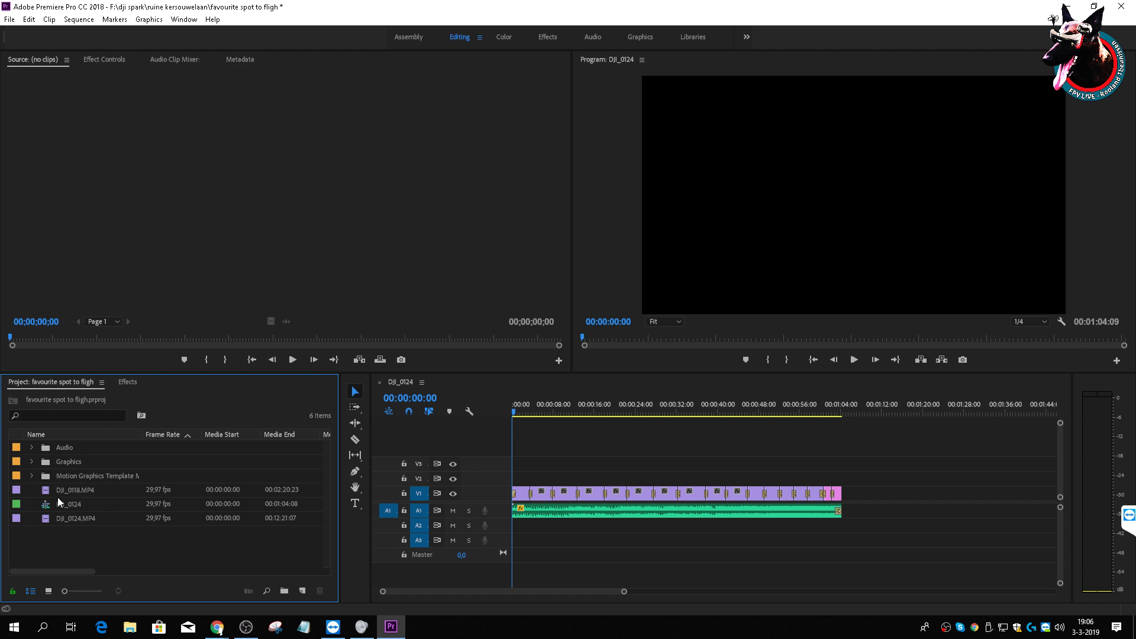
Step: Check the contents of the Motion Graphics Template Media bin, and remove that bin from the root level of the project
{"action": "left_click", "coordinate": [33, 472]}
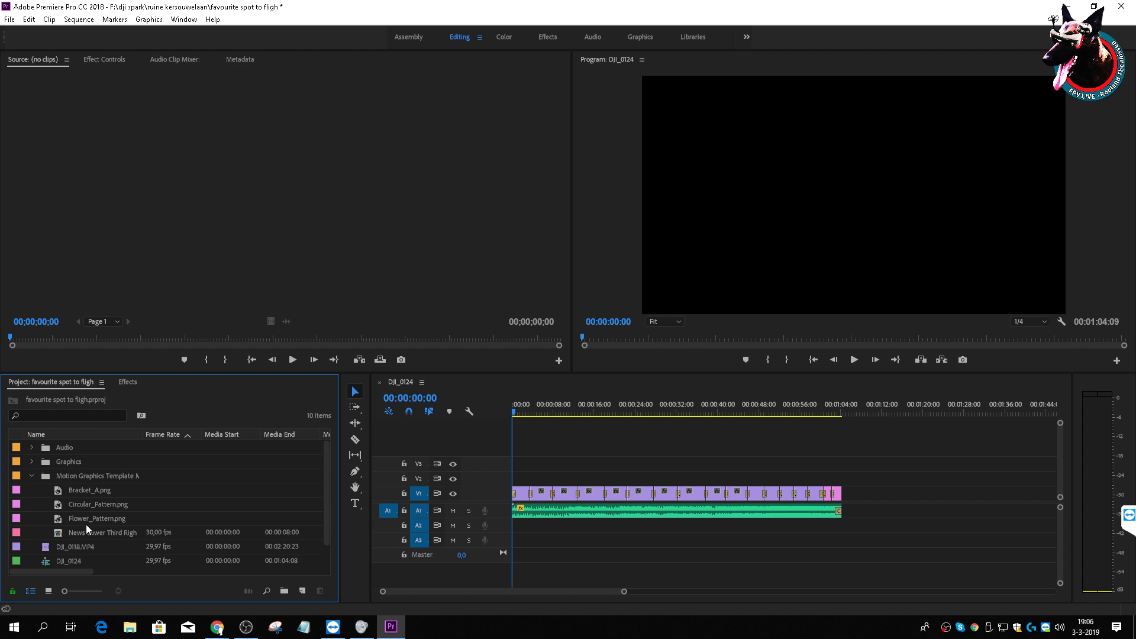
{"action": "left_click", "coordinate": [32, 476]}
{"action": "left_click", "coordinate": [95, 476]}
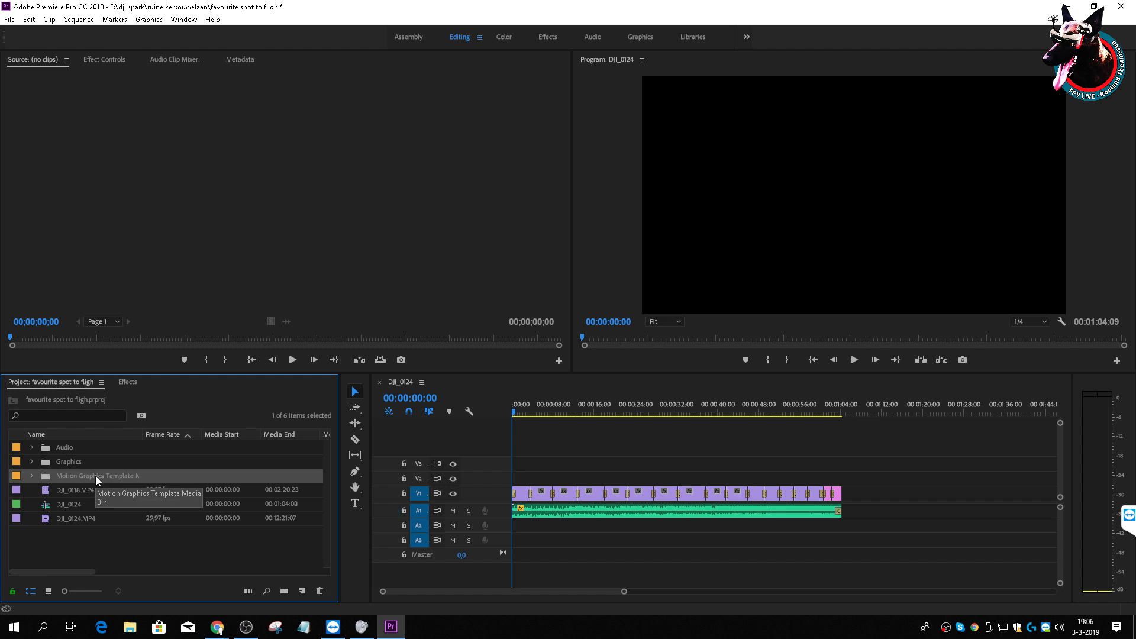
{"action": "left_click", "coordinate": [30, 473]}
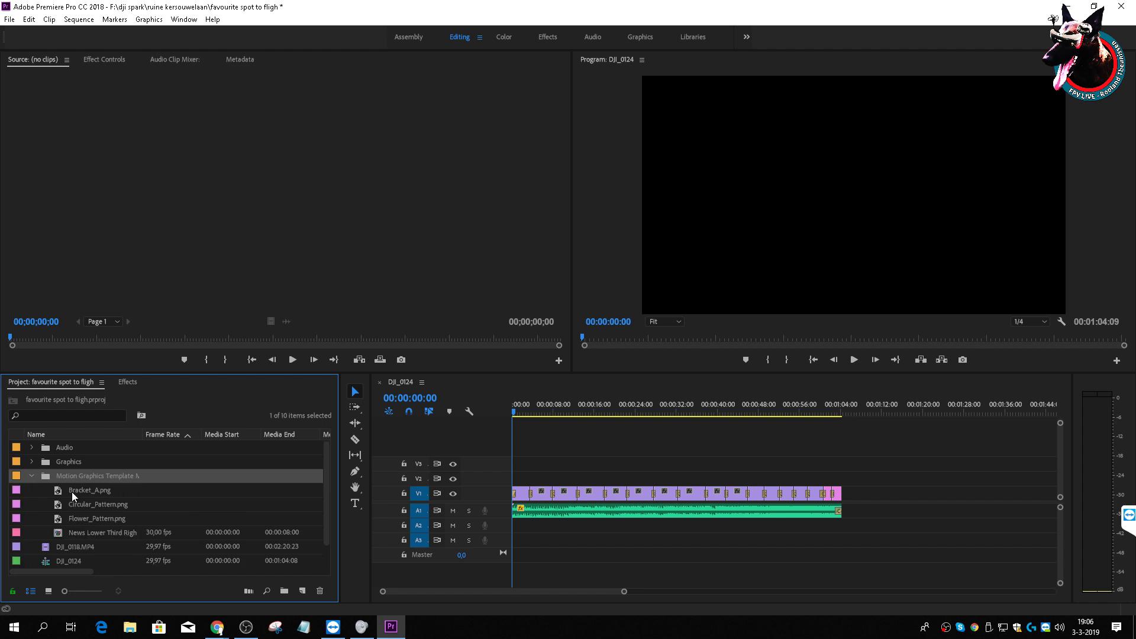
{"action": "left_click", "coordinate": [32, 475]}
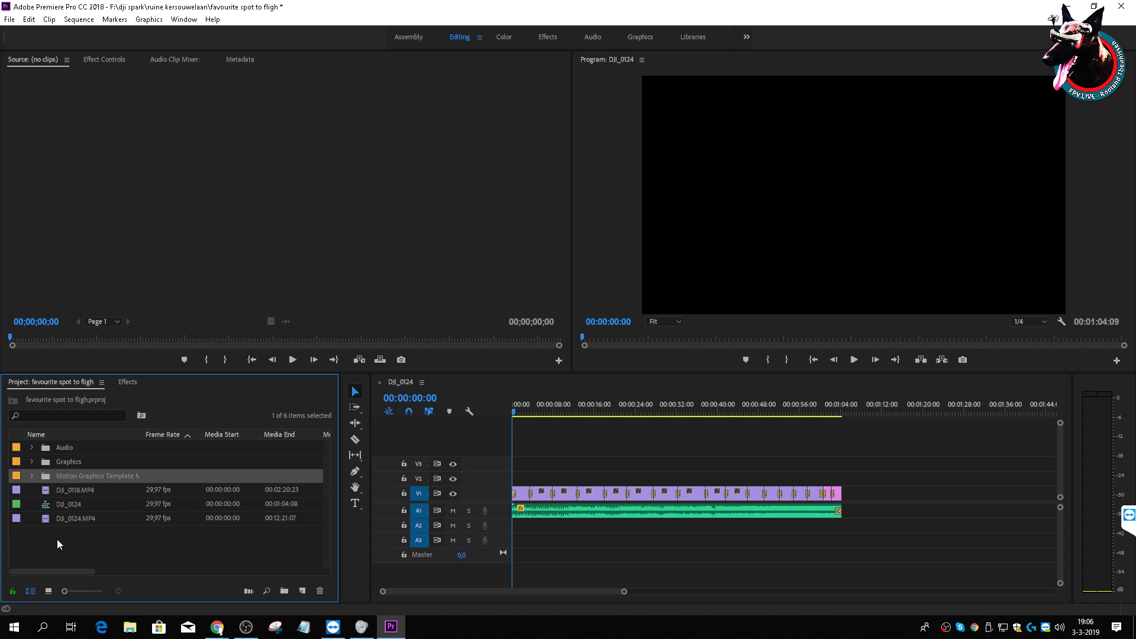
{"action": "left_click", "coordinate": [58, 553]}
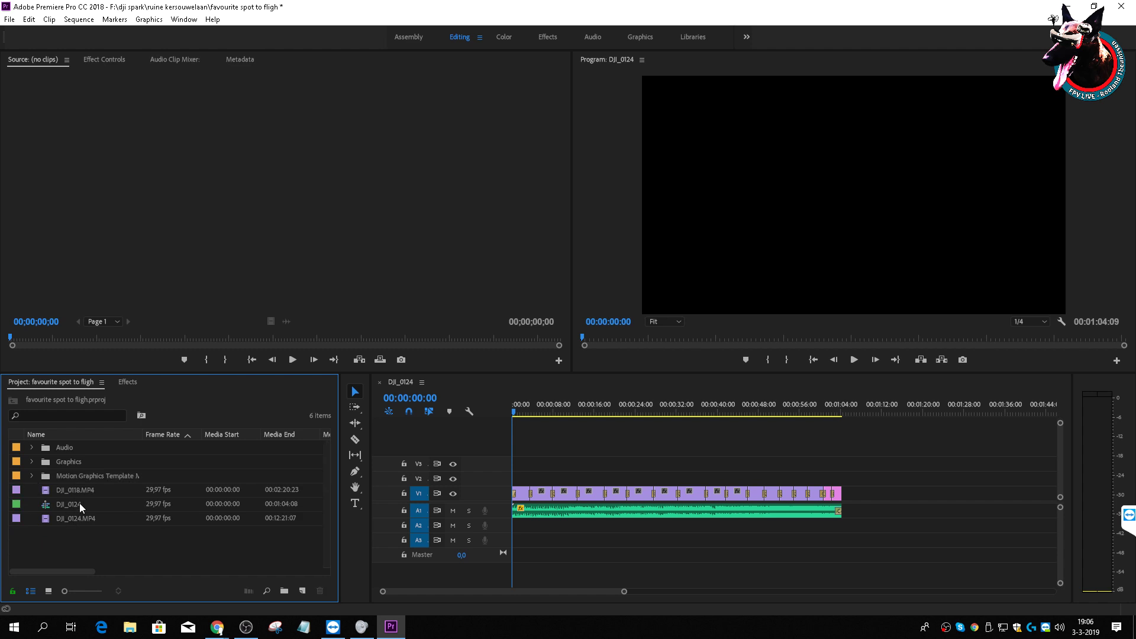
{"action": "left_click", "coordinate": [79, 477]}
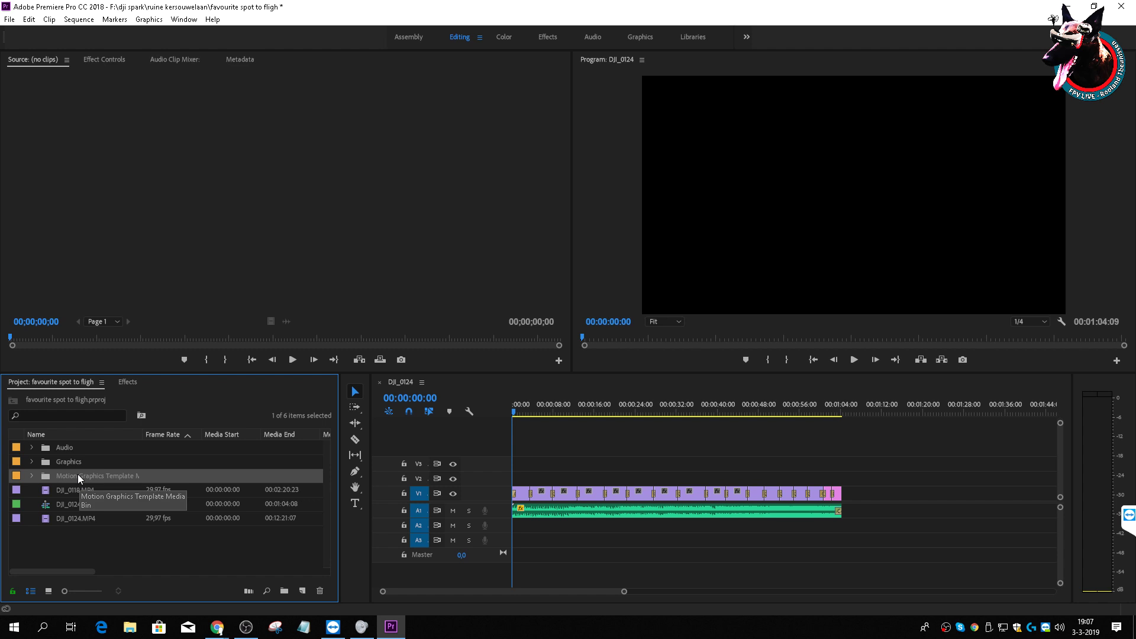
{"action": "key", "text": "Delete"}
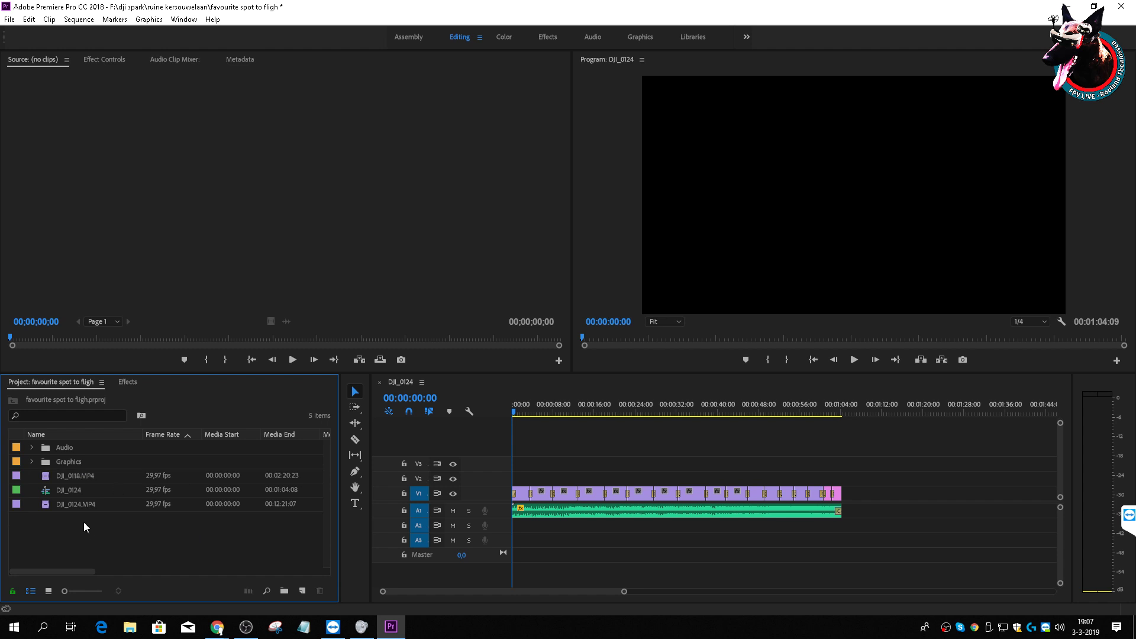
Step: Create a bin named Video at the root level of the project
{"action": "left_click", "coordinate": [68, 494]}
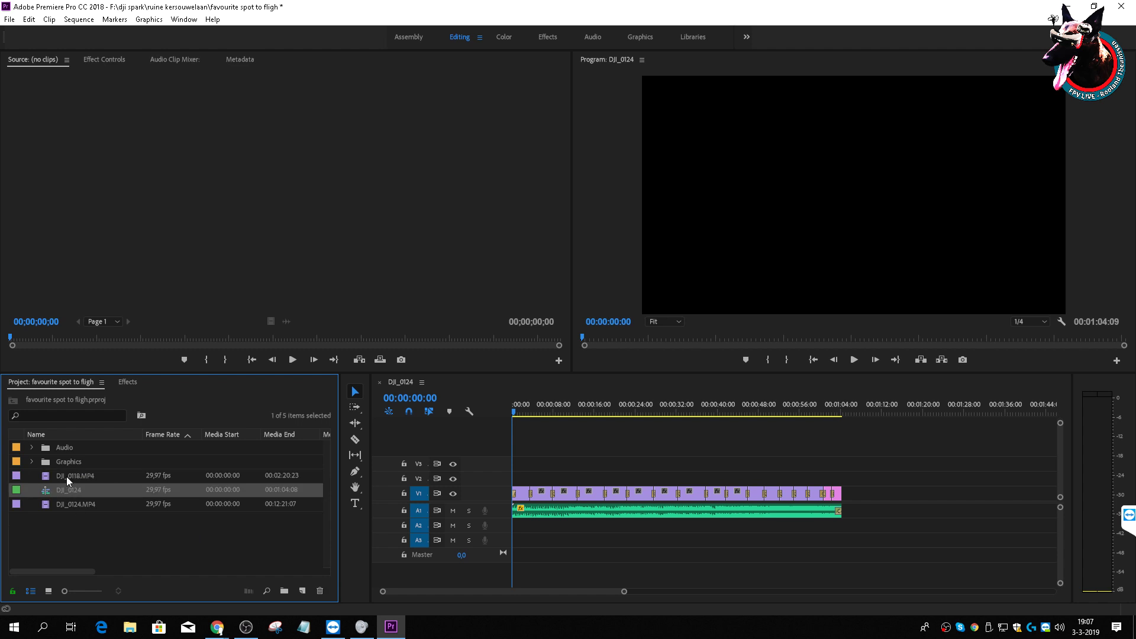
{"action": "left_click", "coordinate": [67, 477]}
{"action": "left_click", "coordinate": [67, 494]}
{"action": "left_click", "coordinate": [60, 520]}
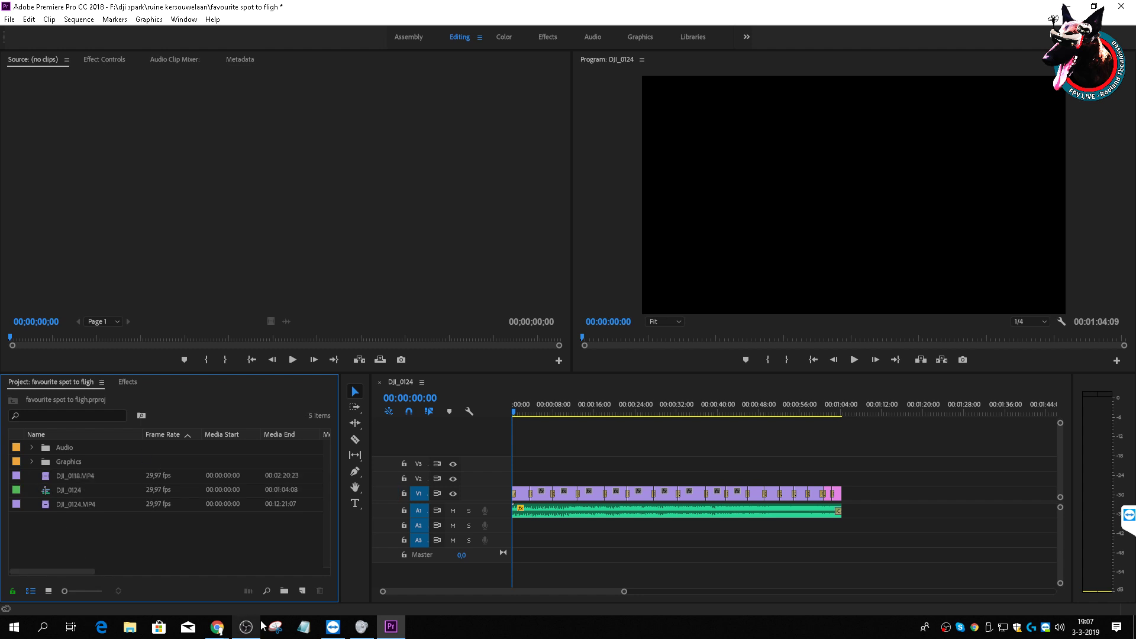
{"action": "left_click", "coordinate": [284, 591]}
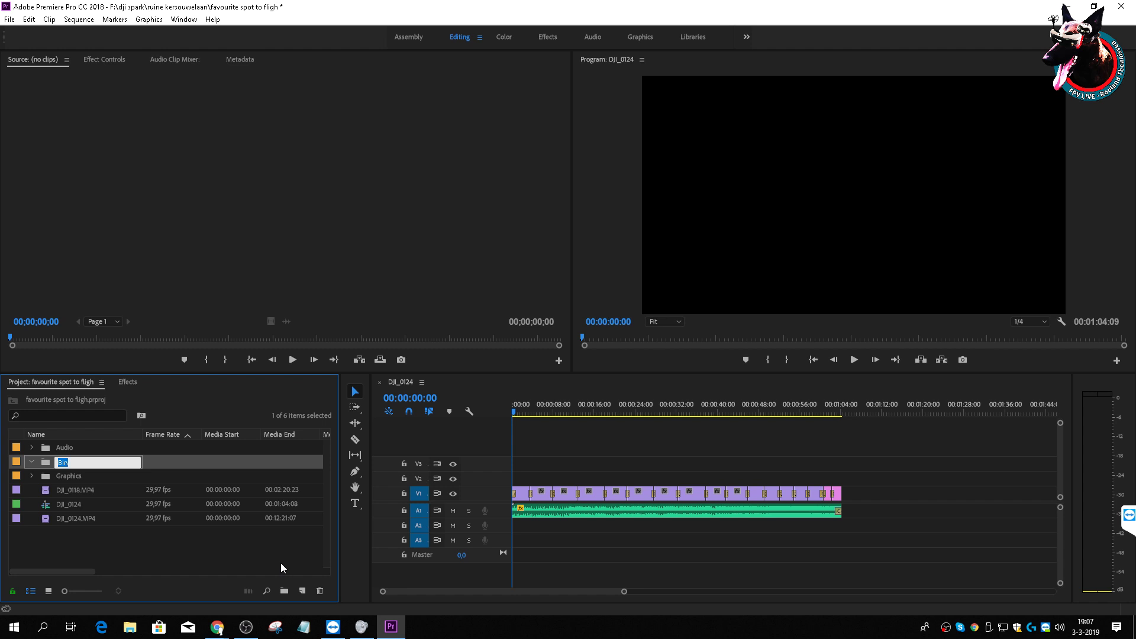
{"action": "type", "text": "Vide"}
{"action": "key", "text": "BackSpace"}
{"action": "key", "text": "BackSpace"}
{"action": "key", "text": "BackSpace"}
{"action": "type", "text": "Video"}
{"action": "left_click", "coordinate": [73, 551]}
Step: Move the clips DJI_0118.MP4 and DJI_0124.MP4 into the Video bin and collapse the bin
{"action": "left_click", "coordinate": [65, 488]}
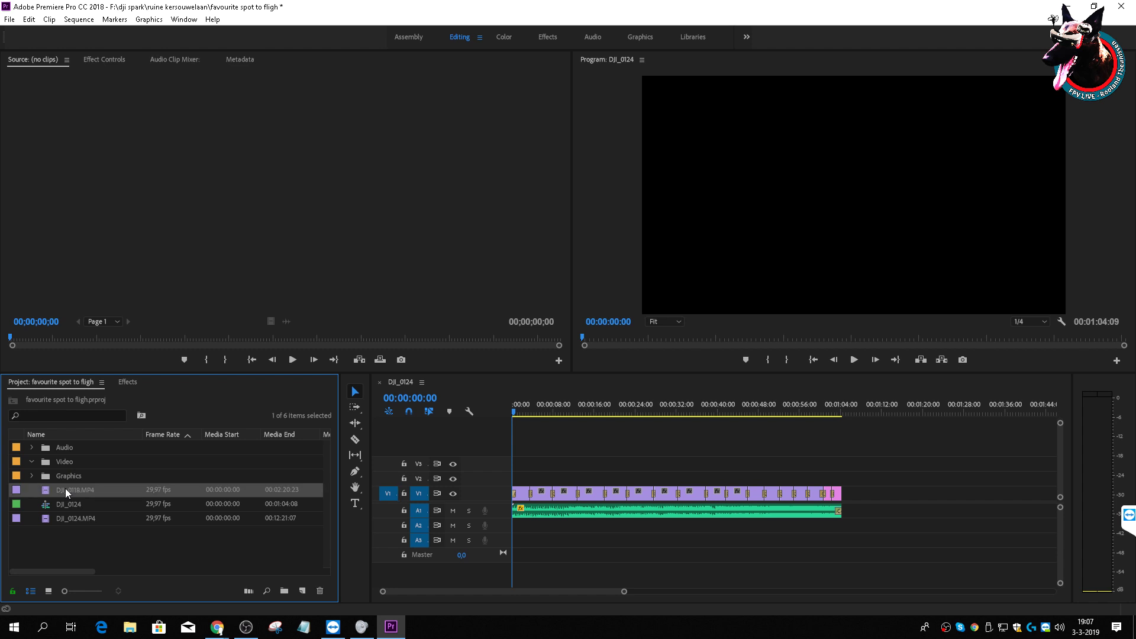
{"action": "left_click", "coordinate": [72, 518], "text": "ctrl"}
{"action": "left_click_drag", "start_coordinate": [69, 492], "coordinate": [65, 459]}
{"action": "left_click", "coordinate": [30, 461]}
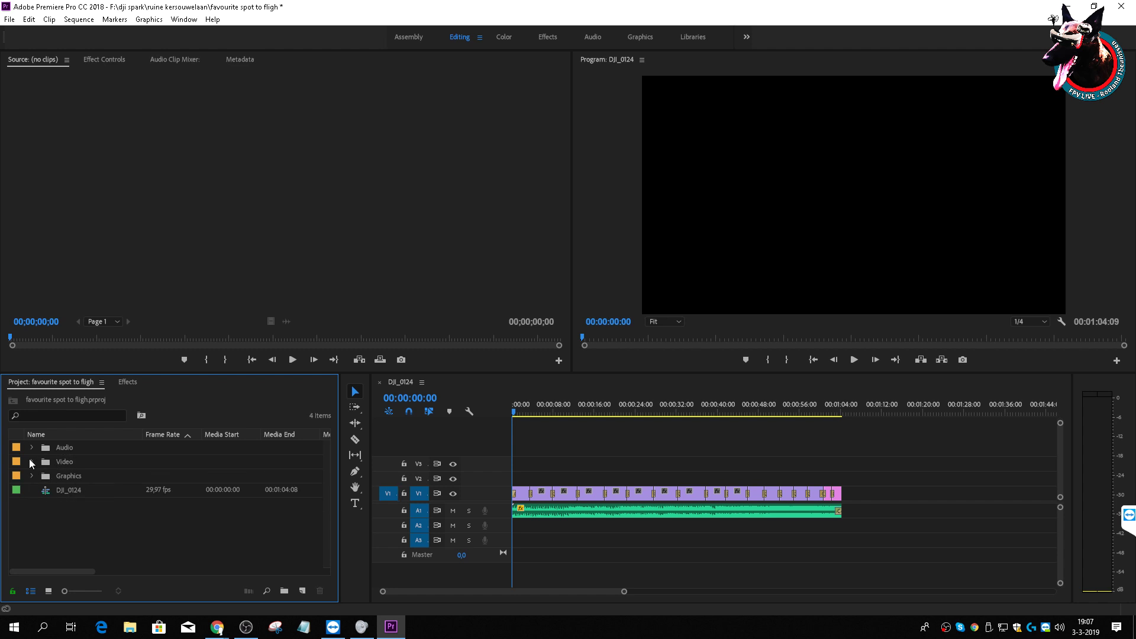
Step: Rename the sequence DJI_0124 as Favorite Spot To Fly
{"action": "left_click", "coordinate": [66, 488]}
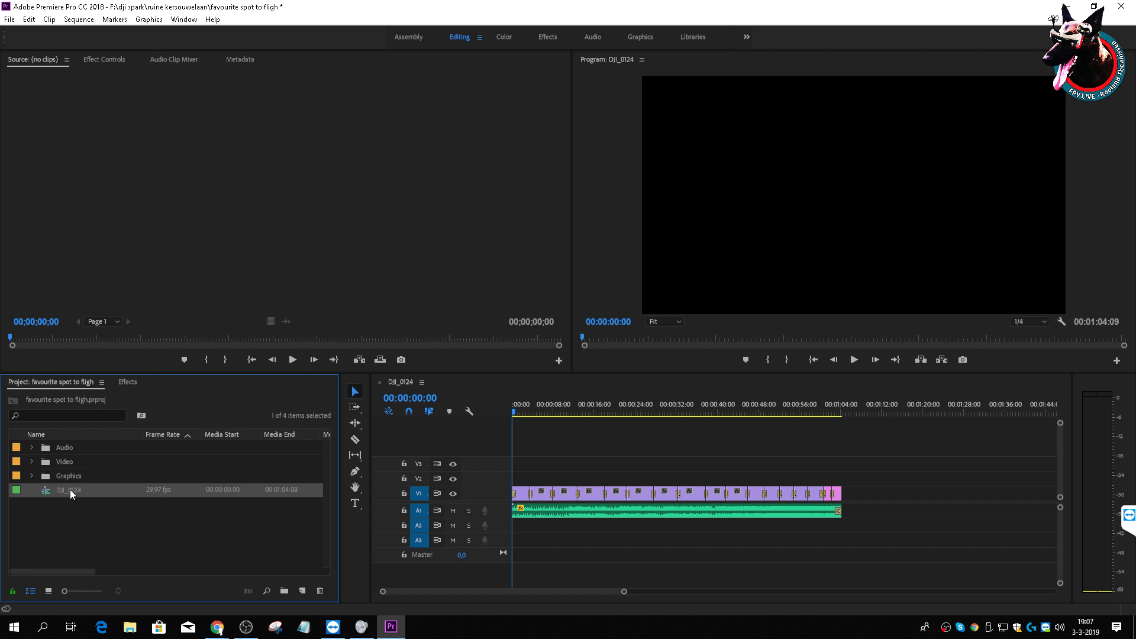
{"action": "right_click", "coordinate": [70, 488]}
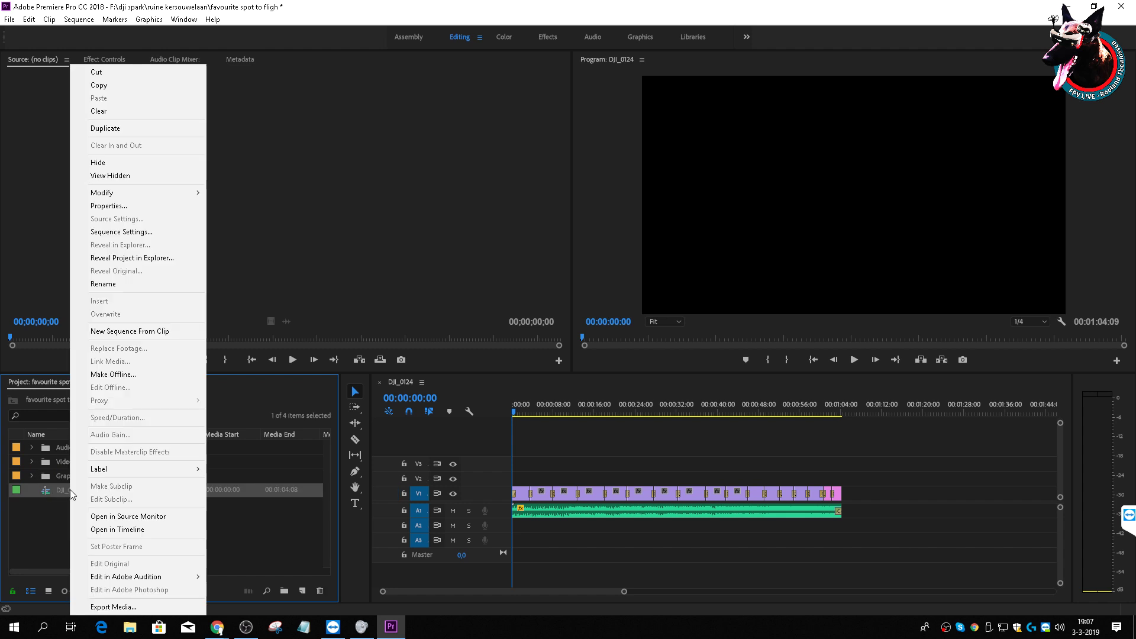
{"action": "left_click", "coordinate": [127, 284]}
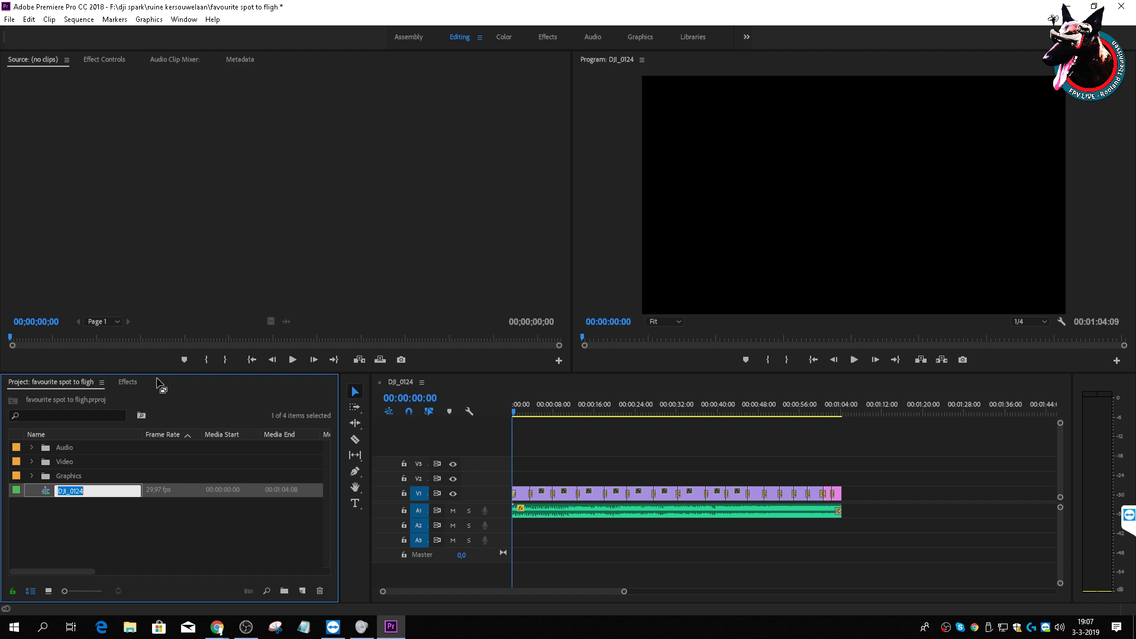
{"action": "type", "text": "favorite spot to fly"}
{"action": "key", "text": "Home"}
{"action": "key", "text": "Delete"}
{"action": "type", "text": "F"}
{"action": "key", "text": "Delete"}
{"action": "type", "text": "S"}
{"action": "key", "text": "Delete"}
{"action": "type", "text": "To F"}
{"action": "key", "text": "Return"}
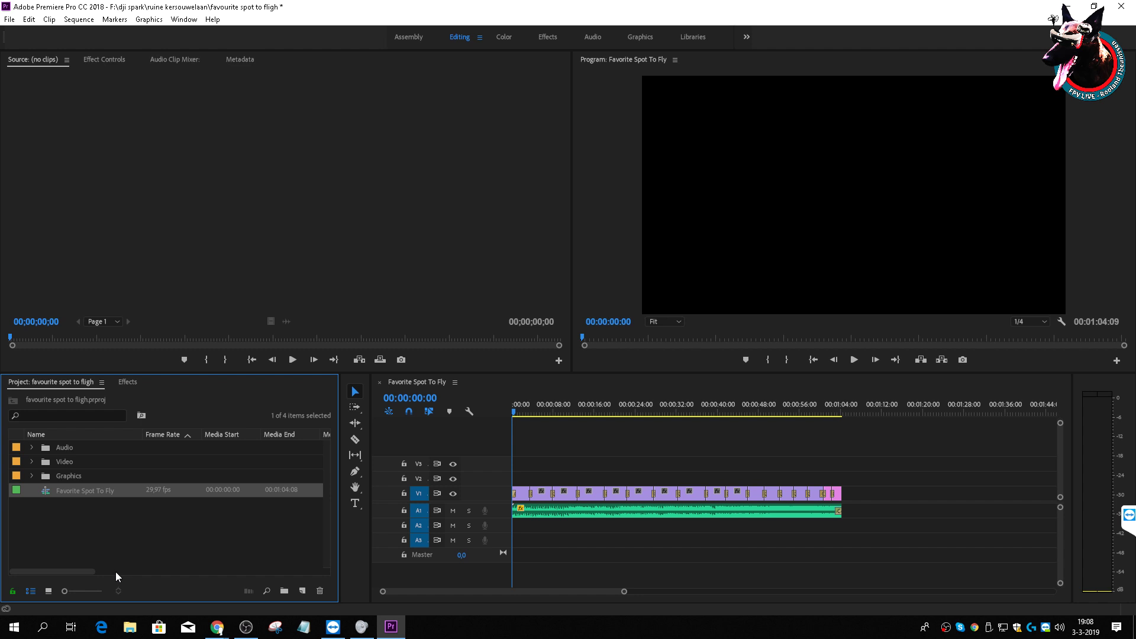
Step: Add the location to the sequence name so it reads Favorite Spot To Fly - Heeswijk-Dinther
{"action": "left_click", "coordinate": [60, 488]}
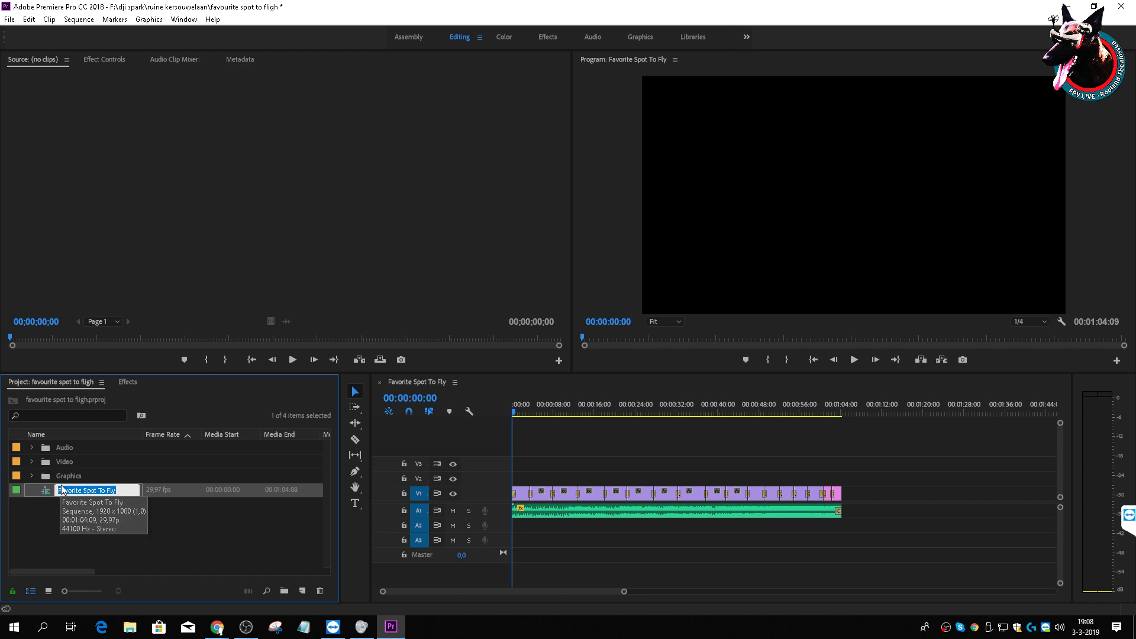
{"action": "left_click", "coordinate": [128, 491]}
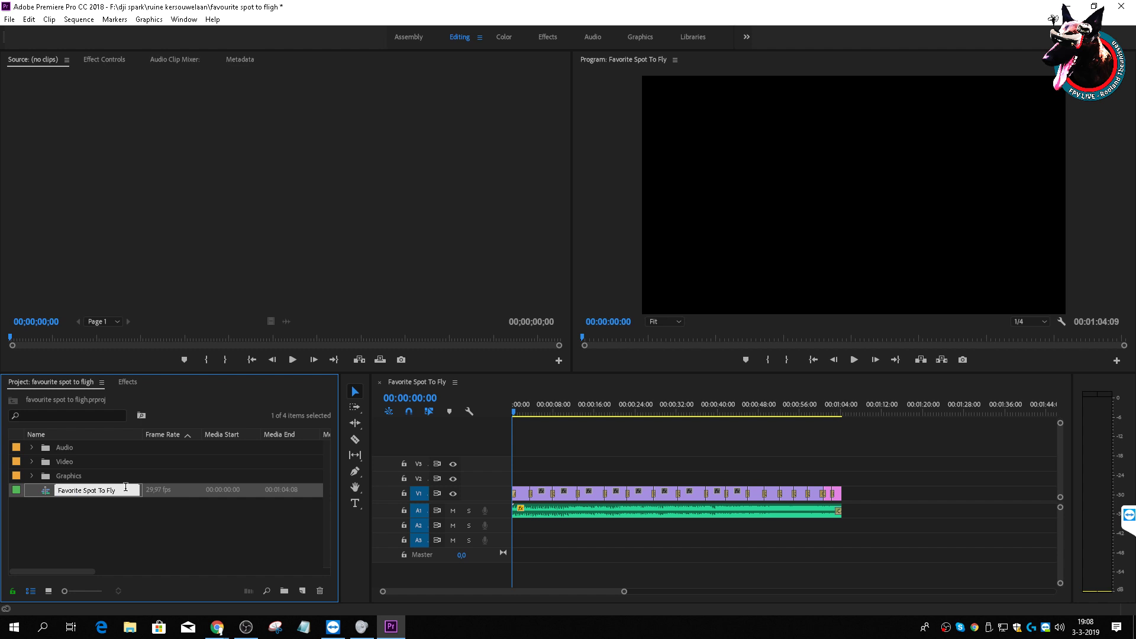
{"action": "type", "text": "-"}
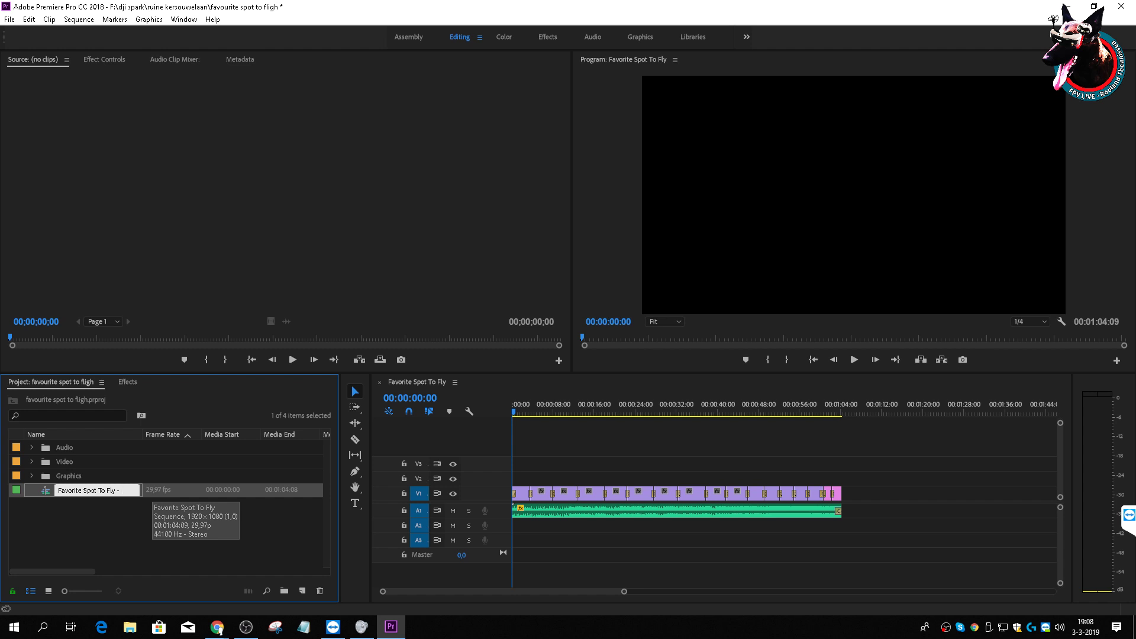
{"action": "type", "text": "Heeswijk-Di"}
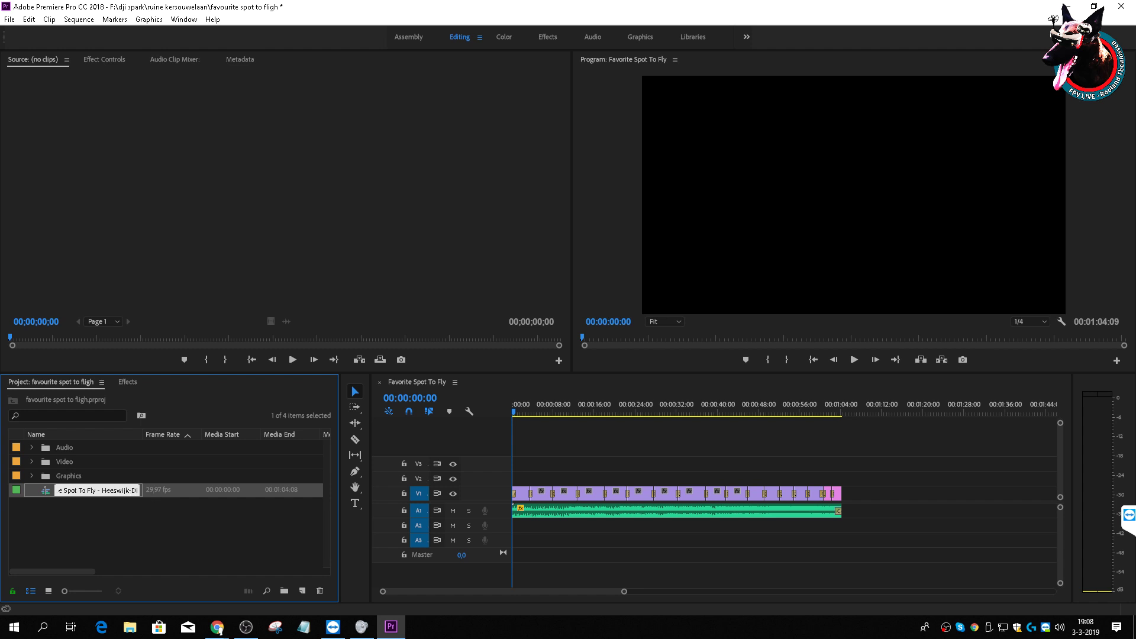
{"action": "type", "text": "nther"}
{"action": "left_click", "coordinate": [95, 534]}
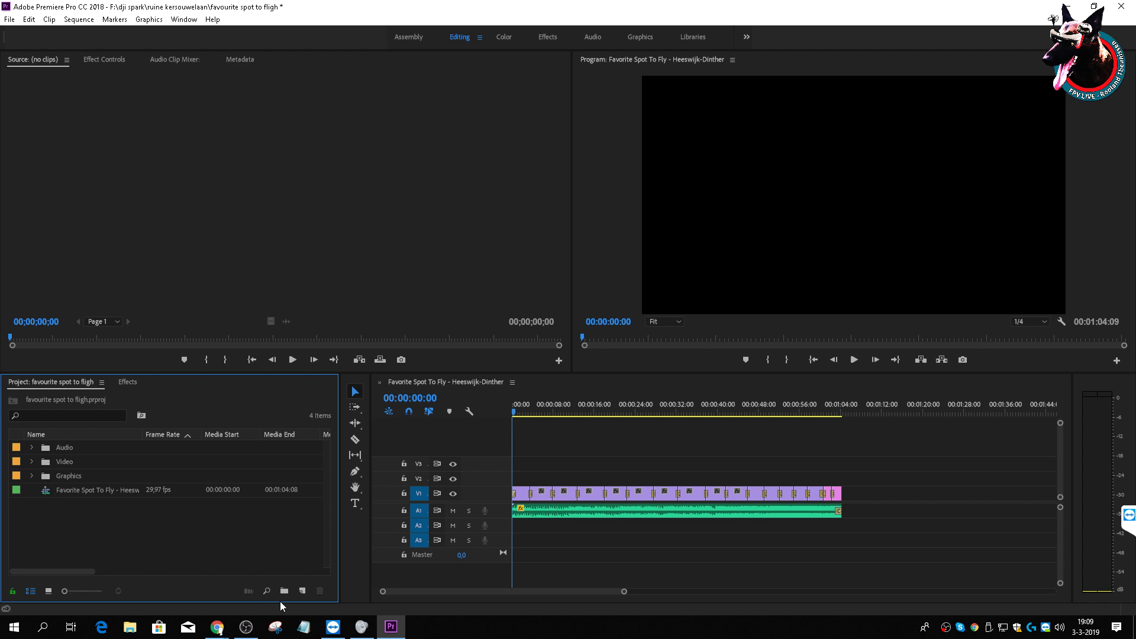
Step: View the project items as thumbnails, return to list view and look through the contents of the Graphics bin
{"action": "left_click", "coordinate": [49, 590]}
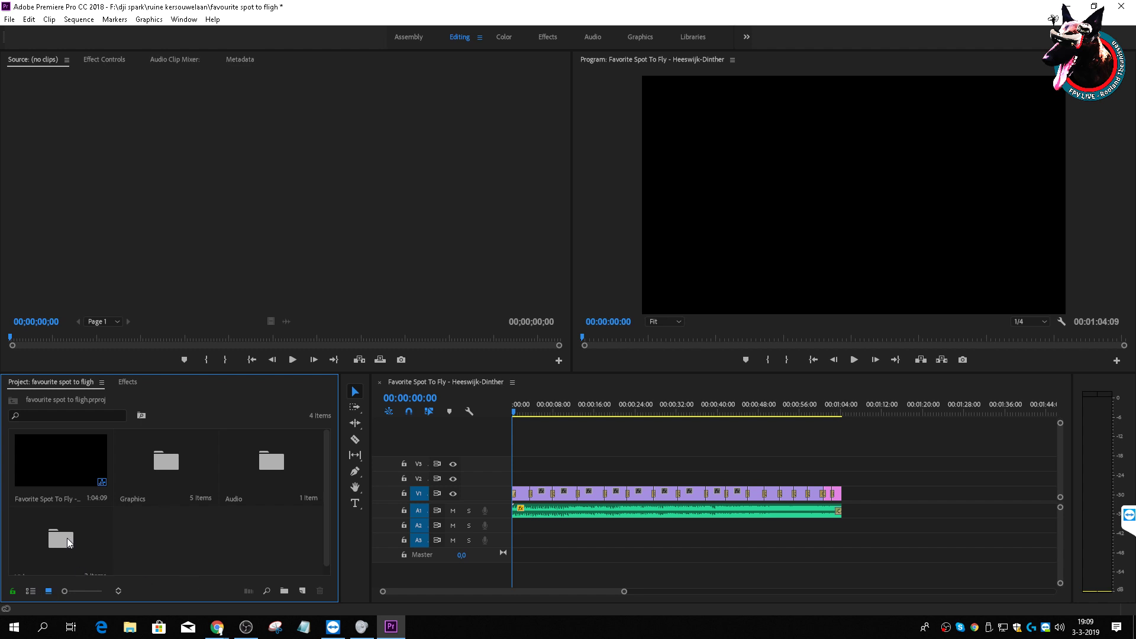
{"action": "left_click_drag", "start_coordinate": [65, 591], "coordinate": [37, 579]}
{"action": "left_click", "coordinate": [30, 591]}
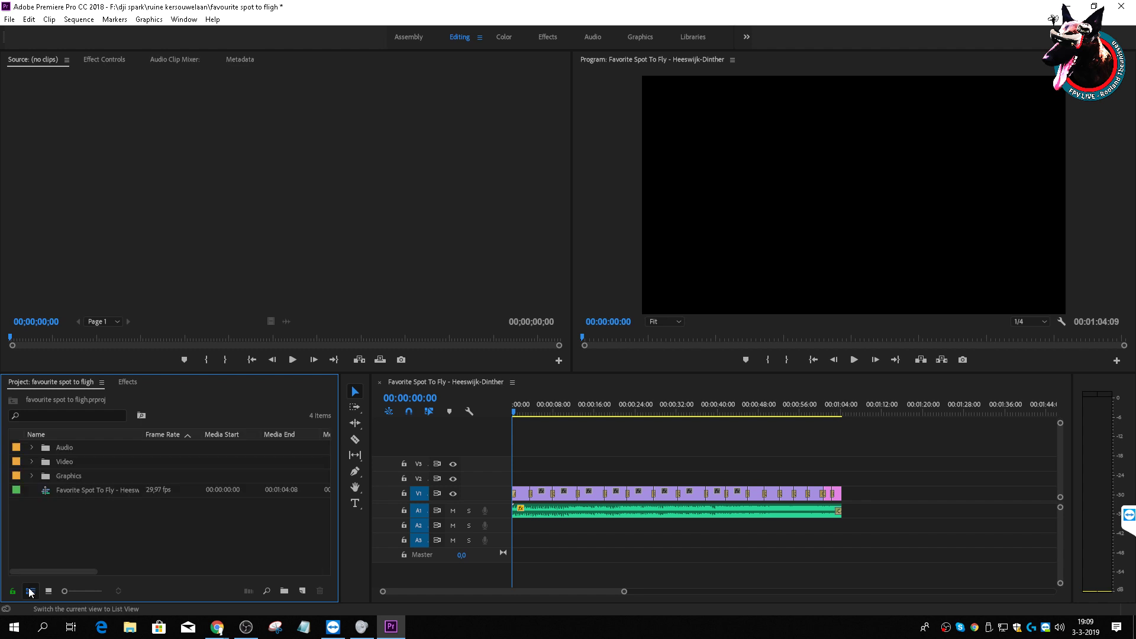
{"action": "left_click", "coordinate": [55, 479]}
{"action": "left_click", "coordinate": [31, 476]}
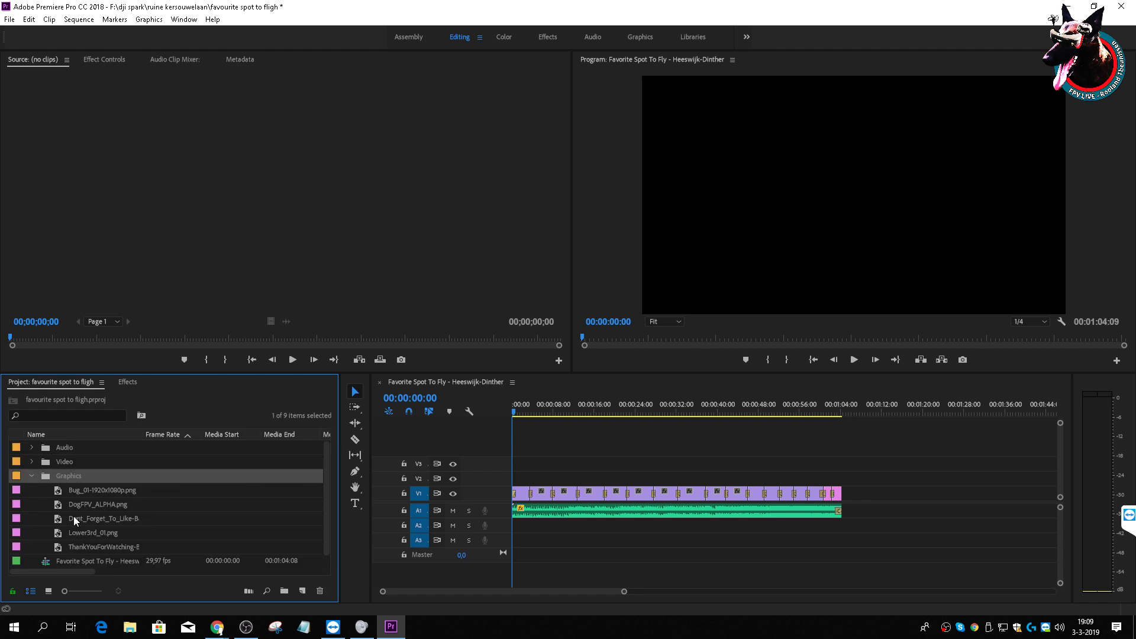
Step: Open the Graphics bin in thumbnail view and select the logo image DogFPV_ALPHA.png
{"action": "left_click", "coordinate": [49, 590]}
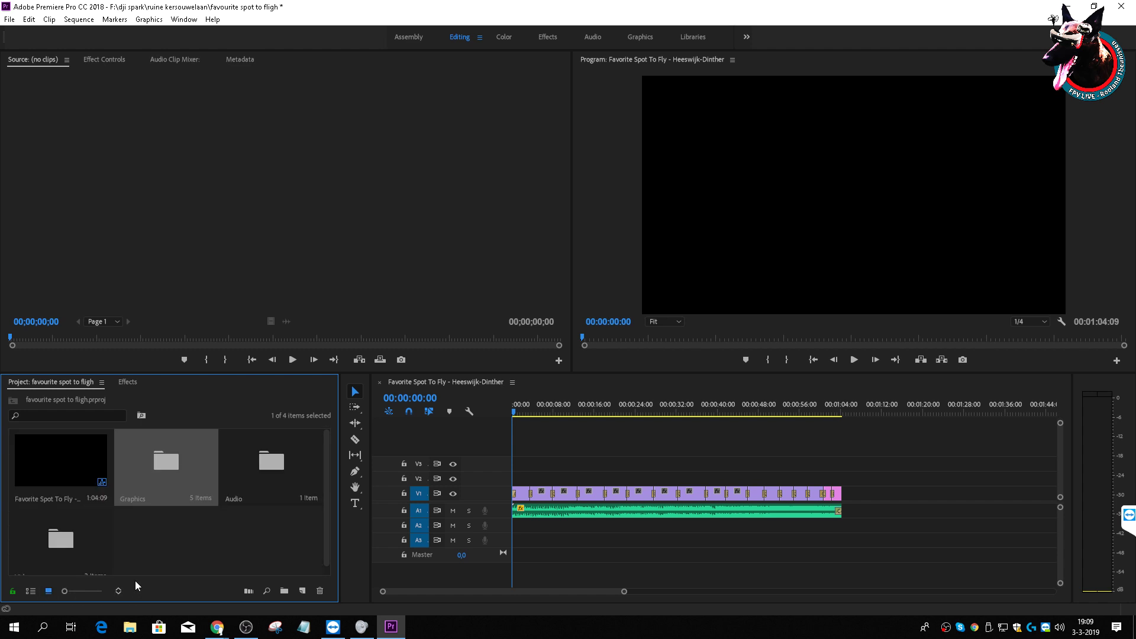
{"action": "double_click", "coordinate": [166, 464]}
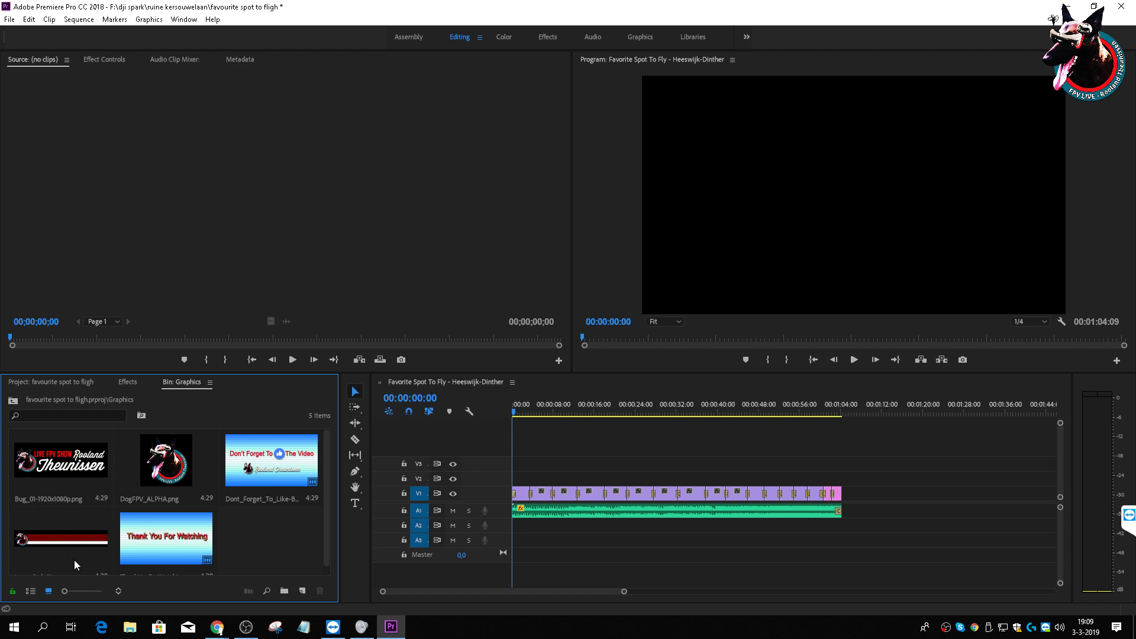
{"action": "mouse_move", "coordinate": [67, 591]}
{"action": "left_mouse_down"}
{"action": "mouse_move", "coordinate": [85, 601]}
{"action": "mouse_move", "coordinate": [69, 588]}
{"action": "left_mouse_up"}
{"action": "left_click", "coordinate": [171, 480]}
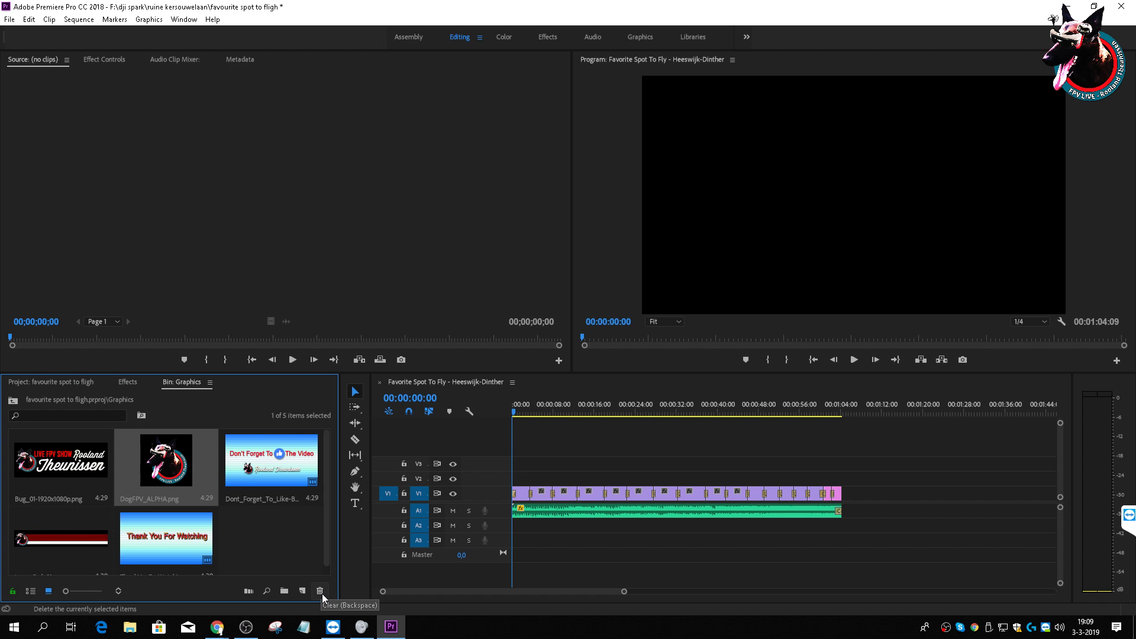
Step: Switch to TeamViewer, send the chat message "i am here" in the open conversation, and minimise its window
{"action": "mouse_move", "coordinate": [220, 630]}
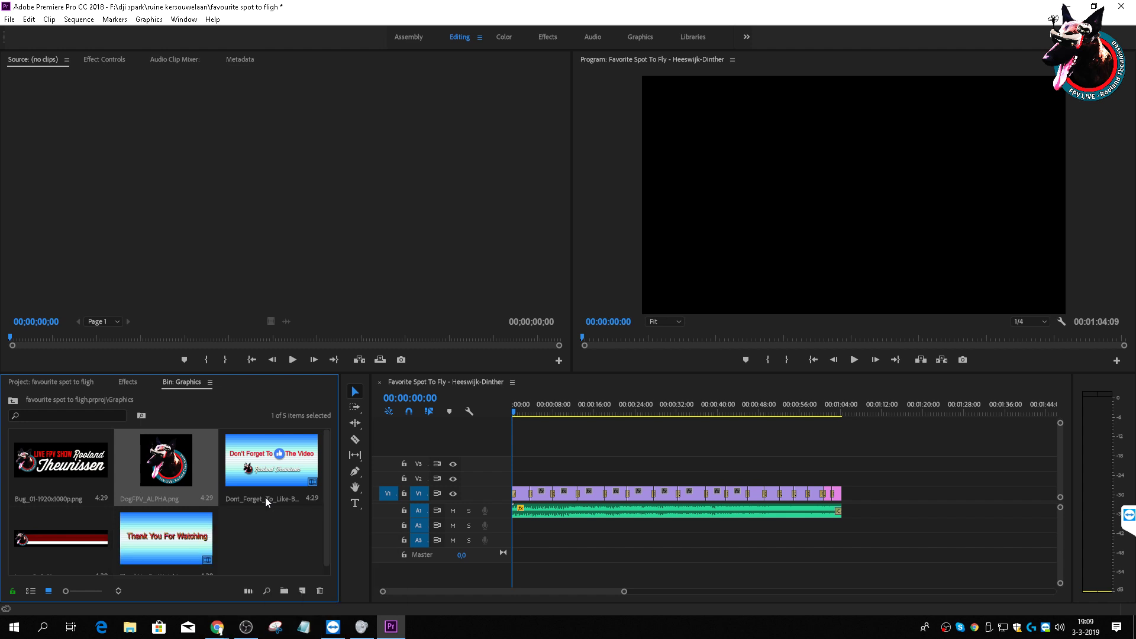
{"action": "left_click", "coordinate": [333, 627]}
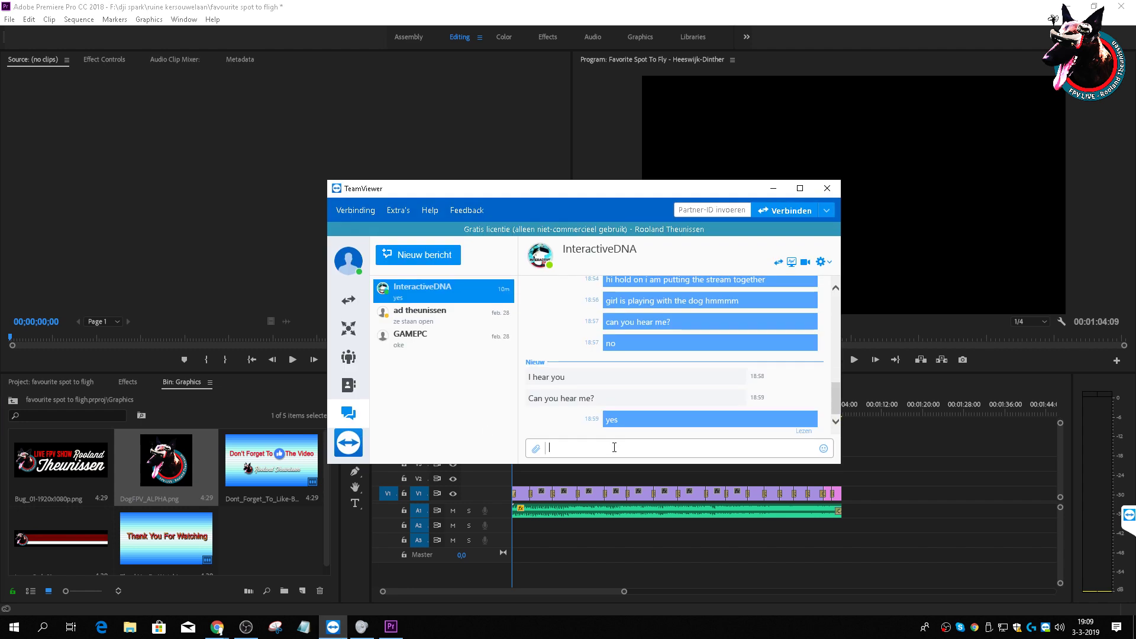
{"action": "type", "text": "i am here"}
{"action": "key", "text": "Return"}
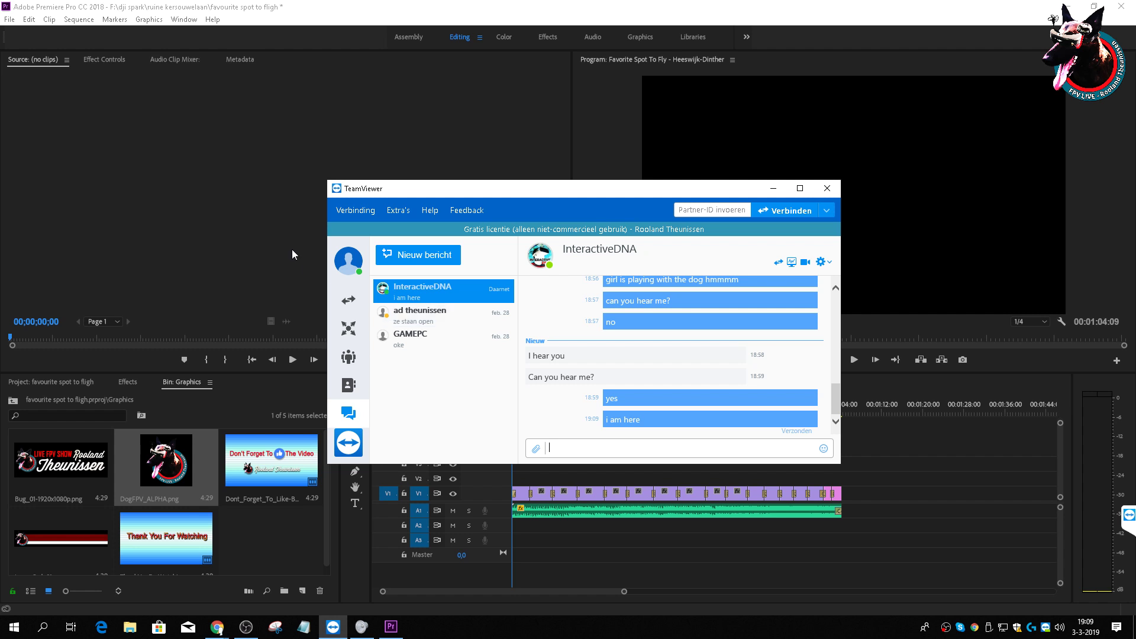
{"action": "left_click", "coordinate": [773, 189]}
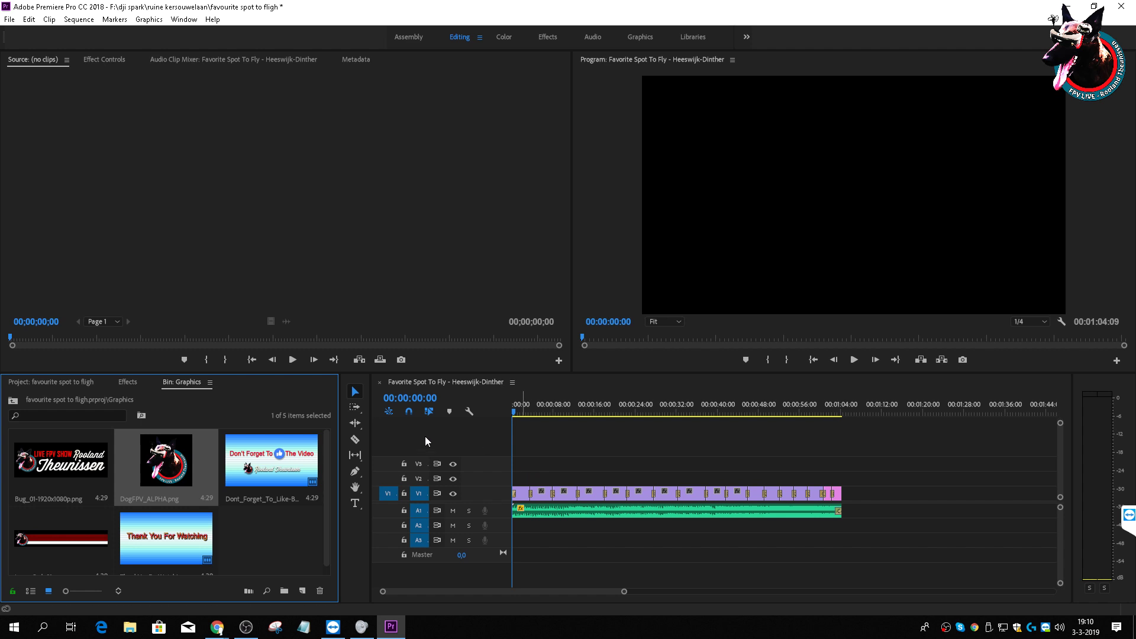
Step: Lock the video track V1, the audio tracks A1, A2 and A3, and the Master track
{"action": "left_click", "coordinate": [404, 493]}
{"action": "left_click", "coordinate": [404, 511]}
{"action": "left_click", "coordinate": [404, 525]}
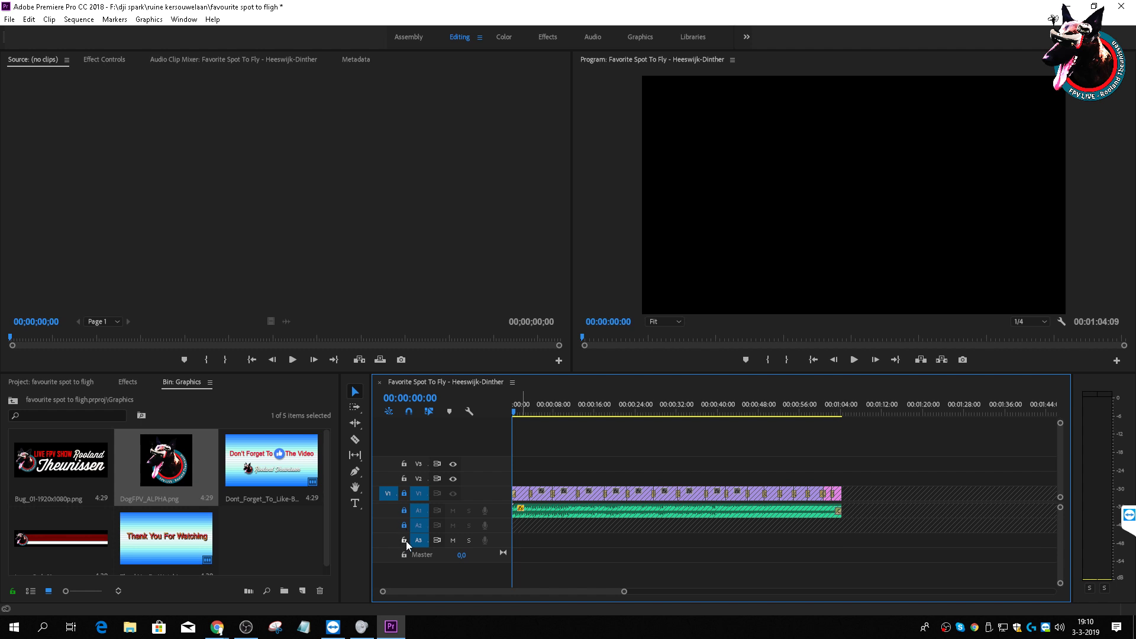
{"action": "left_click", "coordinate": [404, 540]}
{"action": "left_click", "coordinate": [404, 555]}
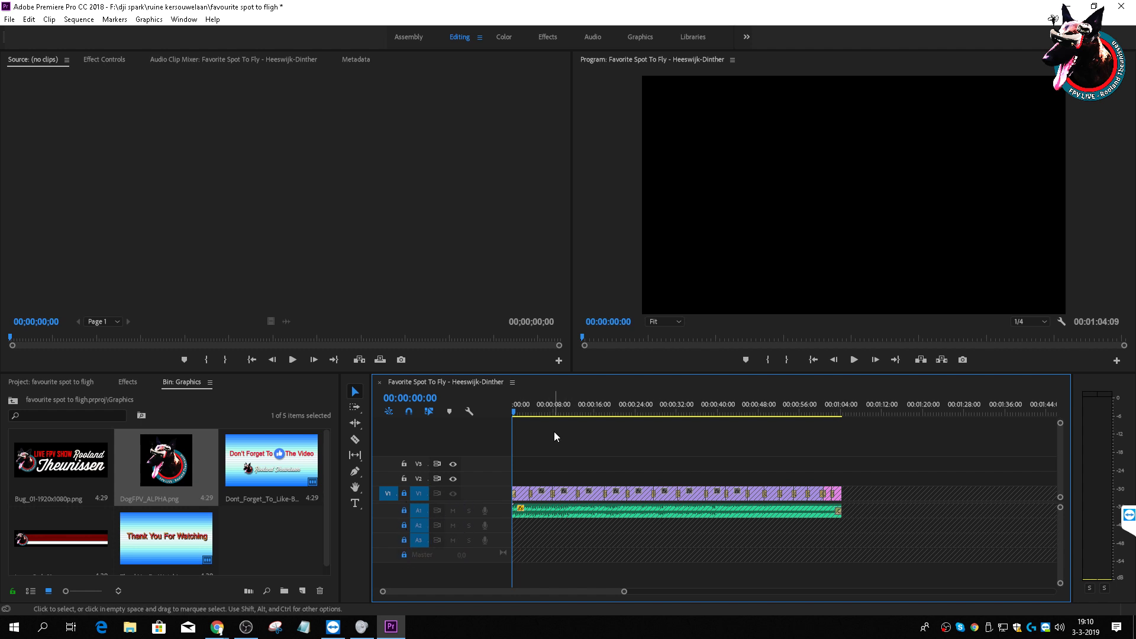
Step: Place DogFPV_ALPHA.png on track V2 at the start of the sequence and preview it over the footage at 00:00:01:22
{"action": "left_click", "coordinate": [187, 464]}
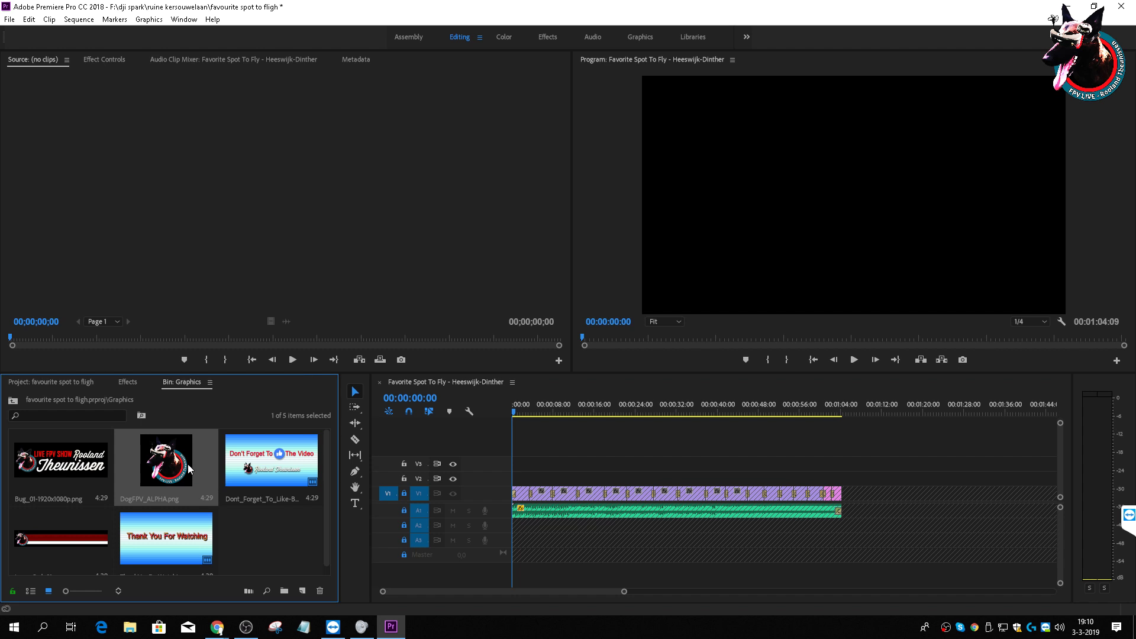
{"action": "left_click_drag", "start_coordinate": [152, 459], "coordinate": [516, 489]}
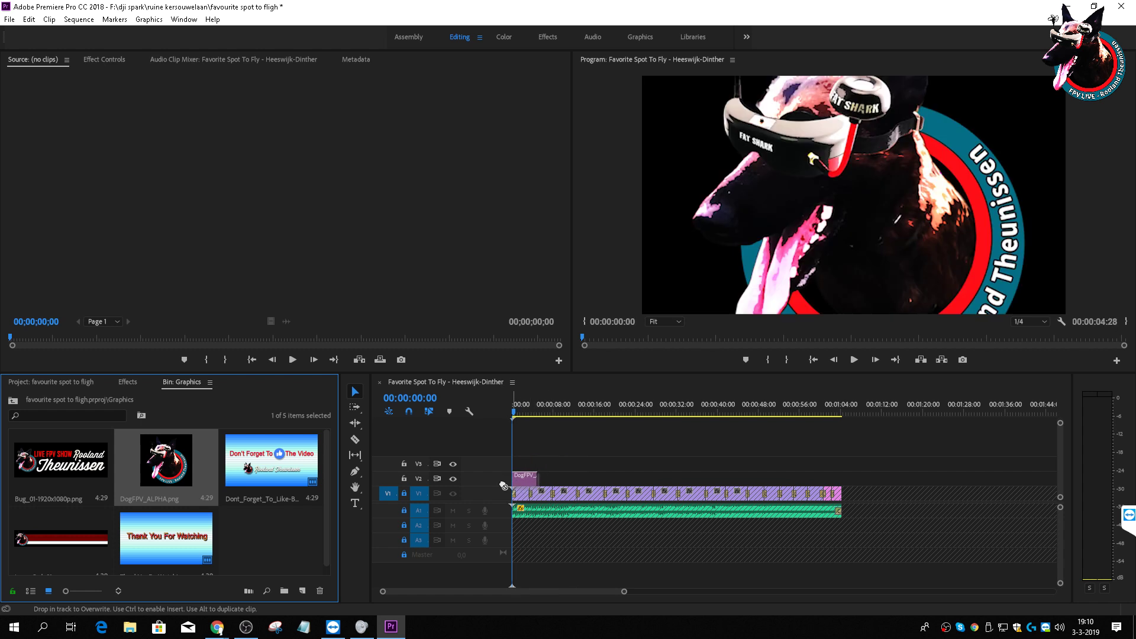
{"action": "left_click", "coordinate": [520, 402]}
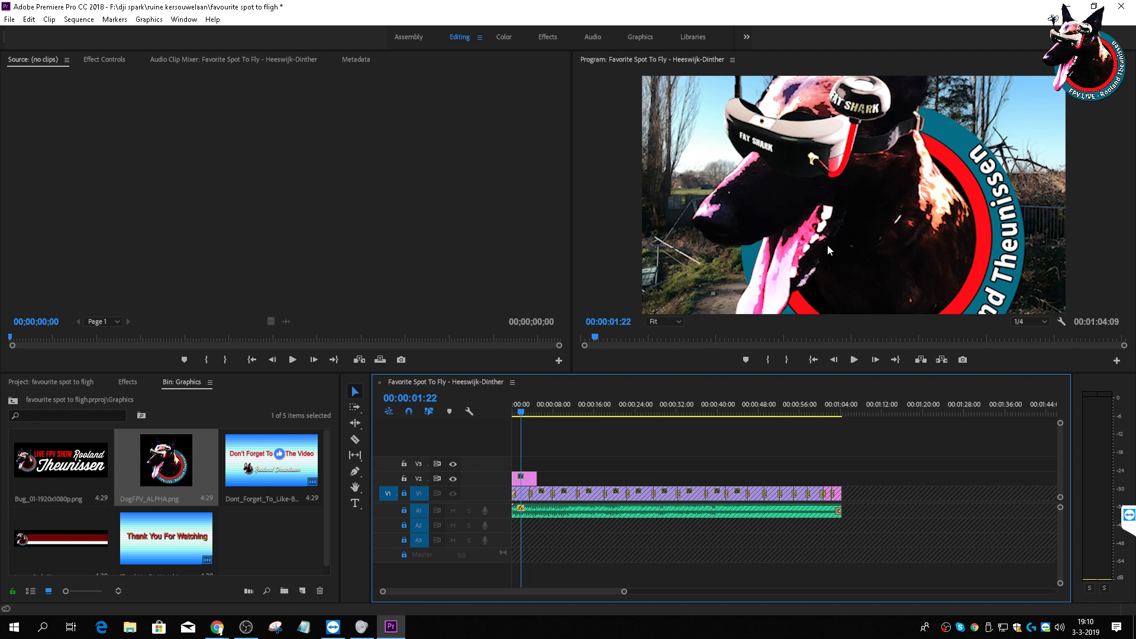
Step: Turn on the safe margins in the Program monitor
{"action": "right_click", "coordinate": [834, 172]}
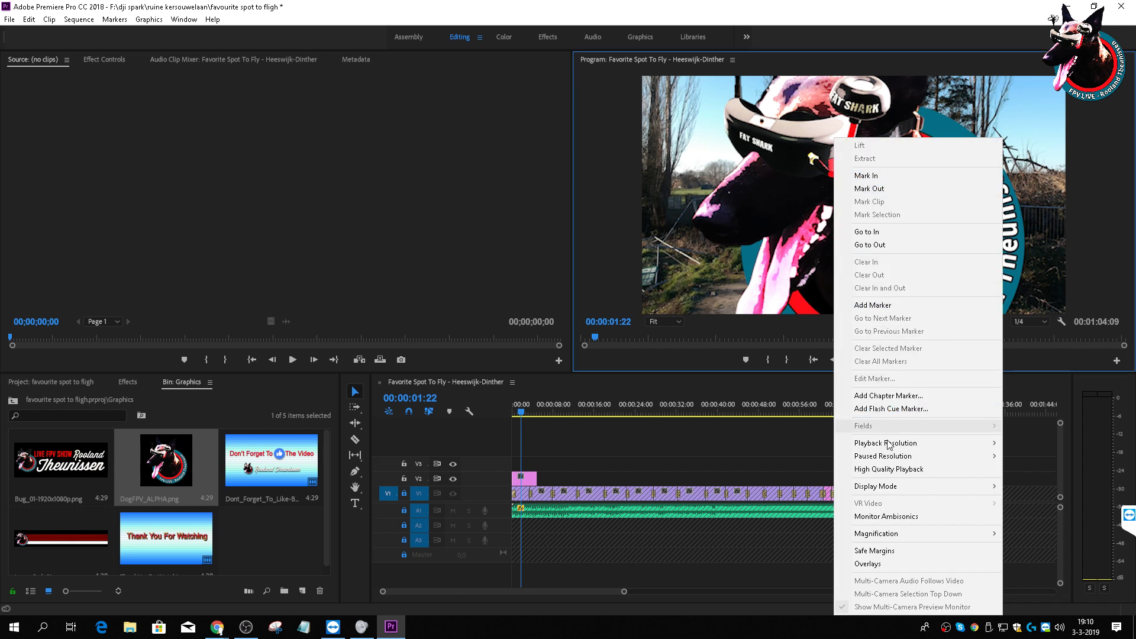
{"action": "mouse_move", "coordinate": [887, 491]}
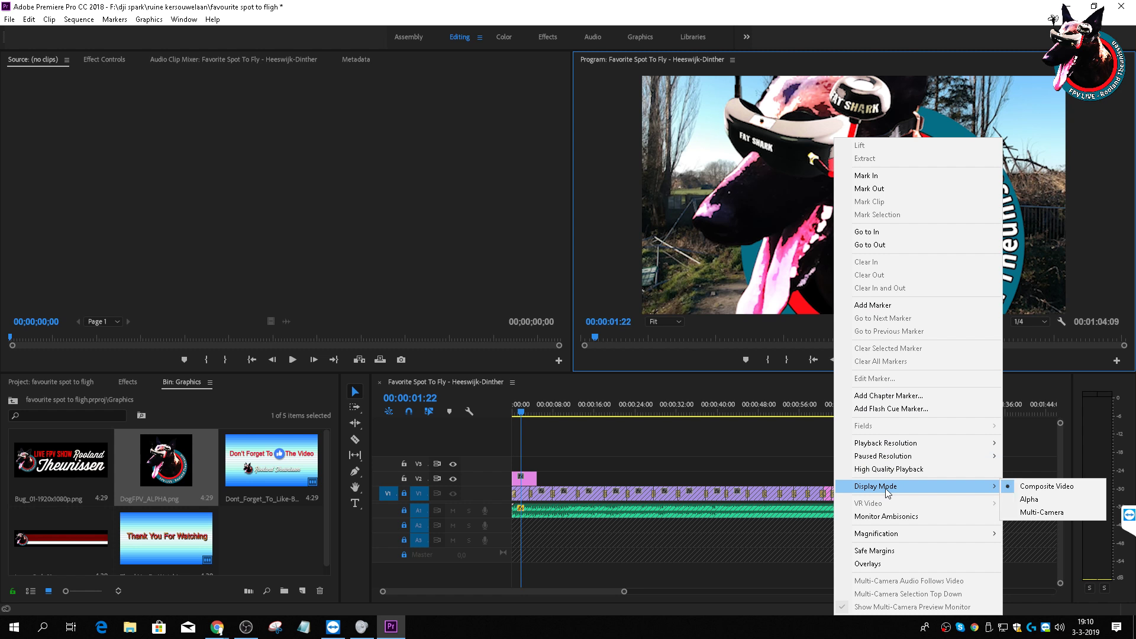
{"action": "left_click", "coordinate": [891, 552]}
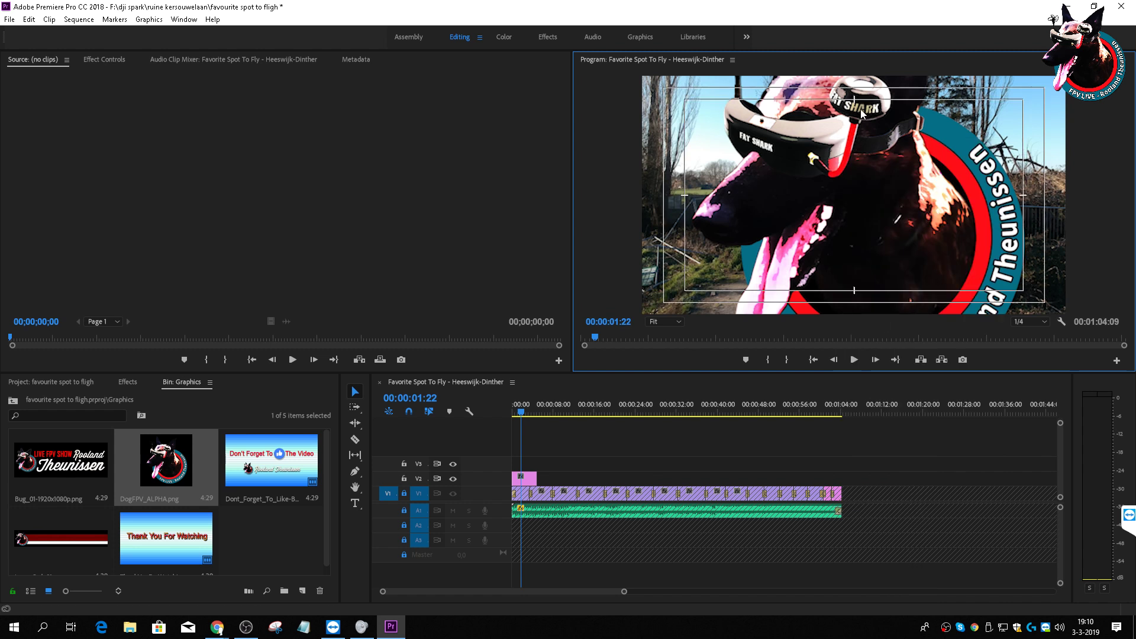
Step: Set the playhead to 00:00:01:16 and extend the DogFPV_ALPHA.png clip on V2 to about 13 seconds
{"action": "left_click", "coordinate": [530, 477]}
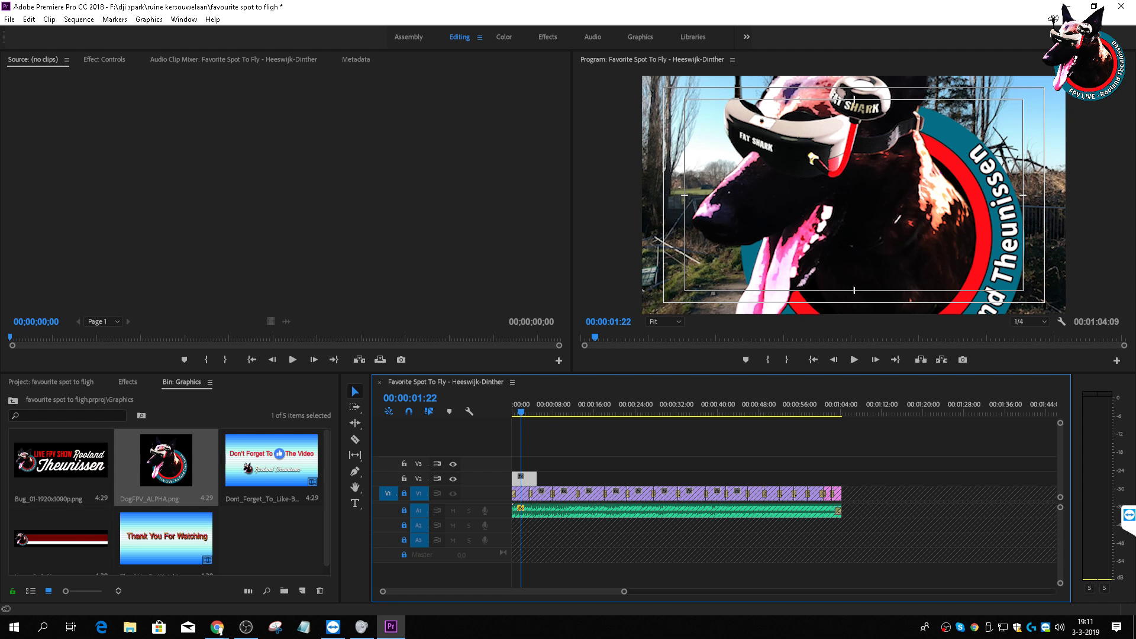
{"action": "mouse_move", "coordinate": [520, 412]}
{"action": "left_mouse_down"}
{"action": "mouse_move", "coordinate": [502, 413]}
{"action": "mouse_move", "coordinate": [538, 413]}
{"action": "mouse_move", "coordinate": [510, 408]}
{"action": "left_mouse_up"}
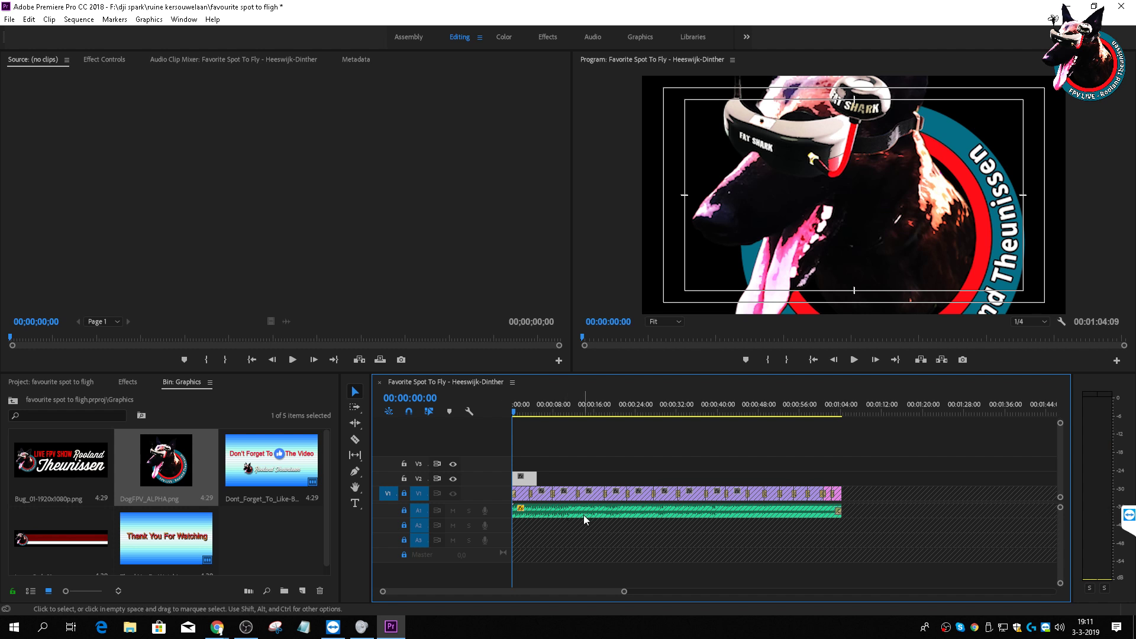
{"action": "left_click", "coordinate": [520, 411]}
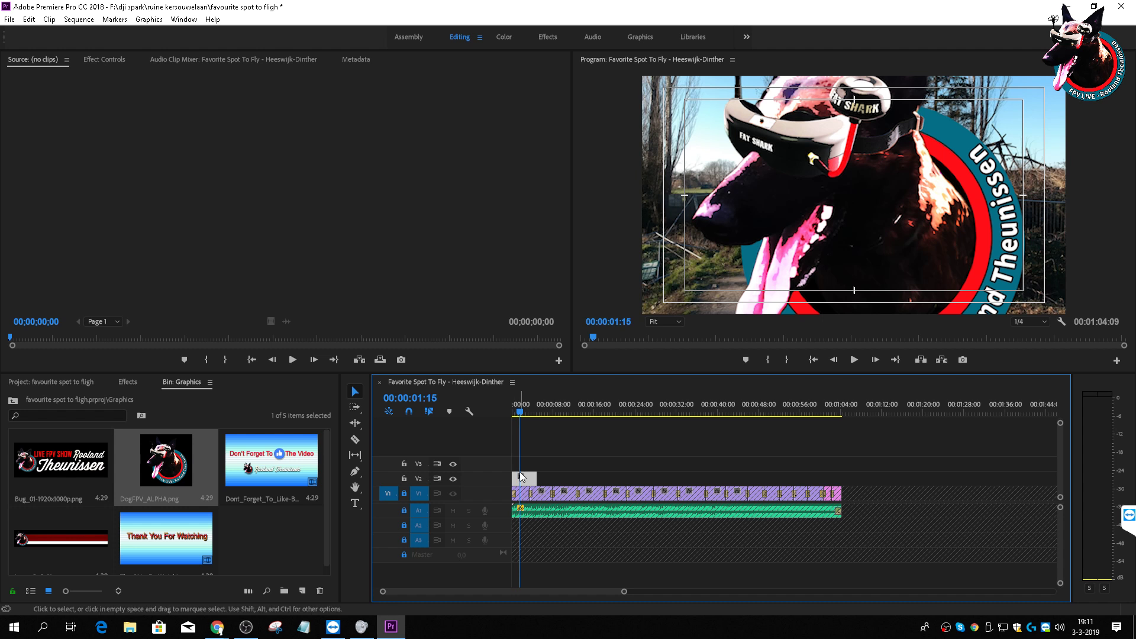
{"action": "key", "text": "Right"}
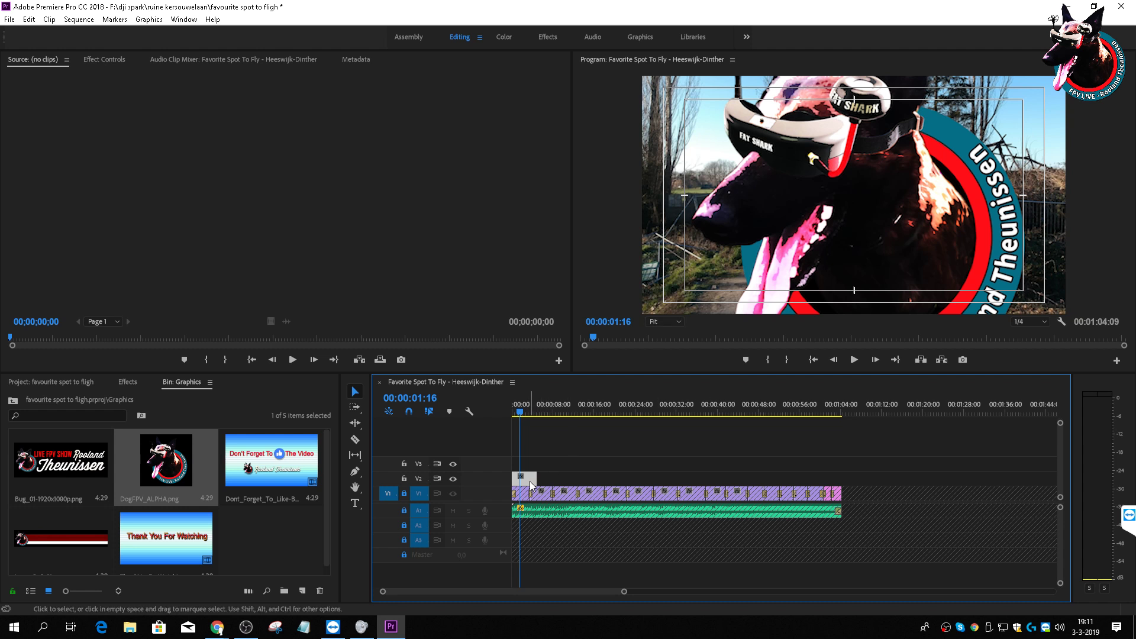
{"action": "left_click_drag", "start_coordinate": [534, 475], "coordinate": [577, 475]}
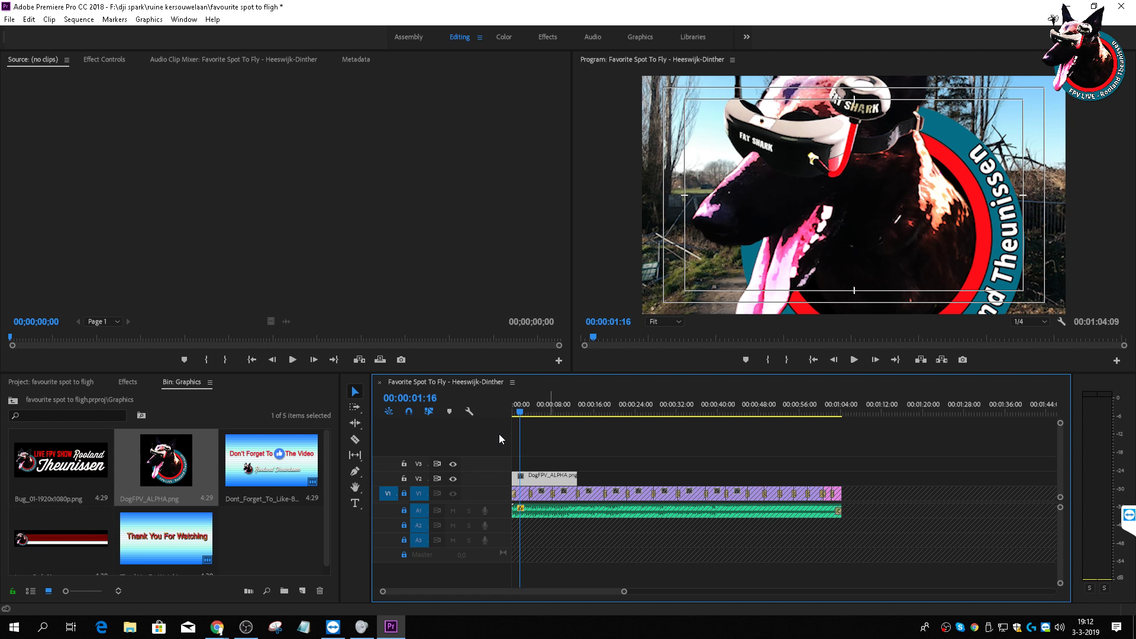
Step: Show the effect controls of the DogFPV_ALPHA.png clip, scale the logo to 37, and try a 50° rotation before resetting it
{"action": "left_click", "coordinate": [127, 382]}
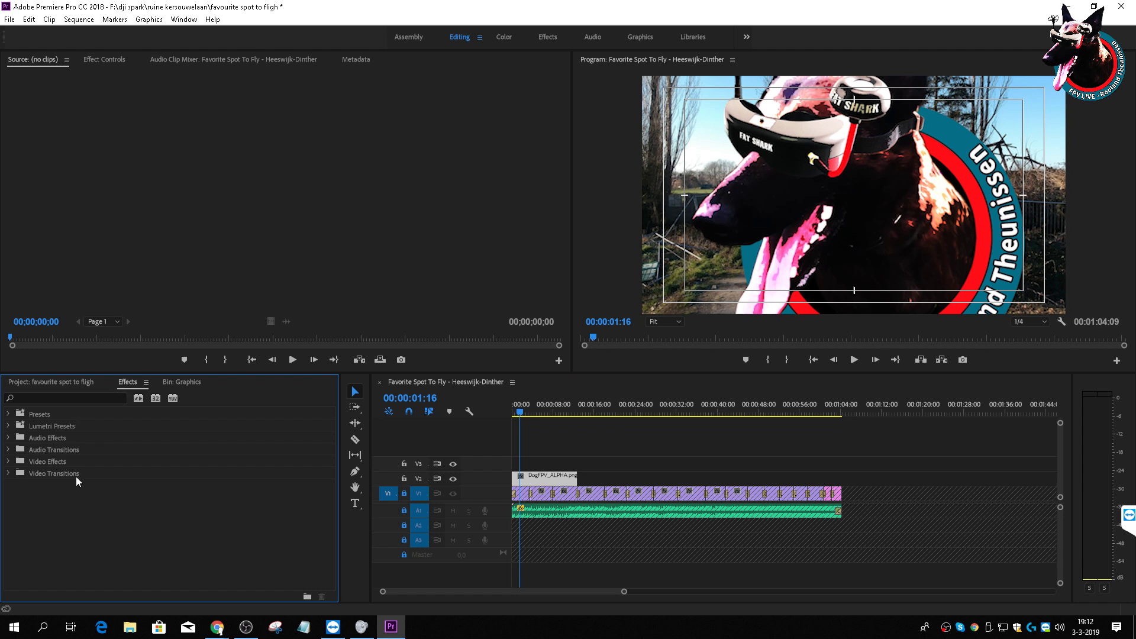
{"action": "left_click", "coordinate": [651, 562]}
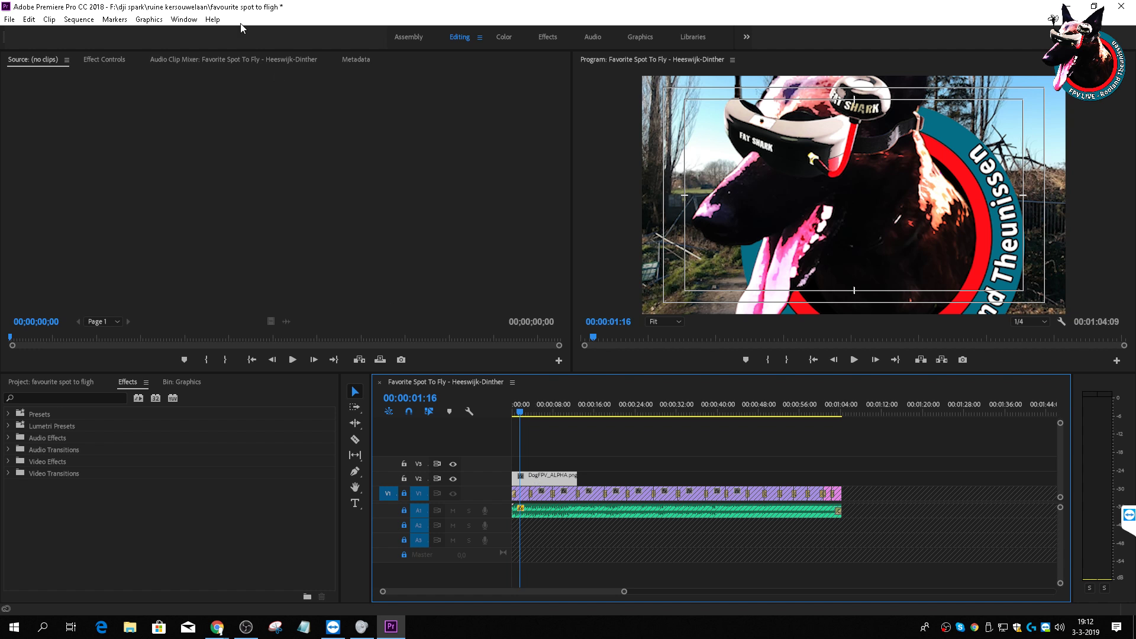
{"action": "left_click", "coordinate": [103, 60]}
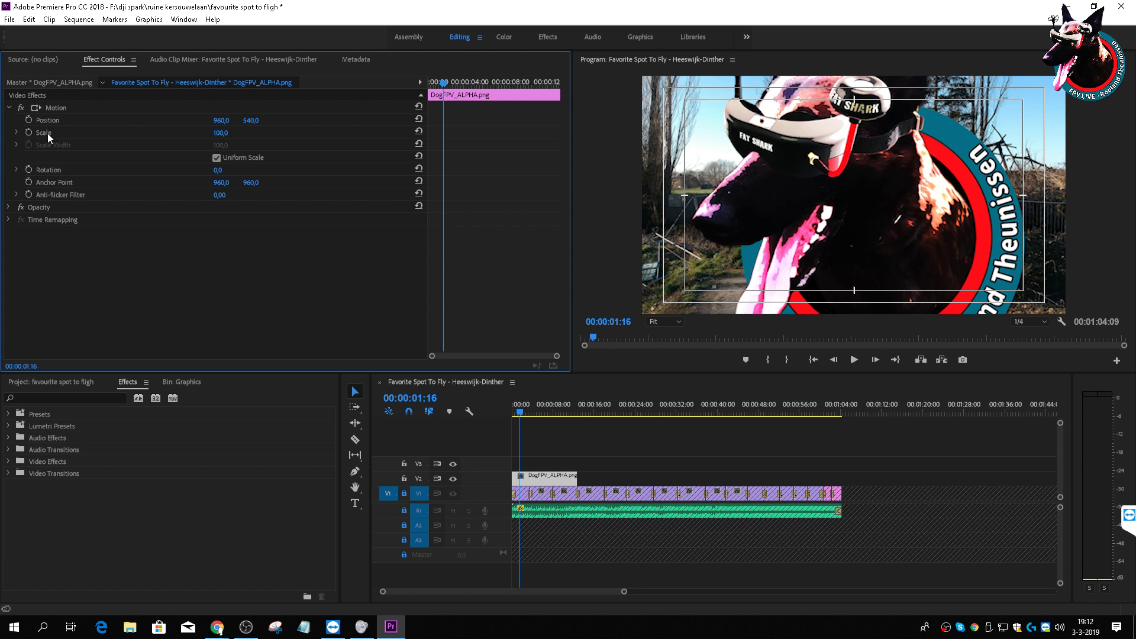
{"action": "left_click_drag", "start_coordinate": [226, 127], "coordinate": [187, 126]}
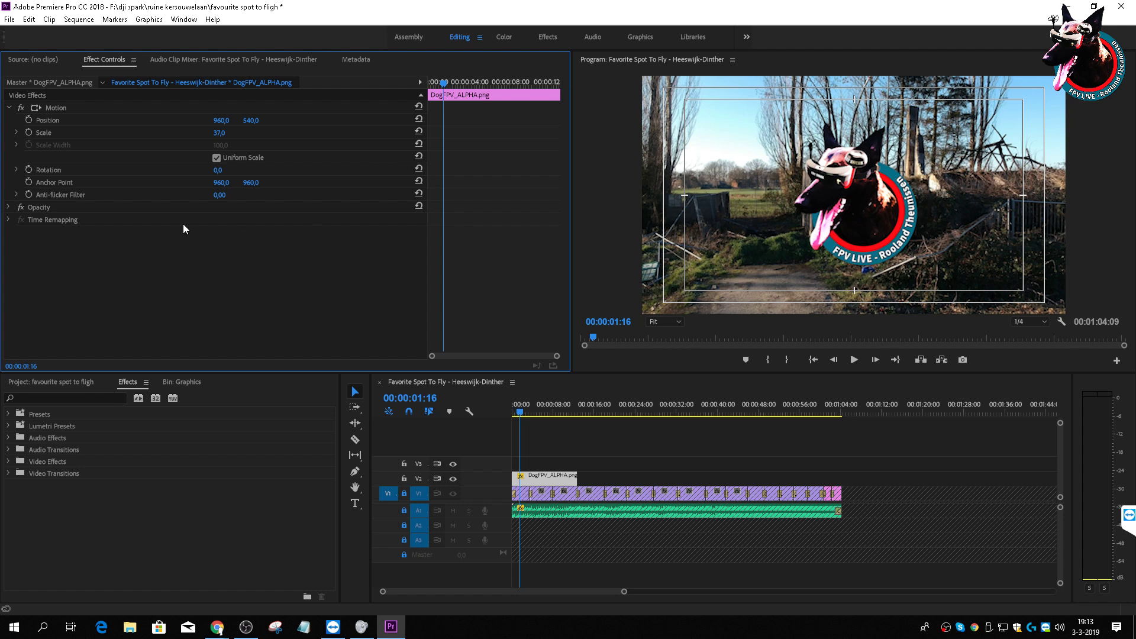
{"action": "left_click_drag", "start_coordinate": [215, 171], "coordinate": [244, 172]}
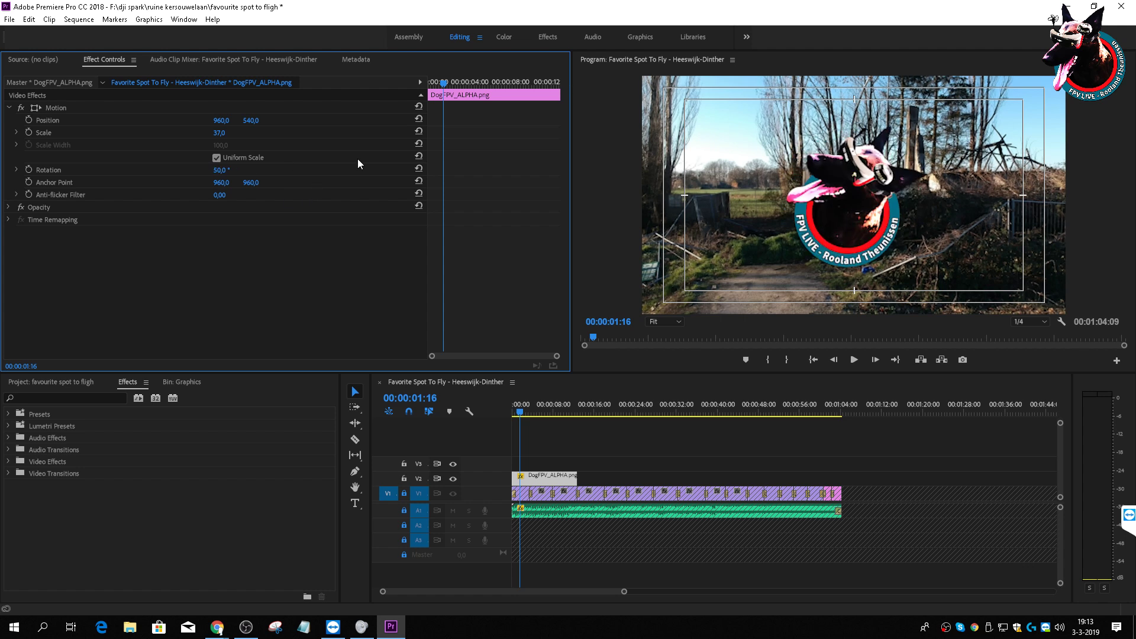
{"action": "left_click", "coordinate": [419, 170]}
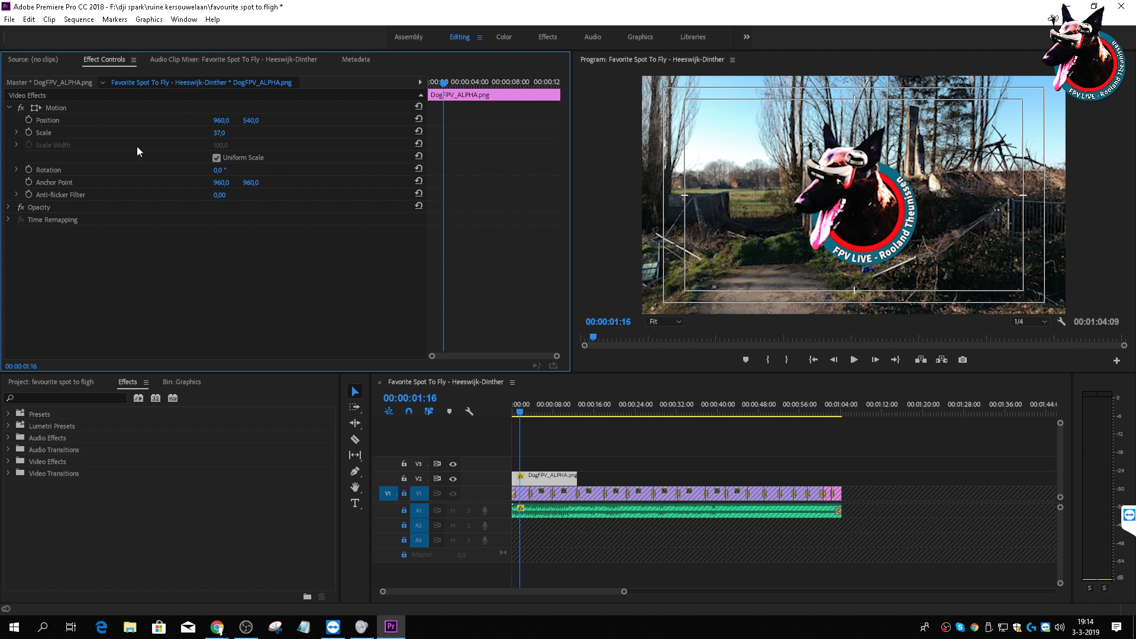
Step: Enlarge the logo to a scale of 69 and move its anchor point vertically to about 1236
{"action": "left_click_drag", "start_coordinate": [222, 132], "coordinate": [242, 137]}
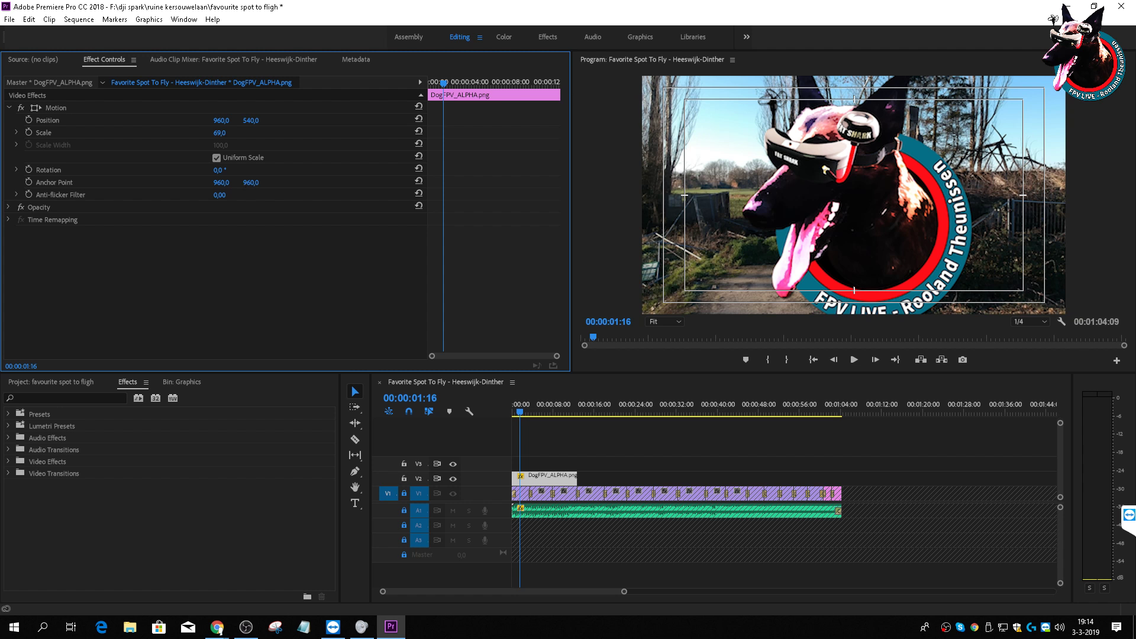
{"action": "left_click_drag", "start_coordinate": [249, 188], "coordinate": [366, 182]}
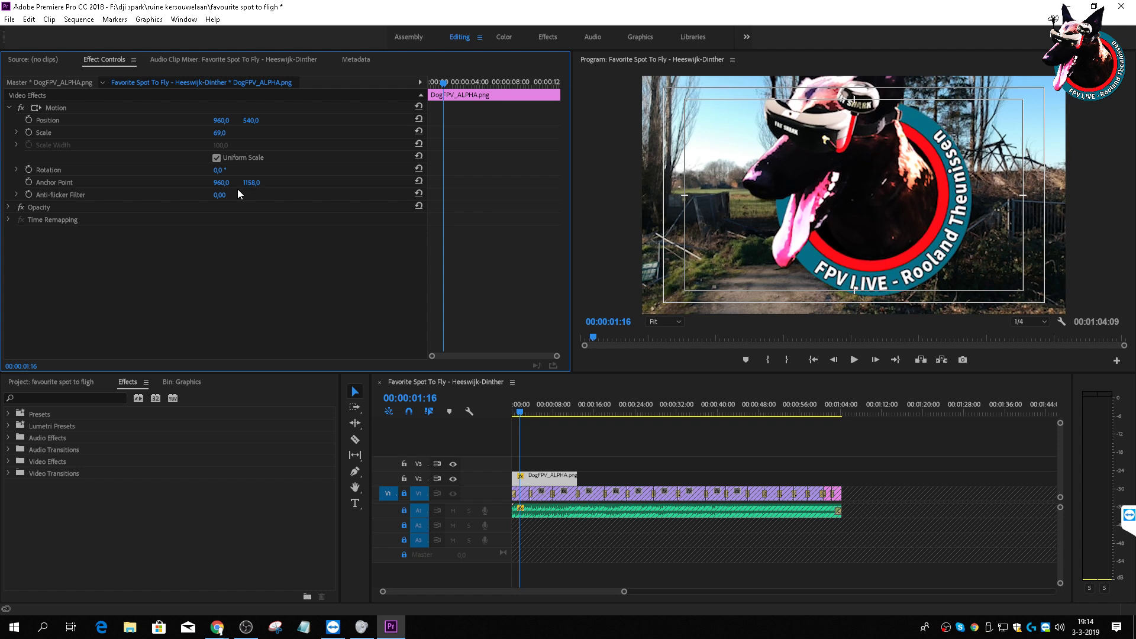
{"action": "left_click_drag", "start_coordinate": [218, 169], "coordinate": [254, 182]}
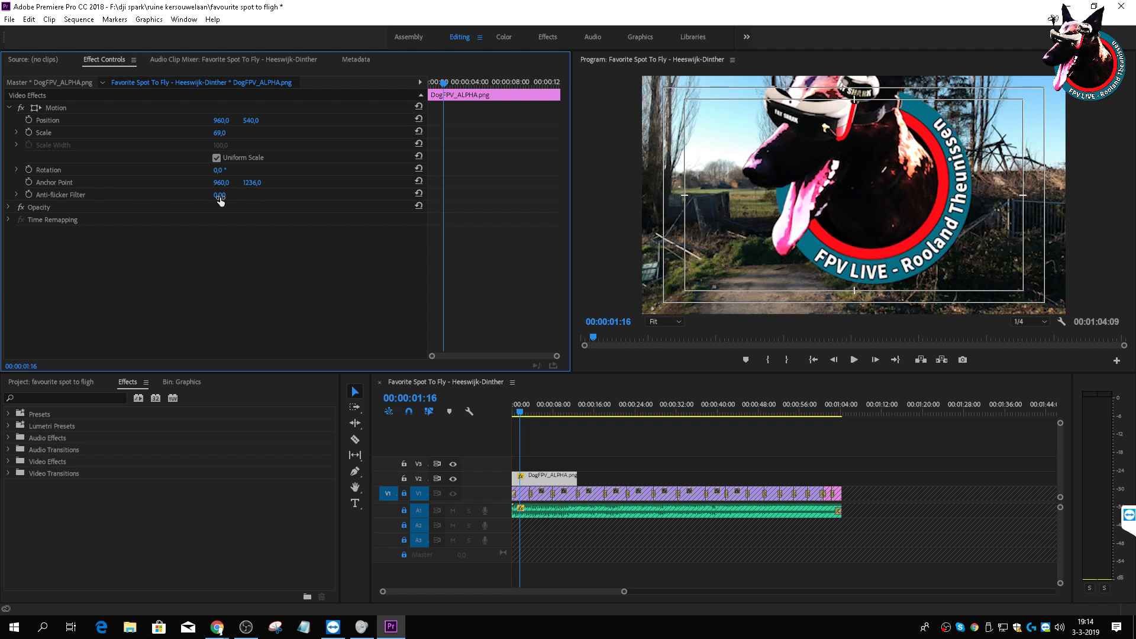
Step: Try rotating the logo around the shifted anchor point, starting with 19°, and undo the recent changes
{"action": "left_click", "coordinate": [216, 169]}
{"action": "type", "text": "19"}
{"action": "key", "text": "Return"}
{"action": "left_click_drag", "start_coordinate": [220, 170], "coordinate": [367, 207]}
{"action": "key", "text": "ctrl+z"}
{"action": "key", "text": "ctrl+z"}
{"action": "key", "text": "ctrl+z"}
Step: Adjust the logo's motion to anchor point 1104, 1185, rotation 223°, scale 48 and vertical position 489
{"action": "mouse_move", "coordinate": [252, 183]}
{"action": "left_mouse_down"}
{"action": "mouse_move", "coordinate": [152, 181]}
{"action": "mouse_move", "coordinate": [382, 176]}
{"action": "mouse_move", "coordinate": [202, 175]}
{"action": "mouse_move", "coordinate": [231, 176]}
{"action": "left_mouse_up"}
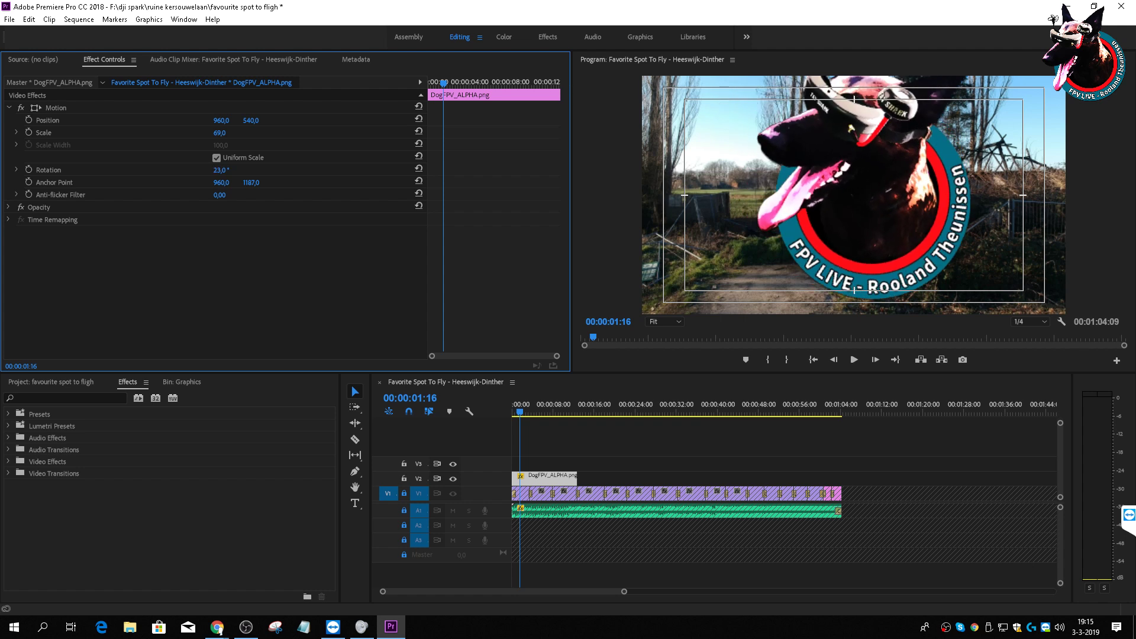
{"action": "left_click_drag", "start_coordinate": [231, 176], "coordinate": [256, 172]}
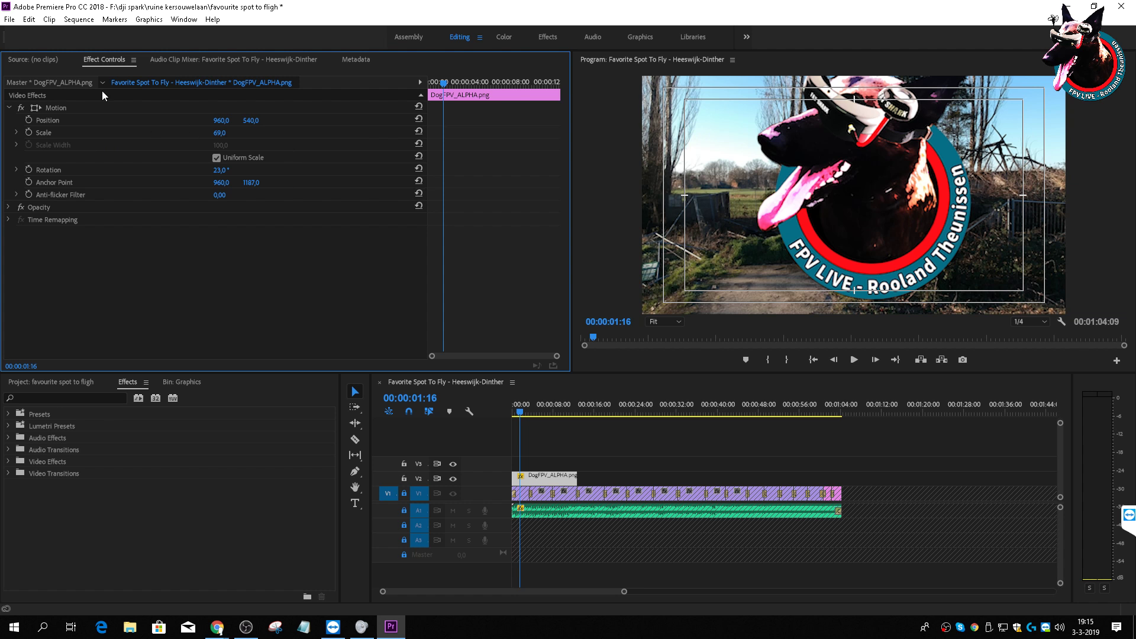
{"action": "left_click", "coordinate": [51, 107]}
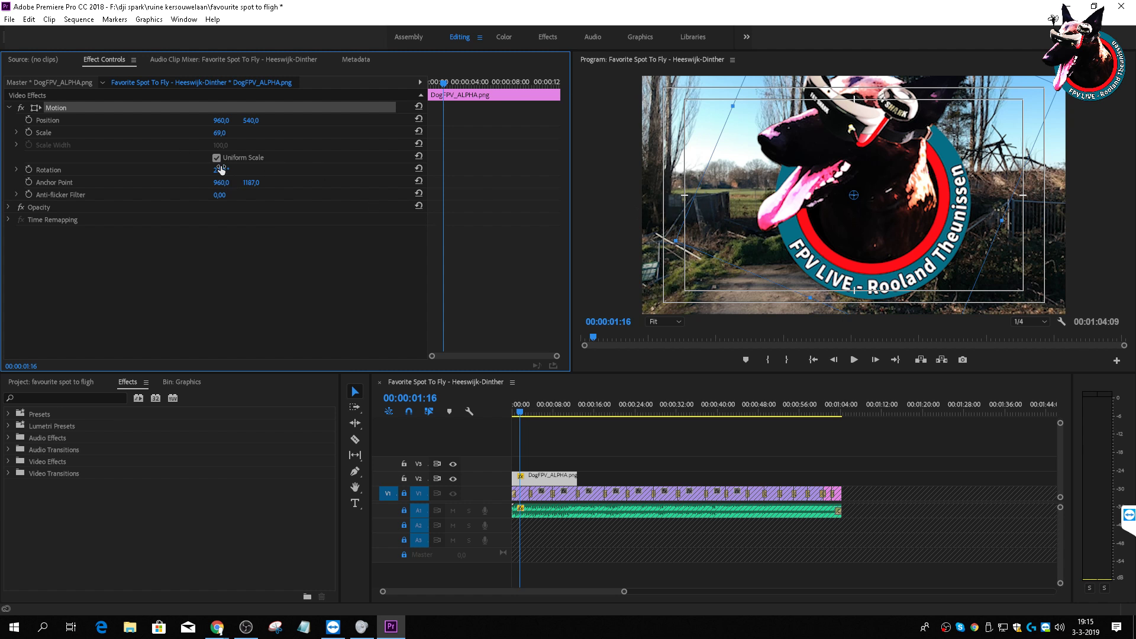
{"action": "left_click_drag", "start_coordinate": [217, 187], "coordinate": [337, 174]}
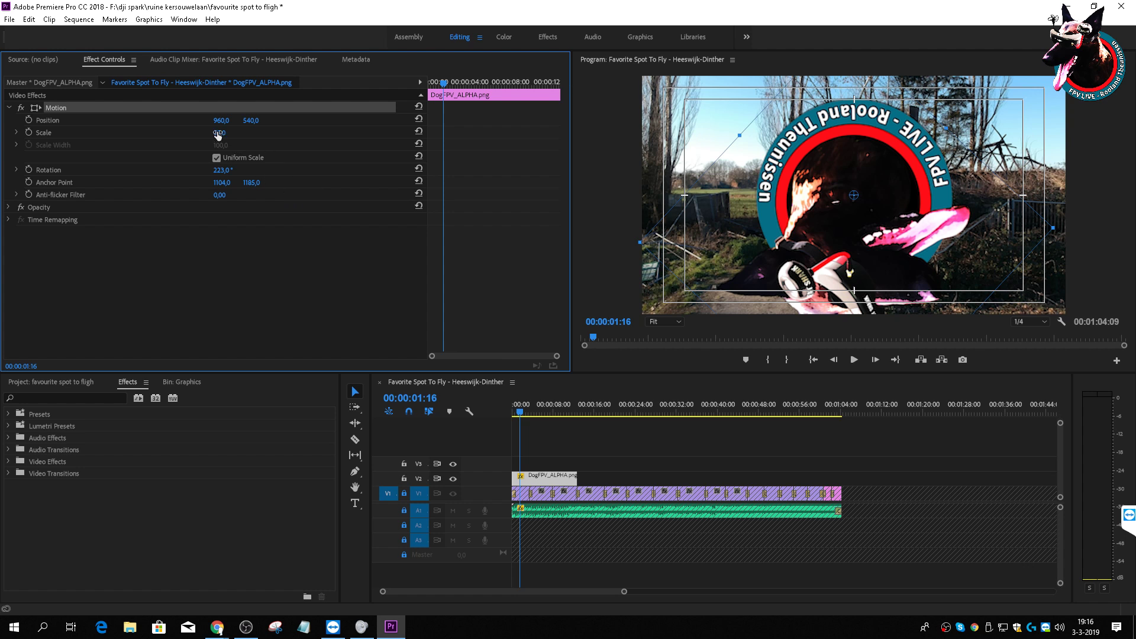
{"action": "mouse_move", "coordinate": [219, 132]}
{"action": "left_mouse_down"}
{"action": "mouse_move", "coordinate": [206, 132]}
{"action": "mouse_move", "coordinate": [248, 120]}
{"action": "mouse_move", "coordinate": [230, 120]}
{"action": "left_mouse_up"}
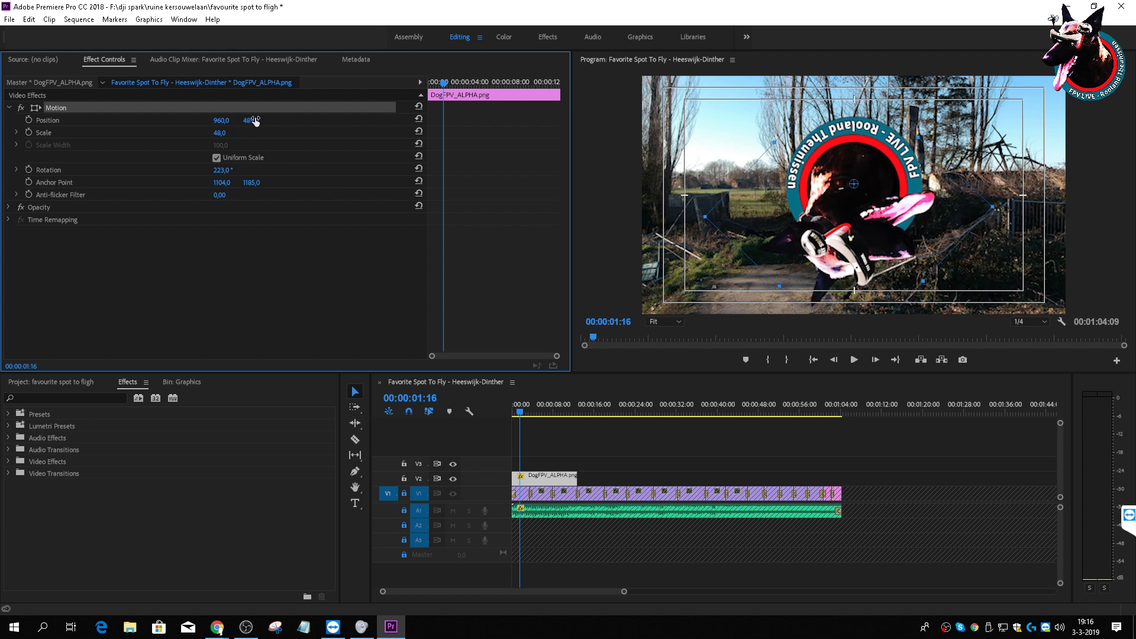
Step: Set the logo's rotation to 0° and its vertical position to 626
{"action": "left_click", "coordinate": [220, 170]}
{"action": "type", "text": "0"}
{"action": "key", "text": "Return"}
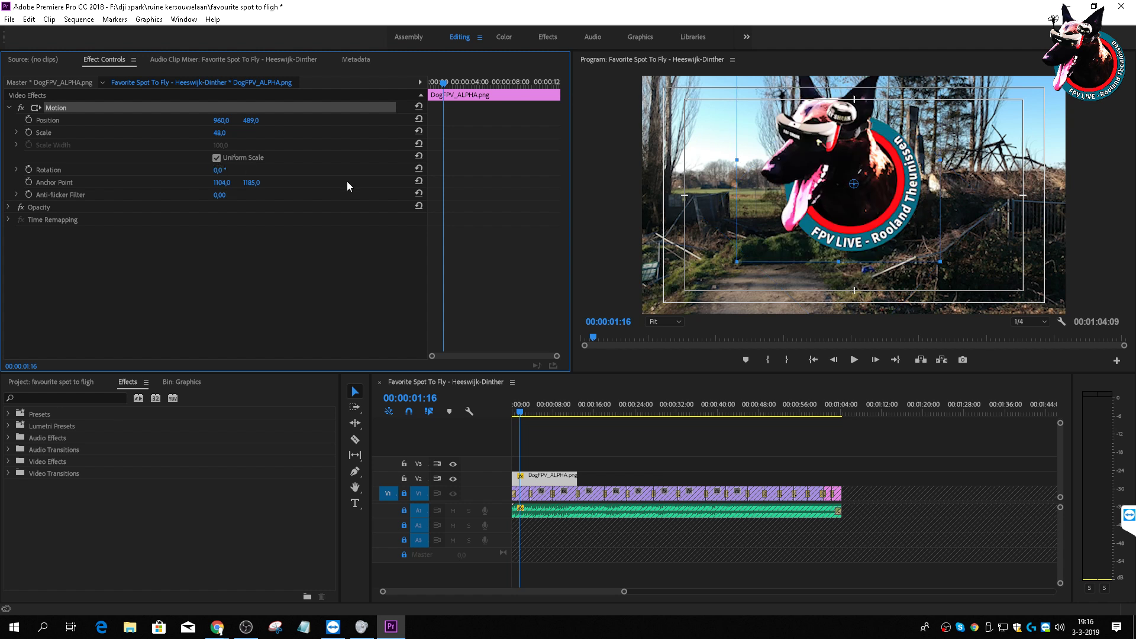
{"action": "left_click_drag", "start_coordinate": [251, 120], "coordinate": [332, 121]}
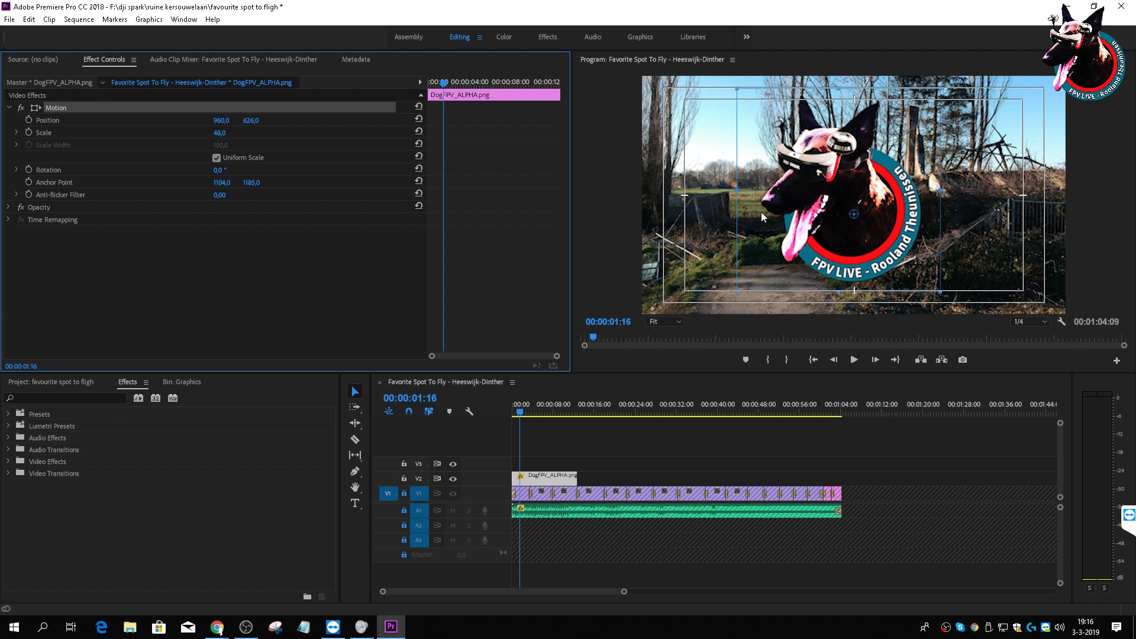
Step: Turn on keyframing for the logo's Position, Scale and Rotation at 00:00:02:00
{"action": "left_click", "coordinate": [513, 408]}
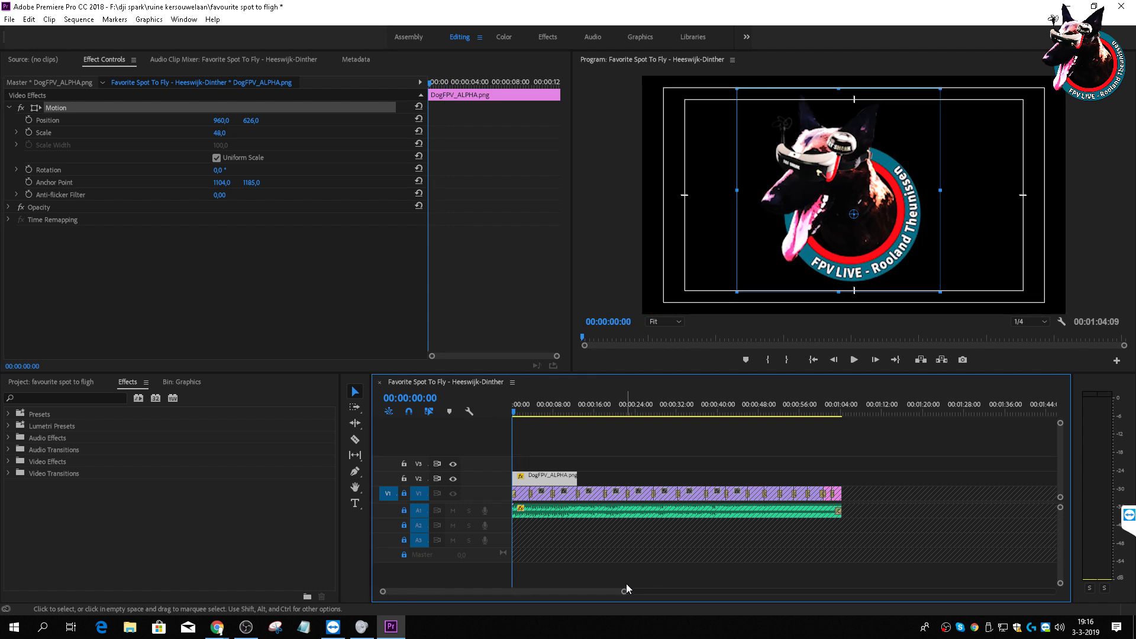
{"action": "left_click_drag", "start_coordinate": [624, 591], "coordinate": [484, 591]}
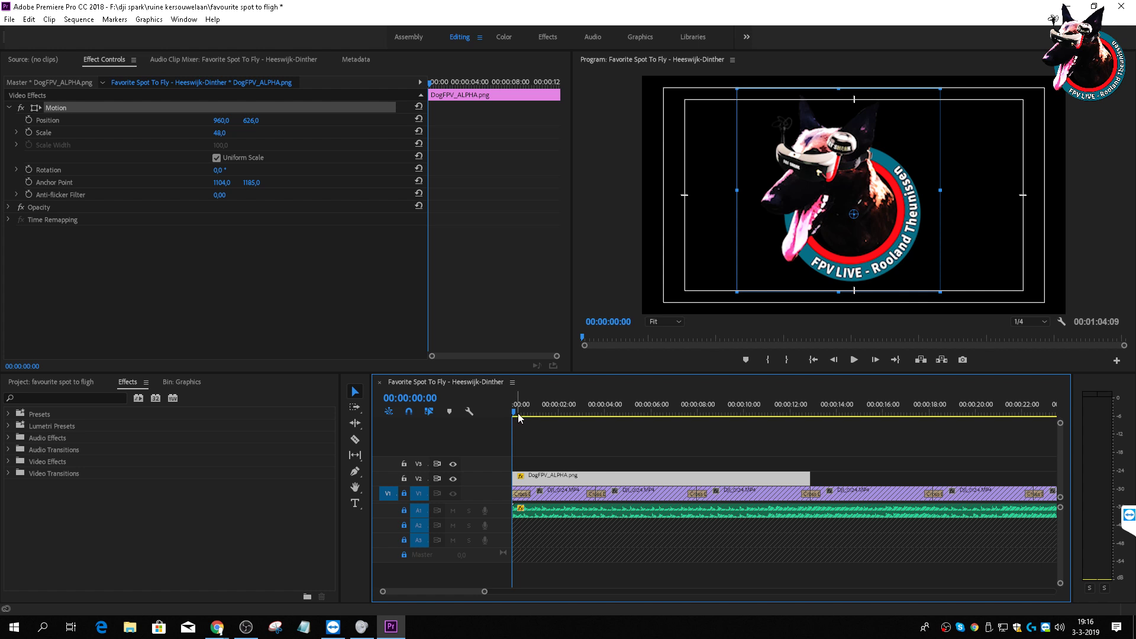
{"action": "left_click_drag", "start_coordinate": [514, 411], "coordinate": [577, 441]}
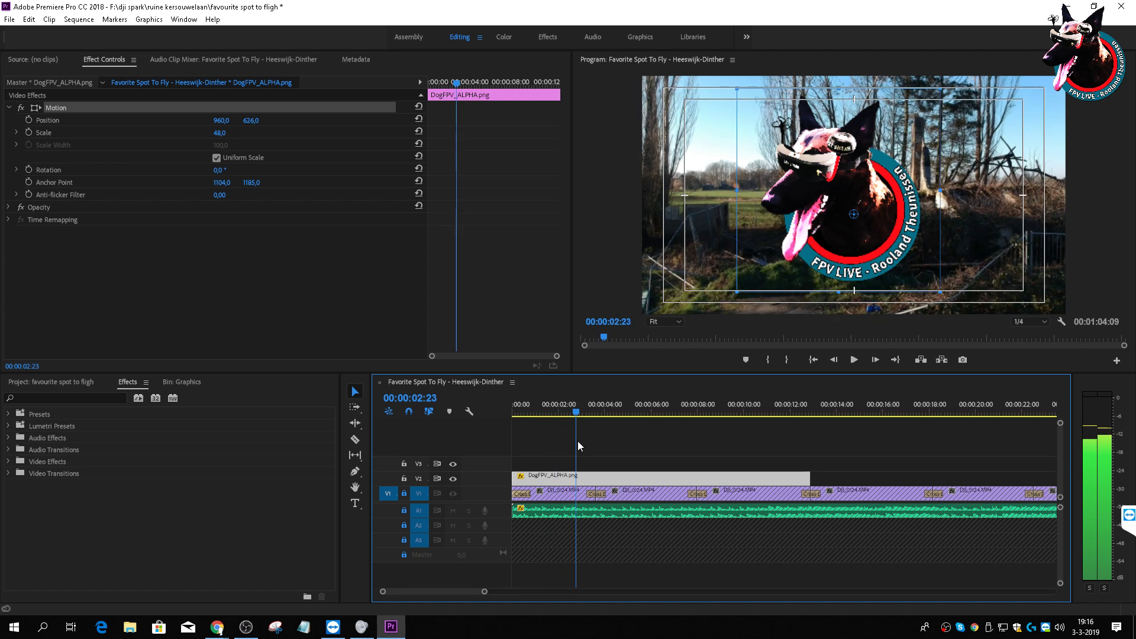
{"action": "double_click", "coordinate": [432, 397]}
{"action": "type", "text": "00"}
{"action": "key", "text": "Return"}
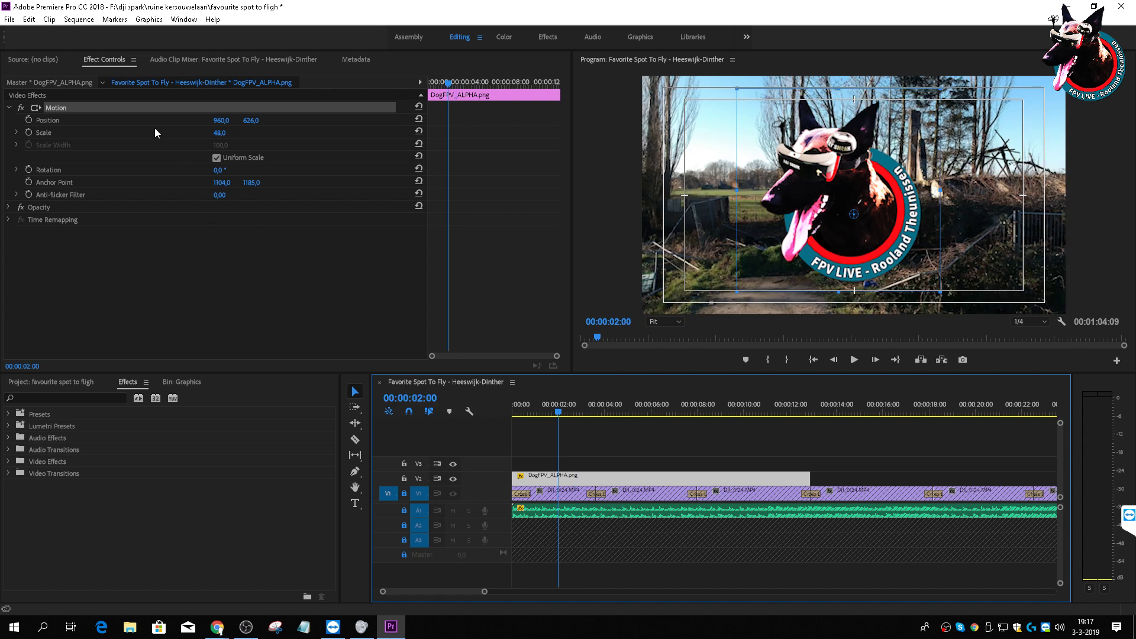
{"action": "left_click", "coordinate": [29, 120]}
{"action": "left_click", "coordinate": [28, 132]}
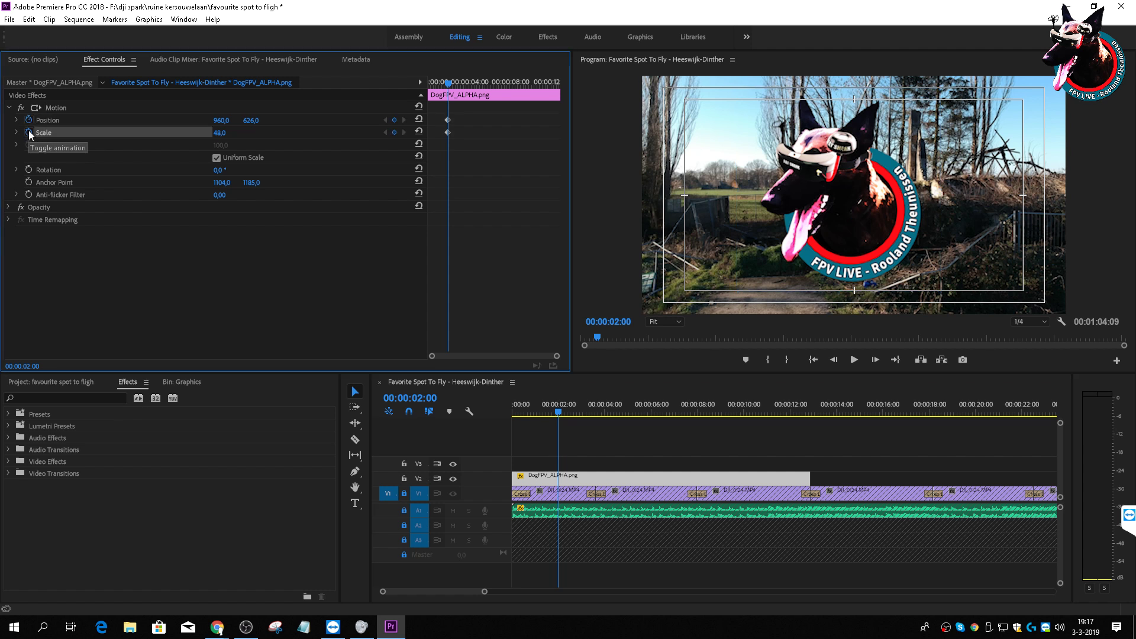
{"action": "left_click", "coordinate": [28, 170]}
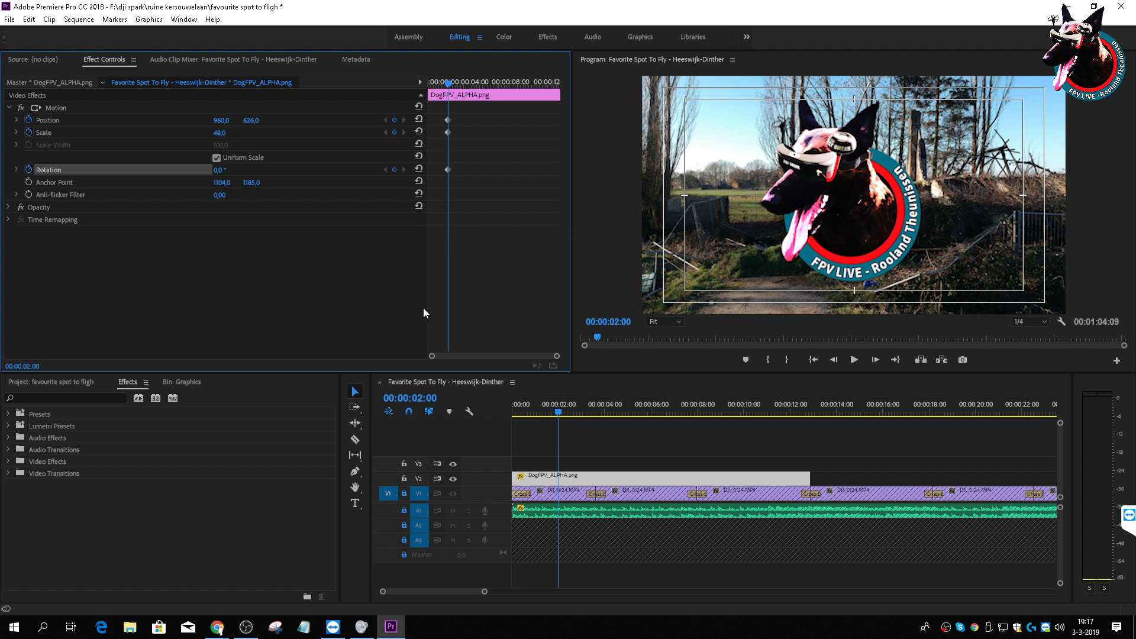
Step: Add a Position keyframe at 00:00:00:00 with the logo's horizontal position at 1981, towards the frame's right edge
{"action": "mouse_move", "coordinate": [432, 356]}
{"action": "left_mouse_down"}
{"action": "mouse_move", "coordinate": [451, 367]}
{"action": "mouse_move", "coordinate": [441, 363]}
{"action": "left_mouse_up"}
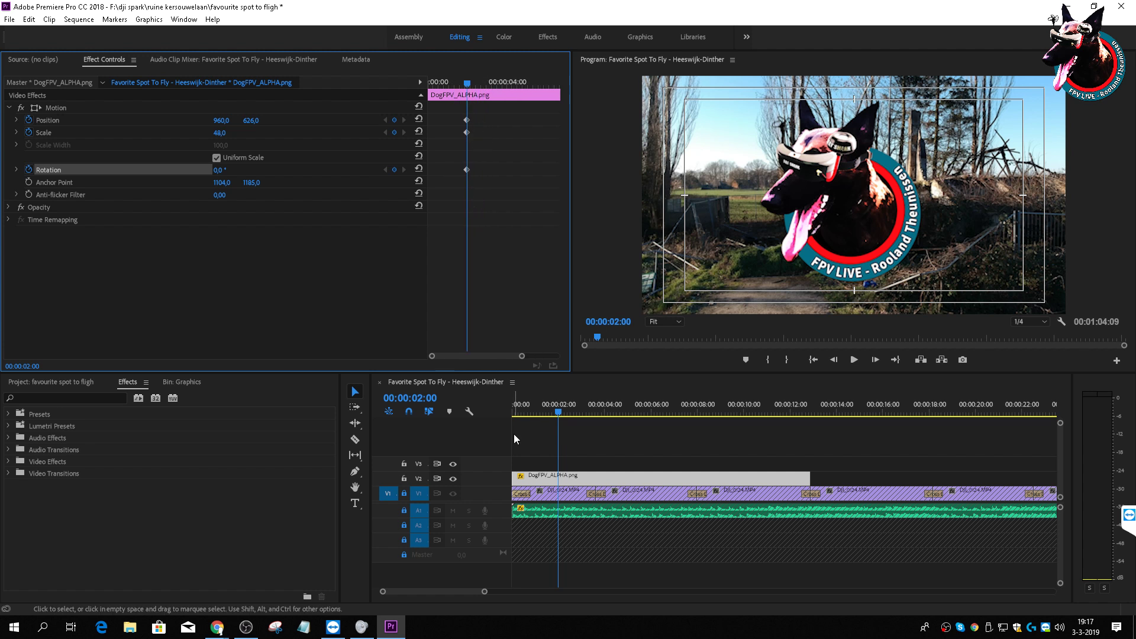
{"action": "left_click_drag", "start_coordinate": [557, 416], "coordinate": [496, 411]}
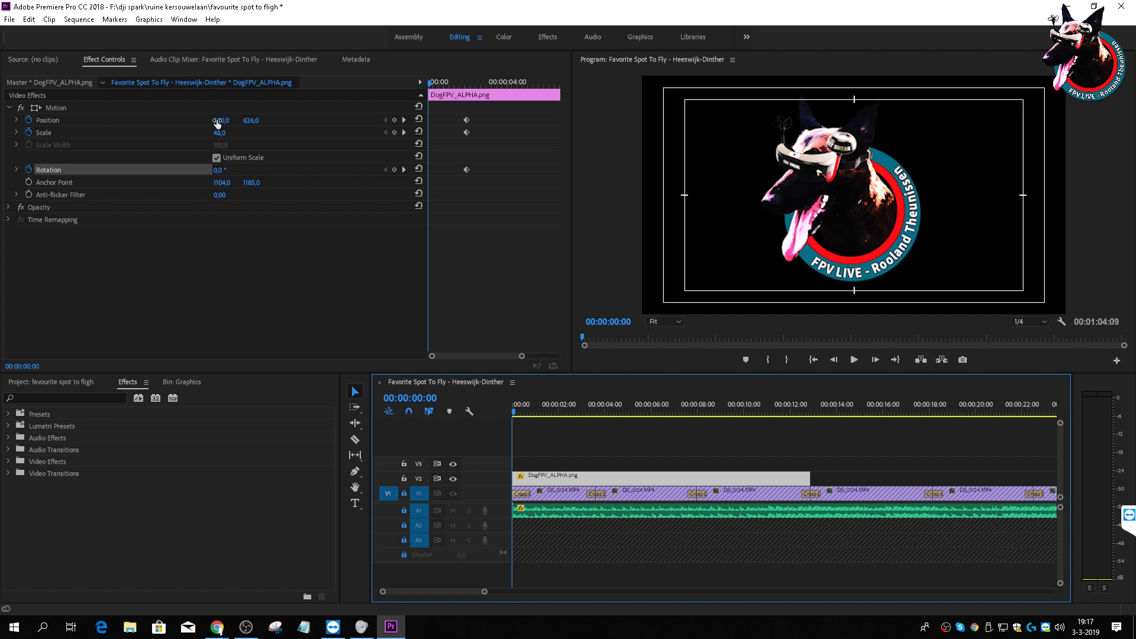
{"action": "left_click_drag", "start_coordinate": [220, 120], "coordinate": [540, 120]}
{"action": "left_click_drag", "start_coordinate": [222, 120], "coordinate": [414, 120]}
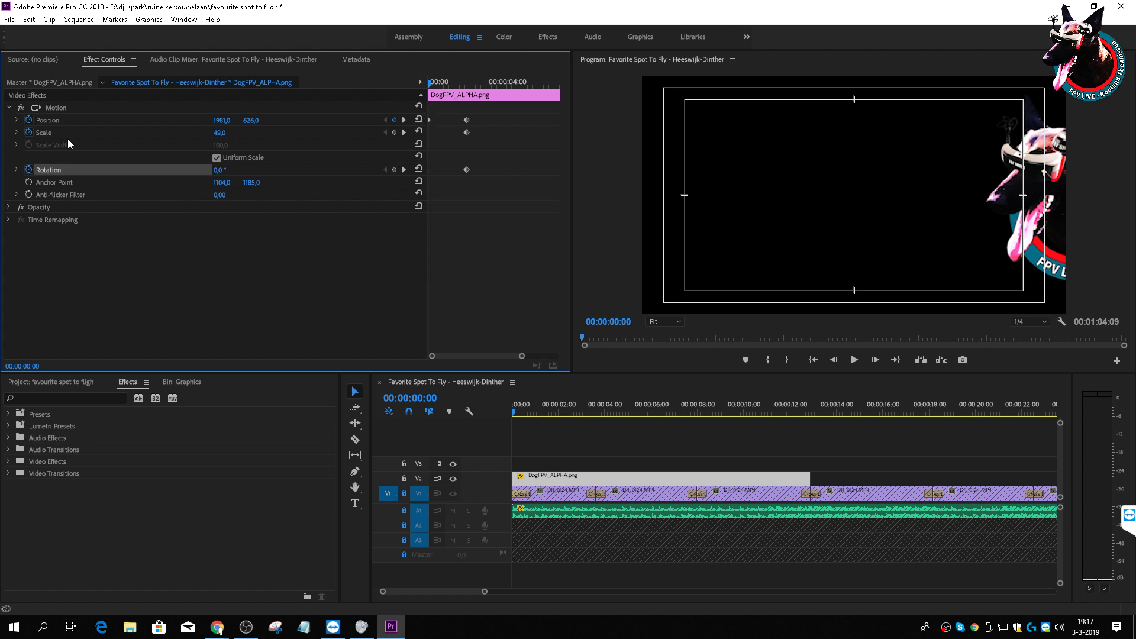
{"action": "left_click", "coordinate": [17, 132]}
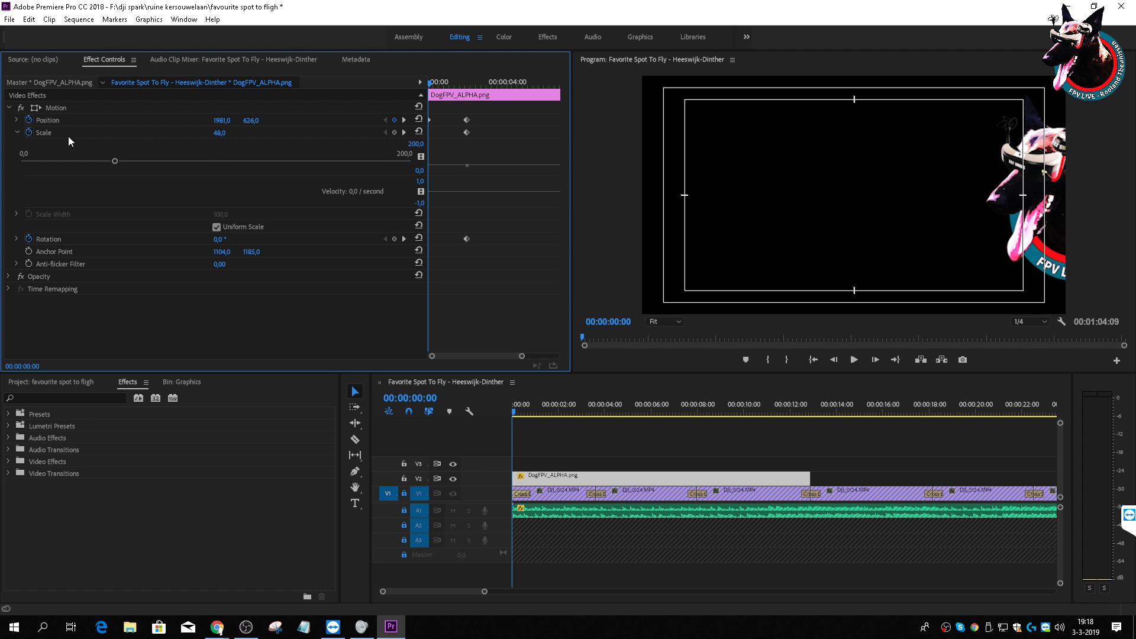
{"action": "left_click", "coordinate": [43, 133]}
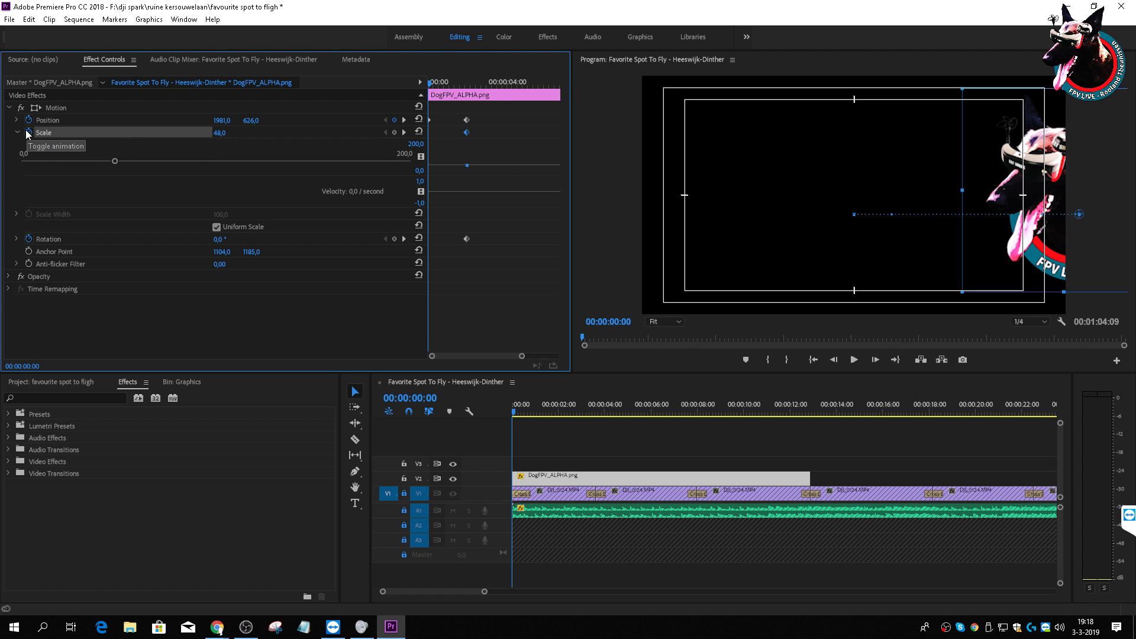
{"action": "left_click", "coordinate": [28, 132]}
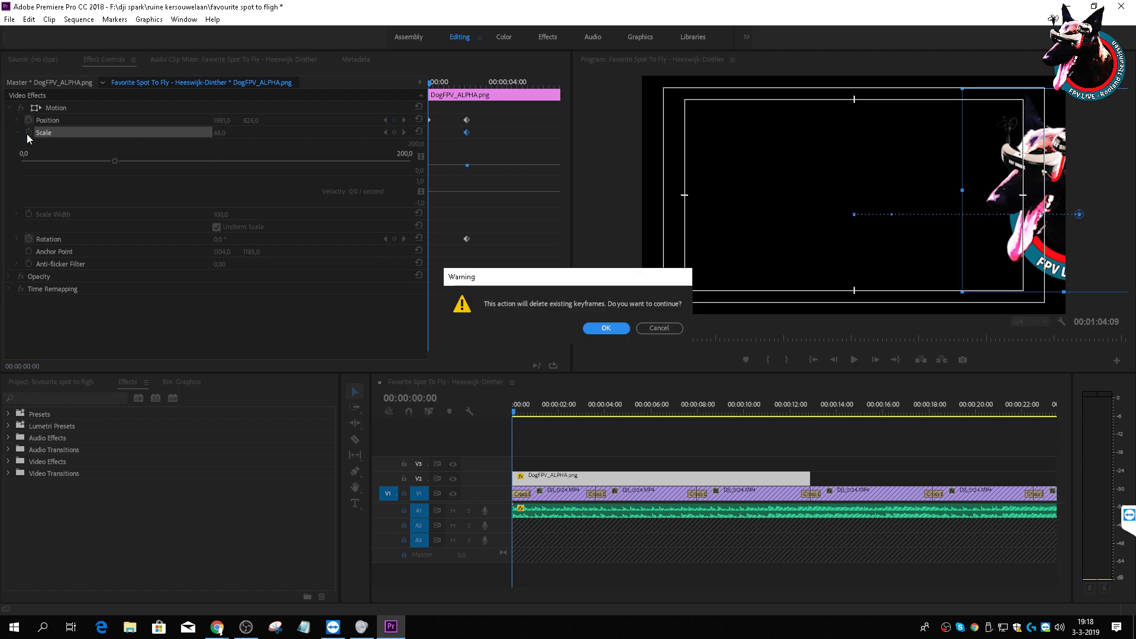
{"action": "left_click", "coordinate": [654, 331]}
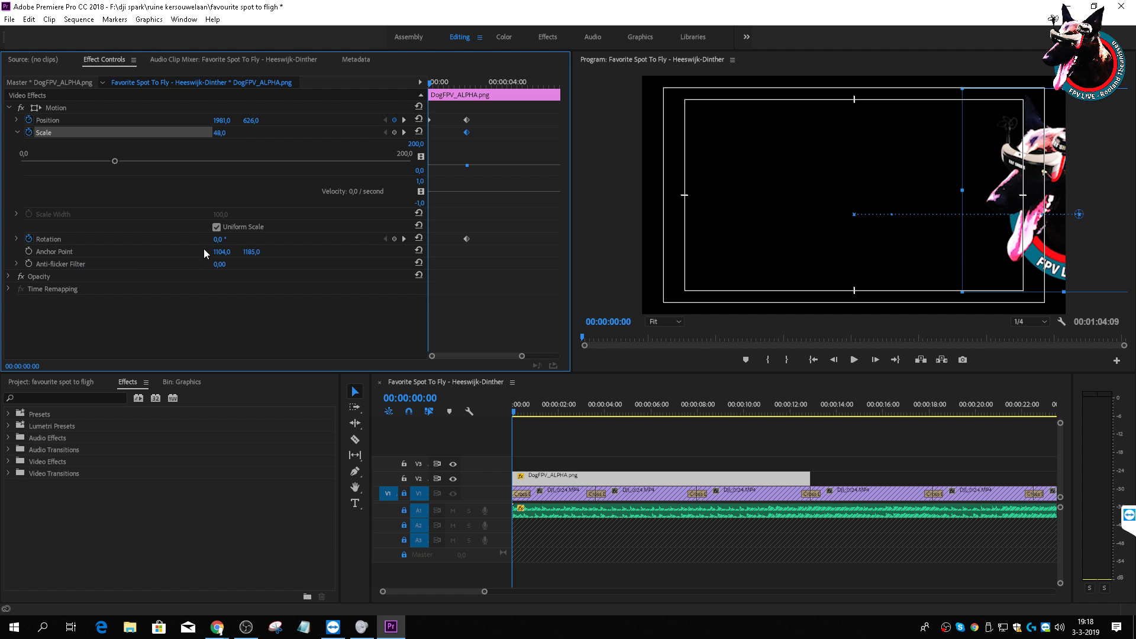
Step: Set the logo's rotation to 344° at 00:00:00:00, play the animation from the start, and return to the 00:00:02:00 keyframe
{"action": "left_click_drag", "start_coordinate": [221, 243], "coordinate": [417, 263]}
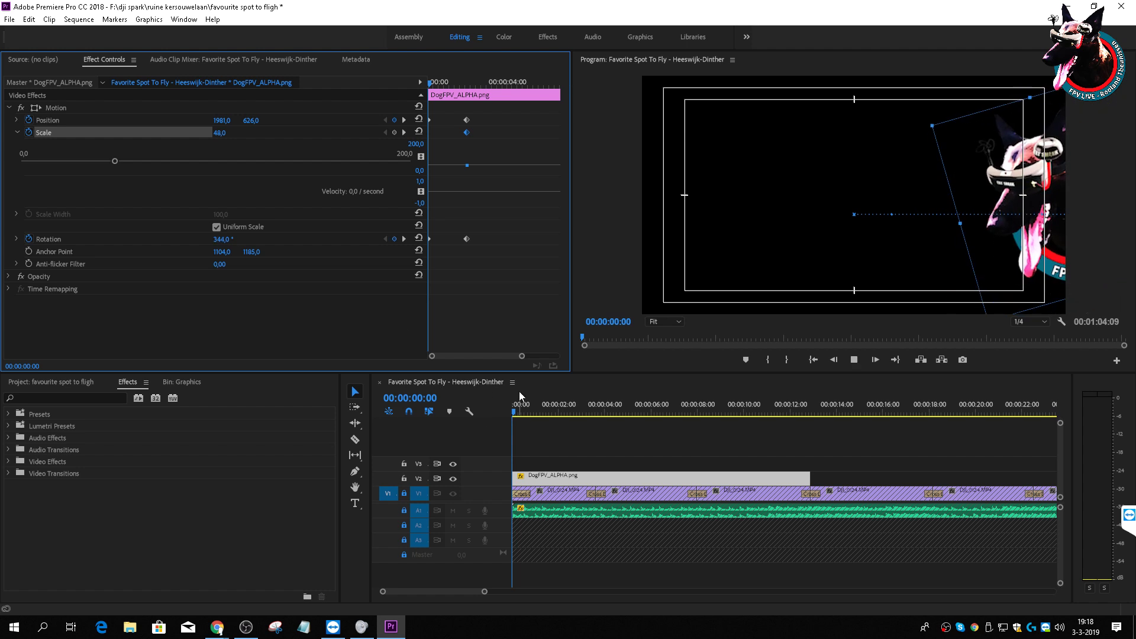
{"action": "key", "text": "space"}
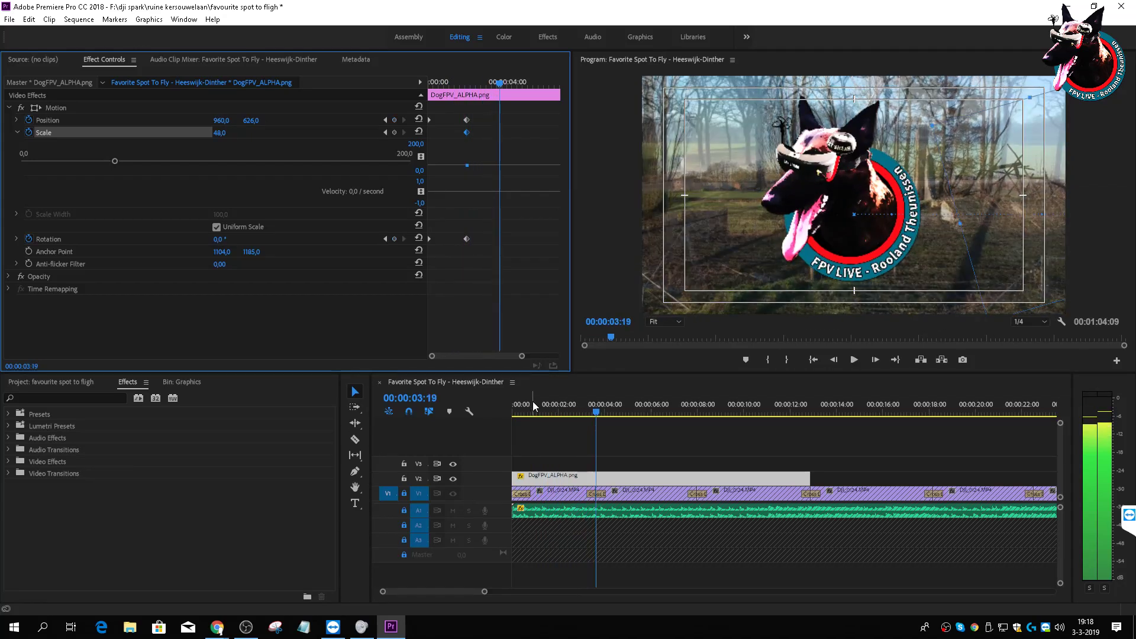
{"action": "left_click_drag", "start_coordinate": [595, 412], "coordinate": [489, 400]}
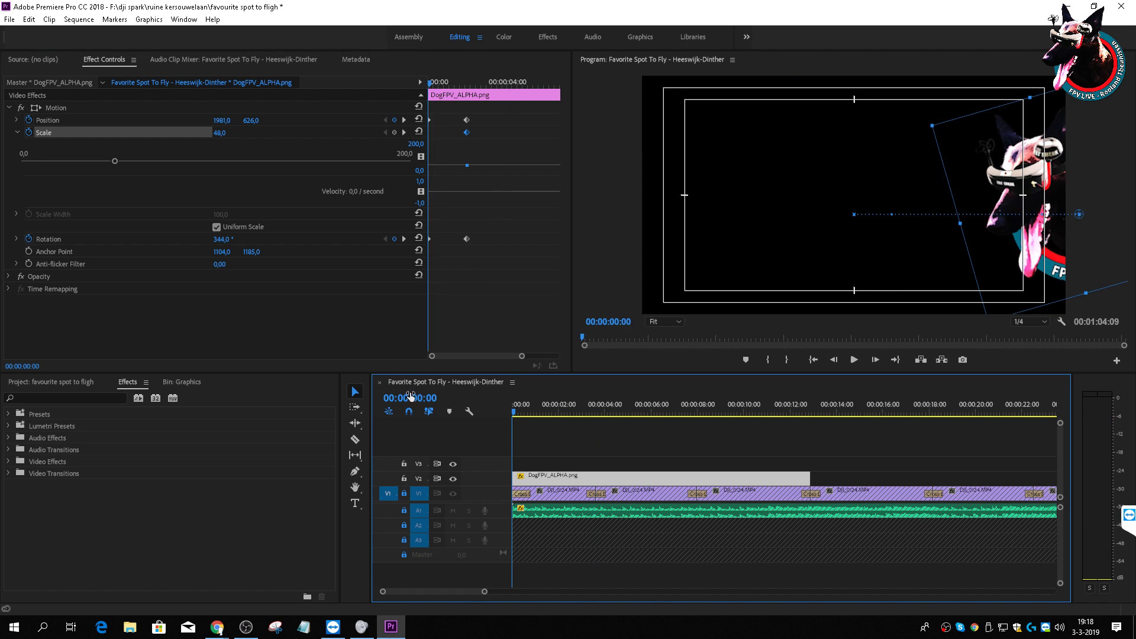
{"action": "key", "text": "space"}
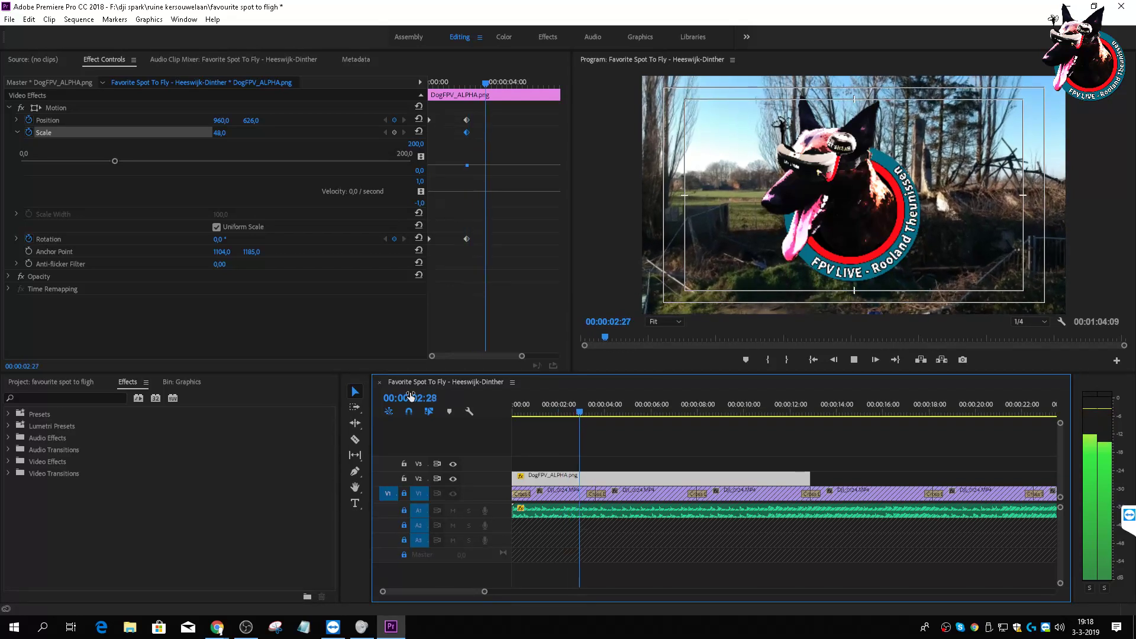
{"action": "key", "text": "space"}
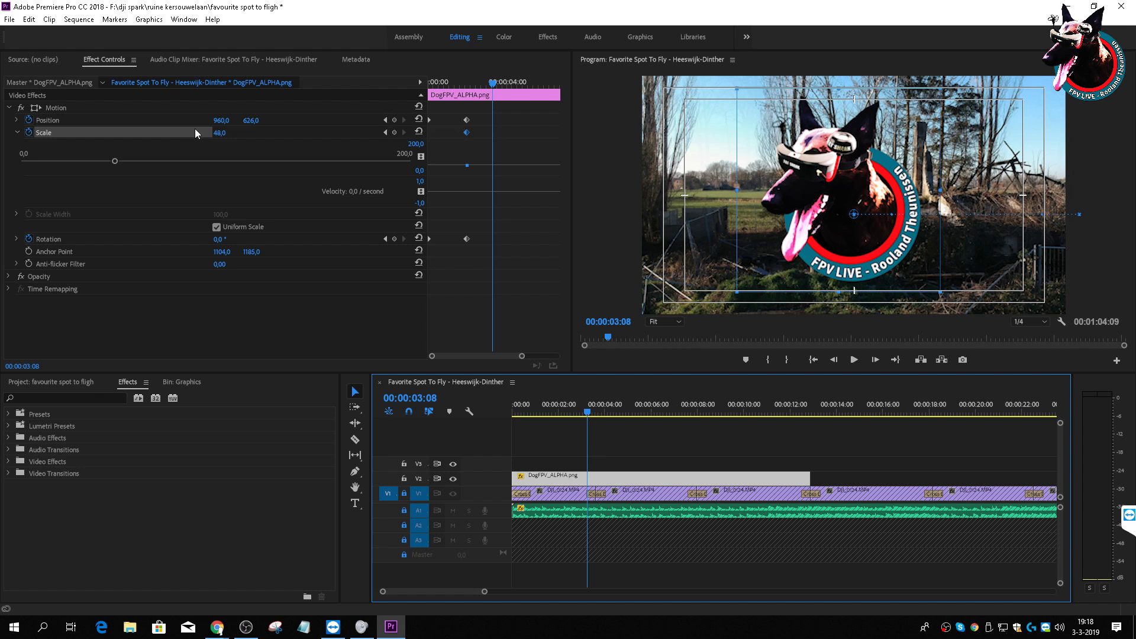
{"action": "left_click", "coordinate": [384, 120]}
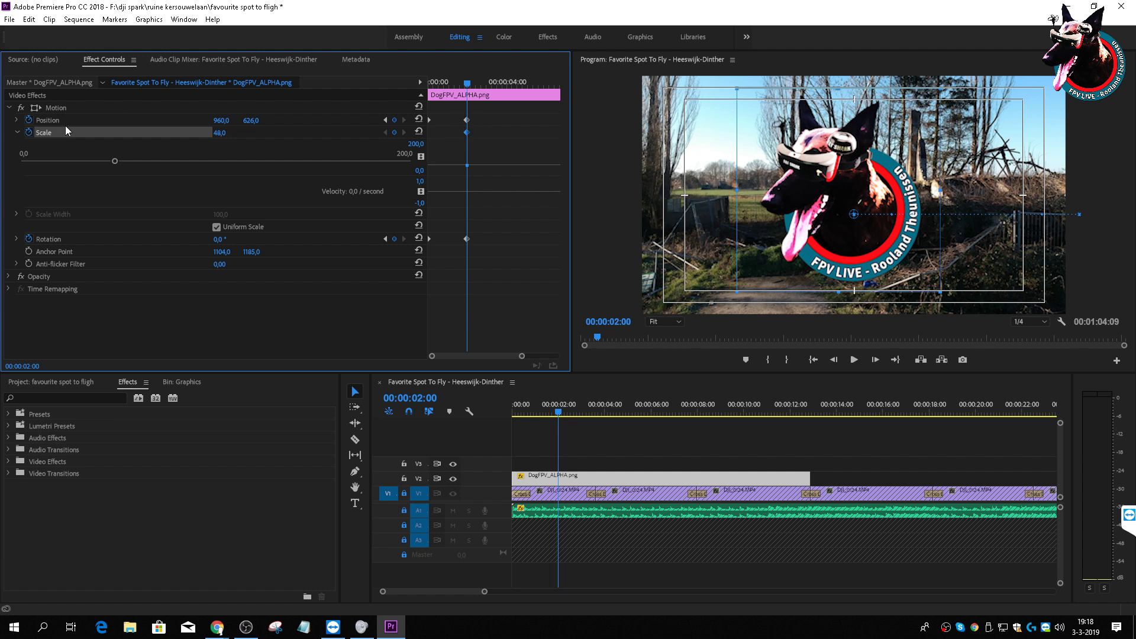
Step: Apply Ease In to the logo's Position (temporal interpolation) and Rotation keyframes at 00:00:02:00
{"action": "left_click_drag", "start_coordinate": [455, 113], "coordinate": [474, 123]}
{"action": "right_click", "coordinate": [467, 121]}
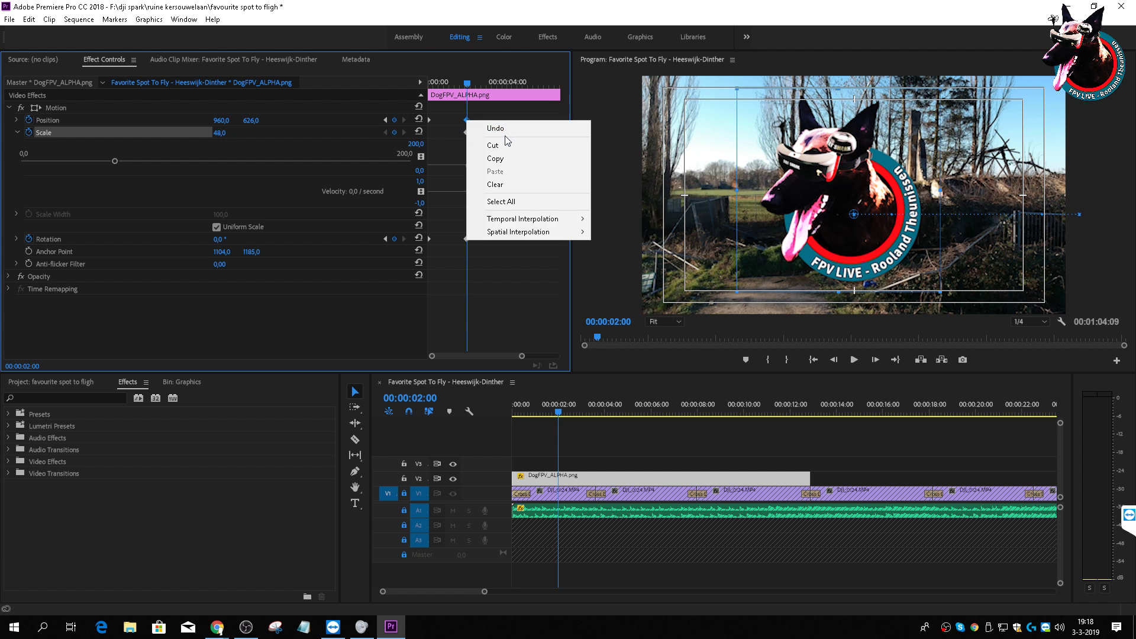
{"action": "mouse_move", "coordinate": [519, 236]}
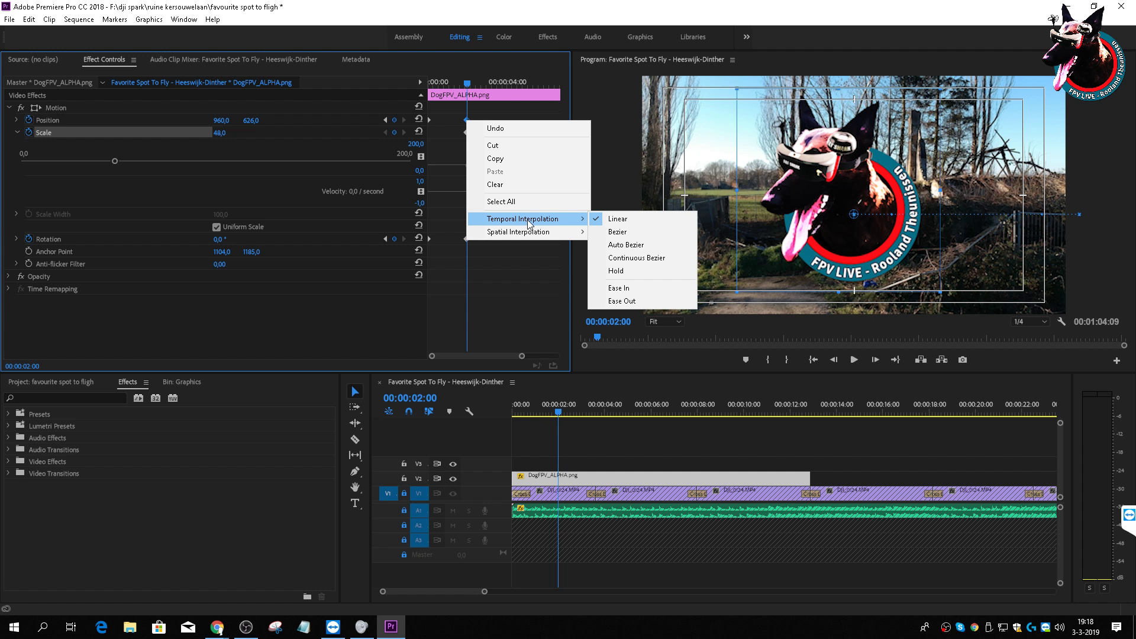
{"action": "left_click", "coordinate": [637, 286]}
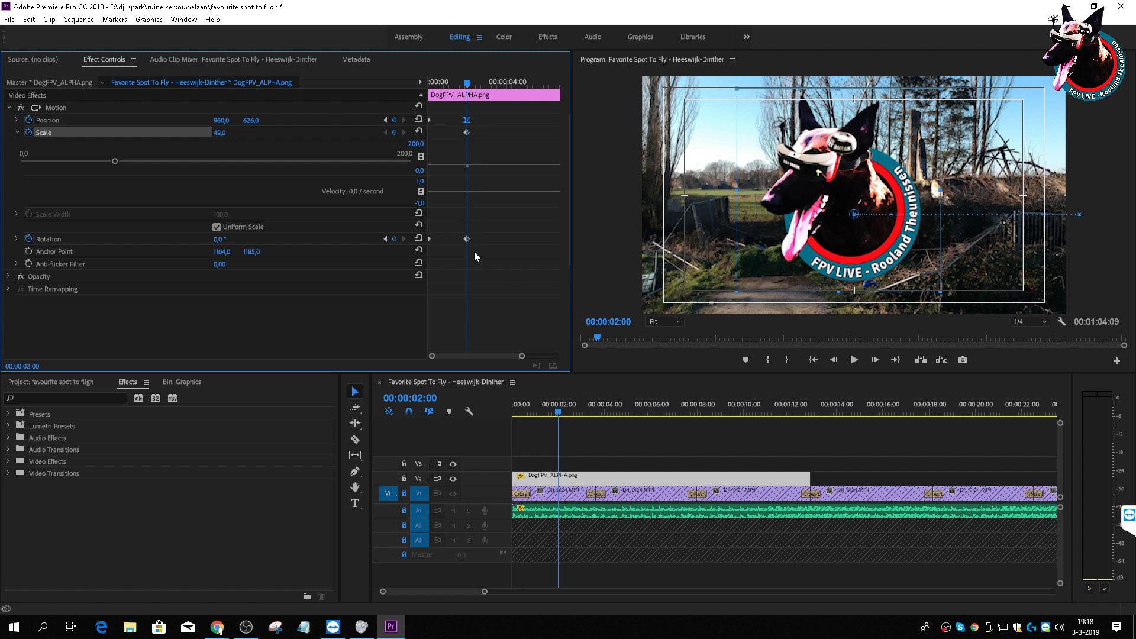
{"action": "left_click", "coordinate": [466, 239]}
{"action": "right_click", "coordinate": [468, 241]}
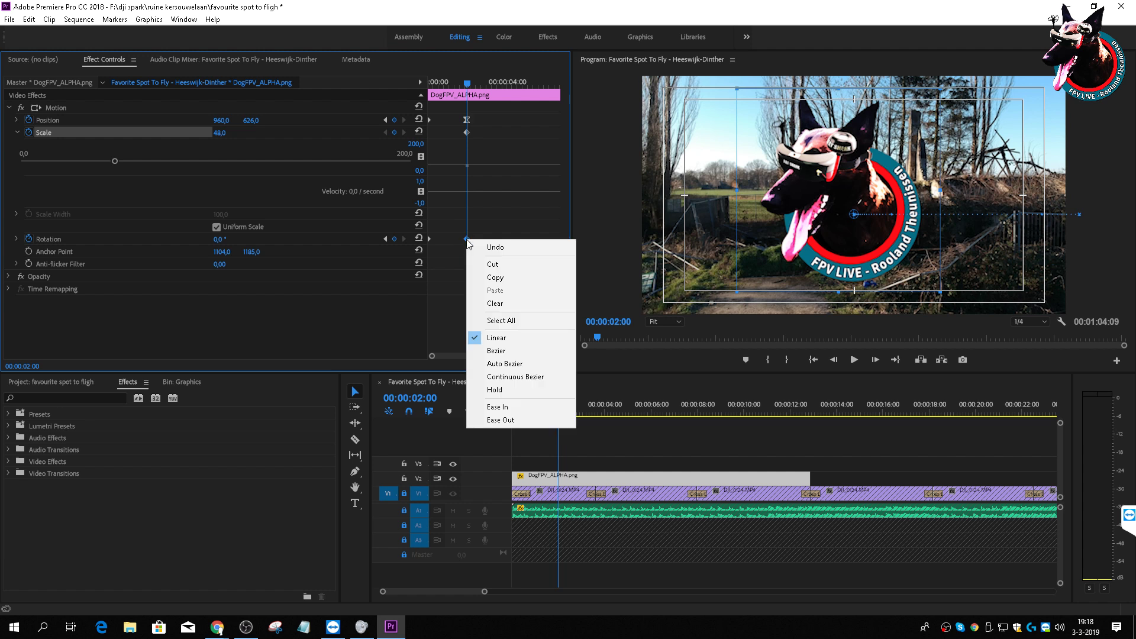
{"action": "left_click", "coordinate": [510, 410]}
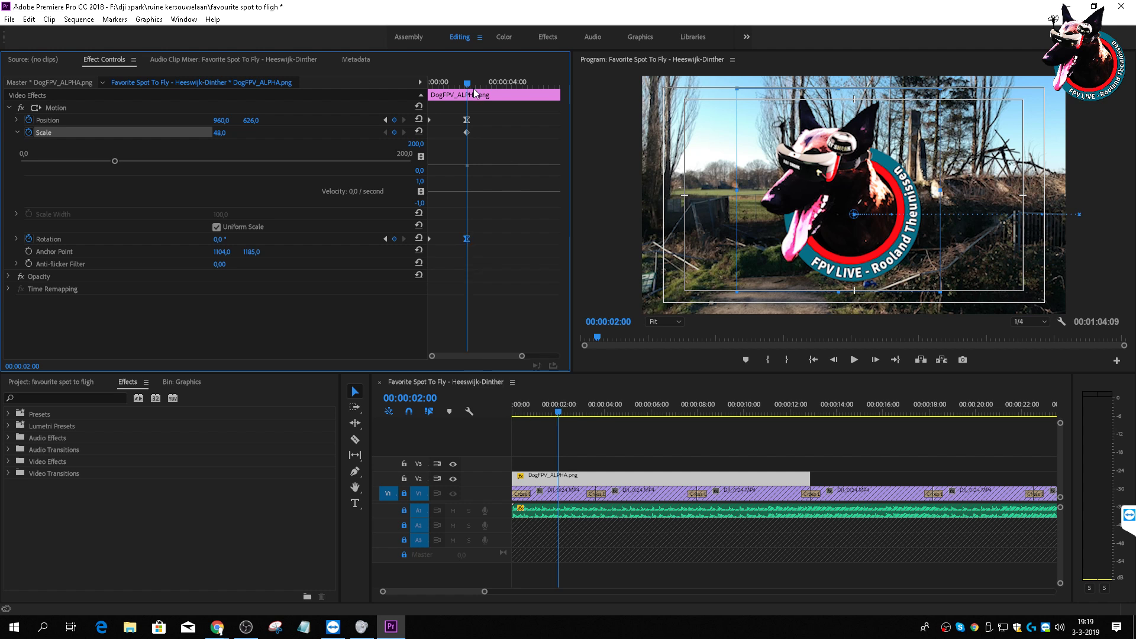
Step: Set the logo's horizontal position to 2460 at 00:00:00:00 and play the animation
{"action": "left_click_drag", "start_coordinate": [468, 86], "coordinate": [413, 92]}
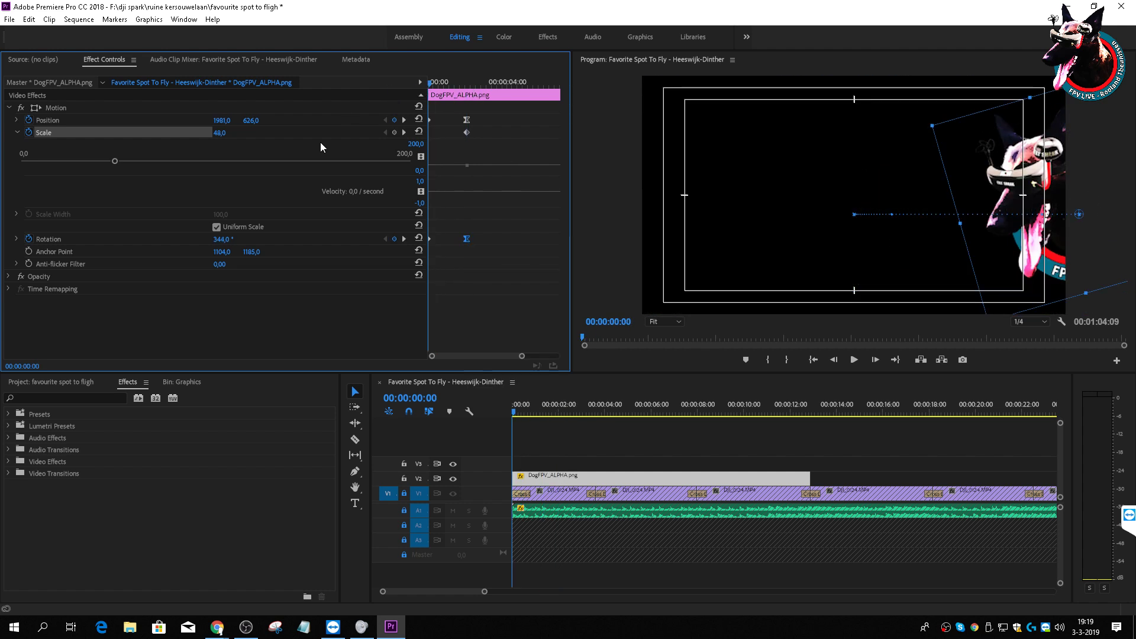
{"action": "left_click_drag", "start_coordinate": [221, 119], "coordinate": [504, 119]}
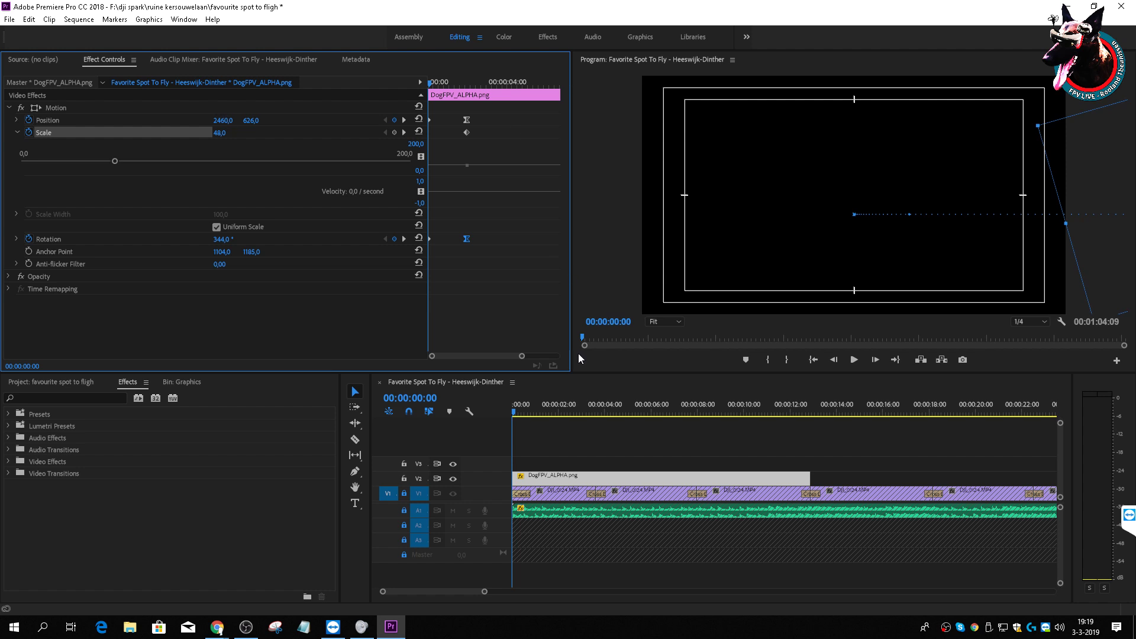
{"action": "key", "text": "space"}
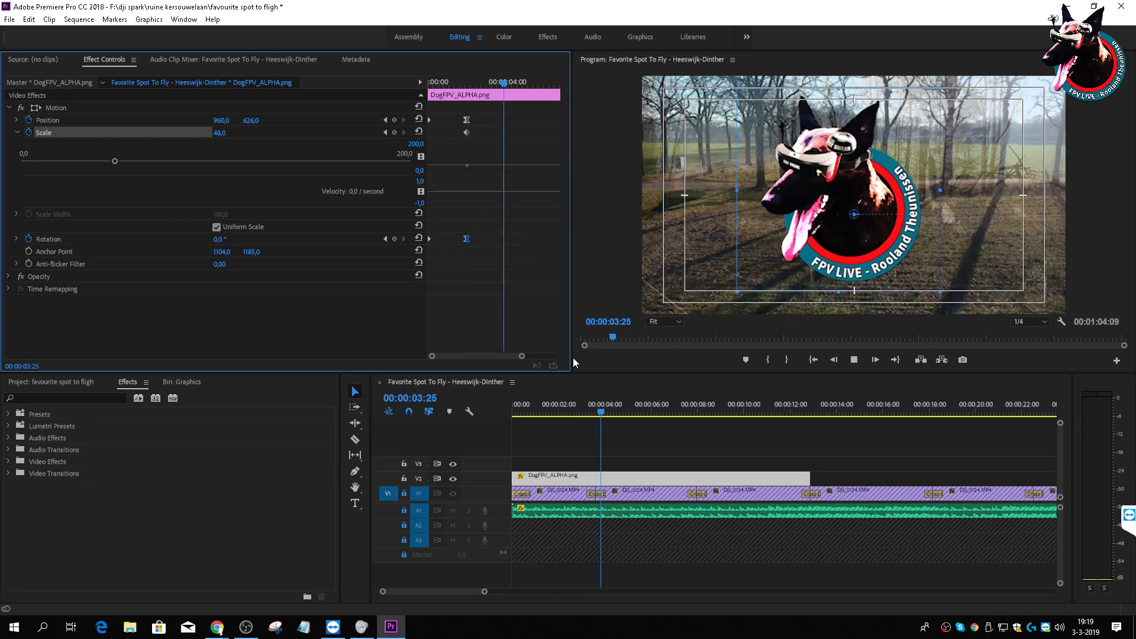
Step: Replay the logo animation from the start and move the playhead to 00:00:03:21
{"action": "left_click", "coordinate": [525, 407]}
{"action": "left_click_drag", "start_coordinate": [538, 401], "coordinate": [438, 415]}
{"action": "key", "text": "space"}
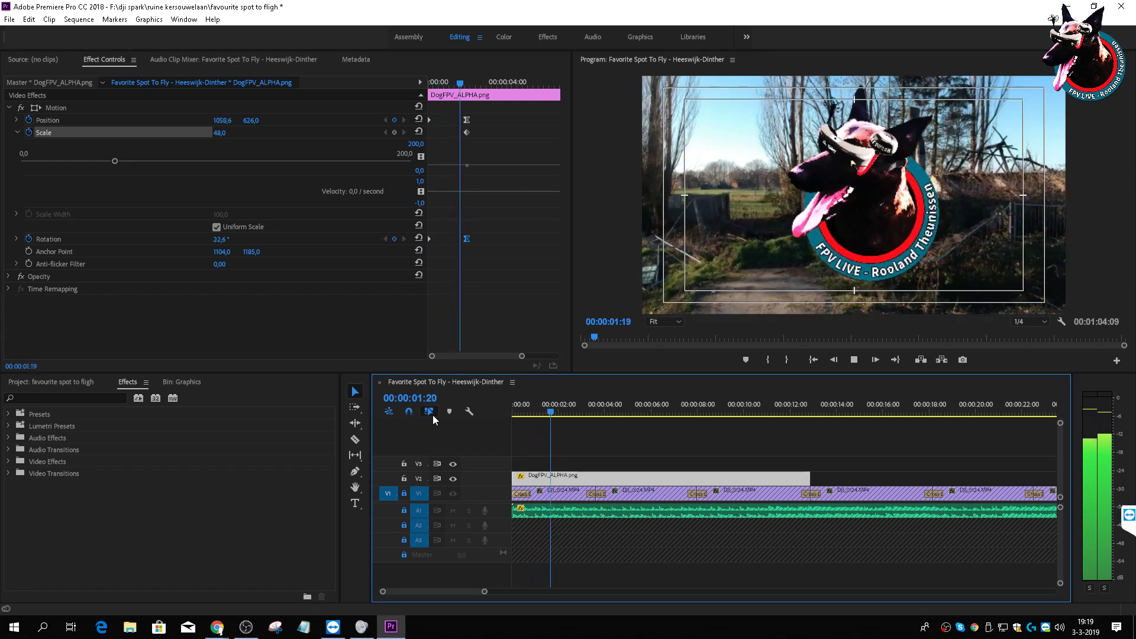
{"action": "key", "text": "space"}
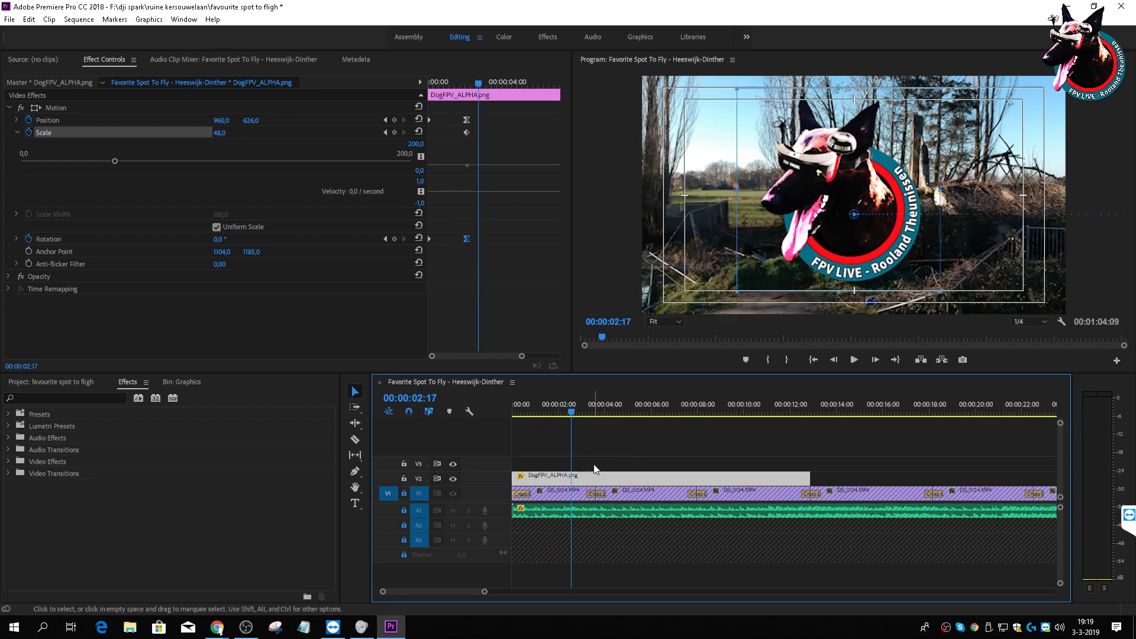
{"action": "left_click_drag", "start_coordinate": [568, 416], "coordinate": [561, 416]}
{"action": "left_click_drag", "start_coordinate": [473, 88], "coordinate": [503, 100]}
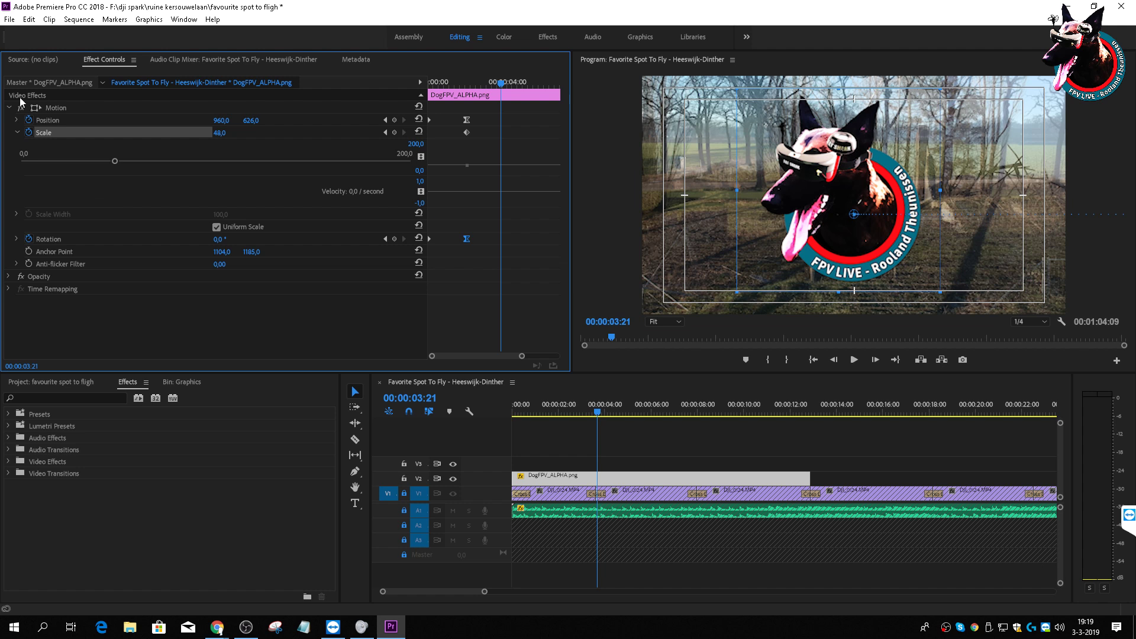
Step: Switch to TeamViewer and examine the speaker and microphone devices in its audio conference options
{"action": "left_click", "coordinate": [333, 626]}
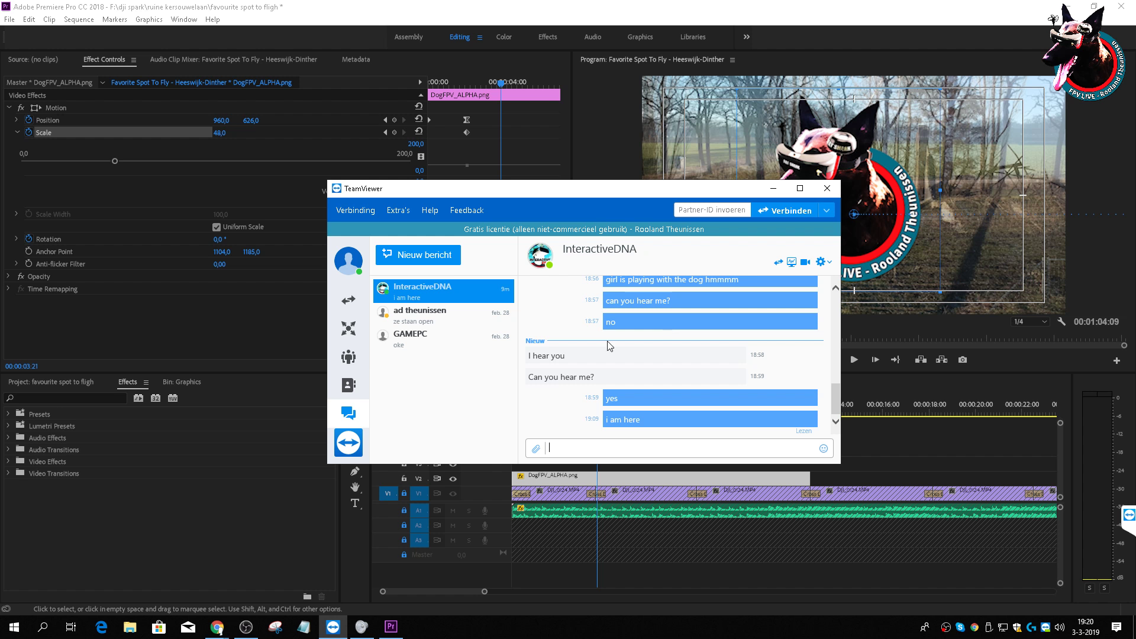
{"action": "left_click", "coordinate": [396, 210]}
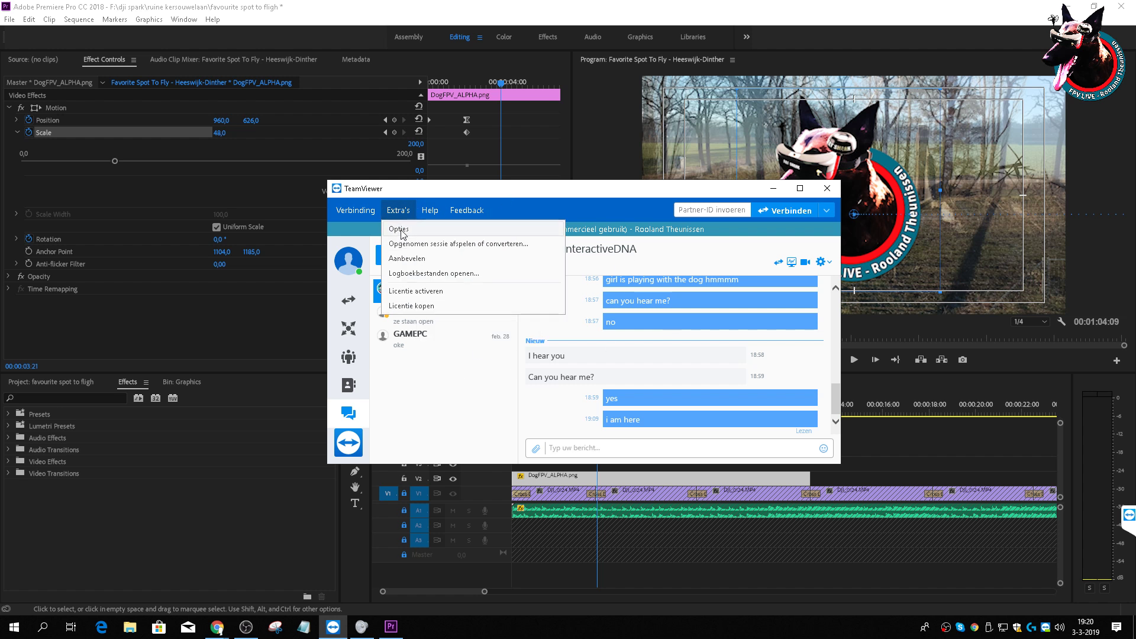
{"action": "left_click", "coordinate": [400, 230]}
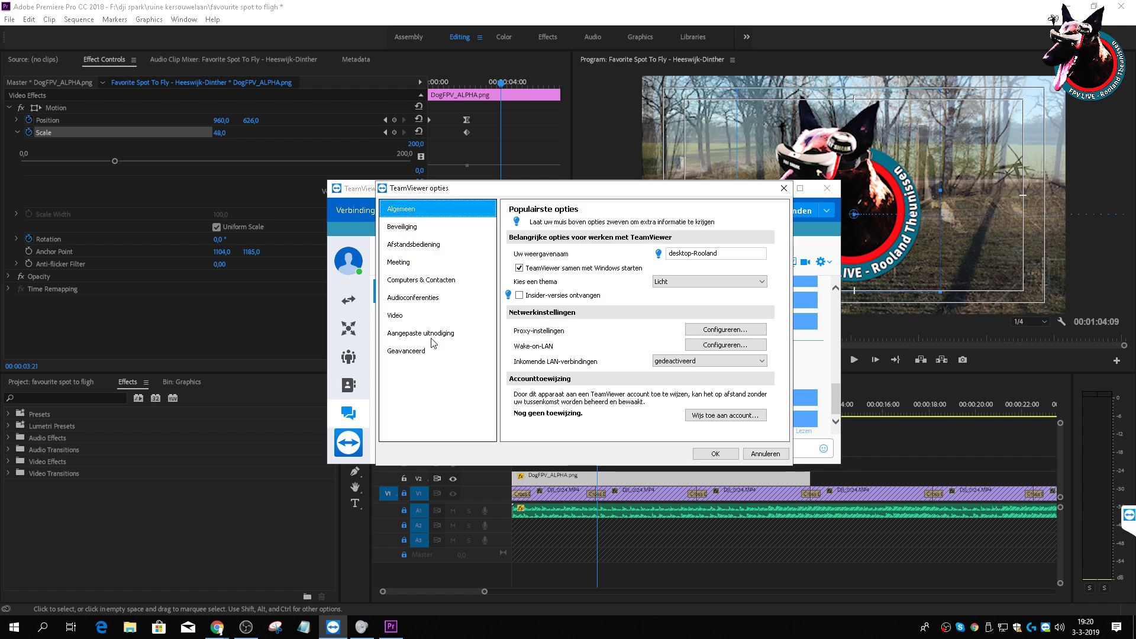
{"action": "left_click", "coordinate": [421, 297]}
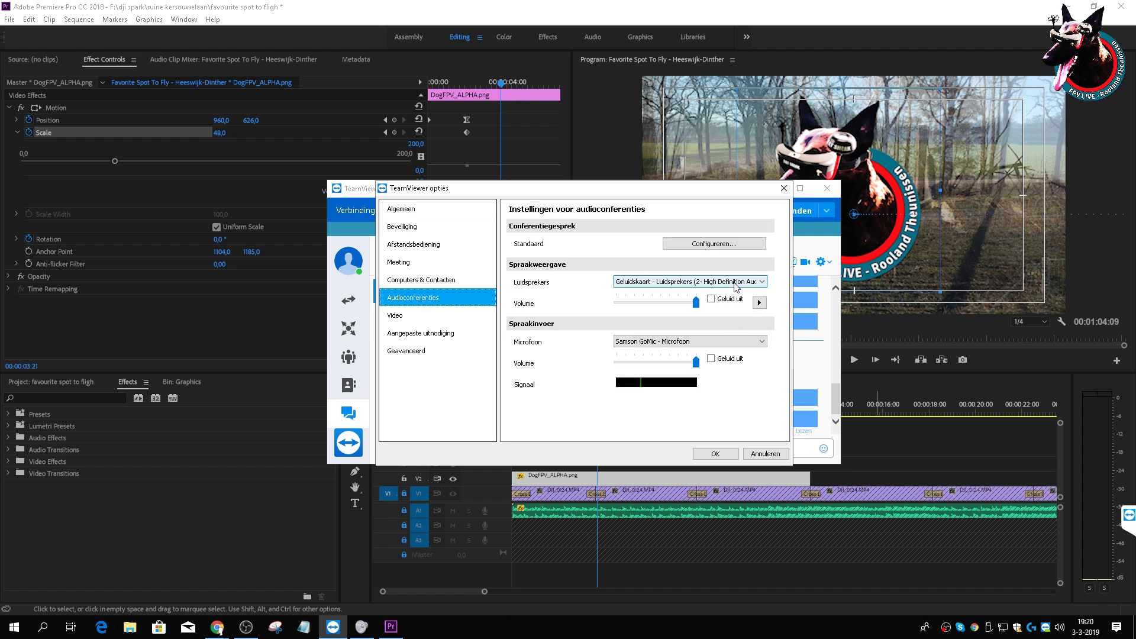
{"action": "left_click", "coordinate": [747, 283]}
{"action": "left_click", "coordinate": [747, 283]}
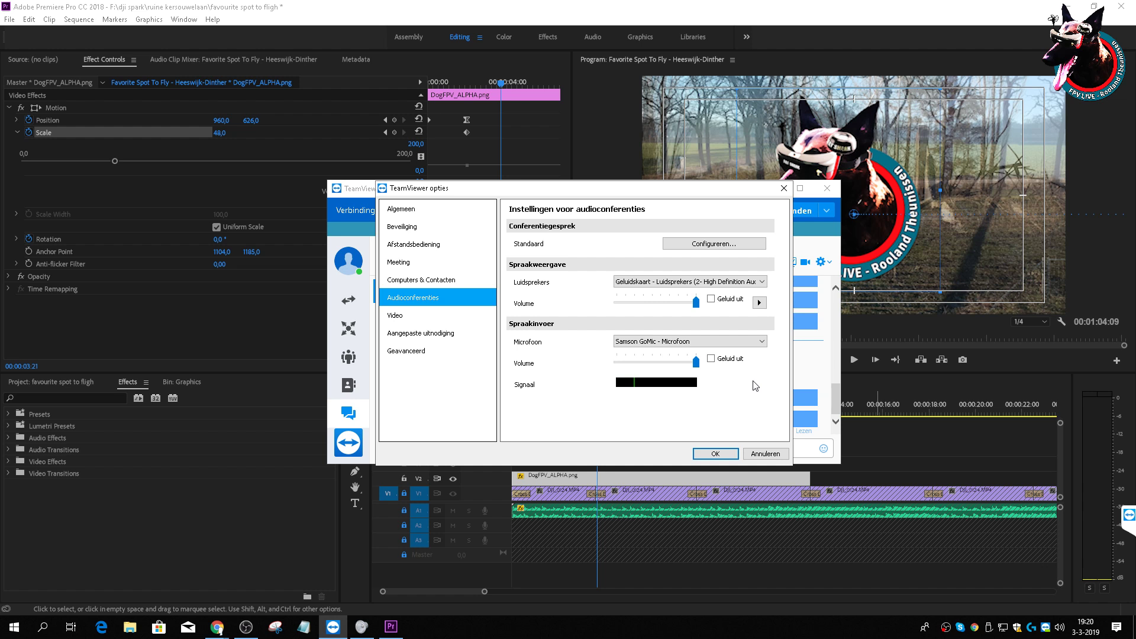
Step: Switch to OBS Studio and add an audio output capture source named after the guest, using Luidsprekers (2- High Definition Audio-apparaat)
{"action": "key", "text": "alt+Tab"}
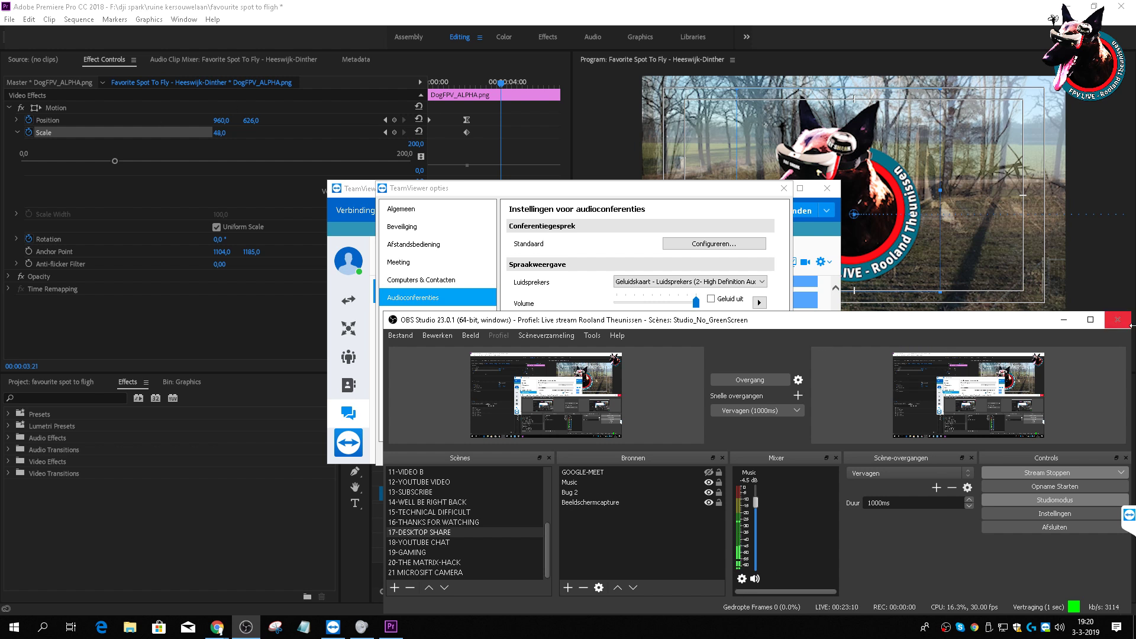
{"action": "left_click", "coordinate": [1090, 322]}
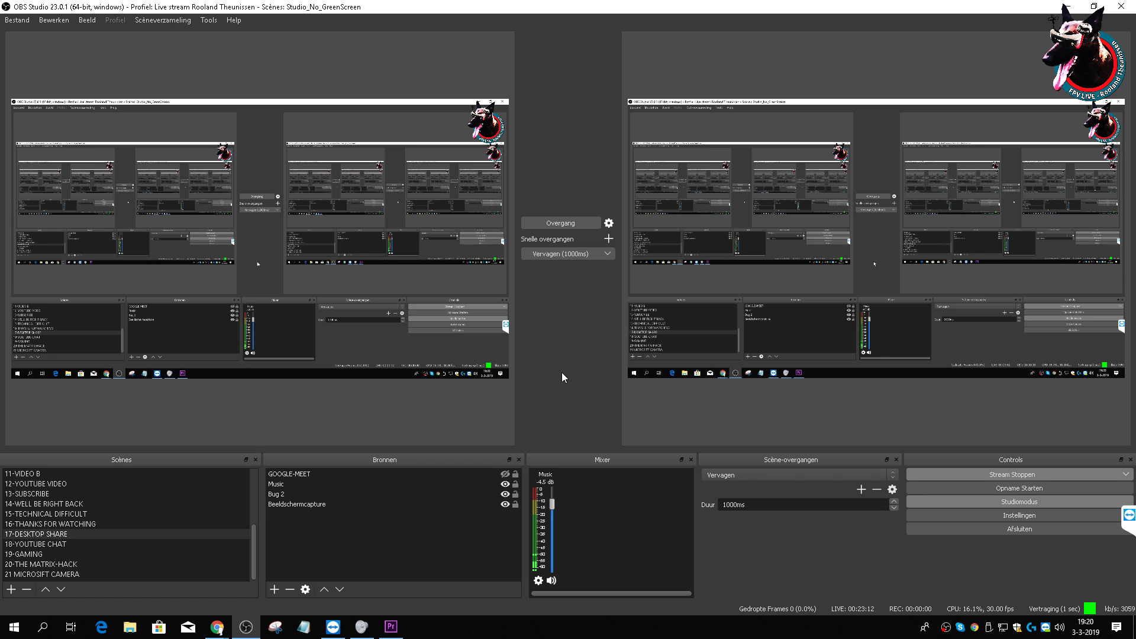
{"action": "left_click", "coordinate": [275, 589]}
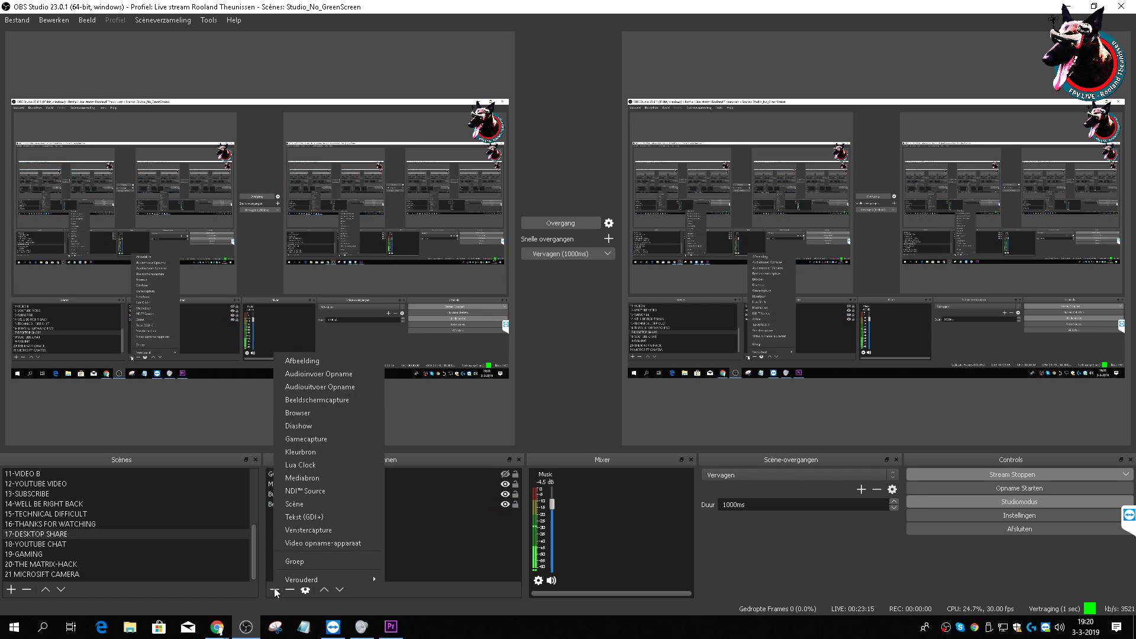
{"action": "left_click", "coordinate": [310, 387]}
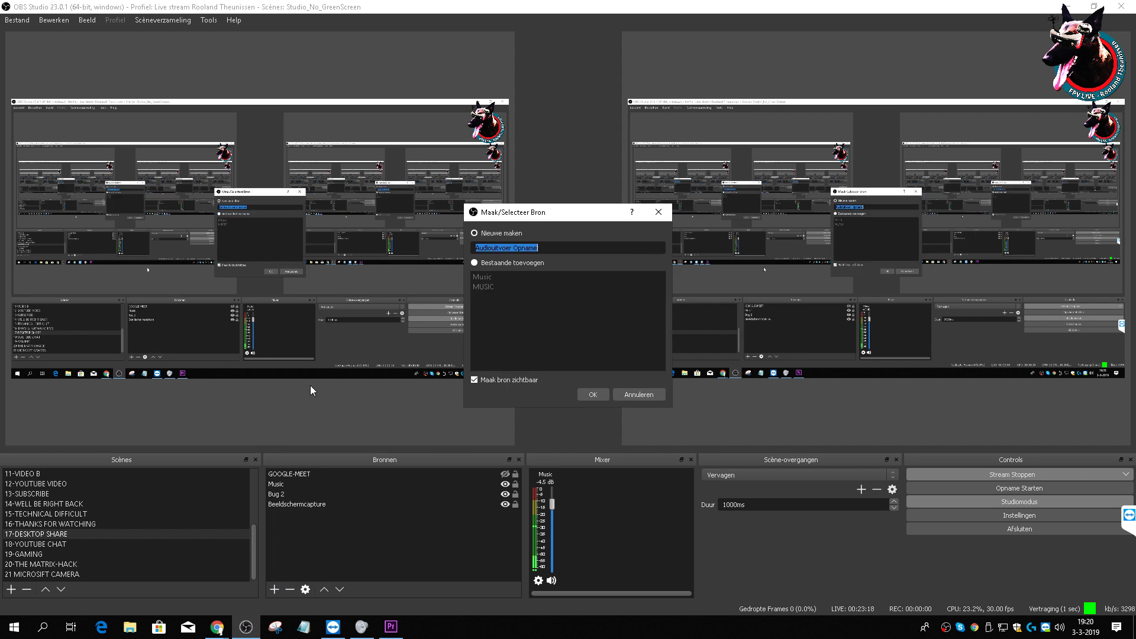
{"action": "type", "text": "Ney"}
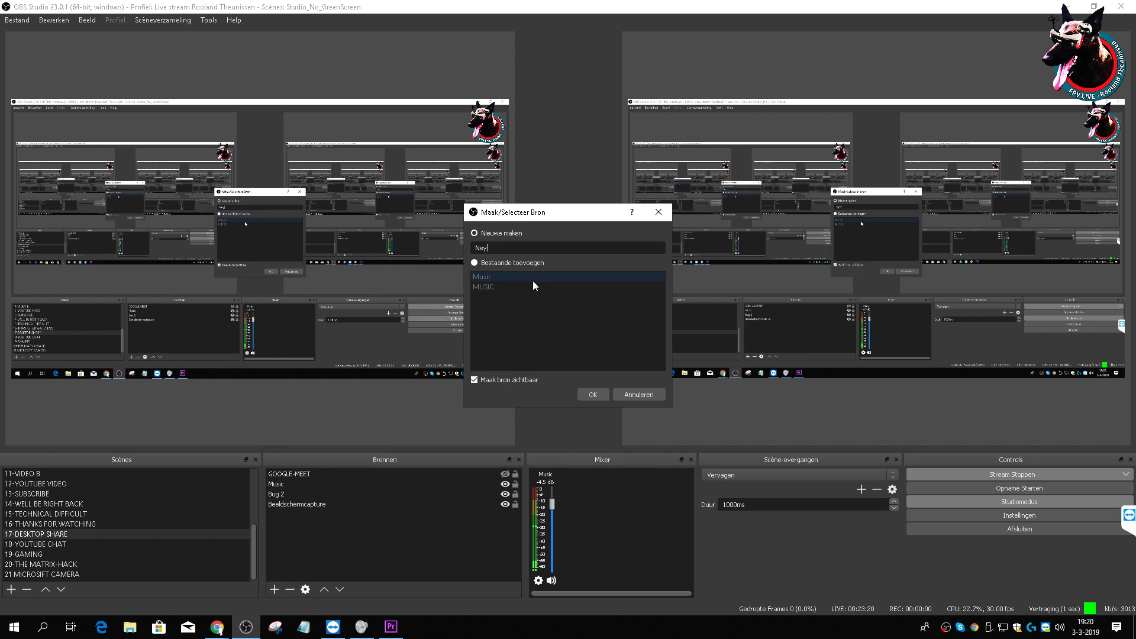
{"action": "left_click", "coordinate": [592, 394]}
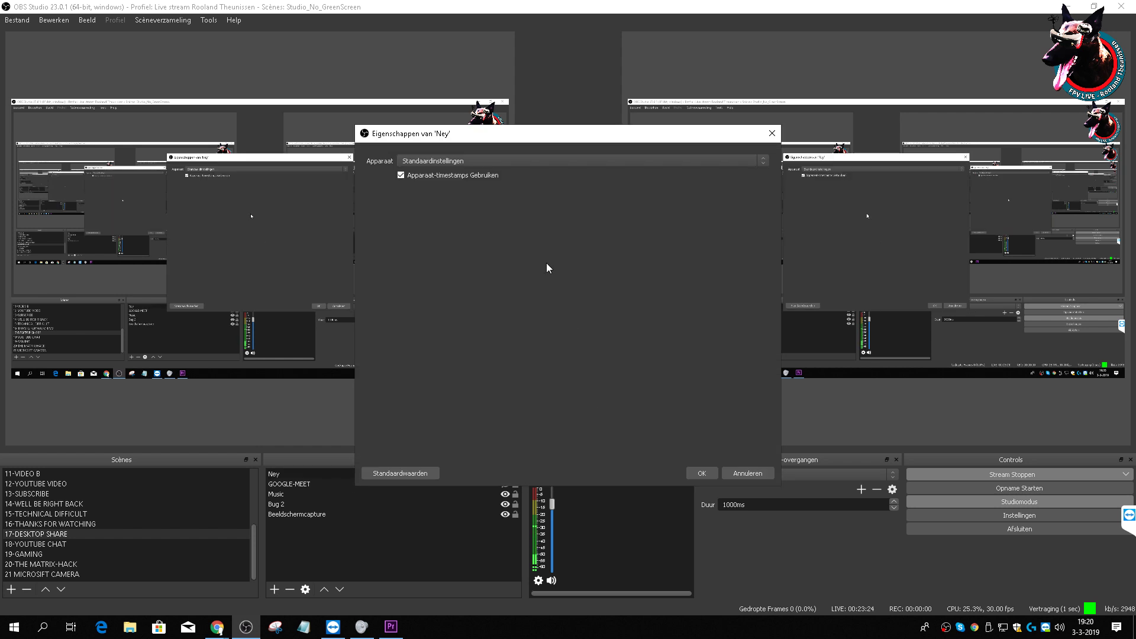
{"action": "left_click", "coordinate": [587, 162]}
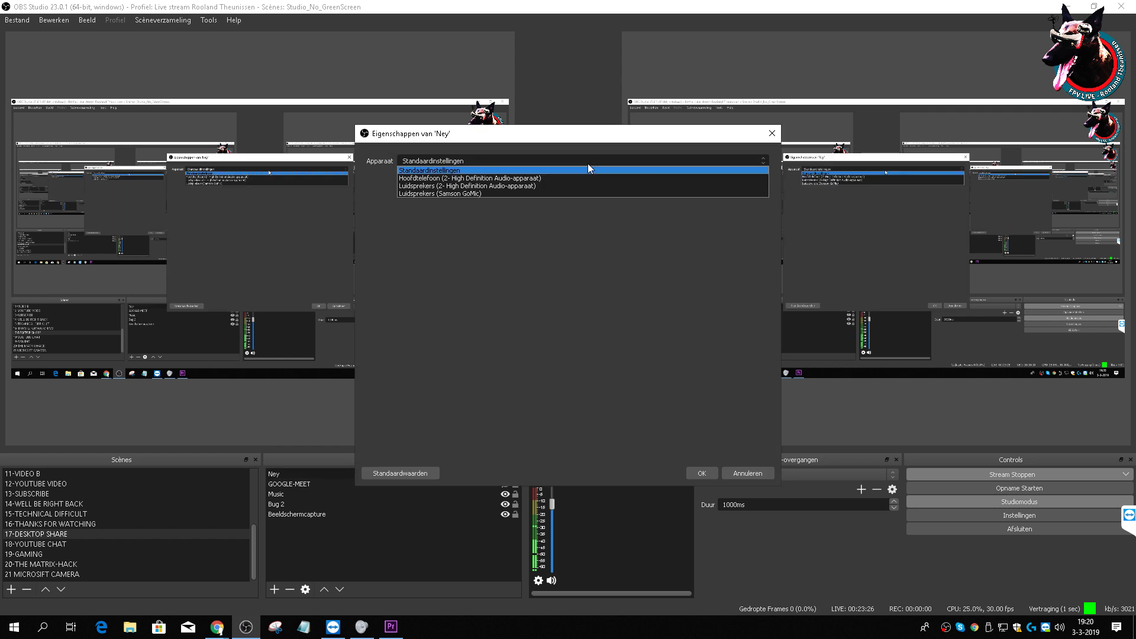
{"action": "left_click", "coordinate": [471, 186]}
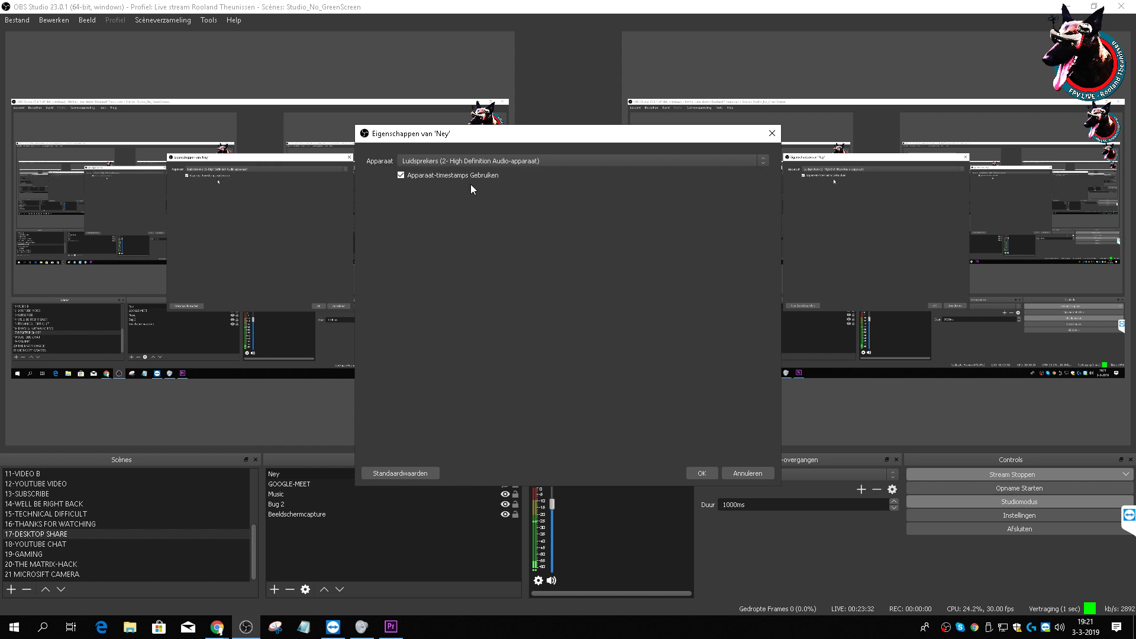
{"action": "left_click", "coordinate": [699, 474]}
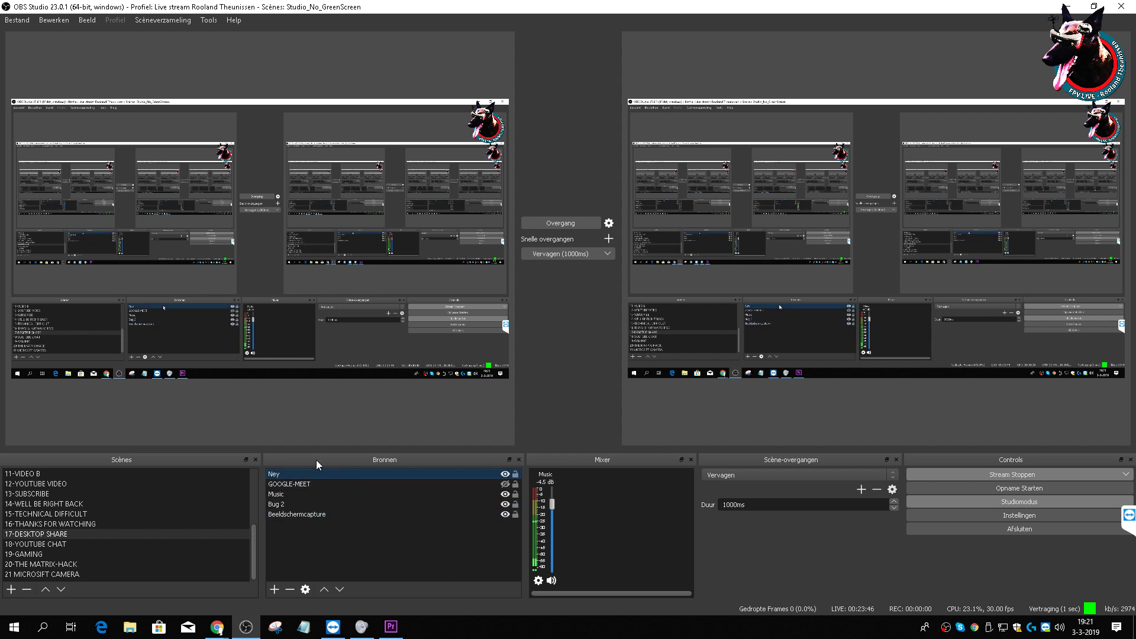
Step: Delete the guest's audio output capture source from the 17-DESKTOP SHARE scene
{"action": "left_click", "coordinate": [299, 473]}
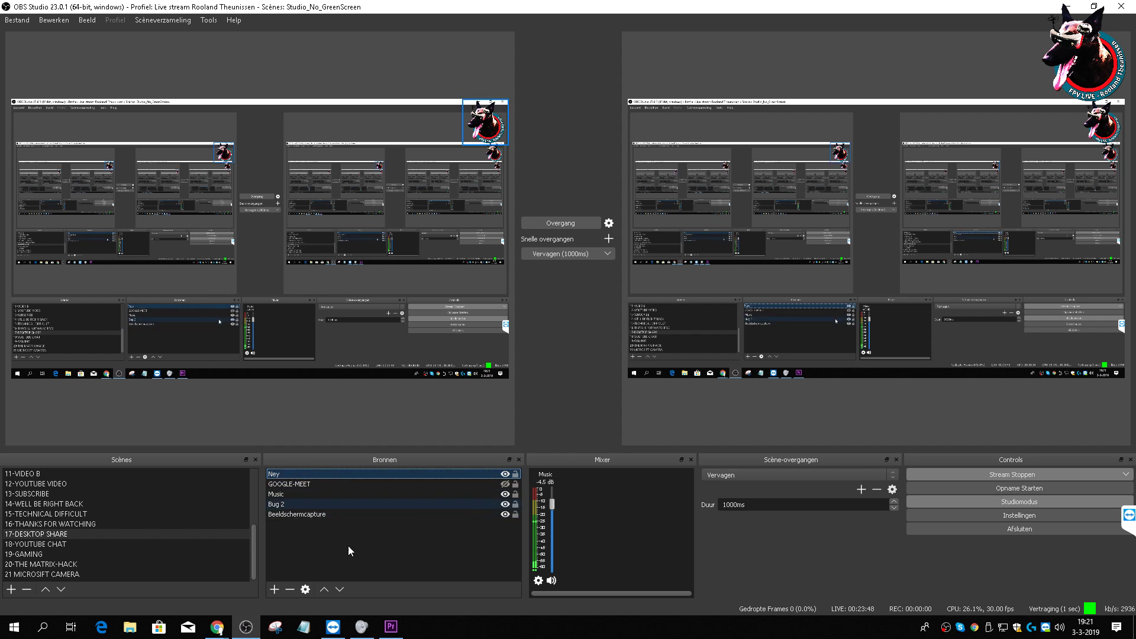
{"action": "left_click", "coordinate": [289, 589]}
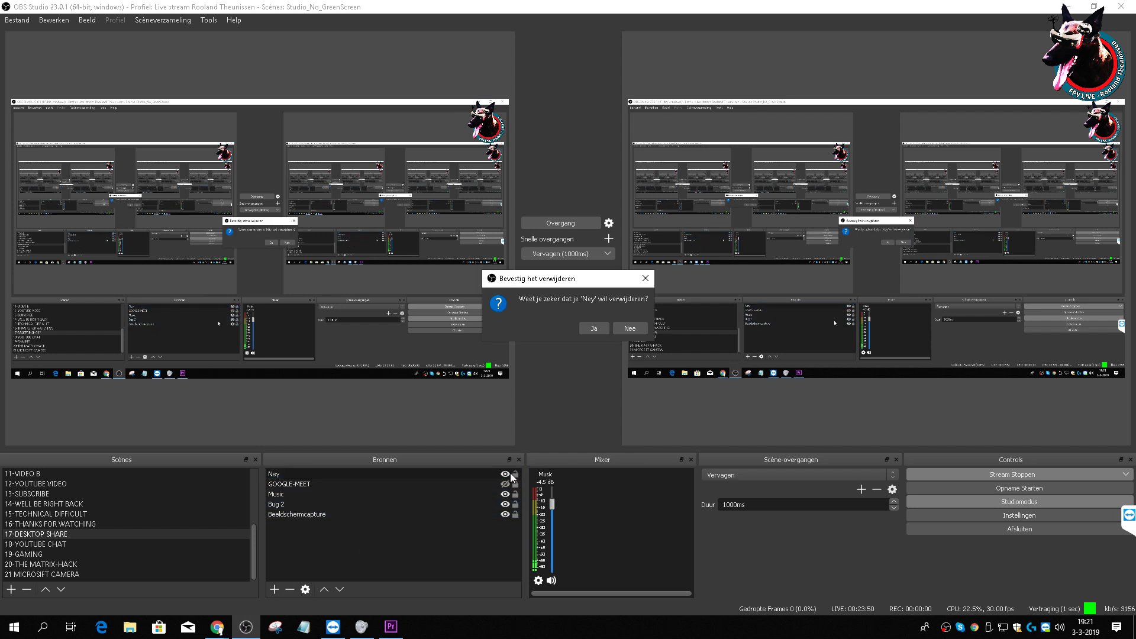
{"action": "left_click", "coordinate": [593, 328]}
Step: Add an audio input capture source named after the guest, using Microfoon (2- High Definition Audio-apparaat) as its device
{"action": "left_click", "coordinate": [273, 589]}
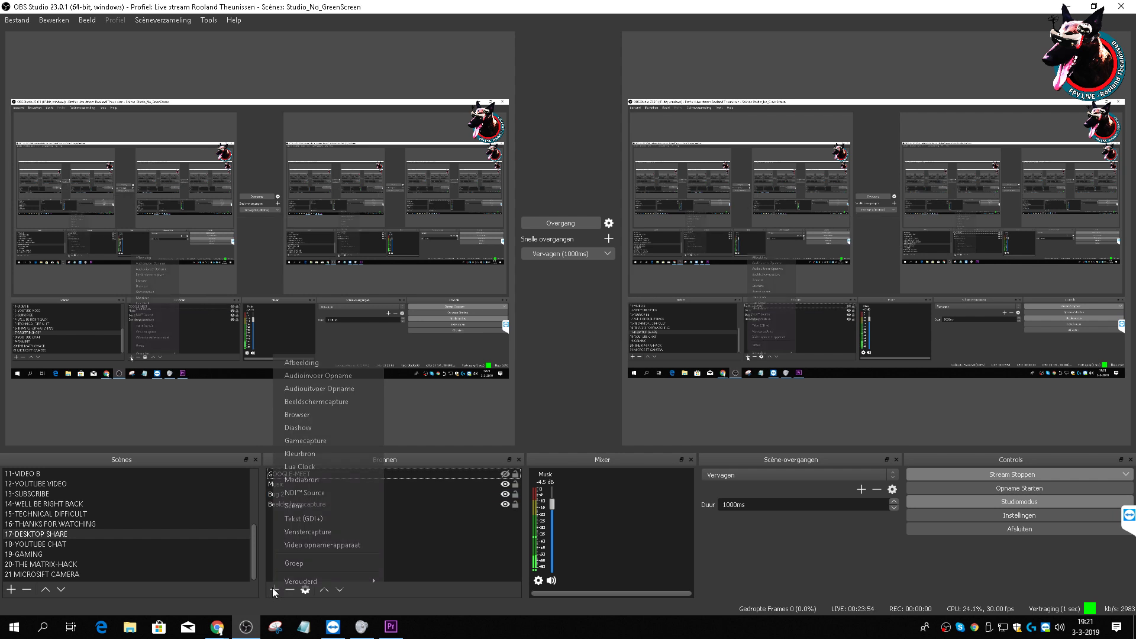
{"action": "left_click", "coordinate": [310, 376]}
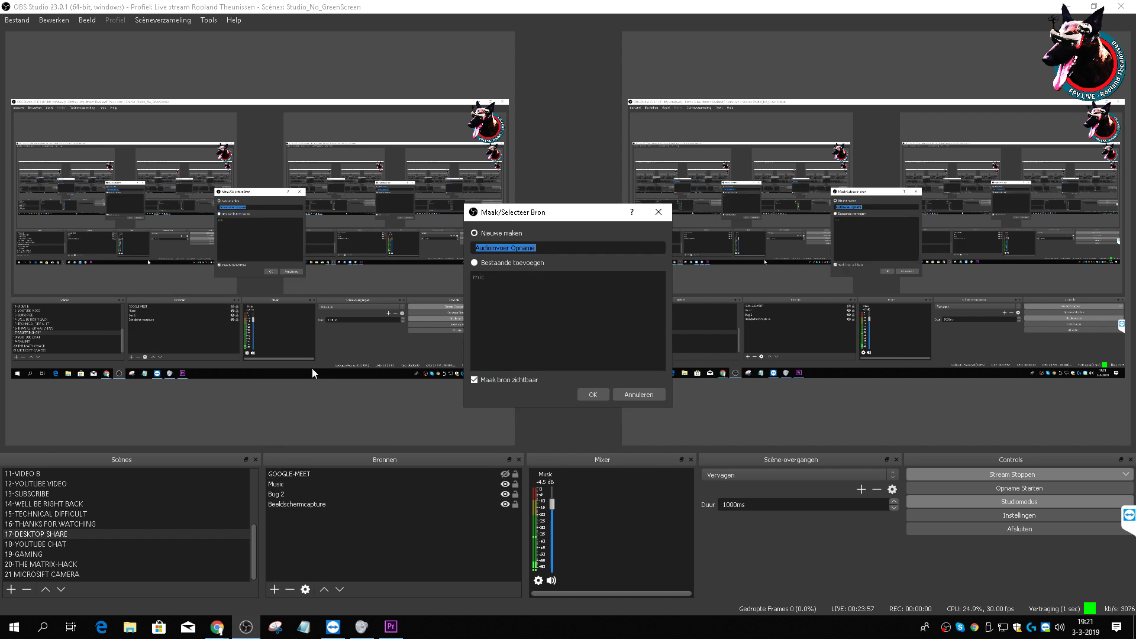
{"action": "type", "text": "Ney"}
{"action": "left_click", "coordinate": [592, 393]}
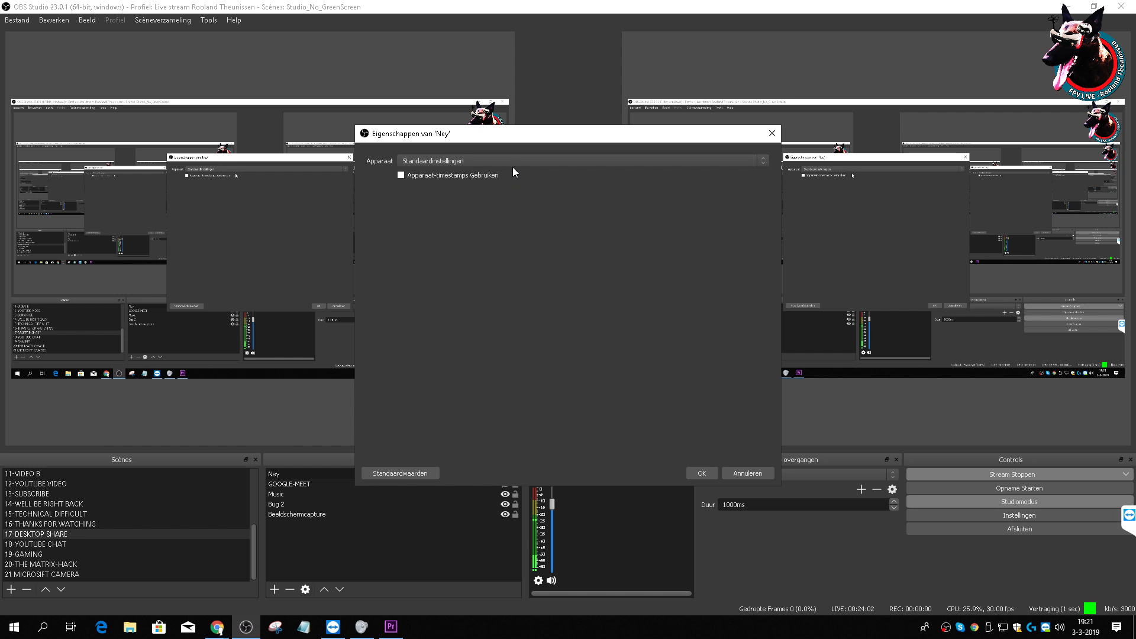
{"action": "left_click", "coordinate": [520, 162]}
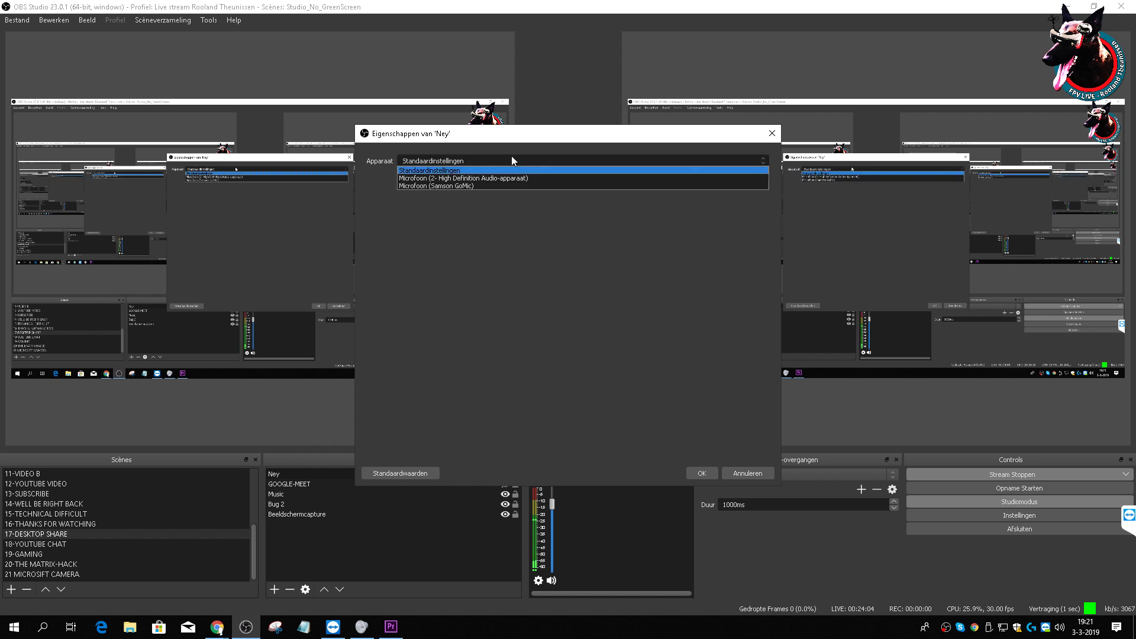
{"action": "left_click", "coordinate": [475, 178]}
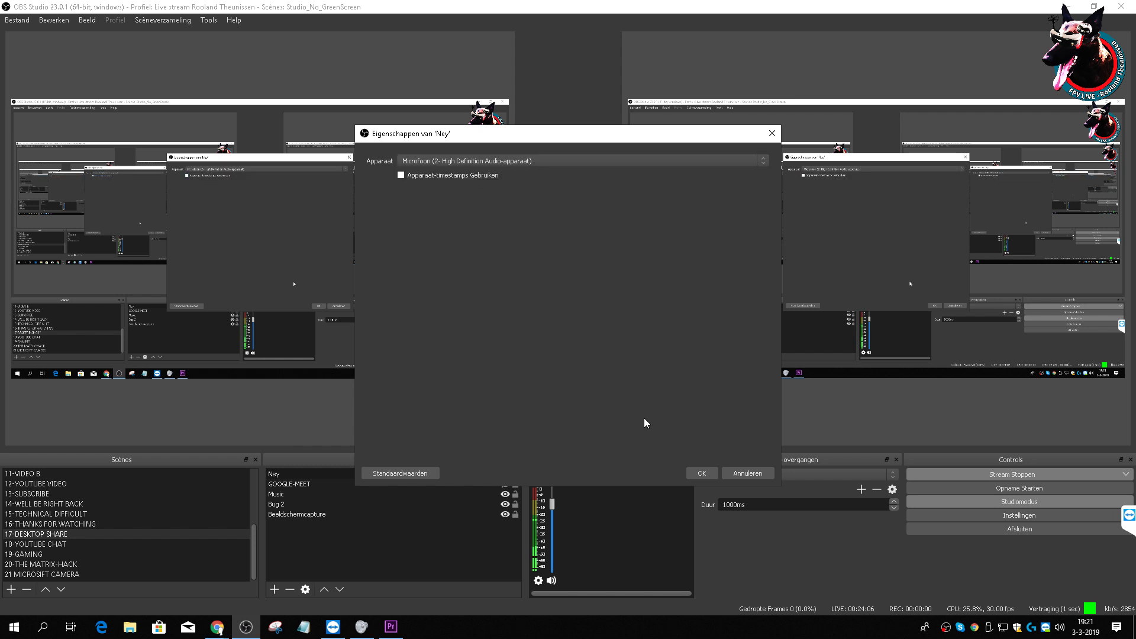
{"action": "left_click", "coordinate": [486, 162]}
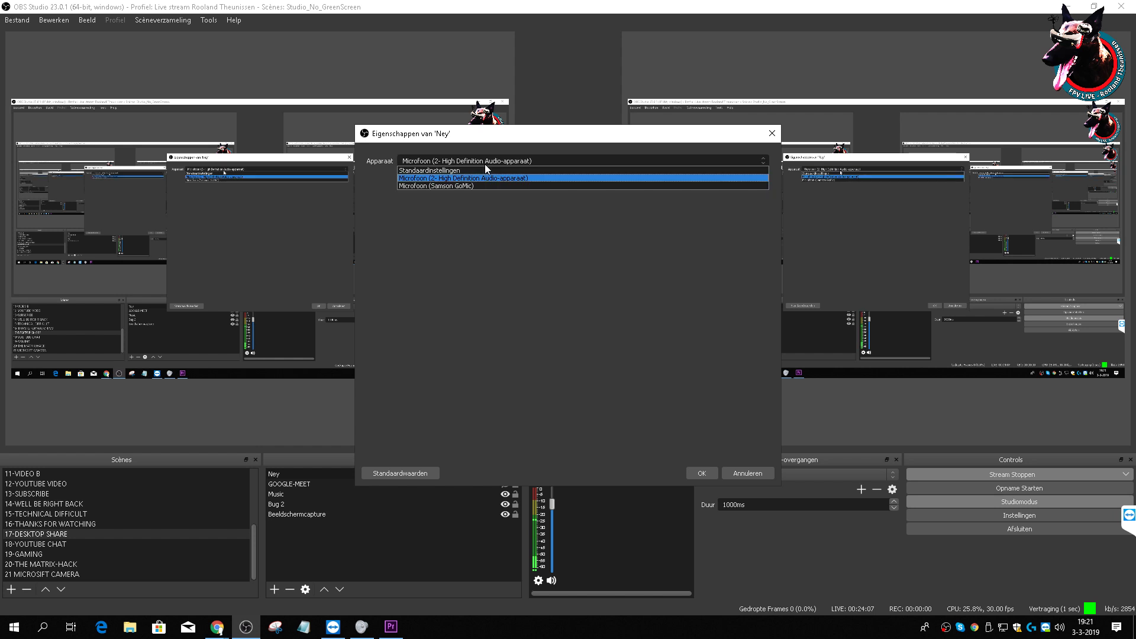
{"action": "left_click", "coordinate": [448, 177]}
{"action": "left_click", "coordinate": [709, 473]}
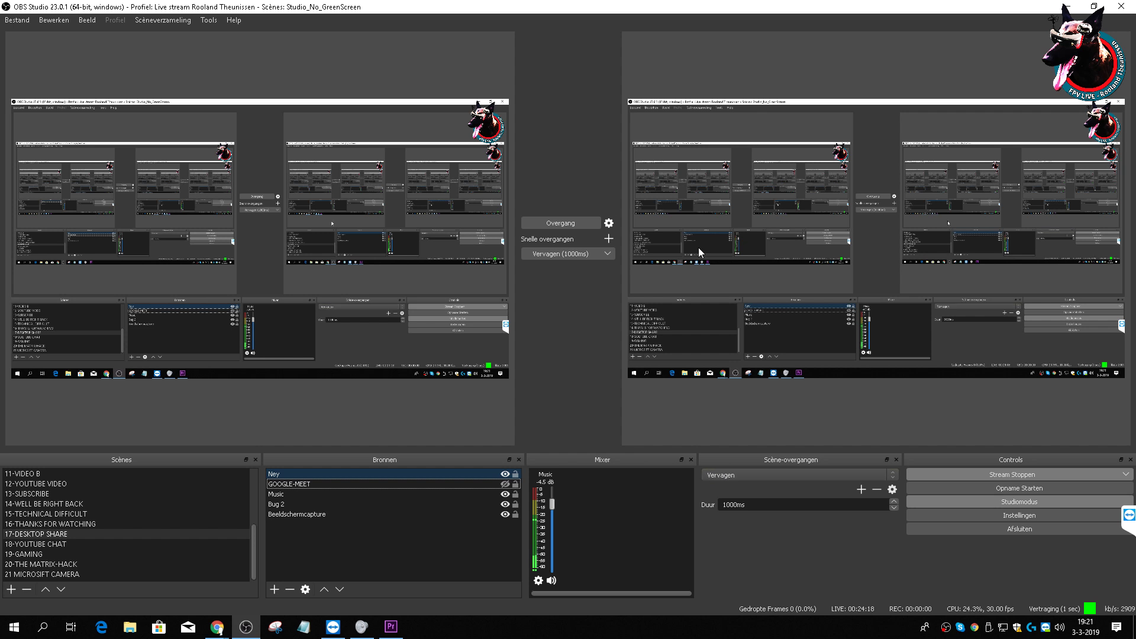
Step: Check which devices are available in the properties of the guest's audio input capture source, leaving its setting as is
{"action": "right_click", "coordinate": [281, 473]}
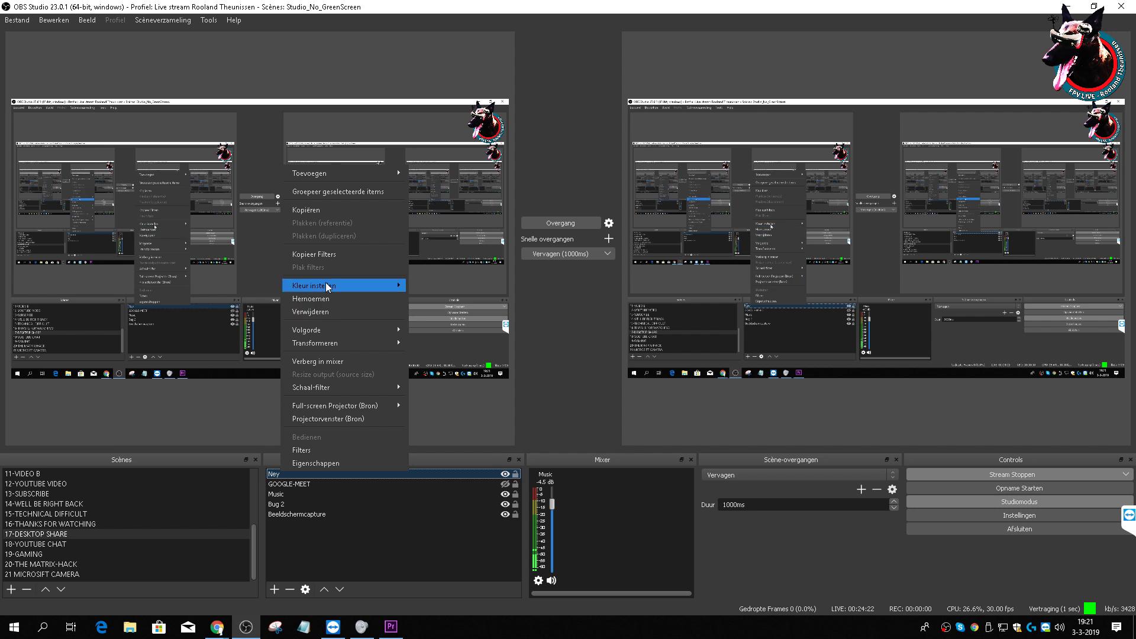
{"action": "left_click", "coordinate": [322, 463]}
{"action": "left_click", "coordinate": [521, 160]}
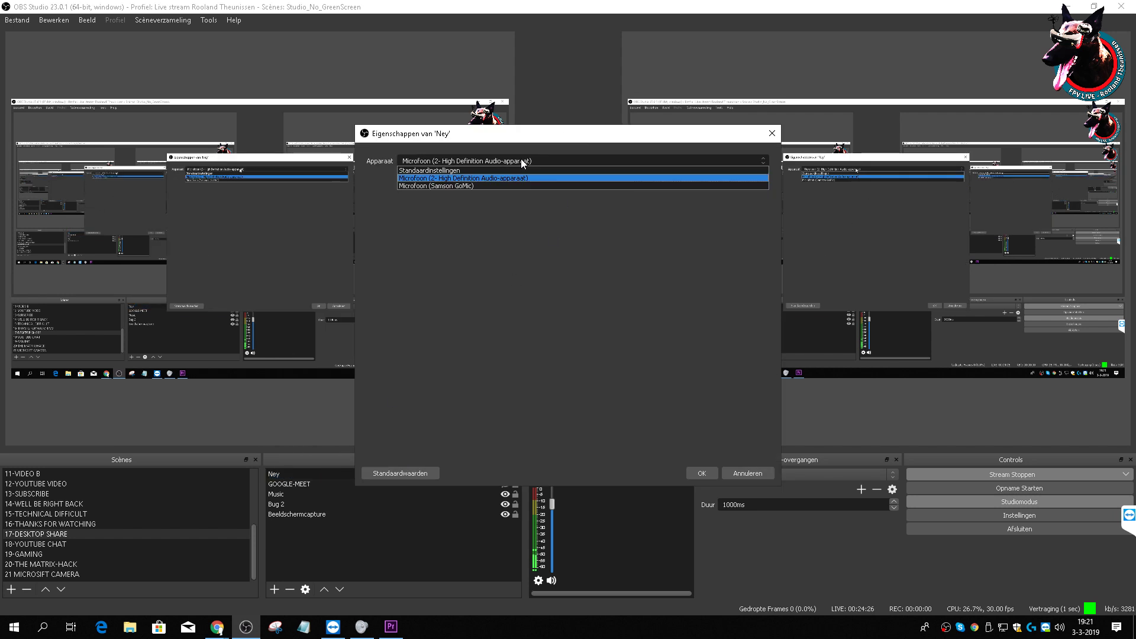
{"action": "left_click", "coordinate": [747, 472]}
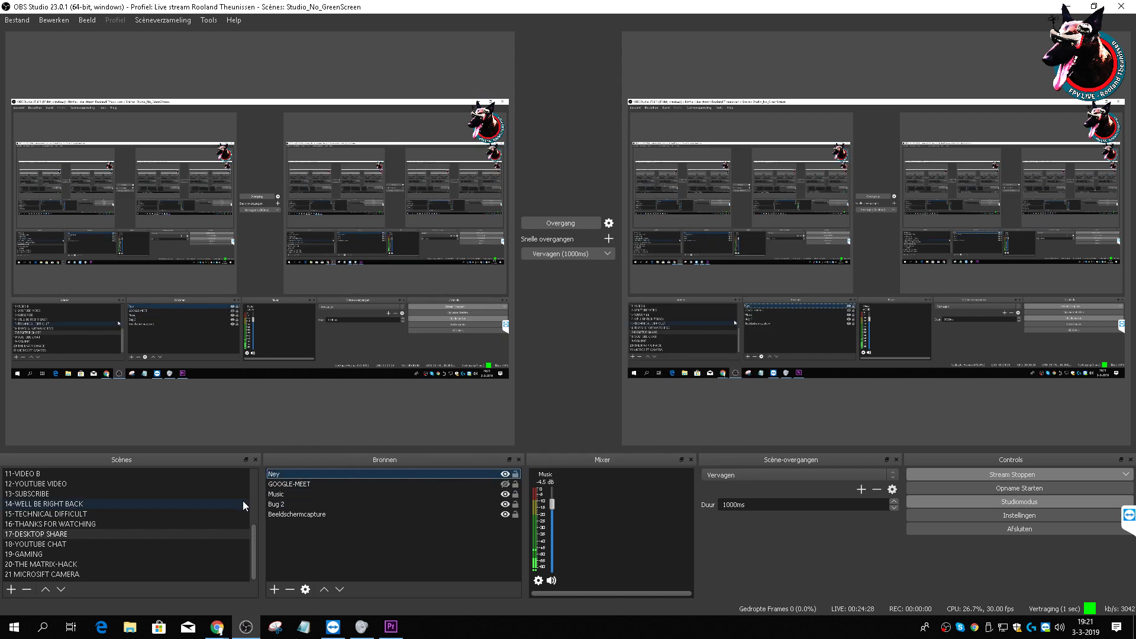
Step: Delete the guest's audio input capture source from the 17-DESKTOP SHARE scene
{"action": "right_click", "coordinate": [280, 472]}
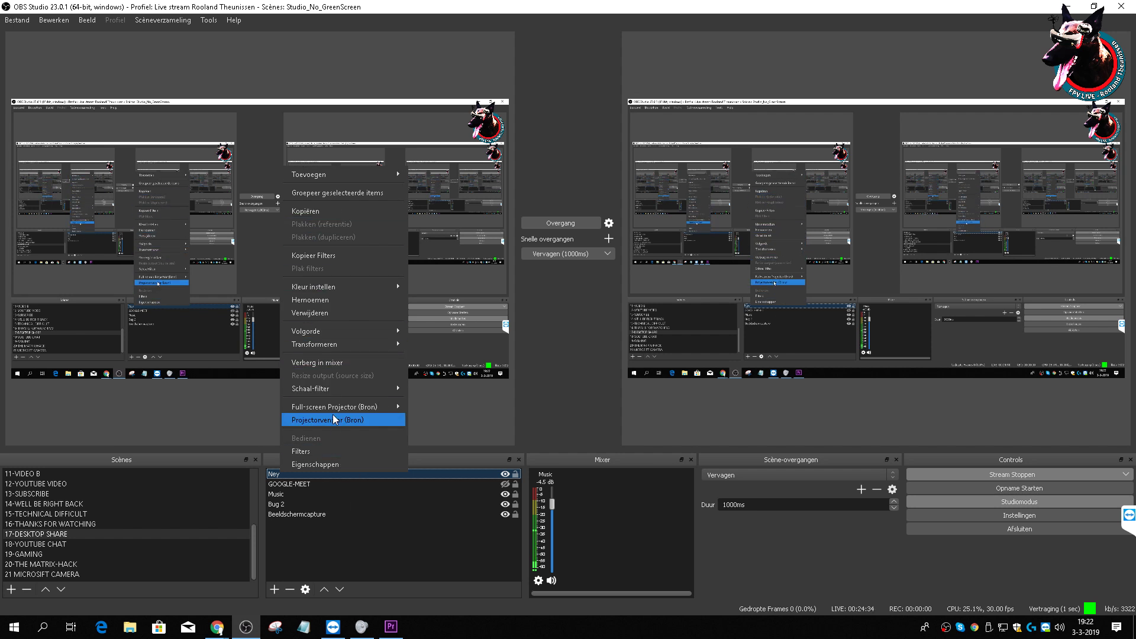
{"action": "left_click", "coordinate": [320, 313]}
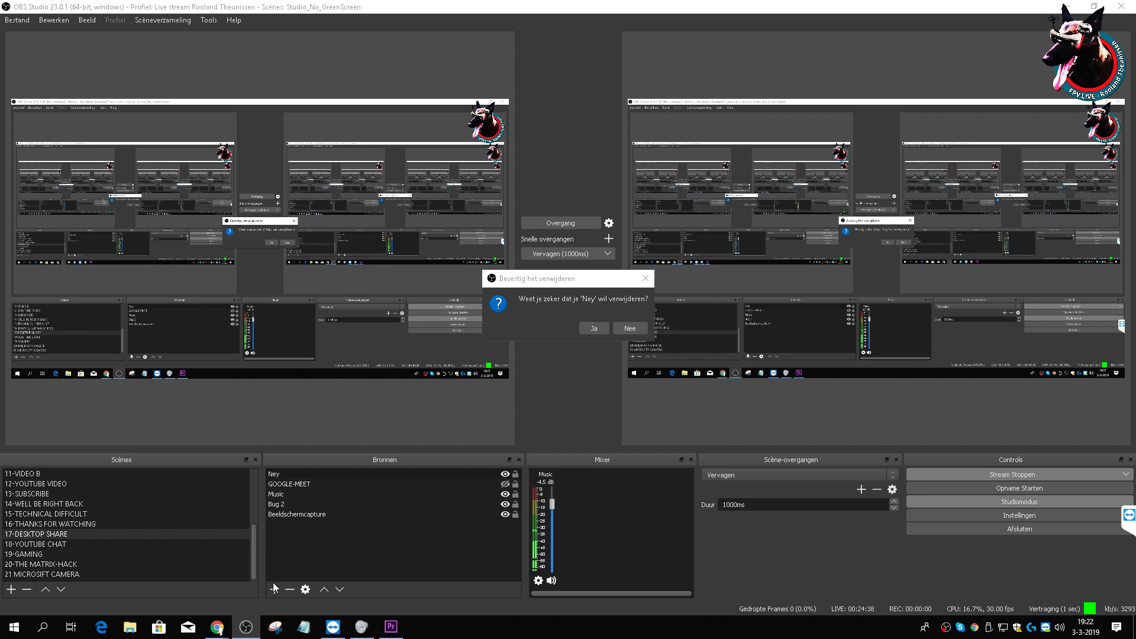
{"action": "left_click", "coordinate": [594, 329]}
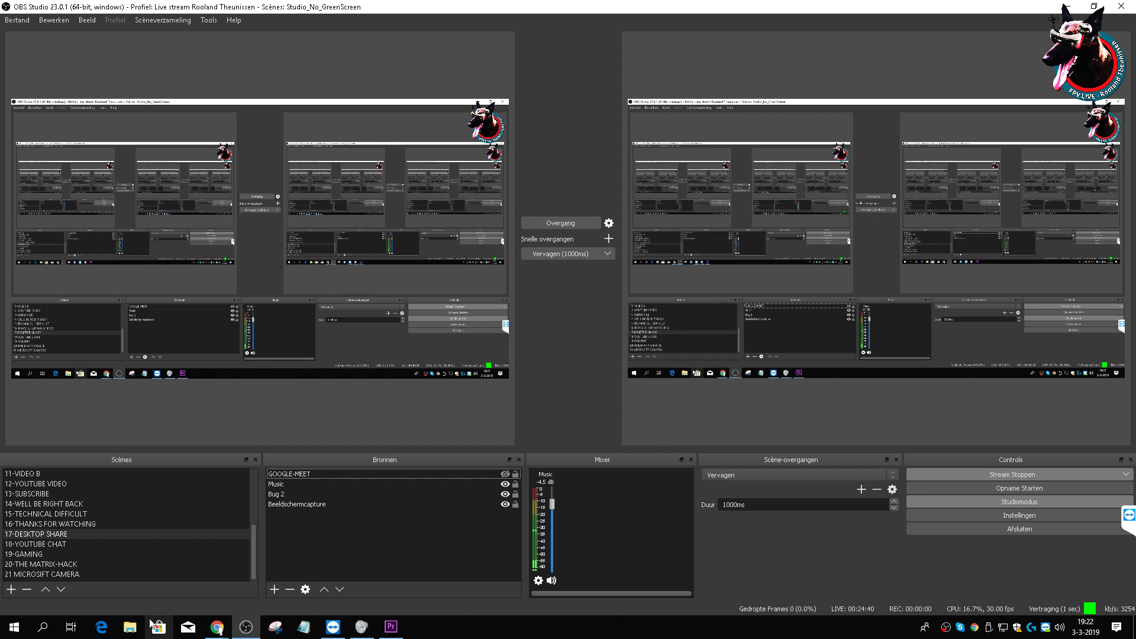
Step: Add an audio output capture source named after the guest, using Standaardinstellingen as its device
{"action": "left_click", "coordinate": [274, 589]}
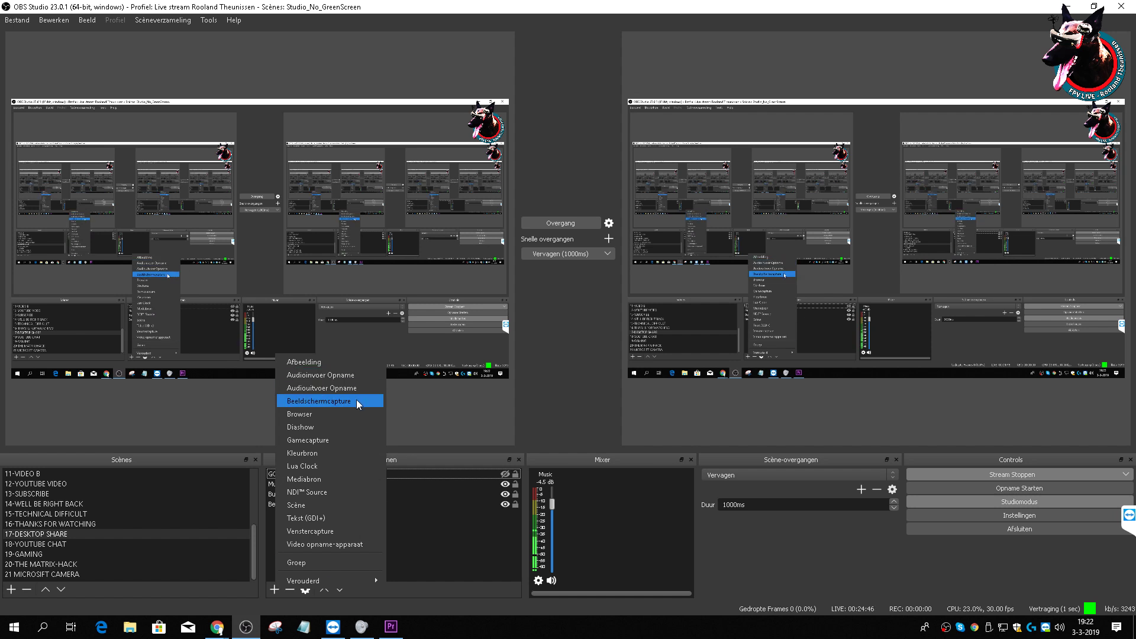
{"action": "left_click", "coordinate": [342, 388]}
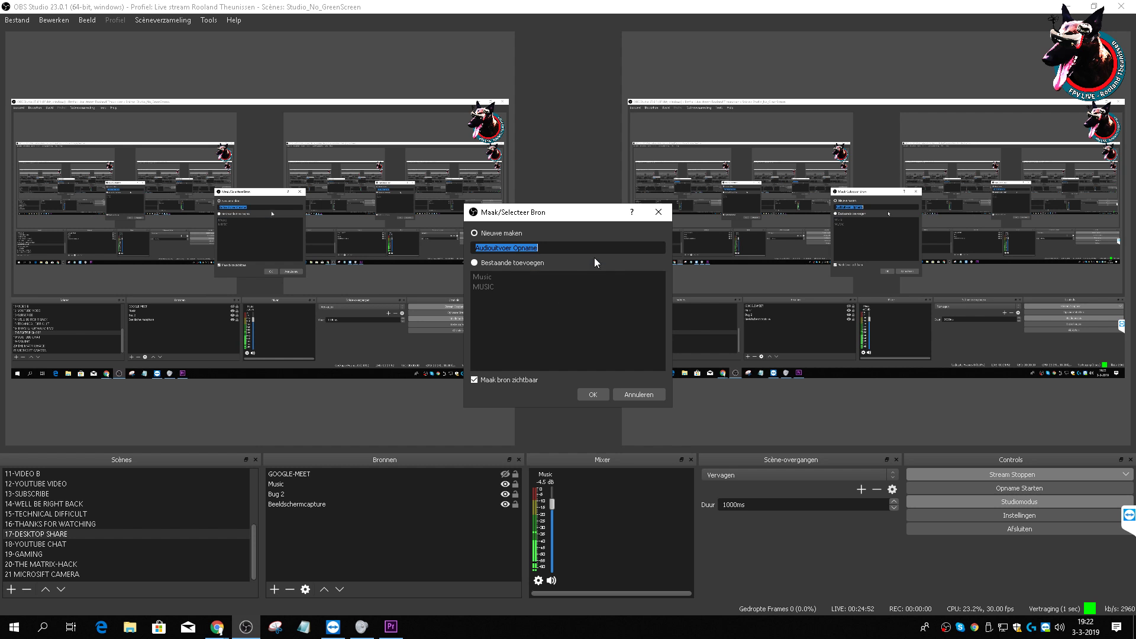
{"action": "type", "text": "ney"}
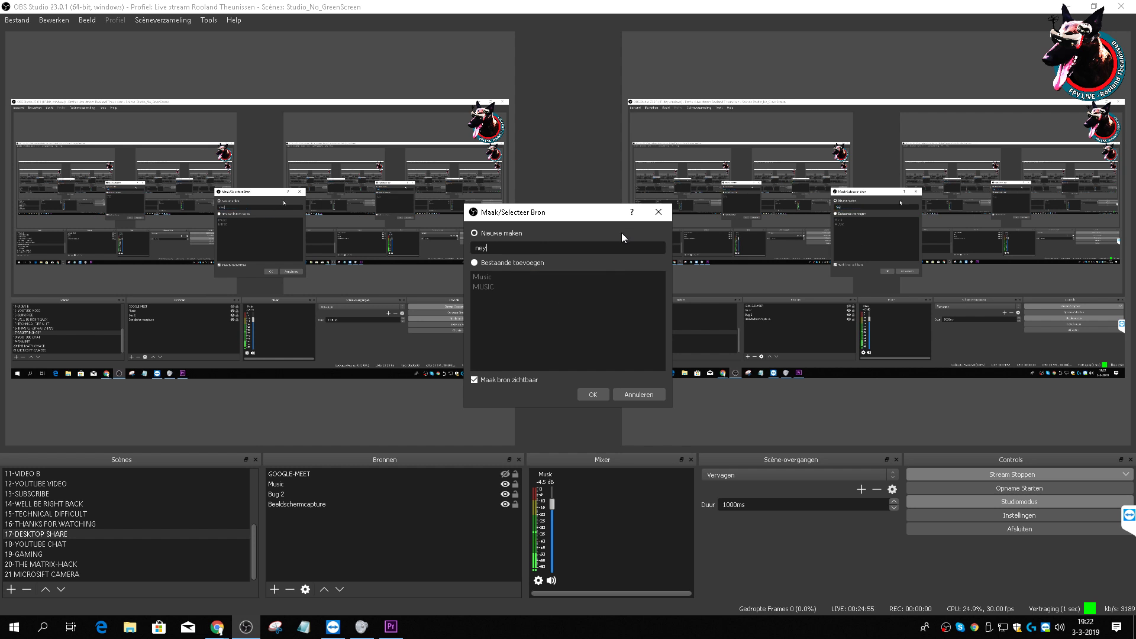
{"action": "left_click", "coordinate": [600, 395]}
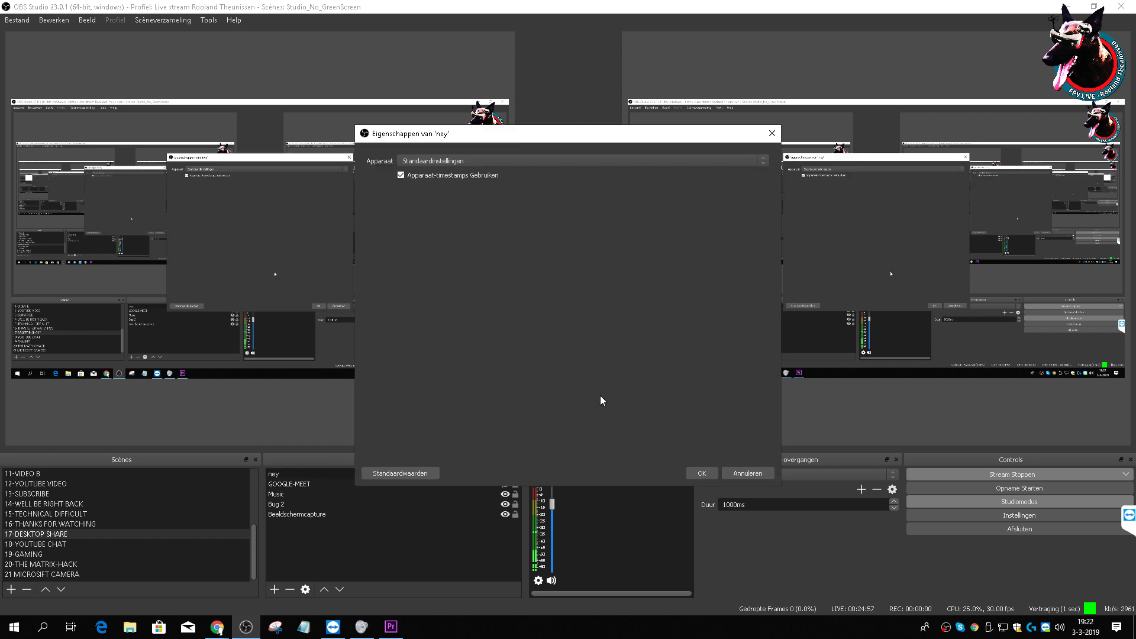
{"action": "left_click", "coordinate": [545, 160]}
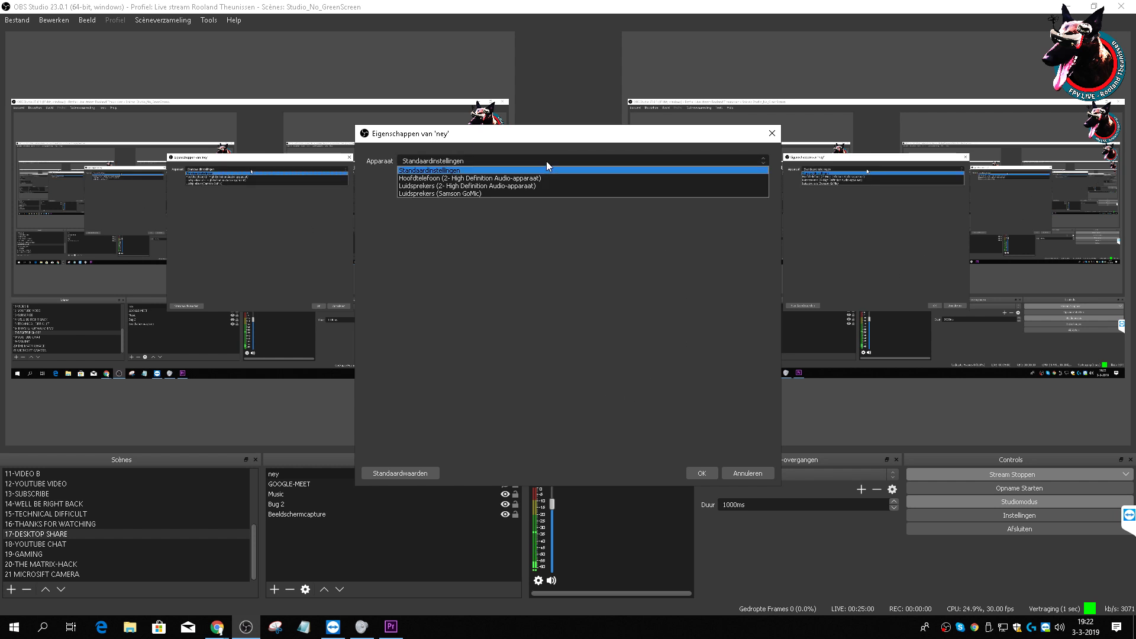
{"action": "left_click", "coordinate": [545, 161]}
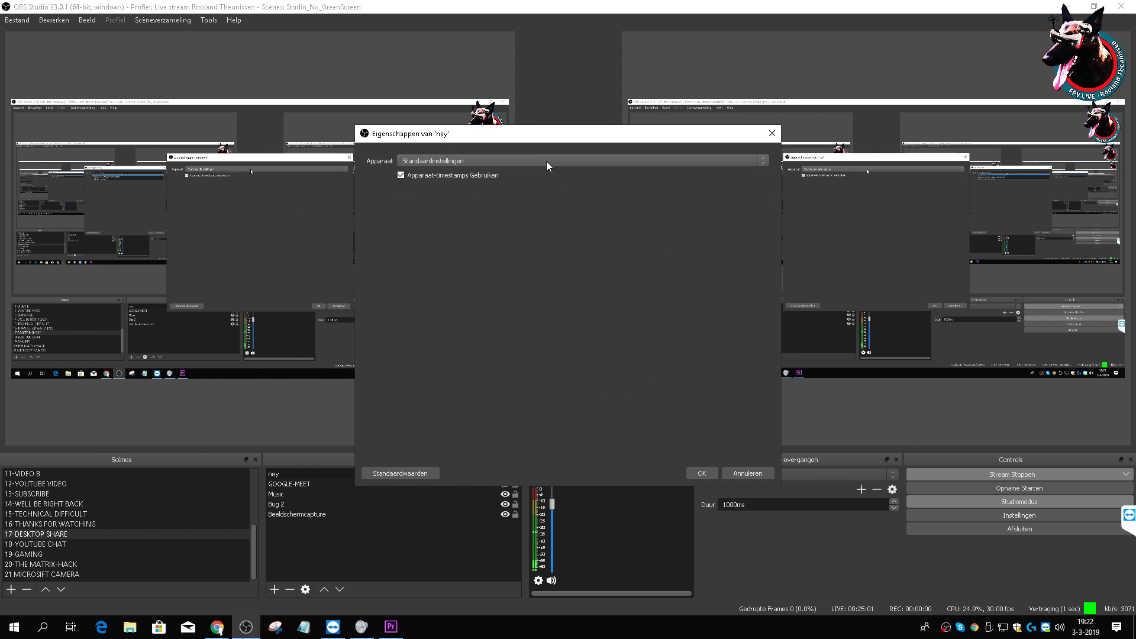
{"action": "left_click", "coordinate": [698, 474]}
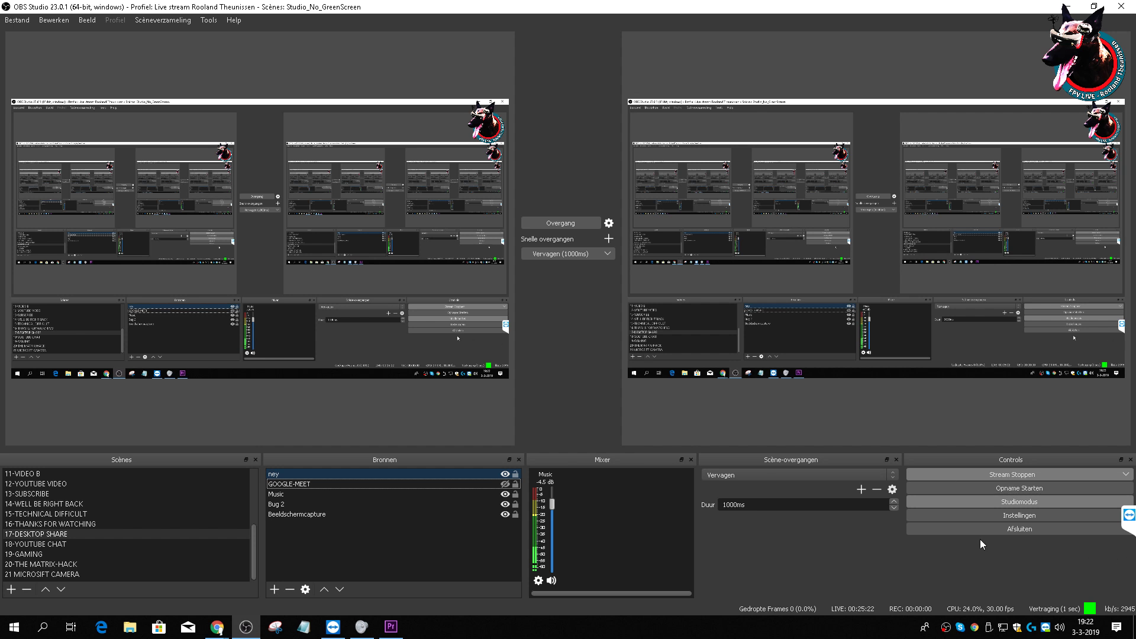
Step: Set the Music source's device to Hoofdtelefoon (2- High Definition Audio-apparaat)
{"action": "left_click", "coordinate": [538, 580]}
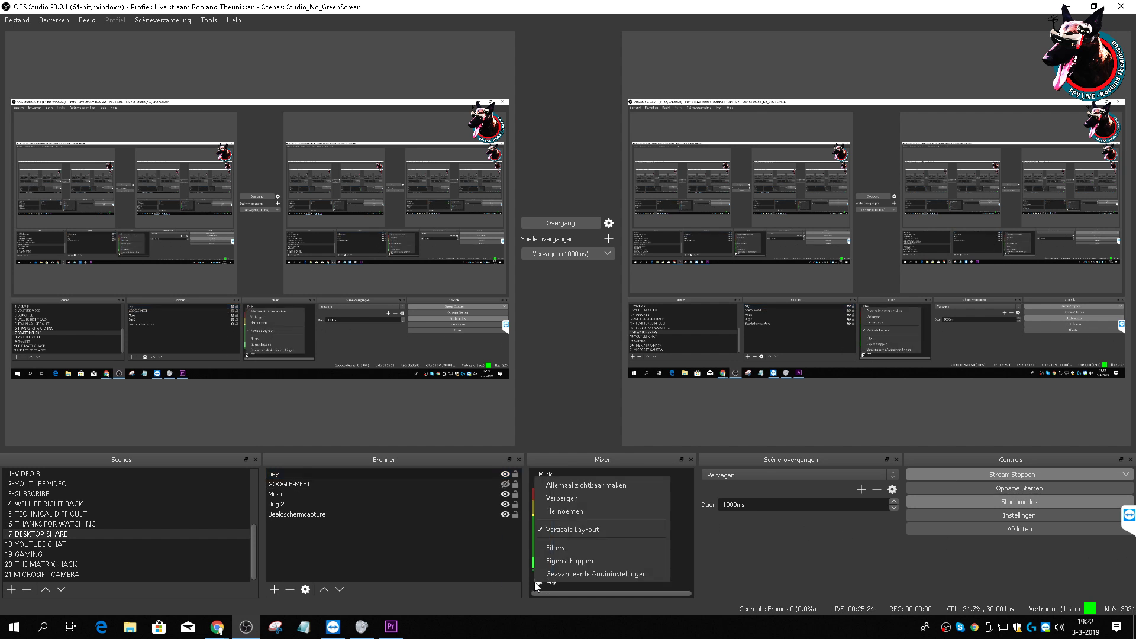
{"action": "left_click", "coordinate": [594, 565]}
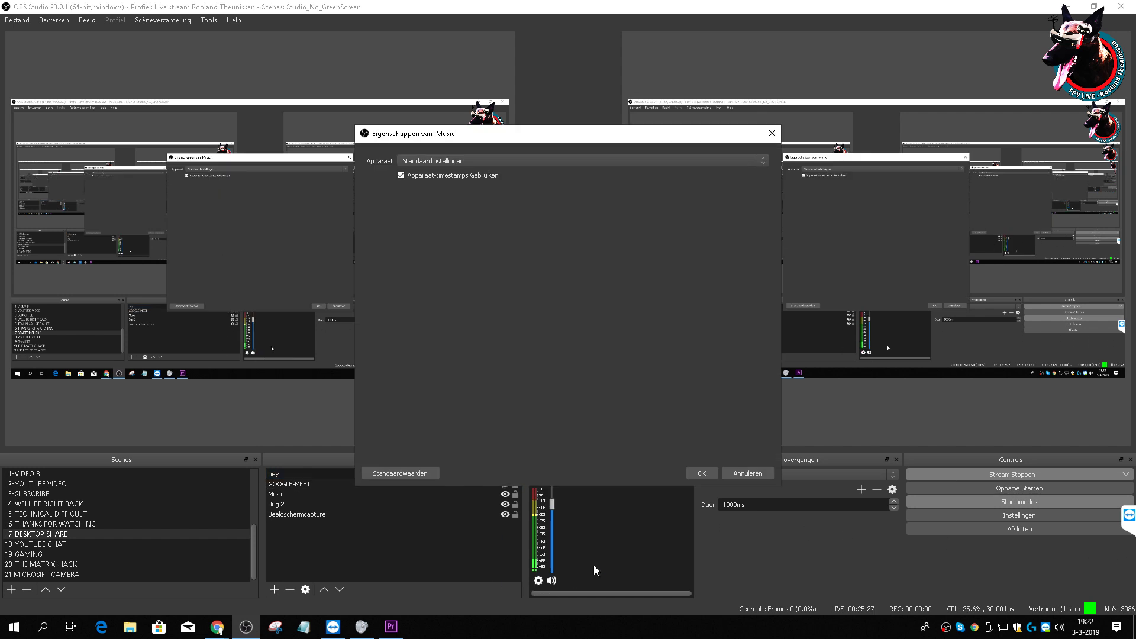
{"action": "left_click", "coordinate": [726, 160]}
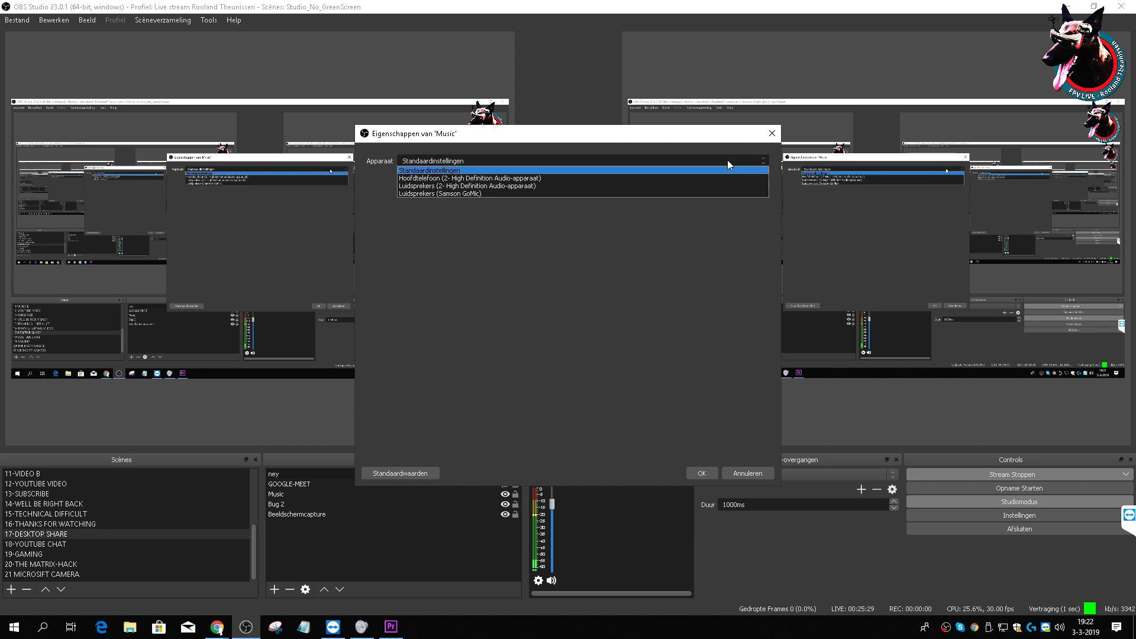
{"action": "left_click", "coordinate": [514, 184]}
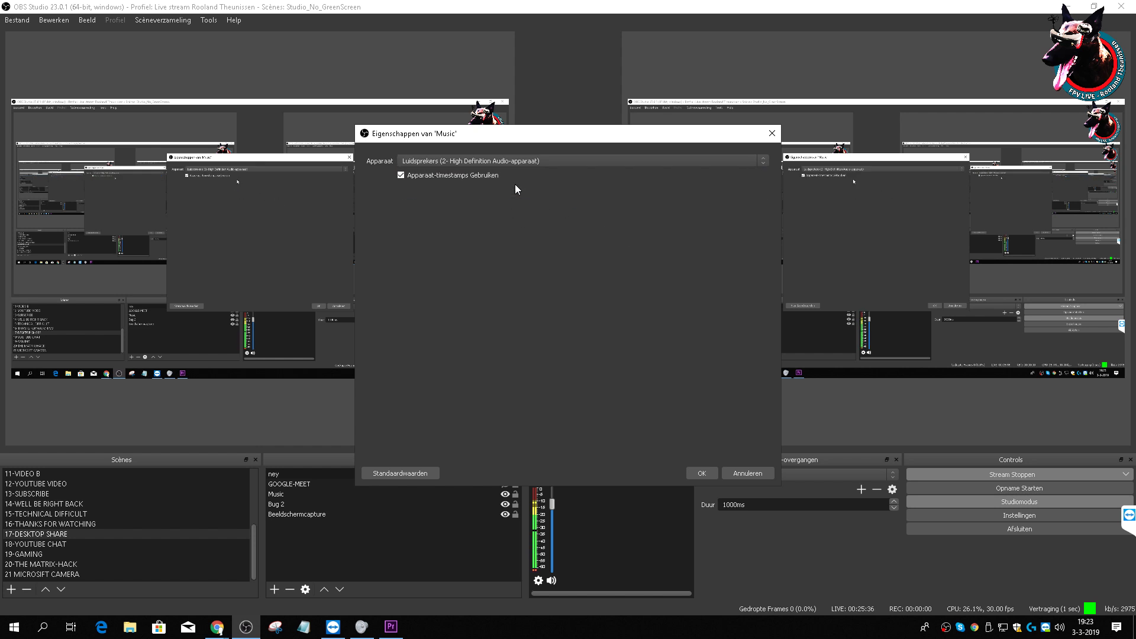
{"action": "left_click", "coordinate": [532, 164]}
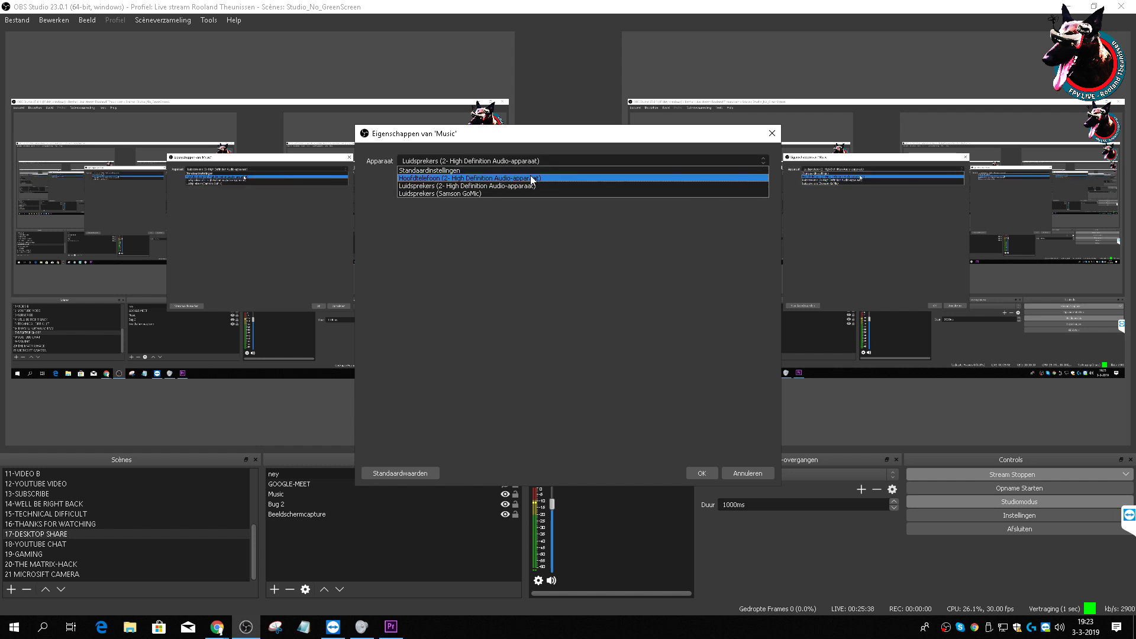
{"action": "left_click", "coordinate": [530, 175]}
{"action": "left_click", "coordinate": [702, 473]}
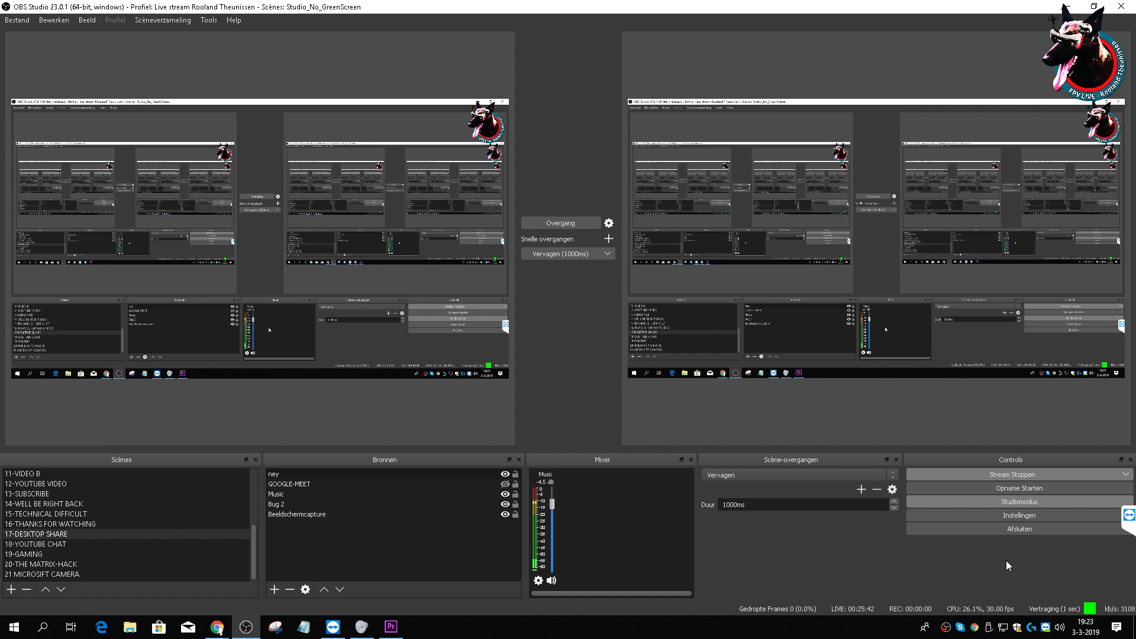
Step: Turn off studio mode and lower the Music volume to -inf dB
{"action": "left_click", "coordinate": [1002, 502]}
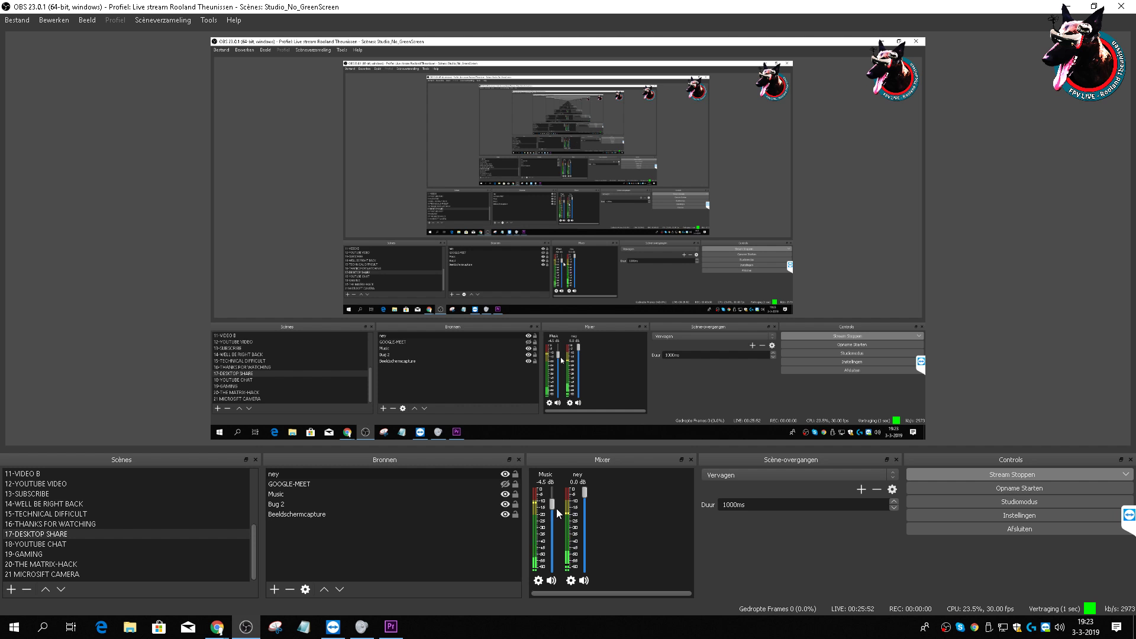
{"action": "left_click_drag", "start_coordinate": [551, 501], "coordinate": [551, 567]}
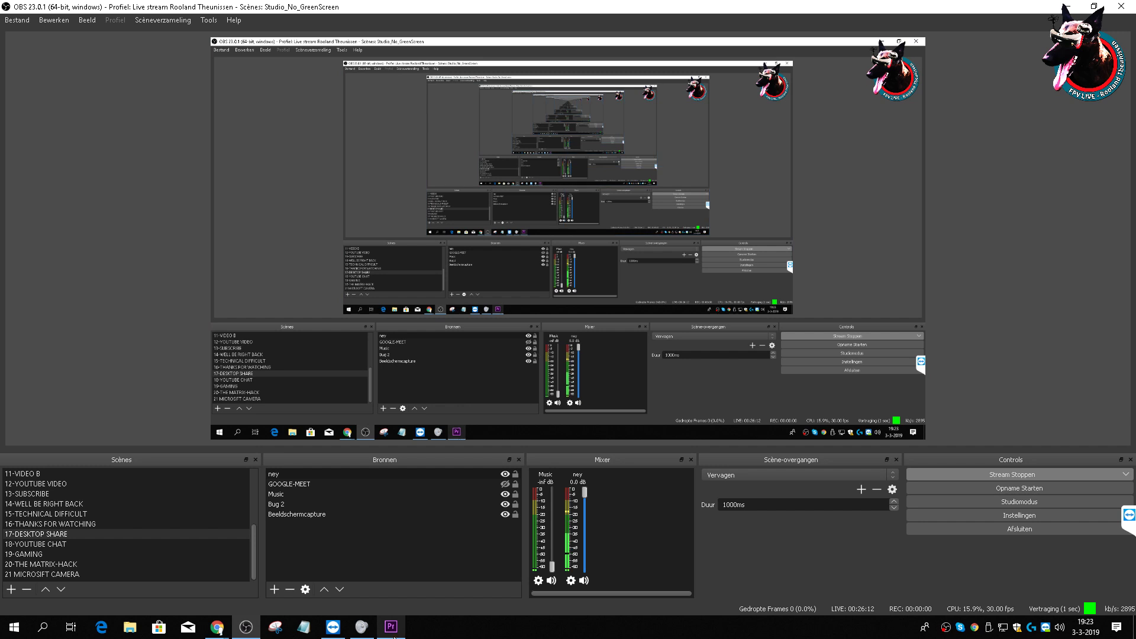
Step: Switch to Premiere Pro to view the dog logo sequence, and return to OBS Studio
{"action": "mouse_move", "coordinate": [387, 634]}
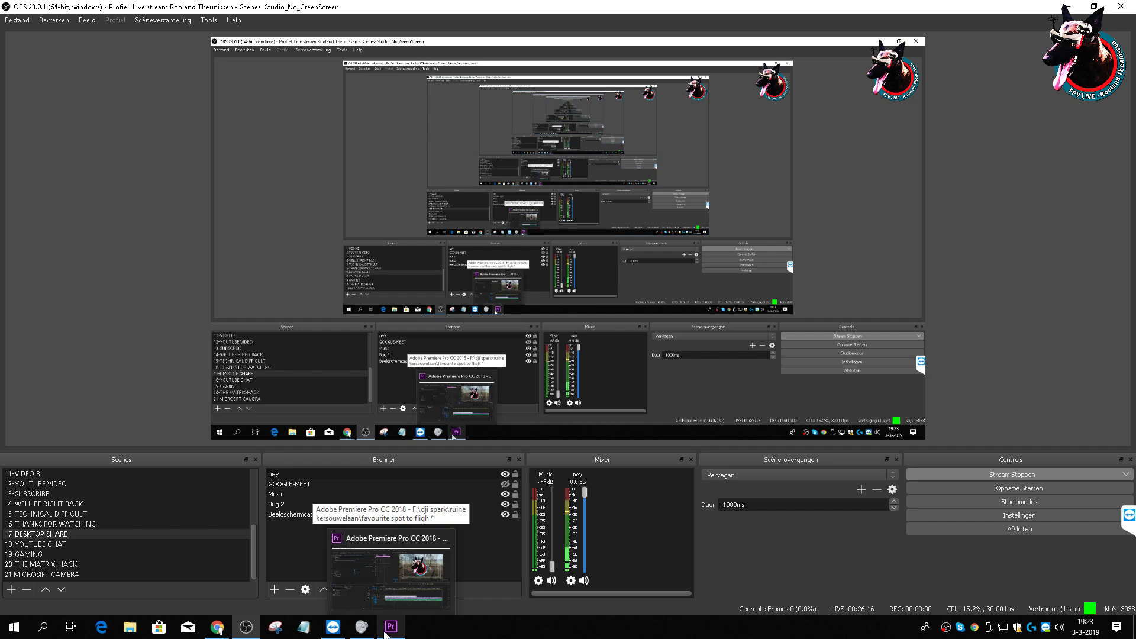
{"action": "left_click", "coordinate": [384, 633]}
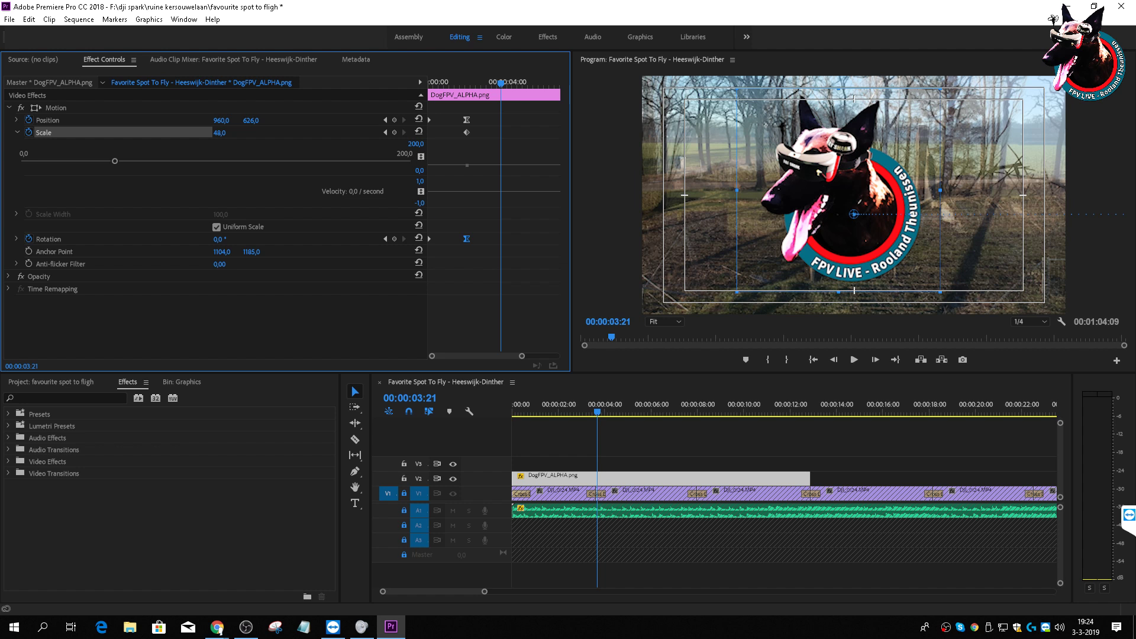
{"action": "left_click", "coordinate": [259, 628]}
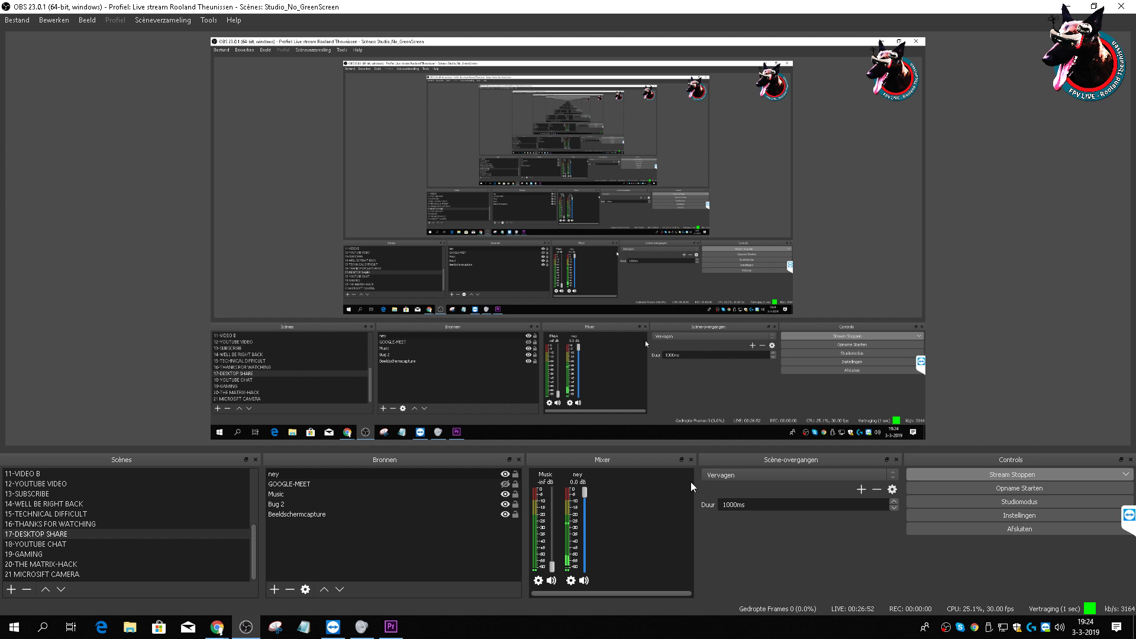
Step: Raise the Music volume to 0.0 dB as a test and bring it back down to -inf dB
{"action": "left_click_drag", "start_coordinate": [551, 567], "coordinate": [553, 478]}
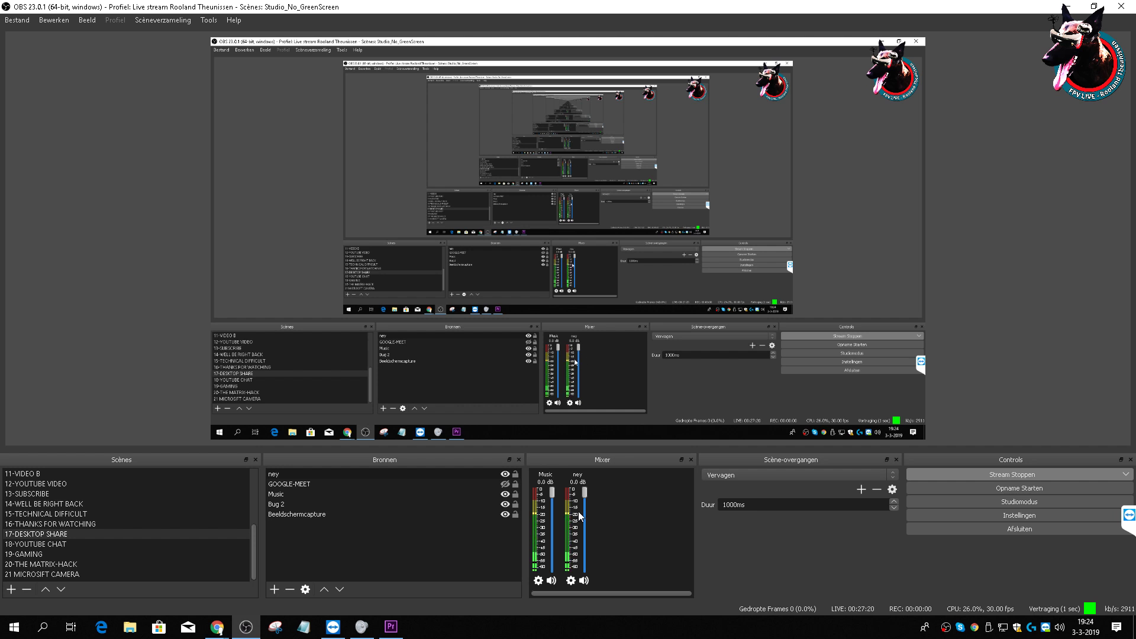
{"action": "left_click_drag", "start_coordinate": [551, 492], "coordinate": [551, 568]}
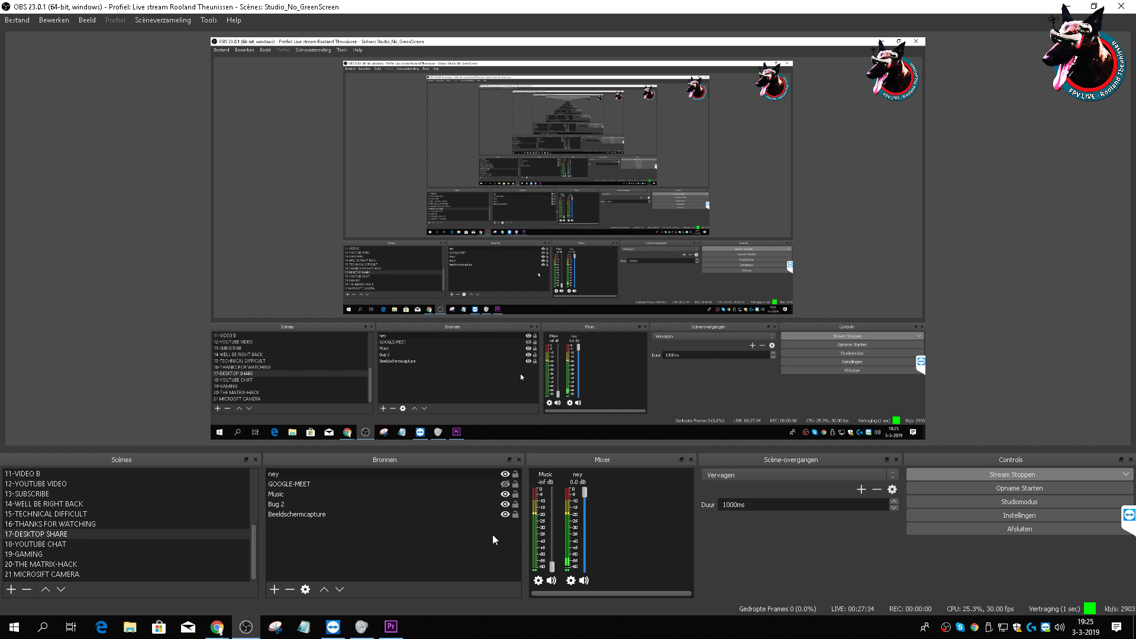
Step: Set the device of the guest's audio output capture source to Hoofdtelefoon (2- High Definition Audio-apparaat)
{"action": "right_click", "coordinate": [322, 470]}
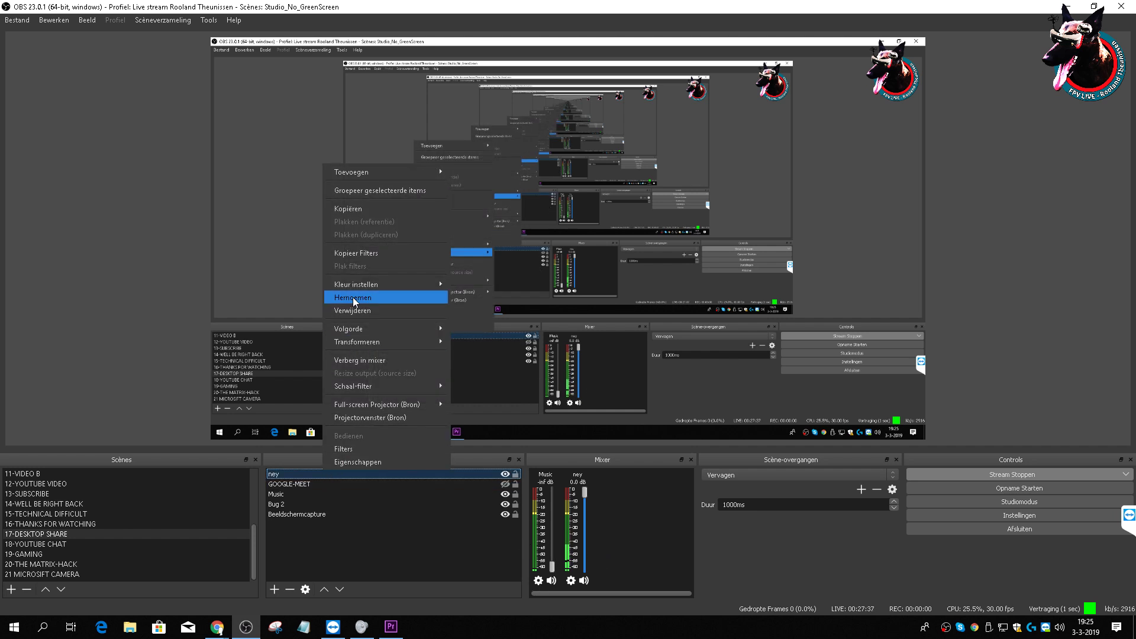
{"action": "left_click", "coordinate": [362, 463]}
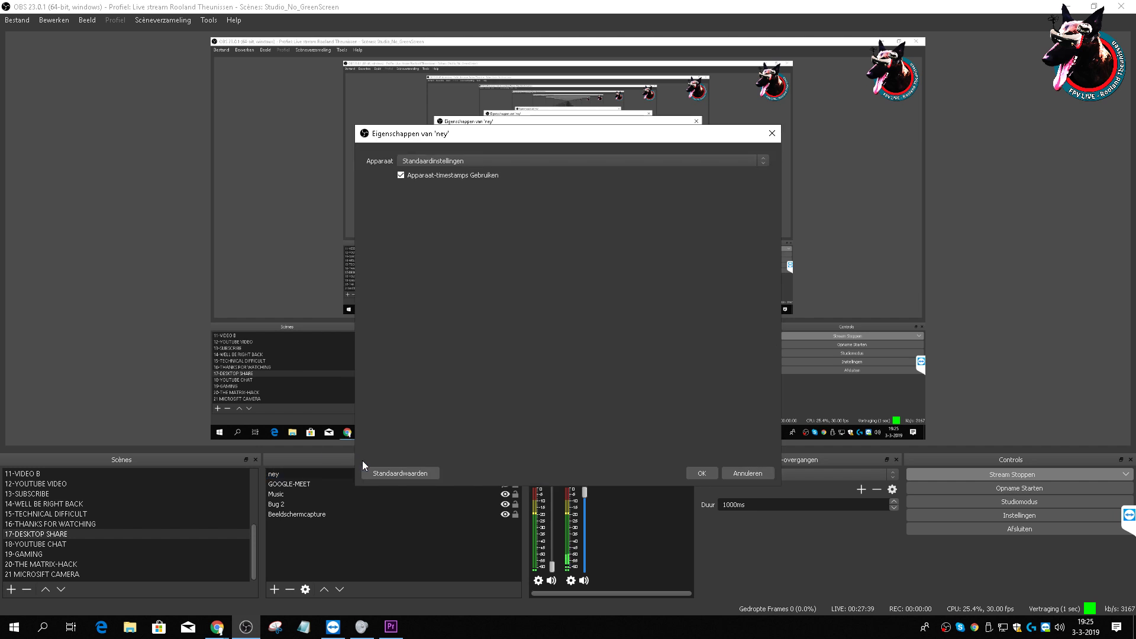
{"action": "left_click", "coordinate": [467, 162]}
{"action": "left_click", "coordinate": [463, 178]}
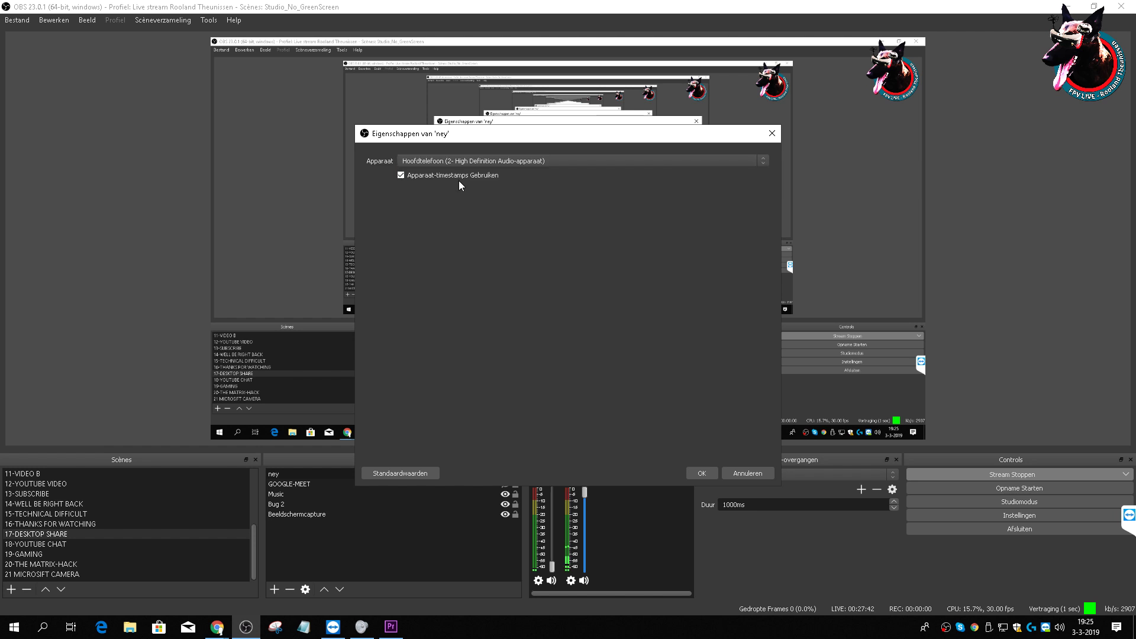
{"action": "left_click", "coordinate": [701, 472]}
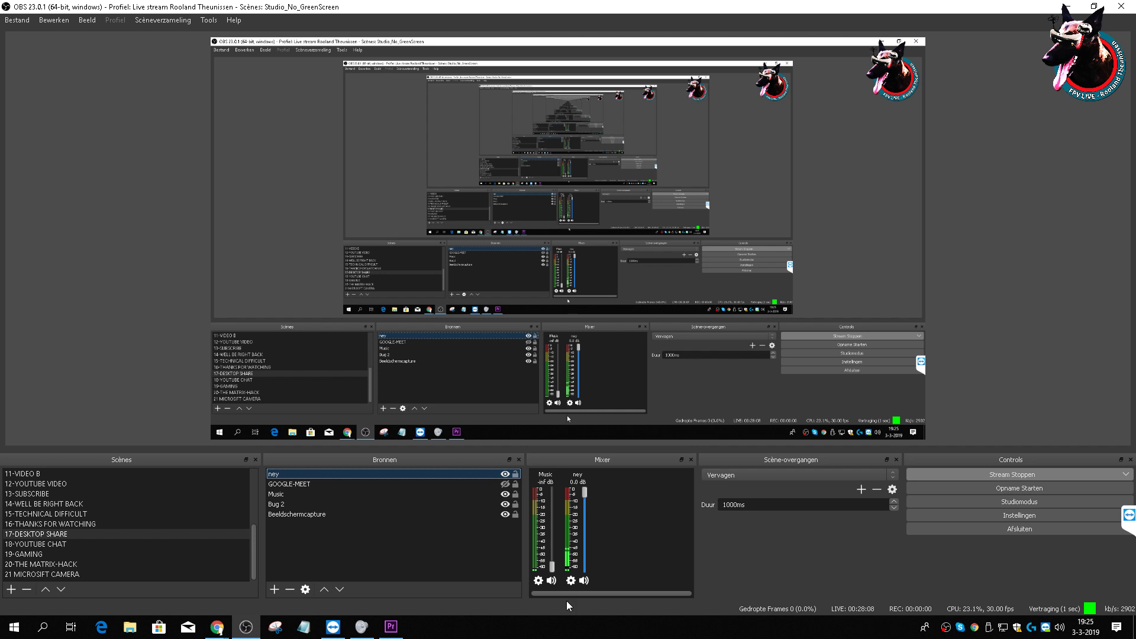
Step: Set the guest's audio output source to Luidsprekers (2- High Definition Audio-apparaat) and lower its volume to -6.1 dB
{"action": "right_click", "coordinate": [315, 470]}
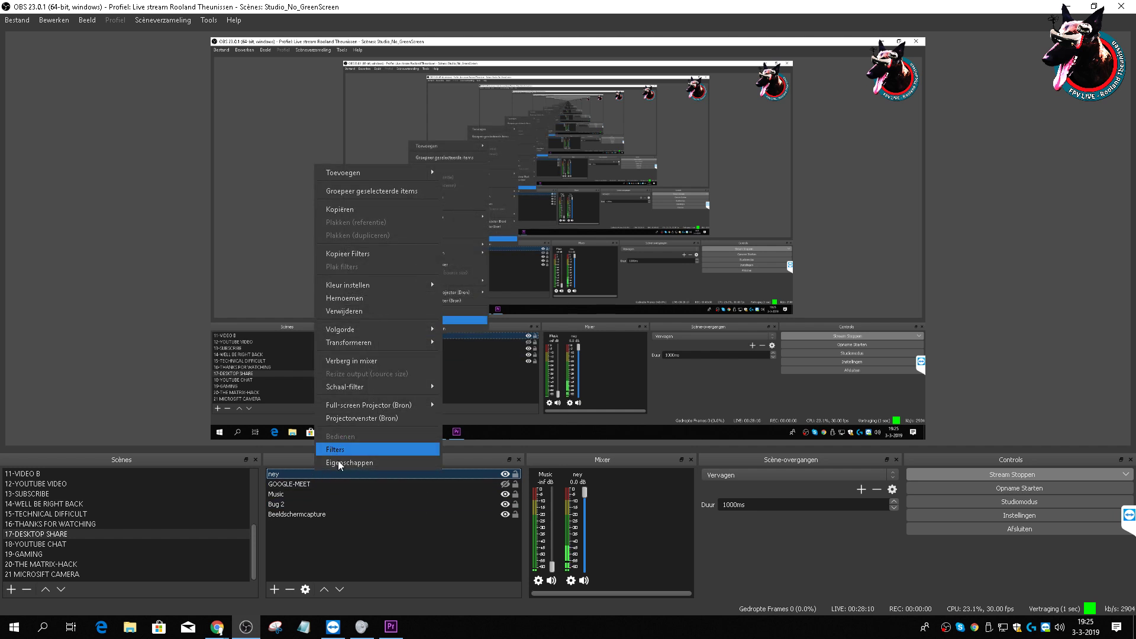
{"action": "left_click", "coordinate": [340, 465]}
{"action": "left_click", "coordinate": [447, 162]}
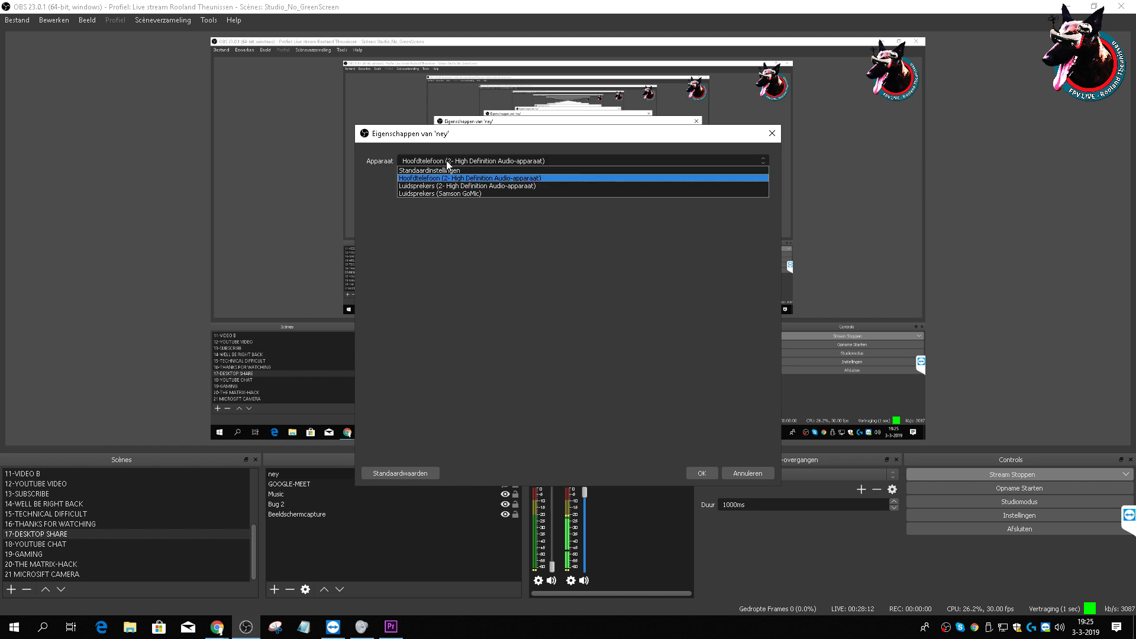
{"action": "left_click", "coordinate": [462, 185]}
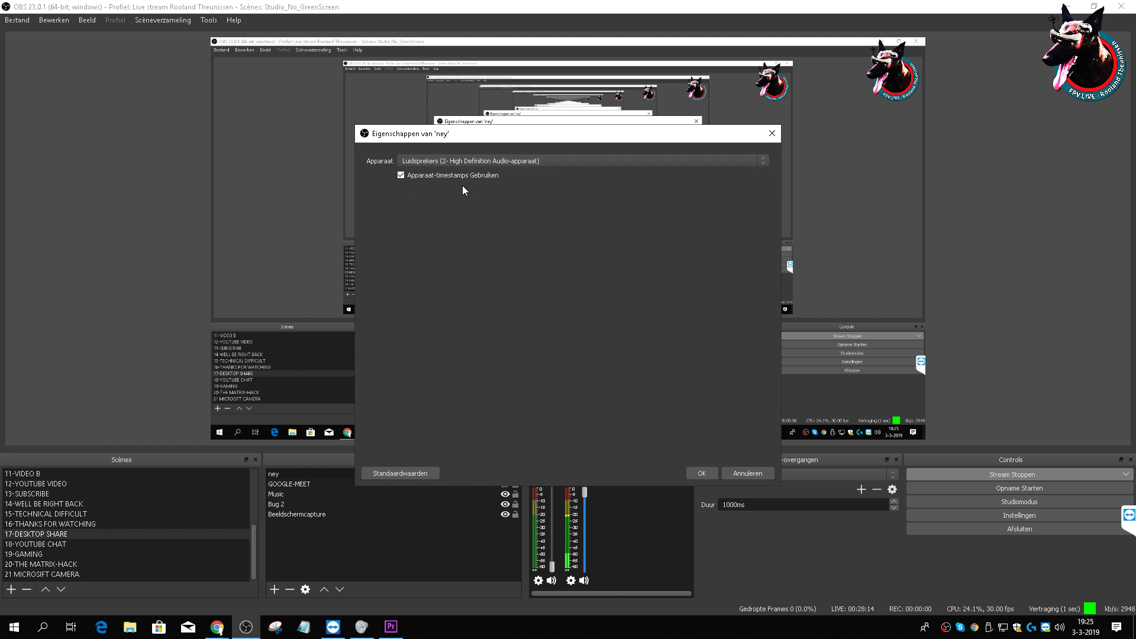
{"action": "left_click", "coordinate": [701, 473]}
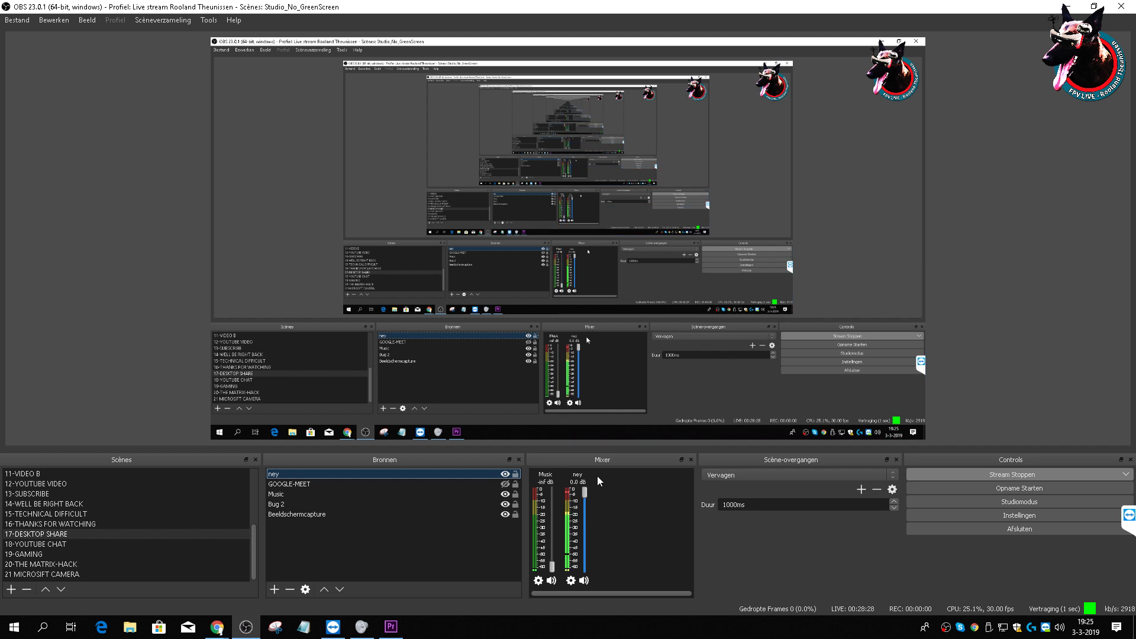
{"action": "left_click_drag", "start_coordinate": [587, 488], "coordinate": [584, 504]}
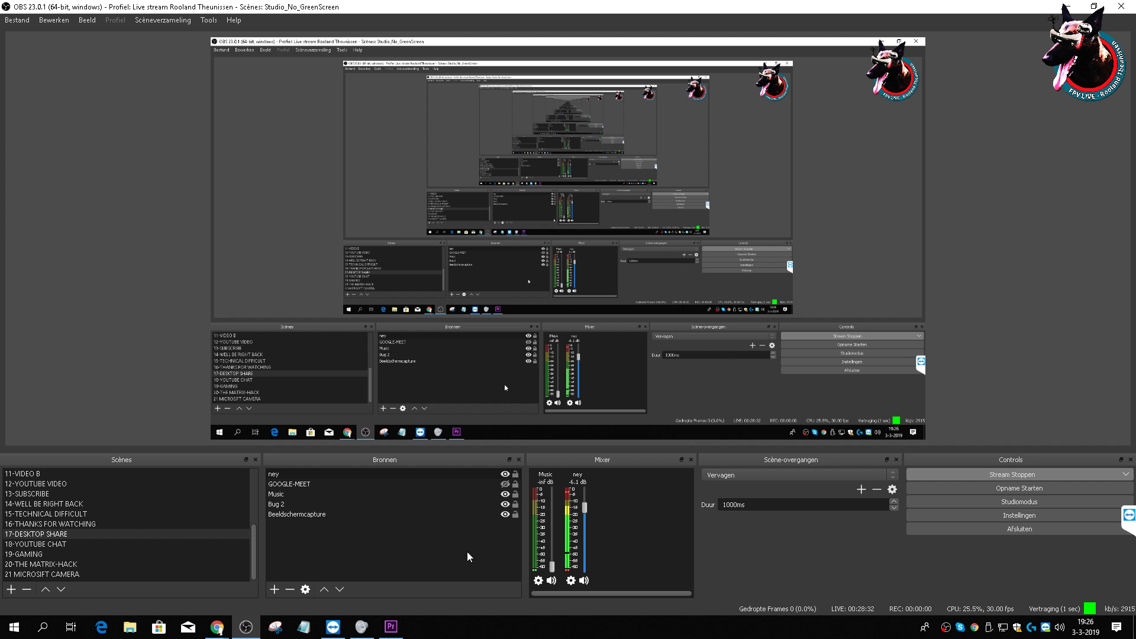
Step: Check the device of the guest's audio output source and lower its volume to -10.0 dB
{"action": "right_click", "coordinate": [342, 474]}
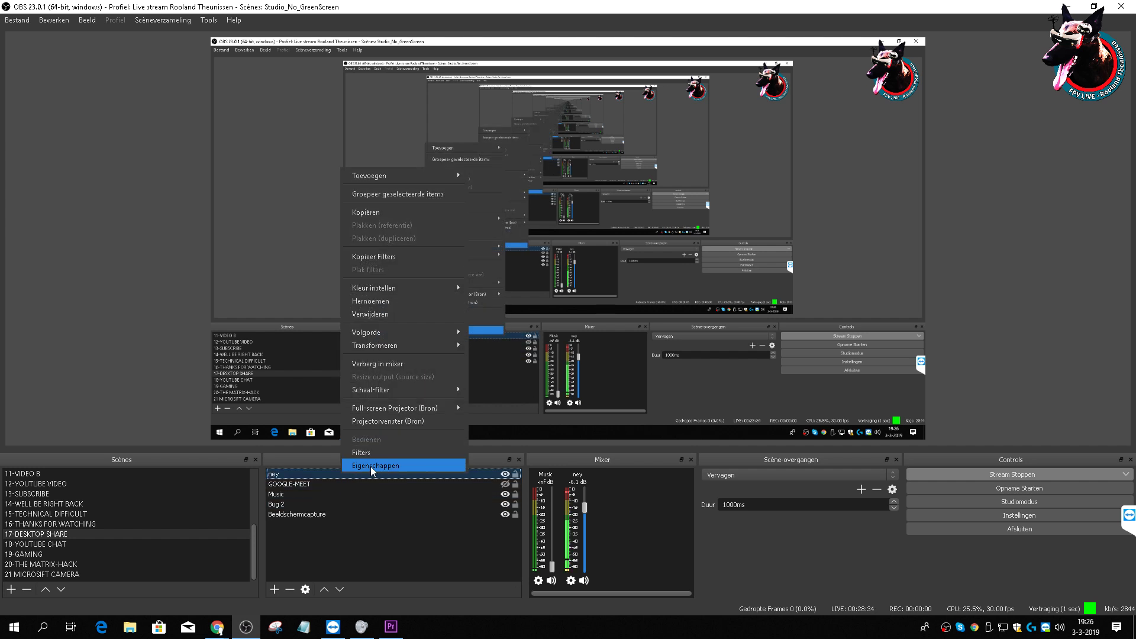
{"action": "left_click", "coordinate": [371, 466]}
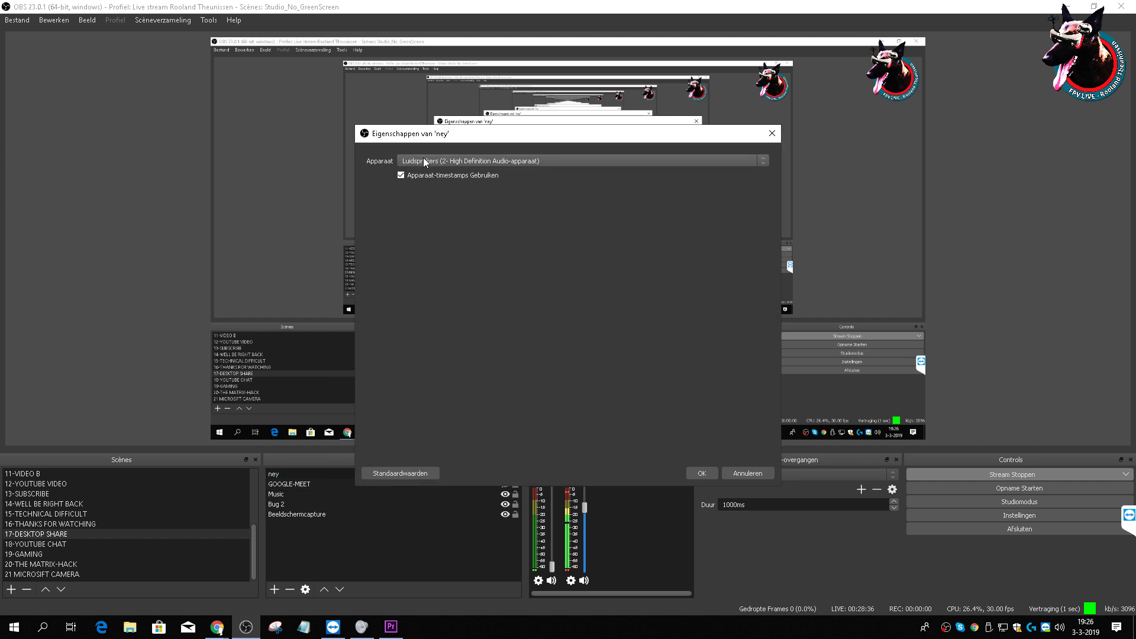
{"action": "left_click", "coordinate": [741, 474]}
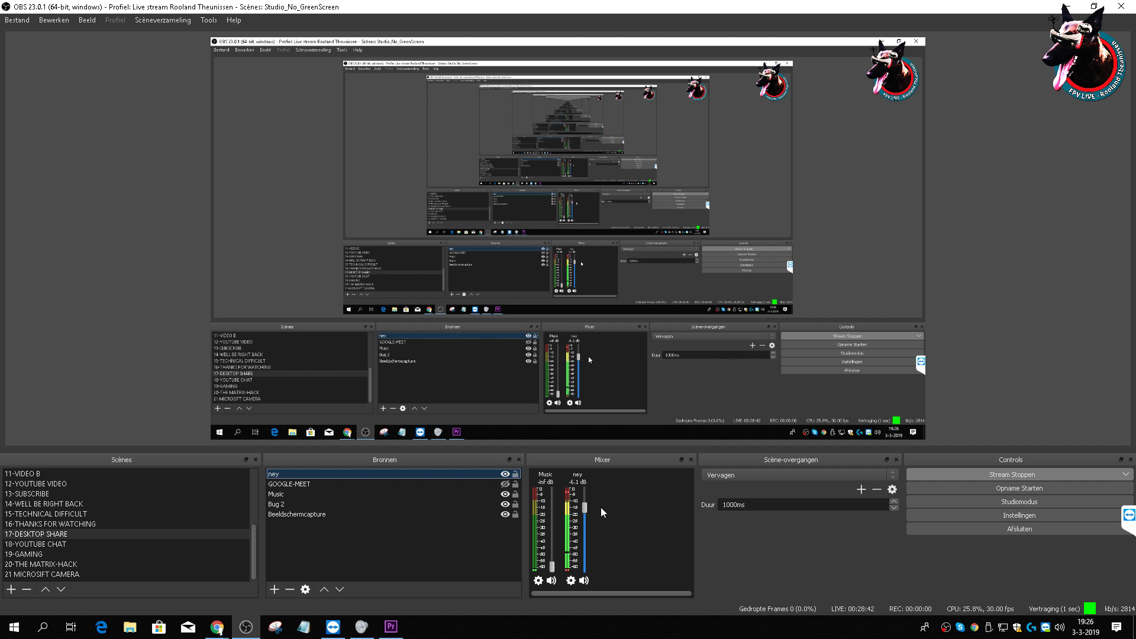
{"action": "left_click_drag", "start_coordinate": [585, 507], "coordinate": [586, 523]}
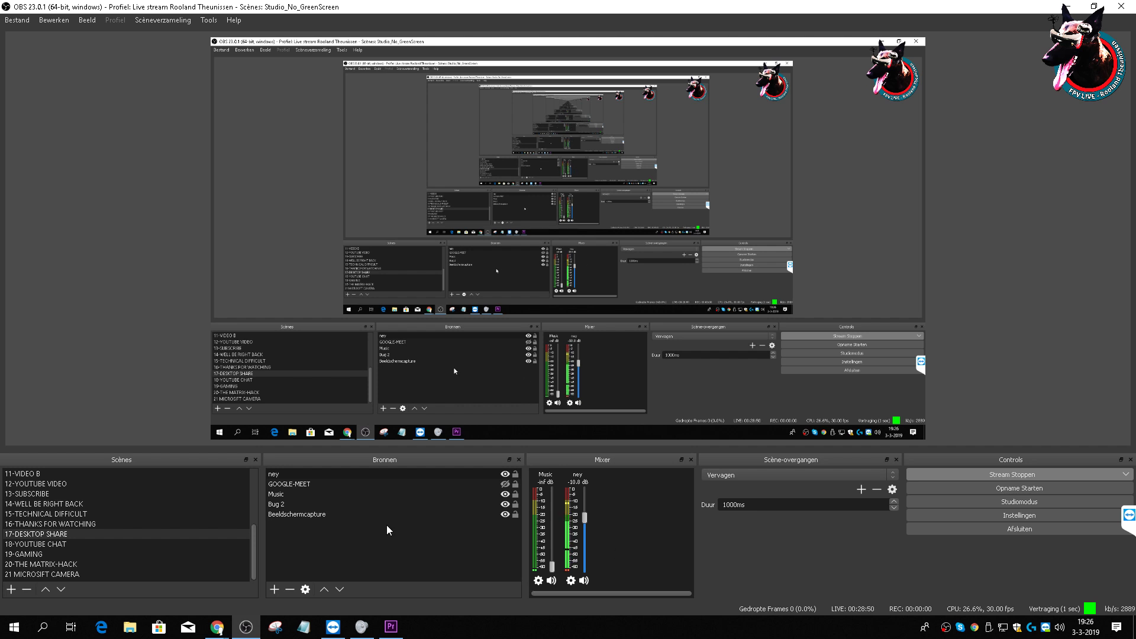
Step: Add a Limiter filter with its default name to the guest's audio output source
{"action": "left_click", "coordinate": [324, 475]}
{"action": "right_click", "coordinate": [323, 474]}
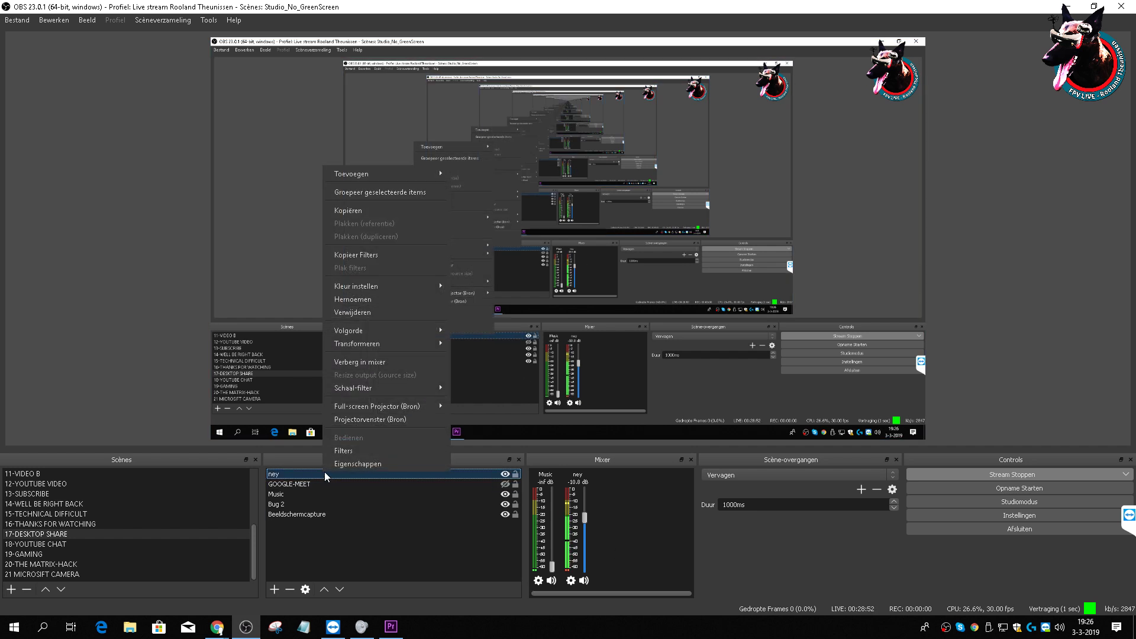
{"action": "left_click", "coordinate": [378, 451]}
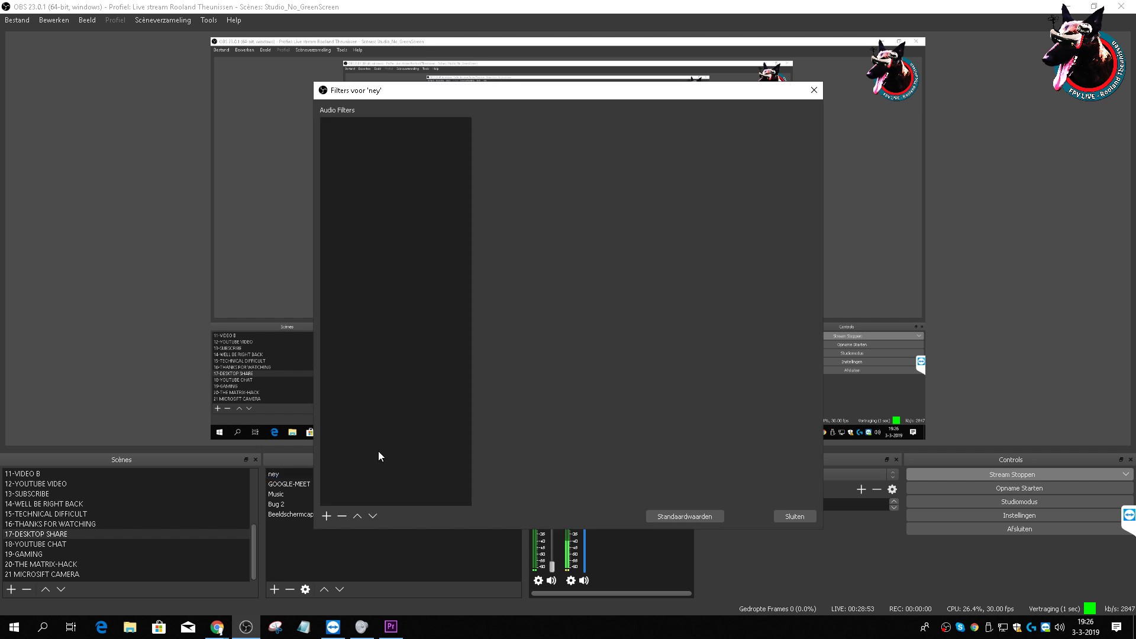
{"action": "left_click", "coordinate": [326, 515]}
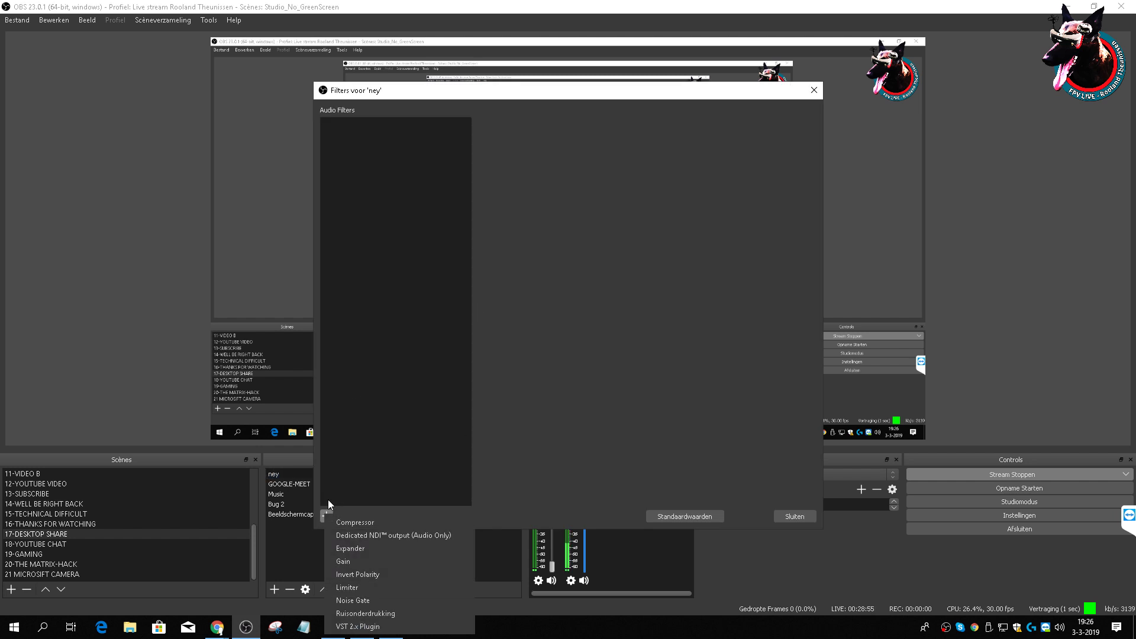
{"action": "left_click", "coordinate": [367, 587]}
{"action": "left_click", "coordinate": [538, 332]}
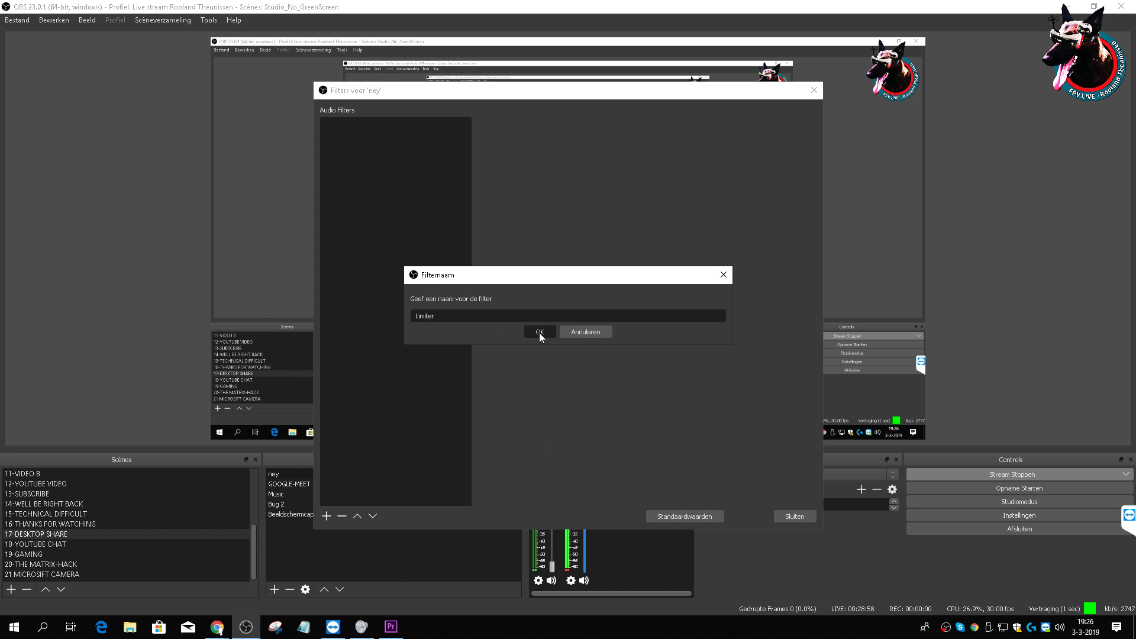
{"action": "left_click", "coordinate": [791, 518]}
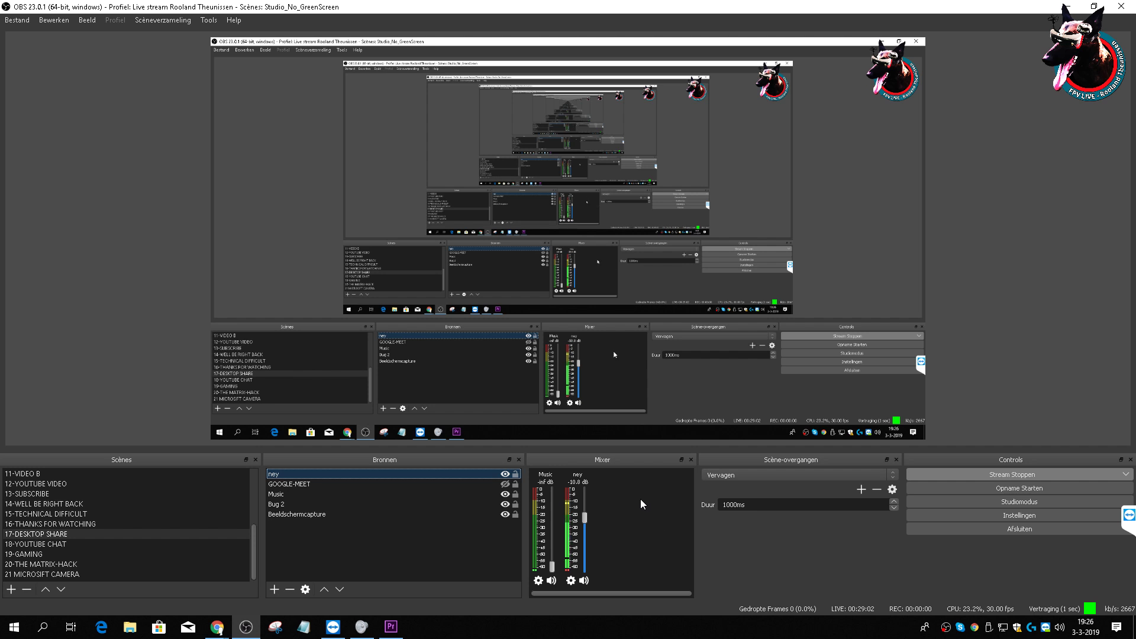
Step: Review the Limiter's threshold and release settings on the guest's audio output source
{"action": "right_click", "coordinate": [325, 474]}
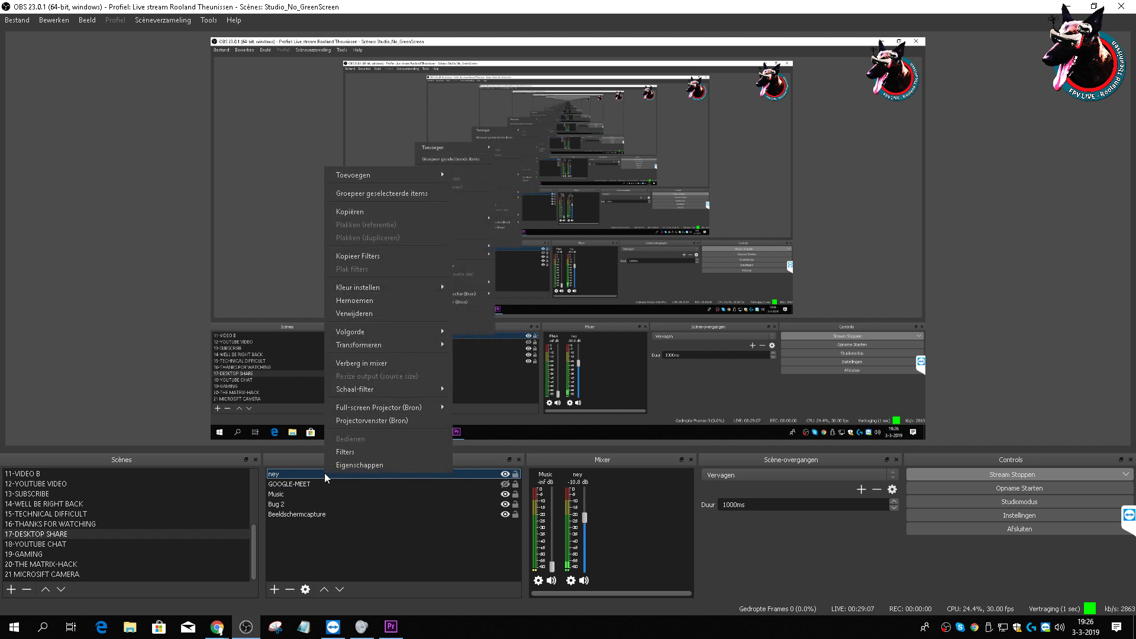
{"action": "left_click", "coordinate": [357, 457]}
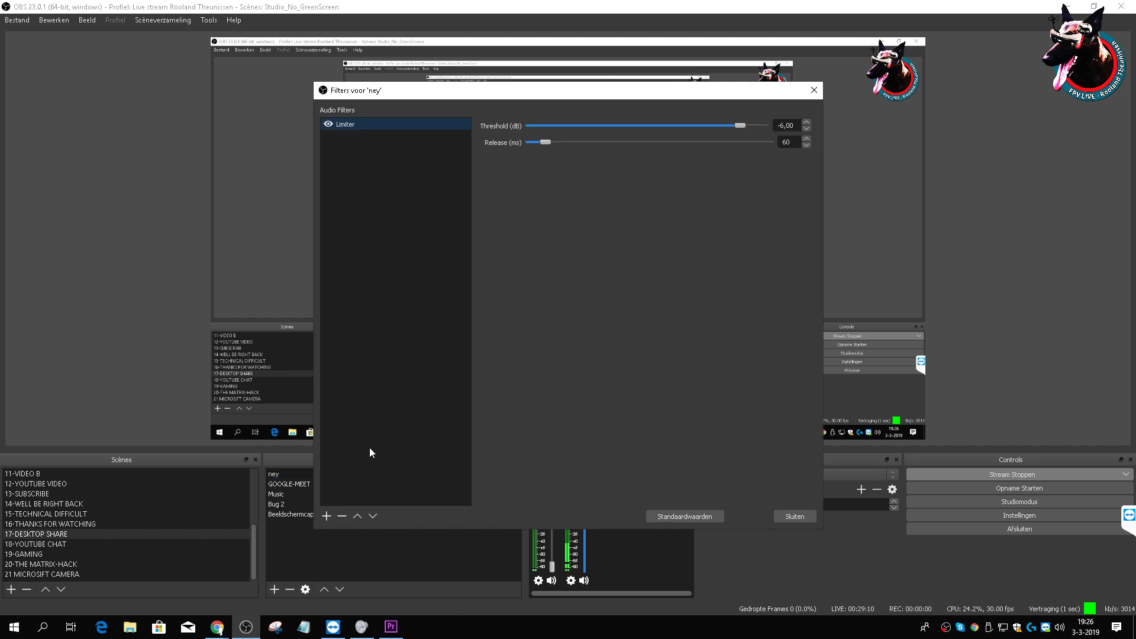
{"action": "left_click", "coordinate": [814, 90]}
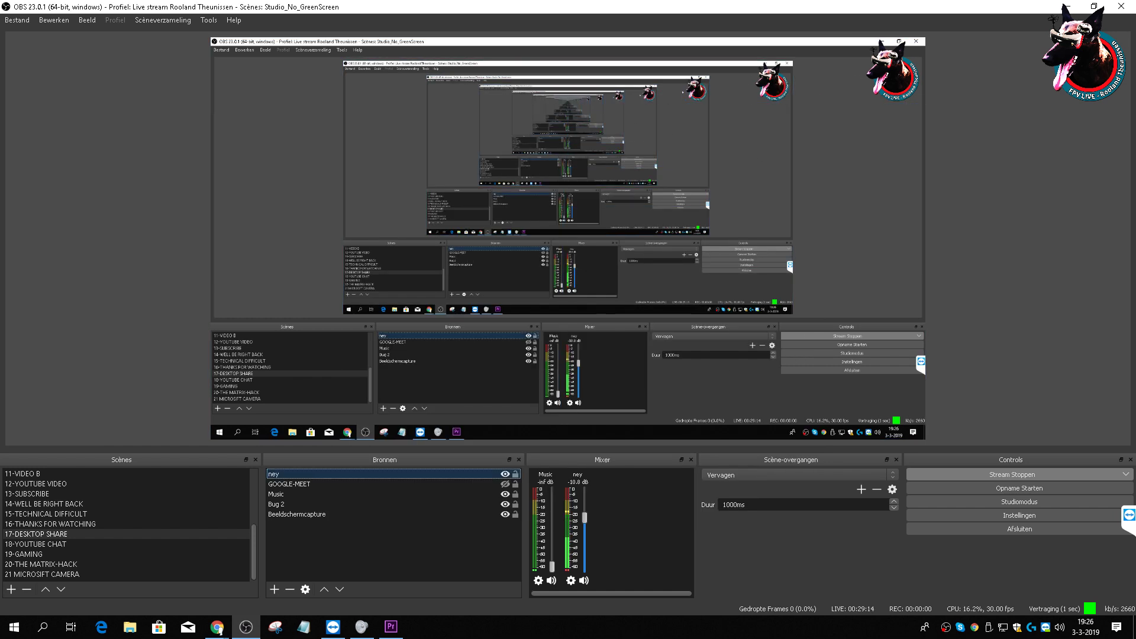
Step: Check the speaker and microphone choices in TeamViewer's audio conference options without changing them, and return to Premiere Pro
{"action": "left_click", "coordinate": [1066, 6]}
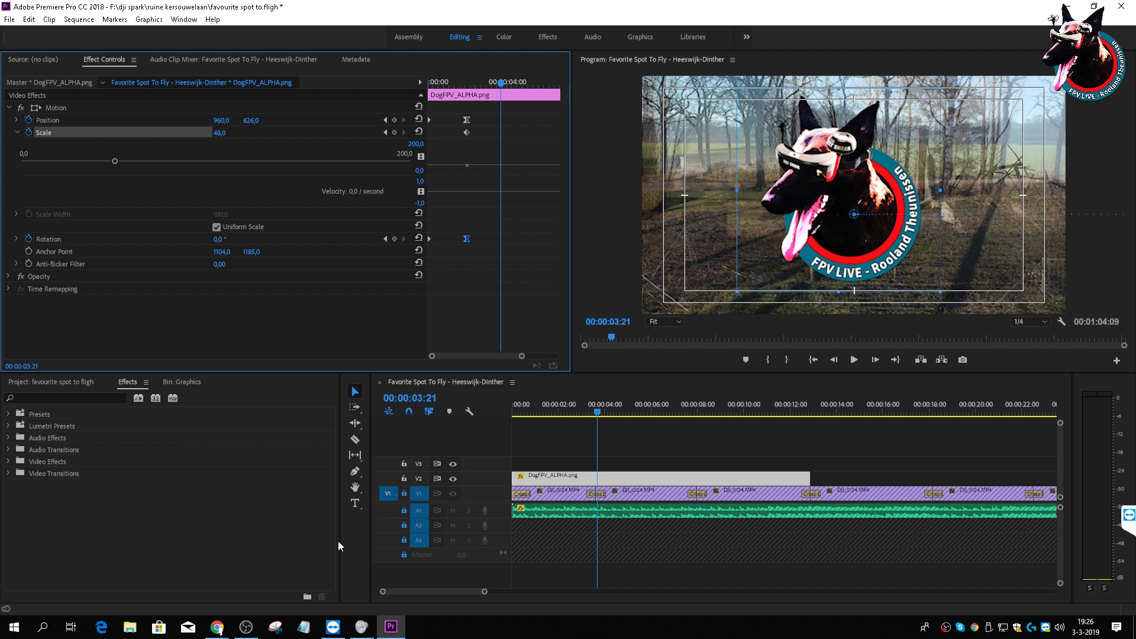
{"action": "right_click", "coordinate": [1044, 629]}
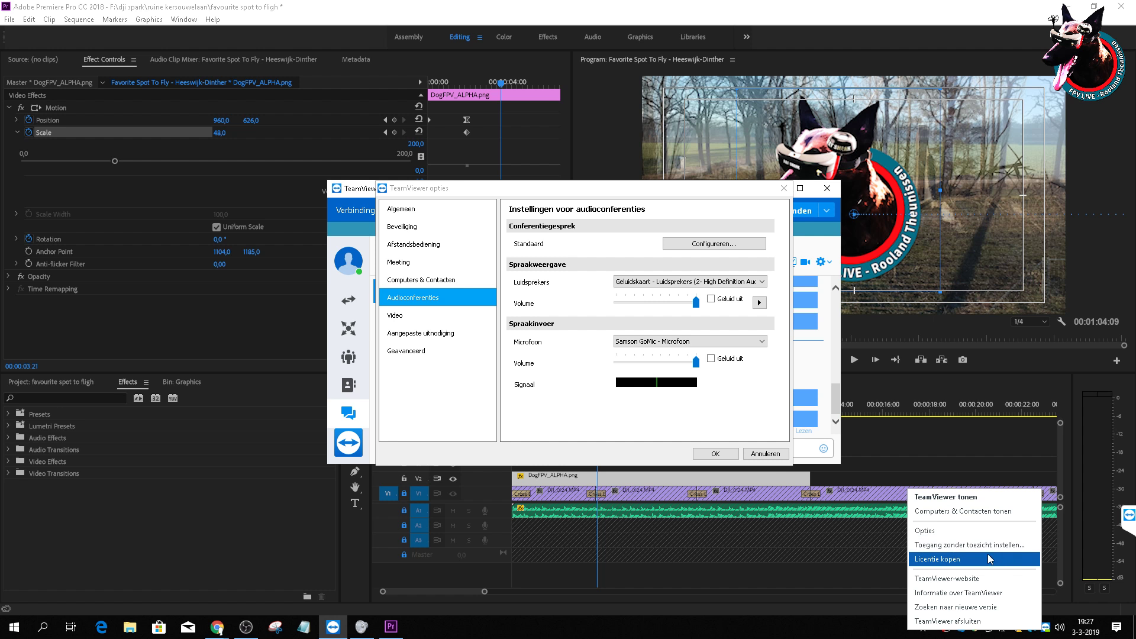
{"action": "left_click", "coordinate": [727, 343]}
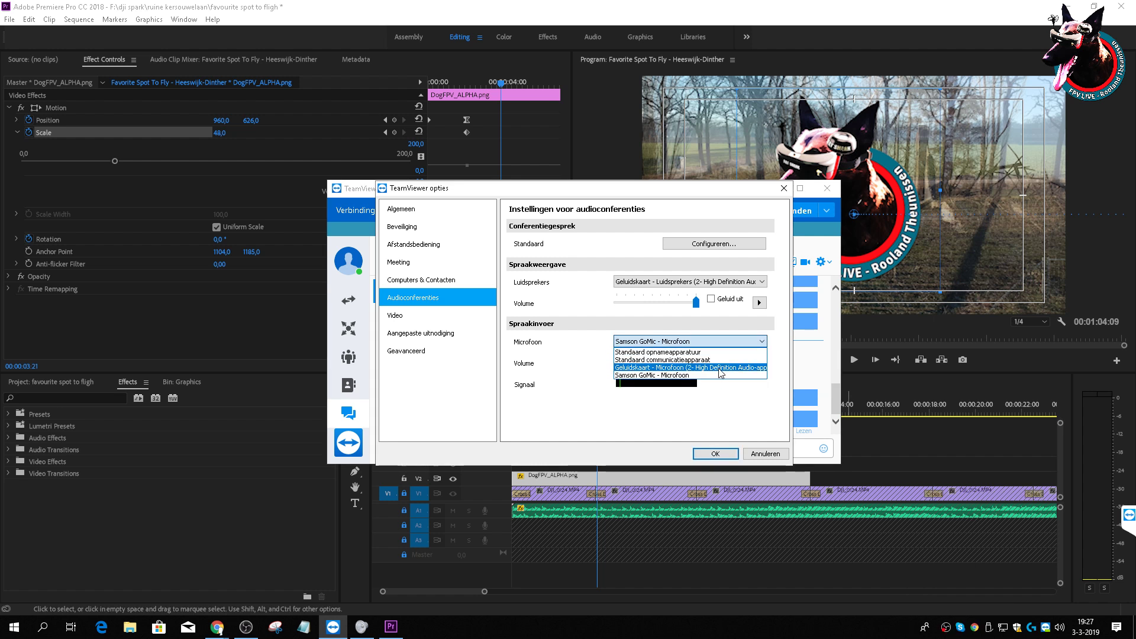
{"action": "left_click", "coordinate": [766, 456]}
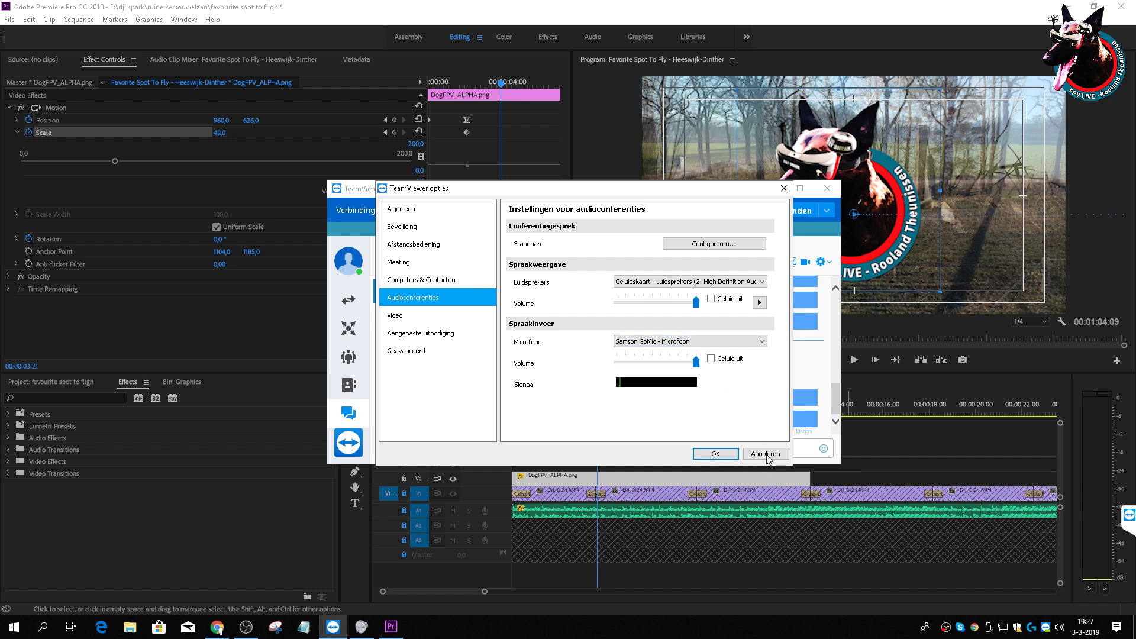
{"action": "left_click", "coordinate": [767, 456]}
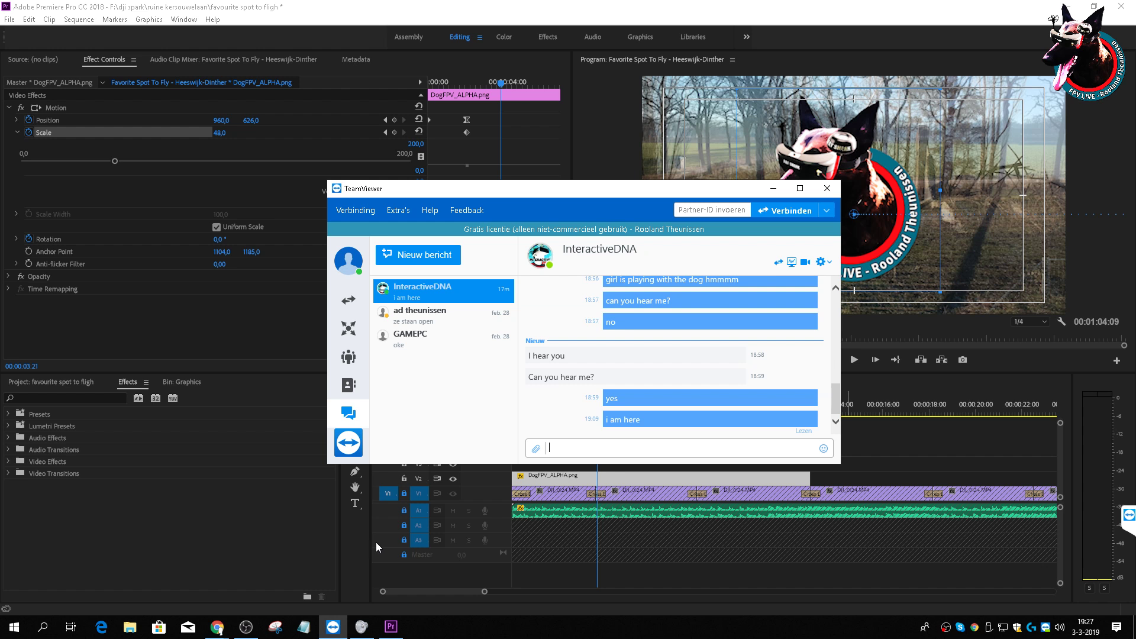
{"action": "left_click", "coordinate": [772, 189]}
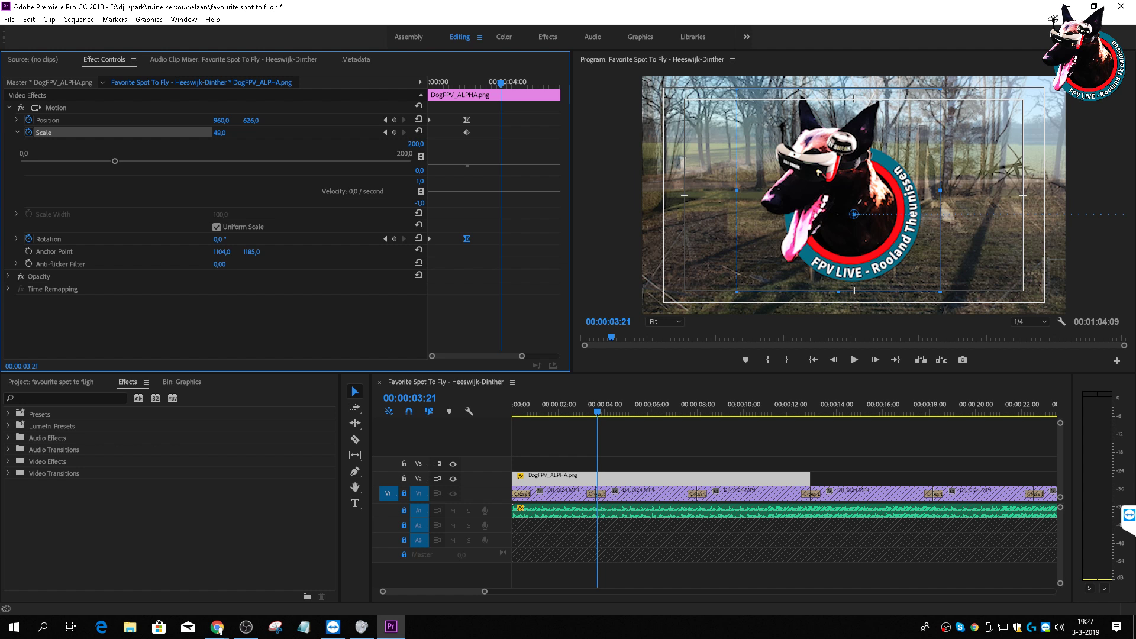
Step: Switch to OBS Studio, raise the Music volume to -2.2 dB, and return to Premiere Pro
{"action": "left_click", "coordinate": [245, 626]}
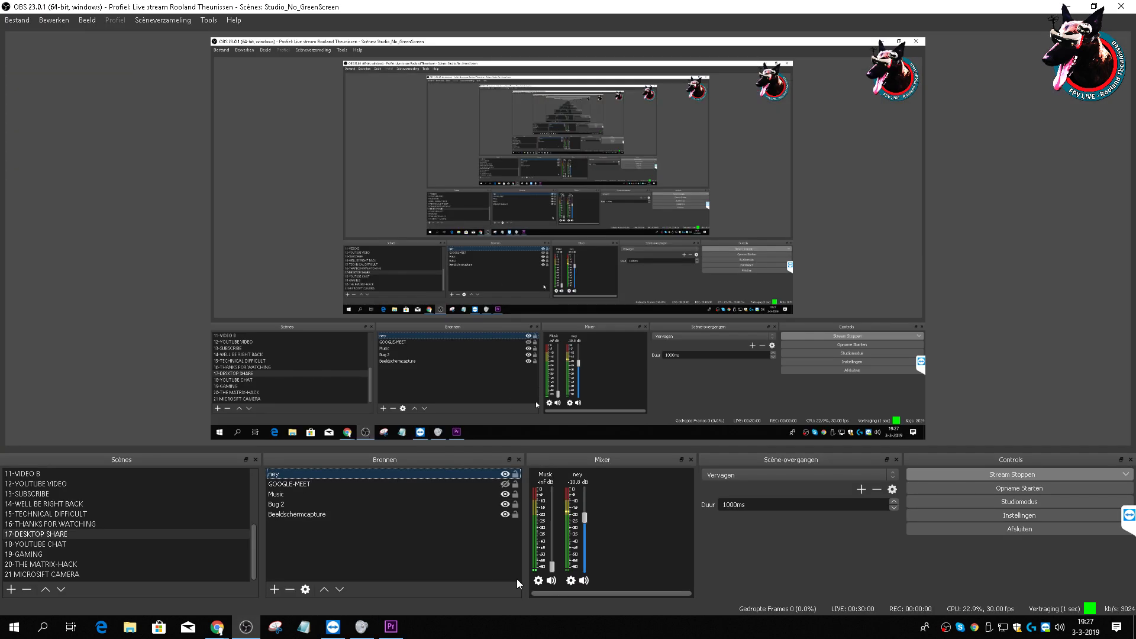
{"action": "left_click_drag", "start_coordinate": [552, 567], "coordinate": [553, 500]}
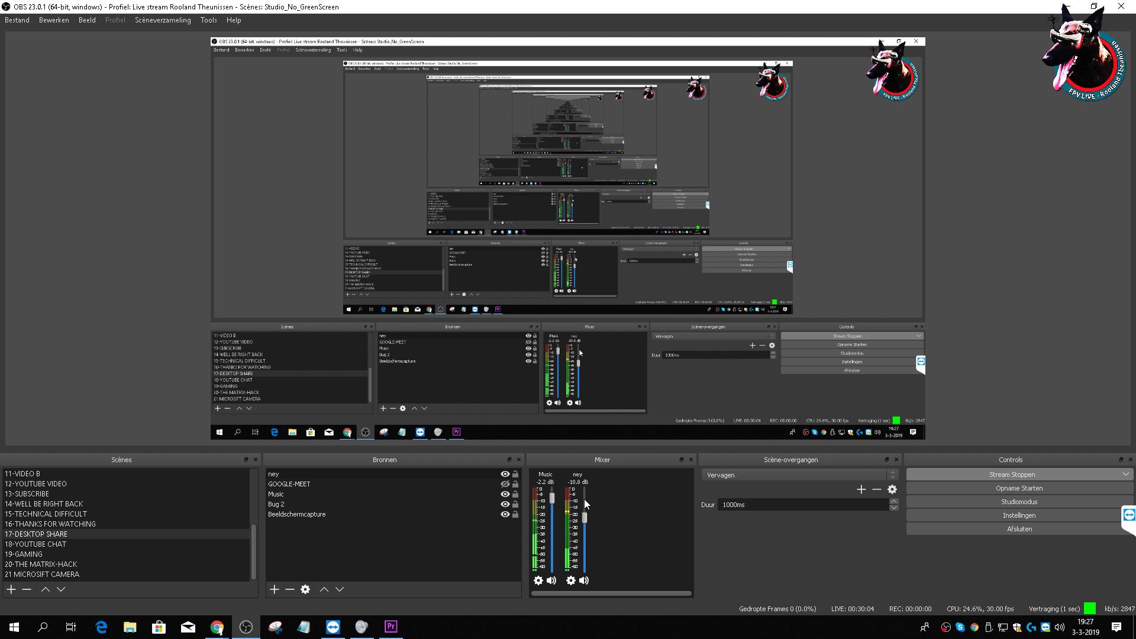
{"action": "left_click", "coordinate": [1070, 7]}
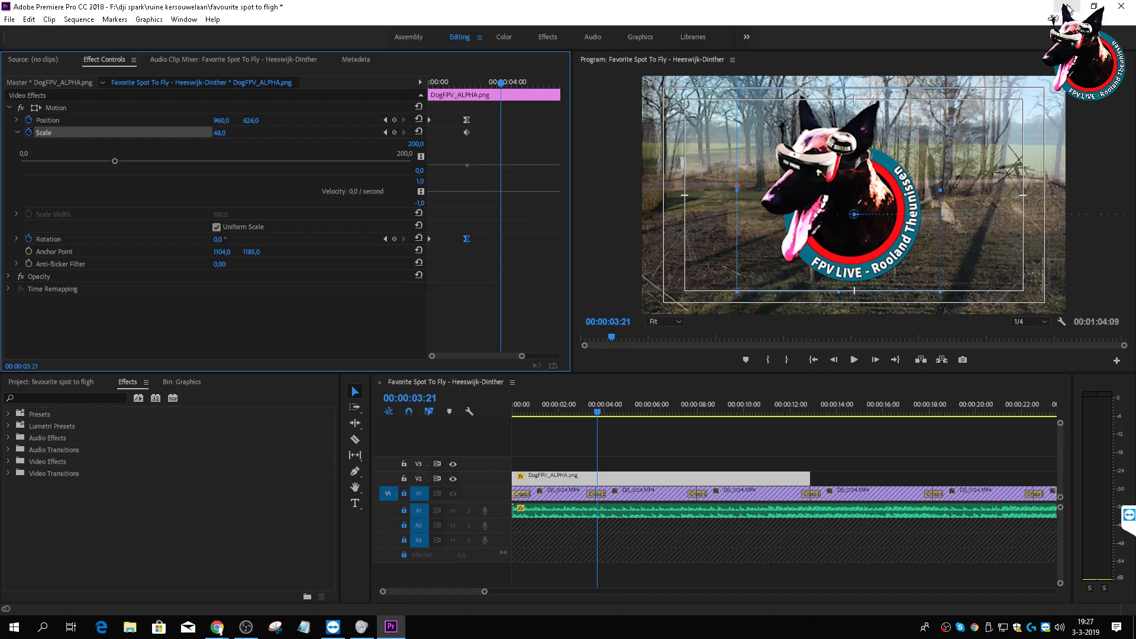
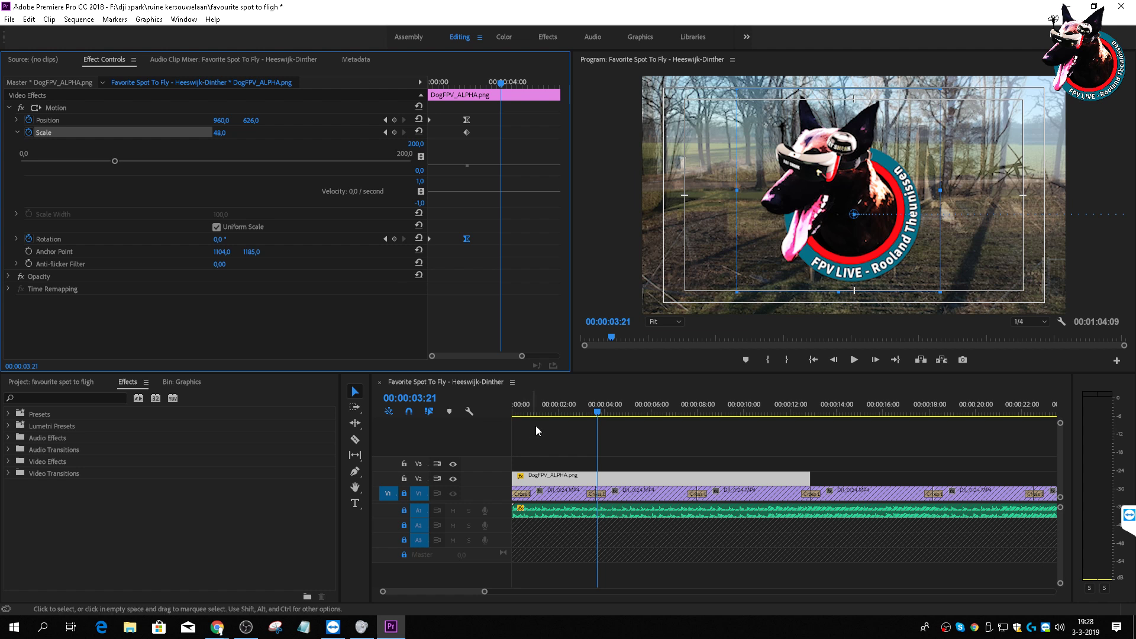
Step: Delete the DogFPV_ALPHA.png clip from track V2 and move the playhead to 00:00:00:00
{"action": "left_click", "coordinate": [539, 410]}
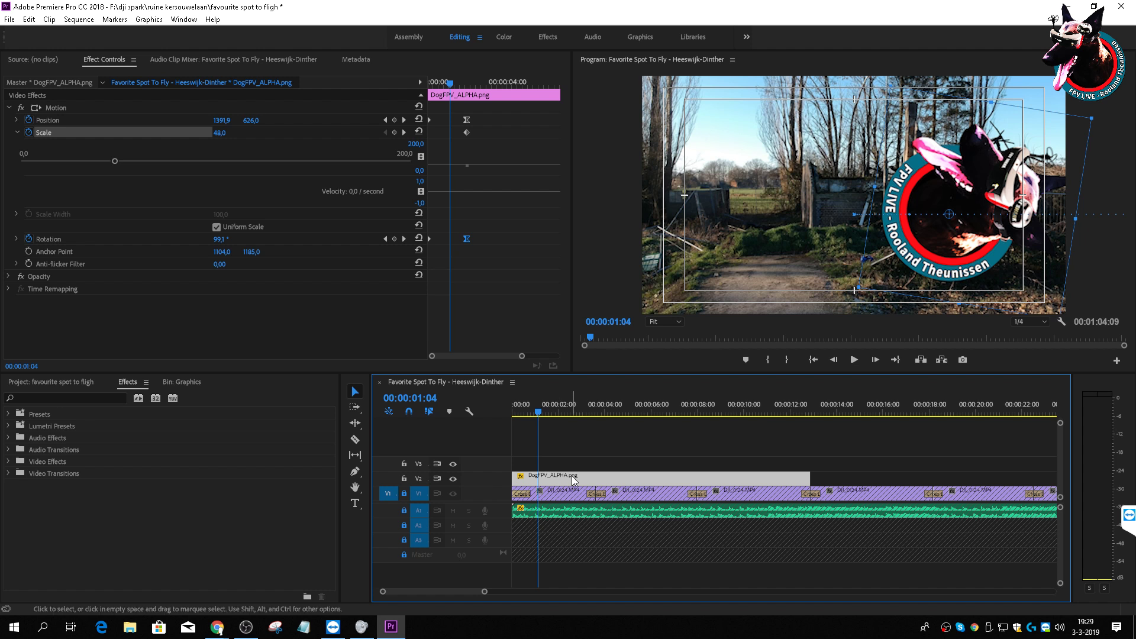
{"action": "key", "text": "Delete"}
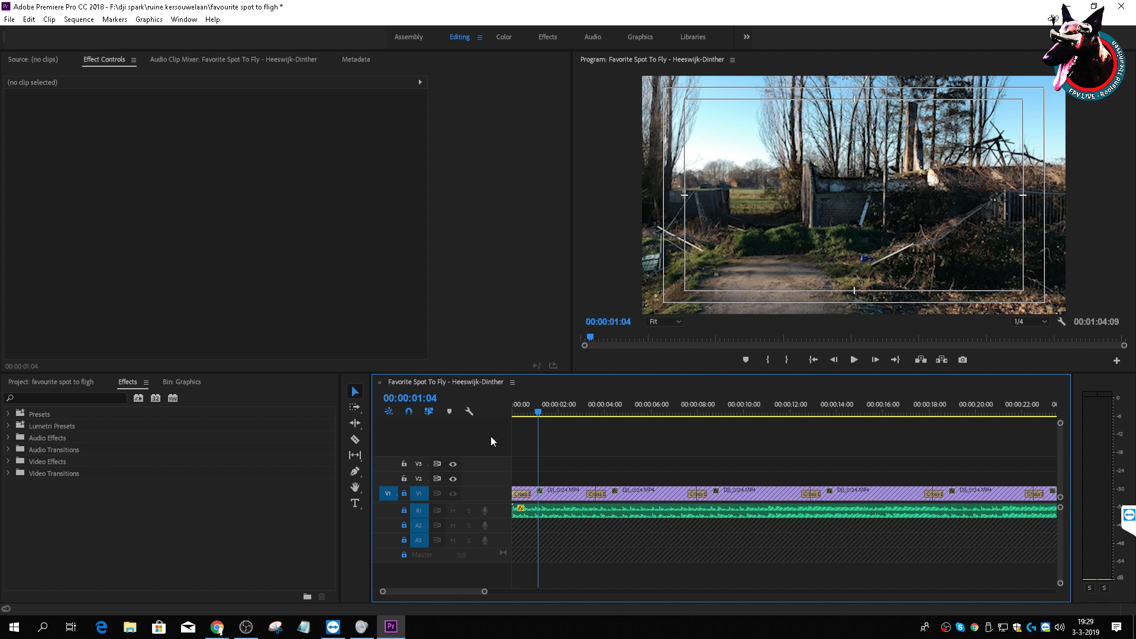
{"action": "left_click_drag", "start_coordinate": [537, 416], "coordinate": [512, 414]}
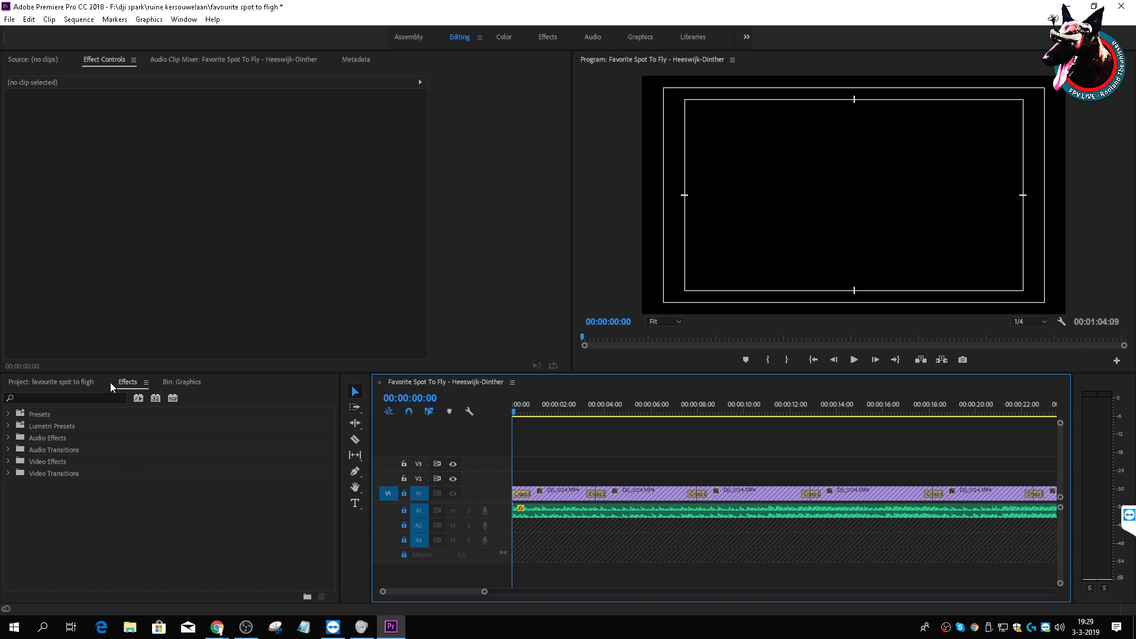
Step: Show the project contents in List View and collapse the Graphics bin
{"action": "left_click", "coordinate": [38, 383]}
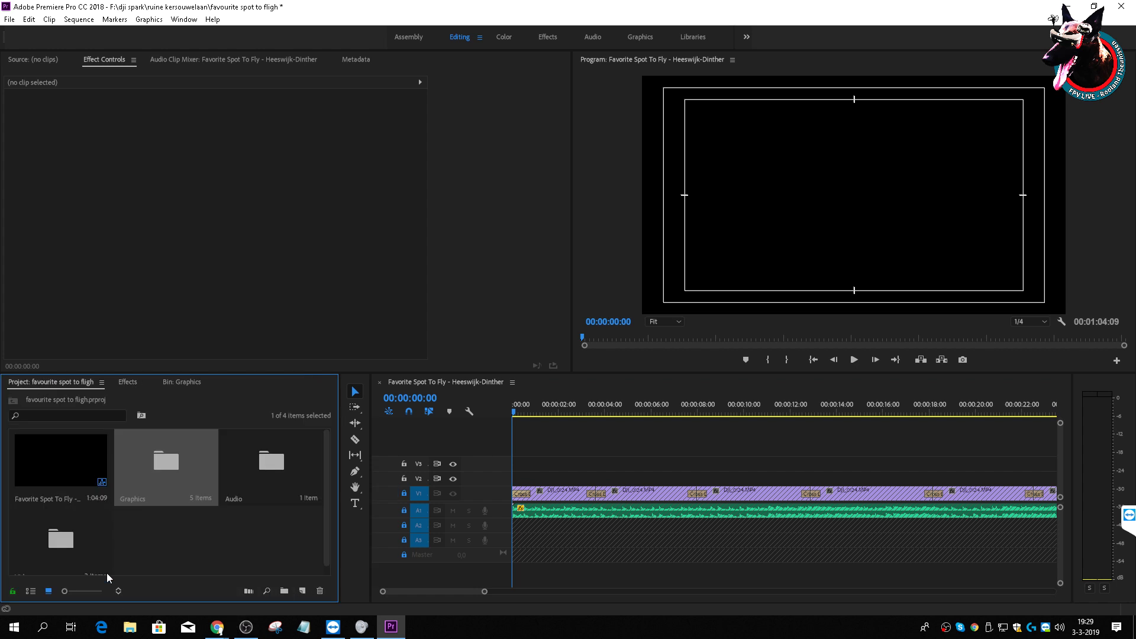
{"action": "left_click", "coordinate": [33, 591]}
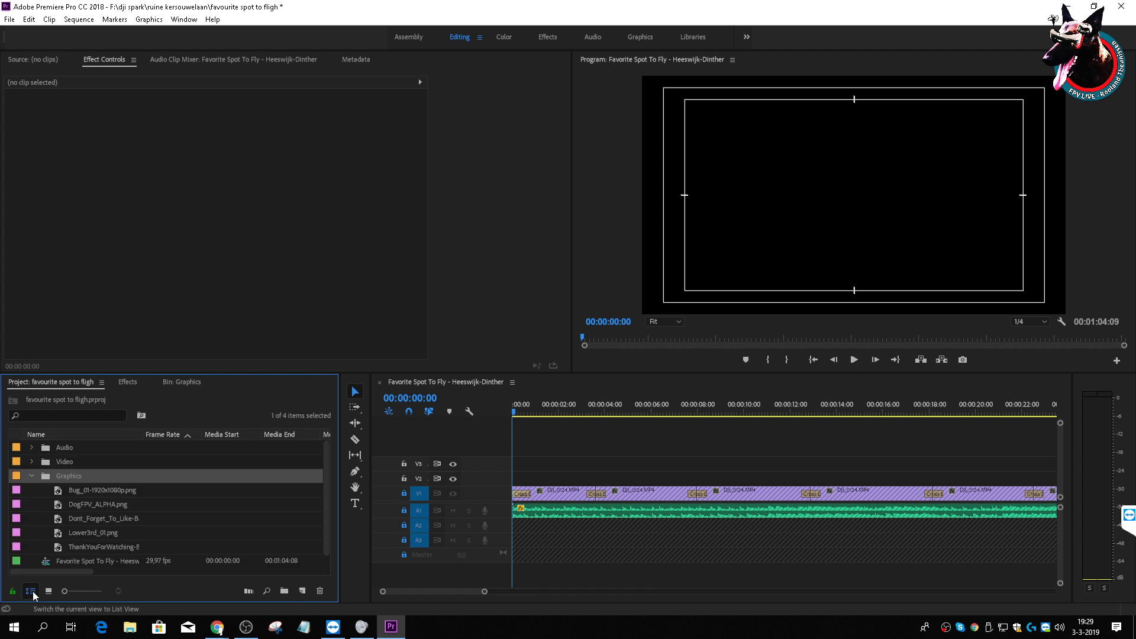
{"action": "left_click", "coordinate": [30, 476]}
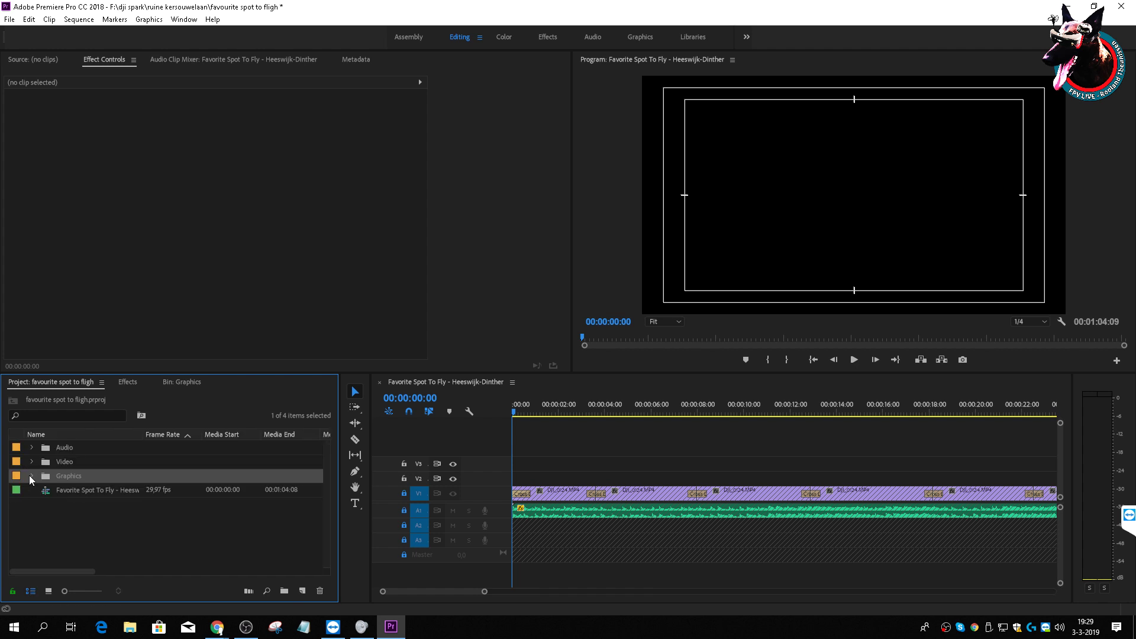
Step: Look over the Audio, Video and Graphics bins and select the Favorite Spot To Fly sequence
{"action": "left_click", "coordinate": [59, 447]}
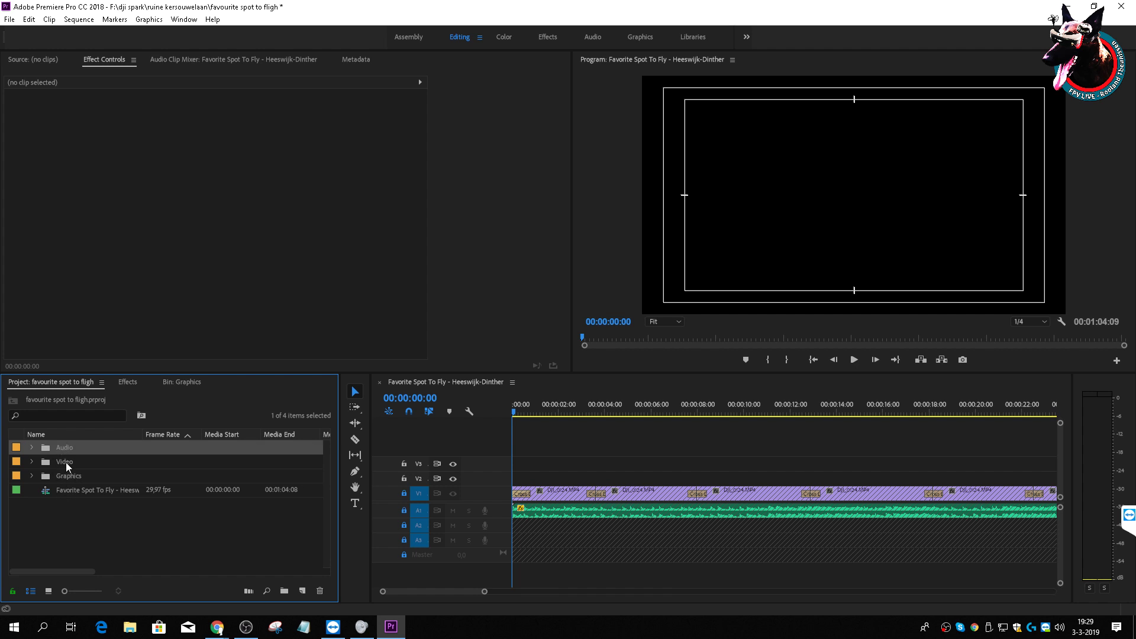
{"action": "left_click", "coordinate": [65, 463]}
{"action": "left_click", "coordinate": [67, 470]}
{"action": "left_click", "coordinate": [65, 448]}
{"action": "left_click", "coordinate": [64, 460]}
{"action": "left_click", "coordinate": [66, 476]}
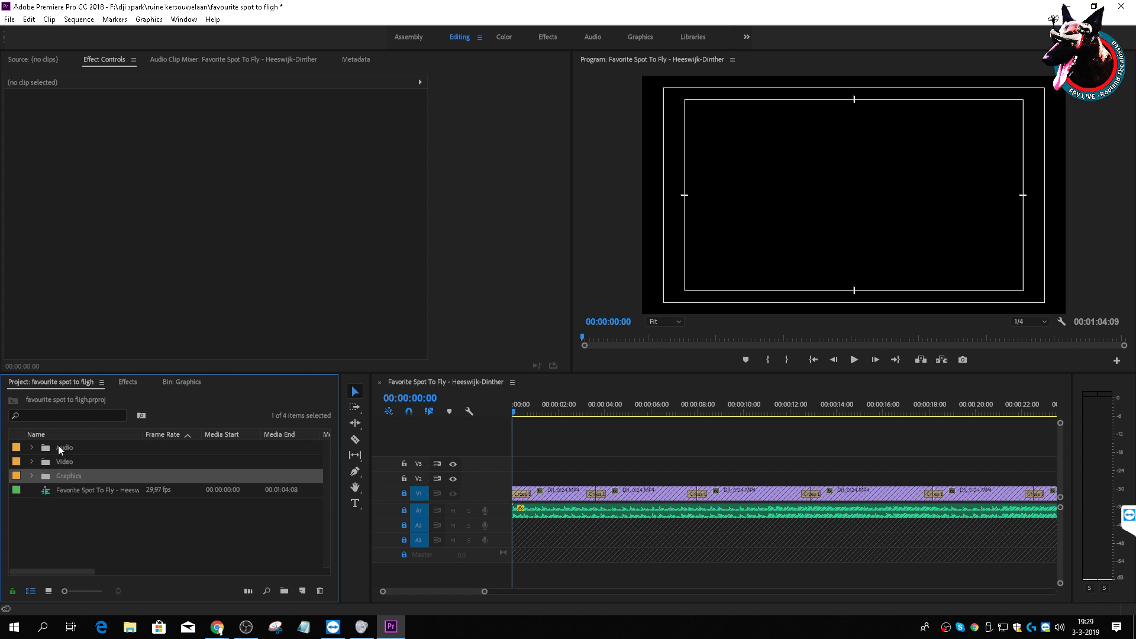
{"action": "left_click", "coordinate": [72, 524]}
{"action": "left_click", "coordinate": [90, 491]}
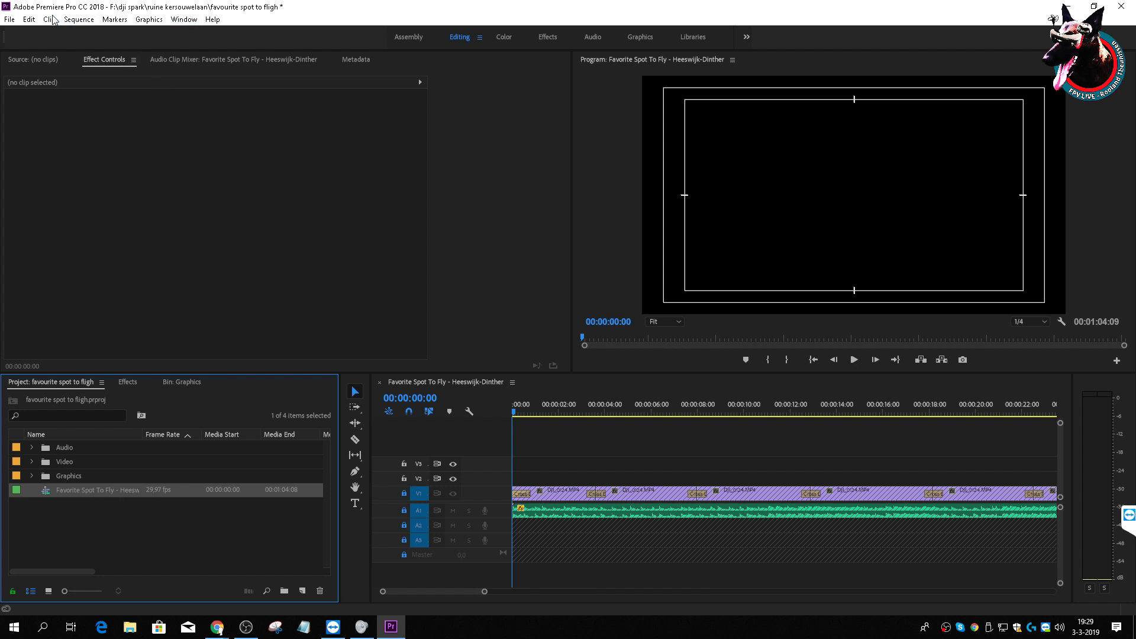
Step: Look over the General and Trim preferences, then close the Preferences dialog without saving changes
{"action": "left_click", "coordinate": [29, 20]}
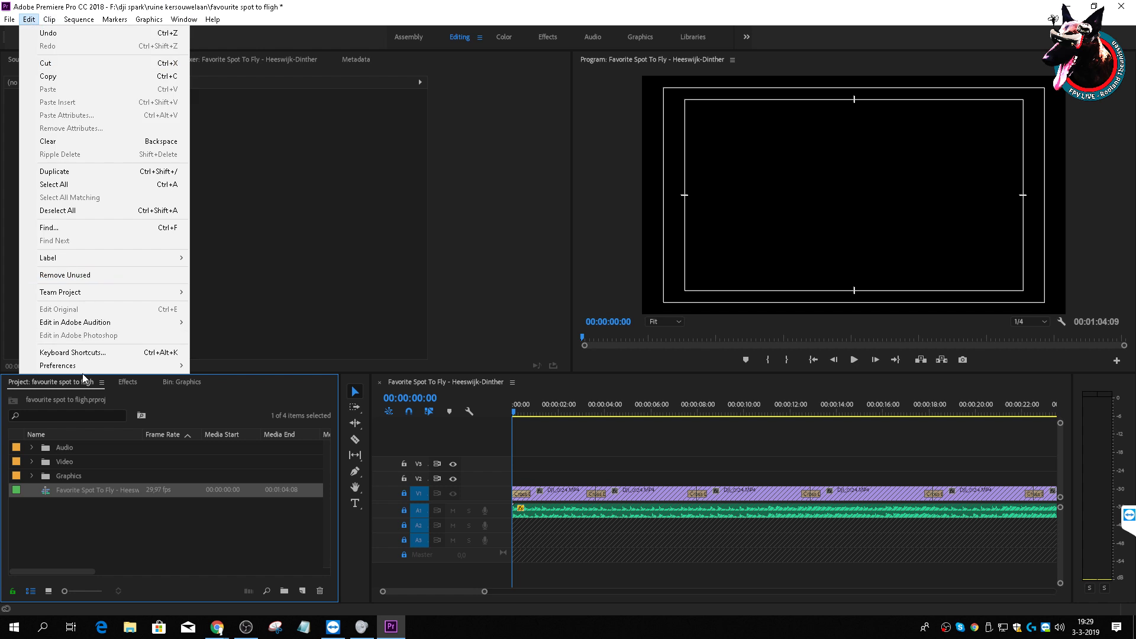
{"action": "mouse_move", "coordinate": [83, 371]}
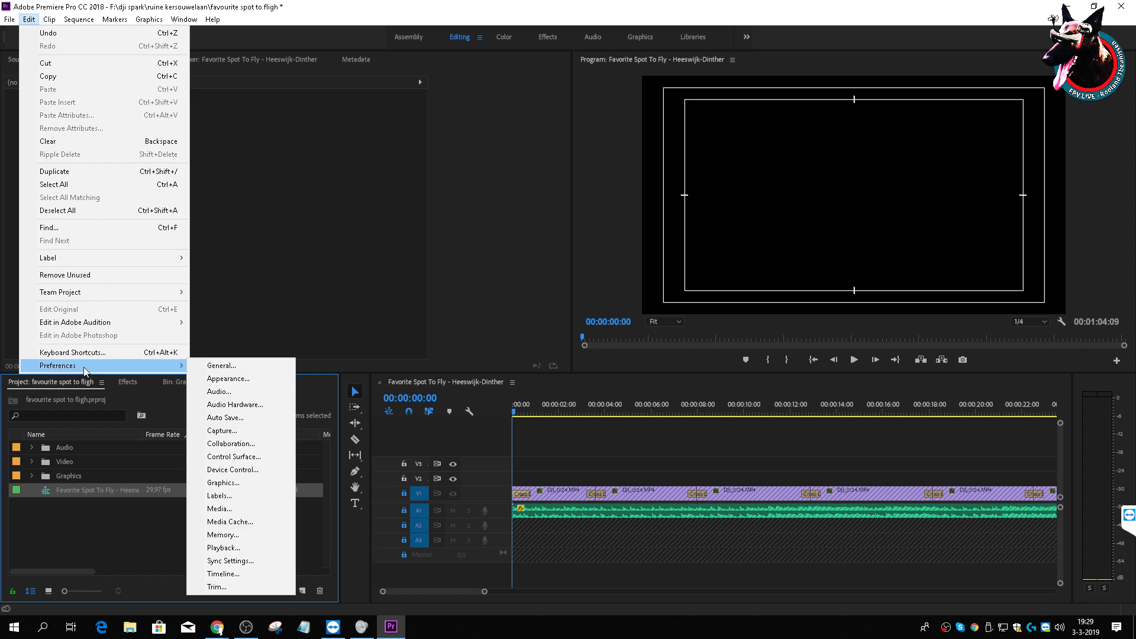
{"action": "left_click", "coordinate": [222, 366]}
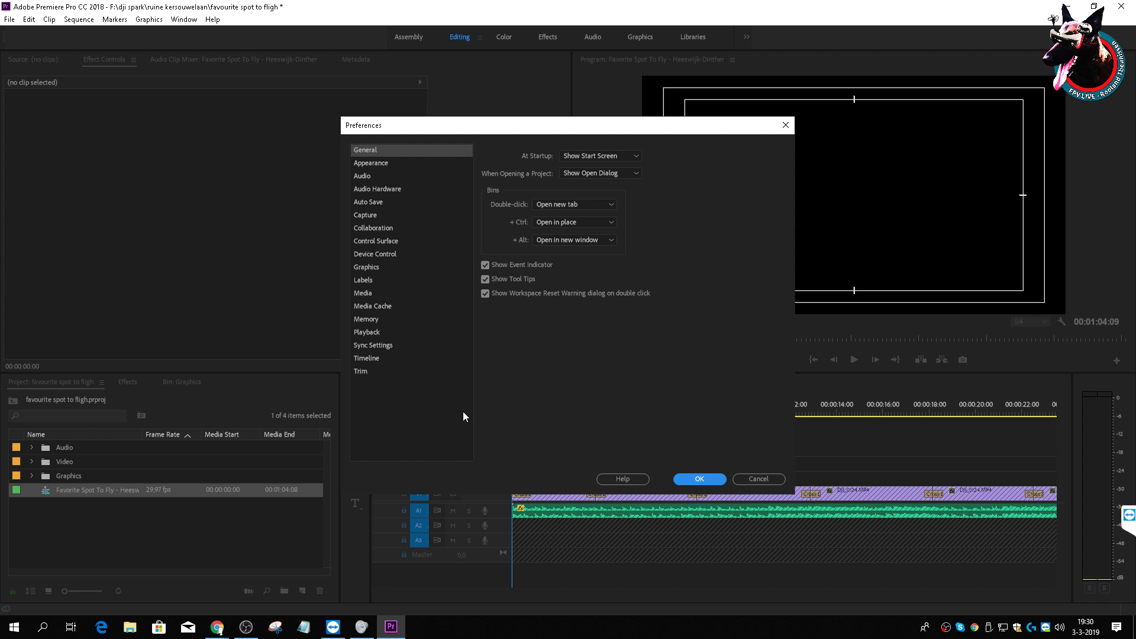
{"action": "left_click", "coordinate": [367, 374]}
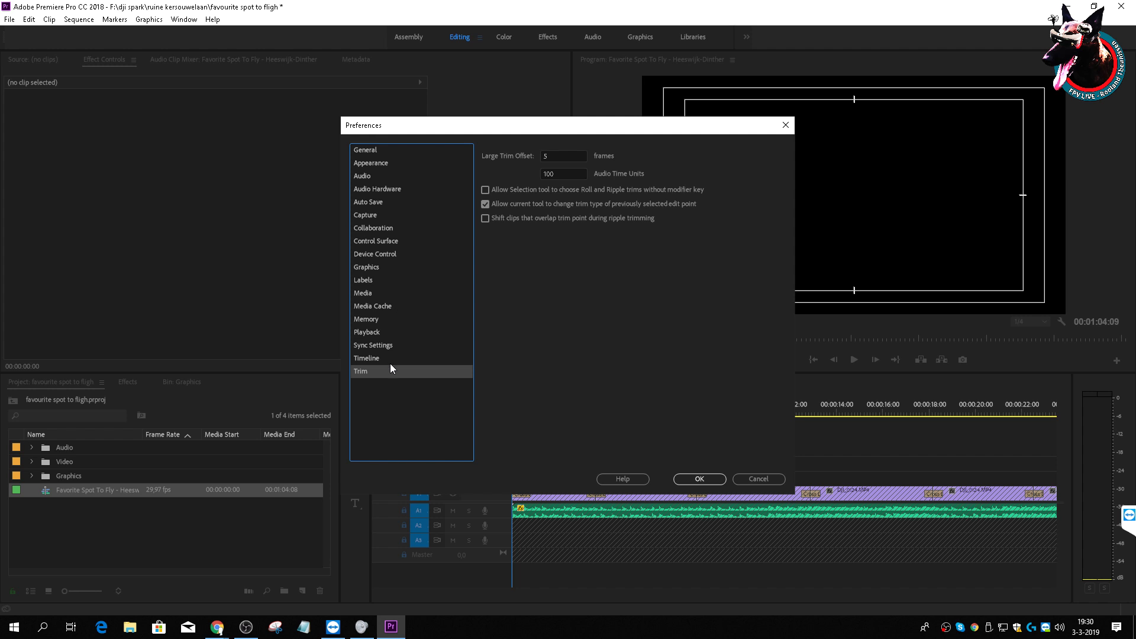
{"action": "left_click", "coordinate": [757, 479]}
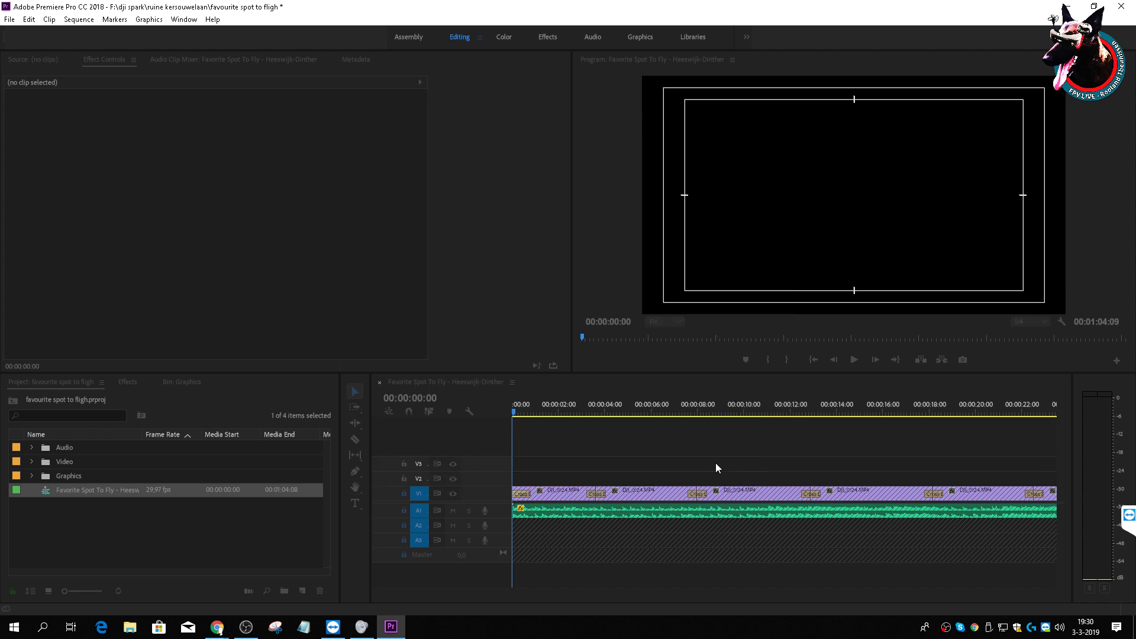
Step: Review the General project settings and the available video display formats, keeping Timecode selected
{"action": "left_click", "coordinate": [48, 21]}
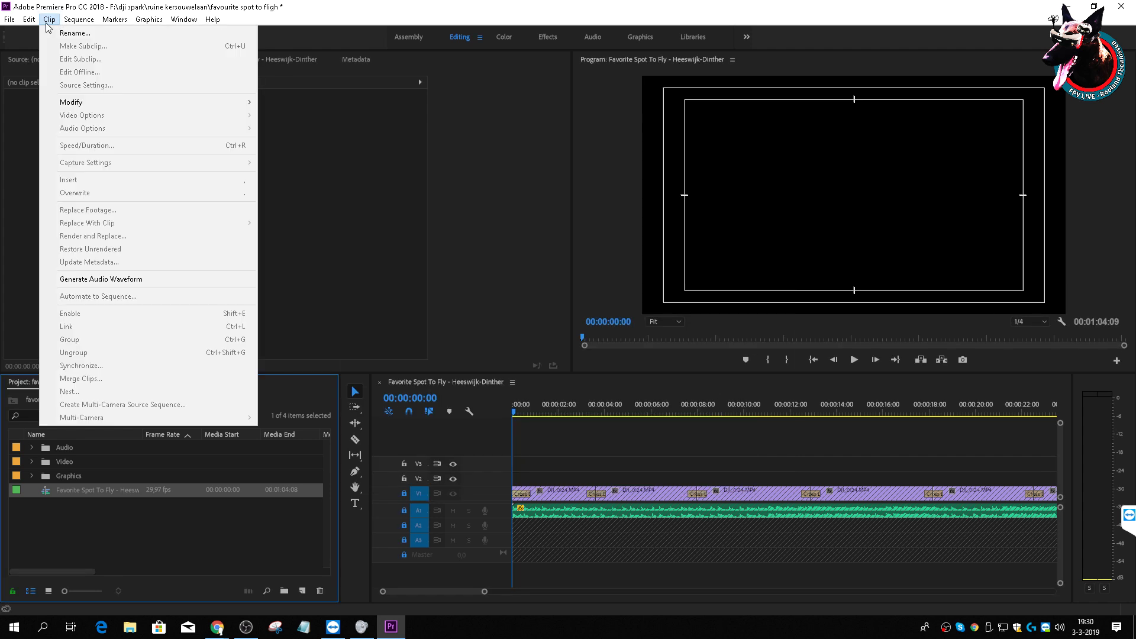
{"action": "mouse_move", "coordinate": [13, 20]}
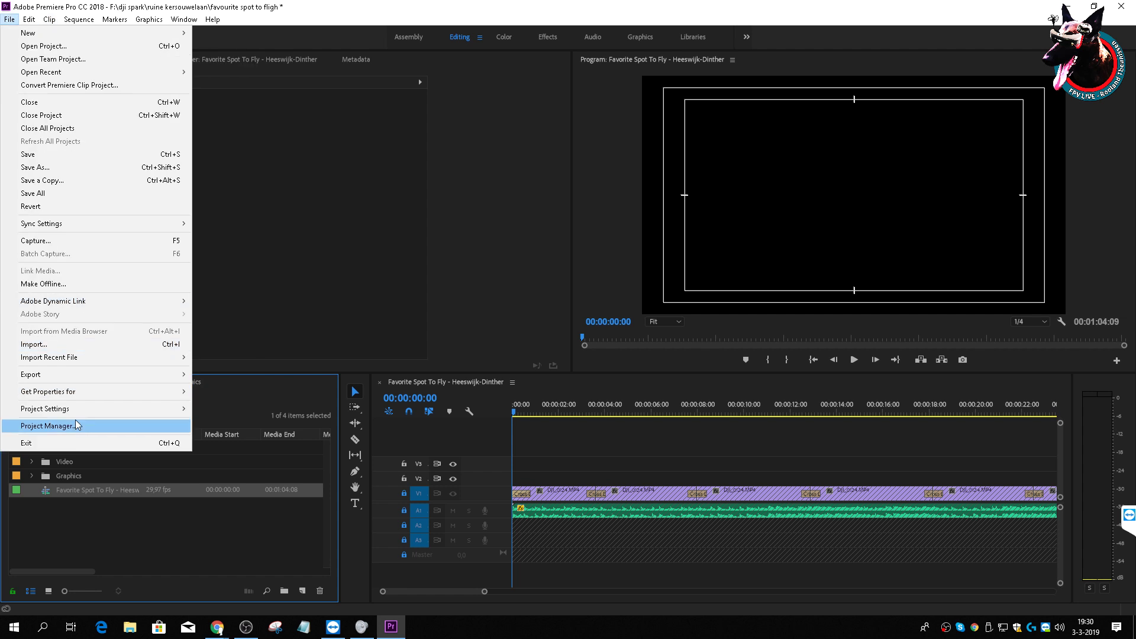
{"action": "mouse_move", "coordinate": [67, 414]}
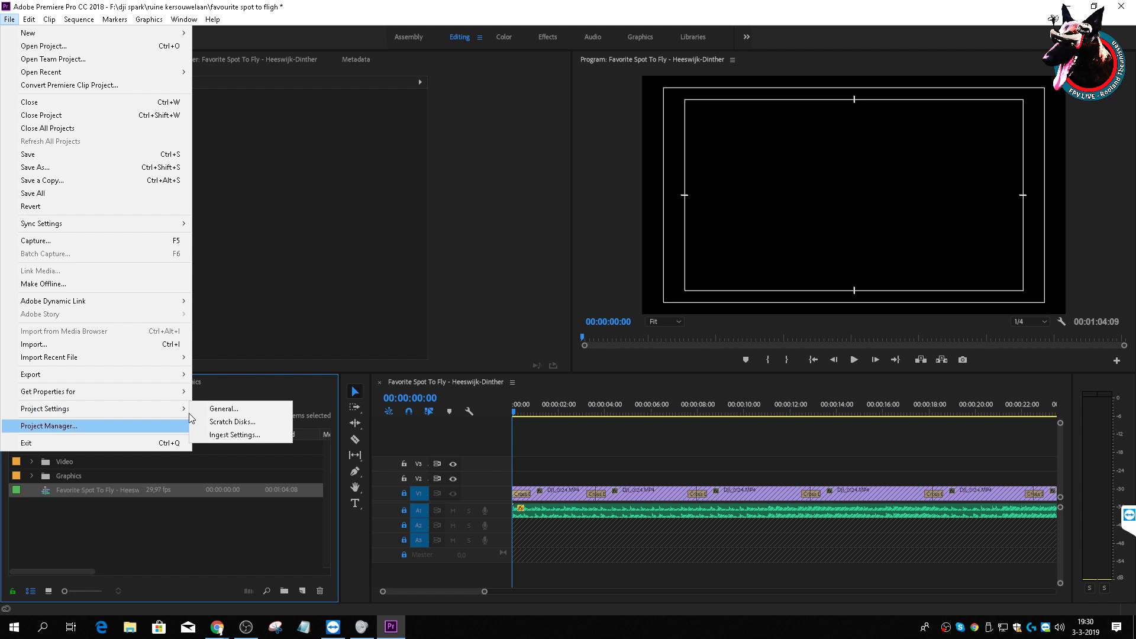
{"action": "left_click", "coordinate": [225, 409]}
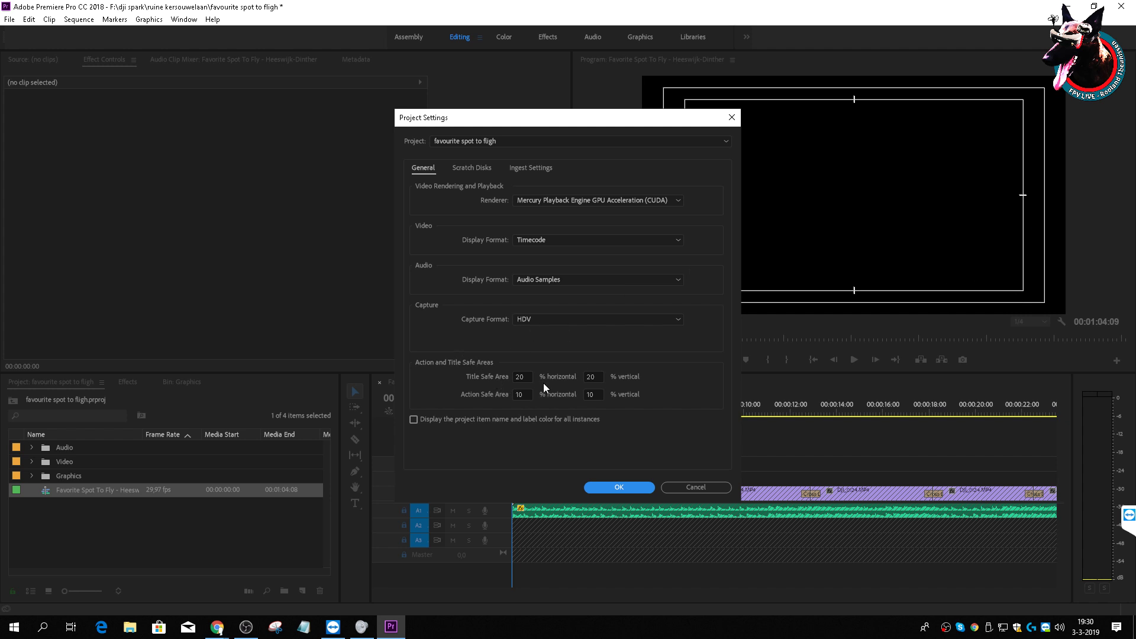
{"action": "left_click", "coordinate": [547, 242]}
{"action": "left_click", "coordinate": [545, 240]}
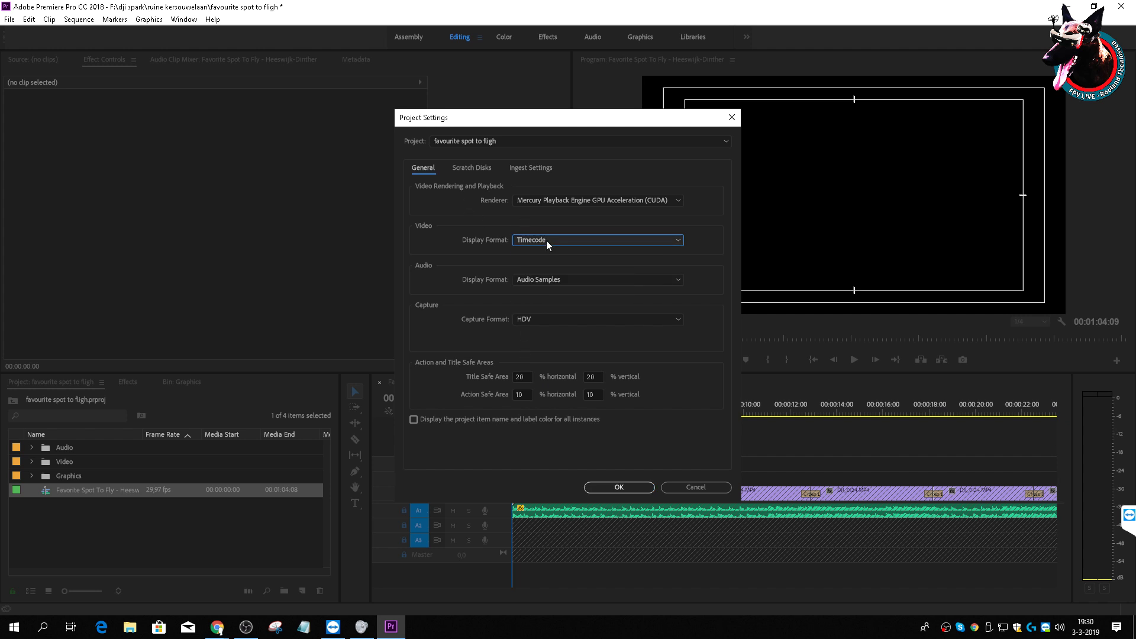
{"action": "left_click", "coordinate": [545, 240]}
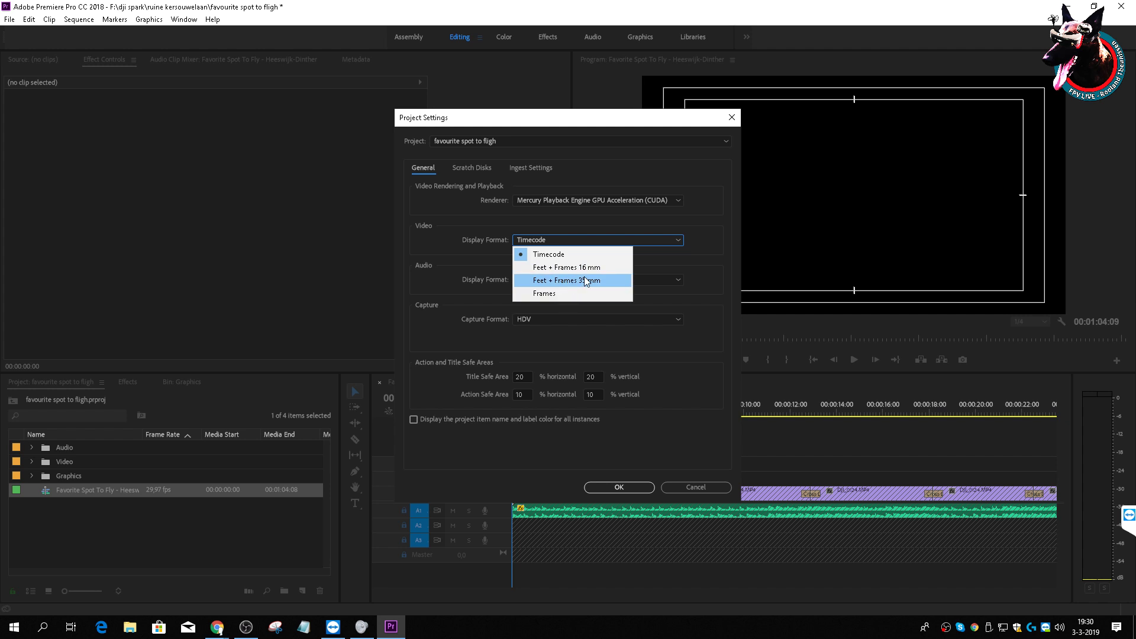
{"action": "left_click", "coordinate": [551, 255]}
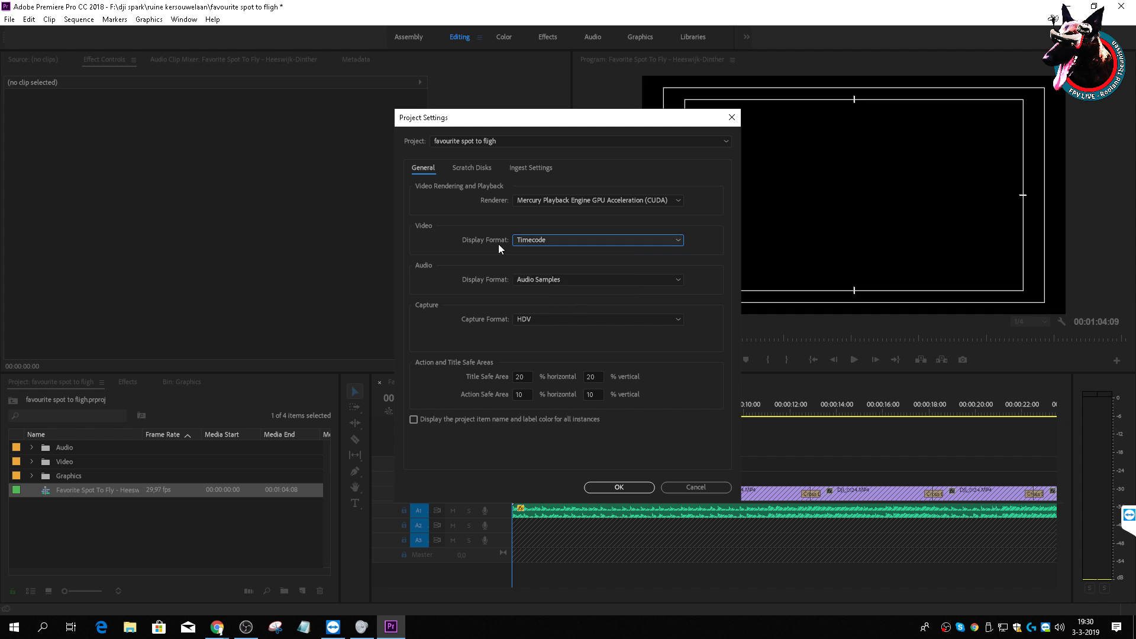
Step: Check the Scratch Disks and Ingest Settings of the project, then leave Project Settings without applying changes
{"action": "left_click", "coordinate": [471, 170]}
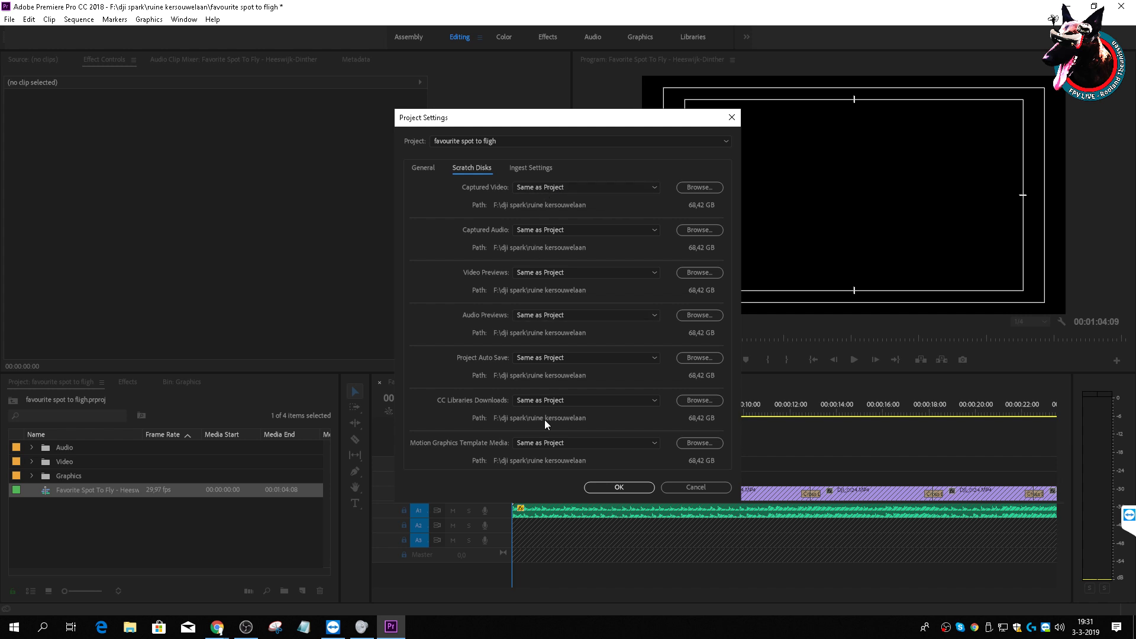
{"action": "left_click", "coordinate": [529, 170]}
{"action": "left_click", "coordinate": [480, 169]}
{"action": "left_click", "coordinate": [432, 166]}
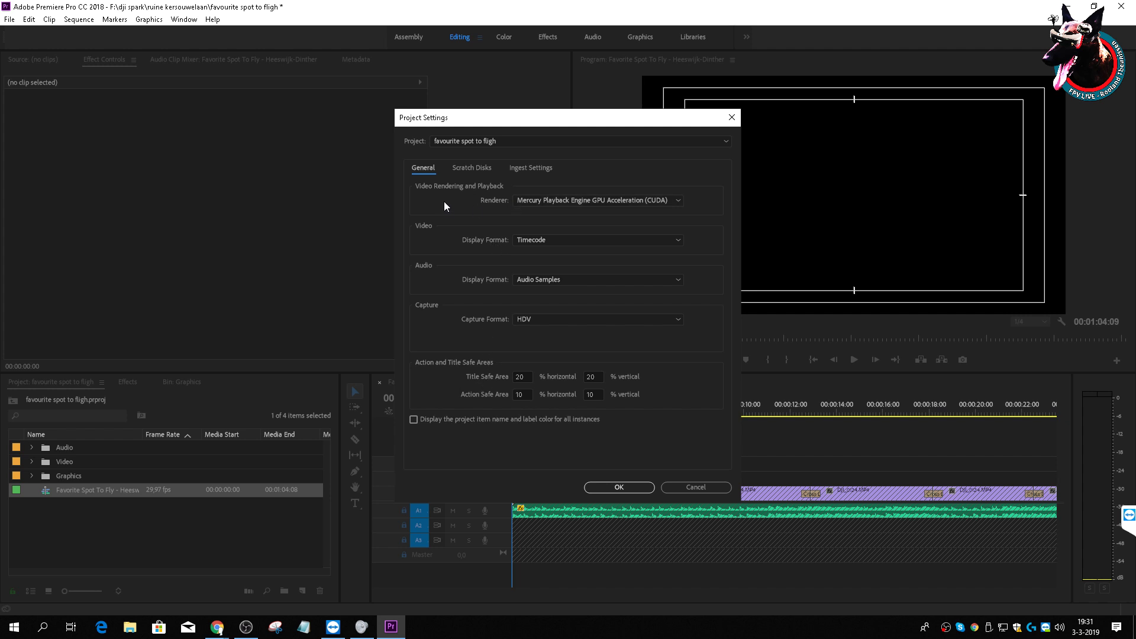
{"action": "left_click", "coordinate": [696, 488]}
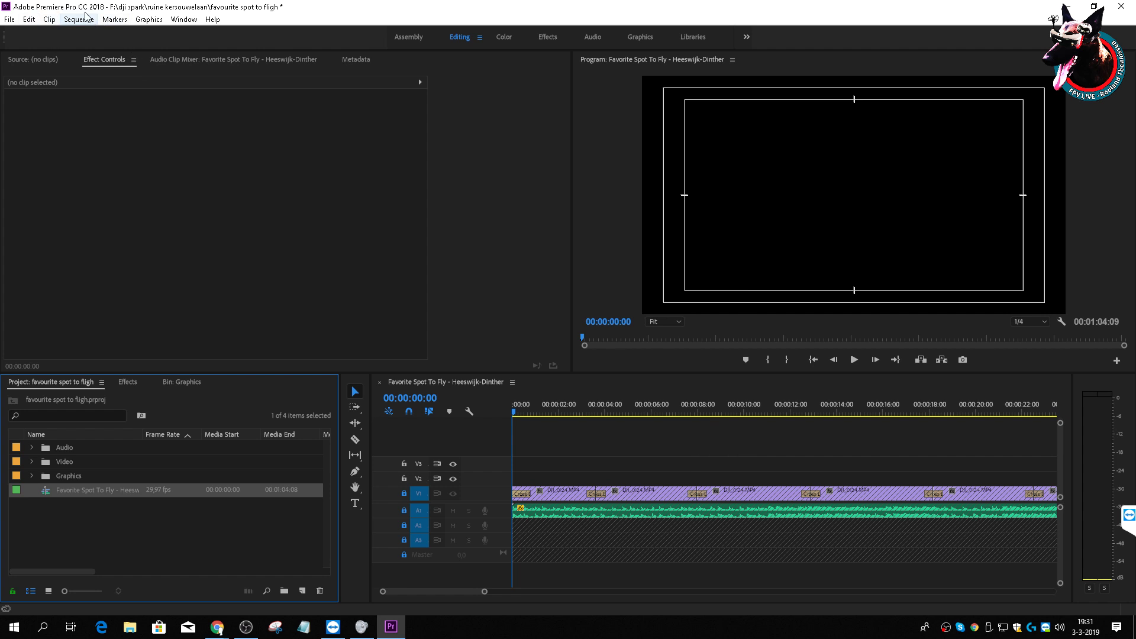
Step: Set the interface brightness to its lightest level in the Appearance preferences, apply it, and deselect the sequence in the project
{"action": "left_click", "coordinate": [29, 19]}
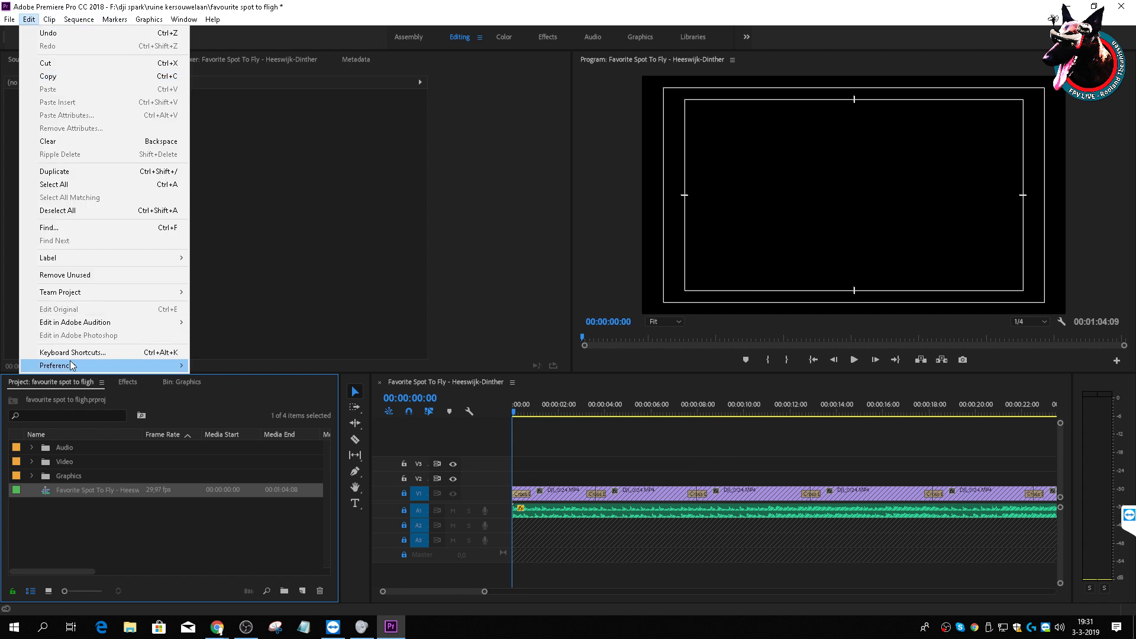
{"action": "mouse_move", "coordinate": [74, 366]}
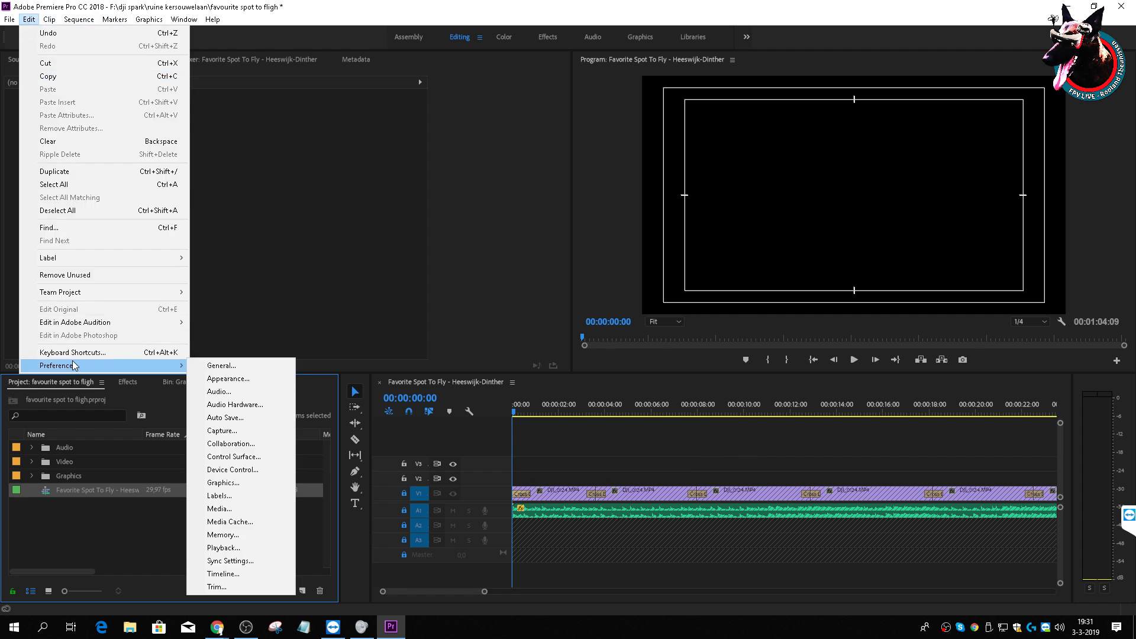
{"action": "left_click", "coordinate": [243, 366]}
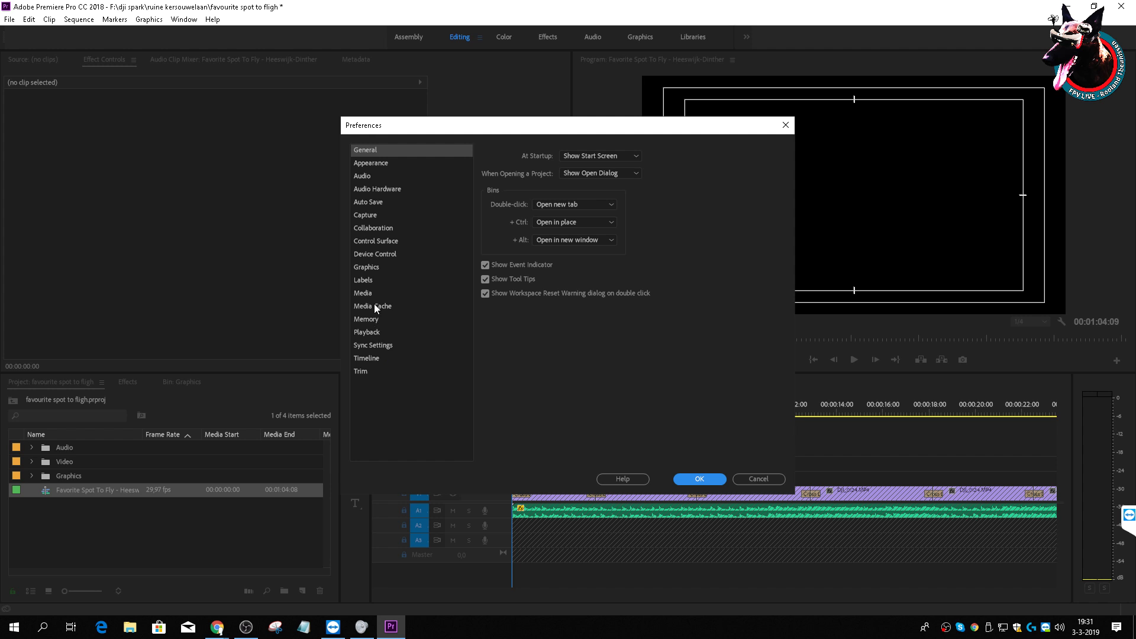
{"action": "left_click", "coordinate": [368, 165]}
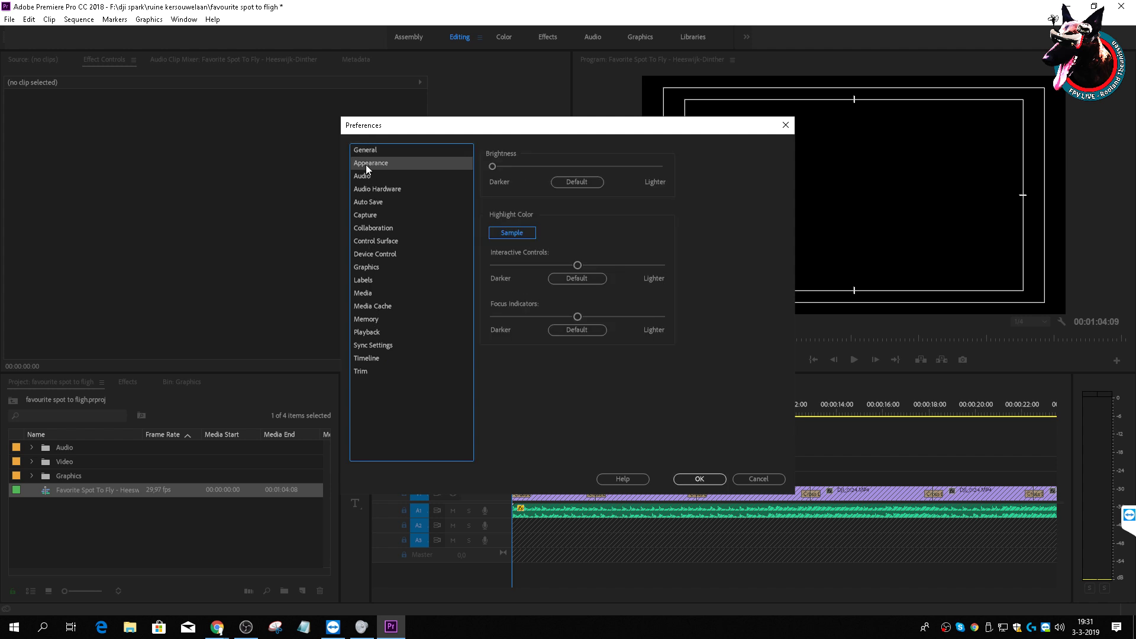
{"action": "left_click_drag", "start_coordinate": [494, 168], "coordinate": [680, 177]}
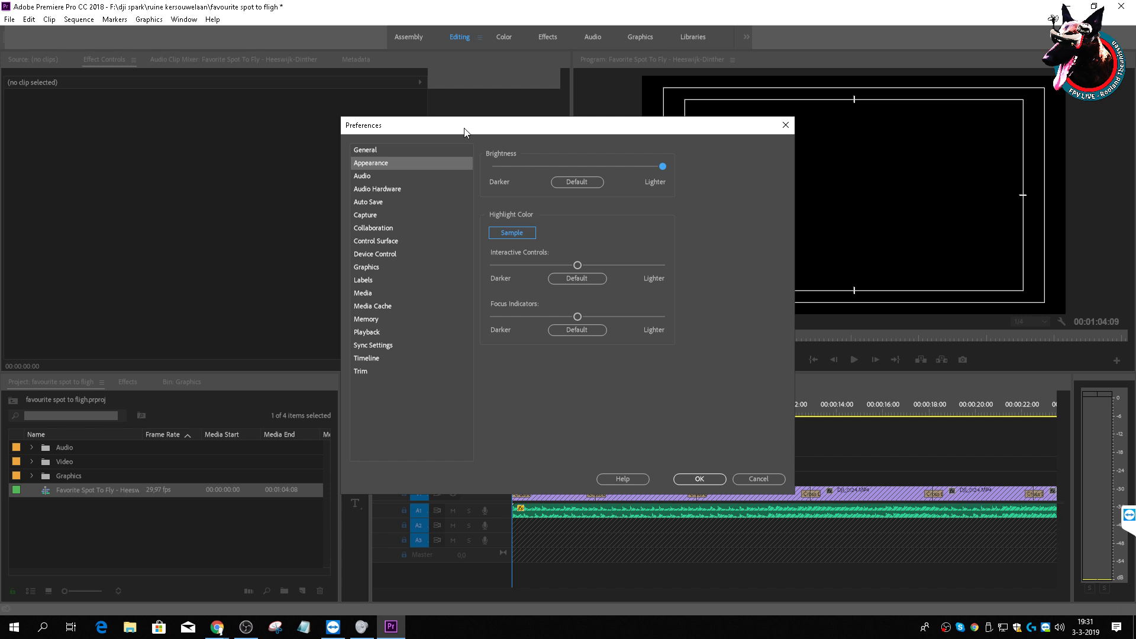
{"action": "left_click", "coordinate": [584, 182]}
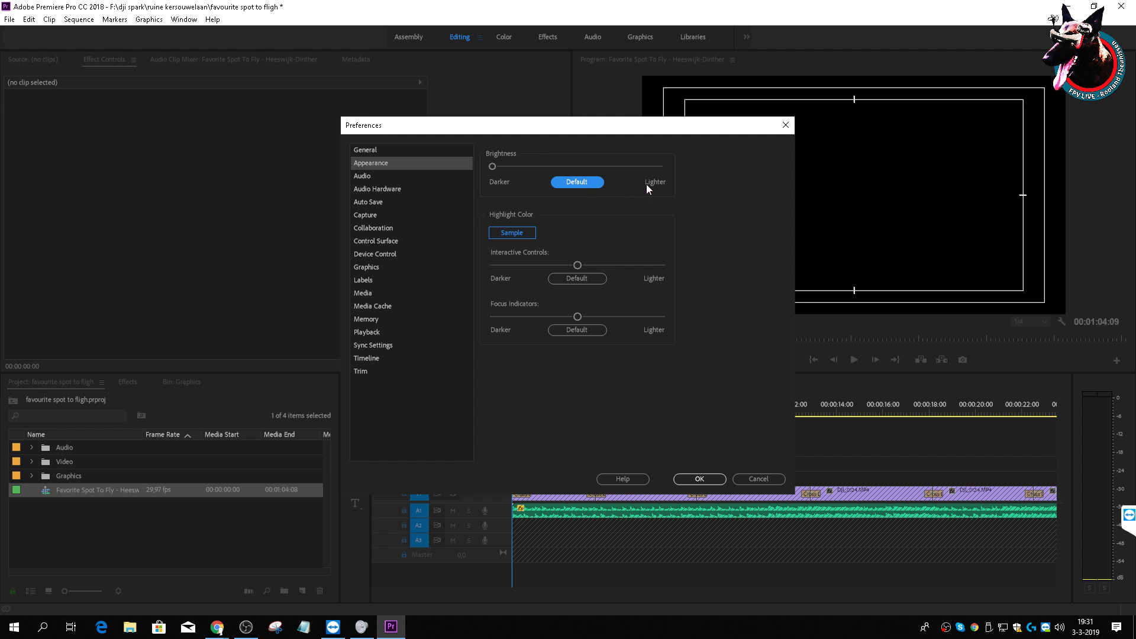
{"action": "left_click_drag", "start_coordinate": [491, 171], "coordinate": [648, 175]}
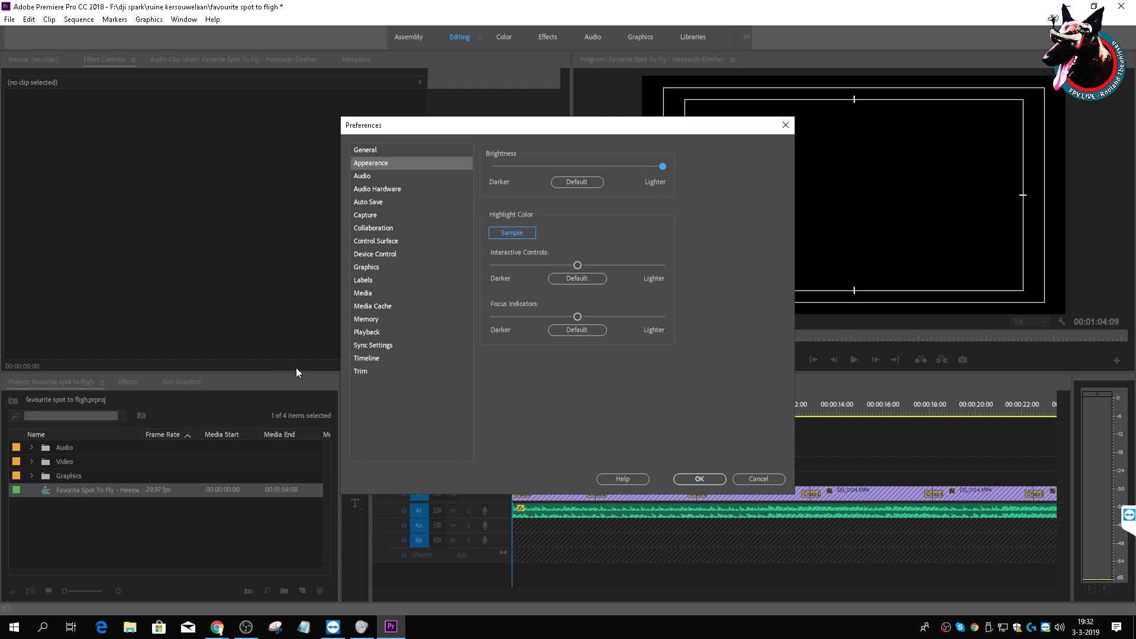
{"action": "left_click", "coordinate": [688, 480]}
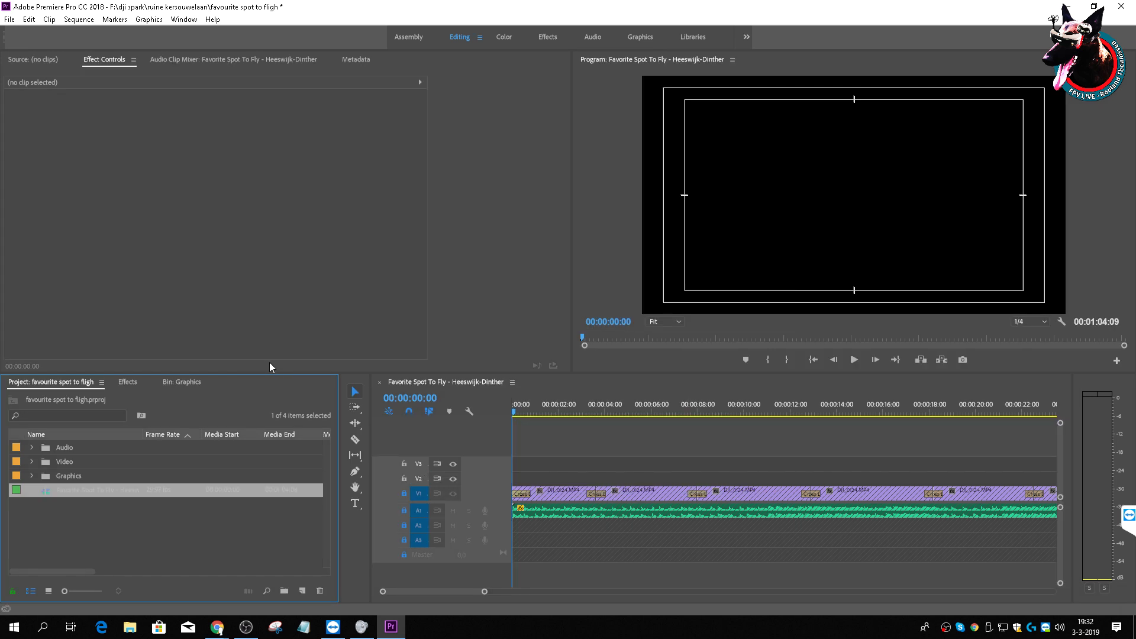
{"action": "left_click", "coordinate": [68, 510]}
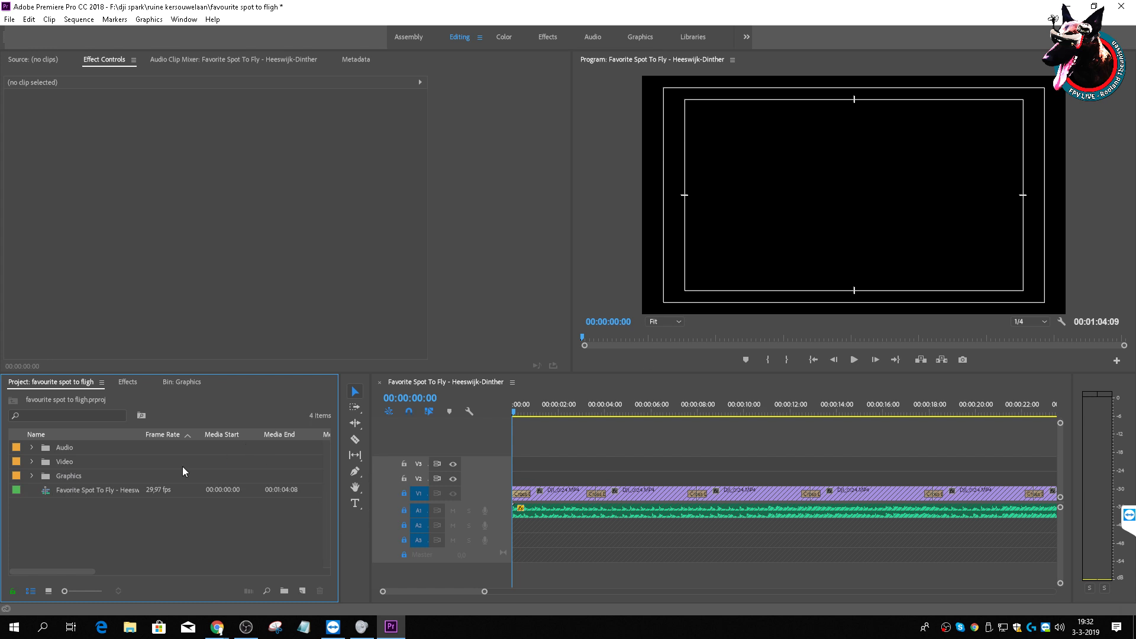
Step: Search Windows for "photo" and pin Adobe Photoshop CC 2019 to the taskbar
{"action": "left_click", "coordinate": [44, 629]}
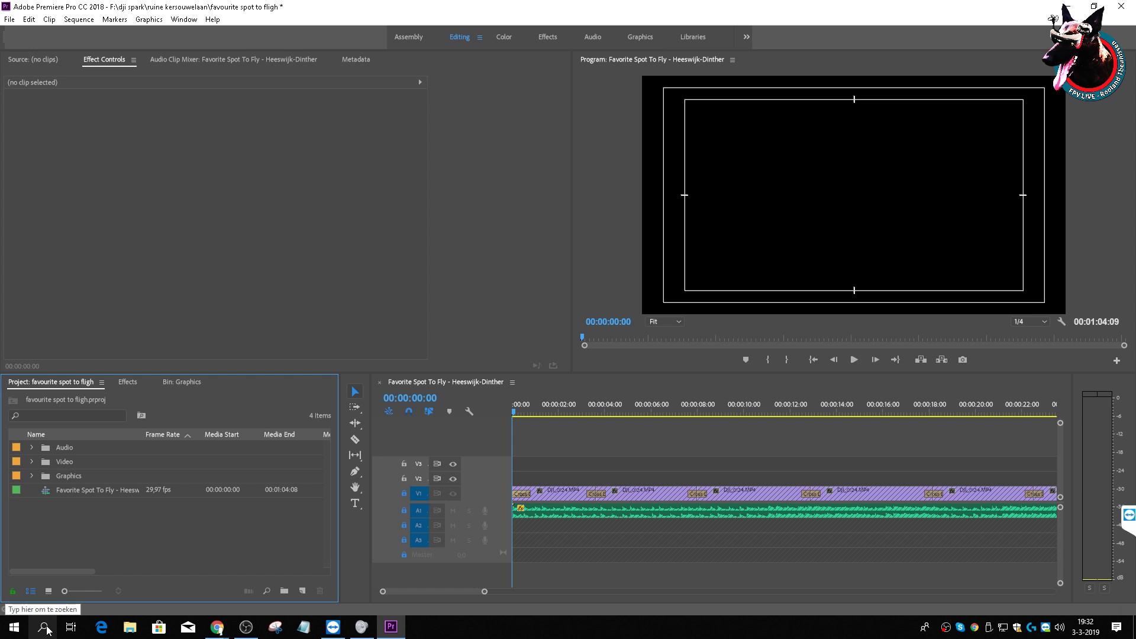
{"action": "type", "text": "photo"}
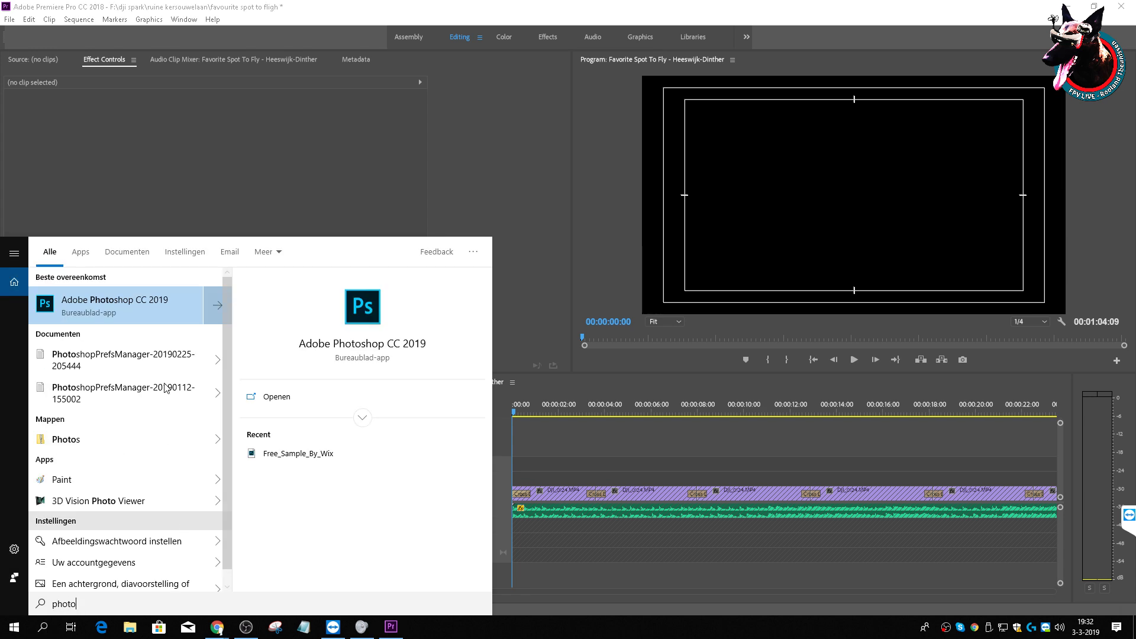
{"action": "right_click", "coordinate": [144, 320]}
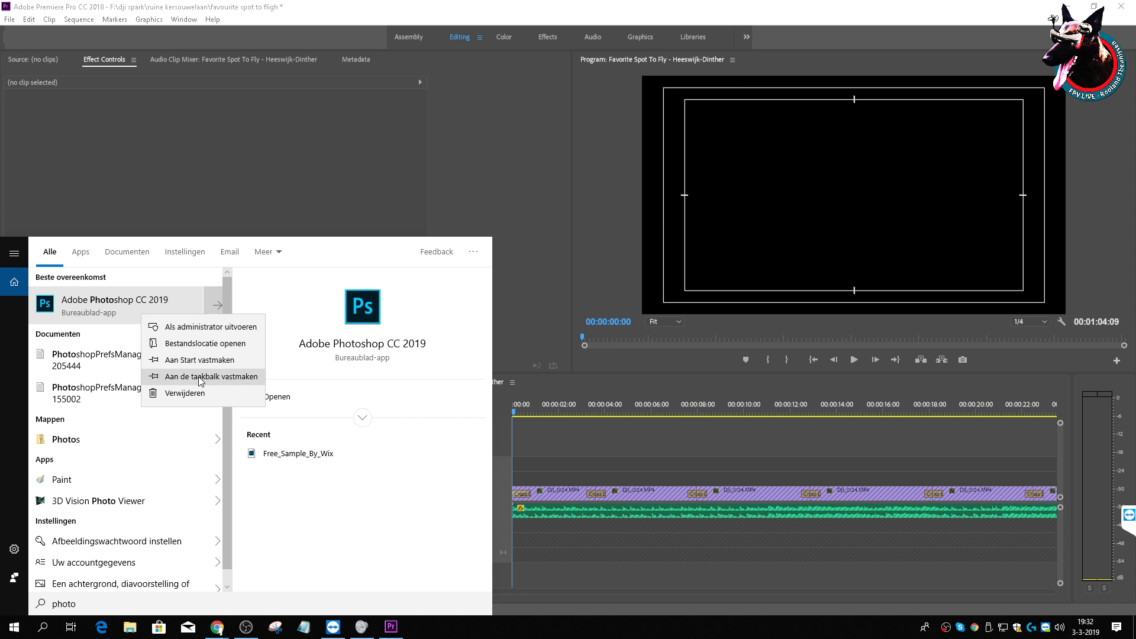
{"action": "left_click", "coordinate": [184, 377]}
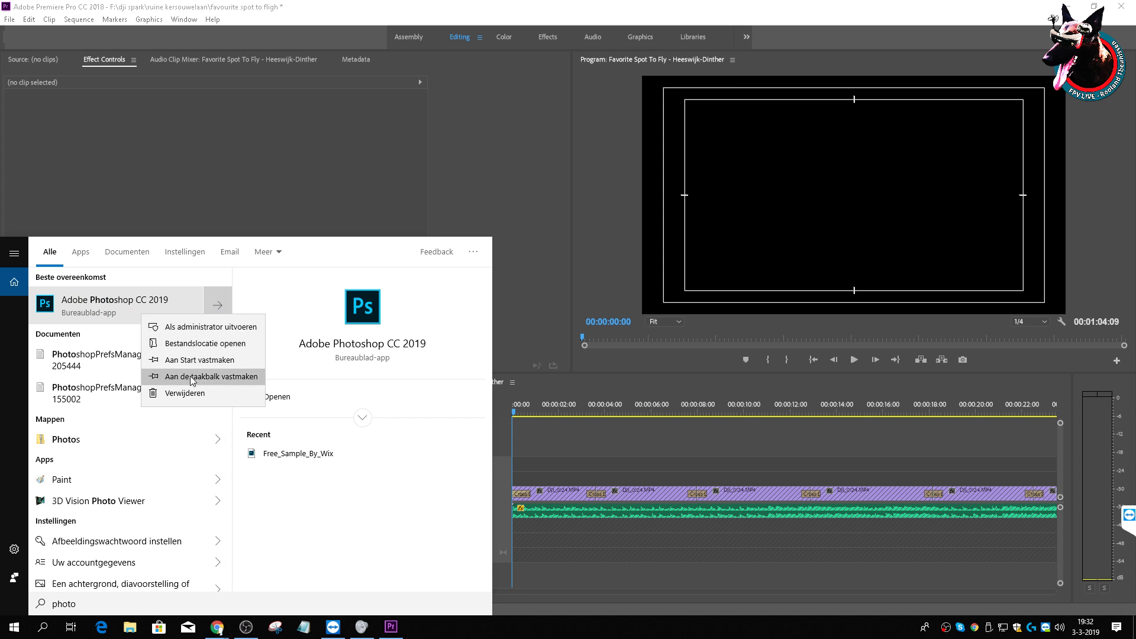
{"action": "left_click", "coordinate": [654, 615]}
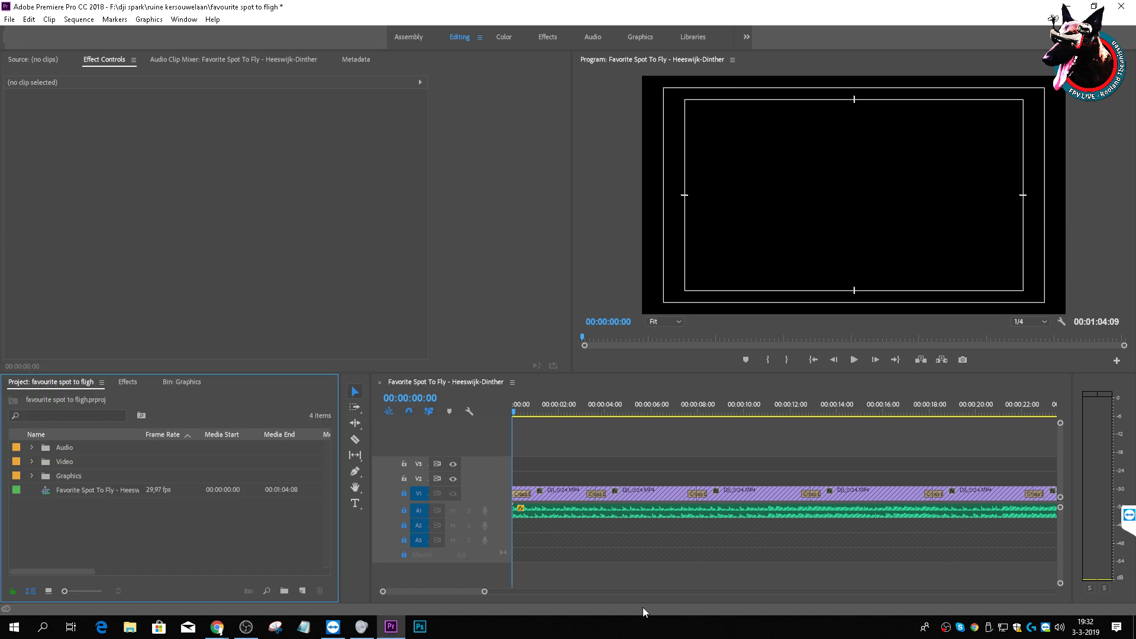
Step: Launch Photoshop, ignoring the defective monitor profile and suppressing that warning for future starts
{"action": "left_click", "coordinate": [420, 627]}
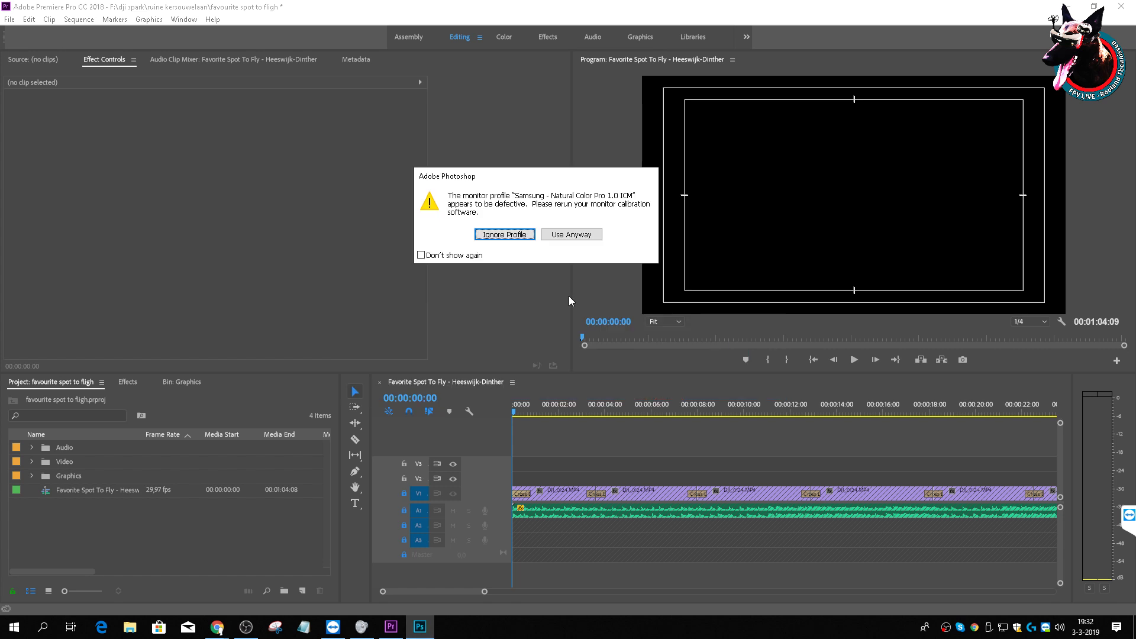
{"action": "left_click", "coordinate": [452, 256]}
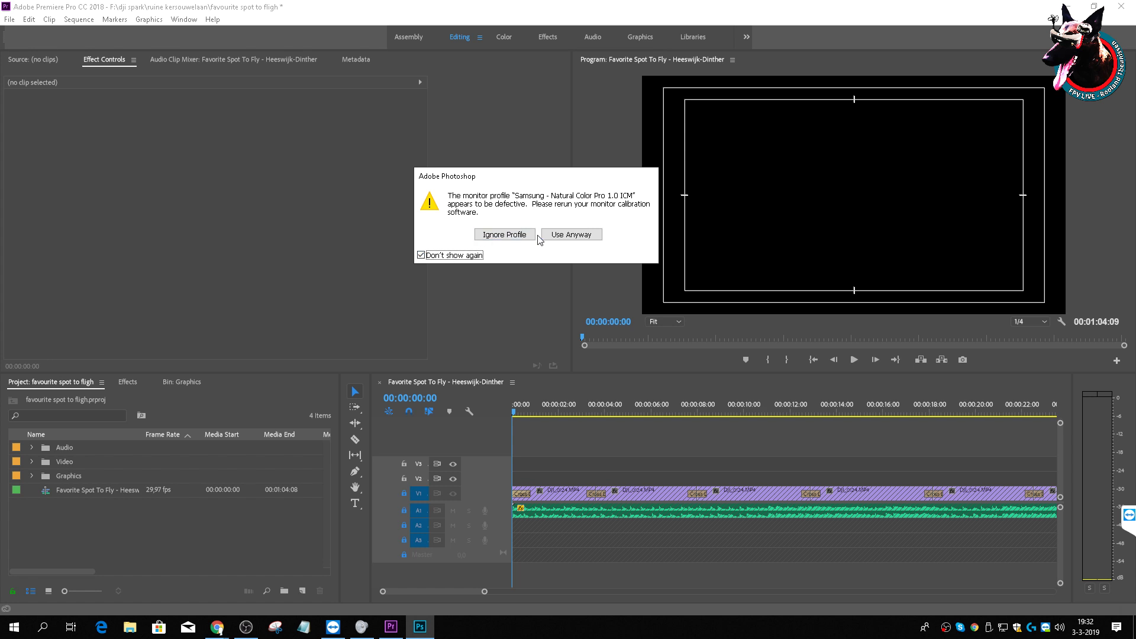
{"action": "left_click", "coordinate": [510, 235]}
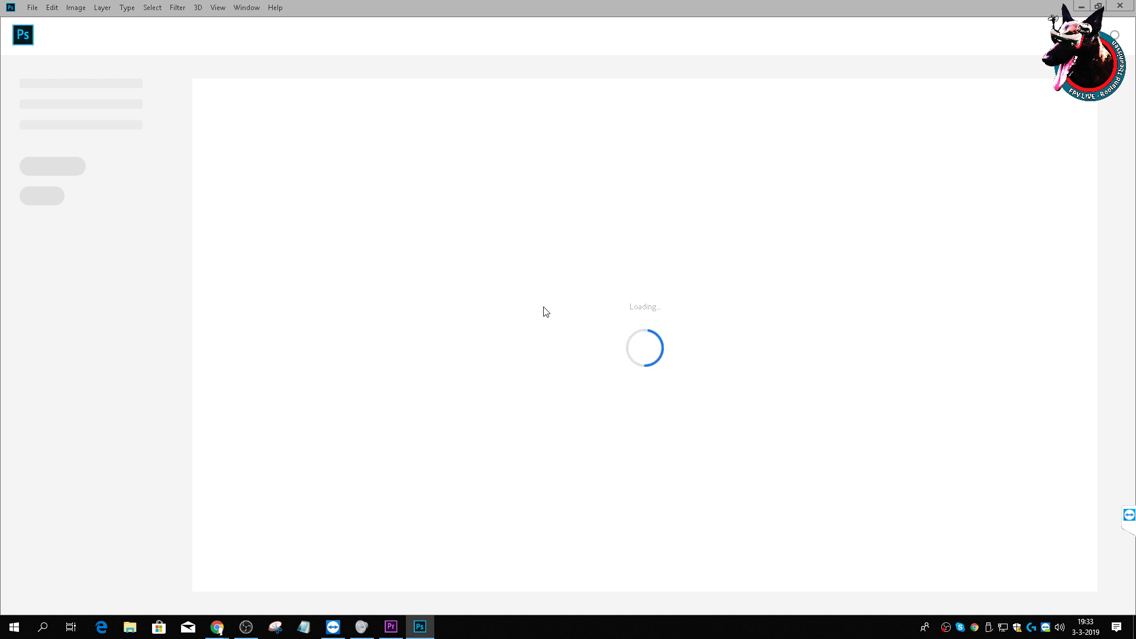
Step: Disable the Home Screen in Photoshop's General preferences, then close Photoshop and start it again
{"action": "left_click", "coordinate": [31, 8]}
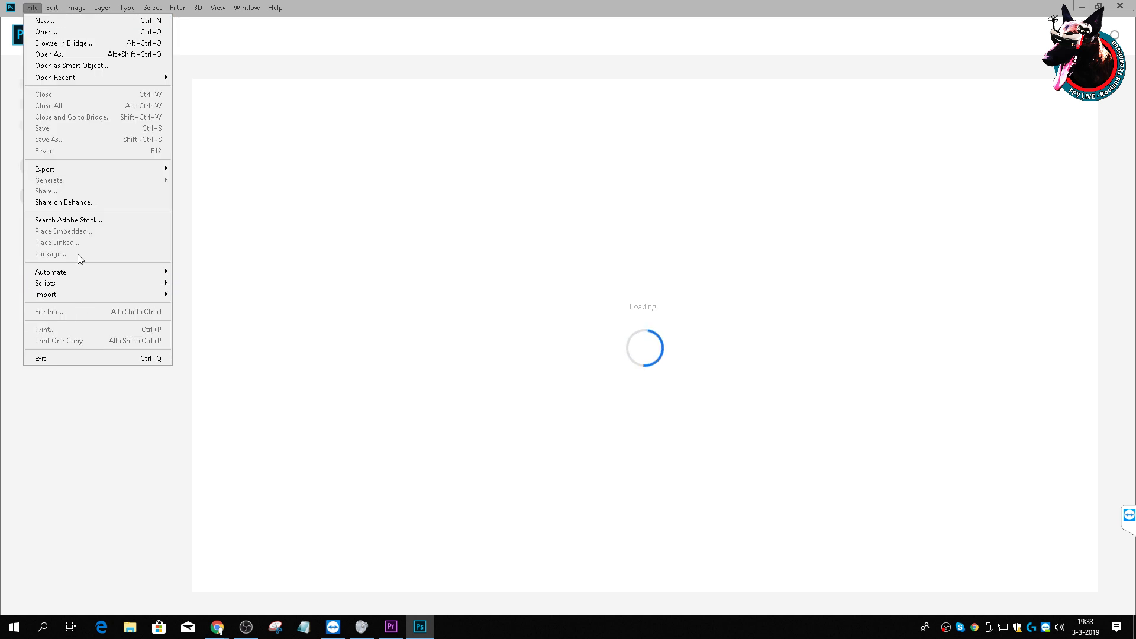
{"action": "mouse_move", "coordinate": [52, 7]}
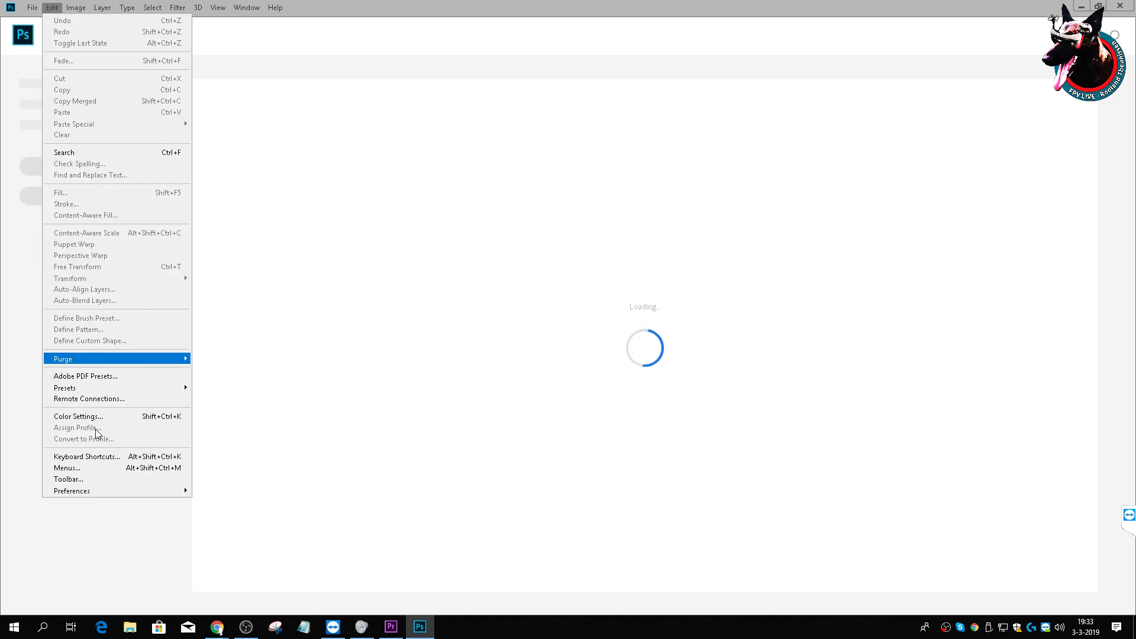
{"action": "mouse_move", "coordinate": [98, 487]}
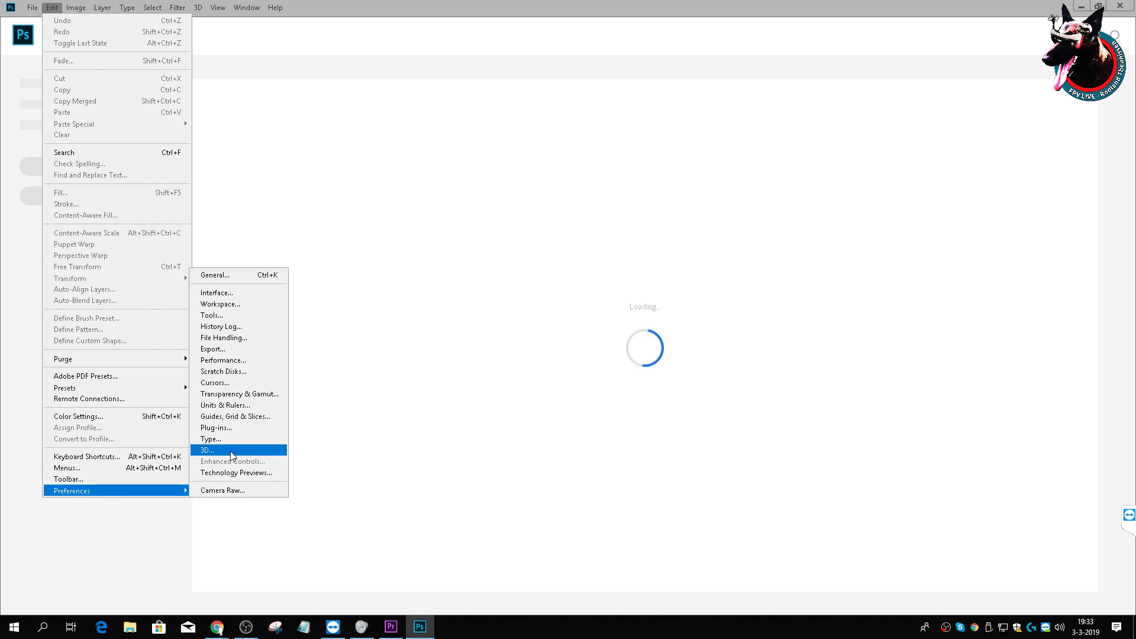
{"action": "left_click", "coordinate": [230, 276]}
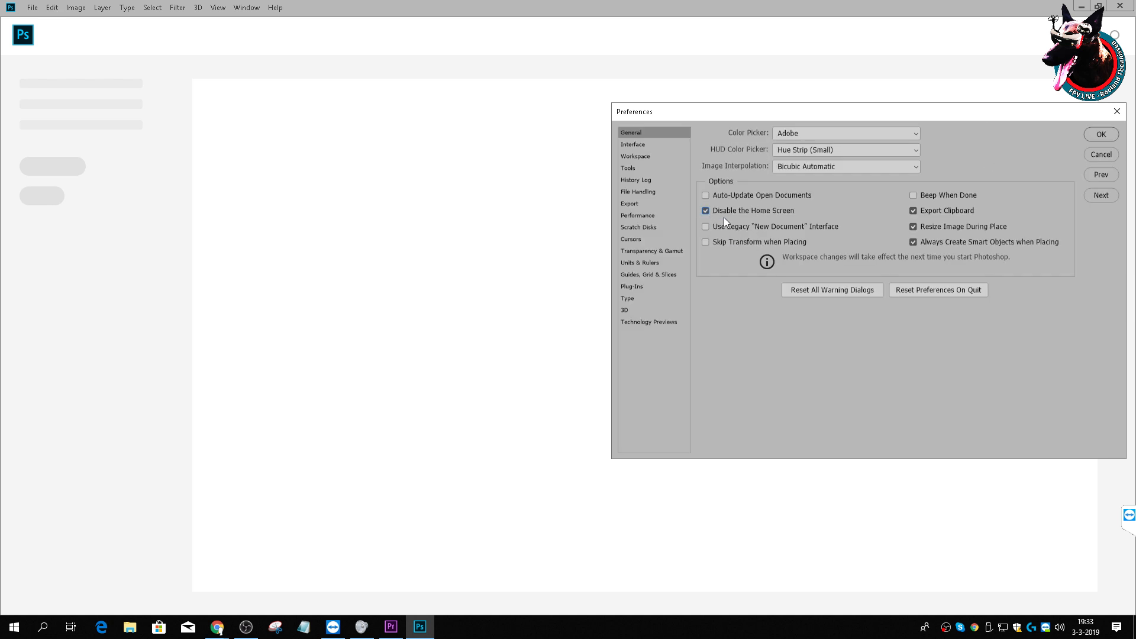
{"action": "left_click", "coordinate": [1115, 113]}
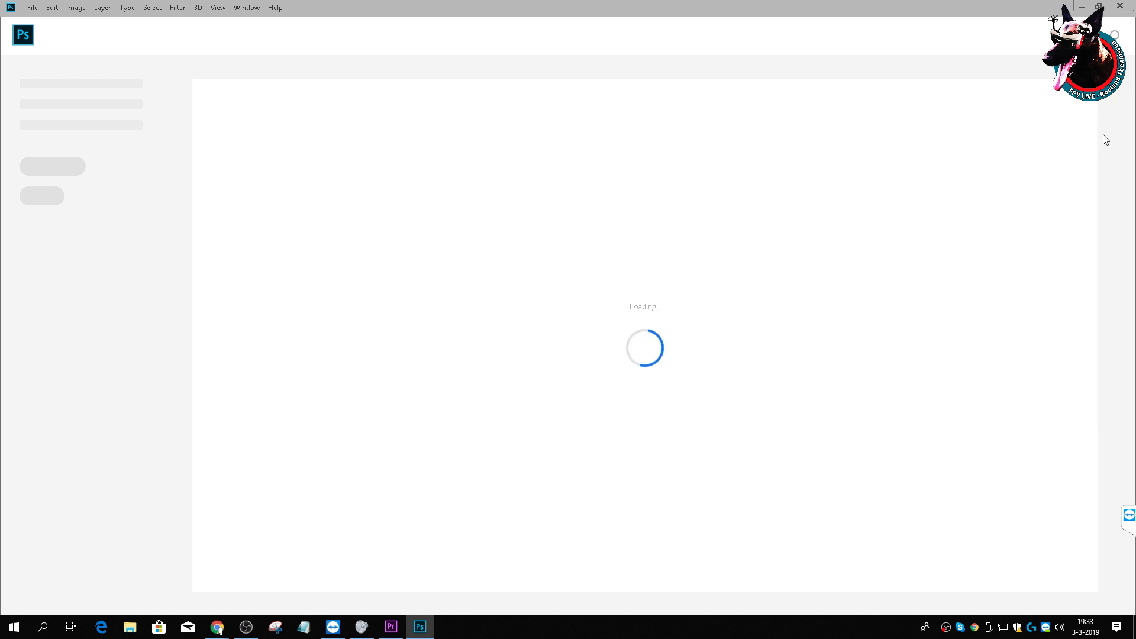
{"action": "left_click", "coordinate": [1122, 6]}
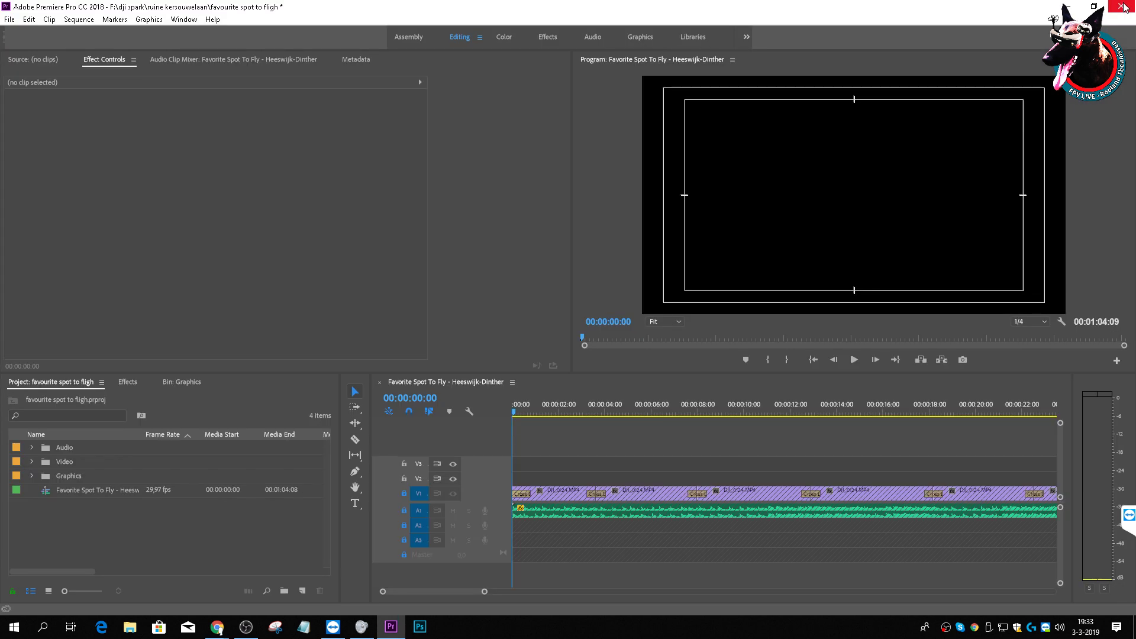
{"action": "left_click", "coordinate": [418, 627]}
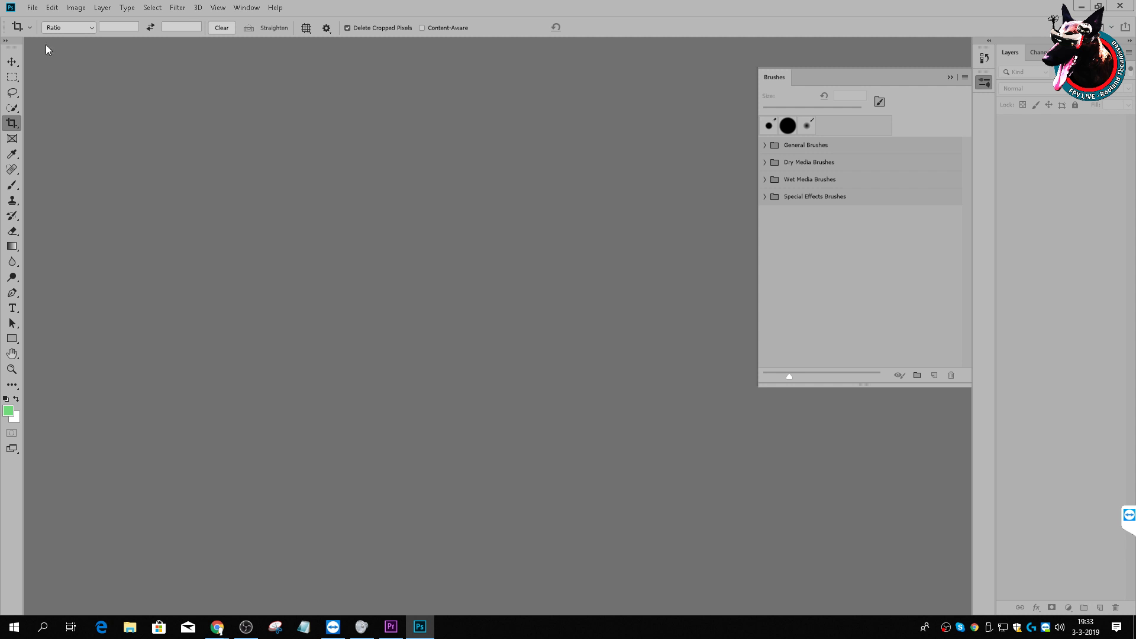
Step: Open the DogFPV_ALPHA image from the Bugs folder
{"action": "left_click", "coordinate": [32, 8]}
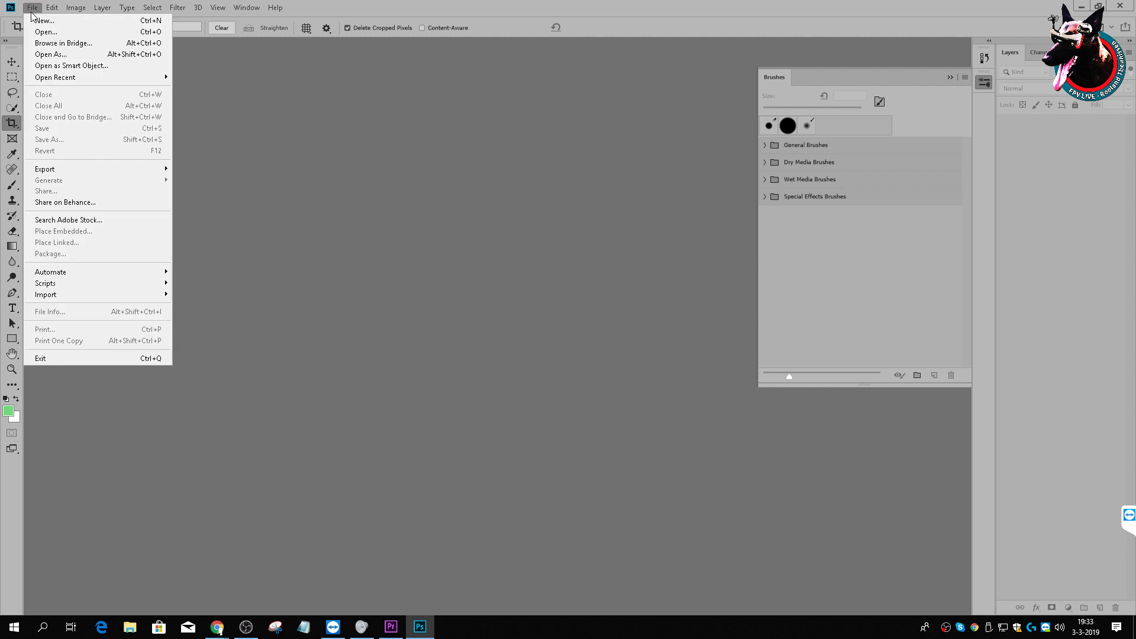
{"action": "left_click", "coordinate": [364, 224]}
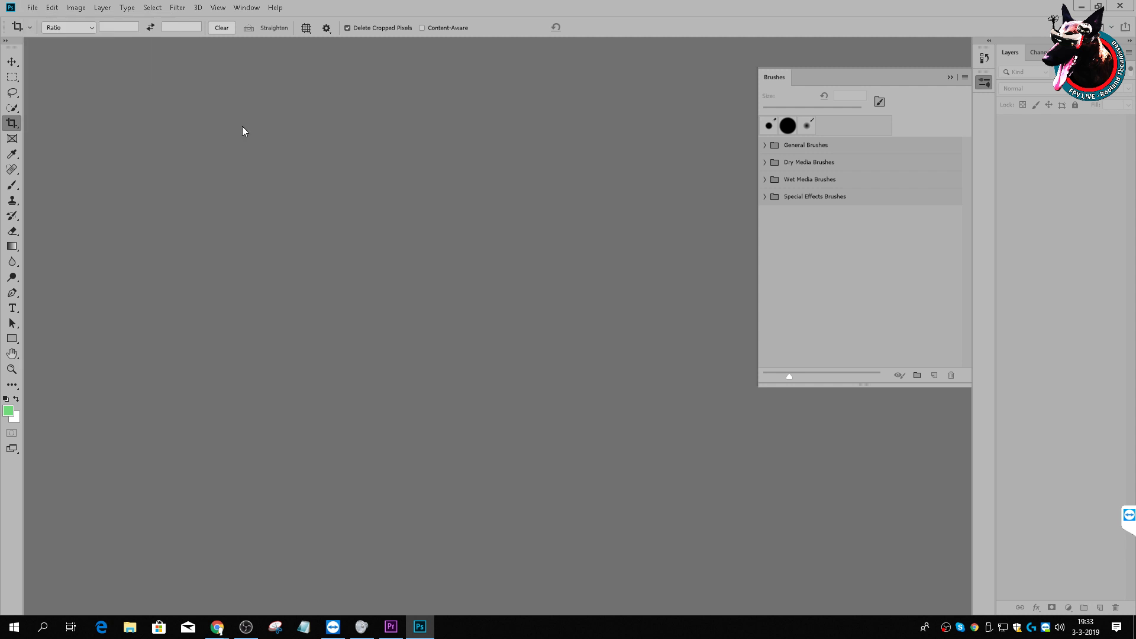
{"action": "left_click", "coordinate": [31, 9]}
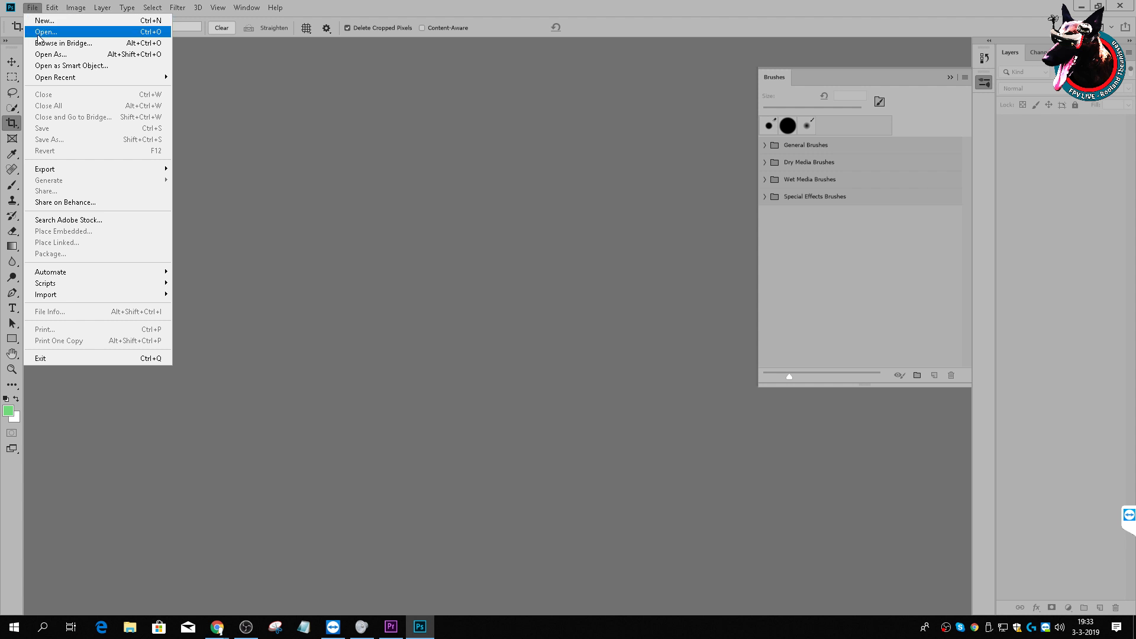
{"action": "left_click", "coordinate": [39, 34]}
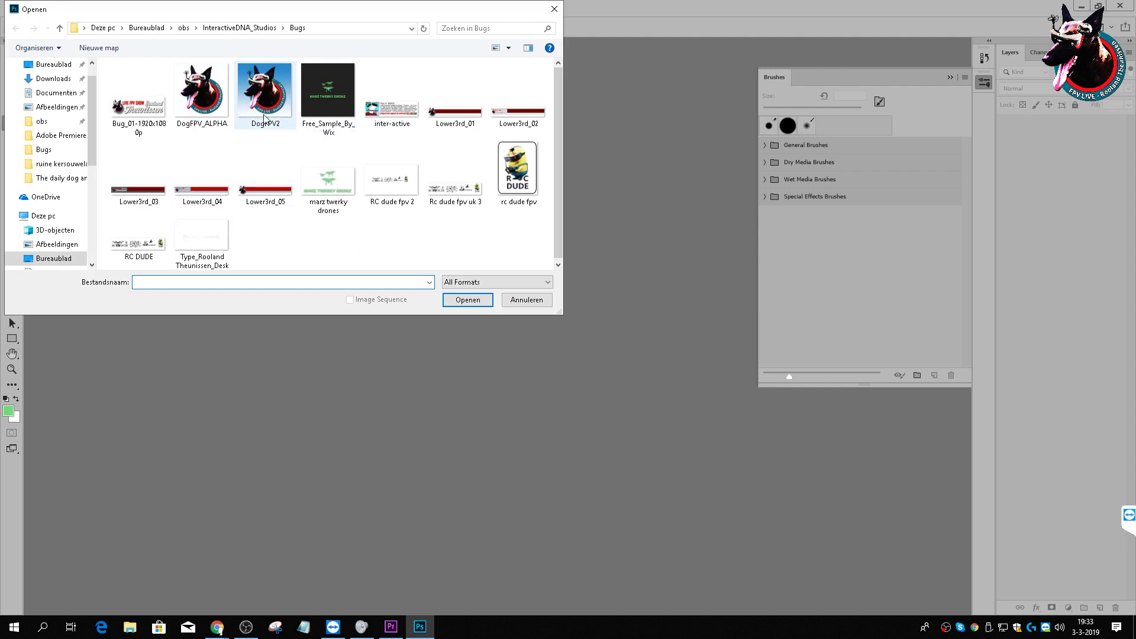
{"action": "left_click", "coordinate": [206, 100]}
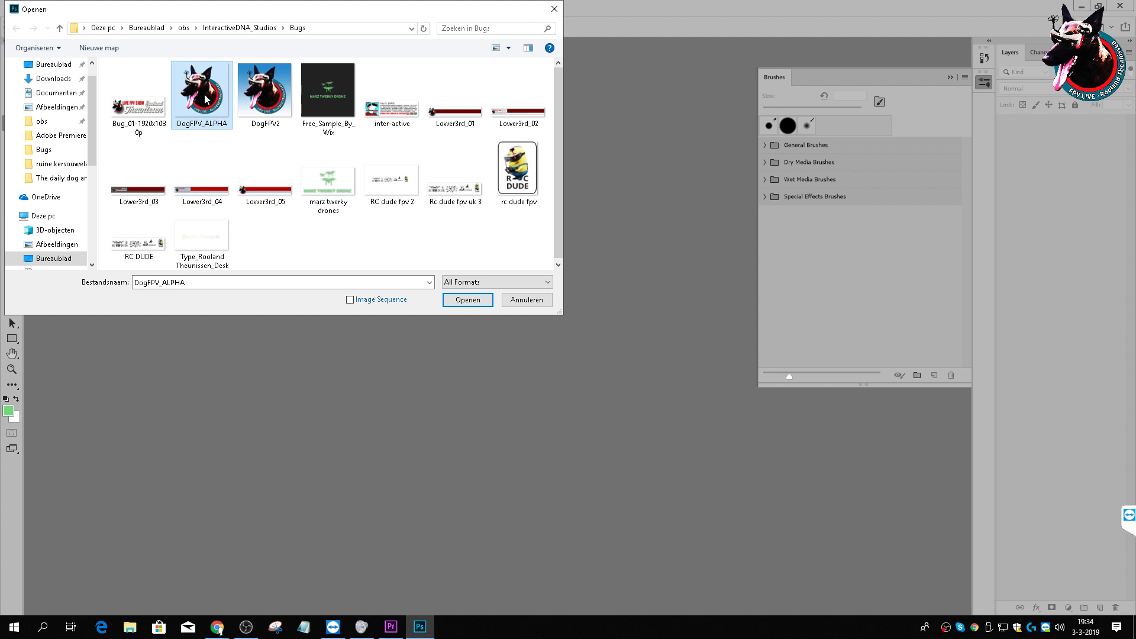
{"action": "left_click", "coordinate": [468, 300]}
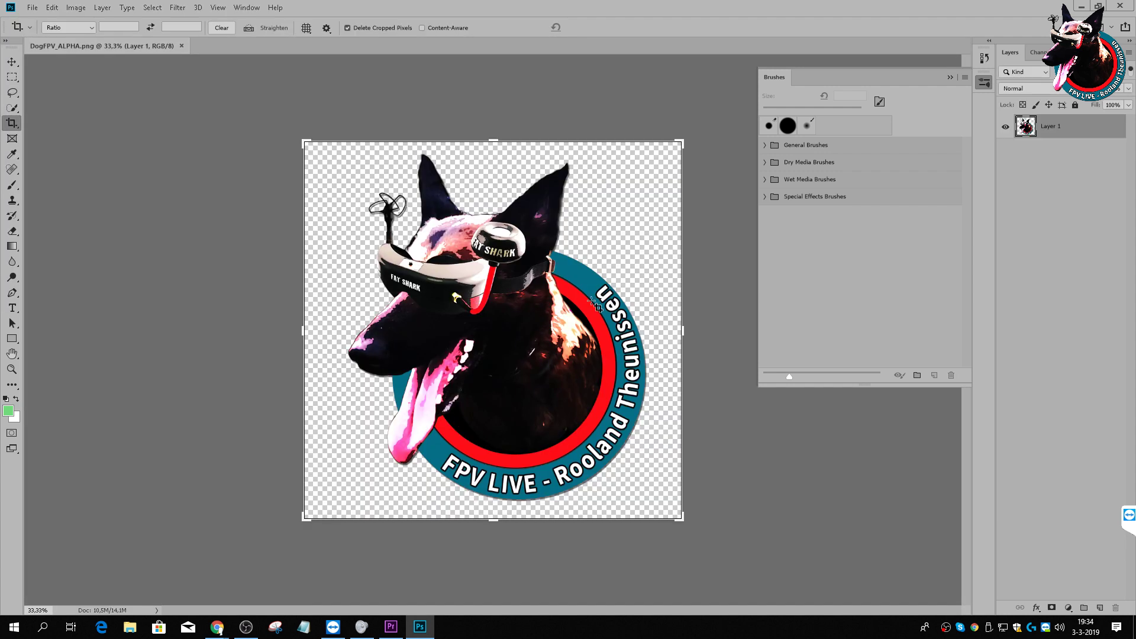
Step: Check the logo's pixel dimensions and resolution in Image Size, leaving the dialog without applying changes
{"action": "left_click", "coordinate": [58, 8]}
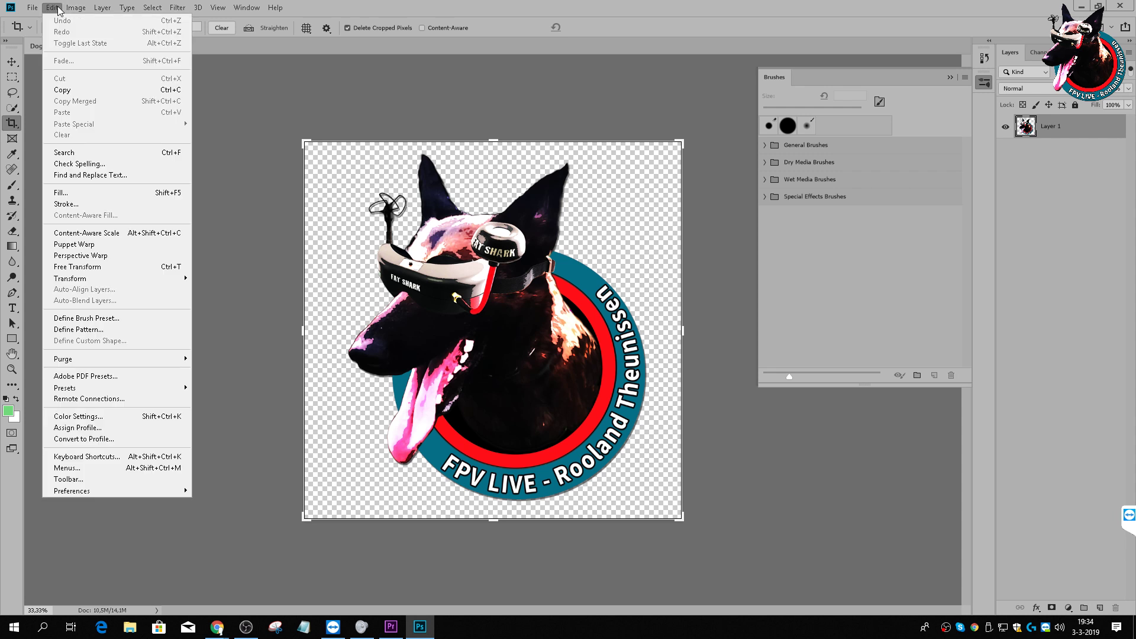
{"action": "mouse_move", "coordinate": [75, 11]}
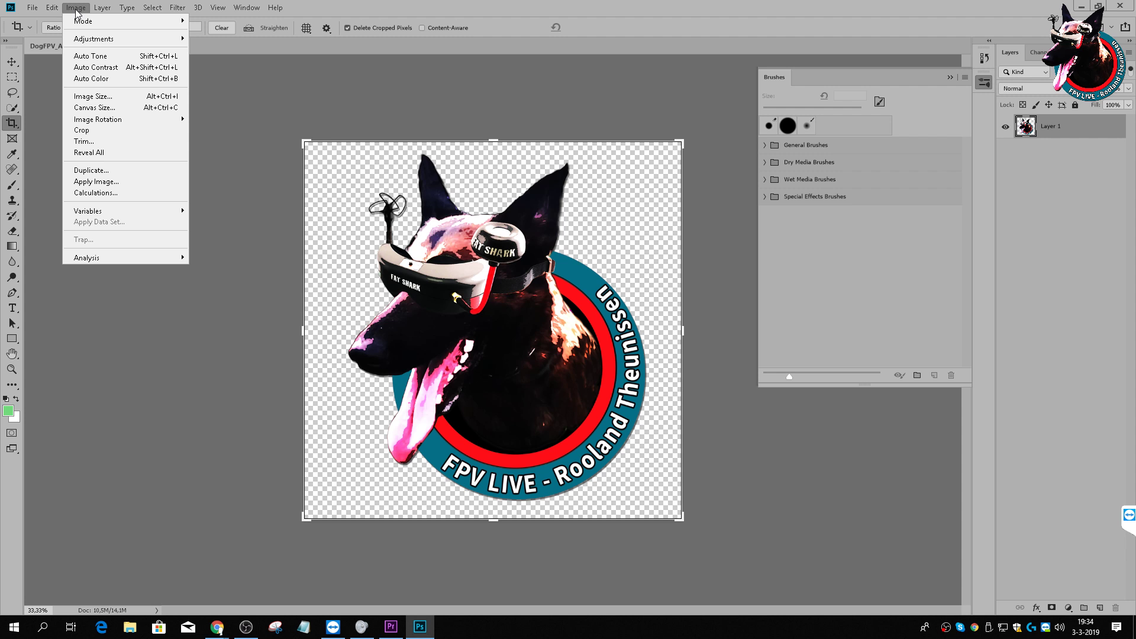
{"action": "left_click", "coordinate": [92, 97]}
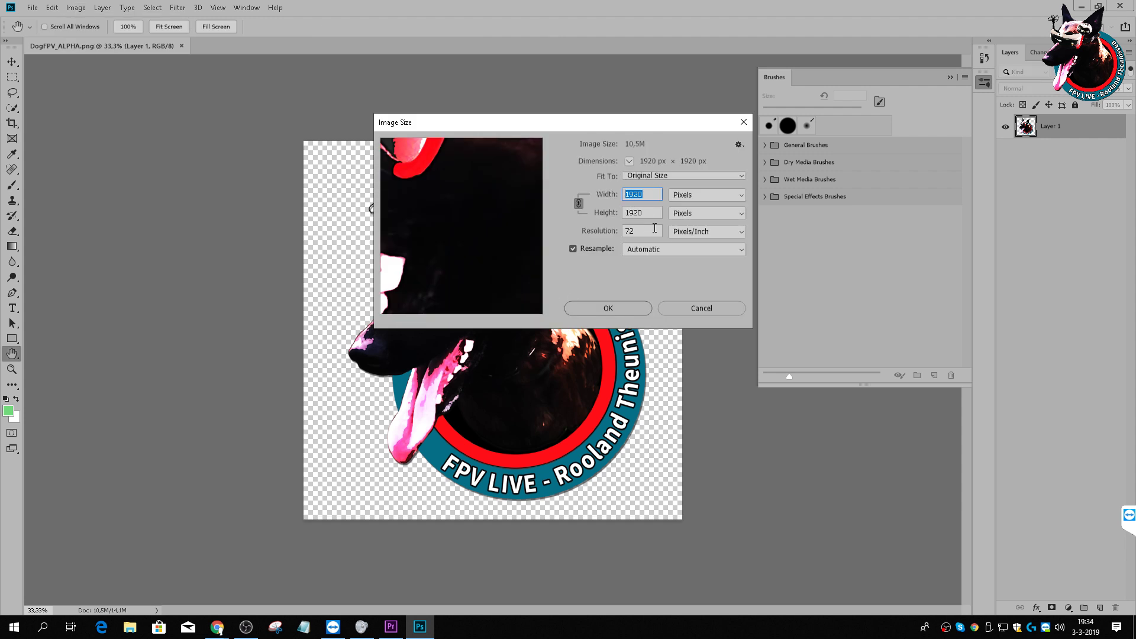
{"action": "left_click", "coordinate": [715, 307]}
{"action": "key", "text": "c"}
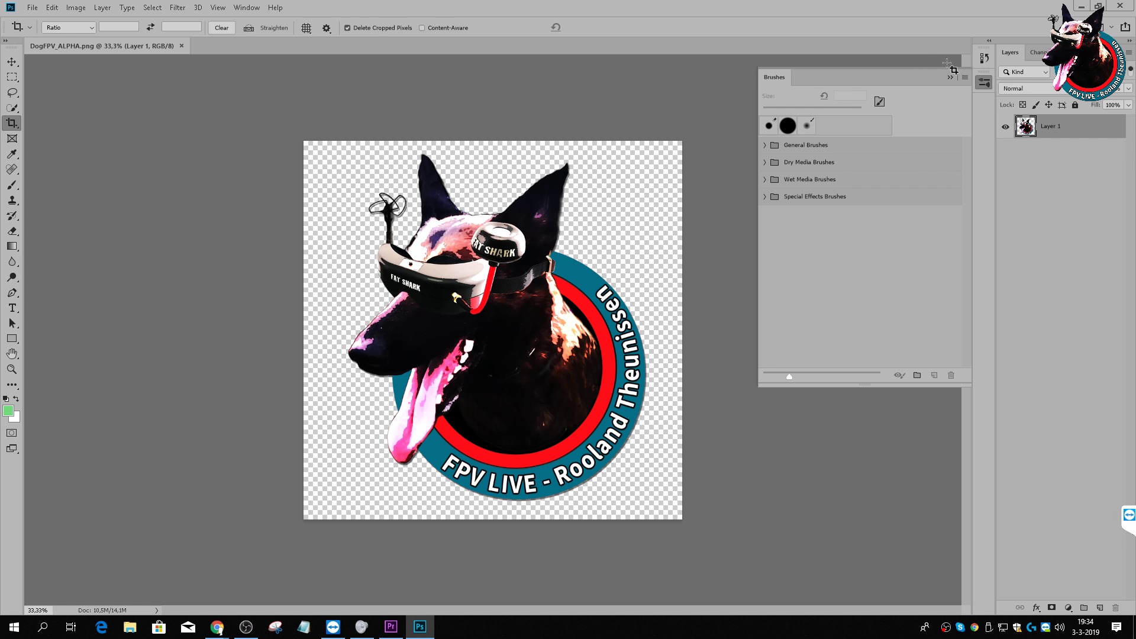
Step: Switch to the Move tool, detach the Brushes panel from its dock and close it
{"action": "key", "text": "v"}
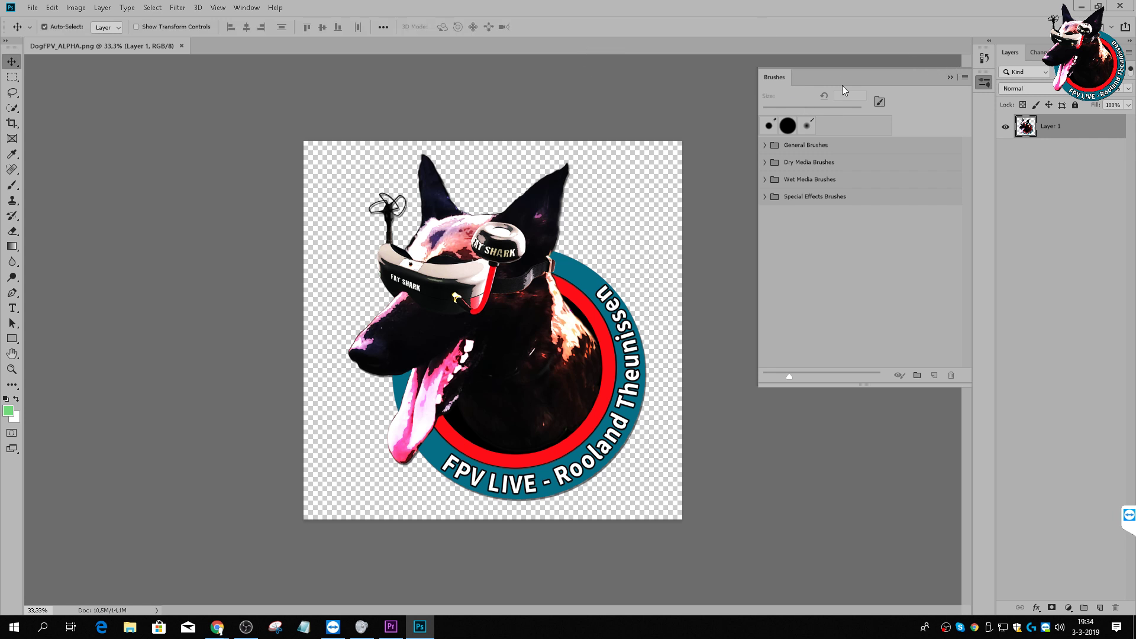
{"action": "left_click_drag", "start_coordinate": [834, 75], "coordinate": [715, 104]}
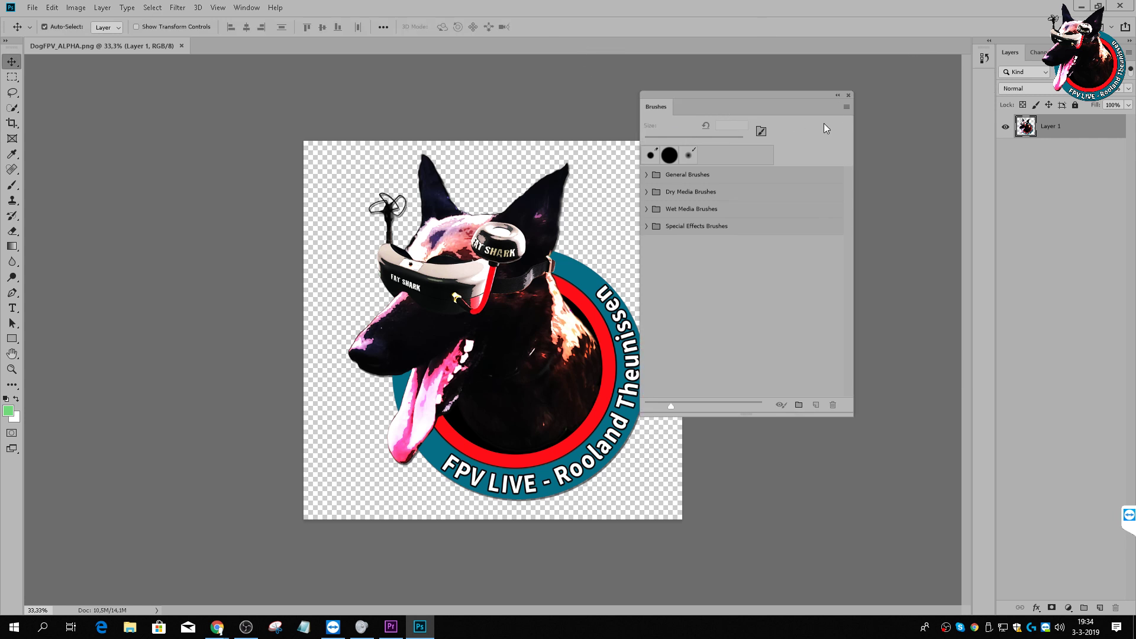
{"action": "left_click", "coordinate": [849, 95]}
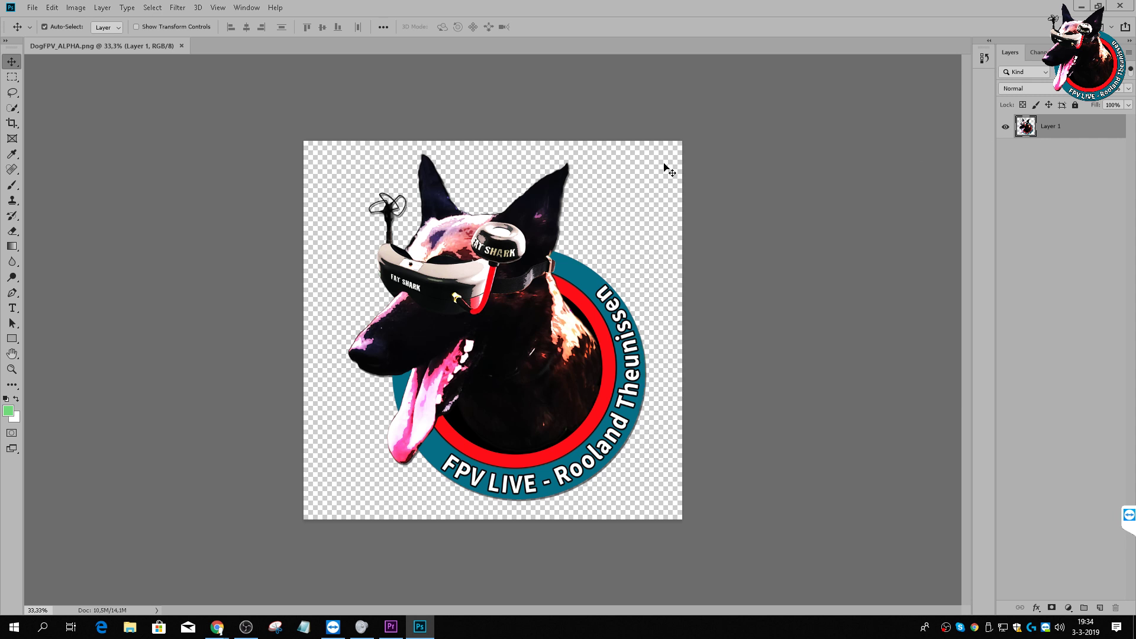
Step: Add a new empty layer above the logo layer and choose the Line tool
{"action": "left_click", "coordinate": [1100, 608]}
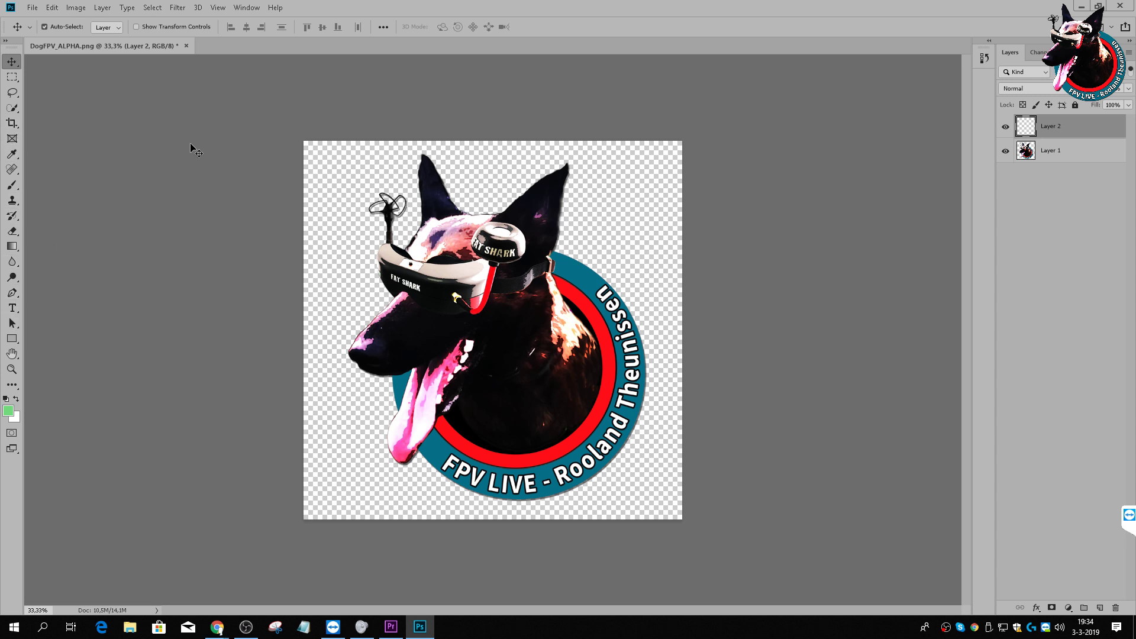
{"action": "left_click", "coordinate": [11, 341]}
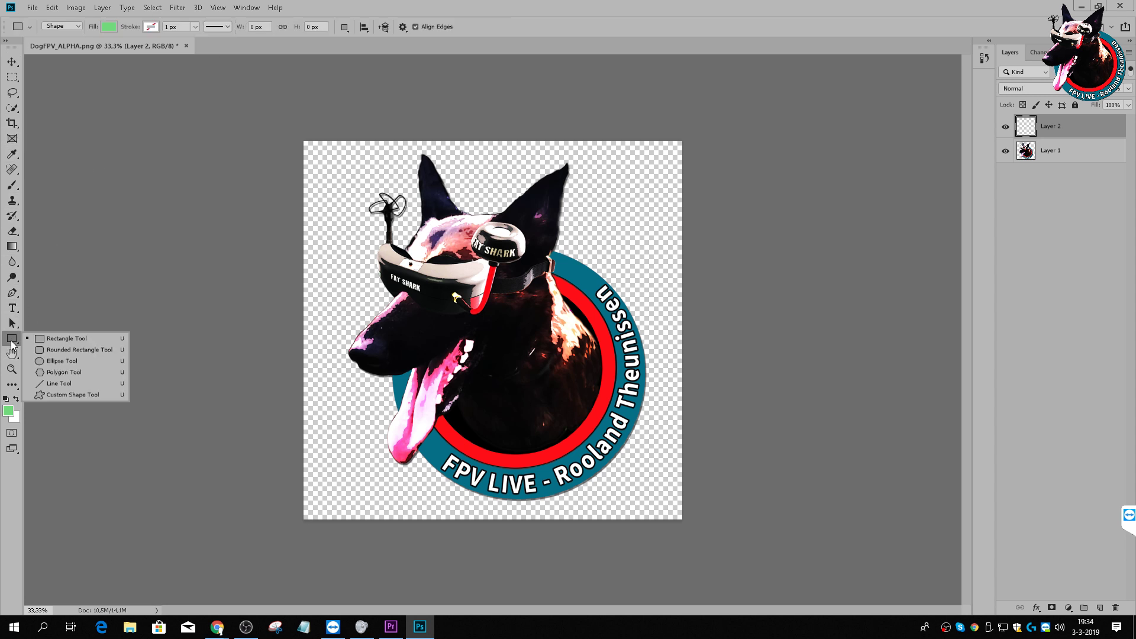
{"action": "left_click", "coordinate": [54, 382]}
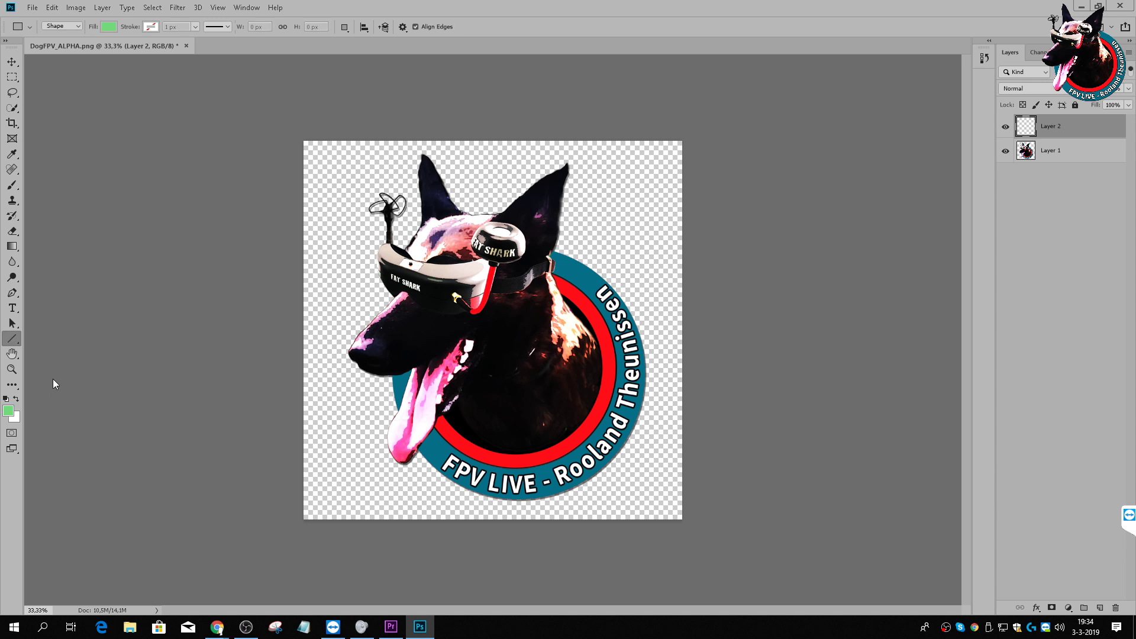
Step: Set the foreground color to pure red d50000 and return to the Line tool
{"action": "left_click", "coordinate": [9, 410]}
{"action": "type", "text": "72ffff"}
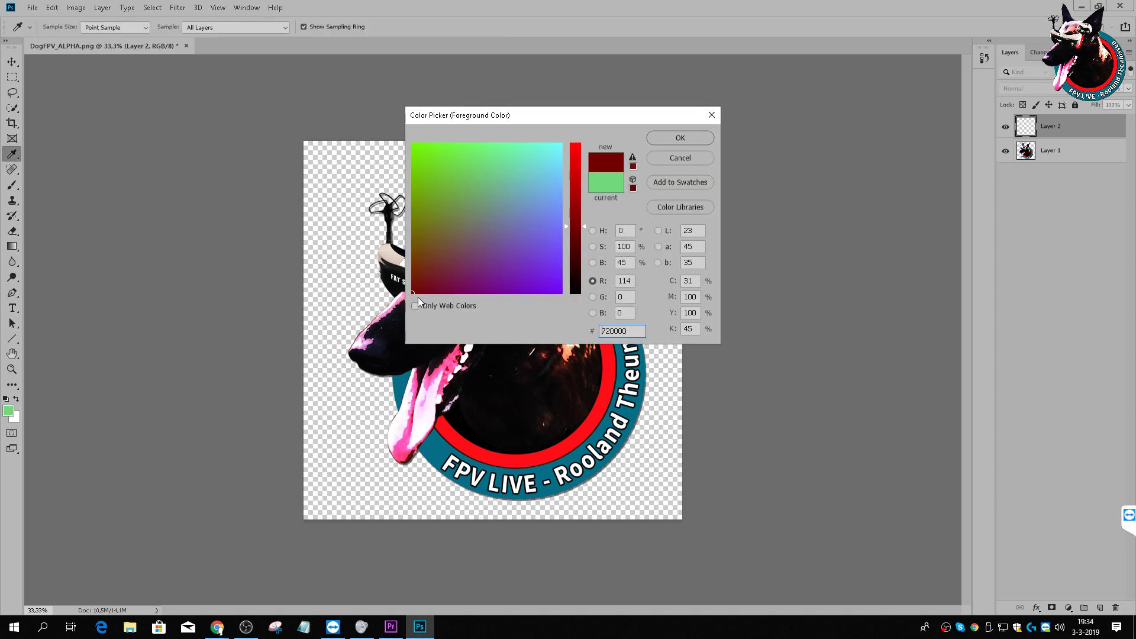
{"action": "left_click", "coordinate": [577, 167]}
{"action": "left_click_drag", "start_coordinate": [554, 167], "coordinate": [399, 298]}
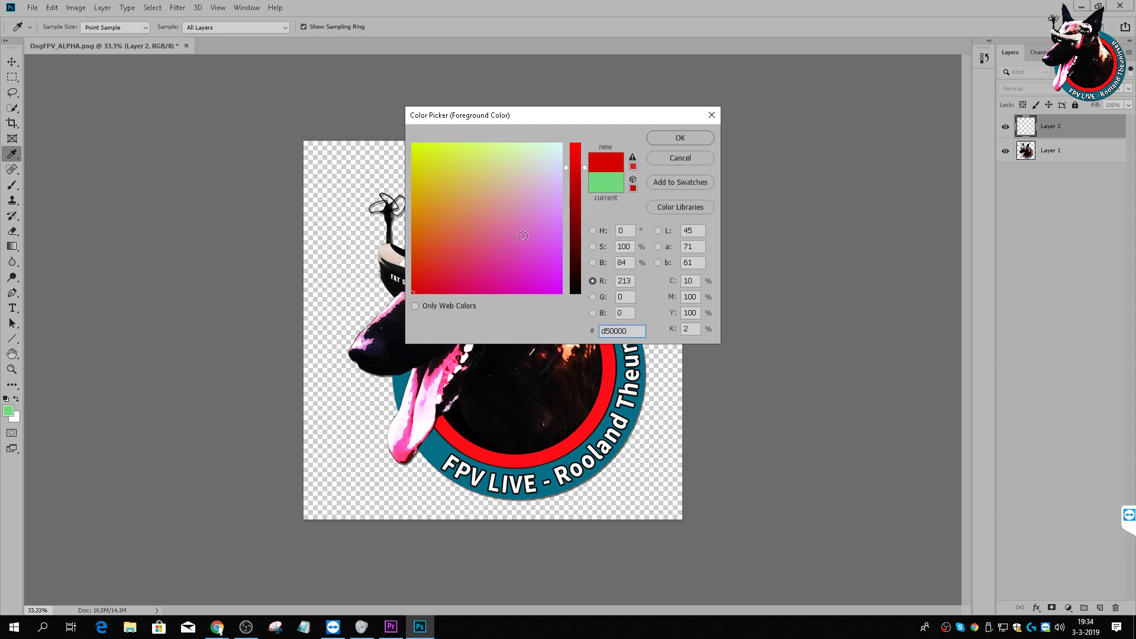
{"action": "left_click", "coordinate": [680, 139]}
{"action": "key", "text": "u"}
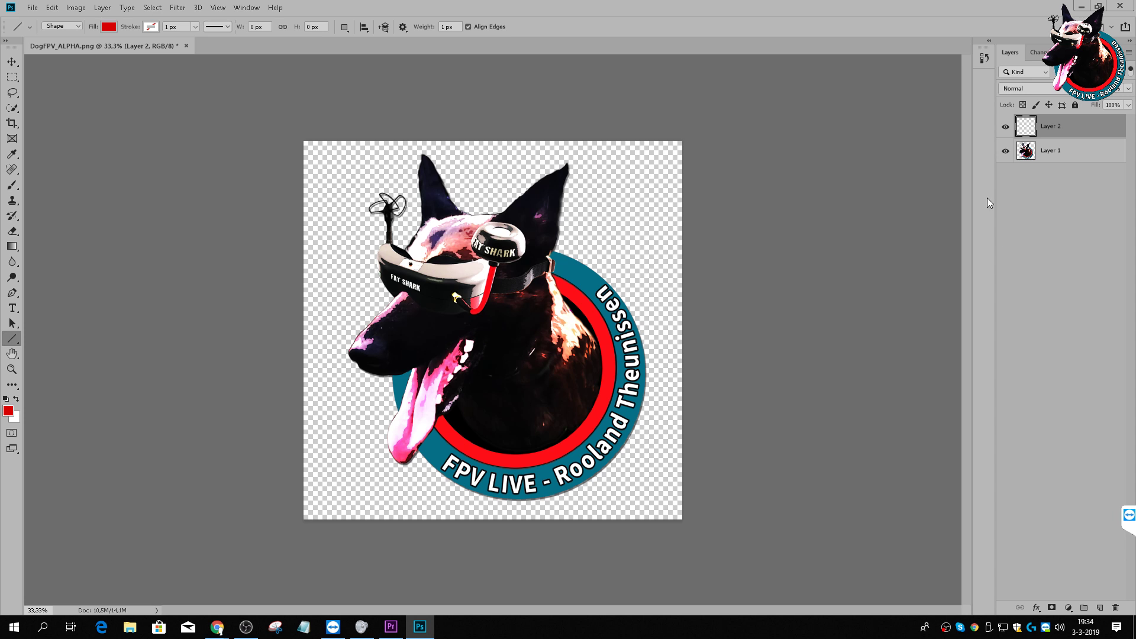
Step: Add another empty layer beneath the logo layer and swap the colors to make white the foreground color
{"action": "left_click", "coordinate": [1066, 157]}
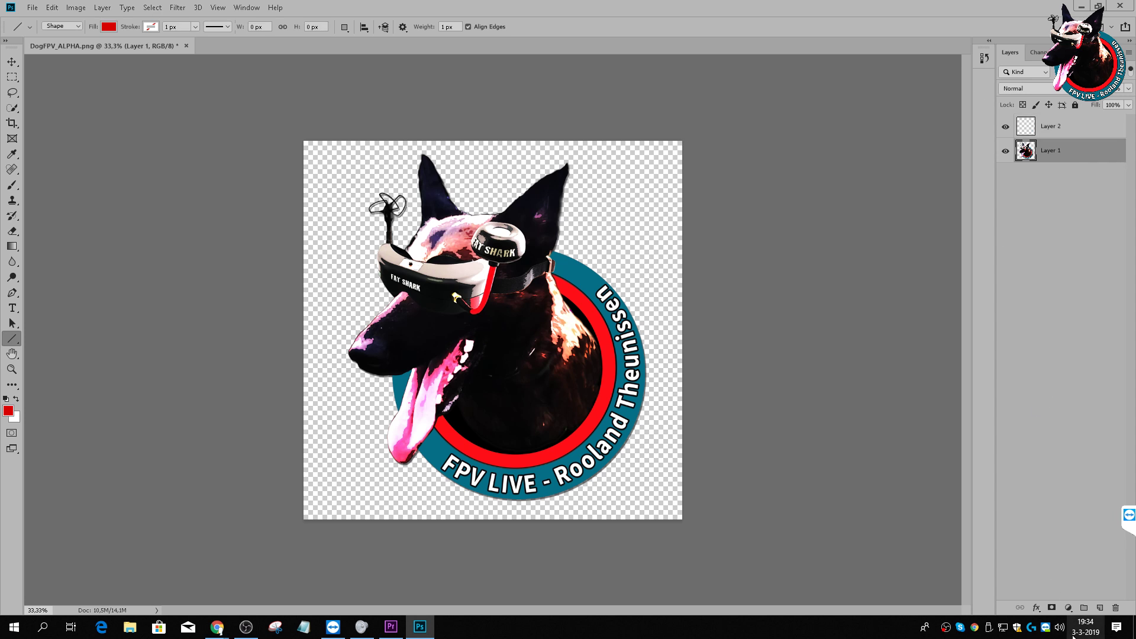
{"action": "left_click", "coordinate": [1100, 607]}
{"action": "left_click_drag", "start_coordinate": [1034, 143], "coordinate": [1056, 200]}
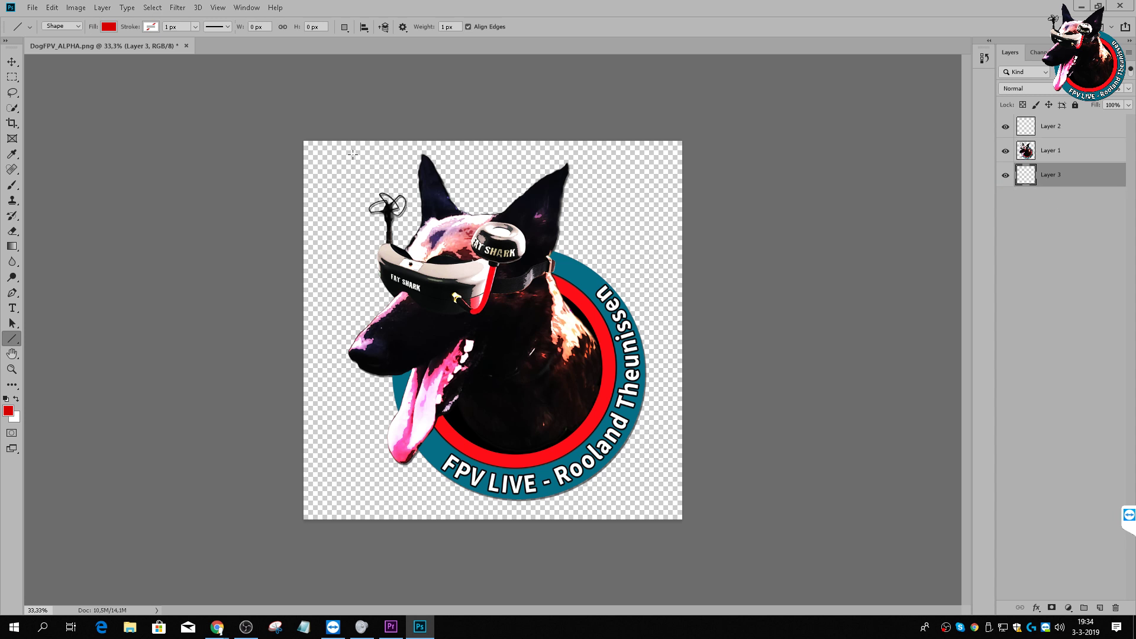
{"action": "left_click", "coordinate": [16, 400]}
{"action": "left_click", "coordinate": [52, 12]}
{"action": "left_click", "coordinate": [78, 194]}
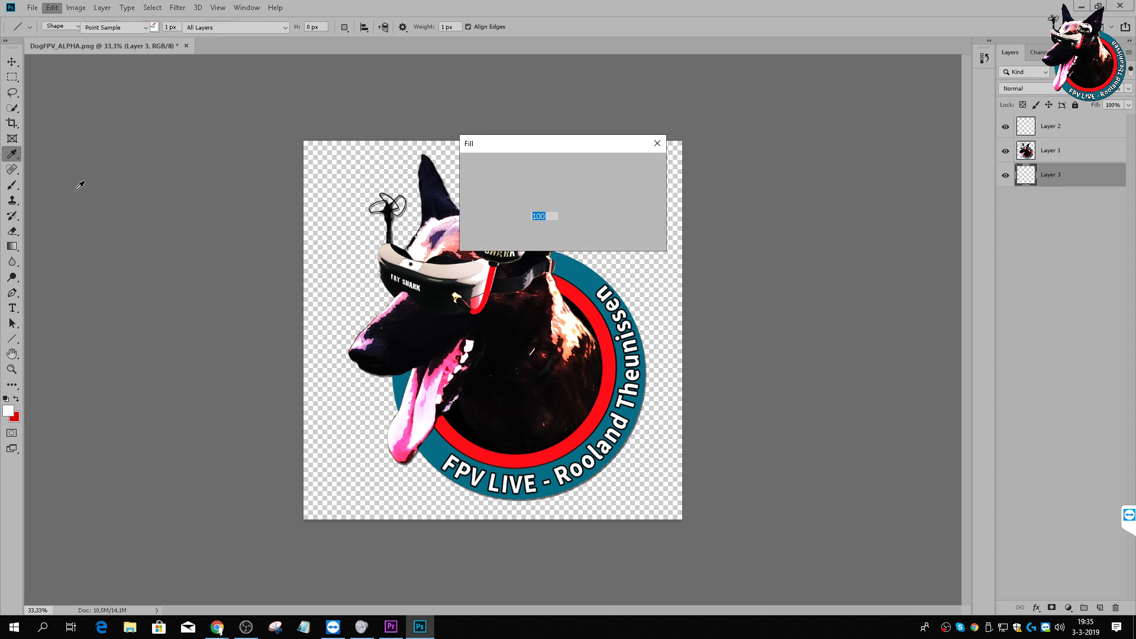
{"action": "left_click", "coordinate": [633, 191]}
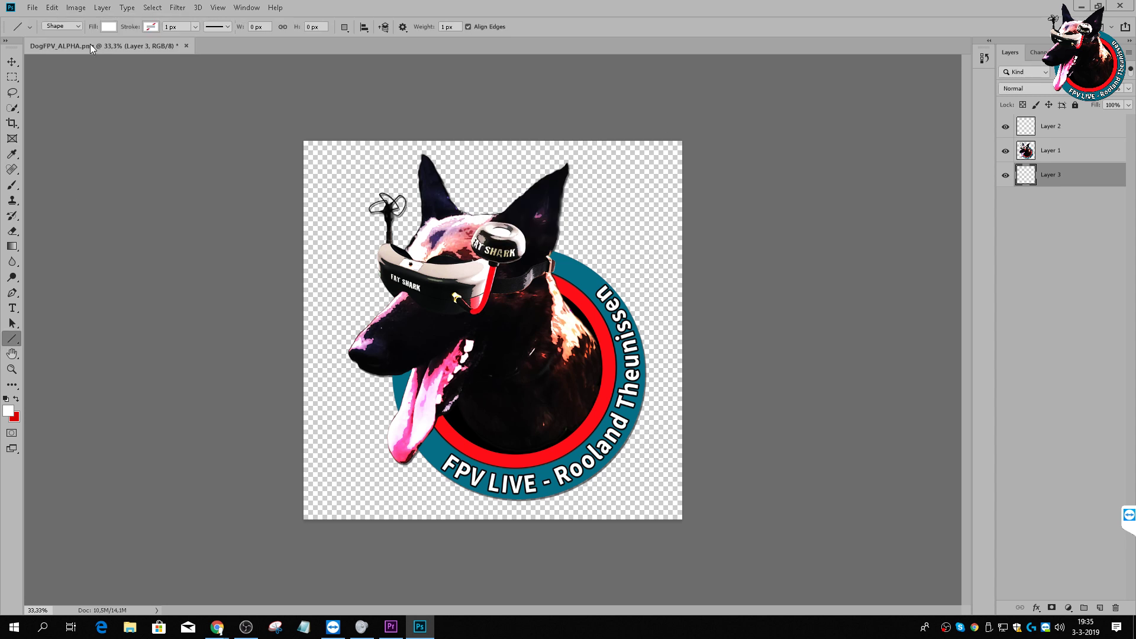
Step: Fill the bottom layer with the white foreground color in Normal mode at 100% opacity
{"action": "left_click", "coordinate": [52, 8]}
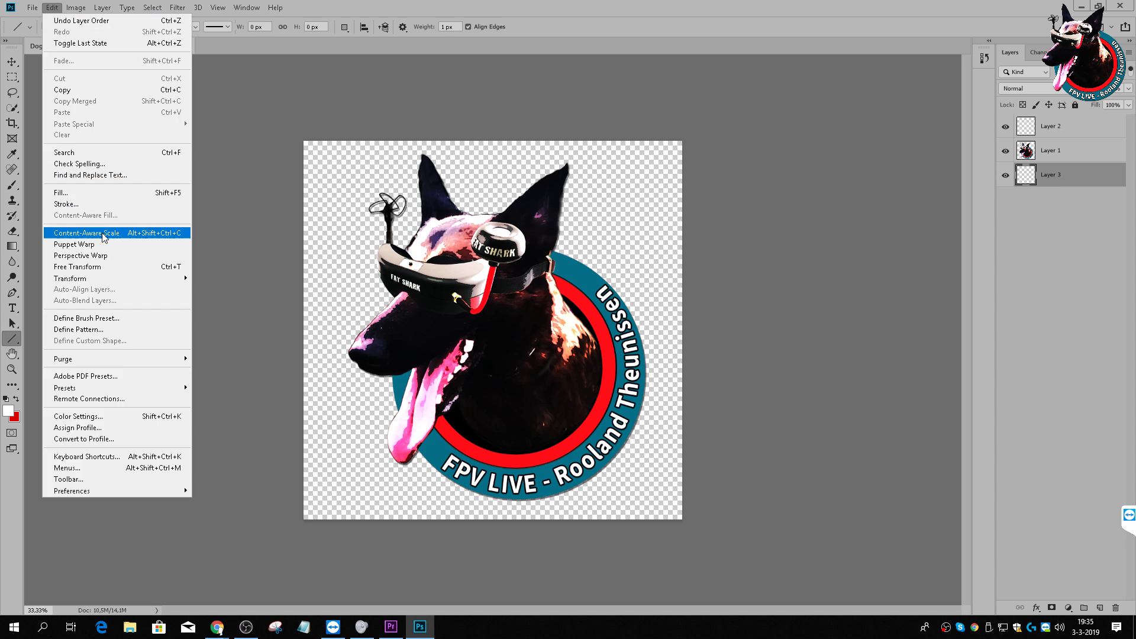
{"action": "left_click", "coordinate": [169, 195]}
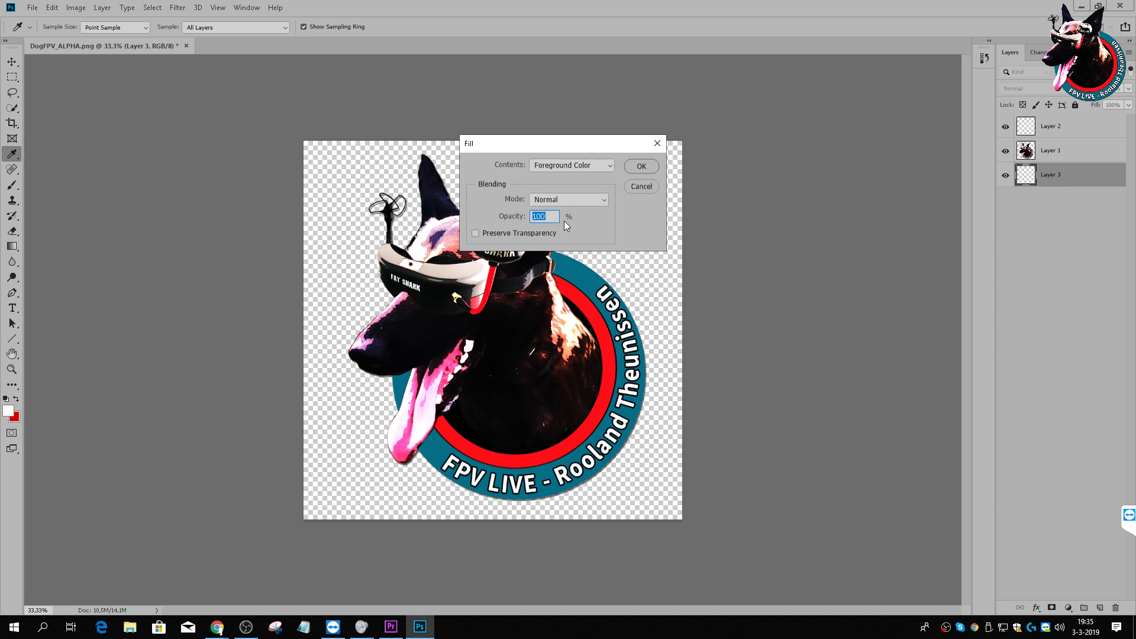
{"action": "left_click", "coordinate": [642, 166]}
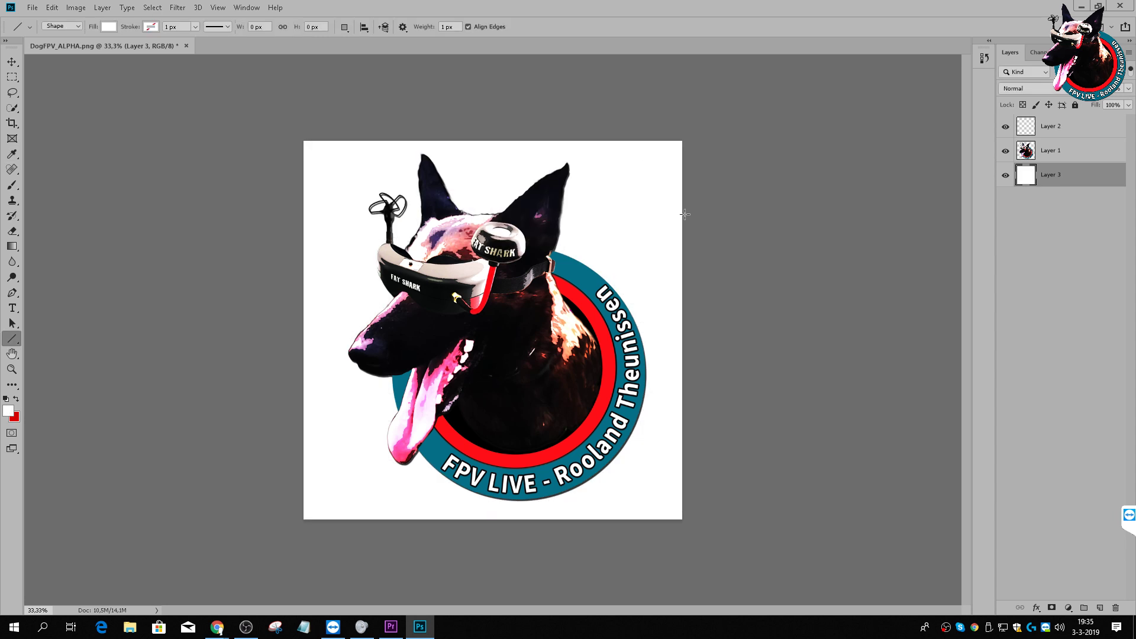
Step: Rename the empty top layer to "guide" and deselect all layers
{"action": "left_click", "coordinate": [1054, 126]}
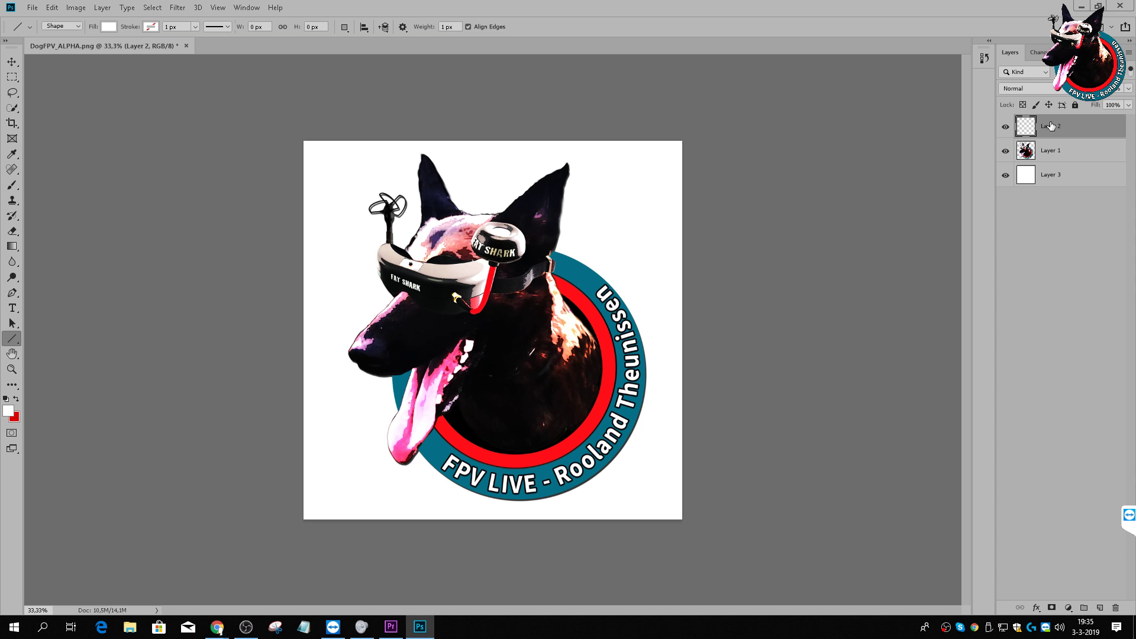
{"action": "double_click", "coordinate": [1051, 126]}
{"action": "type", "text": "d"}
{"action": "left_click", "coordinate": [1034, 239]}
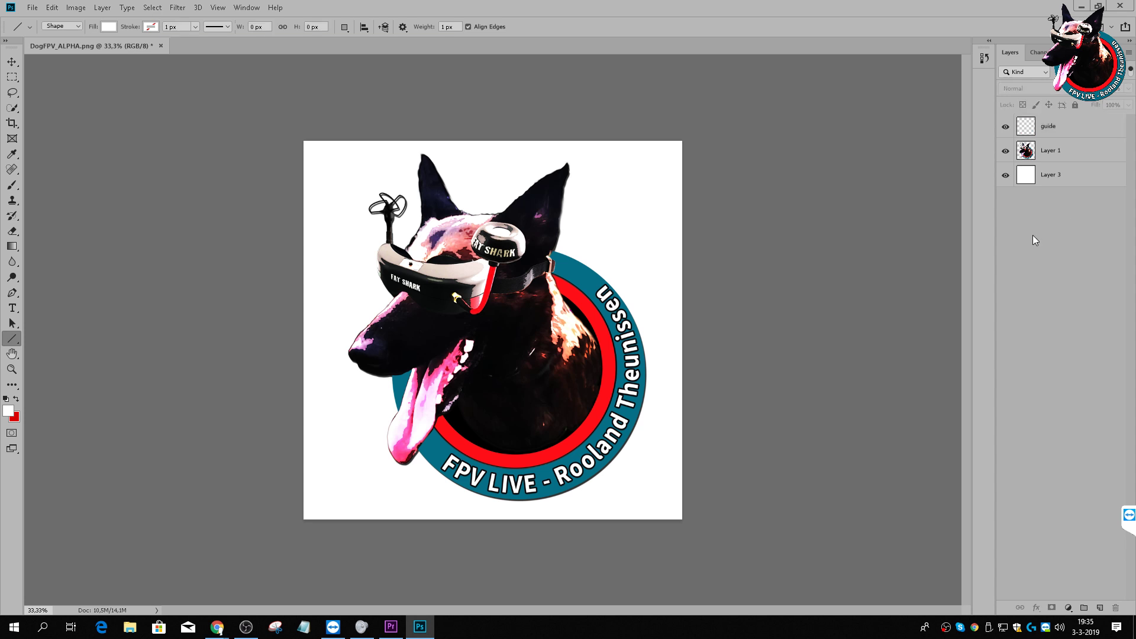
Step: Draw two corner-to-corner diagonal lines across the canvas from the guide layer, using a black 5.07 px stroke
{"action": "left_click", "coordinate": [1053, 127]}
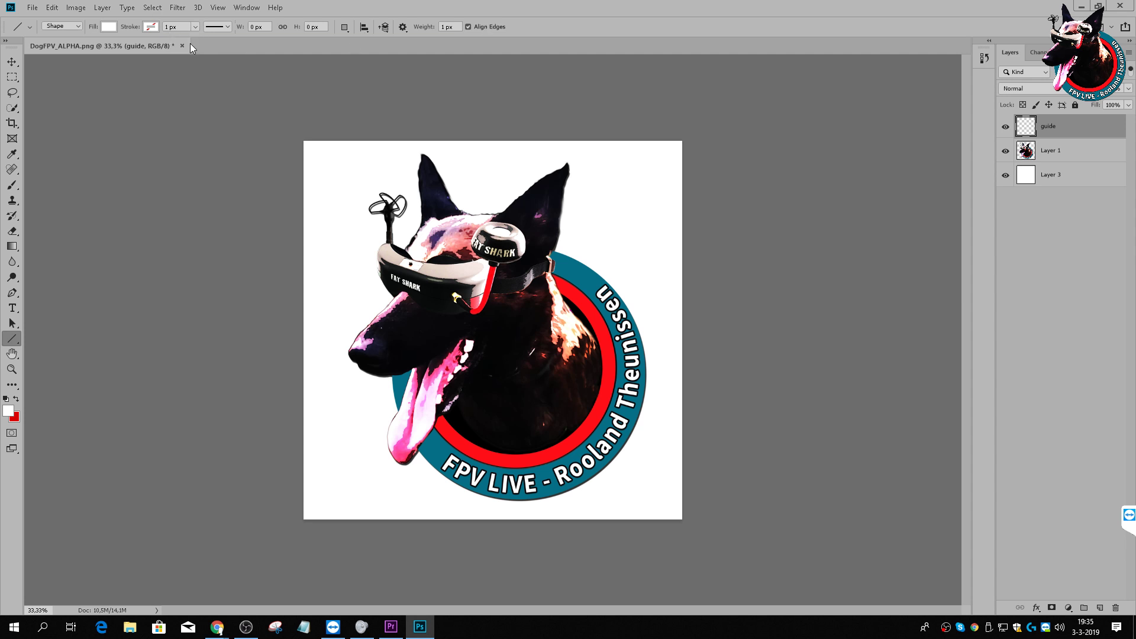
{"action": "left_click", "coordinate": [195, 26]}
{"action": "left_click_drag", "start_coordinate": [201, 43], "coordinate": [199, 42]}
{"action": "mouse_move", "coordinate": [302, 140]}
{"action": "left_mouse_down"}
{"action": "mouse_move", "coordinate": [636, 503]}
{"action": "mouse_move", "coordinate": [669, 535]}
{"action": "mouse_move", "coordinate": [684, 519]}
{"action": "left_mouse_up"}
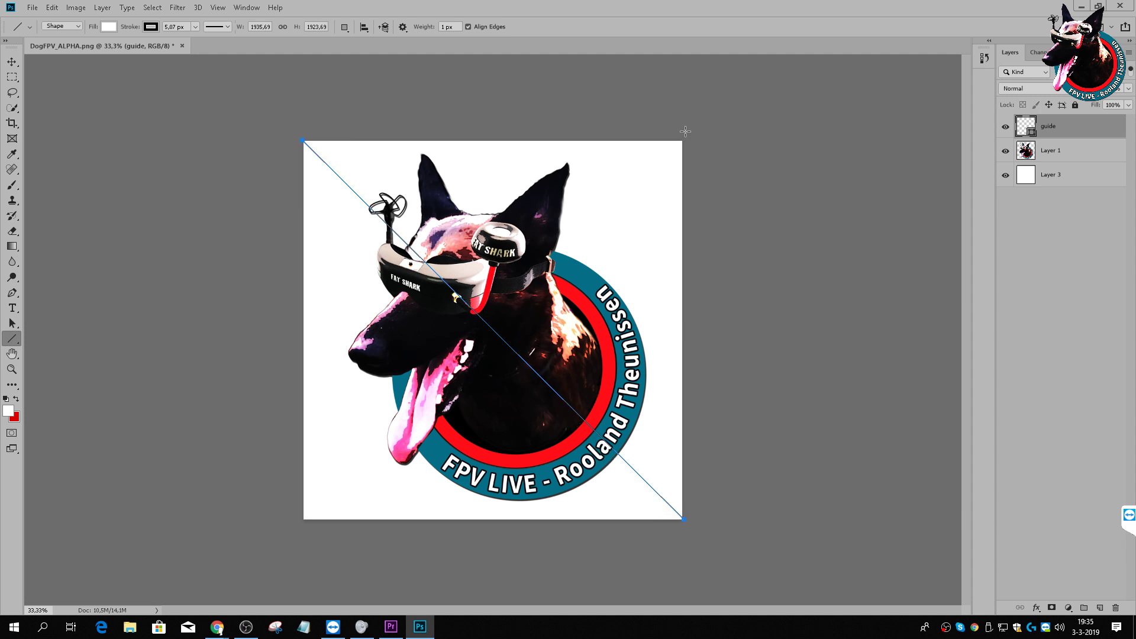
{"action": "left_click_drag", "start_coordinate": [681, 140], "coordinate": [304, 520]}
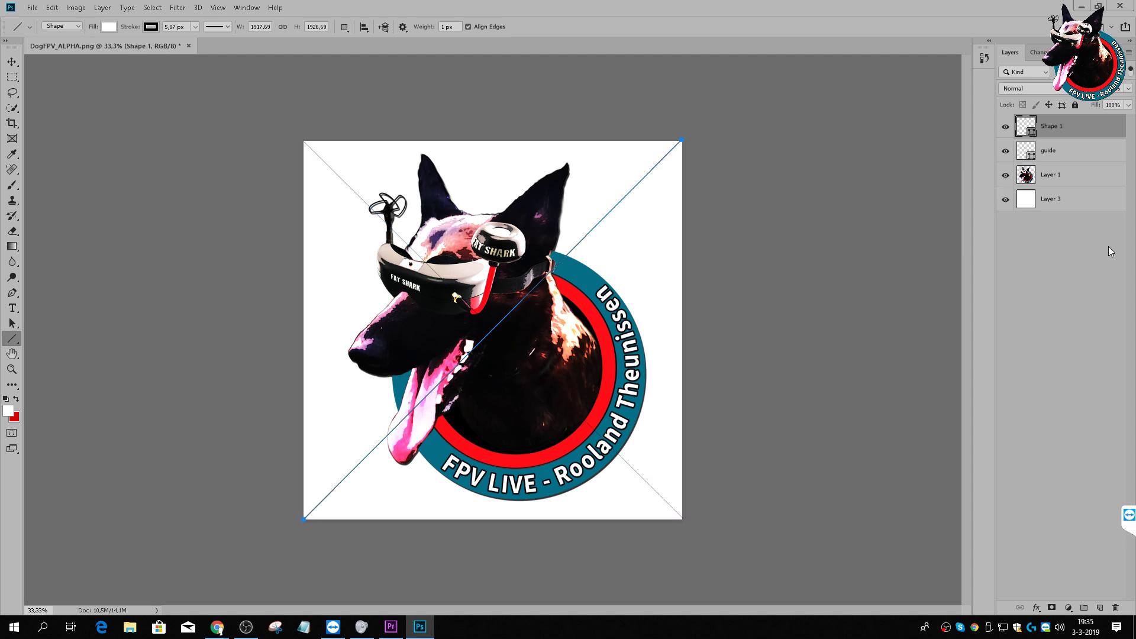
Step: Move the dog logo on Layer 1 slightly up and to the right relative to the crossing diagonal lines
{"action": "left_click", "coordinate": [1060, 178]}
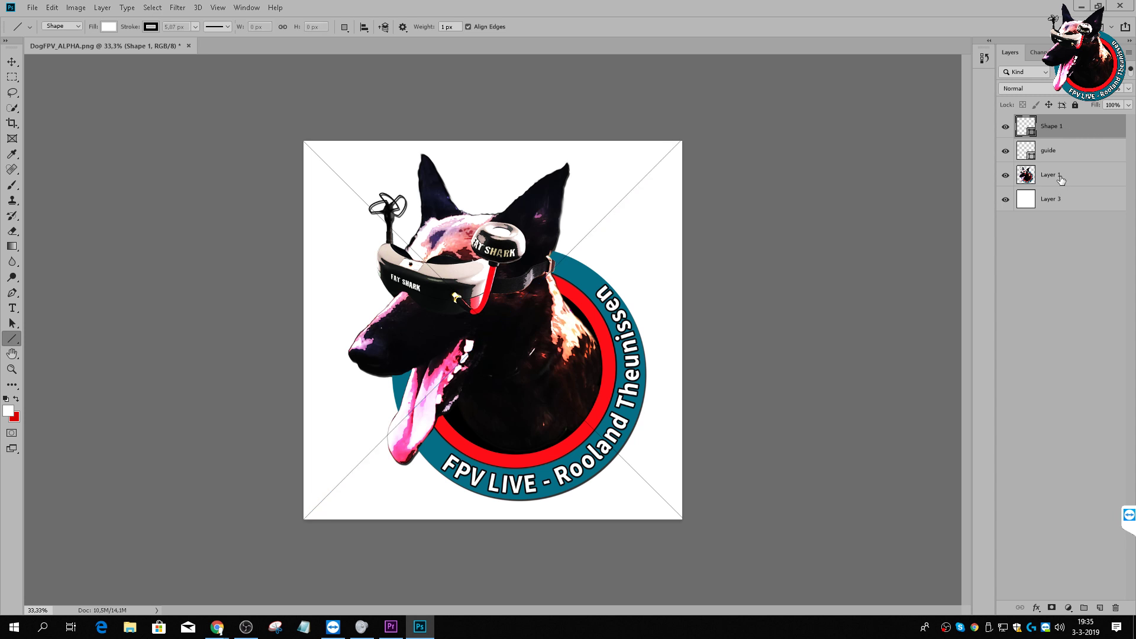
{"action": "left_click", "coordinate": [12, 61]}
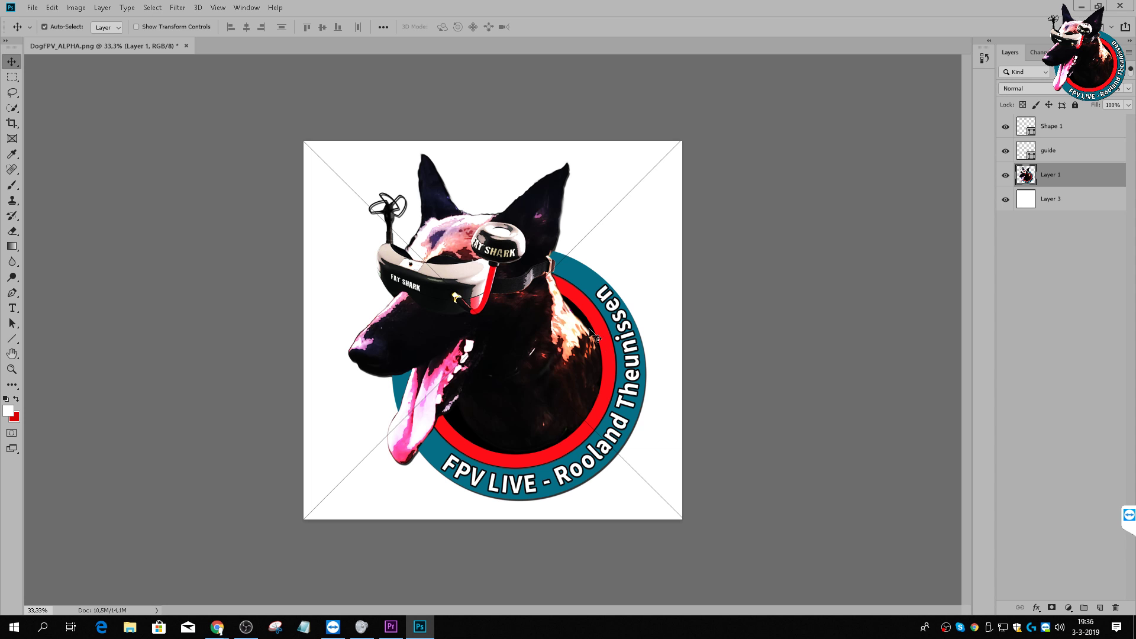
{"action": "left_click_drag", "start_coordinate": [603, 355], "coordinate": [583, 324]}
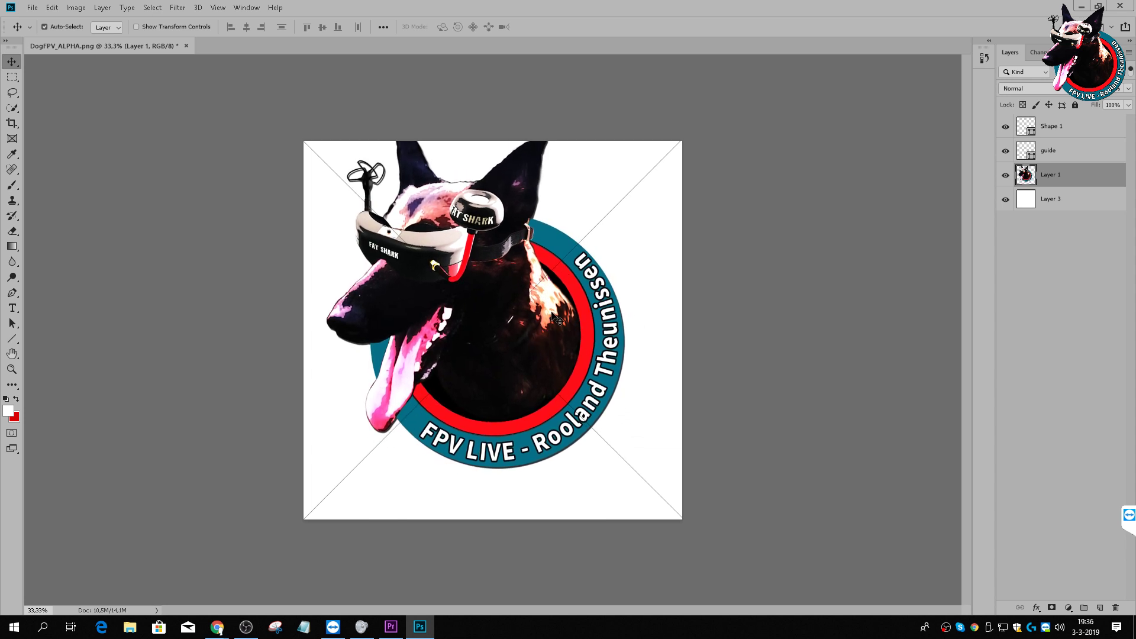
{"action": "left_click_drag", "start_coordinate": [560, 334], "coordinate": [590, 354]}
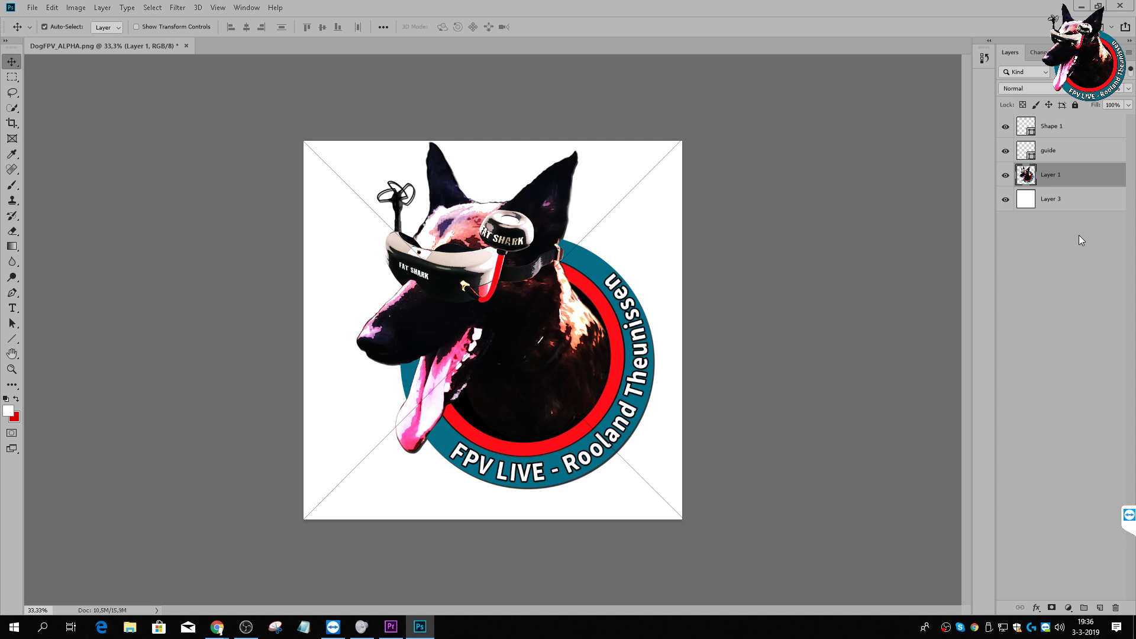
Step: Add a new top layer and draw an unfilled ellipse with a light green stroke, about 1287 x 1287 px, around the logo's outer teal ring
{"action": "left_click", "coordinate": [1050, 133]}
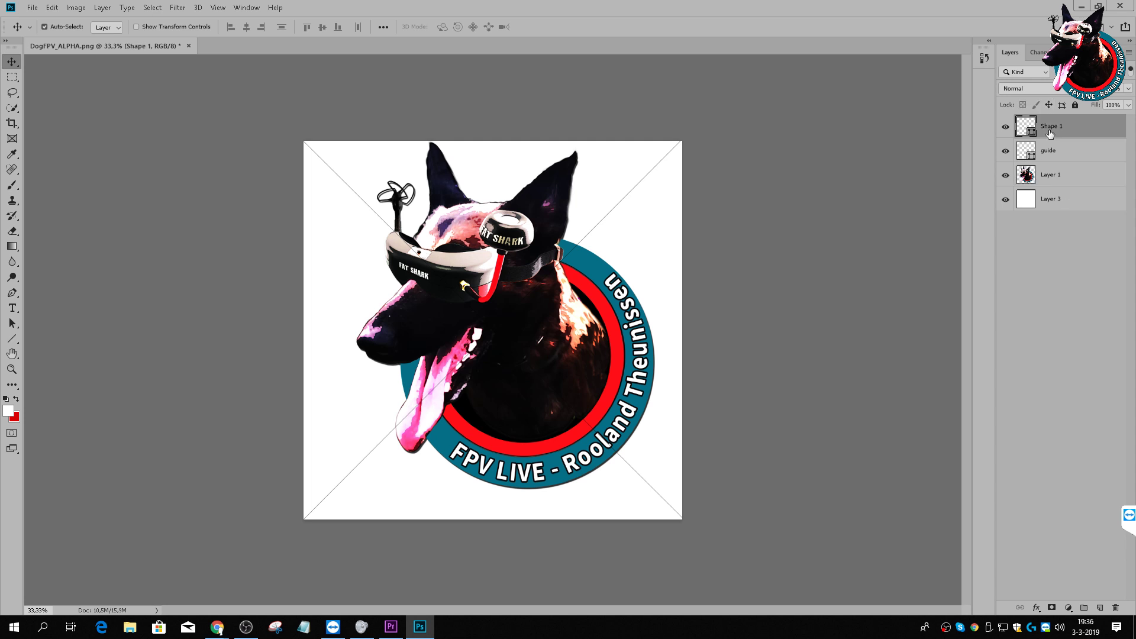
{"action": "left_click", "coordinate": [1099, 608]}
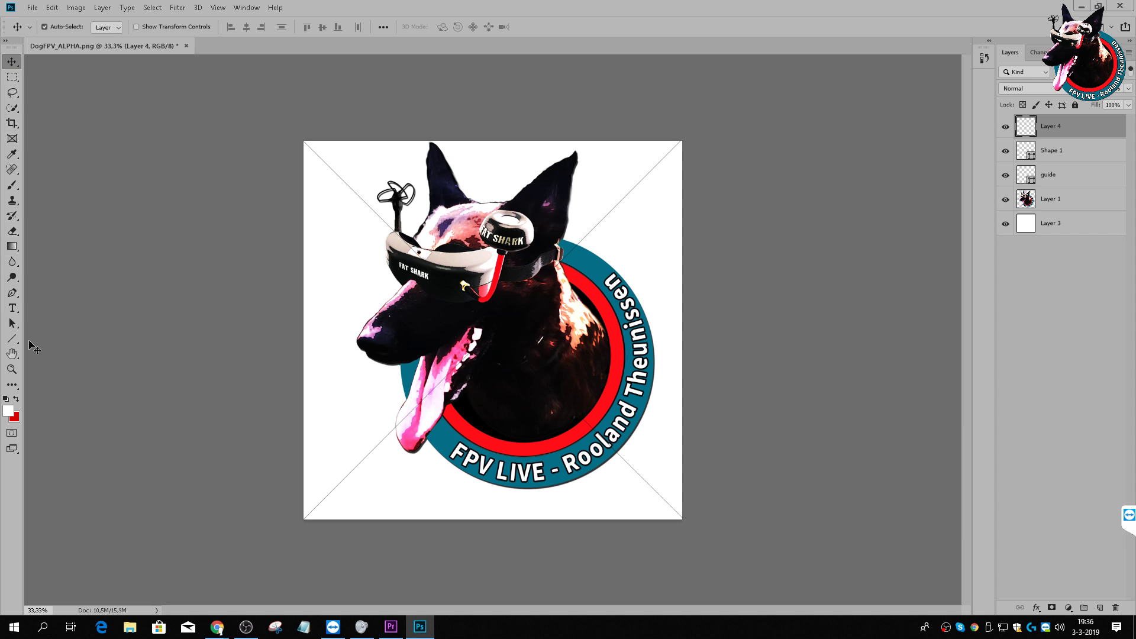
{"action": "left_click", "coordinate": [10, 347]}
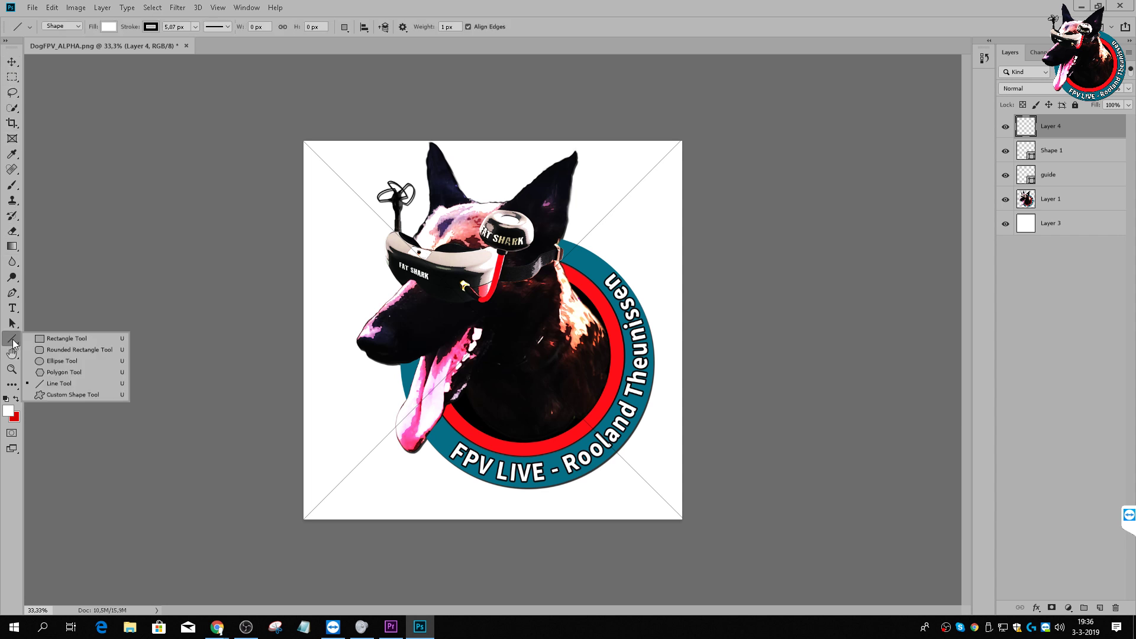
{"action": "left_click", "coordinate": [55, 359]}
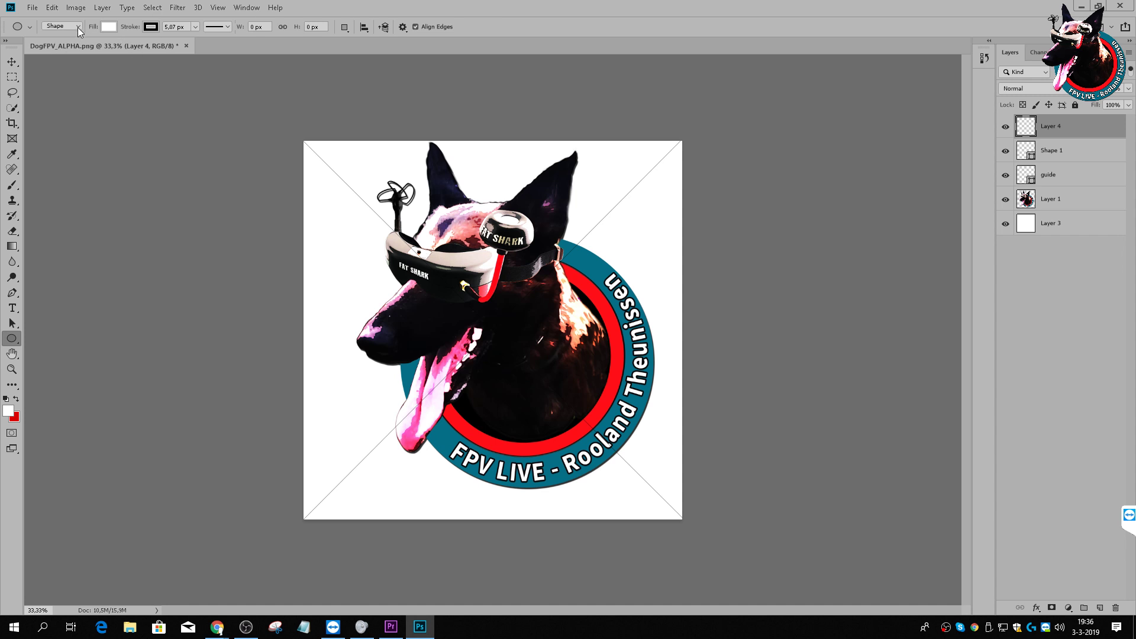
{"action": "left_click", "coordinate": [106, 29]}
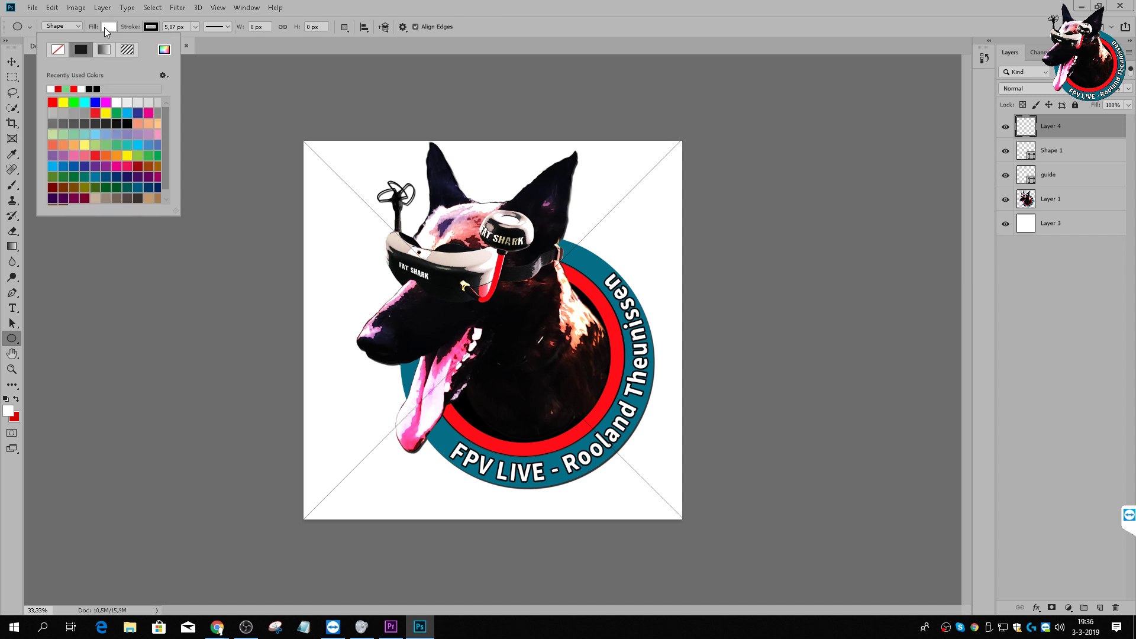
{"action": "left_click", "coordinate": [151, 28]}
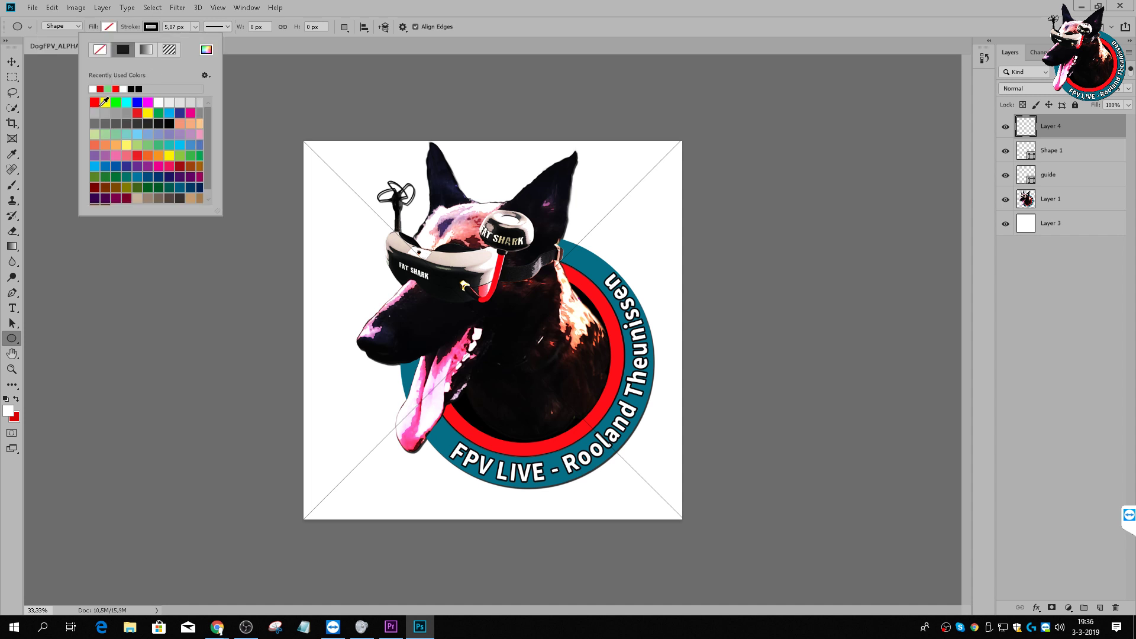
{"action": "left_click", "coordinate": [110, 88]}
{"action": "mouse_move", "coordinate": [348, 187]}
{"action": "left_mouse_down"}
{"action": "mouse_move", "coordinate": [400, 280]}
{"action": "mouse_move", "coordinate": [524, 366]}
{"action": "mouse_move", "coordinate": [603, 467]}
{"action": "left_mouse_up"}
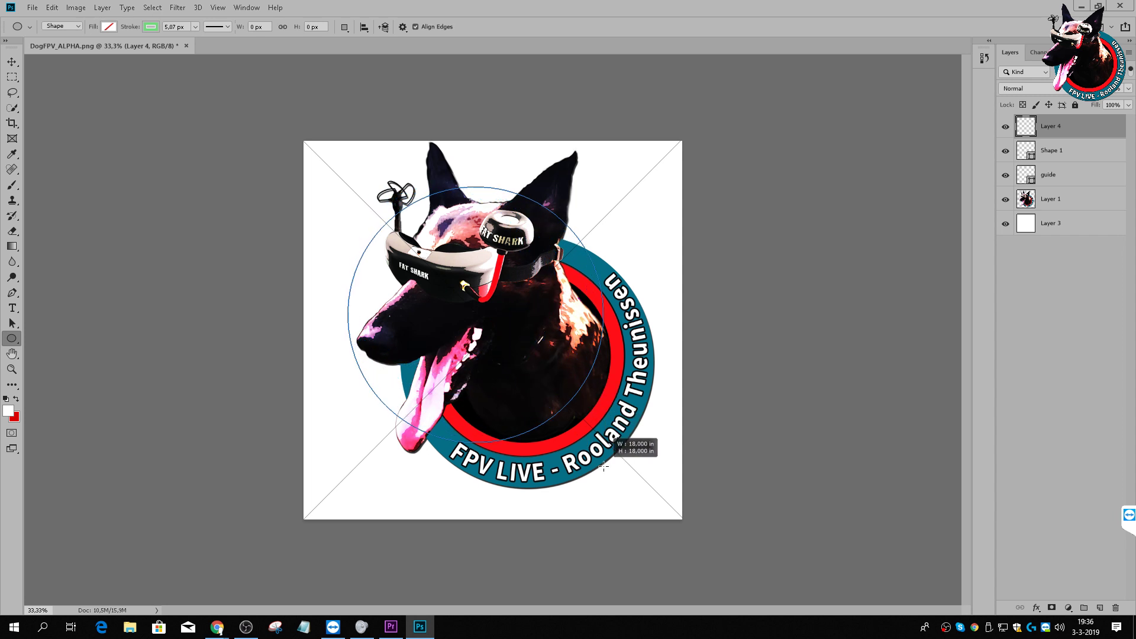
{"action": "left_click_drag", "start_coordinate": [603, 466], "coordinate": [654, 515]}
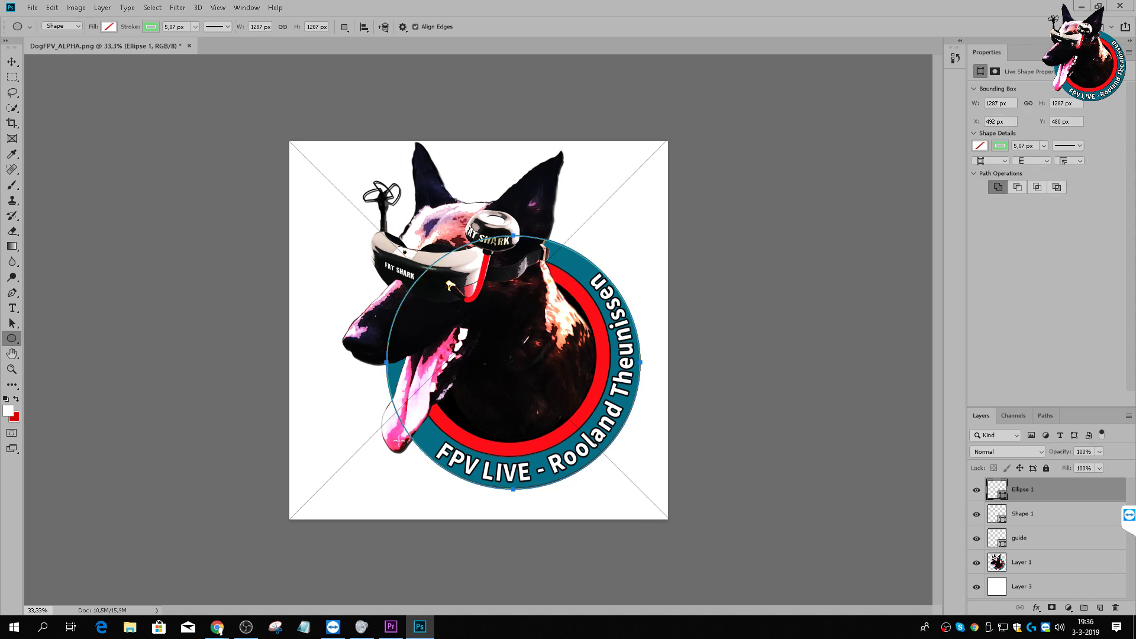
Step: Switch to the Move tool and detach the shape Properties panel so it floats over the workspace
{"action": "left_click", "coordinate": [12, 62]}
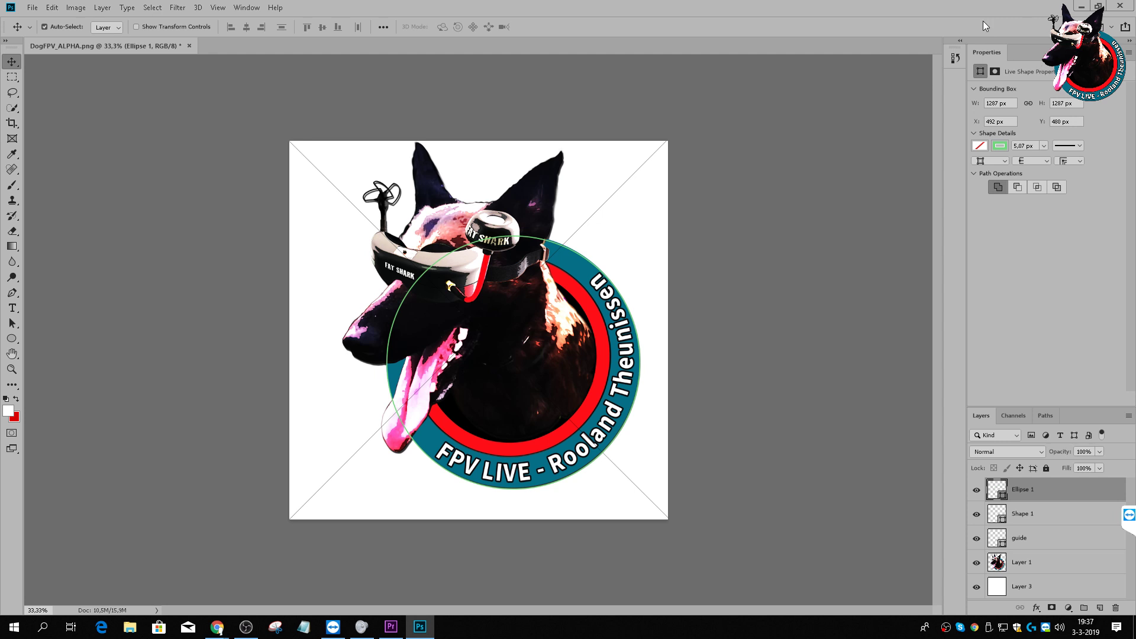
{"action": "left_click_drag", "start_coordinate": [986, 54], "coordinate": [817, 138]}
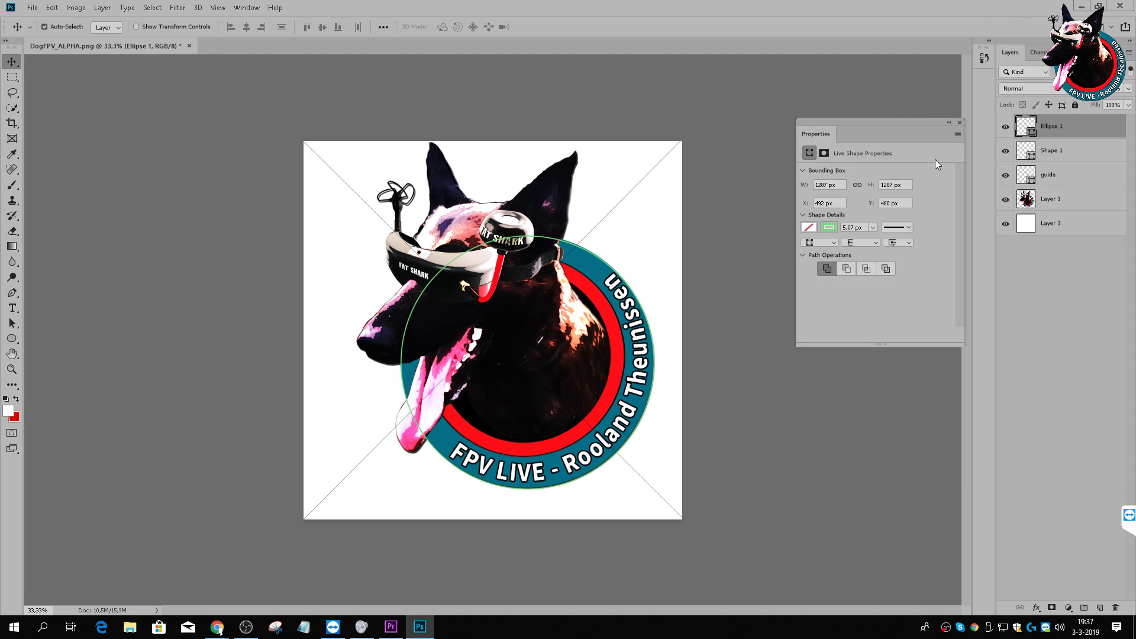
Step: Turn on the transform controls and rename the white Layer 3 to "background]"
{"action": "left_click", "coordinate": [960, 123]}
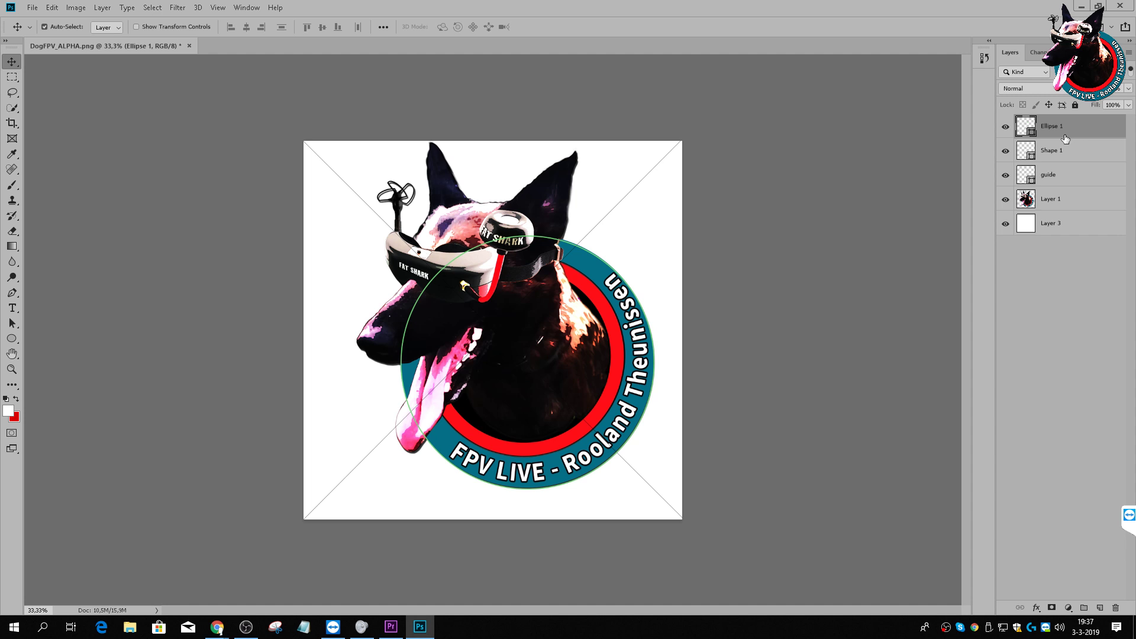
{"action": "left_click", "coordinate": [136, 26]}
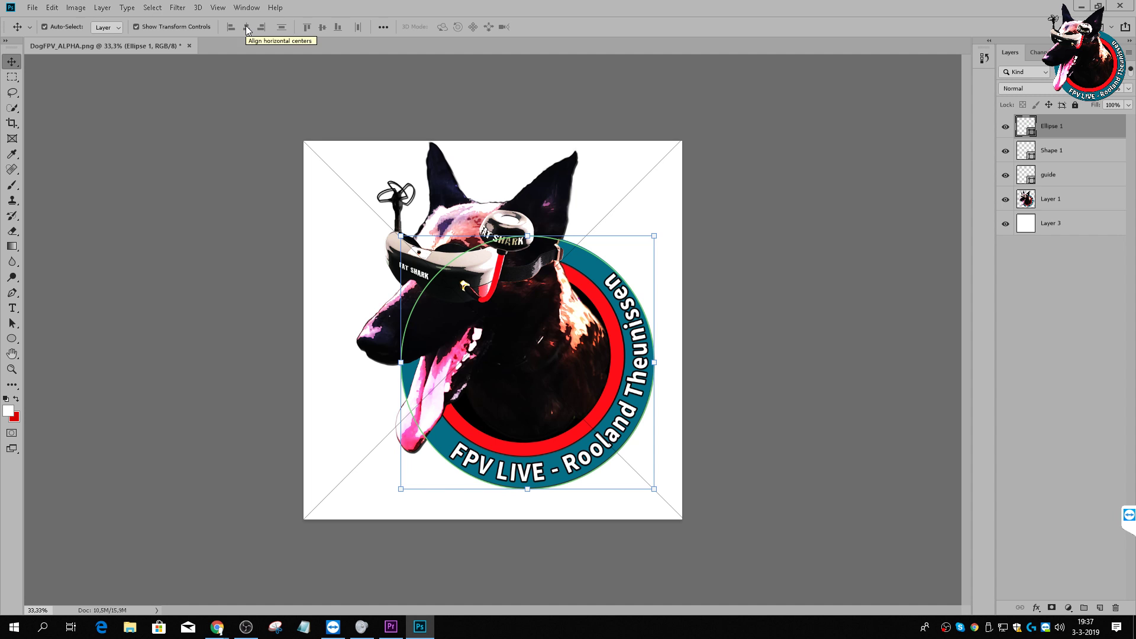
{"action": "left_click", "coordinate": [1051, 231]}
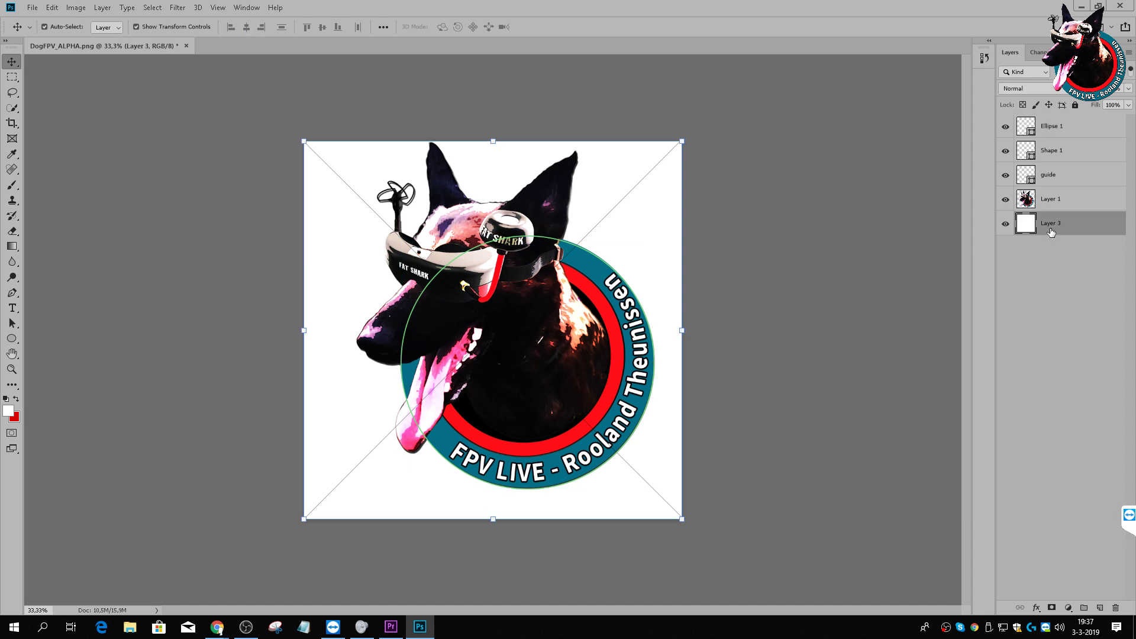
{"action": "double_click", "coordinate": [1052, 222]}
{"action": "type", "text": "ba"}
{"action": "key", "text": "Return"}
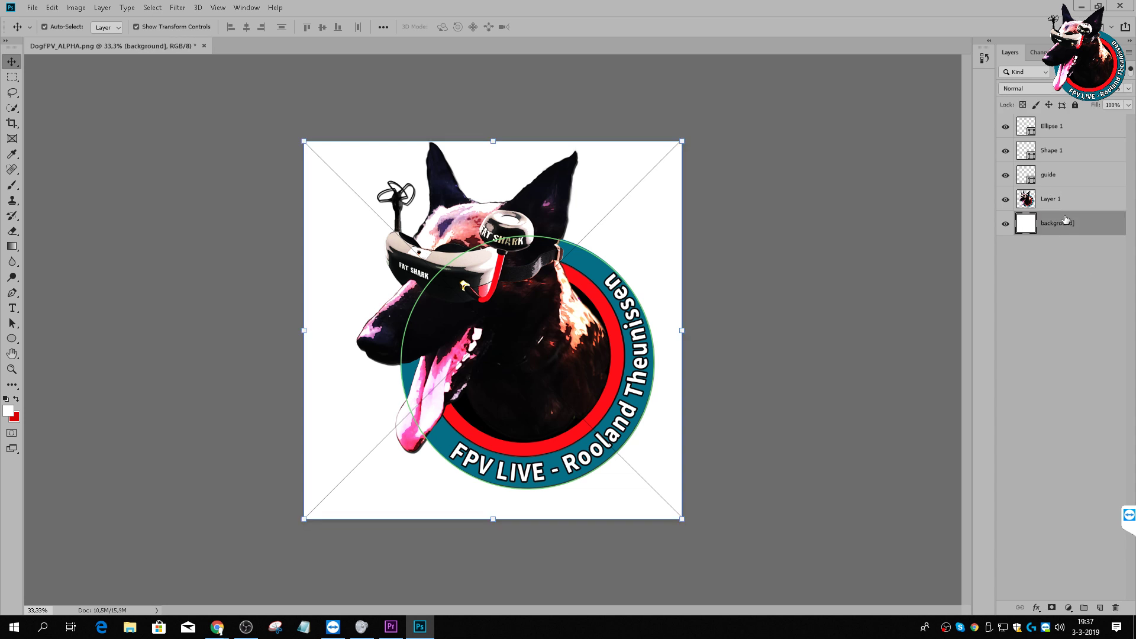
Step: Align Ellipse 1 with the background layer by their horizontal and vertical centers
{"action": "left_click", "coordinate": [1057, 126], "text": "ctrl"}
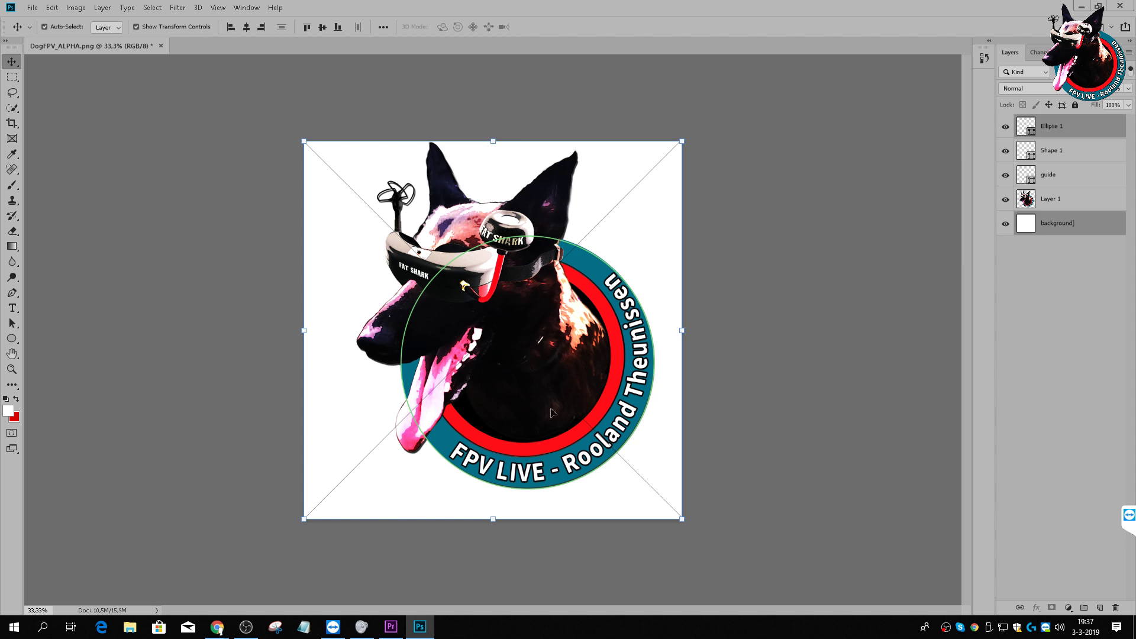
{"action": "left_click", "coordinate": [247, 27]}
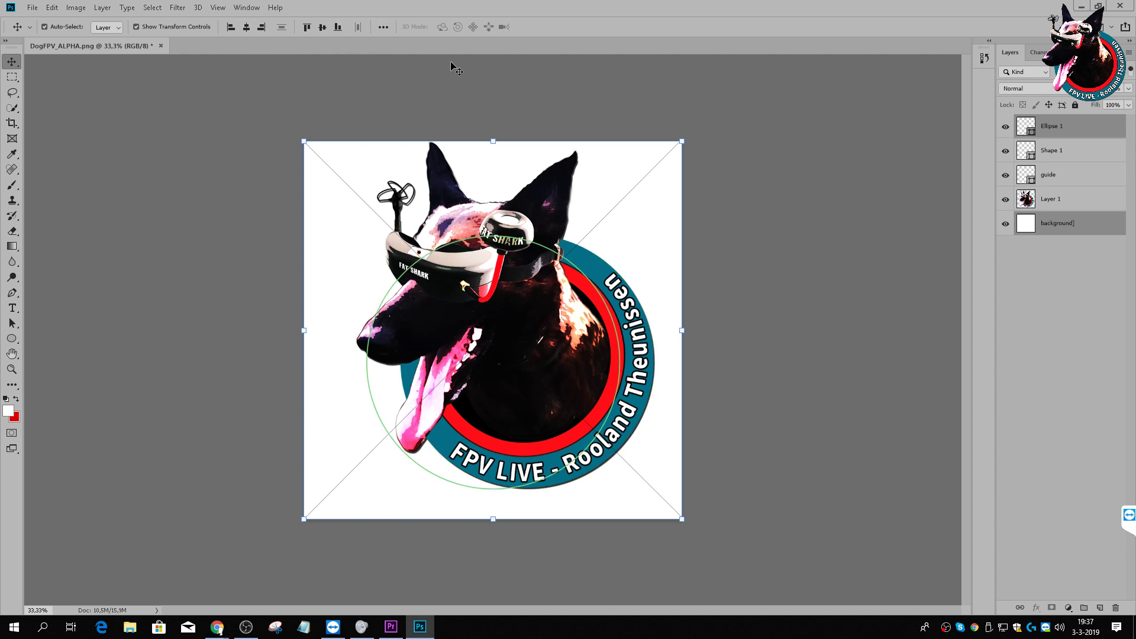
{"action": "left_click_drag", "start_coordinate": [961, 9], "coordinate": [905, 54]}
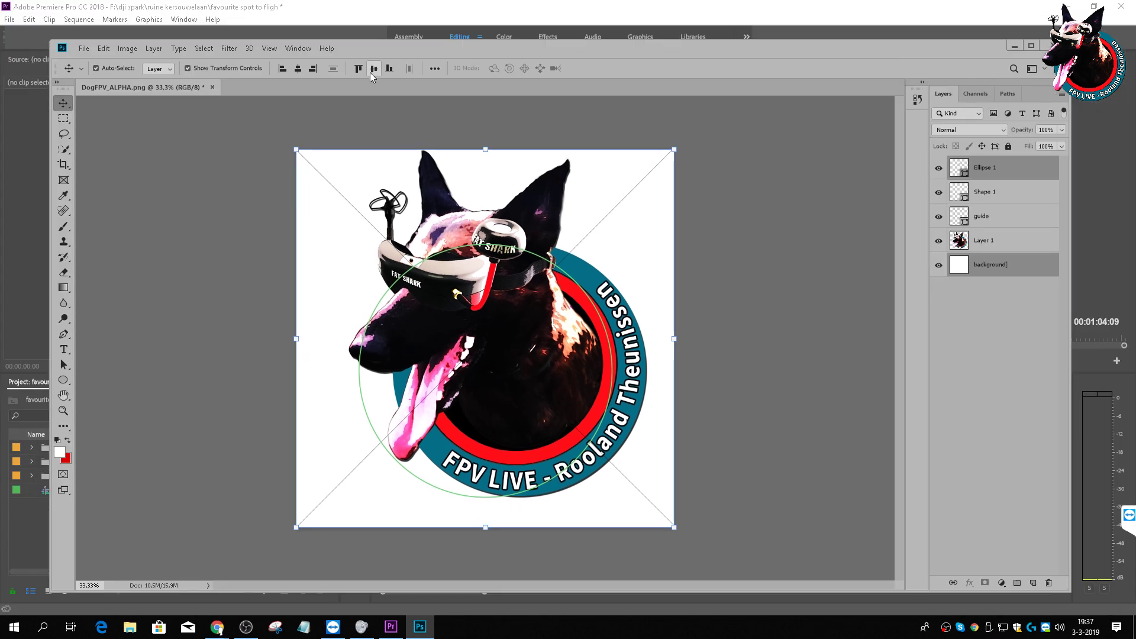
{"action": "left_click", "coordinate": [373, 69]}
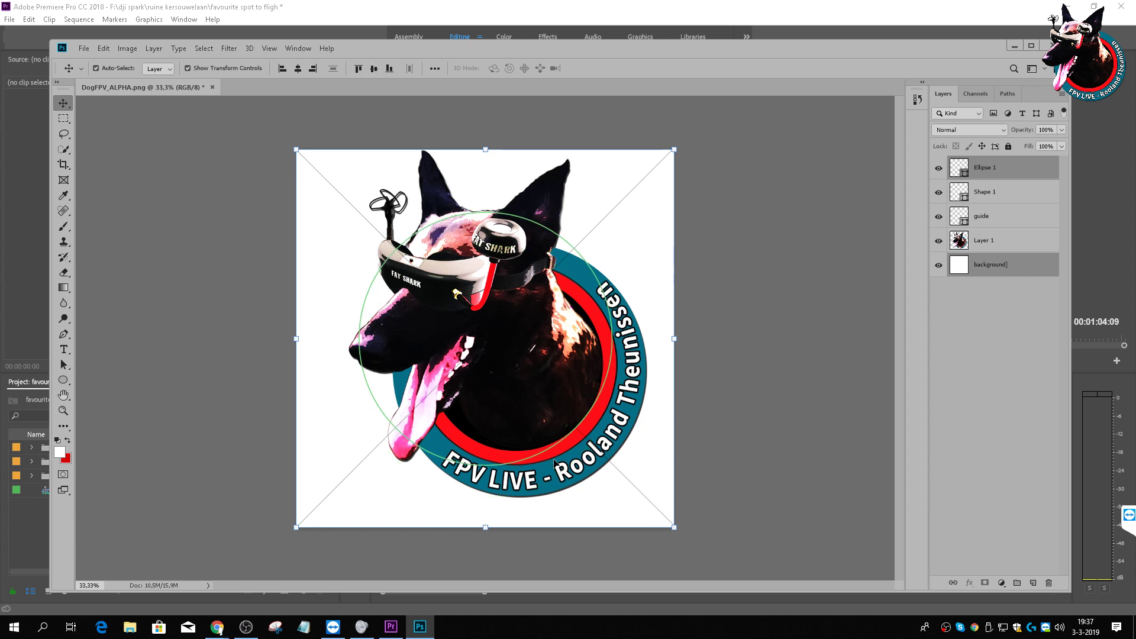
Step: Move the Shape 1 and guide layers above Ellipse 1 in the layer stack and select all three
{"action": "left_click", "coordinate": [1001, 197]}
{"action": "left_click", "coordinate": [994, 219], "text": "shift"}
{"action": "left_click_drag", "start_coordinate": [993, 213], "coordinate": [989, 164]}
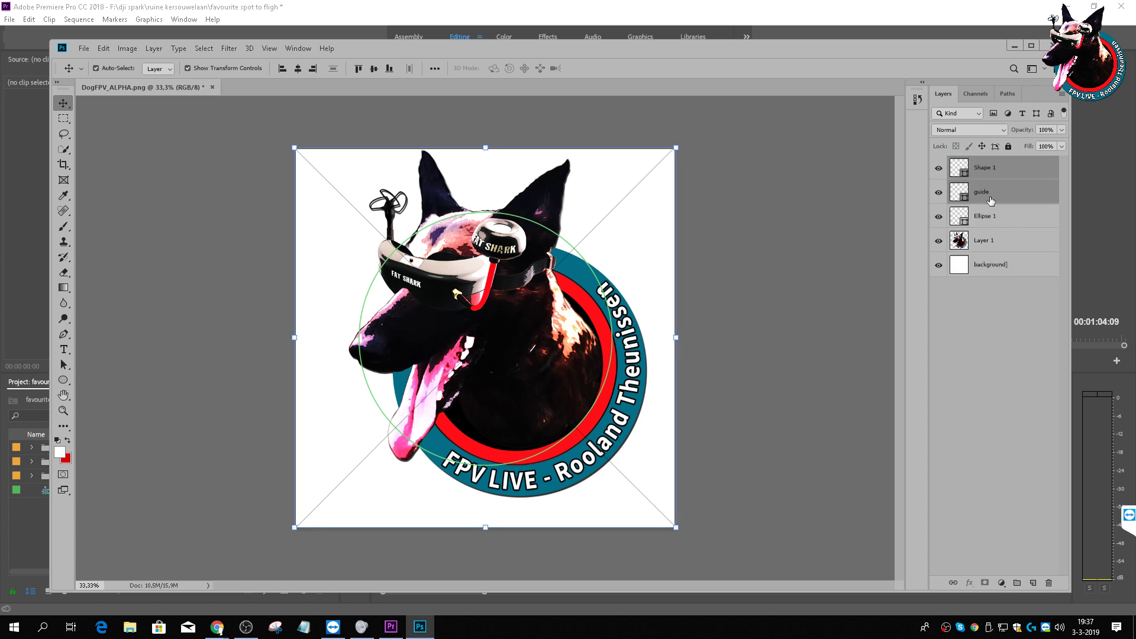
{"action": "left_click", "coordinate": [990, 225], "text": "shift"}
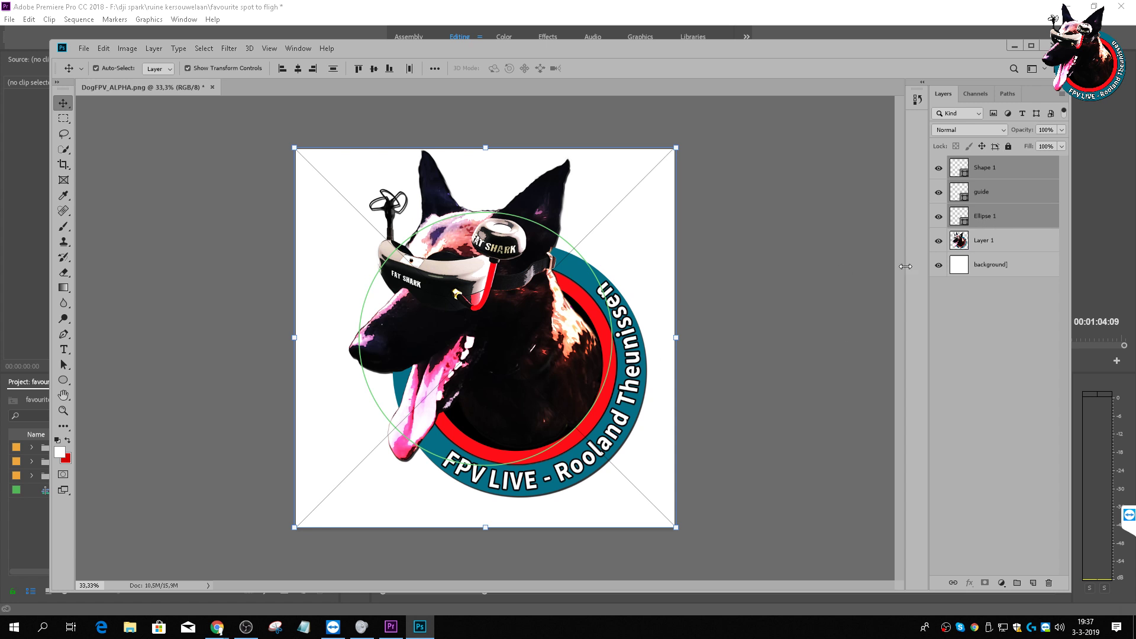
Step: Lower the opacity of Layer 1, the dog logo, to 40%
{"action": "left_click", "coordinate": [975, 248]}
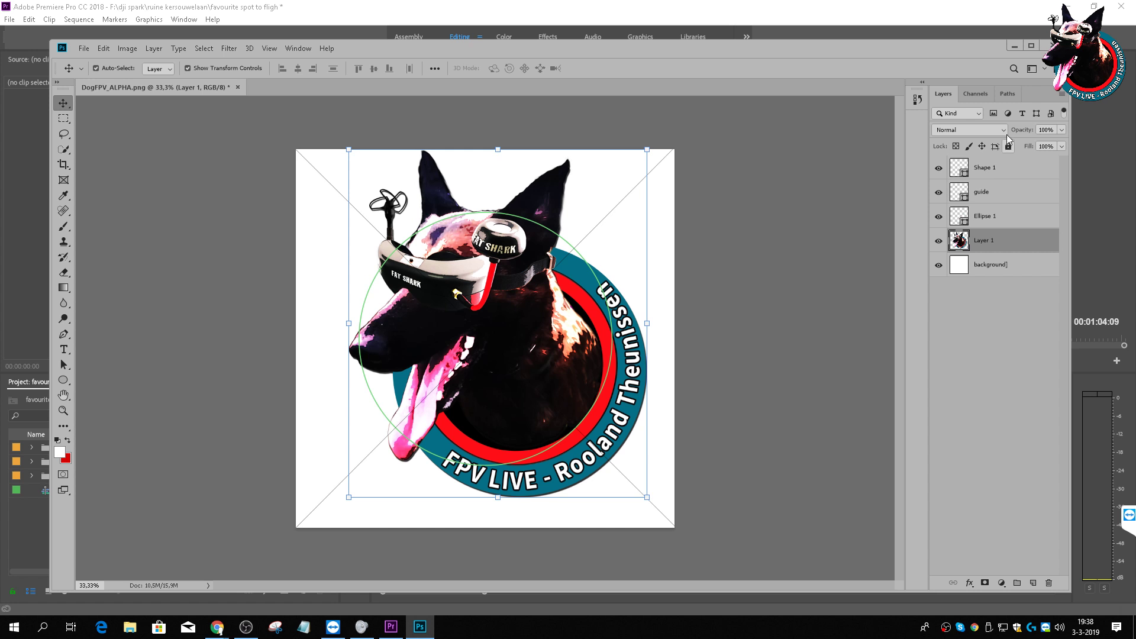
{"action": "left_click", "coordinate": [1061, 130]}
{"action": "left_click_drag", "start_coordinate": [1040, 137], "coordinate": [1031, 130]}
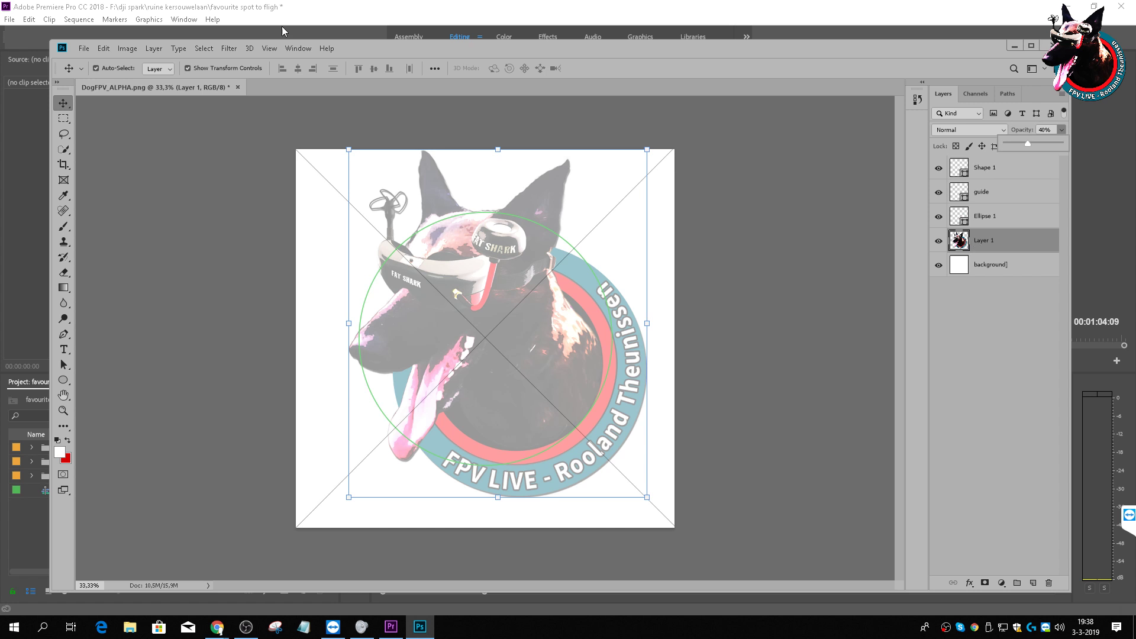
Step: Move the dog logo on Layer 1 so its outer blue ring lines up with the green guide circle
{"action": "left_click_drag", "start_coordinate": [496, 453], "coordinate": [464, 419]}
{"action": "key", "text": "Right"}
{"action": "key", "text": "Right"}
{"action": "key", "text": "Left"}
{"action": "key", "text": "Left"}
{"action": "key", "text": "Left"}
{"action": "key", "text": "Left"}
{"action": "key", "text": "Right"}
{"action": "key", "text": "Right"}
{"action": "key", "text": "Right"}
{"action": "key", "text": "Right"}
{"action": "key", "text": "Right"}
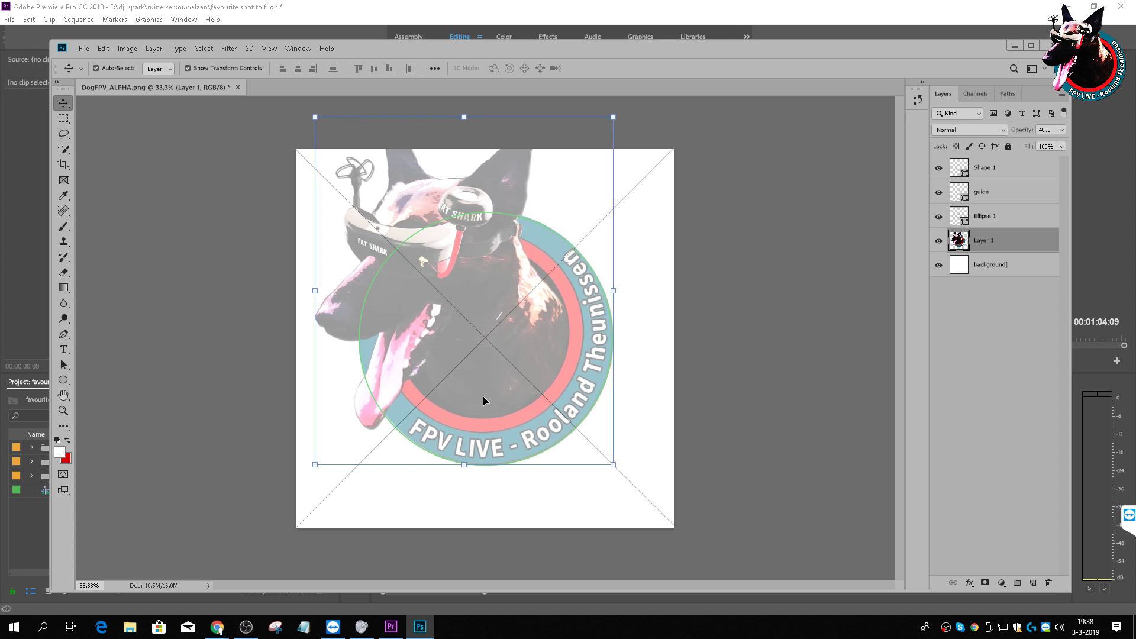
{"action": "key", "text": "Left"}
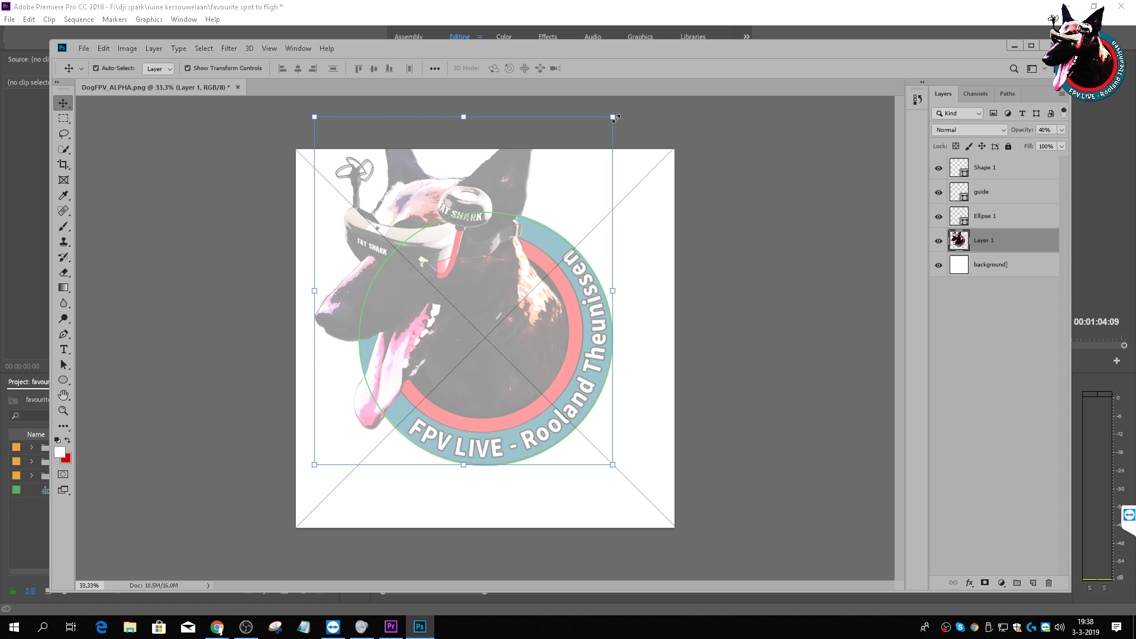
Step: Scale the dog logo to 87.70% and reposition it so its ring is centred on the diagonal crossing
{"action": "left_click_drag", "start_coordinate": [614, 117], "coordinate": [585, 147]}
{"action": "key", "text": "ctrl+z"}
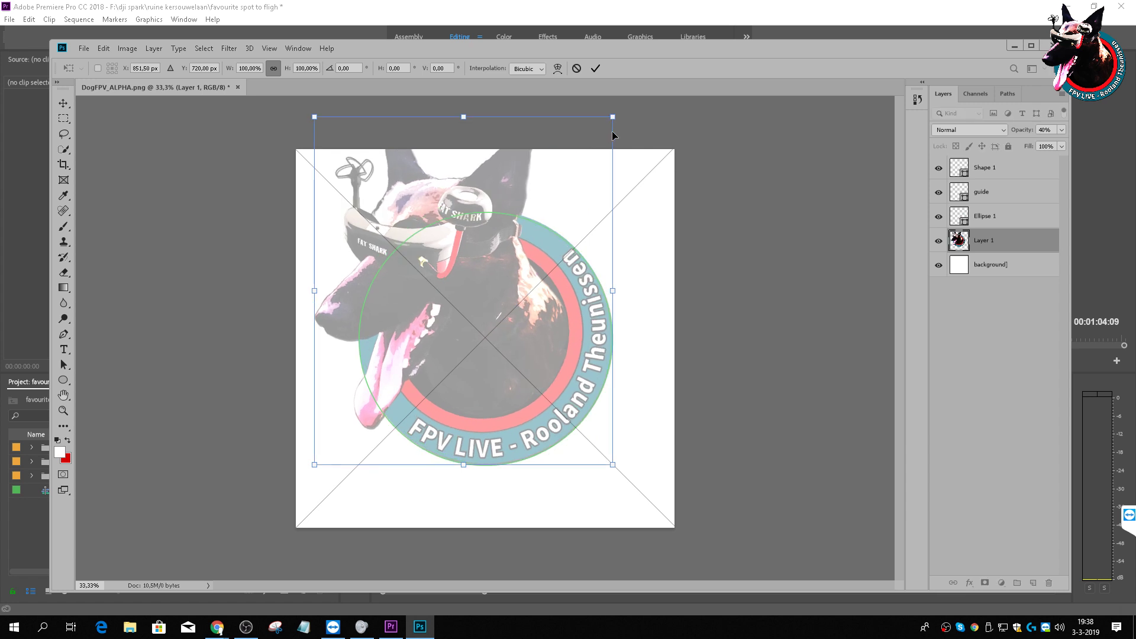
{"action": "left_click_drag", "start_coordinate": [612, 115], "coordinate": [576, 159]}
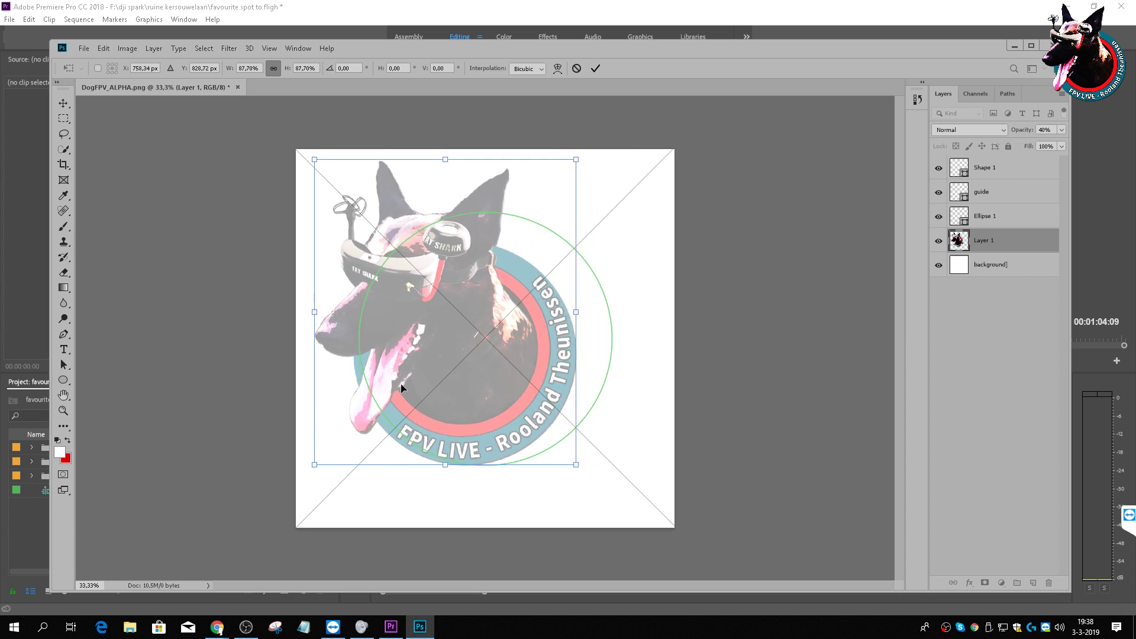
{"action": "left_click_drag", "start_coordinate": [471, 441], "coordinate": [490, 426]}
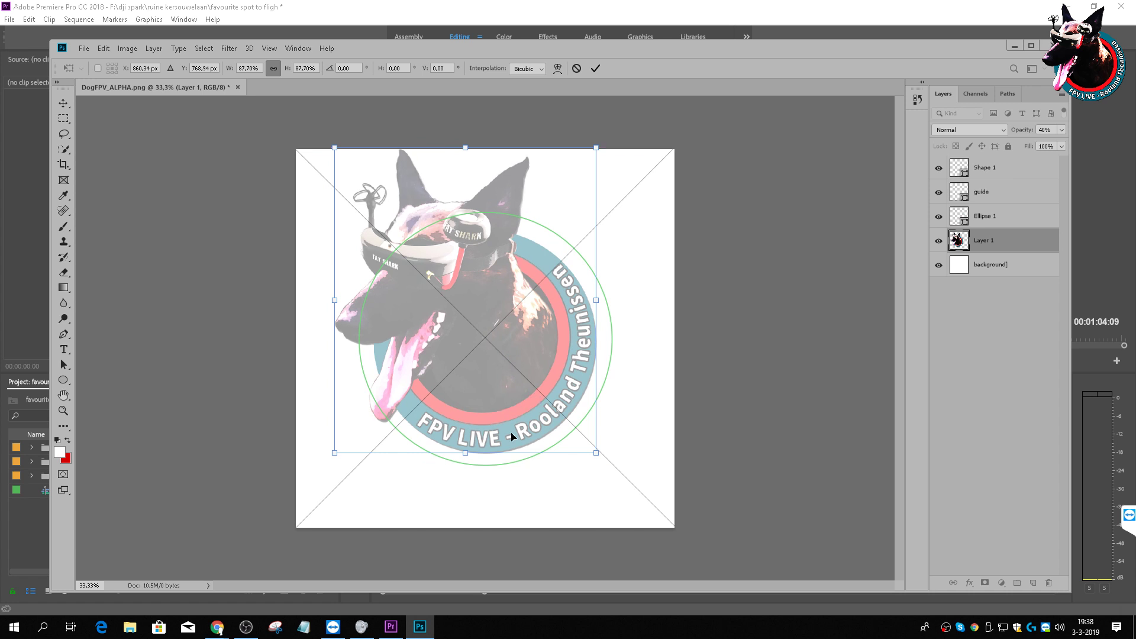
{"action": "key", "text": "Right"}
{"action": "key", "text": "Right"}
{"action": "key", "text": "Right"}
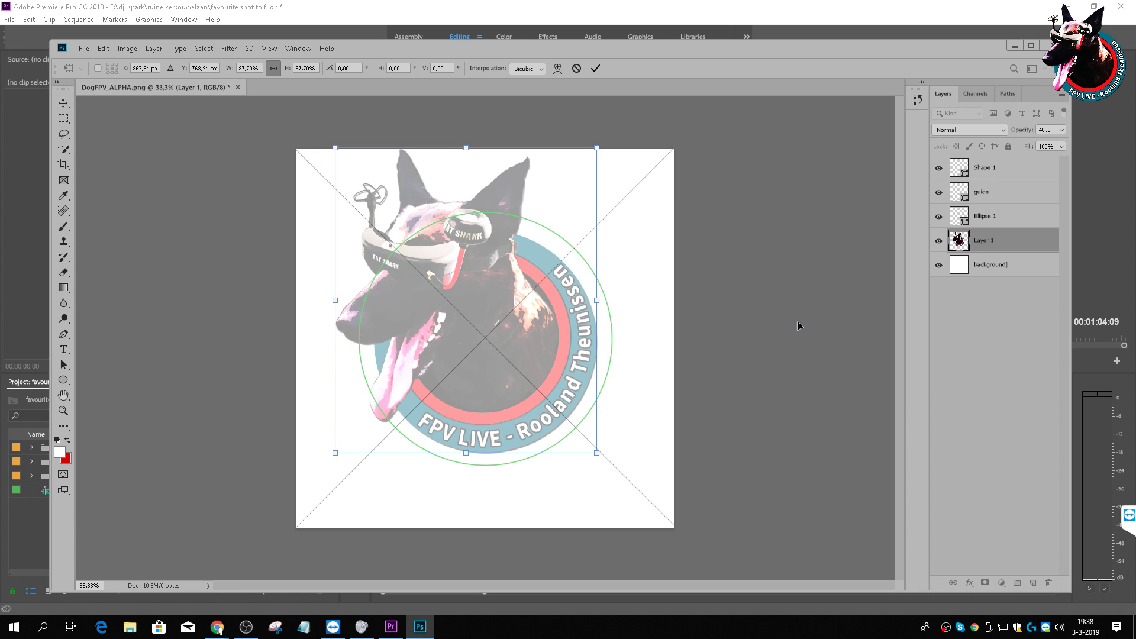
{"action": "left_click", "coordinate": [985, 195]}
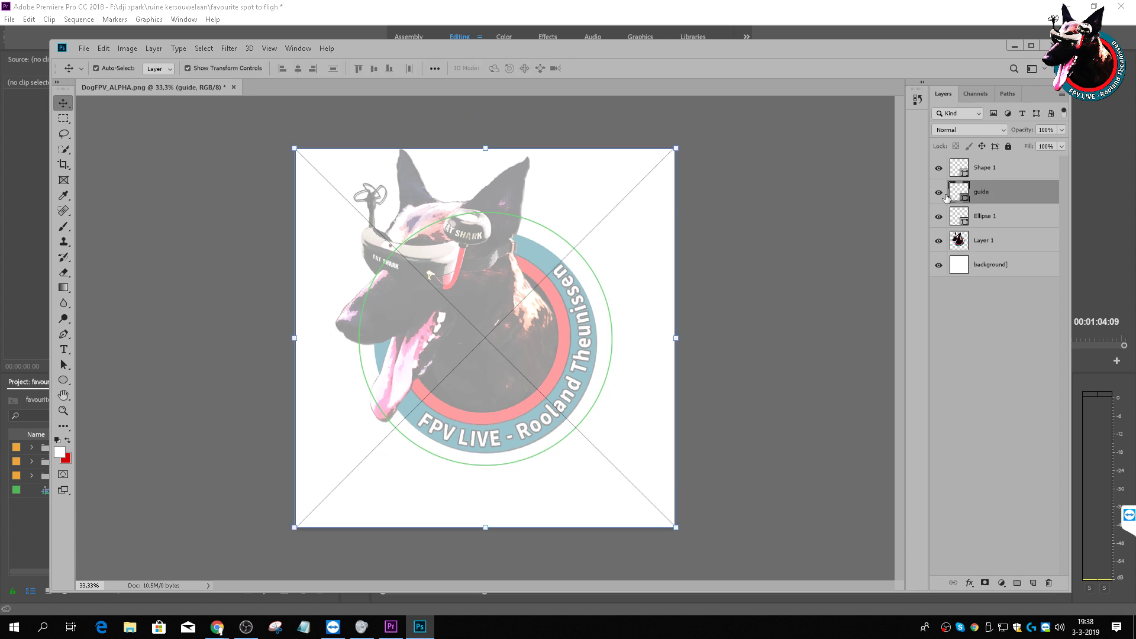
Step: Scale Ellipse 1 about its centre to 88.58% so it matches the outer edge of the logo's ring
{"action": "left_click", "coordinate": [997, 168]}
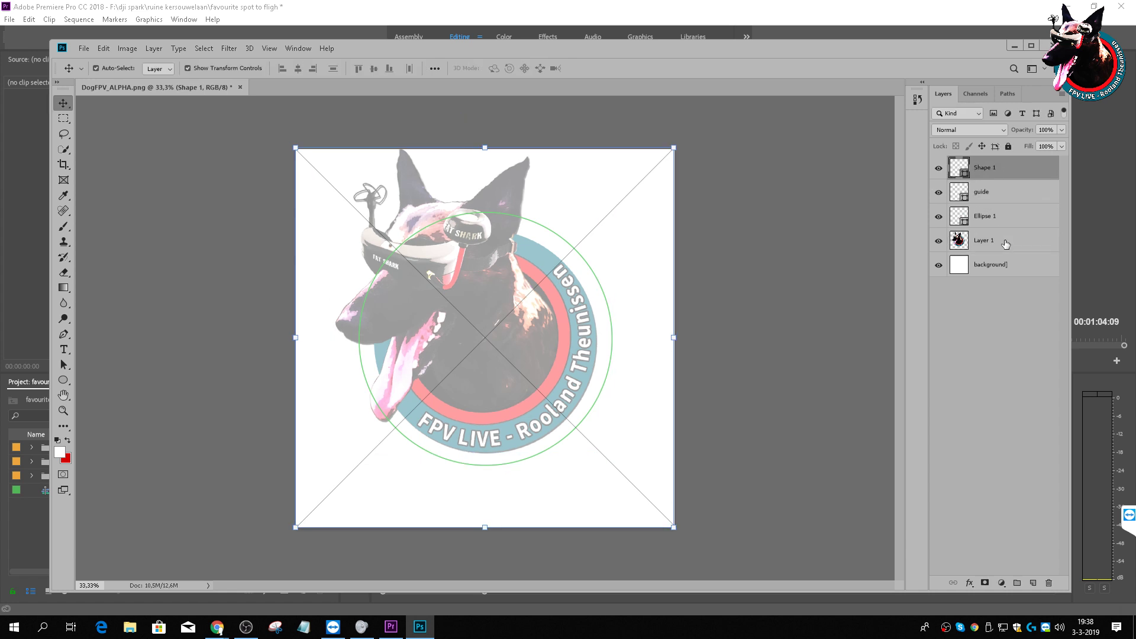
{"action": "left_click", "coordinate": [993, 223]}
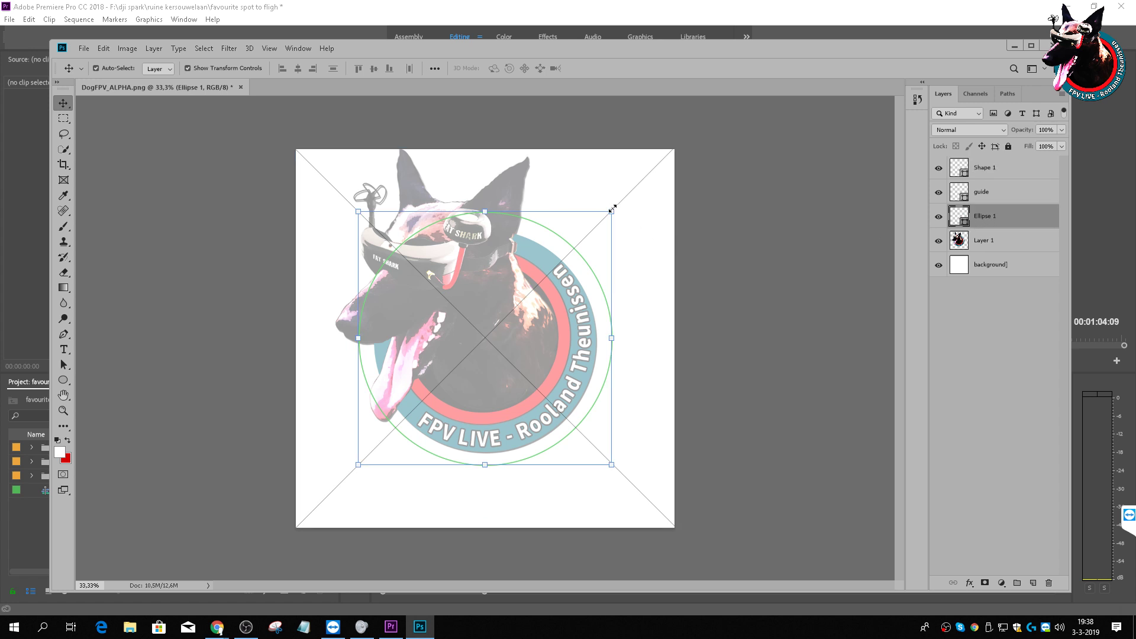
{"action": "left_click_drag", "start_coordinate": [613, 209], "coordinate": [606, 226]}
{"action": "key", "text": "ctrl+z"}
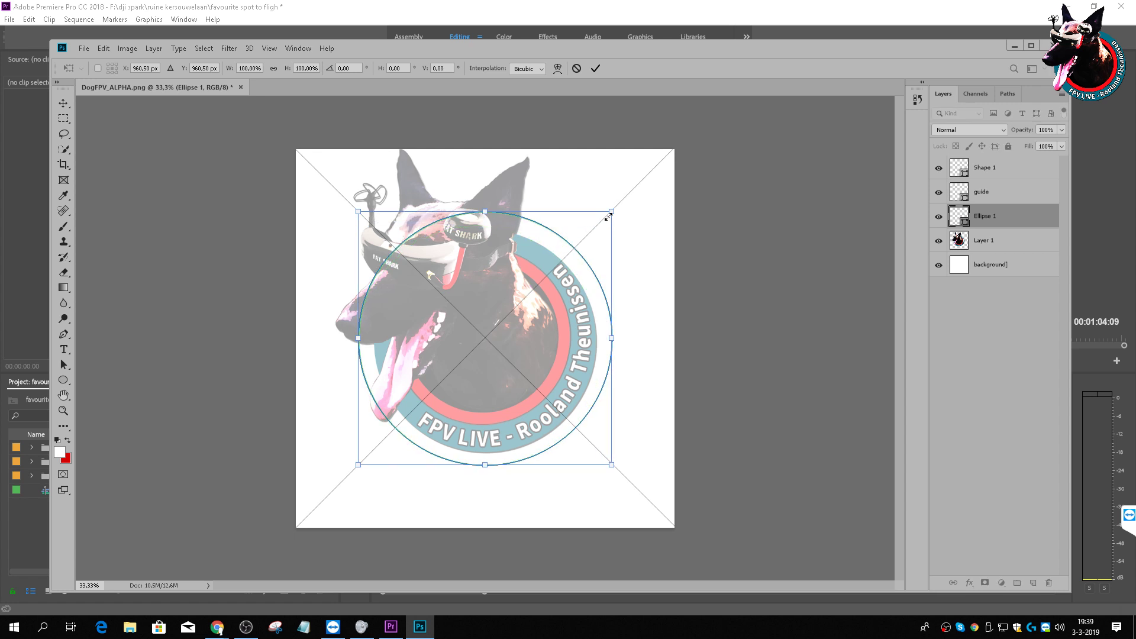
{"action": "left_click_drag", "start_coordinate": [613, 208], "coordinate": [604, 229]}
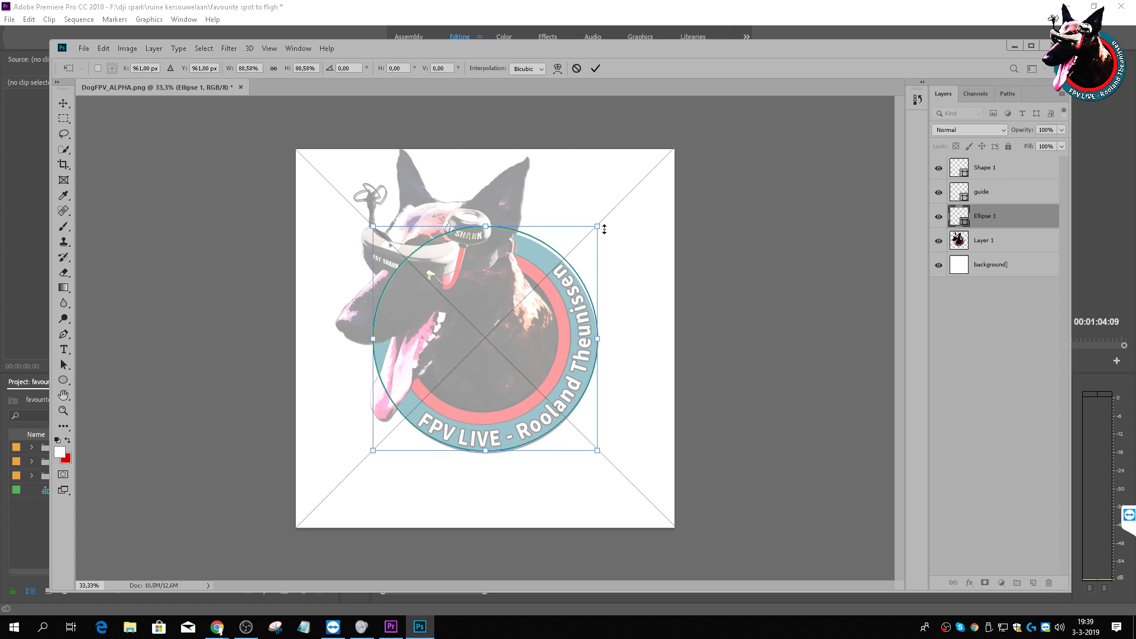
{"action": "key", "text": "Return"}
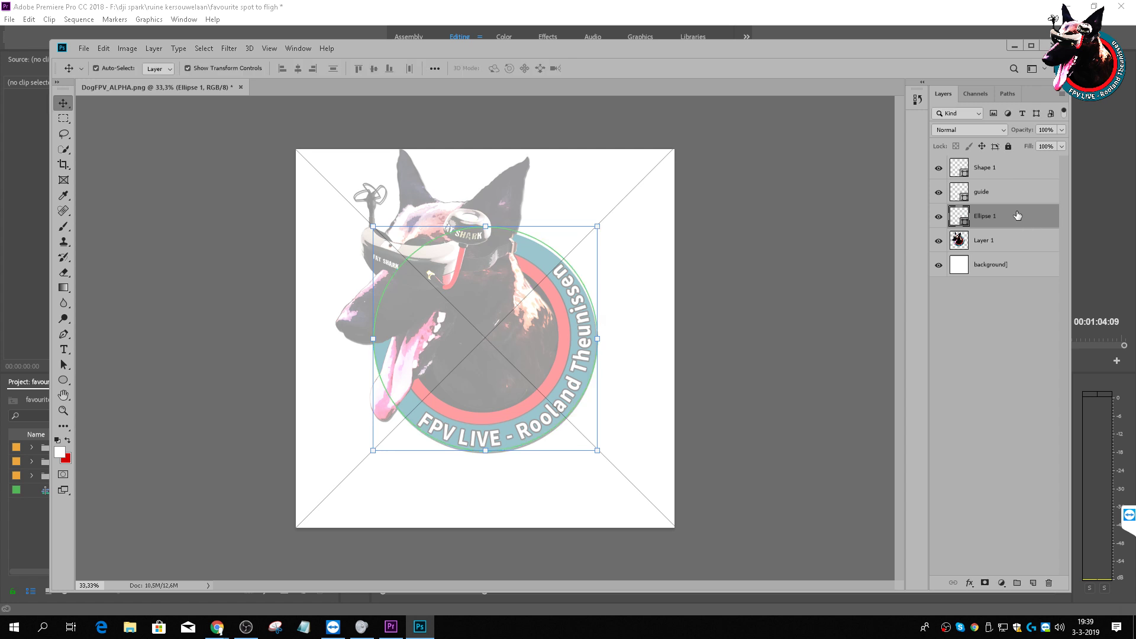
Step: Nudge the dog logo on Layer 1 until its ring coincides with the reduced green circle
{"action": "left_click", "coordinate": [991, 240]}
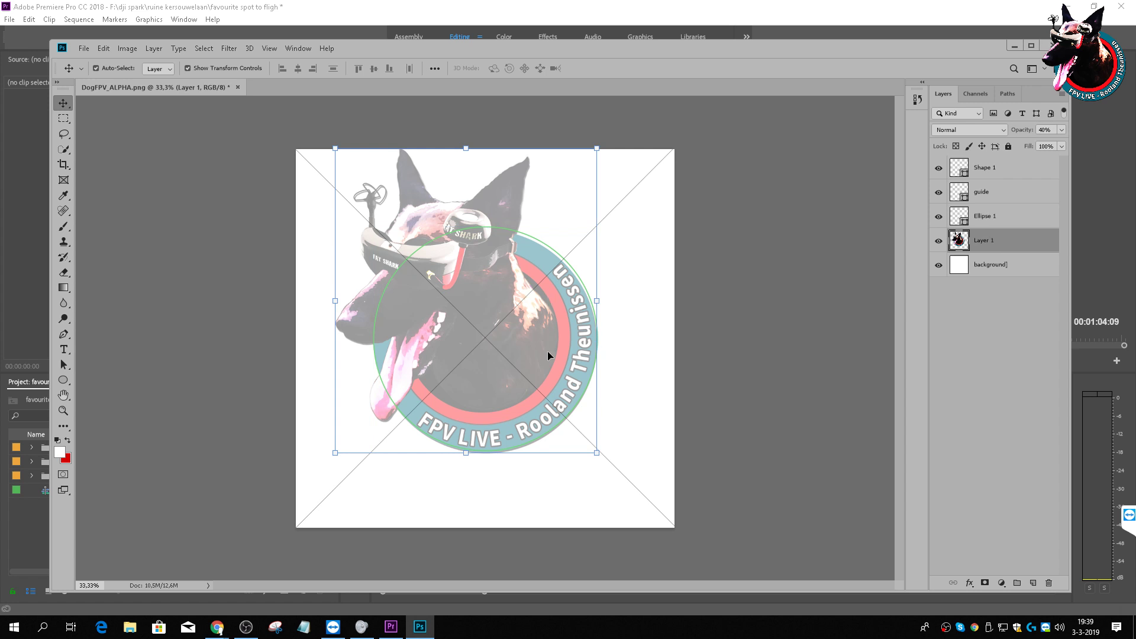
{"action": "mouse_move", "coordinate": [552, 368]}
{"action": "left_mouse_down"}
{"action": "mouse_move", "coordinate": [552, 378]}
{"action": "mouse_move", "coordinate": [549, 367]}
{"action": "left_mouse_up"}
{"action": "key", "text": "shift+Up"}
{"action": "key", "text": "shift+Up"}
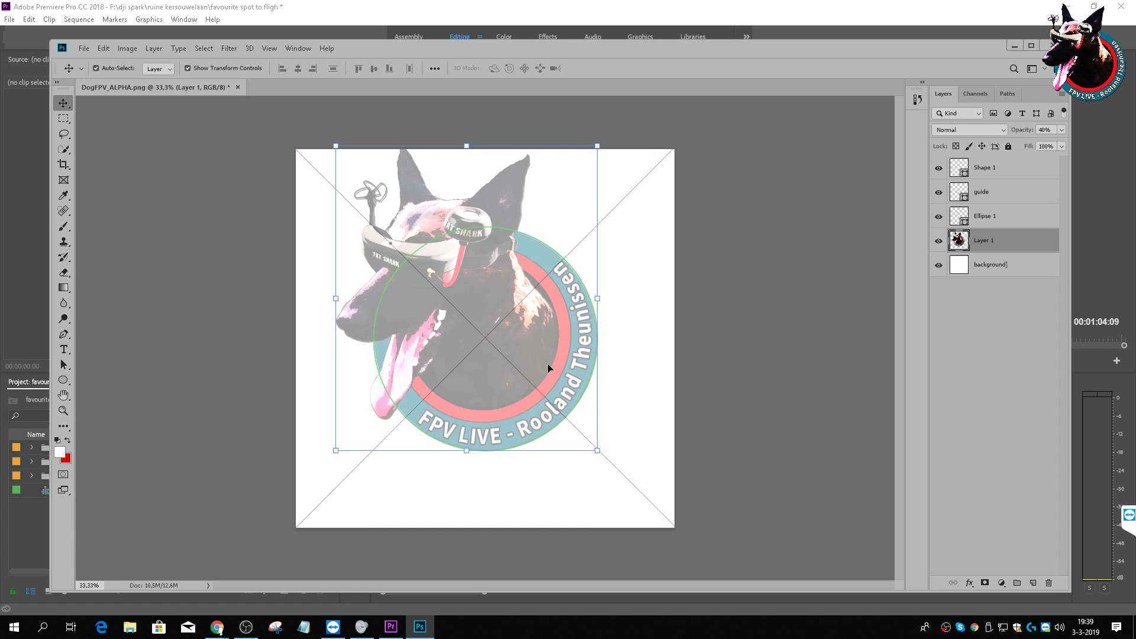
{"action": "key", "text": "Down"}
{"action": "key", "text": "Down"}
{"action": "key", "text": "Down"}
{"action": "key", "text": "Down"}
{"action": "key", "text": "Down"}
{"action": "key", "text": "Down"}
{"action": "key", "text": "Left"}
{"action": "key", "text": "Left"}
{"action": "key", "text": "Left"}
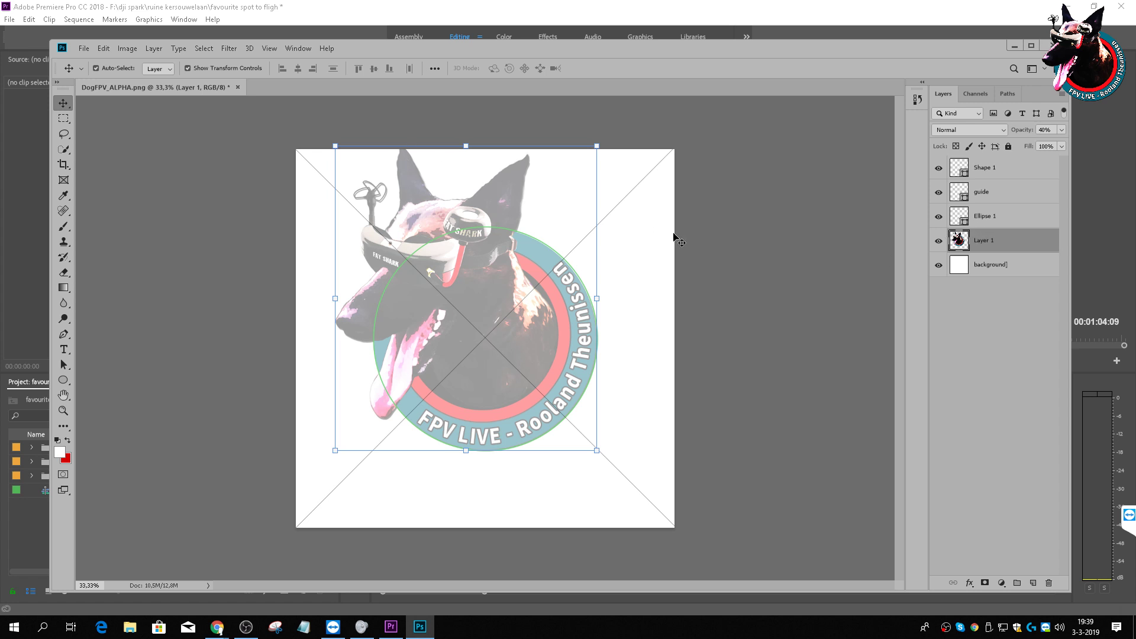
Step: Scale the dog logo down slightly about its centre so its ring is smaller than the green circle
{"action": "left_click", "coordinate": [598, 143]}
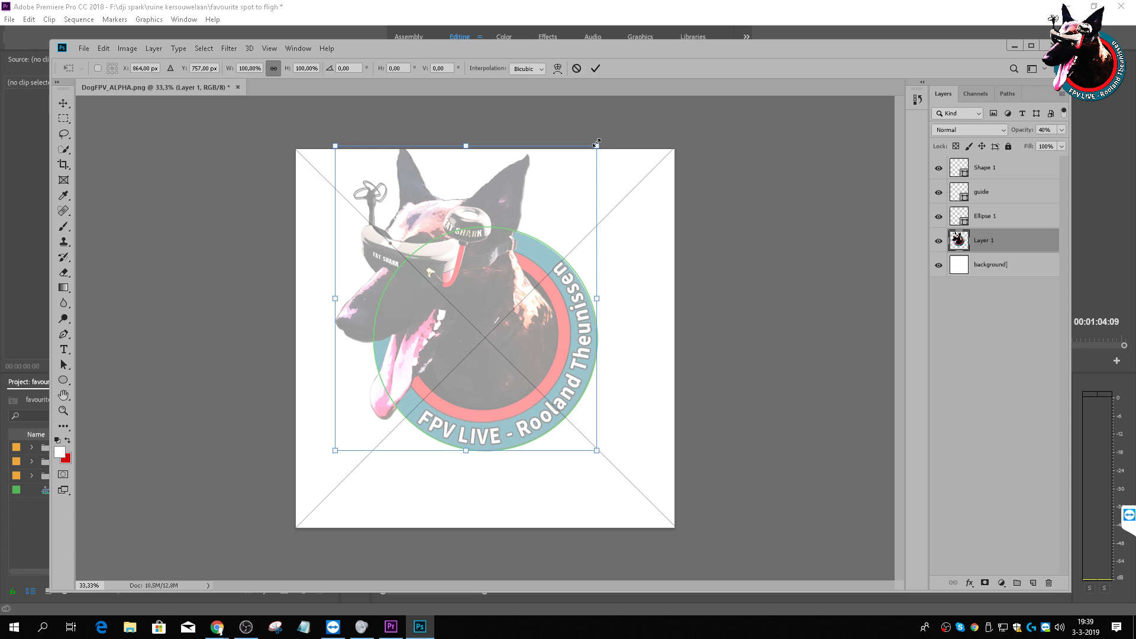
{"action": "left_click_drag", "start_coordinate": [596, 143], "coordinate": [591, 156]}
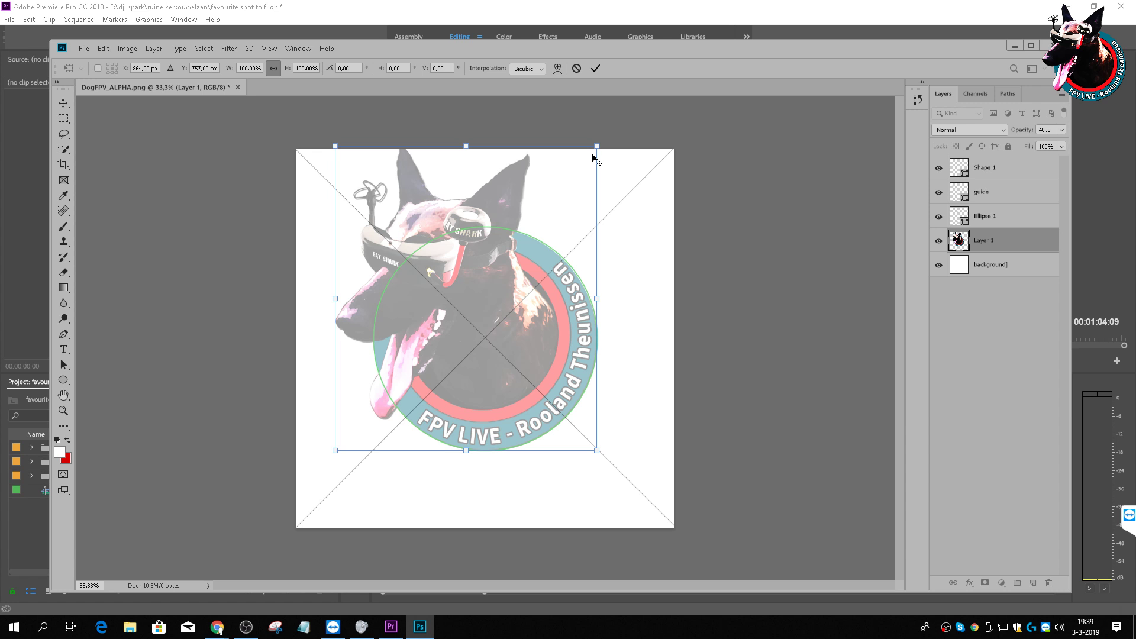
{"action": "left_click_drag", "start_coordinate": [596, 145], "coordinate": [585, 157]}
{"action": "key", "text": "ctrl+z"}
{"action": "left_click_drag", "start_coordinate": [596, 145], "coordinate": [588, 158]}
{"action": "key", "text": "Return"}
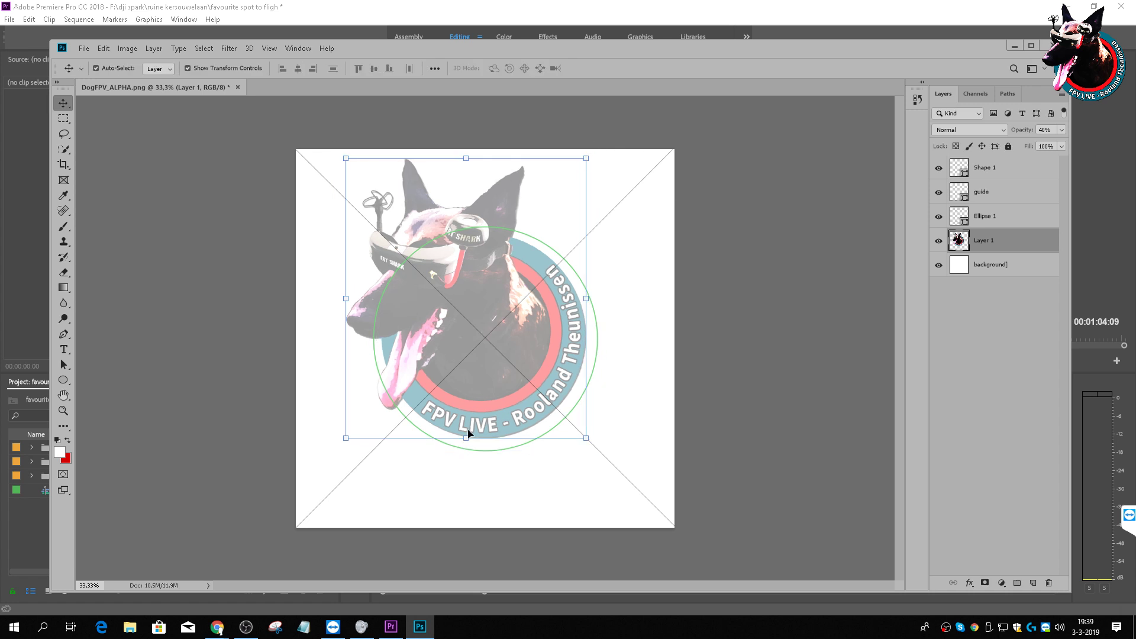
Step: Nudge the reduced dog logo right and down to centre its ring inside the green circle, and deselect the layer
{"action": "key", "text": "Right"}
{"action": "key", "text": "Right"}
{"action": "key", "text": "Right"}
{"action": "key", "text": "Right"}
{"action": "key", "text": "Right"}
{"action": "key", "text": "Right"}
{"action": "key", "text": "Right"}
{"action": "key", "text": "Right"}
{"action": "key", "text": "Right"}
{"action": "key", "text": "Right"}
{"action": "key", "text": "Right"}
{"action": "key", "text": "Right"}
{"action": "key", "text": "Down"}
{"action": "key", "text": "Down"}
{"action": "key", "text": "Down"}
{"action": "key", "text": "Down"}
{"action": "key", "text": "Down"}
{"action": "key", "text": "Down"}
{"action": "key", "text": "Down"}
{"action": "key", "text": "Down"}
{"action": "key", "text": "Down"}
{"action": "key", "text": "Down"}
{"action": "key", "text": "Down"}
{"action": "key", "text": "Down"}
{"action": "key", "text": "Down"}
{"action": "key", "text": "Down"}
{"action": "key", "text": "Down"}
{"action": "key", "text": "Down"}
{"action": "key", "text": "Down"}
{"action": "key", "text": "Down"}
{"action": "key", "text": "Down"}
{"action": "key", "text": "Down"}
{"action": "key", "text": "Down"}
{"action": "key", "text": "Right"}
{"action": "key", "text": "Right"}
{"action": "key", "text": "Right"}
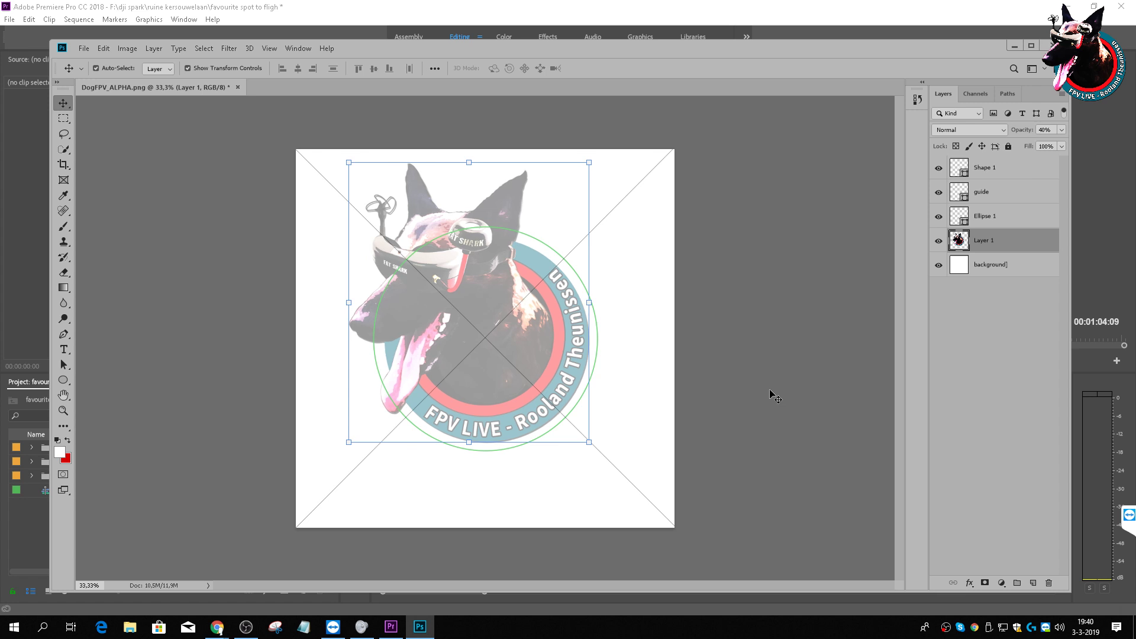
{"action": "key", "text": "Left"}
{"action": "key", "text": "Left"}
{"action": "key", "text": "Left"}
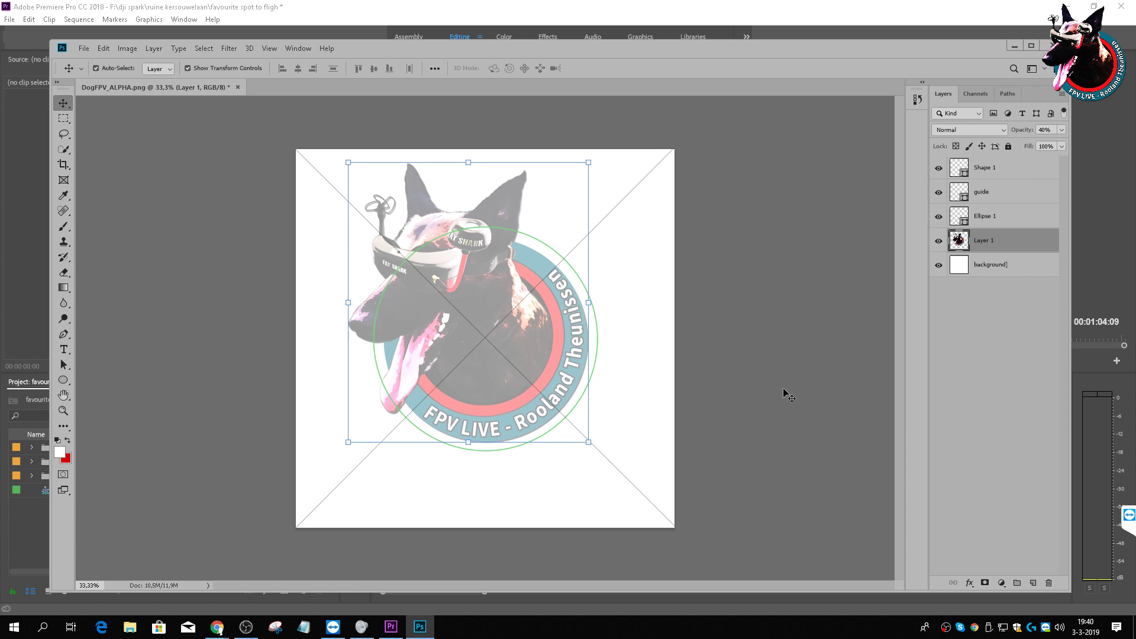
{"action": "left_click", "coordinate": [968, 362]}
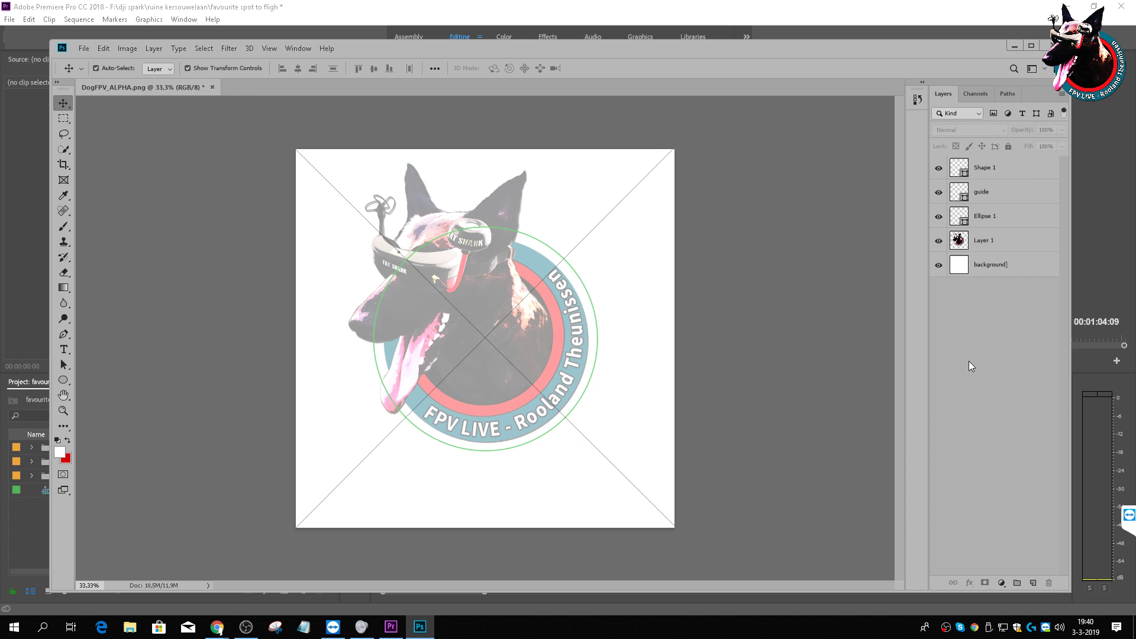
Step: Select the background layer and hide the Shape 1, guide and Ellipse 1 layers
{"action": "left_click", "coordinate": [969, 265]}
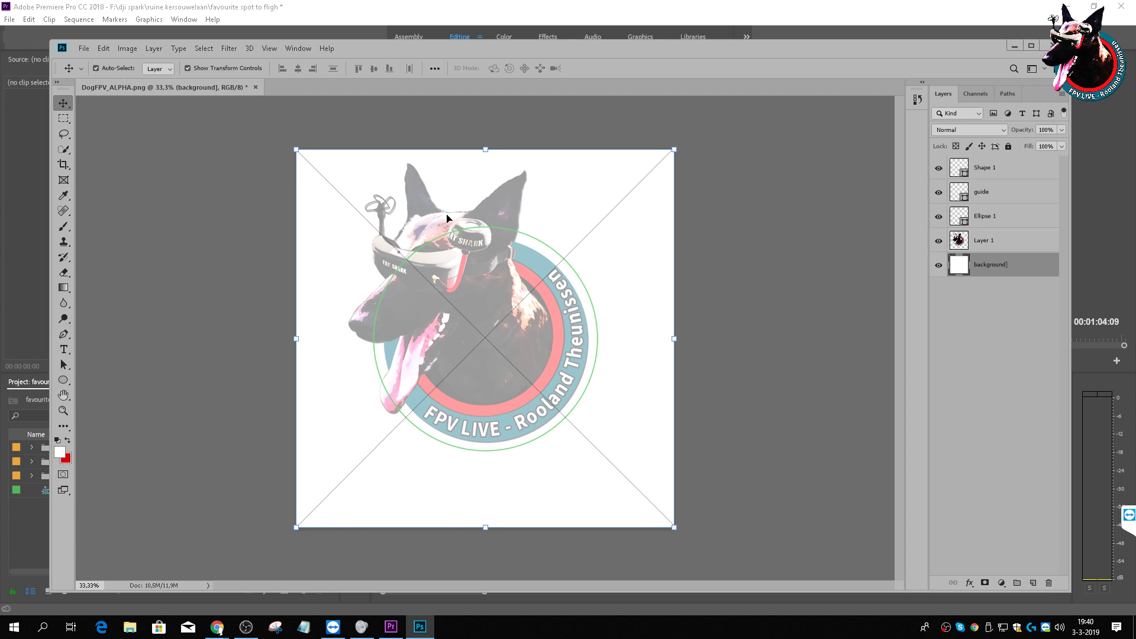
{"action": "left_click", "coordinate": [938, 167]}
{"action": "left_click", "coordinate": [938, 192]}
{"action": "left_click", "coordinate": [938, 216]}
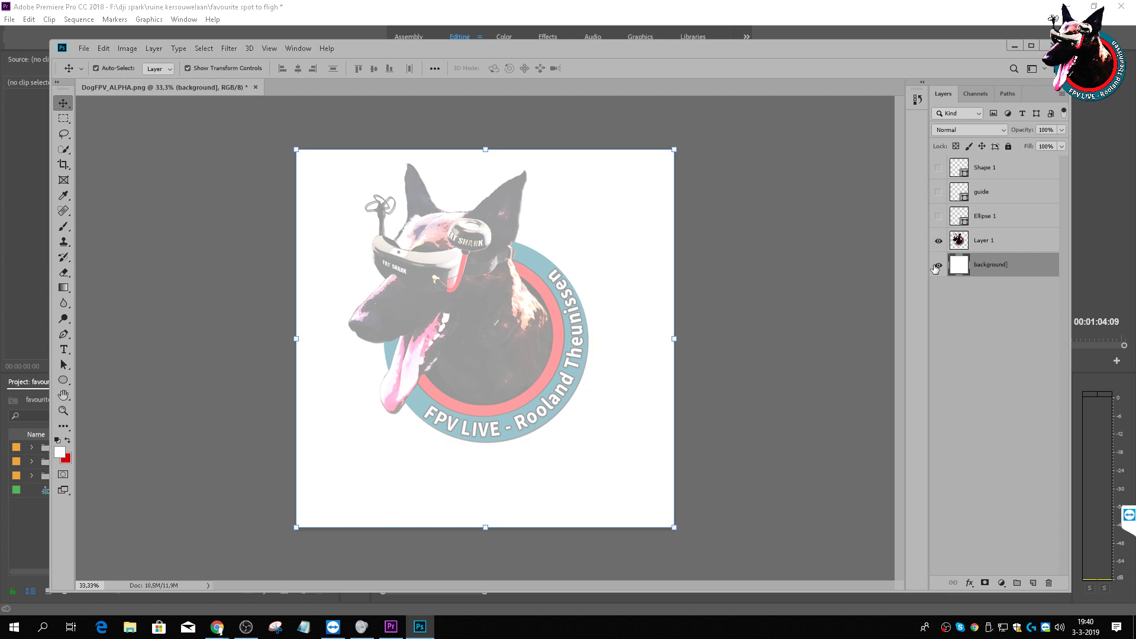
Step: Hide the background layer and set the opacity of Layer 1 to 100%
{"action": "left_click", "coordinate": [938, 265]}
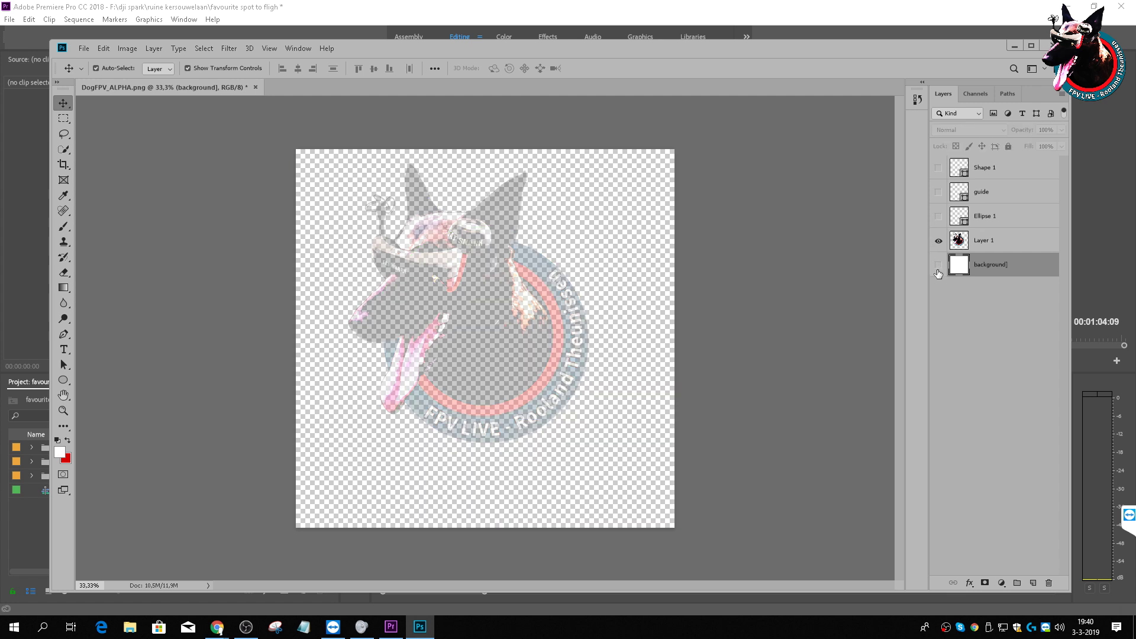
{"action": "left_click", "coordinate": [989, 243]}
{"action": "left_click", "coordinate": [1062, 130]}
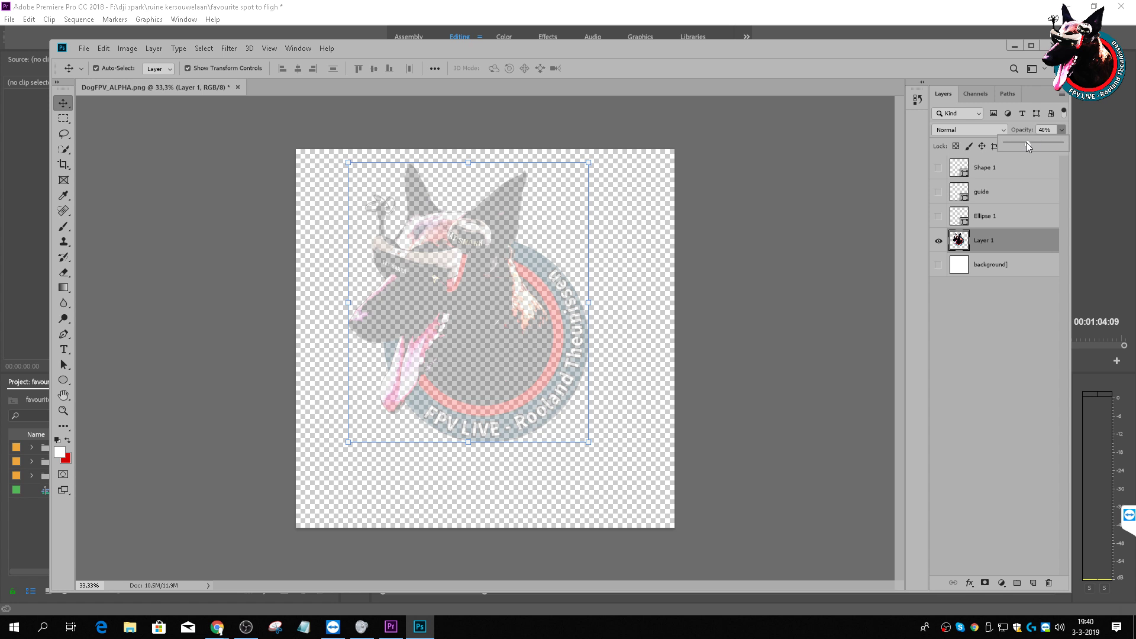
{"action": "left_click_drag", "start_coordinate": [1078, 151], "coordinate": [1089, 155]}
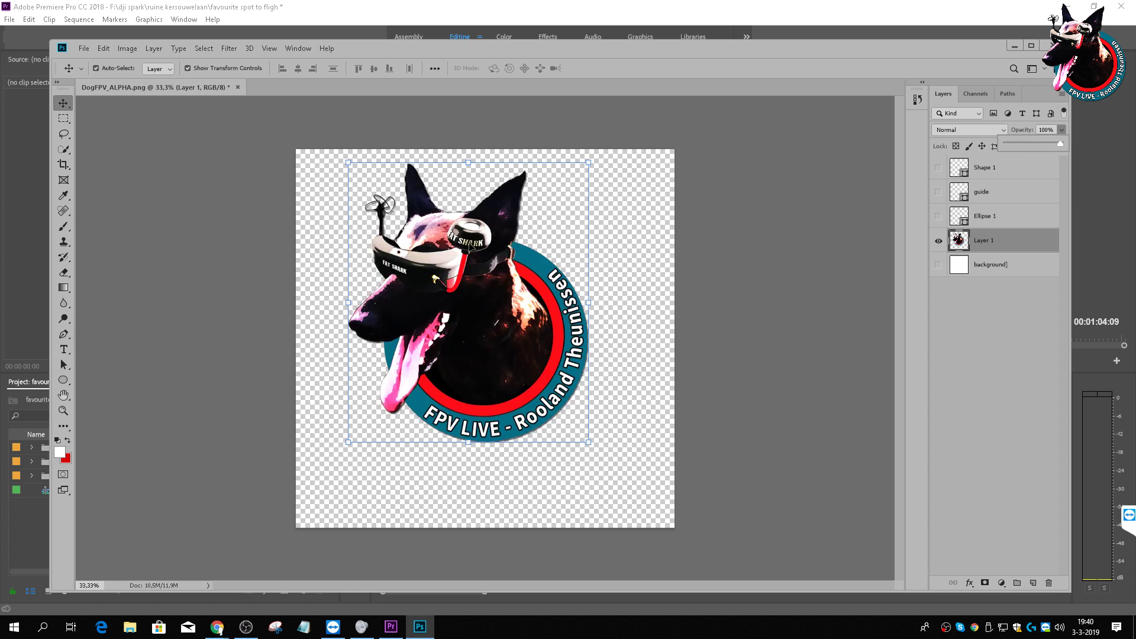
{"action": "left_click", "coordinate": [956, 387]}
Step: Delete the background layer and the hidden Shape 1, guide and Ellipse 1 layers, keeping only Layer 1
{"action": "left_click", "coordinate": [985, 267]}
{"action": "left_click_drag", "start_coordinate": [986, 273], "coordinate": [1049, 582]}
{"action": "left_click", "coordinate": [986, 178]}
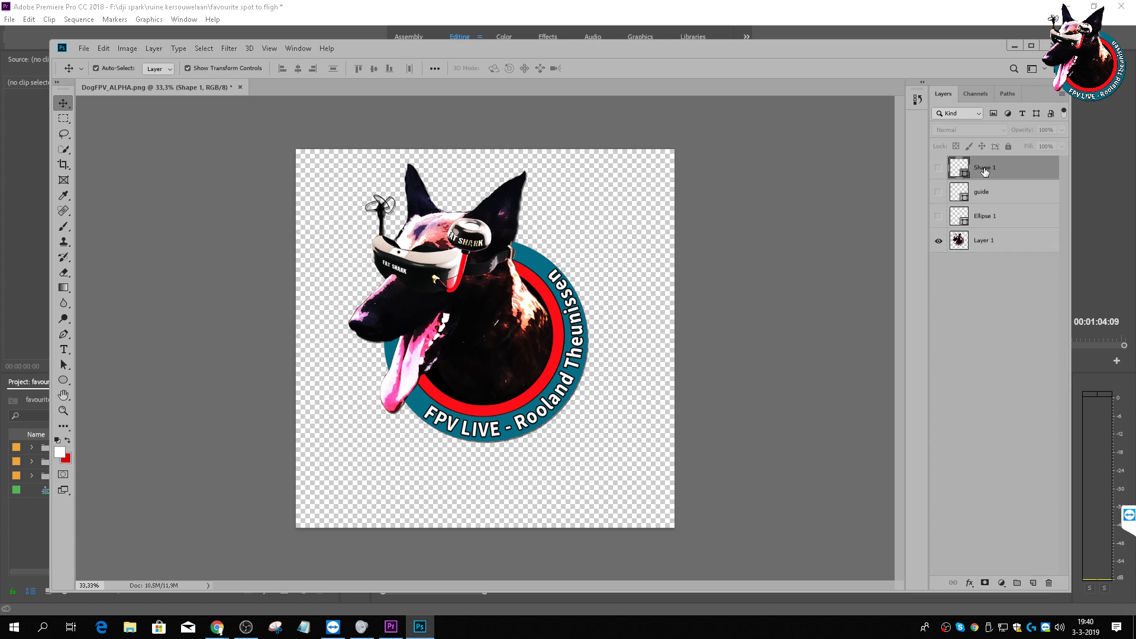
{"action": "left_click", "coordinate": [985, 216], "text": "shift"}
{"action": "left_click_drag", "start_coordinate": [985, 216], "coordinate": [1045, 581]}
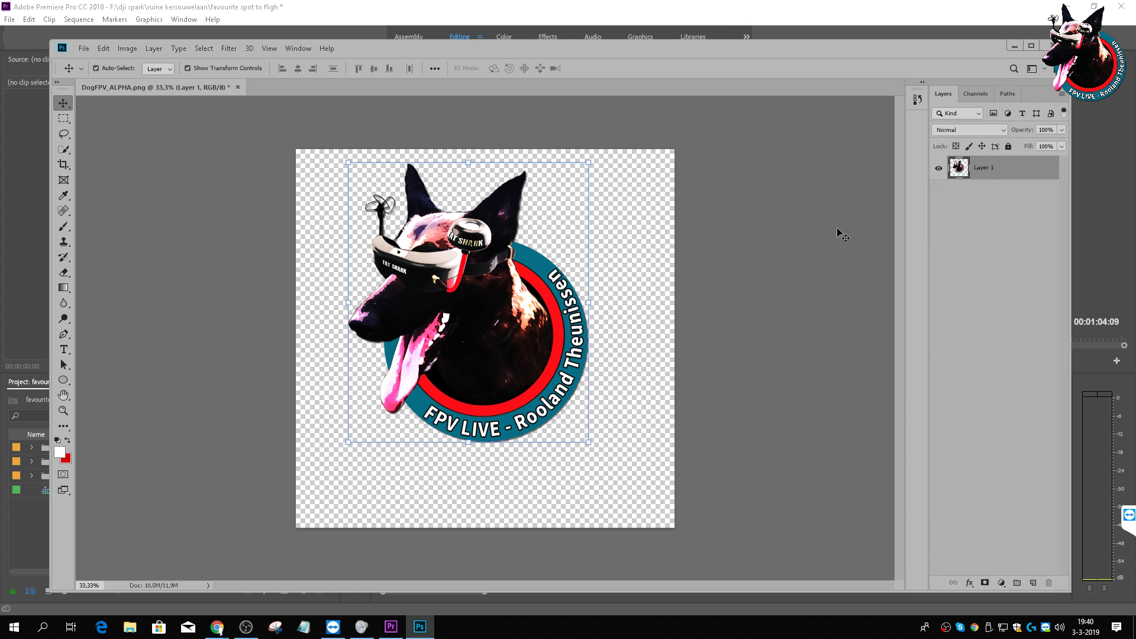
Step: Add a new layer and draw a red-filled circle about 120 px wide below the dog logo
{"action": "left_click", "coordinate": [1033, 582]}
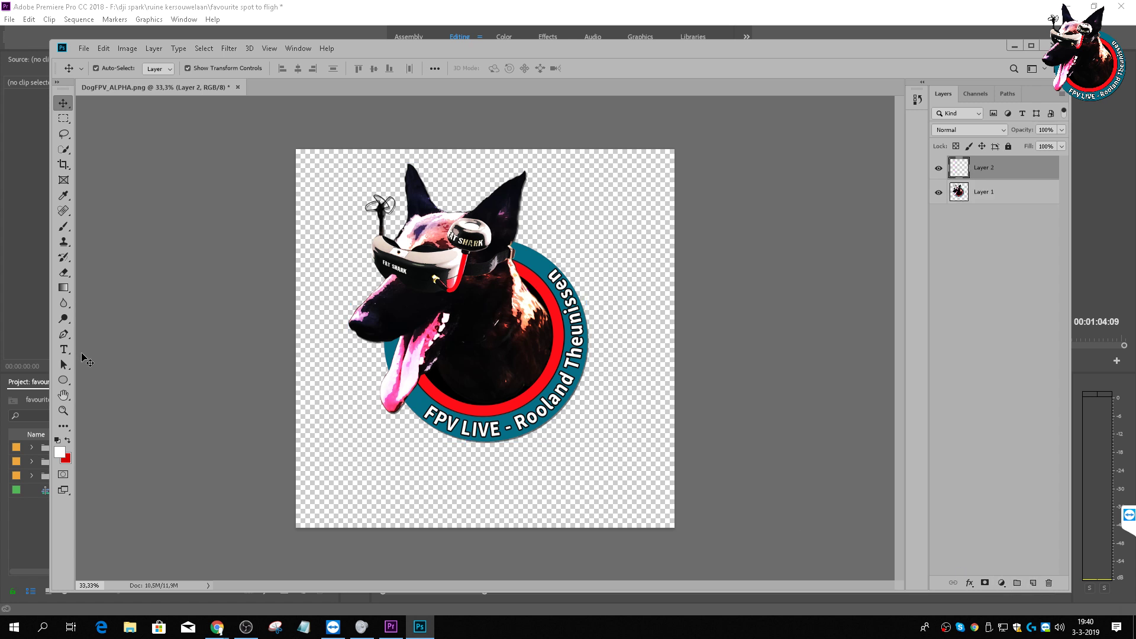
{"action": "left_click", "coordinate": [64, 379]}
{"action": "left_click_drag", "start_coordinate": [314, 444], "coordinate": [353, 484]}
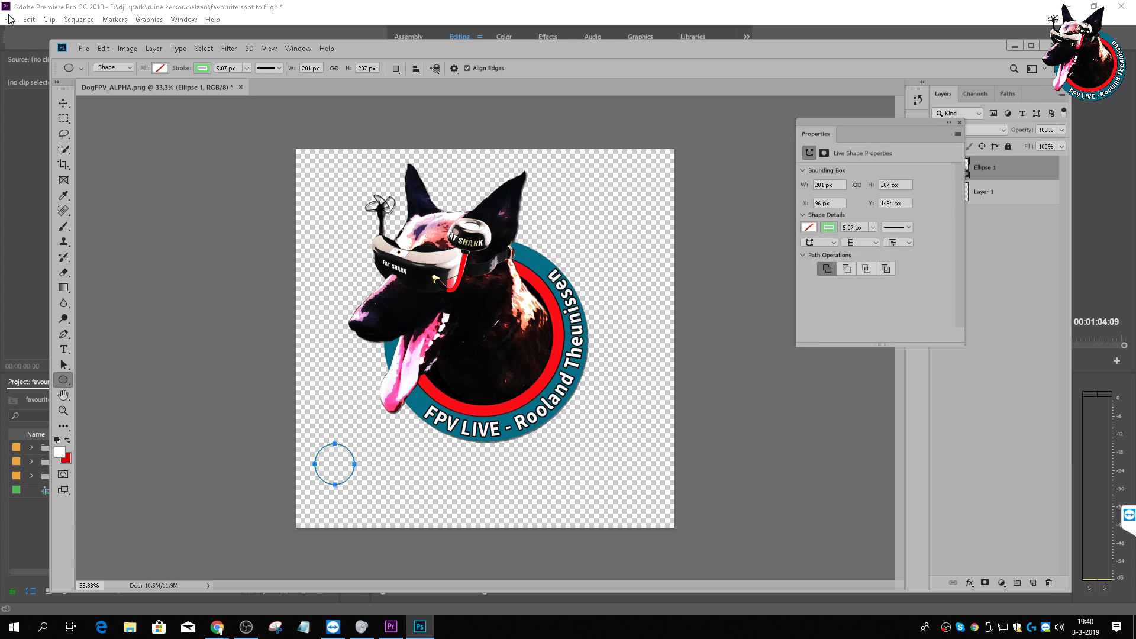
{"action": "key", "text": "ctrl+z"}
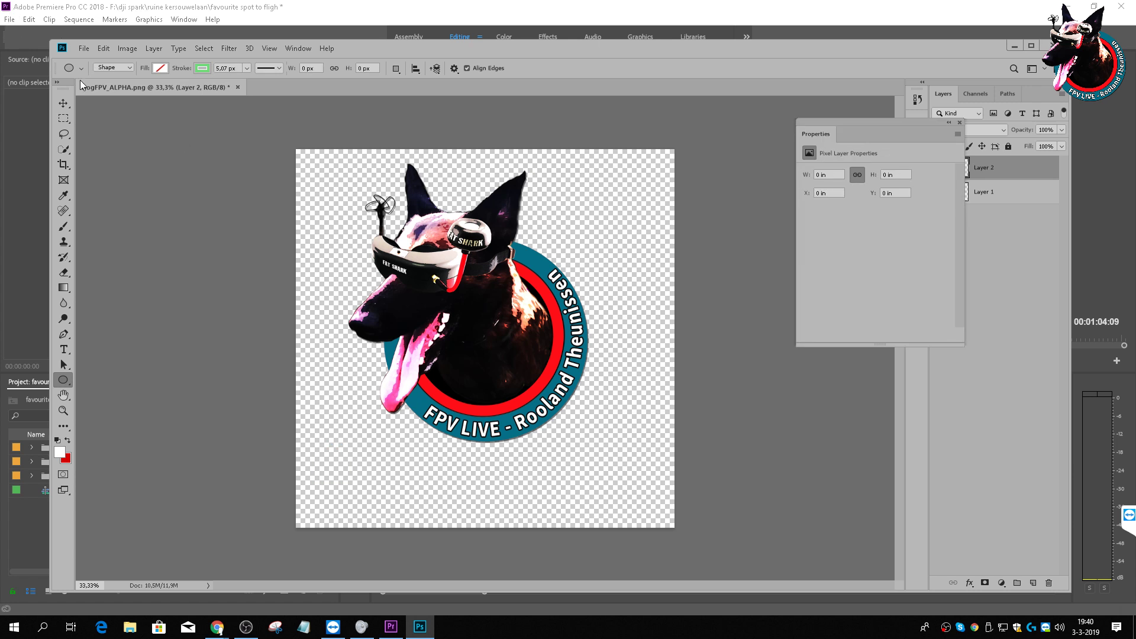
{"action": "left_click", "coordinate": [165, 67]}
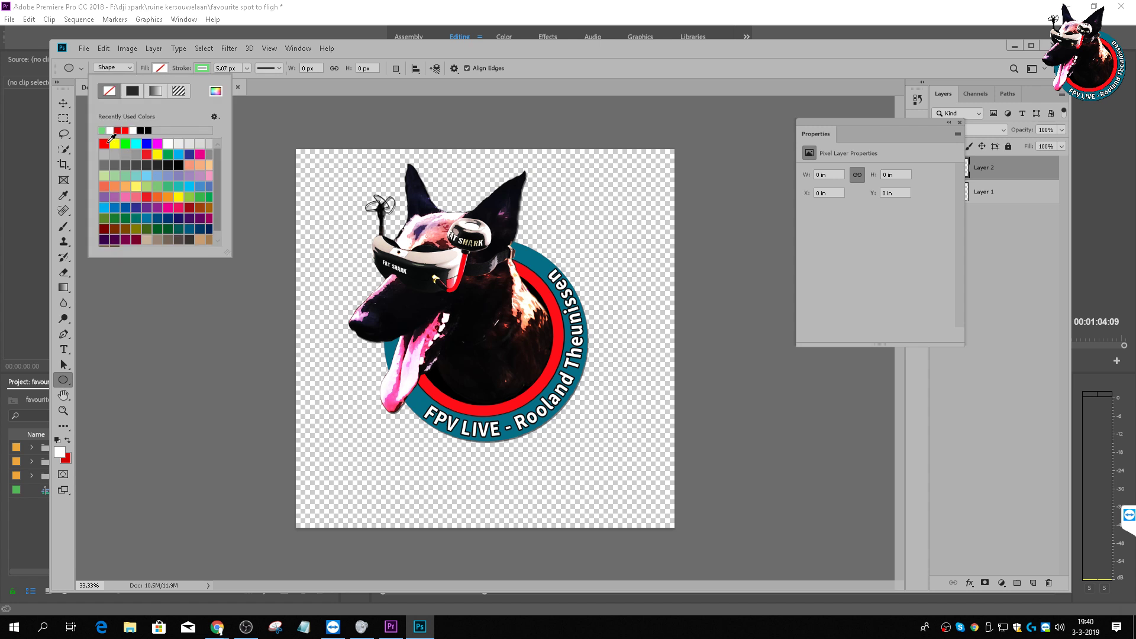
{"action": "left_click", "coordinate": [104, 144]}
{"action": "left_click_drag", "start_coordinate": [342, 442], "coordinate": [372, 479]}
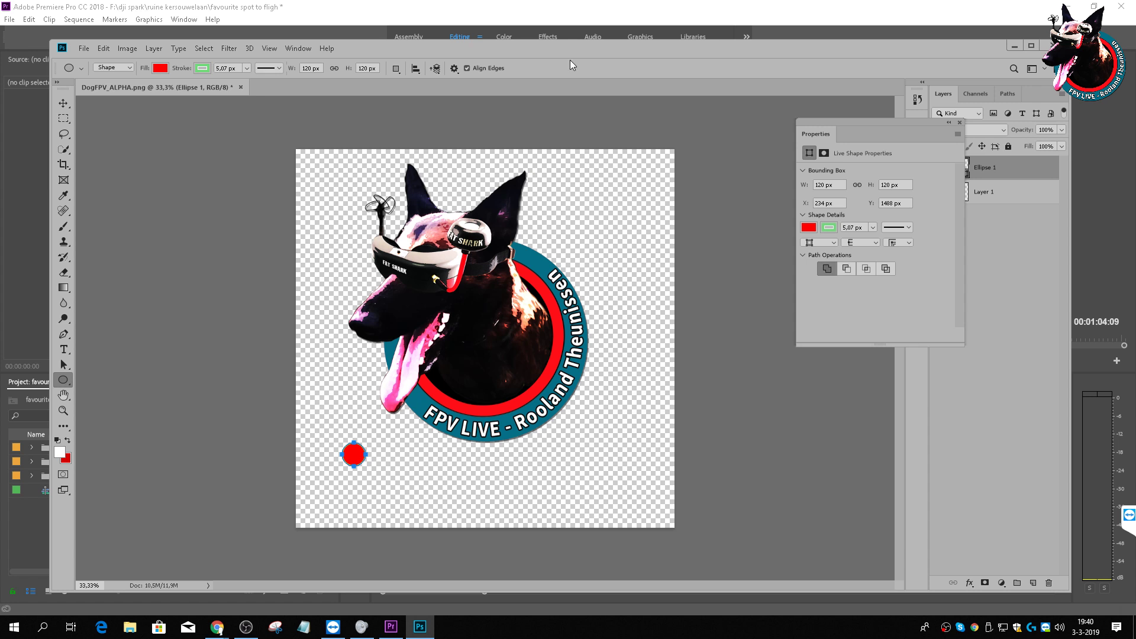
{"action": "left_click", "coordinate": [64, 103]}
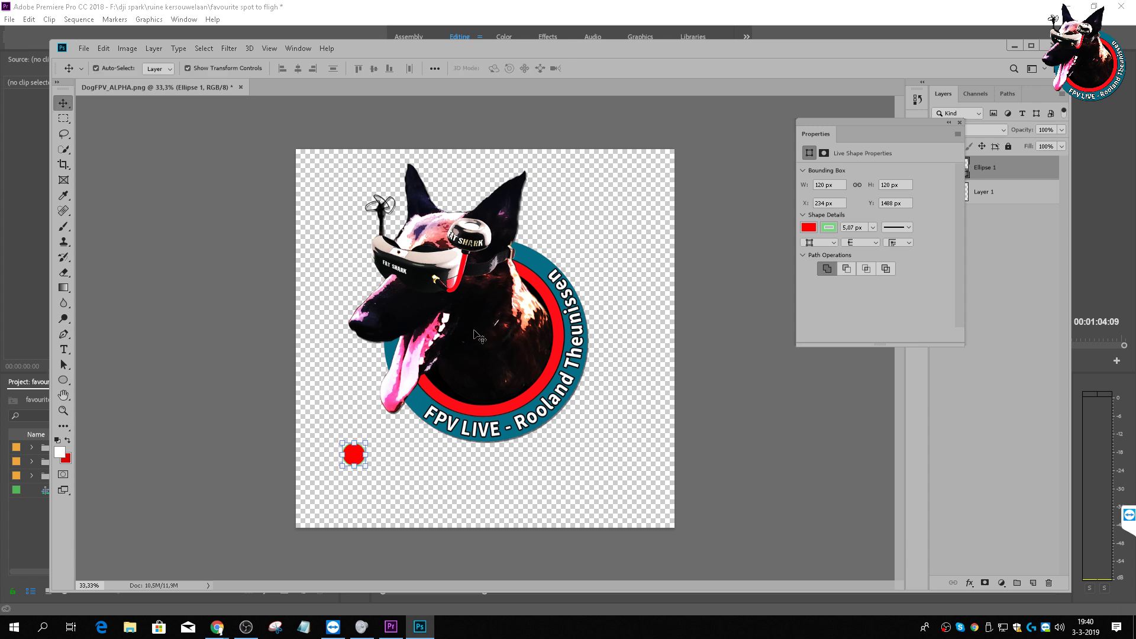
{"action": "left_click", "coordinate": [1006, 226]}
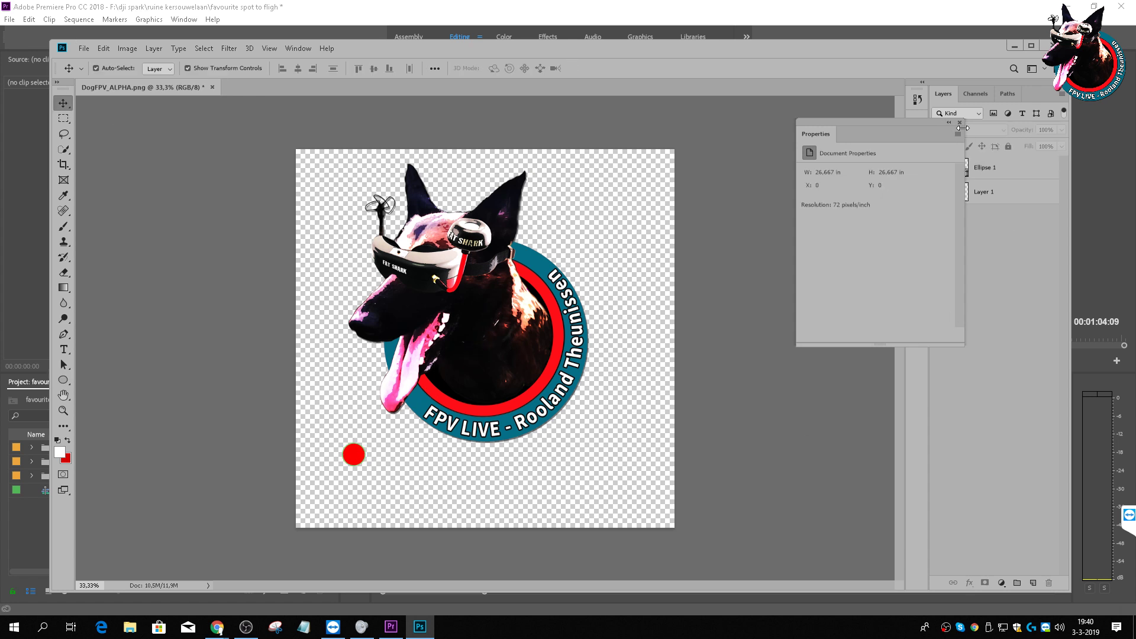
{"action": "left_click", "coordinate": [960, 123]}
Step: Try to align the red circle and the dog logo on their horizontal centers
{"action": "left_click", "coordinate": [991, 192]}
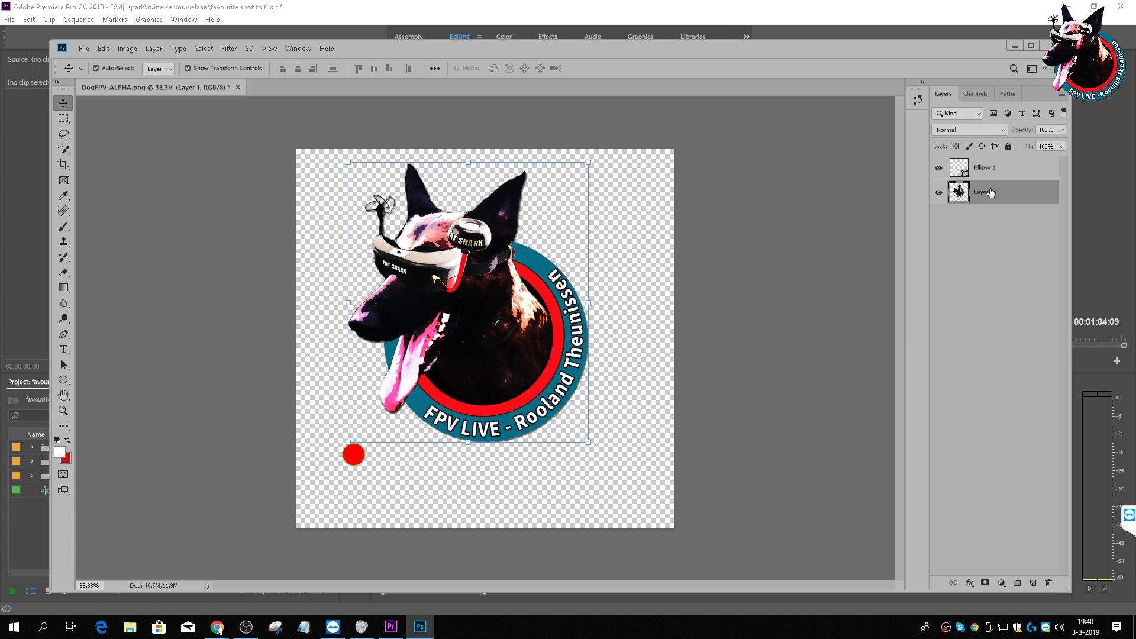
{"action": "left_click", "coordinate": [990, 168], "text": "shift"}
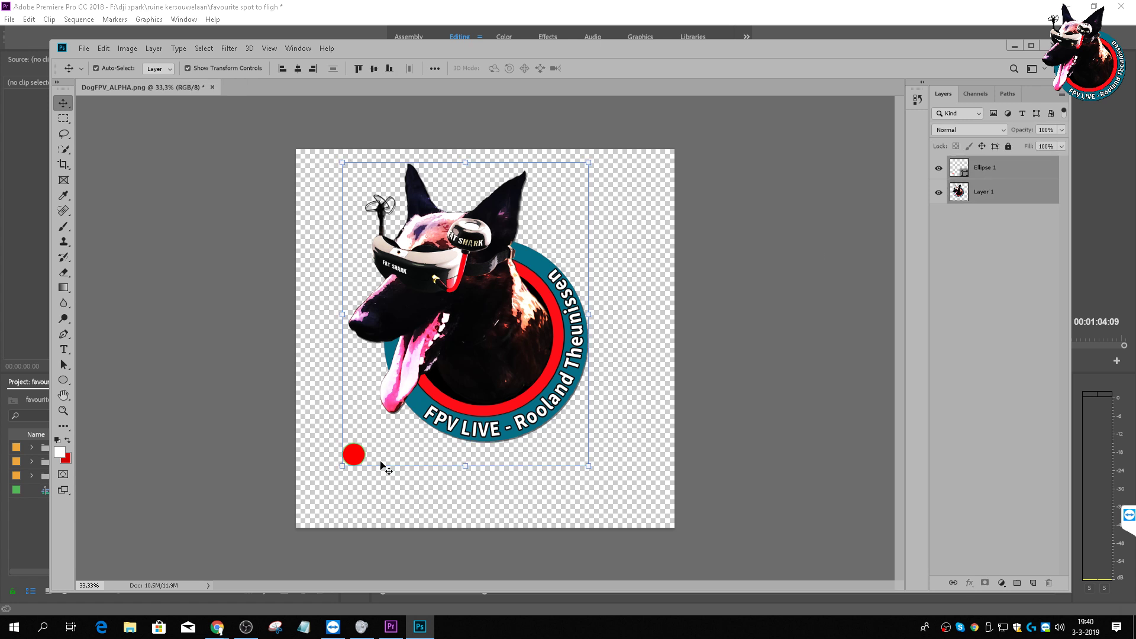
{"action": "left_click", "coordinate": [297, 68]}
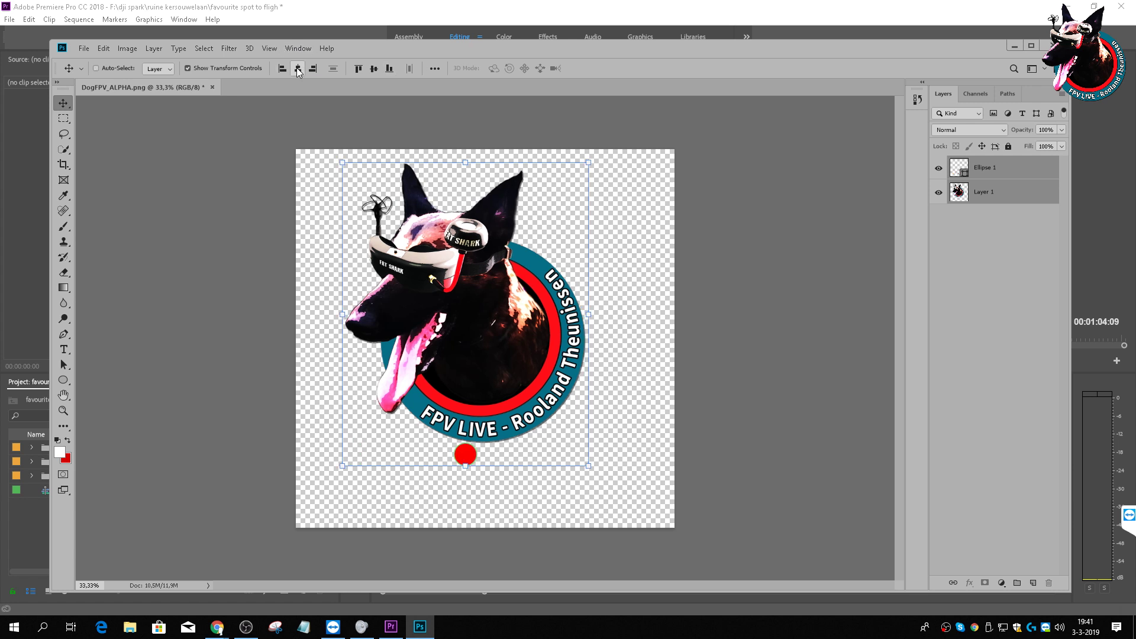
{"action": "key", "text": "ctrl+z"}
{"action": "left_click", "coordinate": [994, 490]}
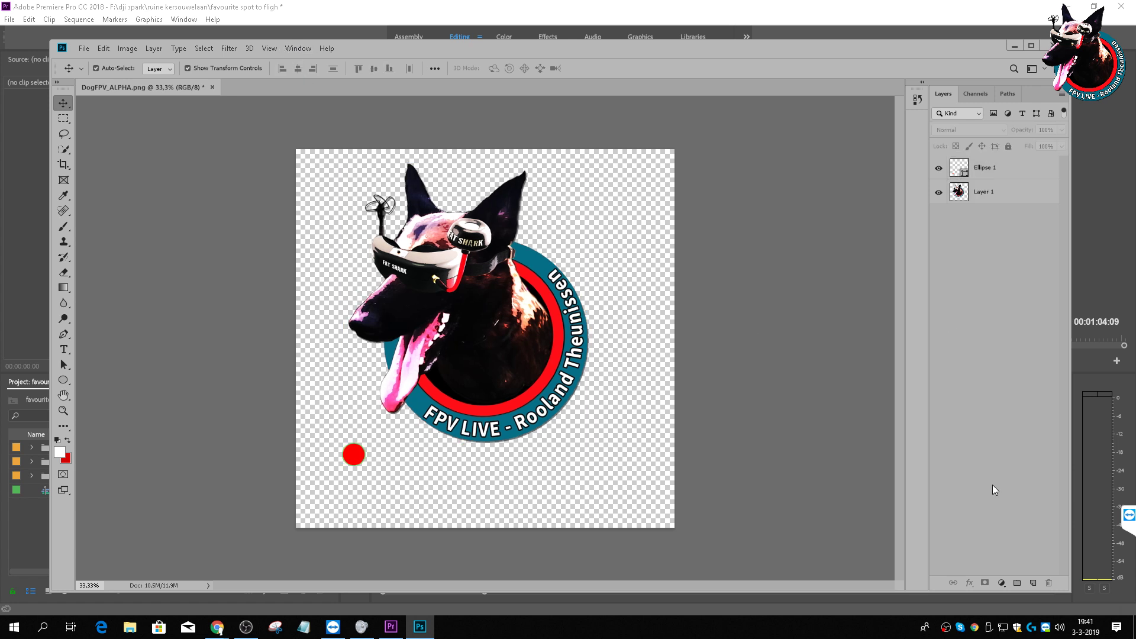
Step: Add a new layer beneath Layer 1 and fill it with white
{"action": "left_click", "coordinate": [1033, 583]}
{"action": "left_click_drag", "start_coordinate": [987, 173], "coordinate": [992, 255]}
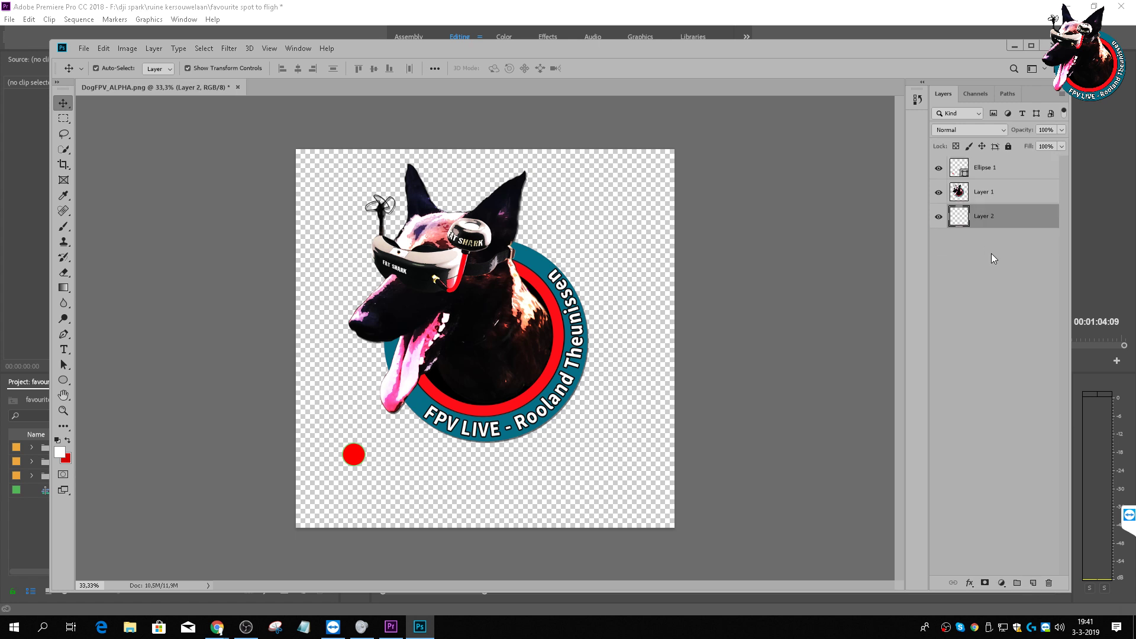
{"action": "left_click", "coordinate": [84, 48]}
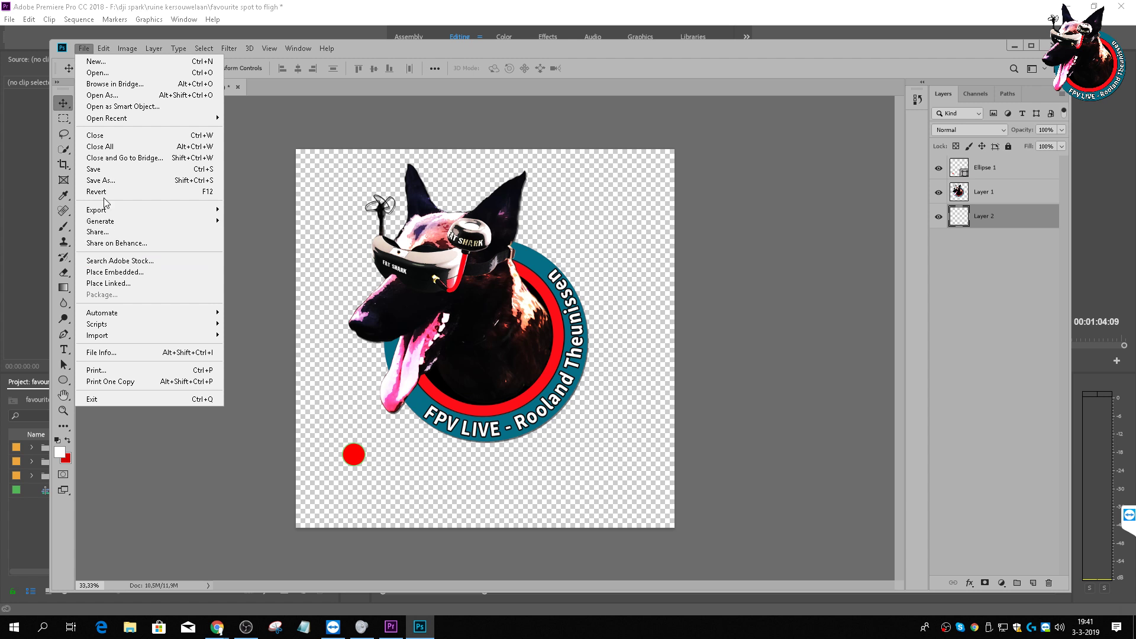
{"action": "mouse_move", "coordinate": [104, 48]}
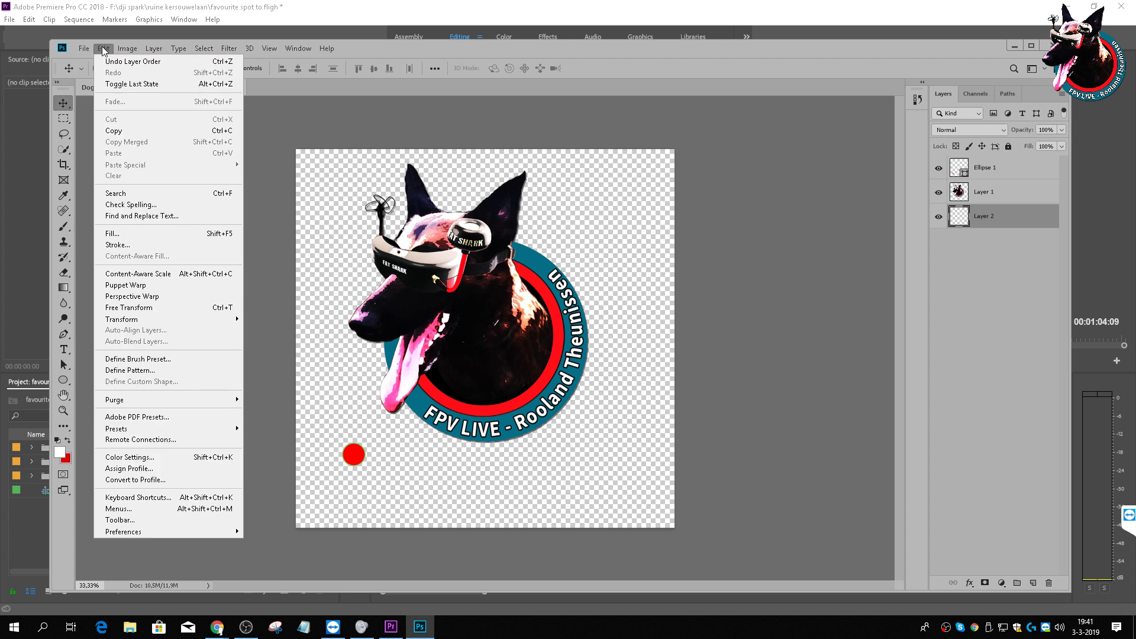
{"action": "left_click", "coordinate": [135, 234]}
{"action": "left_click", "coordinate": [641, 170]}
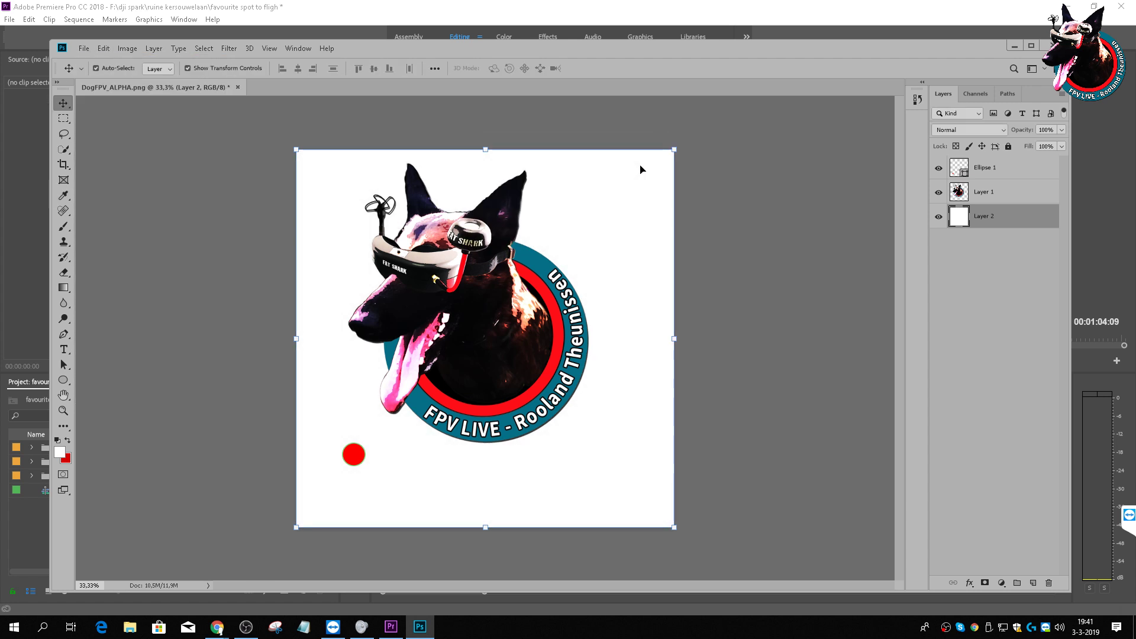
Step: Align the red circle with the white layer on both horizontal and vertical centers to check the logo's centering
{"action": "key", "text": "ctrl"}
{"action": "left_click", "coordinate": [998, 176], "text": "ctrl"}
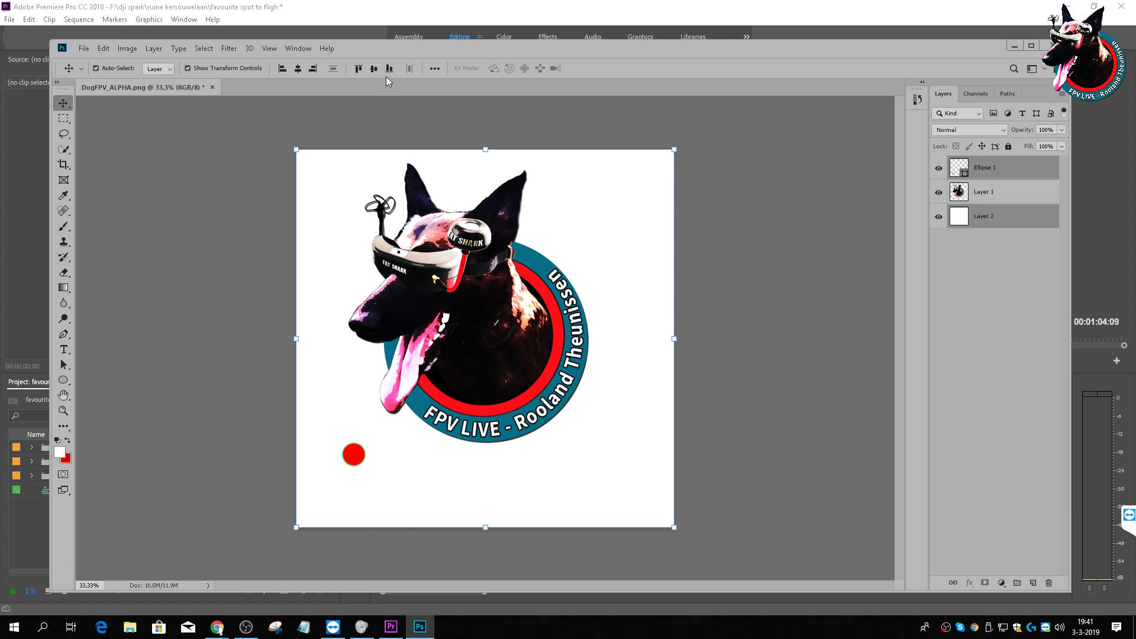
{"action": "left_click", "coordinate": [299, 69]}
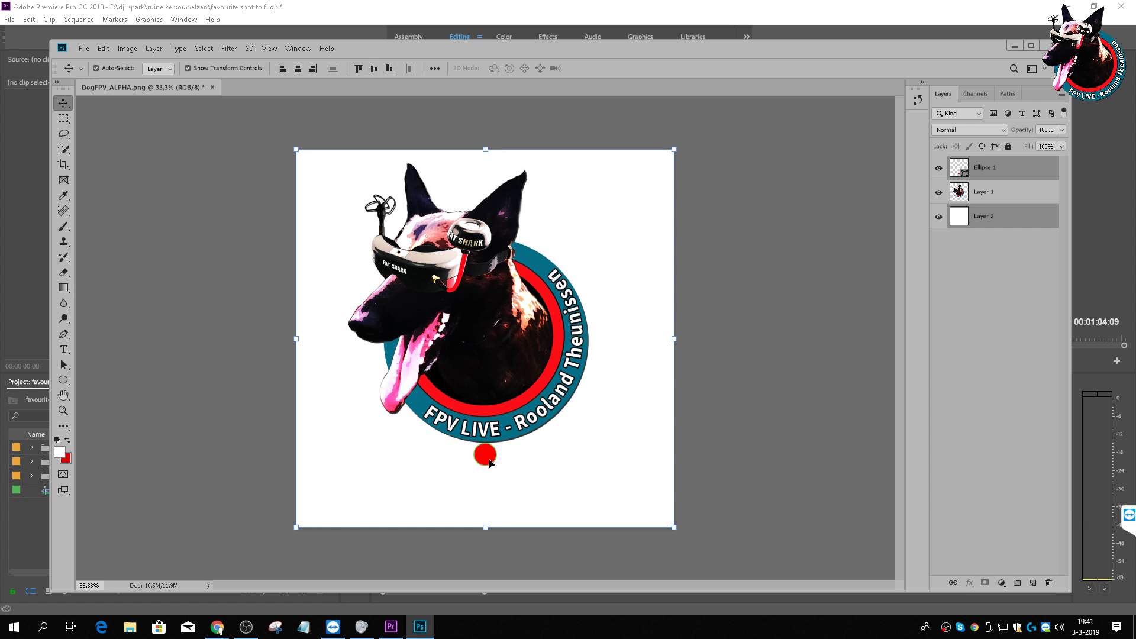
{"action": "left_click", "coordinate": [374, 69]}
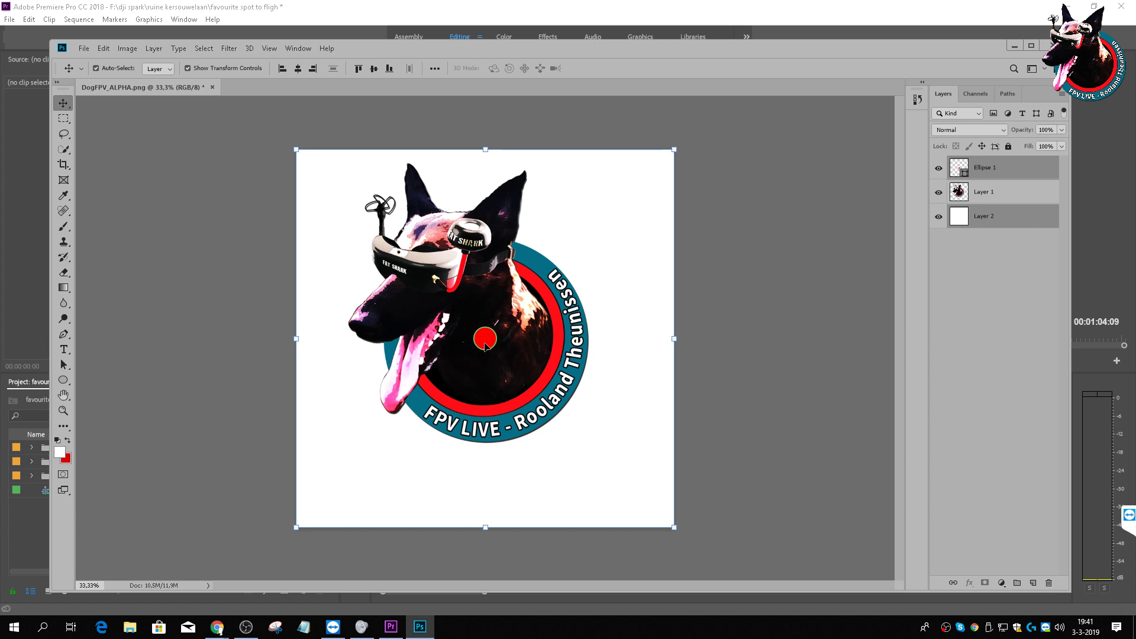
Step: Delete the red circle layer and the white fill layer, and deselect Layer 1
{"action": "left_click", "coordinate": [970, 194]}
{"action": "left_click_drag", "start_coordinate": [976, 177], "coordinate": [1044, 581]}
{"action": "left_click", "coordinate": [976, 195]}
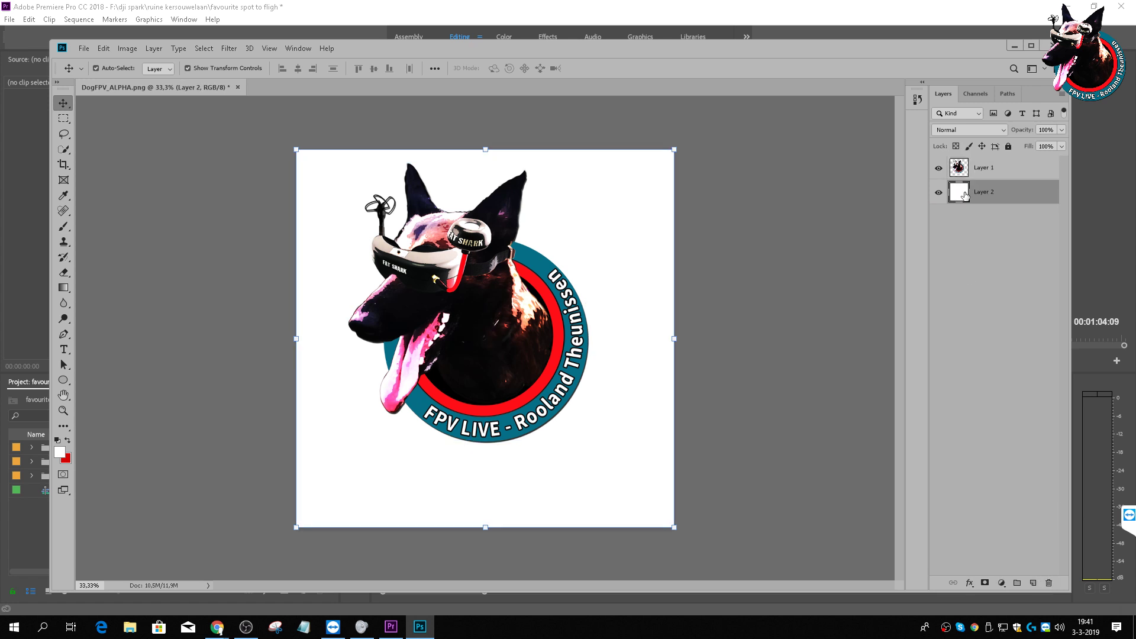
{"action": "left_click_drag", "start_coordinate": [987, 317], "coordinate": [997, 494]}
{"action": "key", "text": "Delete"}
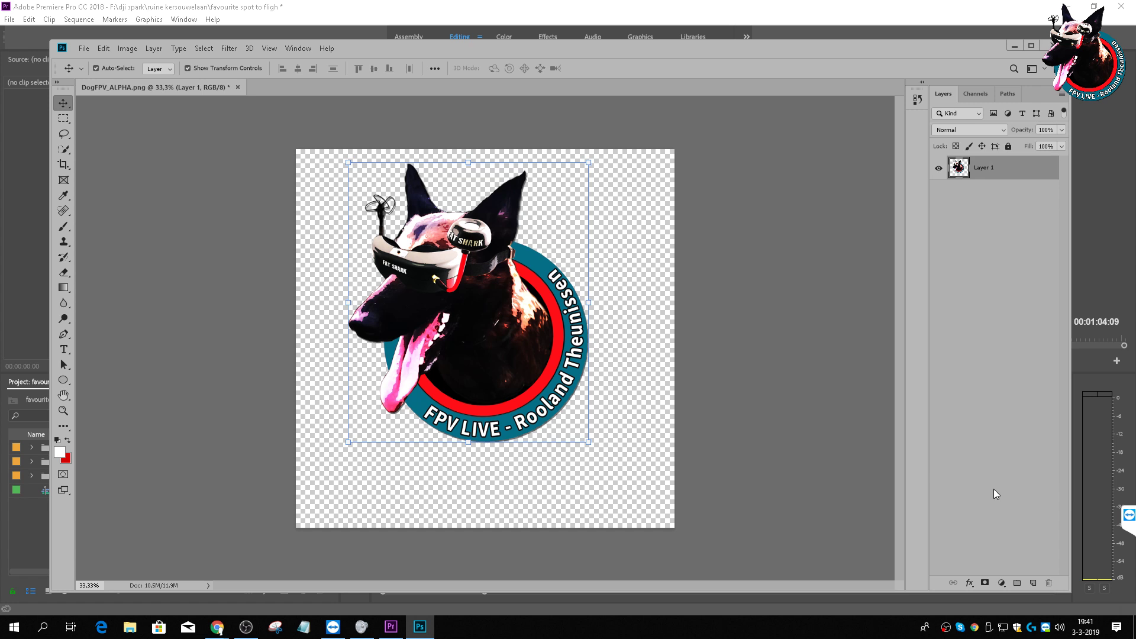
{"action": "left_click", "coordinate": [984, 342]}
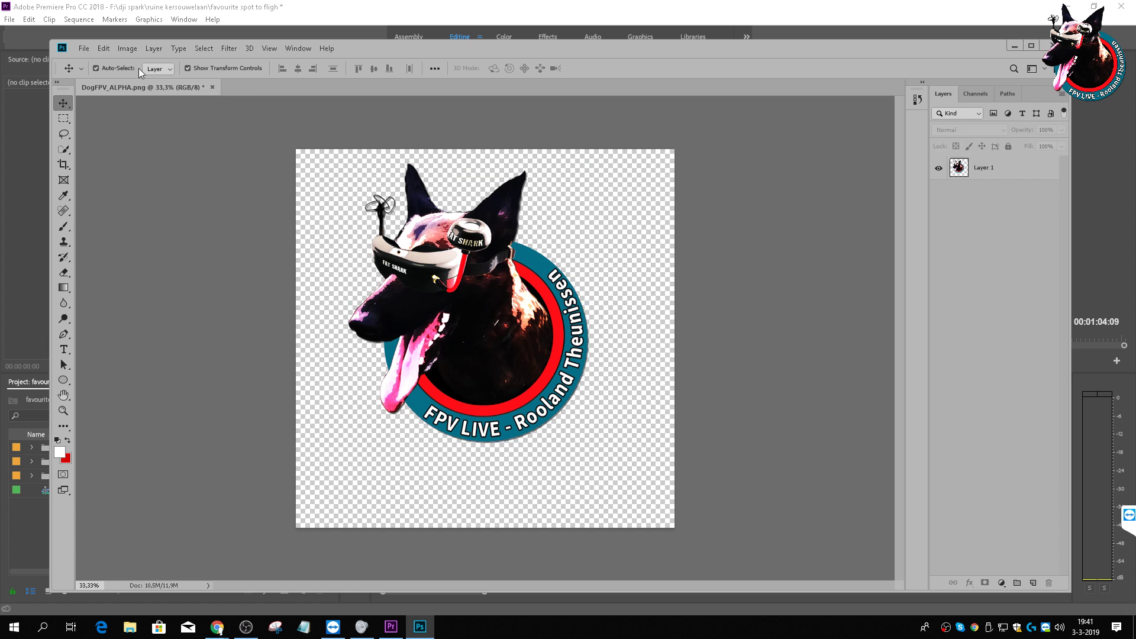
Step: Set up an Export As of the logo in PNG format with transparency enabled
{"action": "left_click", "coordinate": [83, 48]}
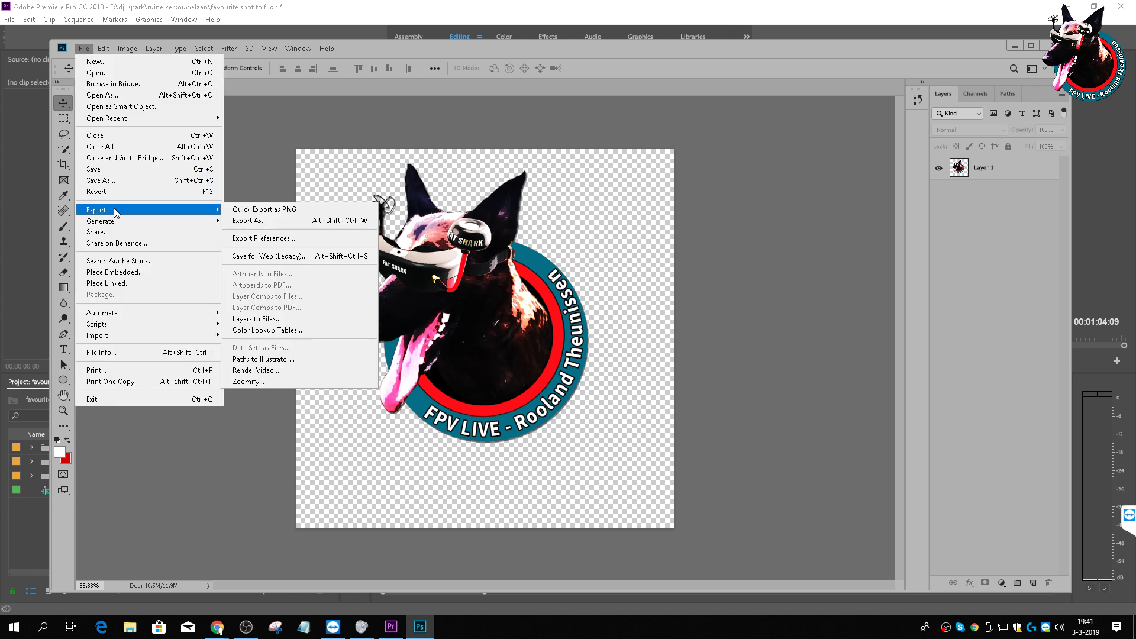
{"action": "left_click", "coordinate": [279, 224]}
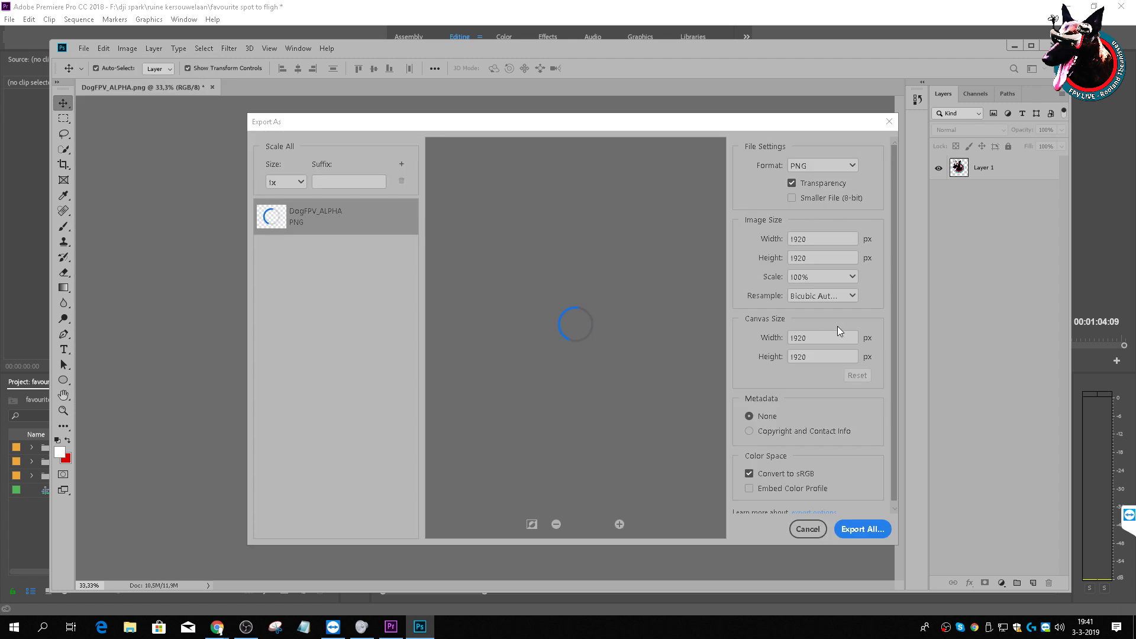
{"action": "left_click", "coordinate": [792, 184]}
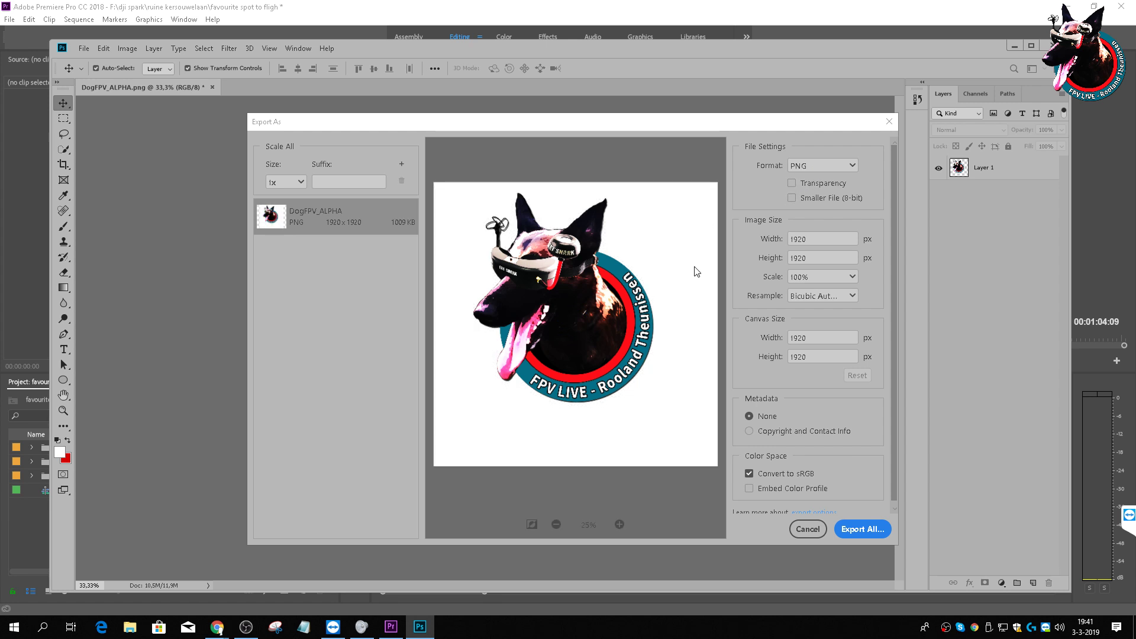
{"action": "left_click", "coordinate": [792, 185]}
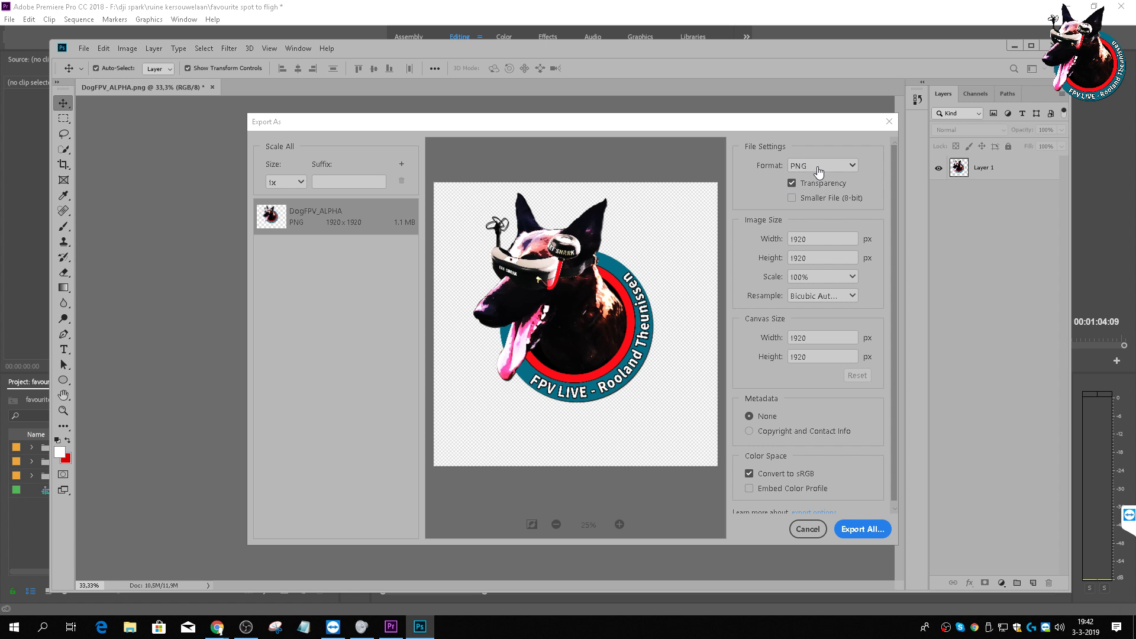
{"action": "left_click", "coordinate": [818, 169]}
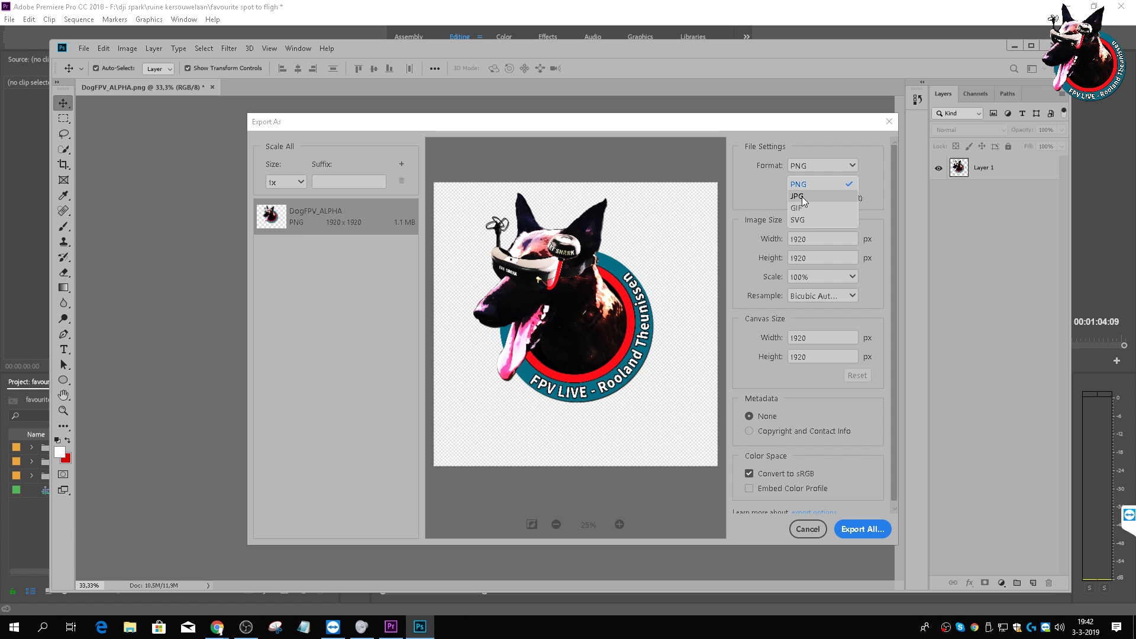
{"action": "left_click", "coordinate": [805, 185]}
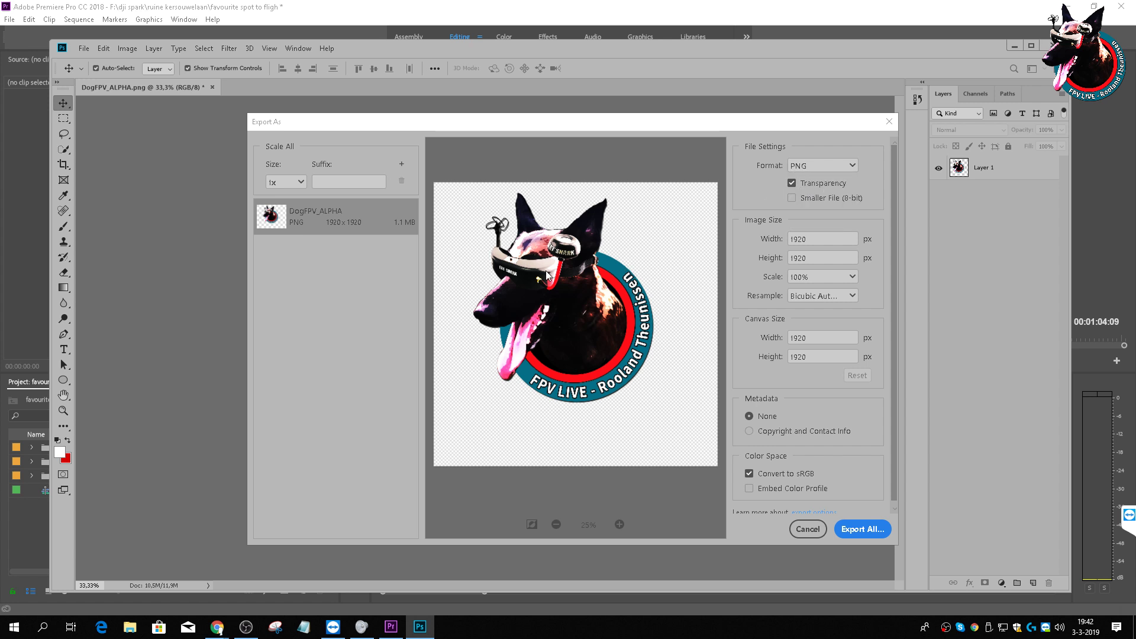
Step: Export the logo to the Bugs folder under the file name DogFPV_ALPHA_Centered
{"action": "left_click", "coordinate": [864, 533]}
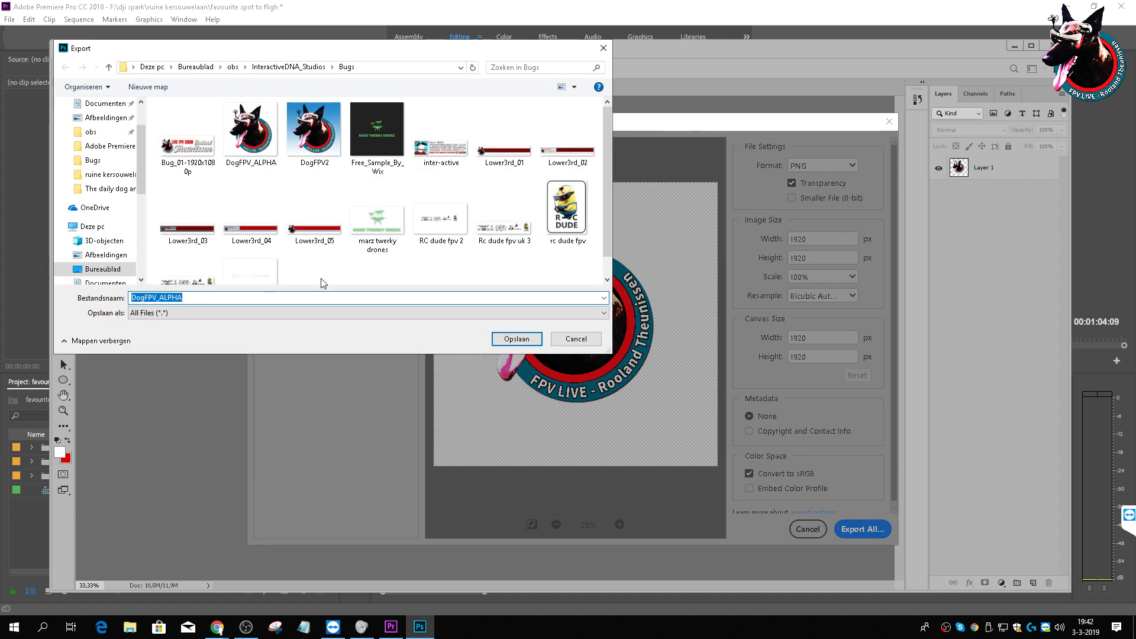
{"action": "left_click", "coordinate": [200, 296]}
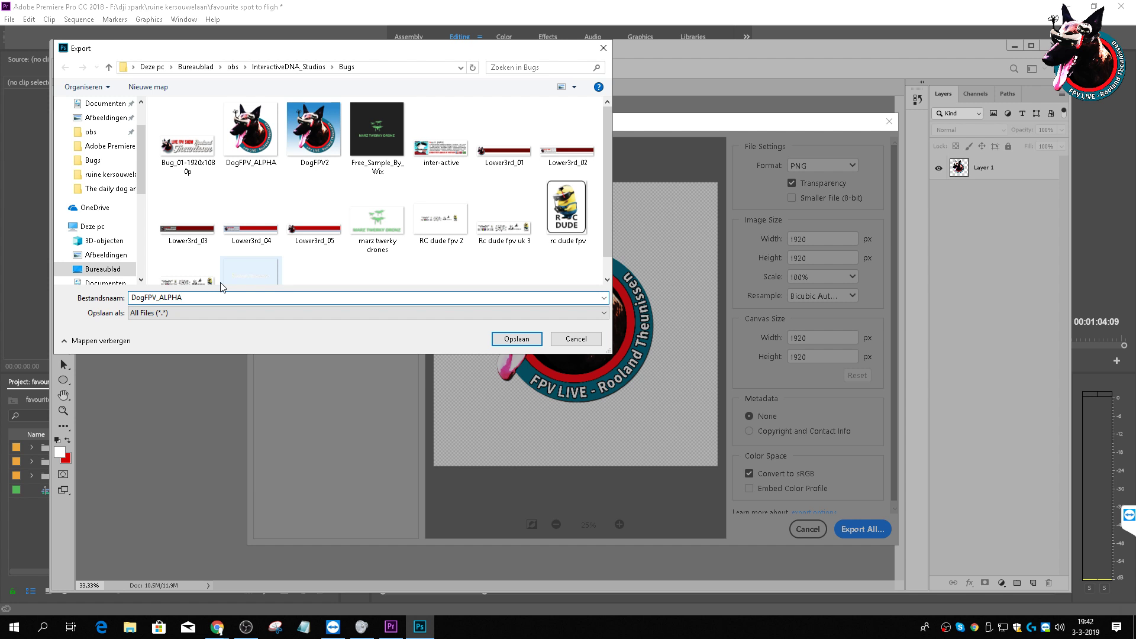
{"action": "key", "text": "BackSpace"}
{"action": "type", "text": "A_Centered"}
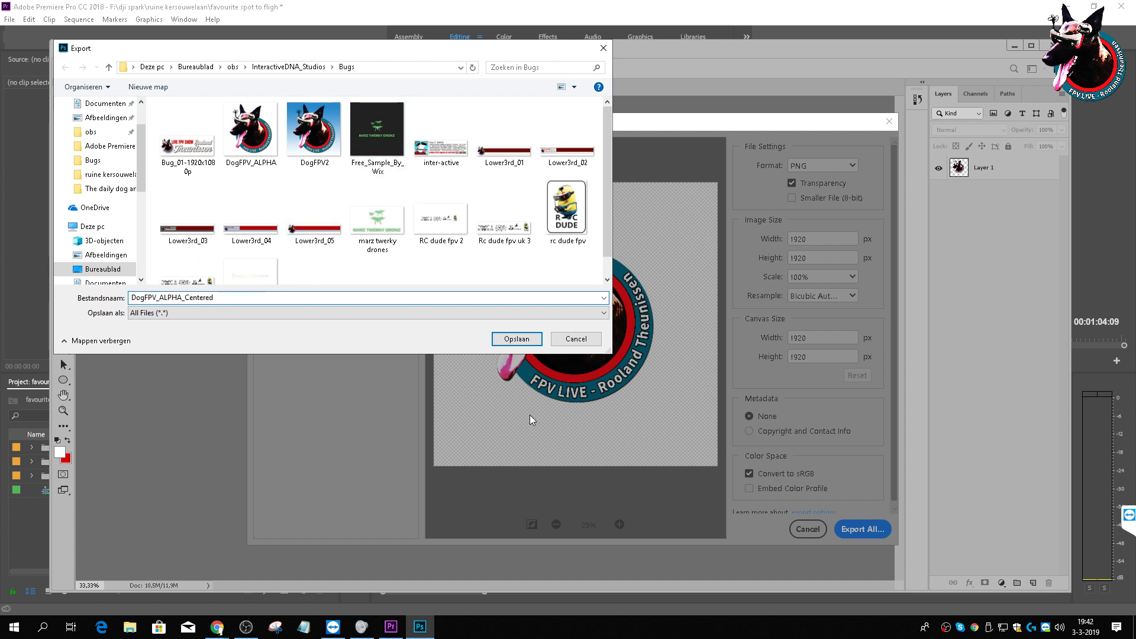
{"action": "left_click", "coordinate": [523, 340]}
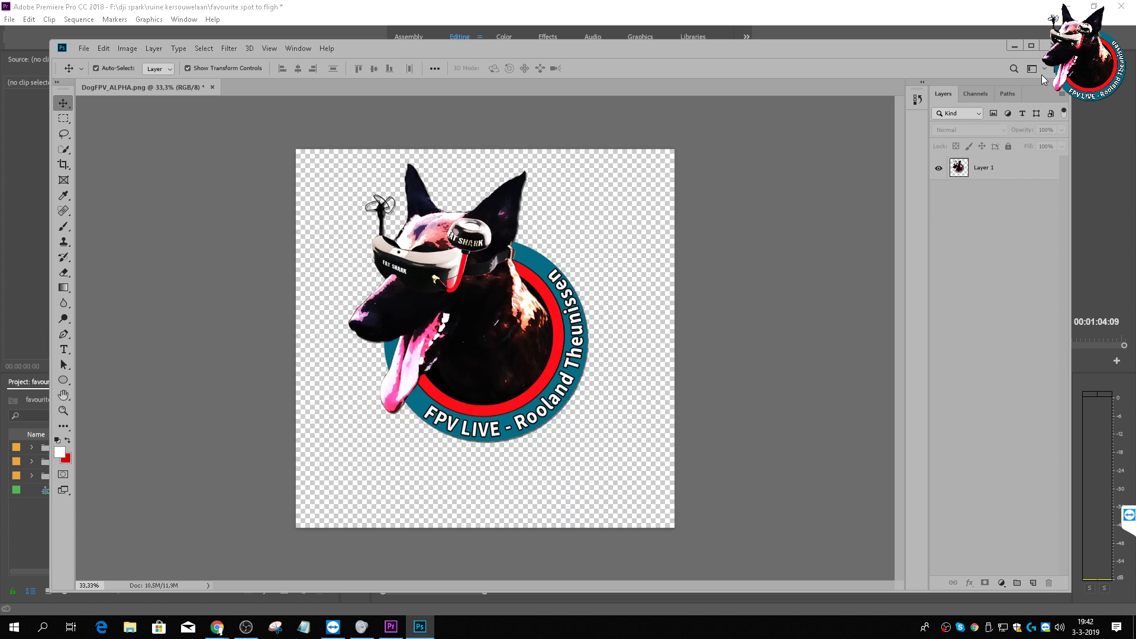
Step: Switch to Premiere Pro and select the Graphics bin in the project
{"action": "left_click", "coordinate": [1049, 46]}
{"action": "left_click", "coordinate": [560, 255]}
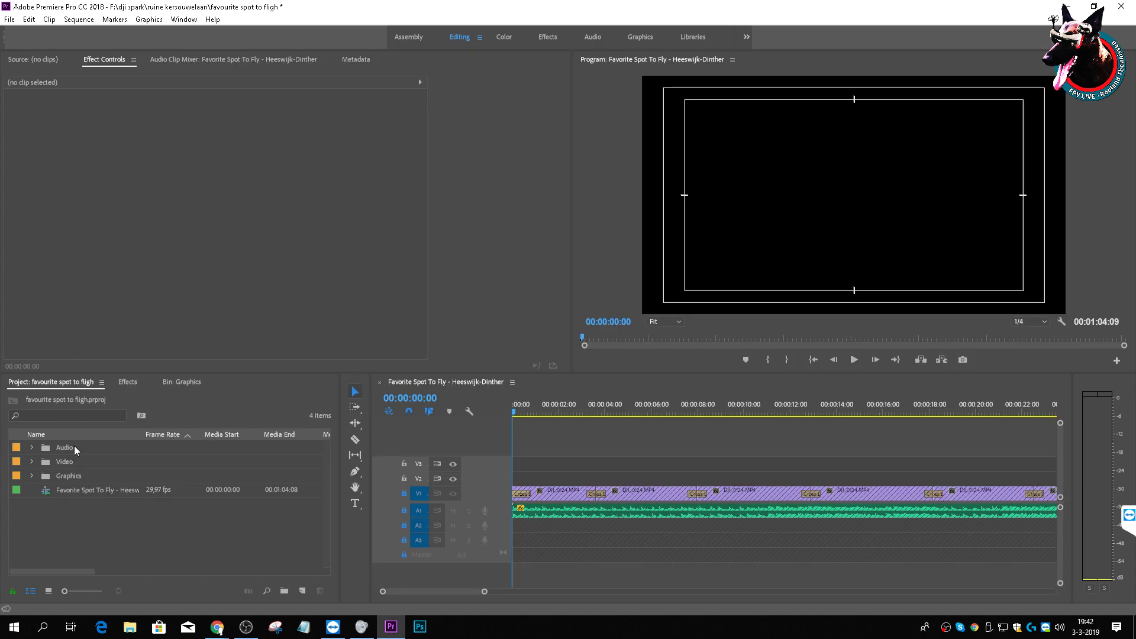
{"action": "left_click", "coordinate": [76, 477]}
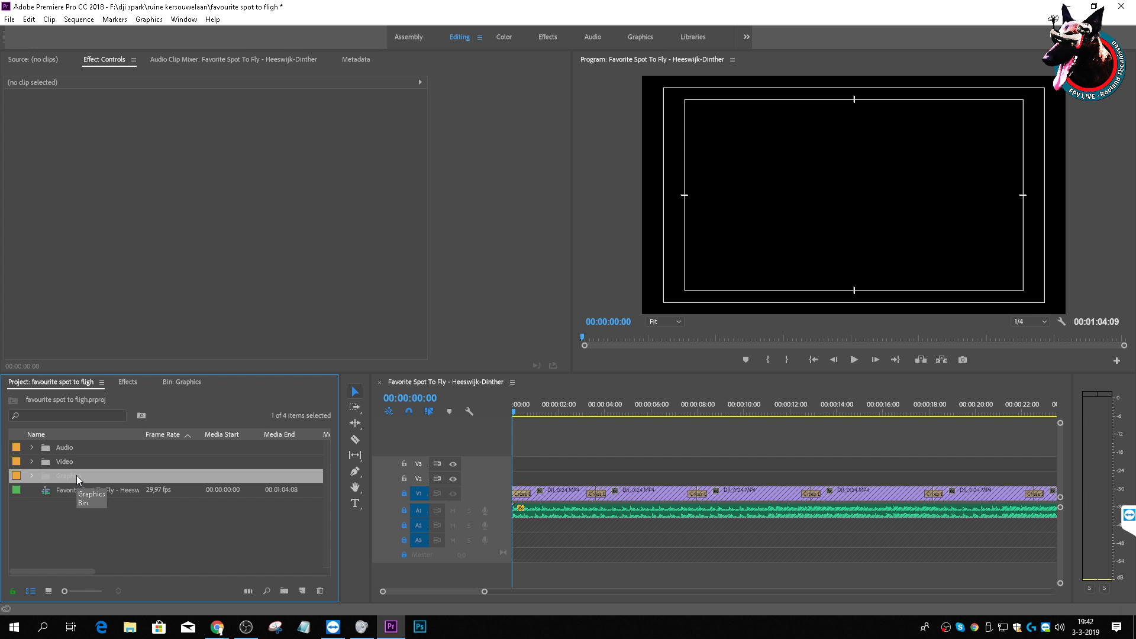
Step: Import DogFPV_ALPHA_Centered from the obs > InteractiveDNA_Studios > Bugs folder into the Graphics bin
{"action": "key", "text": "ctrl+i"}
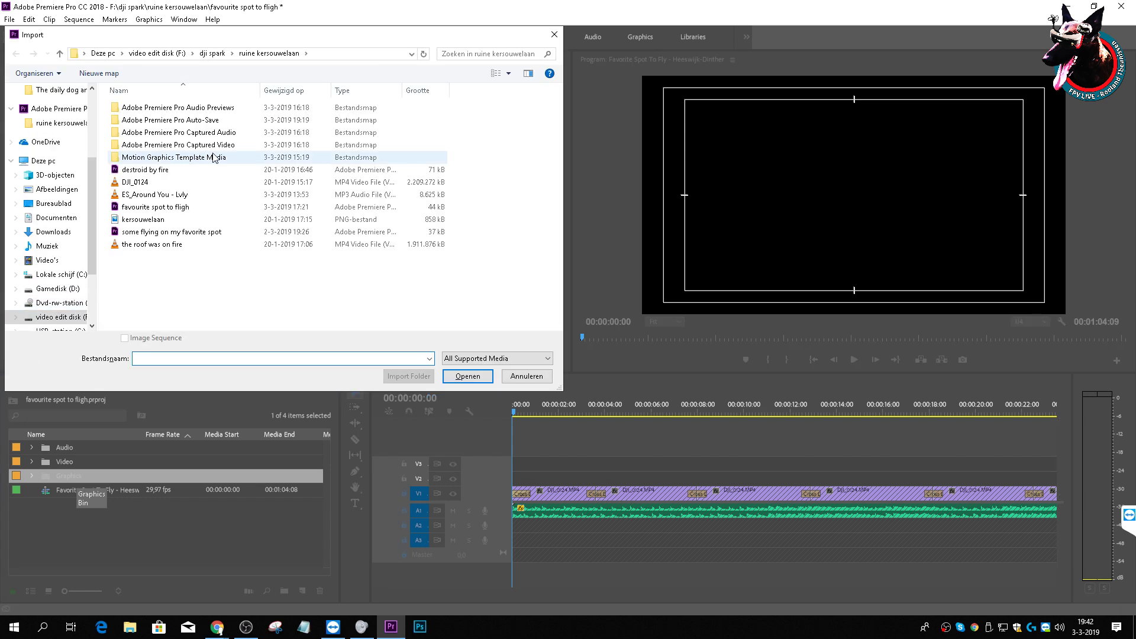
{"action": "left_click", "coordinate": [527, 376]}
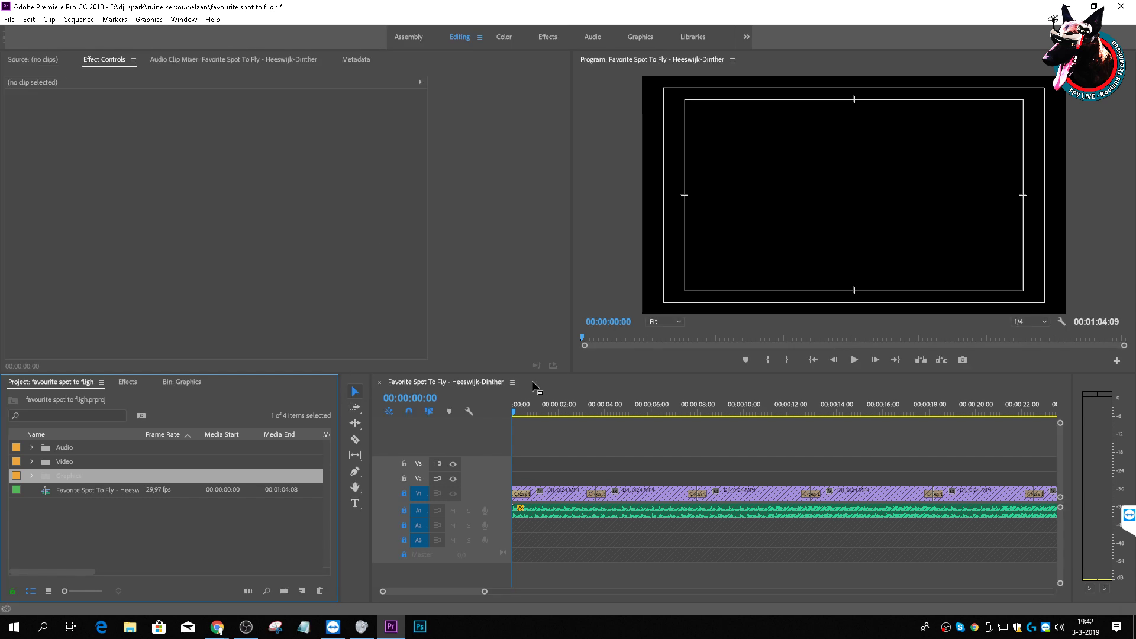
{"action": "left_click", "coordinate": [10, 22]}
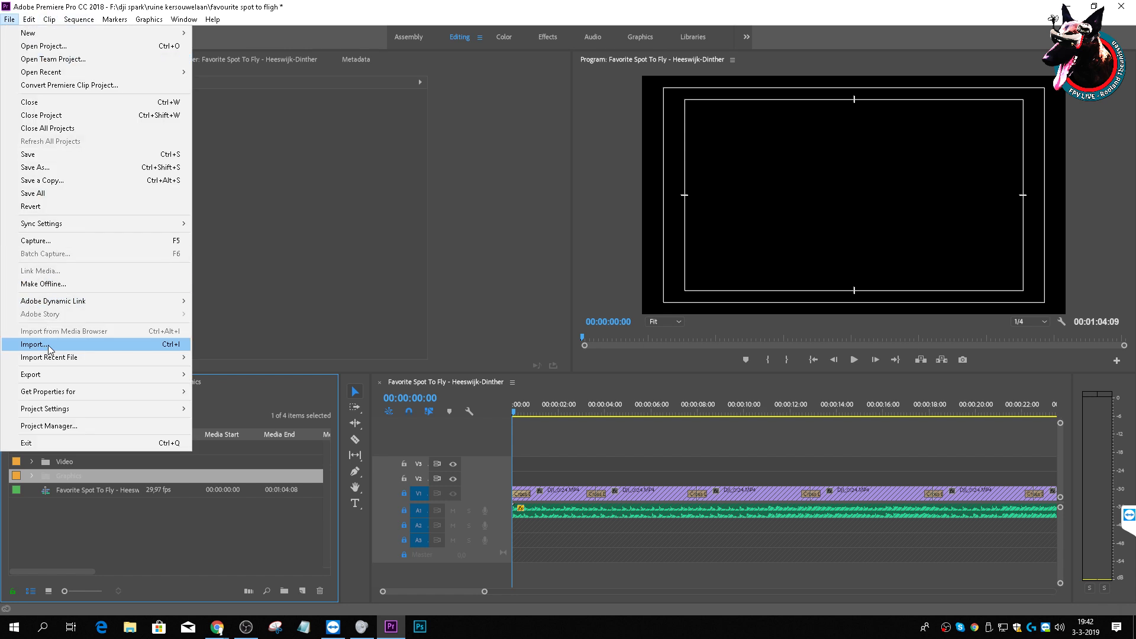
{"action": "left_click", "coordinate": [173, 346]}
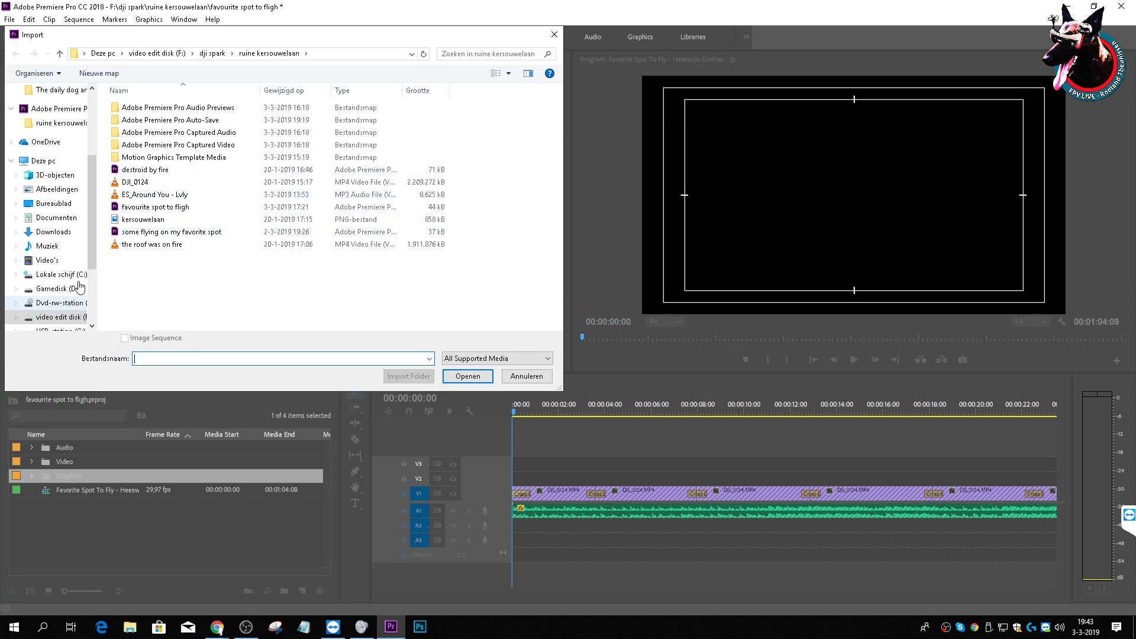
{"action": "scroll", "coordinate": [65, 237], "scroll_direction": "up", "scroll_amount": 4}
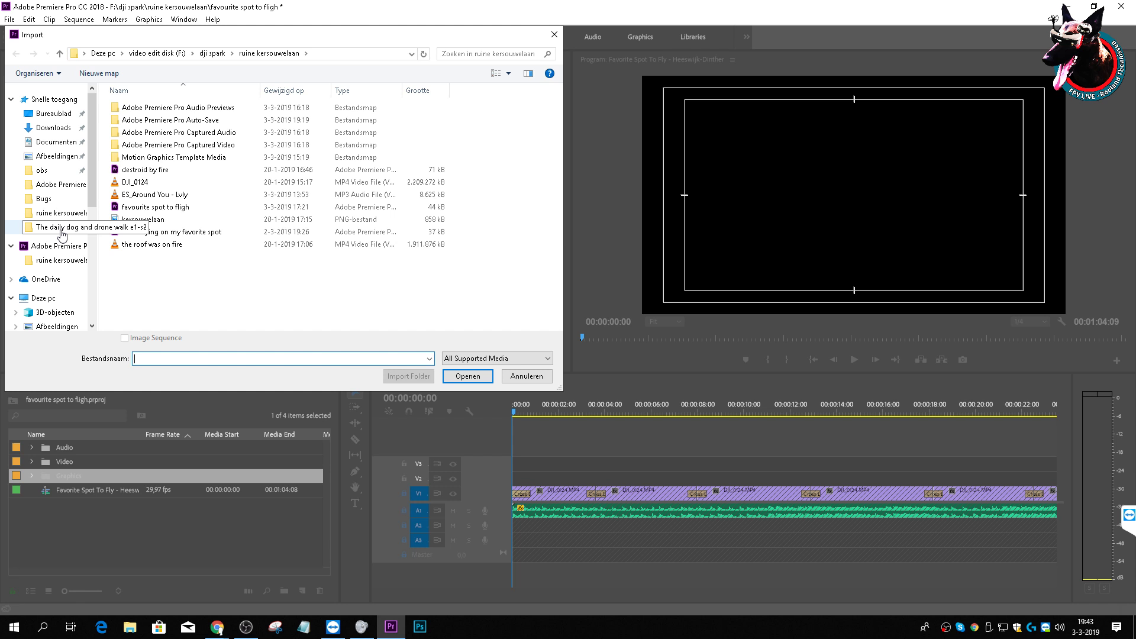
{"action": "left_click", "coordinate": [39, 172]}
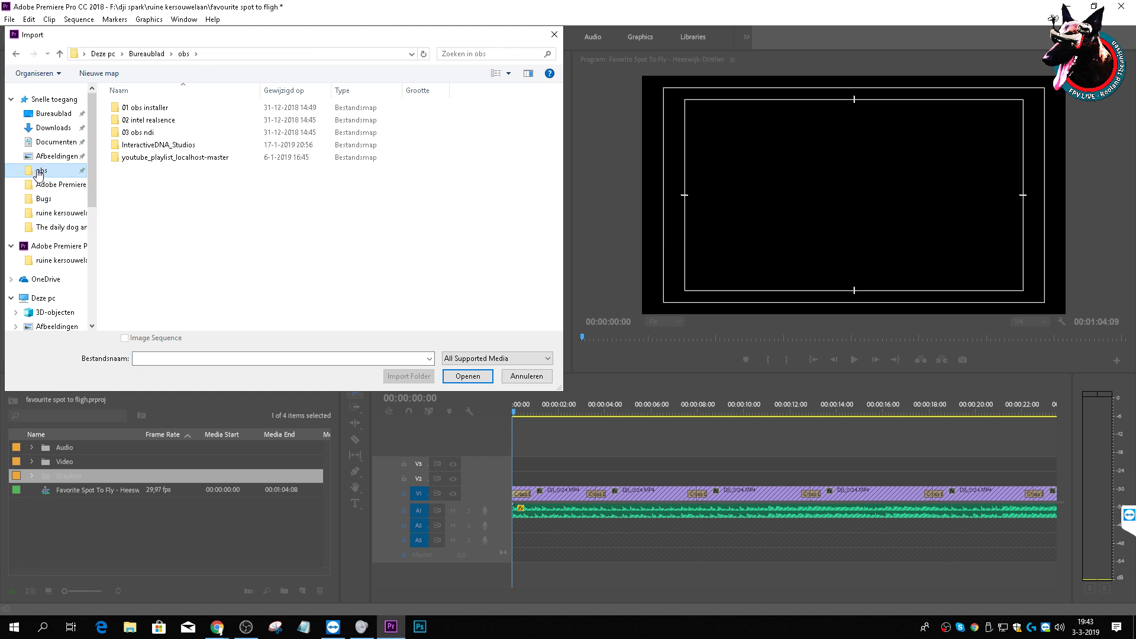
{"action": "left_click", "coordinate": [149, 146]}
{"action": "double_click", "coordinate": [149, 146]}
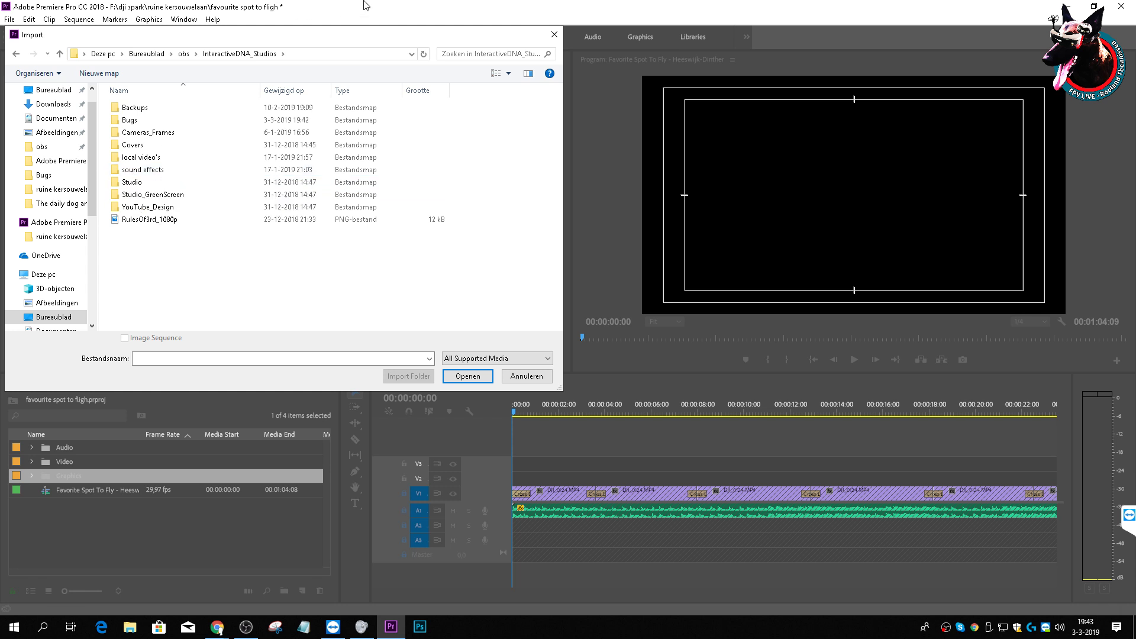
{"action": "double_click", "coordinate": [137, 122]}
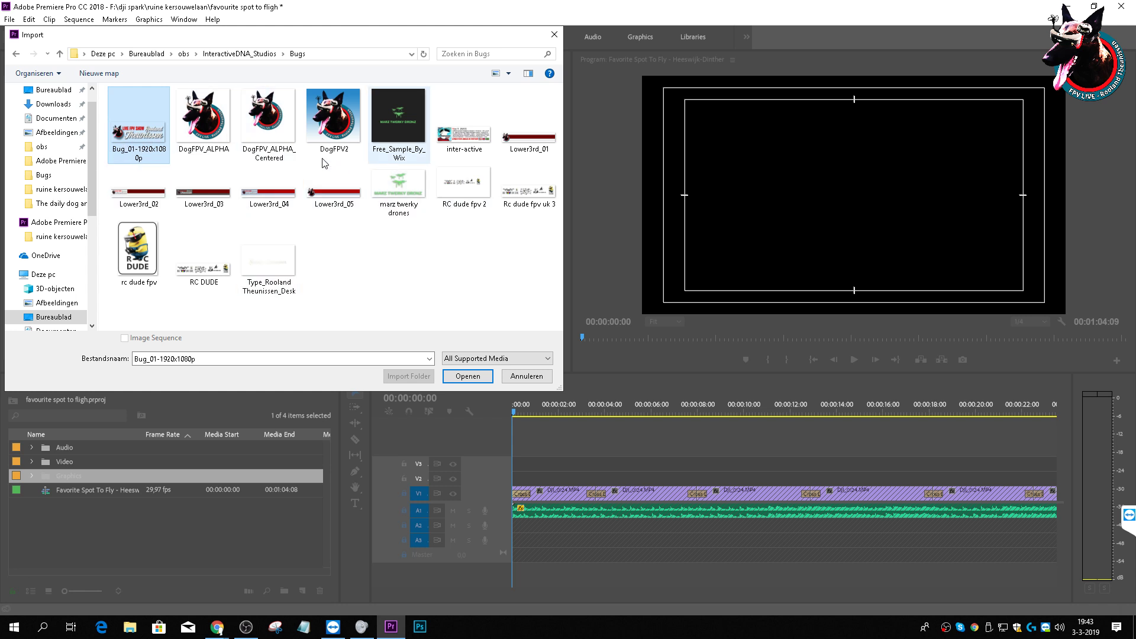
{"action": "left_click", "coordinate": [270, 137]}
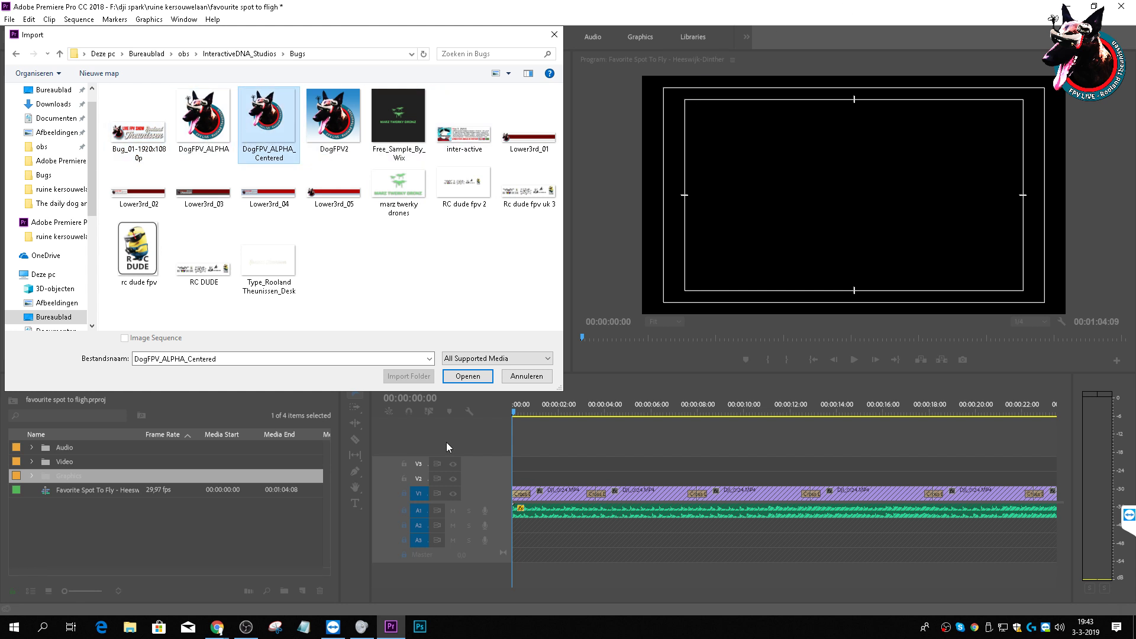
{"action": "left_click", "coordinate": [476, 377]}
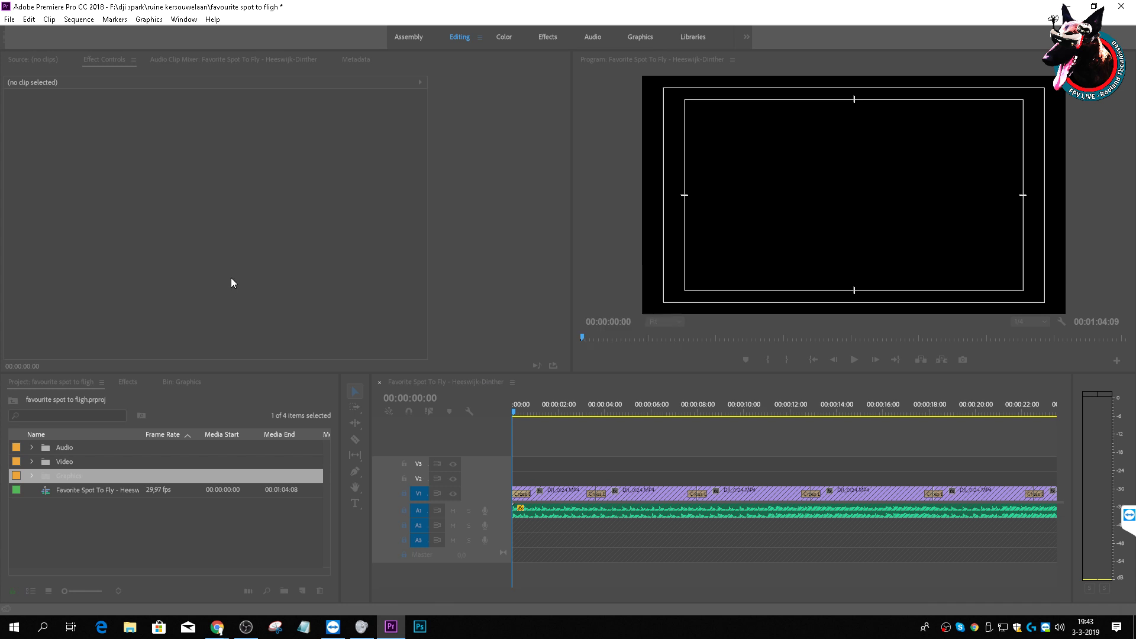
Step: Show the project items as thumbnails and open the Graphics bin
{"action": "left_click", "coordinate": [32, 475]}
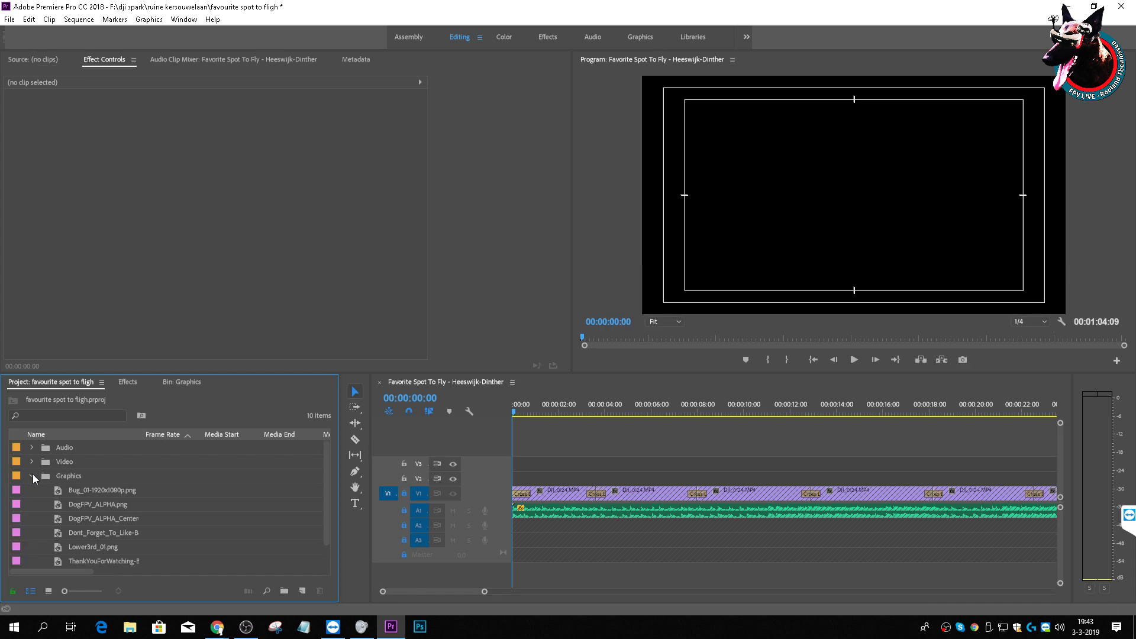
{"action": "left_click", "coordinate": [67, 477]}
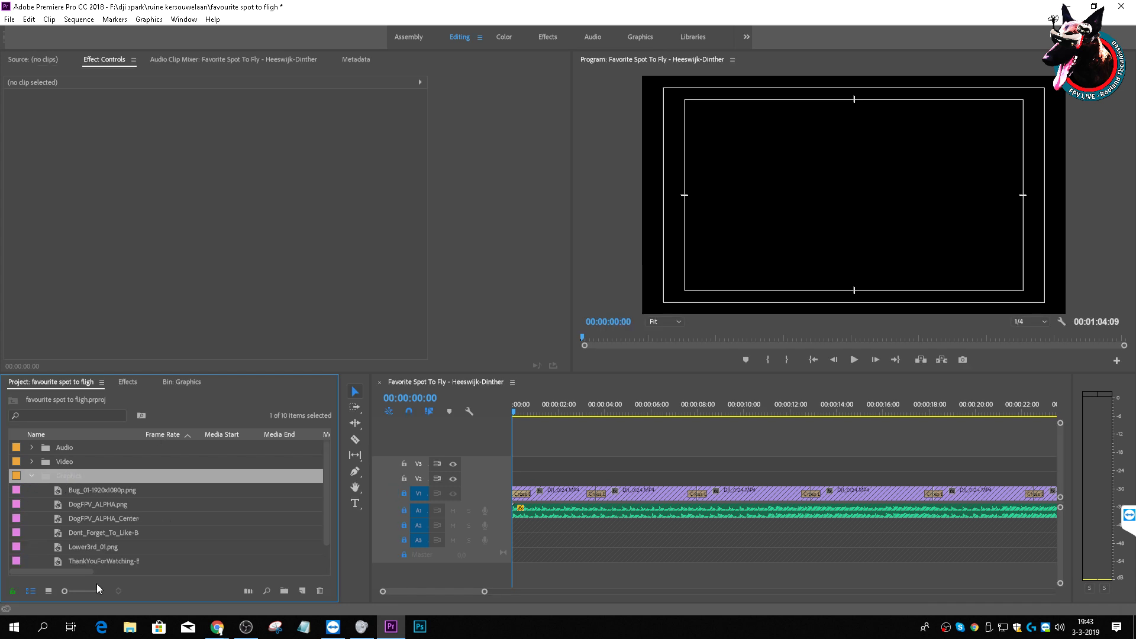
{"action": "left_click_drag", "start_coordinate": [66, 591], "coordinate": [26, 591]}
{"action": "left_click", "coordinate": [50, 591]}
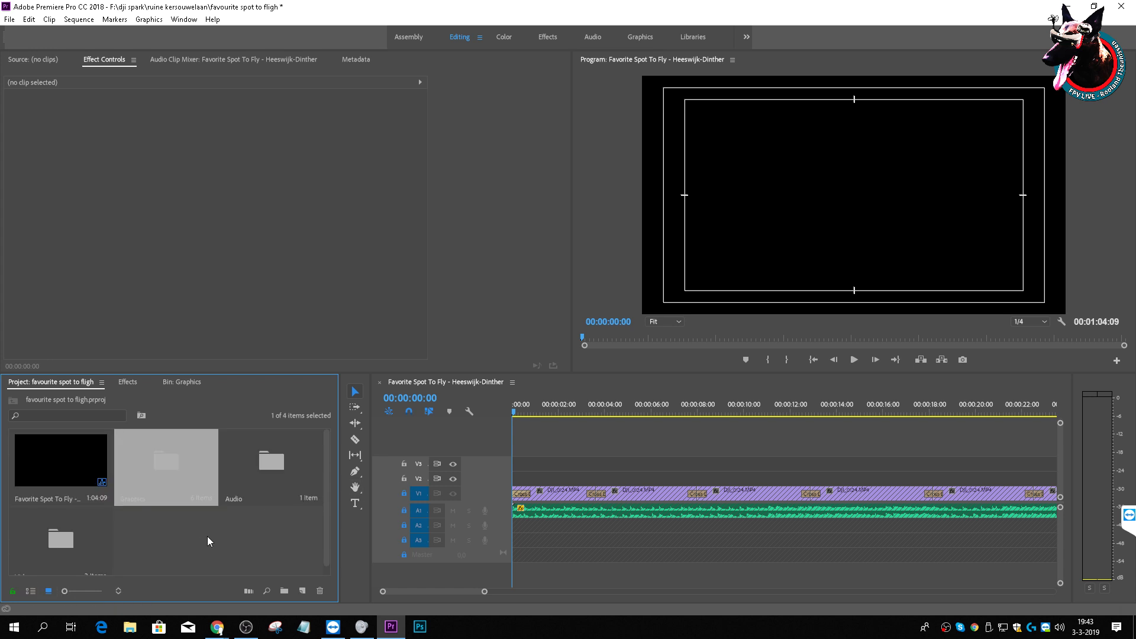
{"action": "double_click", "coordinate": [166, 468]}
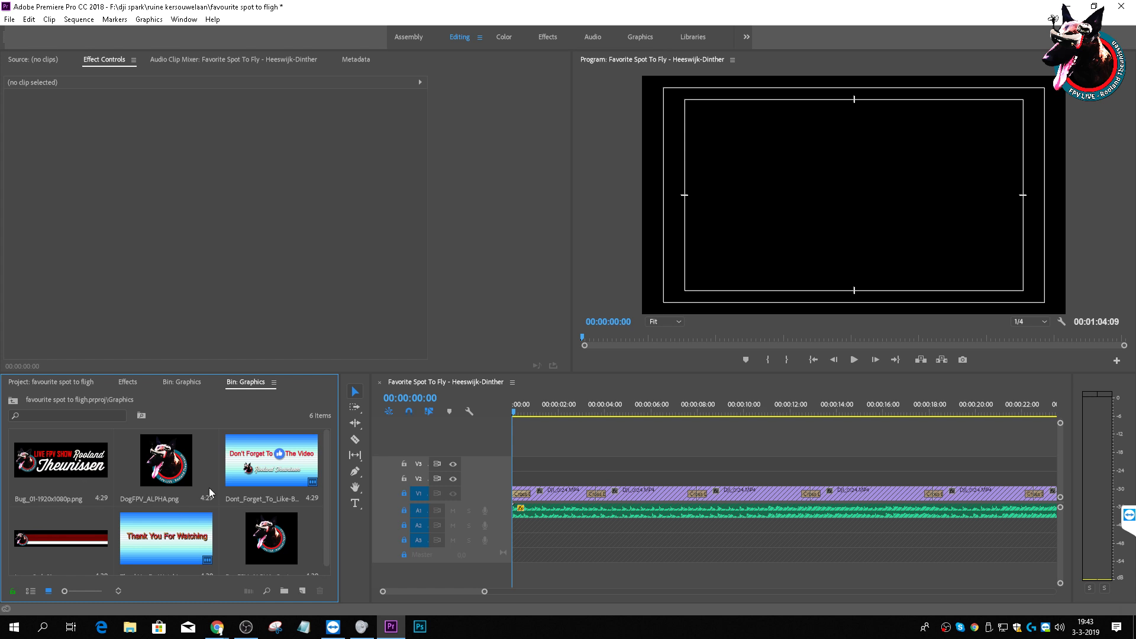
Step: Place DogFPV_ALPHA_Centered.png on track V2 at the start of the sequence and set its rotation to 1x20,0°
{"action": "left_click", "coordinate": [277, 549]}
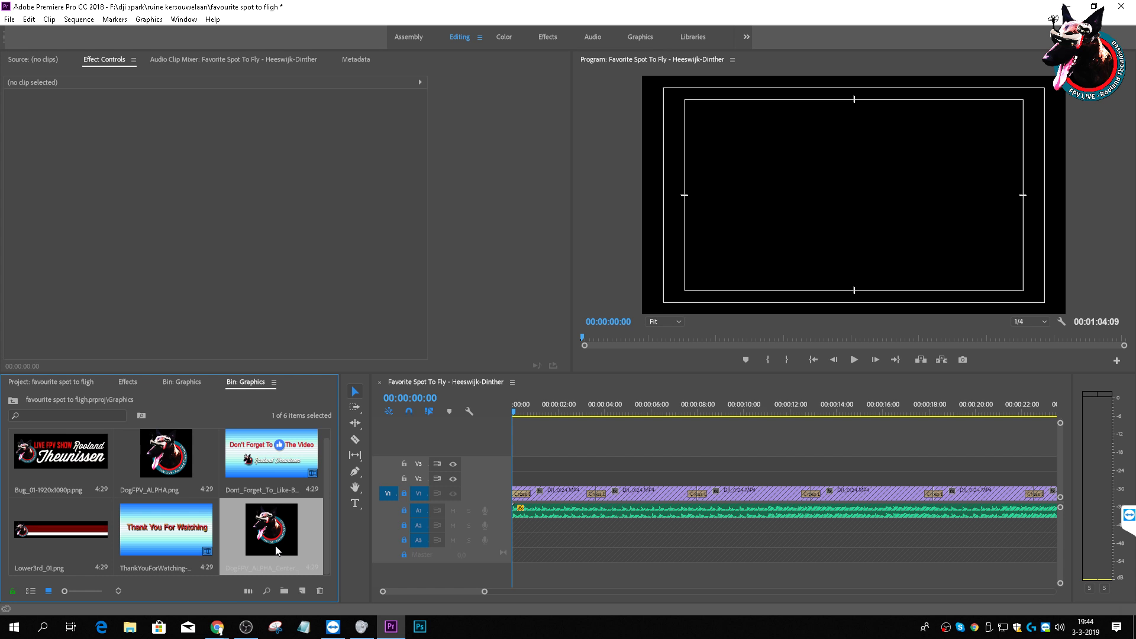
{"action": "left_click_drag", "start_coordinate": [278, 544], "coordinate": [507, 485]}
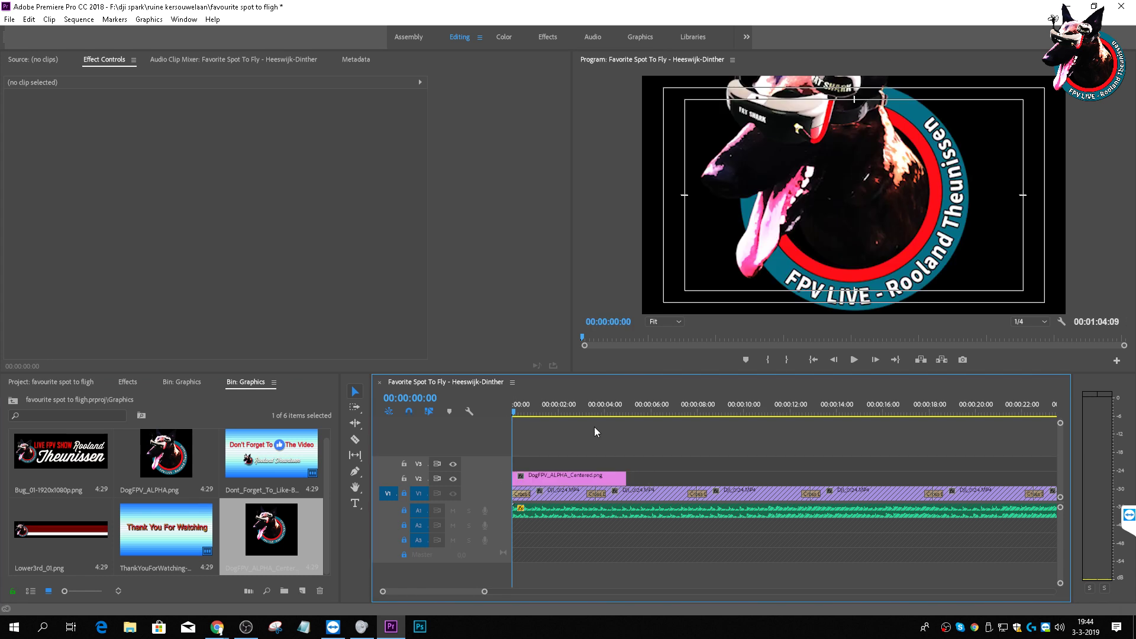
{"action": "left_click", "coordinate": [562, 478]}
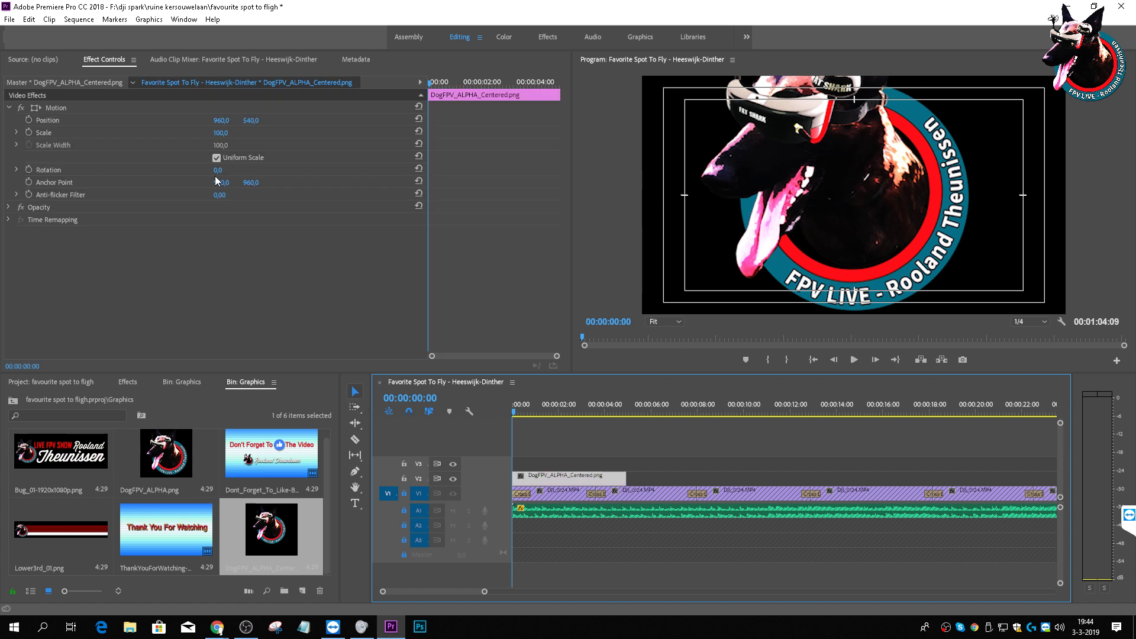
{"action": "left_click_drag", "start_coordinate": [219, 171], "coordinate": [435, 171]}
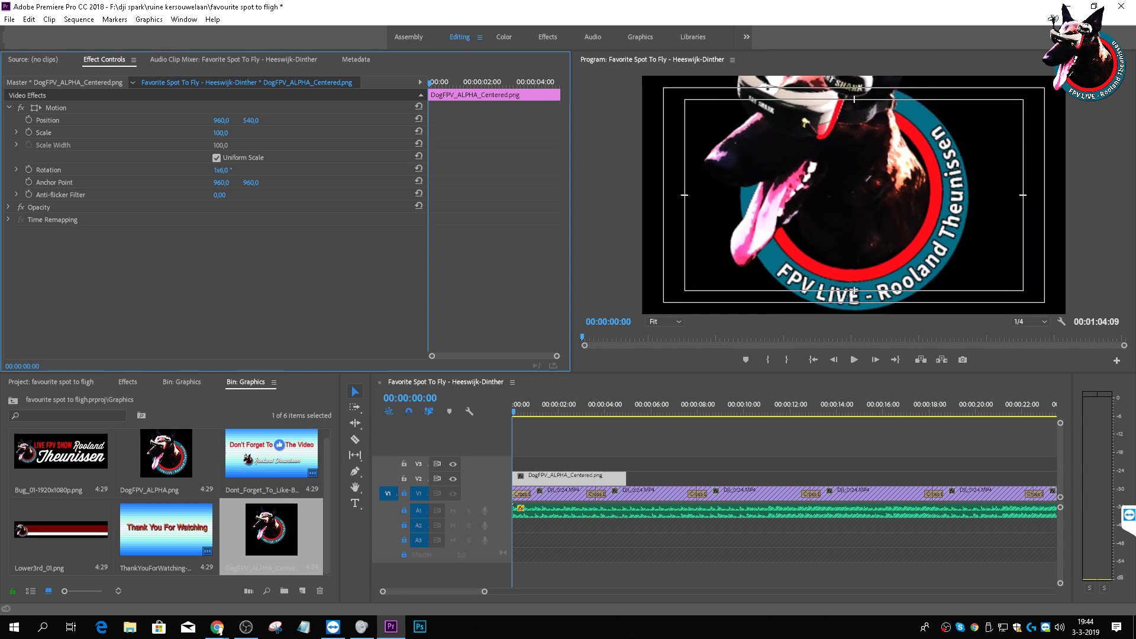
{"action": "left_click_drag", "start_coordinate": [222, 170], "coordinate": [358, 170]}
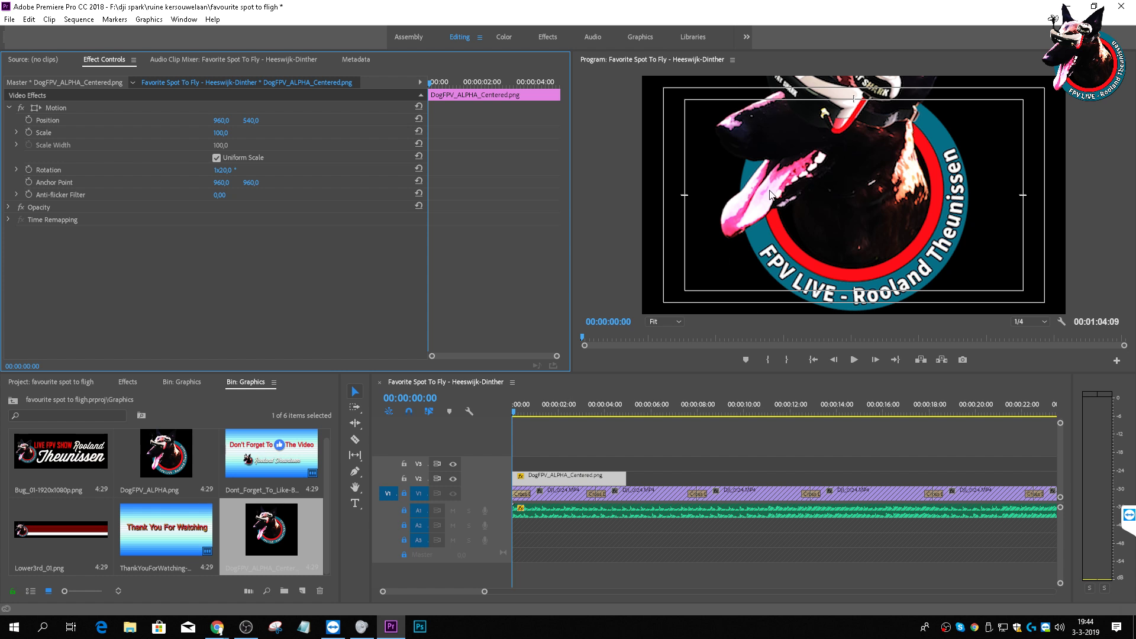
Step: Replace the centered logo clip on V2 with DogFPV_ALPHA.png, starting at the beginning of the sequence
{"action": "left_click", "coordinate": [579, 478]}
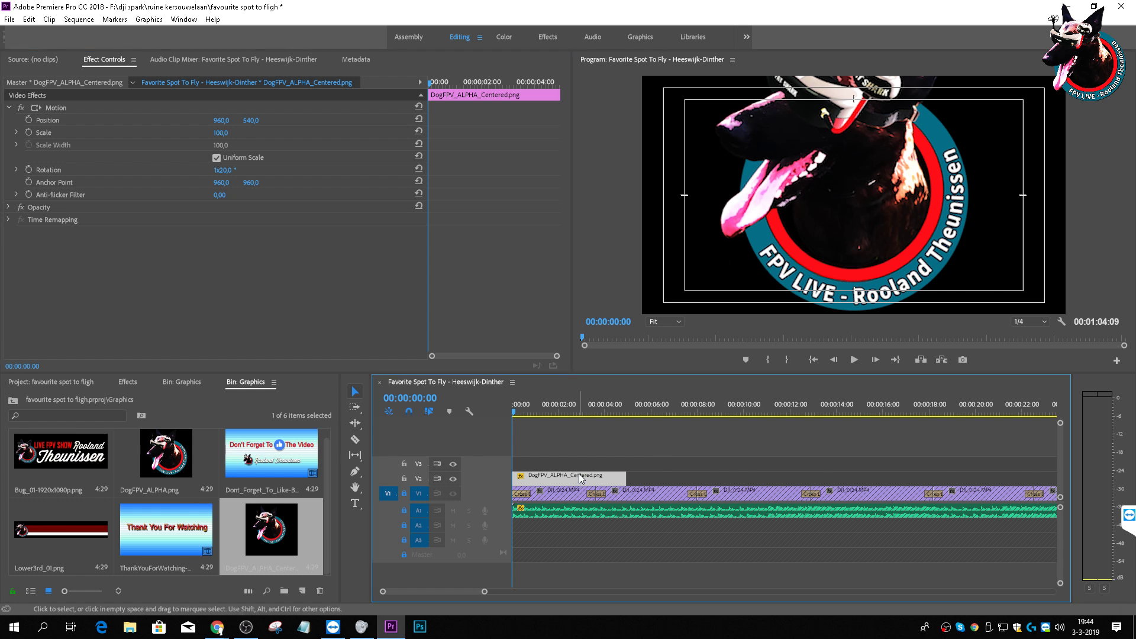
{"action": "key", "text": "Delete"}
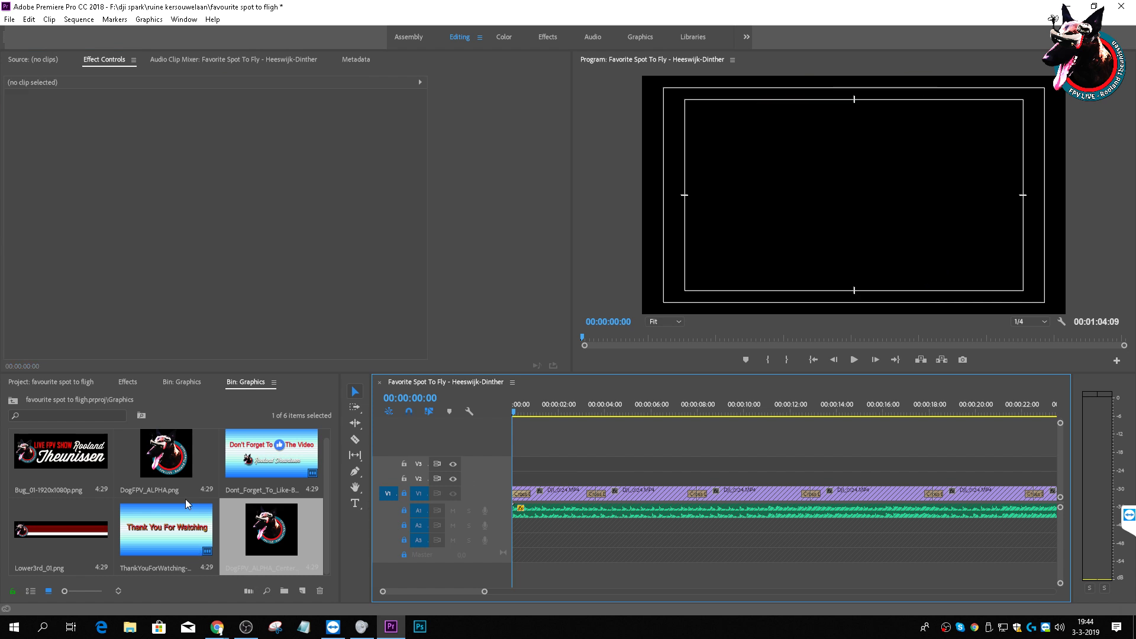
{"action": "left_click", "coordinate": [180, 466]}
{"action": "left_click_drag", "start_coordinate": [155, 477], "coordinate": [505, 473]}
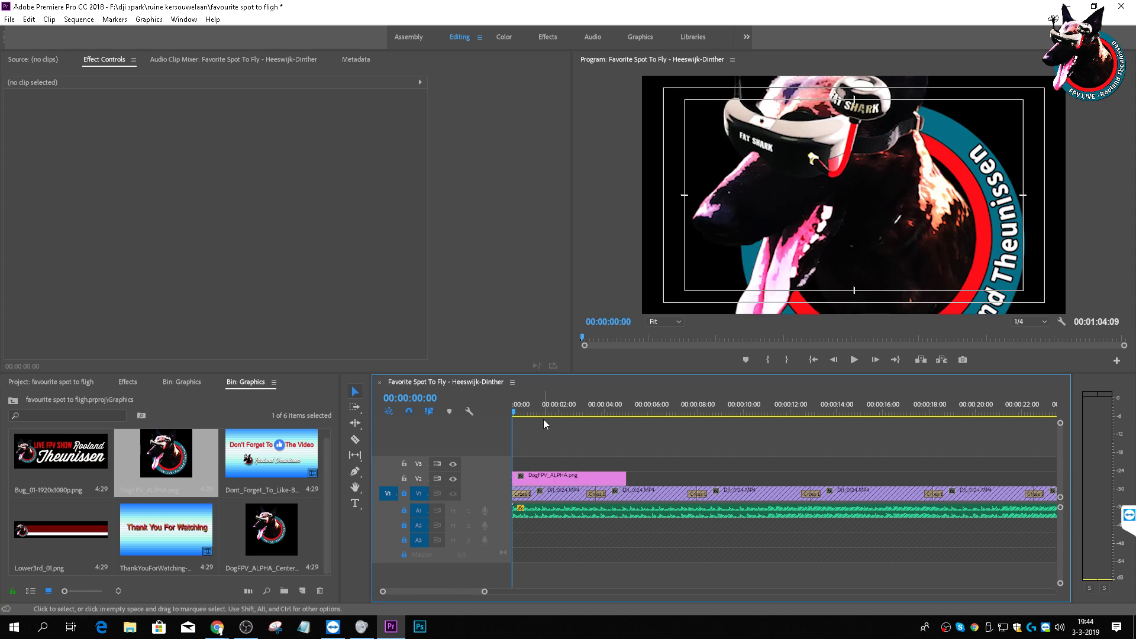
Step: With the playhead at 00:00:01:24, set the DogFPV_ALPHA.png clip's scale to 73 and its rotation to 261°
{"action": "left_click", "coordinate": [556, 406]}
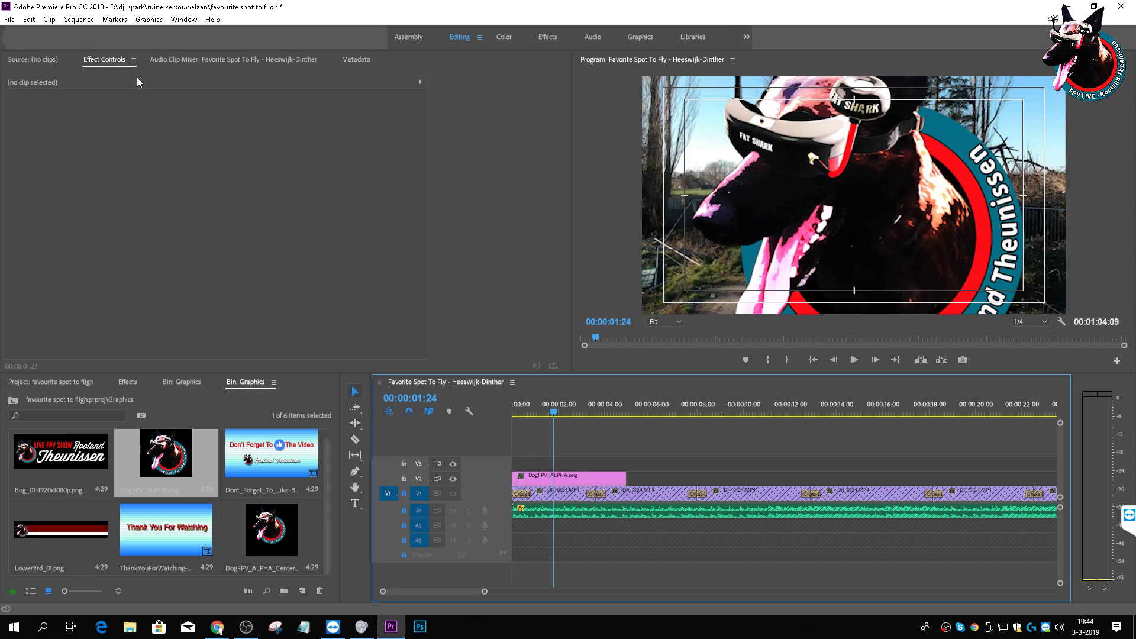
{"action": "left_click", "coordinate": [567, 478]}
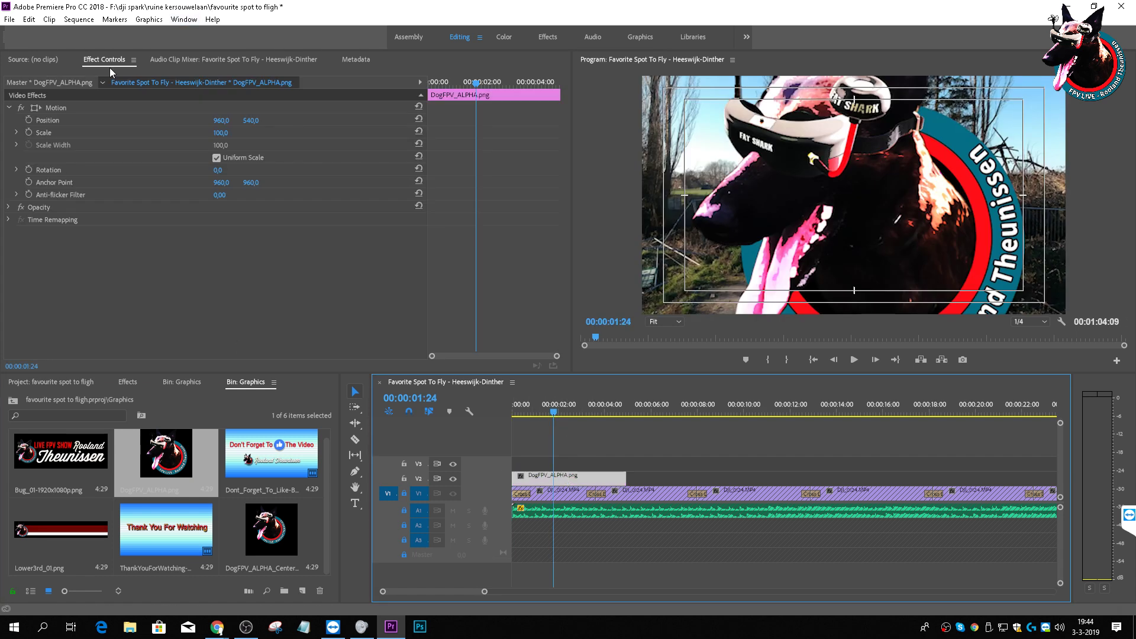
{"action": "left_click_drag", "start_coordinate": [222, 133], "coordinate": [206, 133]}
{"action": "left_click_drag", "start_coordinate": [218, 170], "coordinate": [273, 170]}
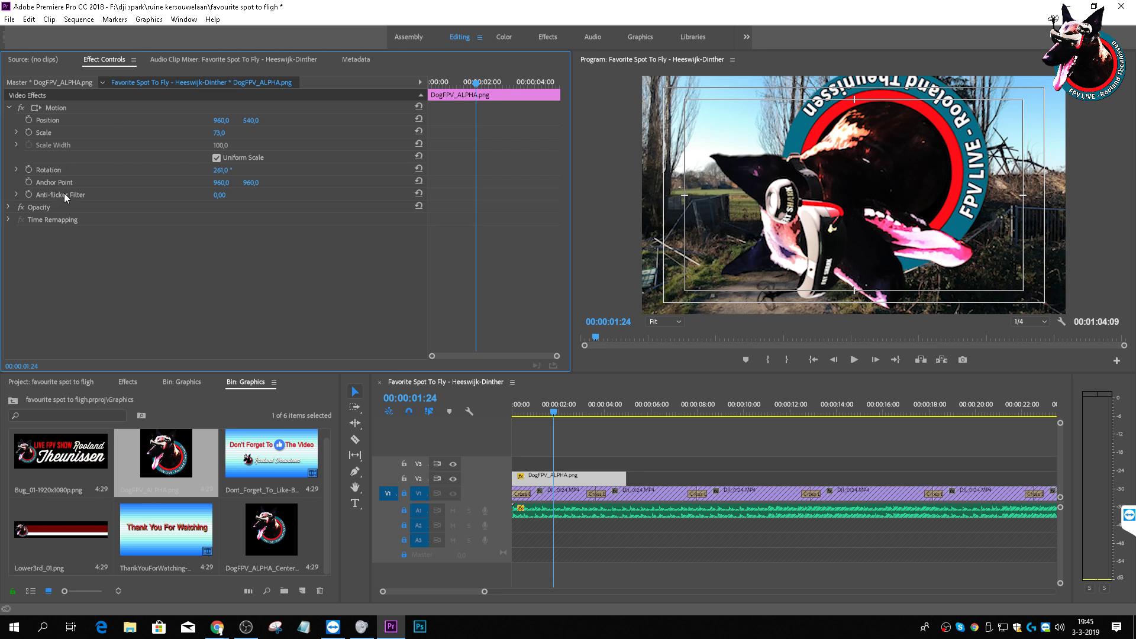
Step: Set the DogFPV_ALPHA.png clip's anchor point to 1123,0 and 1166,0, keeping its position at 960,0 and 540,0
{"action": "left_click", "coordinate": [50, 183]}
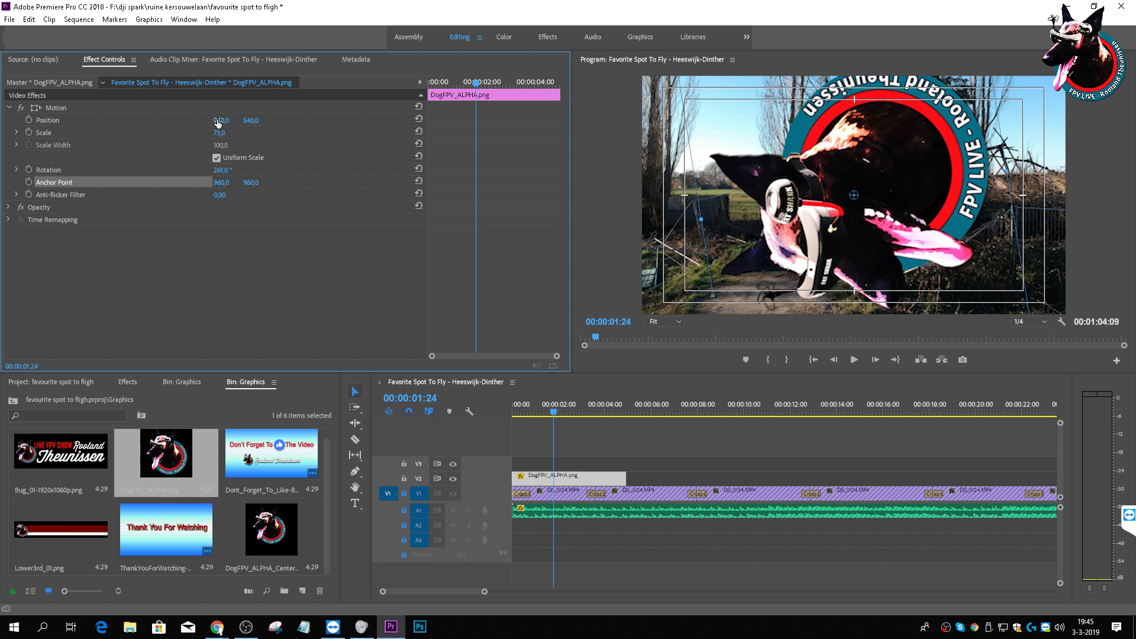
{"action": "left_click_drag", "start_coordinate": [220, 120], "coordinate": [193, 117]}
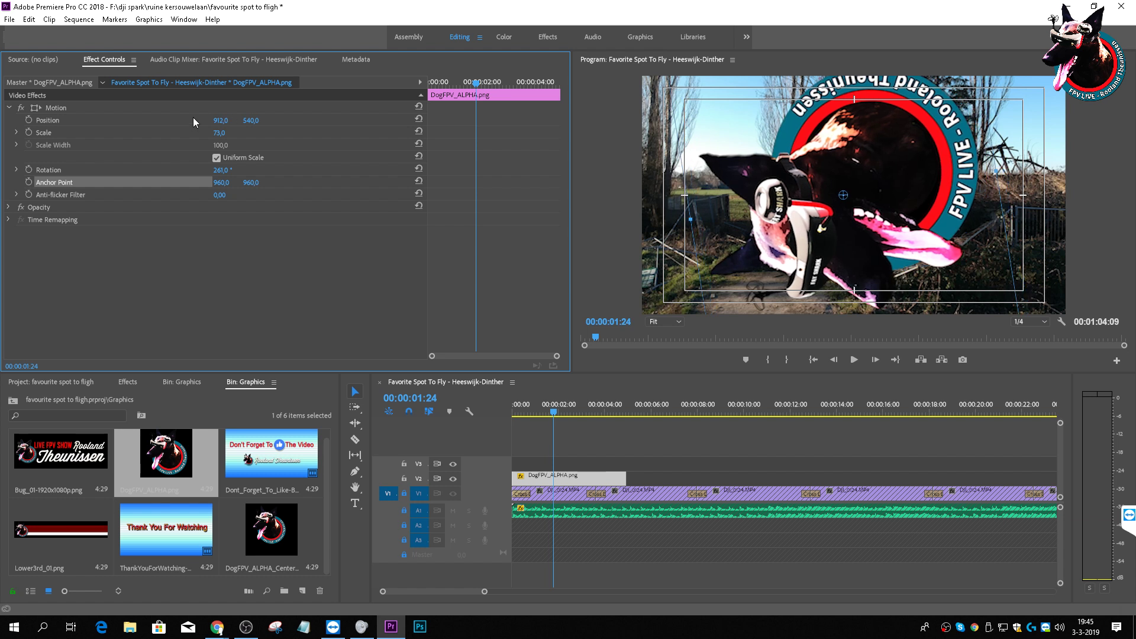
{"action": "key", "text": "ctrl+z"}
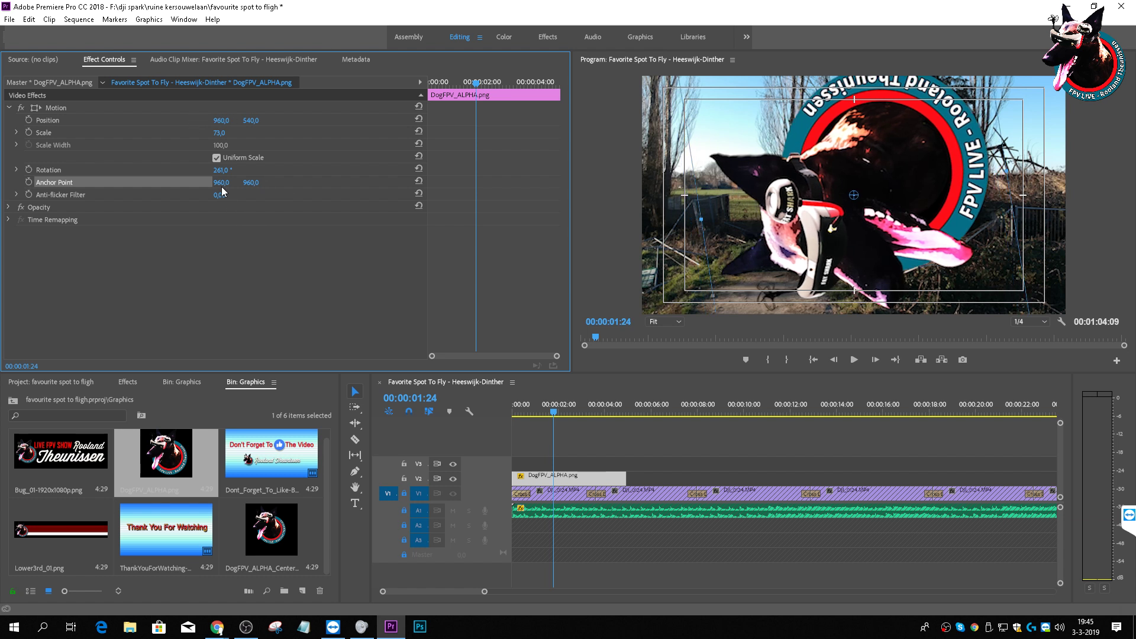
{"action": "left_click_drag", "start_coordinate": [221, 182], "coordinate": [271, 182]}
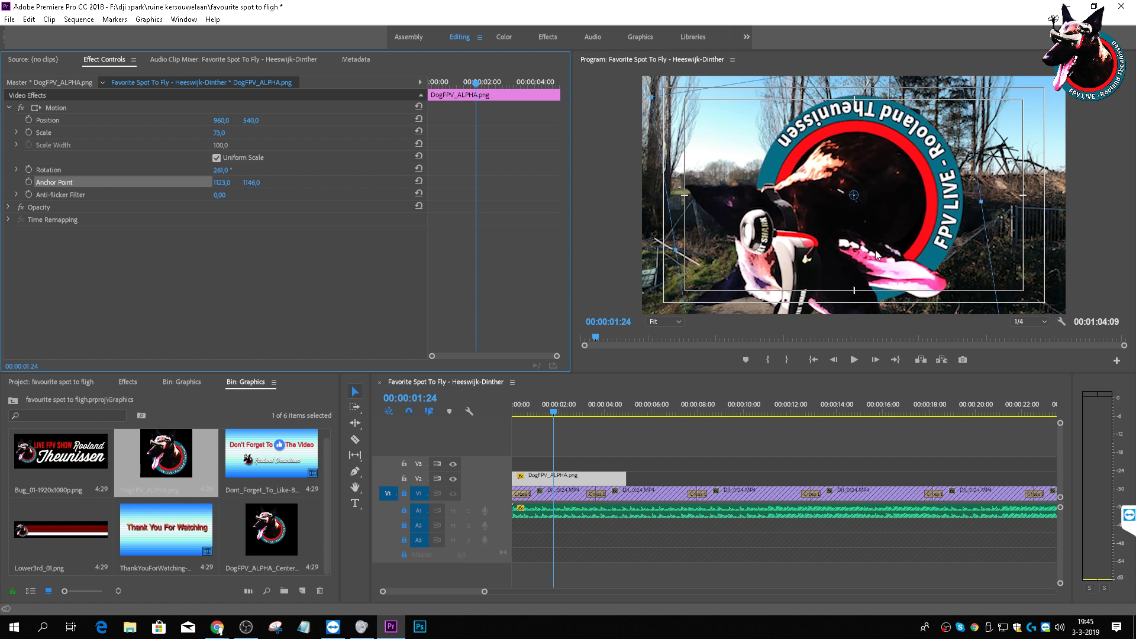
Step: Set the DogFPV_ALPHA.png clip's anchor point to 1092,0 and 1142,0 and its rotation to 1x56,0°
{"action": "mouse_move", "coordinate": [222, 182]}
{"action": "left_mouse_down"}
{"action": "mouse_move", "coordinate": [250, 182]}
{"action": "mouse_move", "coordinate": [203, 182]}
{"action": "left_mouse_up"}
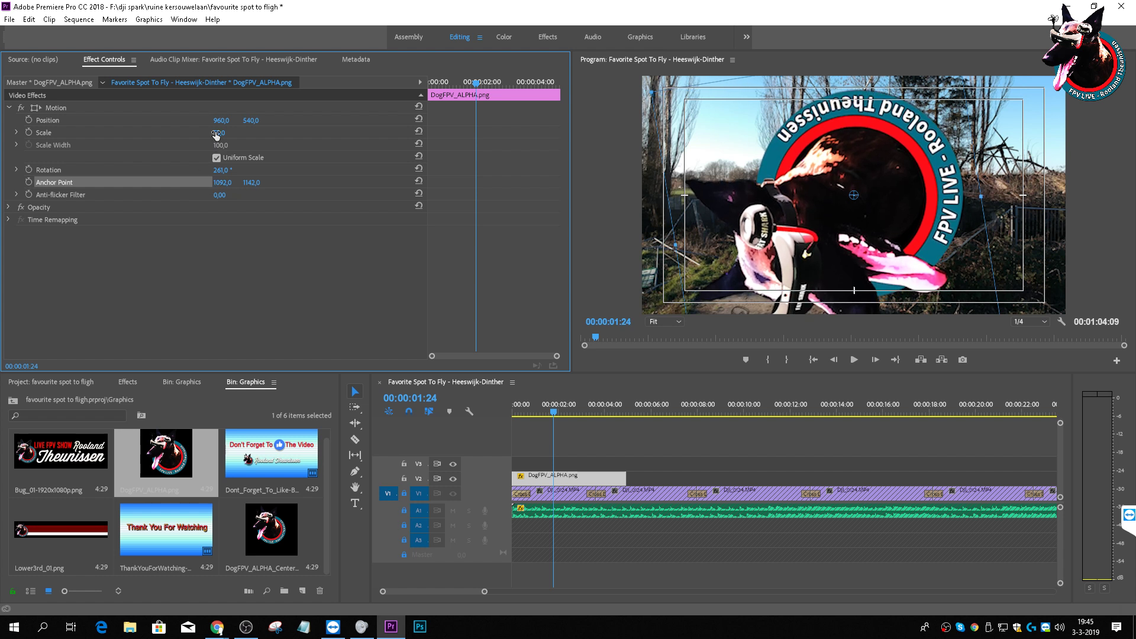
{"action": "left_click_drag", "start_coordinate": [221, 170], "coordinate": [260, 169]}
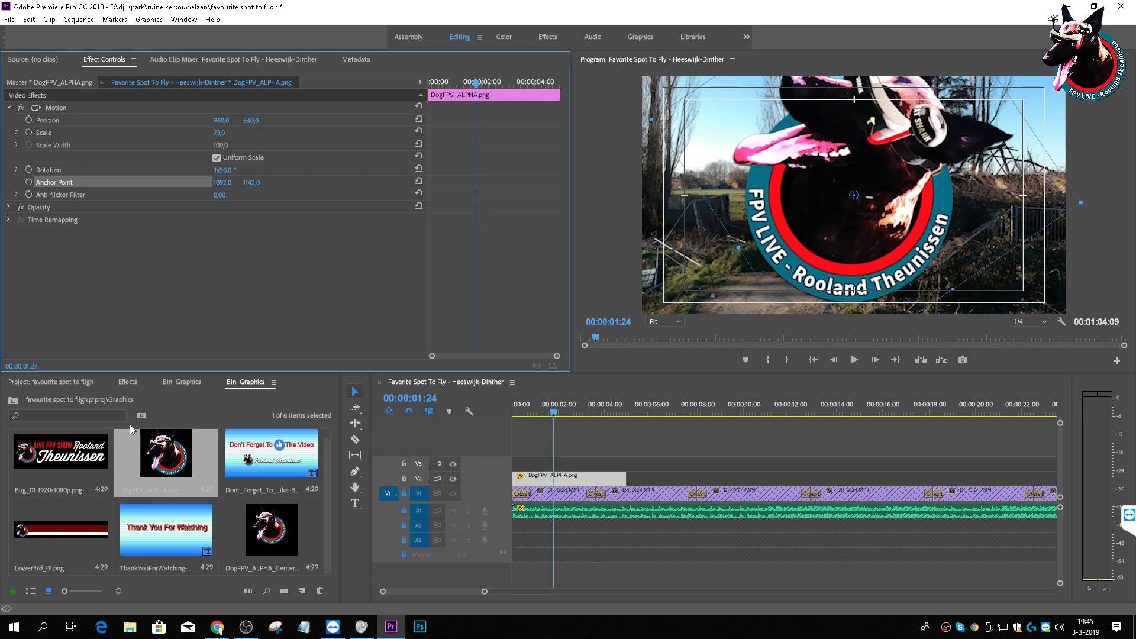
Step: Replace the DogFPV_ALPHA.png clip on track V2 with DogFPV_ALPHA_Centered.png, starting at the beginning of the sequence
{"action": "left_click", "coordinate": [546, 487]}
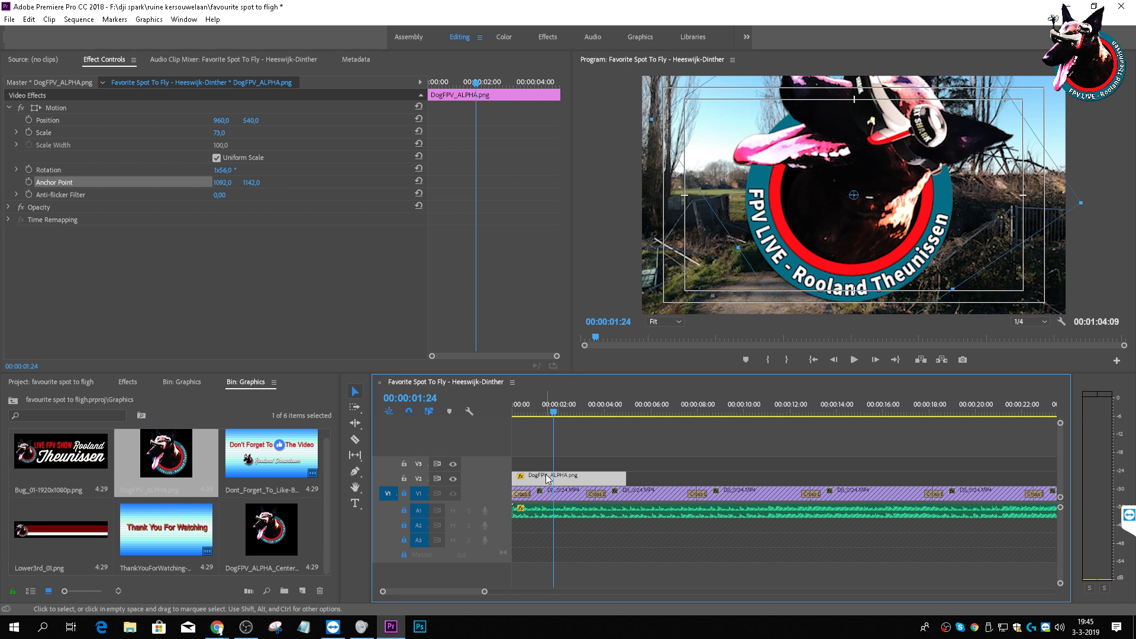
{"action": "key", "text": "Delete"}
{"action": "left_click", "coordinate": [265, 550]}
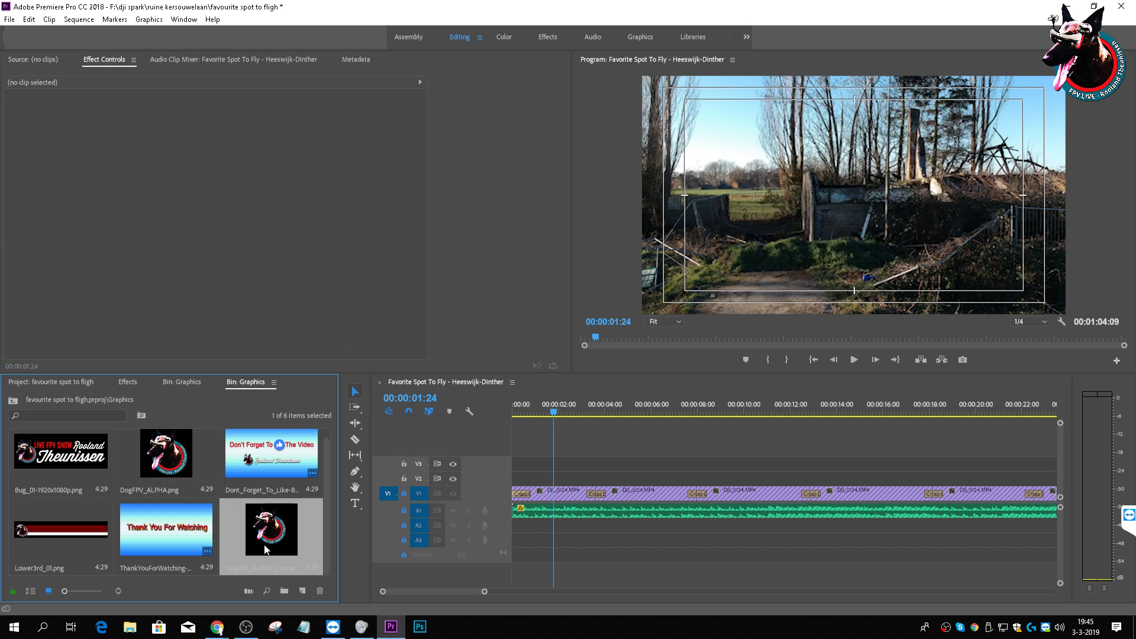
{"action": "left_click_drag", "start_coordinate": [265, 549], "coordinate": [504, 477]}
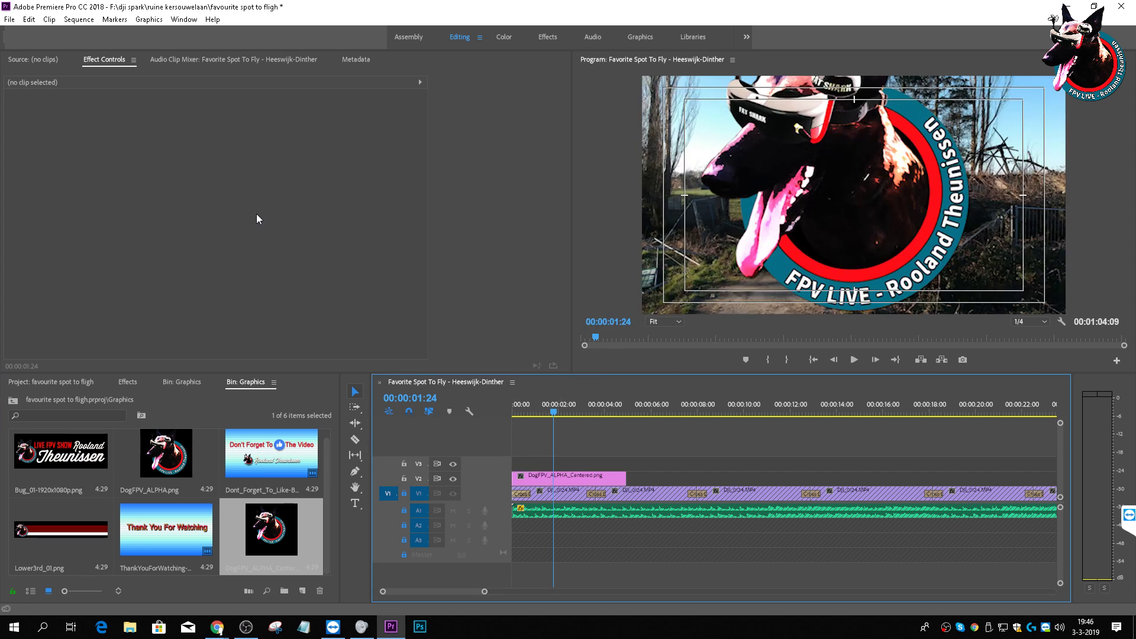
Step: Set the DogFPV_ALPHA_Centered.png clip's scale to 58 and its vertical position to 625
{"action": "left_click", "coordinate": [556, 477]}
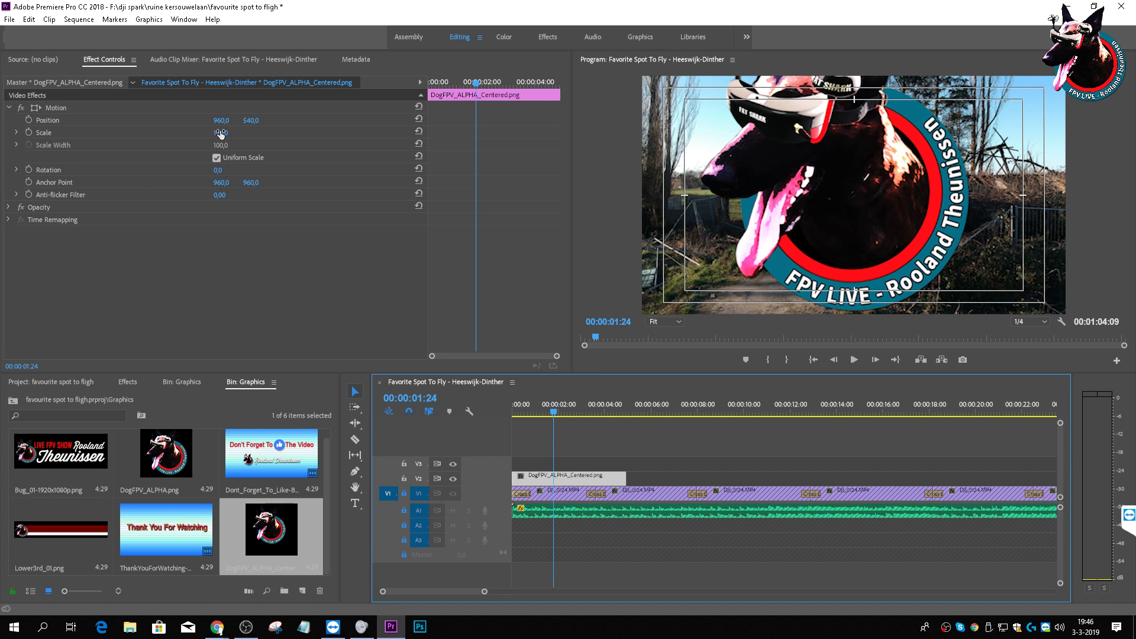
{"action": "mouse_move", "coordinate": [221, 131]}
{"action": "left_mouse_down"}
{"action": "mouse_move", "coordinate": [204, 130]}
{"action": "mouse_move", "coordinate": [218, 115]}
{"action": "left_mouse_up"}
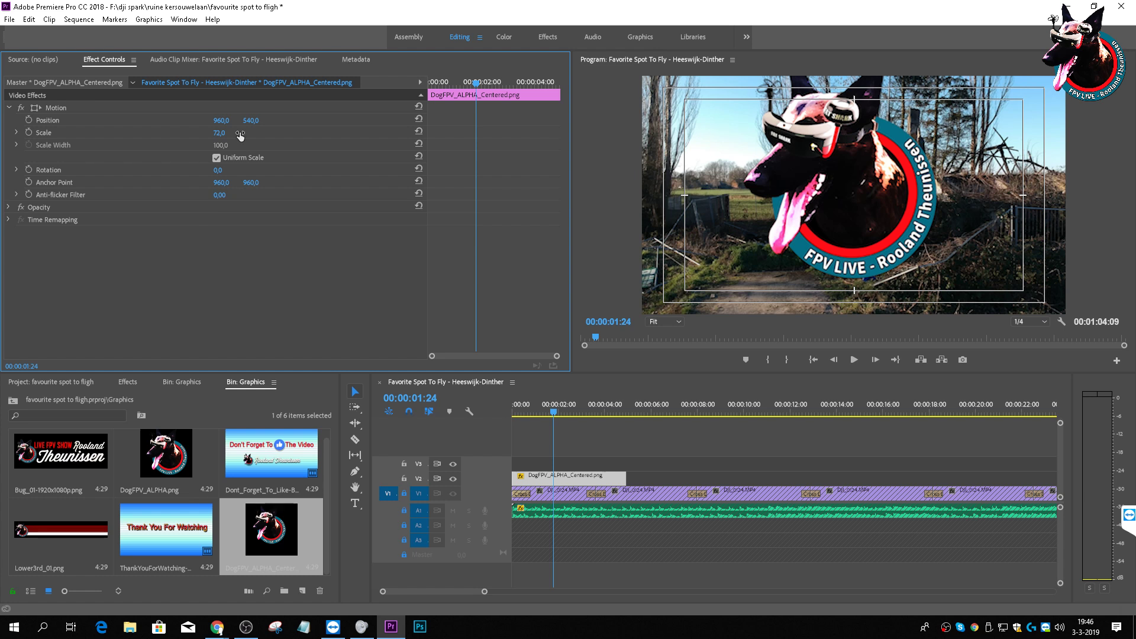
{"action": "left_click_drag", "start_coordinate": [222, 132], "coordinate": [218, 133]}
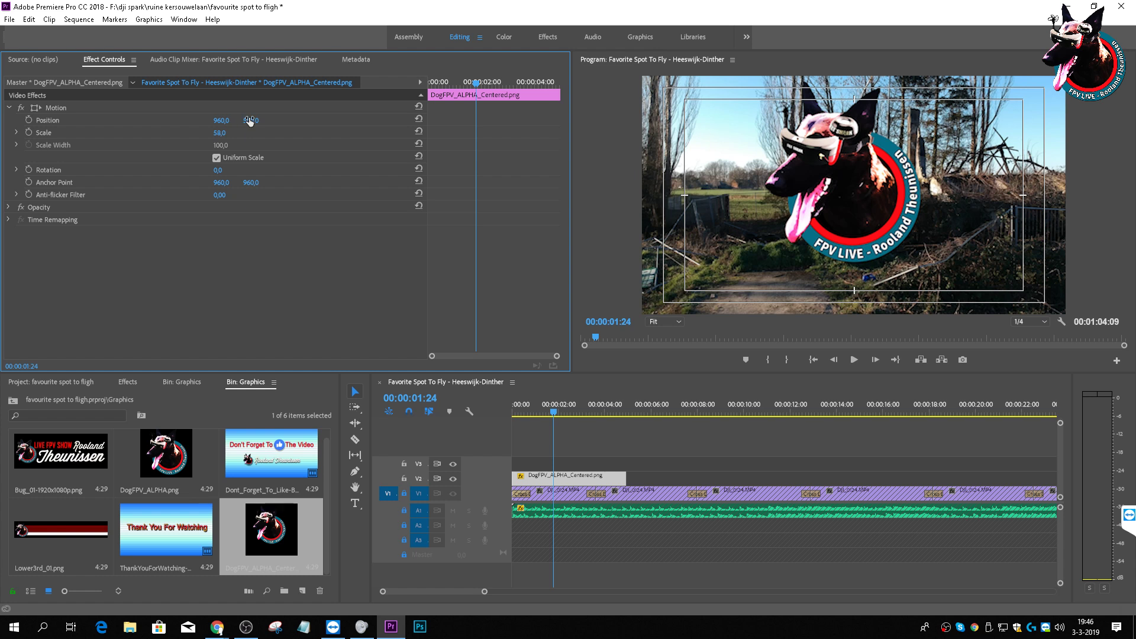
{"action": "left_click_drag", "start_coordinate": [251, 120], "coordinate": [295, 121]}
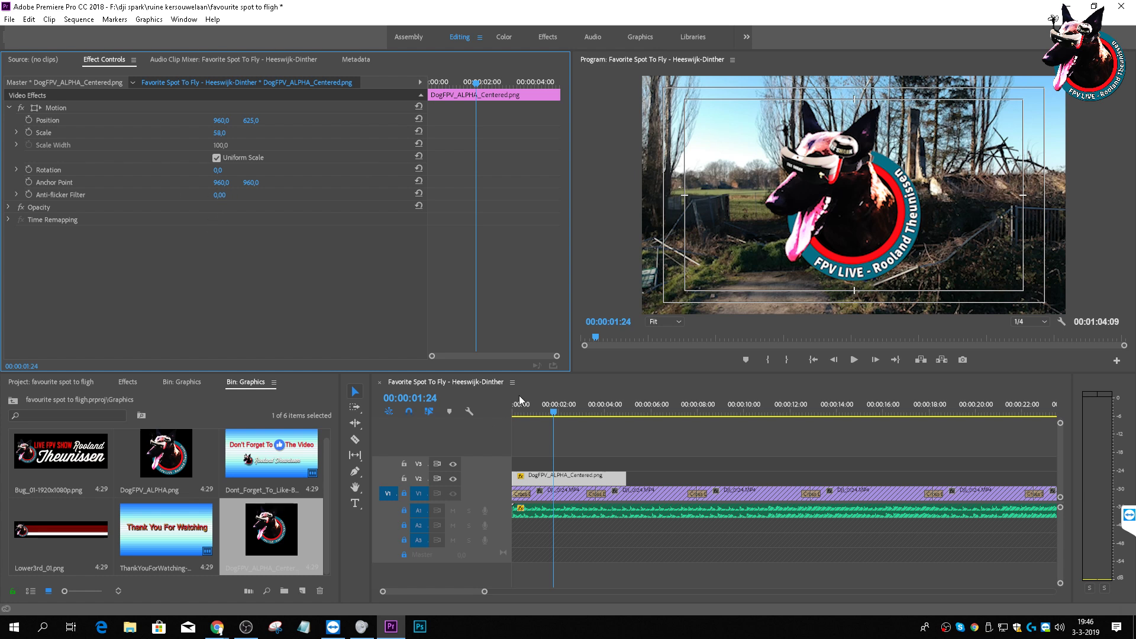
Step: Start position and rotation keyframing for the centered logo clip at 00:00:02:00
{"action": "left_click_drag", "start_coordinate": [551, 407], "coordinate": [481, 403]}
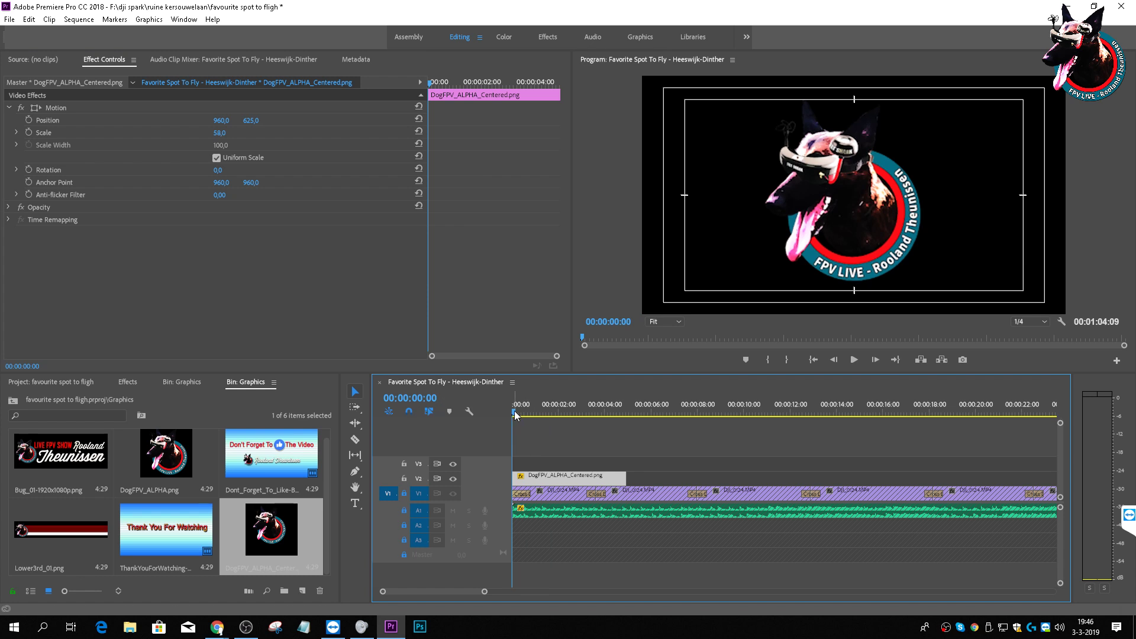
{"action": "left_click_drag", "start_coordinate": [513, 410], "coordinate": [551, 436]}
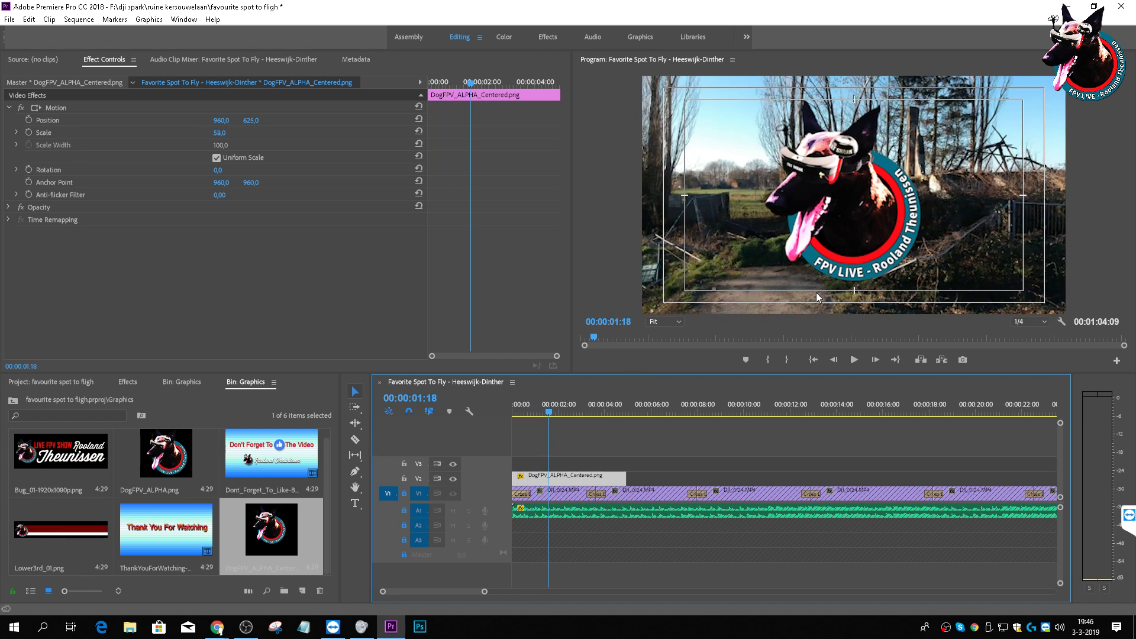
{"action": "left_click", "coordinate": [421, 401]}
{"action": "left_click", "coordinate": [424, 398]}
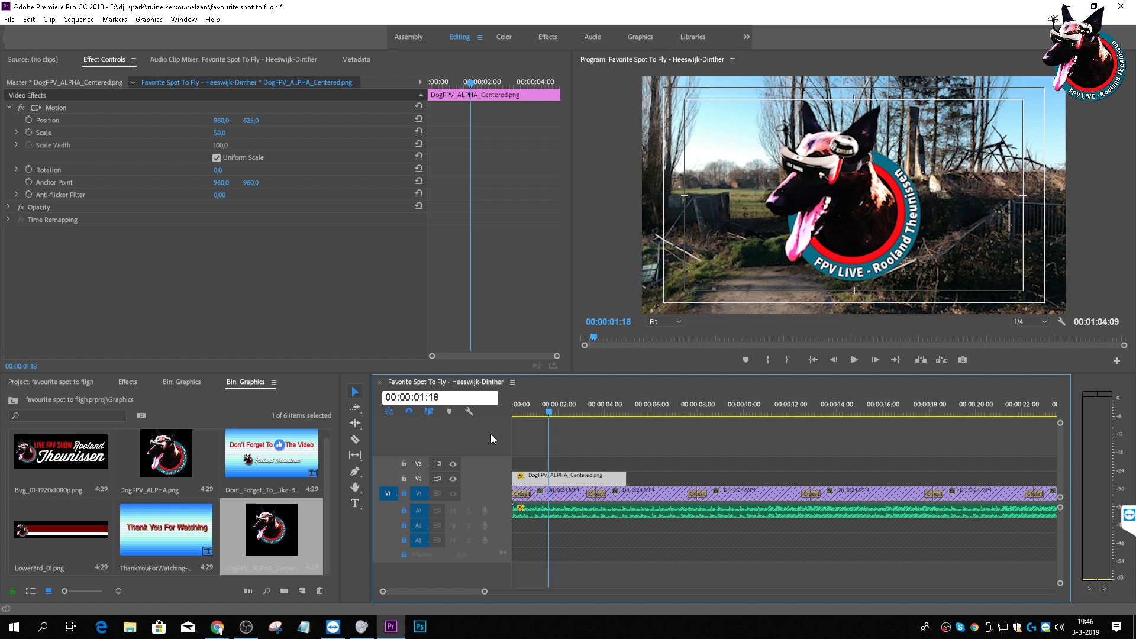
{"action": "key", "text": "BackSpace"}
{"action": "type", "text": "2"}
{"action": "key", "text": "BackSpace"}
{"action": "key", "text": "BackSpace"}
{"action": "type", "text": "00"}
{"action": "key", "text": "Return"}
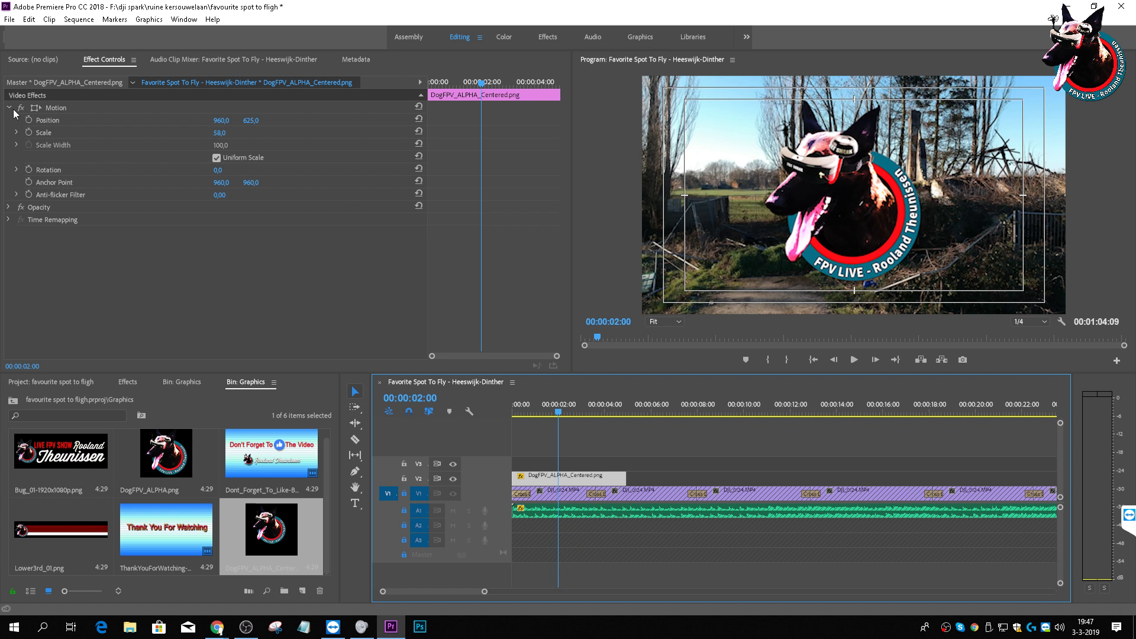
{"action": "left_click", "coordinate": [29, 120]}
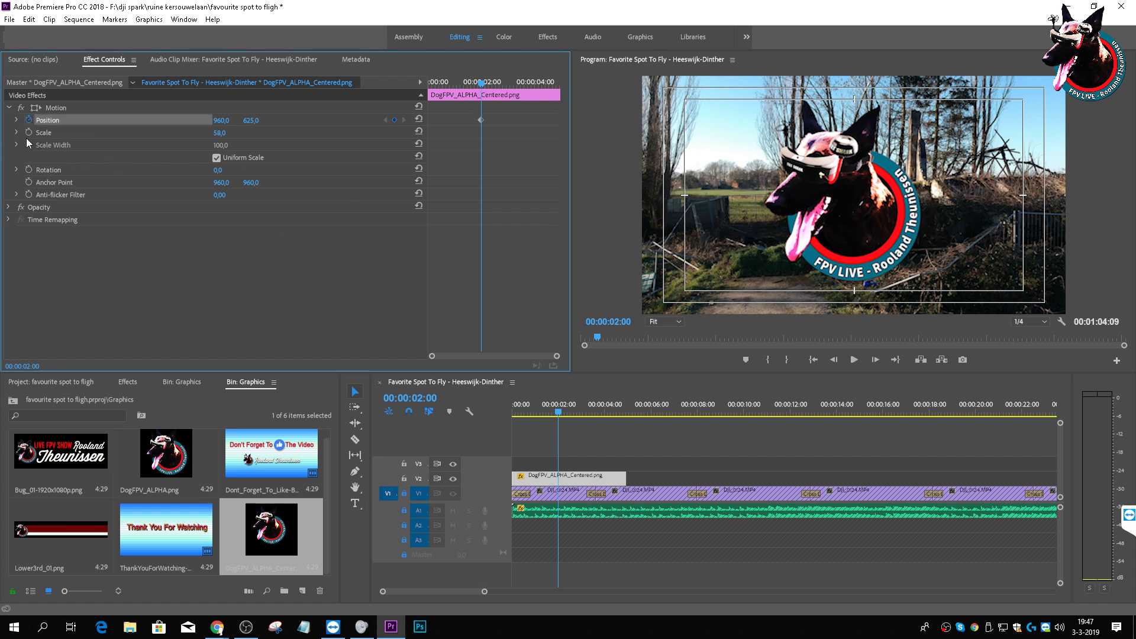
{"action": "left_click", "coordinate": [27, 170]}
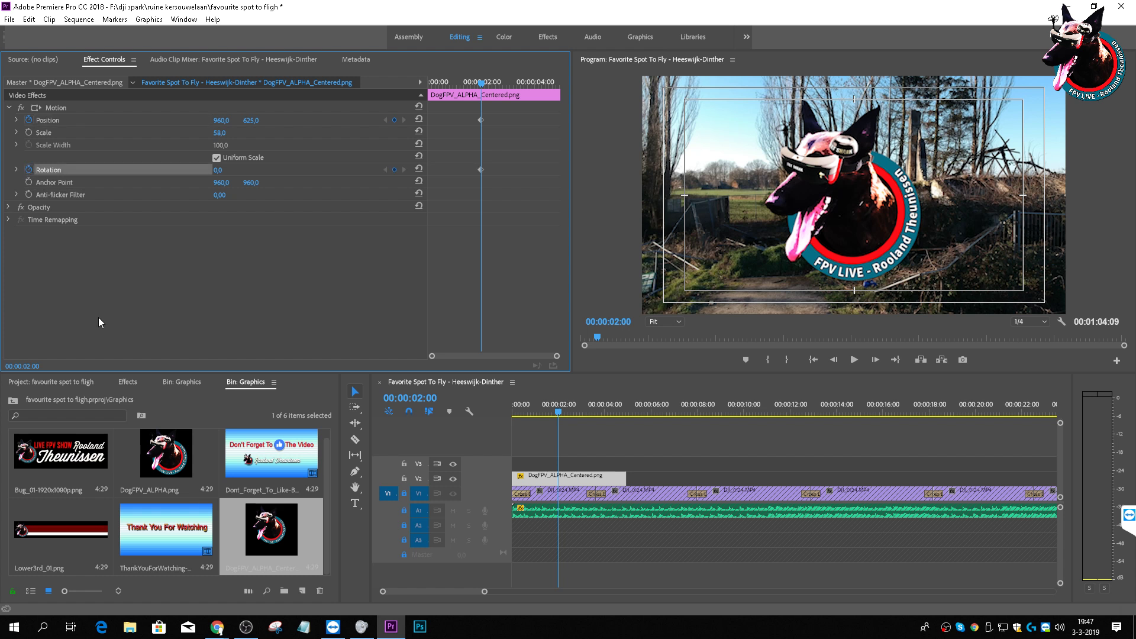
Step: At the start of the sequence, keyframe the logo's horizontal position at 2268 and its rotation at 229°
{"action": "left_click_drag", "start_coordinate": [558, 413], "coordinate": [513, 409]}
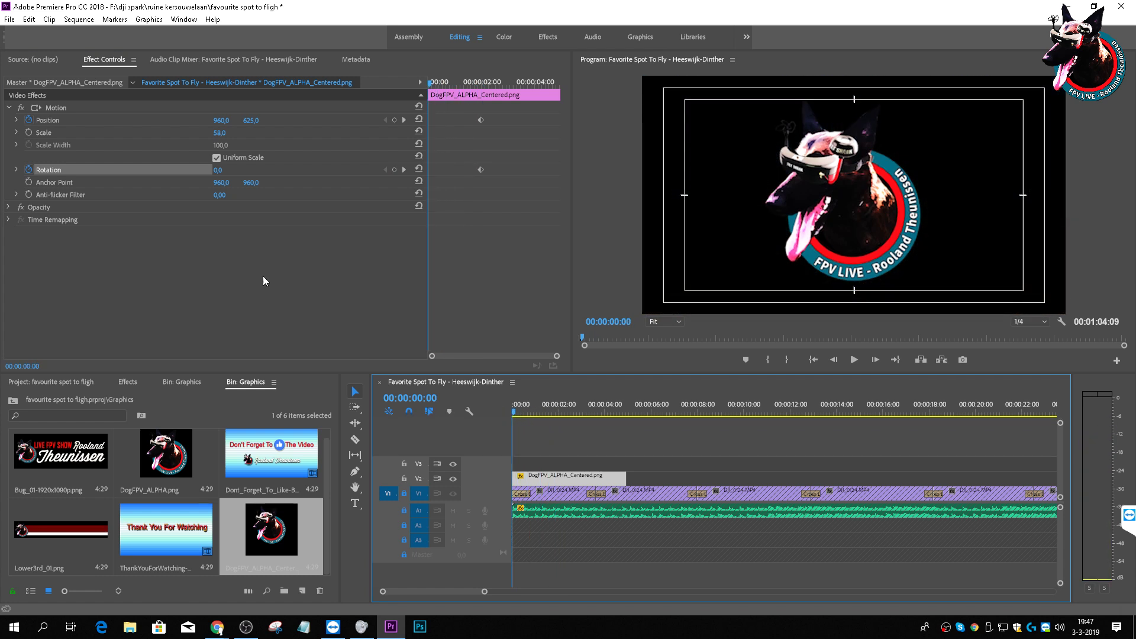
{"action": "left_click_drag", "start_coordinate": [219, 120], "coordinate": [802, 120]}
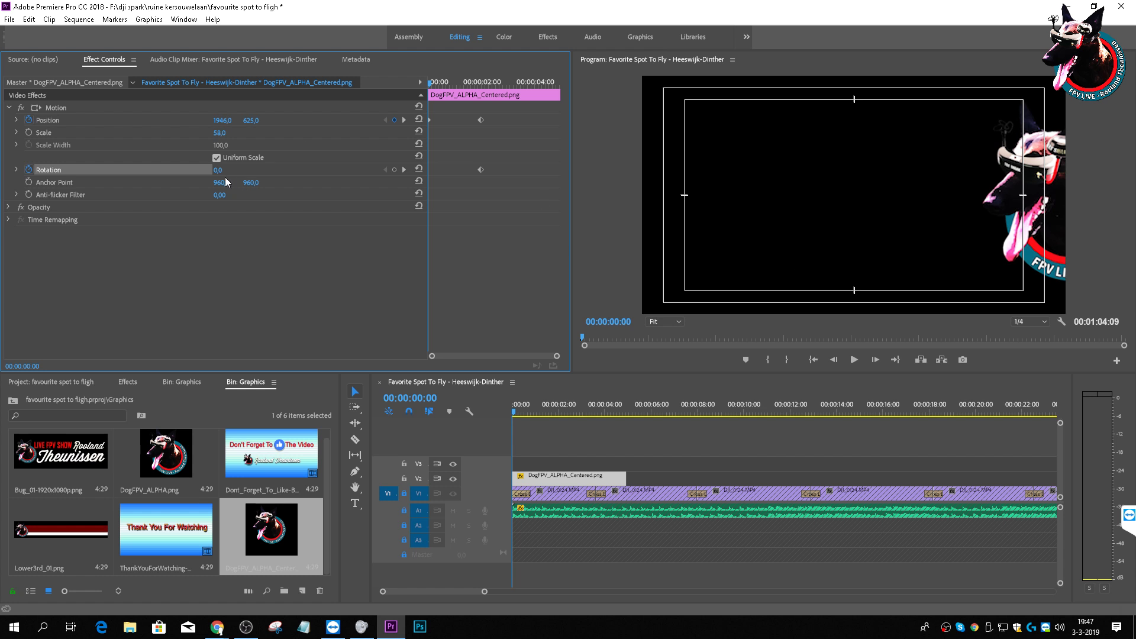
{"action": "left_click_drag", "start_coordinate": [216, 169], "coordinate": [374, 197]}
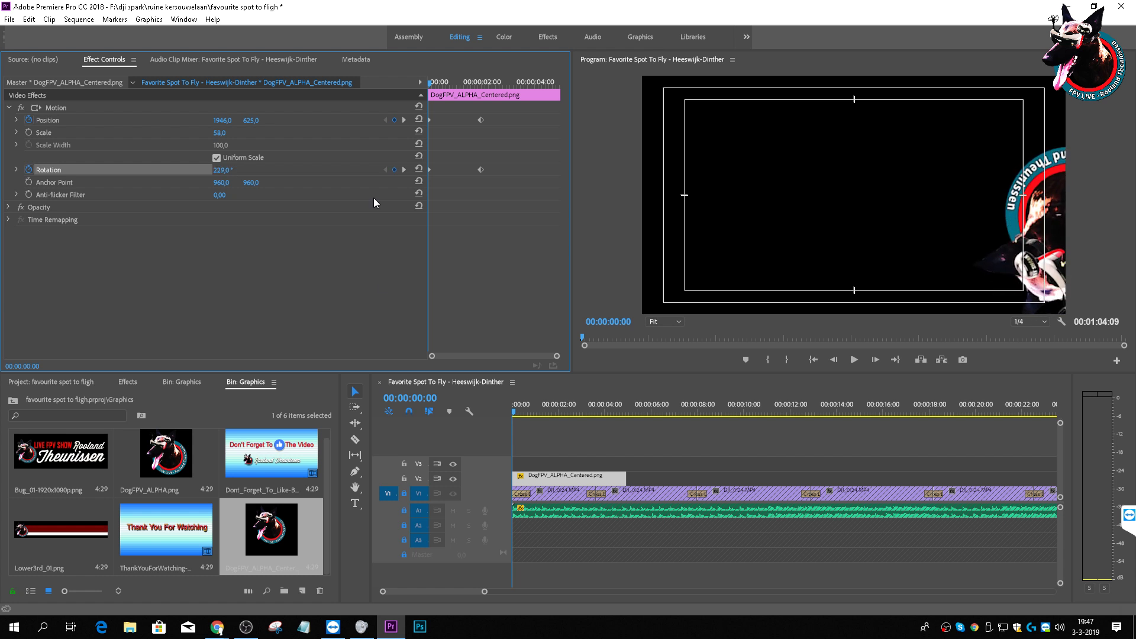
{"action": "left_click_drag", "start_coordinate": [219, 120], "coordinate": [346, 120]}
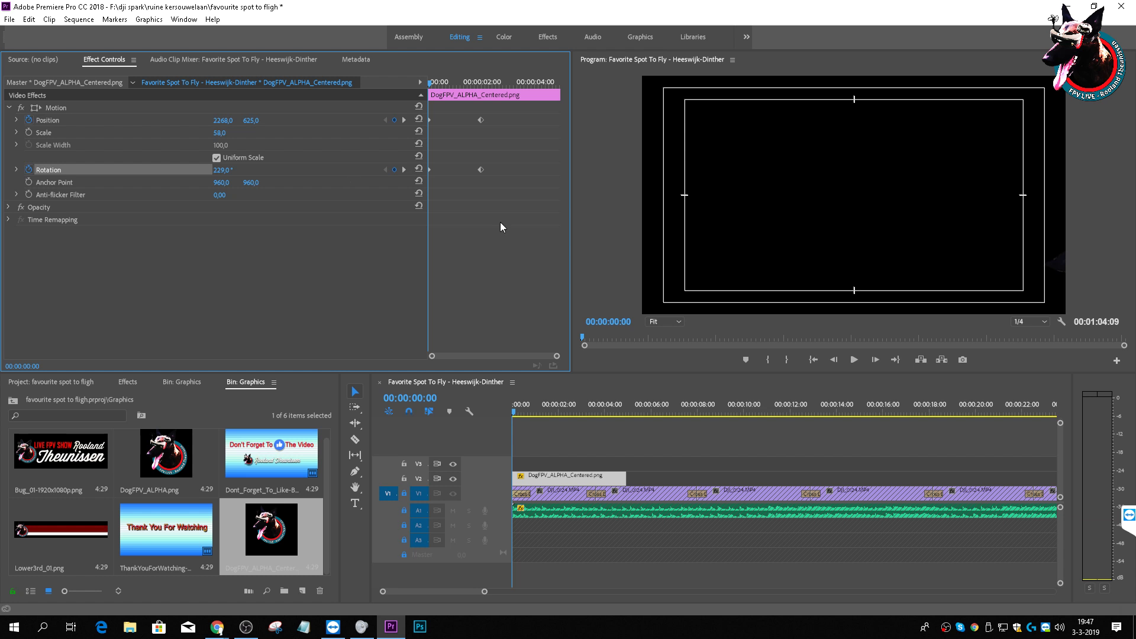
Step: Apply Ease In temporal interpolation to the position and rotation keyframes at 00:00:02:00
{"action": "left_click_drag", "start_coordinate": [502, 180], "coordinate": [472, 106]}
{"action": "right_click", "coordinate": [480, 122]}
{"action": "mouse_move", "coordinate": [524, 223]}
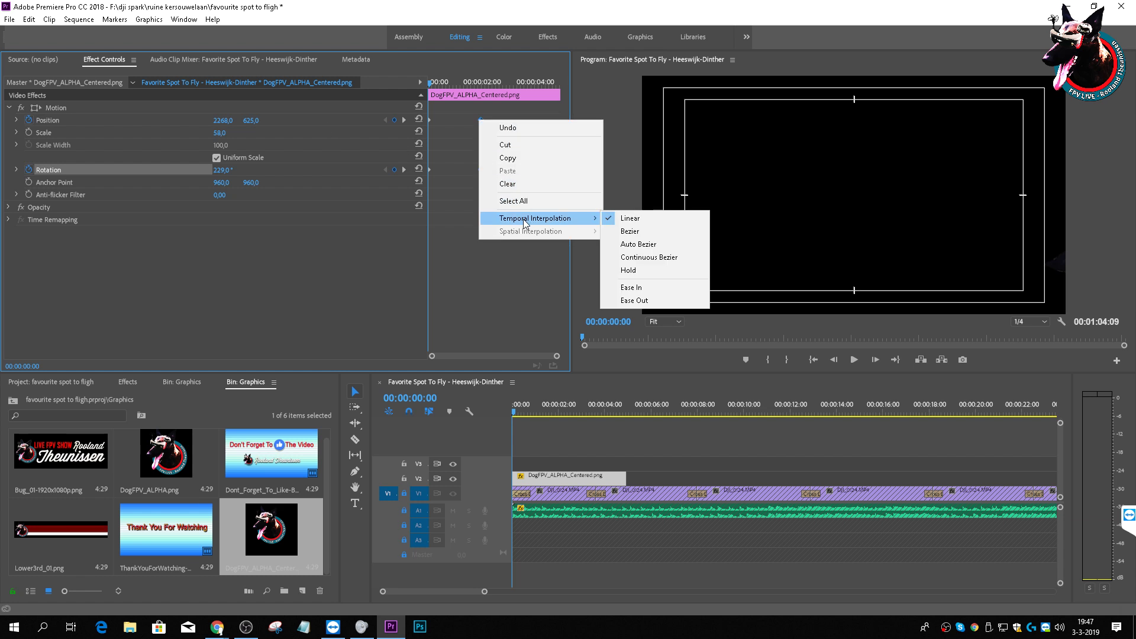
{"action": "left_click", "coordinate": [632, 287]}
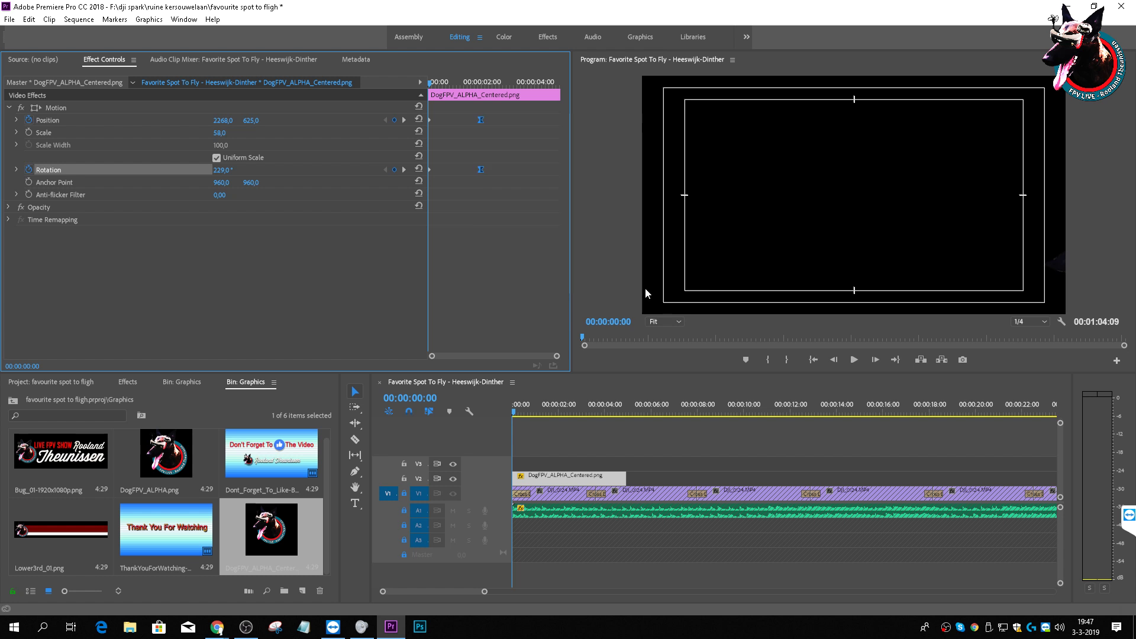
Step: Set the temporal interpolation of the position and rotation keyframes at 00:00:02:00 to Auto Bezier
{"action": "left_click_drag", "start_coordinate": [521, 191], "coordinate": [473, 101]}
{"action": "right_click", "coordinate": [482, 172]}
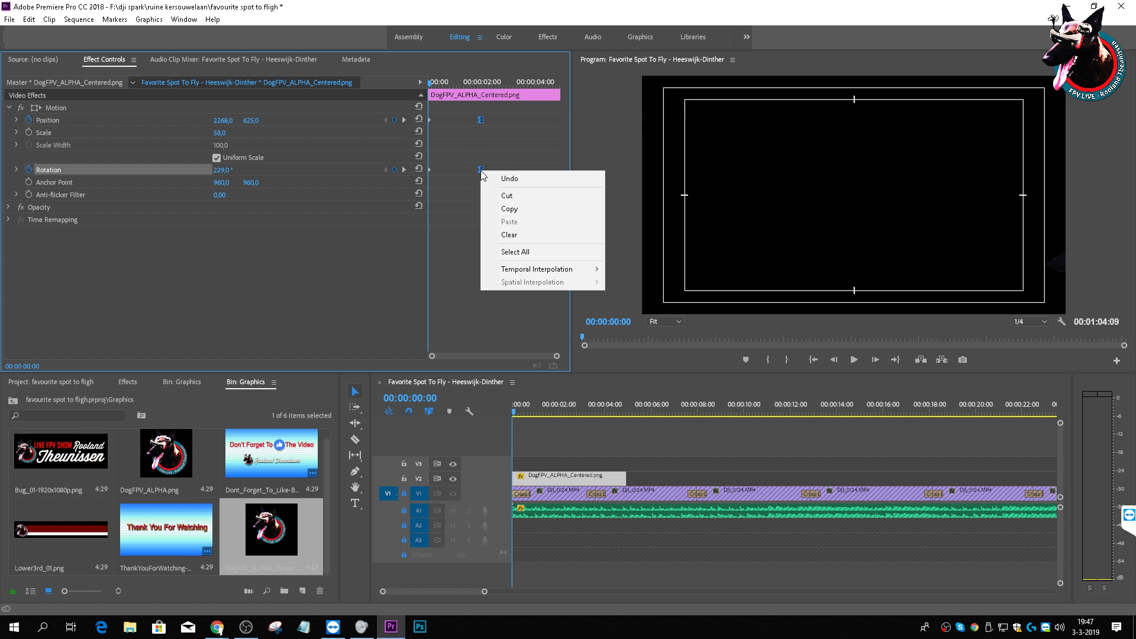
{"action": "mouse_move", "coordinate": [533, 272]}
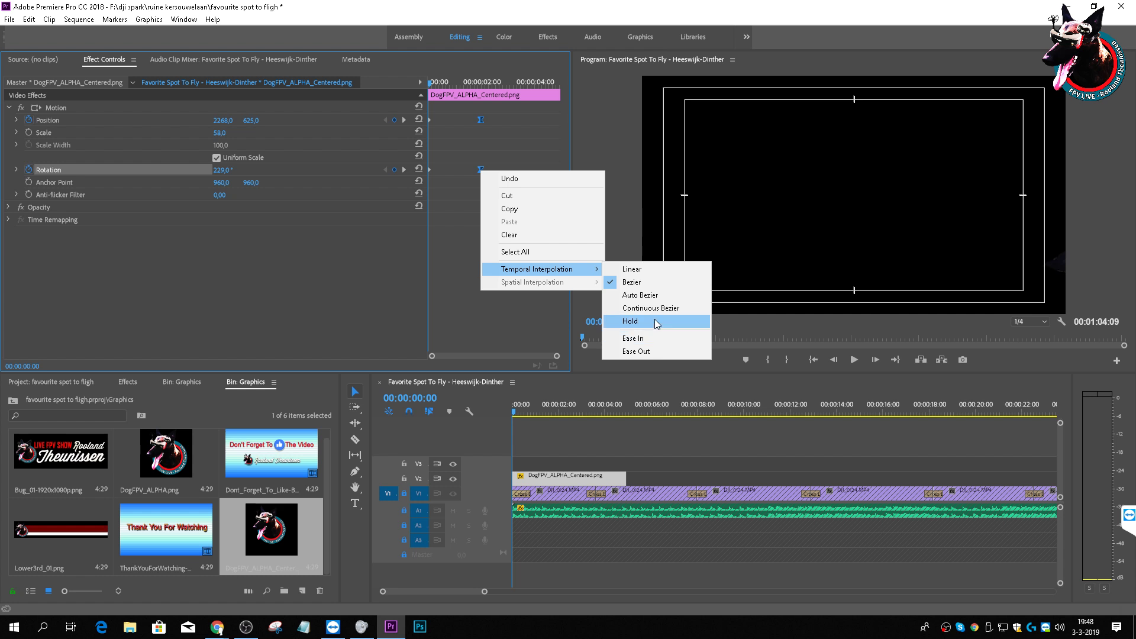
{"action": "left_click", "coordinate": [644, 297]}
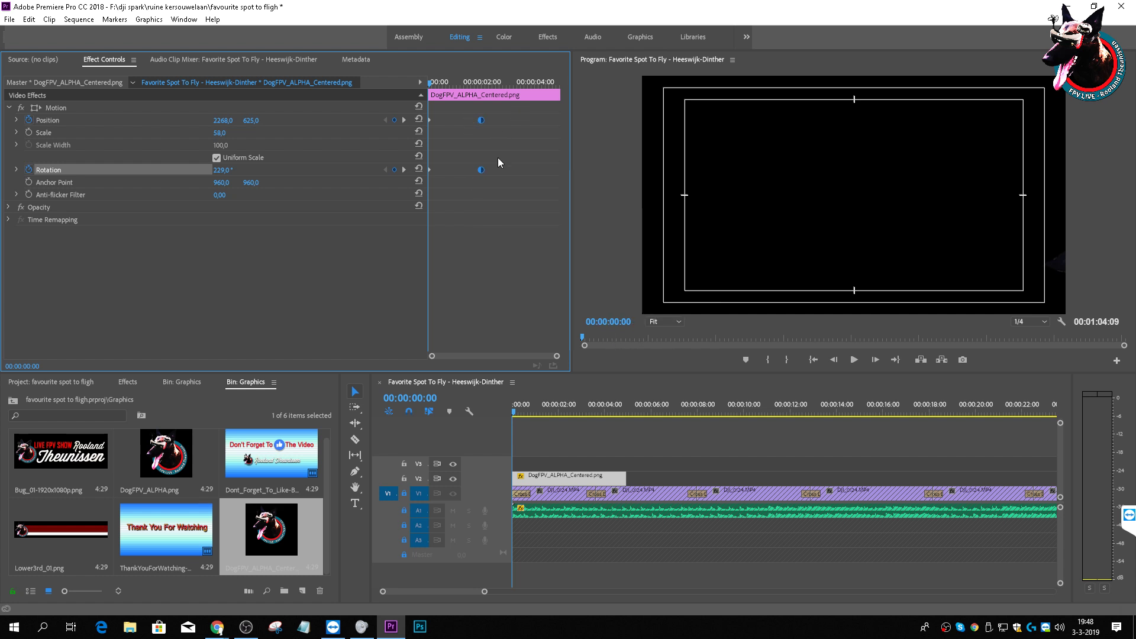
Step: Play the animation up to 00:00:03:04 and add position and rotation keyframes there
{"action": "key", "text": "space"}
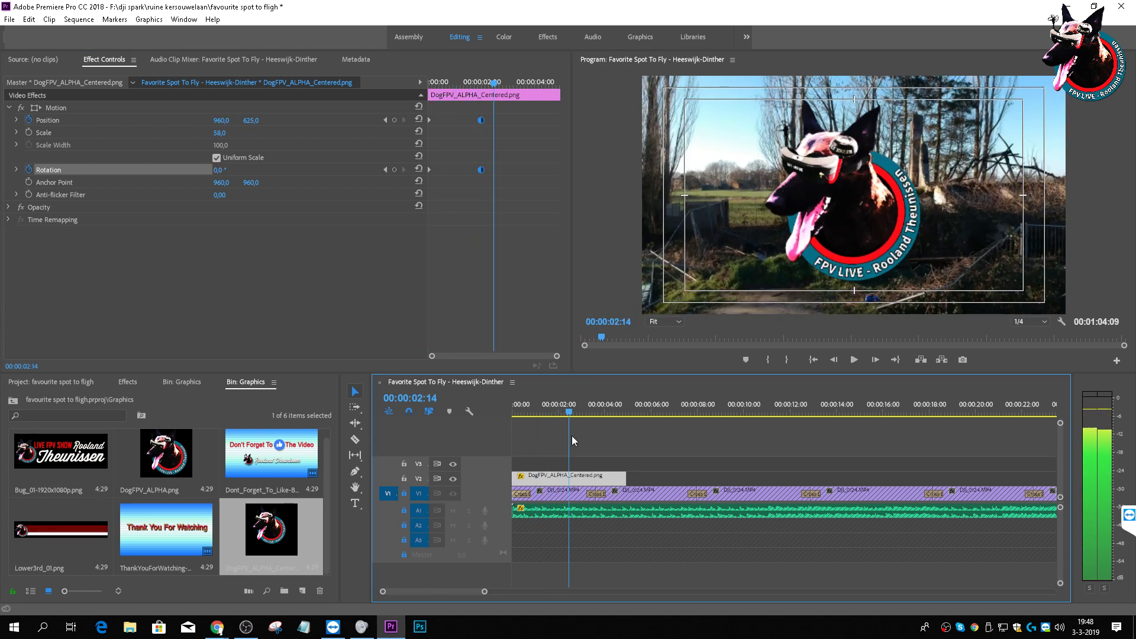
{"action": "key", "text": "space"}
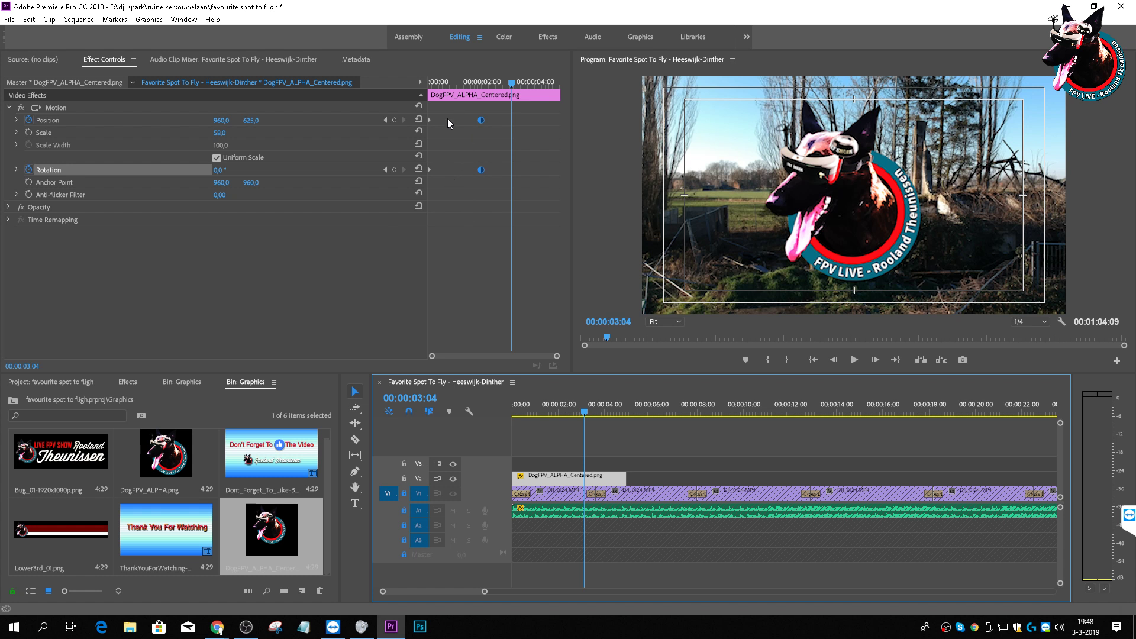
{"action": "left_click", "coordinate": [394, 121]}
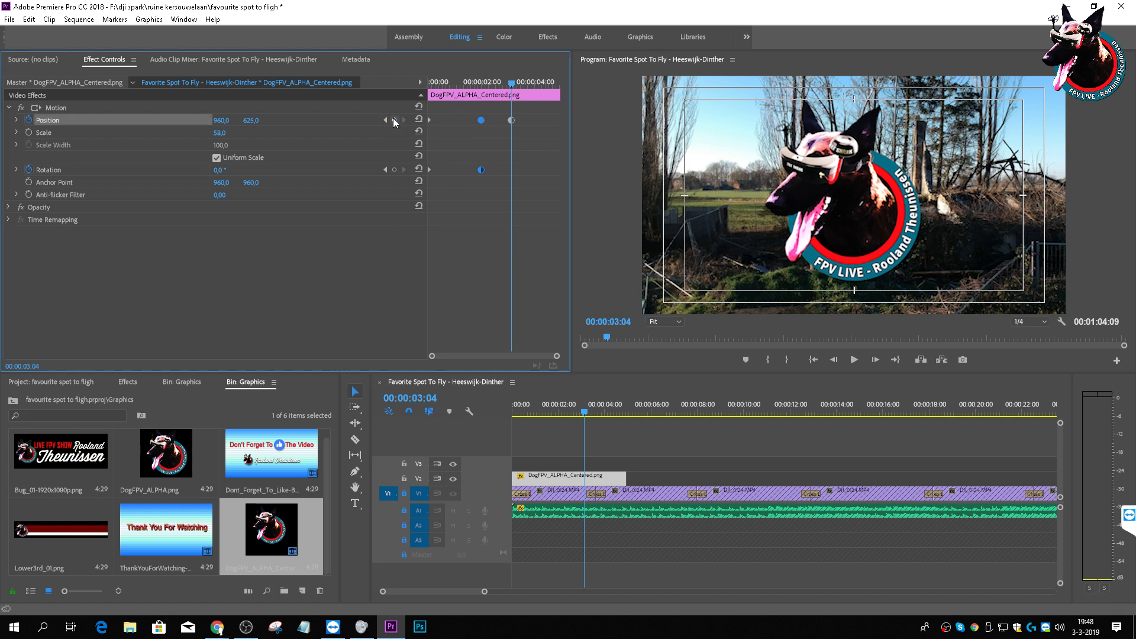
{"action": "left_click", "coordinate": [394, 169]}
Step: Apply Ease In temporal interpolation to the position and rotation keyframes at 00:00:03:04
{"action": "left_click_drag", "start_coordinate": [500, 115], "coordinate": [522, 179]}
{"action": "right_click", "coordinate": [514, 172]}
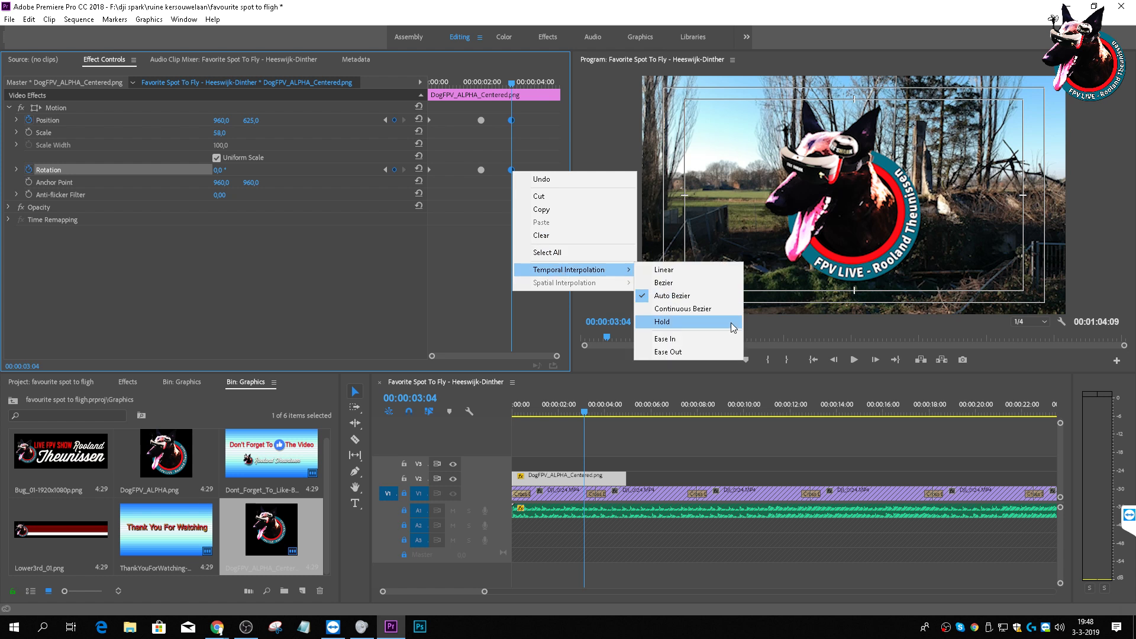
{"action": "left_click", "coordinate": [672, 341]}
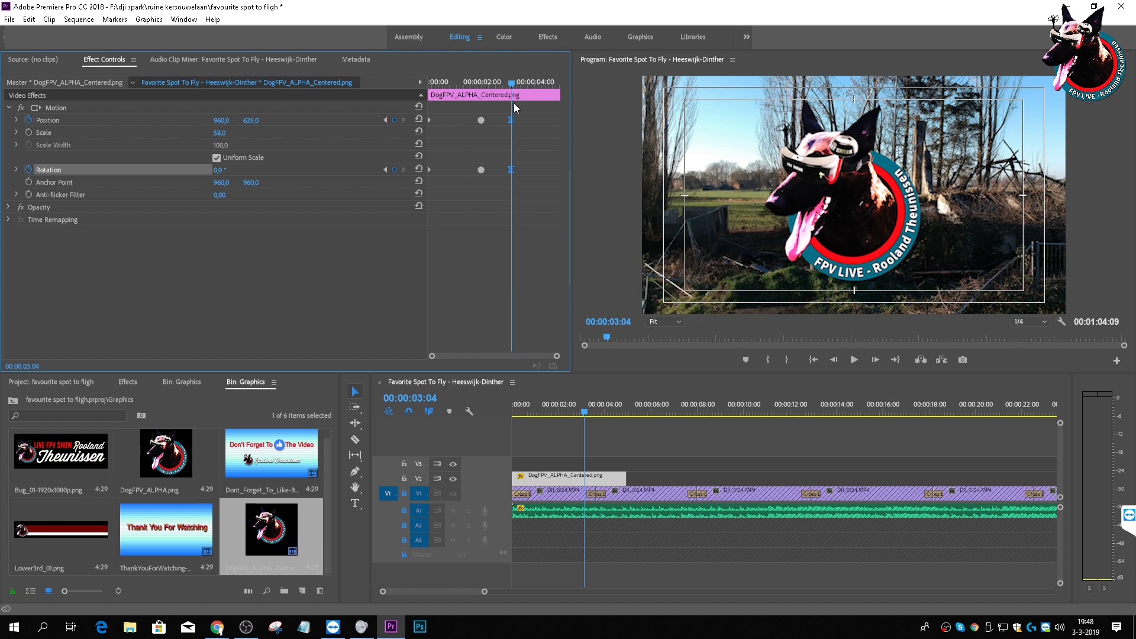
Step: Set the logo's rotation at the 00:00:02:00 keyframe to -18°
{"action": "left_click", "coordinate": [385, 120]}
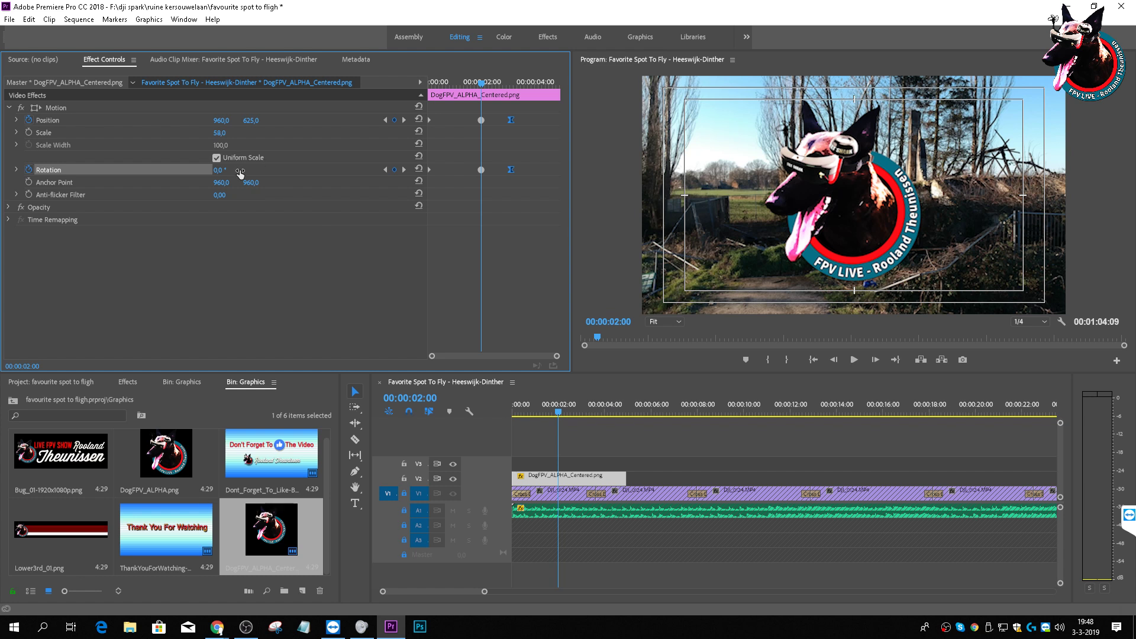
{"action": "left_click_drag", "start_coordinate": [218, 170], "coordinate": [207, 169]}
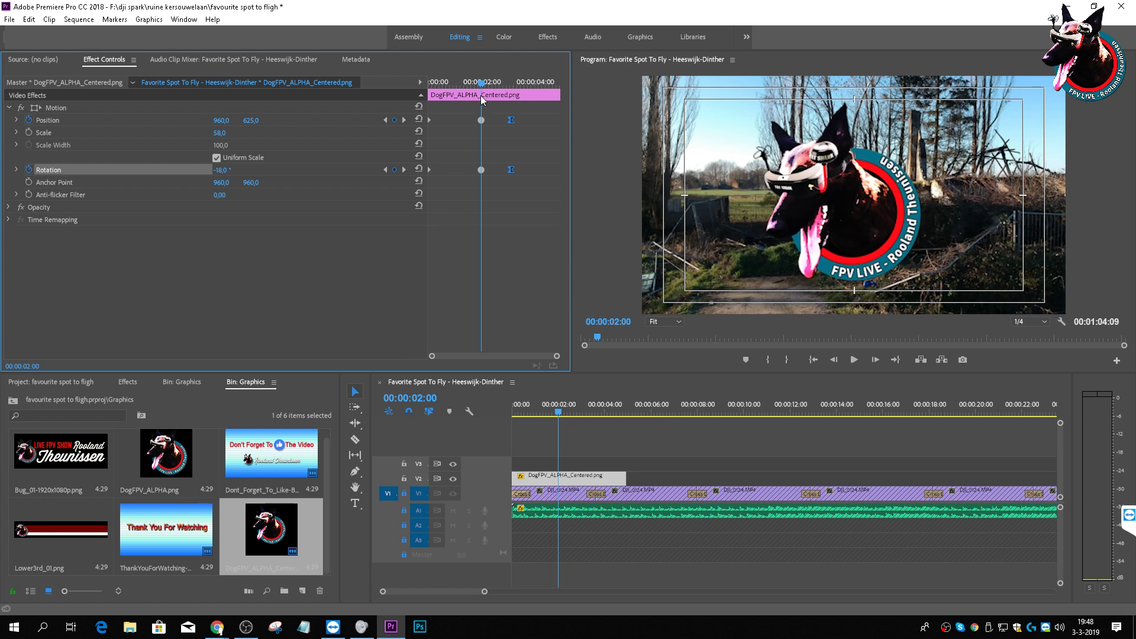
Step: Play the logo animation from the start of the sequence and check the frame at 00:00:02:19
{"action": "left_click_drag", "start_coordinate": [482, 90], "coordinate": [288, 70]}
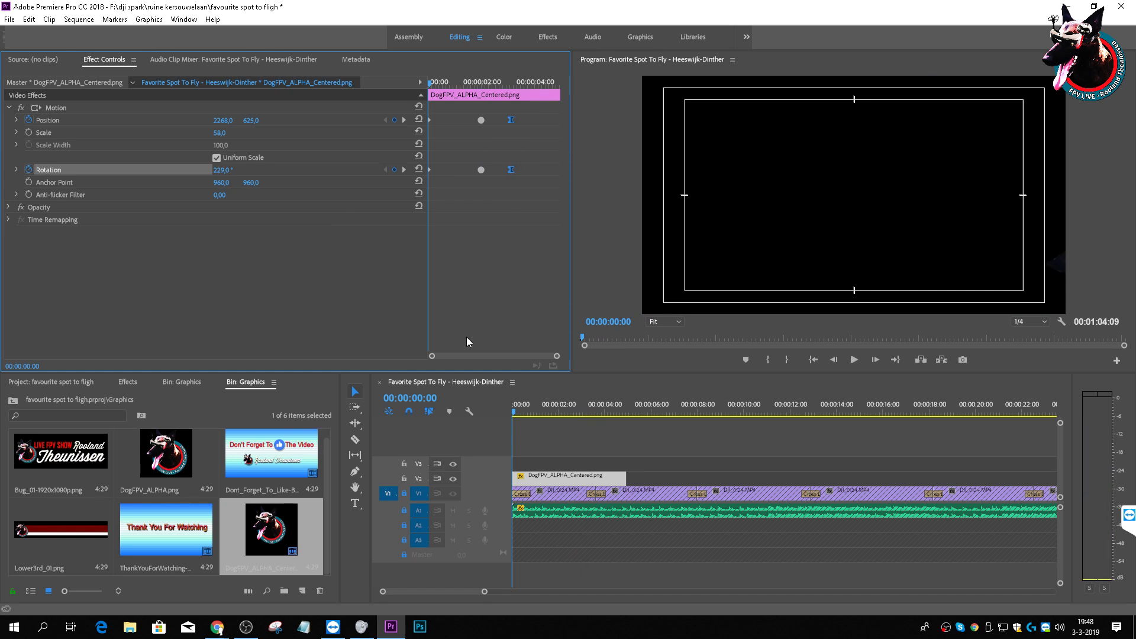
{"action": "key", "text": "space"}
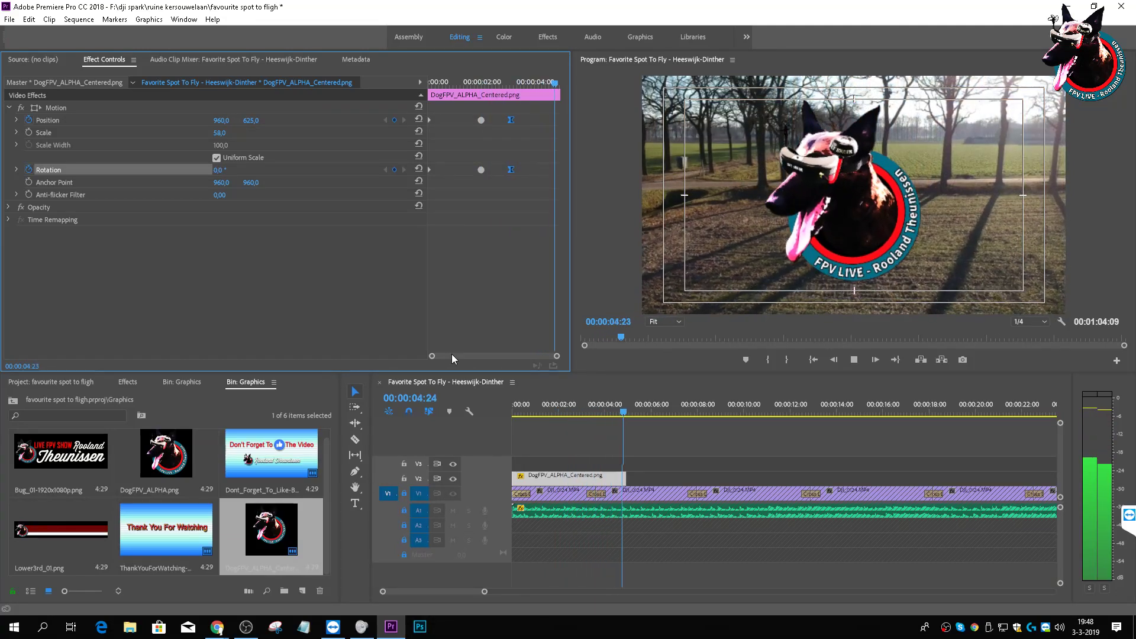
{"action": "key", "text": "space"}
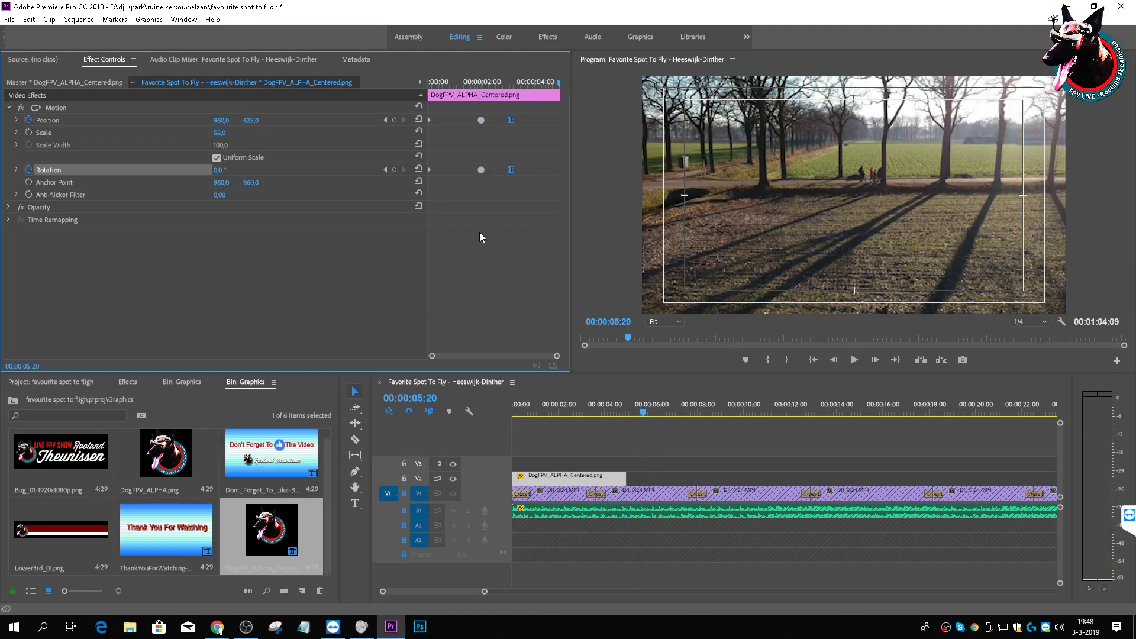
{"action": "left_click", "coordinate": [499, 81]}
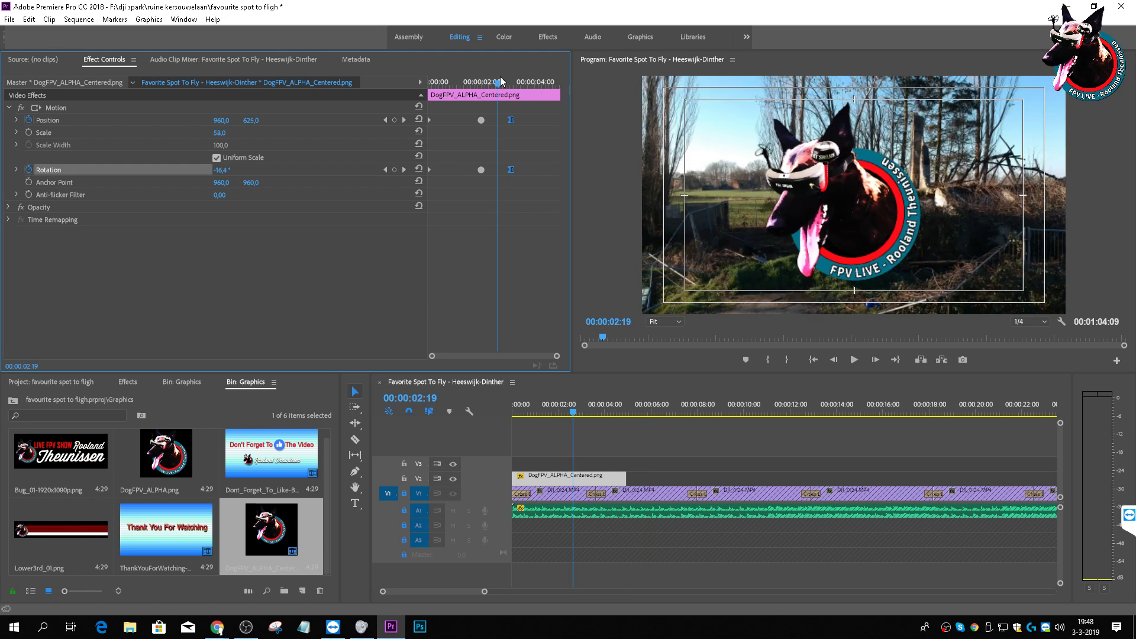
Step: Move the last position and rotation keyframes to 00:00:04:11 and check the logo at 00:00:03:07
{"action": "left_click_drag", "start_coordinate": [529, 179], "coordinate": [545, 132]}
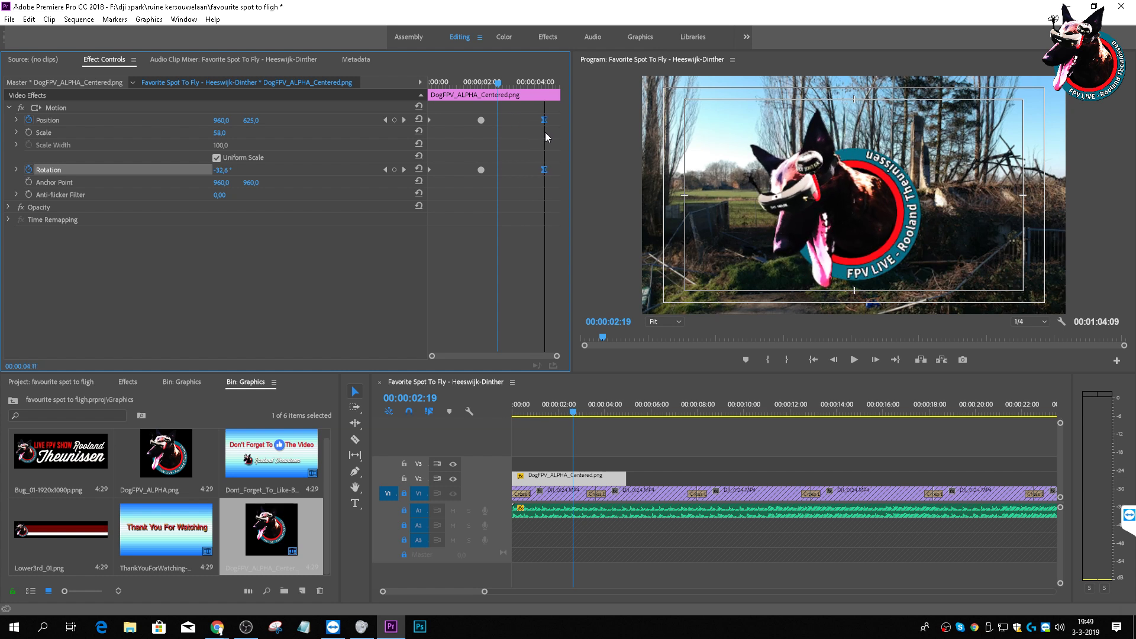
{"action": "left_click_drag", "start_coordinate": [498, 88], "coordinate": [512, 98]}
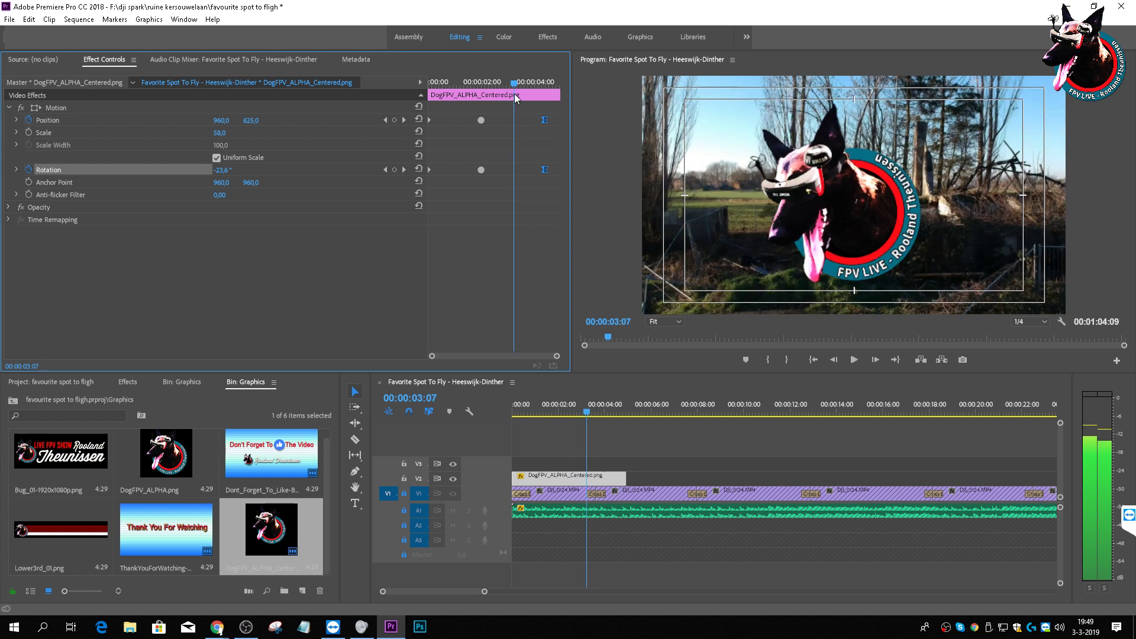
Step: Try a rotation of 18.7° at 00:00:03:05 and play the animation from the start of the sequence
{"action": "left_click", "coordinate": [269, 260]}
{"action": "left_click_drag", "start_coordinate": [223, 172], "coordinate": [232, 169]}
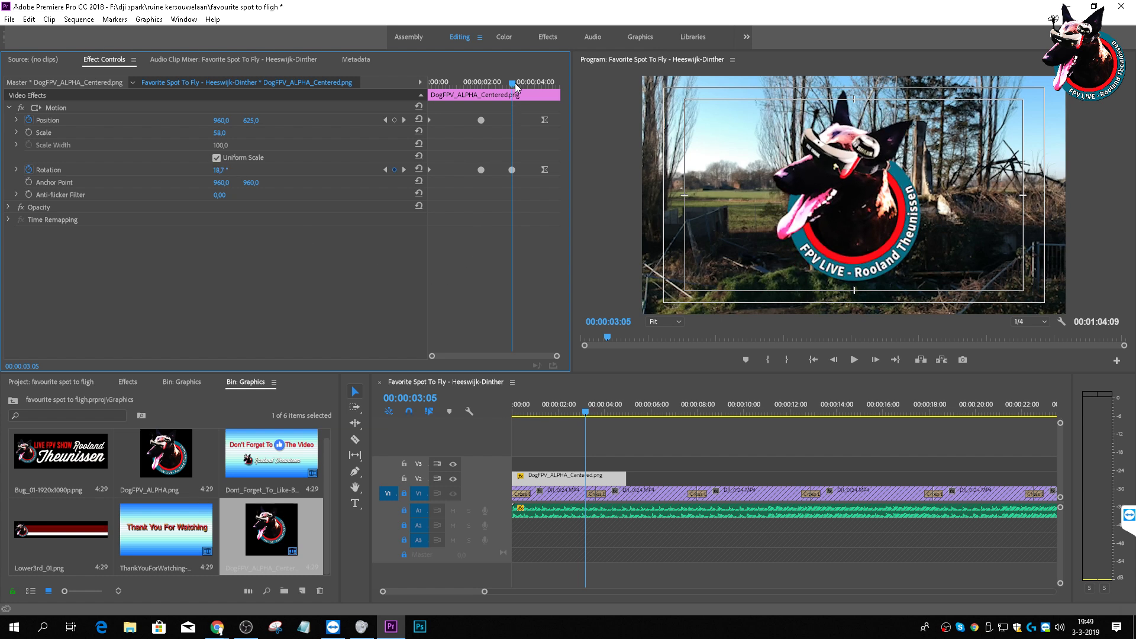
{"action": "left_click_drag", "start_coordinate": [517, 83], "coordinate": [364, 90]}
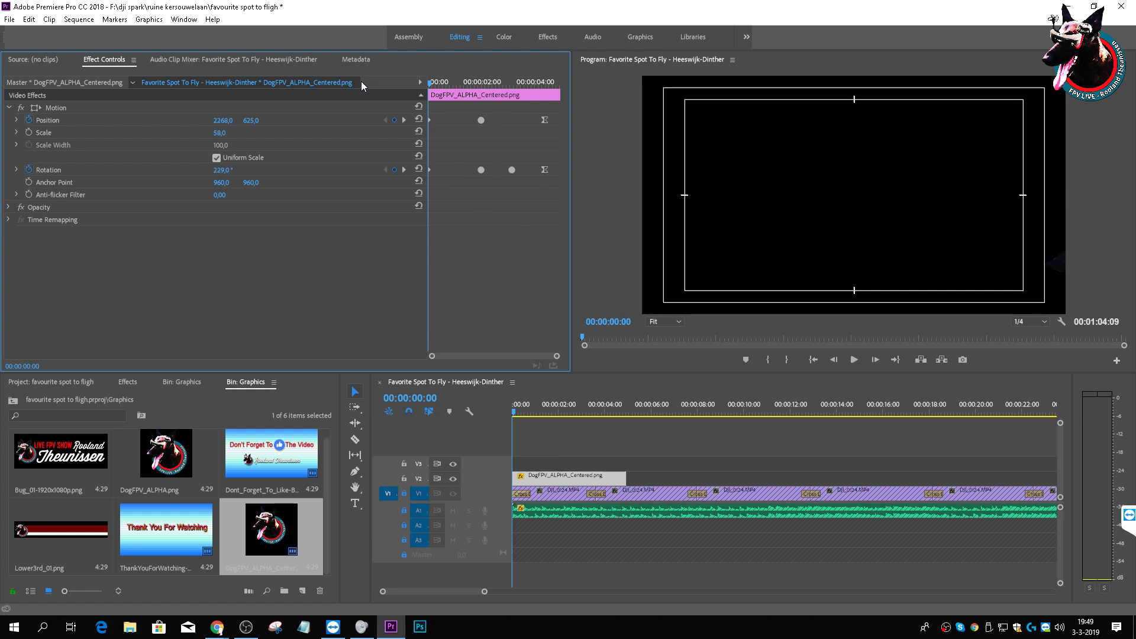
{"action": "key", "text": "space"}
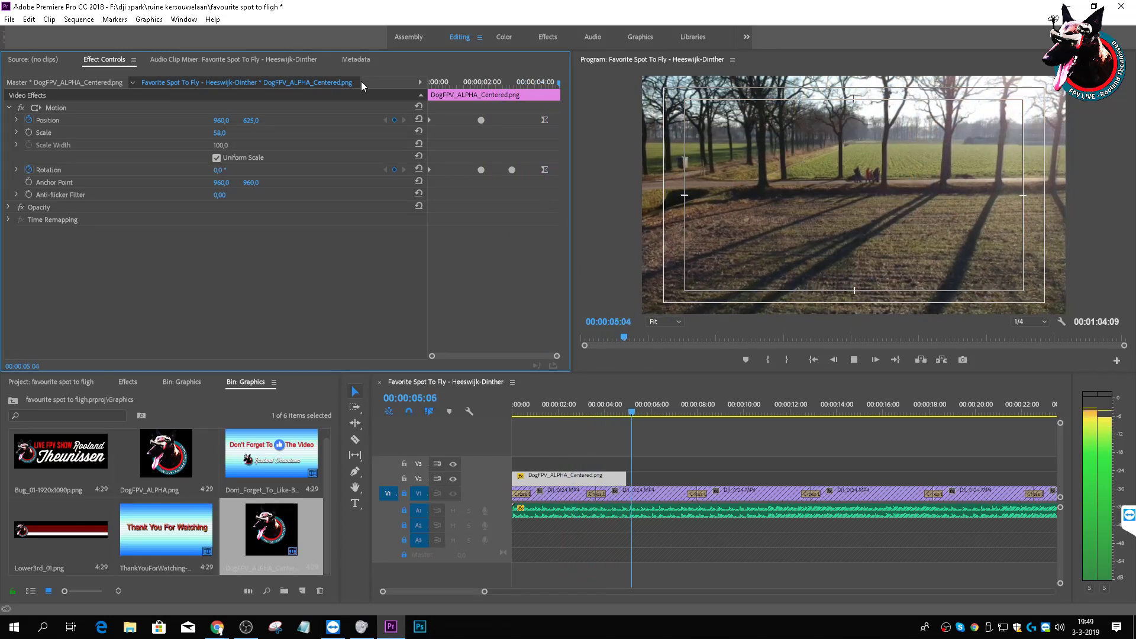
{"action": "key", "text": "space"}
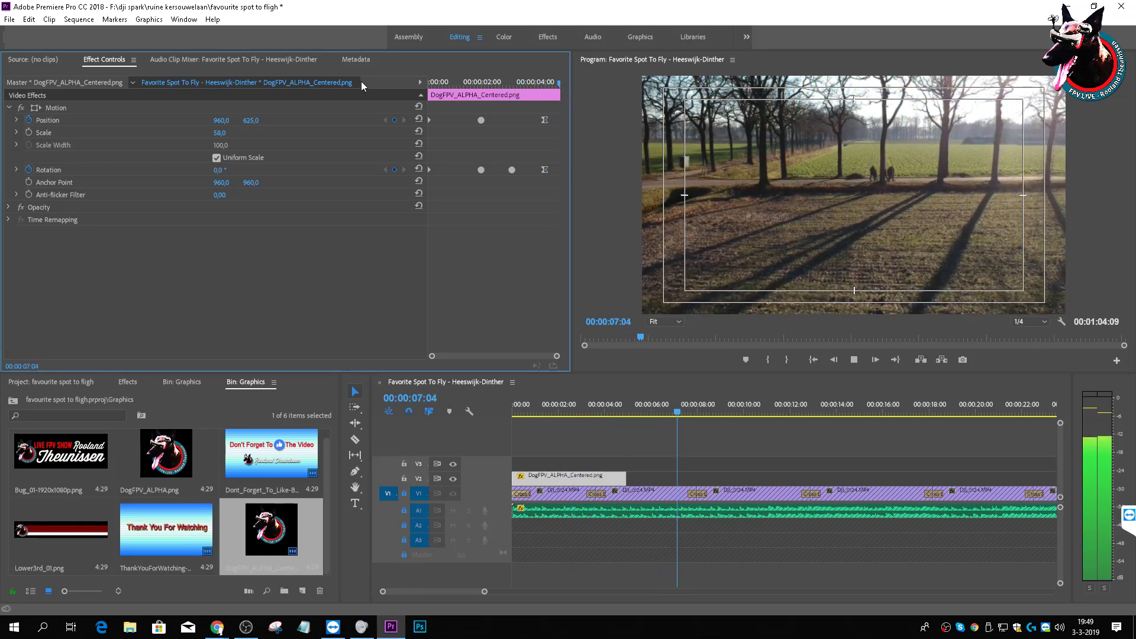
Step: Extend the end of the DogFPV_ALPHA_Centered.png clip on V2 to about 11.5 seconds
{"action": "left_click", "coordinate": [624, 479]}
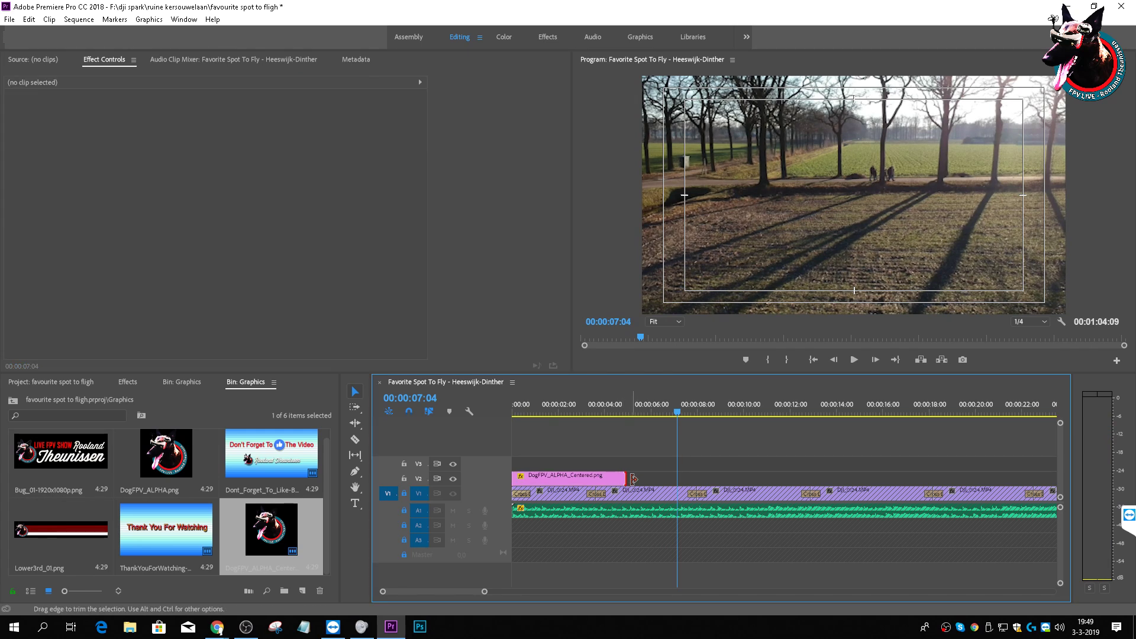
{"action": "left_click", "coordinate": [601, 406]}
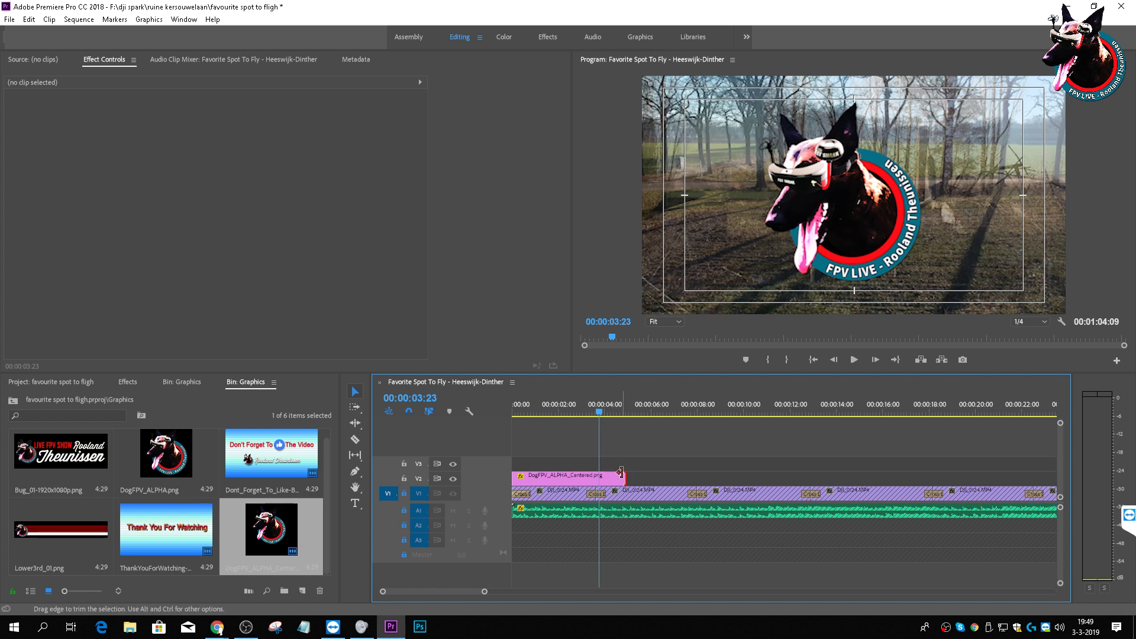
{"action": "left_click_drag", "start_coordinate": [626, 479], "coordinate": [779, 508]}
Step: Play the logo animation repeatedly from the start of the sequence and check the roll-in around 00:00:03:24
{"action": "left_click", "coordinate": [515, 407]}
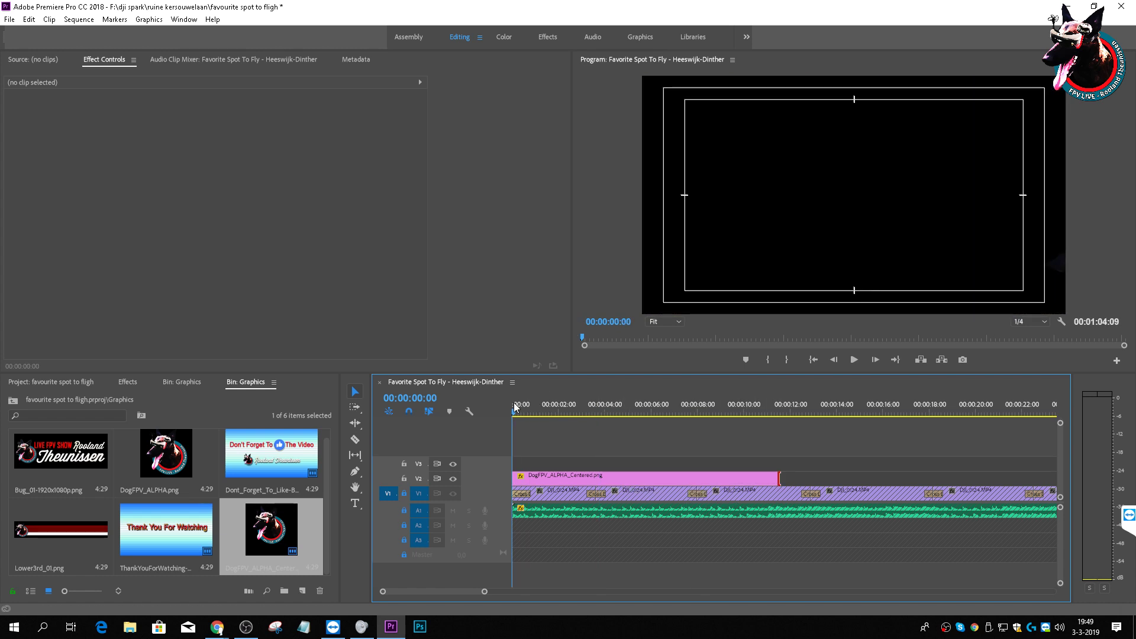
{"action": "key", "text": "space"}
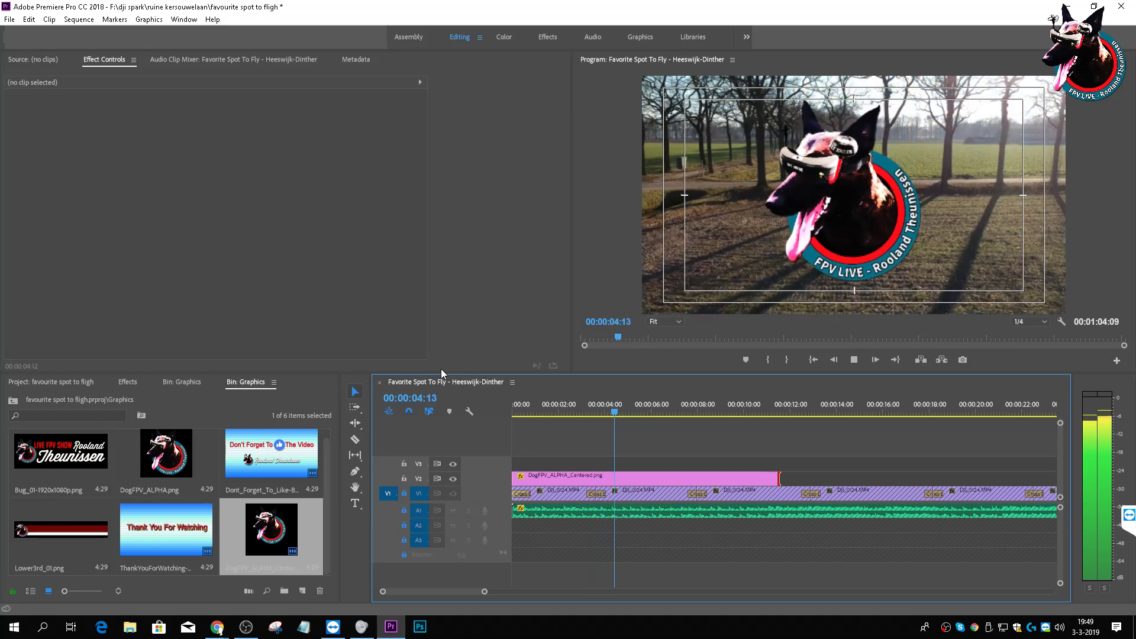
{"action": "key", "text": "space"}
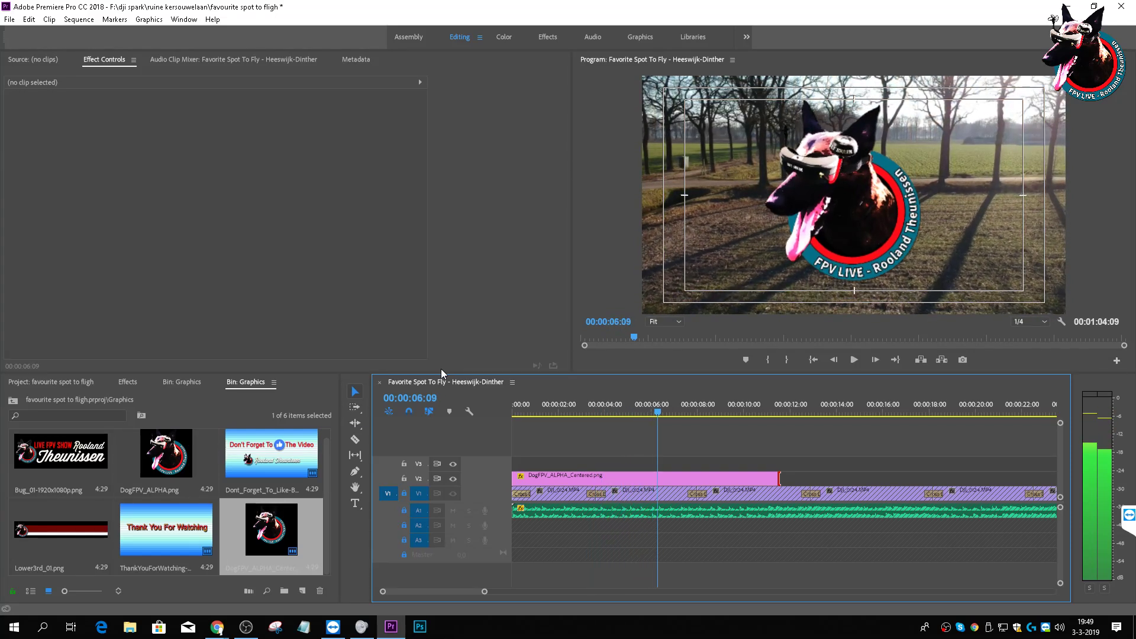
{"action": "left_click_drag", "start_coordinate": [651, 411], "coordinate": [513, 412]}
{"action": "type", "text": "0"}
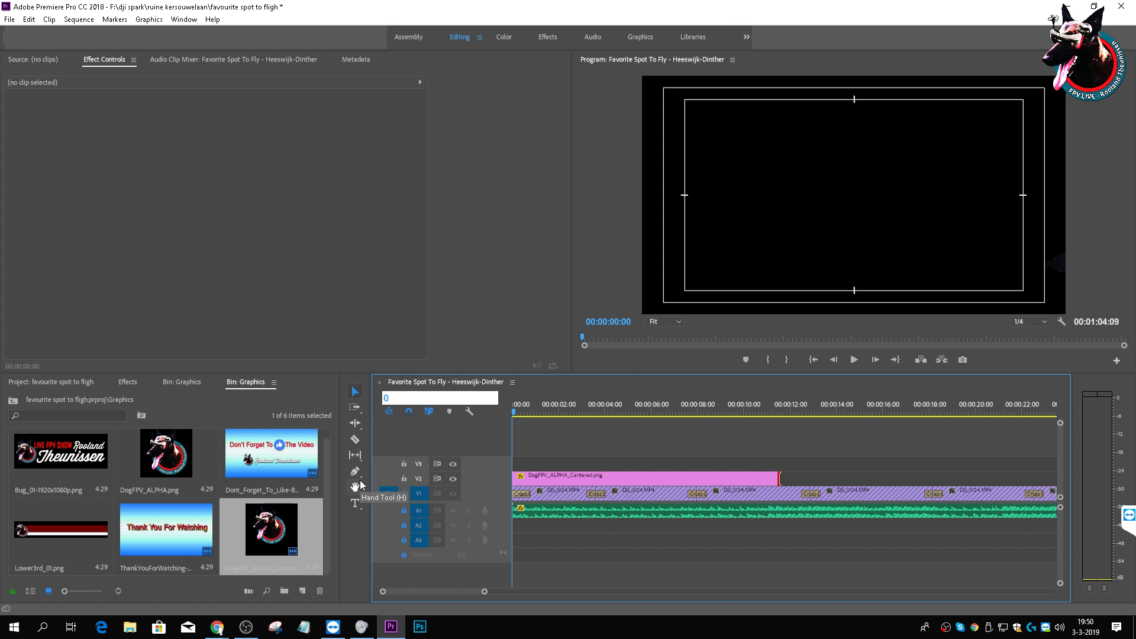
{"action": "key", "text": "Return"}
{"action": "key", "text": "space"}
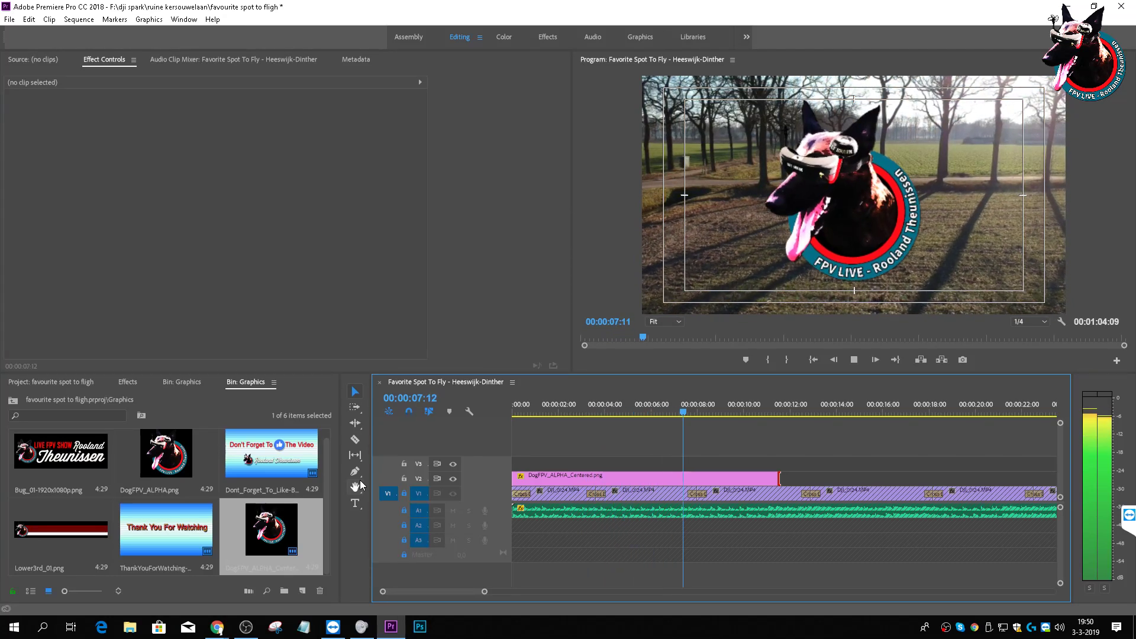
{"action": "key", "text": "space"}
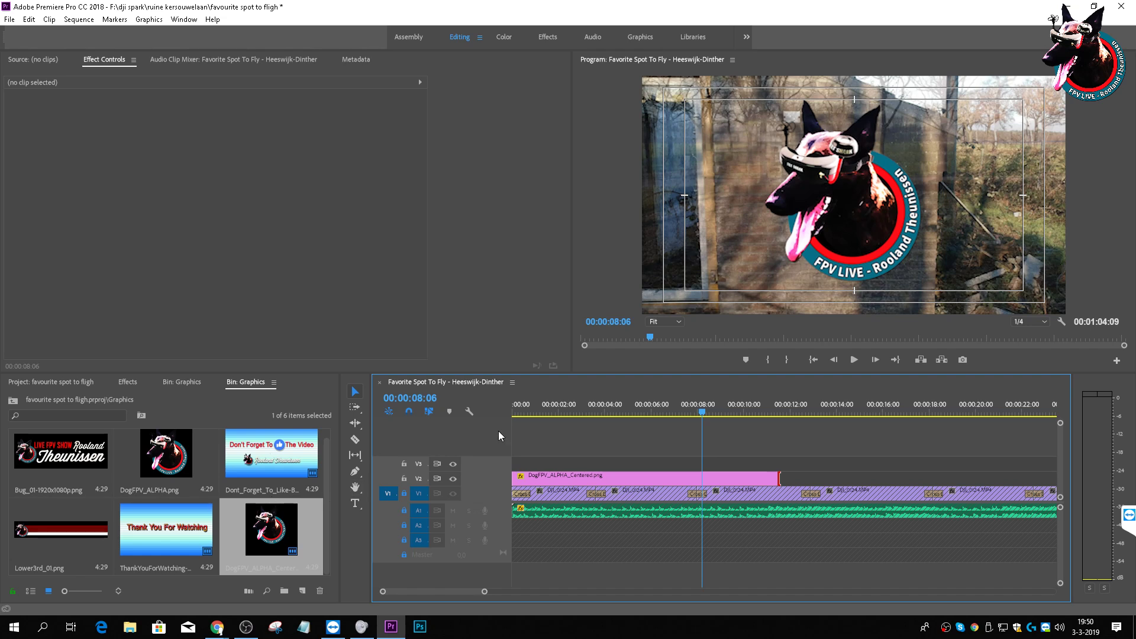
{"action": "left_click_drag", "start_coordinate": [560, 408], "coordinate": [481, 409]}
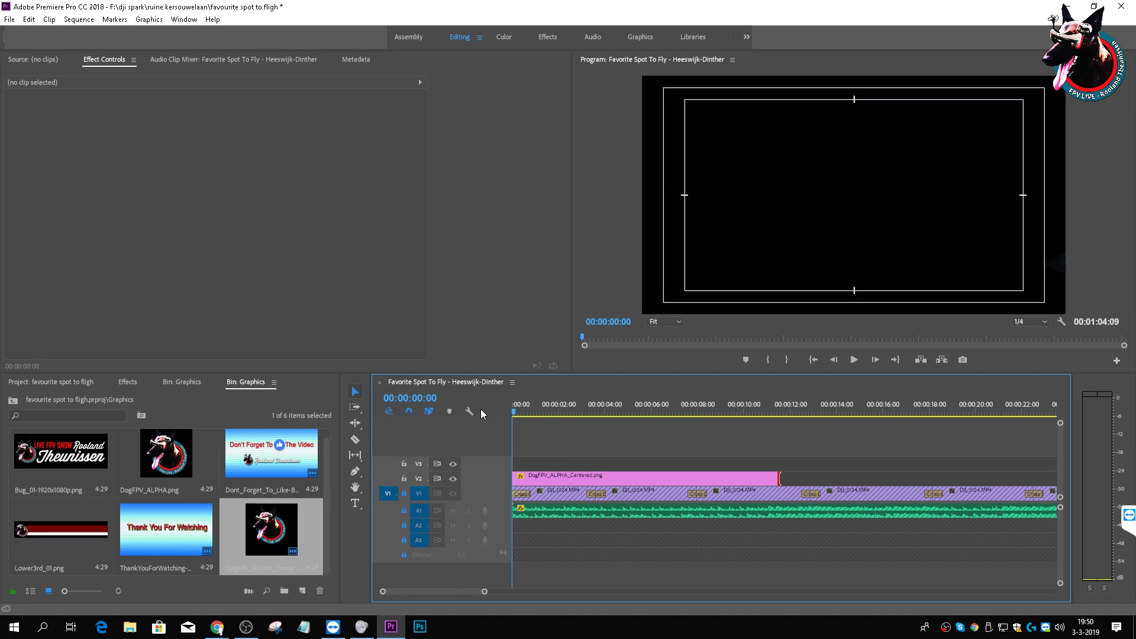
{"action": "key", "text": "space"}
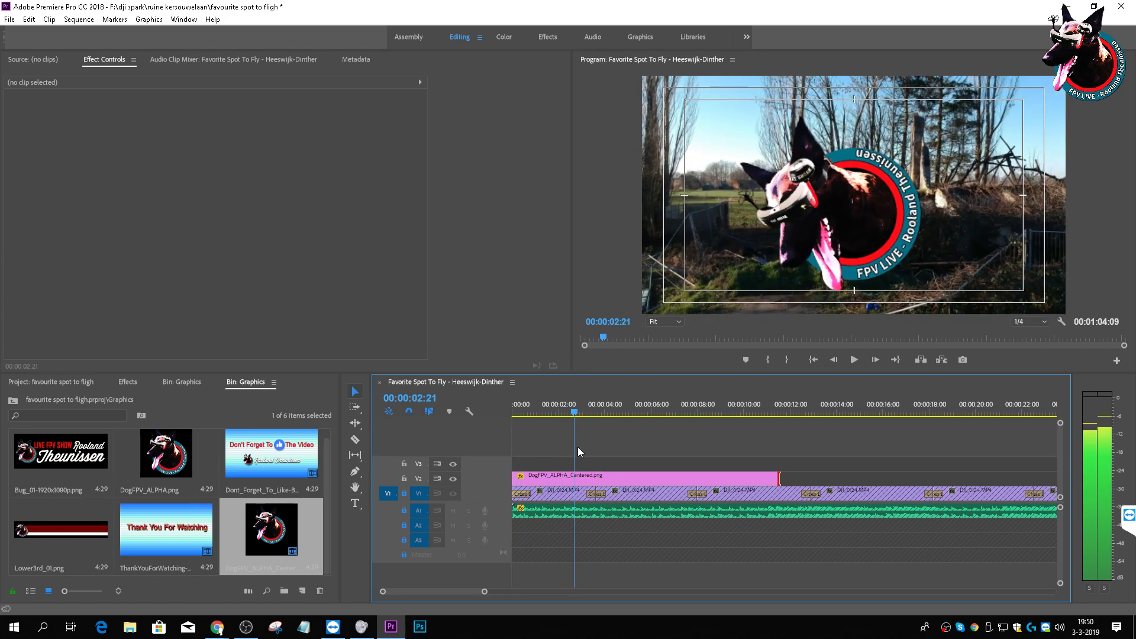
{"action": "mouse_move", "coordinate": [623, 471]}
{"action": "left_mouse_down"}
{"action": "mouse_move", "coordinate": [639, 474]}
{"action": "mouse_move", "coordinate": [592, 459]}
{"action": "mouse_move", "coordinate": [602, 470]}
{"action": "left_mouse_up"}
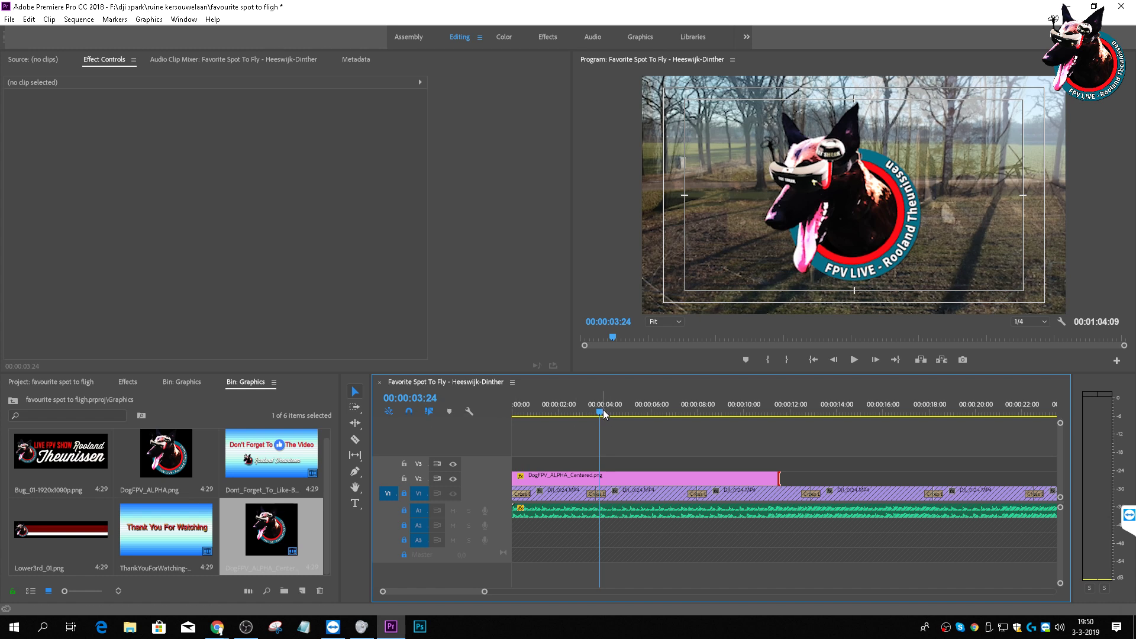
{"action": "left_click_drag", "start_coordinate": [584, 410], "coordinate": [467, 436]}
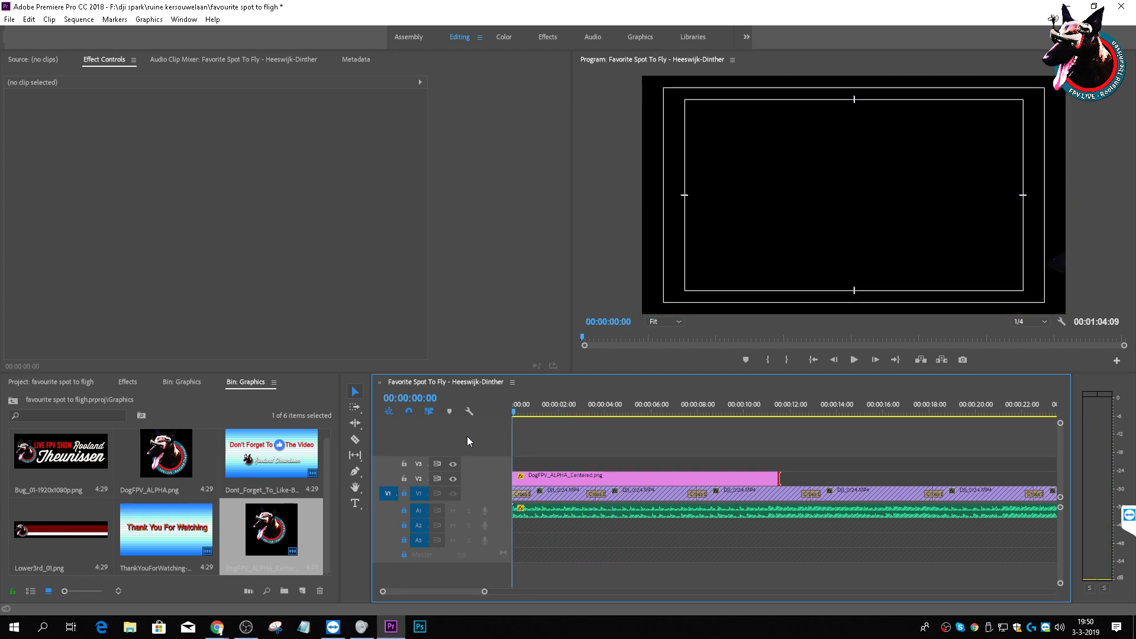
{"action": "key", "text": "space"}
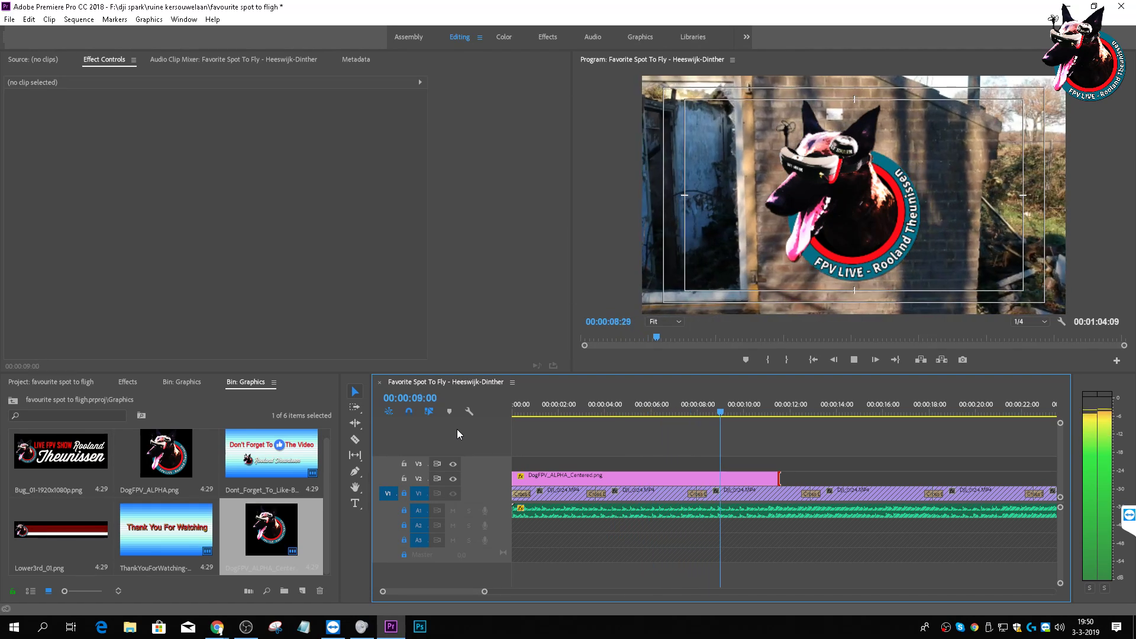
{"action": "key", "text": "space"}
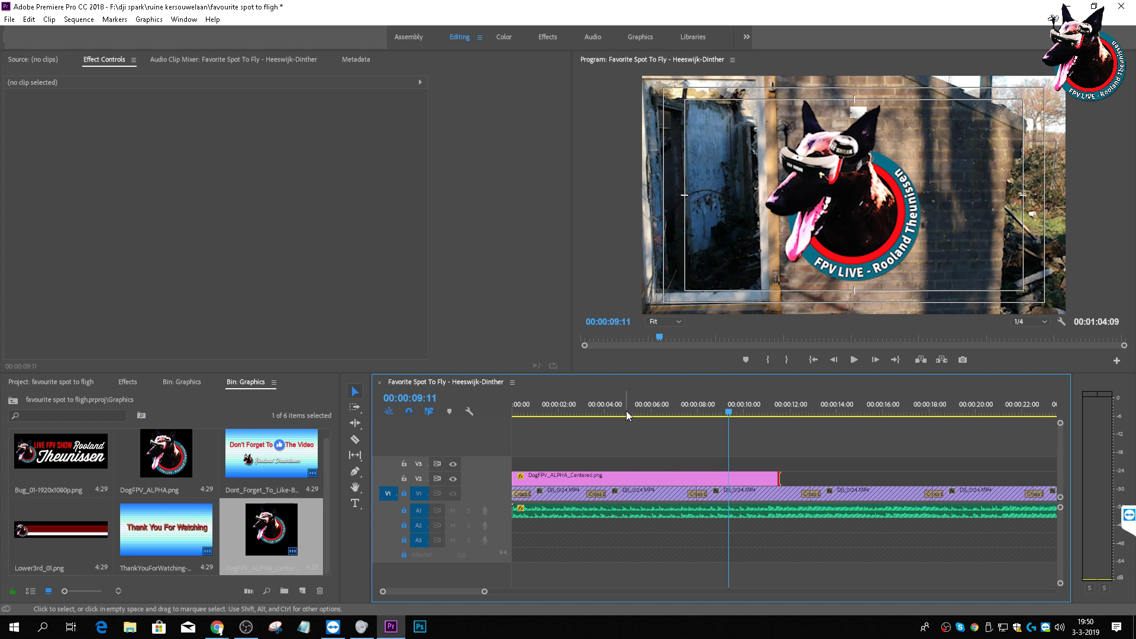
Step: Add scale and rotation keyframes to the centered logo clip at 00:00:06:15
{"action": "left_click_drag", "start_coordinate": [699, 412], "coordinate": [660, 438]}
{"action": "key", "text": "Left"}
{"action": "key", "text": "Left"}
{"action": "key", "text": "Left"}
{"action": "key", "text": "Left"}
{"action": "key", "text": "Left"}
{"action": "key", "text": "Left"}
{"action": "key", "text": "Left"}
{"action": "key", "text": "Left"}
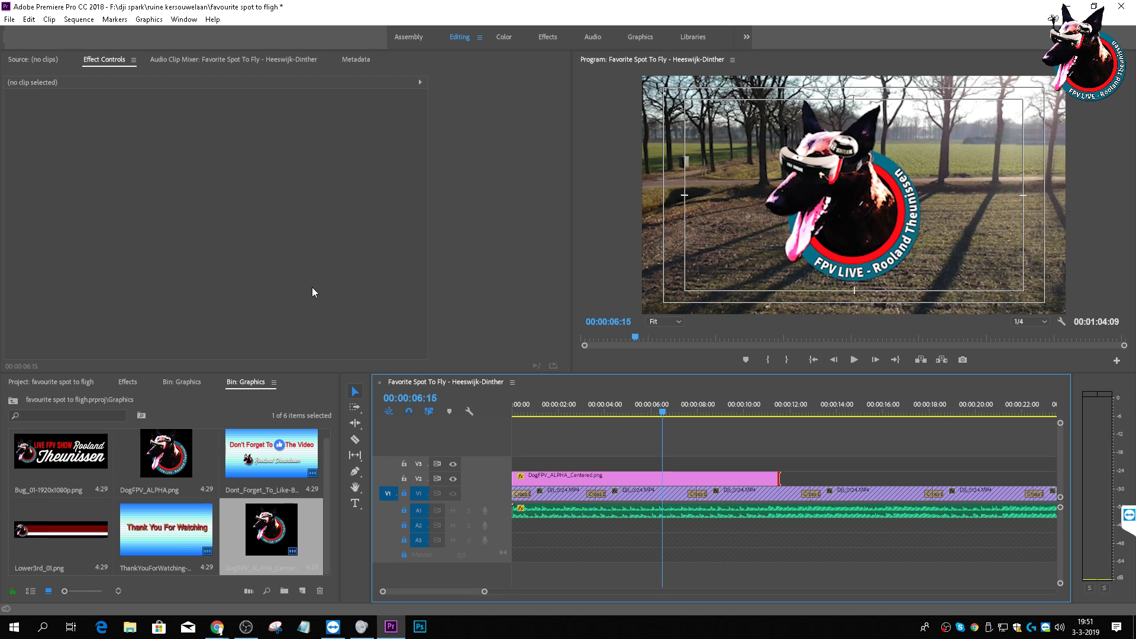
{"action": "left_click", "coordinate": [617, 475]}
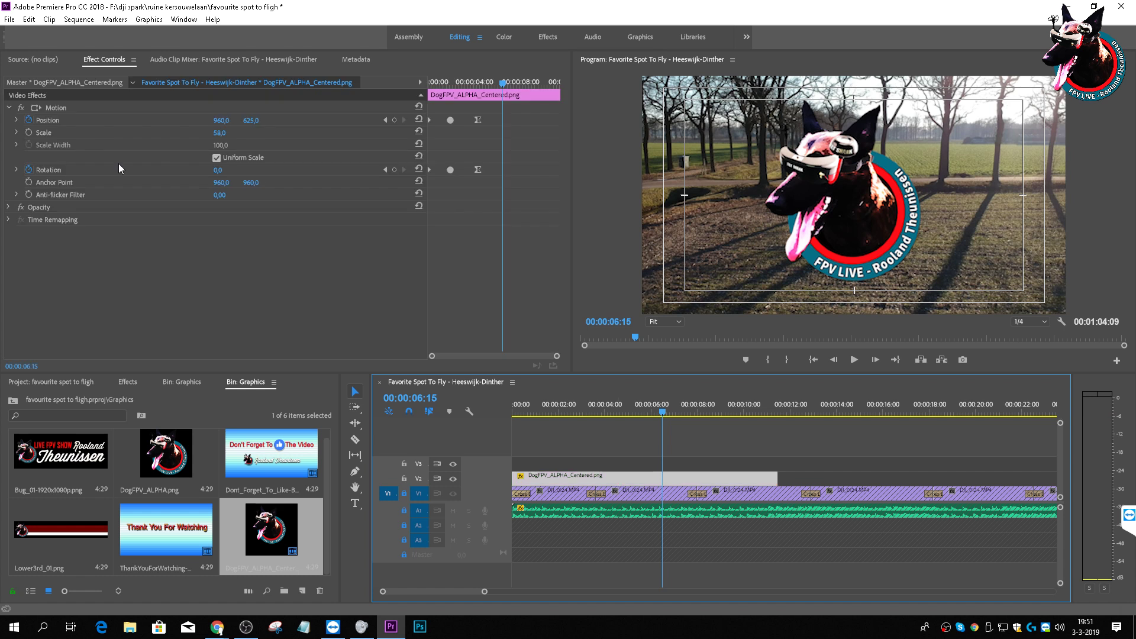
{"action": "left_click", "coordinate": [28, 132]}
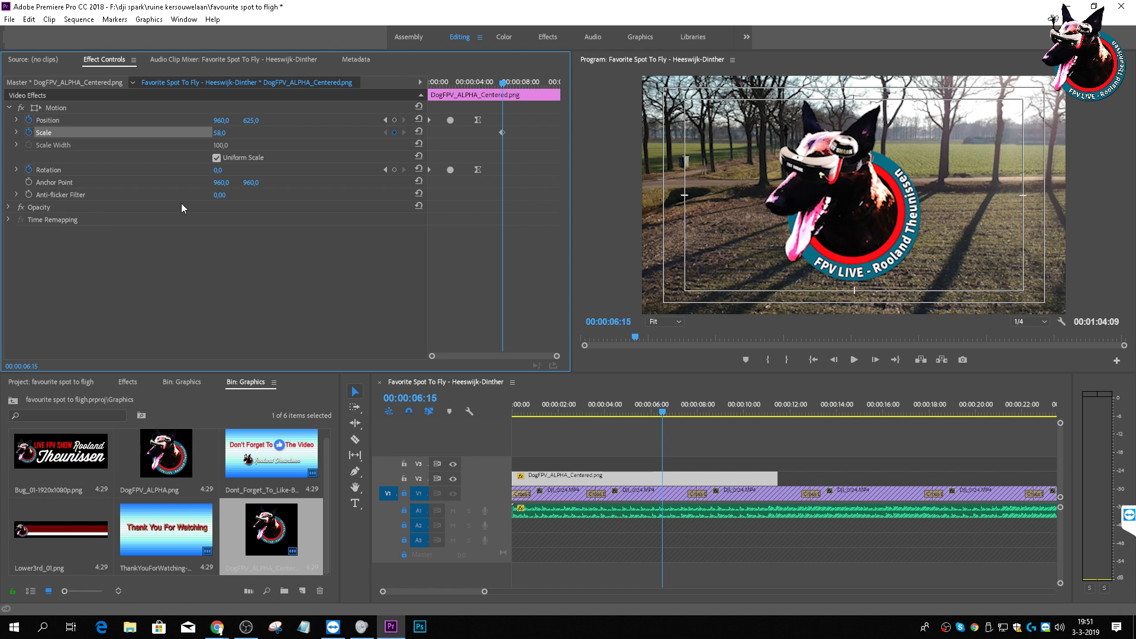
{"action": "left_click", "coordinate": [394, 170]}
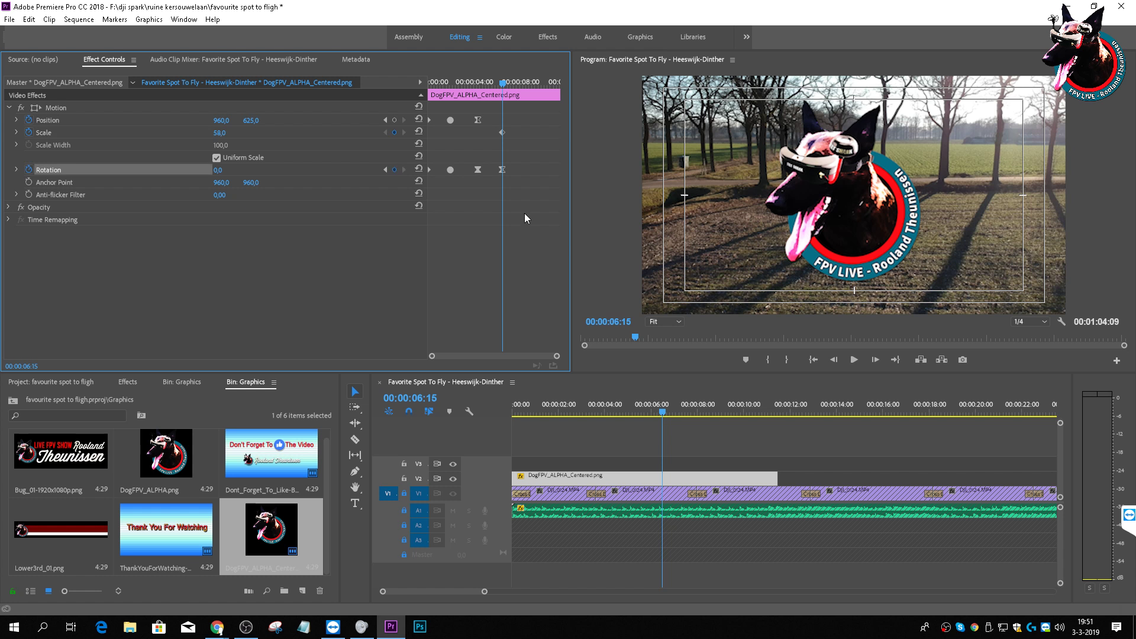
Step: Apply Ease Out to the scale and rotation keyframes at 00:00:06:15
{"action": "mouse_move", "coordinate": [512, 191]}
{"action": "left_mouse_down"}
{"action": "mouse_move", "coordinate": [496, 158]}
{"action": "mouse_move", "coordinate": [516, 180]}
{"action": "left_mouse_up"}
{"action": "right_click", "coordinate": [504, 170]}
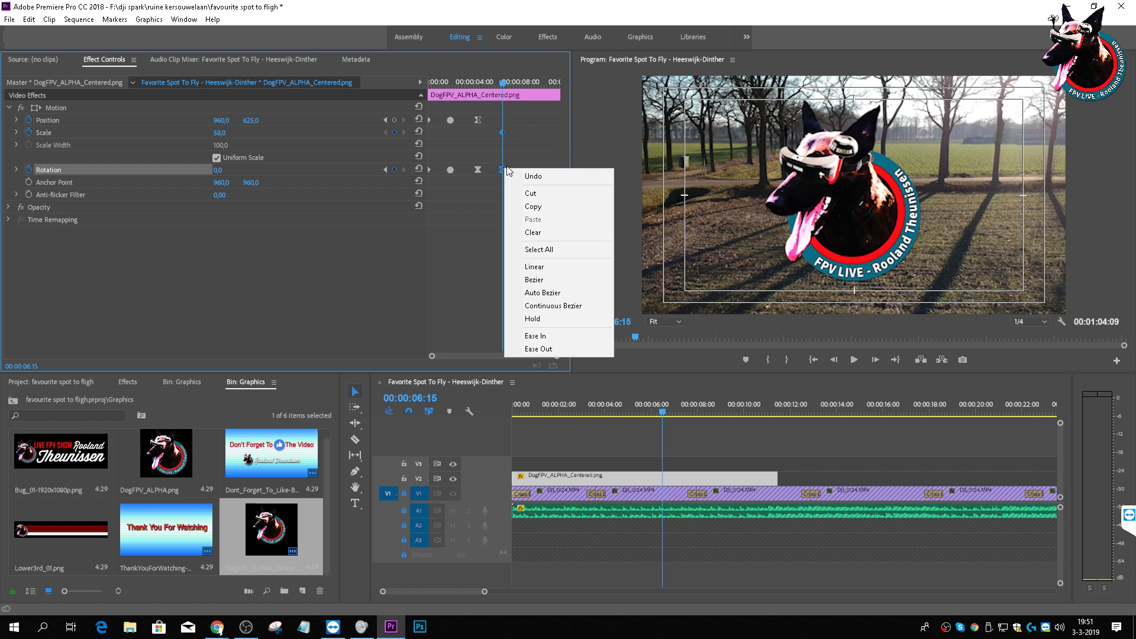
{"action": "left_click", "coordinate": [539, 349]}
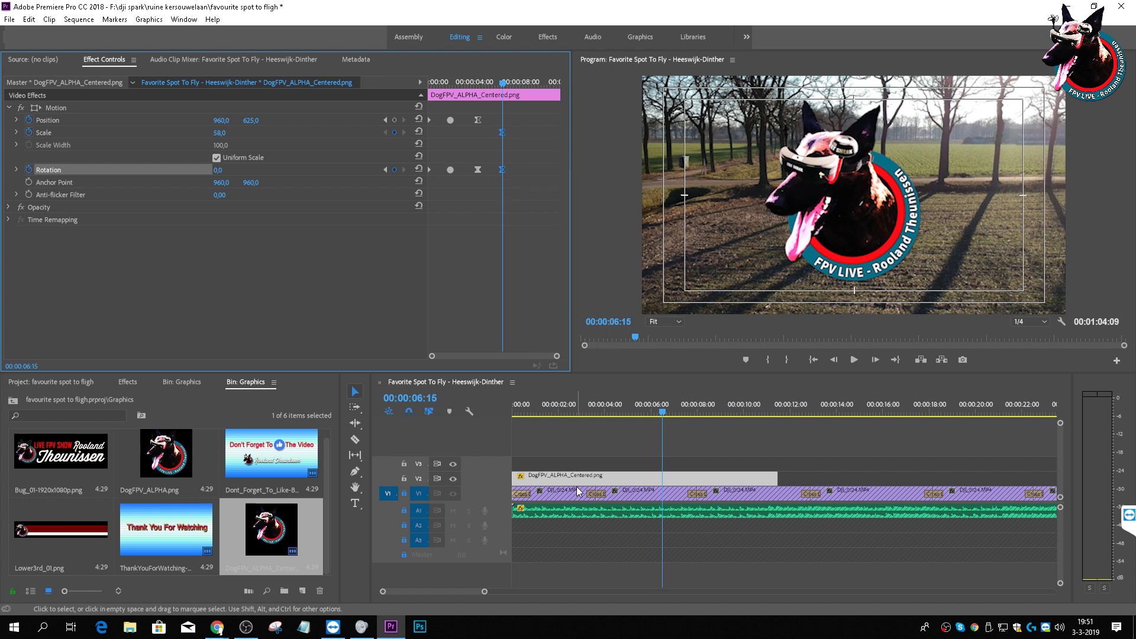
Step: Add a position keyframe at 00:00:06:15 and apply Ease Out temporal interpolation to the position, scale and rotation keyframes there
{"action": "left_click_drag", "start_coordinate": [662, 411], "coordinate": [694, 439]}
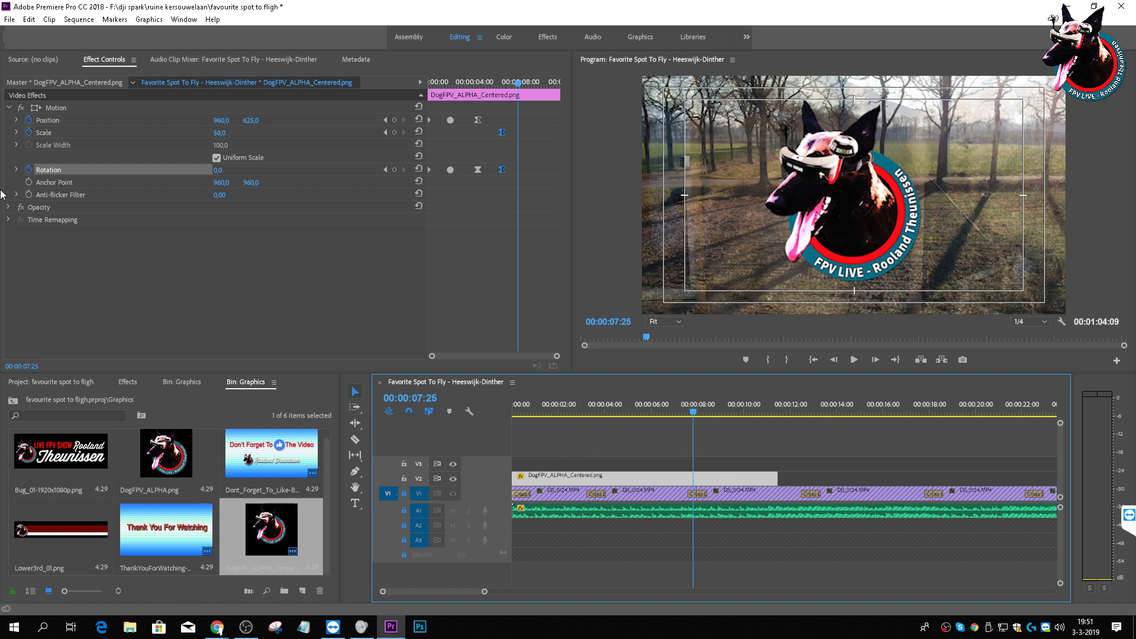
{"action": "left_click", "coordinate": [385, 170]}
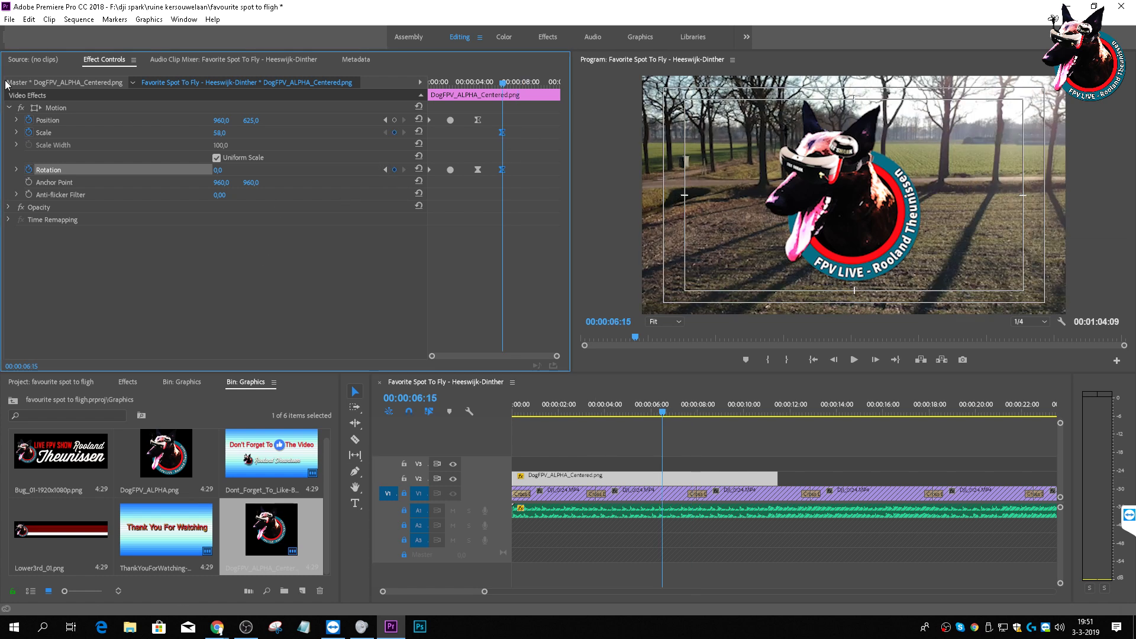
{"action": "left_click", "coordinate": [394, 120]}
{"action": "left_click_drag", "start_coordinate": [499, 111], "coordinate": [504, 177]}
{"action": "right_click", "coordinate": [503, 170]}
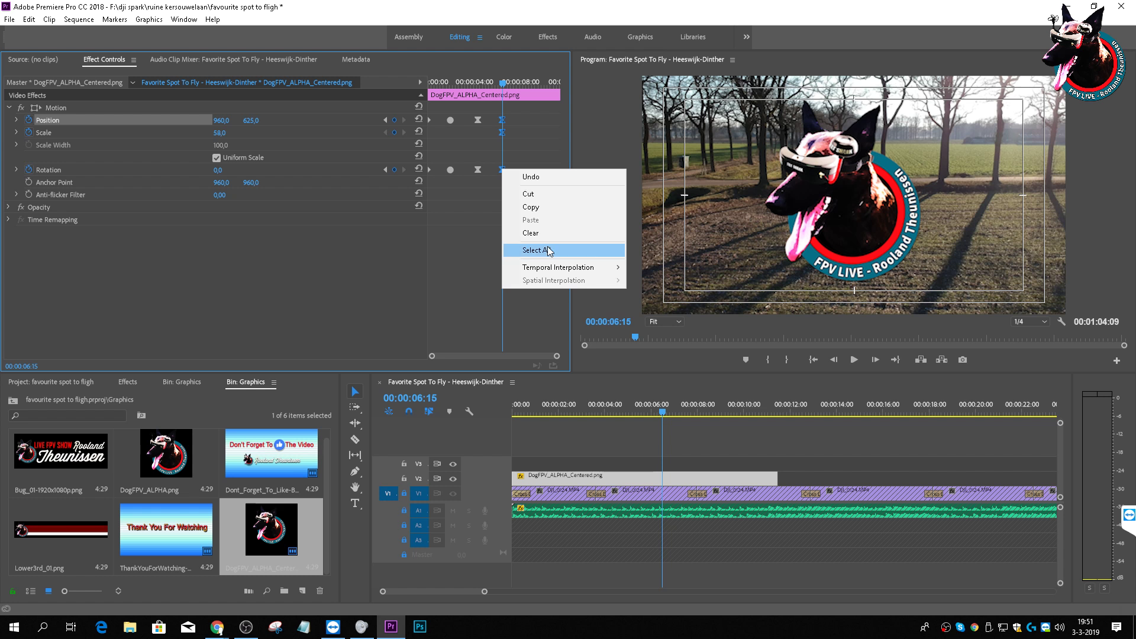
{"action": "mouse_move", "coordinate": [554, 268]}
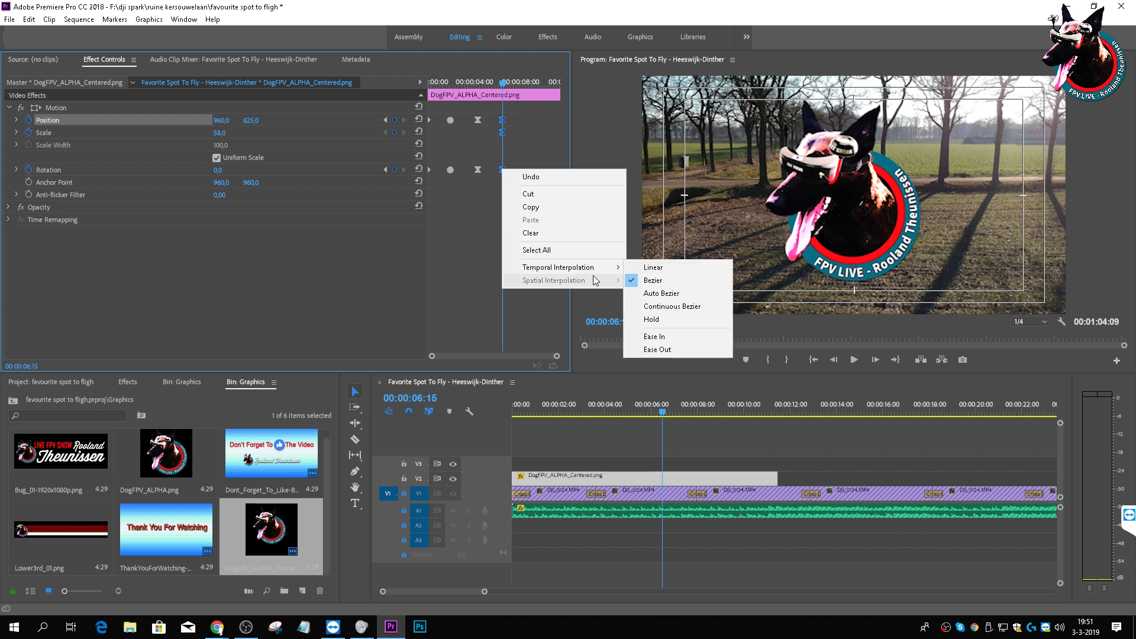
{"action": "left_click", "coordinate": [670, 350]}
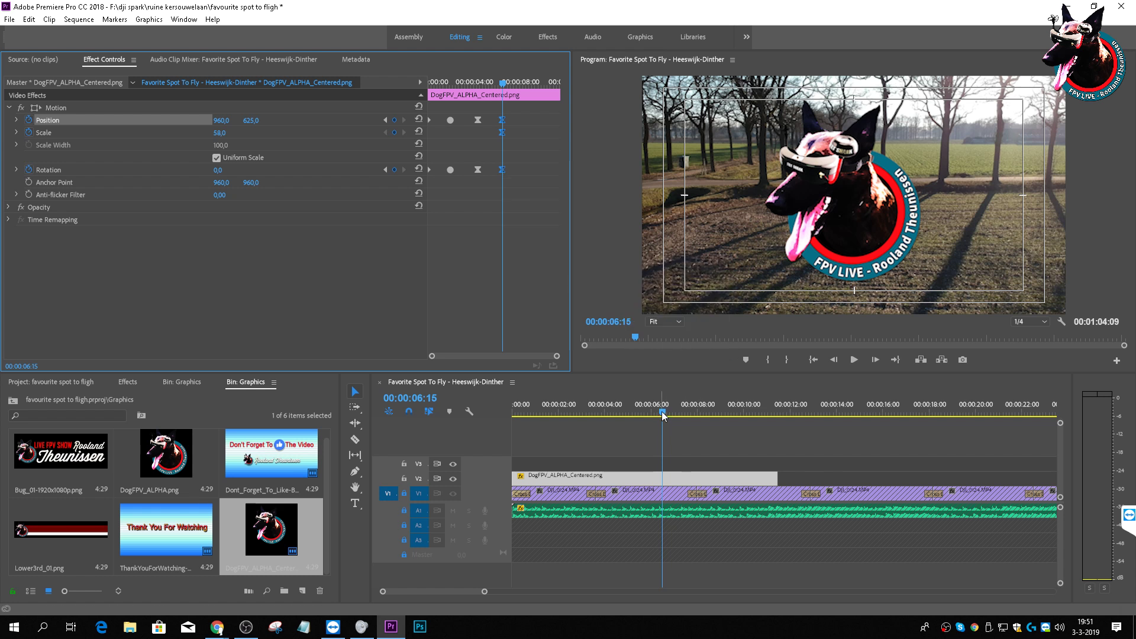
Step: Set the logo's scale to 12 and its position to 1811, 152 at 00:00:08:04
{"action": "left_click_drag", "start_coordinate": [666, 418], "coordinate": [703, 445]}
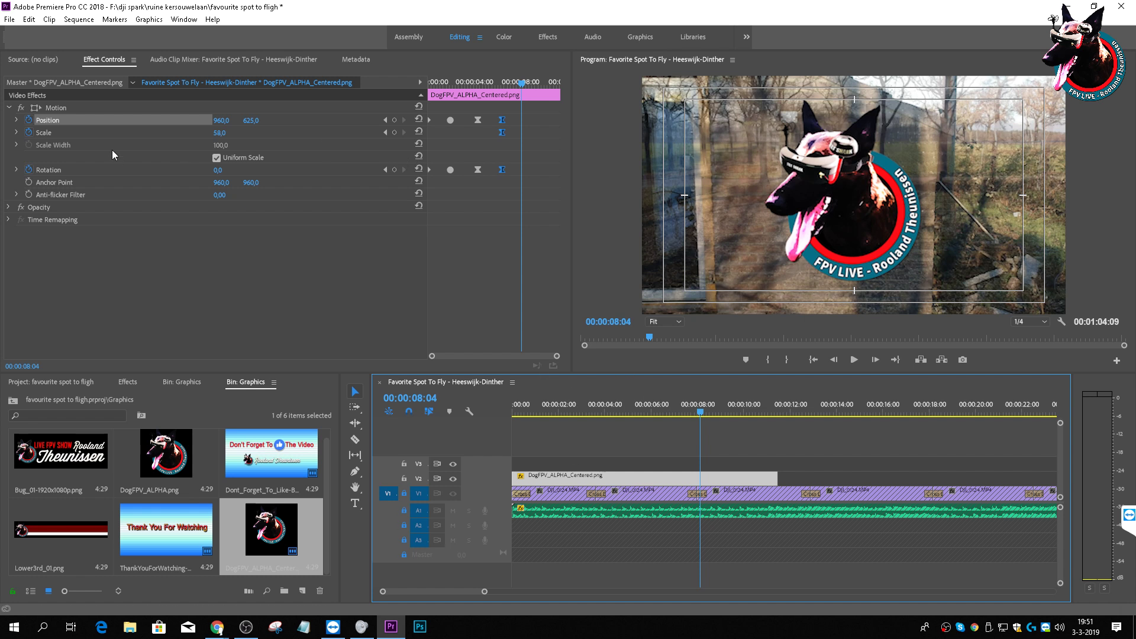
{"action": "mouse_move", "coordinate": [217, 134]}
{"action": "left_mouse_down"}
{"action": "mouse_move", "coordinate": [193, 134]}
{"action": "mouse_move", "coordinate": [229, 134]}
{"action": "left_mouse_up"}
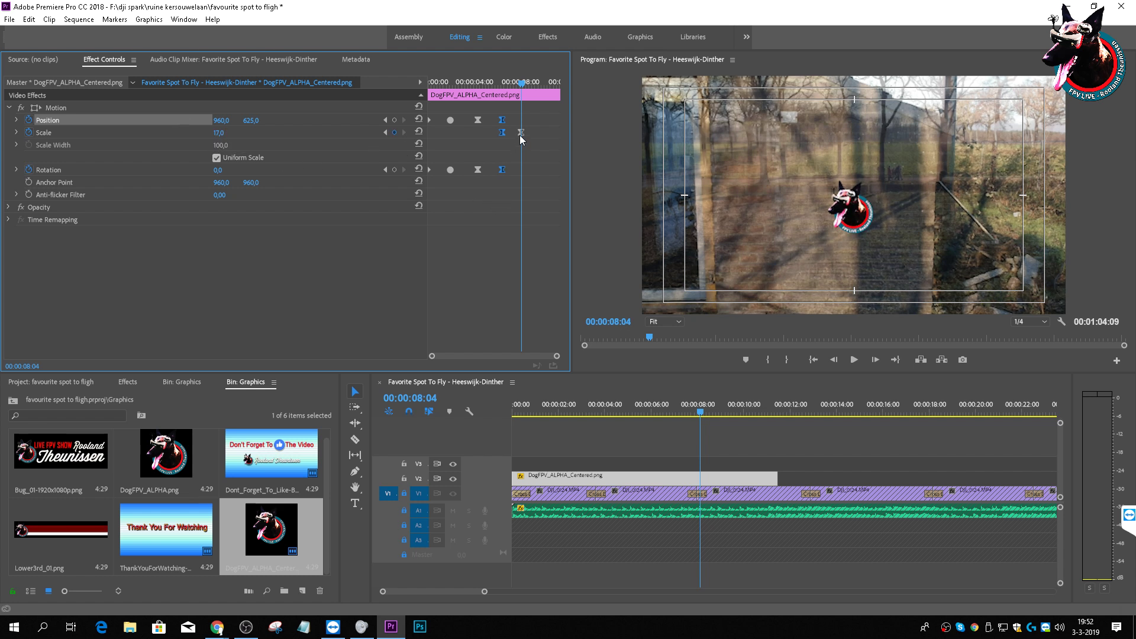
{"action": "mouse_move", "coordinate": [221, 121]}
{"action": "left_mouse_down"}
{"action": "mouse_move", "coordinate": [309, 120]}
{"action": "mouse_move", "coordinate": [304, 108]}
{"action": "mouse_move", "coordinate": [170, 116]}
{"action": "mouse_move", "coordinate": [223, 135]}
{"action": "left_mouse_up"}
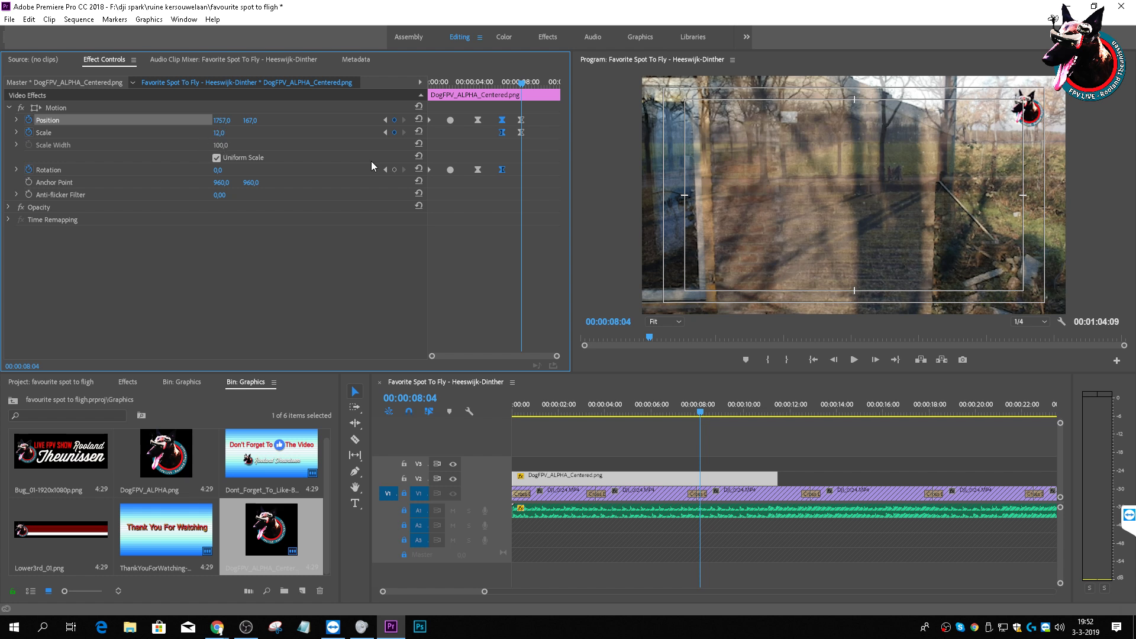
{"action": "mouse_move", "coordinate": [222, 120]}
{"action": "left_mouse_down"}
{"action": "mouse_move", "coordinate": [254, 121]}
{"action": "mouse_move", "coordinate": [233, 120]}
{"action": "left_mouse_up"}
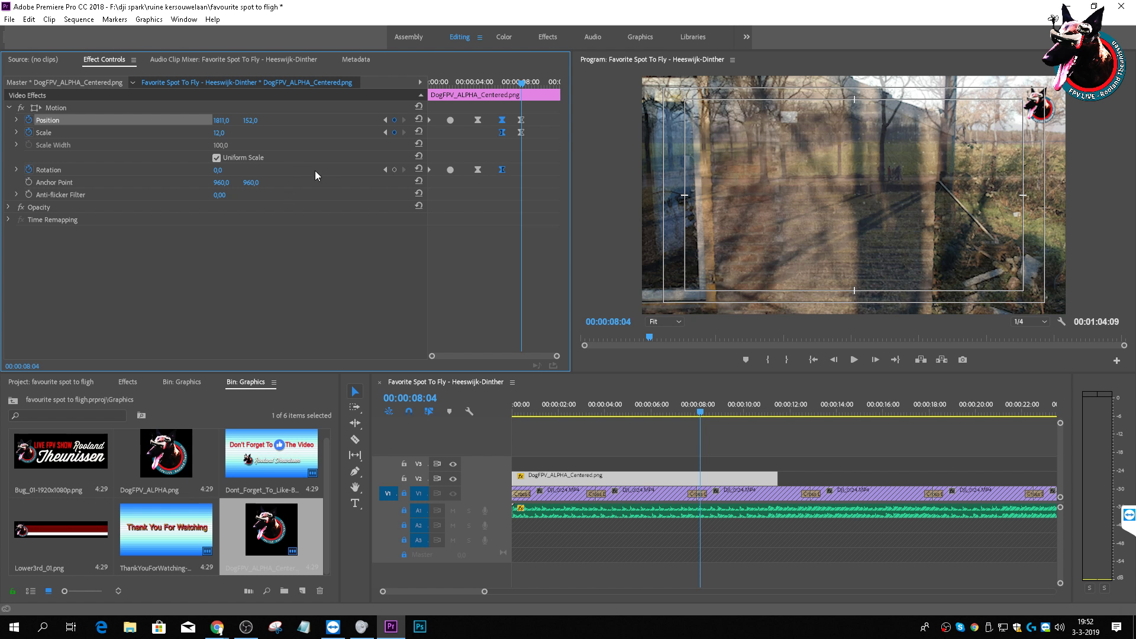
Step: Try rotation values for the logo at 00:00:08:04, ending with 180°
{"action": "left_click_drag", "start_coordinate": [217, 171], "coordinate": [442, 171]}
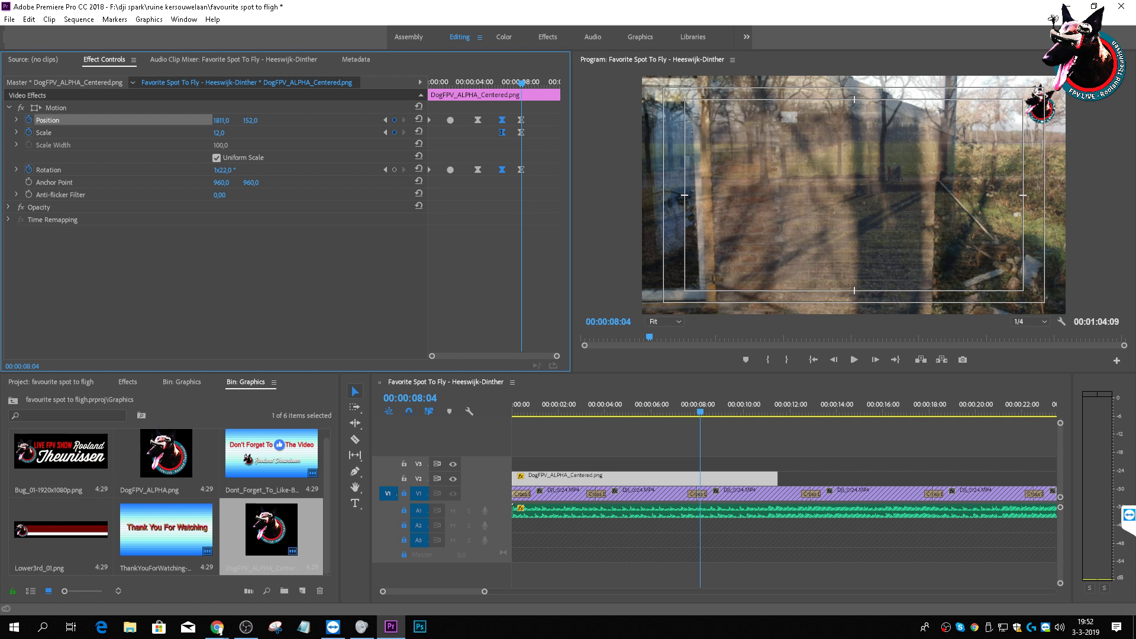
{"action": "left_click", "coordinate": [223, 170]}
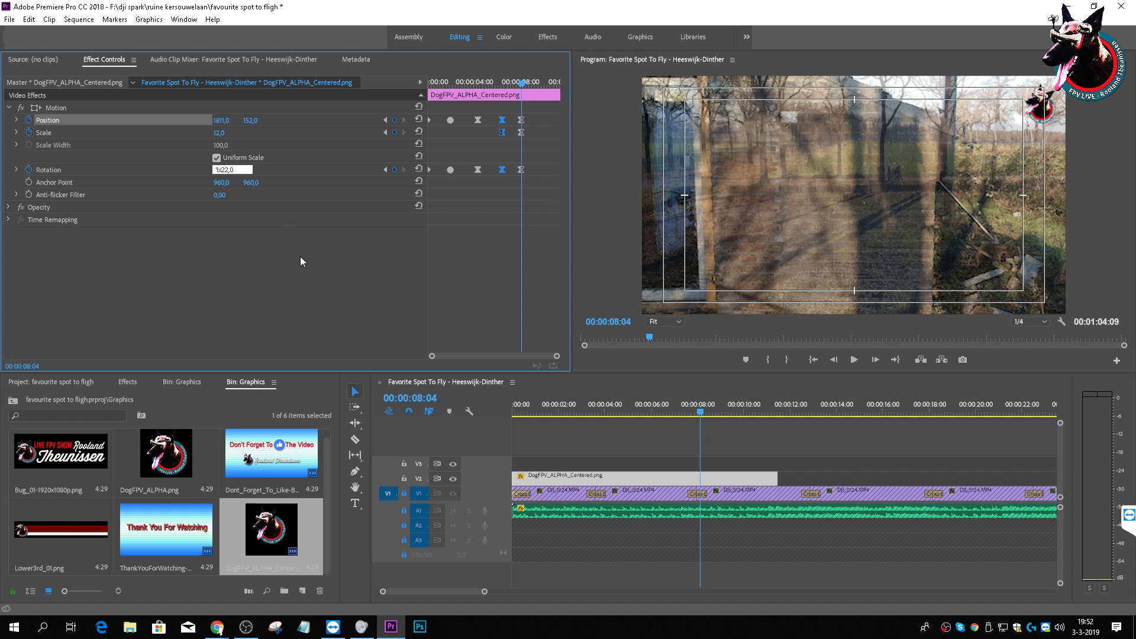
{"action": "left_click", "coordinate": [298, 267]}
{"action": "left_click", "coordinate": [226, 171]}
{"action": "type", "text": "180"}
{"action": "left_click", "coordinate": [283, 183]}
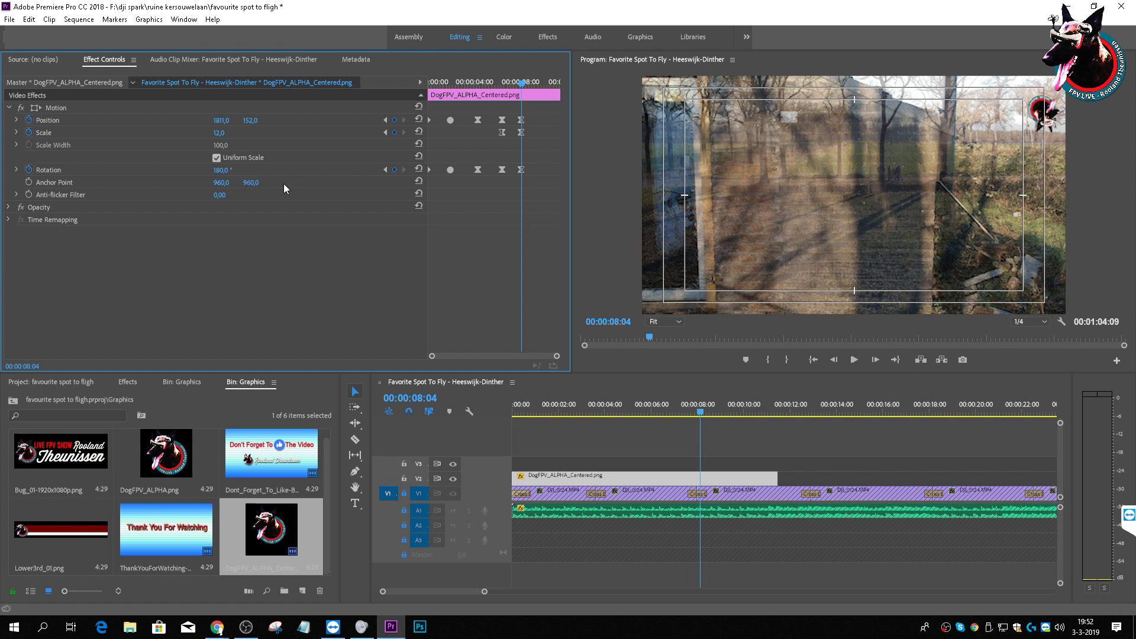
Step: Set the logo's rotation to 360° at 00:00:08:04
{"action": "left_click", "coordinate": [225, 170]}
{"action": "type", "text": "360"}
{"action": "key", "text": "Return"}
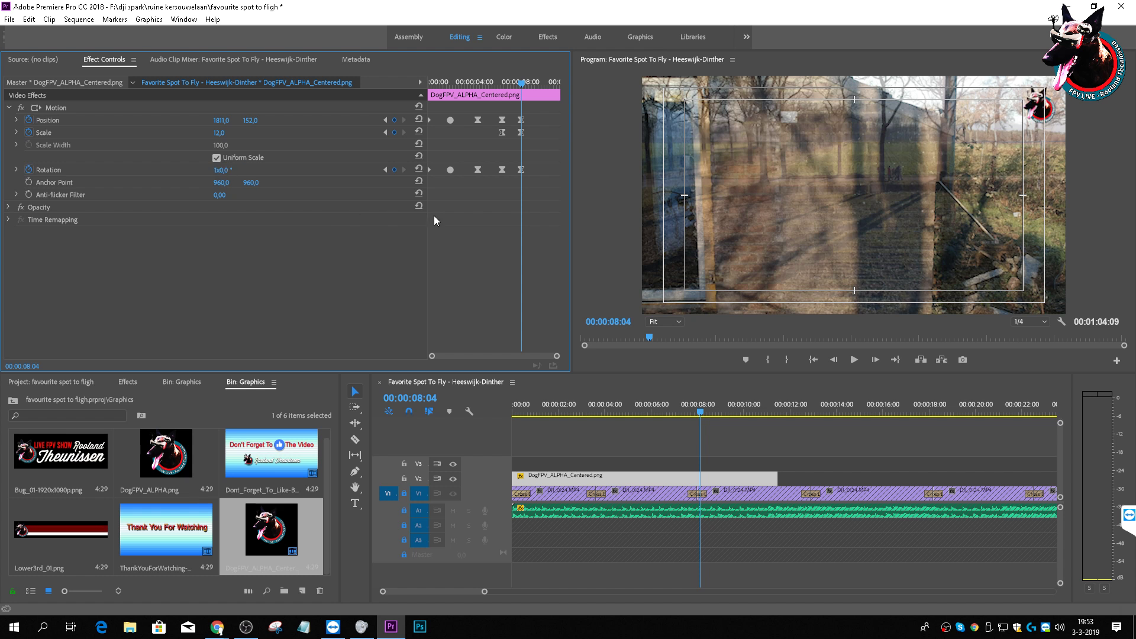
Step: Apply Ease In temporal interpolation to the position, scale and rotation keyframes at 00:00:08:04
{"action": "left_click_drag", "start_coordinate": [552, 229], "coordinate": [508, 101]}
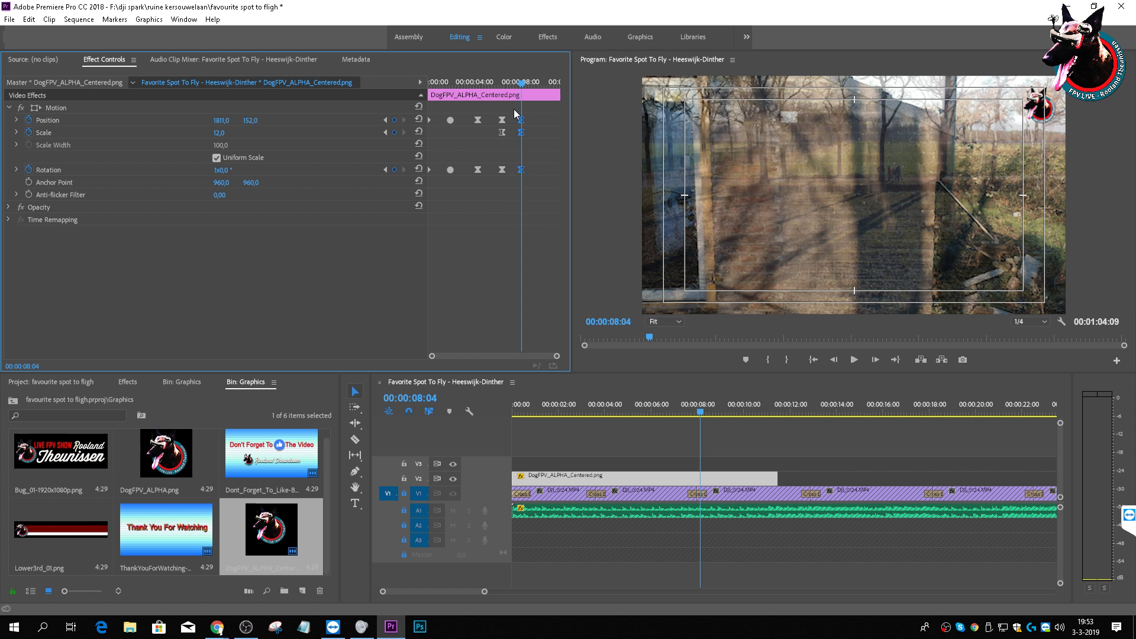
{"action": "right_click", "coordinate": [521, 176]}
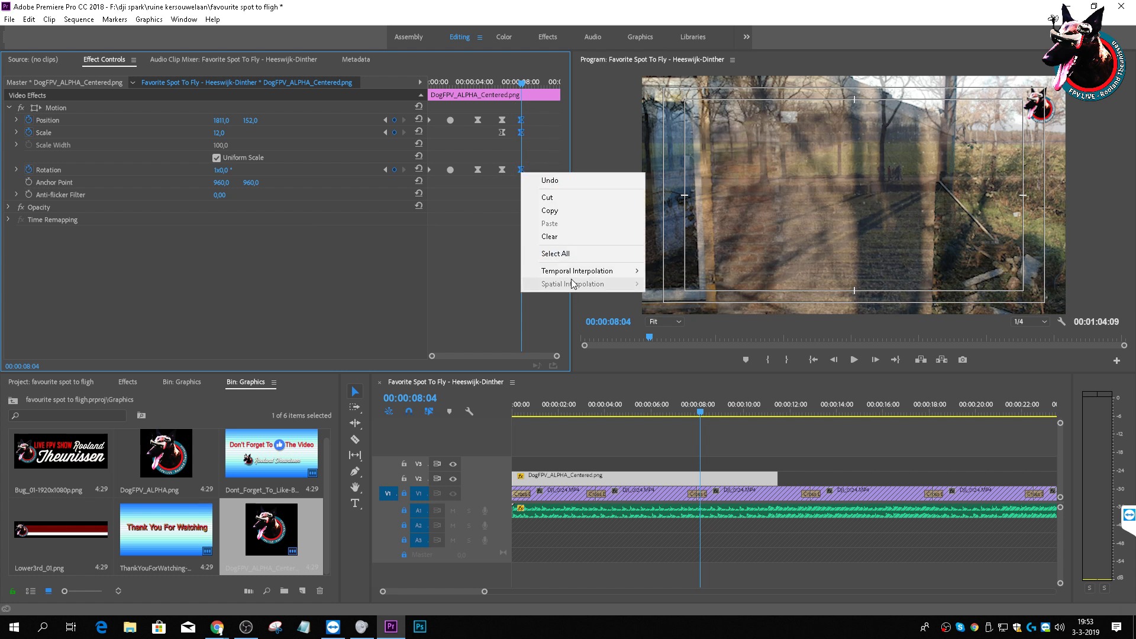
{"action": "mouse_move", "coordinate": [577, 271]}
{"action": "left_click", "coordinate": [698, 340]}
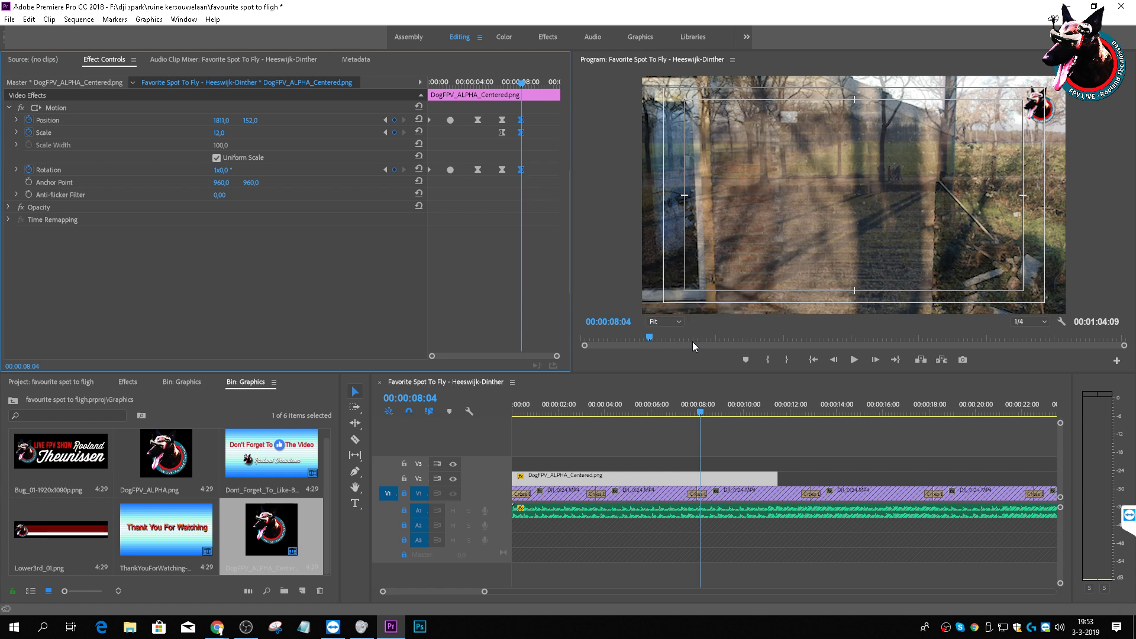
Step: Extend the centered logo clip to about 14.5 seconds and play and scrub the sequence from its start to review the animation
{"action": "left_click_drag", "start_coordinate": [778, 478], "coordinate": [845, 499]}
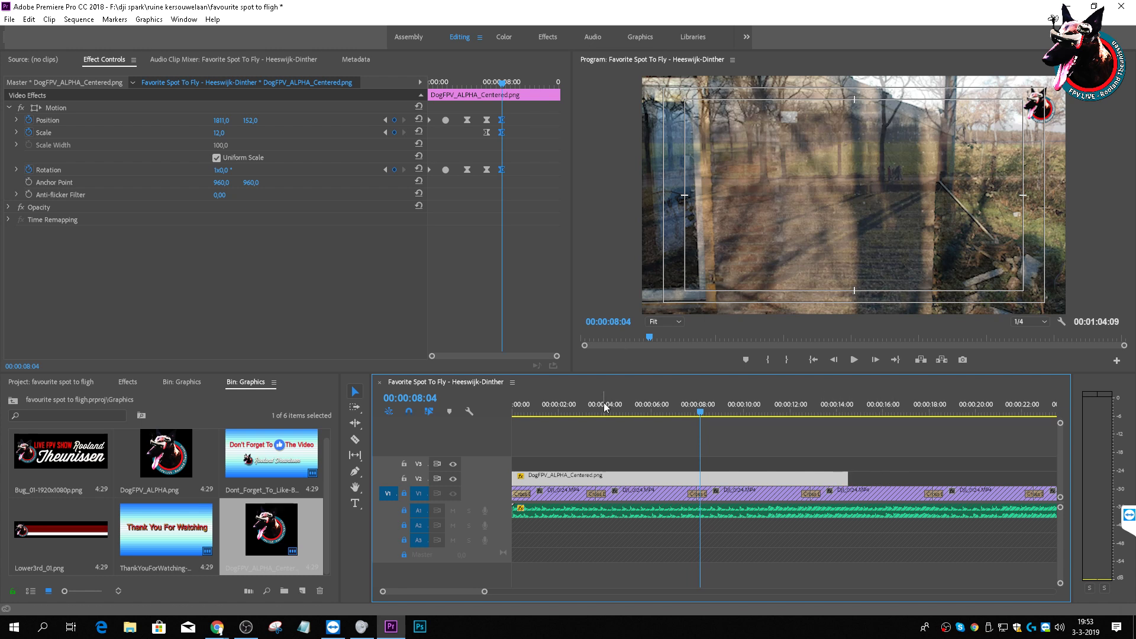
{"action": "key", "text": "Home"}
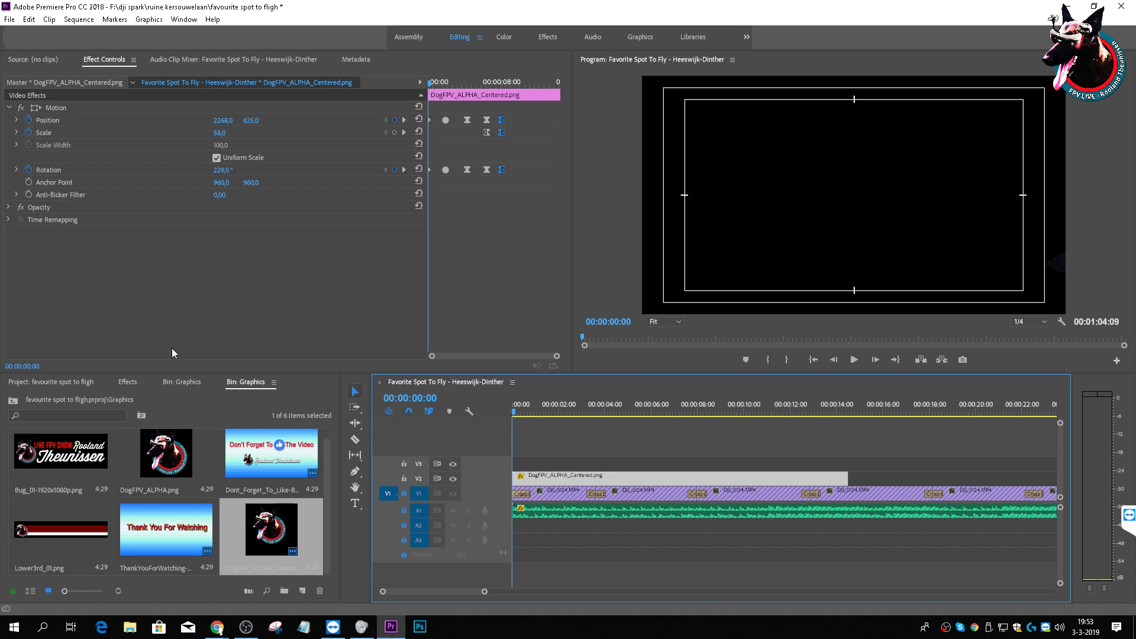
{"action": "key", "text": "space"}
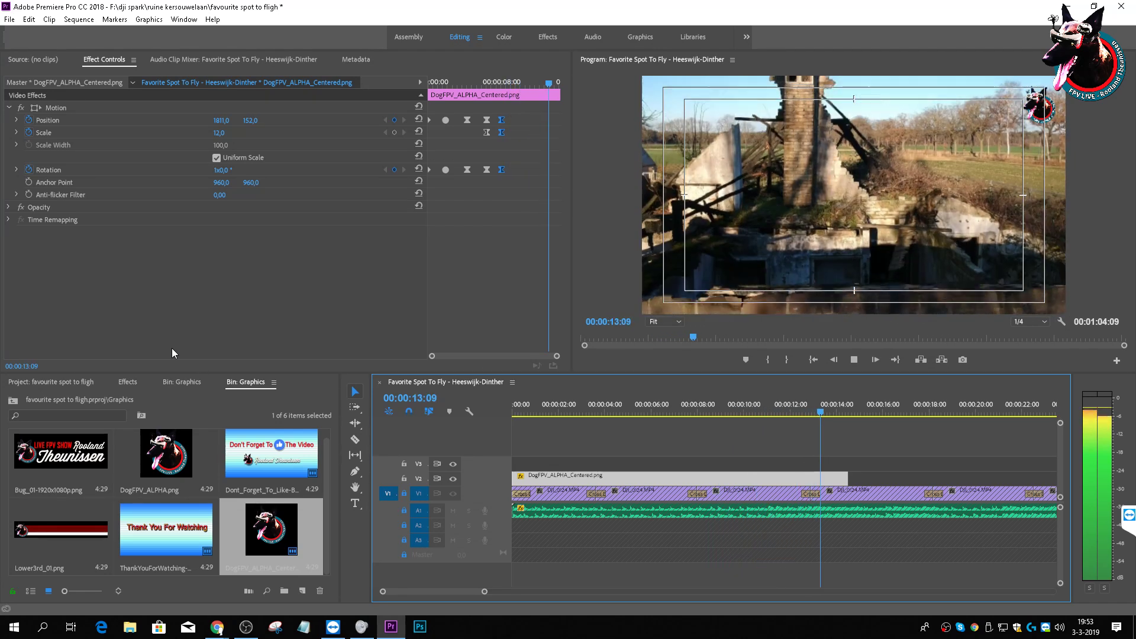
{"action": "key", "text": "space"}
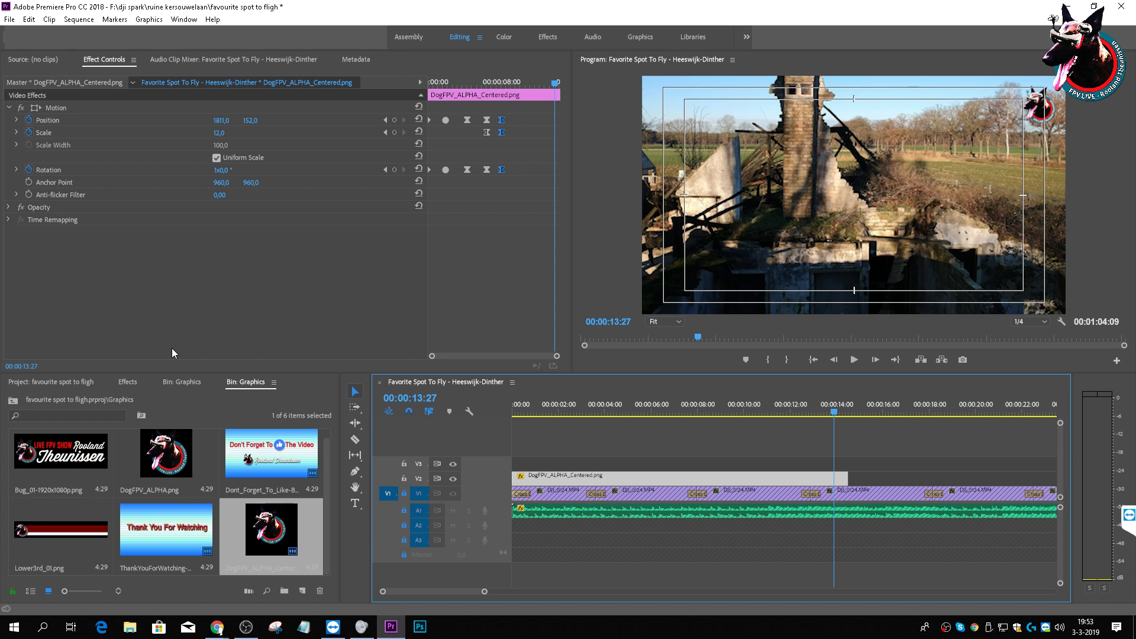
{"action": "left_click", "coordinate": [607, 407]}
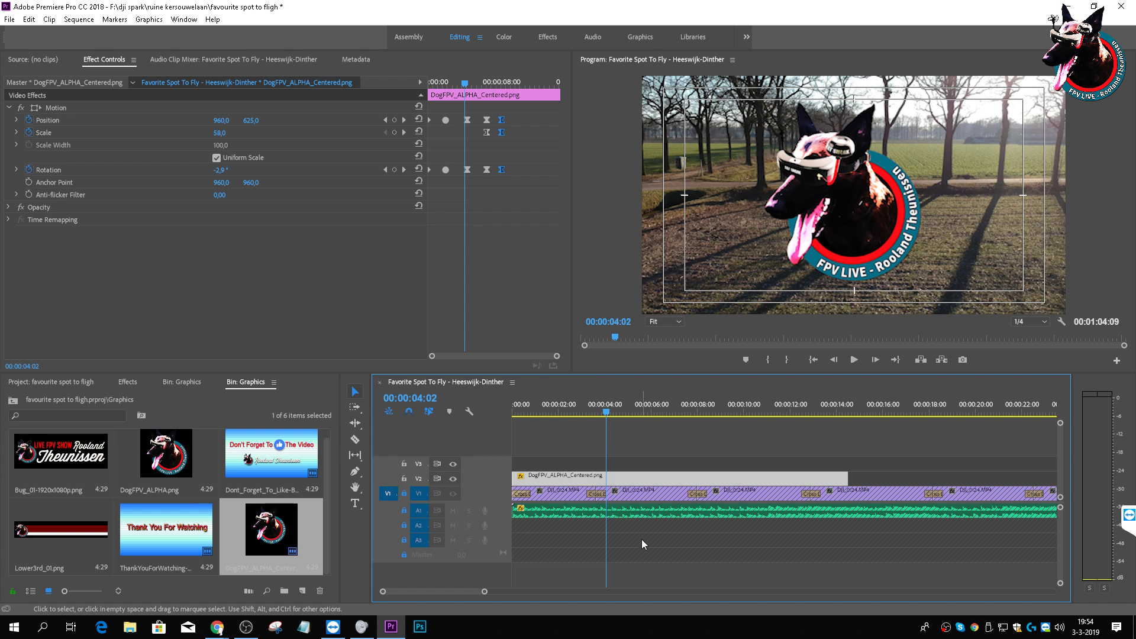
{"action": "left_click_drag", "start_coordinate": [565, 406], "coordinate": [495, 406]}
{"action": "left_click_drag", "start_coordinate": [514, 409], "coordinate": [724, 459]}
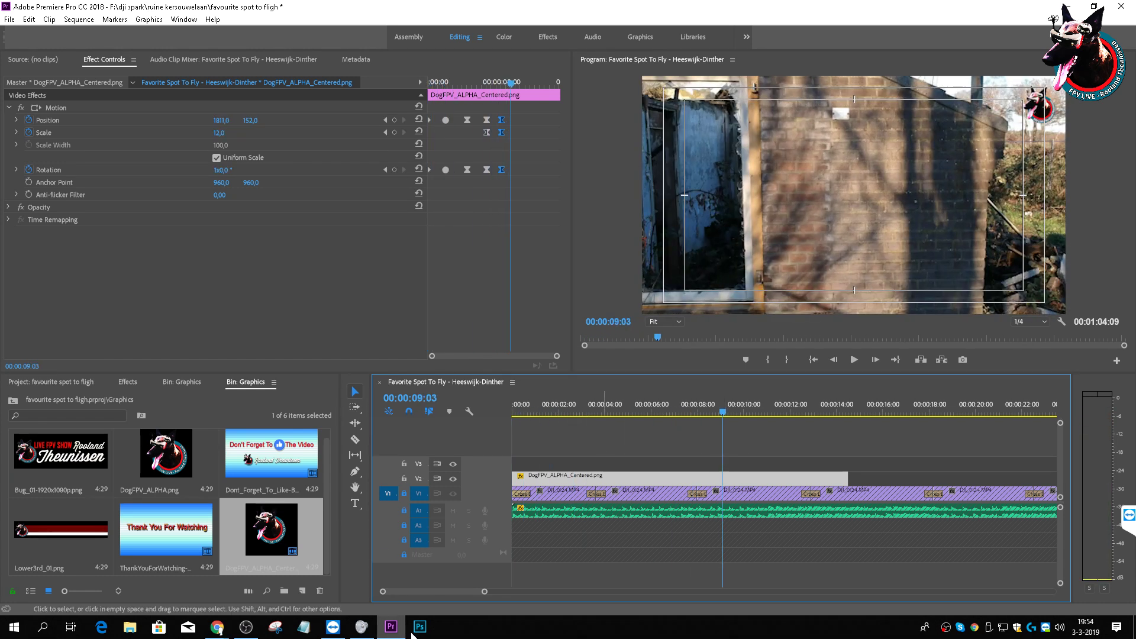
Step: Extend the centered logo clip well past the end of the footage, to 00:02:59:13
{"action": "scroll", "coordinate": [484, 594], "scroll_direction": "up", "scroll_amount": 5}
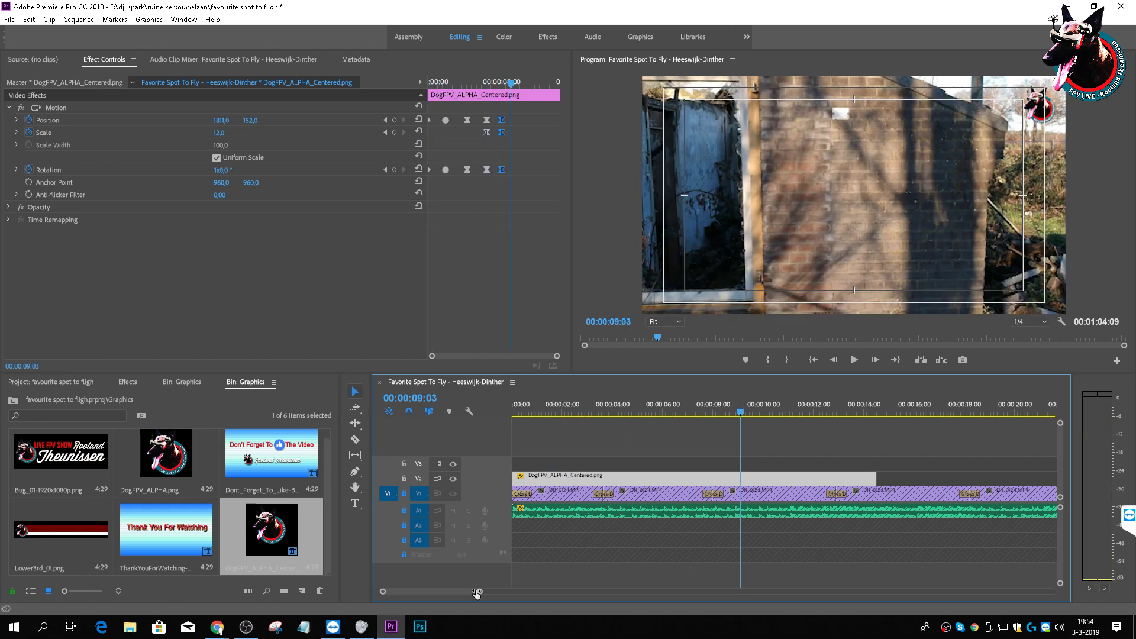
{"action": "scroll", "coordinate": [481, 600], "scroll_direction": "down", "scroll_amount": 8}
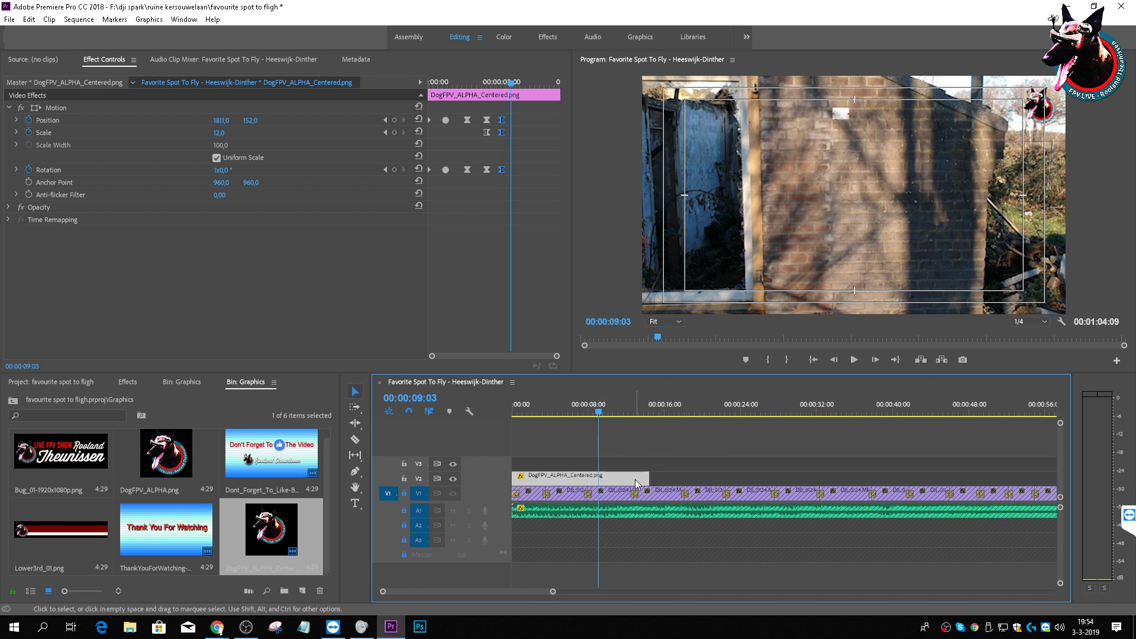
{"action": "scroll", "coordinate": [589, 595], "scroll_direction": "up", "scroll_amount": 3}
{"action": "scroll", "coordinate": [589, 595], "scroll_direction": "down", "scroll_amount": 5}
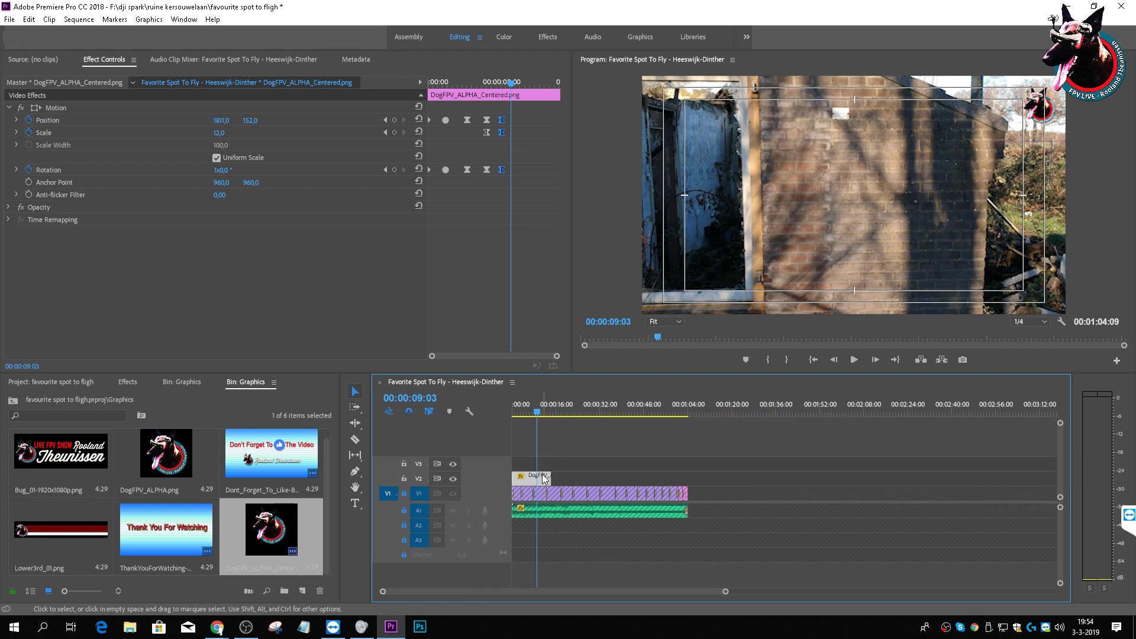
{"action": "left_click_drag", "start_coordinate": [553, 476], "coordinate": [552, 475]}
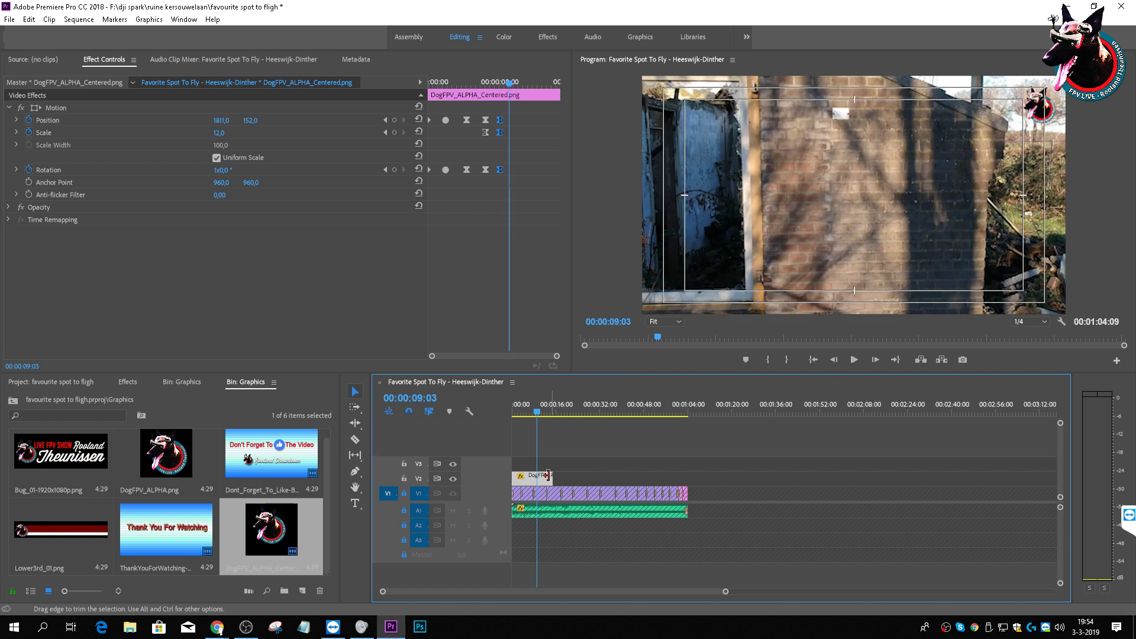
{"action": "left_click_drag", "start_coordinate": [629, 496], "coordinate": [999, 536]}
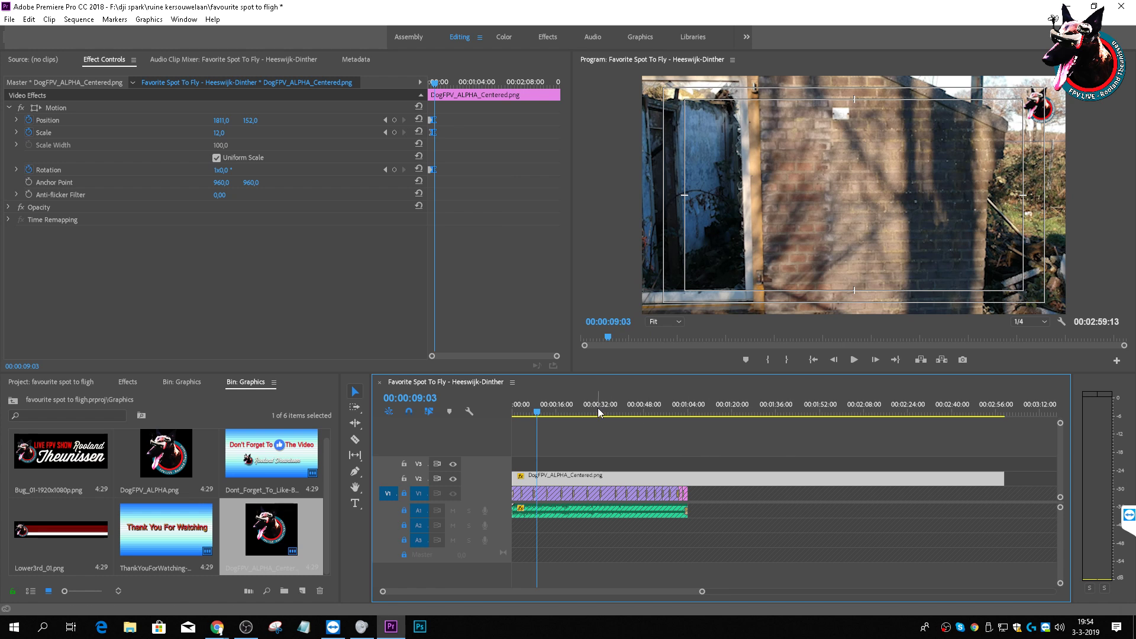
Step: Scrub through the sequence to the closing like card at about 00:01:01 to check the corner logo over the footage
{"action": "left_click", "coordinate": [583, 411]}
{"action": "left_click_drag", "start_coordinate": [587, 416], "coordinate": [672, 478]}
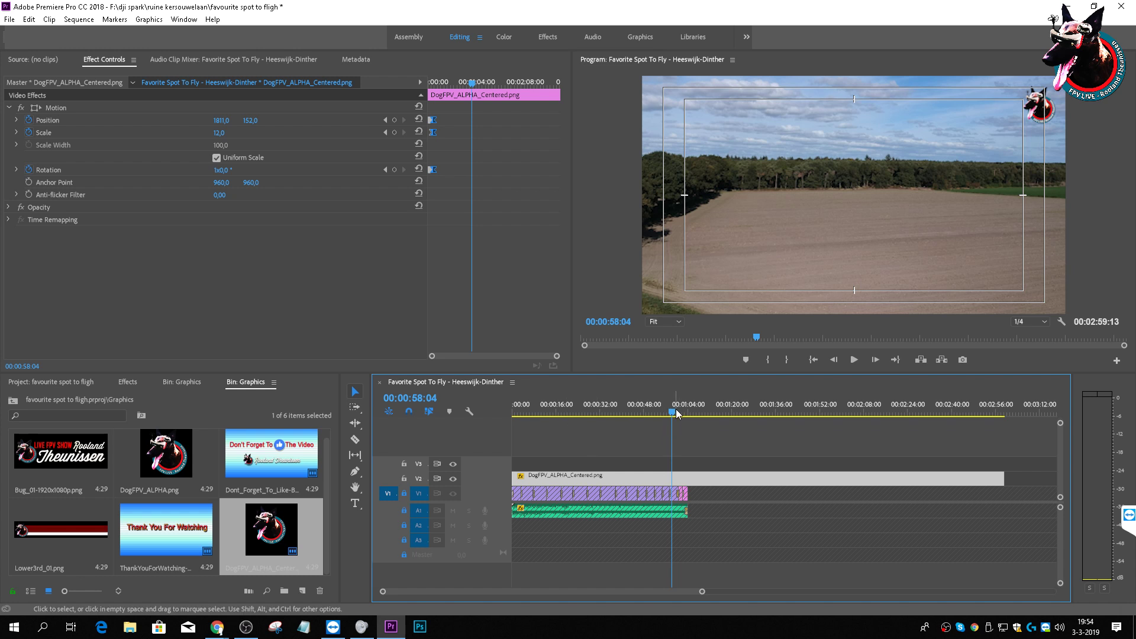
{"action": "left_click_drag", "start_coordinate": [674, 411], "coordinate": [682, 424]}
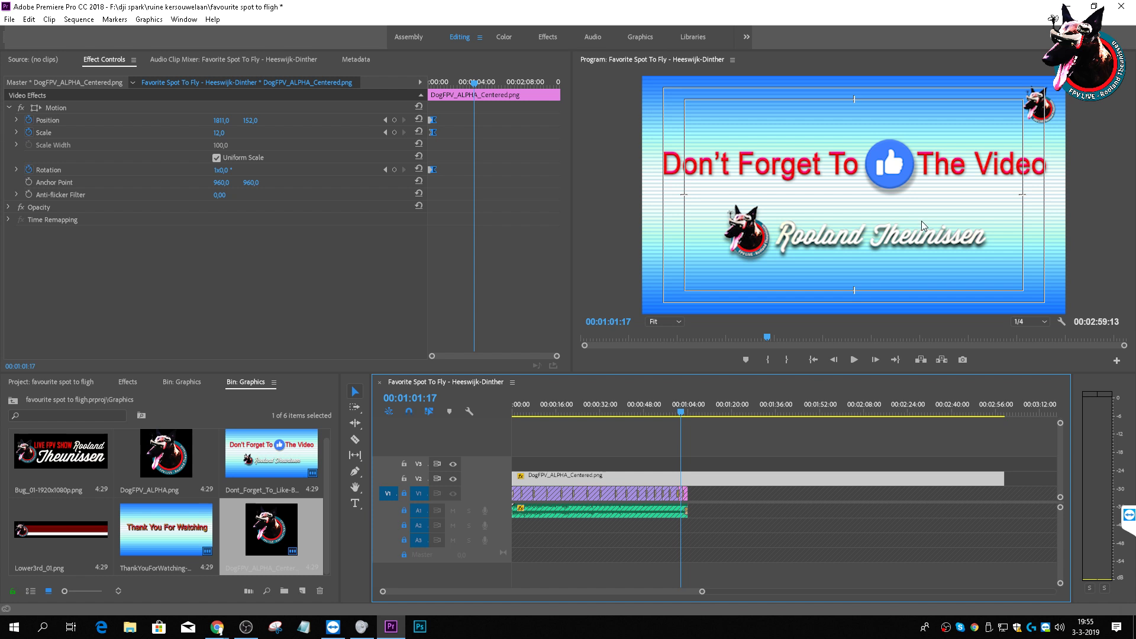
{"action": "left_click_drag", "start_coordinate": [680, 416], "coordinate": [680, 486]}
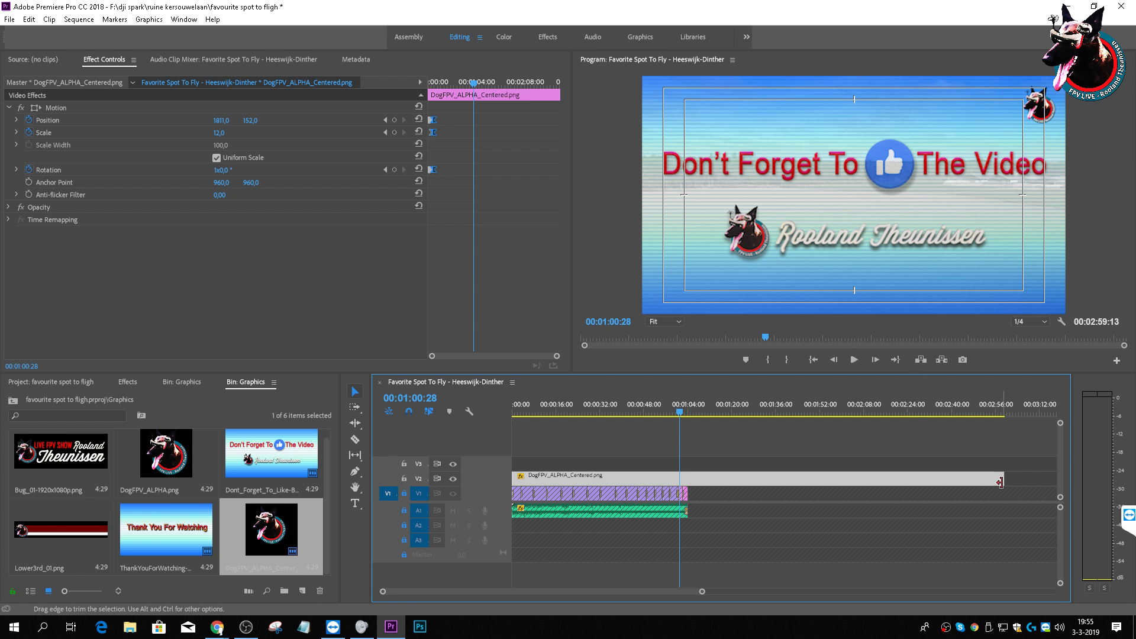
Step: Trim the centered logo clip to the end of the footage at 00:01:04:09 and save the project
{"action": "left_click_drag", "start_coordinate": [1001, 476], "coordinate": [688, 446]}
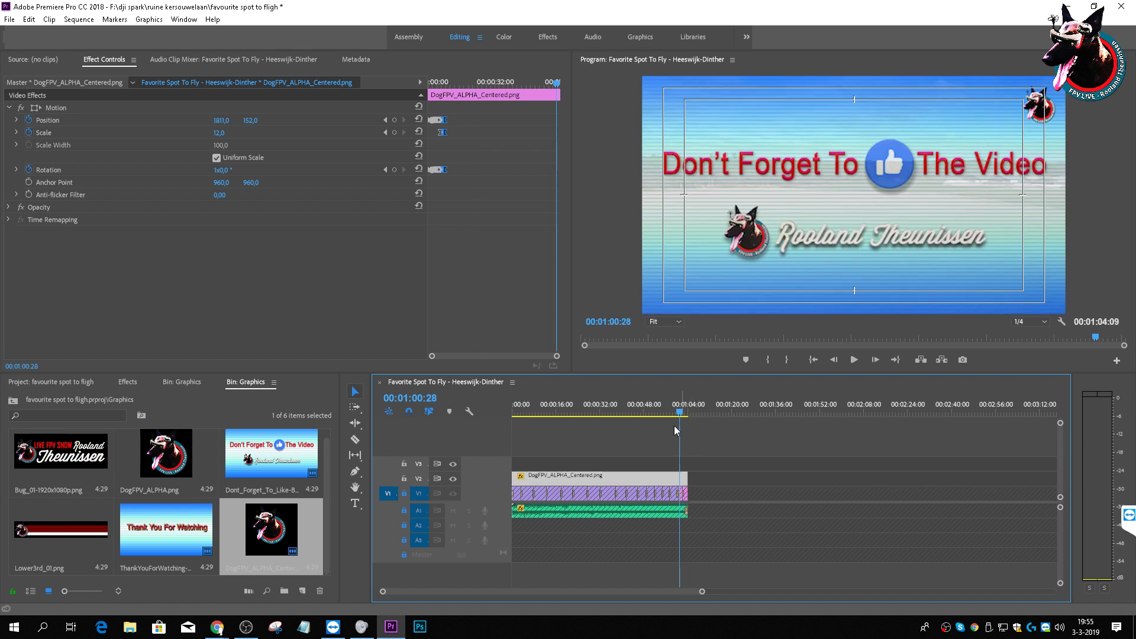
{"action": "left_click", "coordinate": [661, 408]}
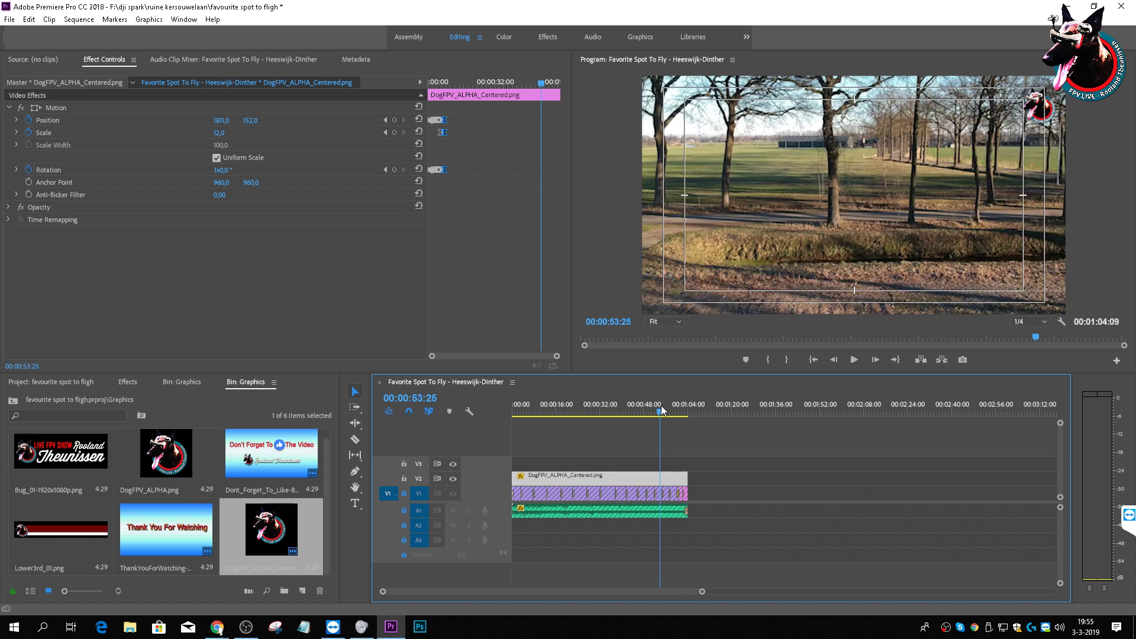
{"action": "left_click_drag", "start_coordinate": [663, 412], "coordinate": [528, 432]}
{"action": "key", "text": "ctrl+s"}
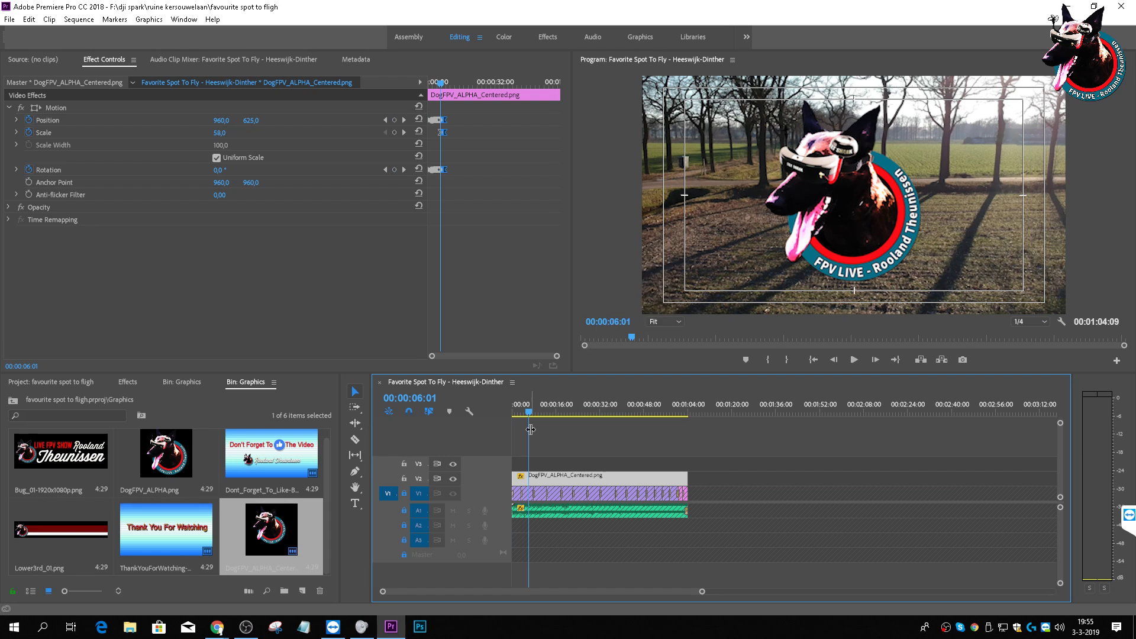
Step: Shorten the centered logo clip so it ends at about 13 seconds, and save the project
{"action": "left_click", "coordinate": [522, 412]}
{"action": "left_click_drag", "start_coordinate": [521, 412], "coordinate": [587, 438]}
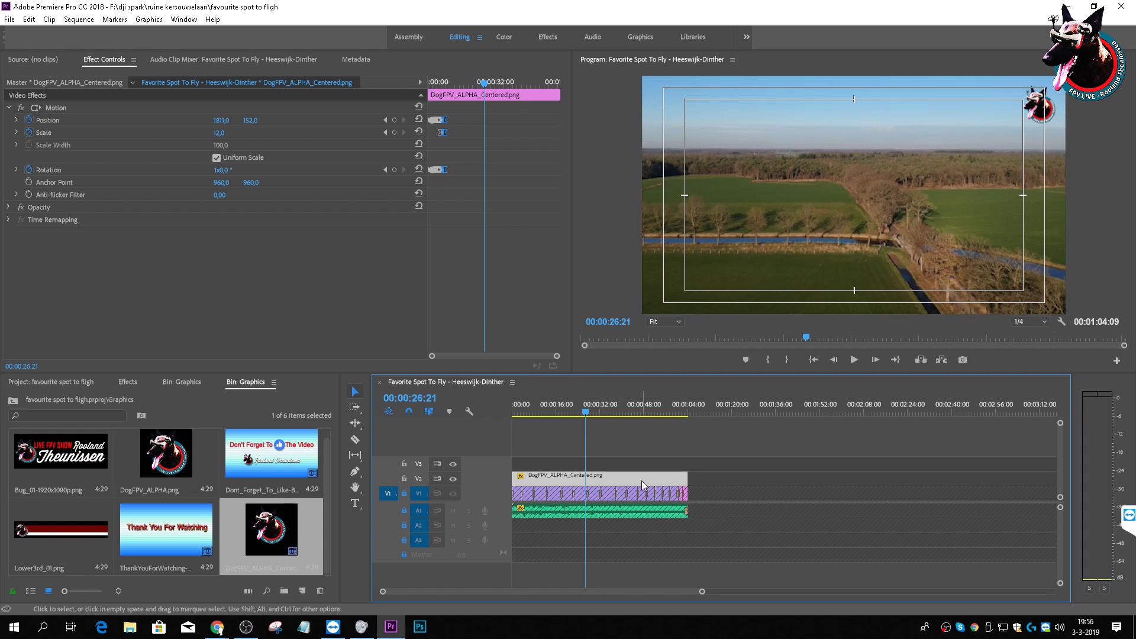
{"action": "left_click_drag", "start_coordinate": [684, 479], "coordinate": [547, 478]}
{"action": "left_click", "coordinate": [533, 412]}
{"action": "left_click_drag", "start_coordinate": [533, 412], "coordinate": [661, 457]}
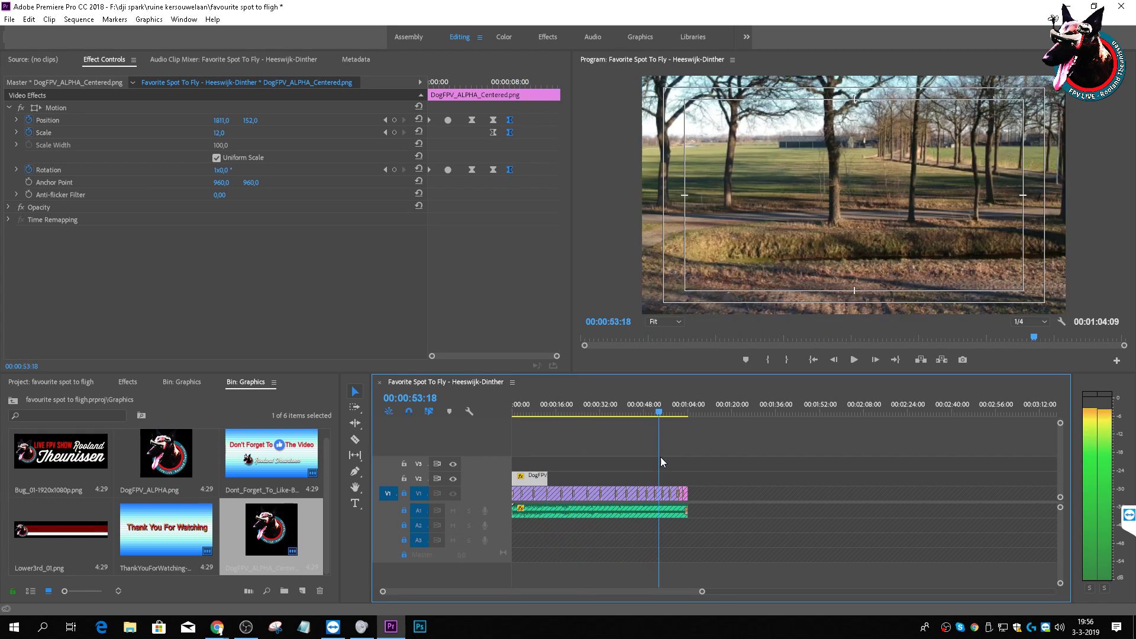
{"action": "left_click", "coordinate": [10, 19]}
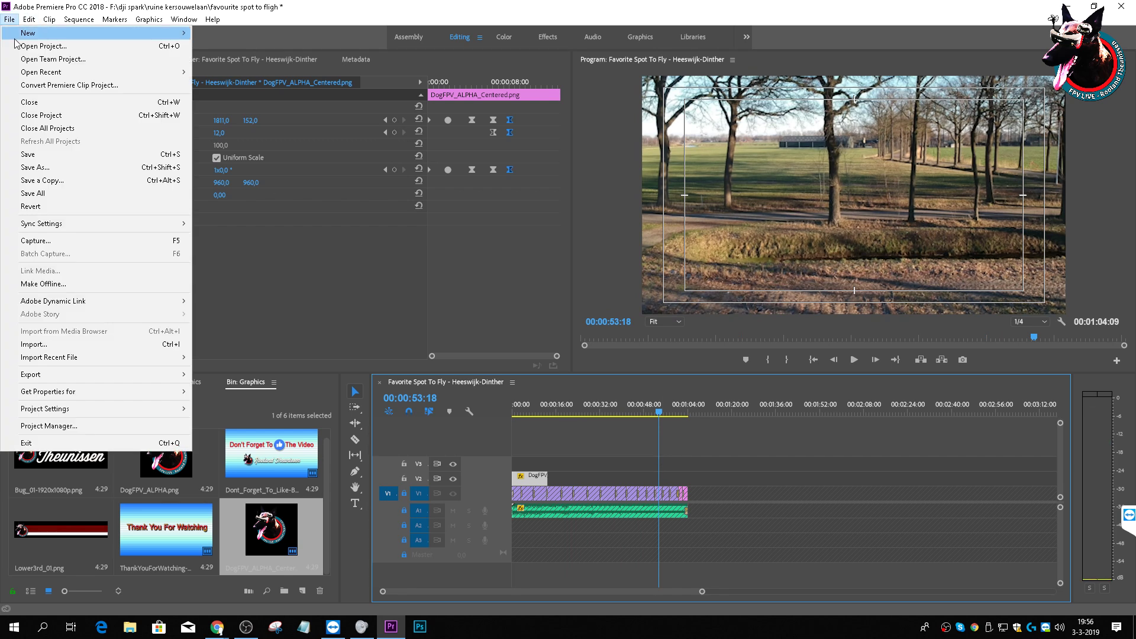
{"action": "left_click", "coordinate": [48, 155]}
Step: Save the project under the new name MyTemplate_01 in the ruine kersouwelaan folder
{"action": "left_click", "coordinate": [8, 17]}
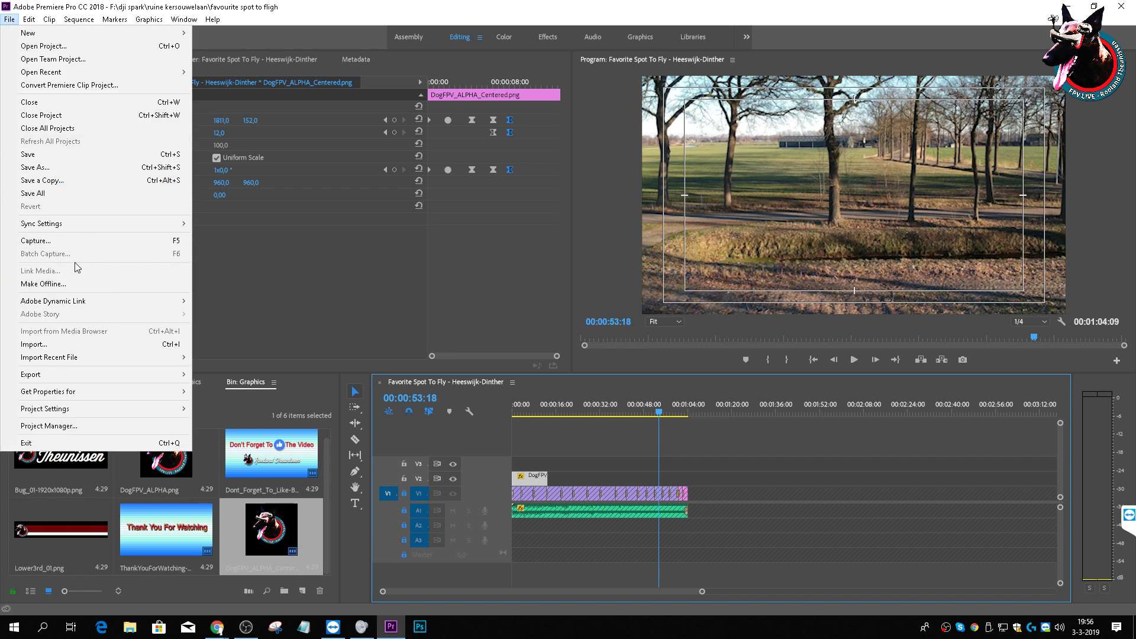
{"action": "left_click", "coordinate": [54, 171]}
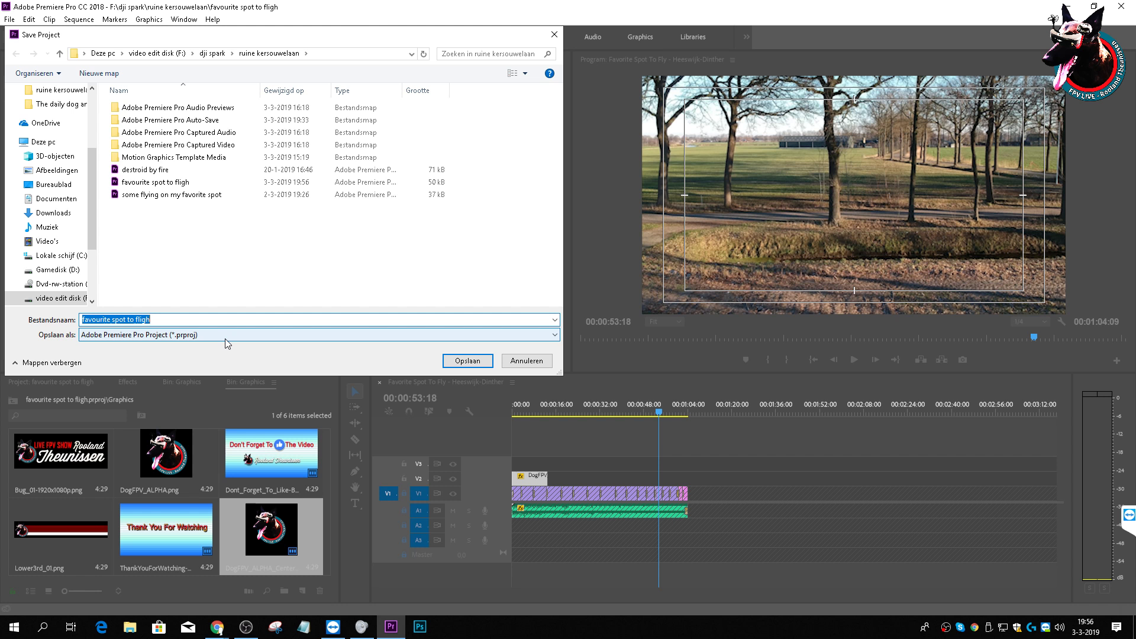
{"action": "type", "text": "My"}
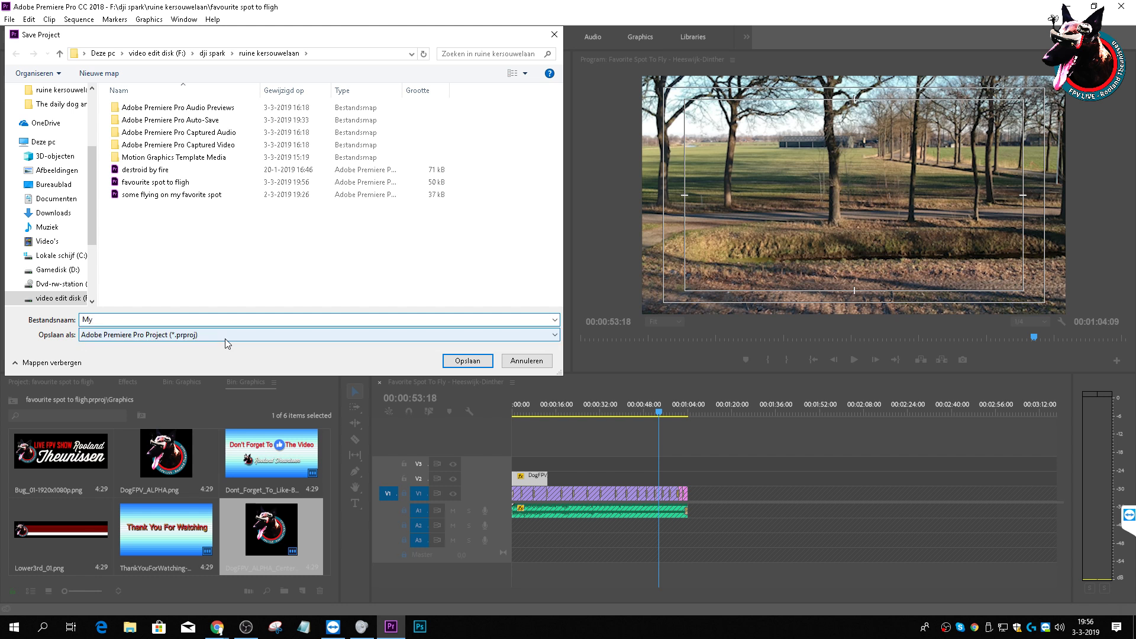
{"action": "type", "text": "Tem"}
{"action": "type", "text": "plate_01"}
{"action": "key", "text": "Return"}
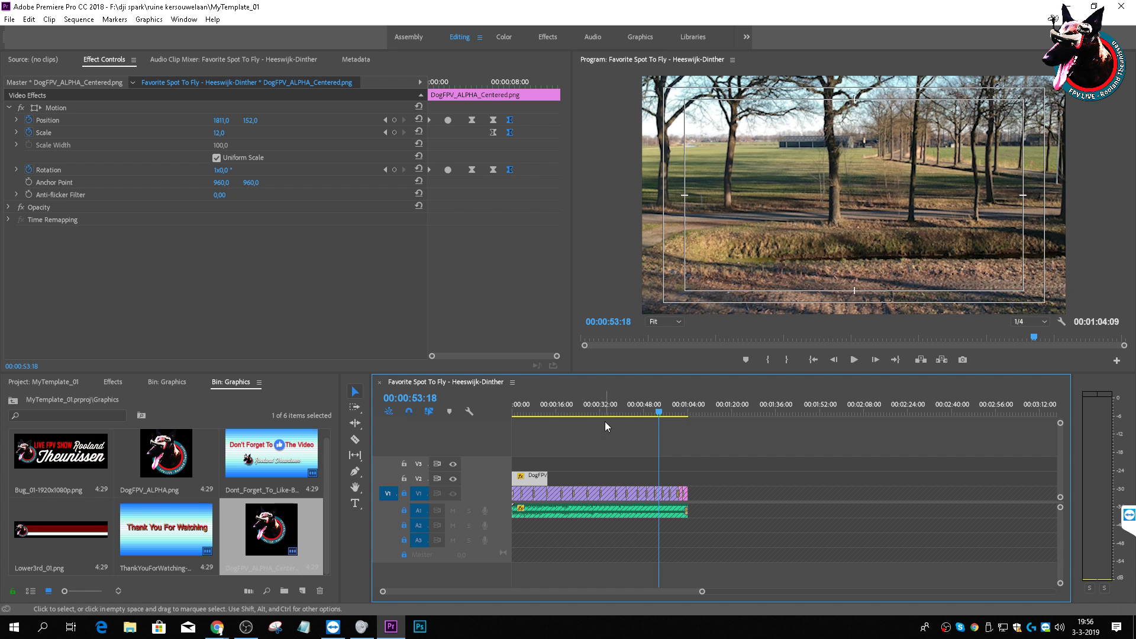
Step: Scrub through the template sequence from the centered logo to the closing like card at 00:01:02:00
{"action": "left_click", "coordinate": [609, 401]}
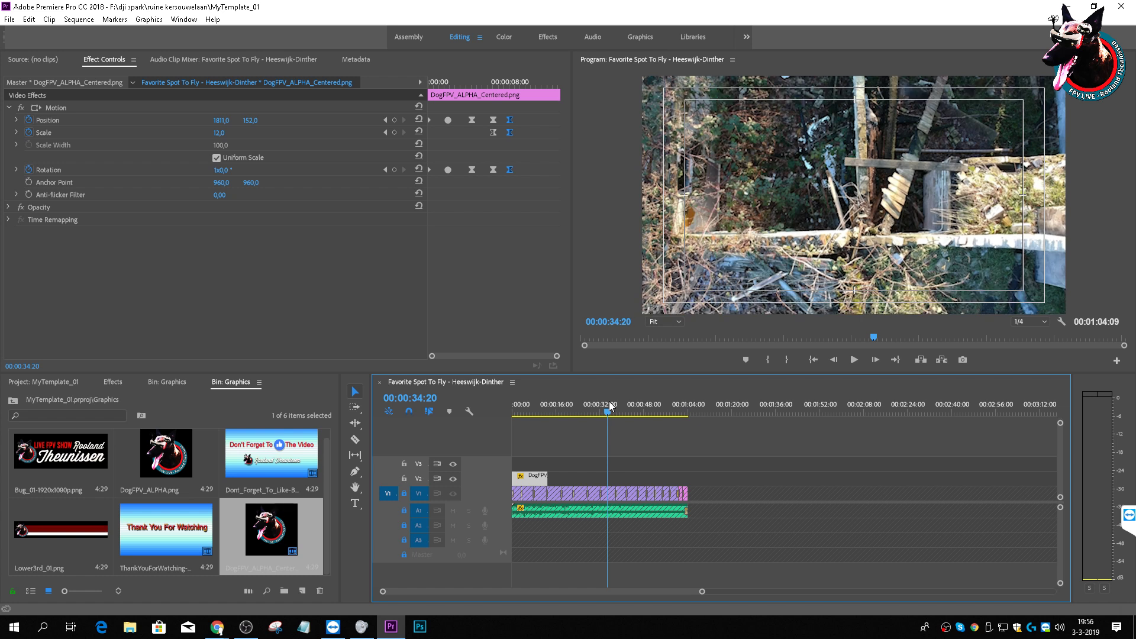
{"action": "left_click", "coordinate": [543, 406]}
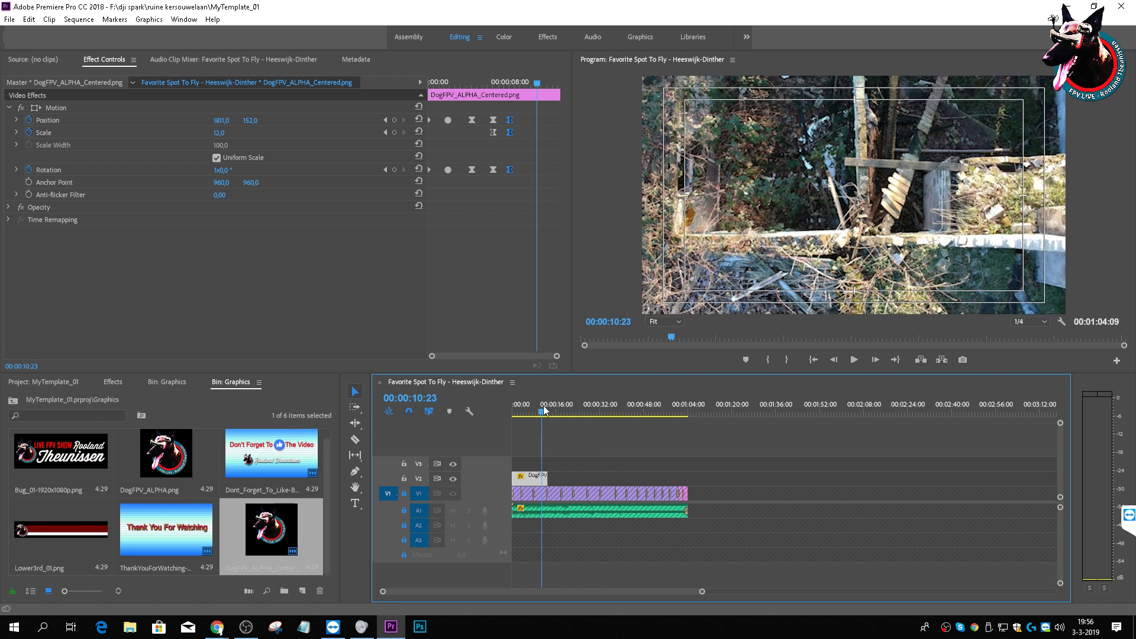
{"action": "left_click", "coordinate": [527, 408]}
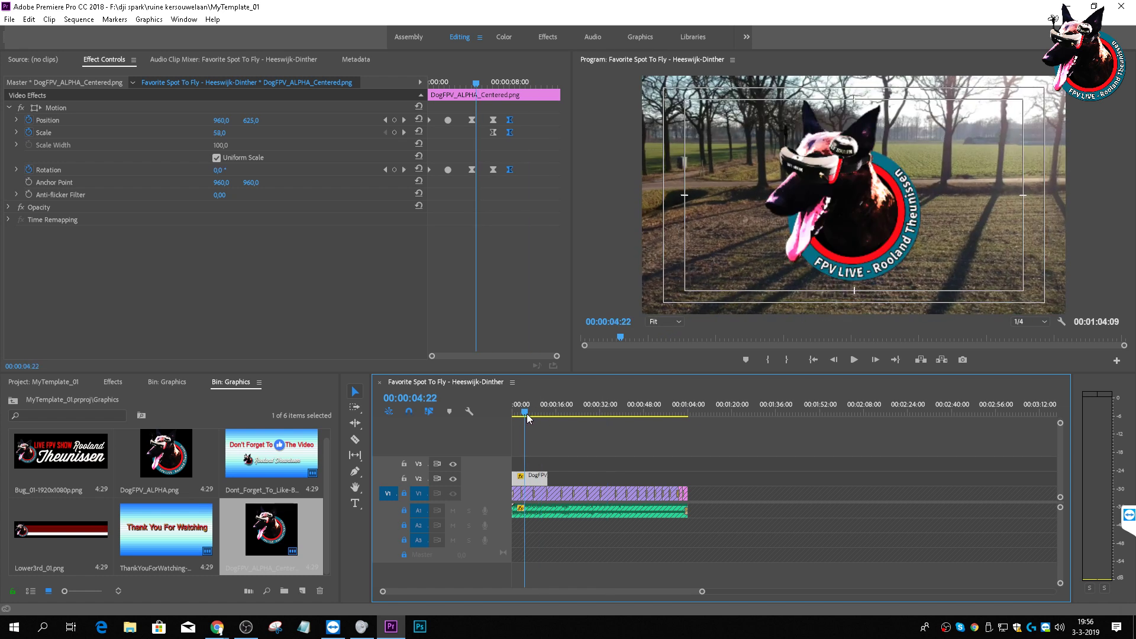
{"action": "left_click_drag", "start_coordinate": [530, 419], "coordinate": [684, 481]}
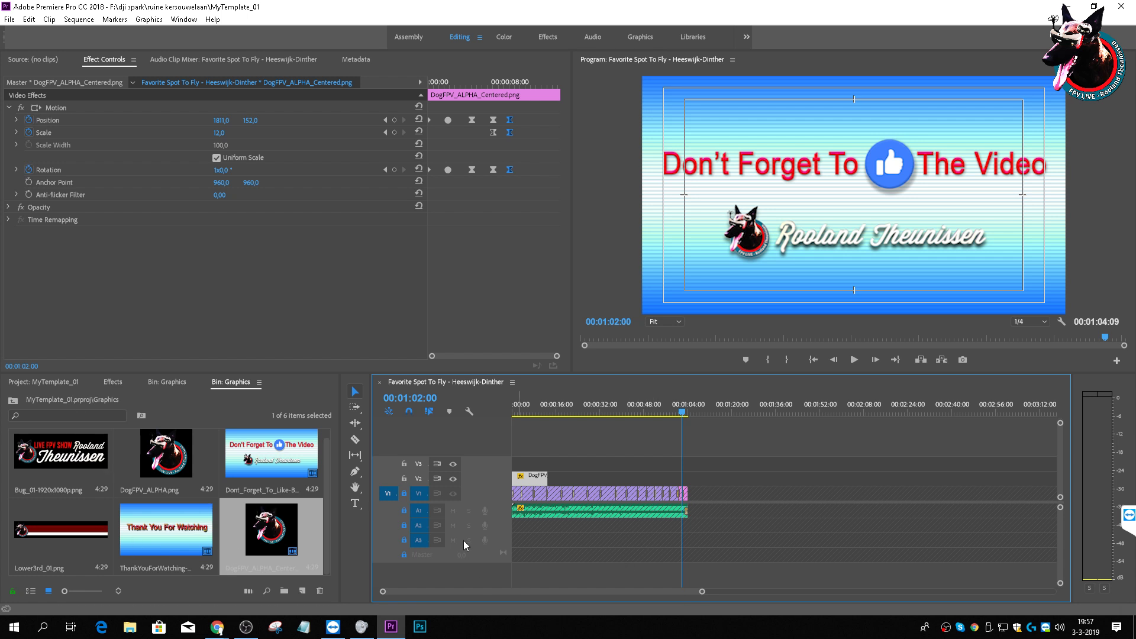
Step: Unlock track V1 and delete the Dont_Forget_To_Like and ThankYouForWatching clips at the end of the sequence
{"action": "left_click", "coordinate": [405, 493]}
{"action": "left_click_drag", "start_coordinate": [702, 592], "coordinate": [560, 573]}
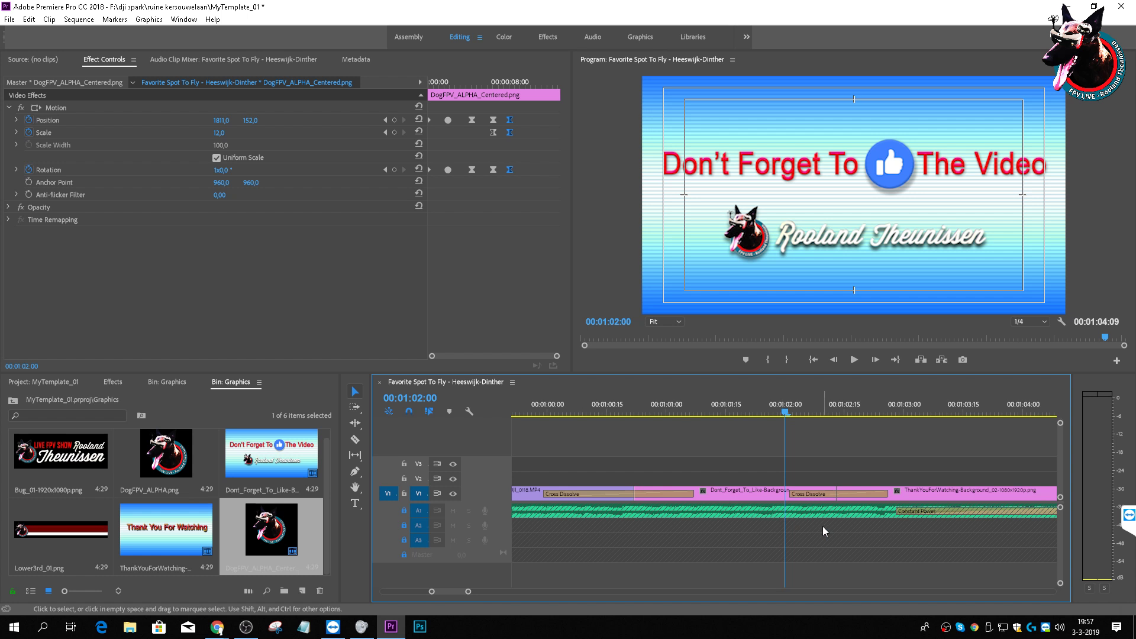
{"action": "left_click_drag", "start_coordinate": [467, 593], "coordinate": [496, 594]}
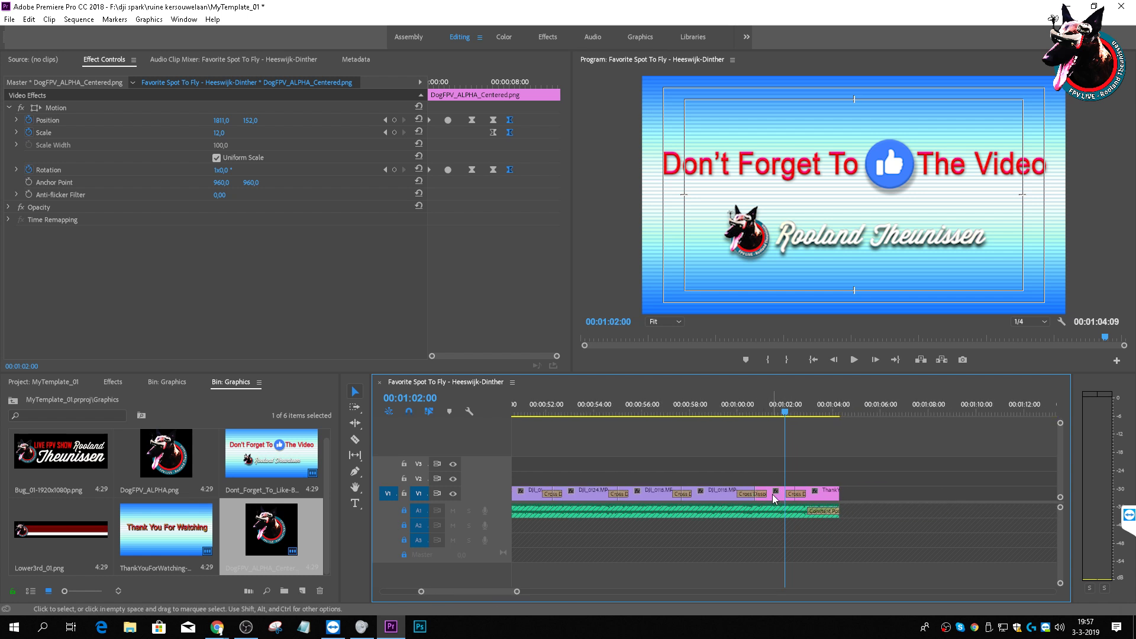
{"action": "key", "text": "Delete"}
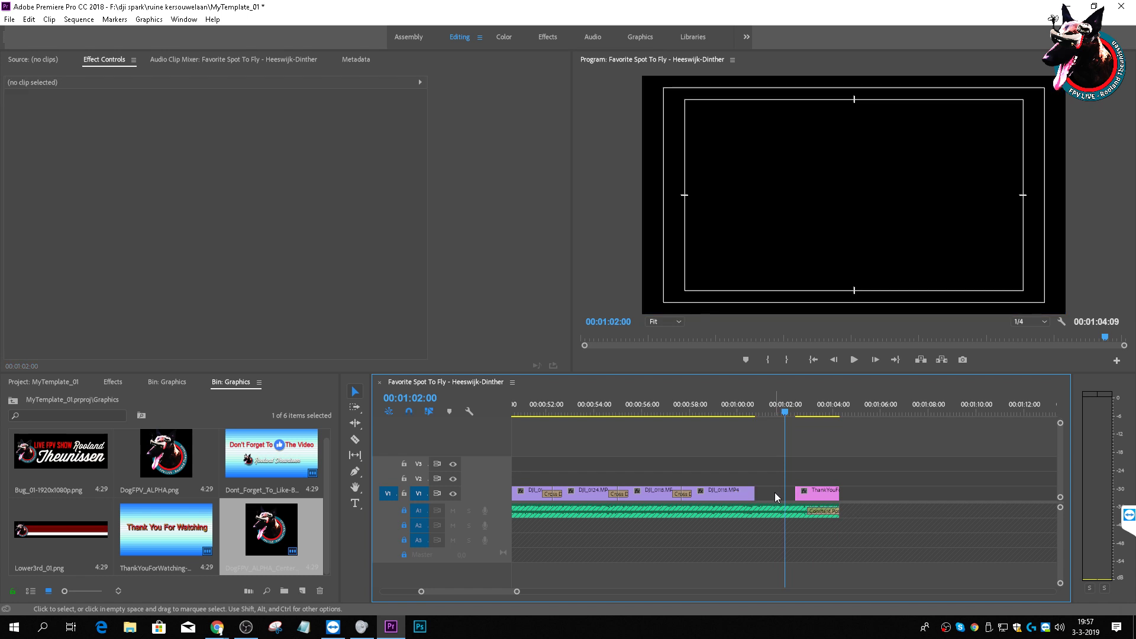
{"action": "left_click", "coordinate": [814, 490]}
{"action": "key", "text": "Delete"}
Step: Remove the Dont_Forget_To_Like and ThankYouForWatching images from the Graphics bin
{"action": "left_click", "coordinate": [271, 472]}
{"action": "key", "text": "Delete"}
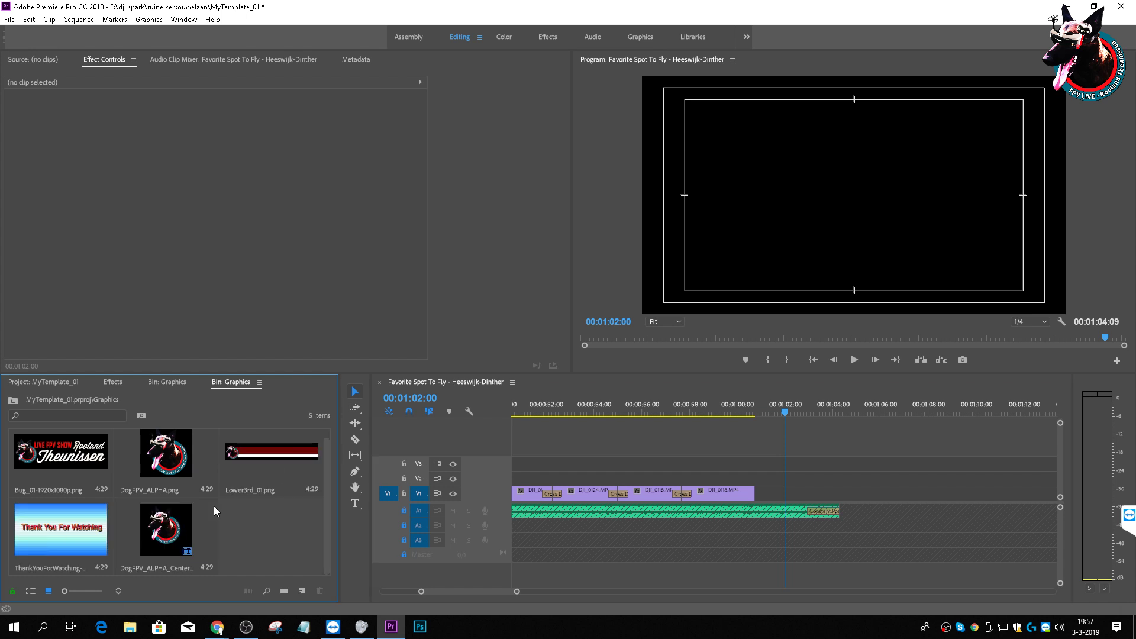
{"action": "left_click", "coordinate": [61, 531]}
{"action": "key", "text": "Delete"}
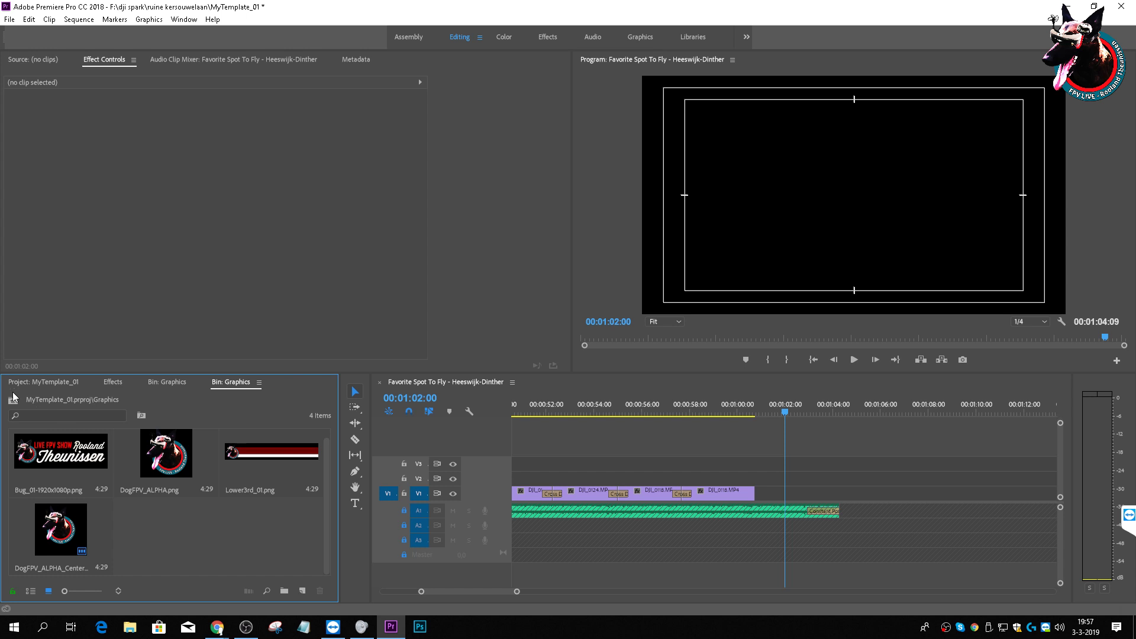
Step: Import Background_01-1920x1080p from the InteractiveDNA_Studios Covers folder into the Graphics bin
{"action": "double_click", "coordinate": [183, 525]}
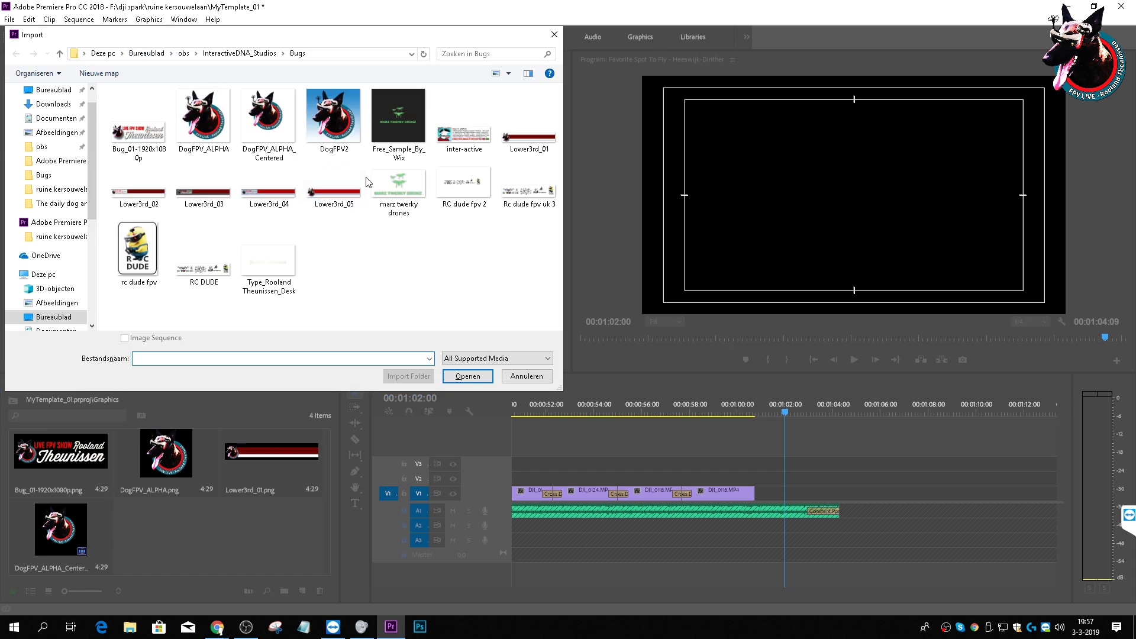
{"action": "left_click", "coordinate": [184, 54]}
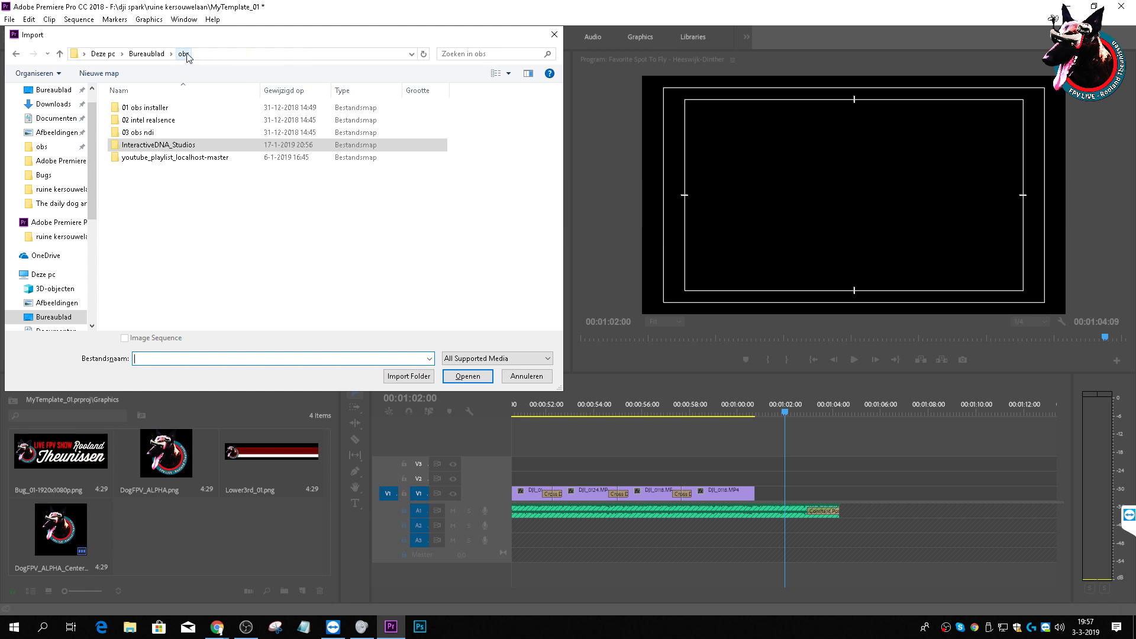
{"action": "left_click", "coordinate": [114, 147]}
{"action": "double_click", "coordinate": [114, 148]}
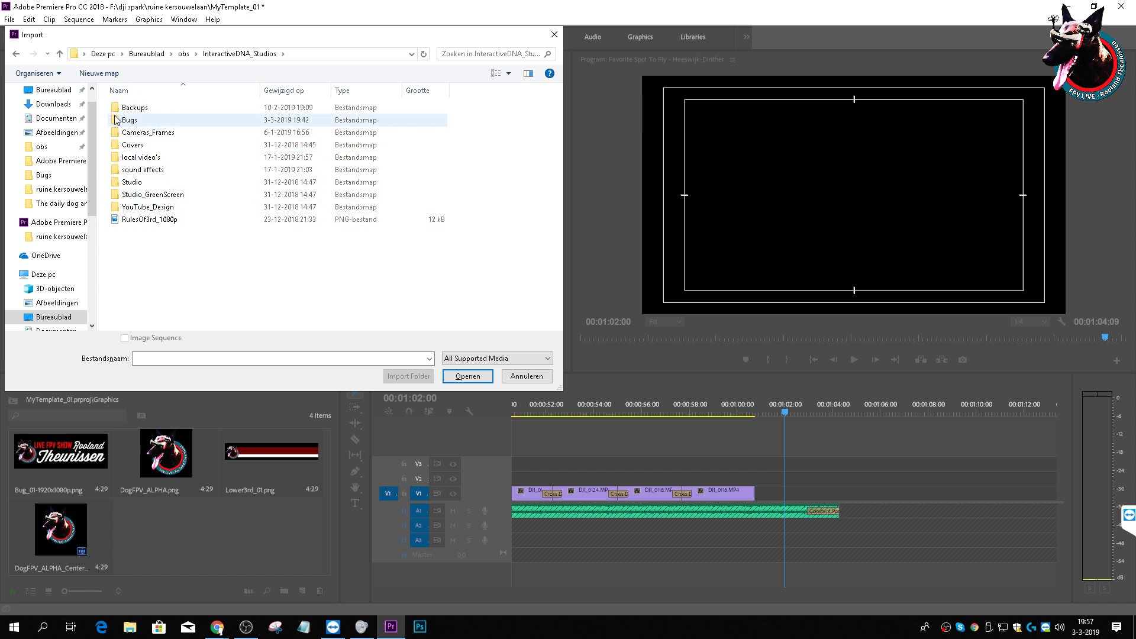
{"action": "left_click", "coordinate": [121, 149]}
{"action": "double_click", "coordinate": [120, 149]}
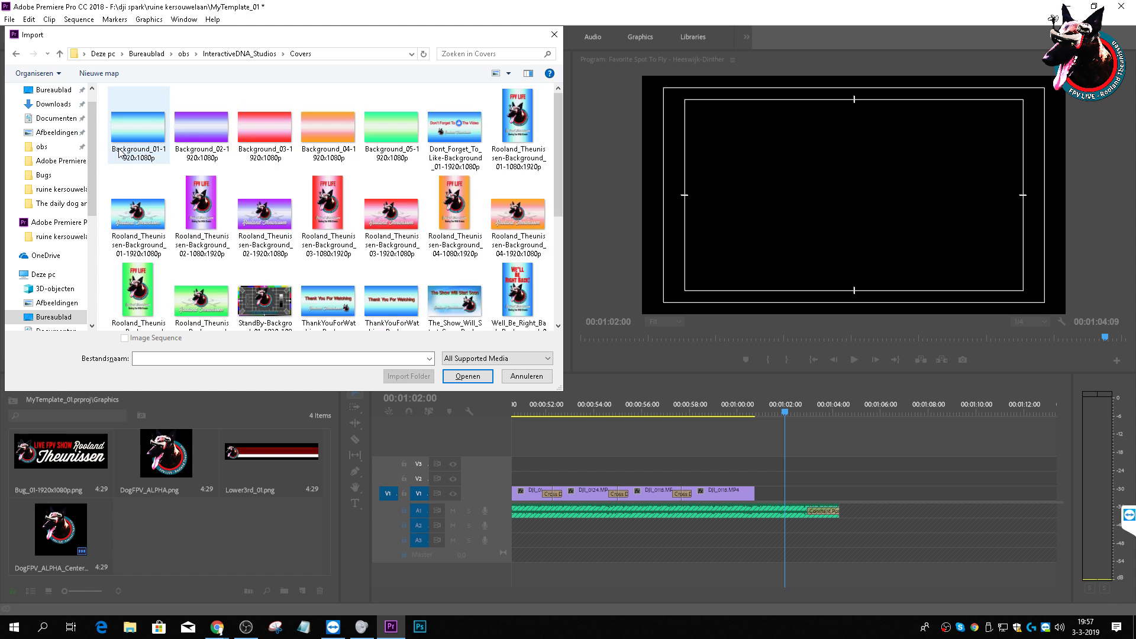
{"action": "left_click", "coordinate": [121, 153]}
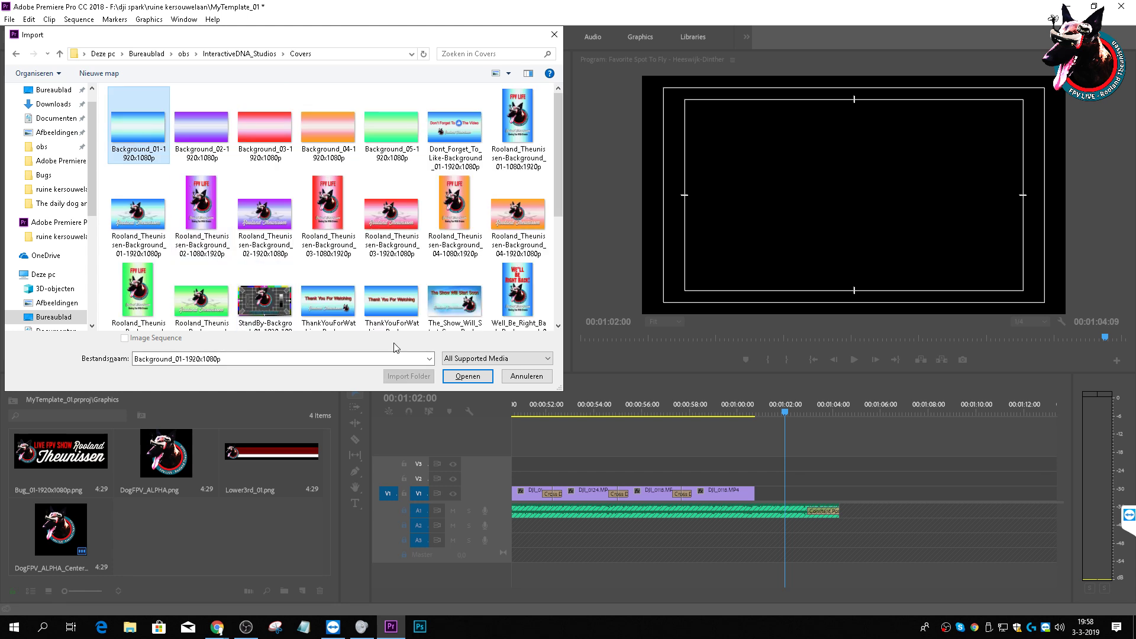
{"action": "left_click", "coordinate": [463, 377]}
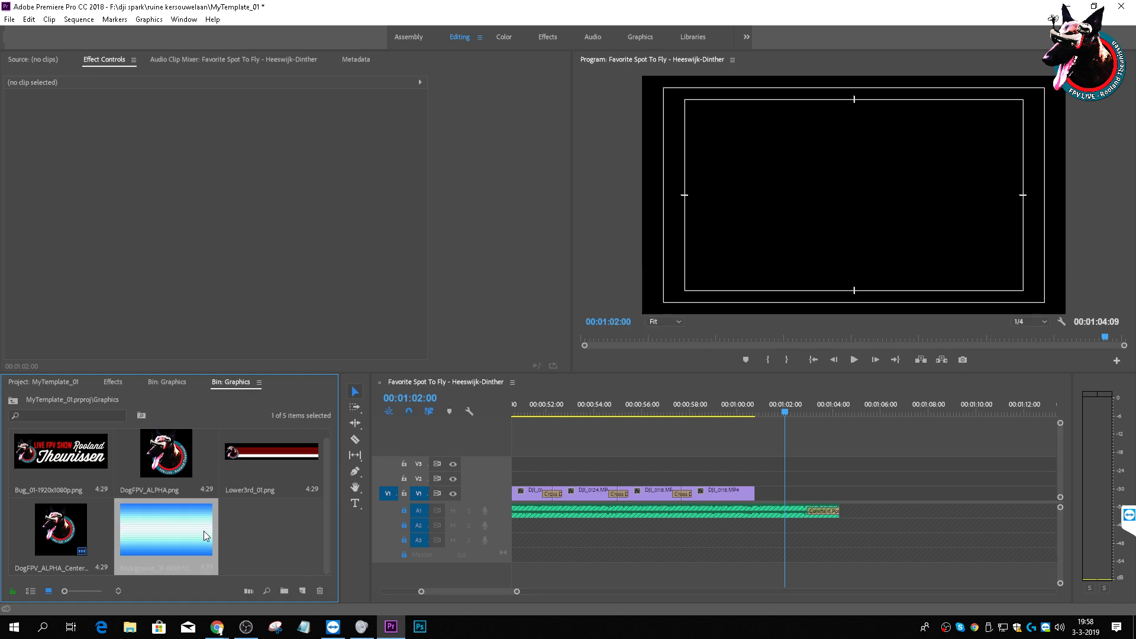
Step: Place the Background_01 image on V1 right after the last video clip and trim its end to the audio's end at 00:01:04:09
{"action": "left_click_drag", "start_coordinate": [175, 549], "coordinate": [763, 496]}
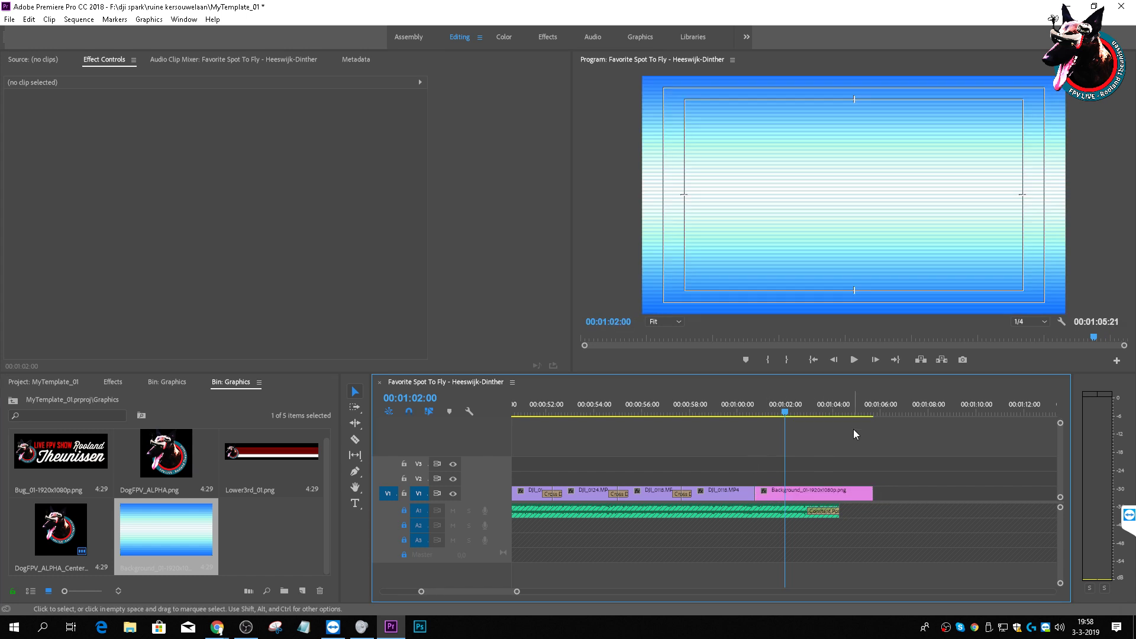
{"action": "left_click_drag", "start_coordinate": [876, 493], "coordinate": [839, 493]}
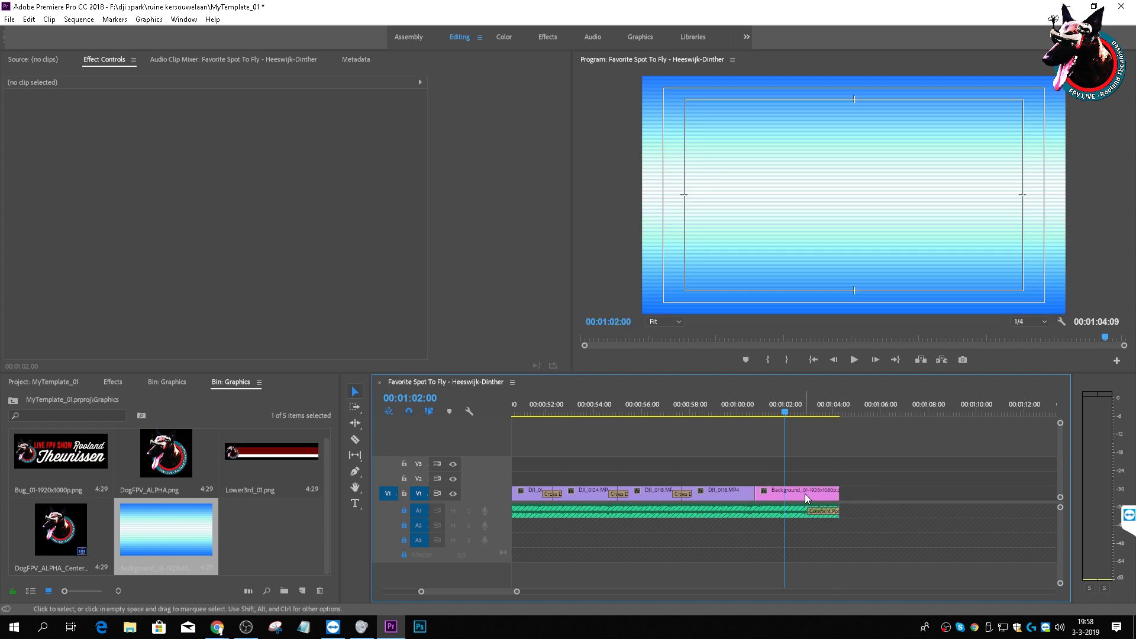
{"action": "left_click", "coordinate": [773, 491]}
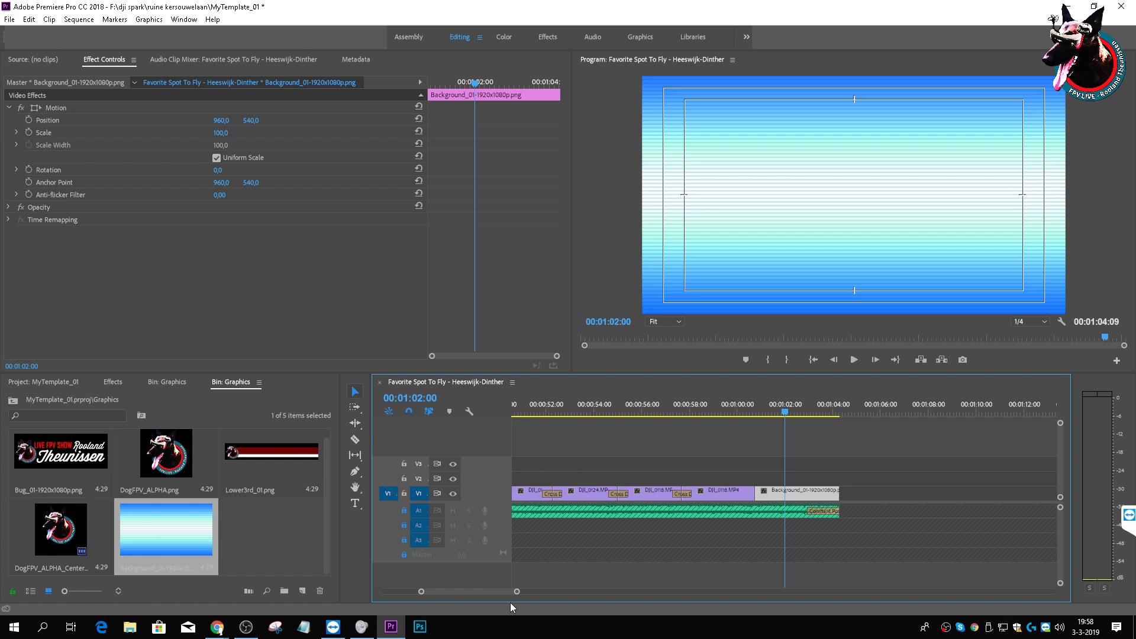
Step: Add a Cross Dissolve at the cut between the last video clip and the Background_01 clip
{"action": "left_click_drag", "start_coordinate": [516, 591], "coordinate": [470, 582]}
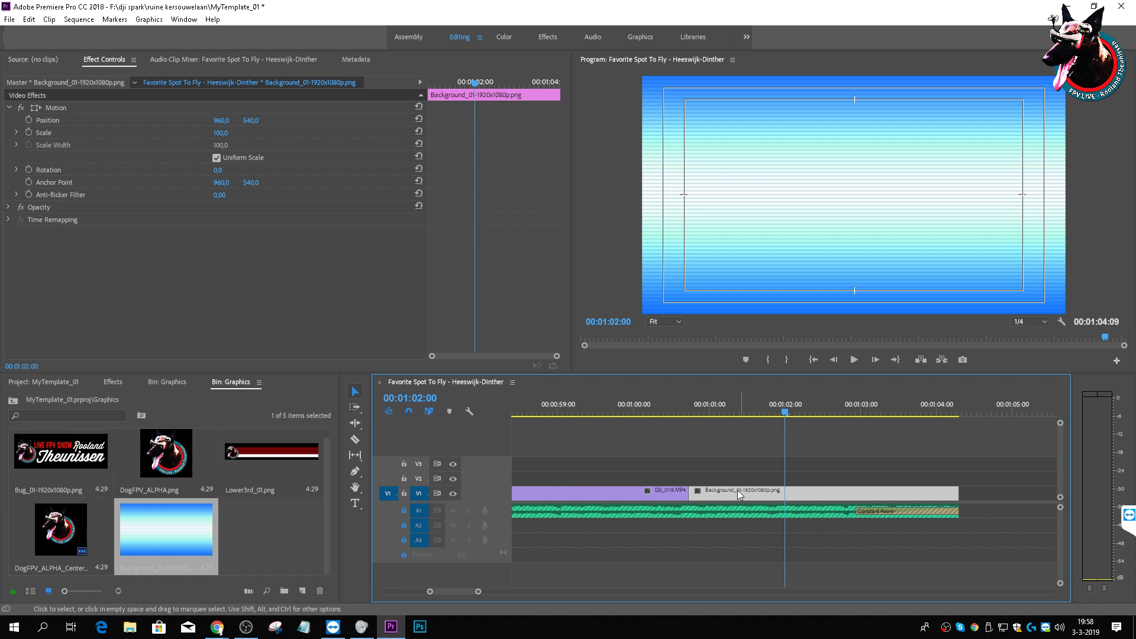
{"action": "left_click_drag", "start_coordinate": [661, 411], "coordinate": [693, 432]}
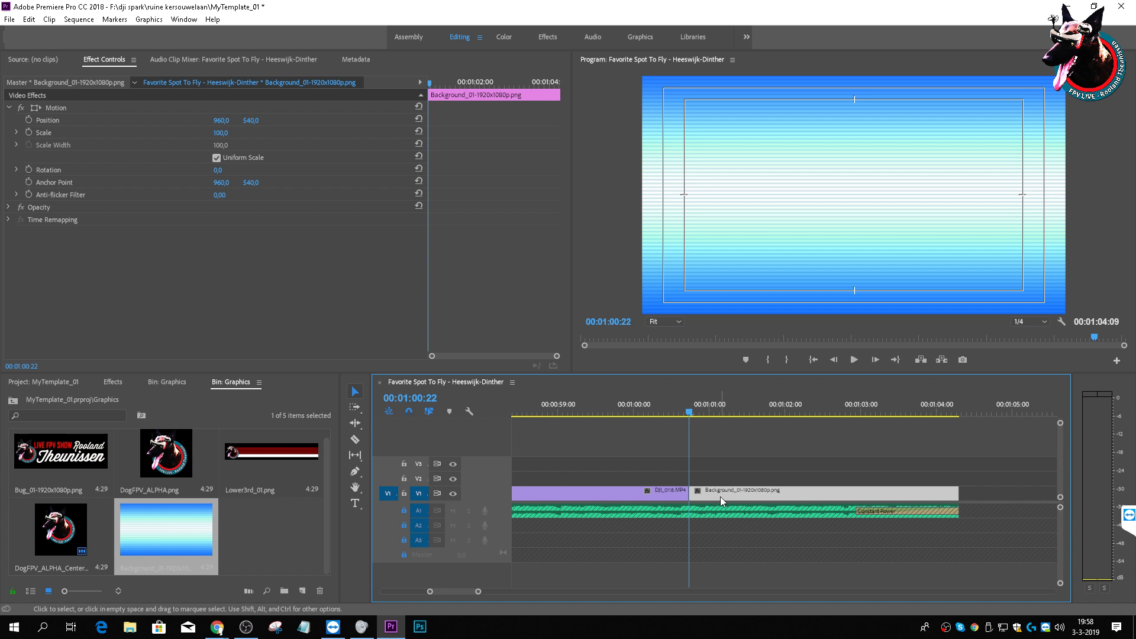
{"action": "left_click", "coordinate": [115, 383]}
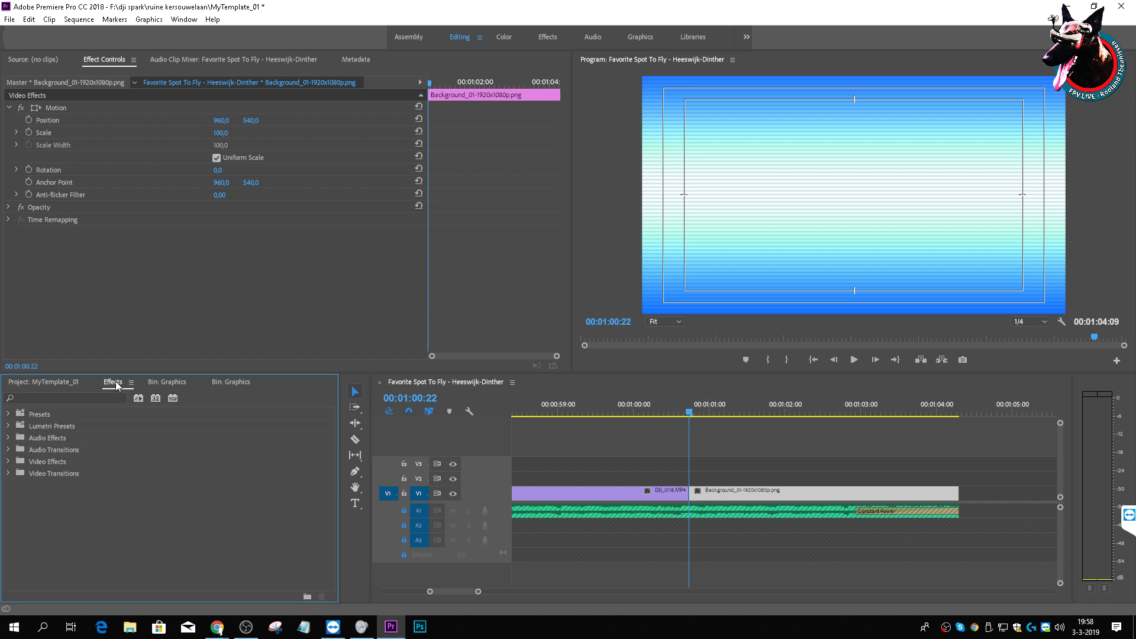
{"action": "left_click", "coordinate": [9, 473]}
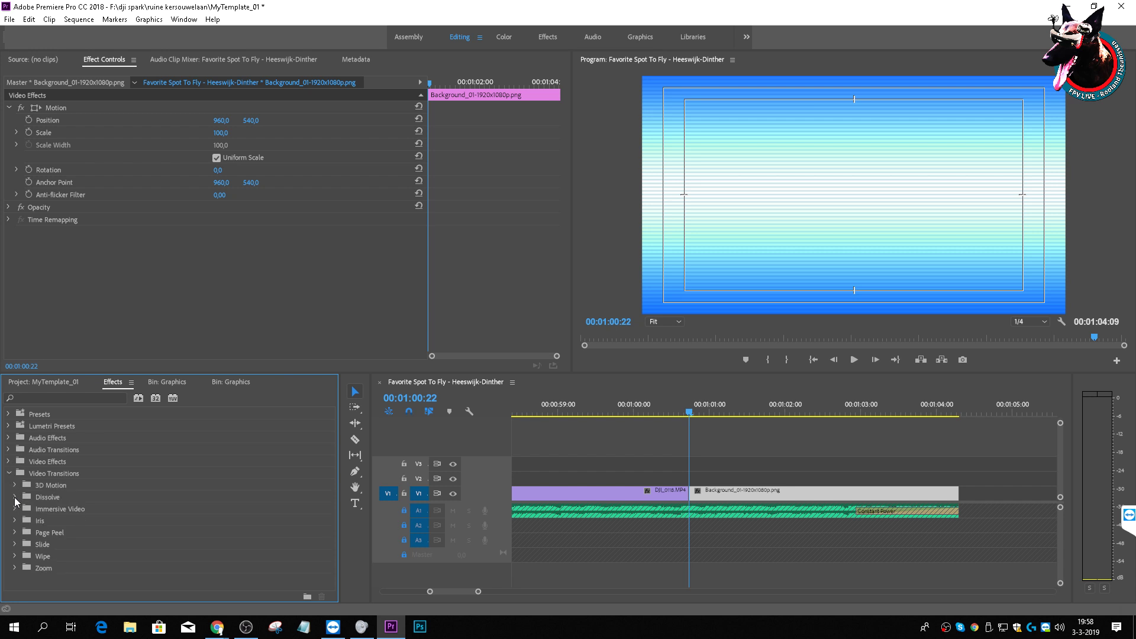
{"action": "left_click", "coordinate": [15, 499]}
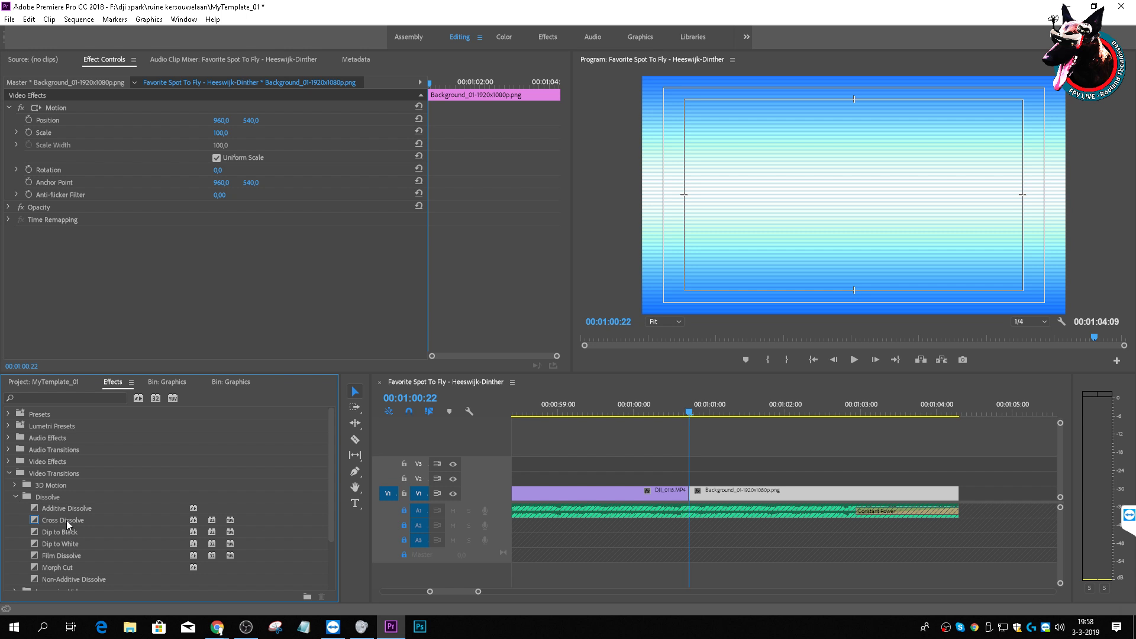
{"action": "left_click_drag", "start_coordinate": [67, 524], "coordinate": [695, 497]}
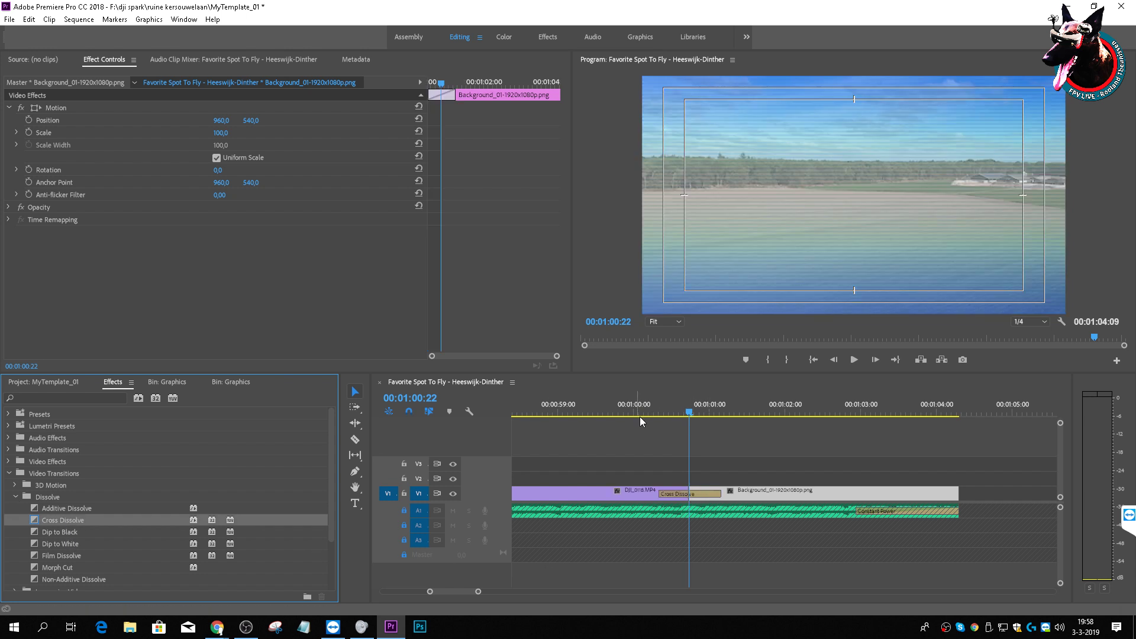
Step: Play through the dissolve into the blue background and save the project
{"action": "left_click", "coordinate": [652, 412]}
{"action": "key", "text": "space"}
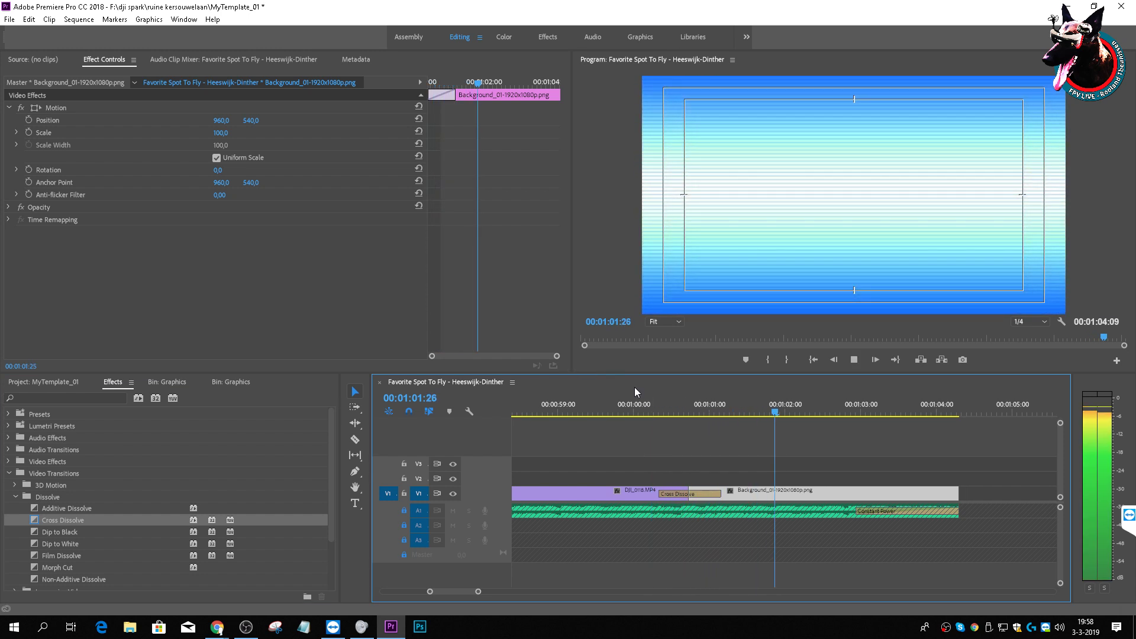
{"action": "key", "text": "space"}
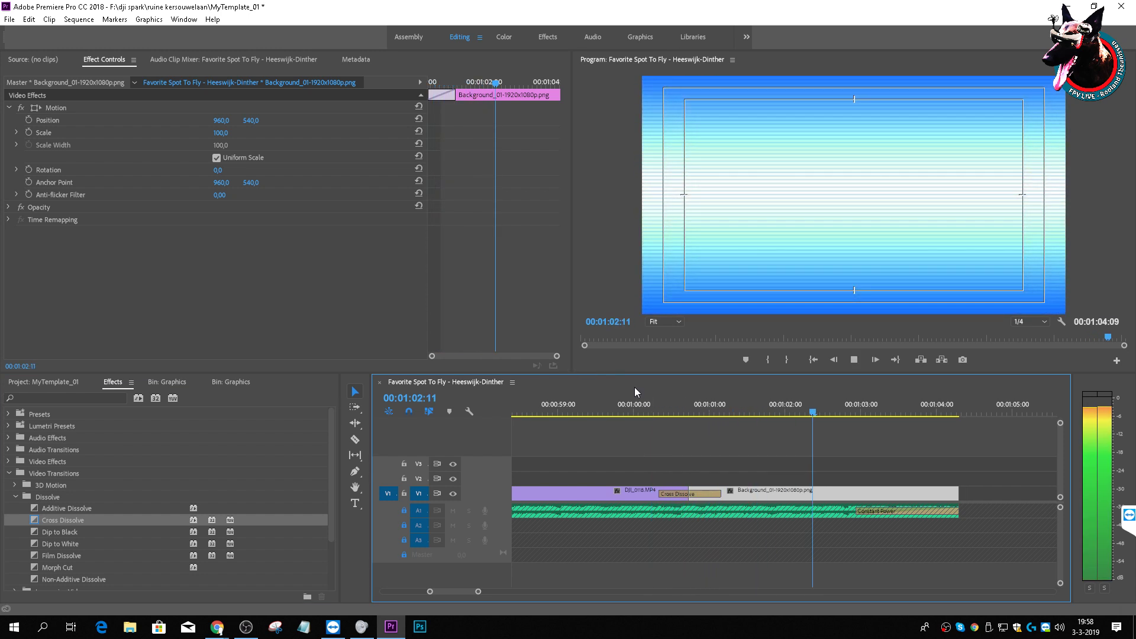
{"action": "left_click_drag", "start_coordinate": [654, 402], "coordinate": [717, 457]}
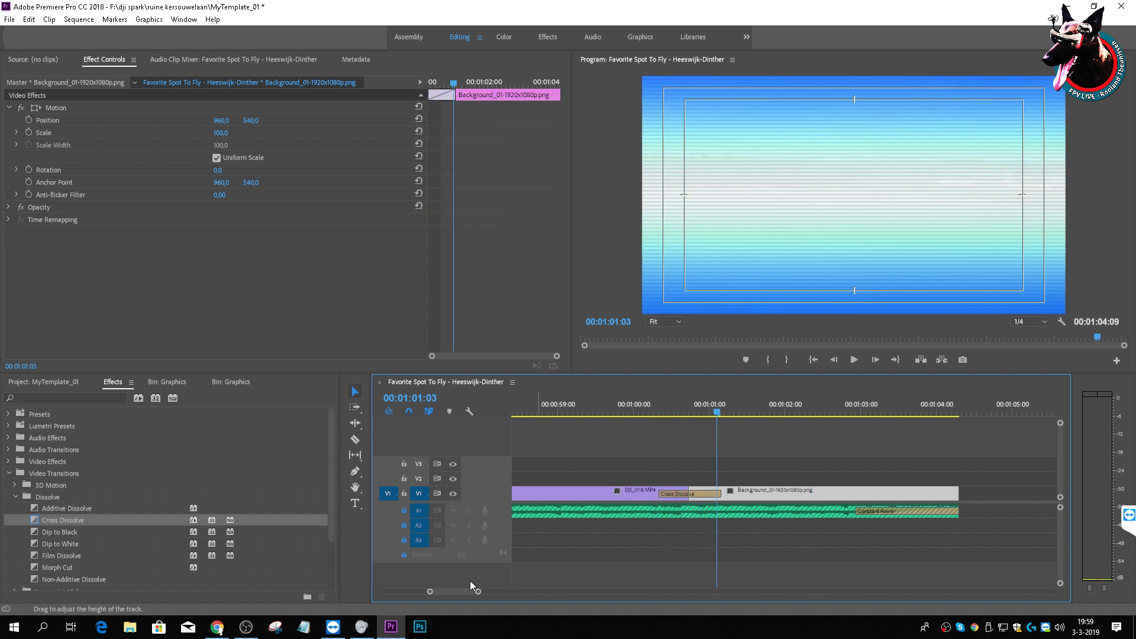
{"action": "key", "text": "space"}
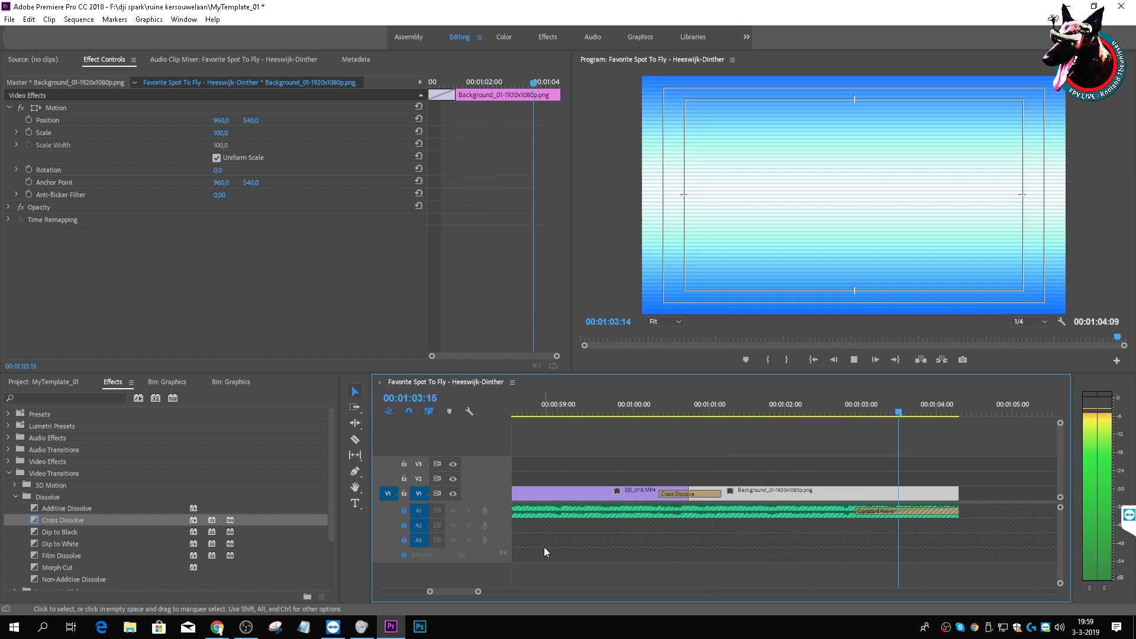
{"action": "left_click", "coordinate": [739, 407]}
{"action": "key", "text": "ctrl+s"}
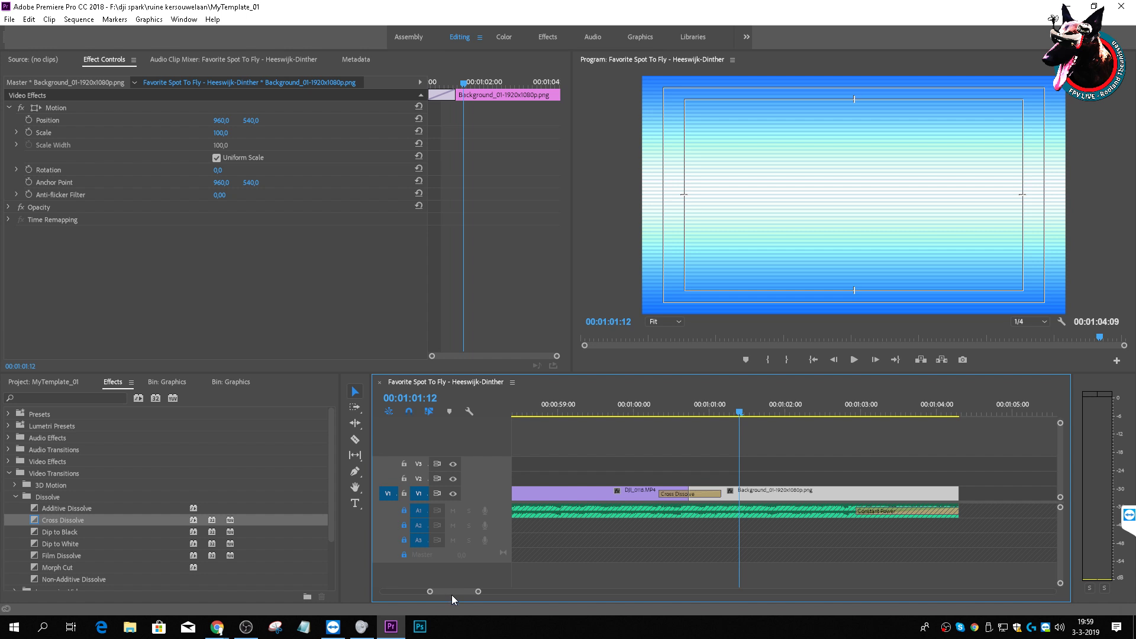
Step: Cut the DogFPV_ALPHA_Centered.png clip from track V2, with the playhead at the start of the sequence
{"action": "left_click_drag", "start_coordinate": [455, 588], "coordinate": [390, 585]}
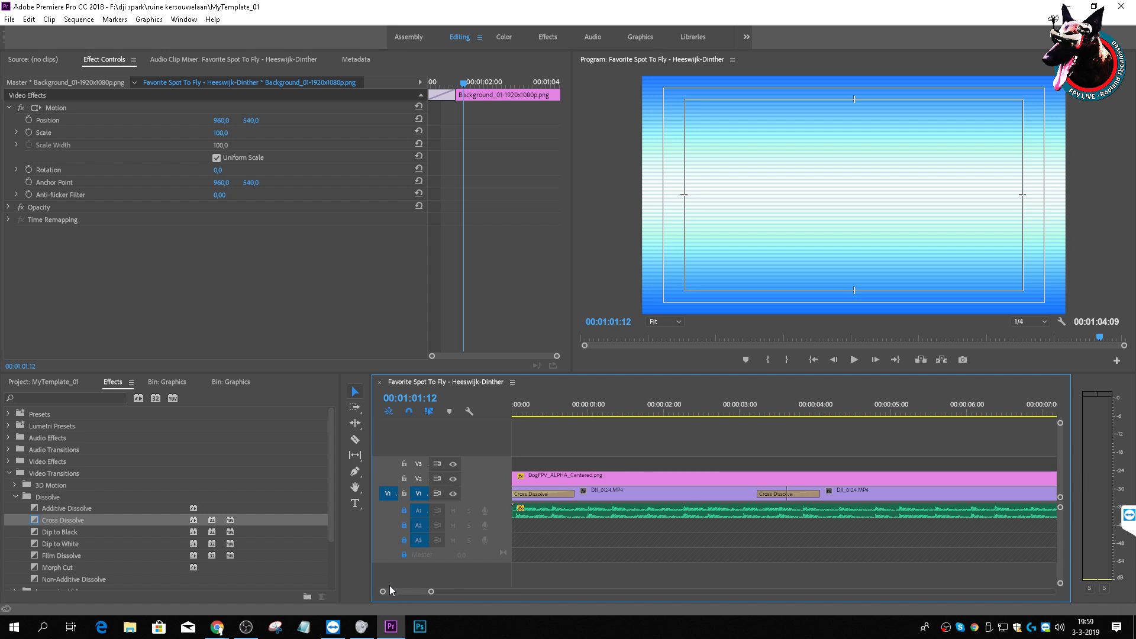
{"action": "left_click_drag", "start_coordinate": [600, 407], "coordinate": [898, 495]}
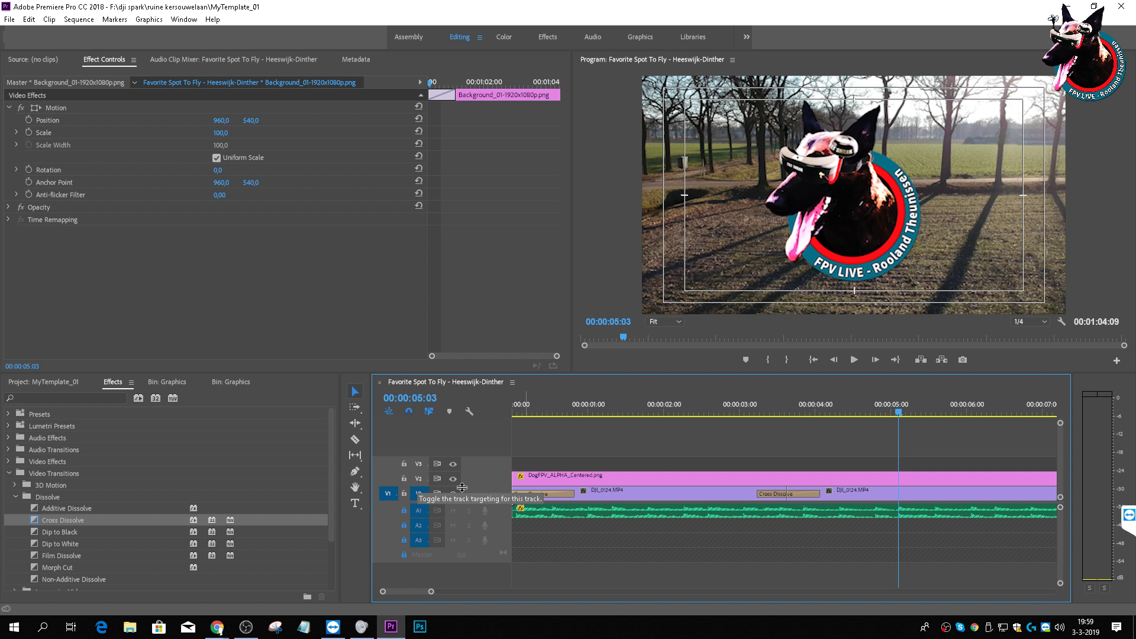
{"action": "left_click", "coordinate": [562, 480]}
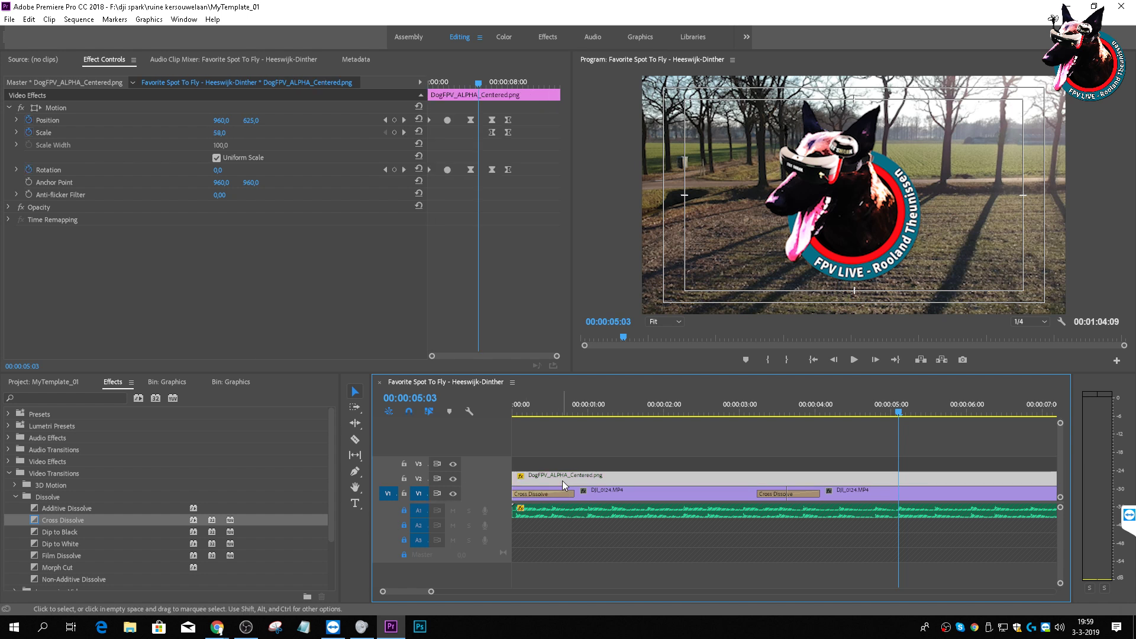
{"action": "left_click_drag", "start_coordinate": [544, 405], "coordinate": [435, 407]}
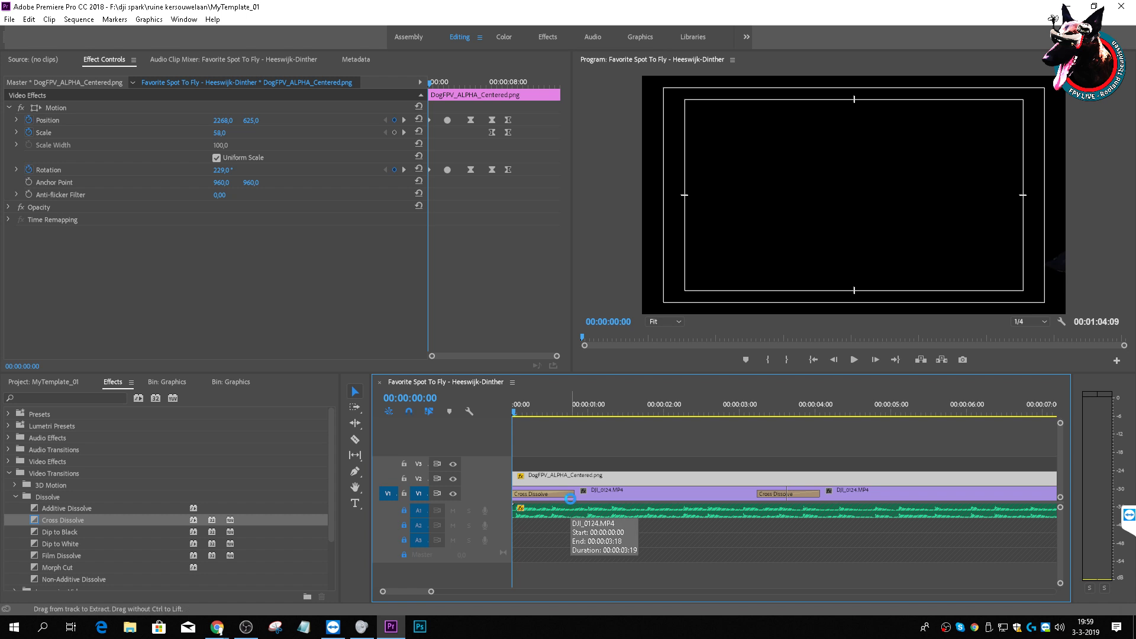
{"action": "key", "text": "Delete"}
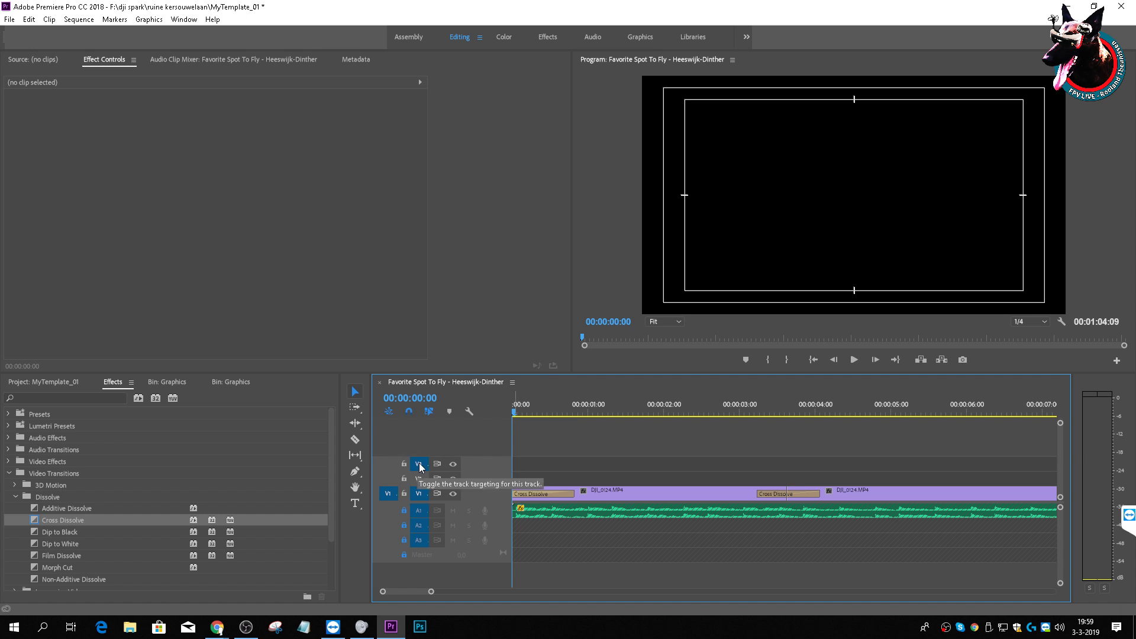
Step: Try to paste the logo clip at the sequence start and move it up to track V2, and undo both changes
{"action": "key", "text": "ctrl+z"}
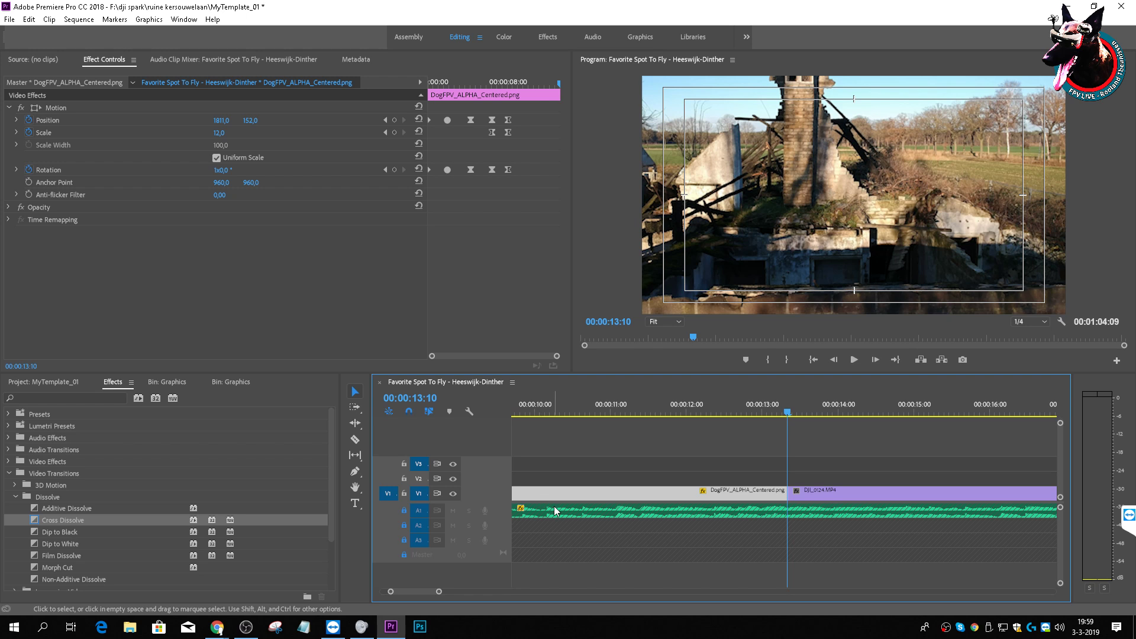
{"action": "left_click_drag", "start_coordinate": [530, 496], "coordinate": [523, 477]}
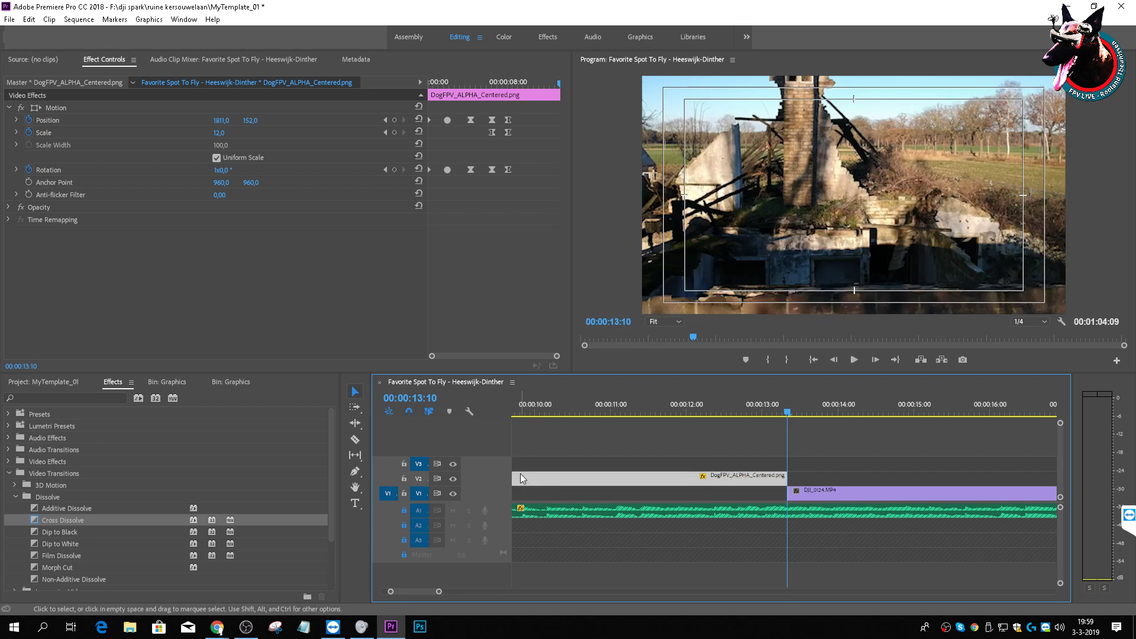
{"action": "left_click", "coordinate": [835, 490]}
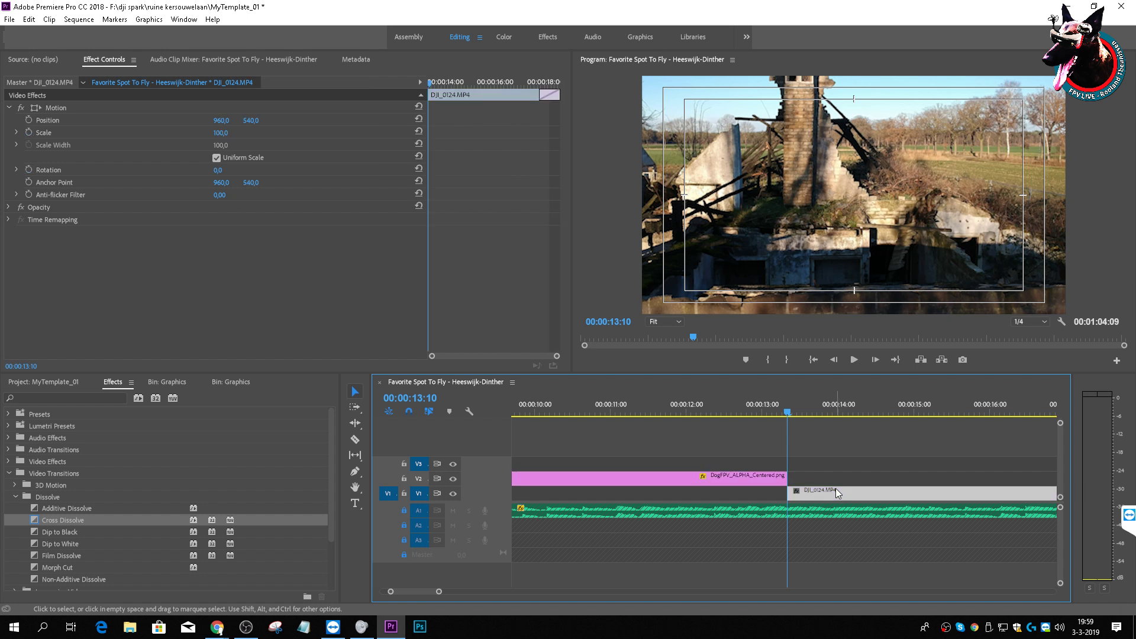
{"action": "key", "text": "ctrl+z"}
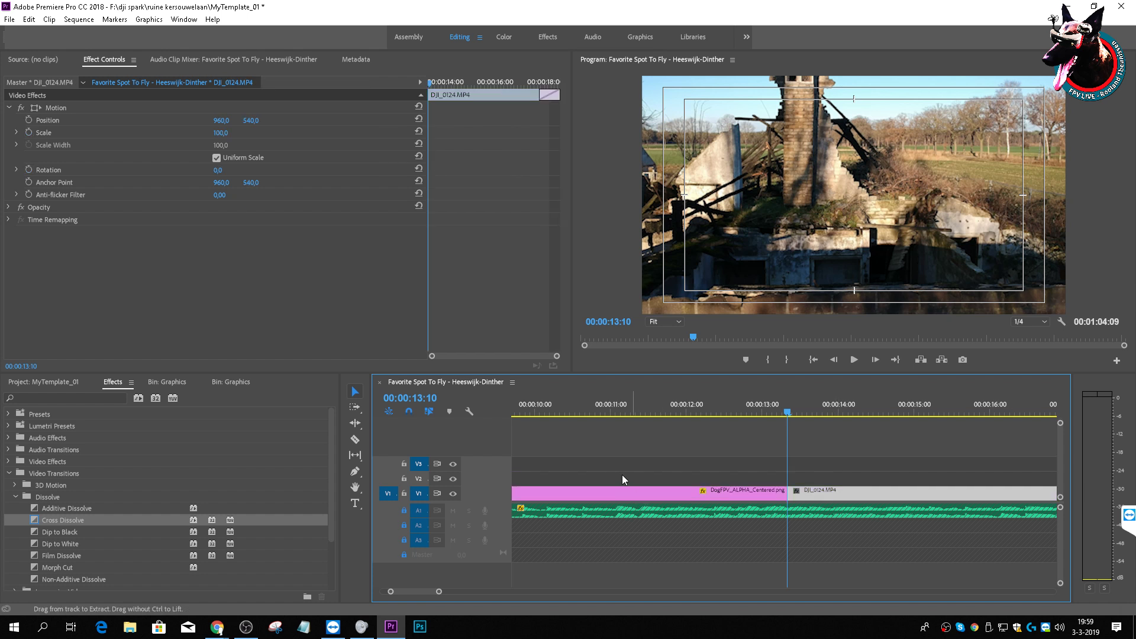
{"action": "key", "text": "Home"}
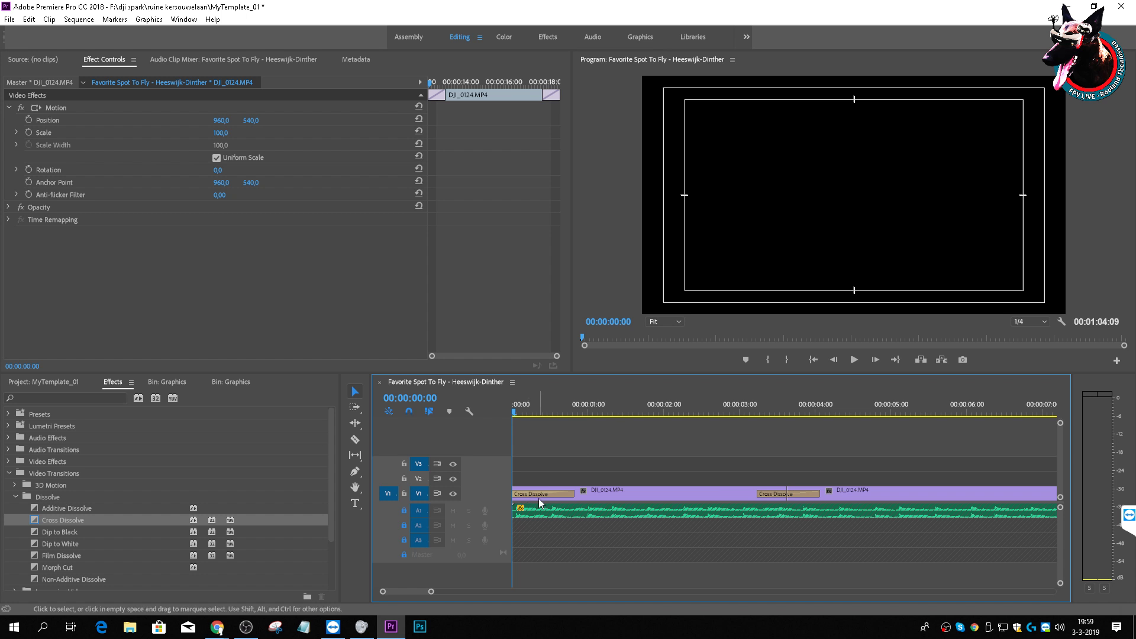
Step: Restore the cut DogFPV_ALPHA_Centered.png clip and move it from track V2 to V3 with track V1 locked
{"action": "key", "text": "ctrl+z"}
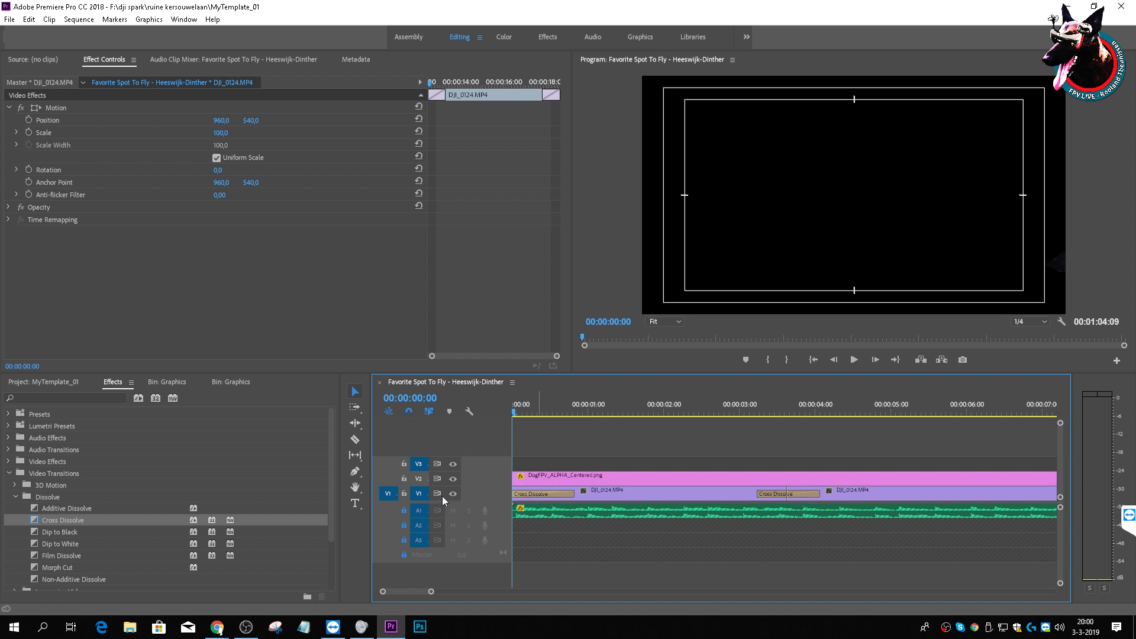
{"action": "left_click", "coordinate": [403, 494]}
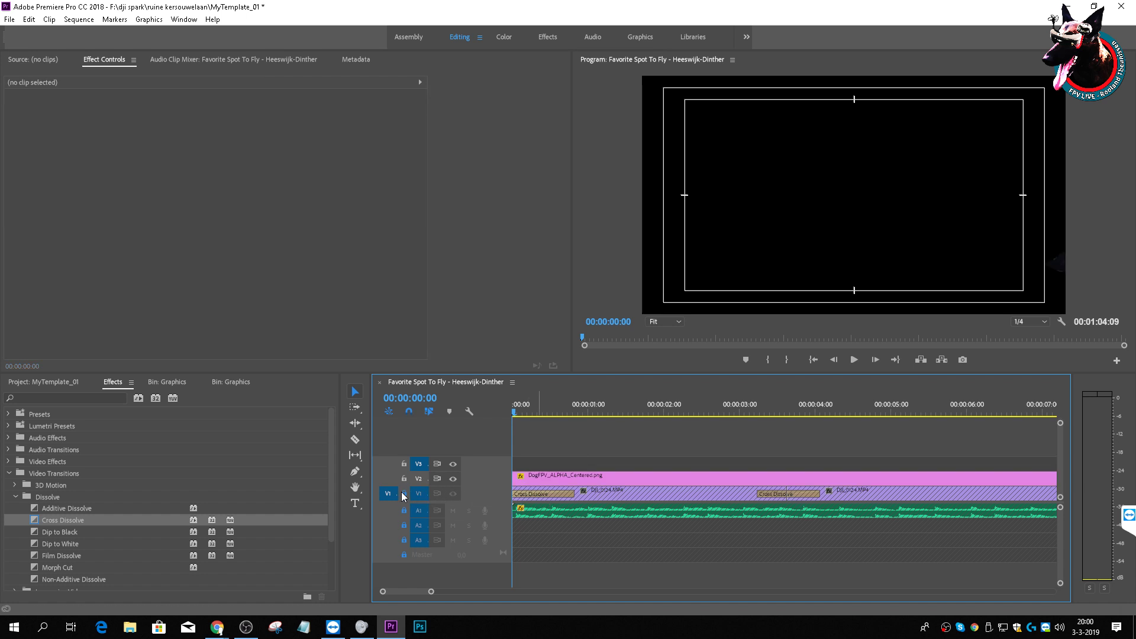
{"action": "left_click", "coordinate": [523, 477]}
{"action": "left_click_drag", "start_coordinate": [546, 478], "coordinate": [542, 457]}
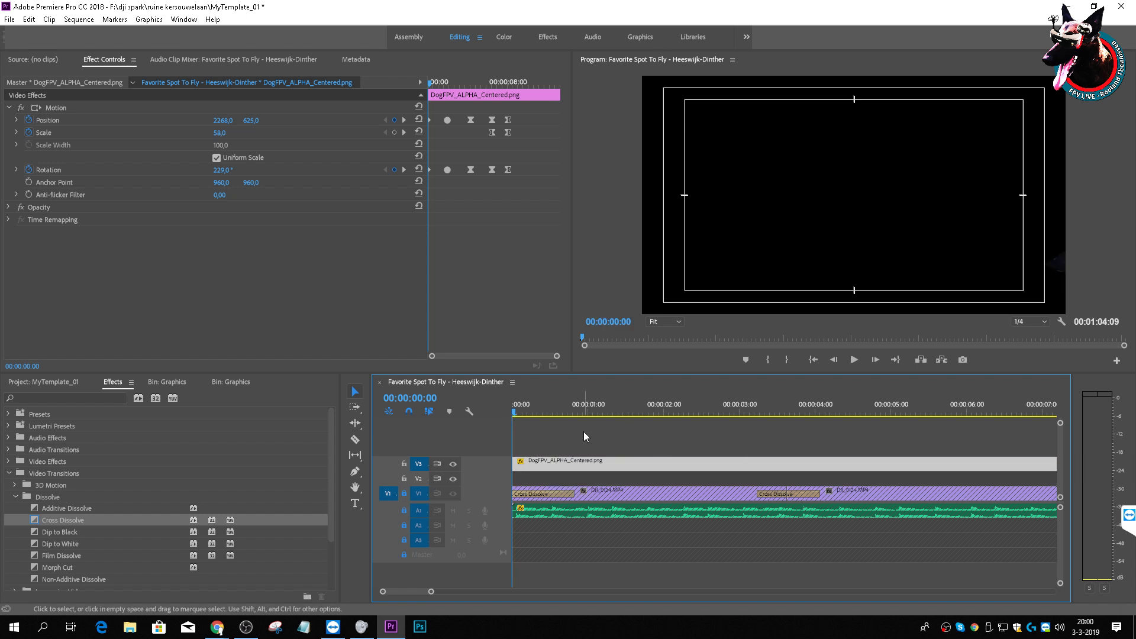
Step: Split the logo clip on track V3 at its last motion keyframe, at 00:00:08:04
{"action": "left_click_drag", "start_coordinate": [543, 413], "coordinate": [901, 503]}
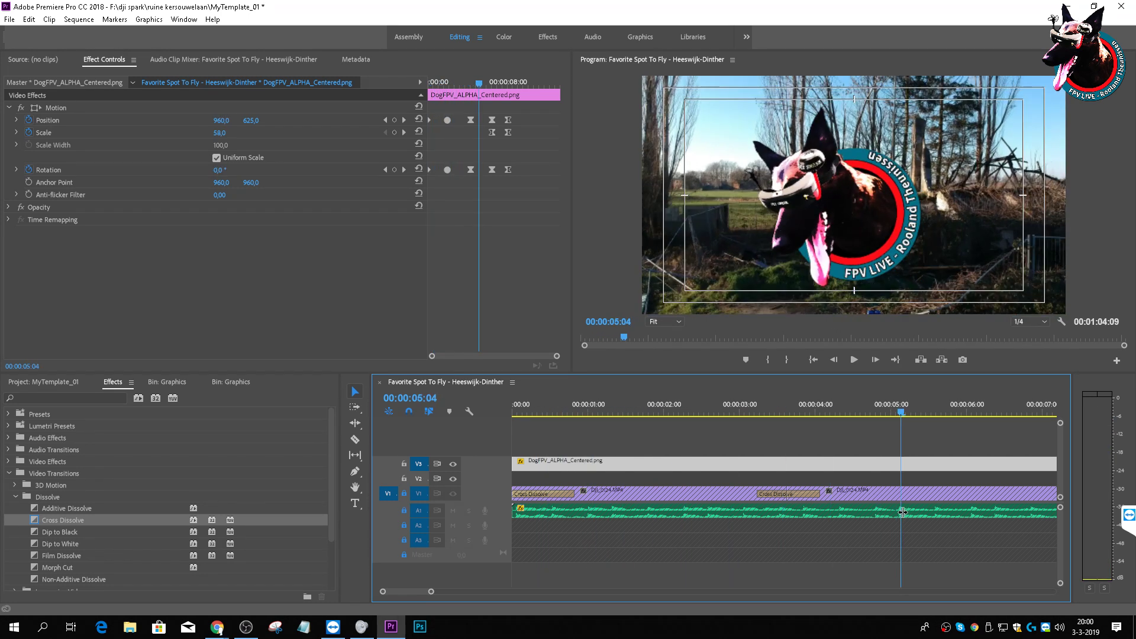
{"action": "left_click_drag", "start_coordinate": [432, 594], "coordinate": [517, 591]}
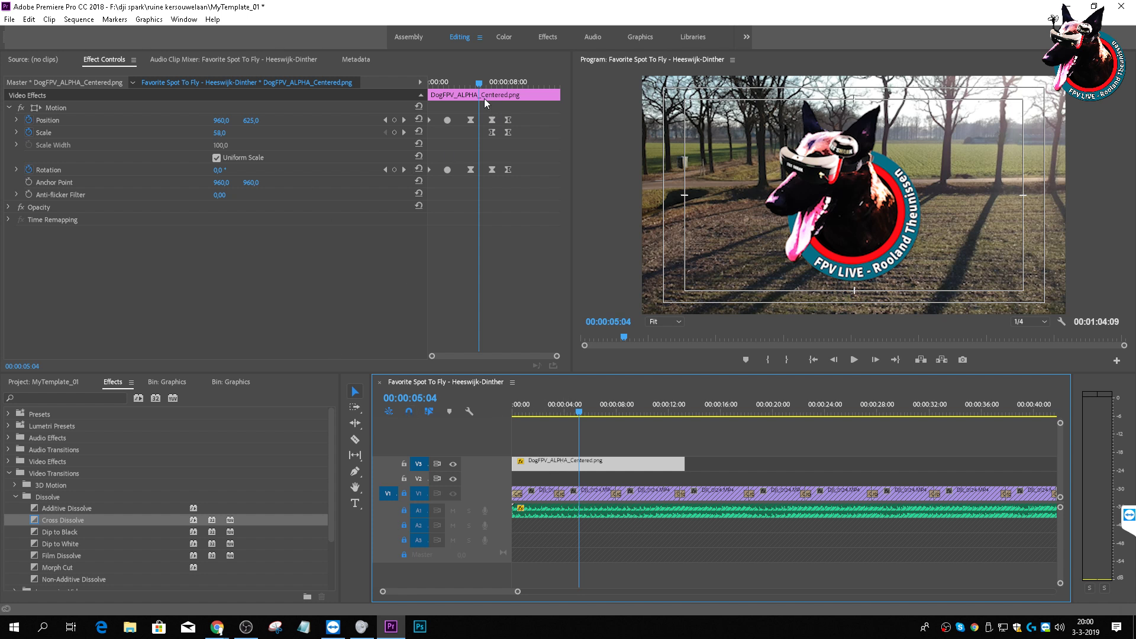
{"action": "left_click_drag", "start_coordinate": [478, 81], "coordinate": [509, 100]}
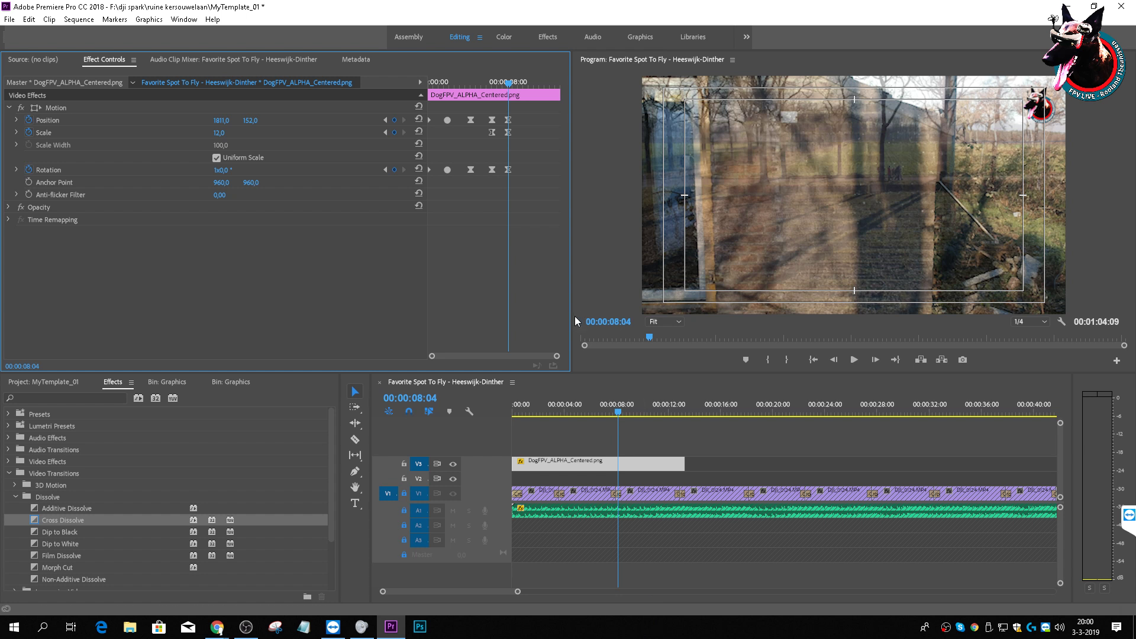
{"action": "left_click", "coordinate": [605, 466]}
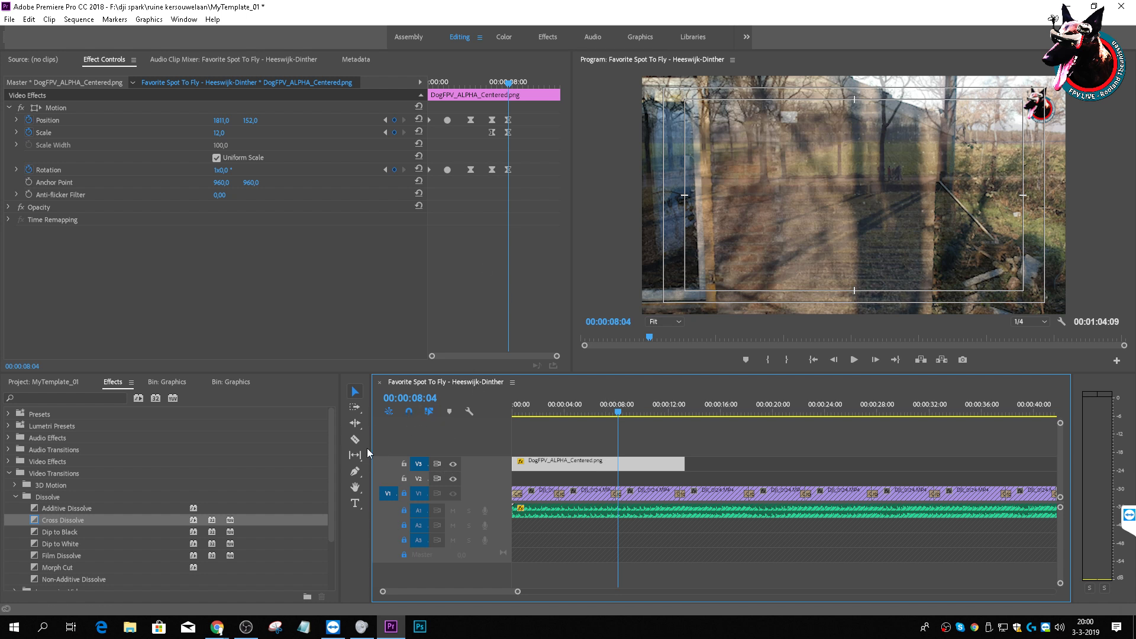
{"action": "left_click", "coordinate": [354, 438]}
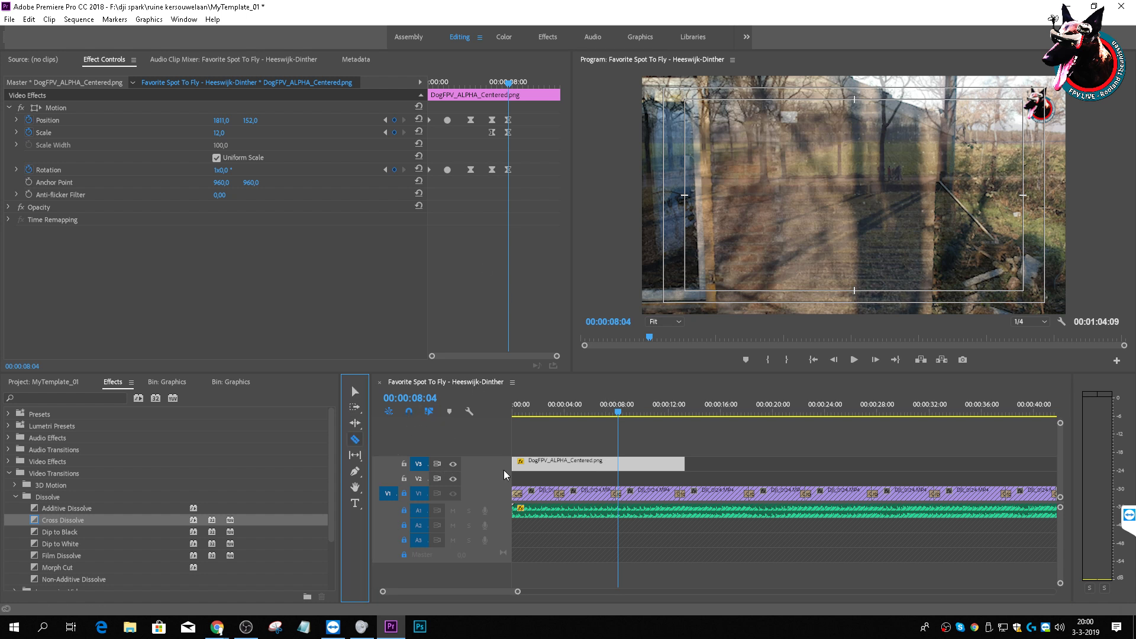
{"action": "left_click", "coordinate": [618, 463]}
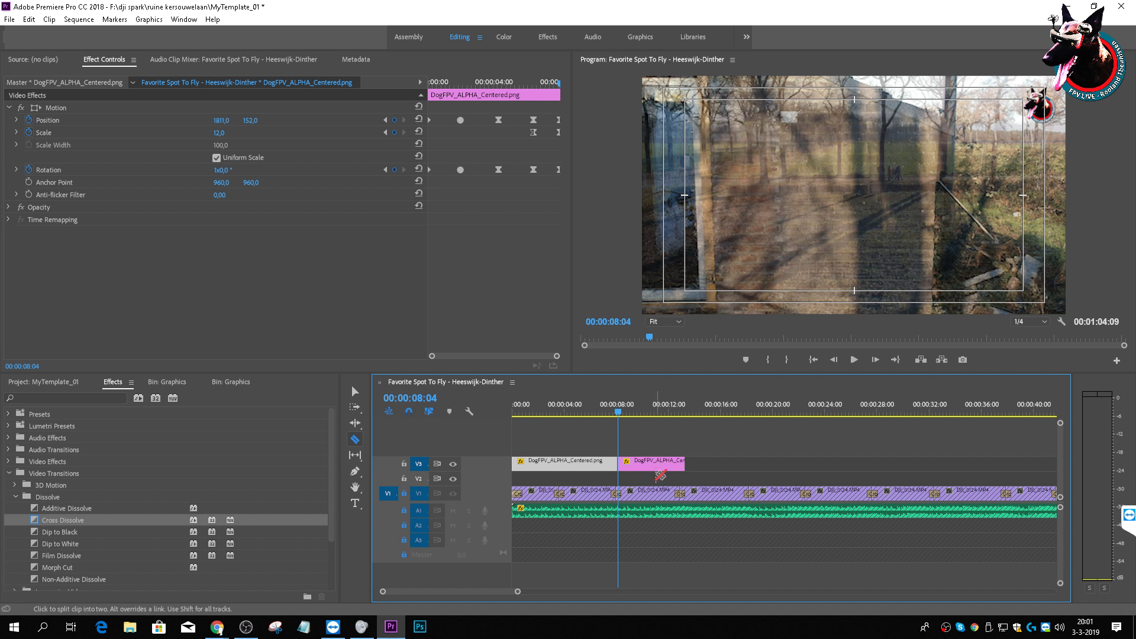
{"action": "left_click", "coordinate": [355, 391]}
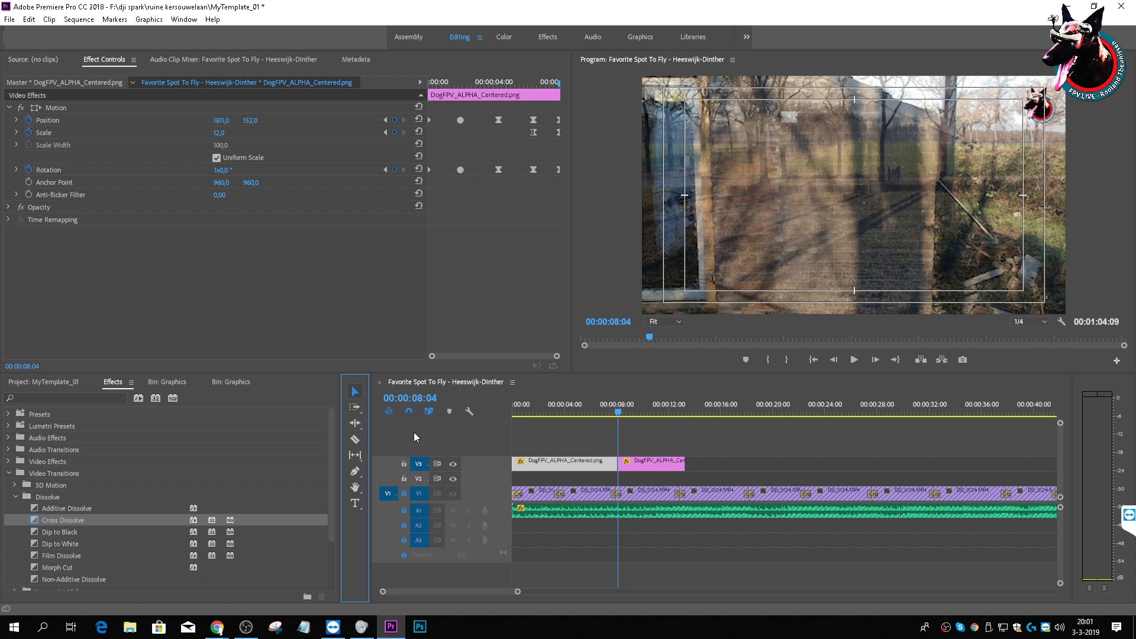
Step: Move the second logo piece along V3 to start at about 00:00:18:06, and extend its start back to about 00:00:11
{"action": "left_click", "coordinate": [640, 462]}
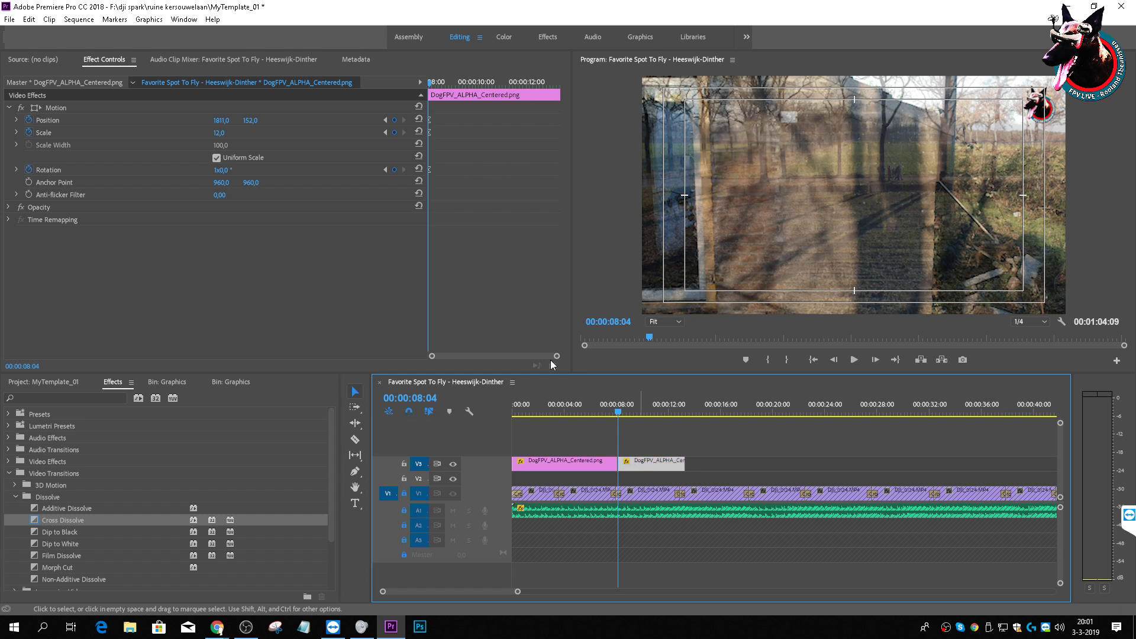
{"action": "left_click_drag", "start_coordinate": [634, 466], "coordinate": [768, 460]}
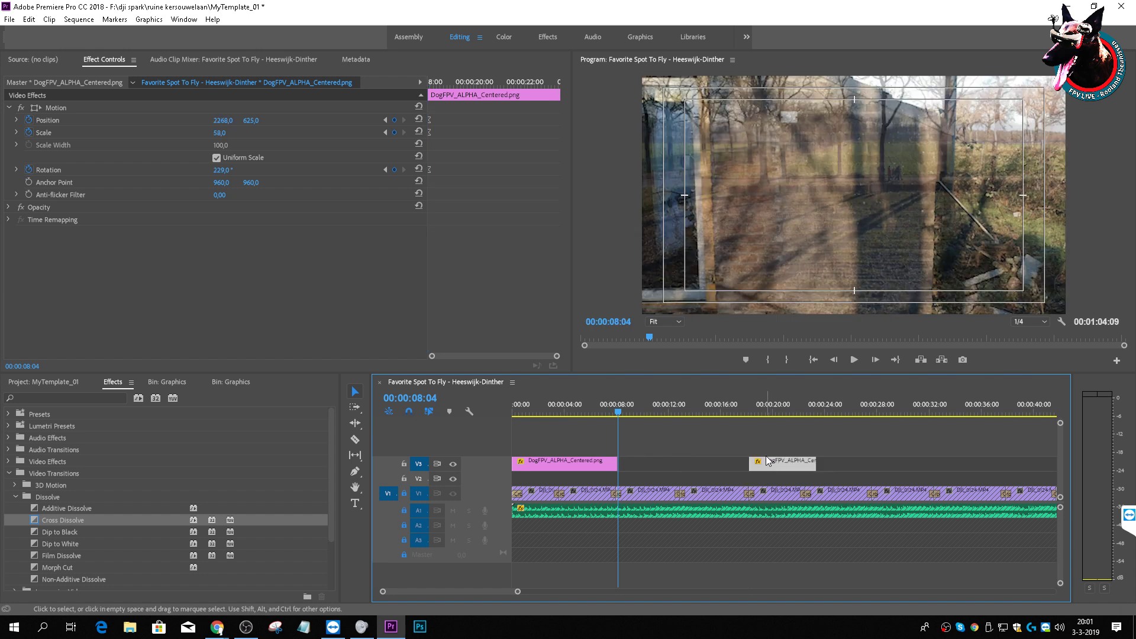
{"action": "left_click", "coordinate": [767, 408]}
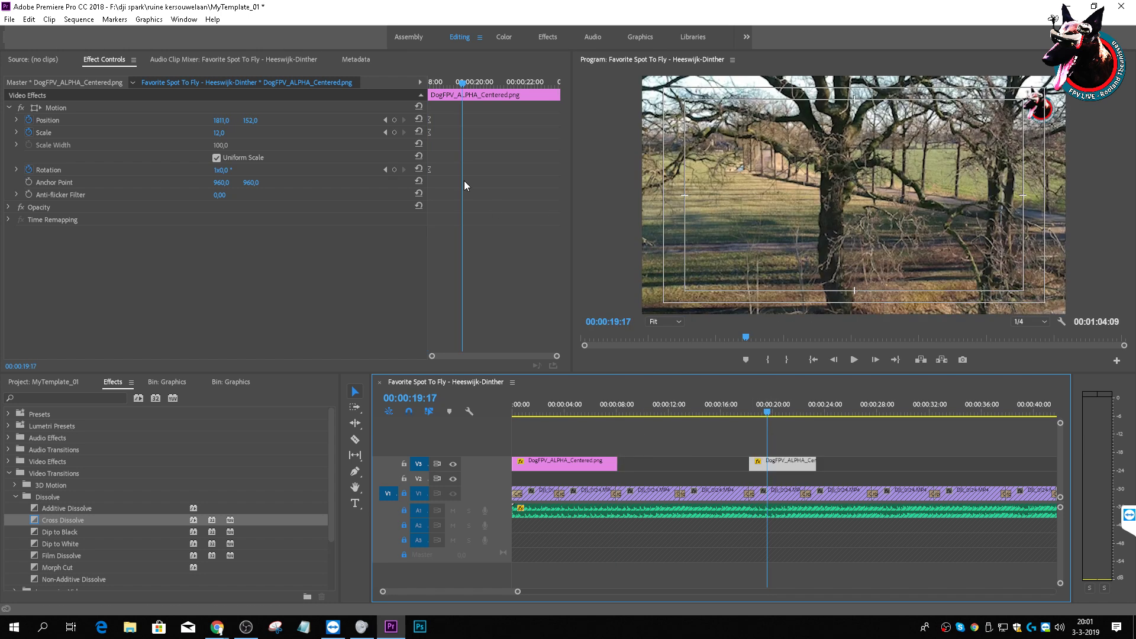
{"action": "left_click_drag", "start_coordinate": [747, 462], "coordinate": [660, 460]}
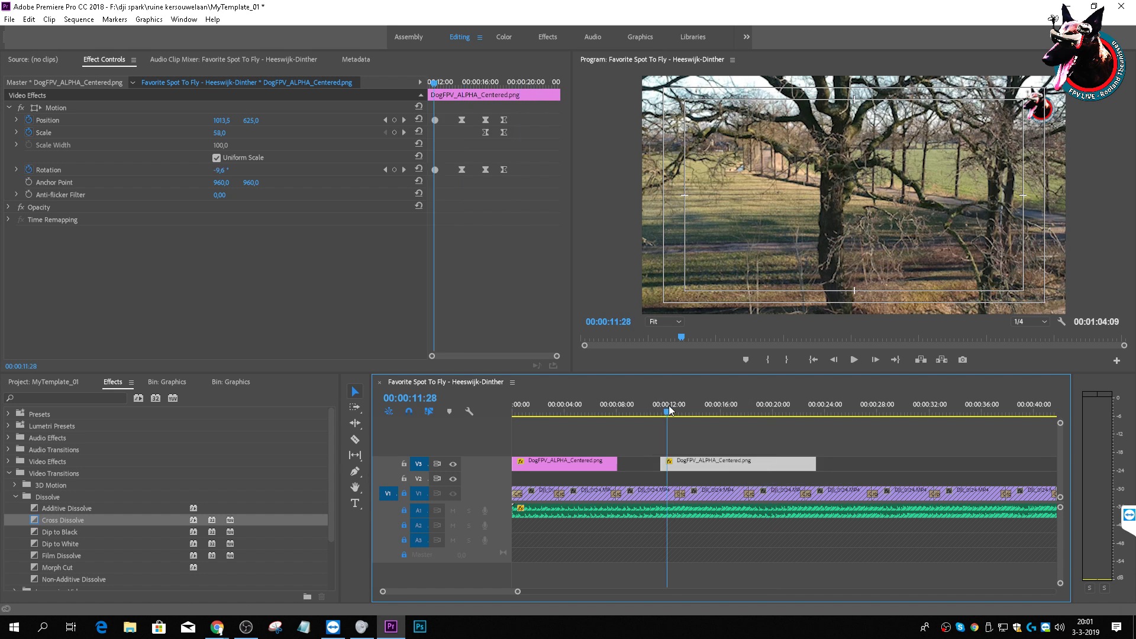
Step: Delete all position, scale and rotation keyframes of the second logo clip except the last ones
{"action": "left_click", "coordinate": [668, 406]}
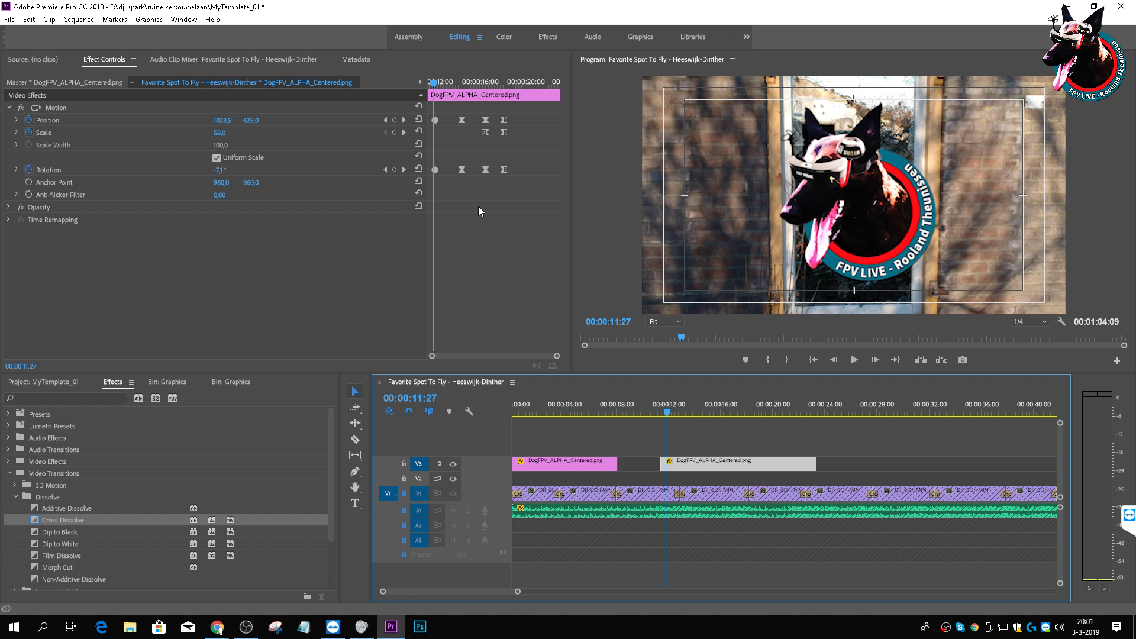
{"action": "left_click_drag", "start_coordinate": [489, 191], "coordinate": [437, 89]}
{"action": "key", "text": "Delete"}
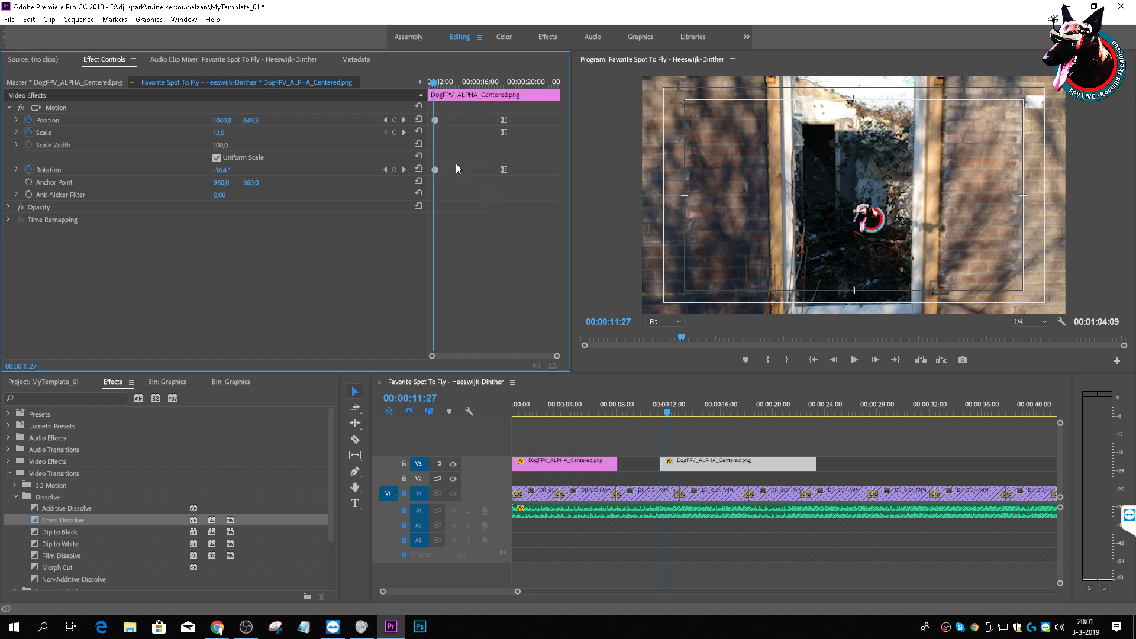
{"action": "left_click_drag", "start_coordinate": [467, 195], "coordinate": [428, 97]}
{"action": "key", "text": "Delete"}
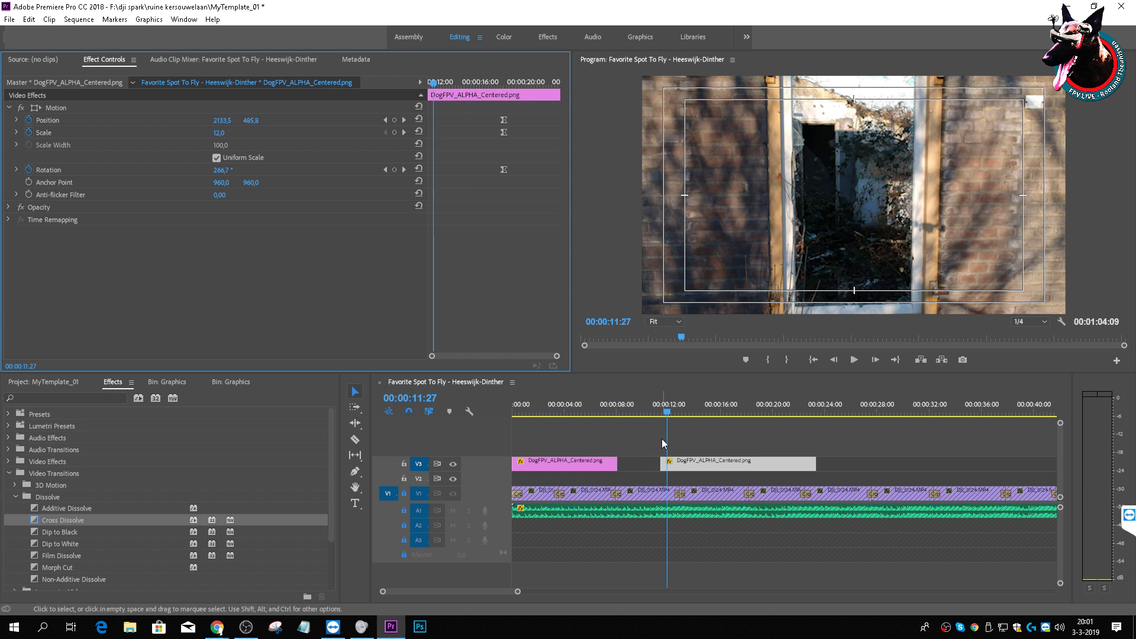
Step: At the remaining keyframes at 00:00:18:06, turn off scale, position and rotation animation for the second logo clip
{"action": "left_click", "coordinate": [705, 411]}
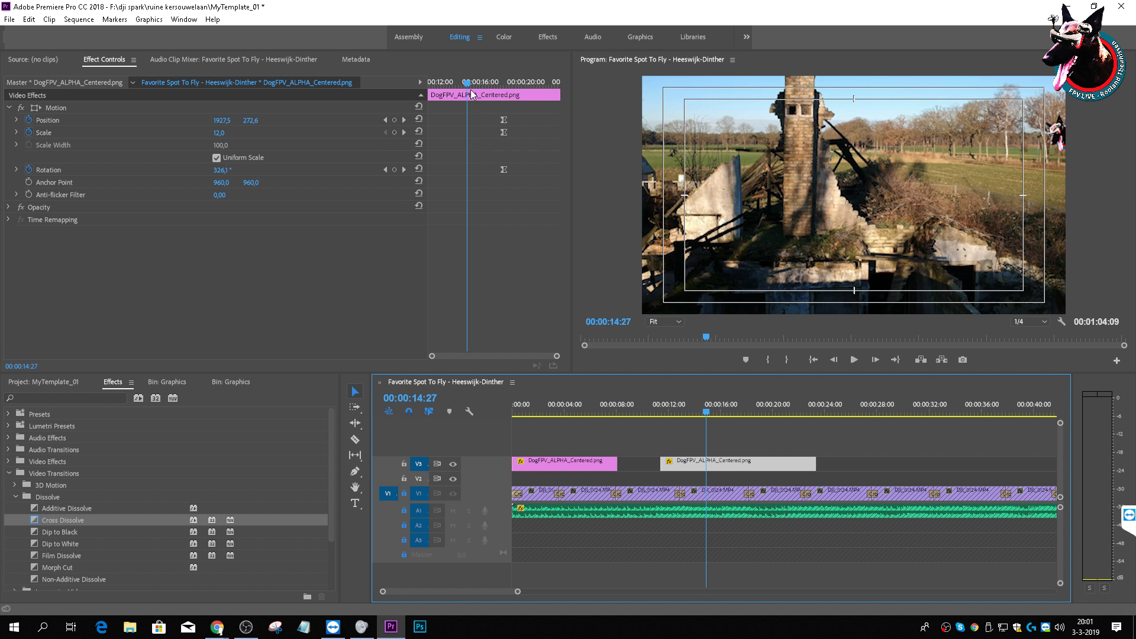
{"action": "left_click", "coordinate": [503, 357]}
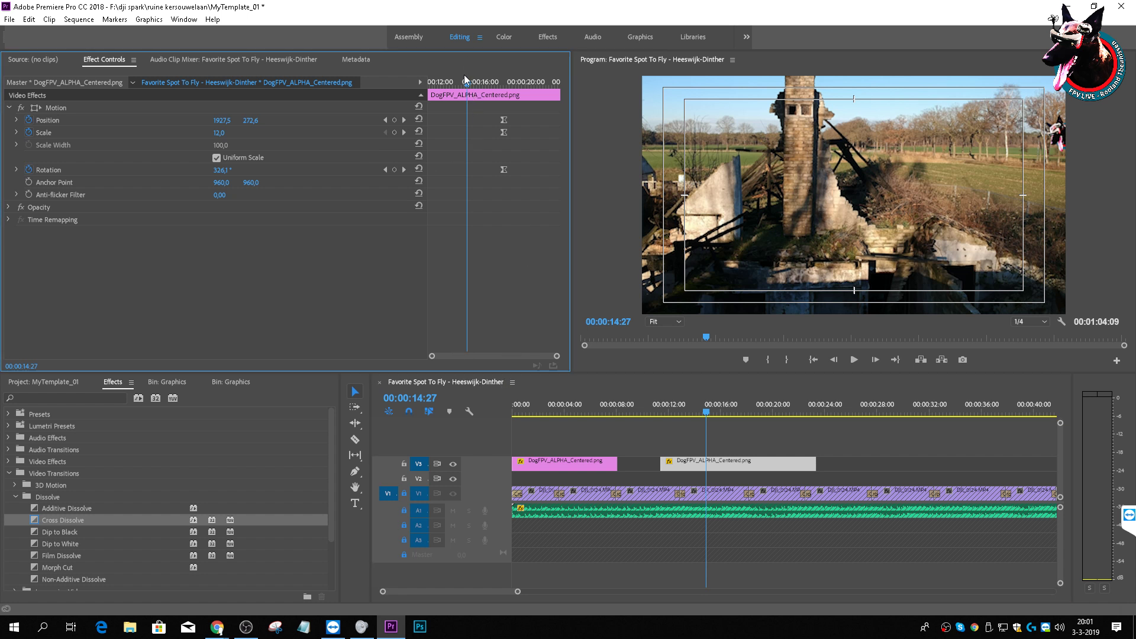
{"action": "left_click_drag", "start_coordinate": [468, 85], "coordinate": [504, 96]}
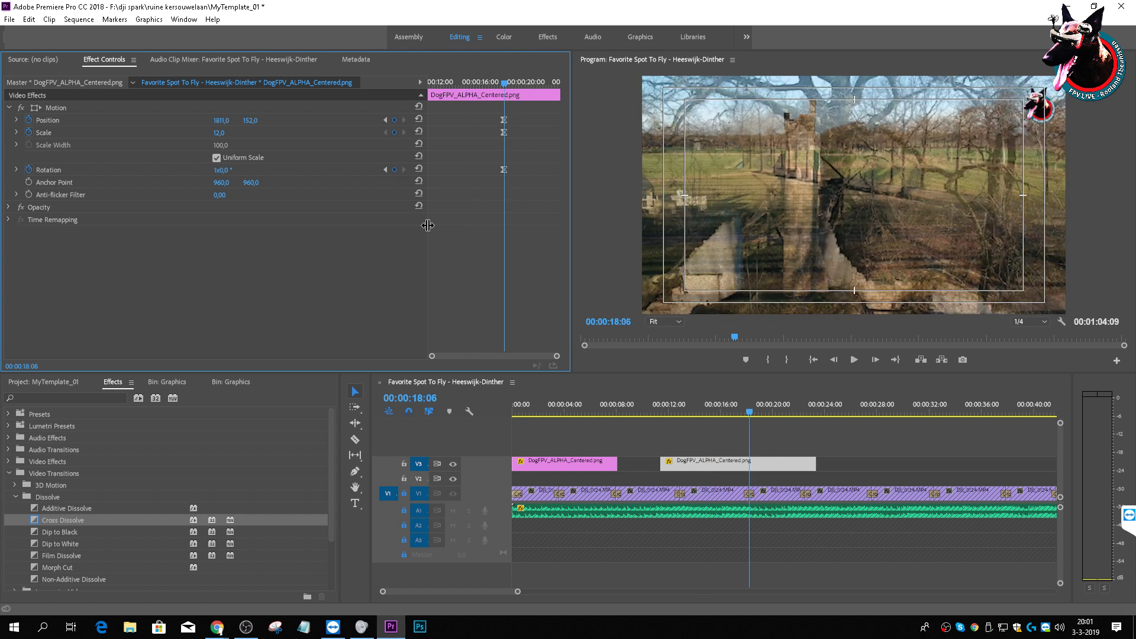
{"action": "left_click", "coordinate": [29, 132]}
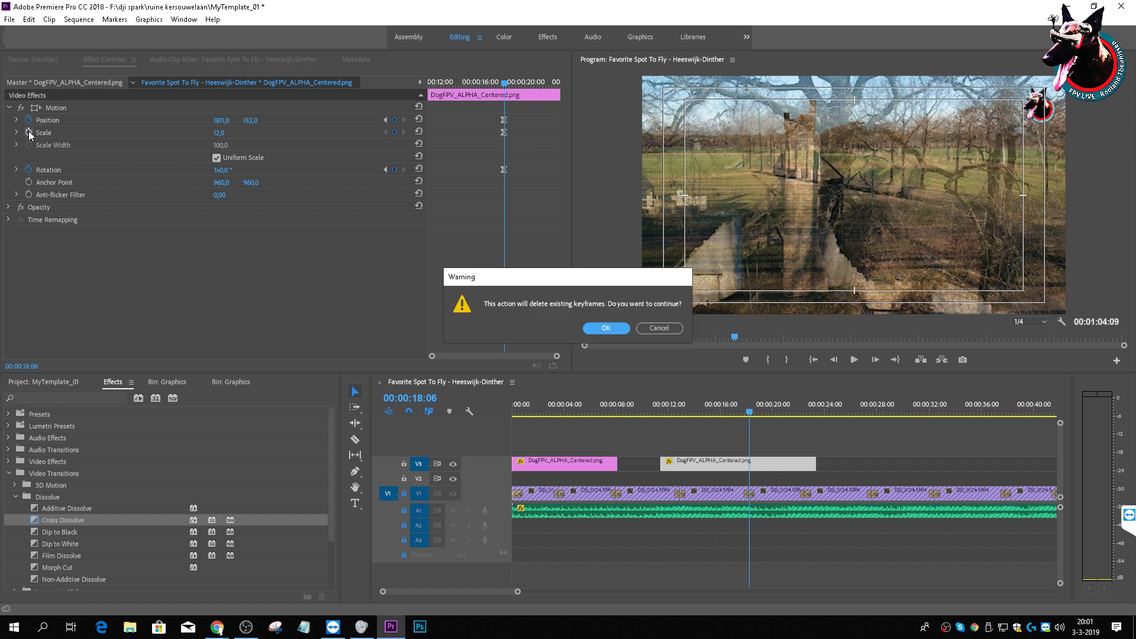
{"action": "left_click", "coordinate": [599, 328]}
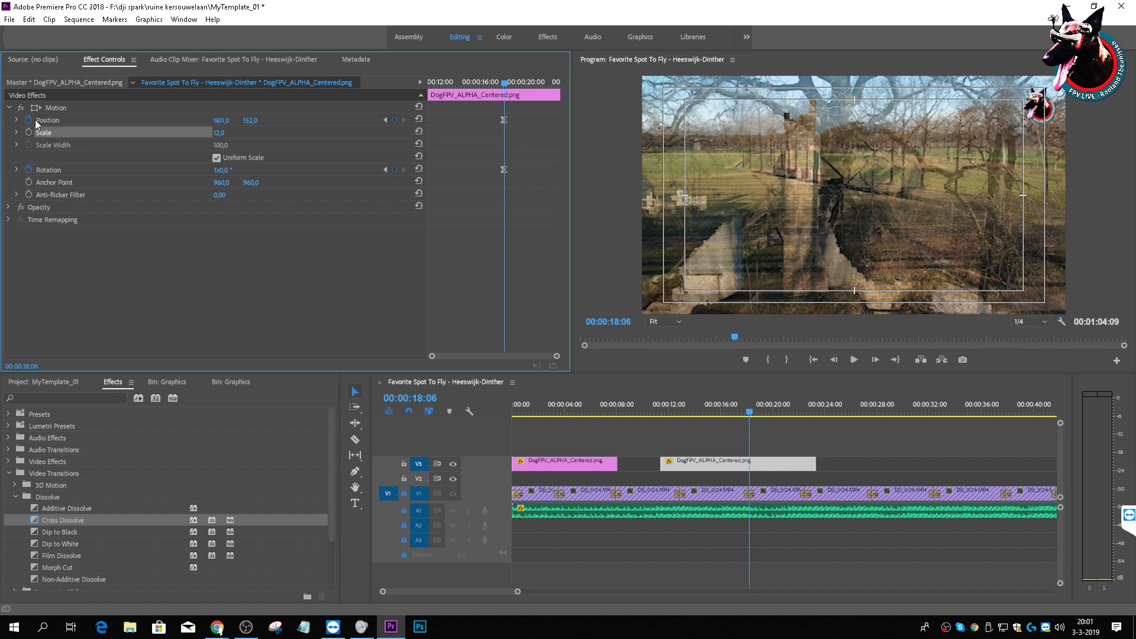
{"action": "left_click", "coordinate": [29, 119]}
{"action": "left_click", "coordinate": [605, 326]}
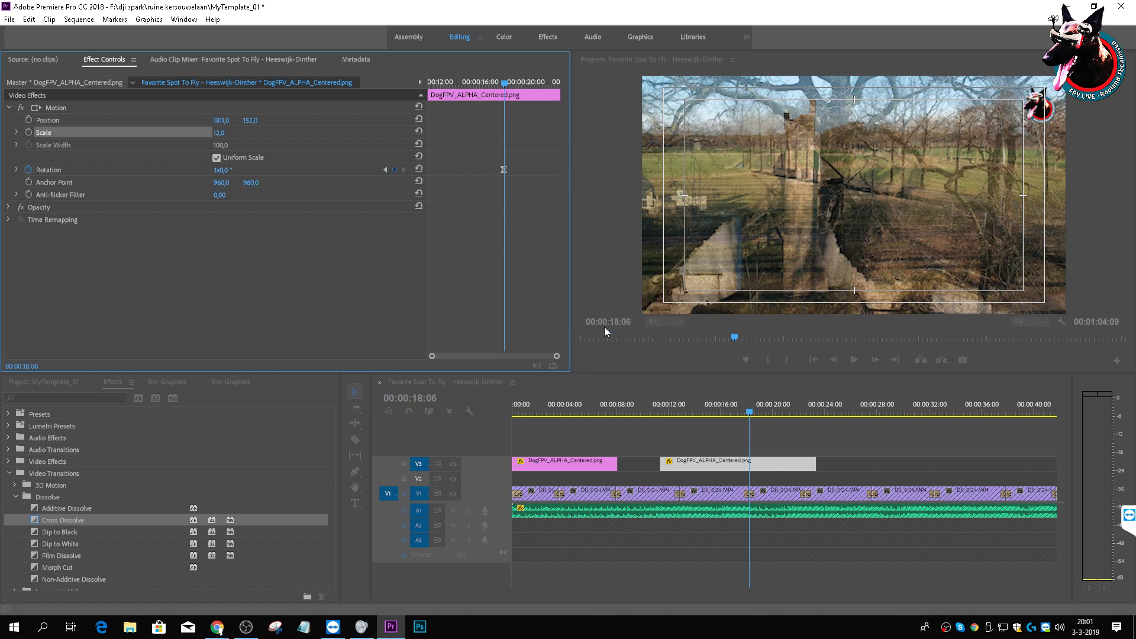
{"action": "left_click", "coordinate": [29, 170]}
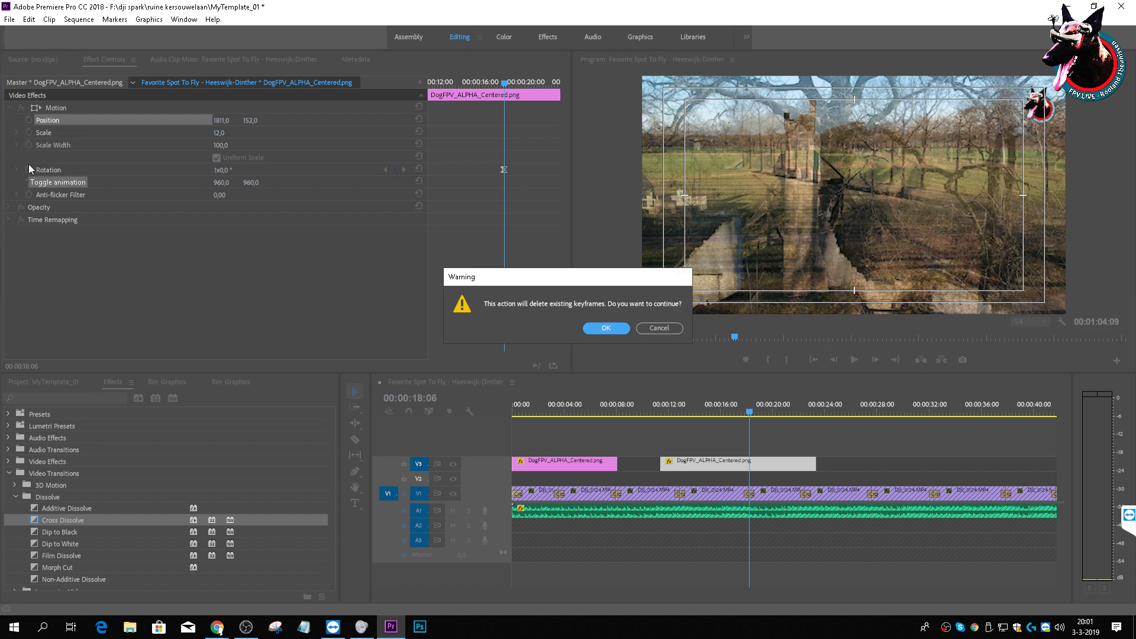
{"action": "left_click", "coordinate": [602, 329]}
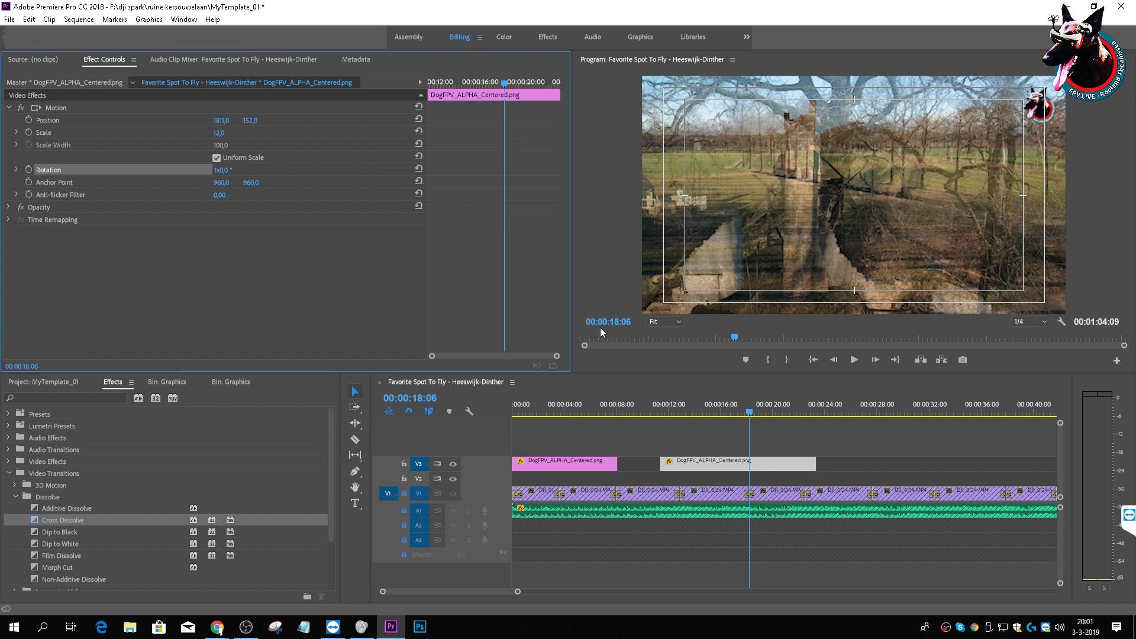
Step: Extend the second logo clip's start back to the end of the first and play through the join from 00:00:07:00
{"action": "left_click", "coordinate": [703, 465]}
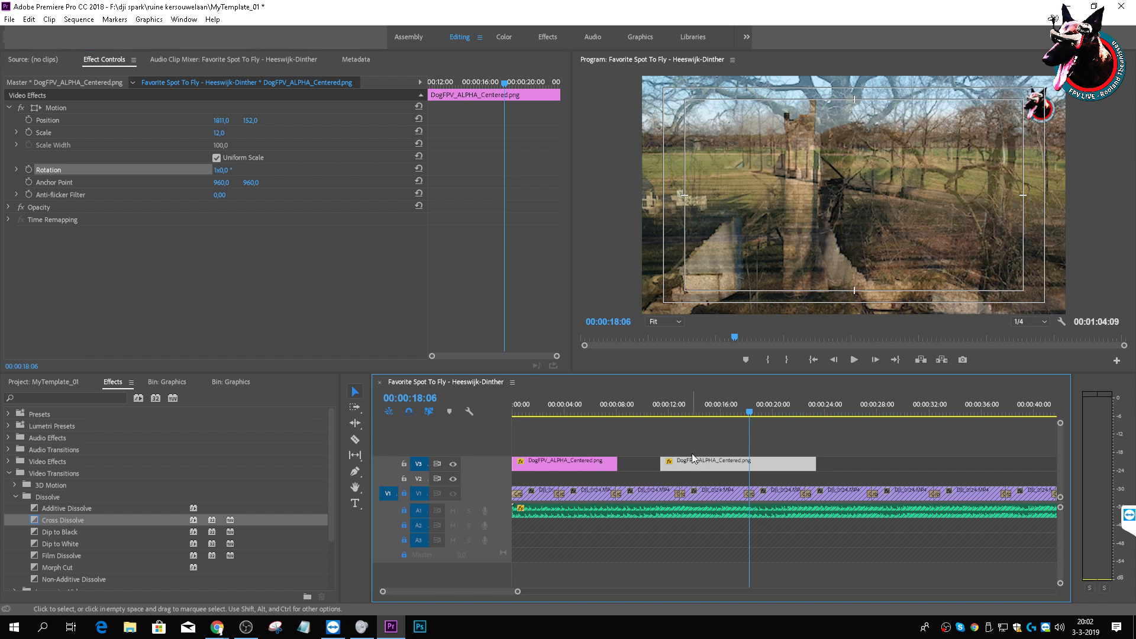
{"action": "left_click_drag", "start_coordinate": [662, 463], "coordinate": [610, 460]}
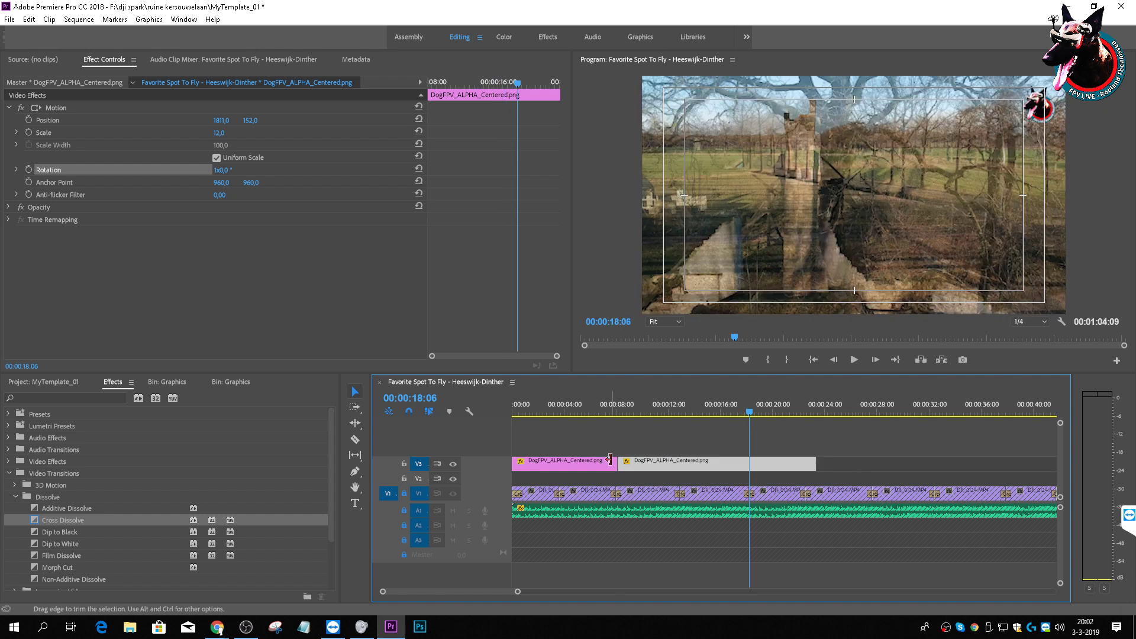
{"action": "left_click", "coordinate": [604, 408]}
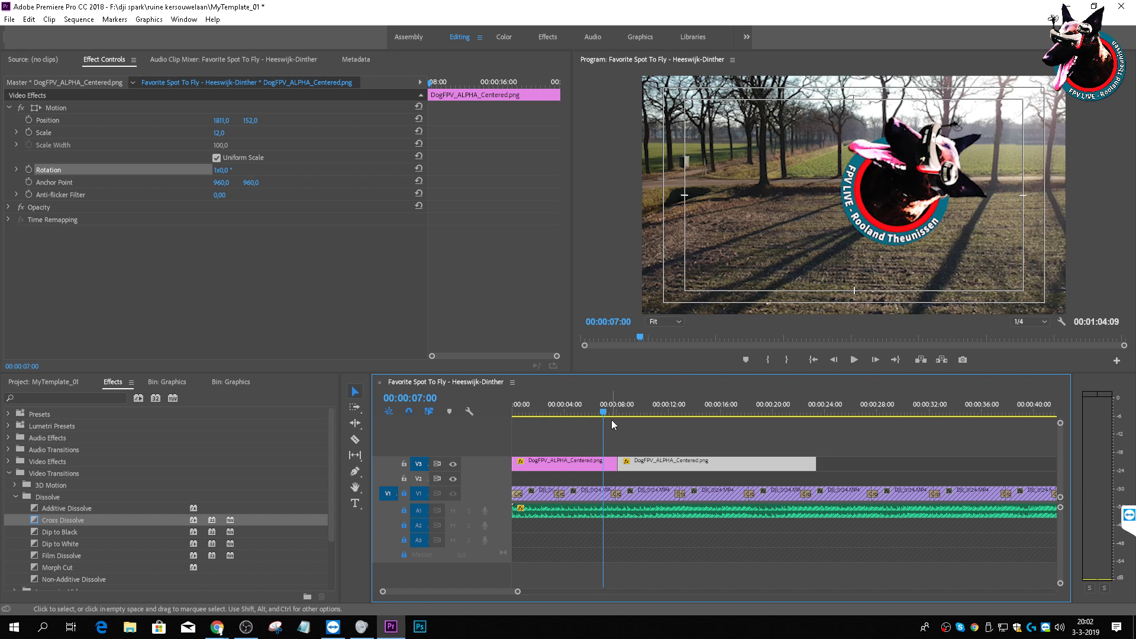
{"action": "key", "text": "space"}
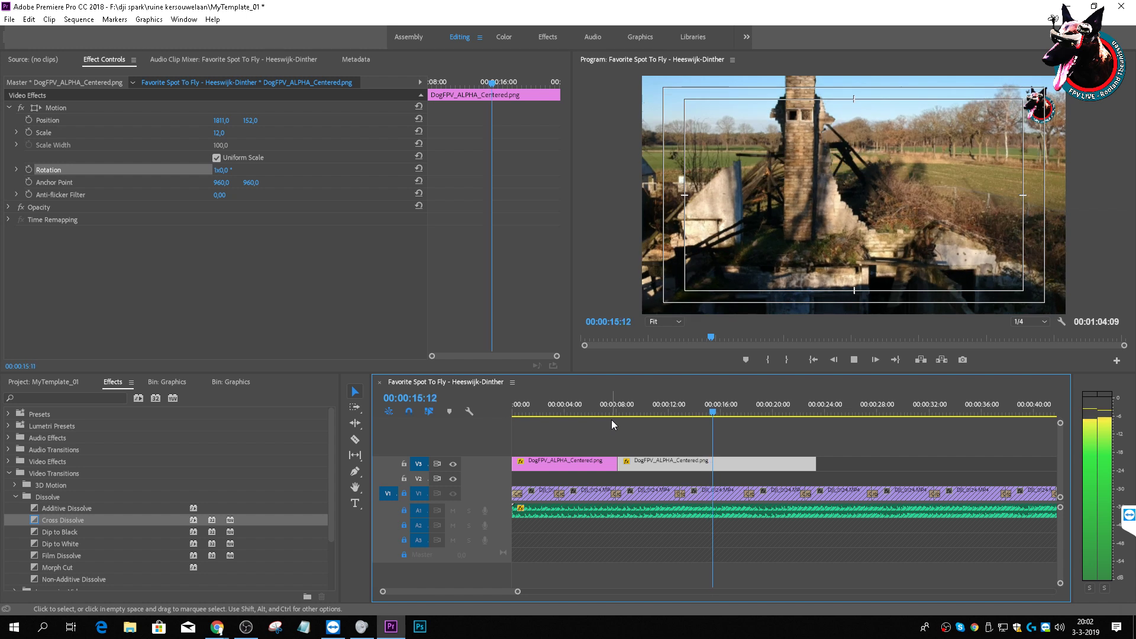
{"action": "key", "text": "space"}
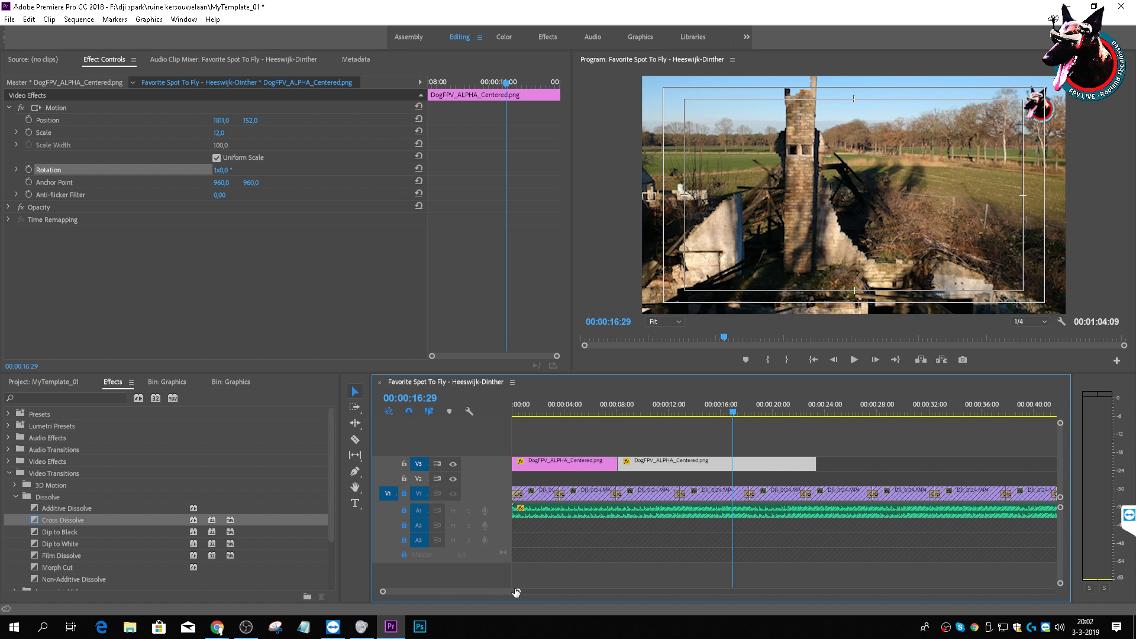
Step: Copy the first, animated logo clip and paste it above the background end card at 00:01:00:17
{"action": "mouse_move", "coordinate": [517, 591]}
{"action": "left_mouse_down"}
{"action": "mouse_move", "coordinate": [498, 591]}
{"action": "mouse_move", "coordinate": [521, 591]}
{"action": "left_mouse_up"}
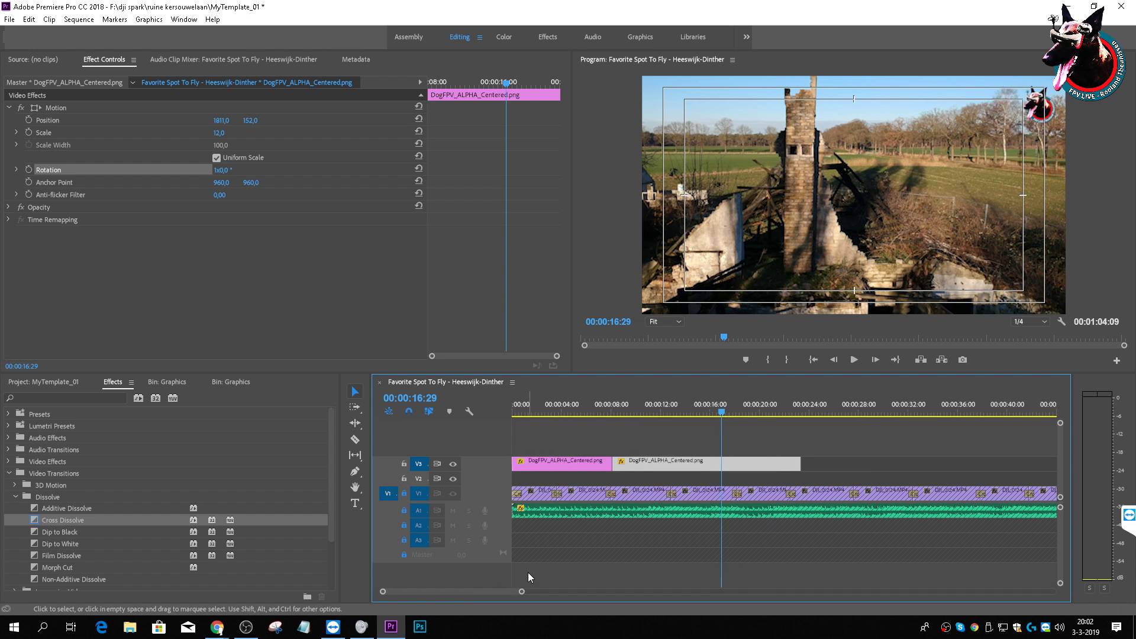
{"action": "left_click", "coordinate": [573, 405]}
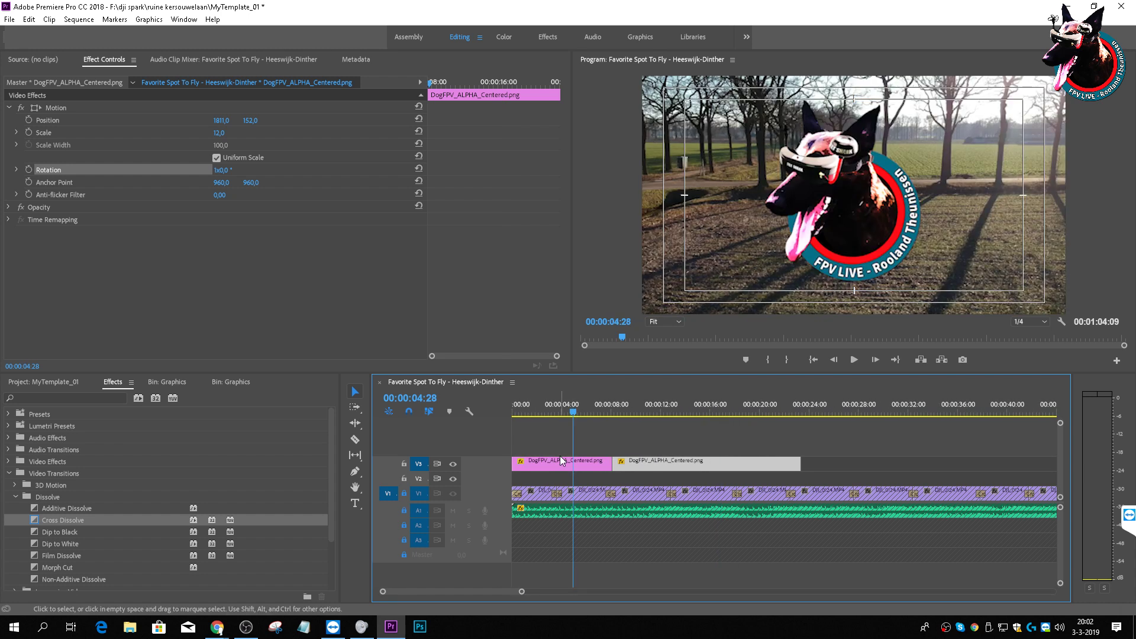
{"action": "left_click", "coordinate": [559, 456]}
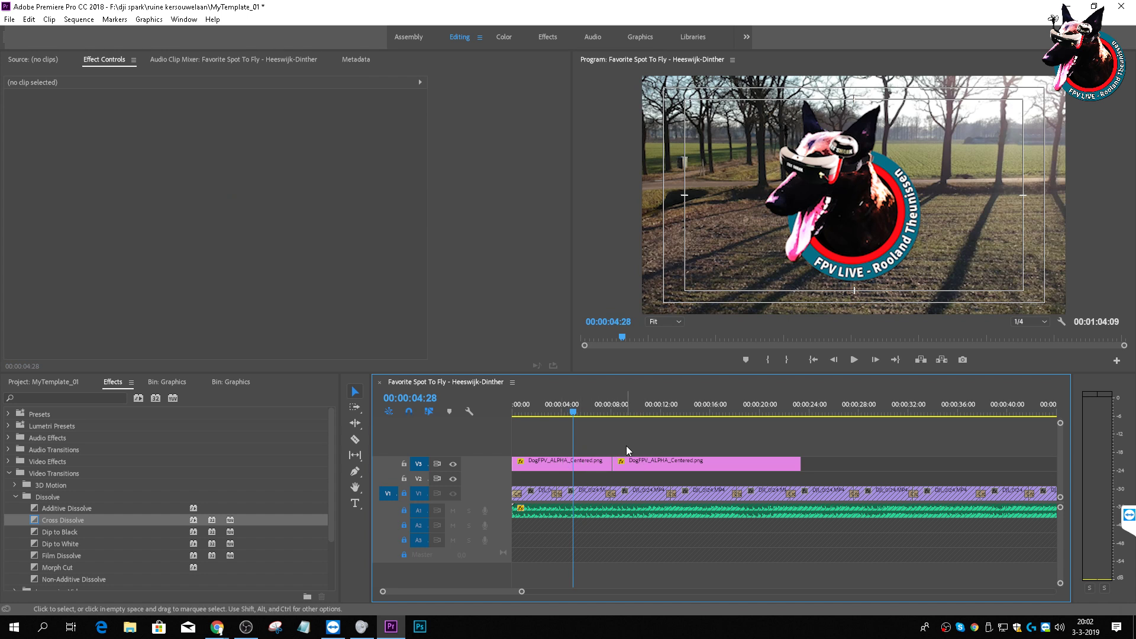
{"action": "left_click", "coordinate": [576, 461]}
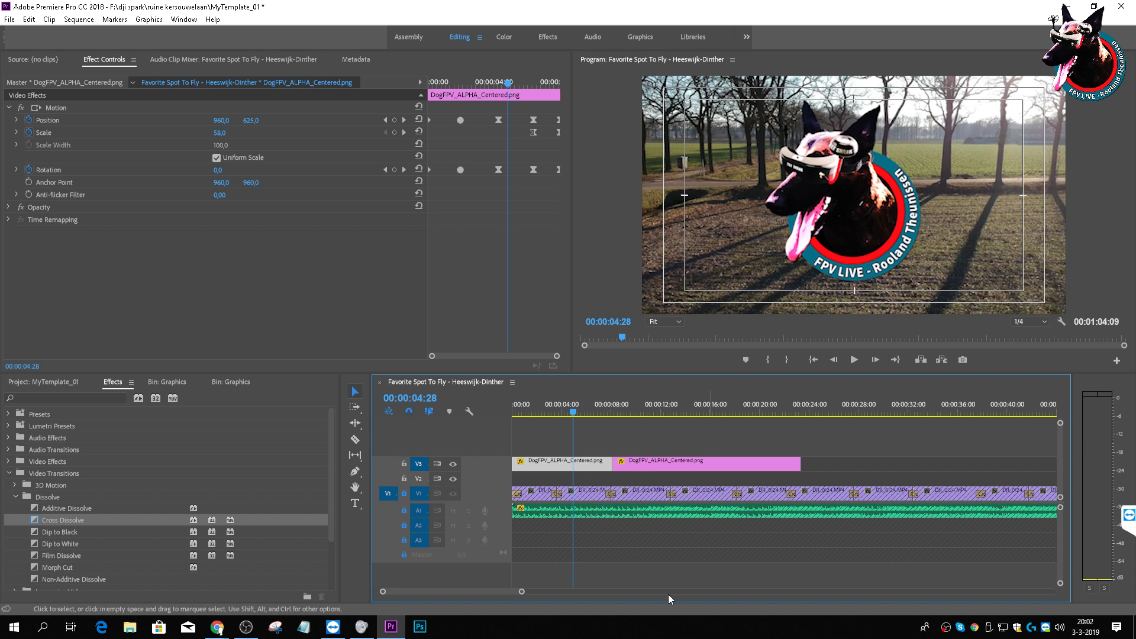
{"action": "left_click_drag", "start_coordinate": [476, 591], "coordinate": [509, 580]}
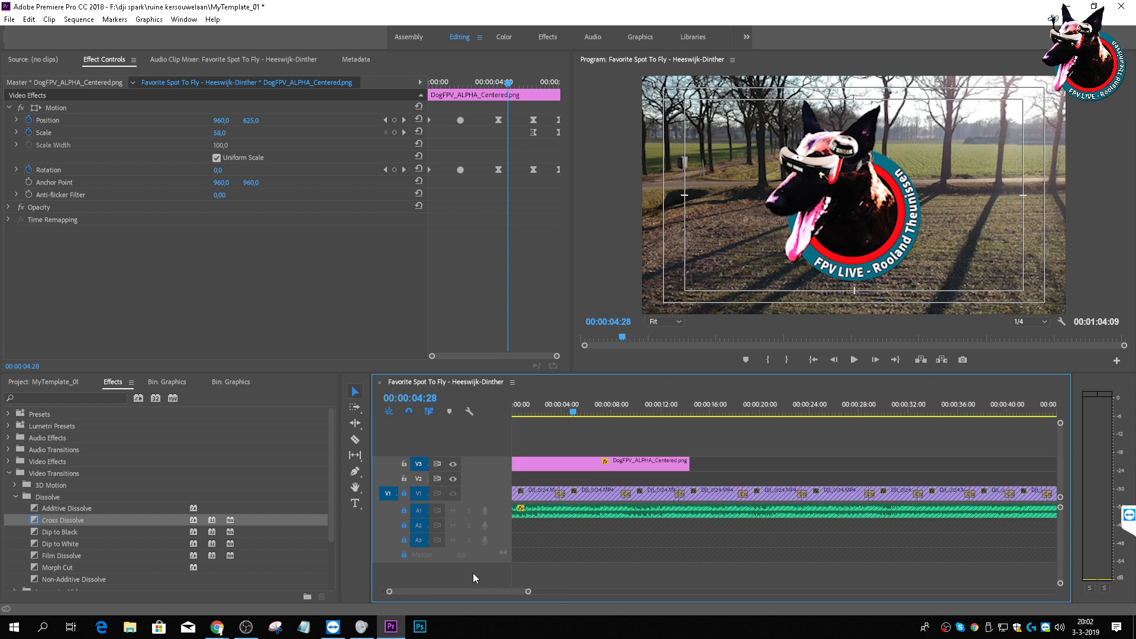
{"action": "scroll", "coordinate": [505, 576], "scroll_direction": "down", "scroll_amount": 8}
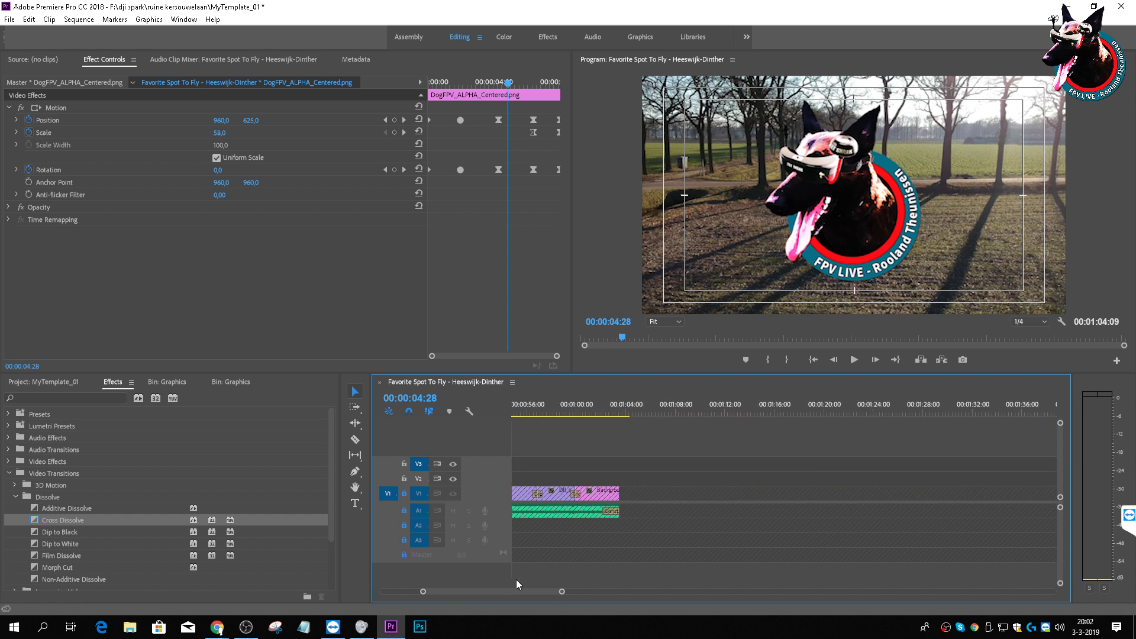
{"action": "left_click_drag", "start_coordinate": [641, 404], "coordinate": [687, 418]}
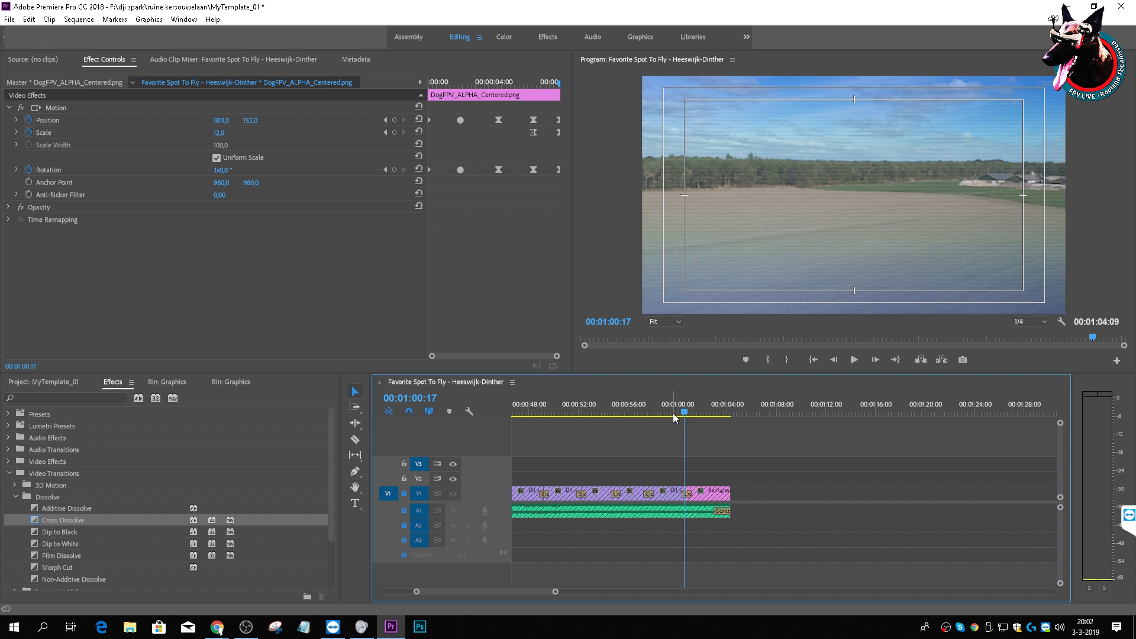
{"action": "key", "text": "ctrl+v"}
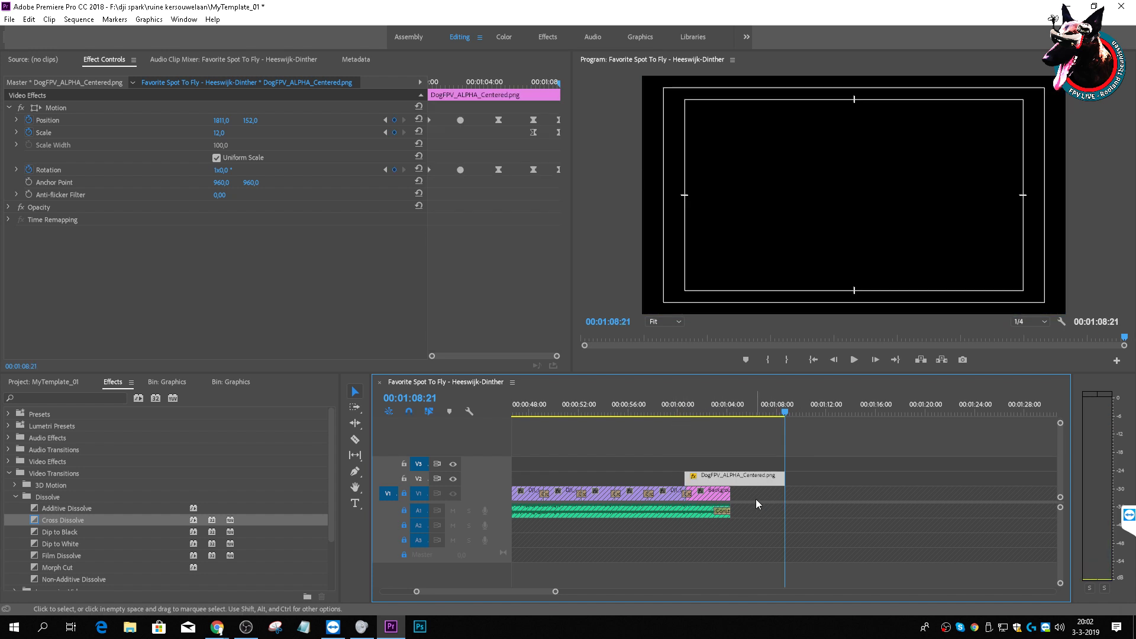
Step: Delete all position, scale and rotation keyframes of the pasted end-card logo clip except the last ones
{"action": "left_click", "coordinate": [711, 414]}
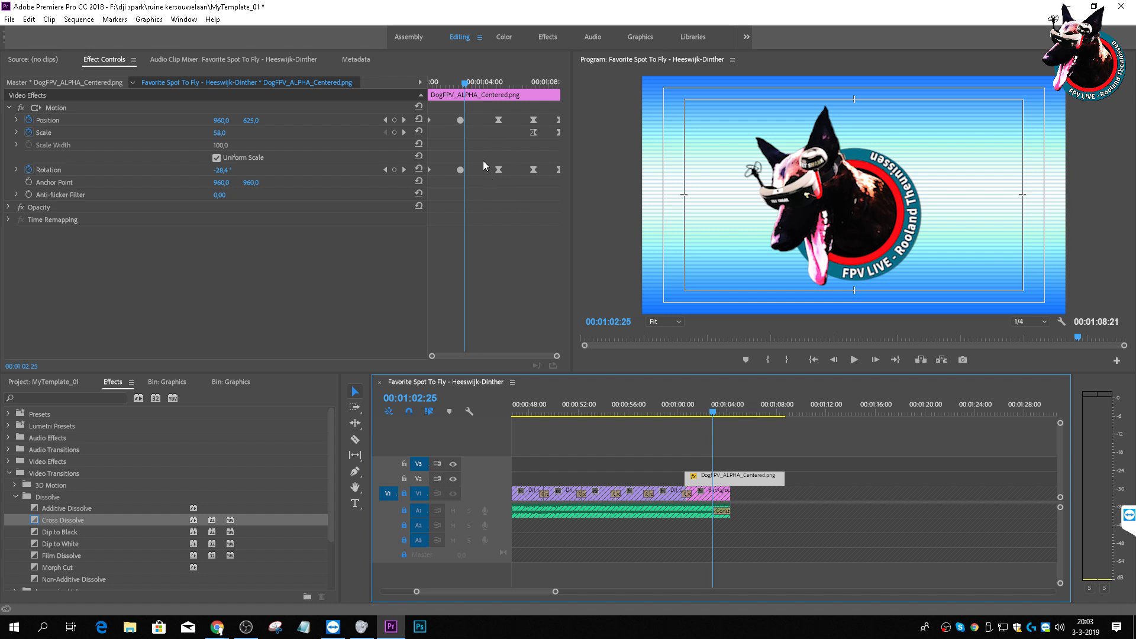
{"action": "left_click_drag", "start_coordinate": [426, 225], "coordinate": [256, 217]}
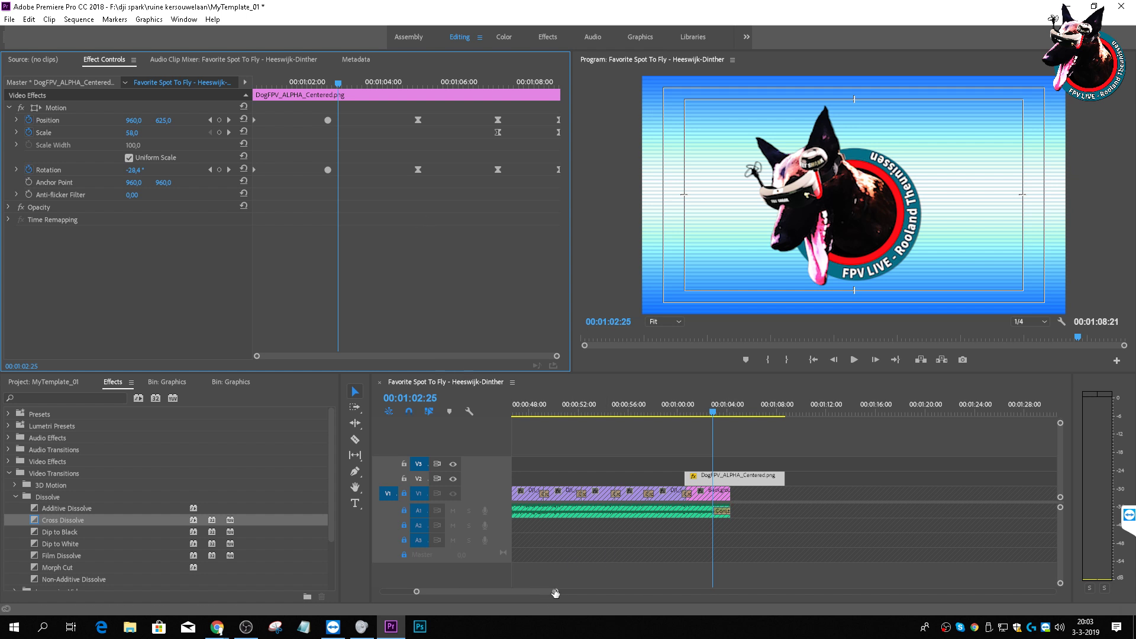
{"action": "mouse_move", "coordinate": [555, 591]}
{"action": "left_mouse_down"}
{"action": "mouse_move", "coordinate": [516, 584]}
{"action": "mouse_move", "coordinate": [533, 591]}
{"action": "left_mouse_up"}
{"action": "left_click", "coordinate": [383, 354]}
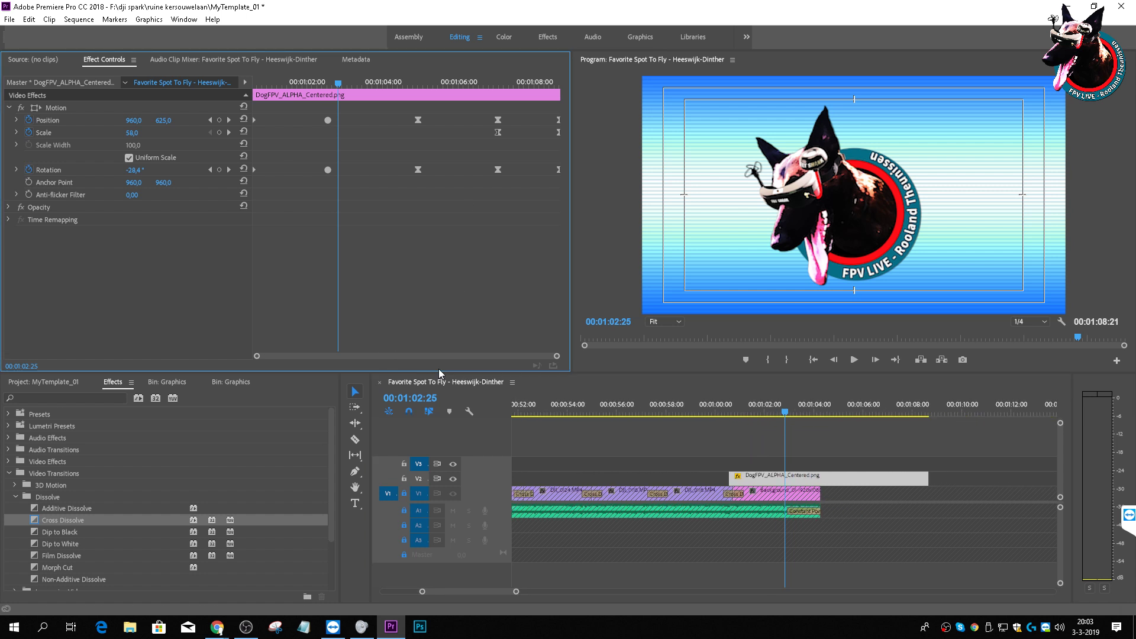
{"action": "left_click_drag", "start_coordinate": [325, 80], "coordinate": [231, 84]}
{"action": "left_click_drag", "start_coordinate": [309, 229], "coordinate": [501, 166]}
{"action": "key", "text": "Delete"}
{"action": "left_click_drag", "start_coordinate": [536, 225], "coordinate": [306, 84]}
{"action": "key", "text": "Delete"}
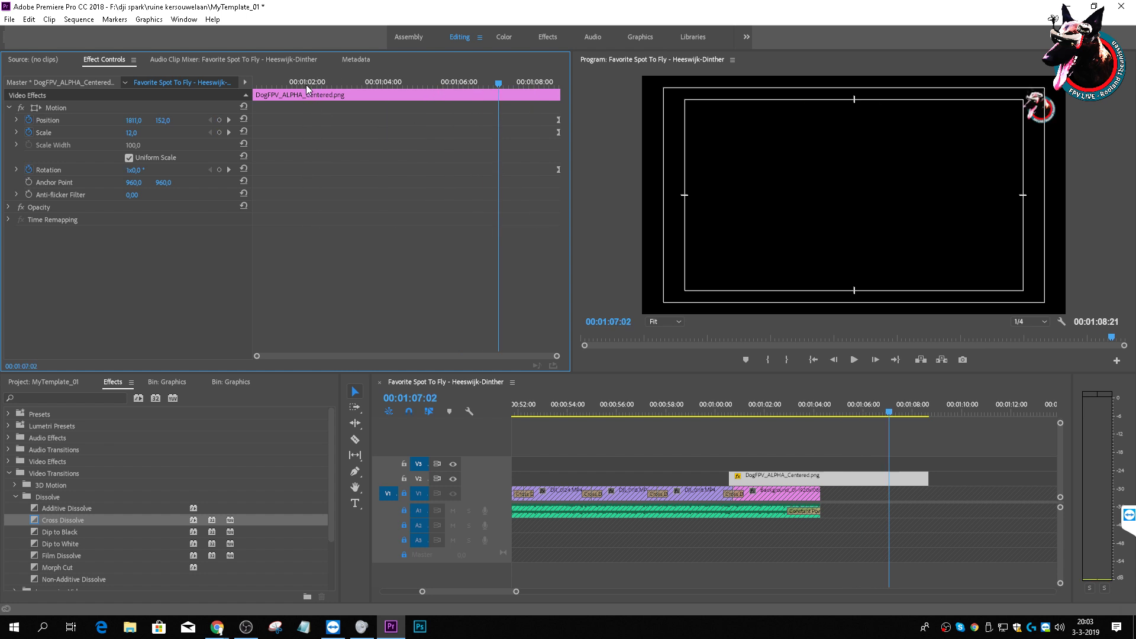
Step: Turn off scale, position and rotation animation for the end-card logo clip and preview the start of the end card
{"action": "left_click_drag", "start_coordinate": [469, 210], "coordinate": [570, 188]}
{"action": "left_click_drag", "start_coordinate": [558, 120], "coordinate": [507, 119]}
{"action": "left_click", "coordinate": [28, 133]}
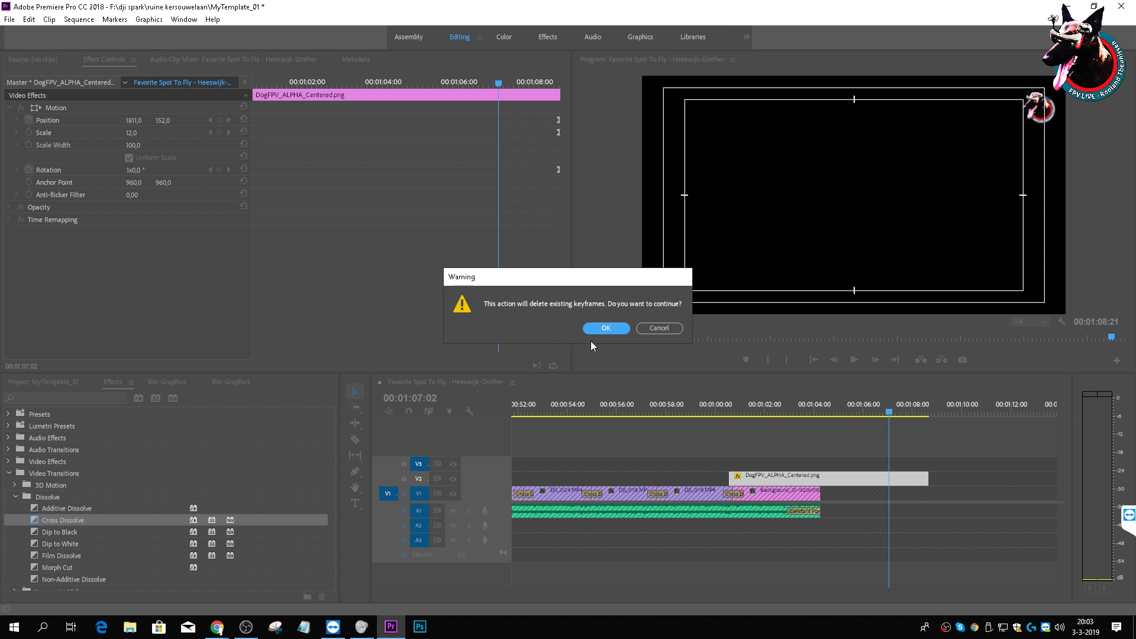
{"action": "left_click", "coordinate": [604, 329]}
{"action": "left_click", "coordinate": [28, 121]}
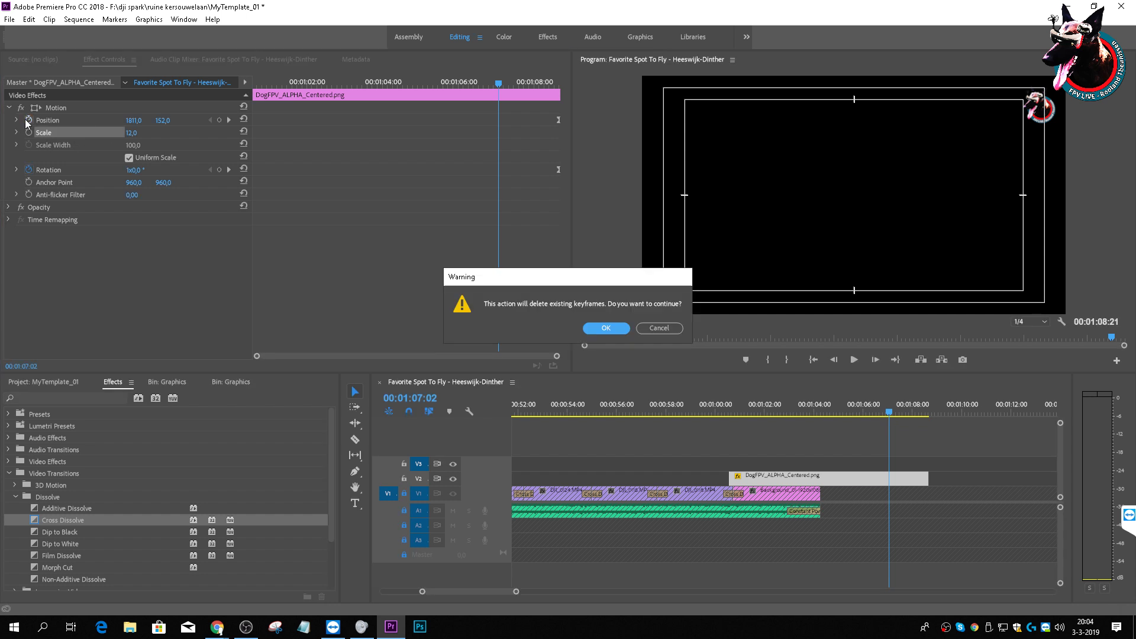
{"action": "left_click", "coordinate": [605, 329]}
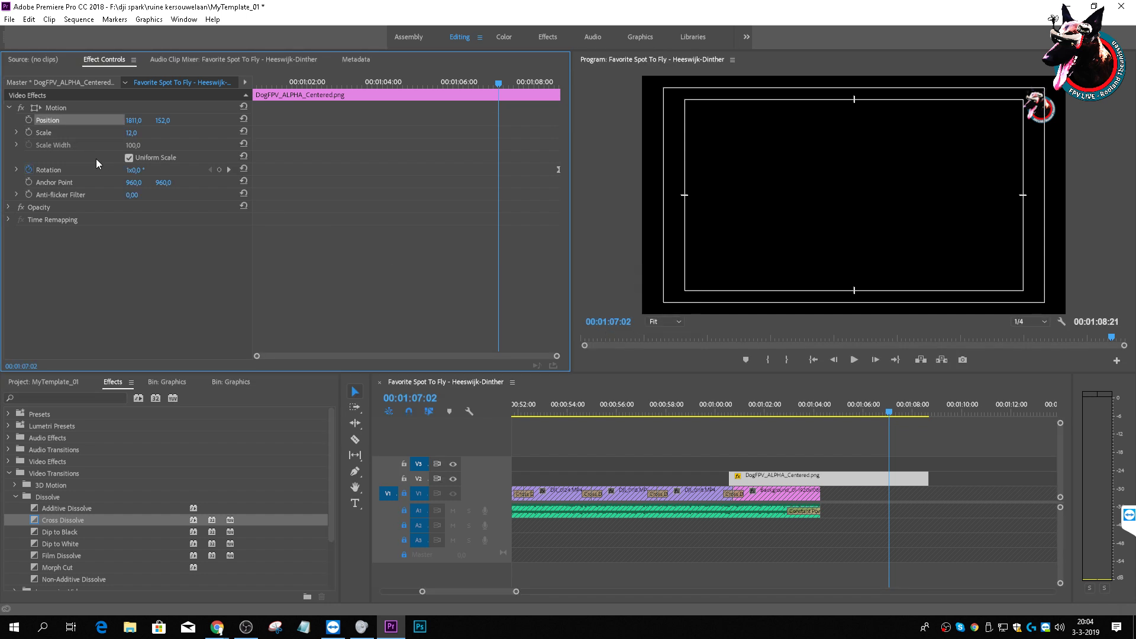
{"action": "left_click", "coordinate": [28, 170]}
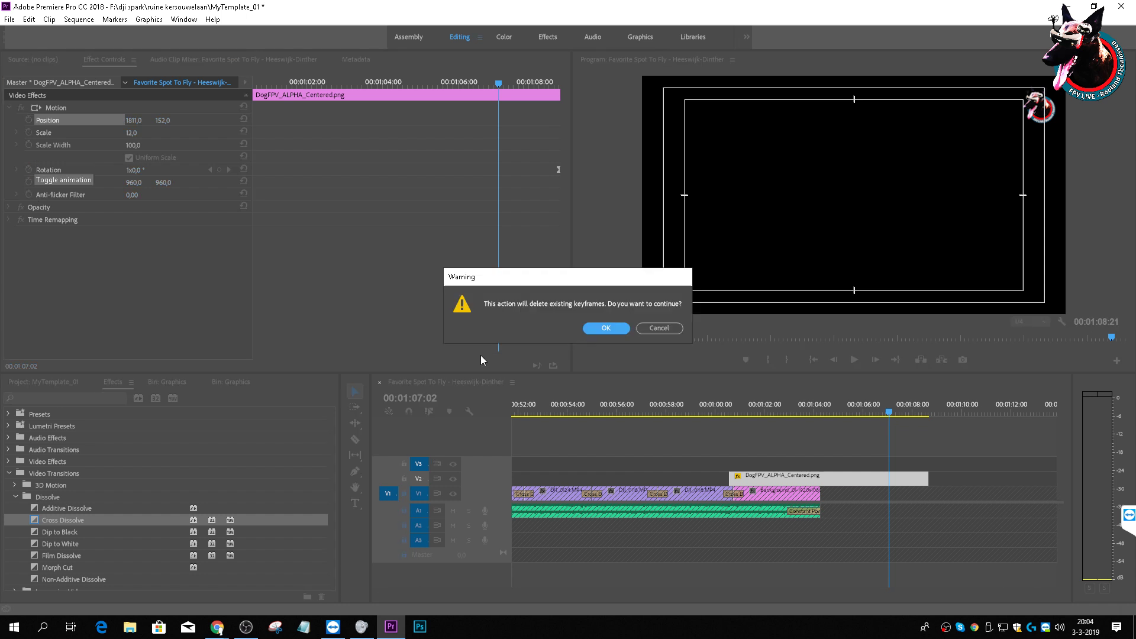
{"action": "left_click", "coordinate": [602, 329]}
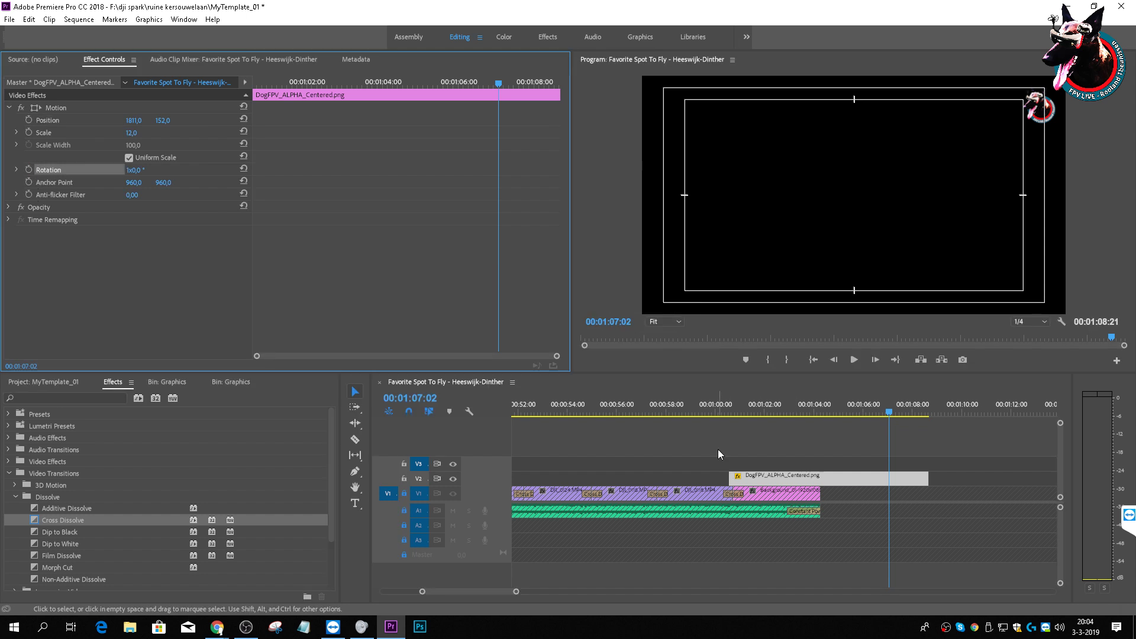
{"action": "left_click", "coordinate": [729, 403]}
{"action": "left_click_drag", "start_coordinate": [729, 402], "coordinate": [749, 419]}
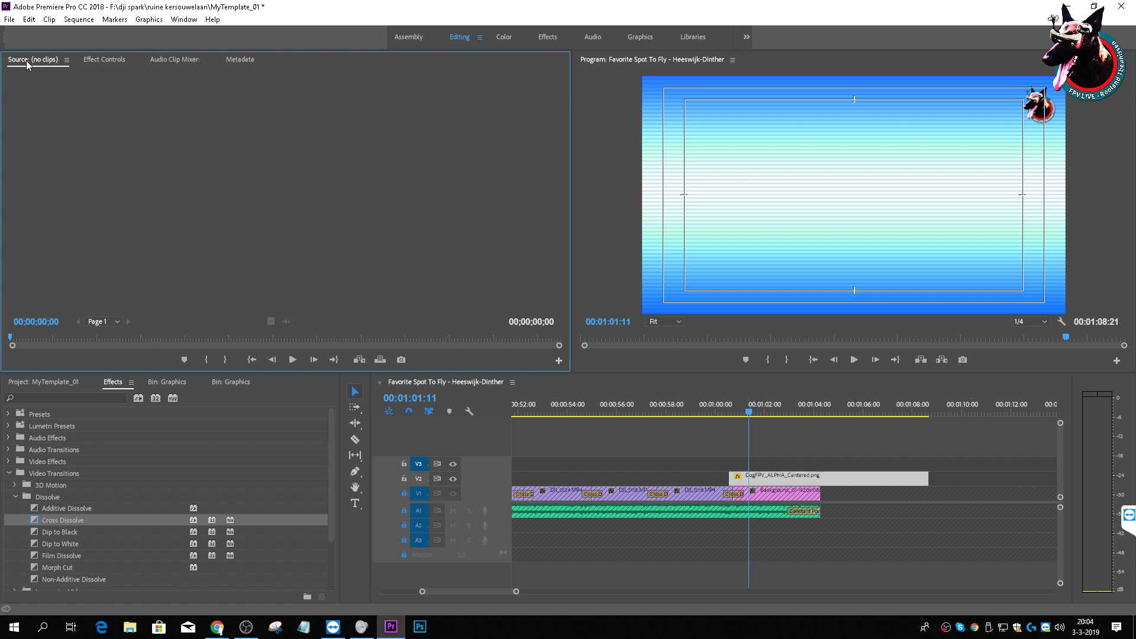
Step: Start an import into the Graphics bin and look through the Covers folder of InteractiveDNA_Studios
{"action": "left_click", "coordinate": [101, 61]}
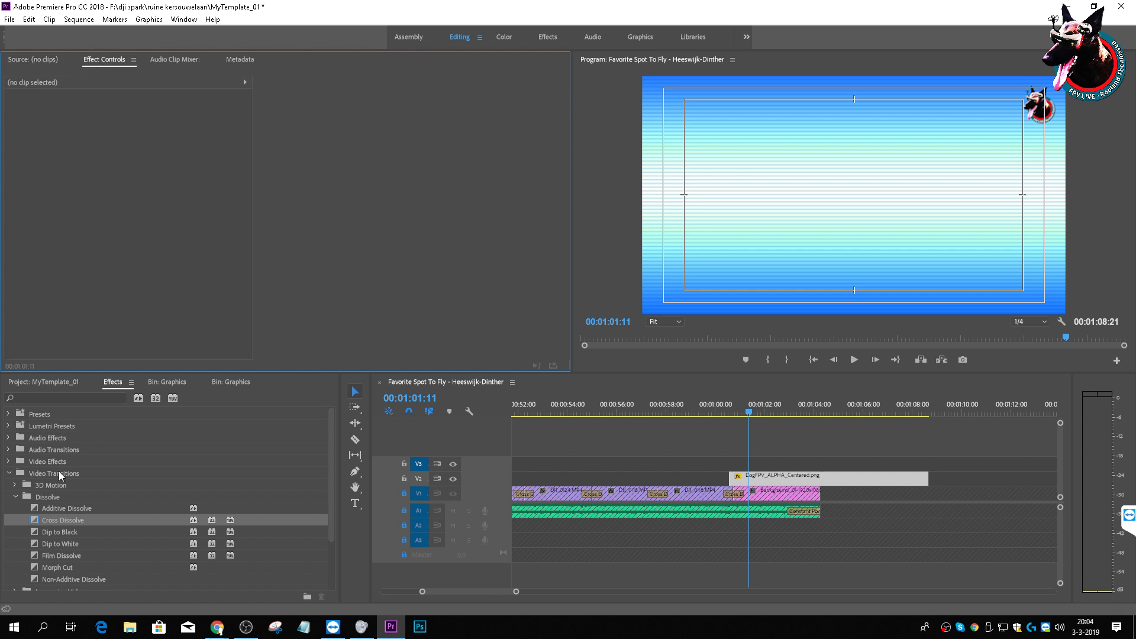
{"action": "left_click", "coordinate": [46, 383]}
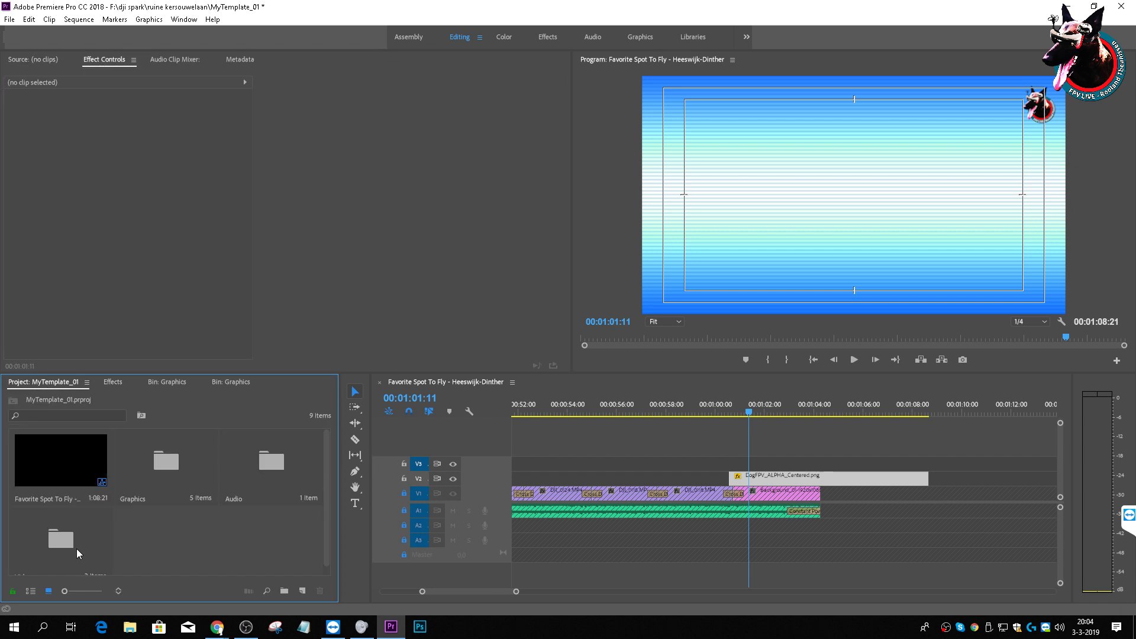
{"action": "left_click", "coordinate": [161, 458]}
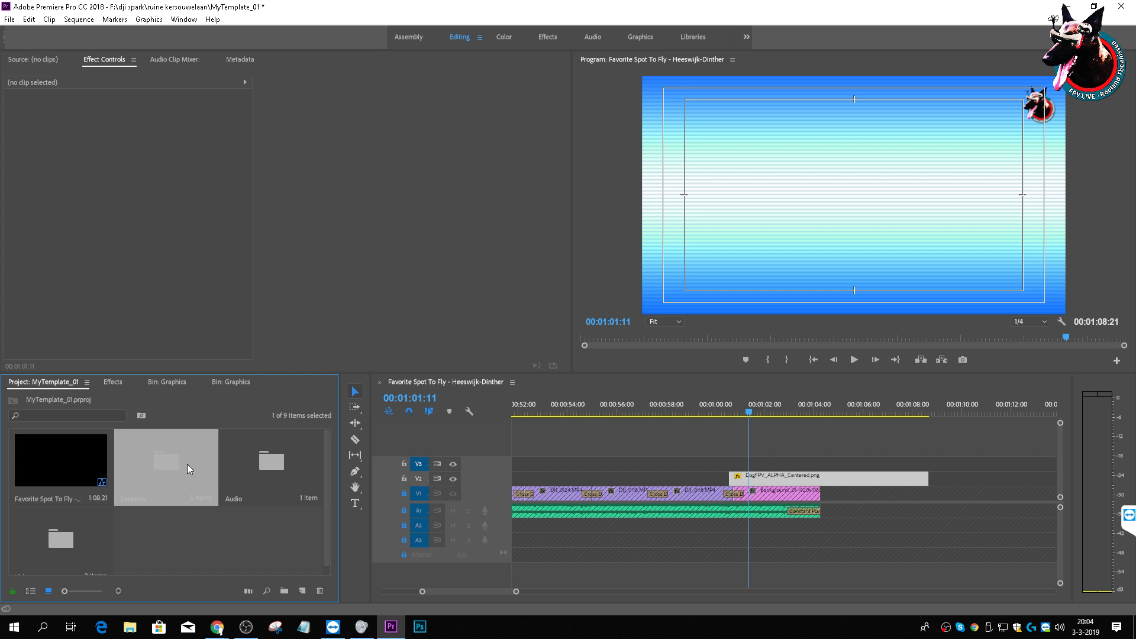
{"action": "key", "text": "ctrl+i"}
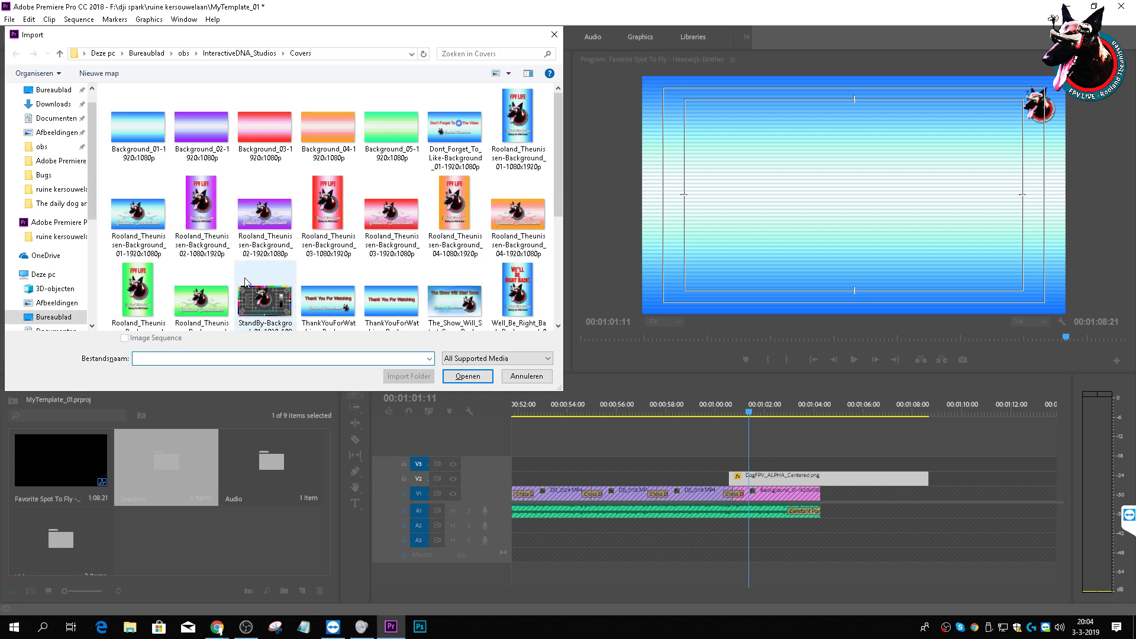
{"action": "left_click", "coordinate": [184, 53]}
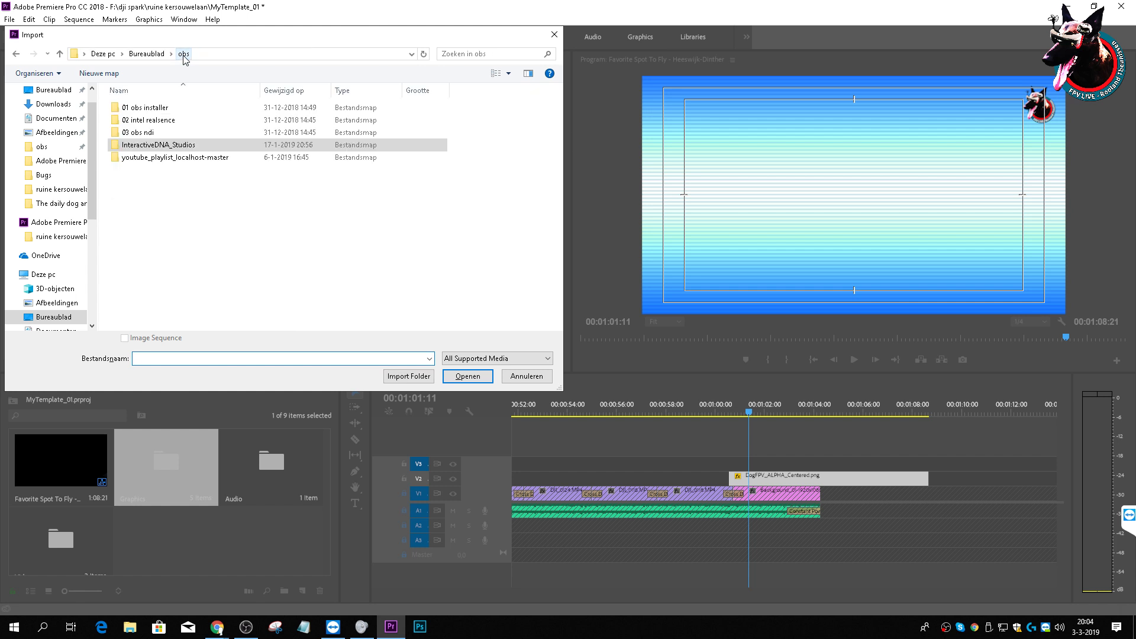
{"action": "double_click", "coordinate": [117, 144]}
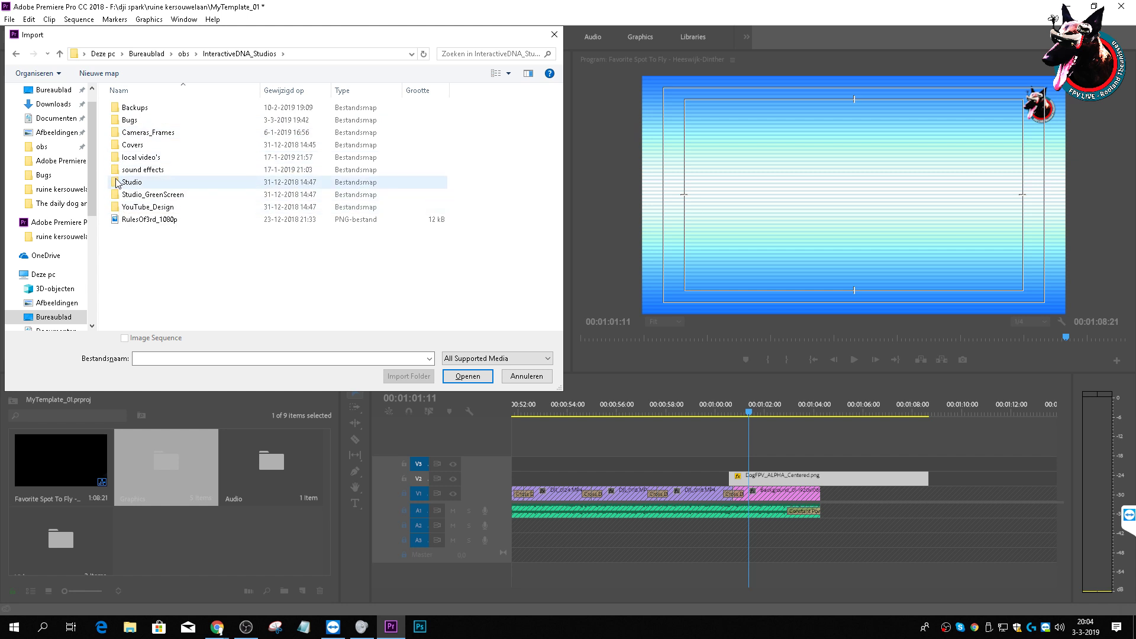
{"action": "left_click", "coordinate": [117, 147]}
{"action": "double_click", "coordinate": [116, 148]}
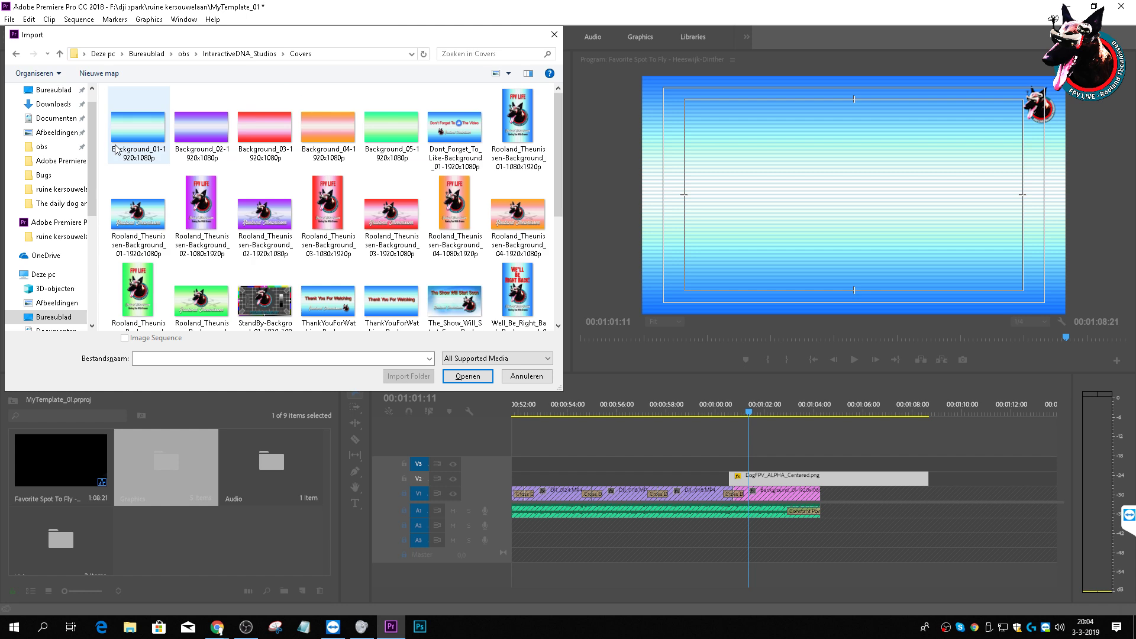
{"action": "left_click_drag", "start_coordinate": [557, 201], "coordinate": [554, 177]}
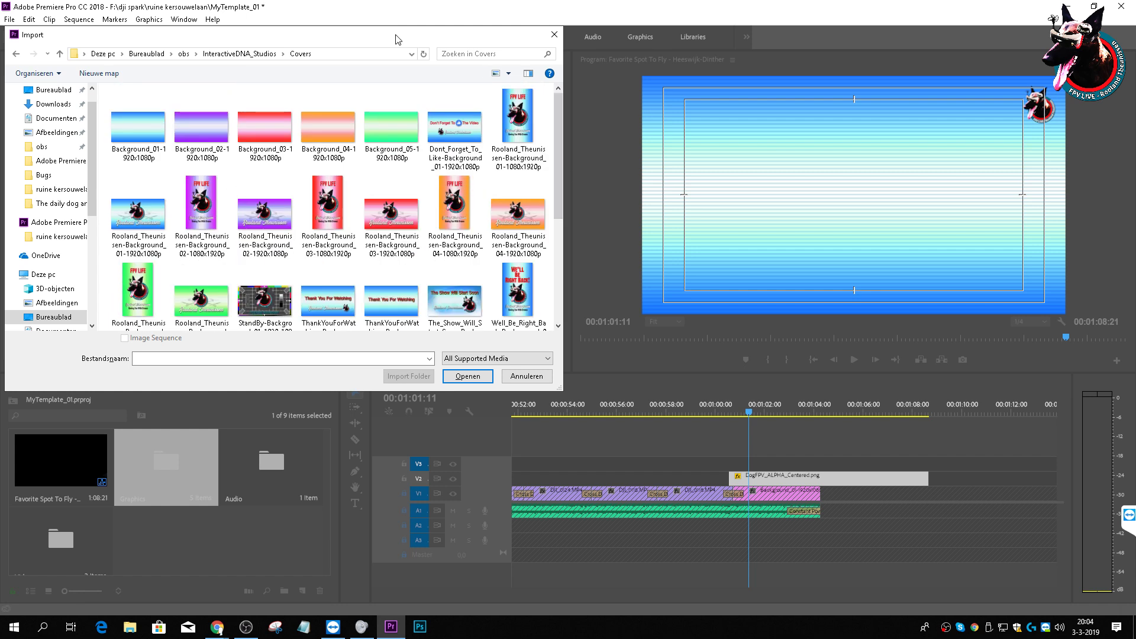
Step: Import the PNG with the presenter's name lettering from the Bugs folder of InteractiveDNA_Studios
{"action": "left_click", "coordinate": [185, 53]}
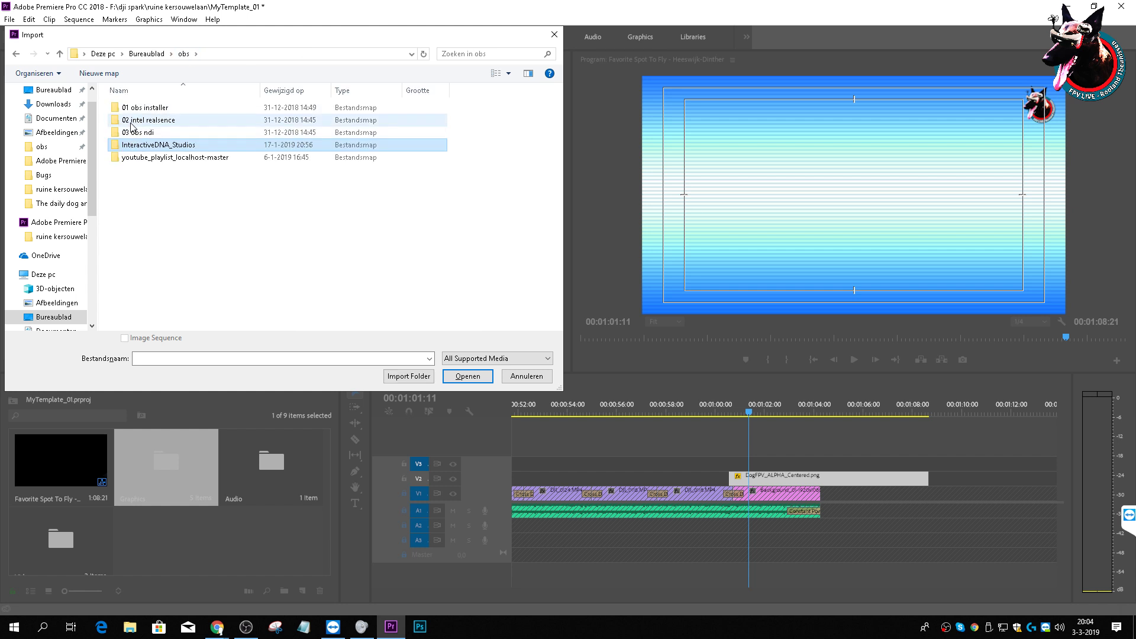
{"action": "double_click", "coordinate": [127, 146]}
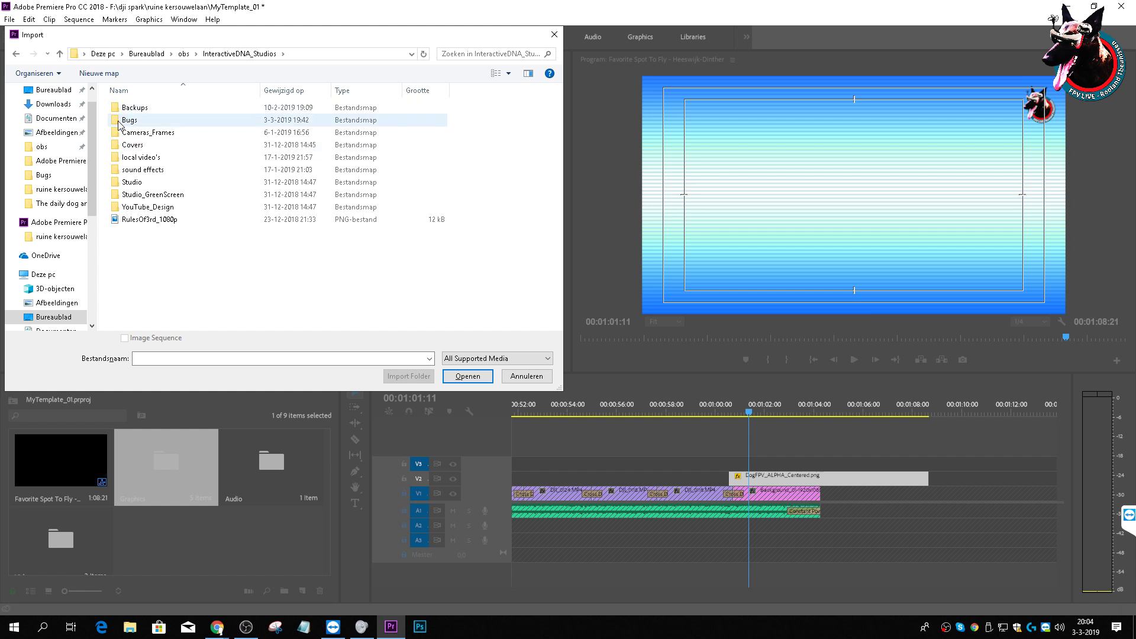
{"action": "double_click", "coordinate": [118, 121]}
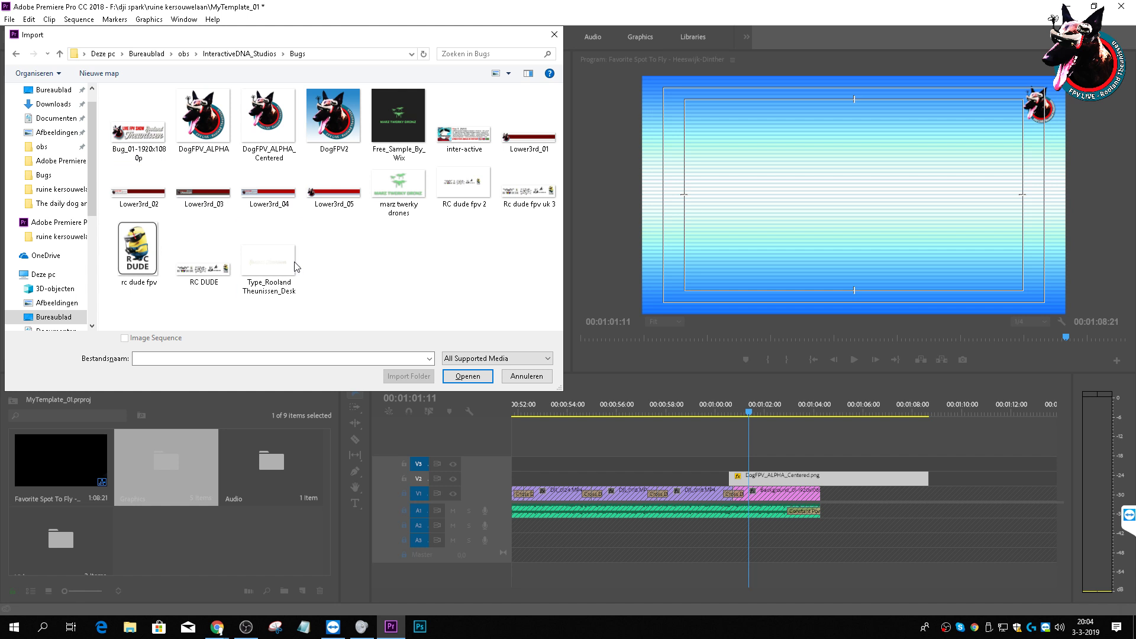
{"action": "left_click", "coordinate": [268, 265]}
{"action": "left_click", "coordinate": [468, 376]}
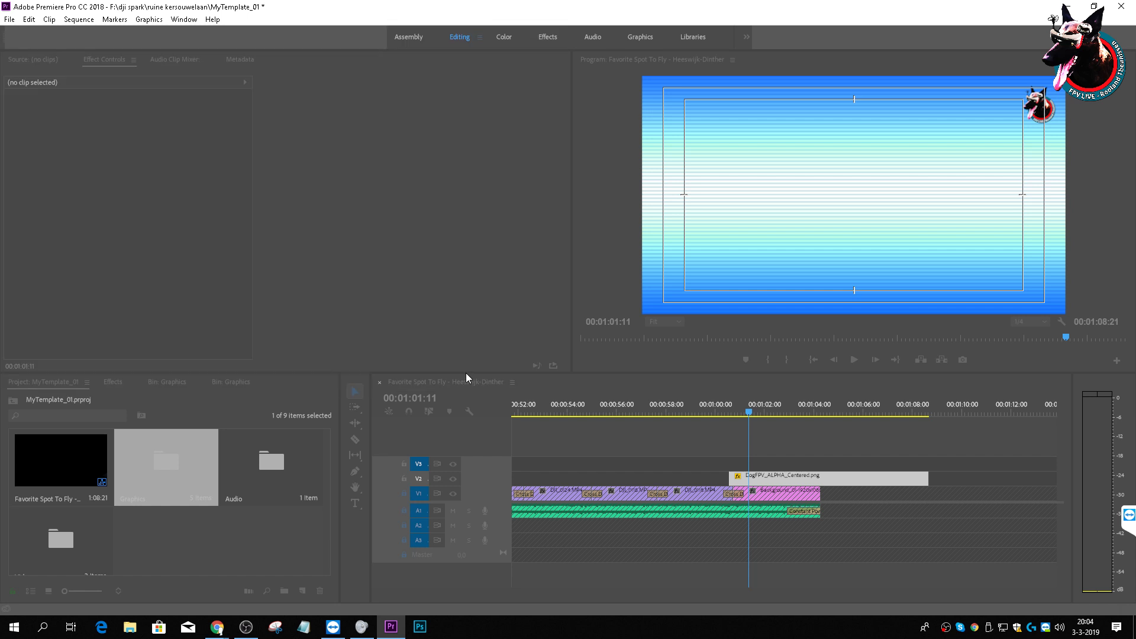
Step: Place the imported name graphic from the Graphics bin on V2 before the end-card logo, starting at about 00:00:55
{"action": "double_click", "coordinate": [179, 463]}
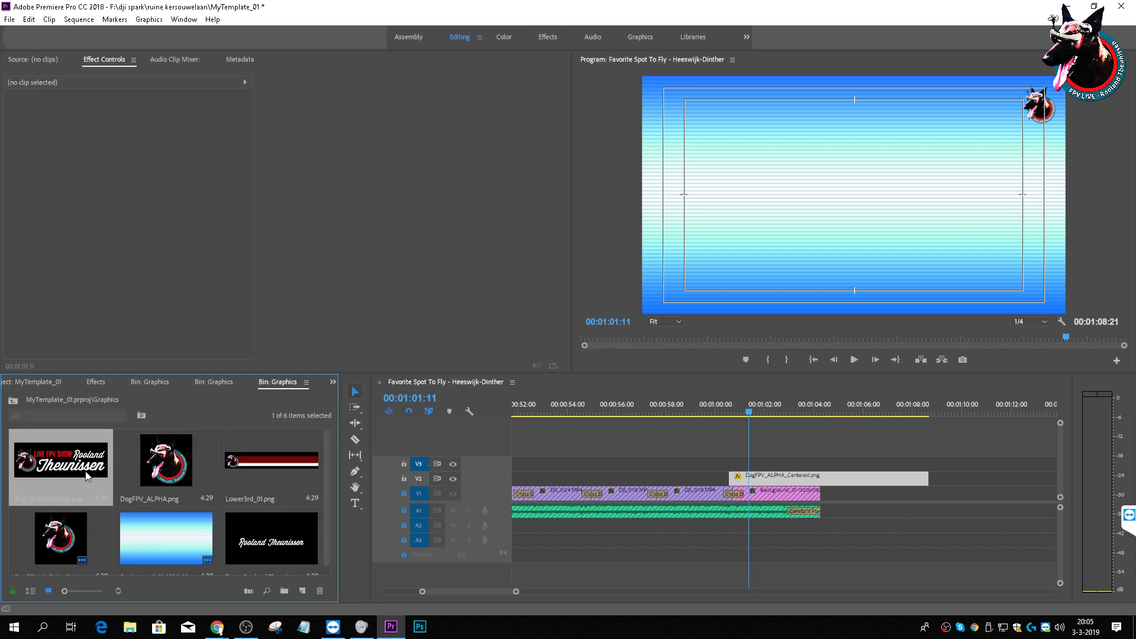
{"action": "left_click", "coordinate": [264, 548]}
{"action": "left_click_drag", "start_coordinate": [258, 546], "coordinate": [598, 474]}
Step: Move the end-card logo clip up to V3 and align the name graphic's start beneath it on V2, keeping the name graphic selected
{"action": "left_click", "coordinate": [774, 482]}
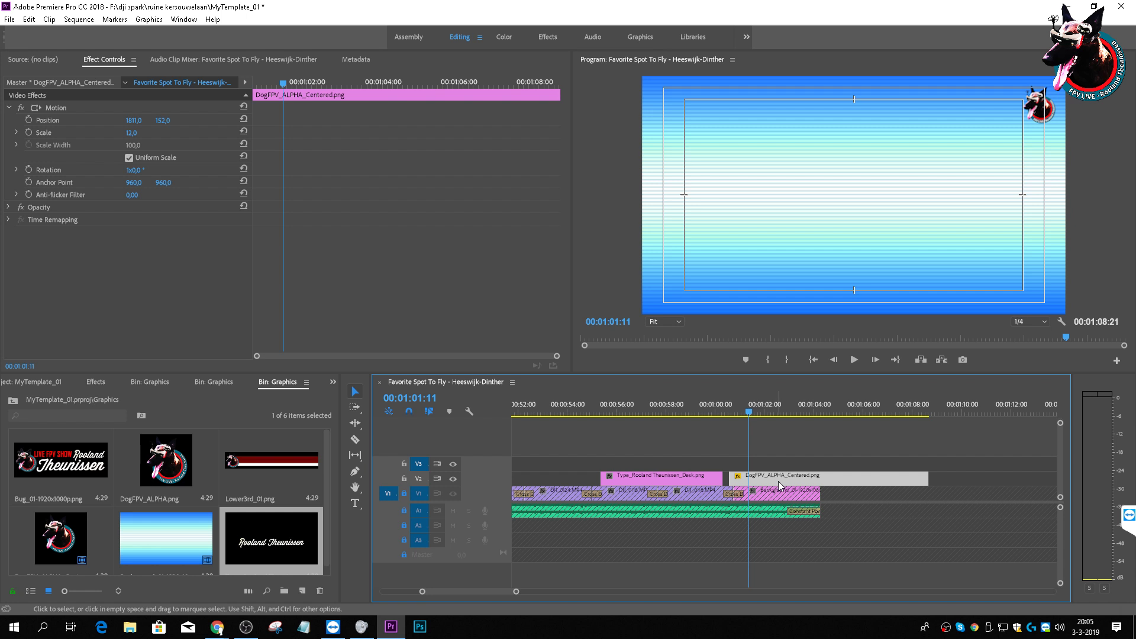
{"action": "left_click_drag", "start_coordinate": [776, 481], "coordinate": [777, 466]}
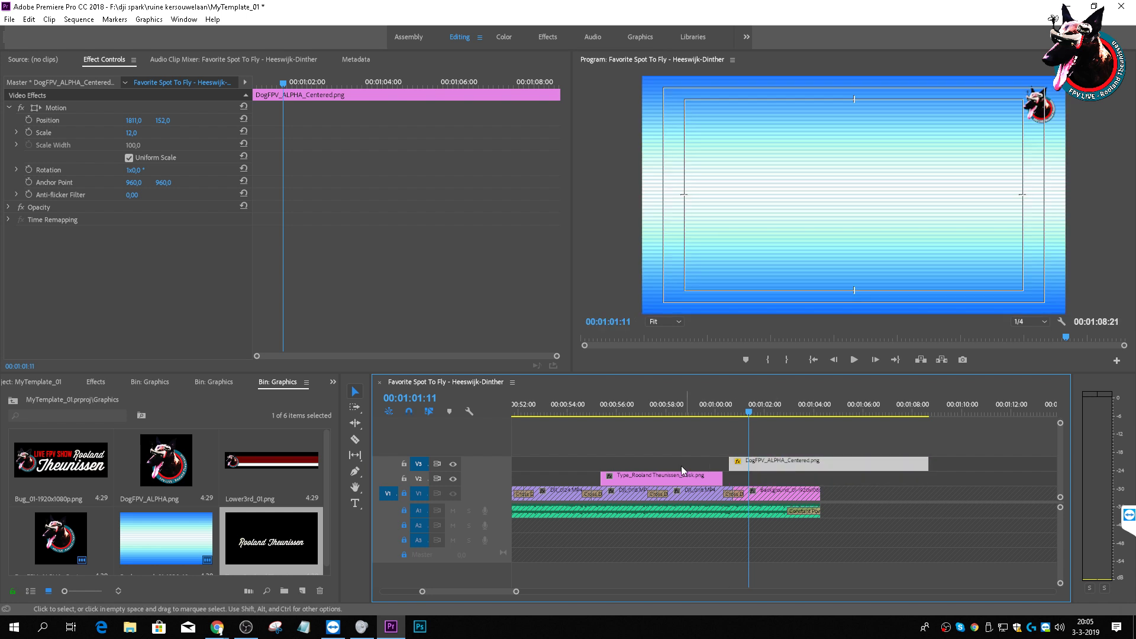
{"action": "left_click_drag", "start_coordinate": [667, 477], "coordinate": [762, 495]}
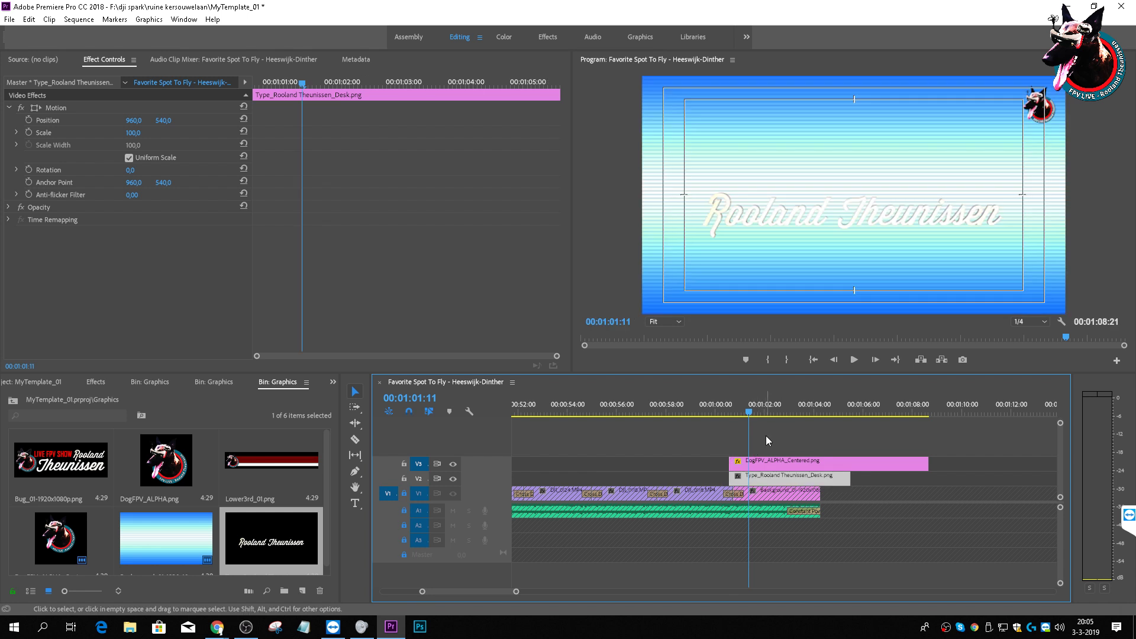
{"action": "left_click", "coordinate": [701, 468]}
{"action": "left_click", "coordinate": [750, 478]}
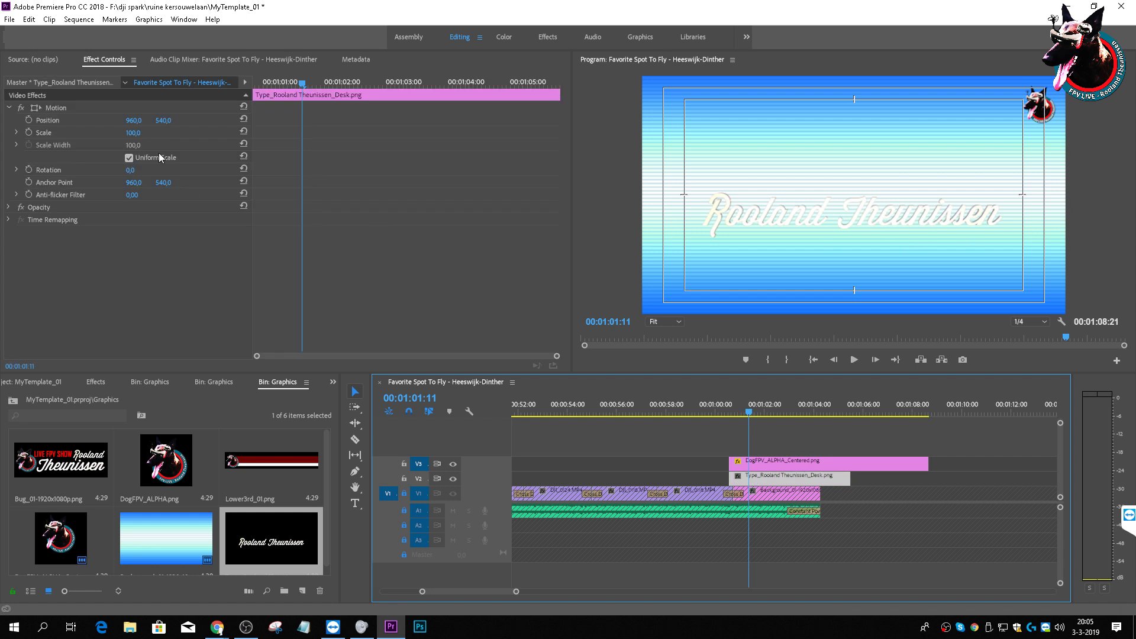
Step: Scale the name graphic to 65 and position it at 1223, 803 in the lower part of the end card
{"action": "left_click_drag", "start_coordinate": [137, 133], "coordinate": [318, 121]}
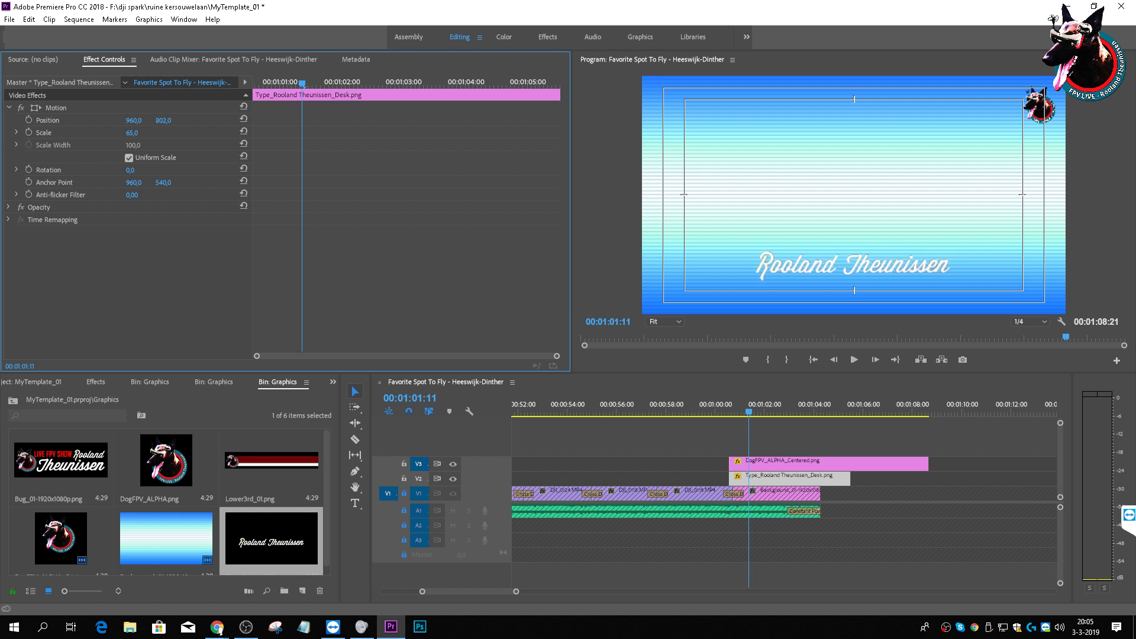
{"action": "left_click_drag", "start_coordinate": [130, 121], "coordinate": [285, 120]}
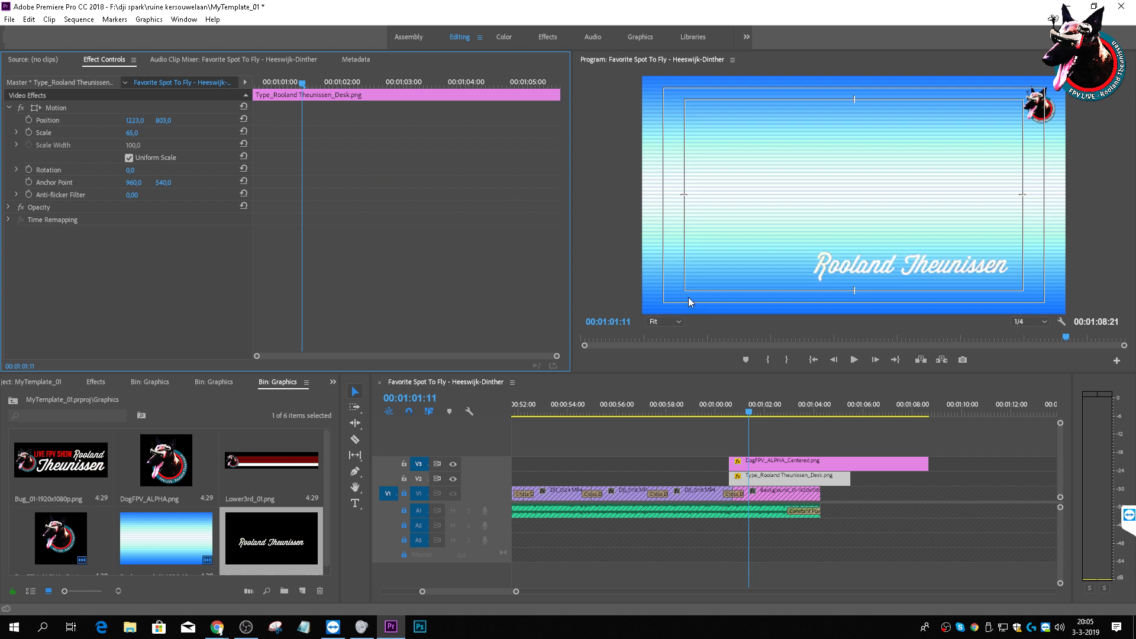
Step: Trim the starts of the end-card logo and name graphic clips to 00:01:00:22, within the dissolve to the background
{"action": "mouse_move", "coordinate": [748, 407]}
{"action": "left_mouse_down"}
{"action": "mouse_move", "coordinate": [725, 407]}
{"action": "mouse_move", "coordinate": [751, 411]}
{"action": "left_mouse_up"}
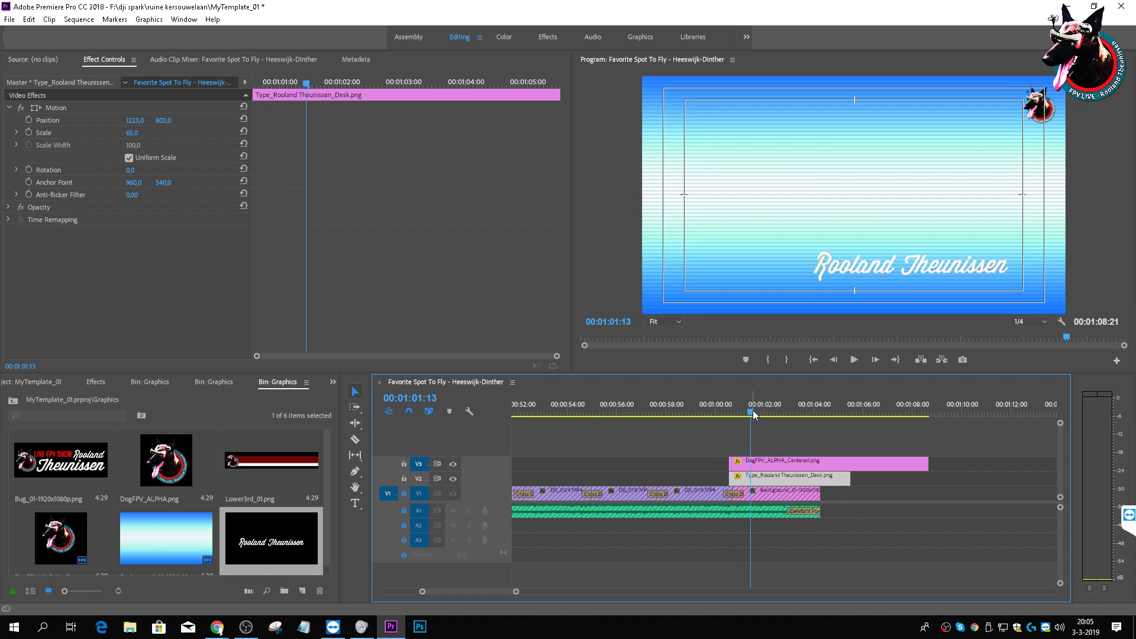
{"action": "left_click", "coordinate": [733, 413]}
{"action": "left_click_drag", "start_coordinate": [735, 416], "coordinate": [736, 419]}
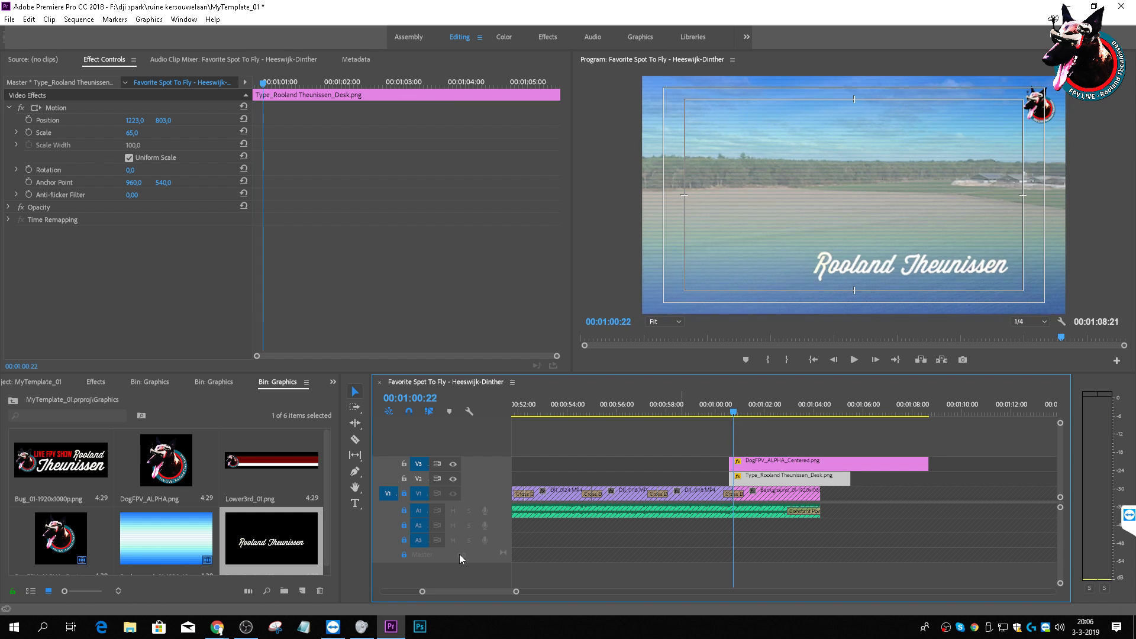
{"action": "left_click_drag", "start_coordinate": [516, 591], "coordinate": [501, 584]}
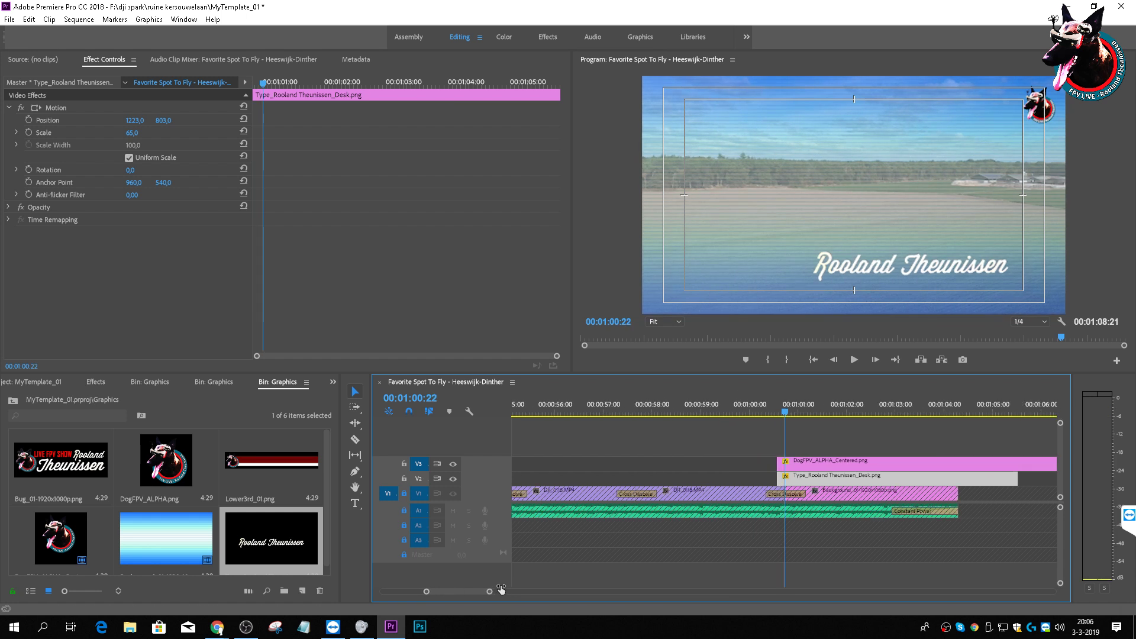
{"action": "mouse_move", "coordinate": [779, 477]}
{"action": "left_mouse_down"}
{"action": "mouse_move", "coordinate": [790, 483]}
{"action": "mouse_move", "coordinate": [785, 467]}
{"action": "left_mouse_up"}
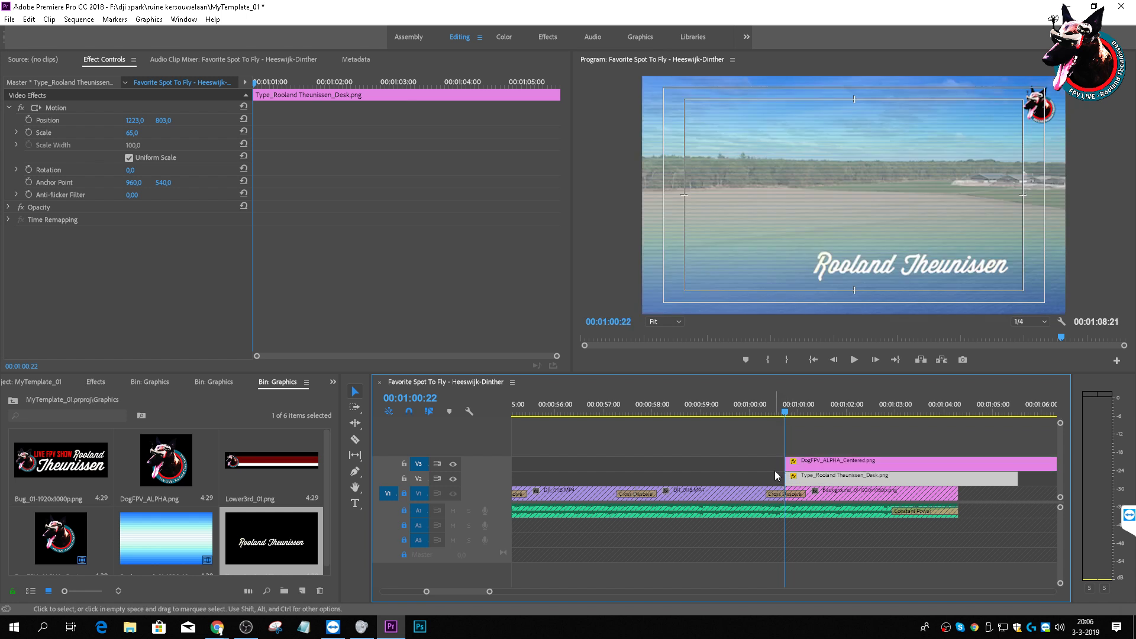
{"action": "left_click", "coordinate": [743, 452]}
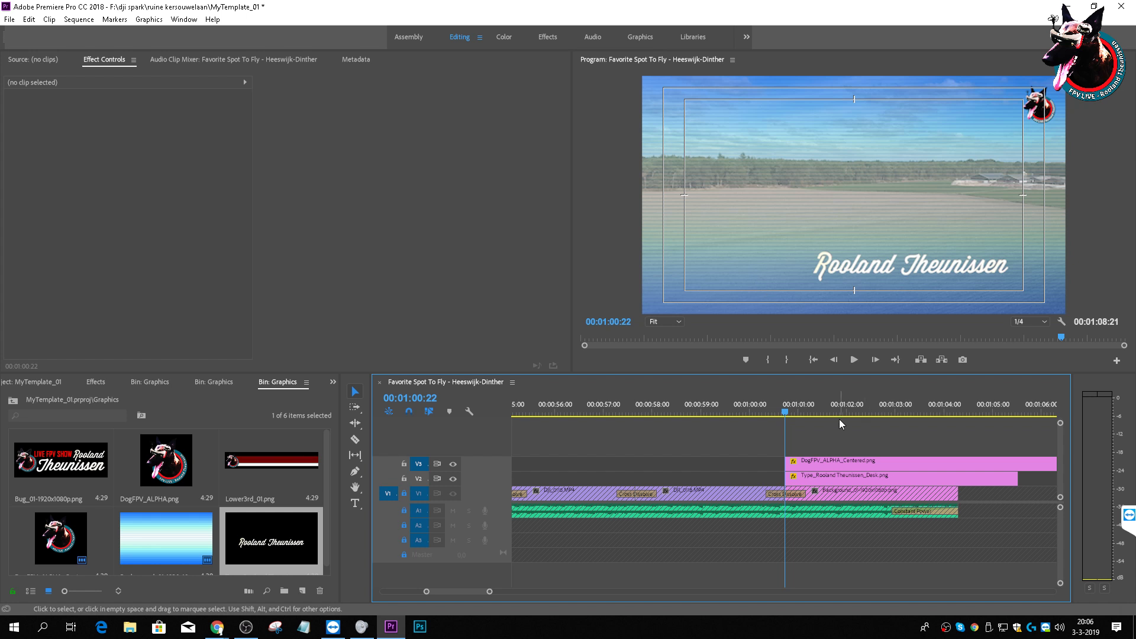
Step: Enable position, scale and rotation keyframing on the end-card logo clip at 00:01:00:22
{"action": "left_click", "coordinate": [795, 466]}
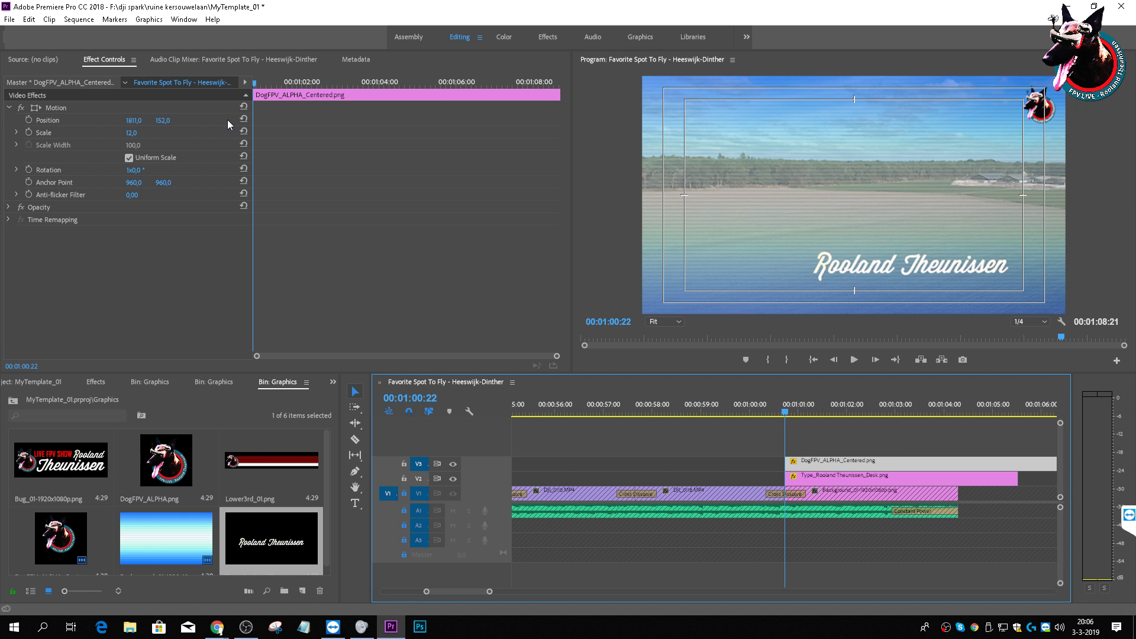
{"action": "left_click", "coordinate": [29, 119]}
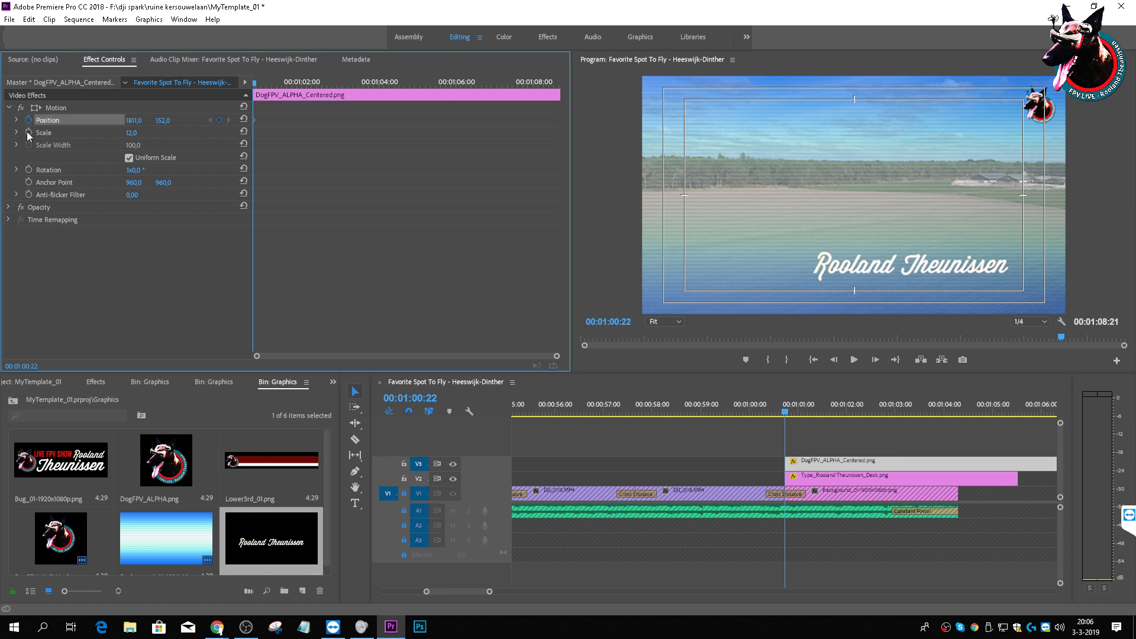
{"action": "left_click", "coordinate": [27, 133]}
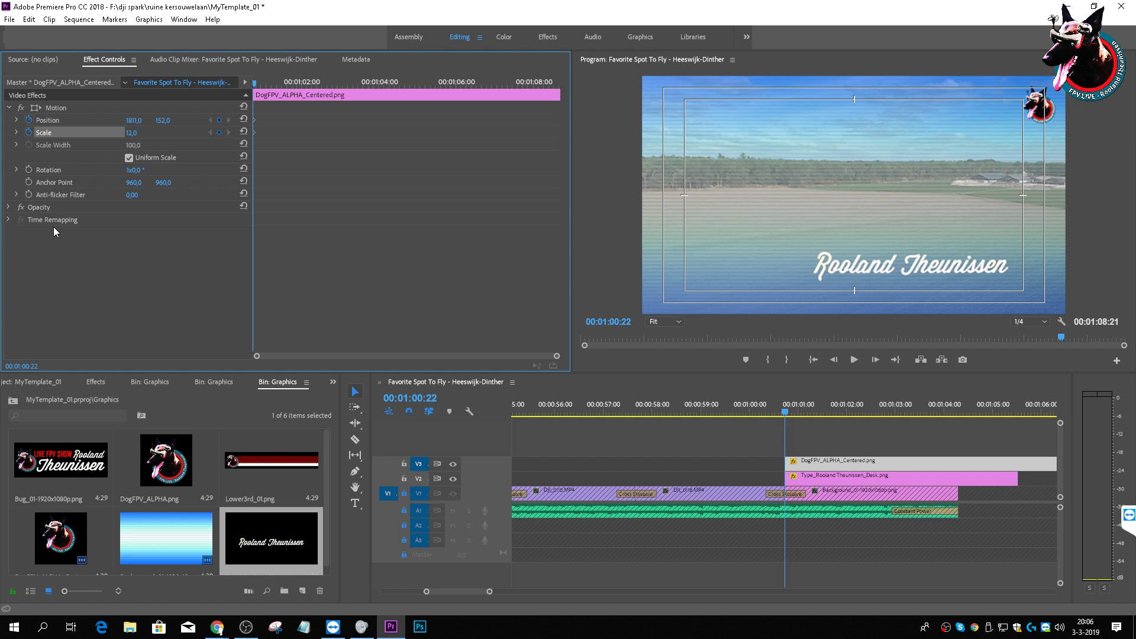
{"action": "left_click", "coordinate": [27, 170]}
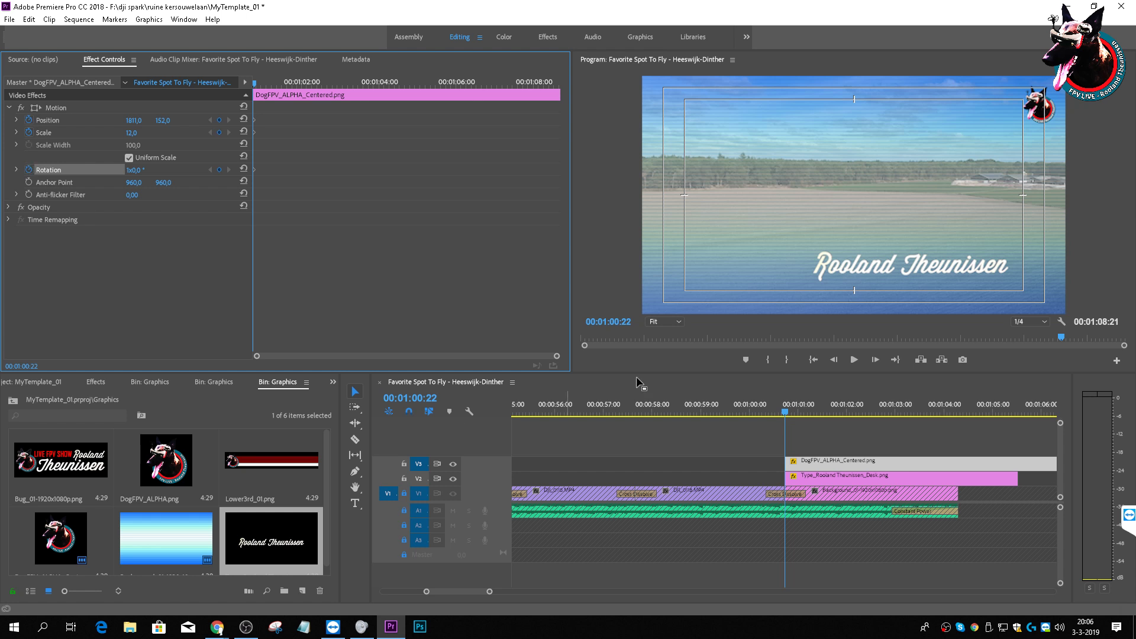
Step: At 00:01:01:03, keyframe the end-card logo at scale 21 and position 622, 883, beside the name graphic
{"action": "left_click_drag", "start_coordinate": [788, 413], "coordinate": [804, 423]}
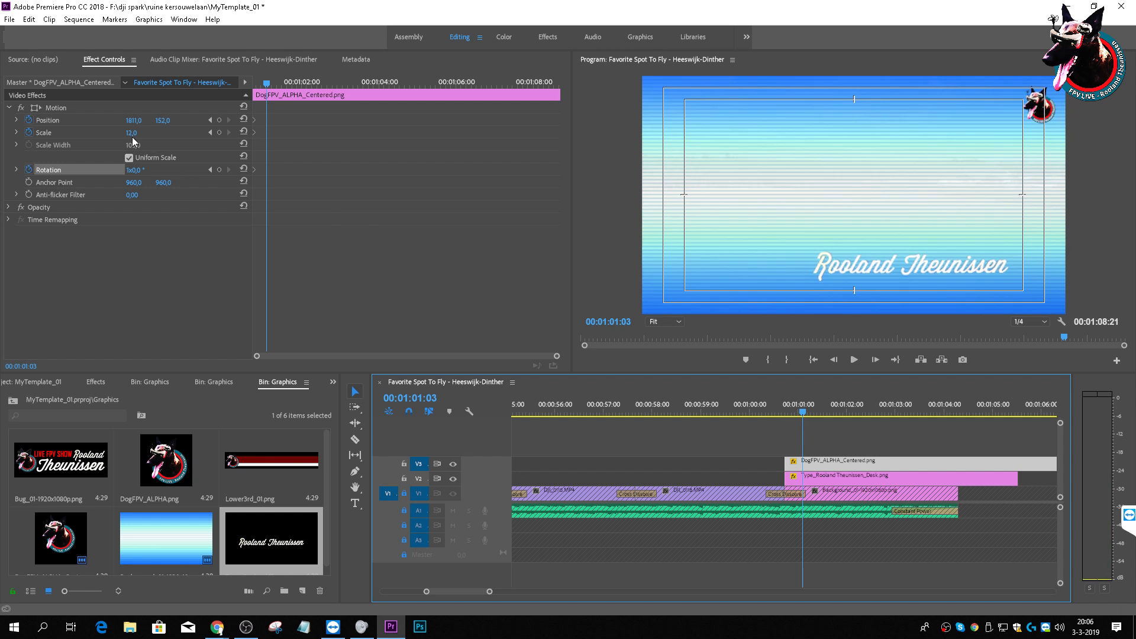
{"action": "left_click_drag", "start_coordinate": [130, 133], "coordinate": [365, 128]}
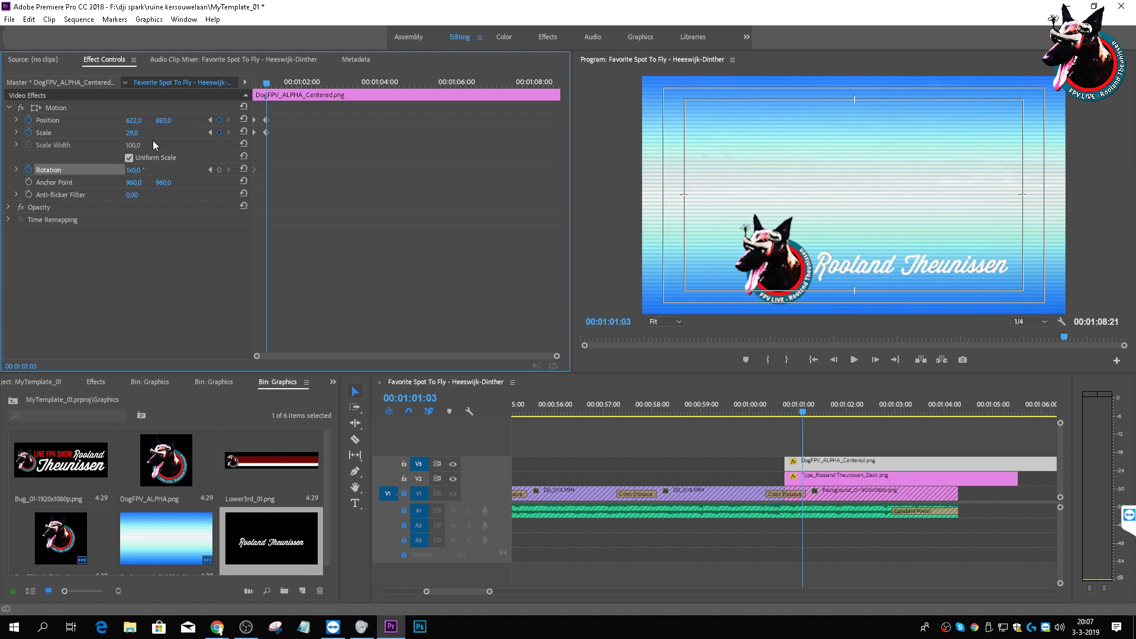
{"action": "mouse_move", "coordinate": [132, 133]}
{"action": "left_mouse_down"}
{"action": "mouse_move", "coordinate": [119, 132]}
{"action": "mouse_move", "coordinate": [141, 130]}
{"action": "left_mouse_up"}
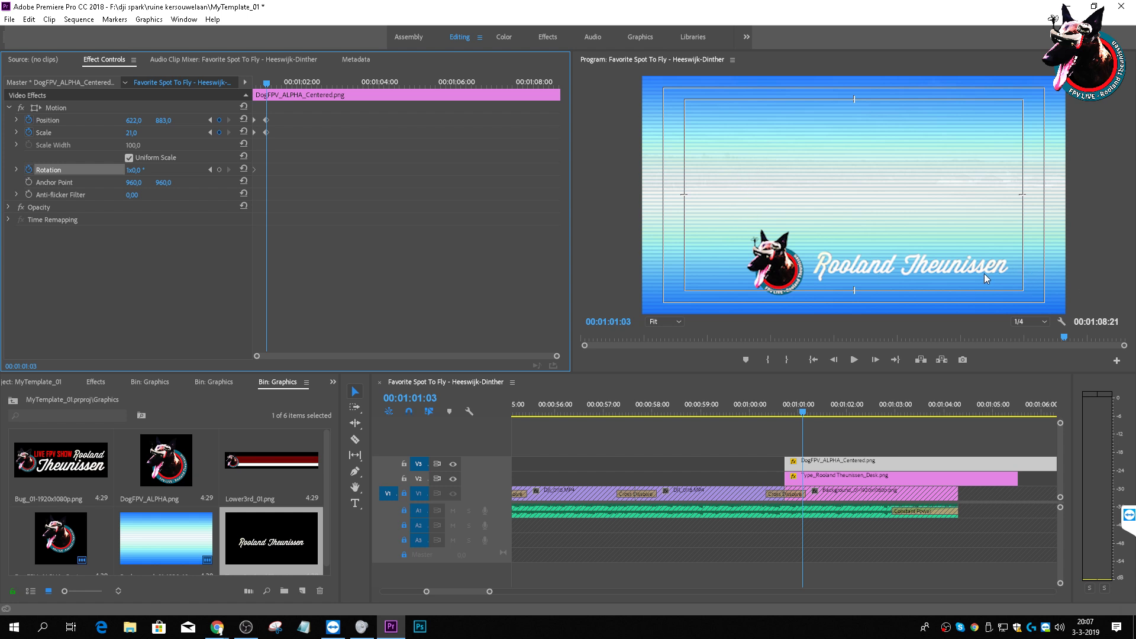
Step: Adjust the horizontal spacing at 00:01:01:03, setting the logo's X position to 544 and the name graphic's to 1109
{"action": "left_click", "coordinate": [812, 478], "text": "shift"}
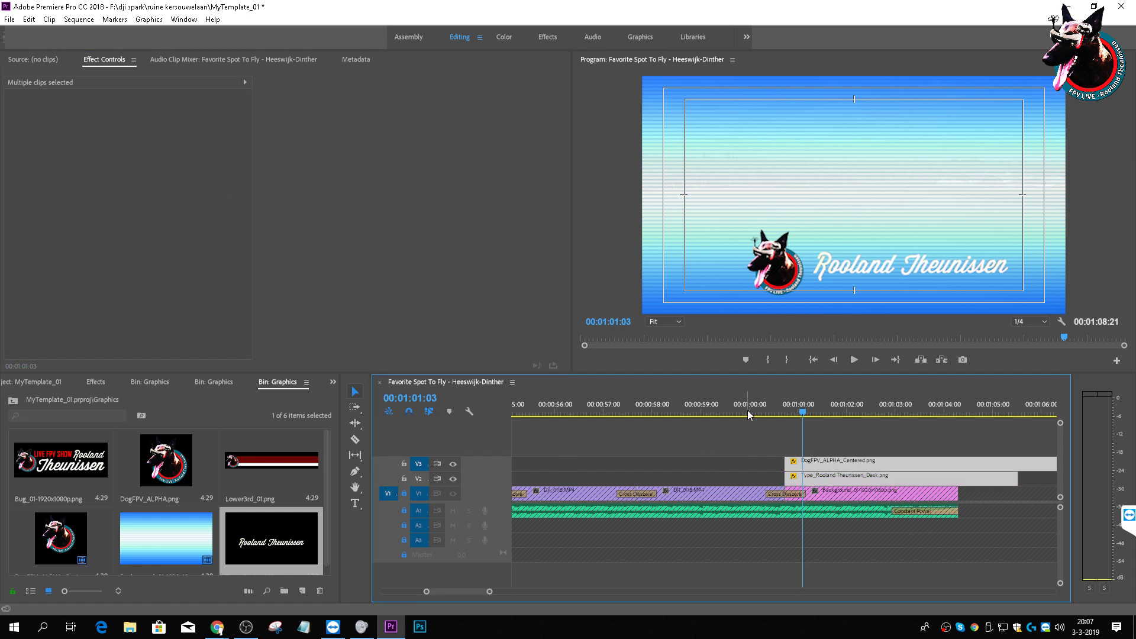
{"action": "left_click", "coordinate": [770, 459]}
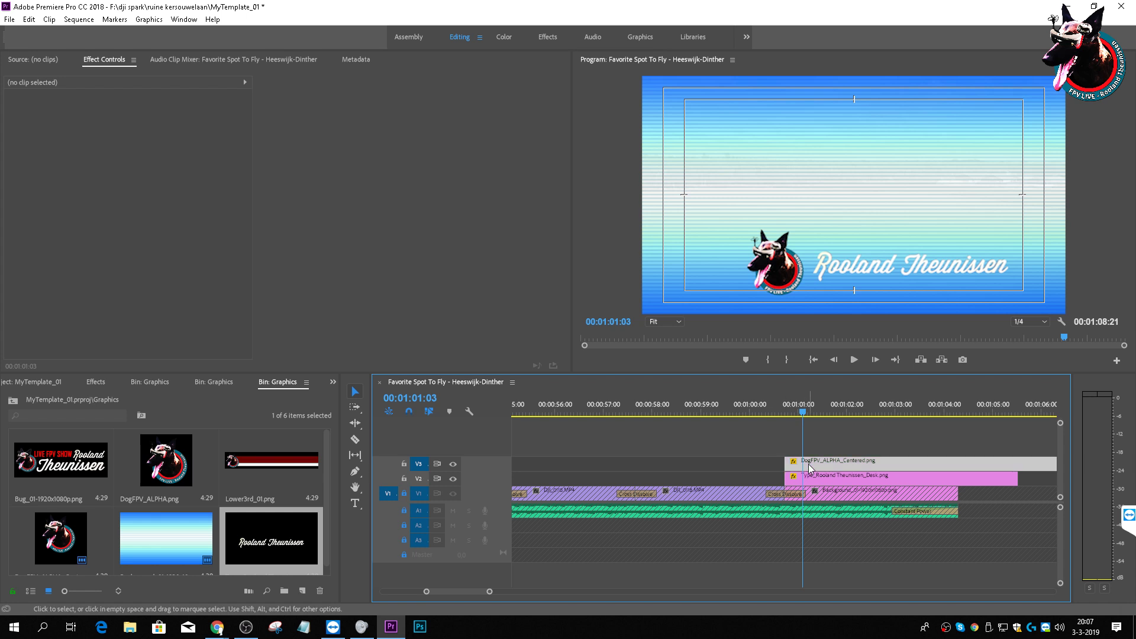
{"action": "left_click", "coordinate": [810, 464]}
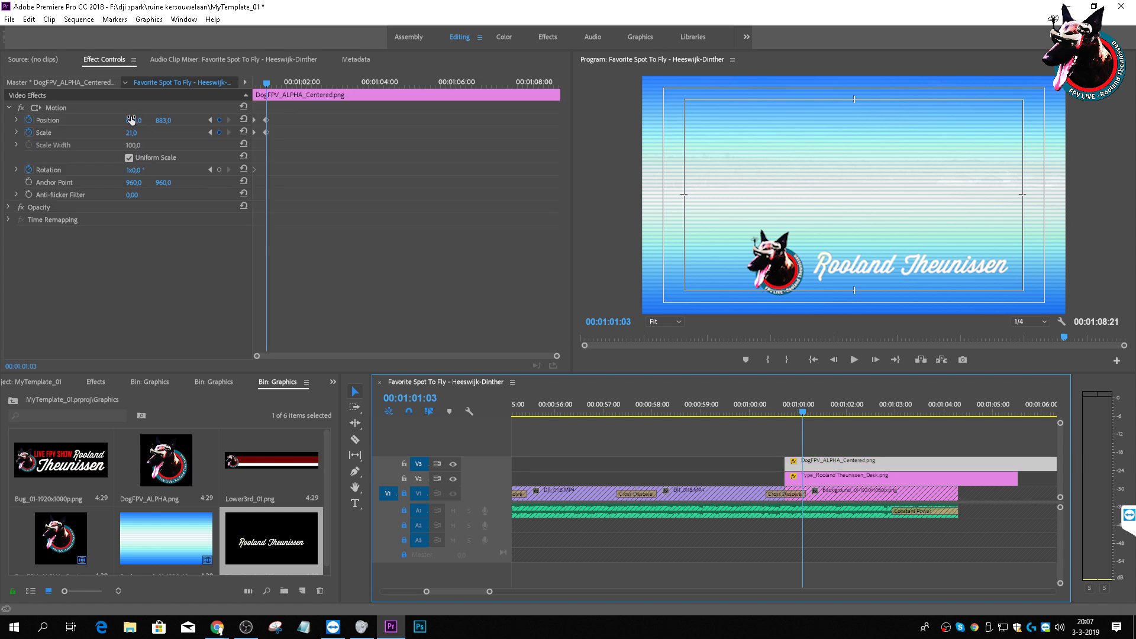
{"action": "left_click_drag", "start_coordinate": [131, 122], "coordinate": [107, 122]}
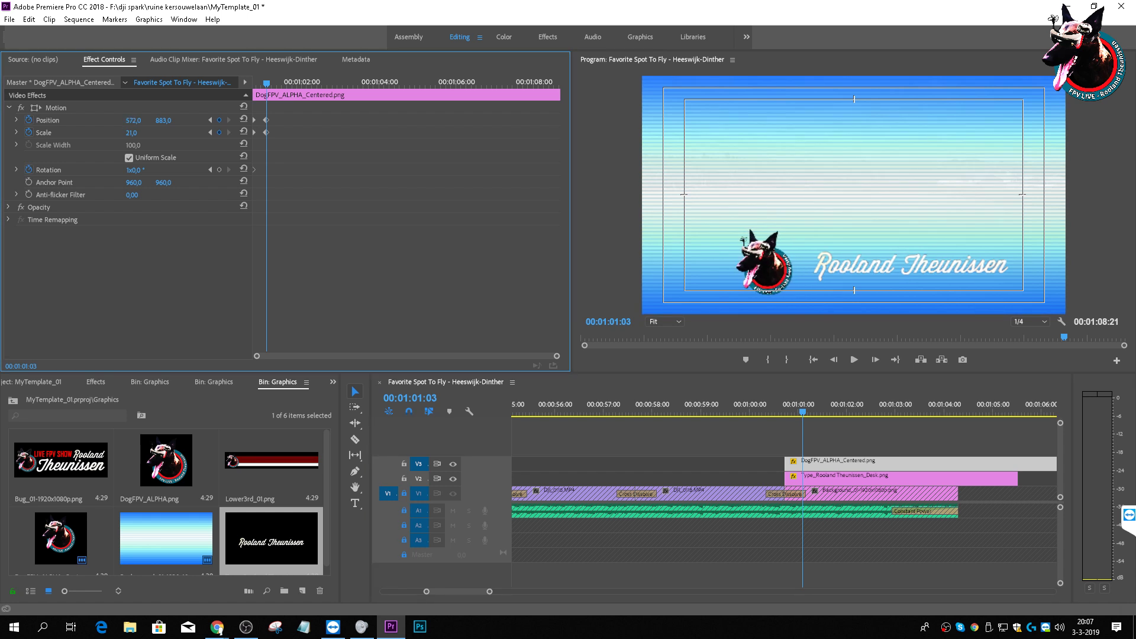
{"action": "left_click", "coordinate": [802, 475]}
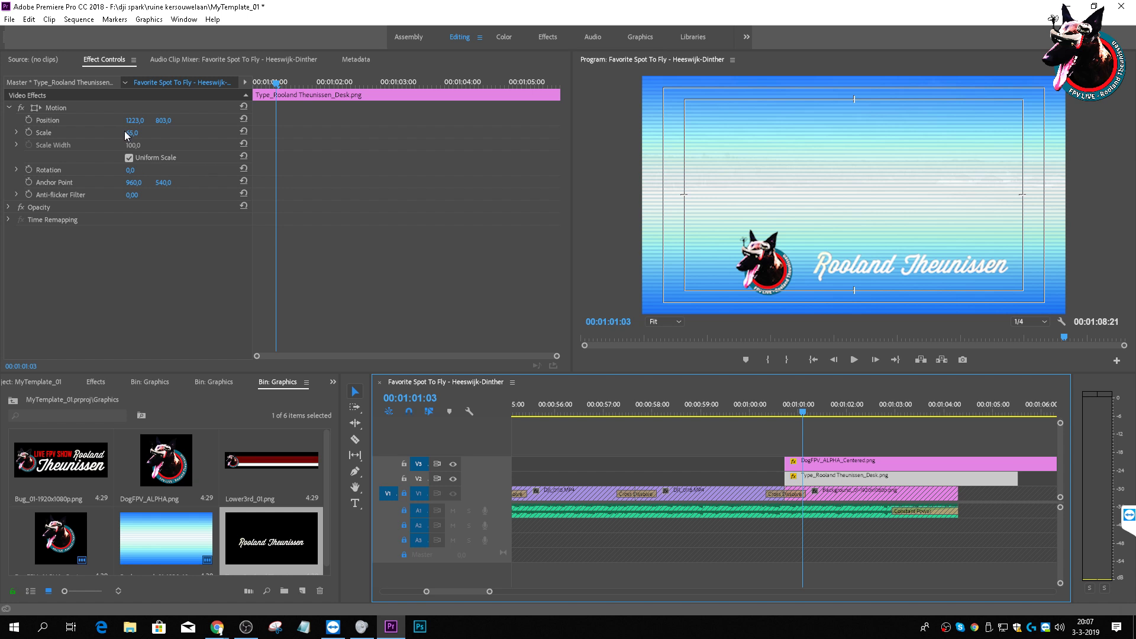
{"action": "left_click_drag", "start_coordinate": [130, 116], "coordinate": [88, 116]}
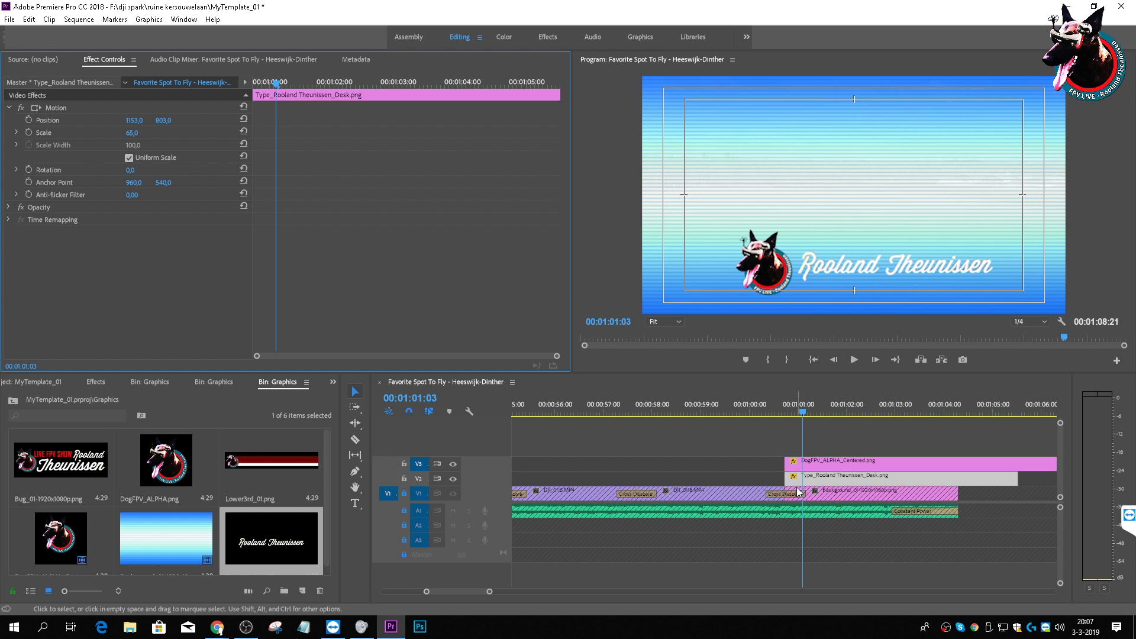
{"action": "left_click", "coordinate": [804, 464]}
{"action": "left_click_drag", "start_coordinate": [132, 120], "coordinate": [116, 120]}
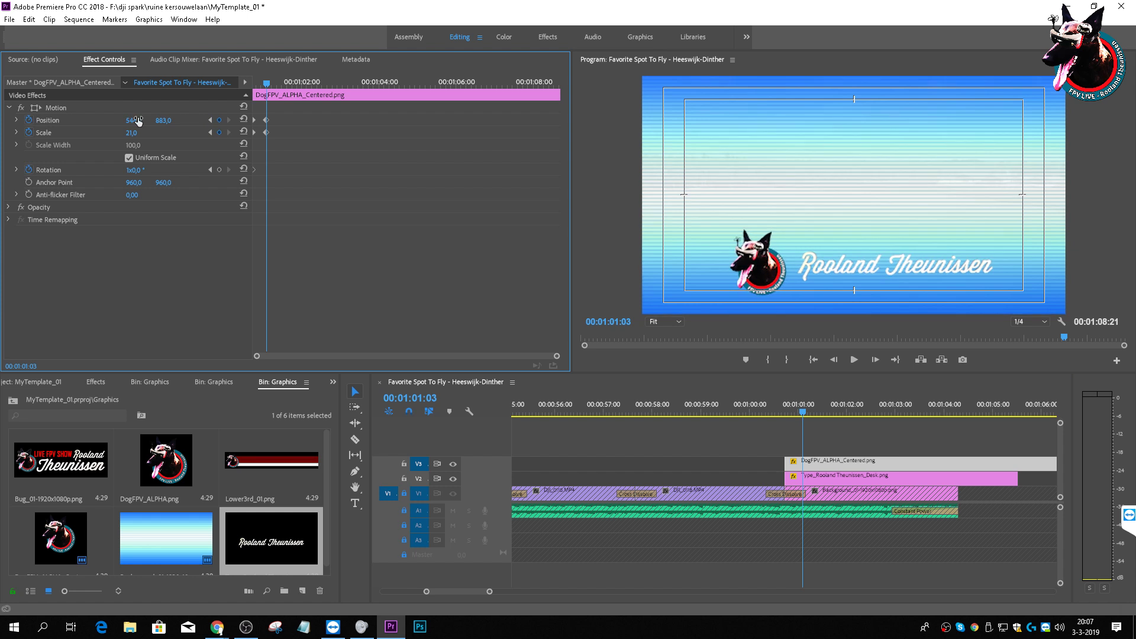
{"action": "left_click", "coordinate": [814, 481]}
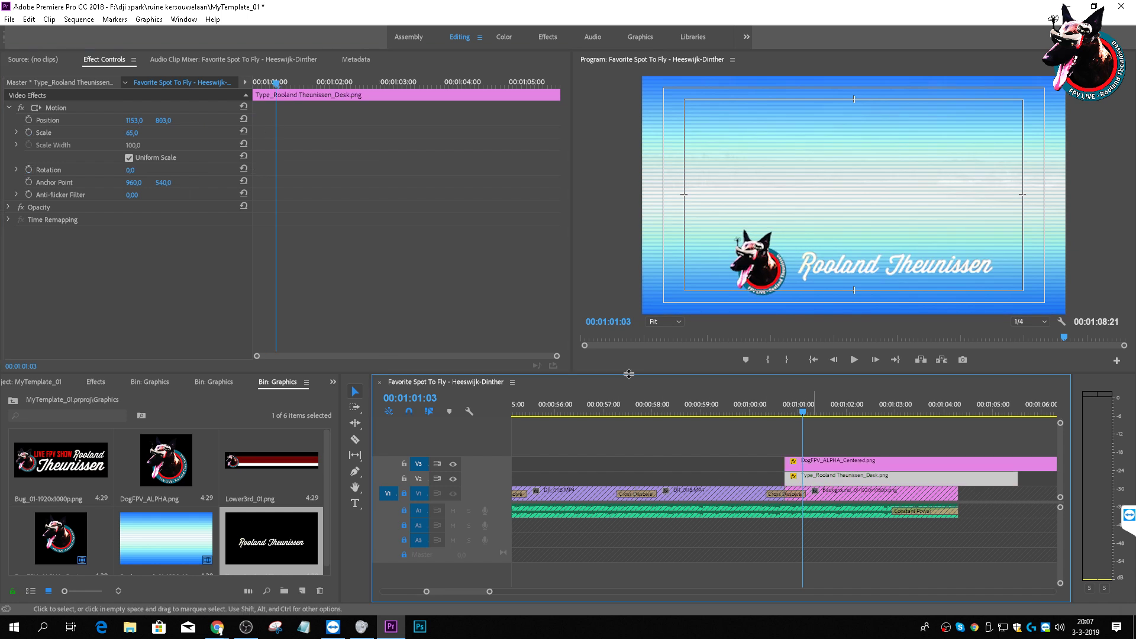
{"action": "left_click_drag", "start_coordinate": [134, 120], "coordinate": [110, 120]}
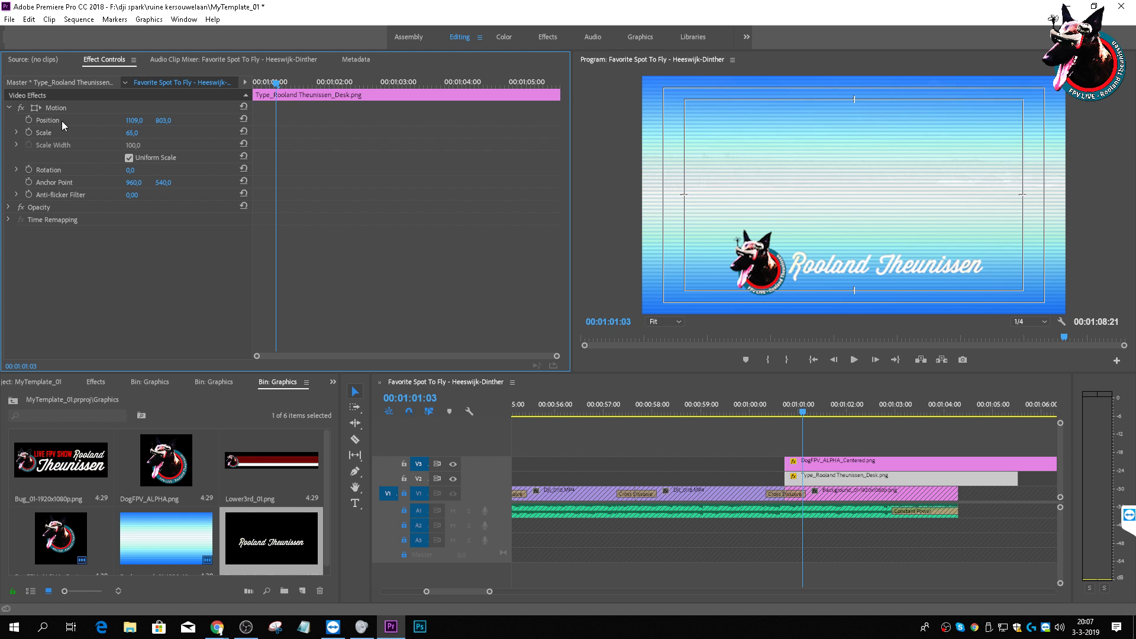
Step: Apply Ease In temporal interpolation to the end-card logo's position and scale keyframes at 00:01:01:03
{"action": "left_click", "coordinate": [792, 463]}
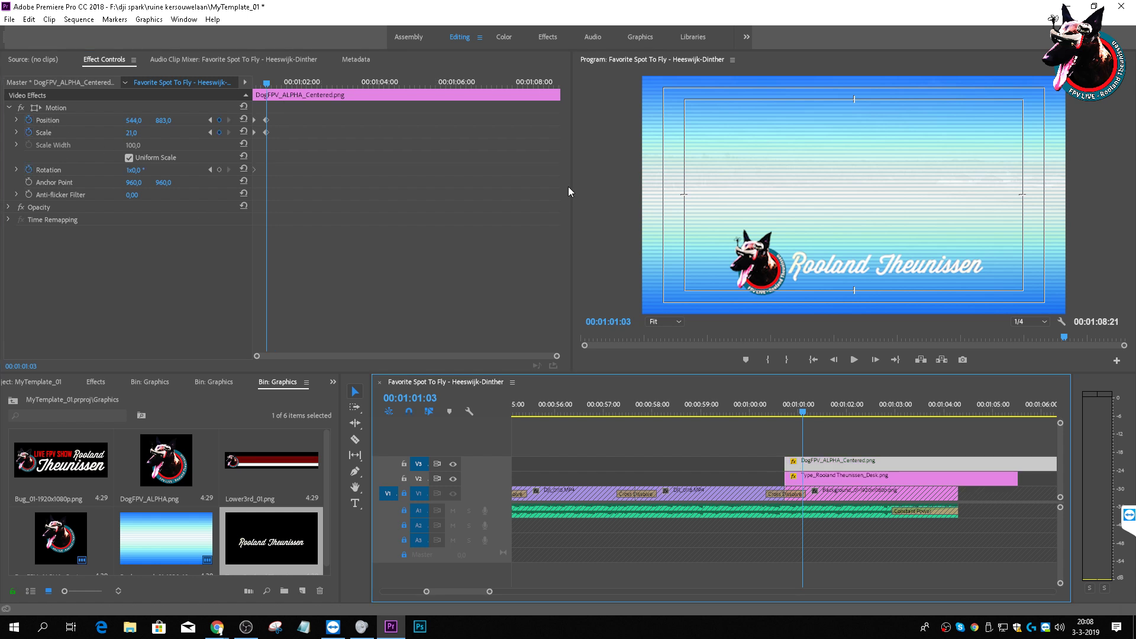
{"action": "left_click", "coordinate": [56, 108]}
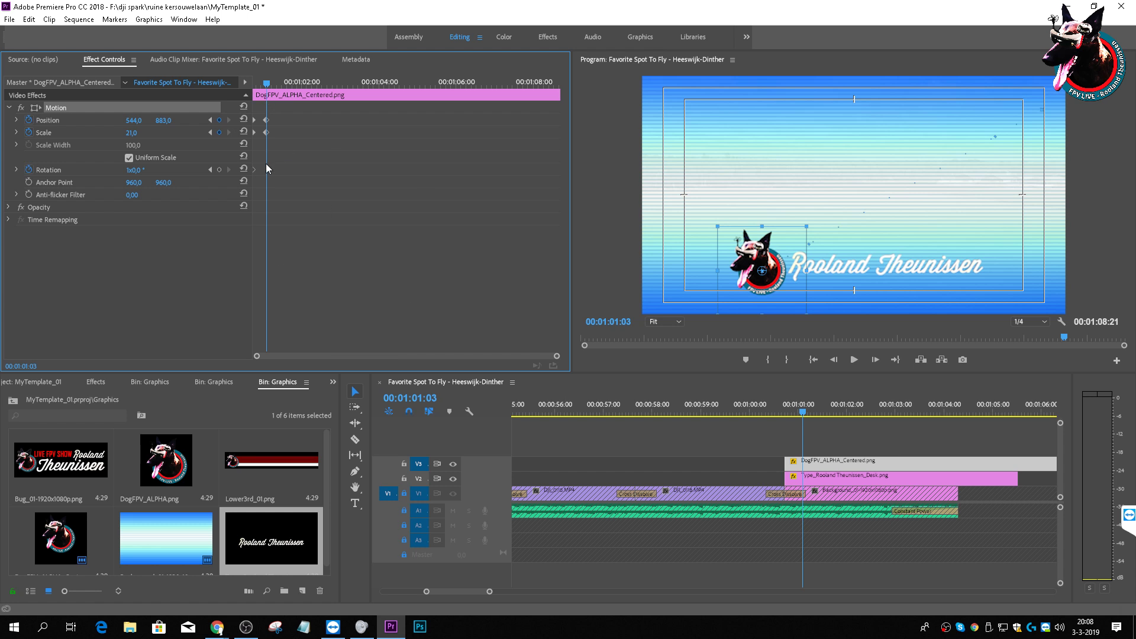
{"action": "left_click_drag", "start_coordinate": [557, 355], "coordinate": [343, 332]}
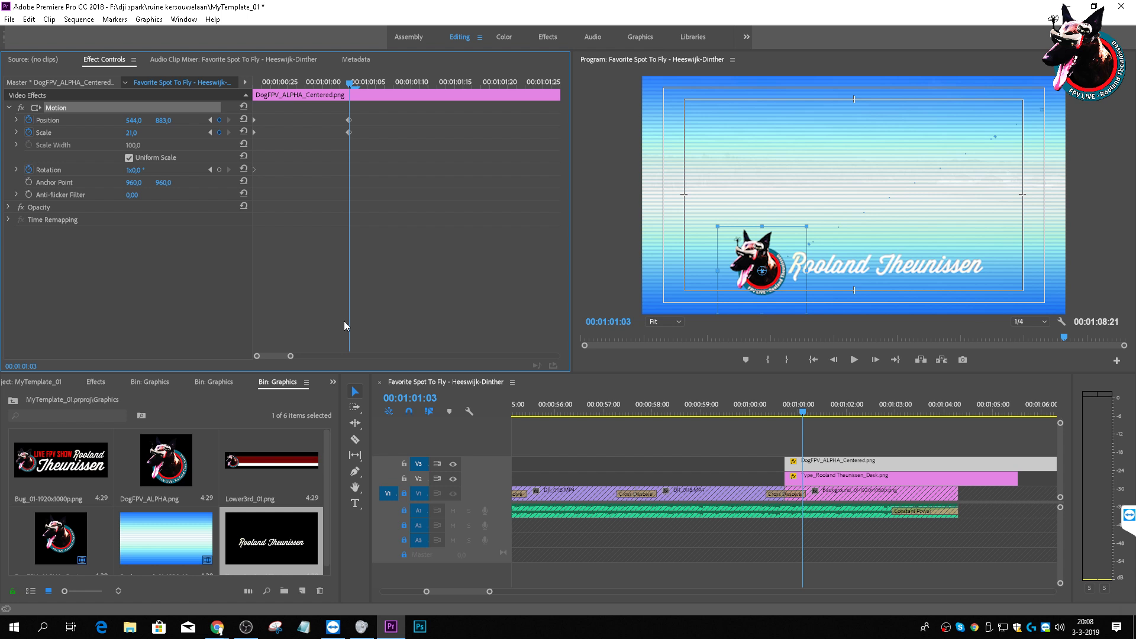
{"action": "left_click_drag", "start_coordinate": [381, 119], "coordinate": [331, 151]}
{"action": "right_click", "coordinate": [350, 136]}
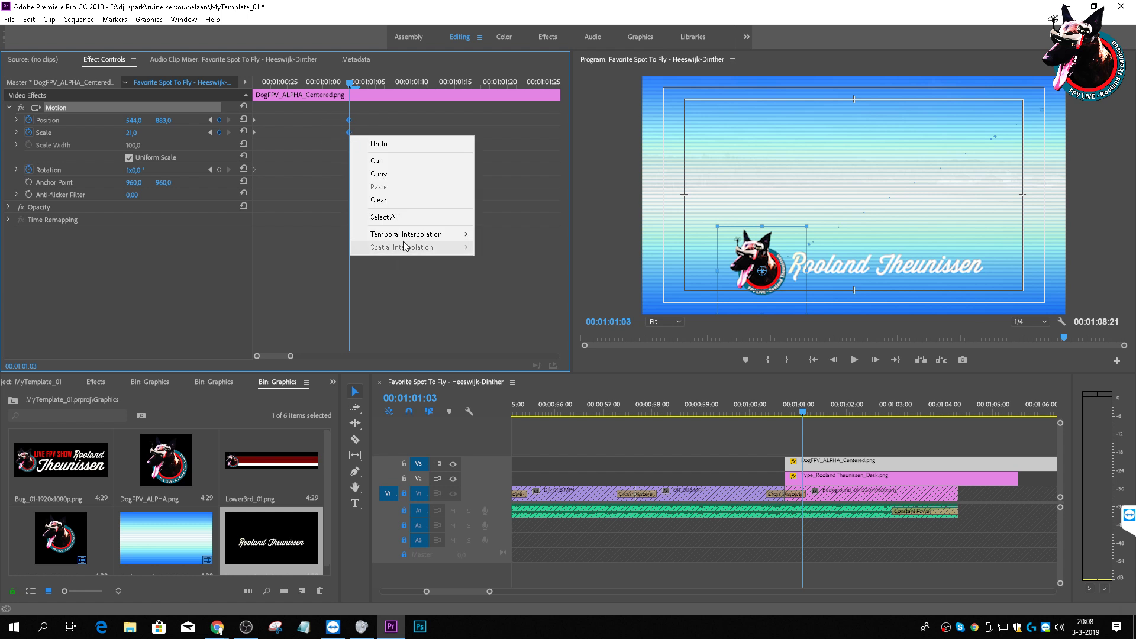
{"action": "mouse_move", "coordinate": [414, 234]}
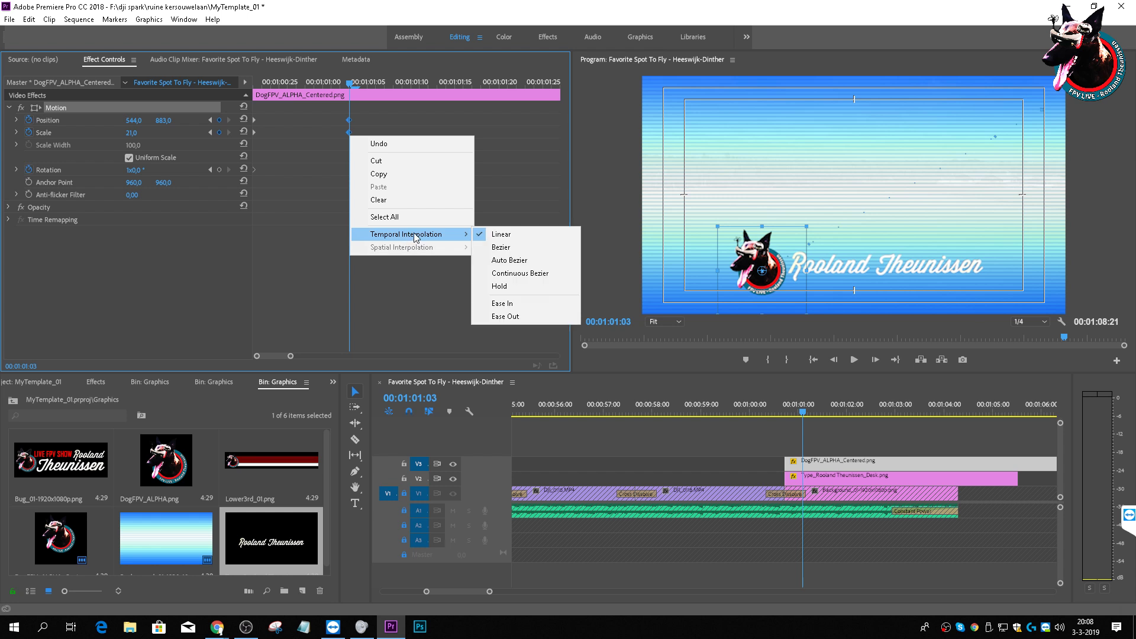
{"action": "left_click", "coordinate": [519, 301]}
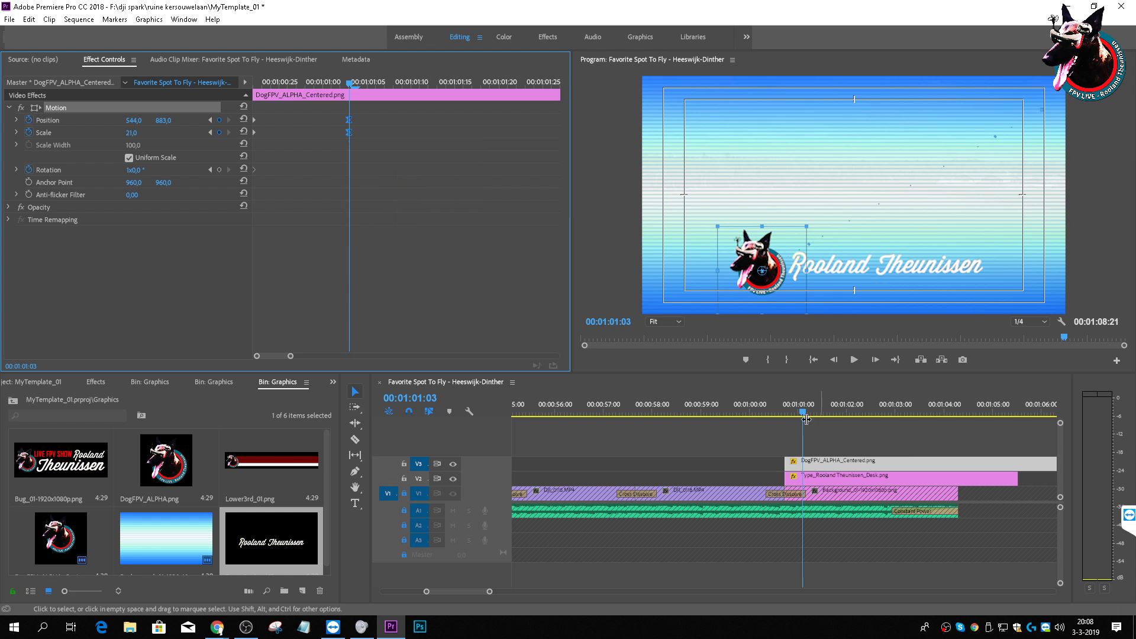
Step: Play back the end-card logo animation and move its ending position and scale keyframes to 00:01:01:20
{"action": "left_click_drag", "start_coordinate": [803, 412], "coordinate": [780, 417]}
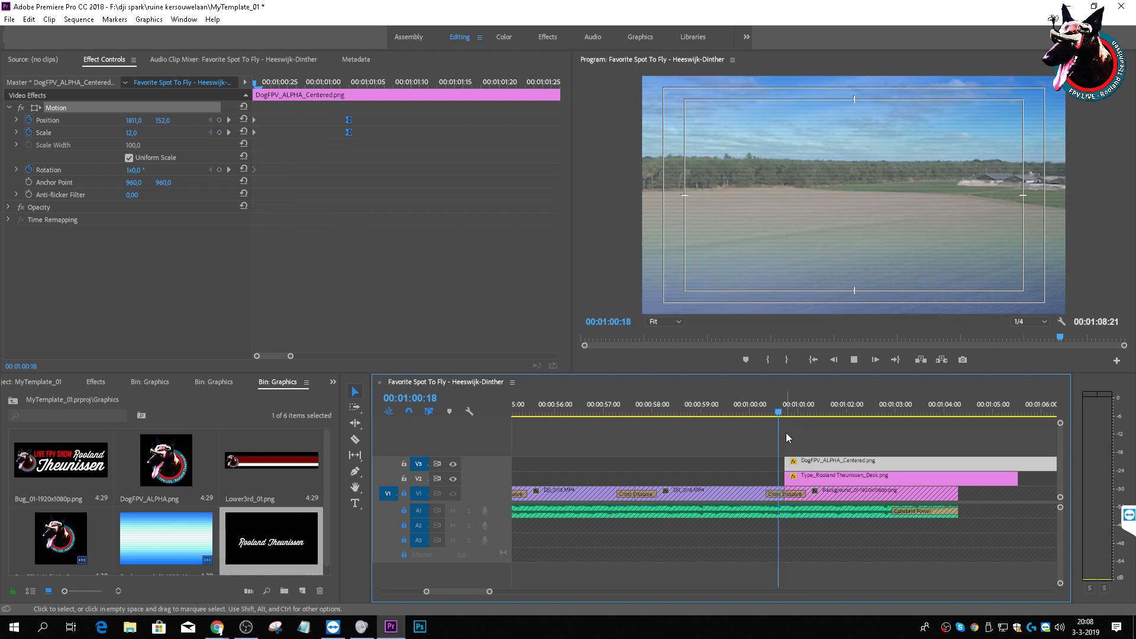
{"action": "key", "text": "space"}
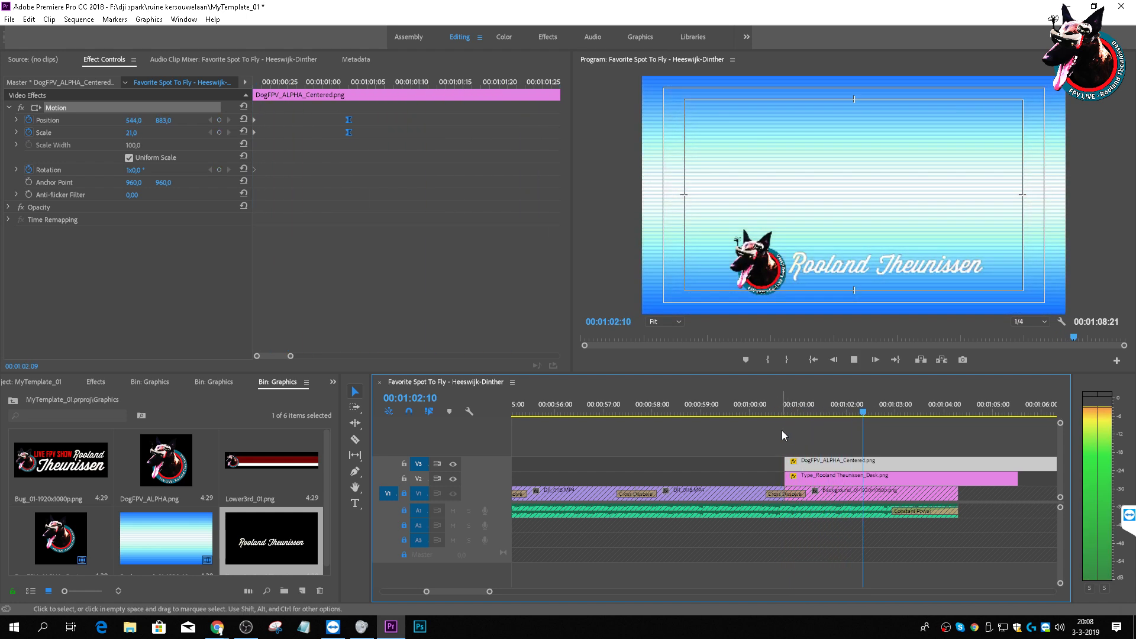
{"action": "key", "text": "space"}
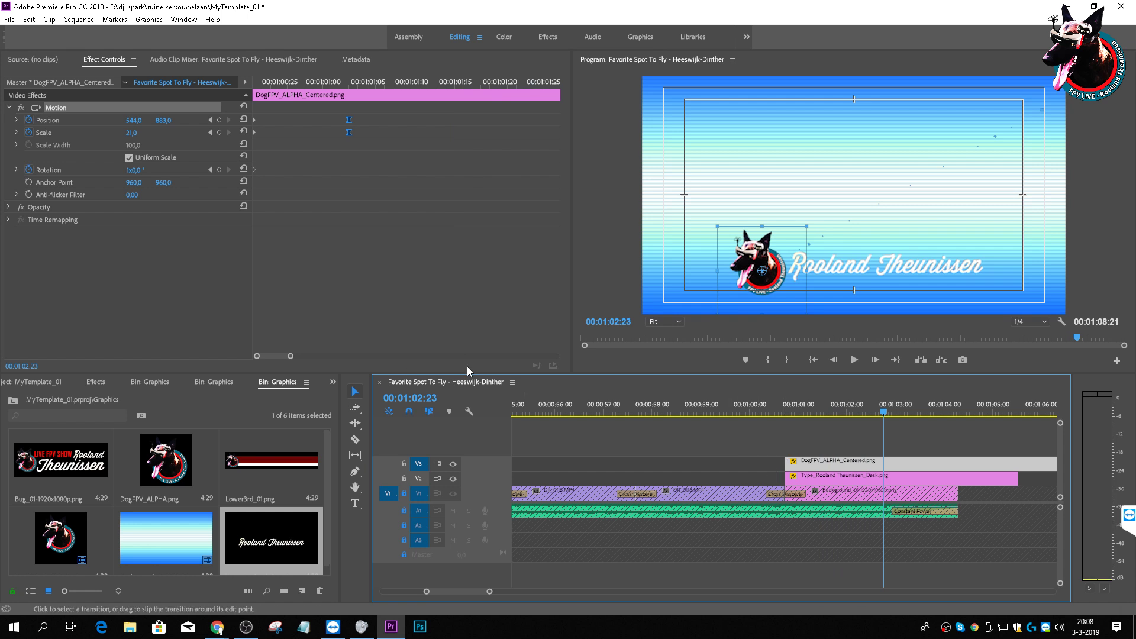
{"action": "left_click", "coordinate": [794, 412]}
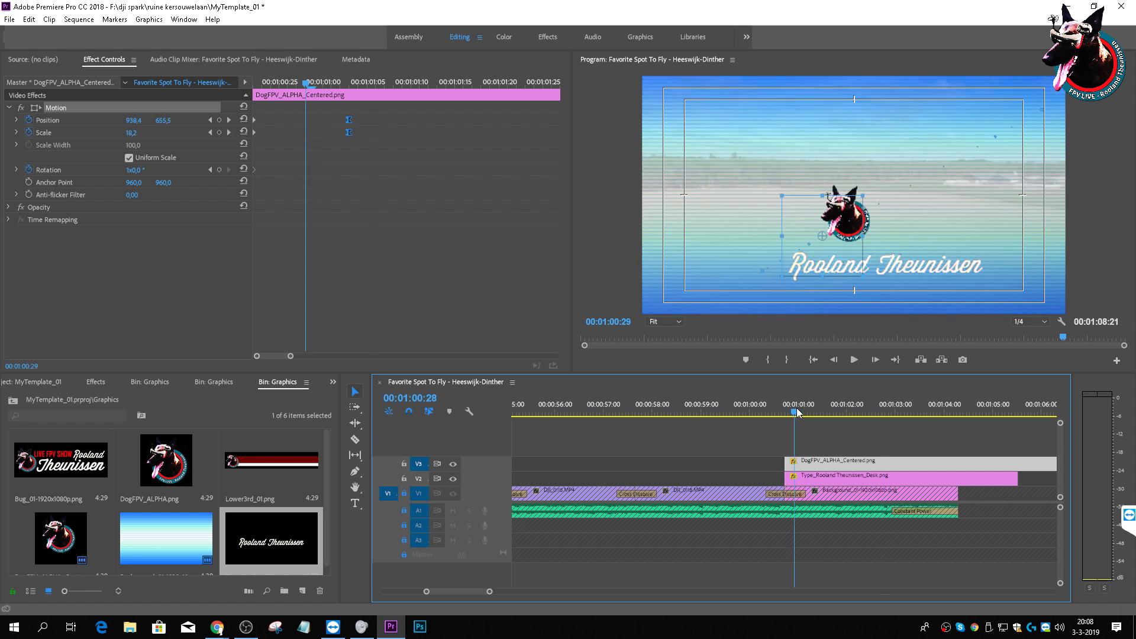
{"action": "left_click_drag", "start_coordinate": [798, 413], "coordinate": [830, 423]}
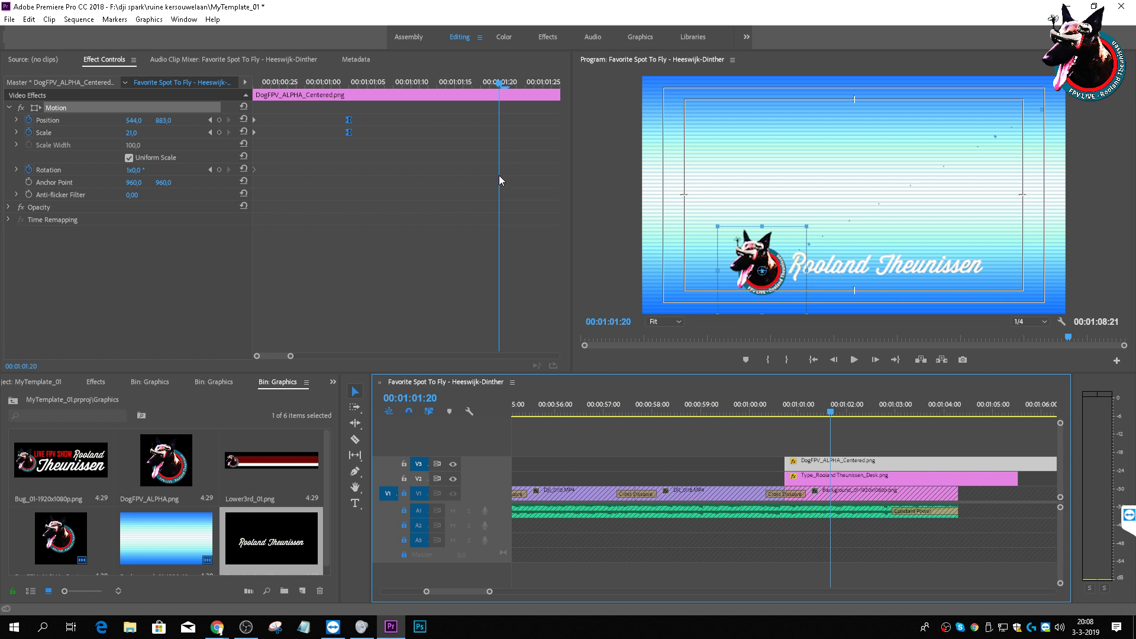
{"action": "left_click_drag", "start_coordinate": [386, 145], "coordinate": [498, 148]}
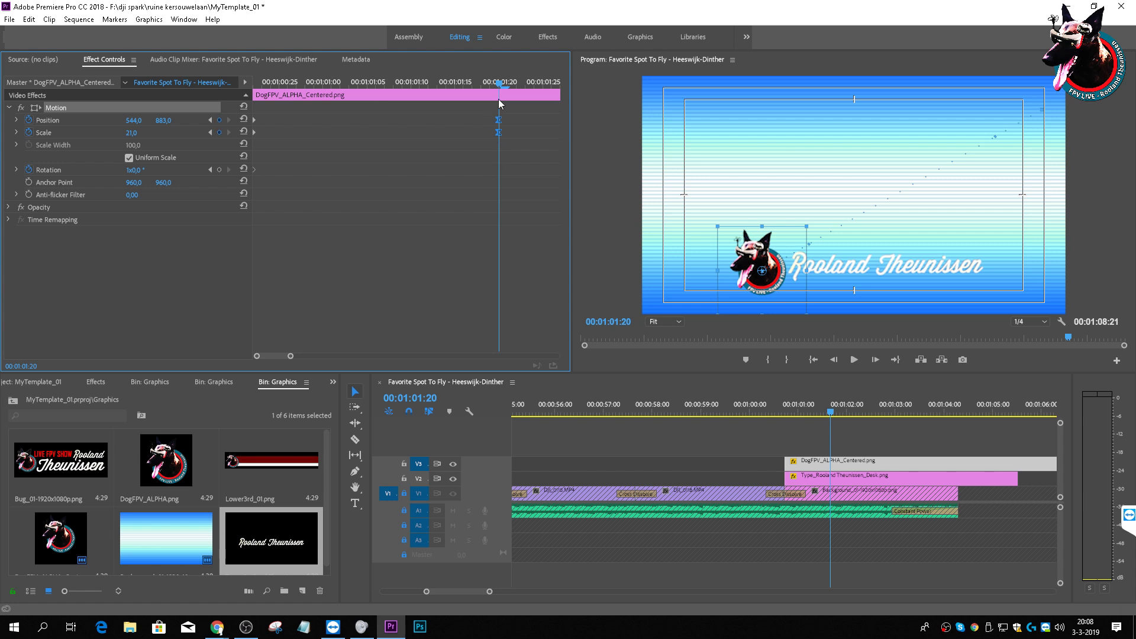
Step: Play back the end-card logo animation from its beginning at 00:01:00:22 to check its speed
{"action": "left_click_drag", "start_coordinate": [499, 85], "coordinate": [288, 85]}
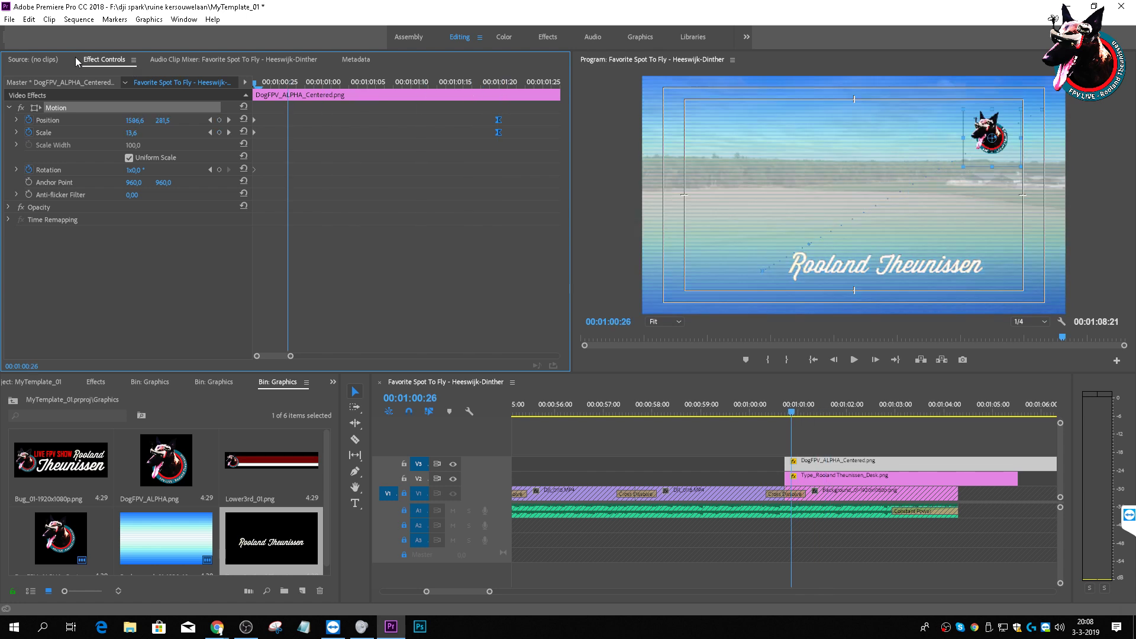
{"action": "key", "text": "space"}
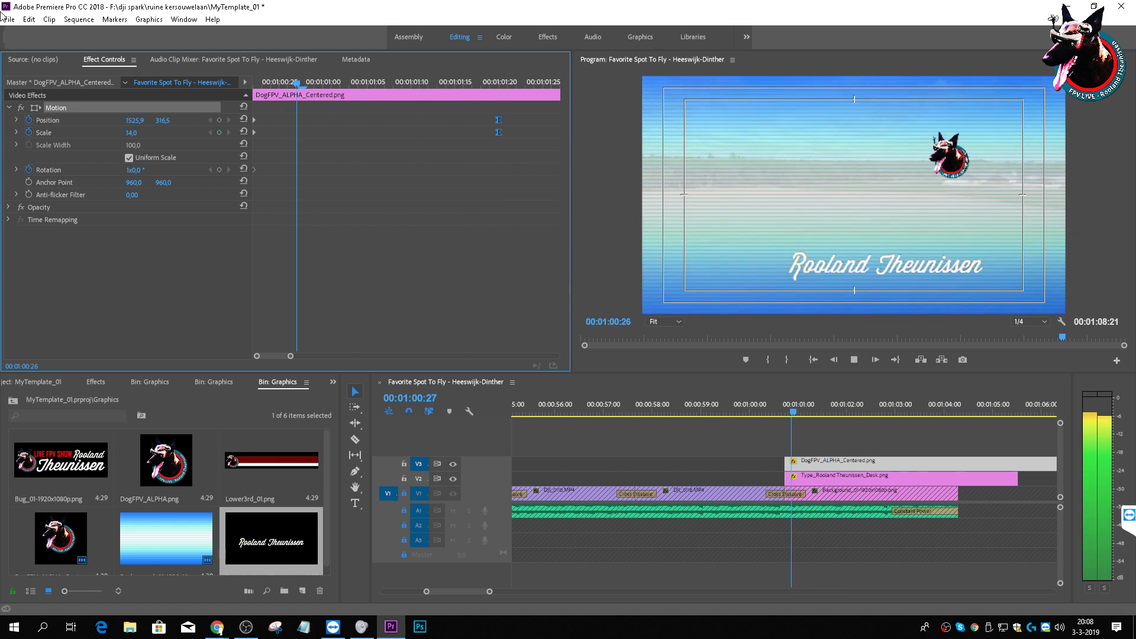
{"action": "key", "text": "space"}
{"action": "key", "text": "Up"}
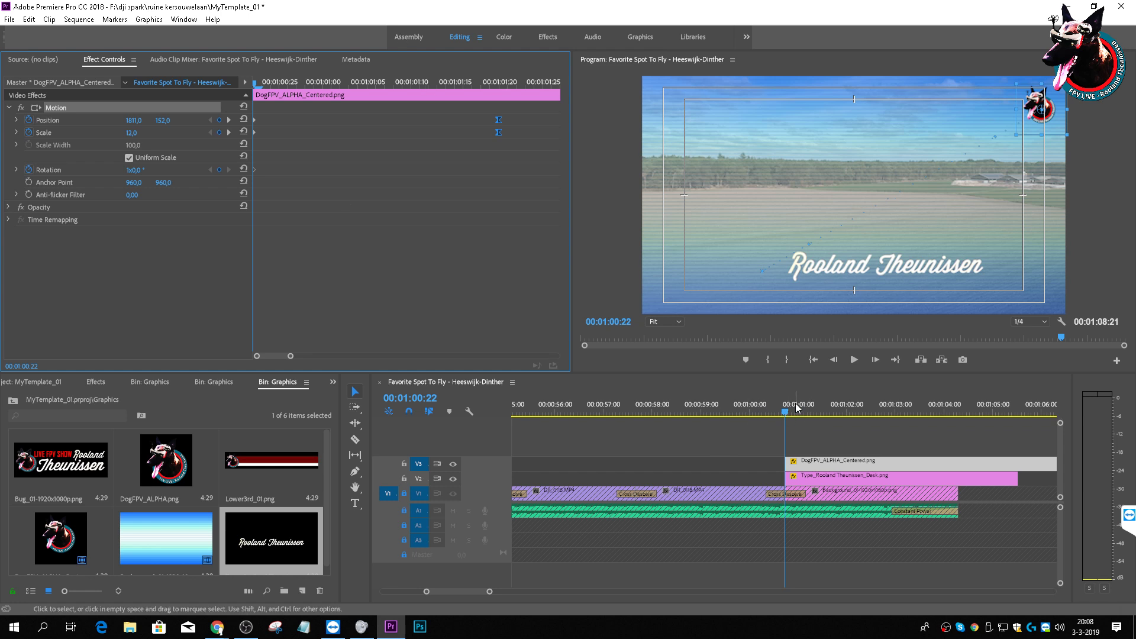
{"action": "key", "text": "space"}
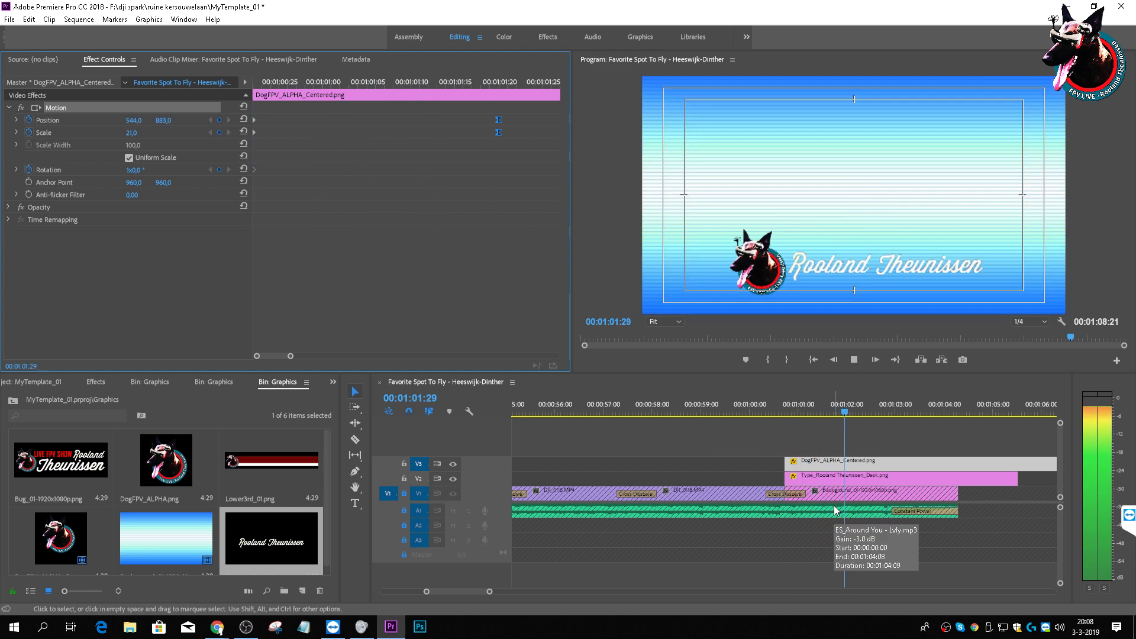
{"action": "key", "text": "space"}
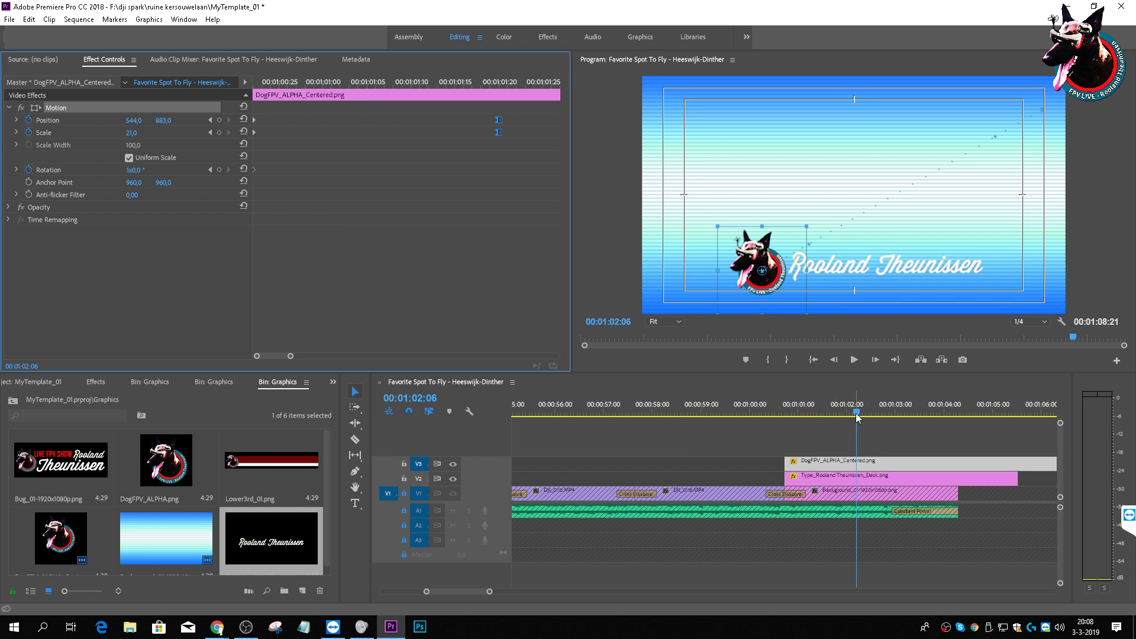
Step: Move the end-card logo's ending position and scale keyframes to 00:01:02:11
{"action": "left_click_drag", "start_coordinate": [856, 415], "coordinate": [864, 425]}
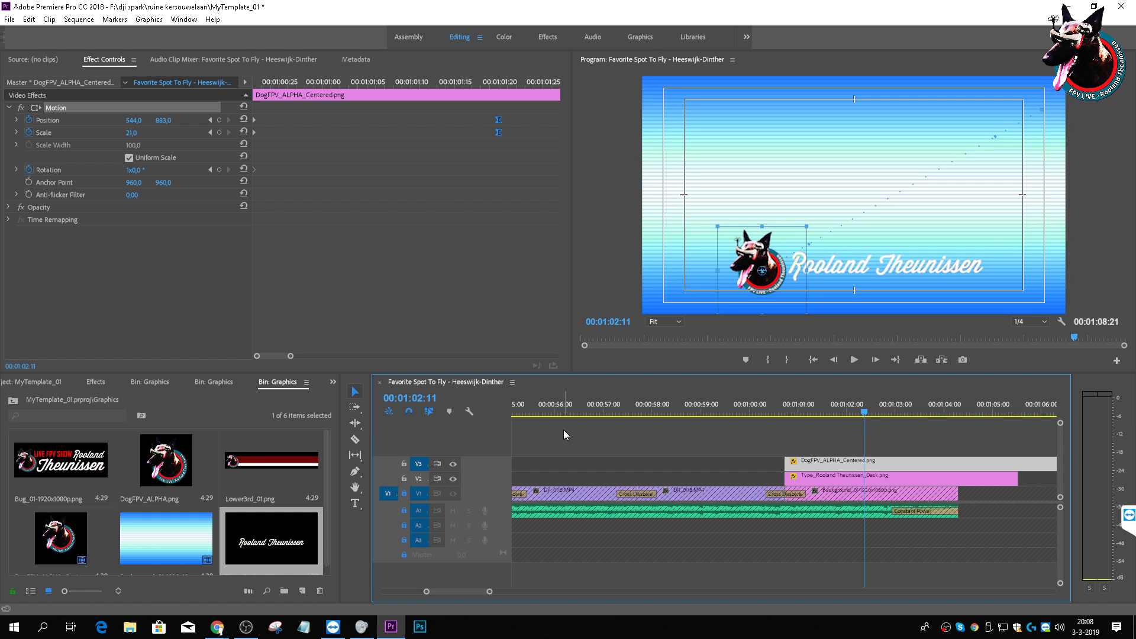
{"action": "left_click_drag", "start_coordinate": [291, 356], "coordinate": [339, 357]}
{"action": "left_click", "coordinate": [341, 97]}
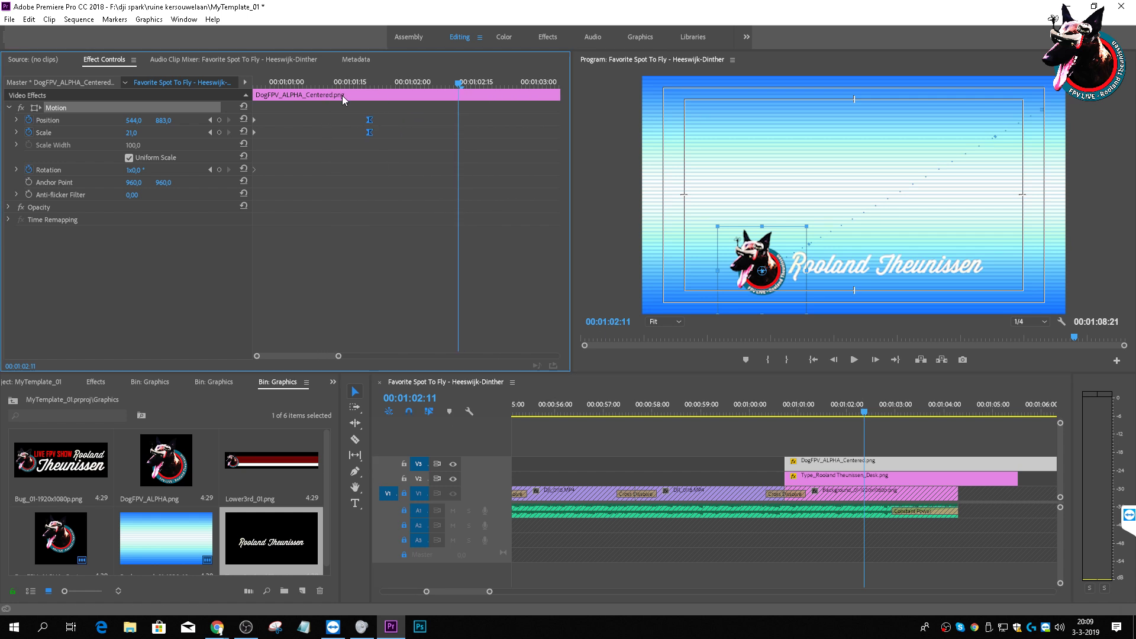
{"action": "left_click_drag", "start_coordinate": [369, 121], "coordinate": [460, 136]}
Step: Play back the end-card transition from 00:01:00:16, and return the playhead to the logo's ending keyframes at 00:01:02:11
{"action": "left_click", "coordinate": [776, 407]}
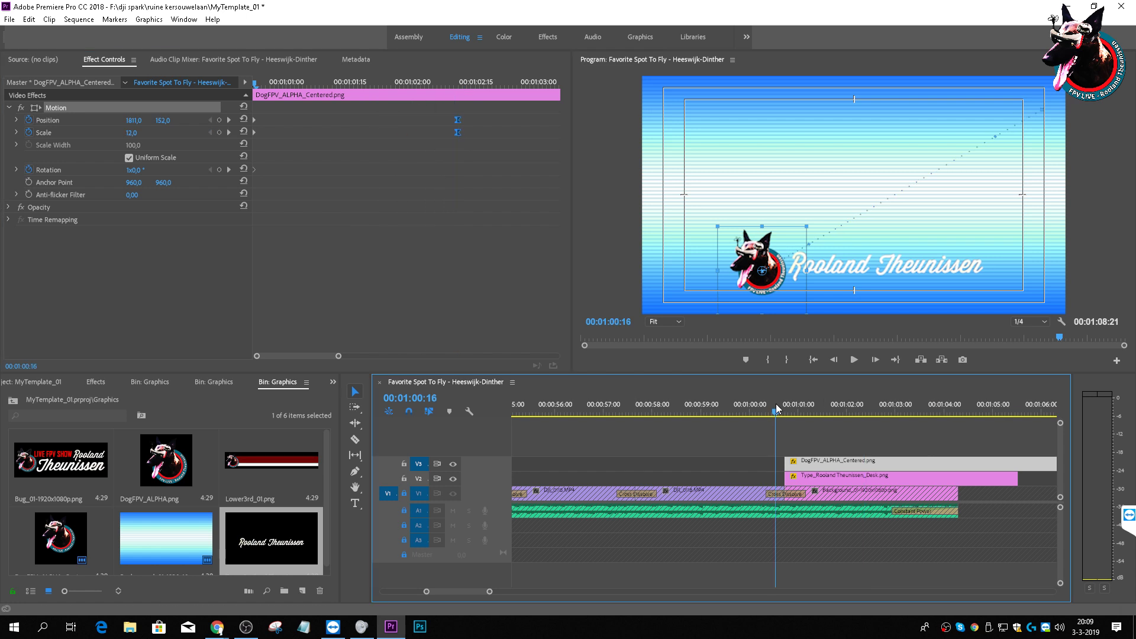
{"action": "key", "text": "space"}
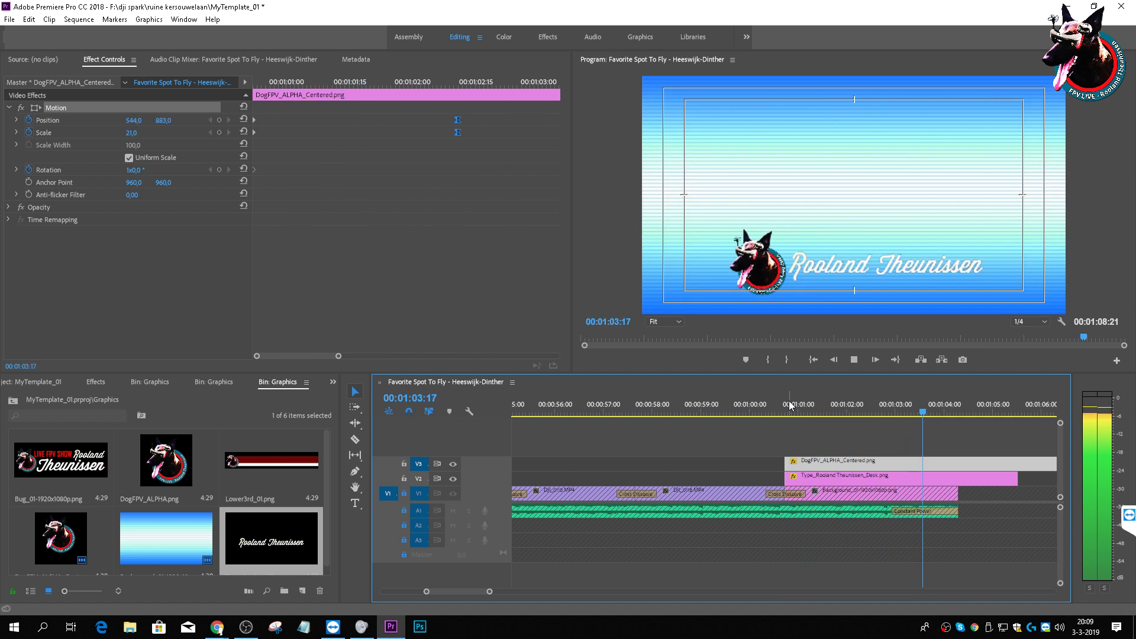
{"action": "key", "text": "space"}
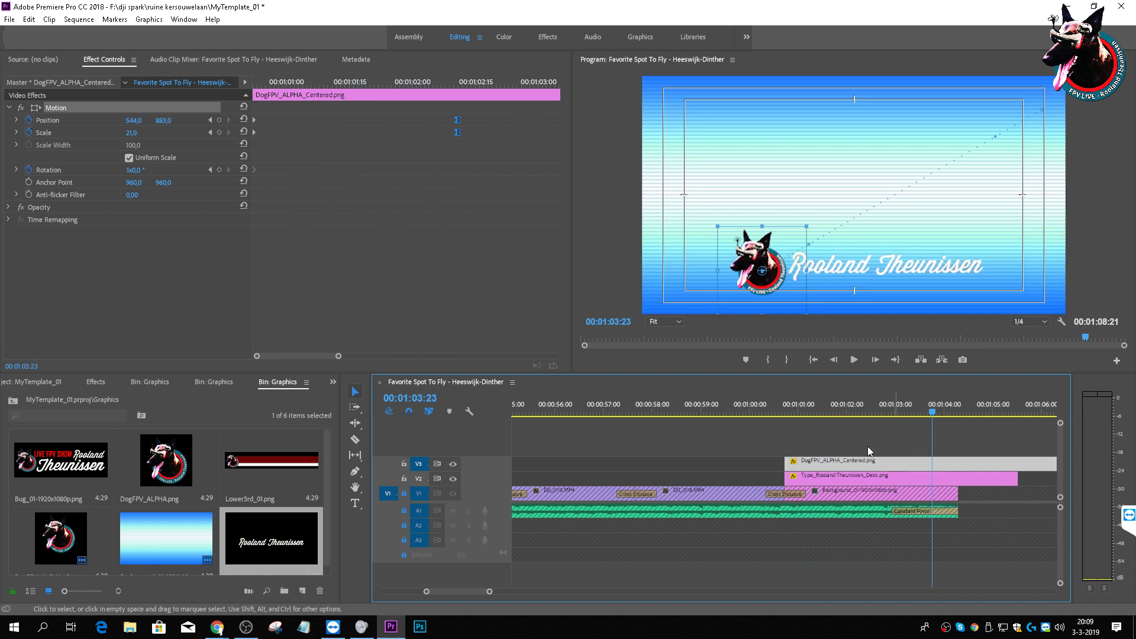
{"action": "left_click_drag", "start_coordinate": [829, 410], "coordinate": [861, 438]}
{"action": "left_click_drag", "start_coordinate": [456, 86], "coordinate": [459, 92]}
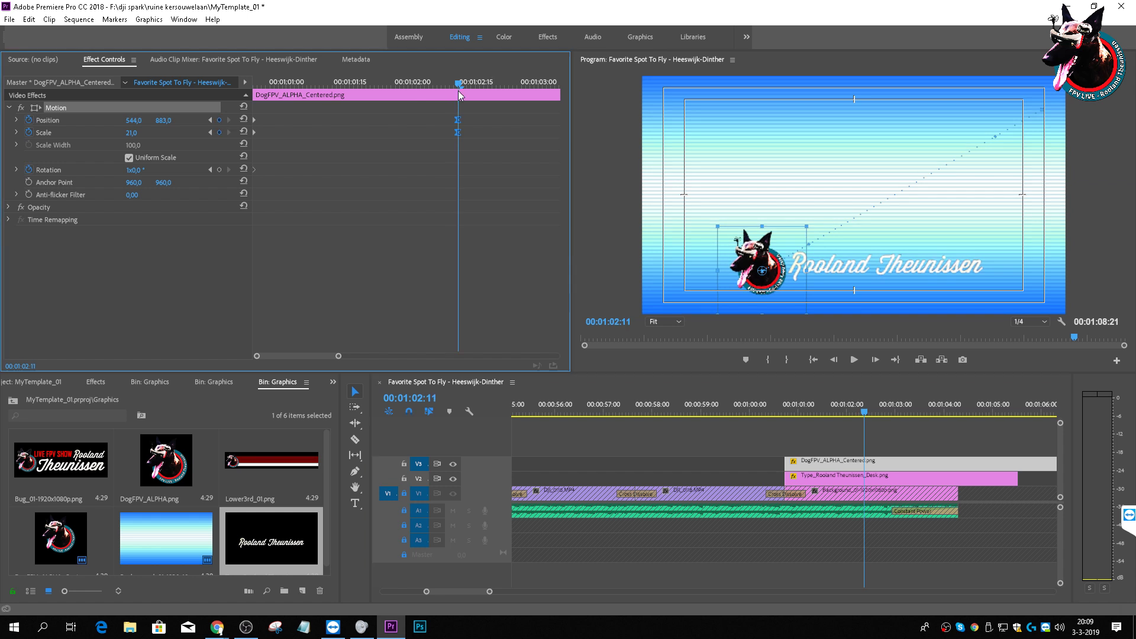
Step: Add a Position keyframe to the name title clip on V2 at 00:01:02:11 and give it Ease In interpolation
{"action": "left_click", "coordinate": [830, 481]}
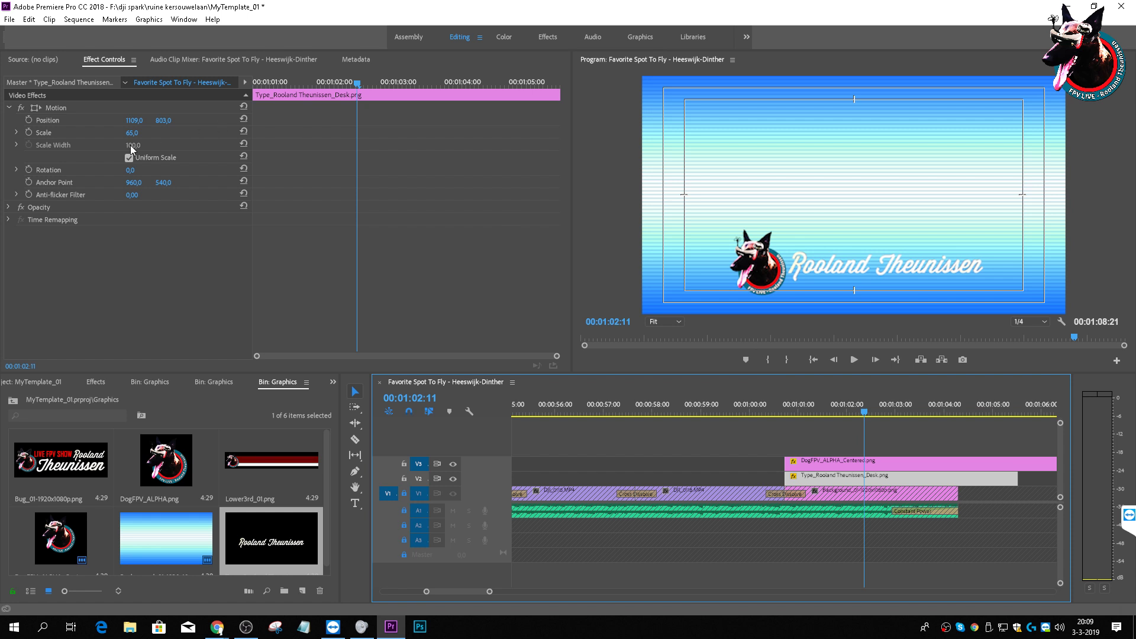
{"action": "left_click", "coordinate": [29, 119]}
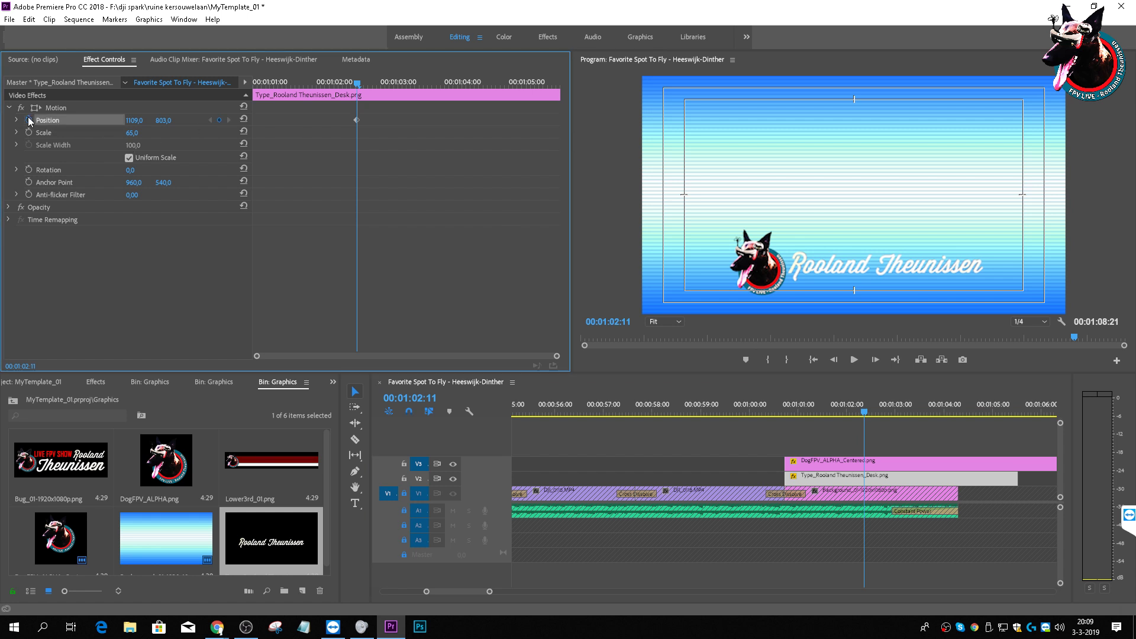
{"action": "right_click", "coordinate": [356, 120]}
{"action": "mouse_move", "coordinate": [401, 232]}
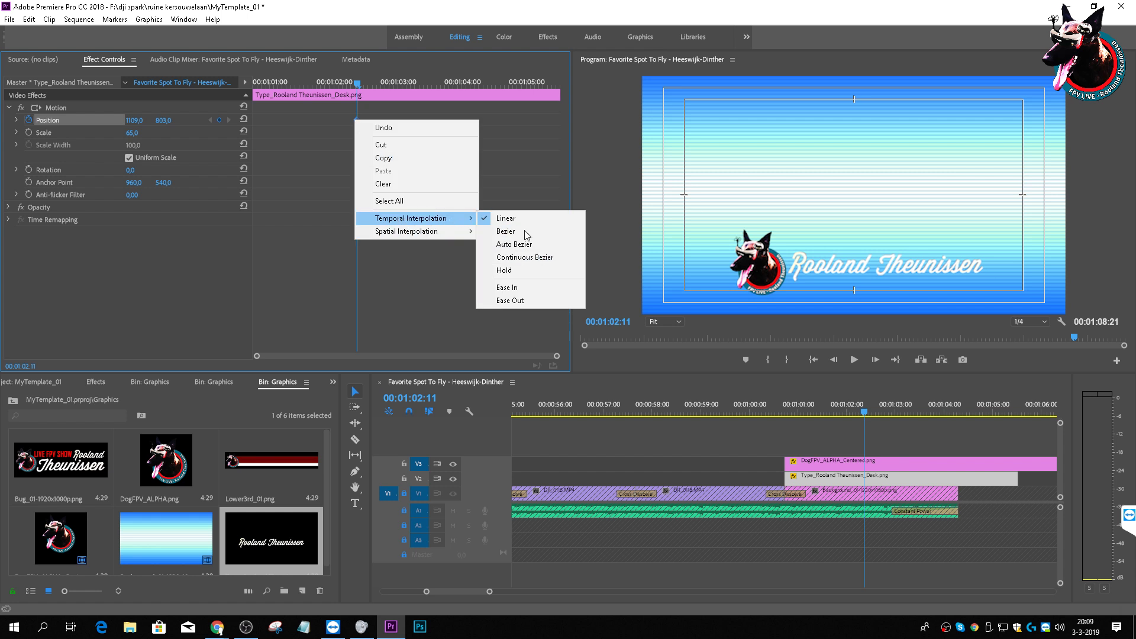
{"action": "left_click", "coordinate": [523, 287]}
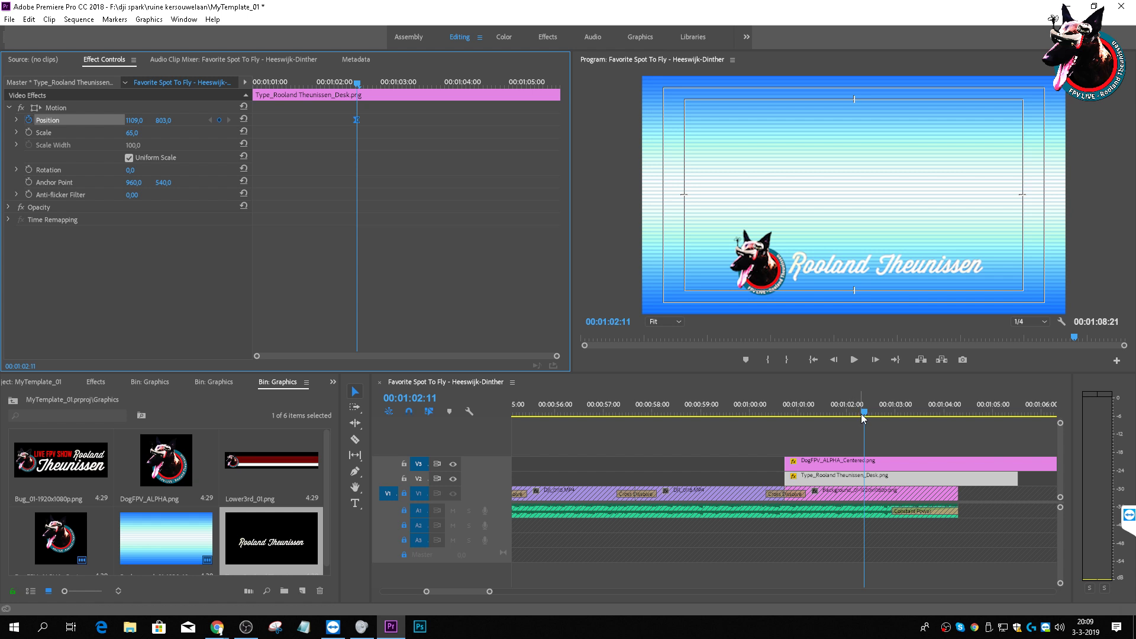
Step: Set the name title's horizontal position to 2375 at the clip's start, 00:01:00:22, and play back the slide-in twice
{"action": "left_click_drag", "start_coordinate": [863, 415], "coordinate": [787, 403]}
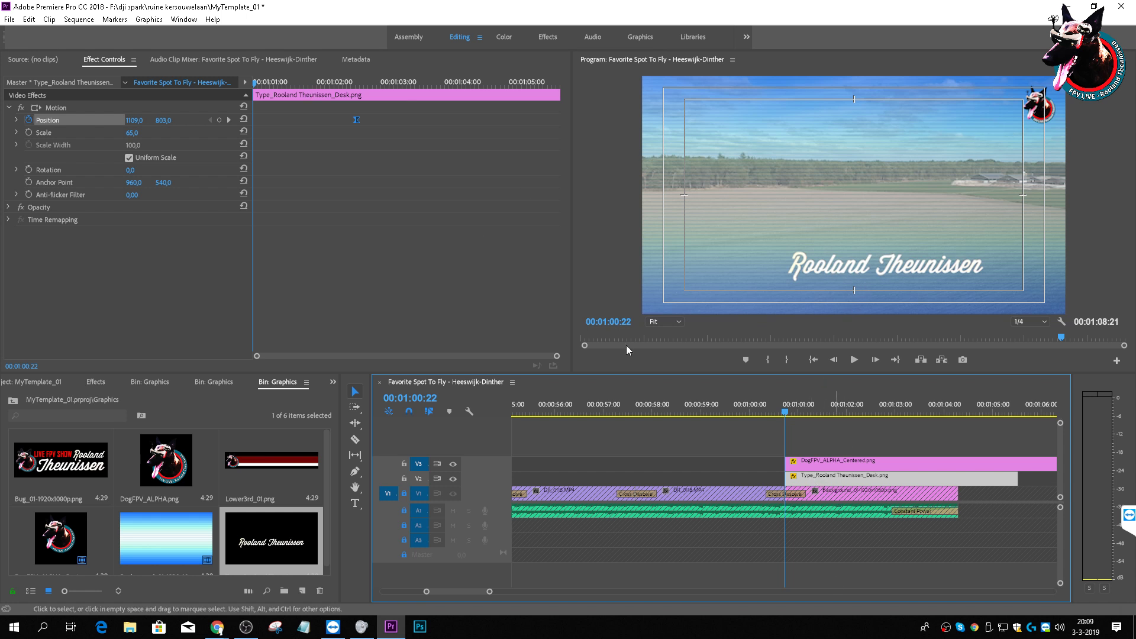
{"action": "left_click_drag", "start_coordinate": [132, 120], "coordinate": [886, 293]}
{"action": "left_click", "coordinate": [763, 408]}
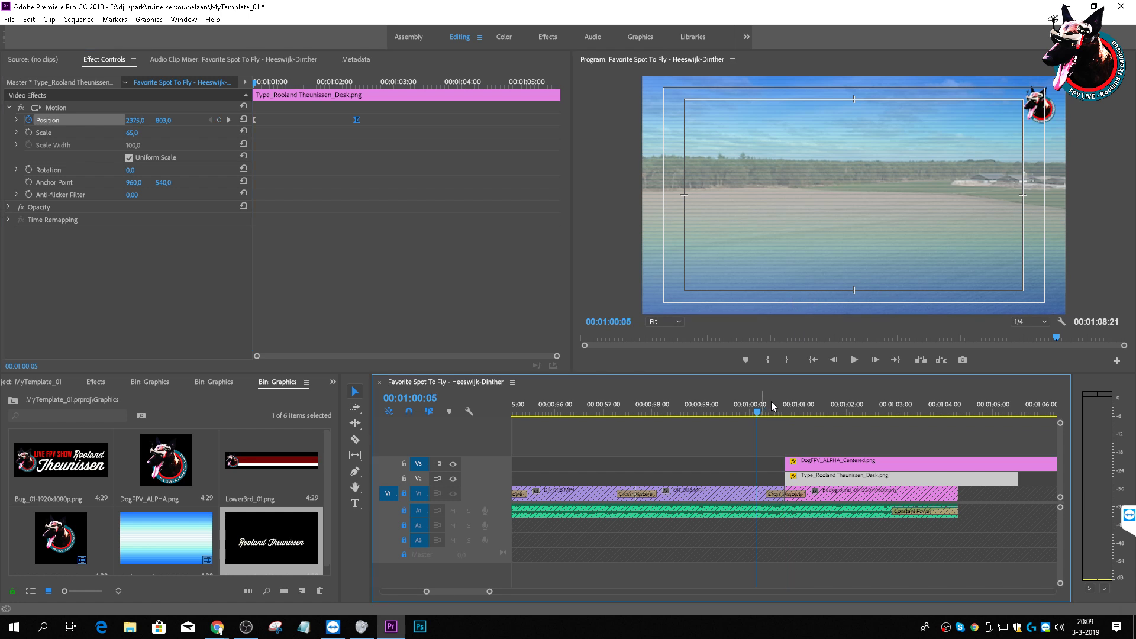
{"action": "key", "text": "space"}
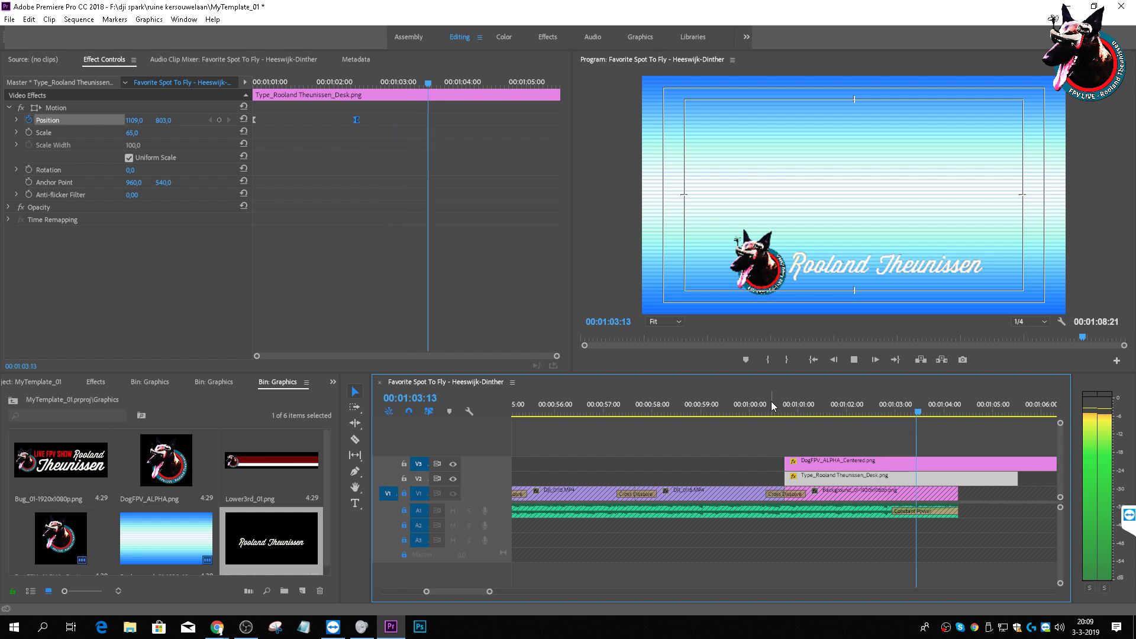
{"action": "key", "text": "space"}
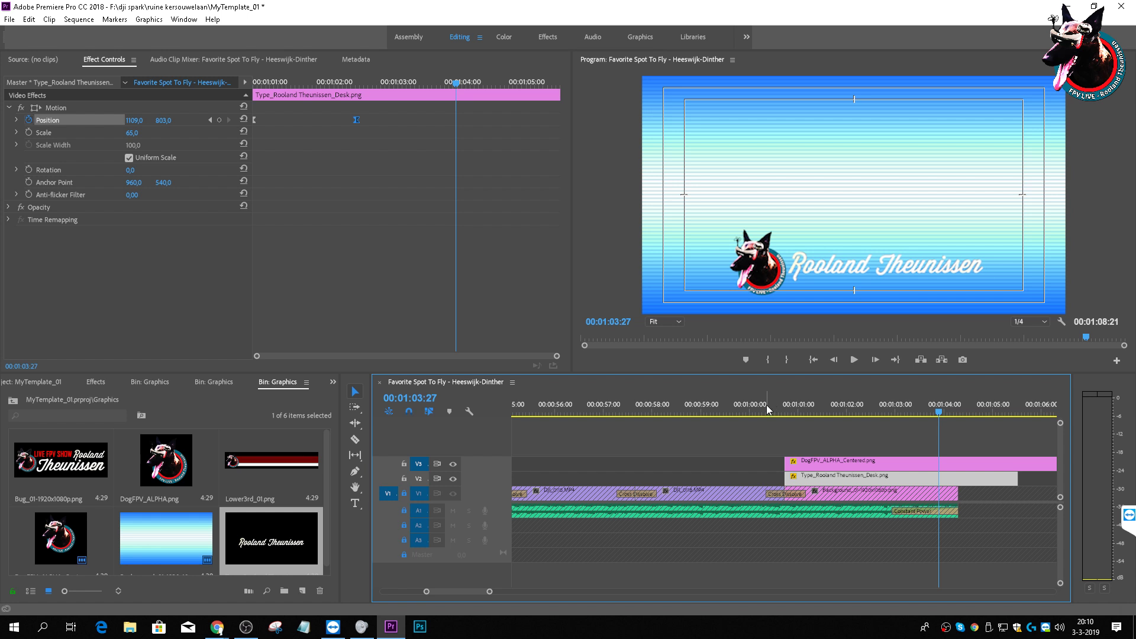
{"action": "left_click", "coordinate": [766, 405]}
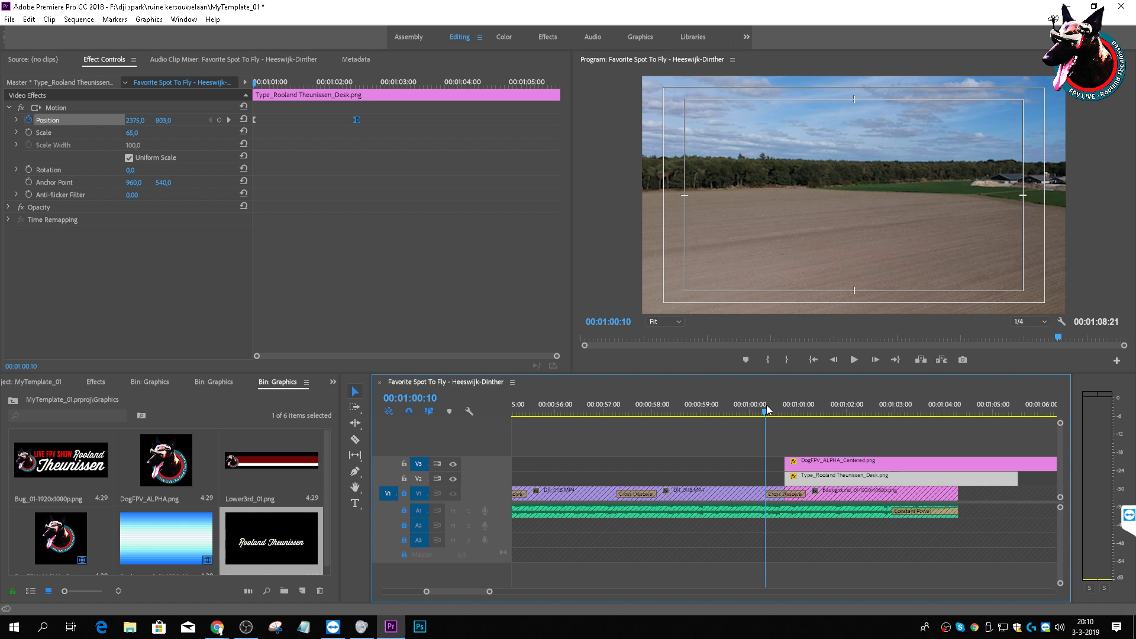
{"action": "key", "text": "space"}
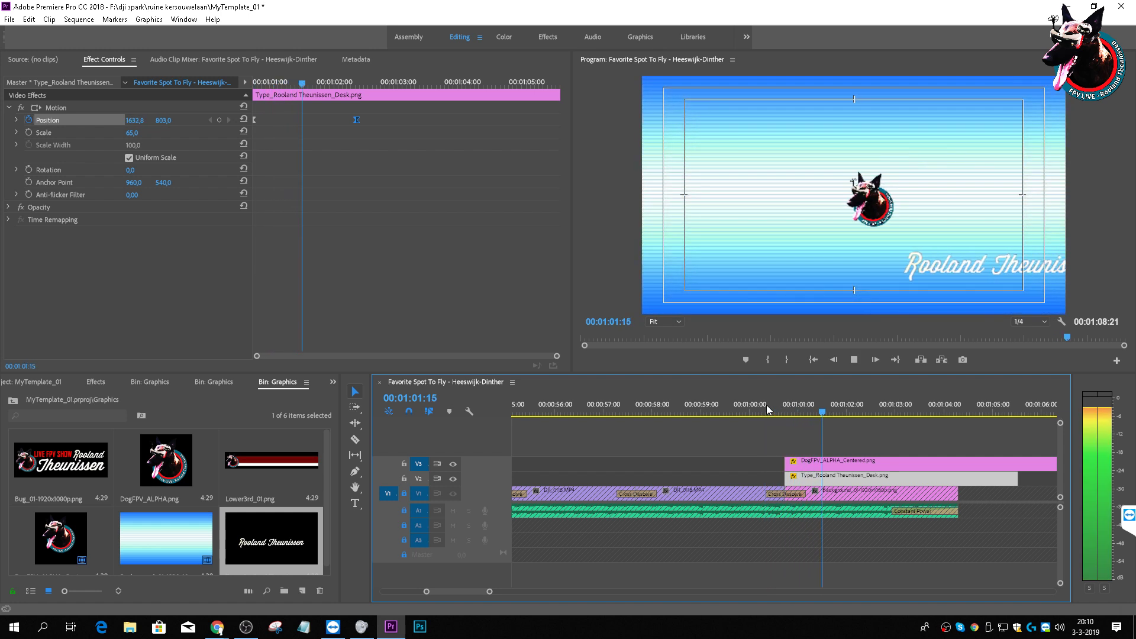
{"action": "key", "text": "space"}
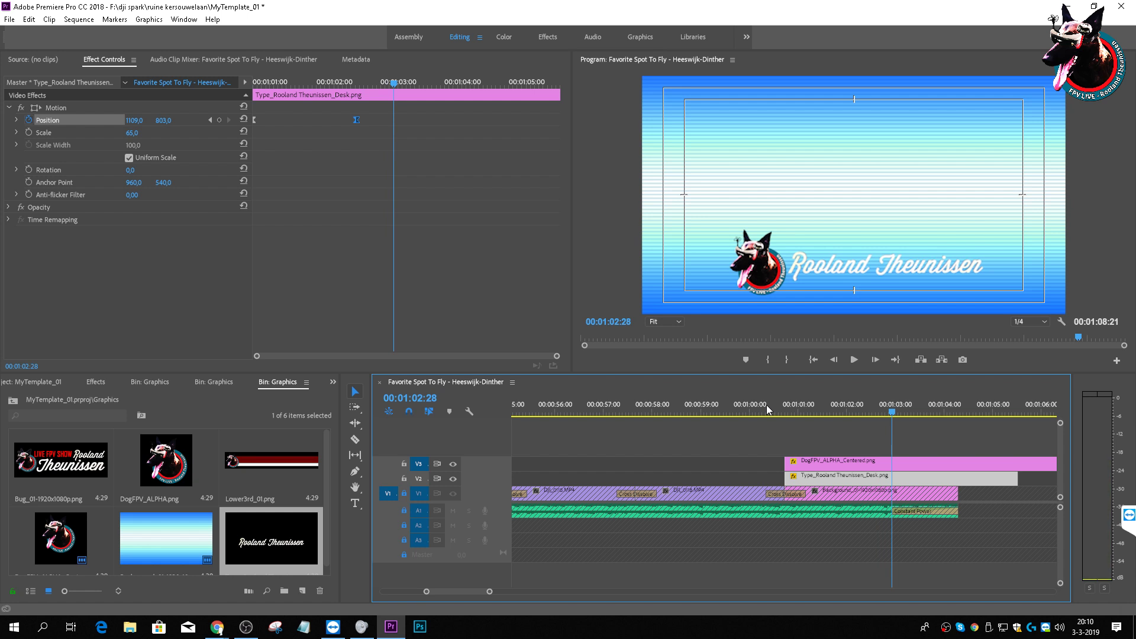
Step: Set the DogFPV_ALPHA_Centered.png clip's Rotation keyframe to 0° at 00:01:02:11
{"action": "left_click", "coordinate": [805, 463]}
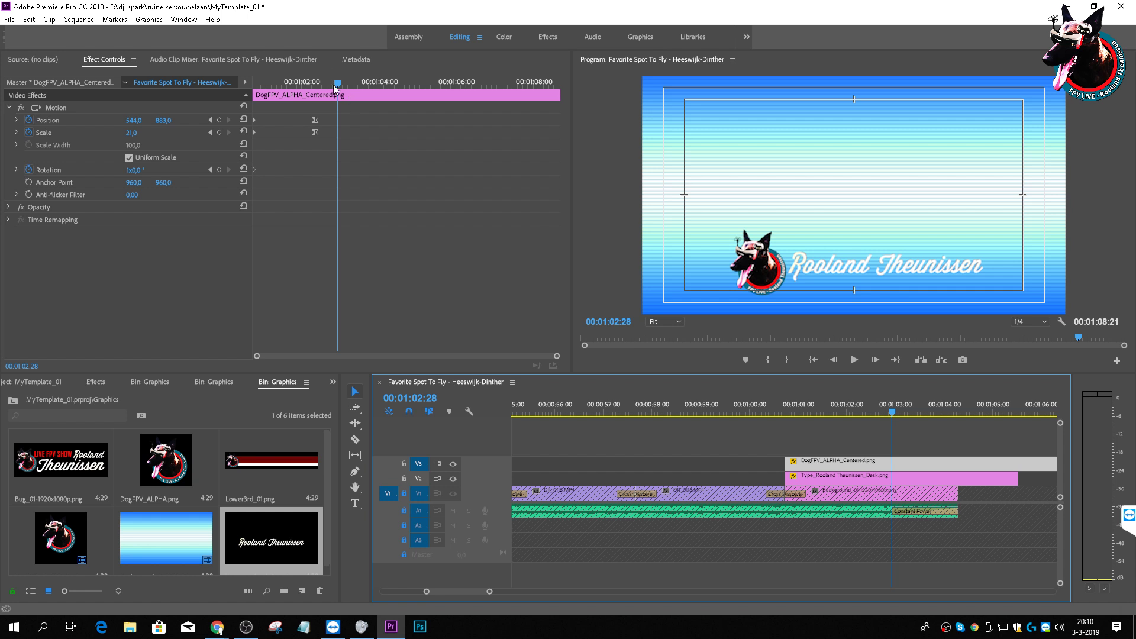
{"action": "left_click_drag", "start_coordinate": [337, 84], "coordinate": [314, 79]}
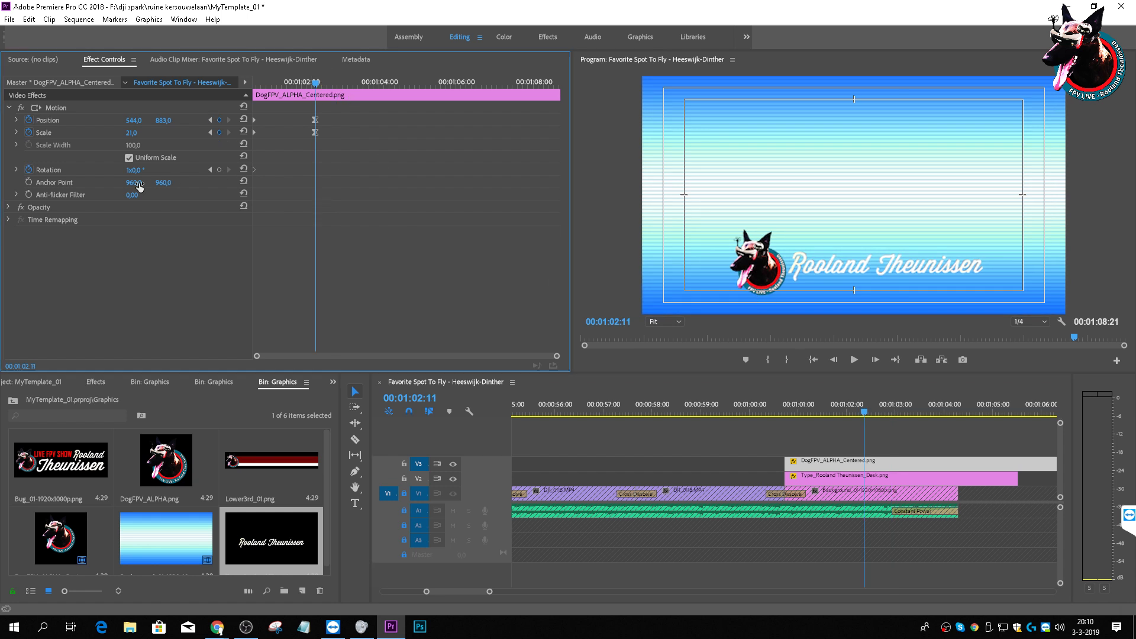
{"action": "left_click_drag", "start_coordinate": [134, 170], "coordinate": [48, 171]}
{"action": "left_click", "coordinate": [145, 169]}
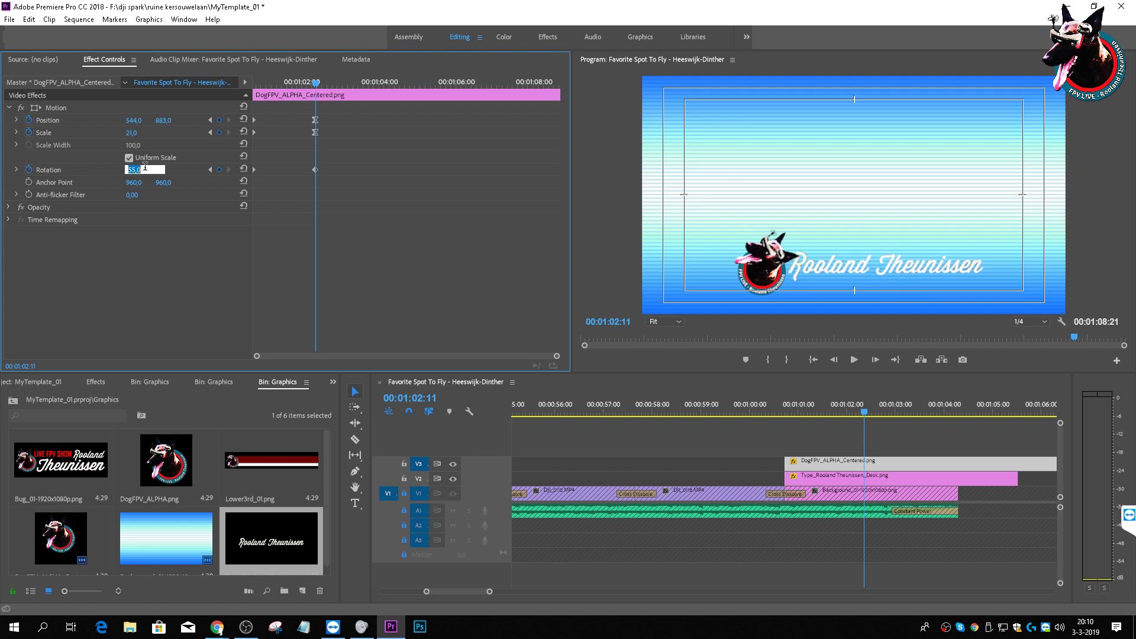
{"action": "type", "text": "0"}
{"action": "key", "text": "Return"}
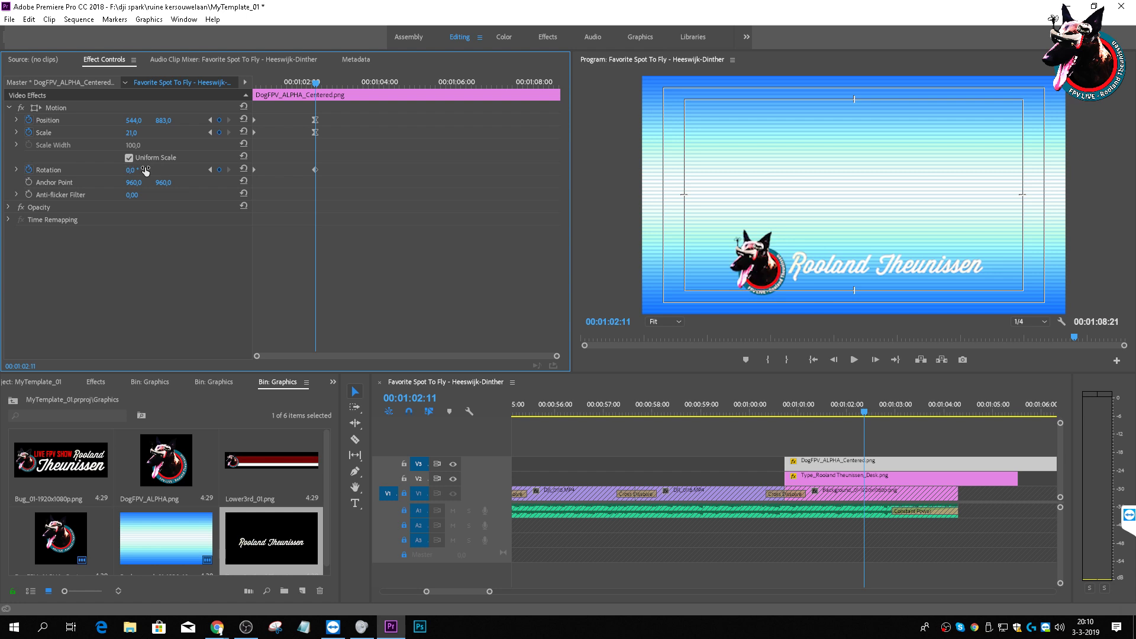
Step: Play back the end card from just before 00:01:01:00 to check the logo's rotation together with the title's slide-in
{"action": "left_click", "coordinate": [782, 411]}
{"action": "key", "text": "space"}
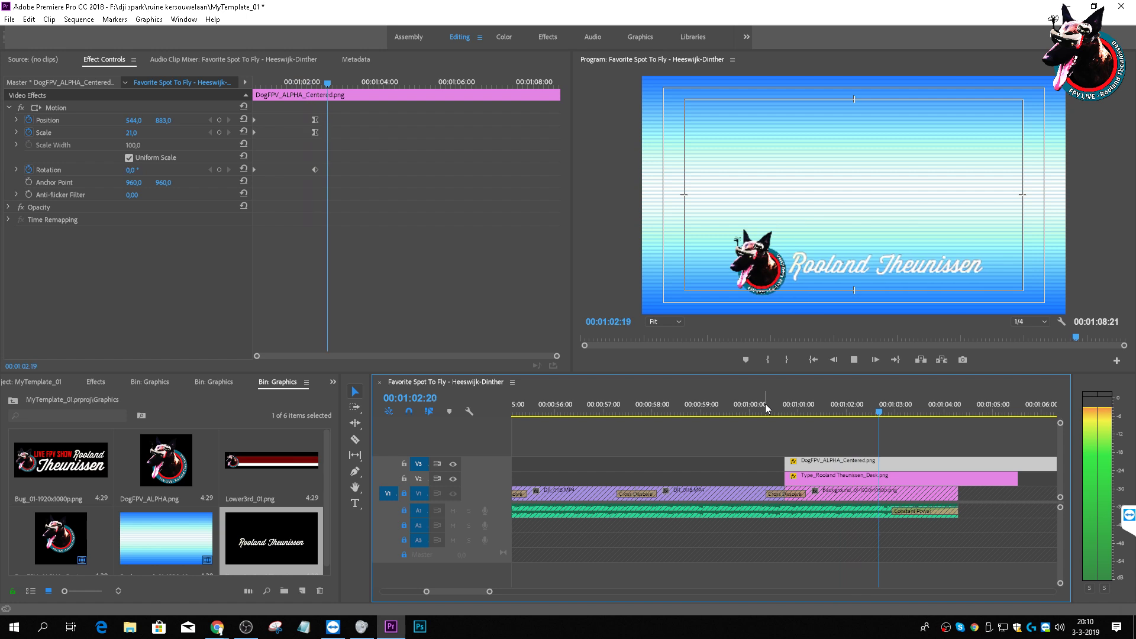
{"action": "key", "text": "space"}
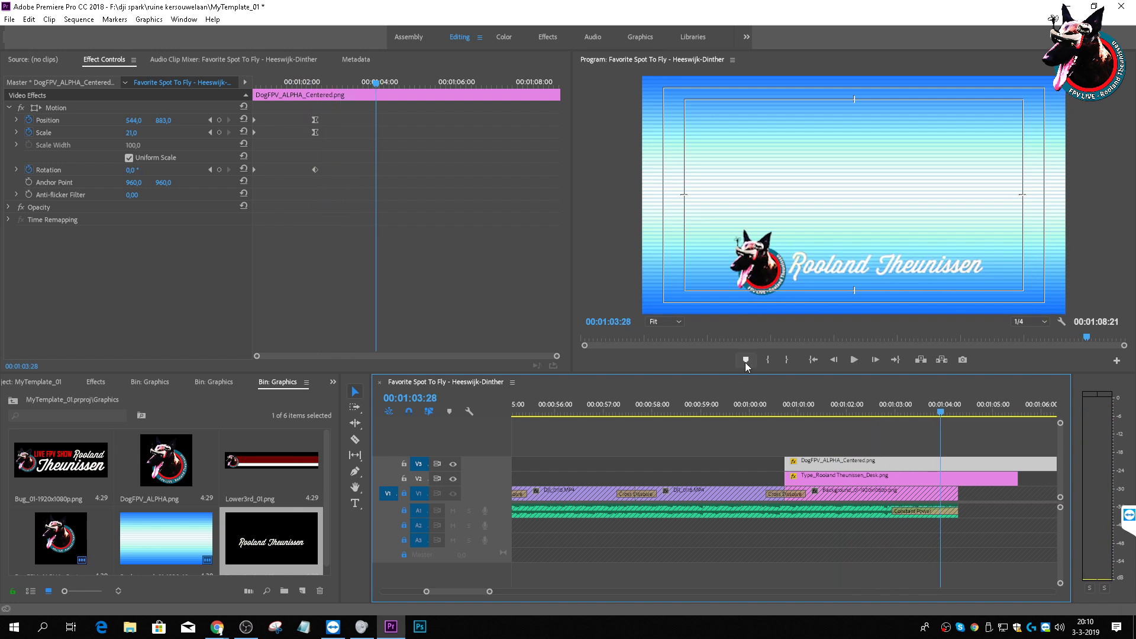
{"action": "left_click", "coordinate": [778, 410]}
{"action": "key", "text": "space"}
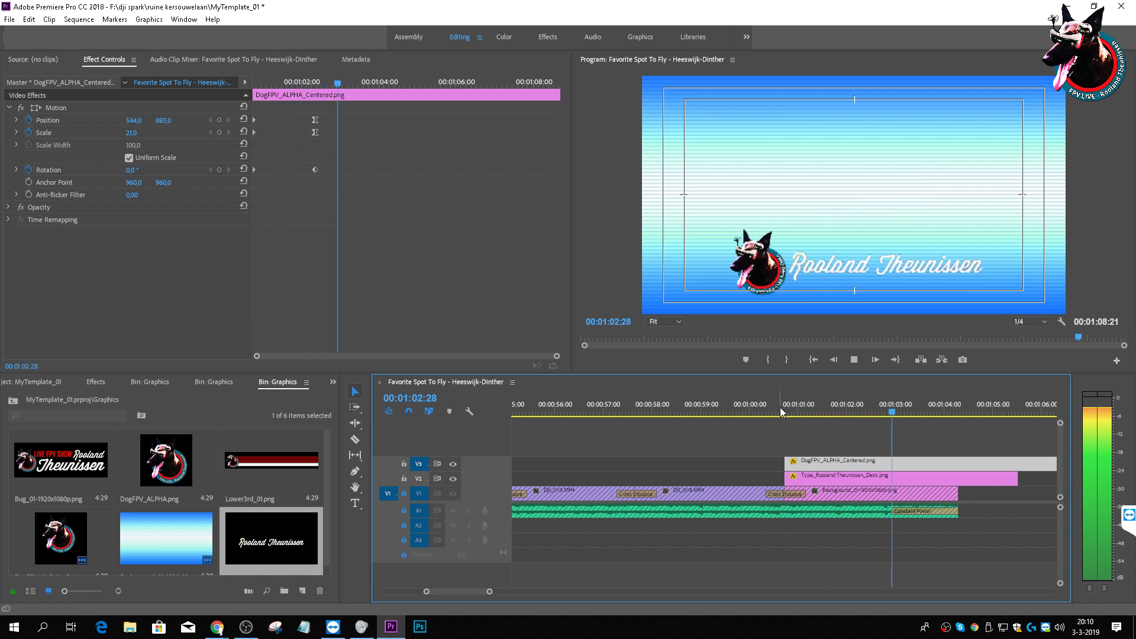
{"action": "key", "text": "space"}
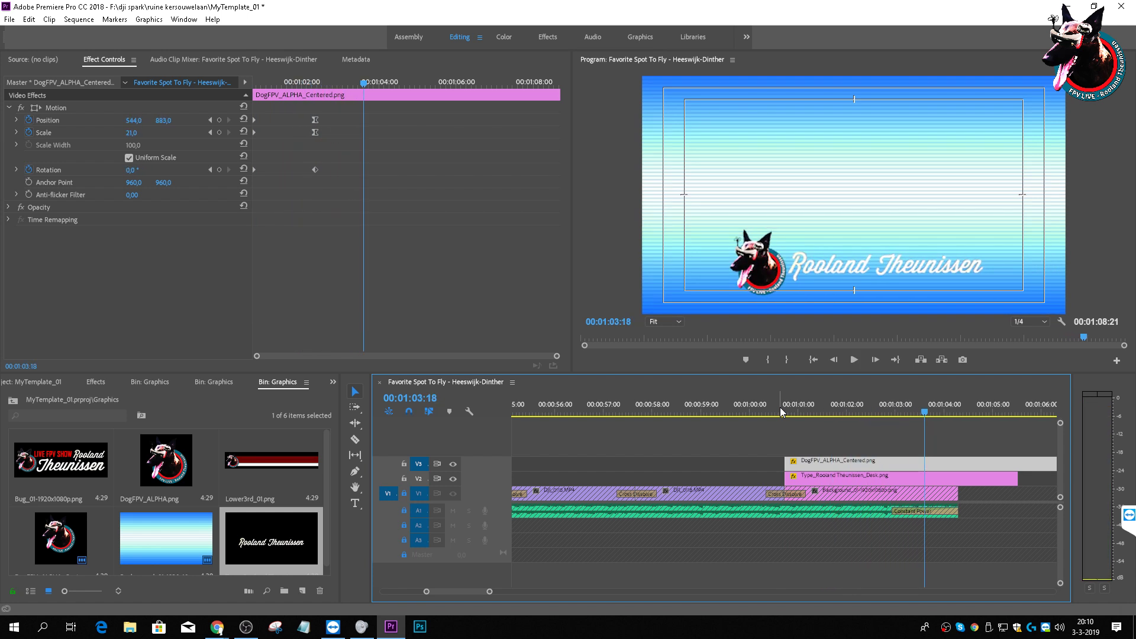
{"action": "key", "text": "space"}
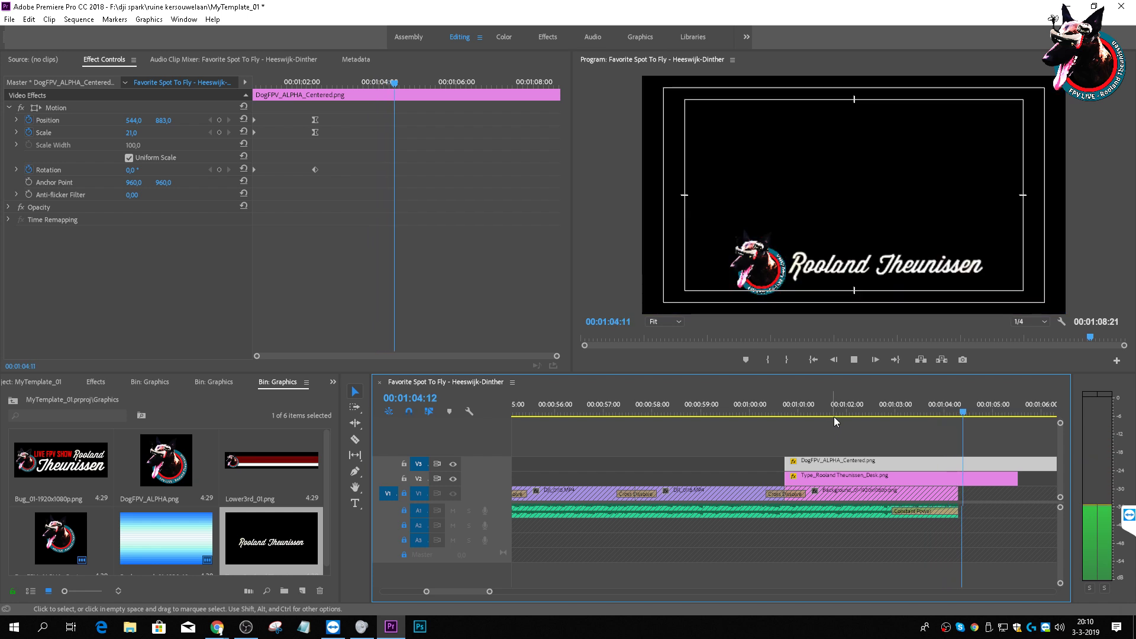
{"action": "left_click_drag", "start_coordinate": [877, 410], "coordinate": [879, 411]}
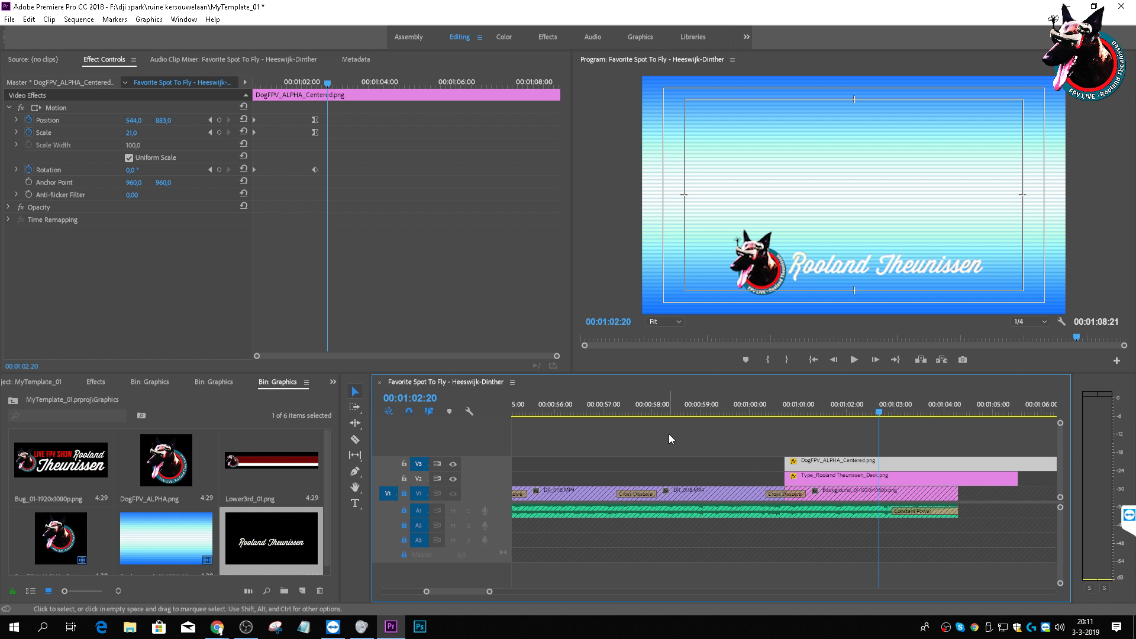
Step: Save the project
{"action": "key", "text": "ctrl+s"}
{"action": "key", "text": "ctrl+s"}
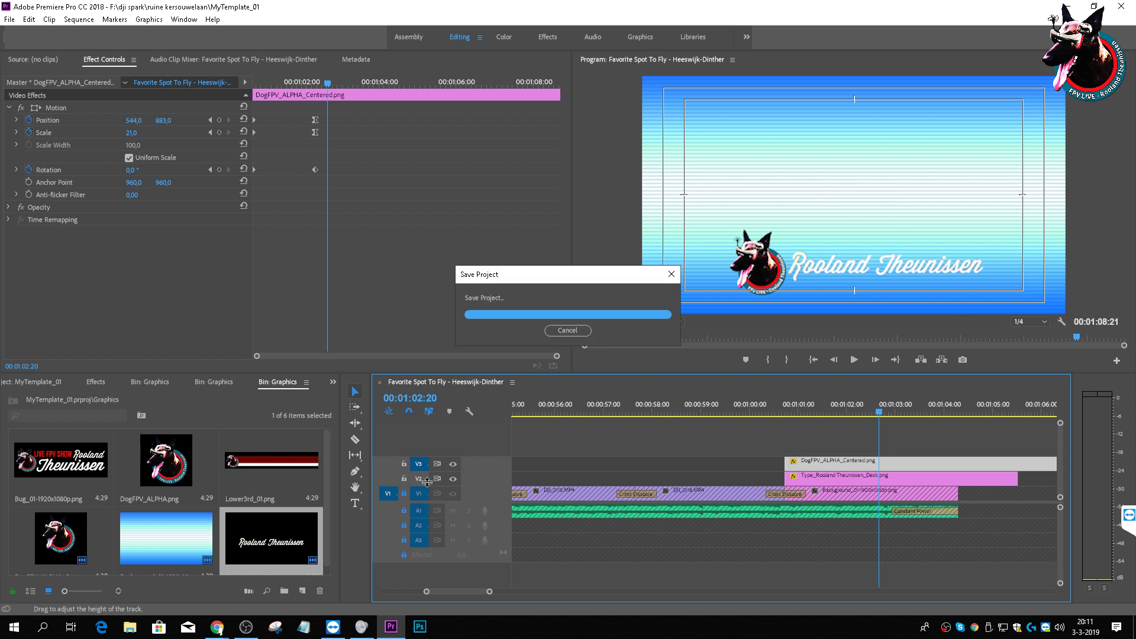
Step: Look over the earlier part of the timeline, the Graphics bin in list view and the project's root contents
{"action": "left_click", "coordinate": [784, 408]}
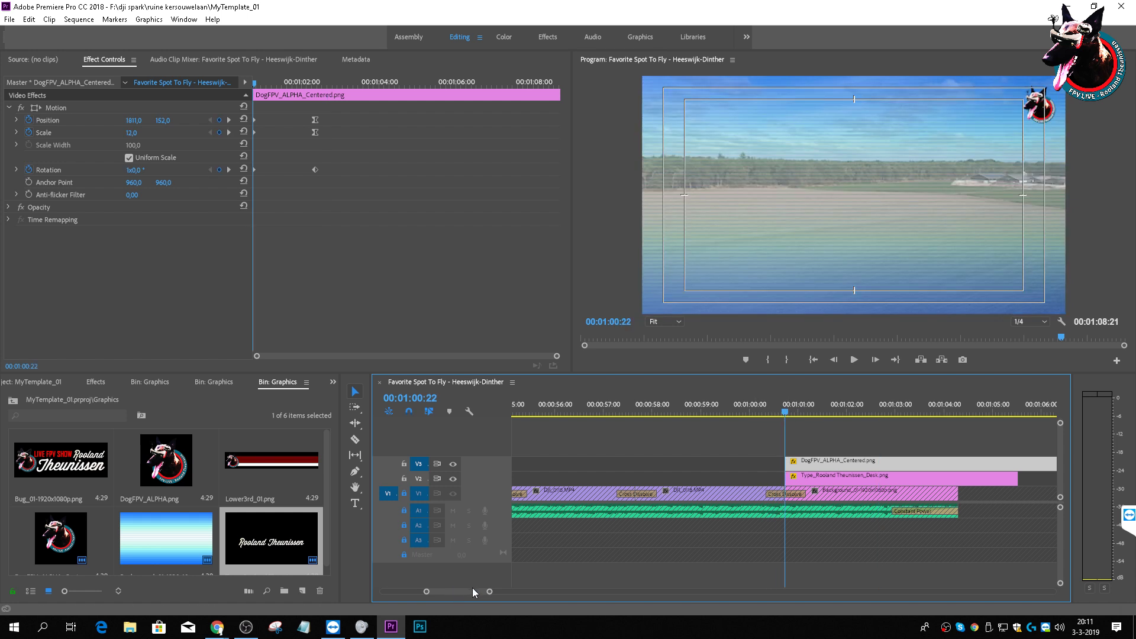
{"action": "mouse_move", "coordinate": [471, 589]}
{"action": "left_mouse_down"}
{"action": "mouse_move", "coordinate": [382, 584]}
{"action": "mouse_move", "coordinate": [459, 593]}
{"action": "left_mouse_up"}
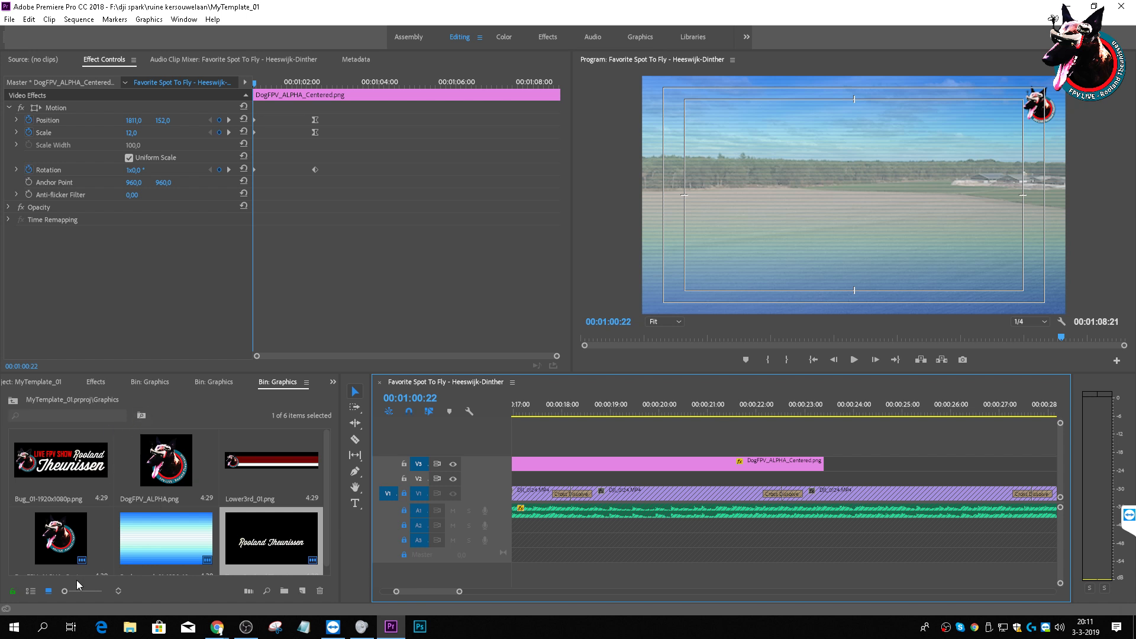
{"action": "left_click", "coordinate": [28, 591]}
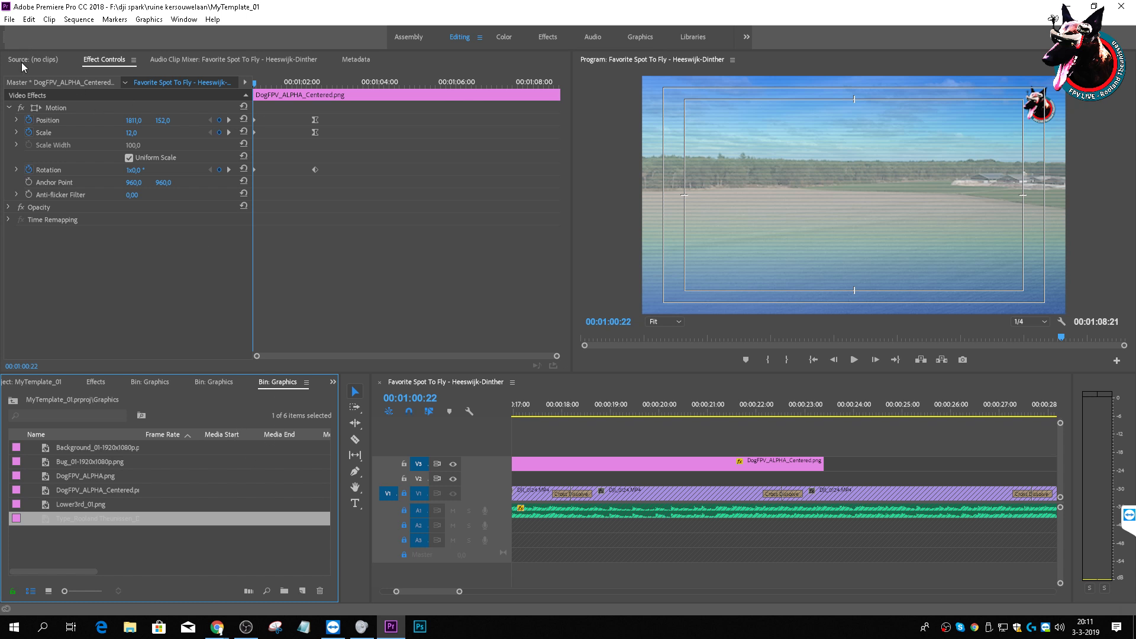
{"action": "left_click", "coordinate": [35, 381]}
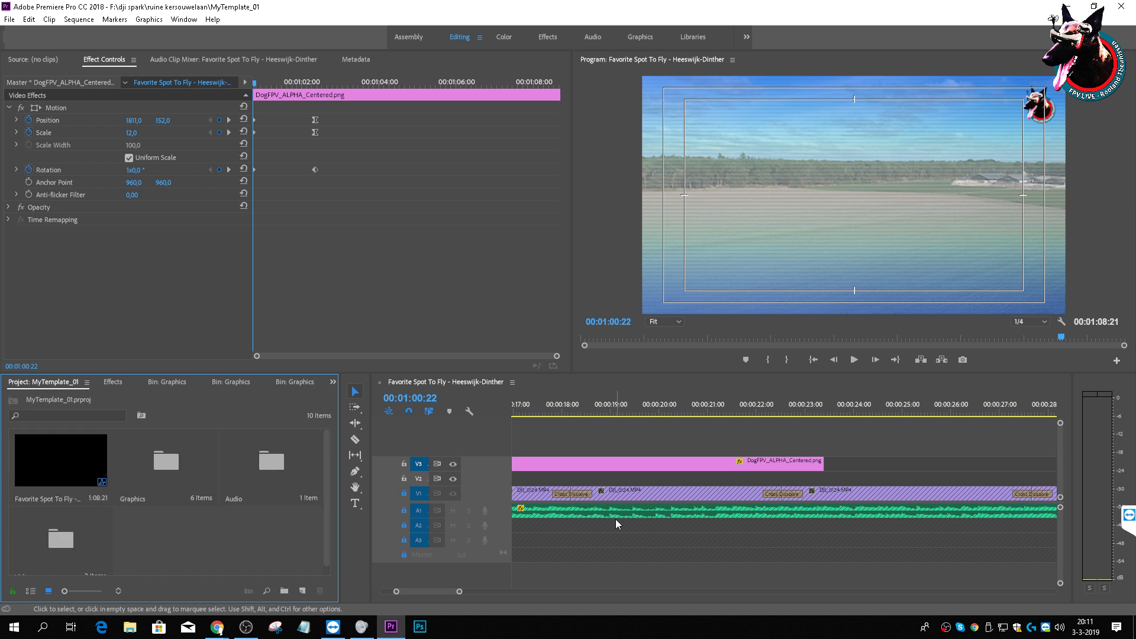
{"action": "mouse_move", "coordinate": [460, 593]}
{"action": "left_mouse_down"}
{"action": "mouse_move", "coordinate": [471, 592]}
{"action": "mouse_move", "coordinate": [444, 591]}
{"action": "mouse_move", "coordinate": [467, 585]}
{"action": "mouse_move", "coordinate": [456, 587]}
{"action": "left_mouse_up"}
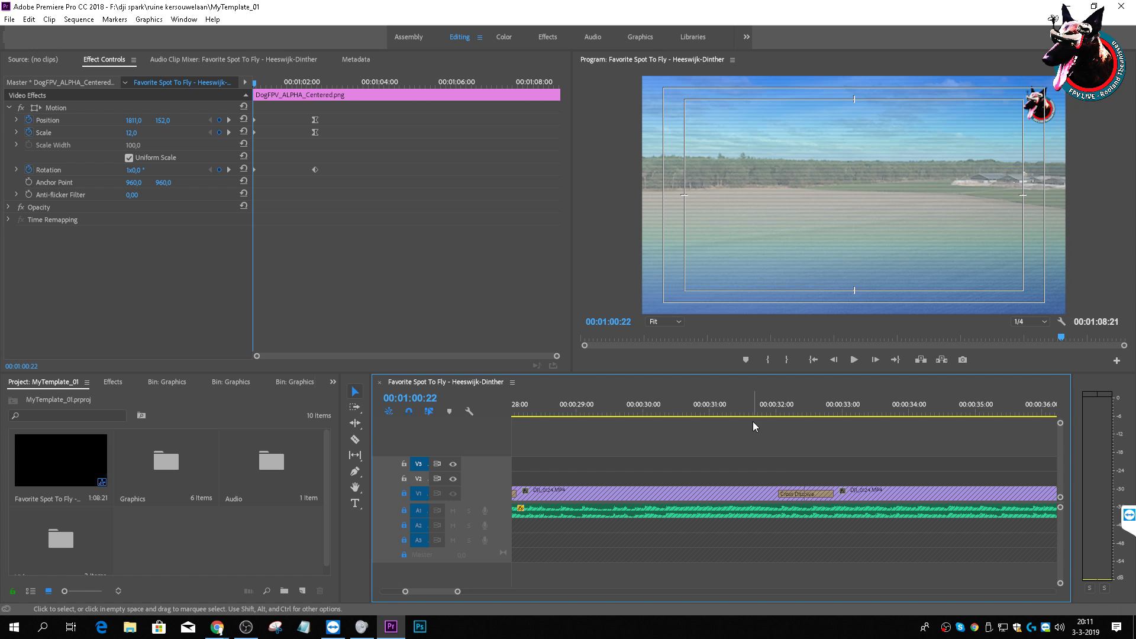
Step: Extend the name title clip on V2 to 00:01:12:12 and the DogFPV_ALPHA_Centered.png clip on V3 past 00:01:11:00
{"action": "key", "text": "End"}
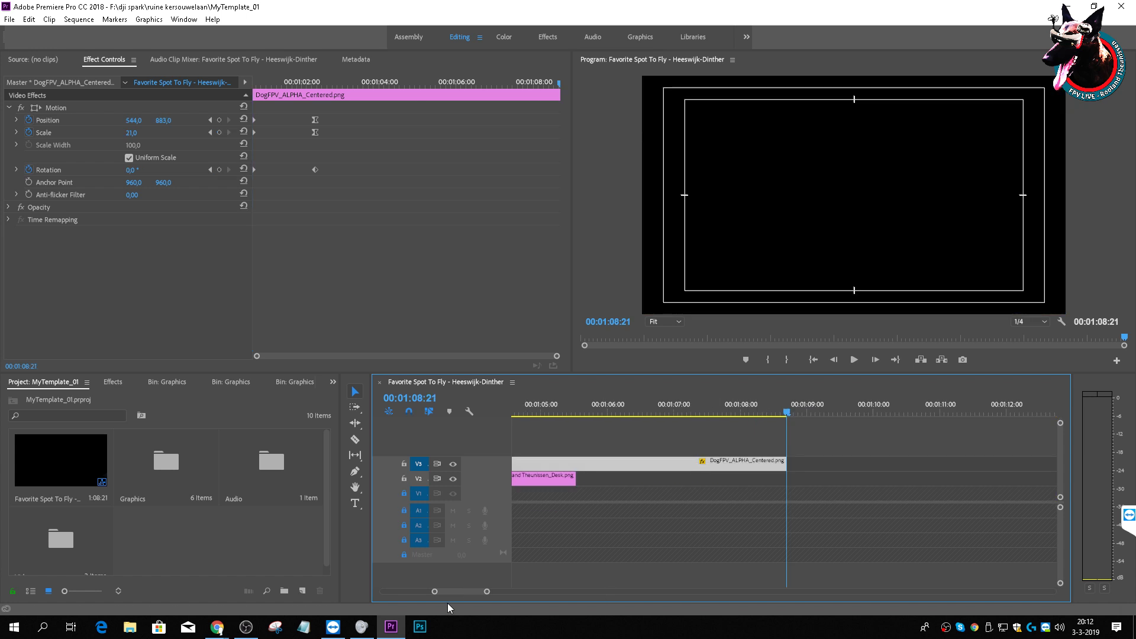
{"action": "left_click_drag", "start_coordinate": [456, 592], "coordinate": [453, 587]}
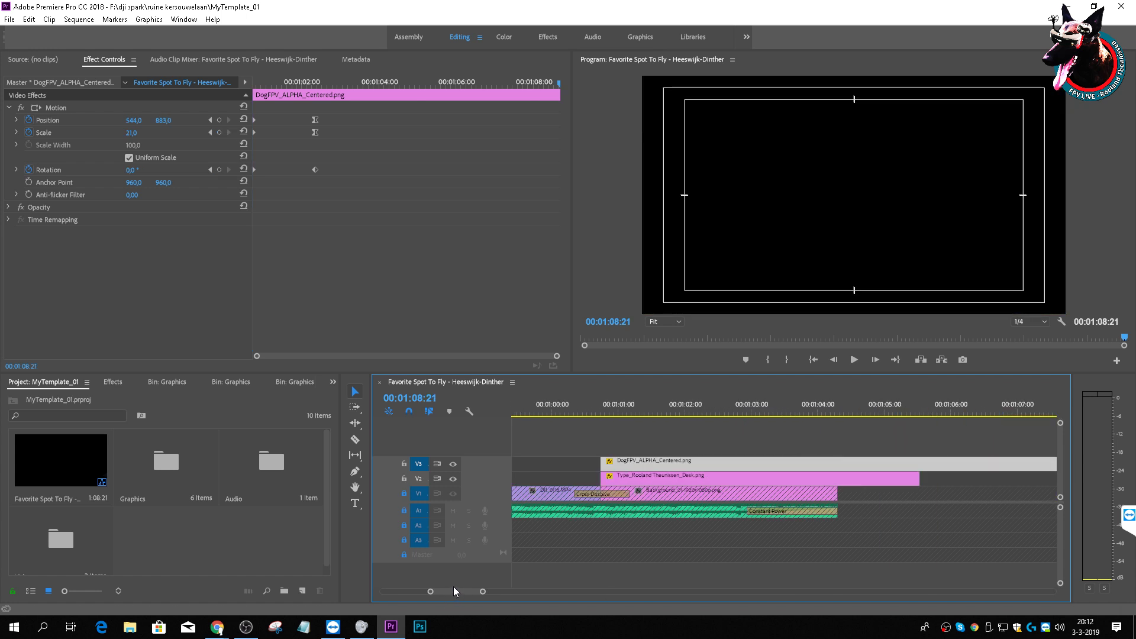
{"action": "left_click", "coordinate": [907, 474]}
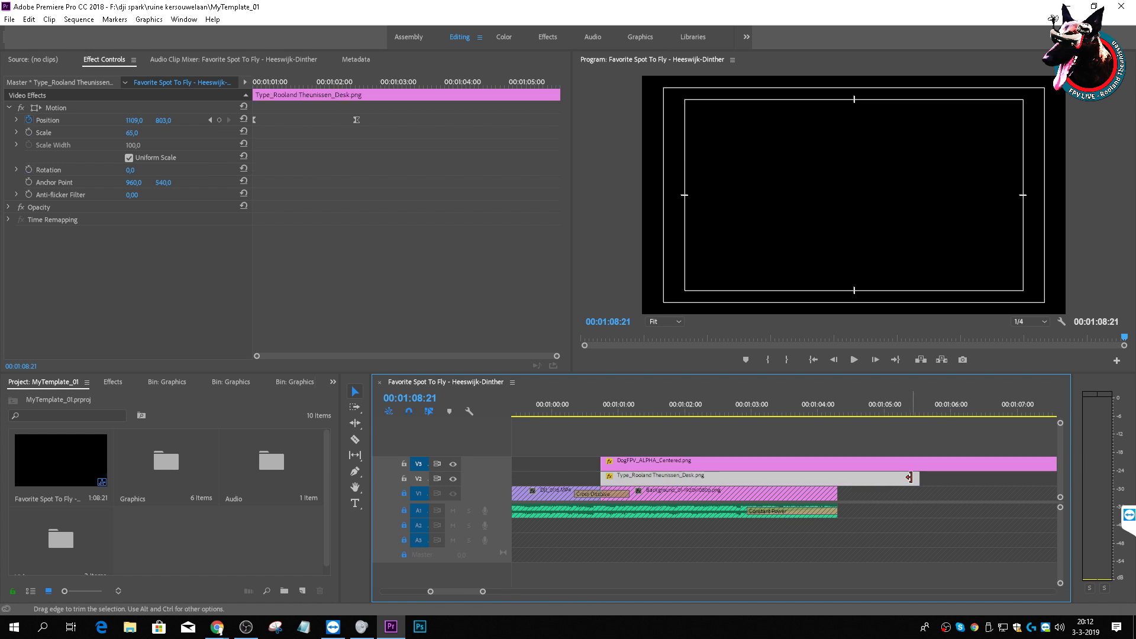
{"action": "left_click_drag", "start_coordinate": [922, 477], "coordinate": [1046, 473]}
{"action": "left_click", "coordinate": [862, 460]}
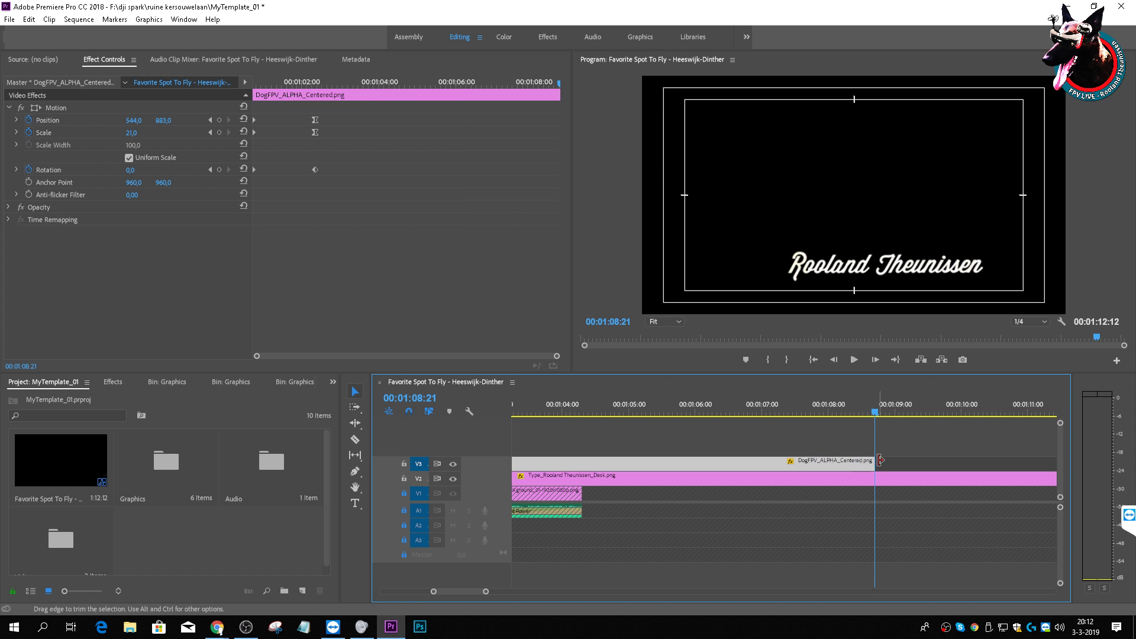
{"action": "left_click_drag", "start_coordinate": [871, 460], "coordinate": [1054, 467]}
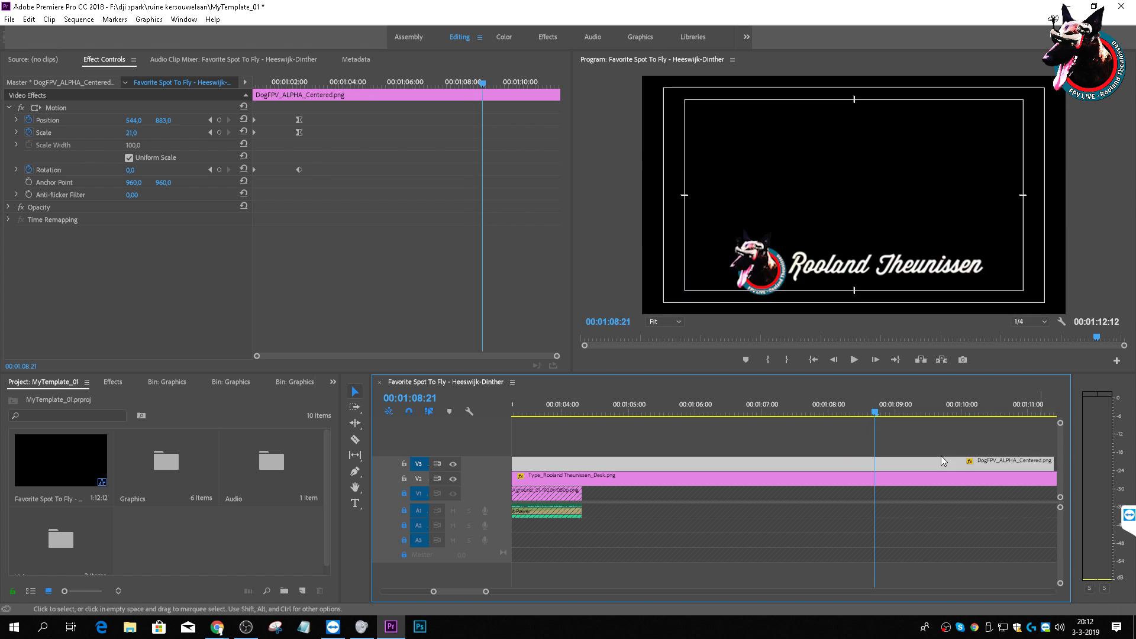
Step: Review the end card over its background and place the playhead at 00:01:02:12
{"action": "left_click", "coordinate": [538, 408]}
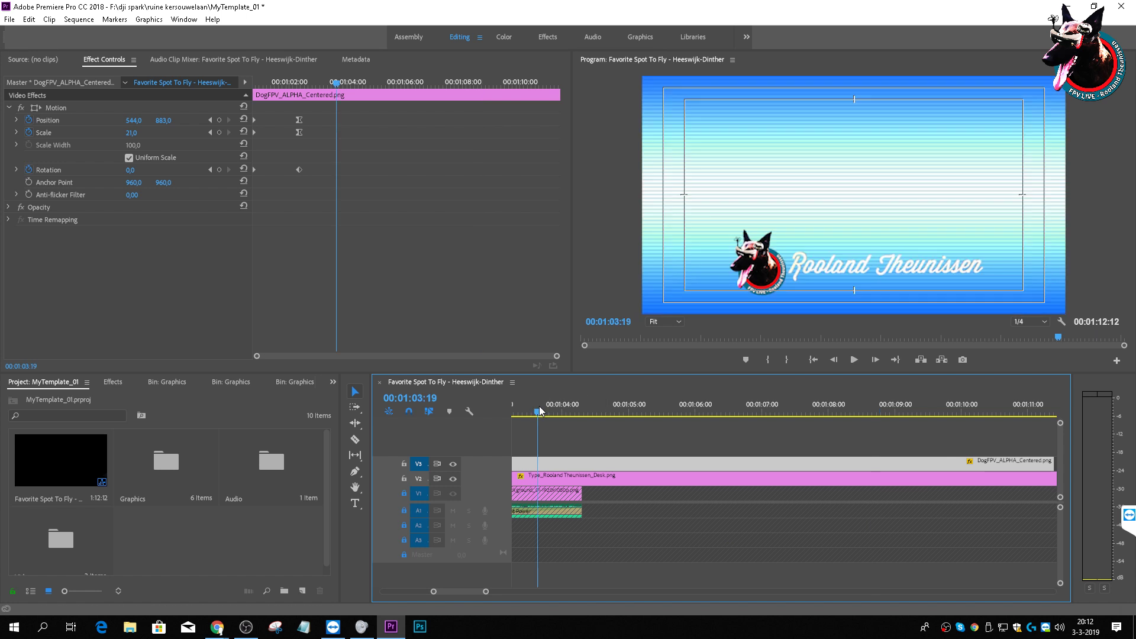
{"action": "left_click_drag", "start_coordinate": [539, 411], "coordinate": [603, 429]}
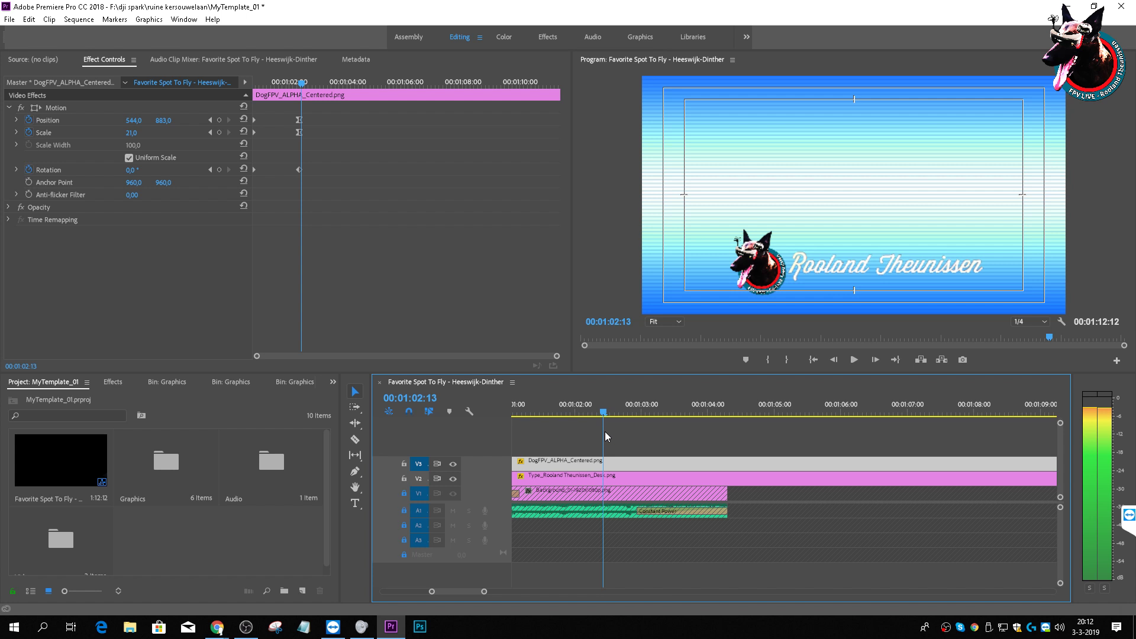
{"action": "mouse_move", "coordinate": [604, 432]}
{"action": "left_mouse_down"}
{"action": "mouse_move", "coordinate": [584, 425]}
{"action": "mouse_move", "coordinate": [602, 428]}
{"action": "left_mouse_up"}
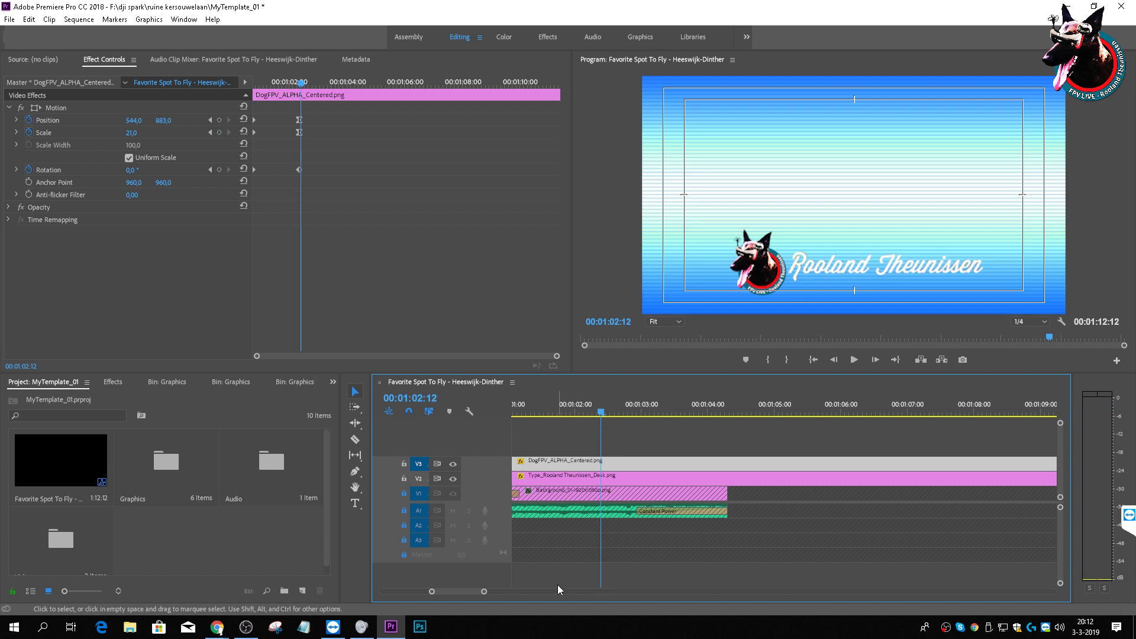
Step: Unlock track V1 and extend the end of its Cross Dissolve to 00:01:02:08, for a duration of 00:00:01:28
{"action": "mouse_move", "coordinate": [458, 589]}
{"action": "left_mouse_down"}
{"action": "mouse_move", "coordinate": [443, 589]}
{"action": "mouse_move", "coordinate": [468, 591]}
{"action": "left_mouse_up"}
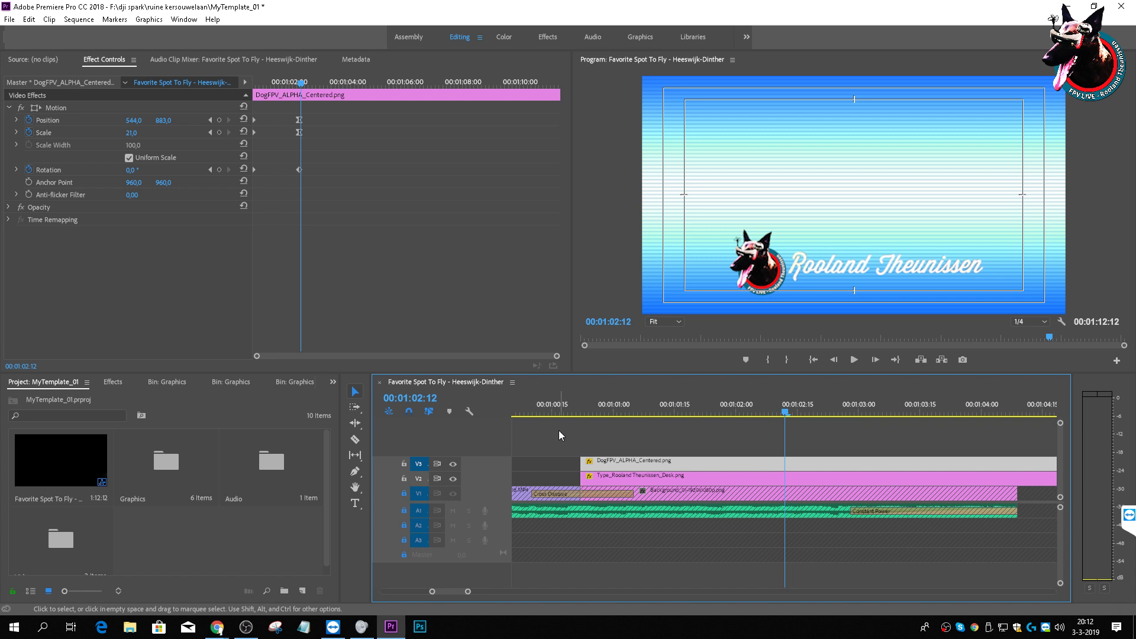
{"action": "left_click", "coordinate": [565, 416]}
{"action": "left_click_drag", "start_coordinate": [566, 418], "coordinate": [769, 478]}
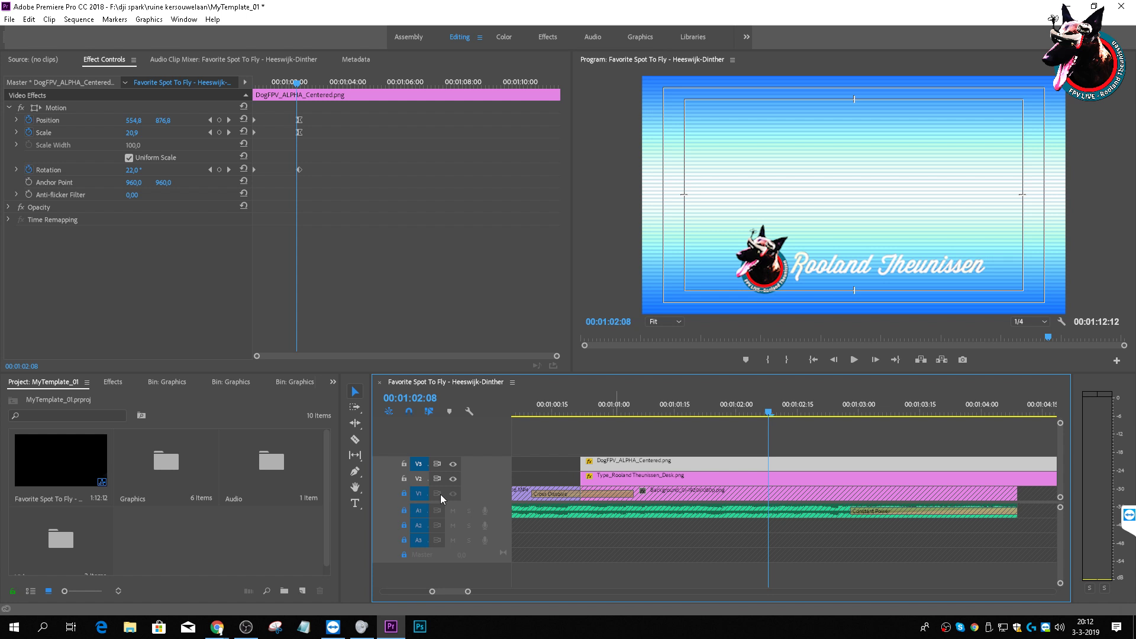
{"action": "left_click", "coordinate": [404, 494]}
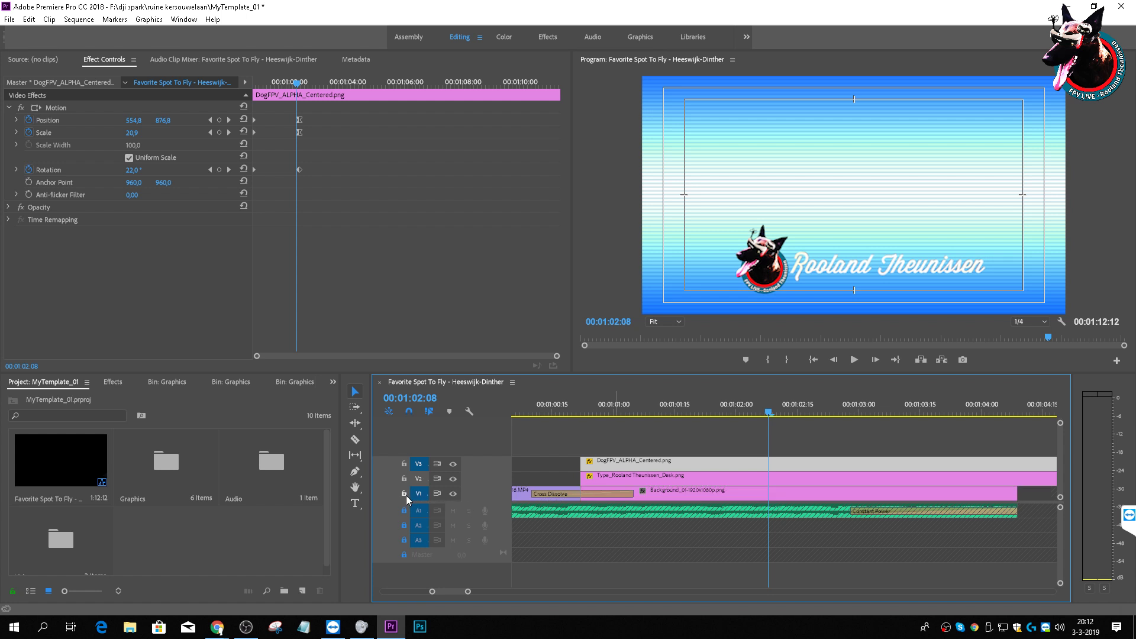
{"action": "left_click", "coordinate": [610, 495]}
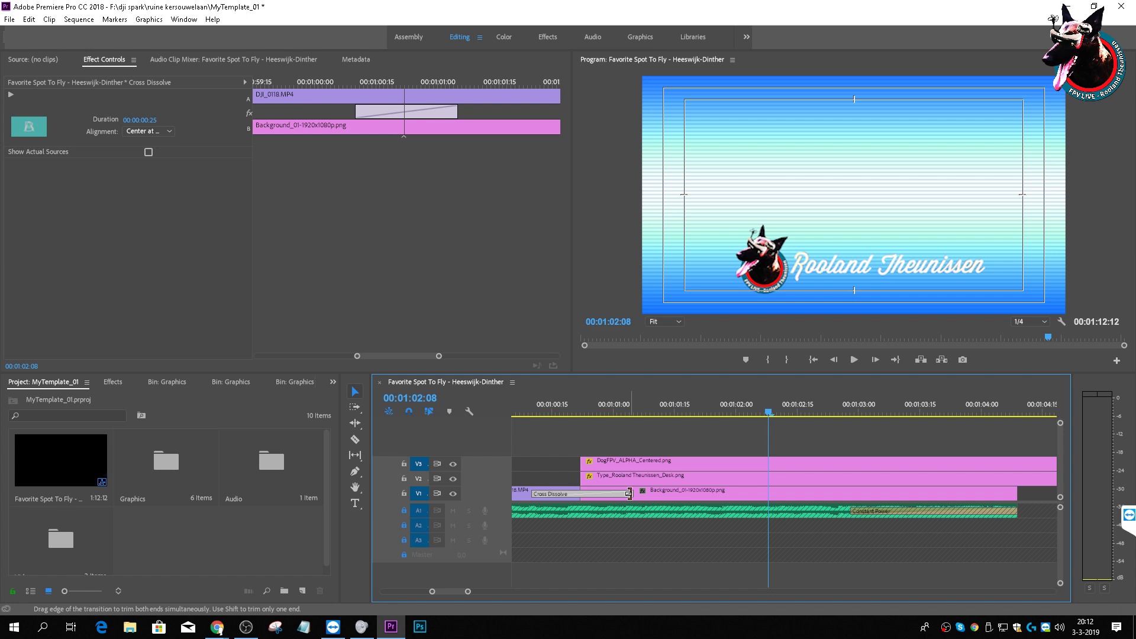
{"action": "left_click_drag", "start_coordinate": [629, 494], "coordinate": [767, 501]}
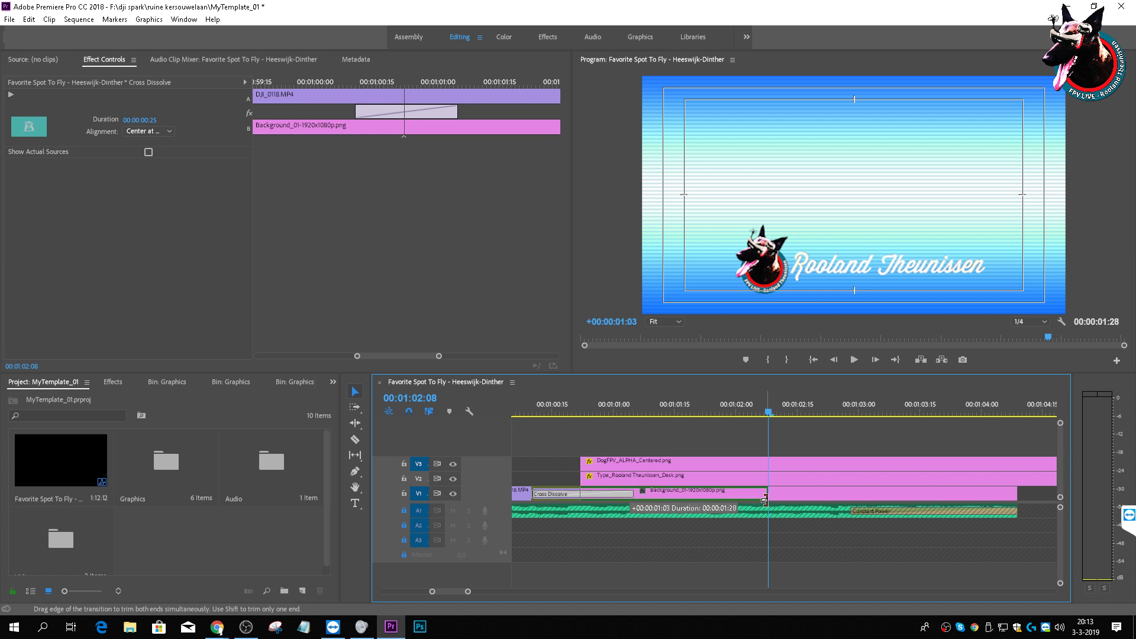
Step: Play and scrub through the lengthened dissolve from 00:01:00:20, ending at 00:01:02:08
{"action": "left_click", "coordinate": [572, 405]}
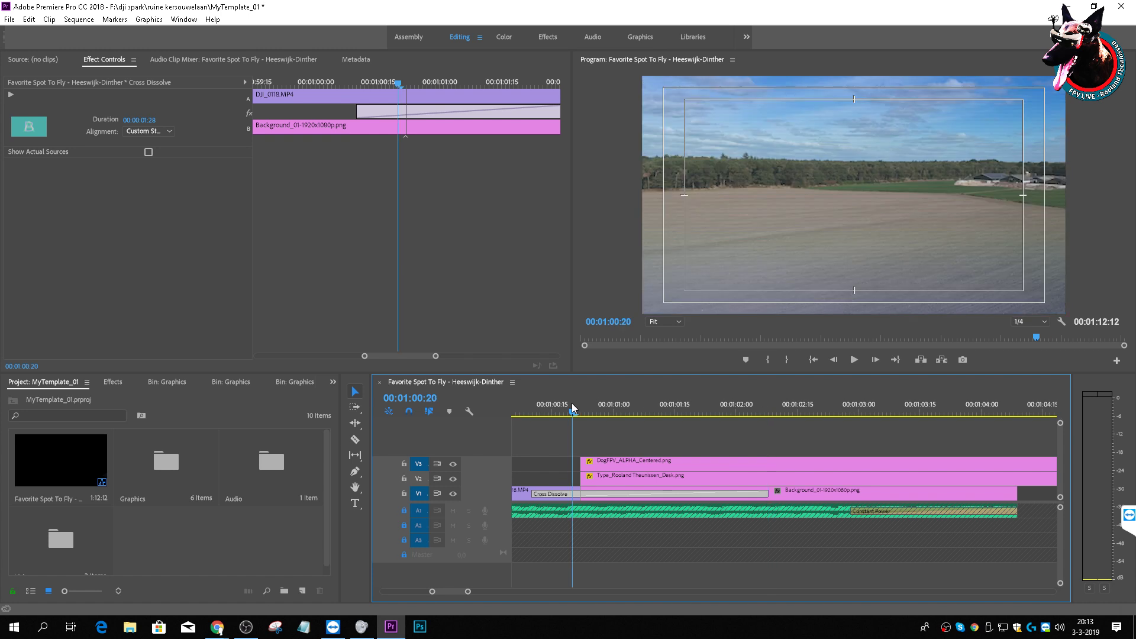
{"action": "key", "text": "space"}
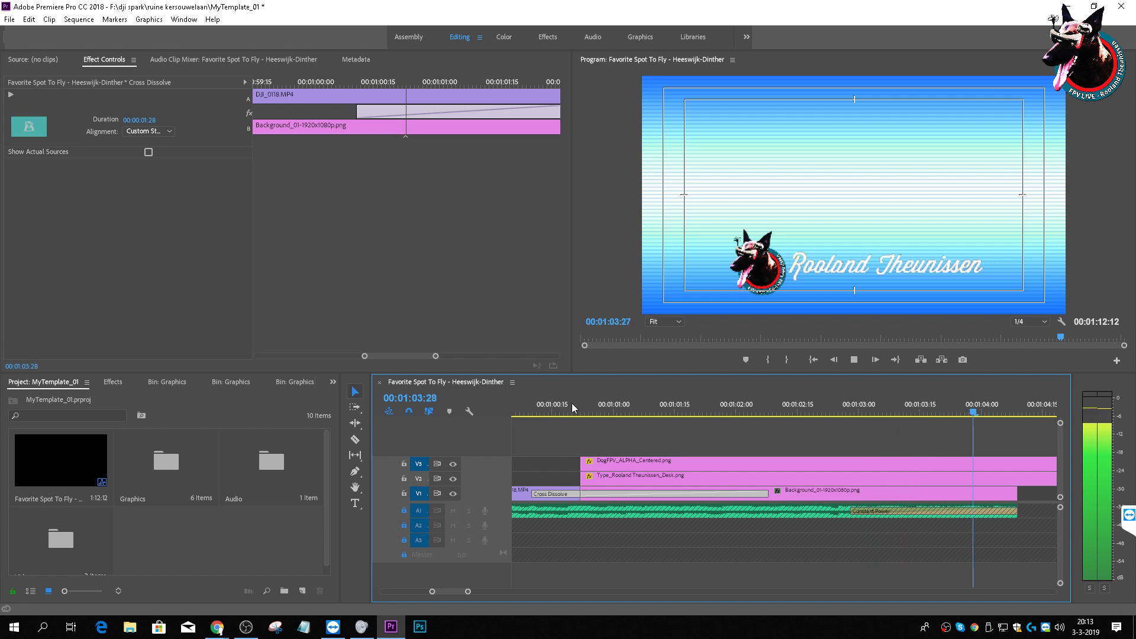
{"action": "key", "text": "space"}
{"action": "left_click_drag", "start_coordinate": [694, 409], "coordinate": [612, 426]}
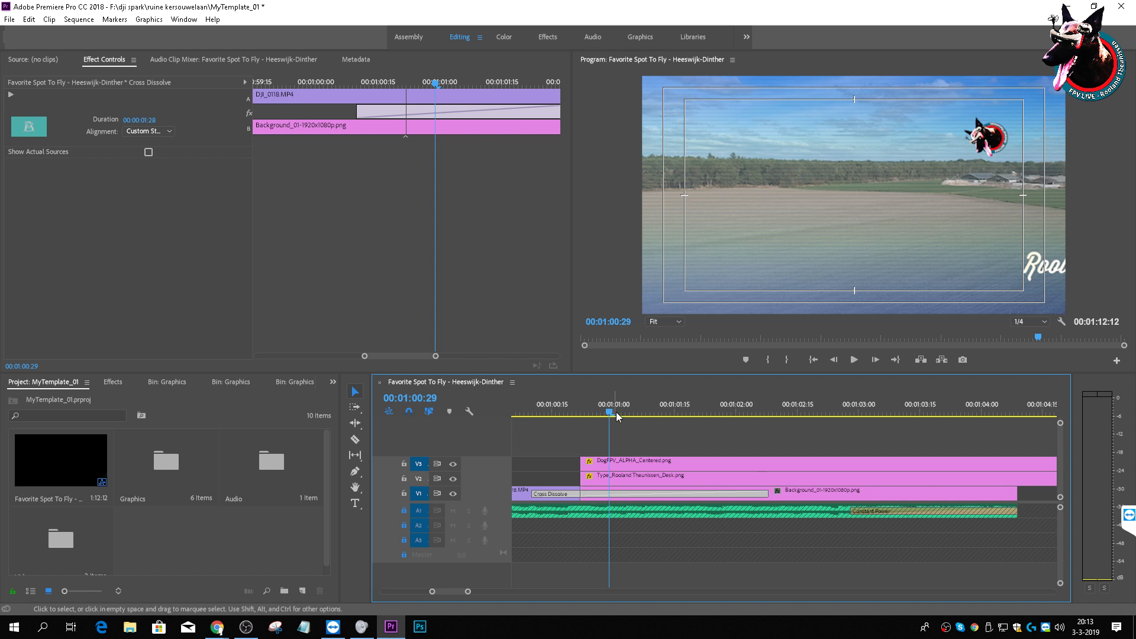
{"action": "left_click", "coordinate": [616, 412]}
{"action": "left_click_drag", "start_coordinate": [619, 419], "coordinate": [768, 471]}
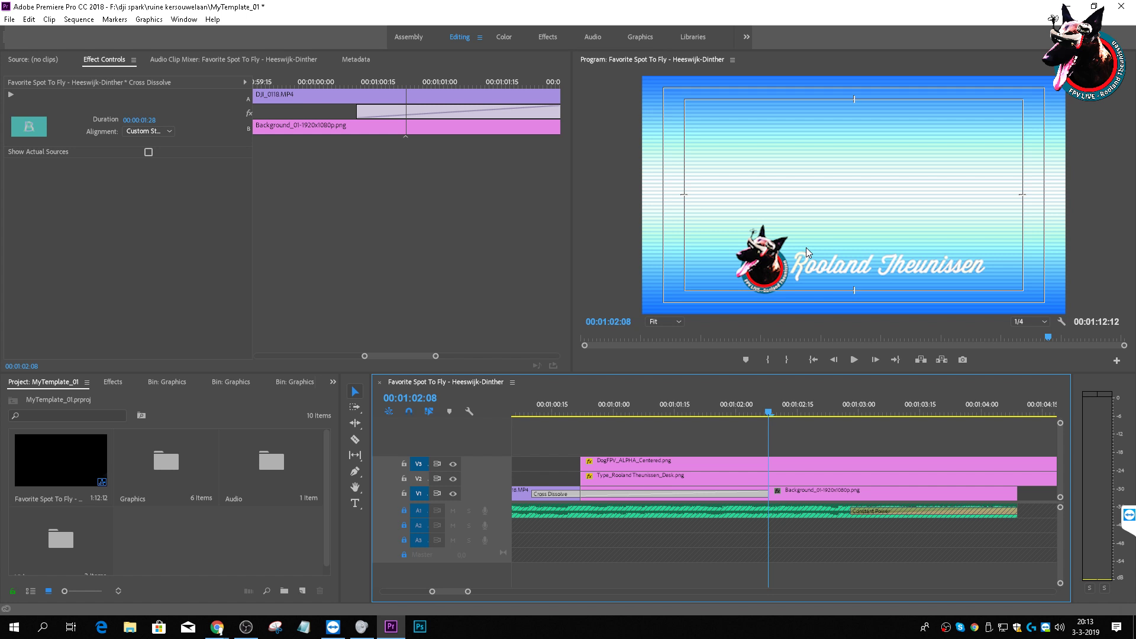
Step: Save the project and turn off automatic project saving in the Auto Save preferences
{"action": "key", "text": "ctrl+s"}
{"action": "left_click", "coordinate": [29, 19]}
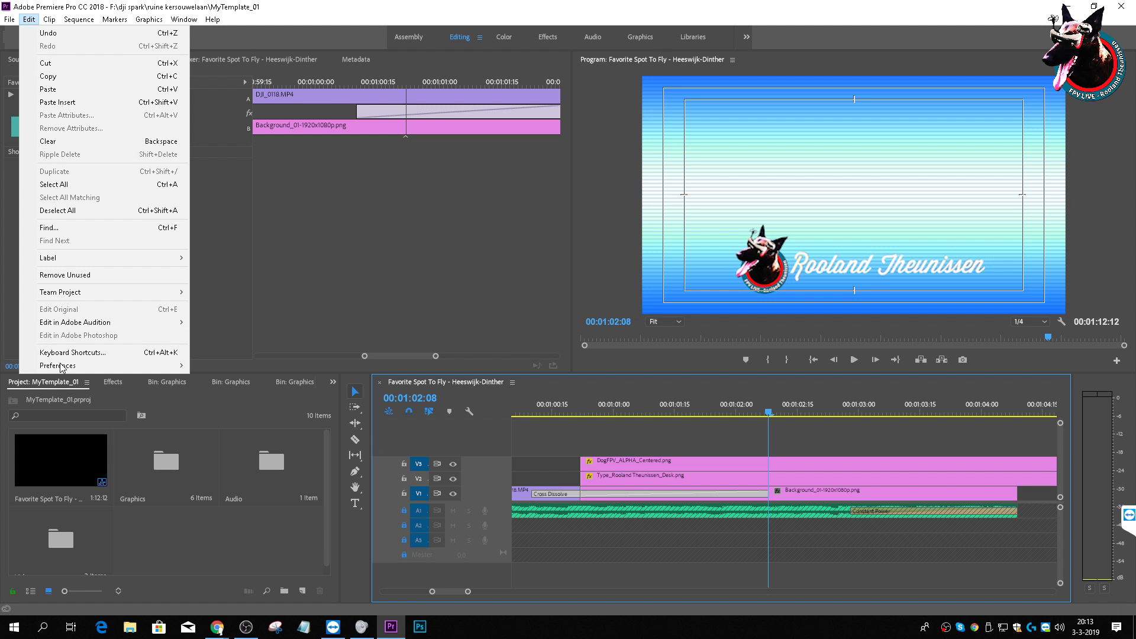
{"action": "mouse_move", "coordinate": [61, 367]}
{"action": "left_click", "coordinate": [264, 368]}
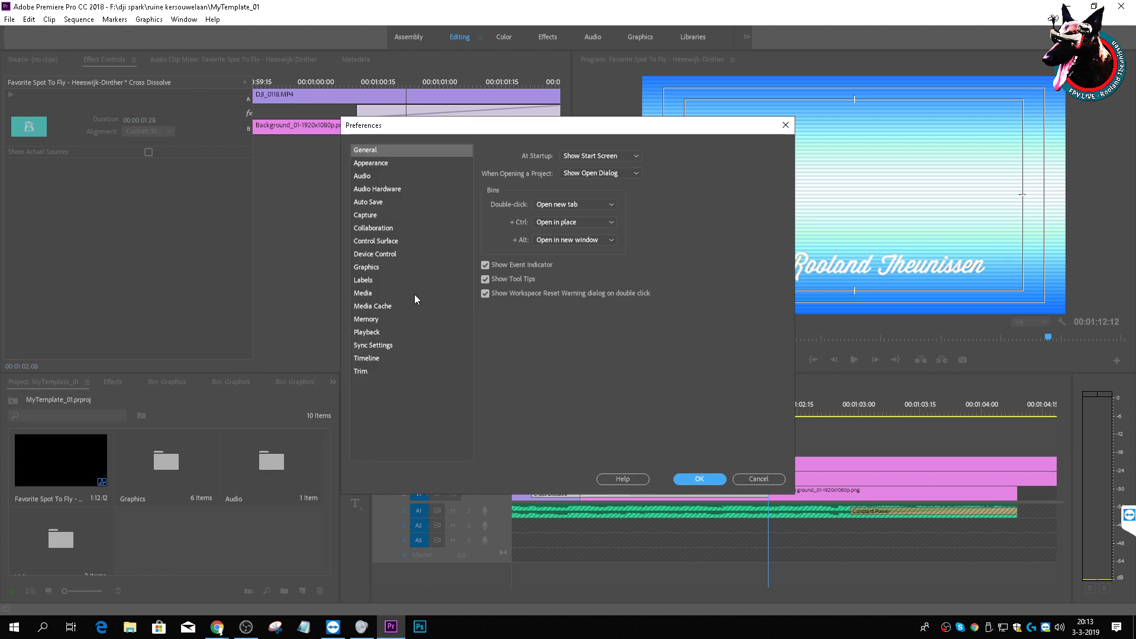
{"action": "left_click", "coordinate": [374, 202]}
{"action": "left_click", "coordinate": [484, 156]}
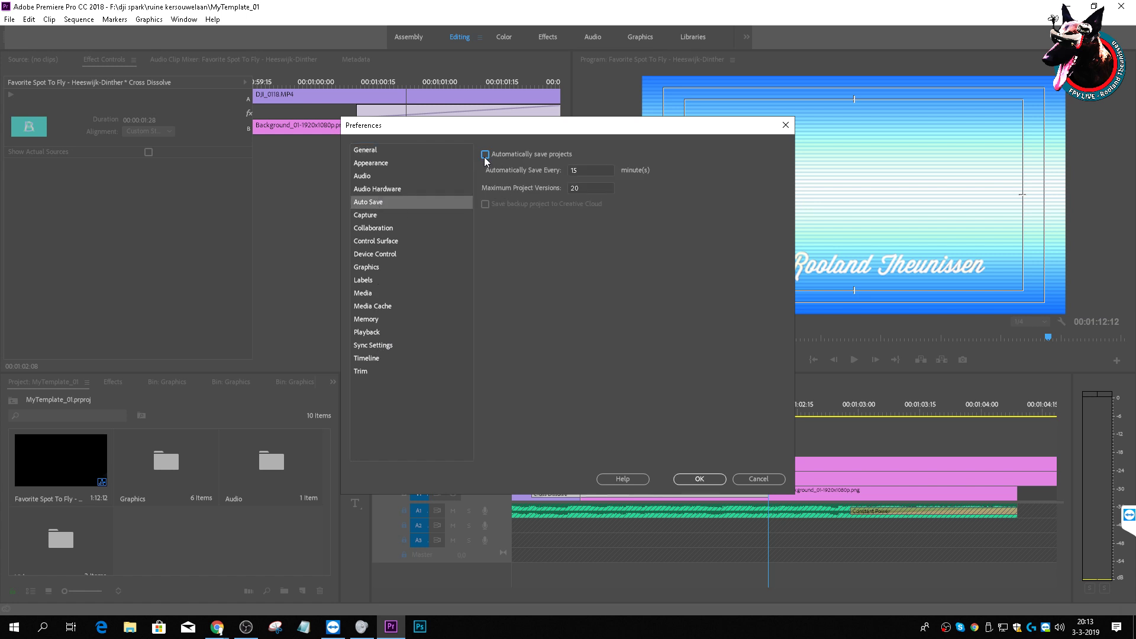
{"action": "left_click", "coordinate": [701, 478]}
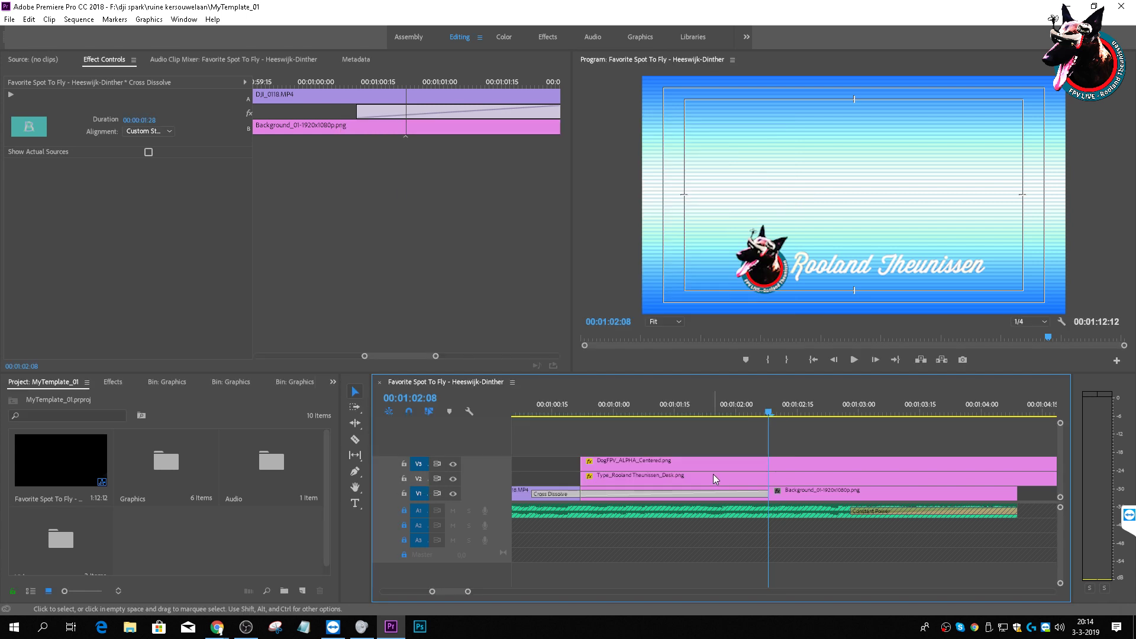
Step: Save the project again and review the end card animation from 00:01:00:22 to 00:01:02:09
{"action": "left_click", "coordinate": [10, 20]}
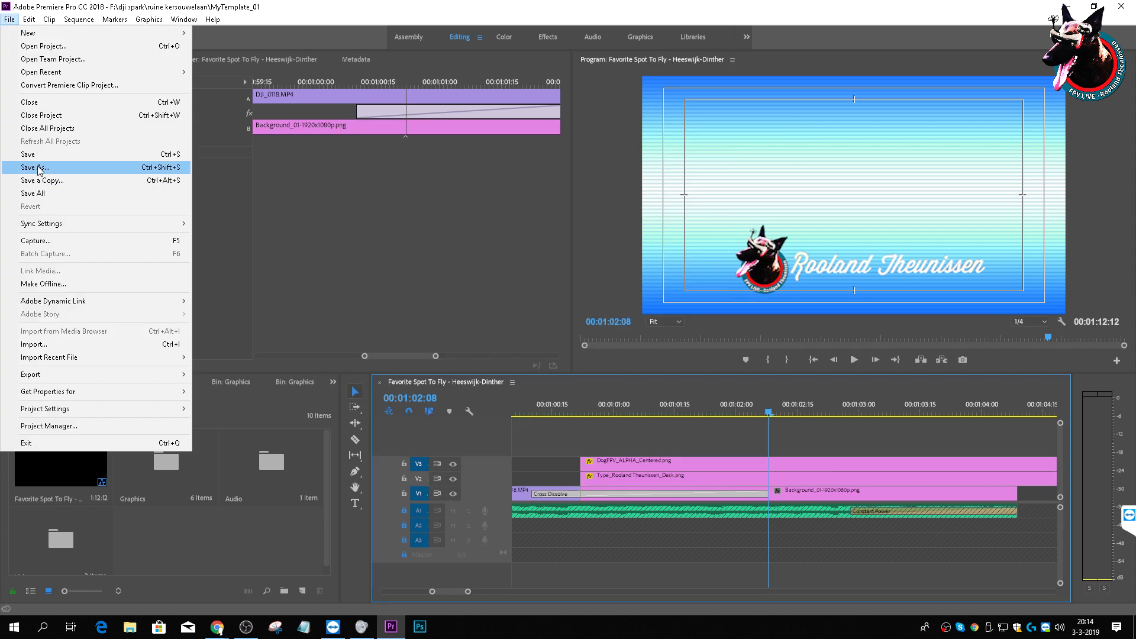
{"action": "left_click", "coordinate": [175, 155]}
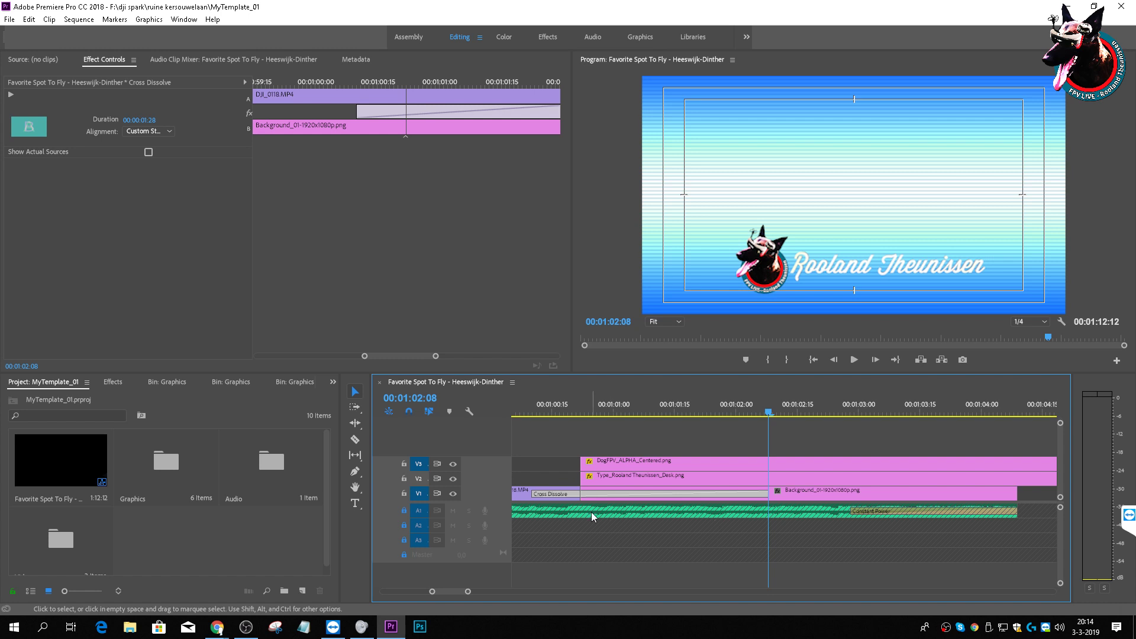
{"action": "left_click", "coordinate": [580, 413]}
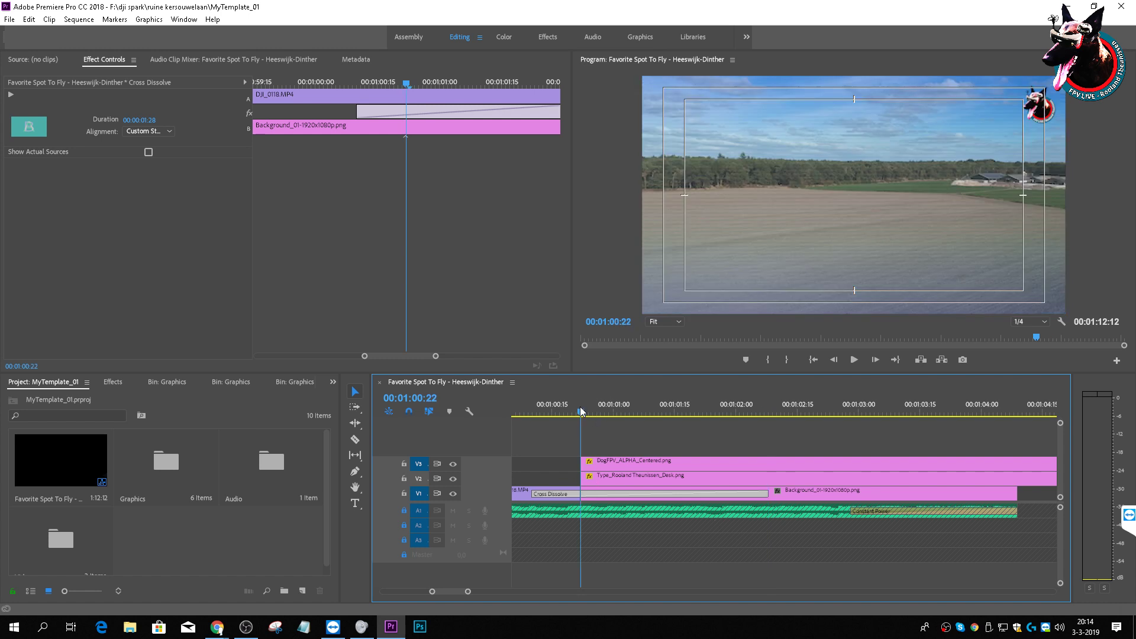
{"action": "left_click_drag", "start_coordinate": [584, 415], "coordinate": [764, 447]}
{"action": "key", "text": "space"}
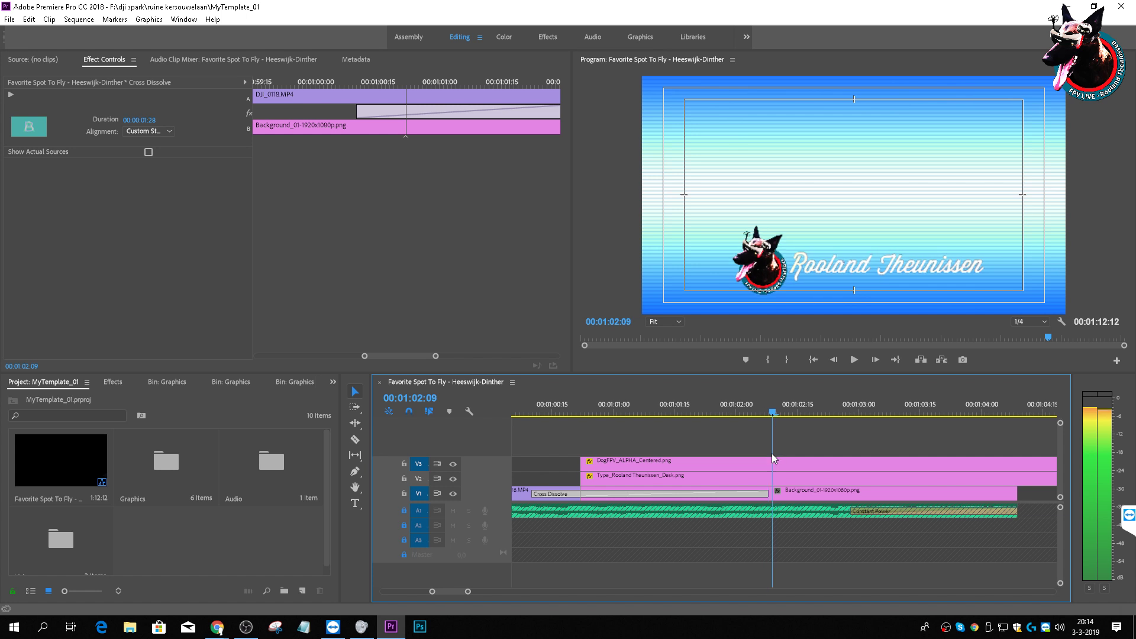
Step: Create a 1920 x 1080 legacy title named "Thank You For Watching" with a 29,97 fps timebase
{"action": "left_click", "coordinate": [10, 20]}
{"action": "mouse_move", "coordinate": [24, 35]}
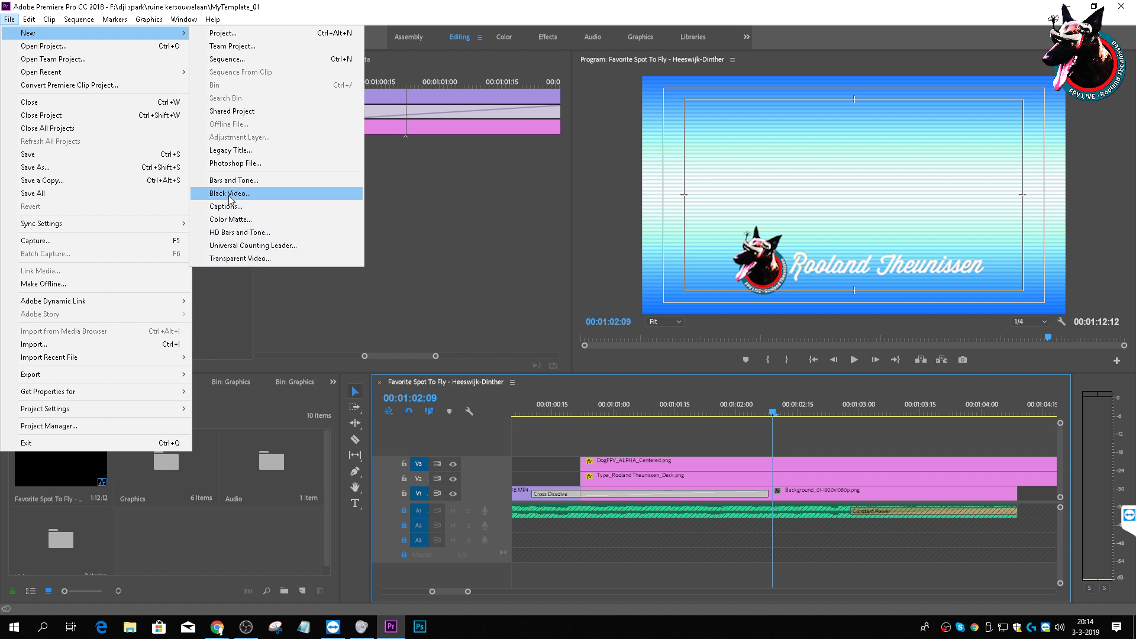
{"action": "left_click", "coordinate": [230, 150]}
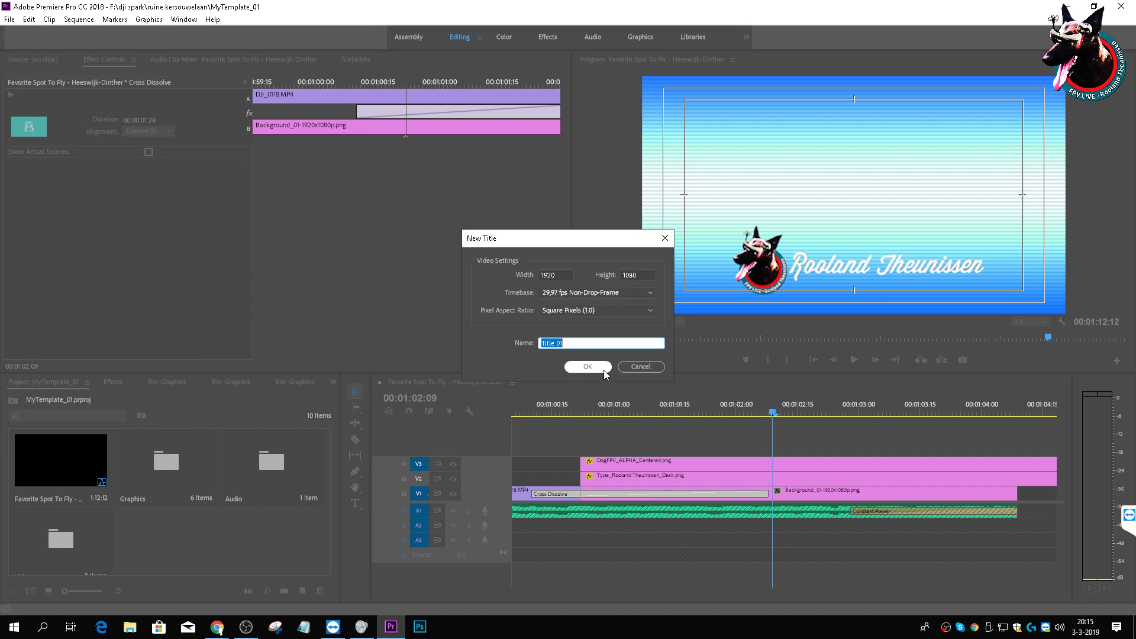
{"action": "type", "text": "tHAN"}
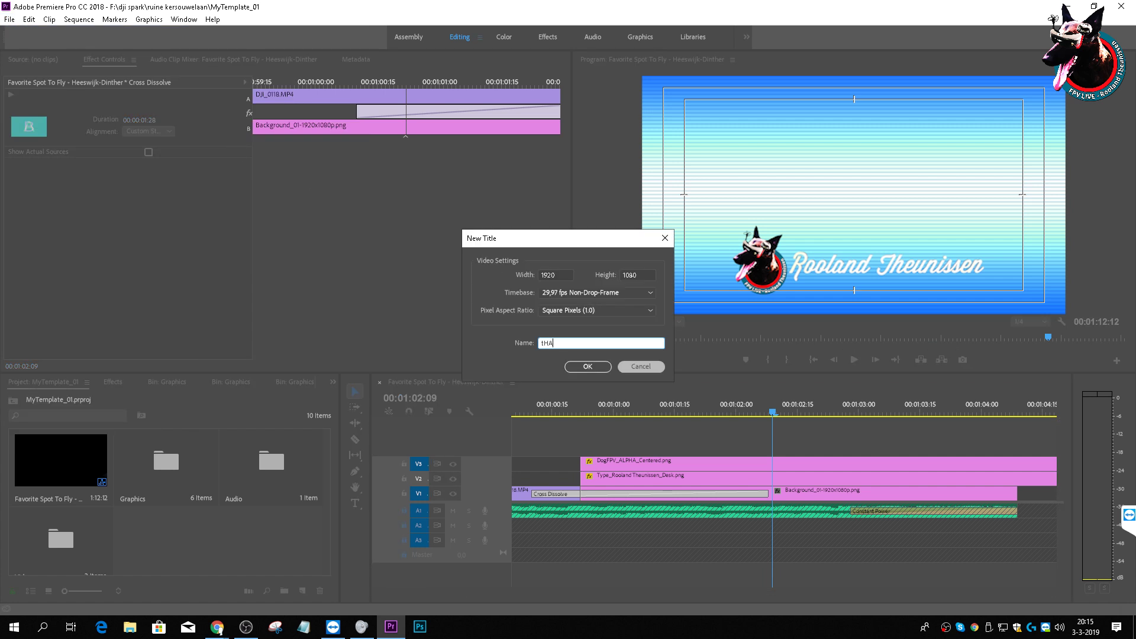
{"action": "key", "text": "BackSpace"}
{"action": "type", "text": "yOU"}
{"action": "key", "text": "BackSpace"}
{"action": "key", "text": "BackSpace"}
{"action": "key", "text": "BackSpace"}
{"action": "key", "text": "BackSpace"}
{"action": "key", "text": "BackSpace"}
{"action": "key", "text": "BackSpace"}
{"action": "key", "text": "BackSpace"}
{"action": "key", "text": "BackSpace"}
{"action": "type", "text": "Thank You For Watching"}
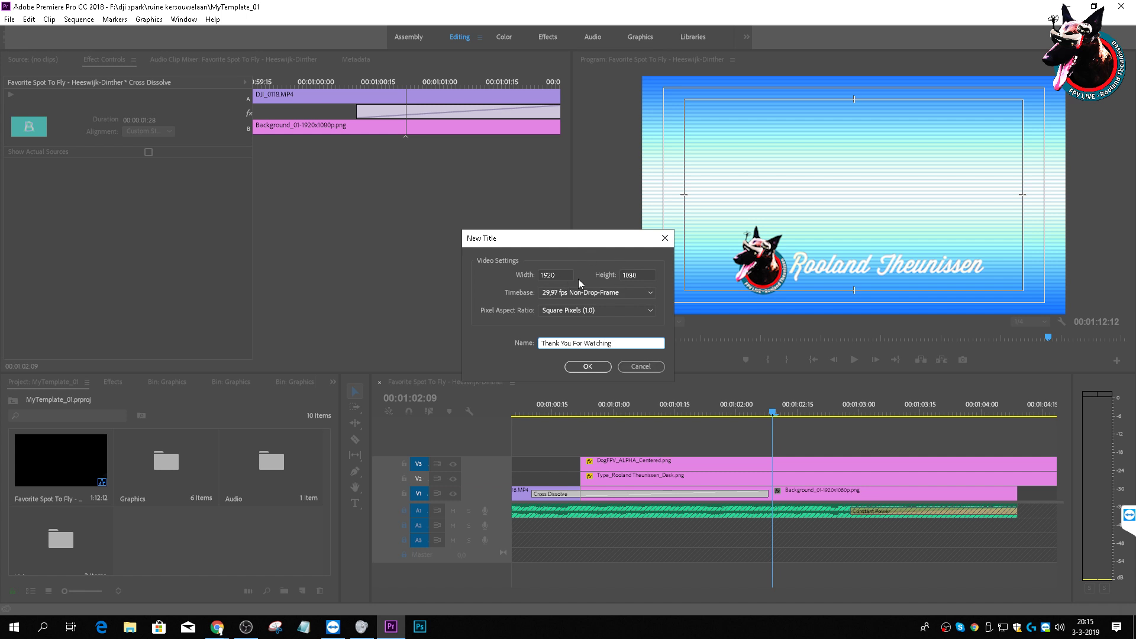
{"action": "left_click", "coordinate": [589, 366]}
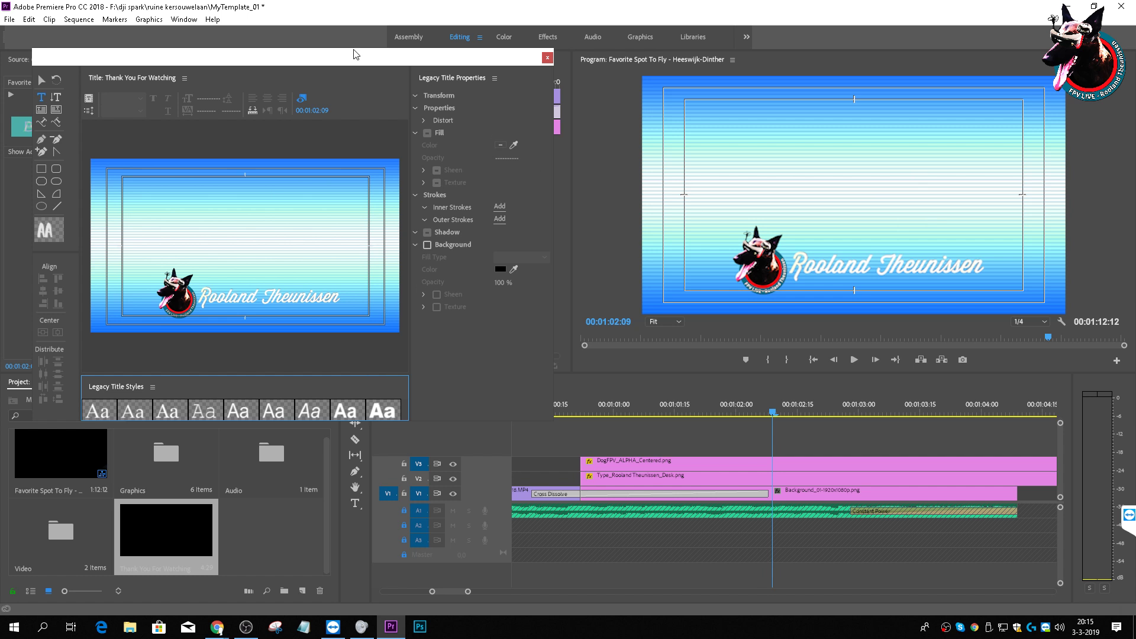
Step: Reposition the title editor window and enlarge it in width and height for a bigger title canvas
{"action": "left_click_drag", "start_coordinate": [309, 59], "coordinate": [434, 65]}
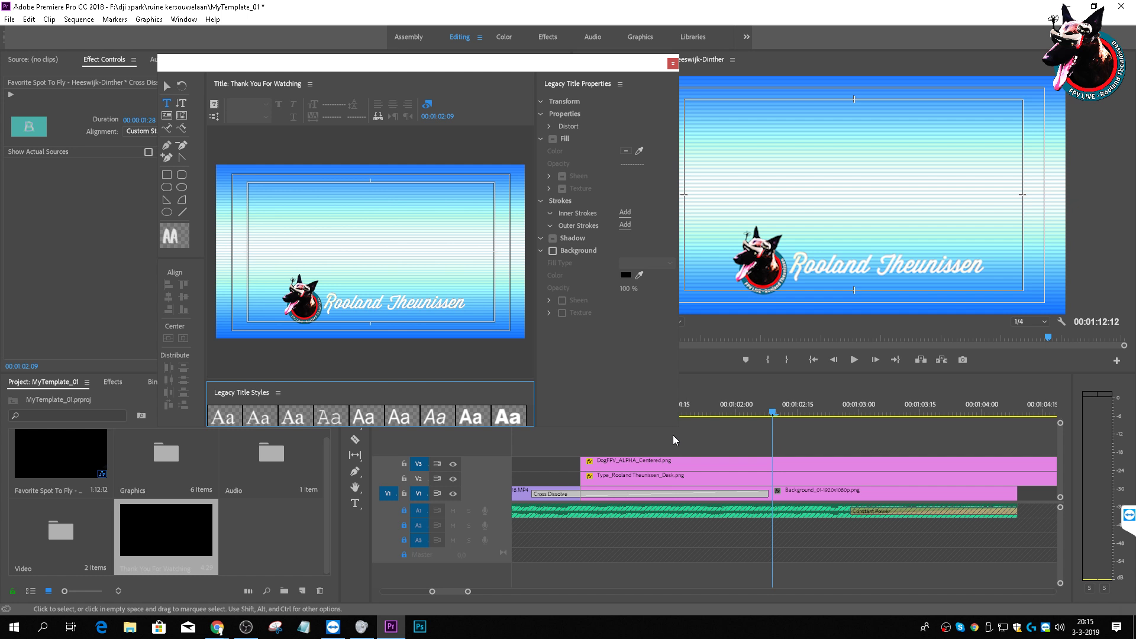
{"action": "left_click_drag", "start_coordinate": [444, 64], "coordinate": [556, 108]}
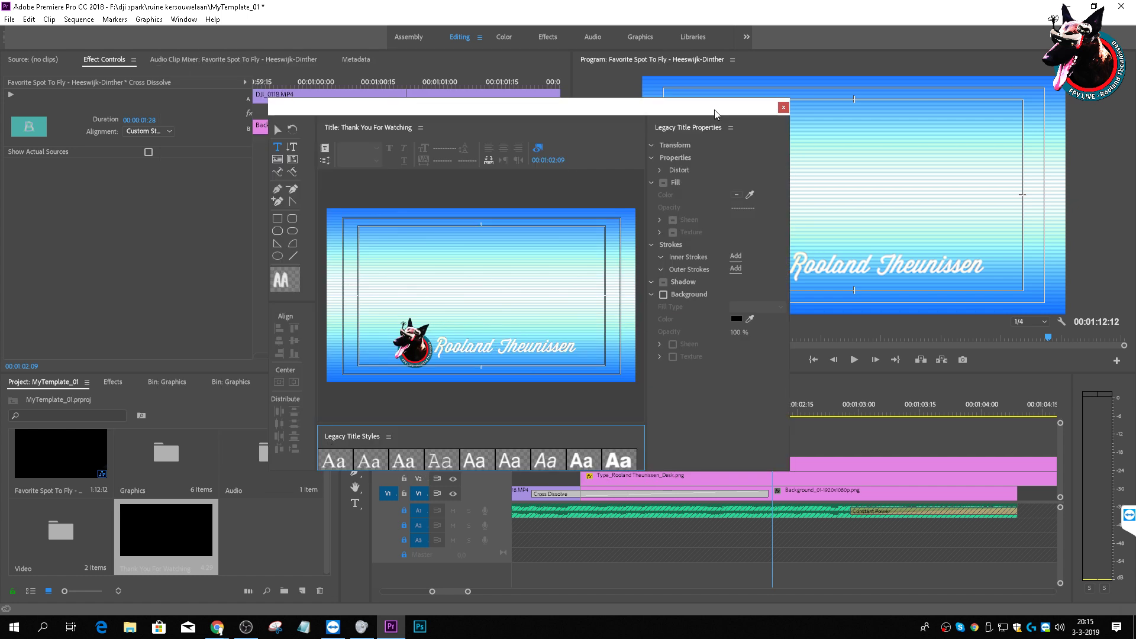
{"action": "left_click_drag", "start_coordinate": [714, 113], "coordinate": [699, 117]}
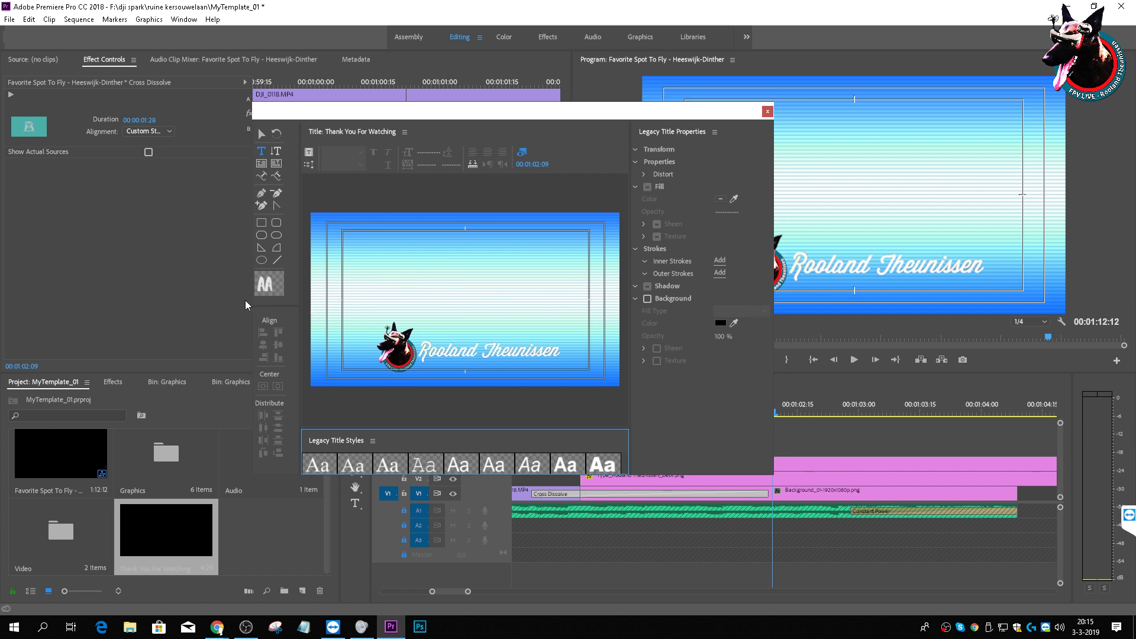
{"action": "left_click_drag", "start_coordinate": [775, 350], "coordinate": [998, 350]}
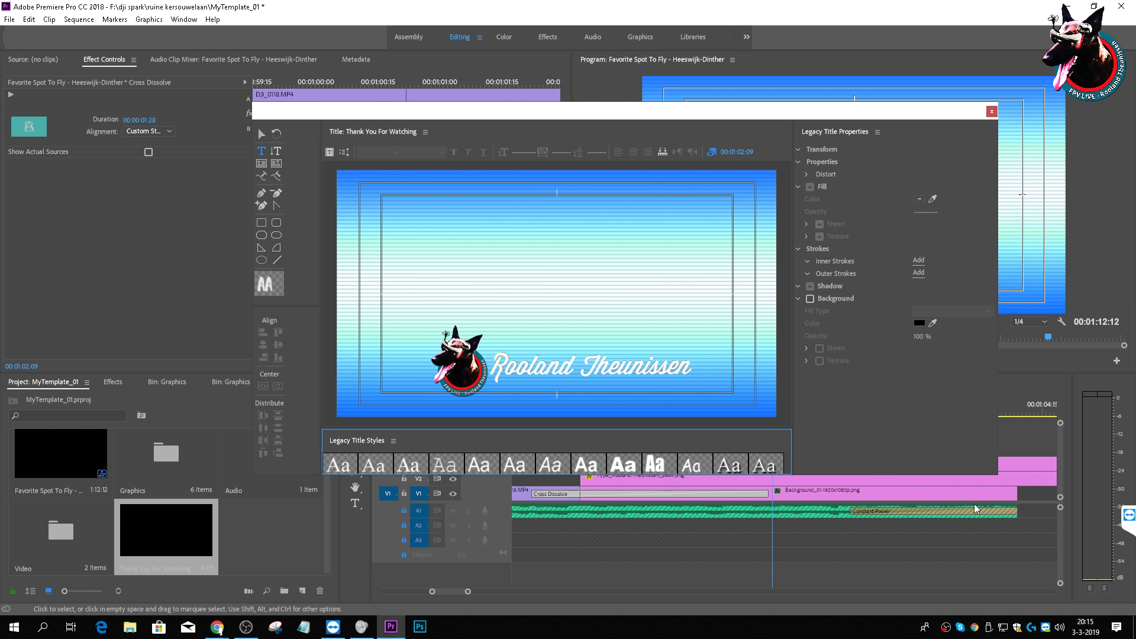
{"action": "left_click_drag", "start_coordinate": [963, 477], "coordinate": [962, 573]}
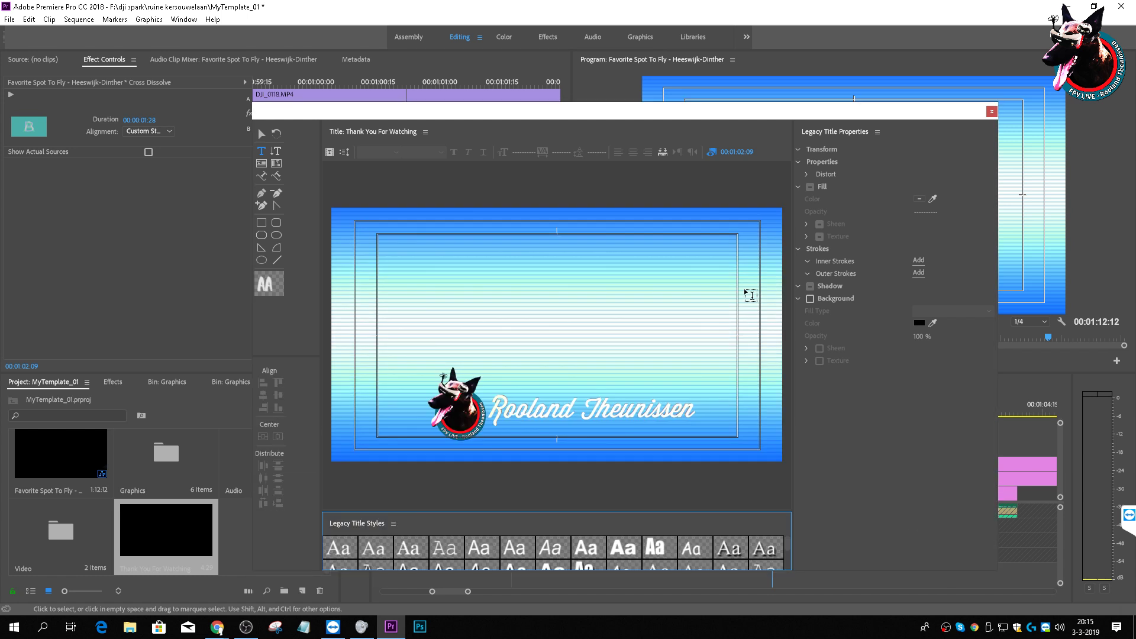
{"action": "left_click_drag", "start_coordinate": [509, 121], "coordinate": [454, 98]}
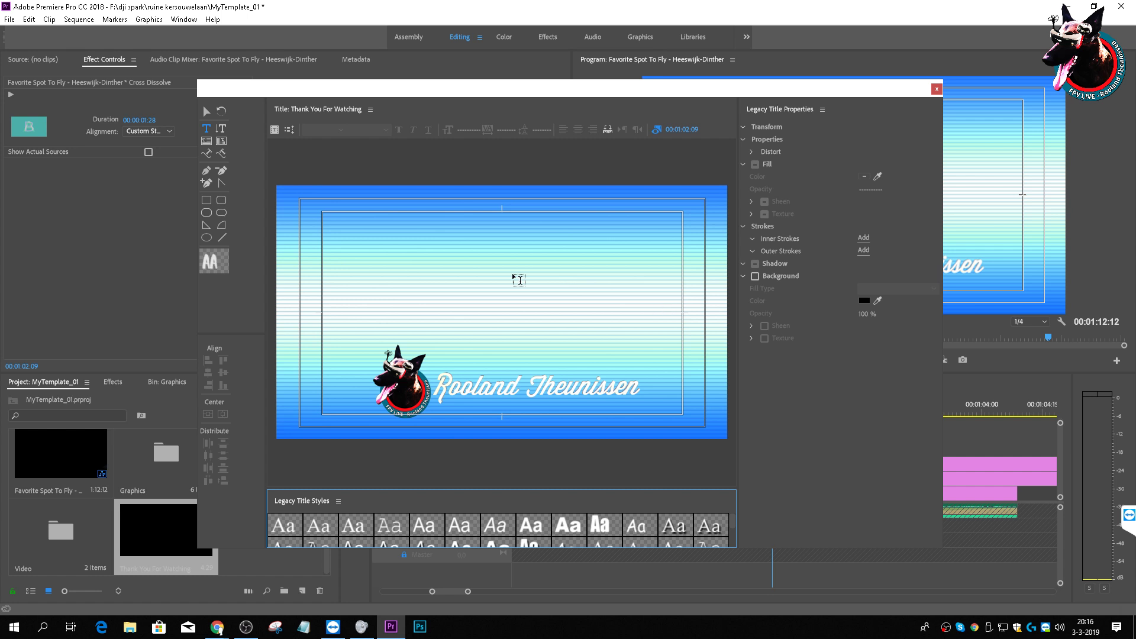
Step: Draw a text area about 1735 by 458 pixels across the title canvas, discarding the first attempt
{"action": "left_click", "coordinate": [307, 250]}
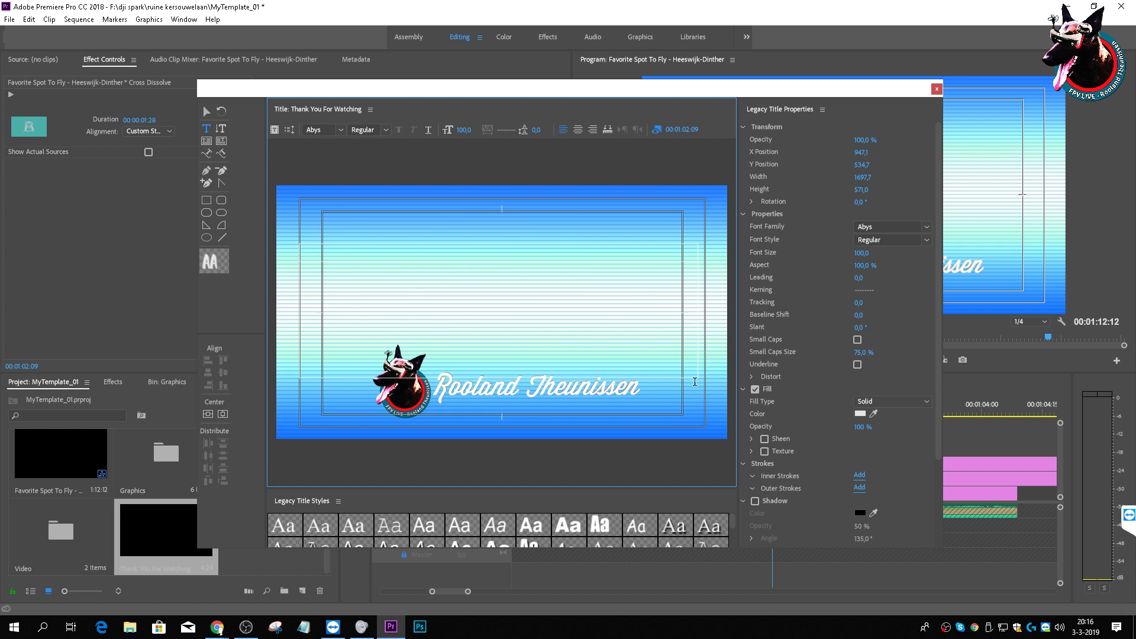
{"action": "key", "text": "Escape"}
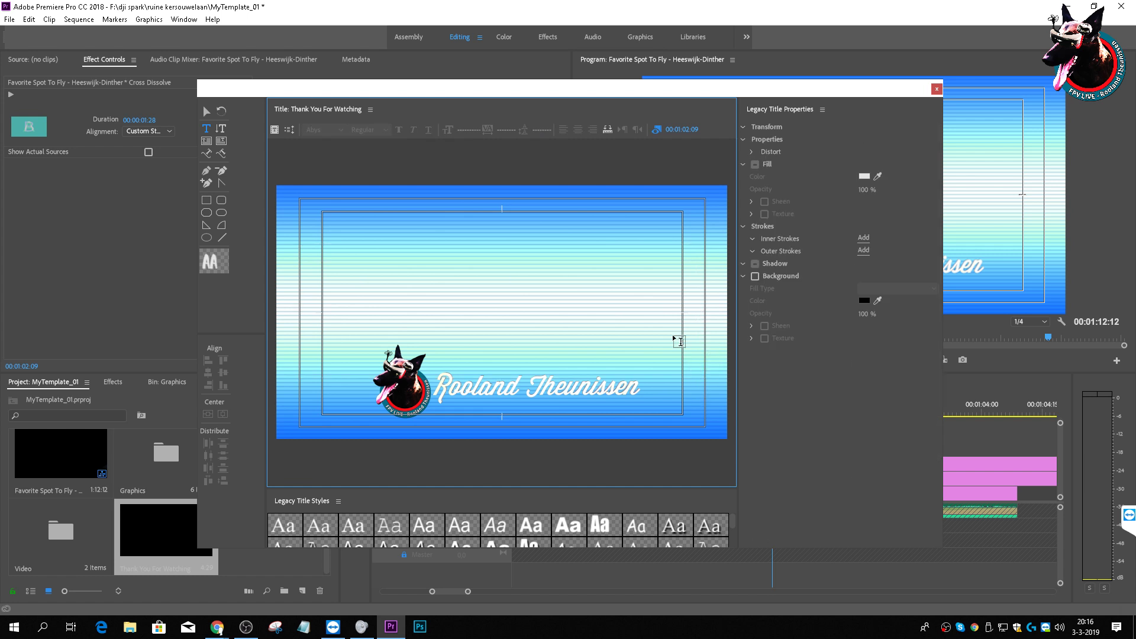
{"action": "left_click", "coordinate": [304, 251]}
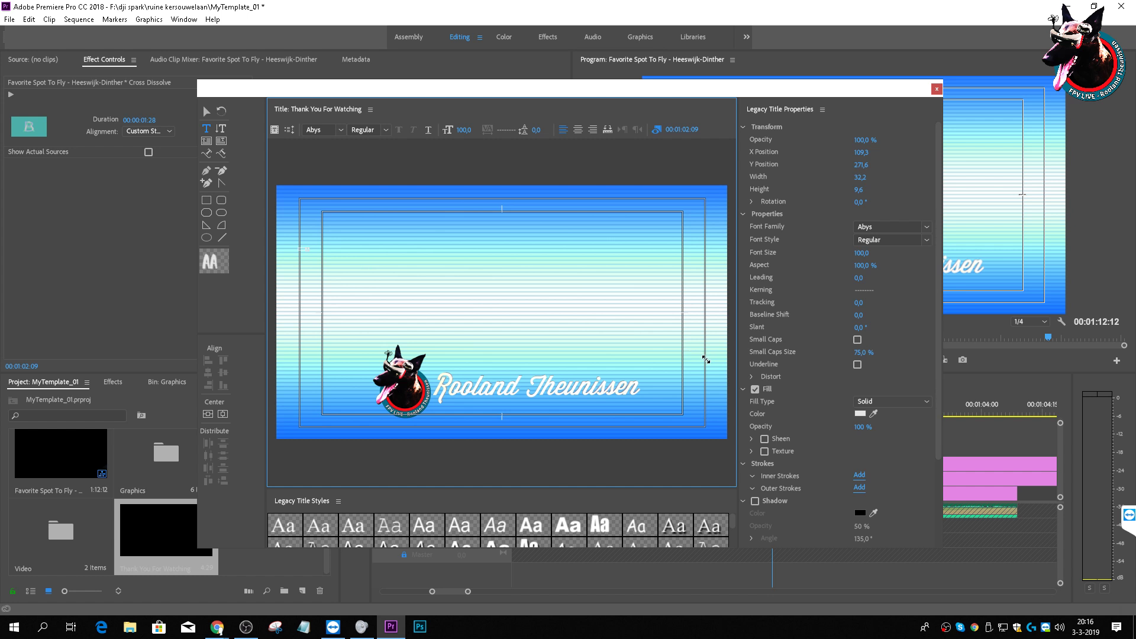
{"action": "left_click_drag", "start_coordinate": [705, 352], "coordinate": [706, 355]}
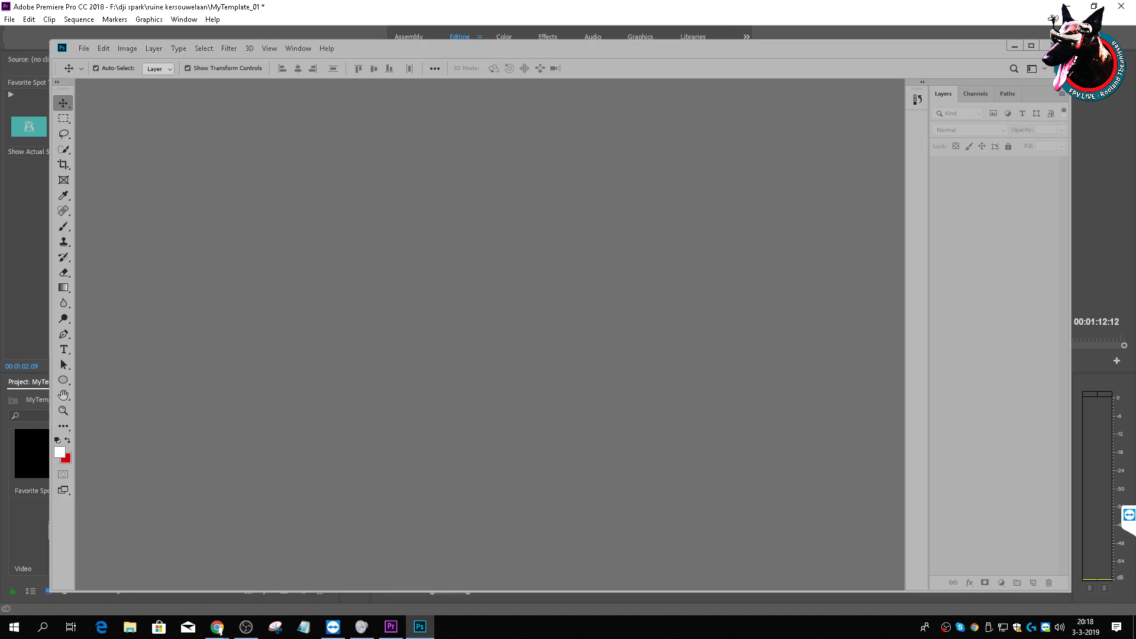
Step: Close the volume mixer on the desktop and switch back to Premiere Pro
{"action": "left_click", "coordinate": [1066, 6]}
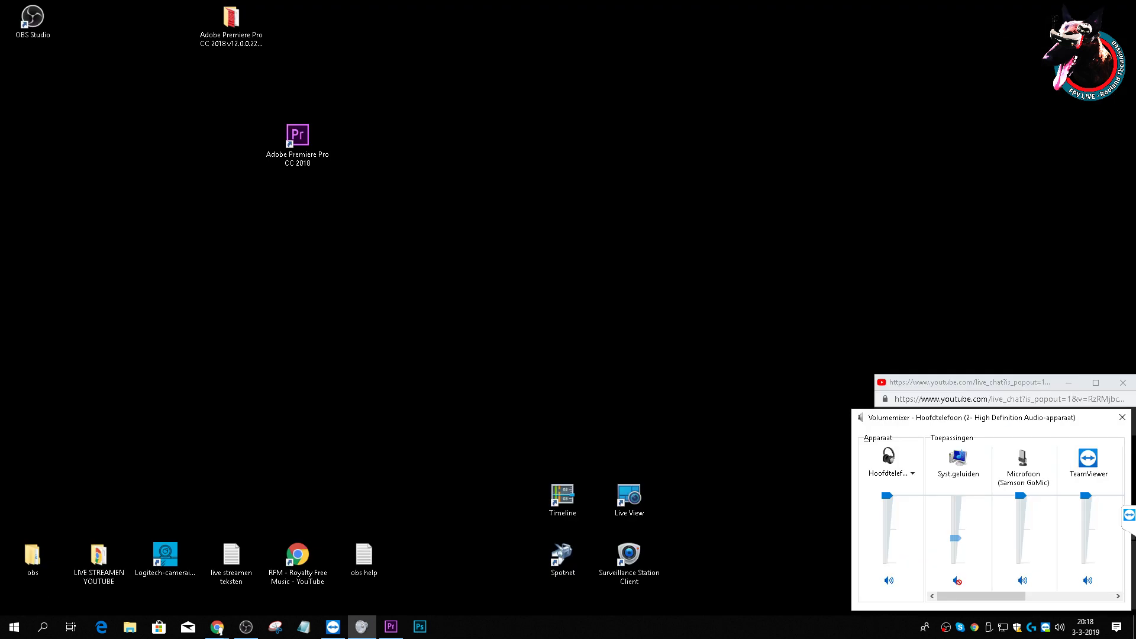
{"action": "left_click", "coordinate": [1046, 45]}
{"action": "left_click", "coordinate": [1122, 418]}
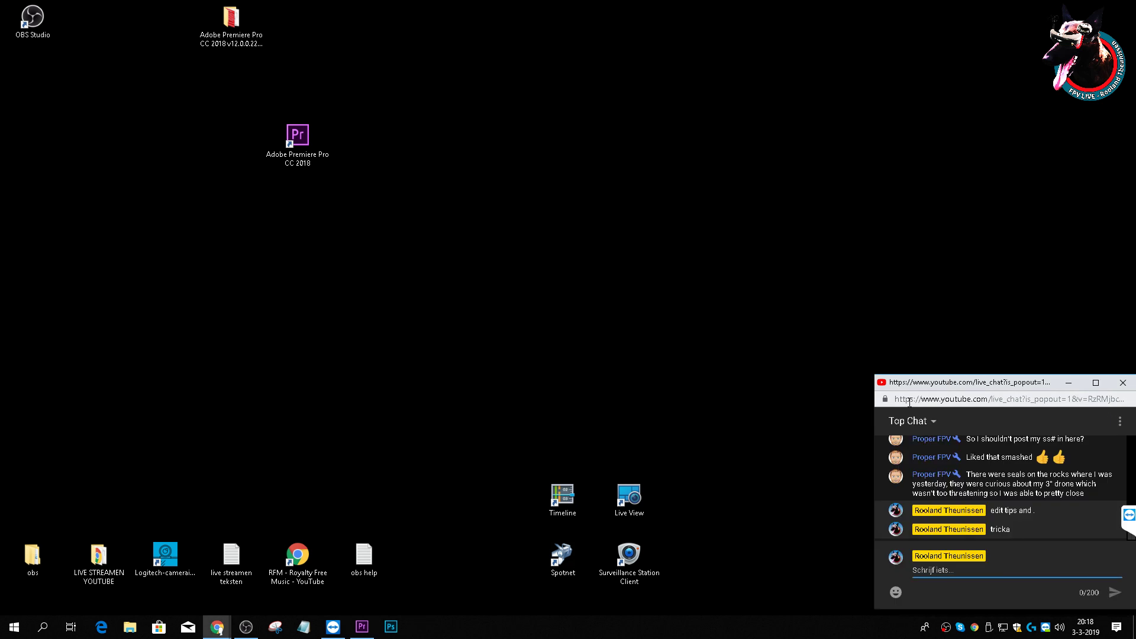
{"action": "left_click", "coordinate": [370, 627]}
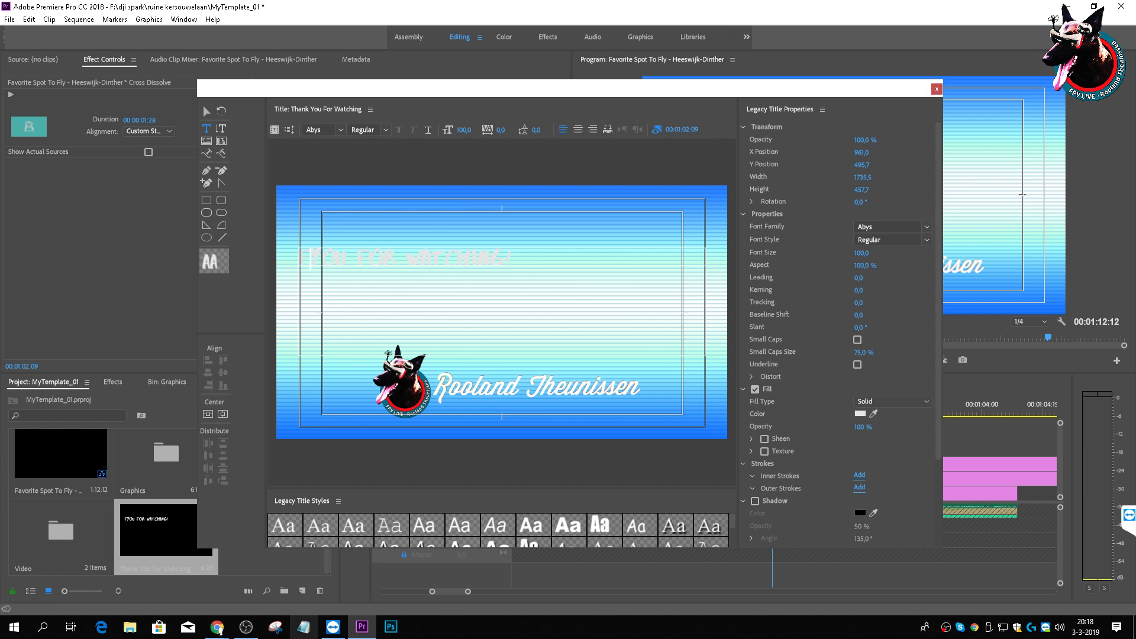
Step: Force the unresponsive Premiere Pro session to close
{"action": "right_click", "coordinate": [362, 629]}
{"action": "left_click", "coordinate": [342, 604]}
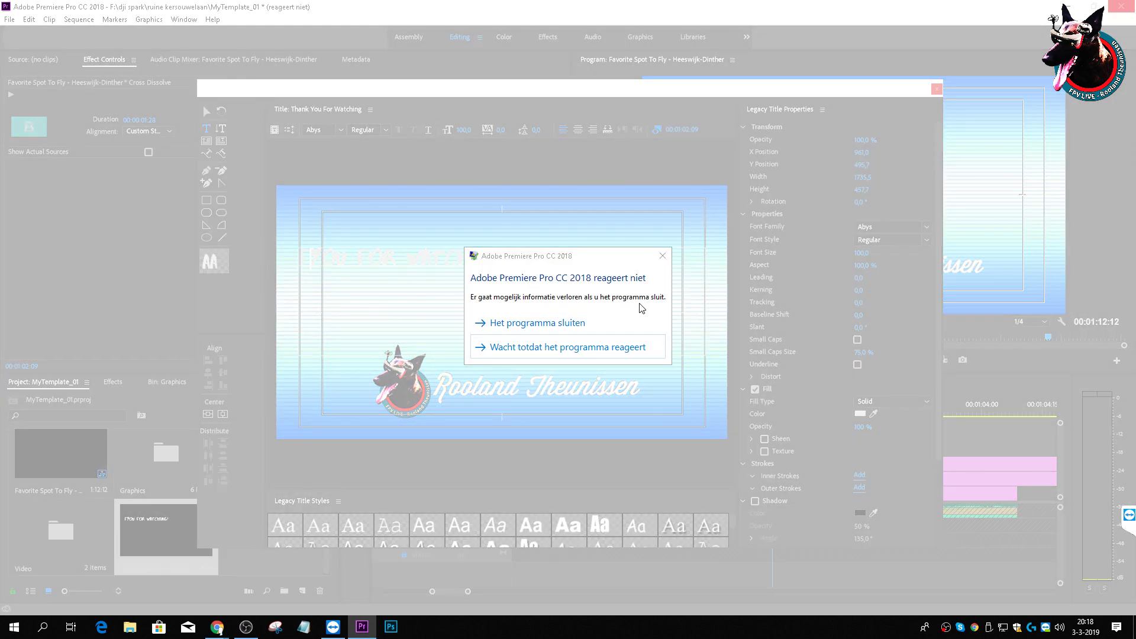
{"action": "left_click", "coordinate": [534, 323]}
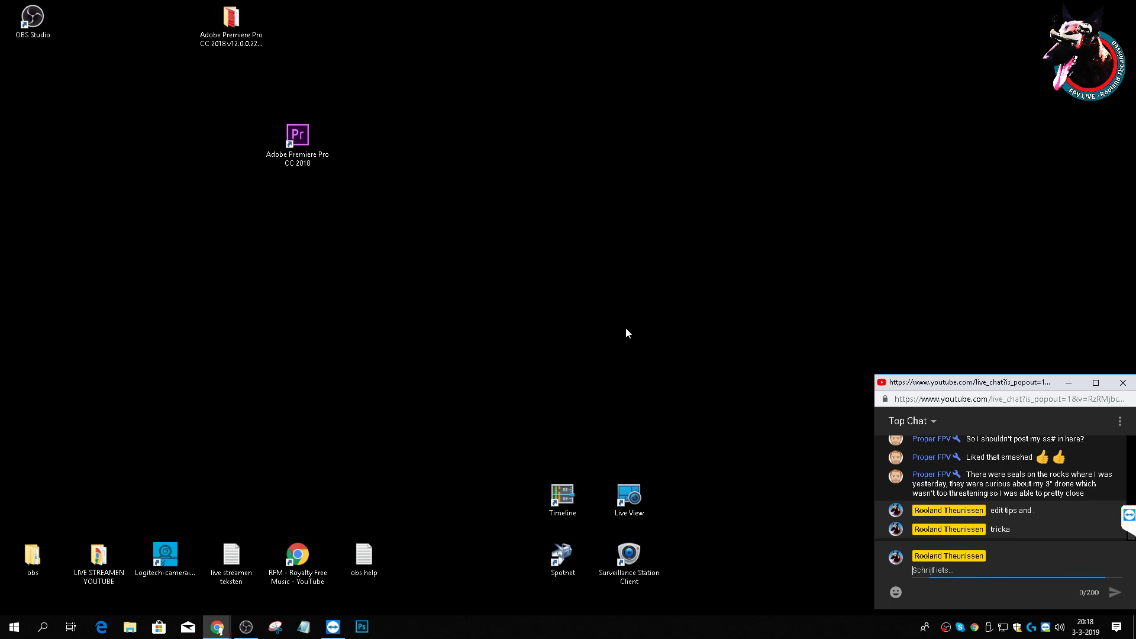
Step: Restart Premiere Pro and open the recent project MyTemplate_01
{"action": "left_click", "coordinate": [28, 632]}
{"action": "left_click", "coordinate": [151, 467]}
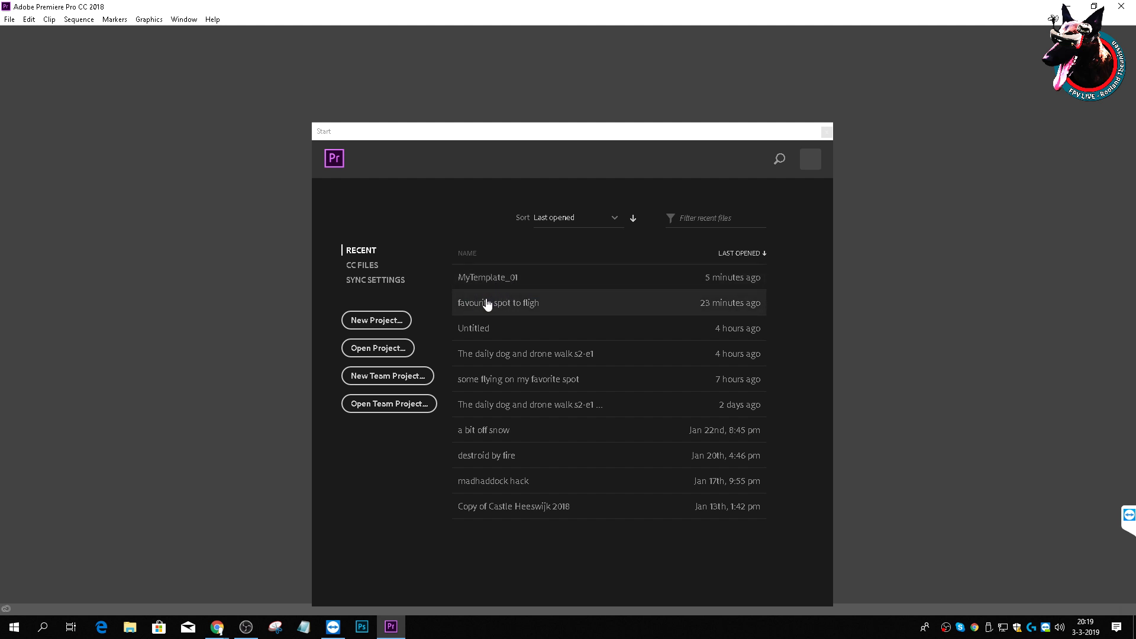
{"action": "left_click", "coordinate": [500, 277]}
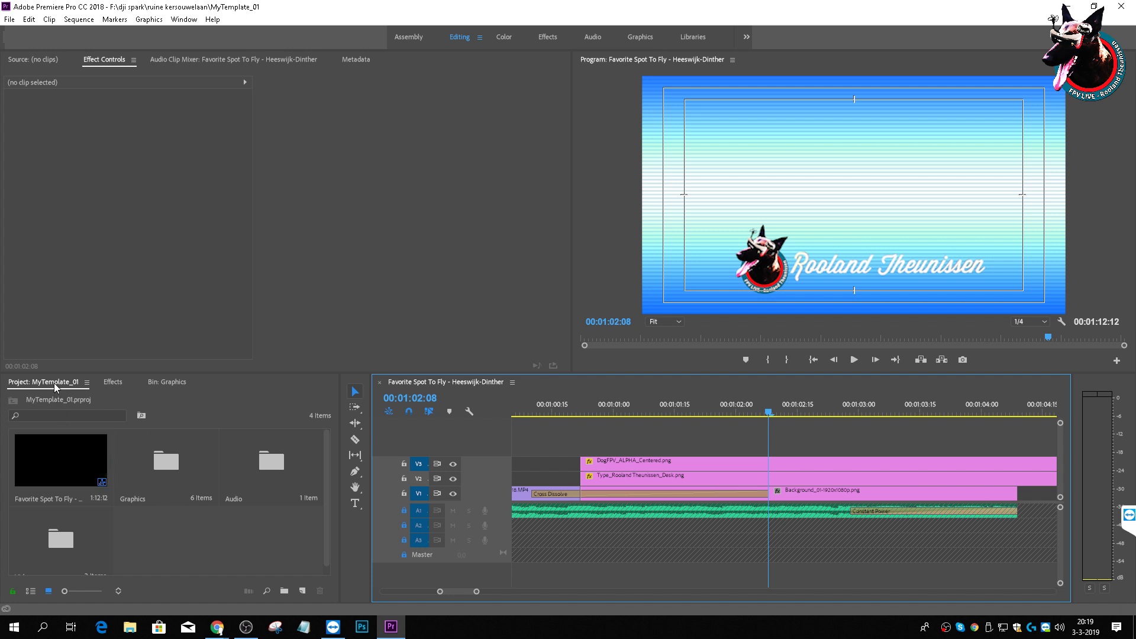
{"action": "left_click_drag", "start_coordinate": [329, 463], "coordinate": [327, 516]}
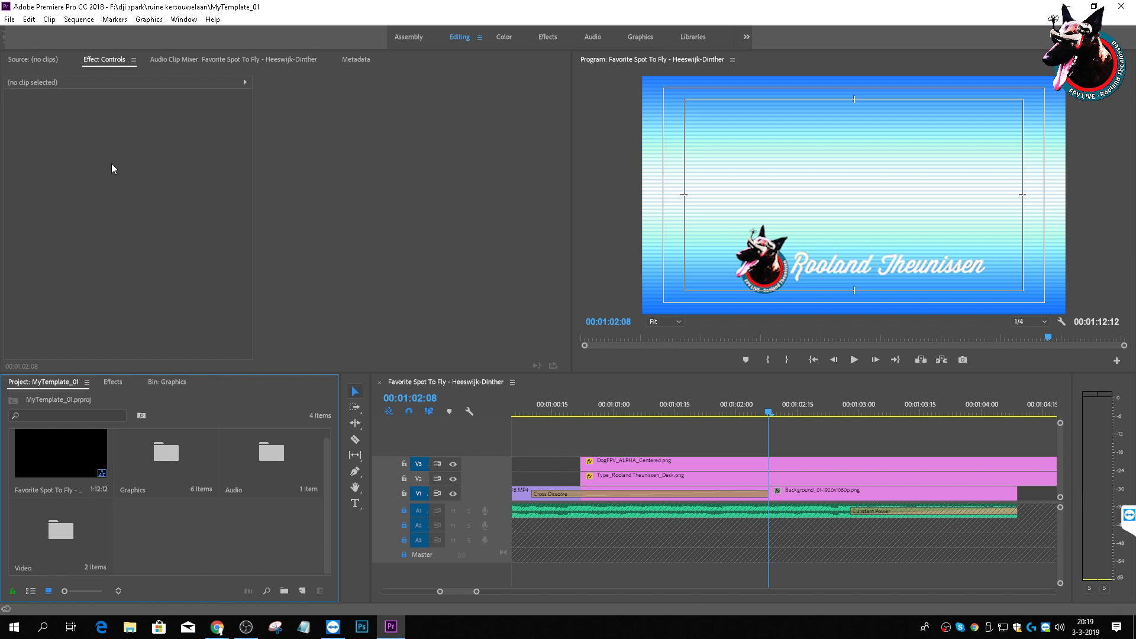
Step: Create a new legacy title named "Thank You For Watching" at 1920 x 1080, 29,97 fps with square pixels
{"action": "left_click", "coordinate": [5, 22]}
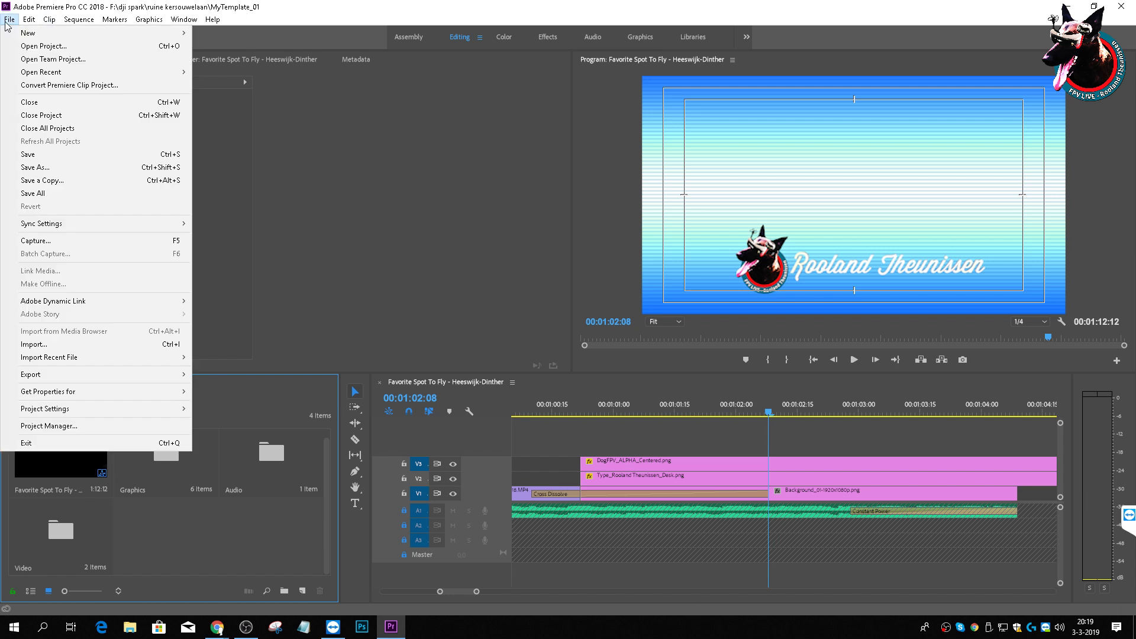
{"action": "mouse_move", "coordinate": [38, 36]}
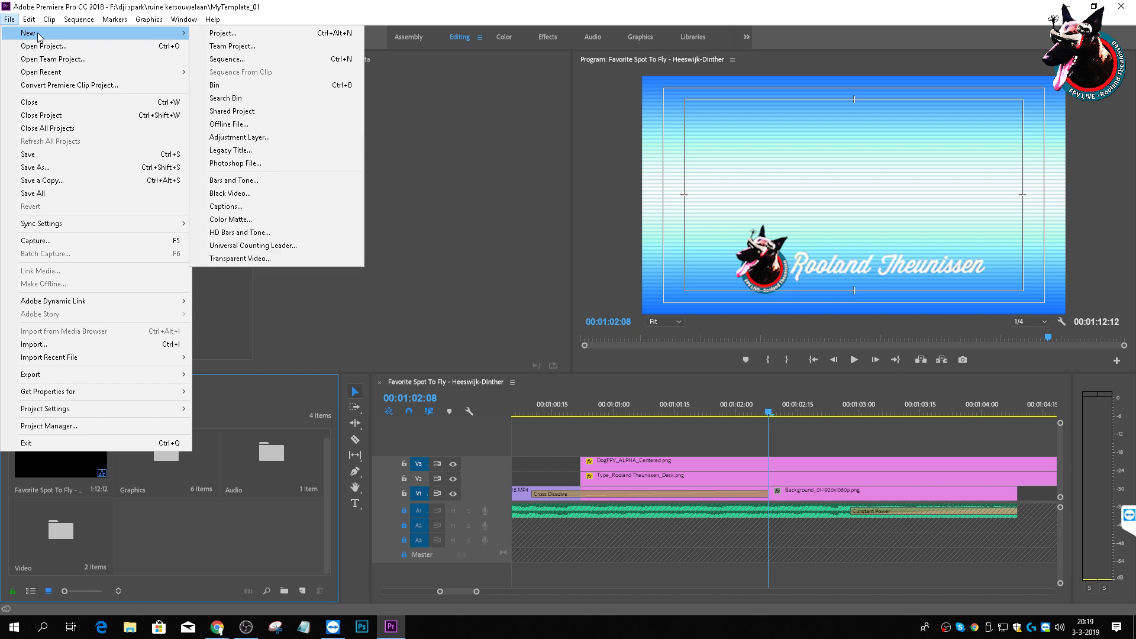
{"action": "left_click", "coordinate": [241, 151]}
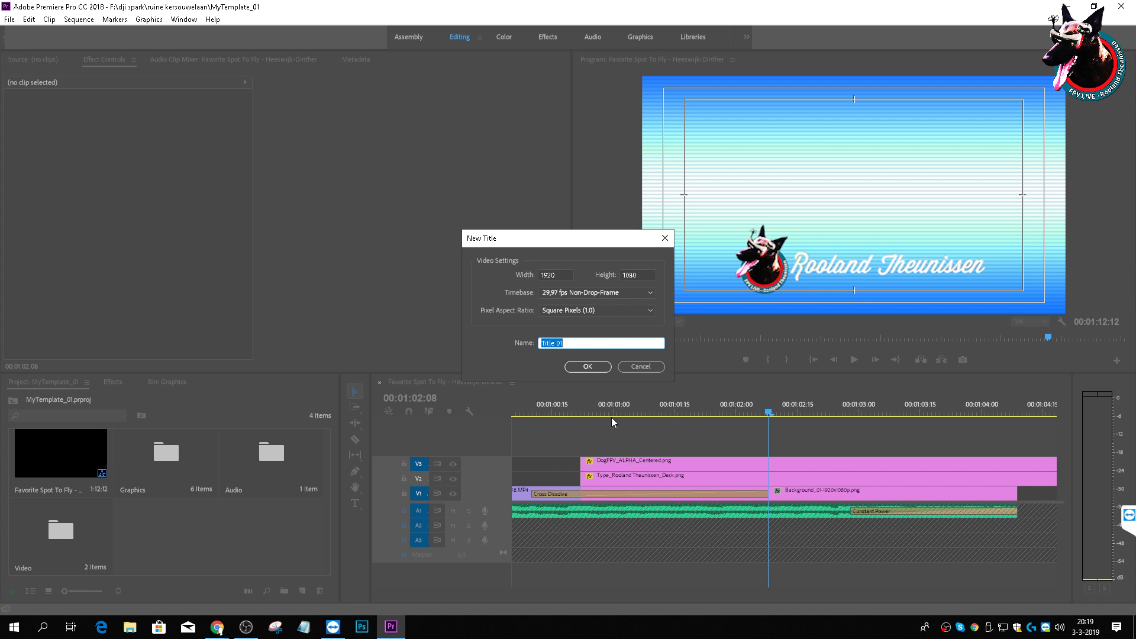
{"action": "type", "text": "Tha n"}
{"action": "type", "text": "ank"}
{"action": "key", "text": "BackSpace"}
{"action": "key", "text": "BackSpace"}
{"action": "key", "text": "BackSpace"}
{"action": "type", "text": "ank You For Watching"}
{"action": "left_click", "coordinate": [587, 367]}
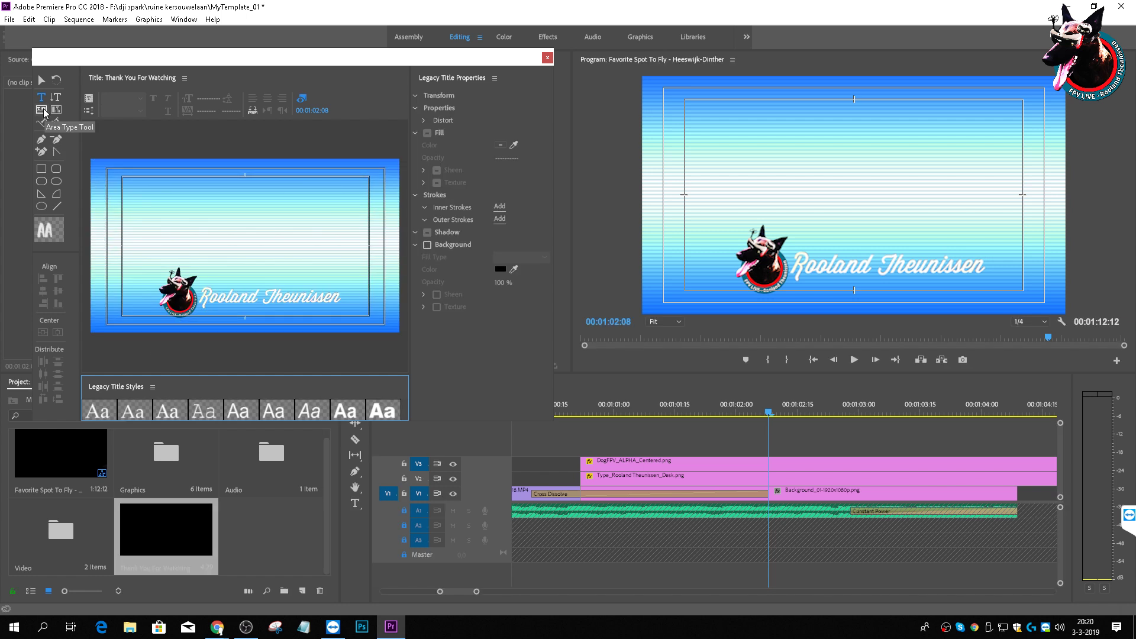
Step: Draw a text area about 1723 by 369 pixels across the title canvas and enter "Thank For Watching!" in it
{"action": "left_click", "coordinate": [116, 214]}
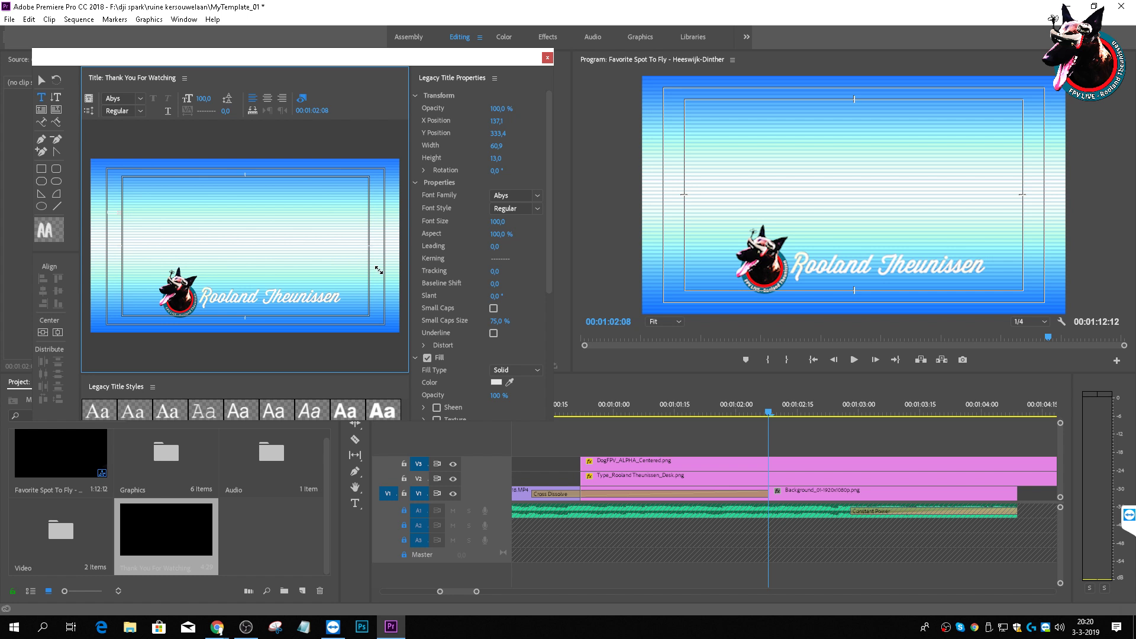
{"action": "left_click_drag", "start_coordinate": [384, 271], "coordinate": [385, 269]}
{"action": "type", "text": "THANK FOR WATCHING"}
{"action": "left_click", "coordinate": [41, 84]}
{"action": "left_click", "coordinate": [119, 223]}
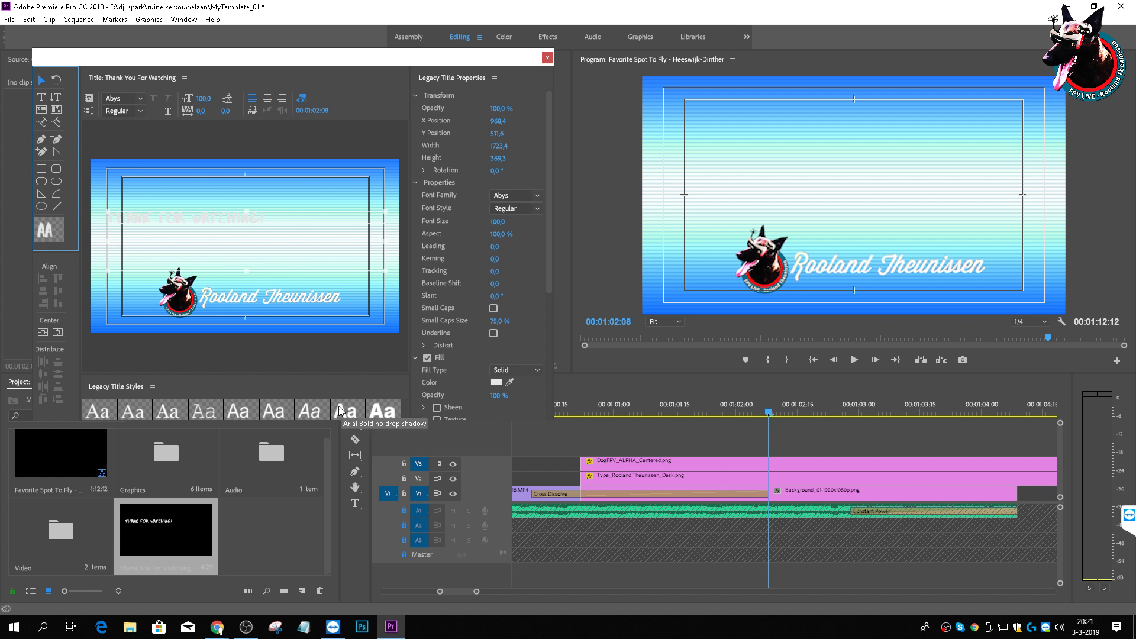
Step: Try several Arial title styles on the text, apply the Arial Black style with a drop shadow, and centre-align the text
{"action": "left_click", "coordinate": [379, 411]}
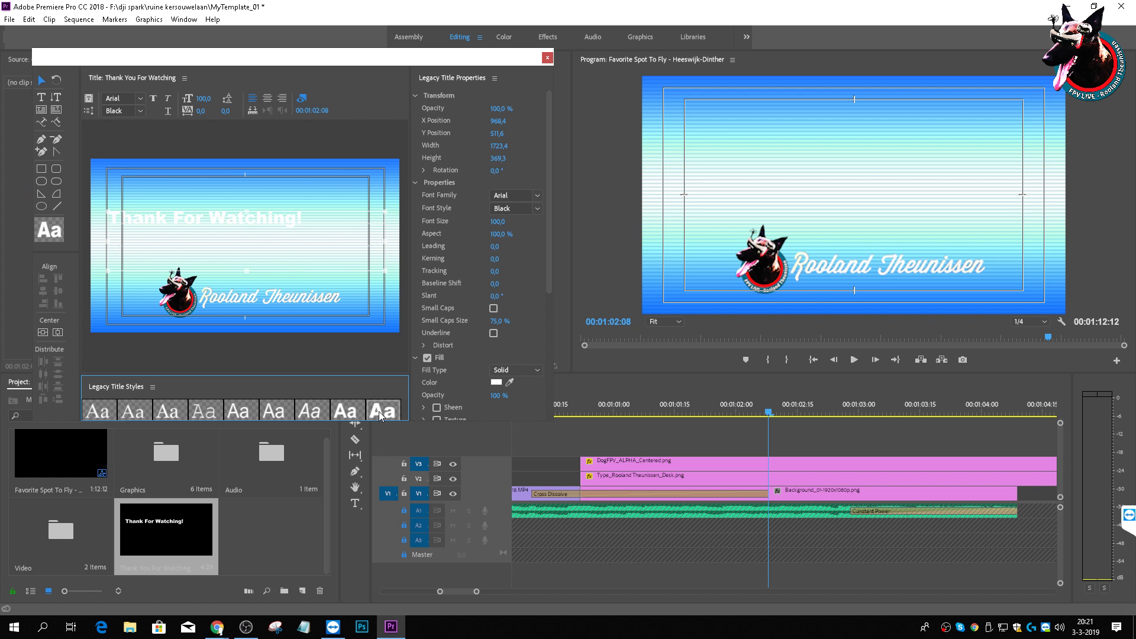
{"action": "scroll", "coordinate": [382, 410], "scroll_direction": "down", "scroll_amount": 3}
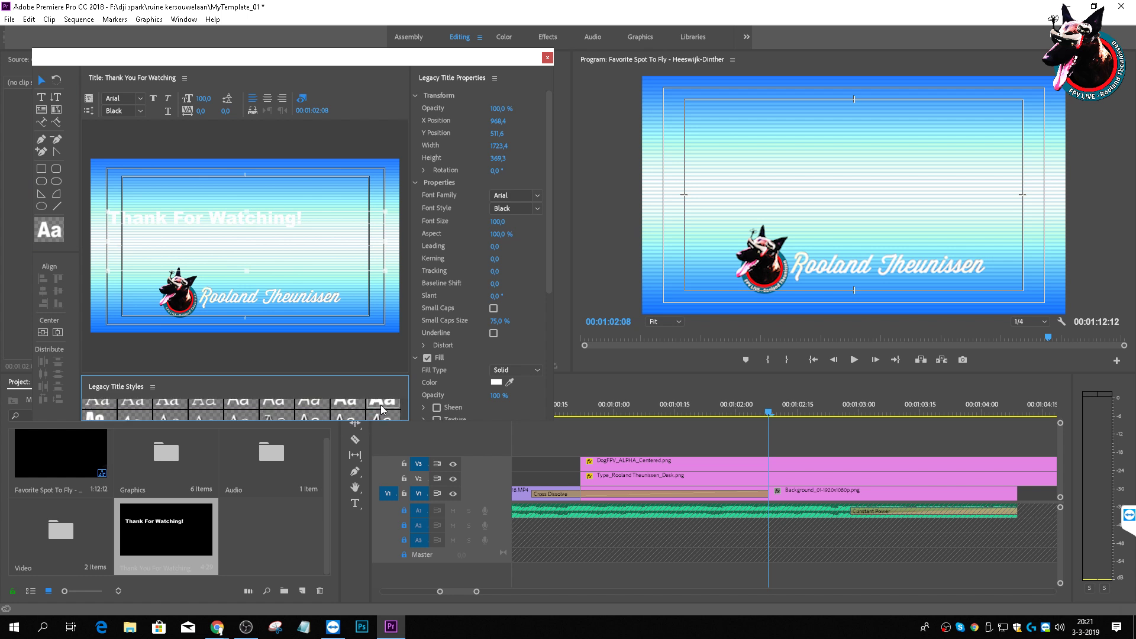
{"action": "left_click", "coordinate": [353, 410]}
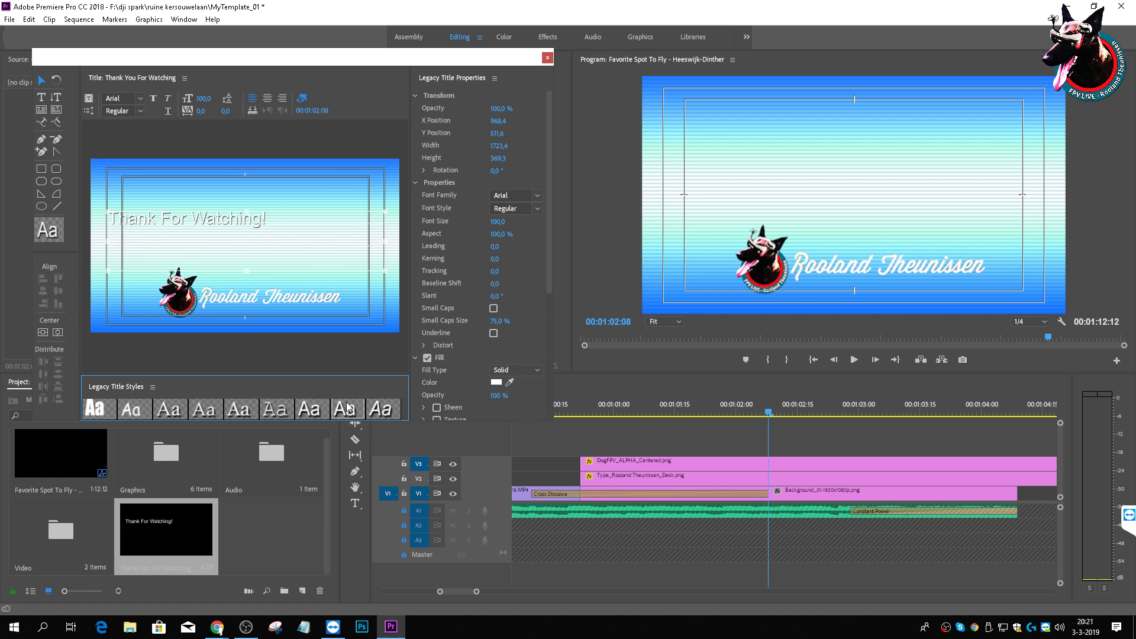
{"action": "left_click", "coordinate": [372, 410]}
{"action": "scroll", "coordinate": [371, 411], "scroll_direction": "down", "scroll_amount": 3}
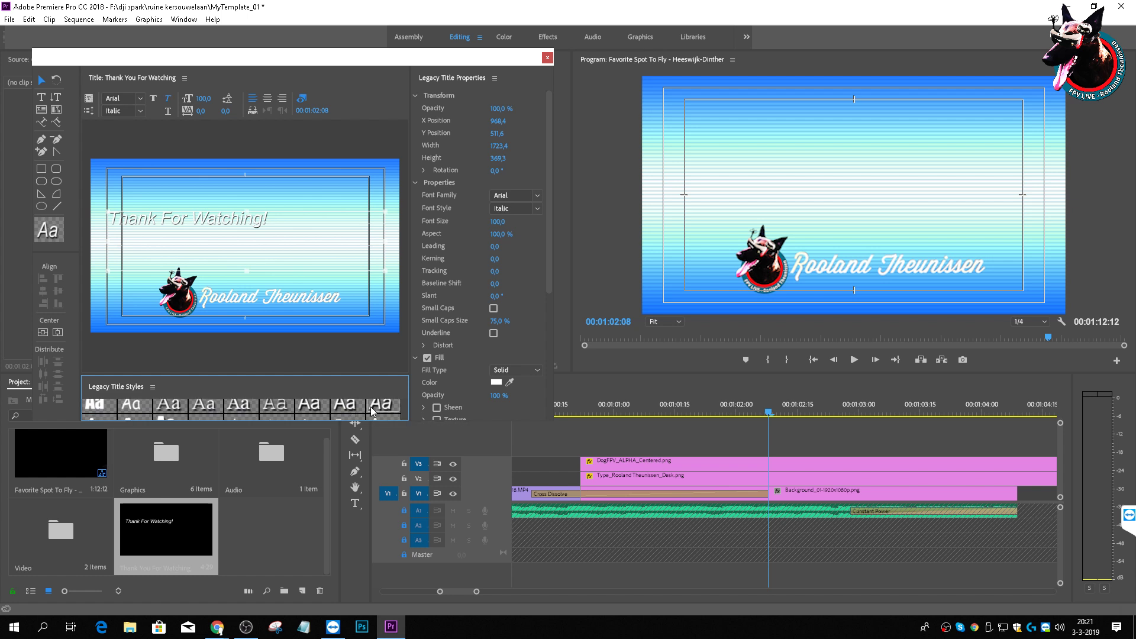
{"action": "left_click", "coordinate": [130, 411]}
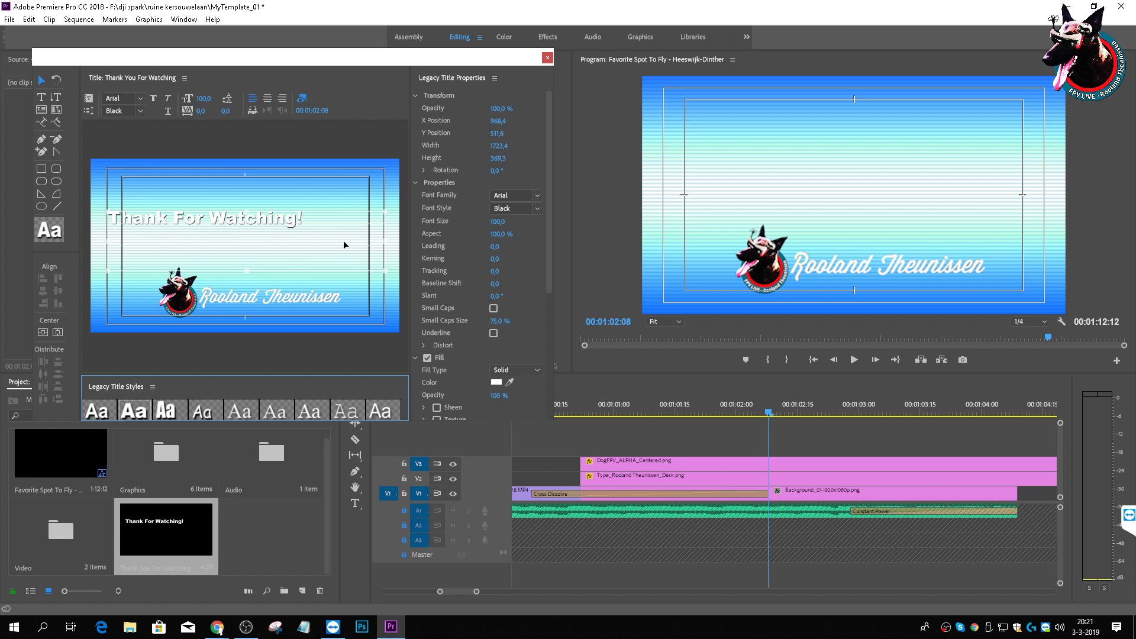
{"action": "left_click", "coordinate": [267, 98]}
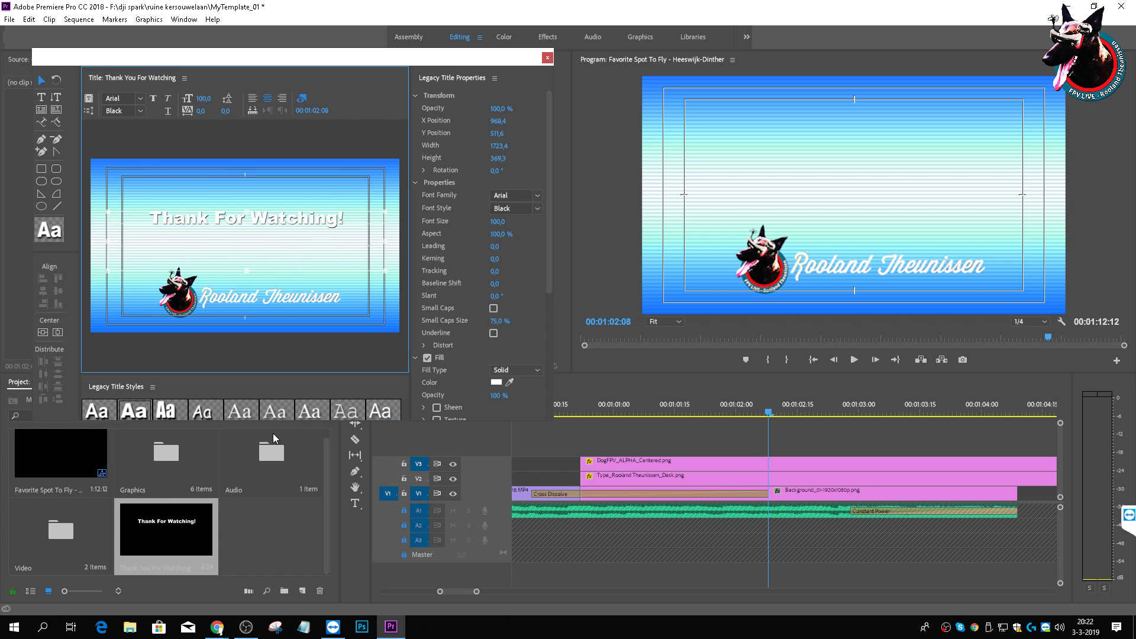
Step: Try the yellow Arial Regular title style on the text
{"action": "scroll", "coordinate": [300, 409], "scroll_direction": "down", "scroll_amount": 3}
{"action": "scroll", "coordinate": [300, 406], "scroll_direction": "down", "scroll_amount": 1}
{"action": "left_click", "coordinate": [282, 407]}
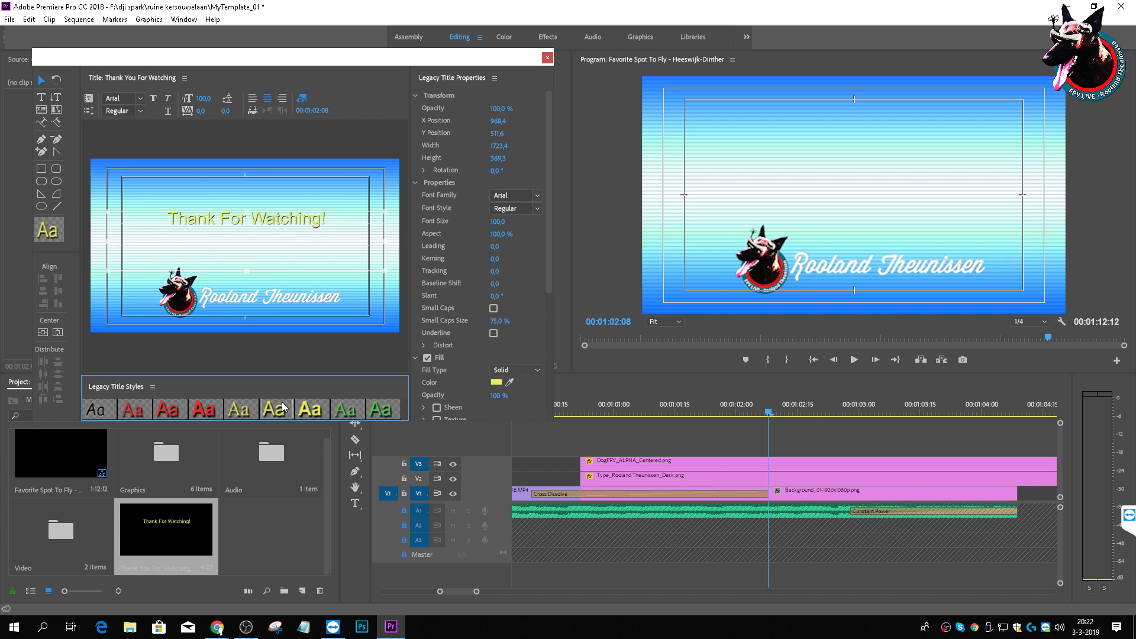
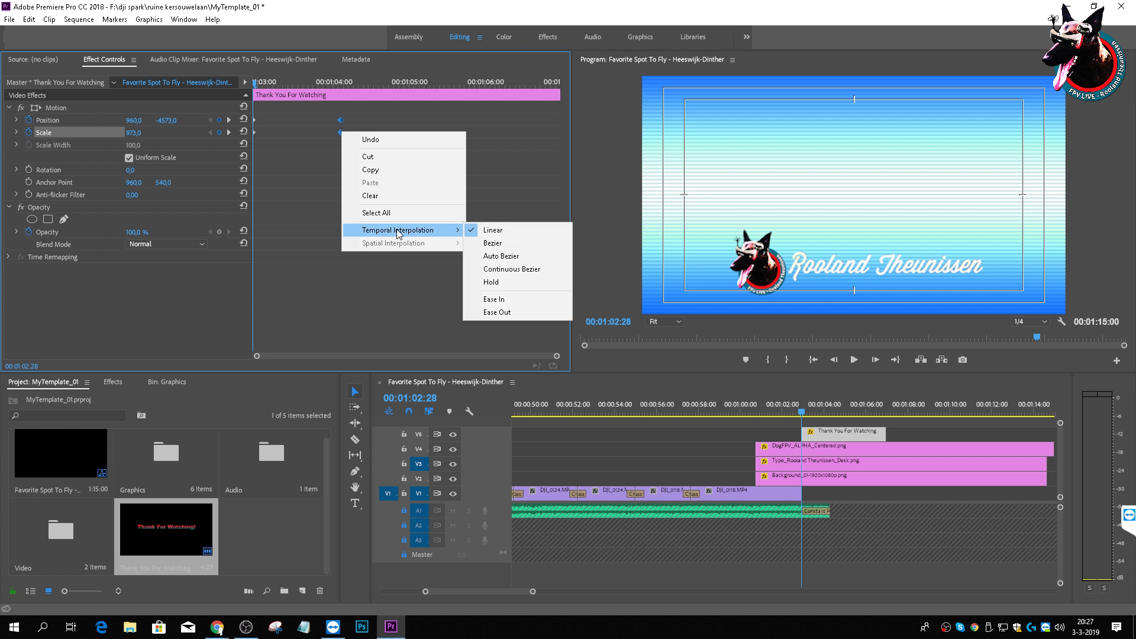
Step: Apply Ease In to the title clip's ending Scale keyframe and play back the end card
{"action": "left_click", "coordinate": [489, 300]}
{"action": "left_click", "coordinate": [745, 408]}
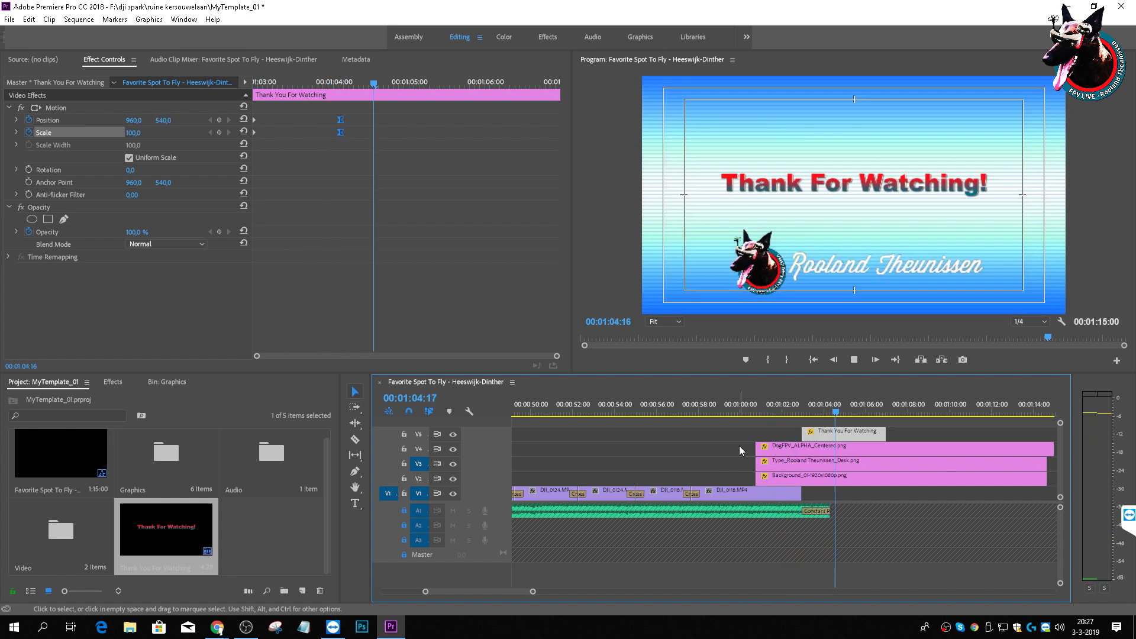
{"action": "key", "text": "space"}
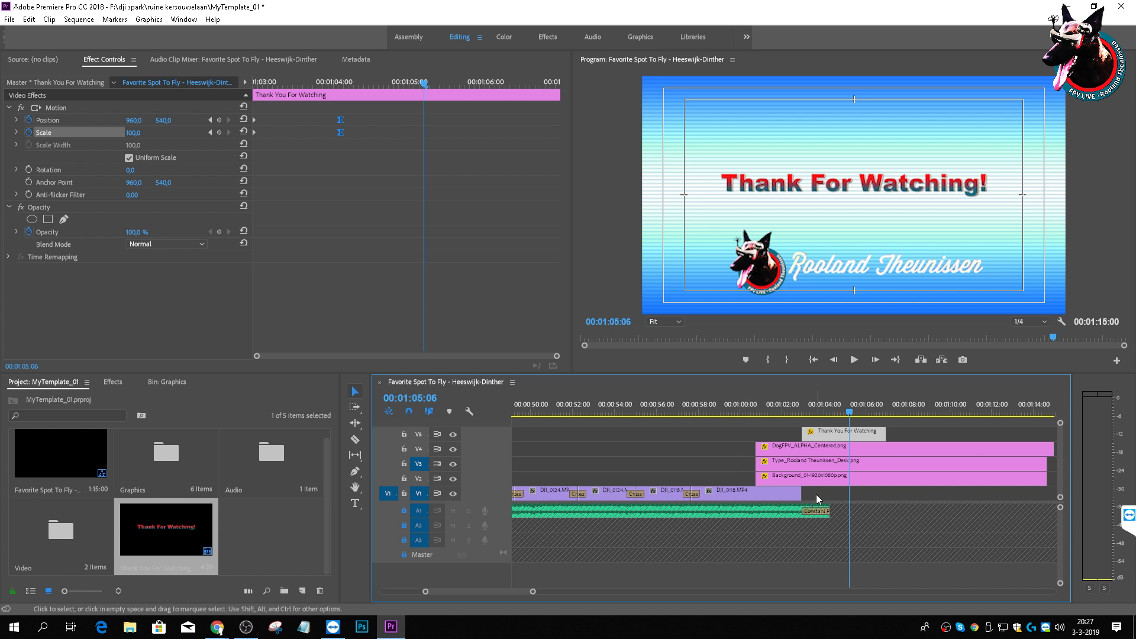
Step: Move the title clip earlier to start at 00:01:02:01 and shift its ending Position and Scale keyframes to about 00:01:03:15
{"action": "left_click_drag", "start_coordinate": [824, 438], "coordinate": [804, 439]}
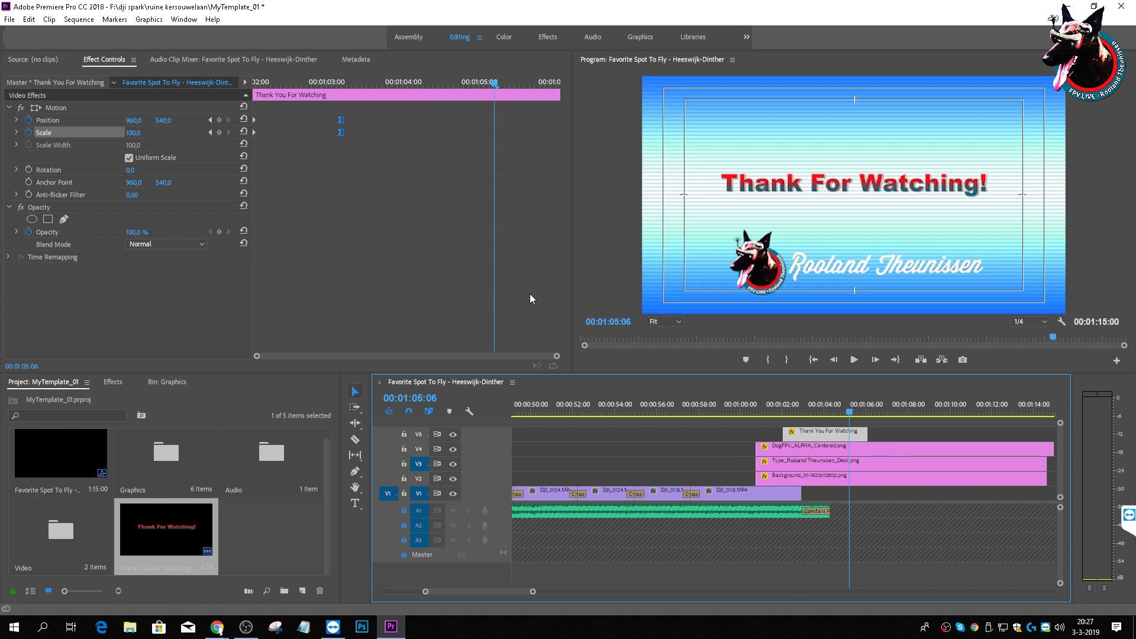
{"action": "scroll", "coordinate": [531, 346], "scroll_direction": "up", "scroll_amount": 5}
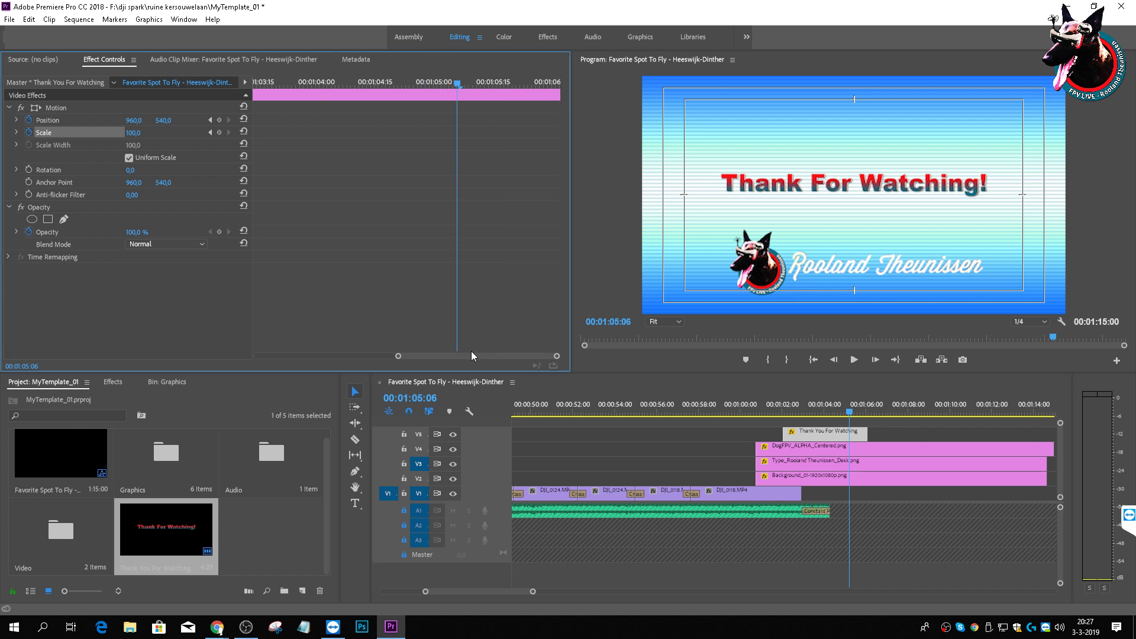
{"action": "left_click_drag", "start_coordinate": [471, 354], "coordinate": [273, 320]}
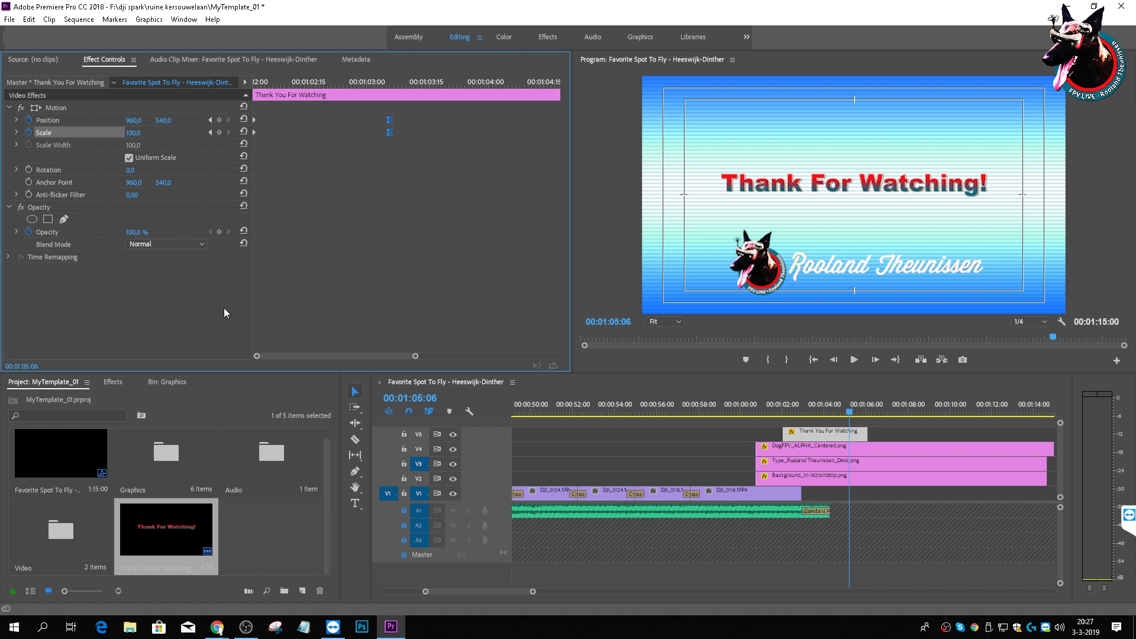
{"action": "left_click_drag", "start_coordinate": [369, 119], "coordinate": [414, 167]}
{"action": "left_click_drag", "start_coordinate": [390, 130], "coordinate": [429, 147]}
Step: Play back the end card from where the logo and name clips begin to check the title animation
{"action": "left_click", "coordinate": [276, 83]}
{"action": "key", "text": "Up"}
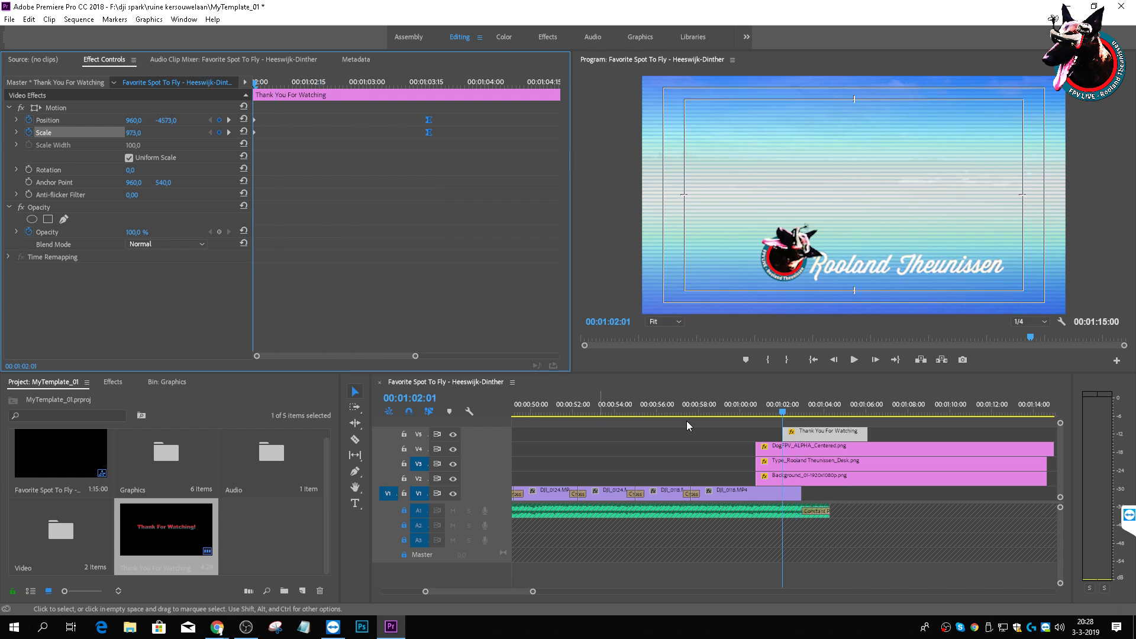
{"action": "left_click", "coordinate": [753, 405]}
{"action": "key", "text": "space"}
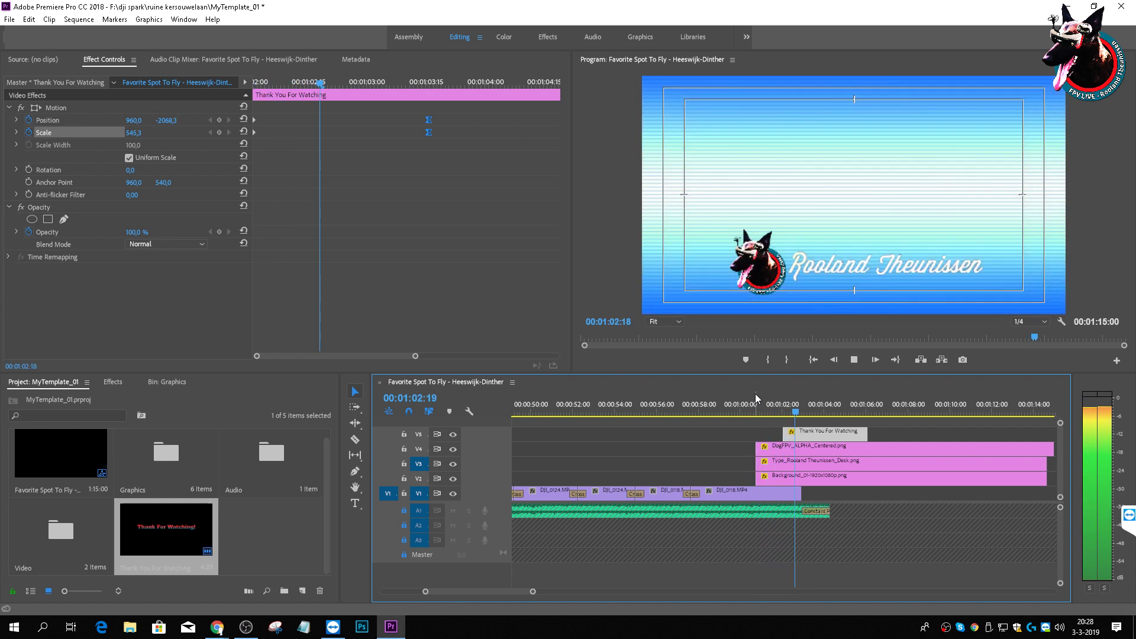
{"action": "key", "text": "space"}
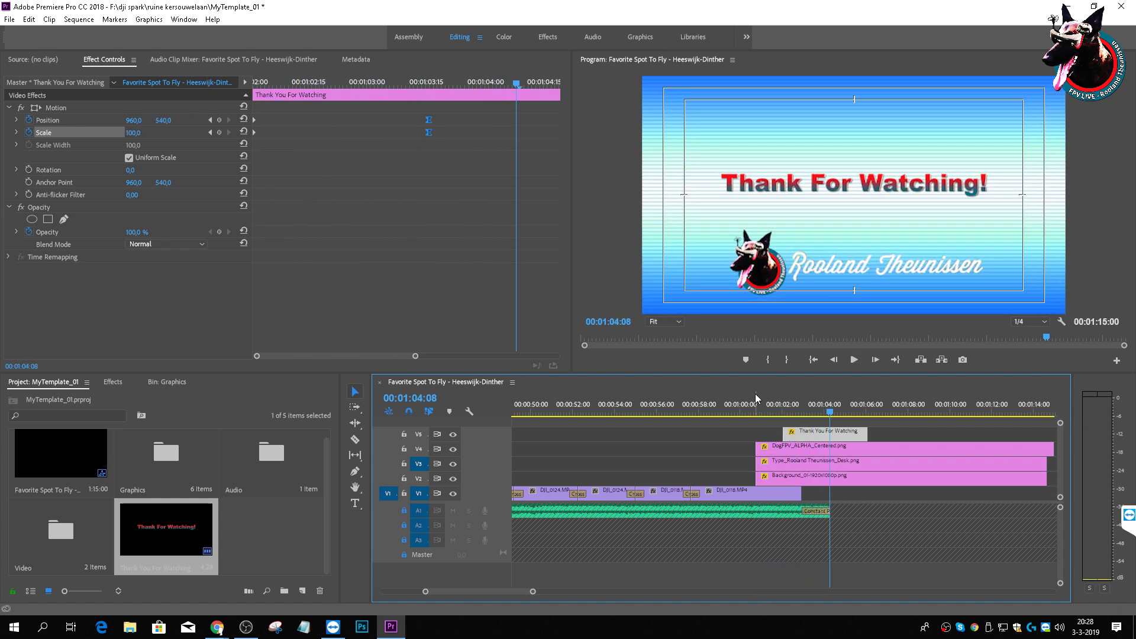
Step: Align the title clip's start with the logo and name clips and move its ending Position and Scale keyframes to 00:01:03:08
{"action": "left_click_drag", "start_coordinate": [802, 433], "coordinate": [774, 439]}
{"action": "left_click_drag", "start_coordinate": [830, 414], "coordinate": [815, 437]}
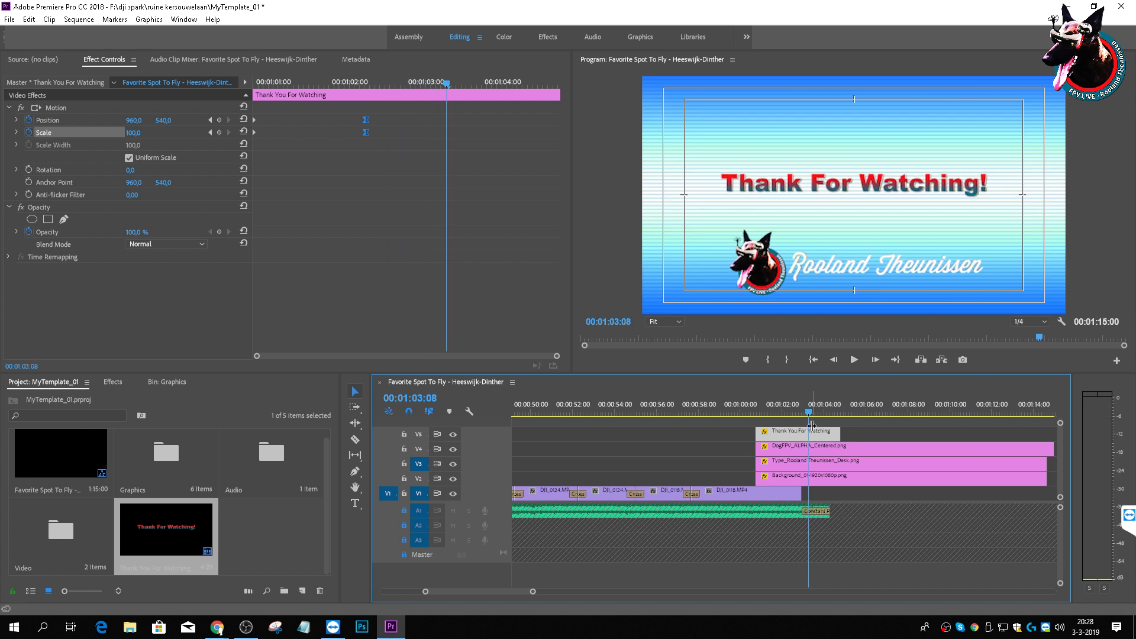
{"action": "left_click_drag", "start_coordinate": [351, 115], "coordinate": [446, 155]}
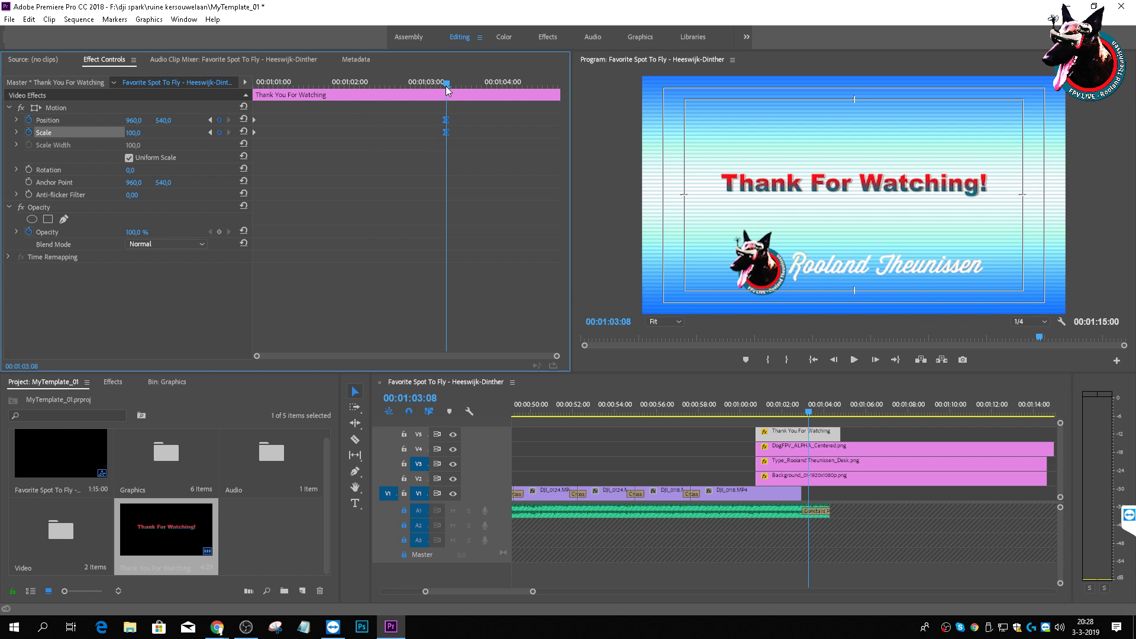
Step: Try a Scale of 10 and a vertical Position of 226 at the title clip's starting keyframes
{"action": "left_click_drag", "start_coordinate": [446, 86], "coordinate": [268, 90]}
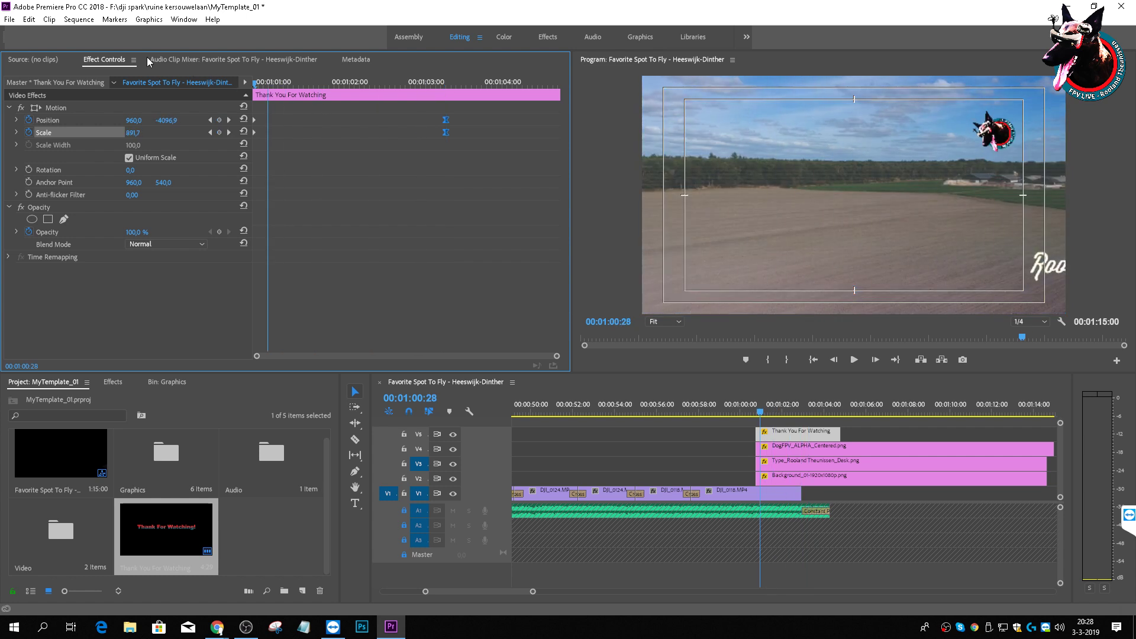
{"action": "key", "text": "Up"}
{"action": "left_click_drag", "start_coordinate": [267, 155], "coordinate": [233, 97]}
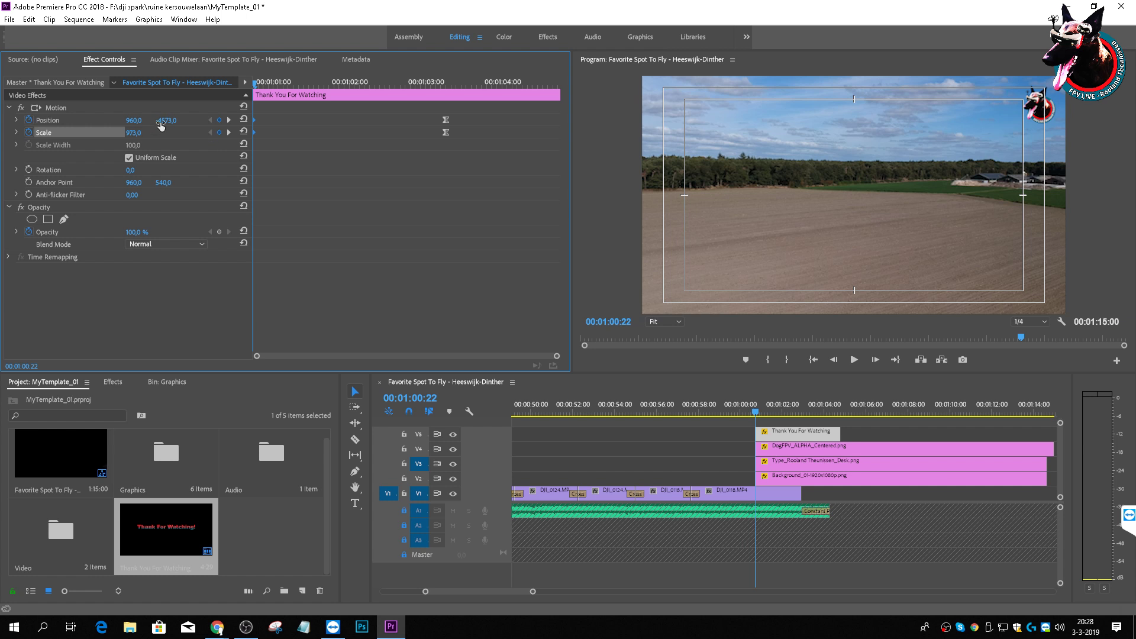
{"action": "mouse_move", "coordinate": [162, 122]}
{"action": "left_mouse_down"}
{"action": "mouse_move", "coordinate": [113, 122]}
{"action": "mouse_move", "coordinate": [168, 120]}
{"action": "left_mouse_up"}
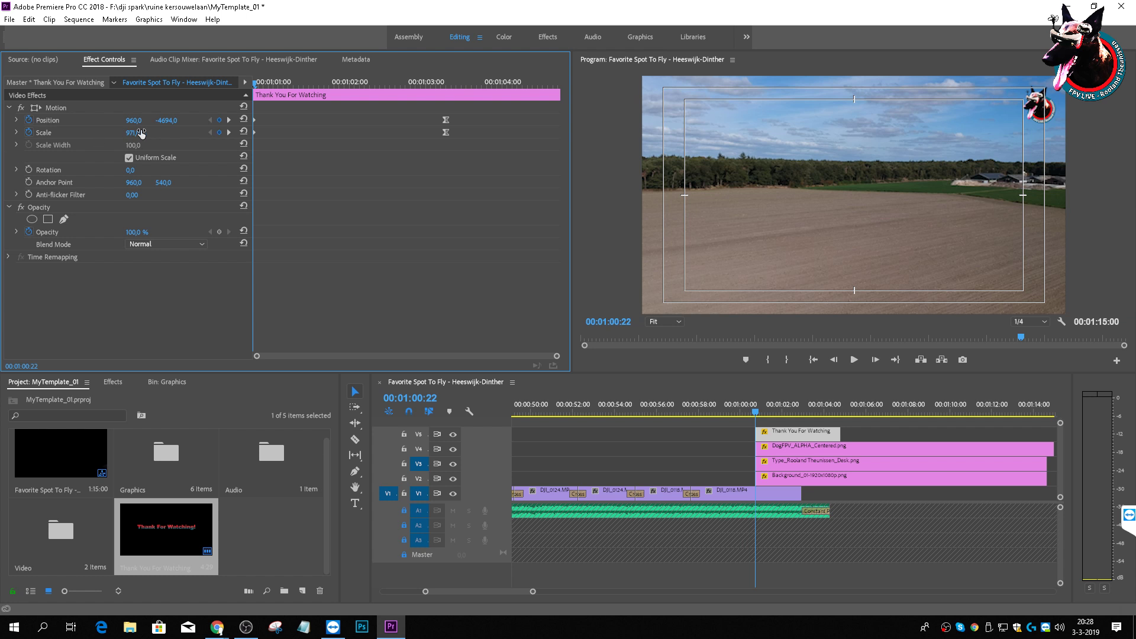
{"action": "type", "text": "10"}
{"action": "key", "text": "Return"}
{"action": "left_click_drag", "start_coordinate": [165, 118], "coordinate": [216, 113]}
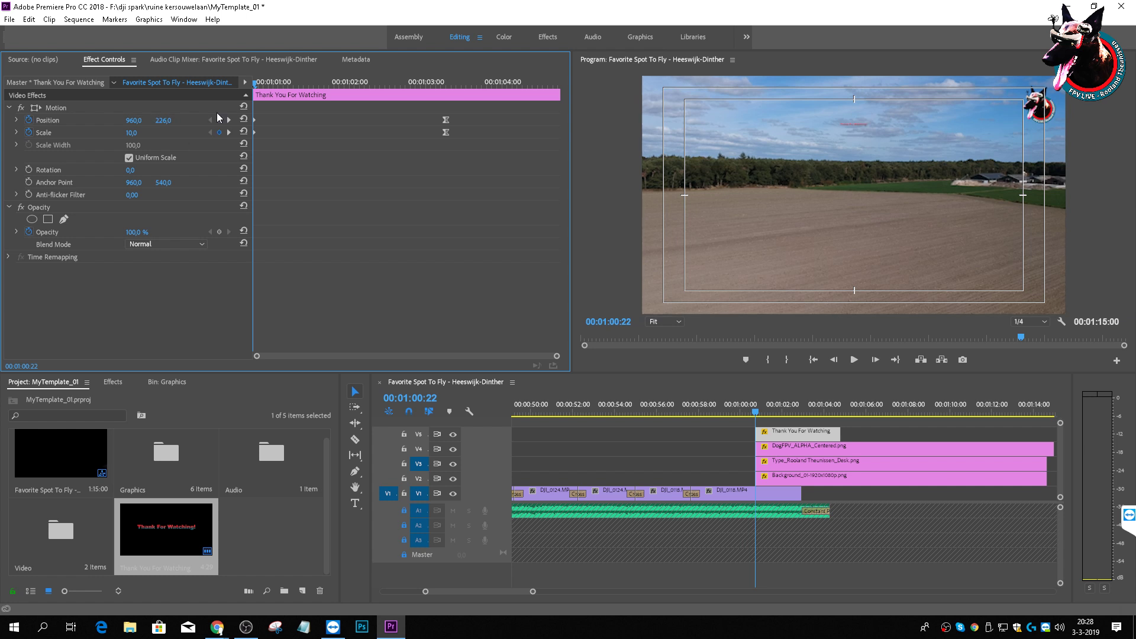
Step: Try other vertical Position values, including 0 and 967, at the title clip's starting keyframe
{"action": "left_click", "coordinate": [163, 120]}
{"action": "type", "text": "0"}
{"action": "left_click", "coordinate": [137, 120]}
{"action": "left_click", "coordinate": [158, 120]}
{"action": "type", "text": "967"}
{"action": "key", "text": "Return"}
{"action": "left_click_drag", "start_coordinate": [166, 121], "coordinate": [177, 120]}
Step: Delete the title clip's starting Position and Scale keyframes and set a new starting Scale of 0 at 00:01:00:22
{"action": "left_click_drag", "start_coordinate": [352, 178], "coordinate": [230, 89]}
{"action": "key", "text": "Delete"}
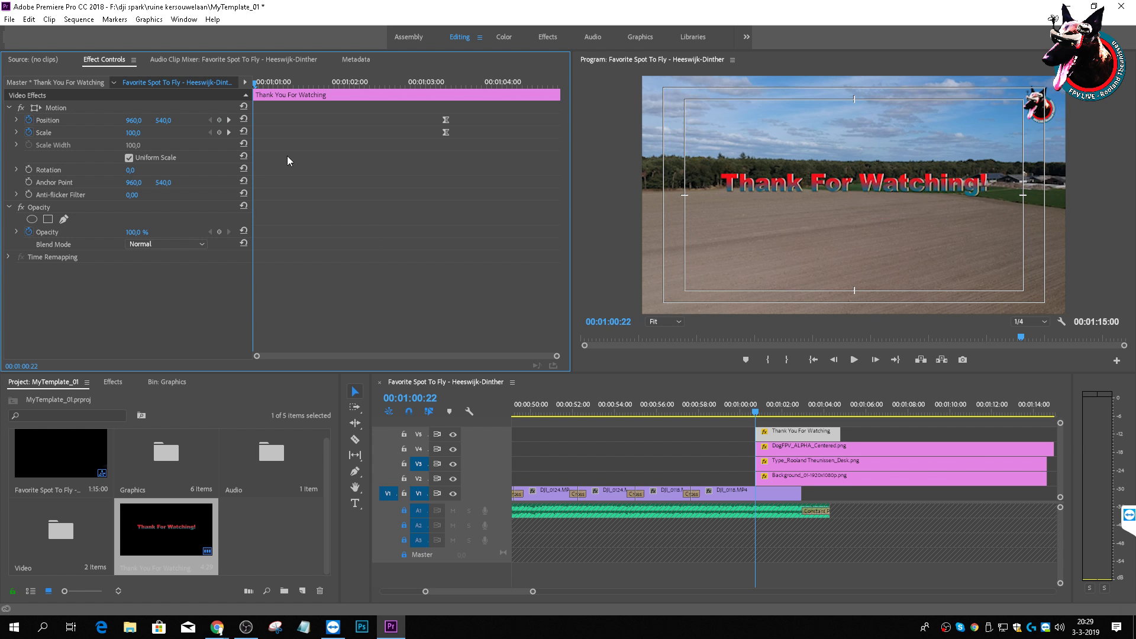
{"action": "mouse_move", "coordinate": [133, 132]}
{"action": "left_mouse_down"}
{"action": "mouse_move", "coordinate": [358, 133]}
{"action": "mouse_move", "coordinate": [130, 142]}
{"action": "left_mouse_up"}
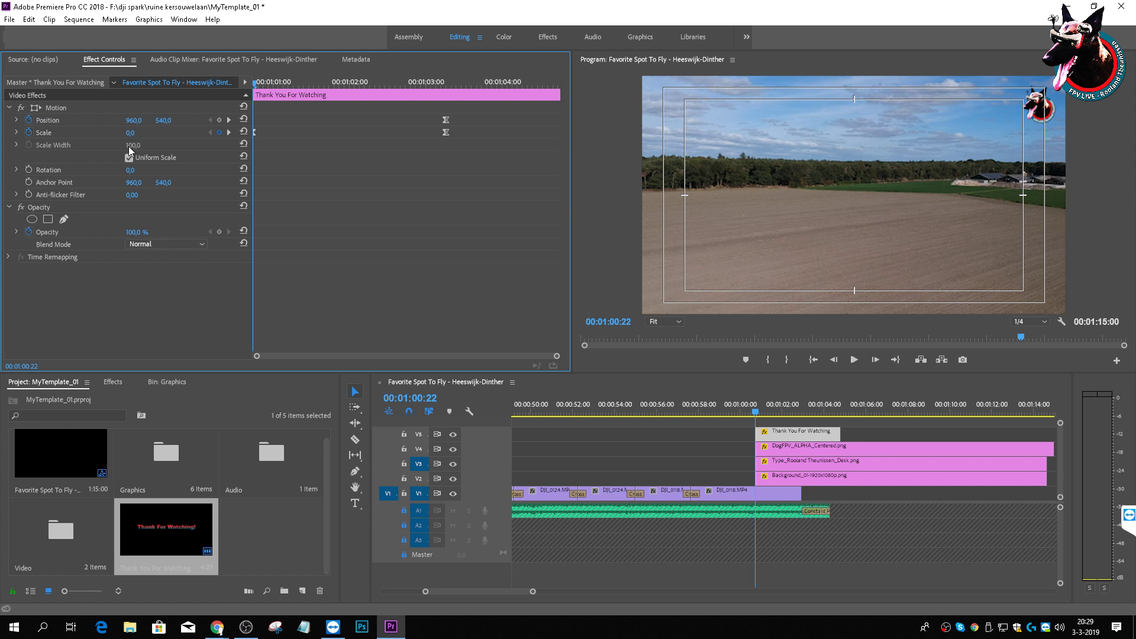
Step: Set the title clip's Scale to 12 and vertical Position to 375 at its start, 00:01:00:22
{"action": "mouse_move", "coordinate": [130, 133]}
{"action": "left_mouse_down"}
{"action": "mouse_move", "coordinate": [194, 132]}
{"action": "mouse_move", "coordinate": [126, 132]}
{"action": "mouse_move", "coordinate": [141, 130]}
{"action": "left_mouse_up"}
{"action": "left_click_drag", "start_coordinate": [164, 121], "coordinate": [94, 121]}
{"action": "left_click_drag", "start_coordinate": [163, 120], "coordinate": [168, 121]}
Step: Fade in the title clip with Opacity keyframes from 0% at its start to 100% at 00:01:01:23, applying Ease Out to the second
{"action": "left_click", "coordinate": [29, 233]}
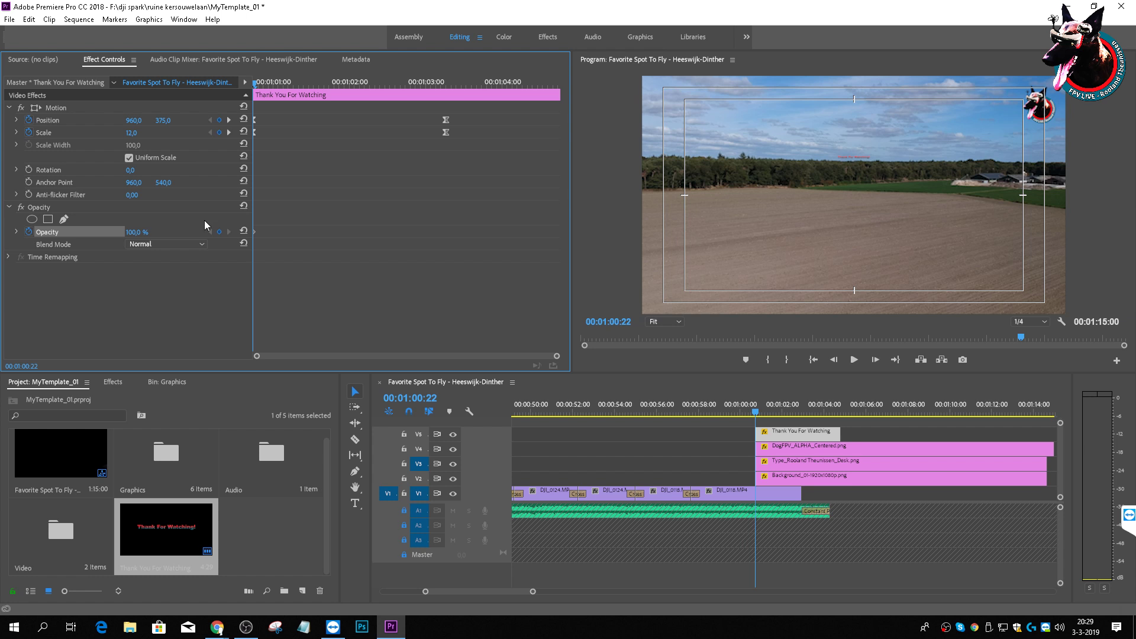
{"action": "left_click_drag", "start_coordinate": [133, 233], "coordinate": [94, 233]}
{"action": "left_click_drag", "start_coordinate": [256, 82], "coordinate": [333, 121]}
{"action": "left_click", "coordinate": [133, 232]}
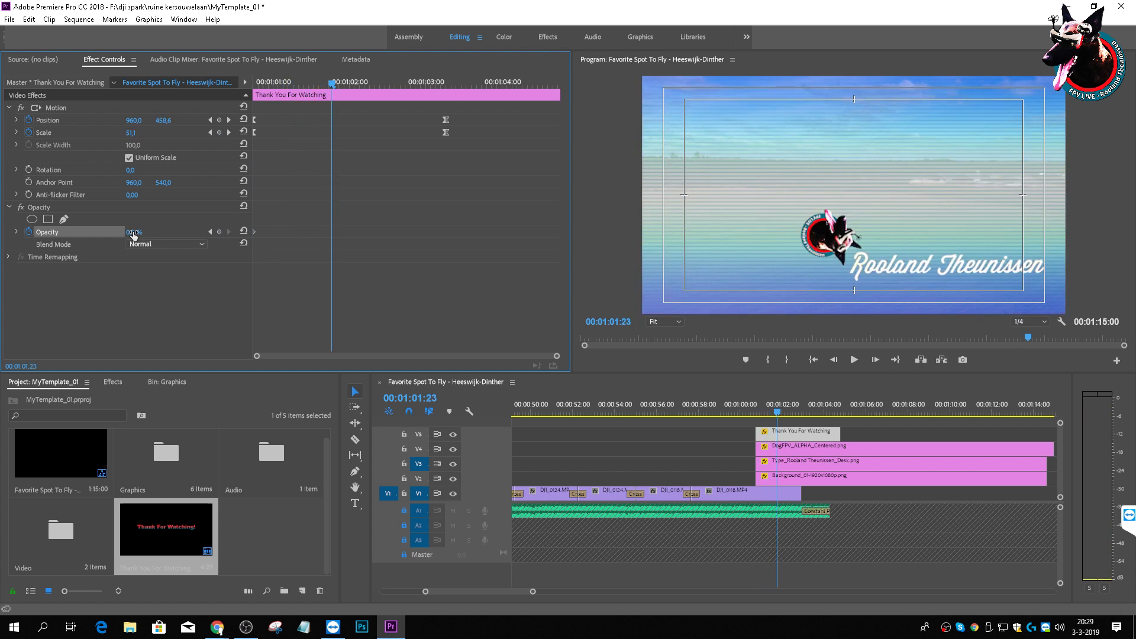
{"action": "type", "text": "100"}
{"action": "key", "text": "Return"}
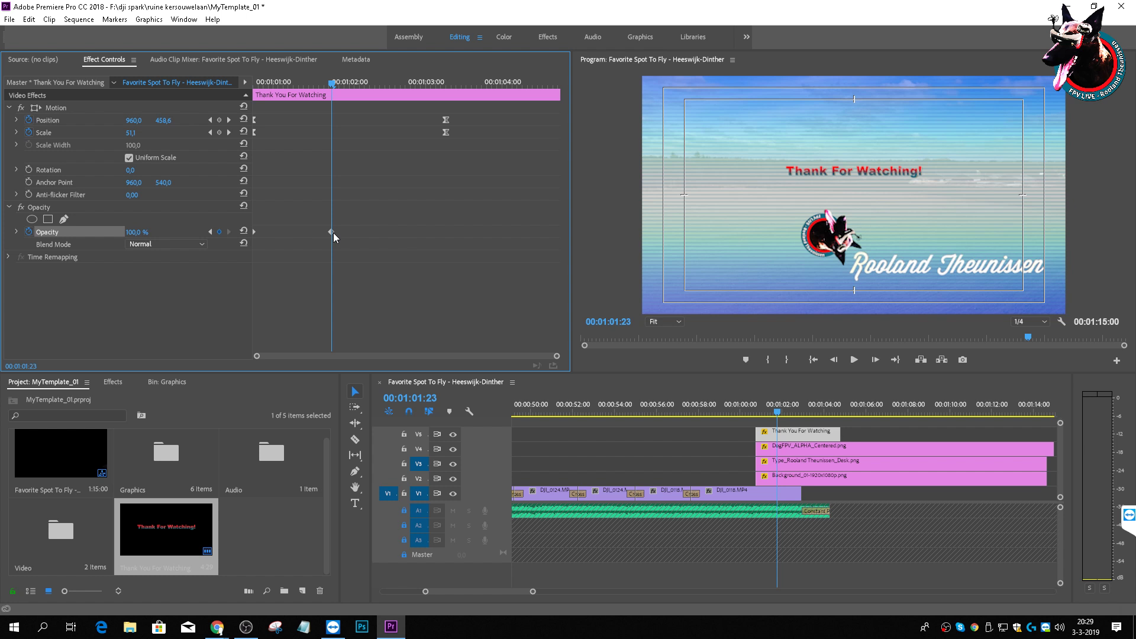
{"action": "right_click", "coordinate": [331, 231]}
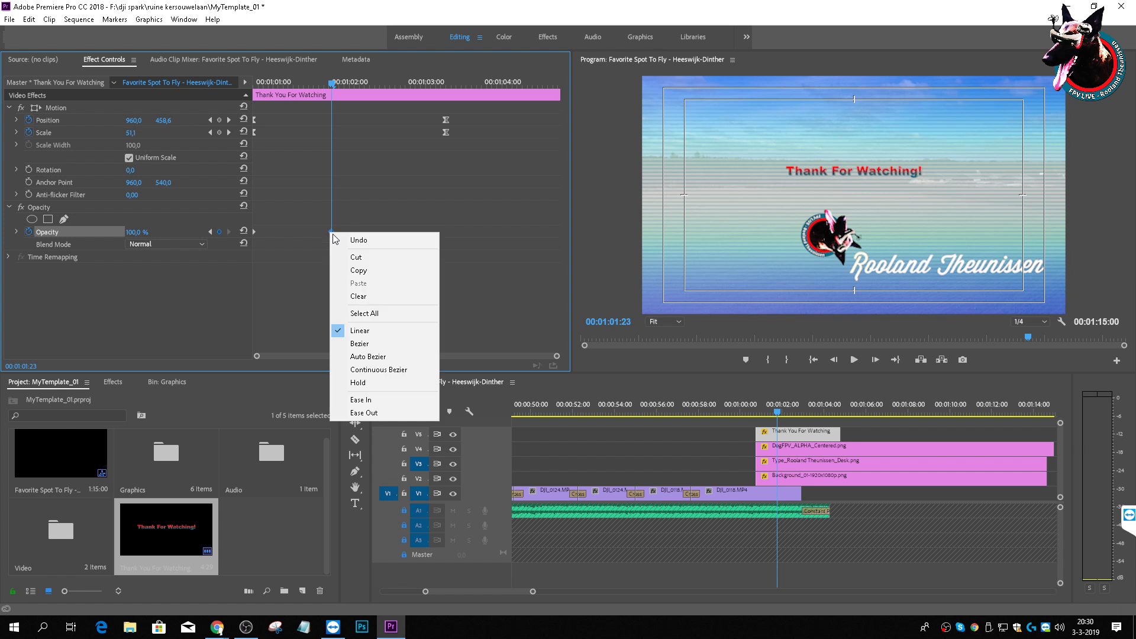
{"action": "left_click", "coordinate": [369, 412]}
Step: Play the sequence from 00:00:59:22 to review the title's fade-in and scaling animation
{"action": "left_click_drag", "start_coordinate": [331, 83], "coordinate": [281, 83]}
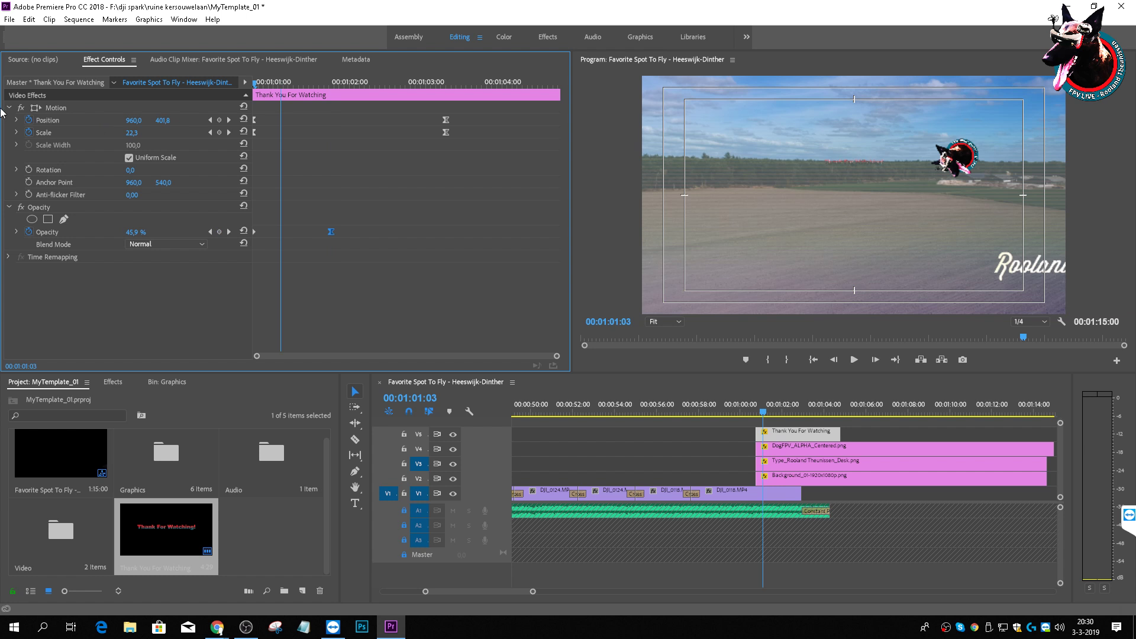
{"action": "left_click", "coordinate": [737, 407]}
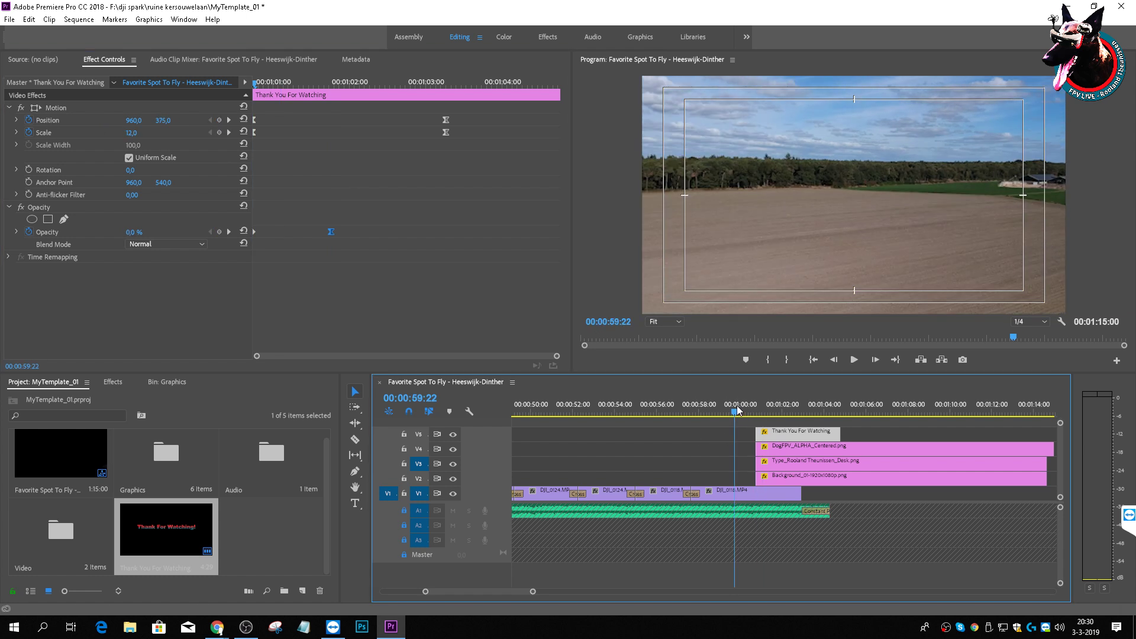
{"action": "key", "text": "space"}
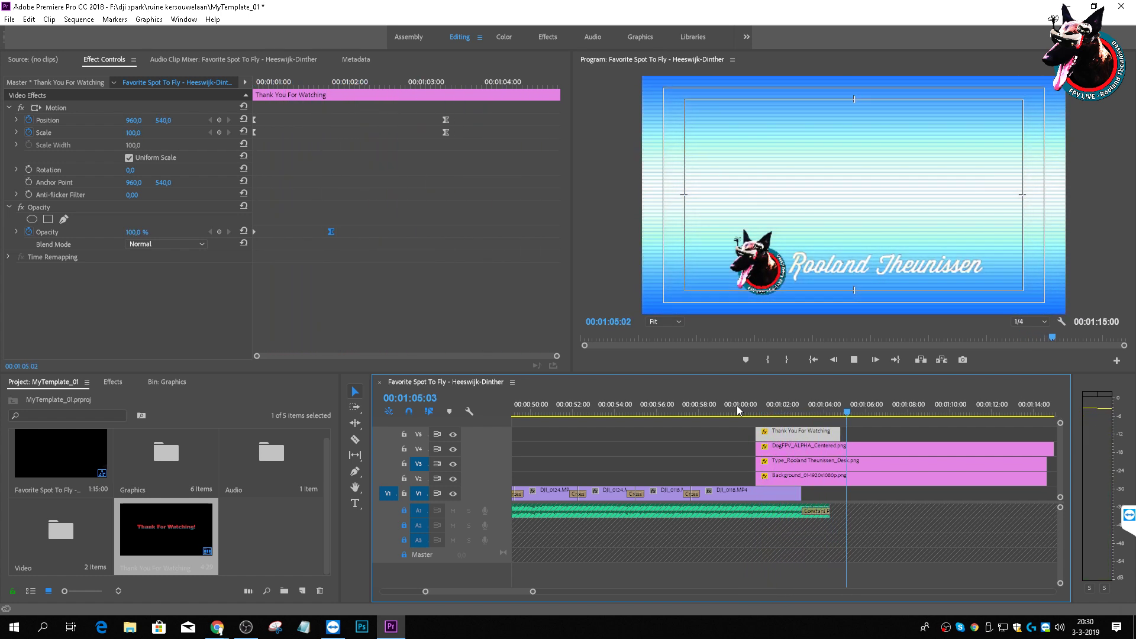
{"action": "key", "text": "space"}
Step: Move the playhead to the title clip's end at 00:01:04:24 and duplicate the Thank You For Watching title in the project
{"action": "left_click", "coordinate": [815, 406]}
{"action": "left_click_drag", "start_coordinate": [815, 405], "coordinate": [840, 405]}
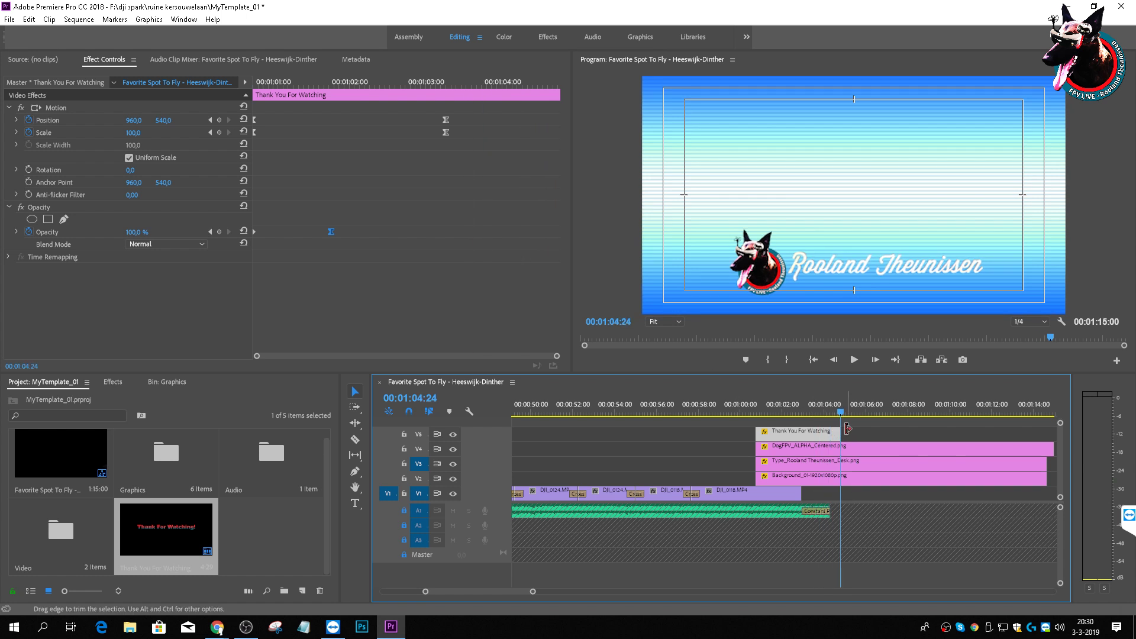
{"action": "left_click", "coordinate": [170, 528]}
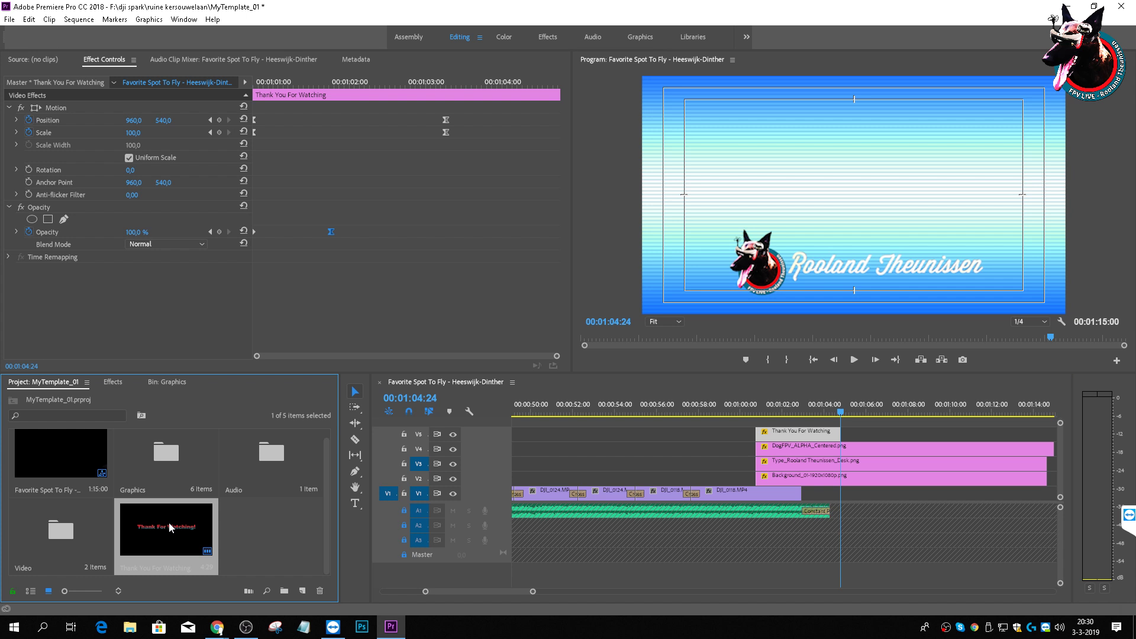
{"action": "right_click", "coordinate": [169, 527]}
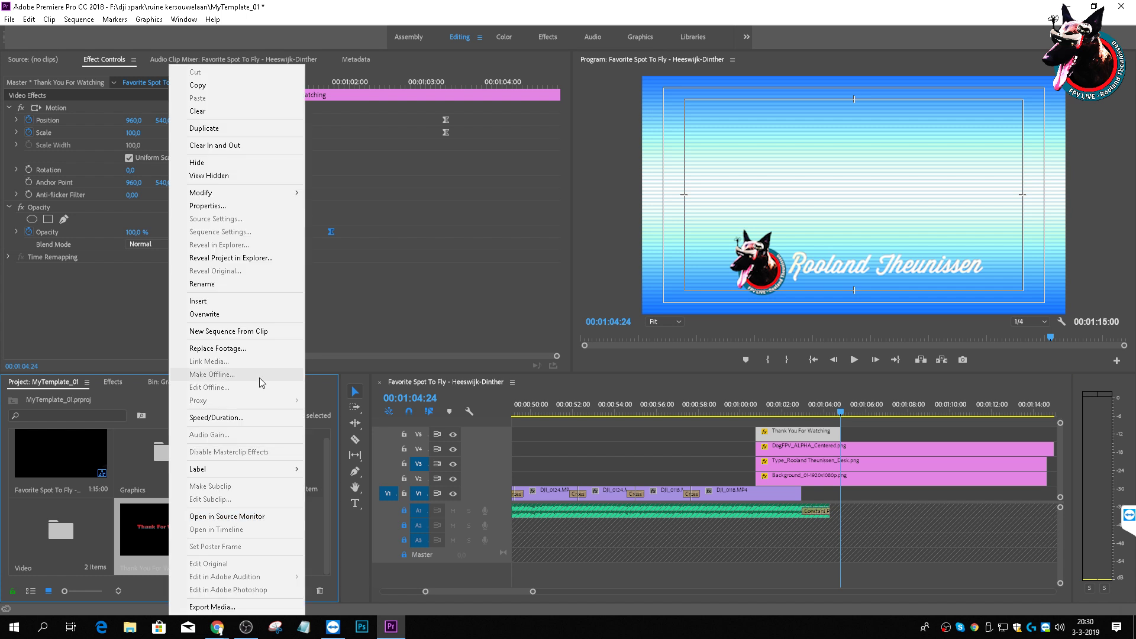
{"action": "left_click", "coordinate": [222, 129]}
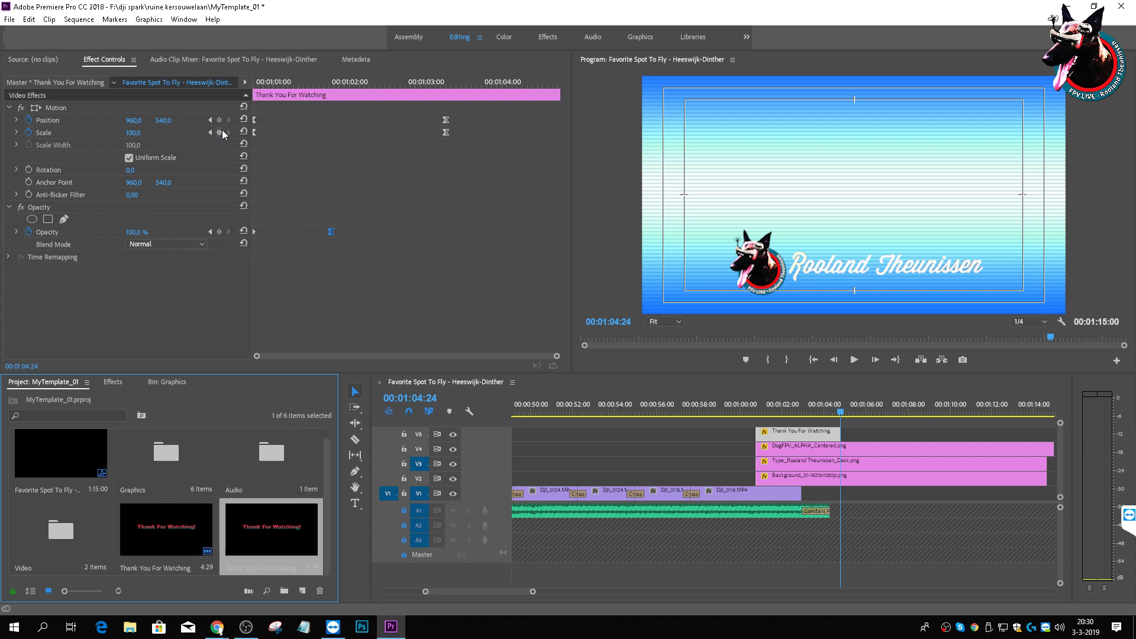
Step: Rename the duplicated title as Don't Forget To Subscribe and place it directly after the Thank You For Watching clip on the same track
{"action": "right_click", "coordinate": [262, 538]}
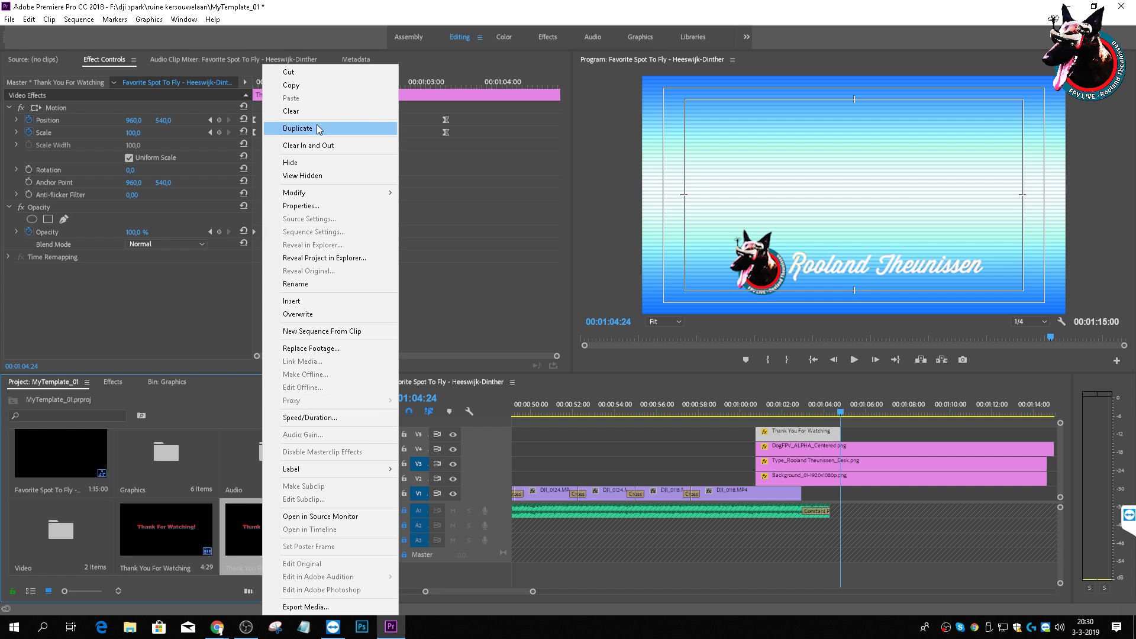
{"action": "left_click", "coordinate": [301, 285]}
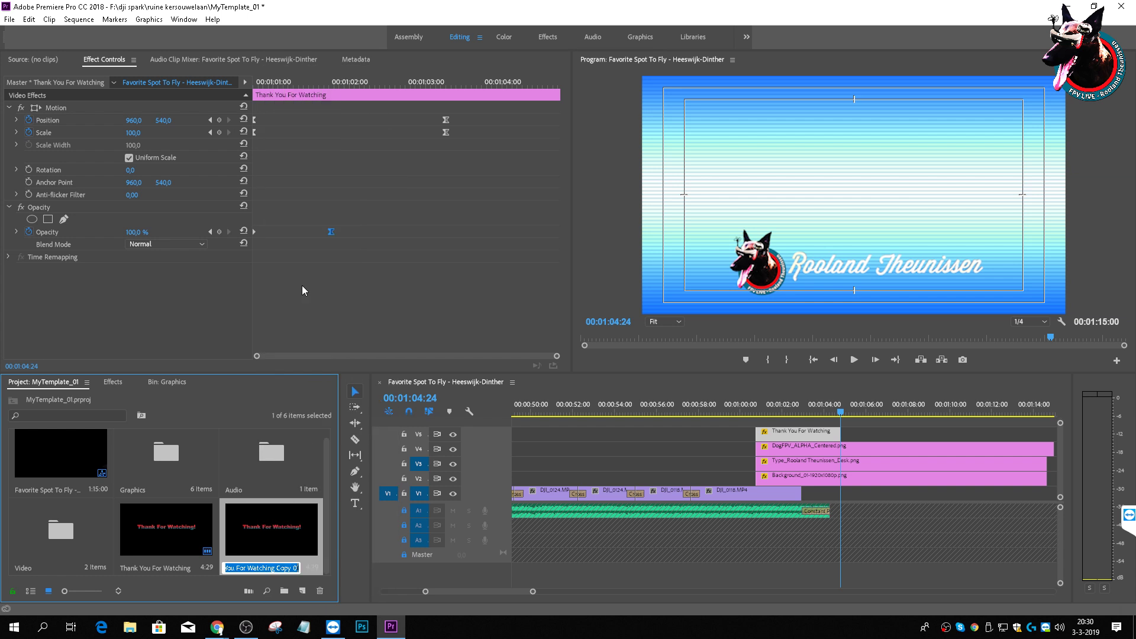
{"action": "type", "text": "Don't Forget To Sub"}
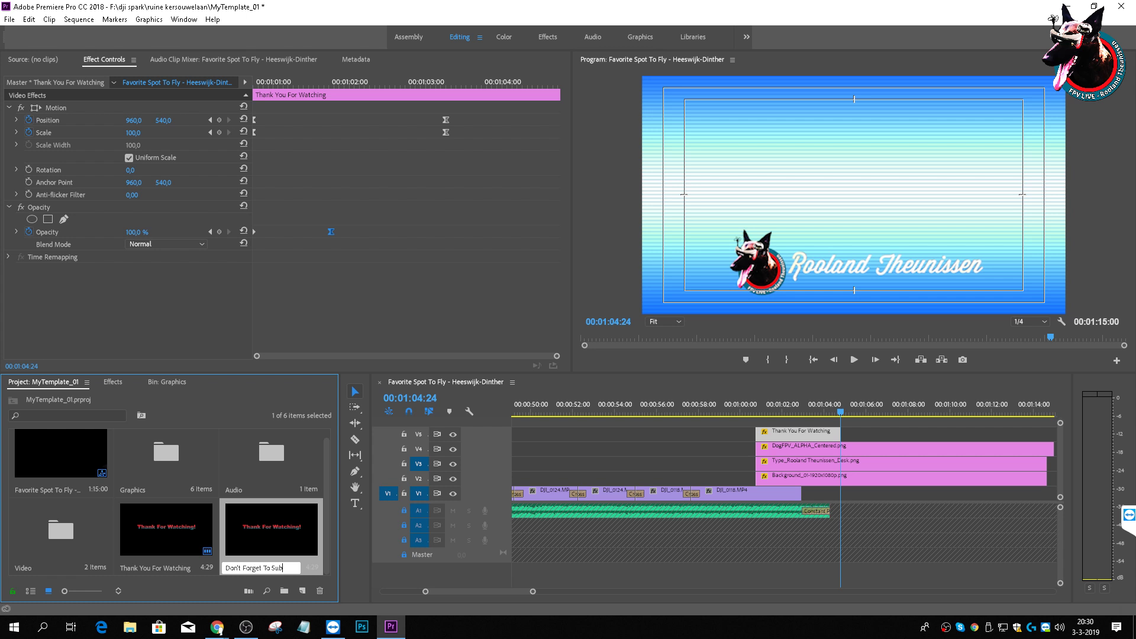
{"action": "type", "text": "e"}
{"action": "key", "text": "Return"}
{"action": "left_click_drag", "start_coordinate": [262, 534], "coordinate": [849, 437]}
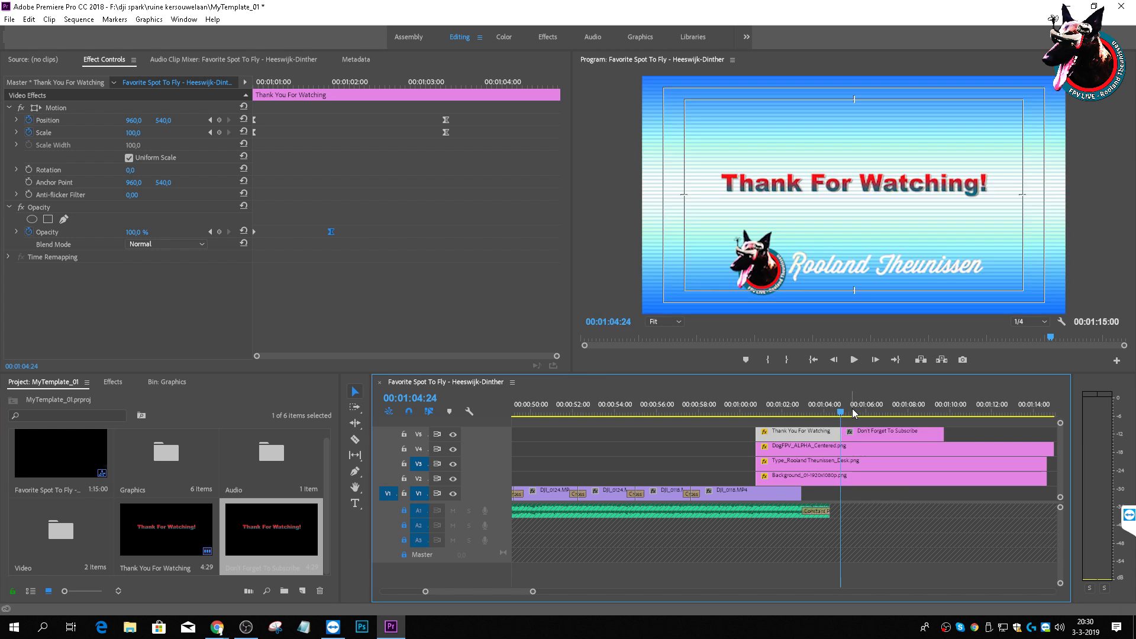
Step: Open the Don't Forget To Subscribe title for editing and replace its text with "Don't Forget To Subscribe!"
{"action": "left_click", "coordinate": [871, 412]}
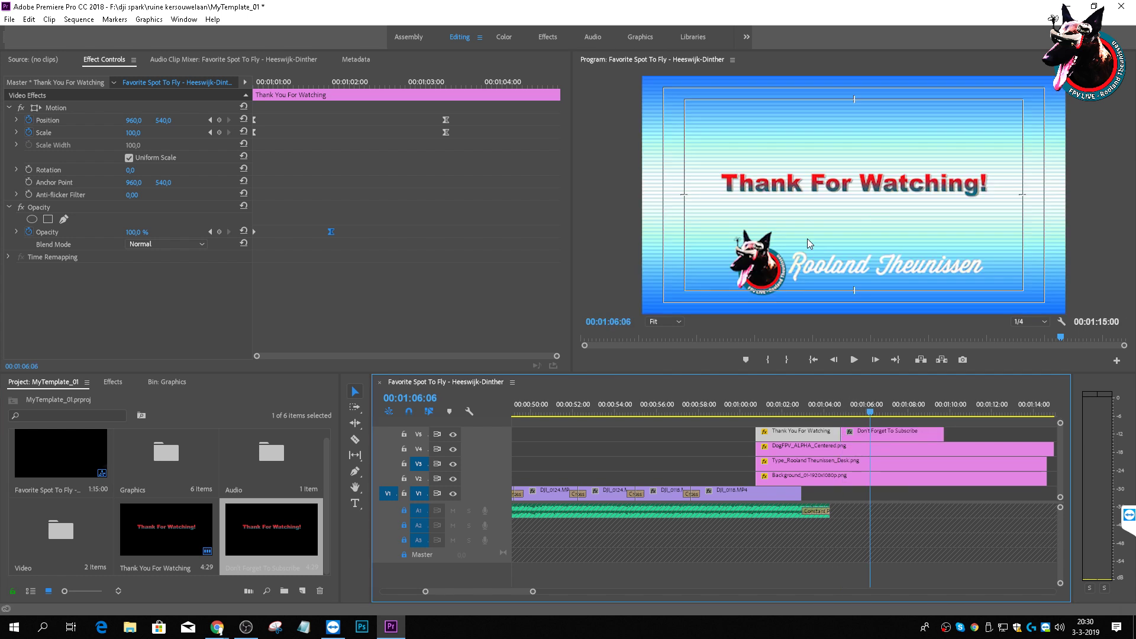
{"action": "right_click", "coordinate": [290, 534]}
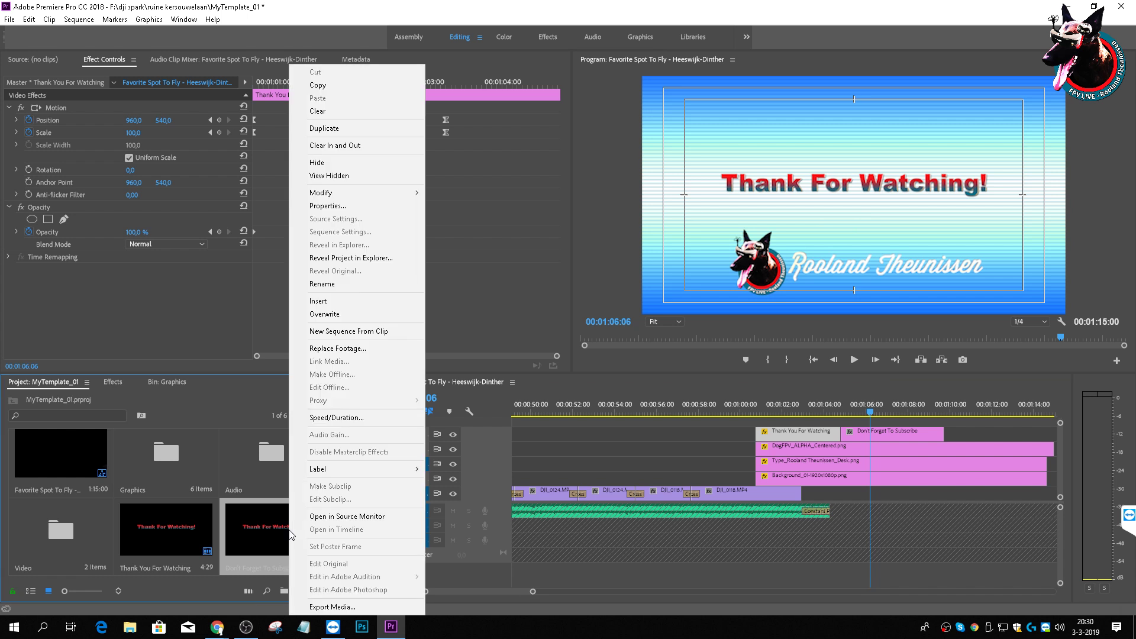
{"action": "left_click", "coordinate": [272, 521]}
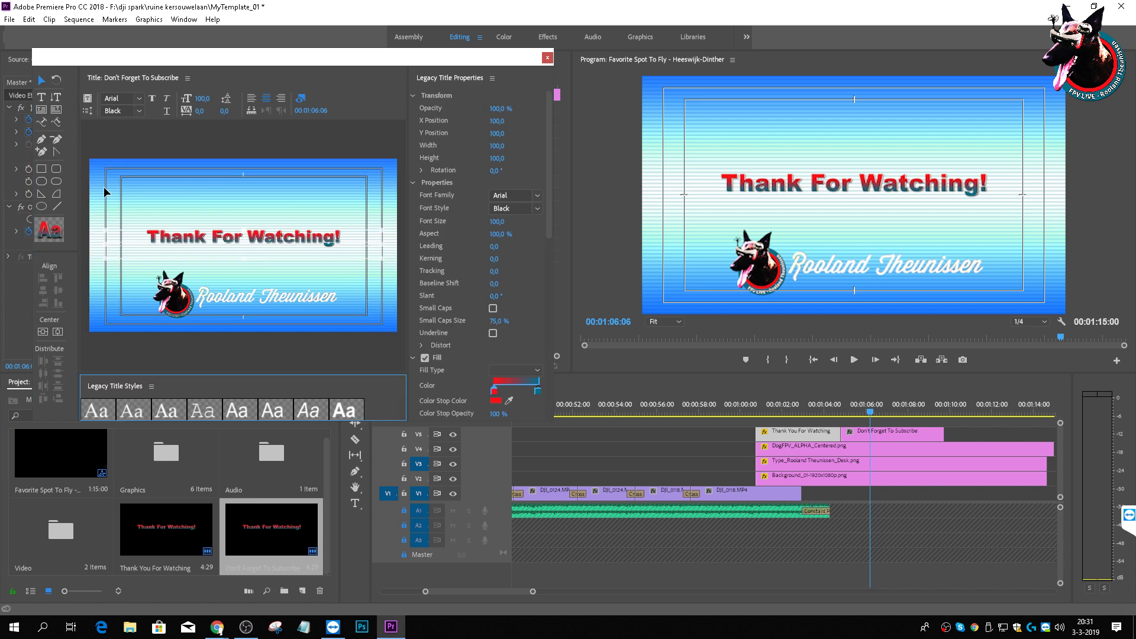
{"action": "left_click", "coordinate": [42, 98]}
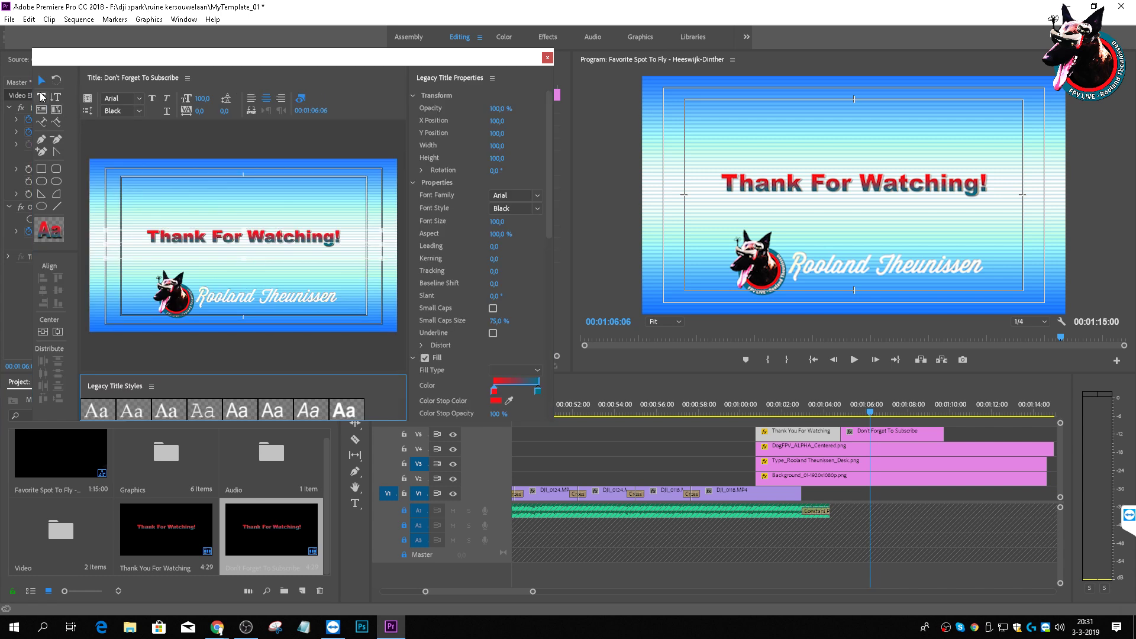
{"action": "left_click", "coordinate": [274, 234]}
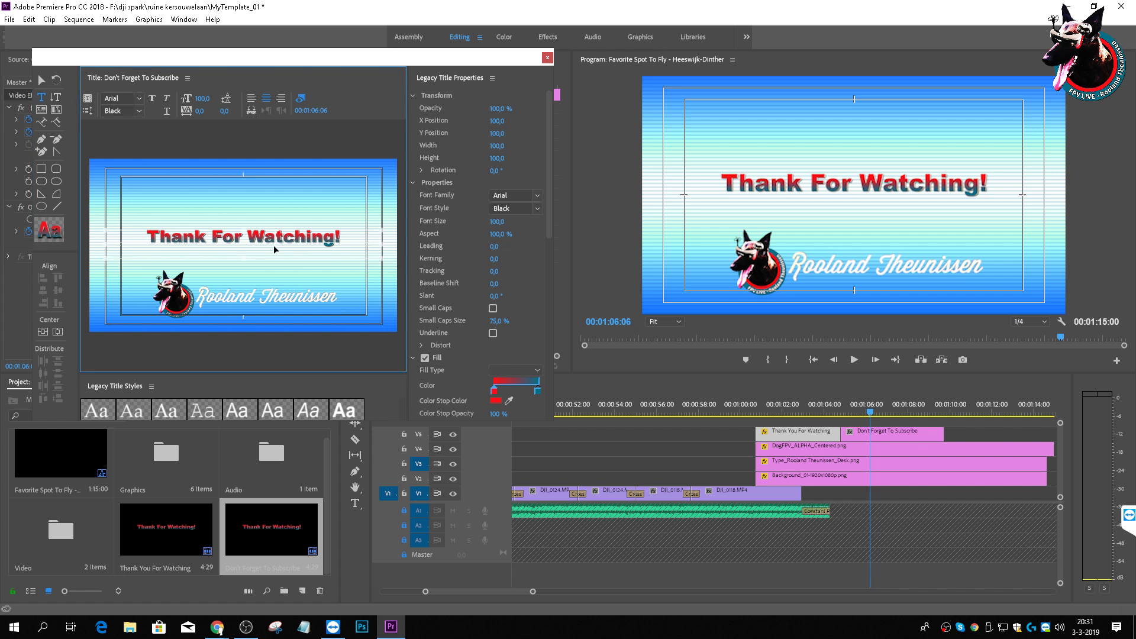
{"action": "key", "text": "ctrl+a"}
{"action": "left_click", "coordinate": [208, 237]}
{"action": "type", "text": "Don"}
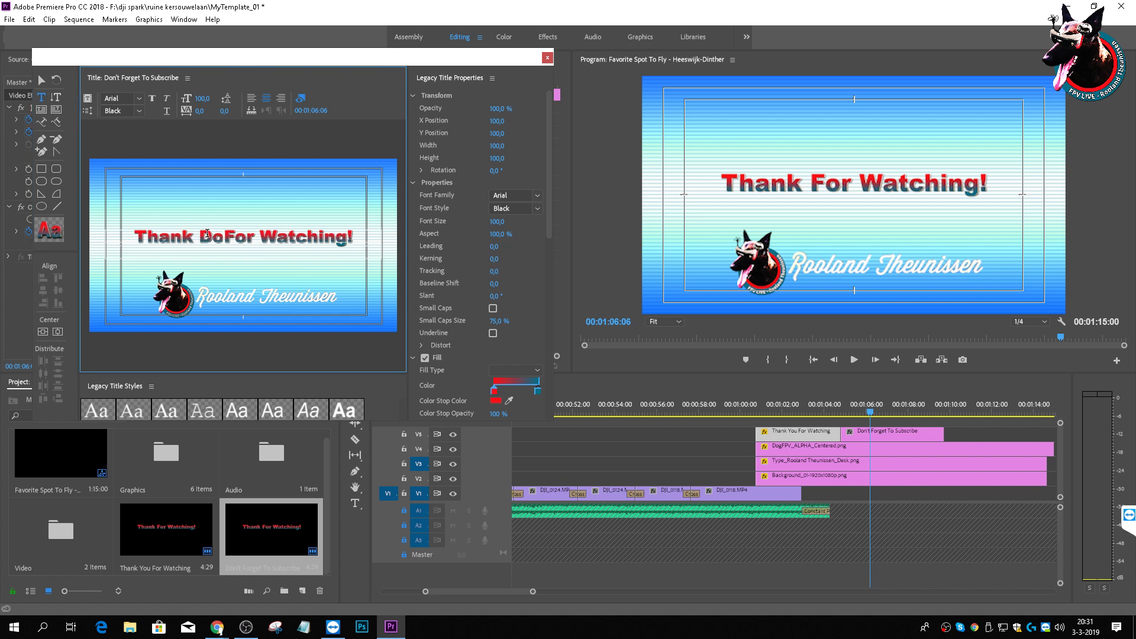
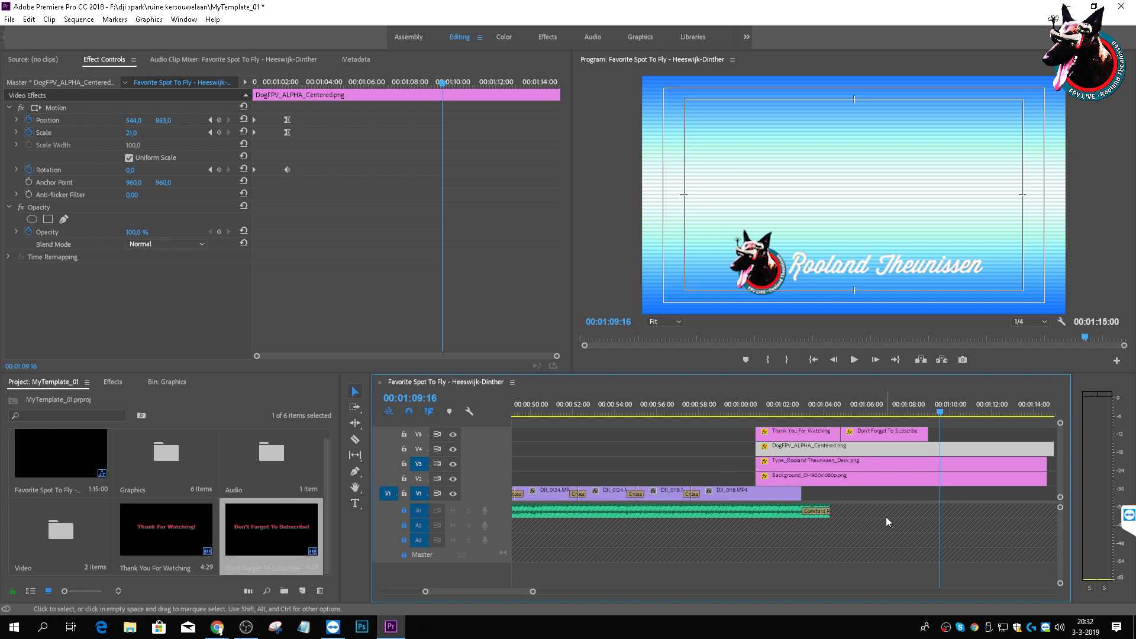
Step: Add Scale and Position keyframes to the logo clip at 00:01:07:21
{"action": "left_click_drag", "start_coordinate": [940, 416], "coordinate": [900, 439]}
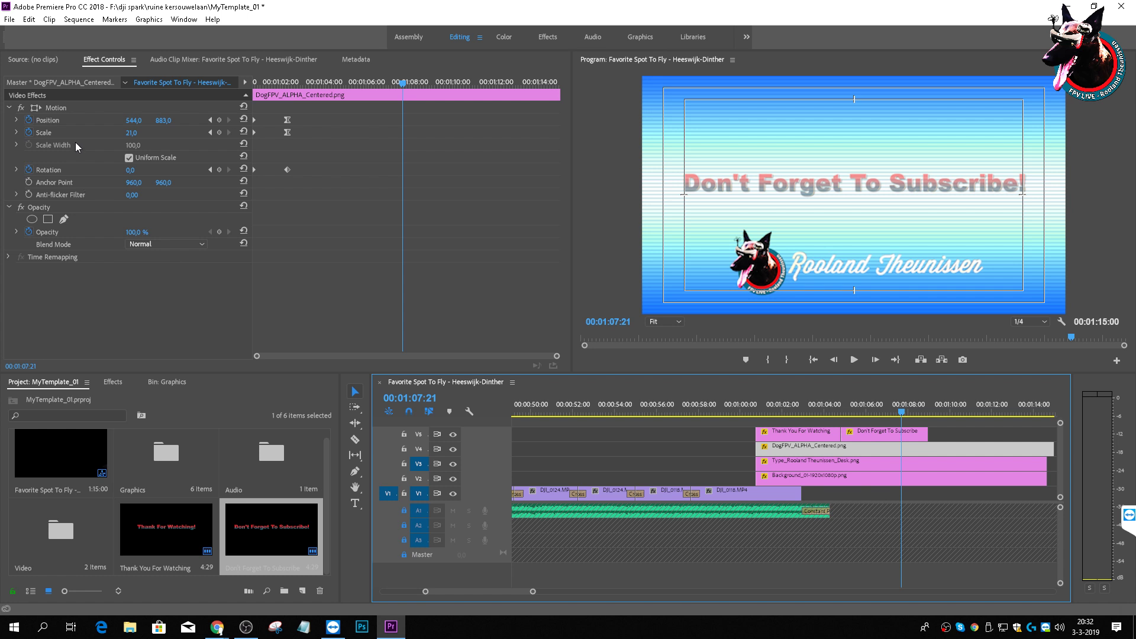
{"action": "left_click", "coordinate": [219, 137]}
{"action": "left_click", "coordinate": [219, 134]}
{"action": "left_click", "coordinate": [219, 121]}
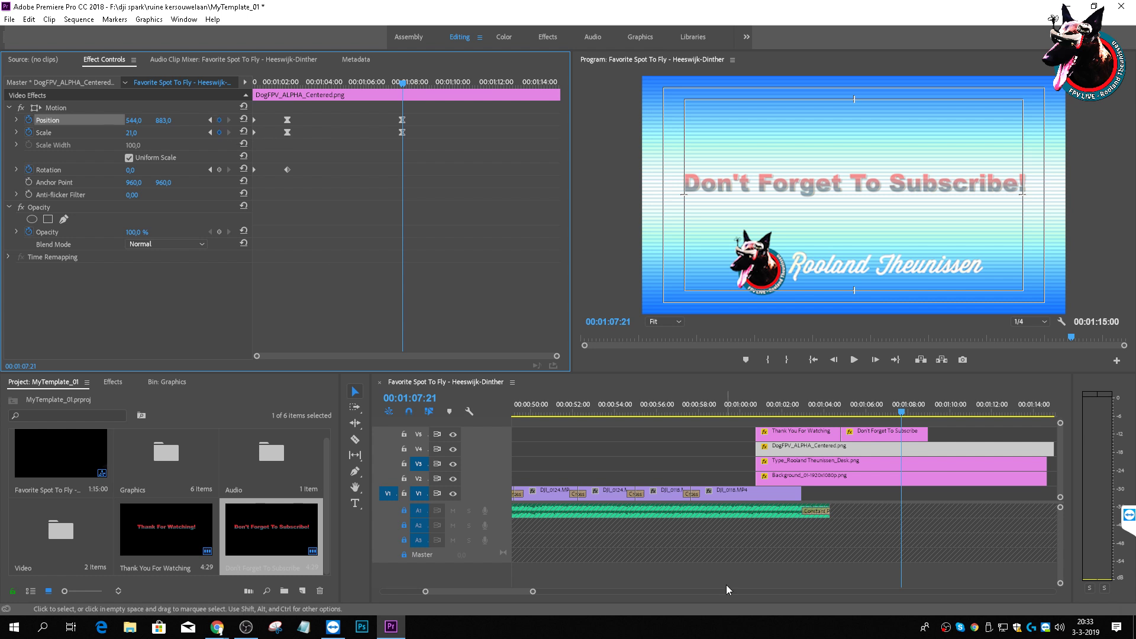
Step: Set the logo clip's Scale to 60 and Position to 1011, 654 at 00:01:10:22, applying Ease In to the new keyframes
{"action": "left_click_drag", "start_coordinate": [902, 414], "coordinate": [966, 432]}
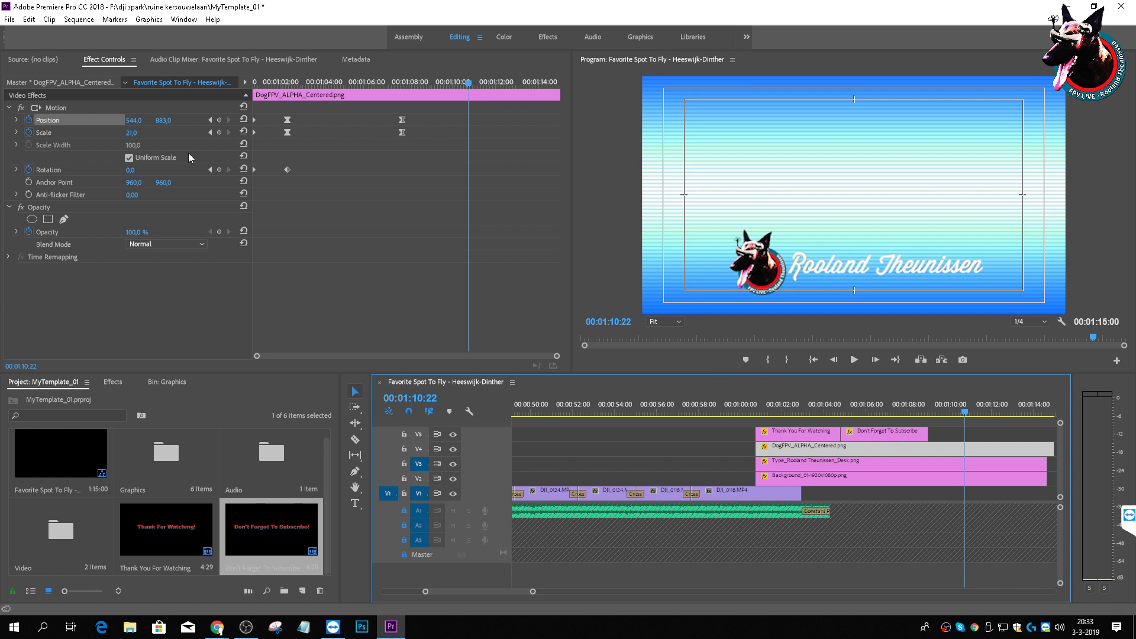
{"action": "left_click_drag", "start_coordinate": [131, 134], "coordinate": [166, 121]}
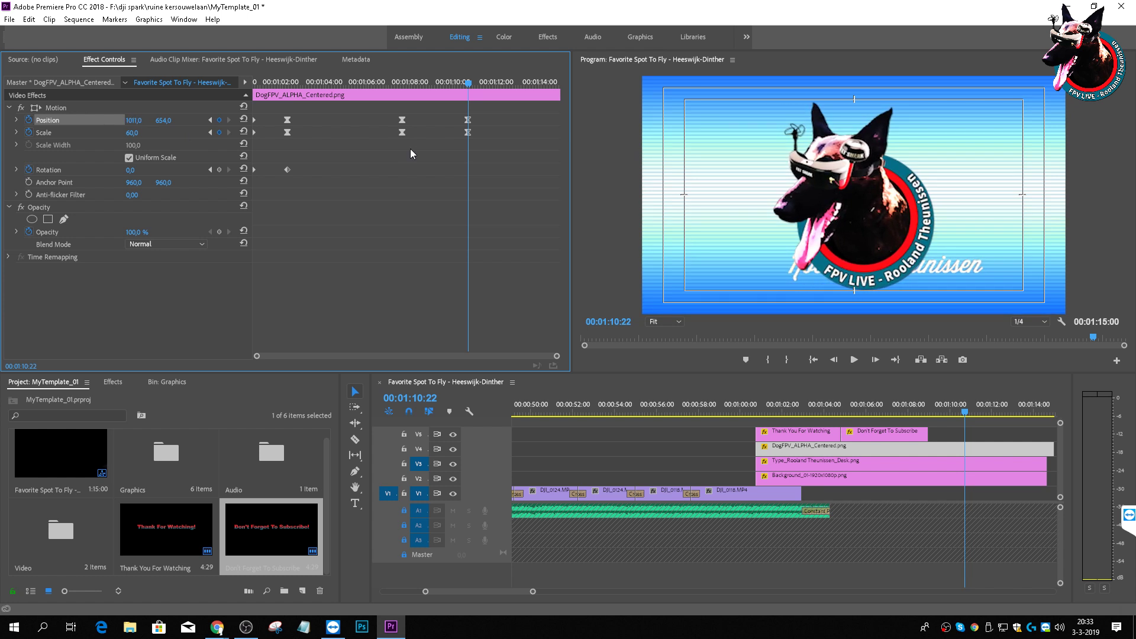
{"action": "right_click", "coordinate": [474, 133]}
{"action": "mouse_move", "coordinate": [540, 230]}
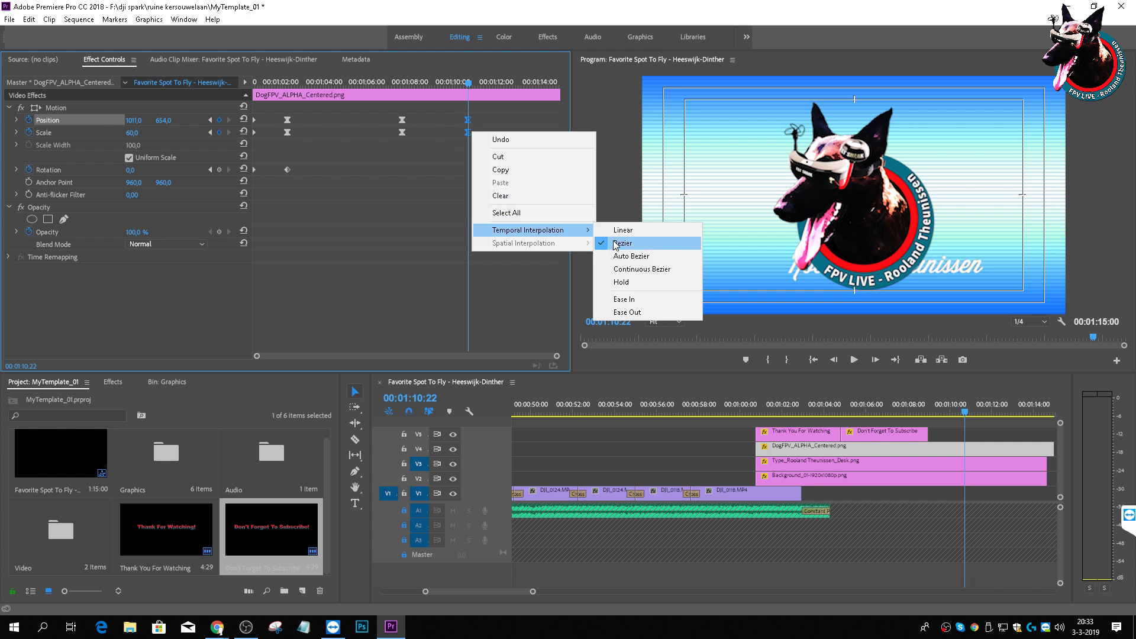
{"action": "left_click", "coordinate": [624, 299]}
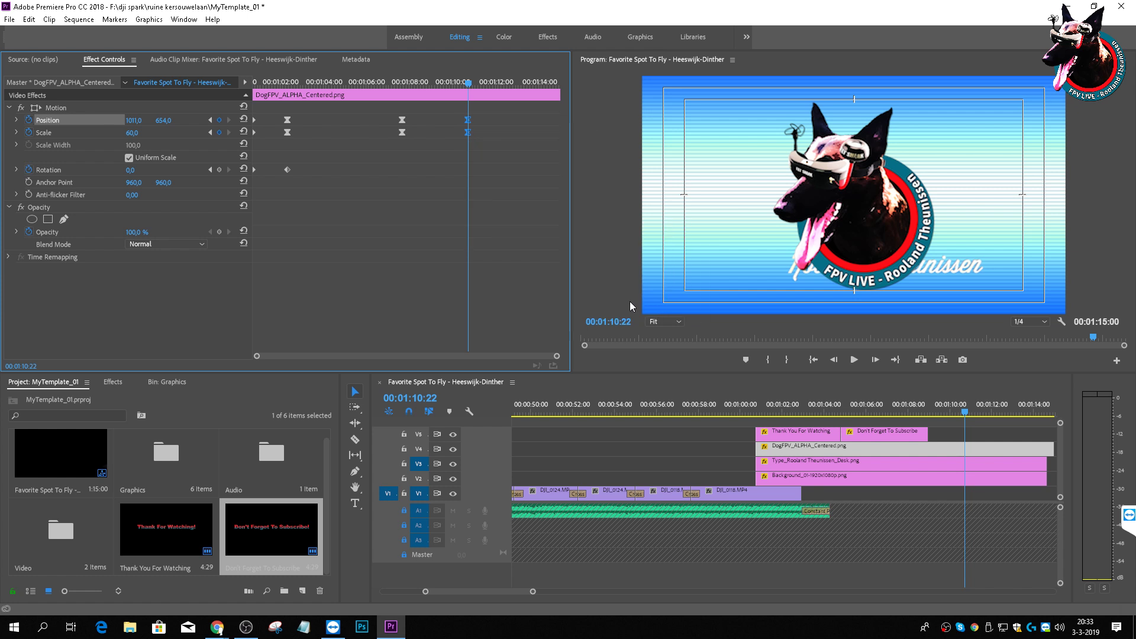
Step: Fade out the name text clip with Opacity keyframes of 100% at 00:01:04:24 and 0% at 00:01:10:08
{"action": "left_click", "coordinate": [842, 412]}
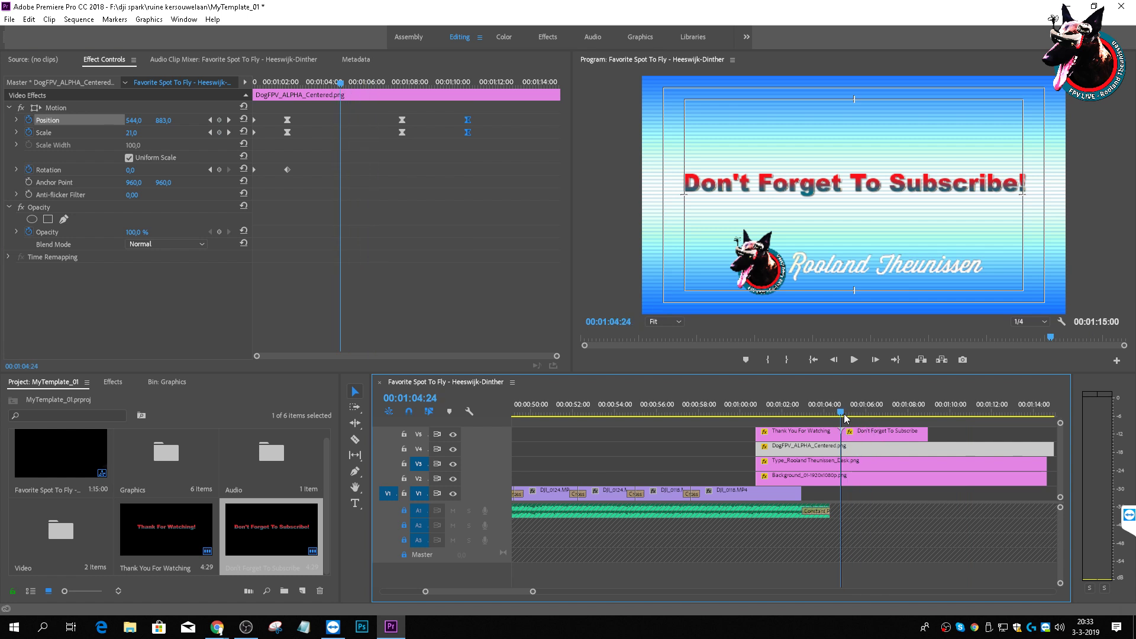
{"action": "left_click", "coordinate": [831, 465]}
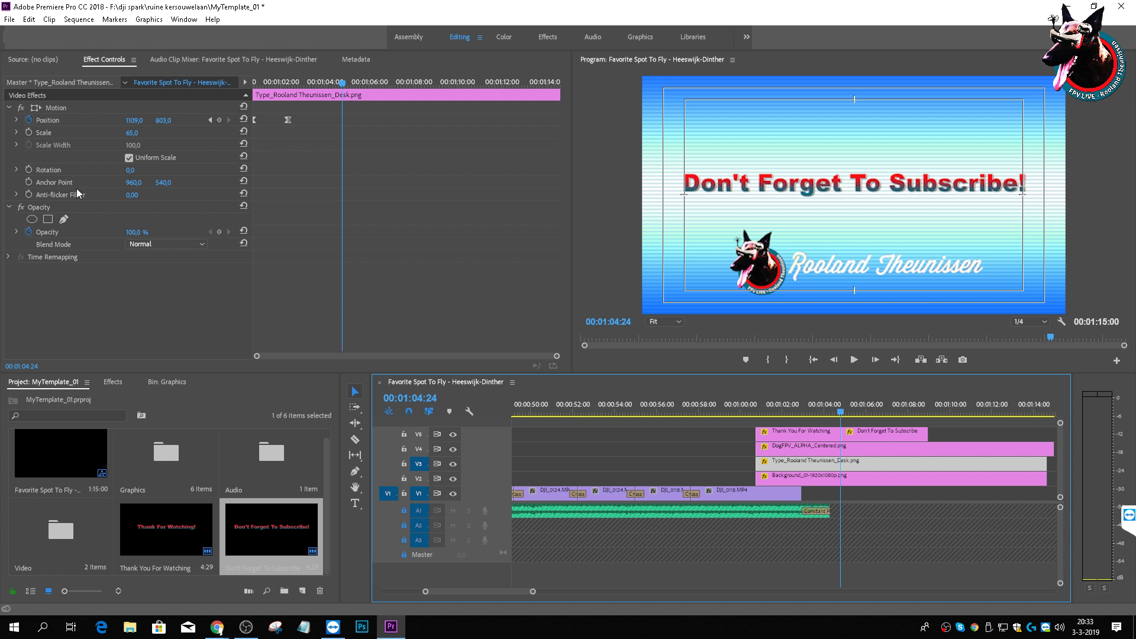
{"action": "left_click", "coordinate": [219, 232]}
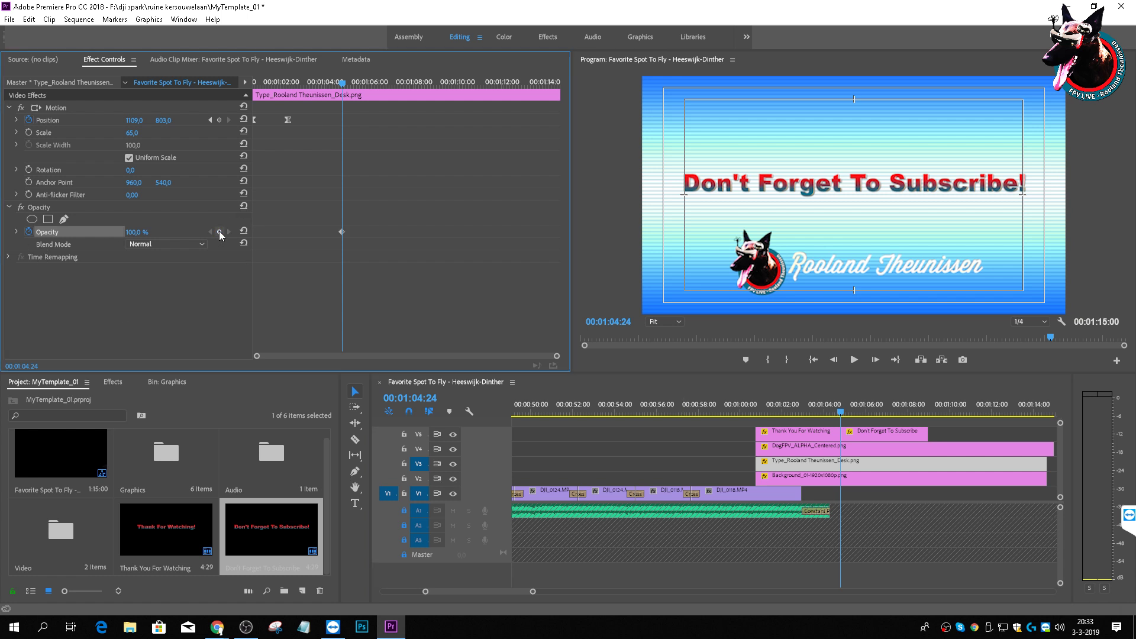
{"action": "left_click", "coordinate": [852, 415]}
{"action": "left_click_drag", "start_coordinate": [854, 423], "coordinate": [957, 443]}
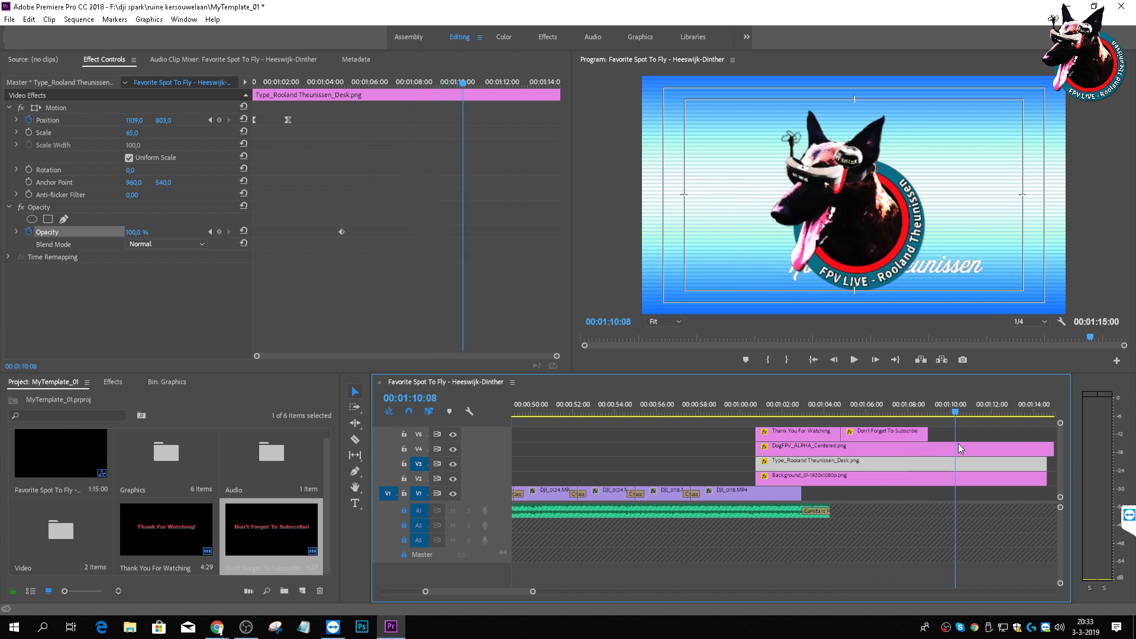
{"action": "left_click", "coordinate": [140, 231]}
{"action": "key", "text": "Return"}
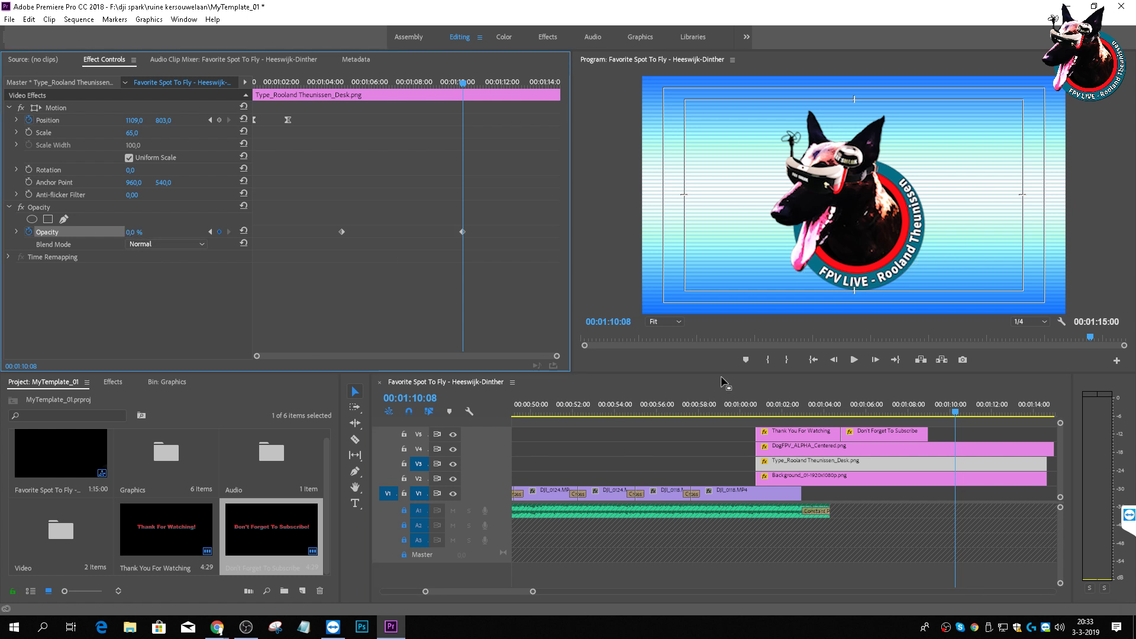
Step: Play the sequence from just before the end card to review the logo enlargement and the name's fade-out
{"action": "left_click", "coordinate": [727, 393]}
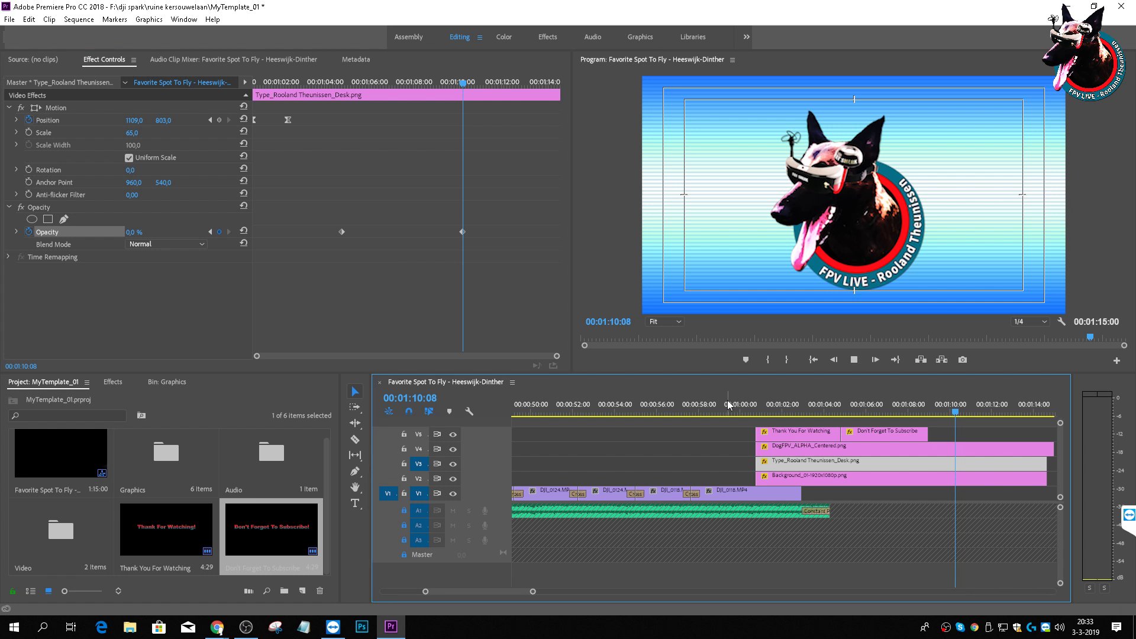
{"action": "key", "text": "space"}
{"action": "left_click", "coordinate": [718, 407]}
{"action": "key", "text": "space"}
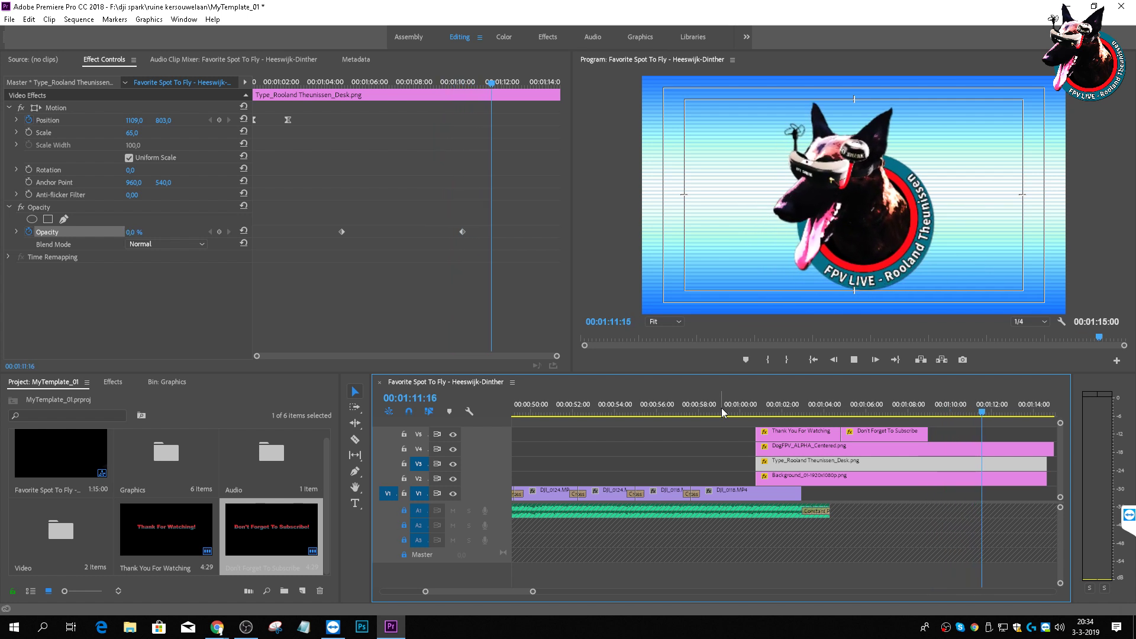
Step: Fade out the end card's background clip with Opacity keyframes of 100% at 00:01:11:24 and 0% at 00:01:13:20
{"action": "key", "text": "space"}
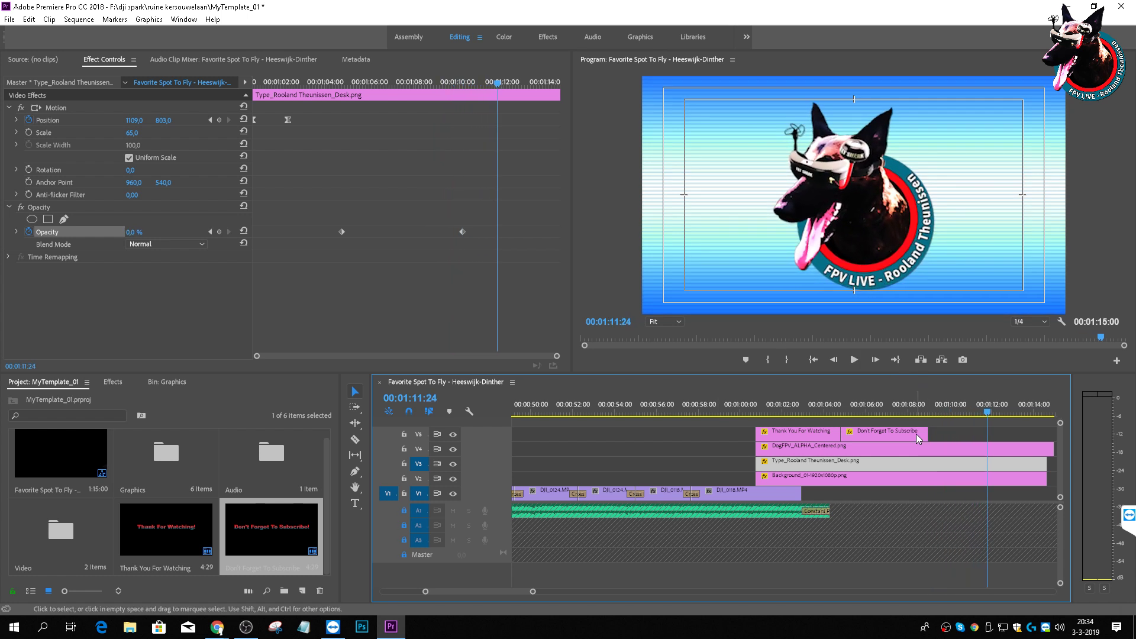
{"action": "left_click", "coordinate": [930, 481]}
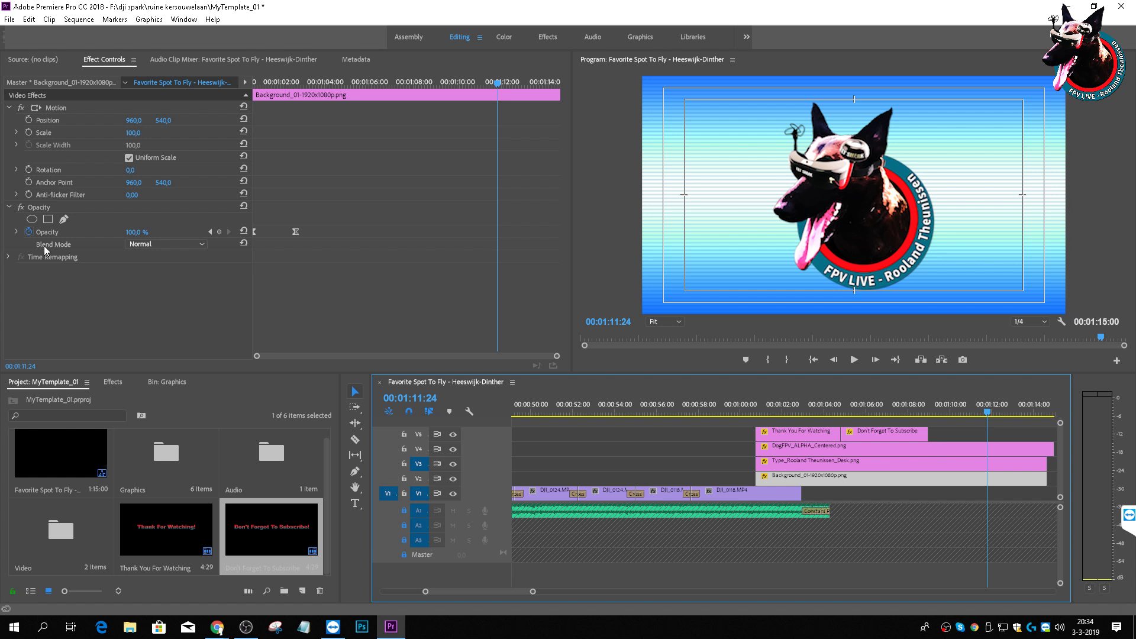
{"action": "left_click", "coordinate": [219, 232]}
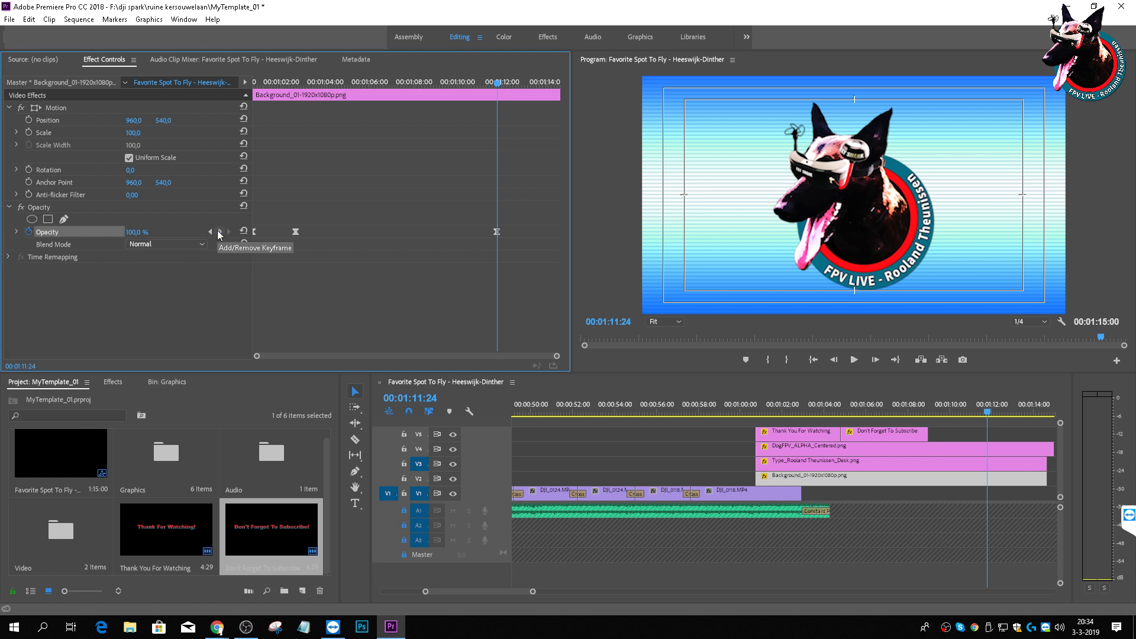
{"action": "left_click", "coordinate": [1008, 438]}
{"action": "key", "text": "space"}
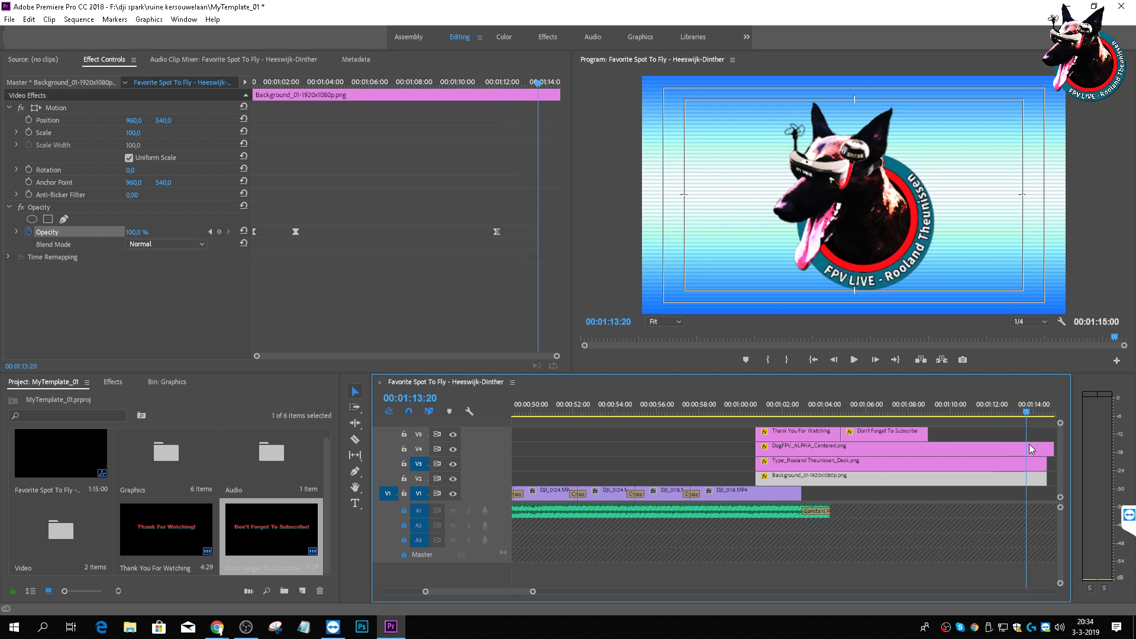
{"action": "left_click_drag", "start_coordinate": [133, 232], "coordinate": [74, 232]}
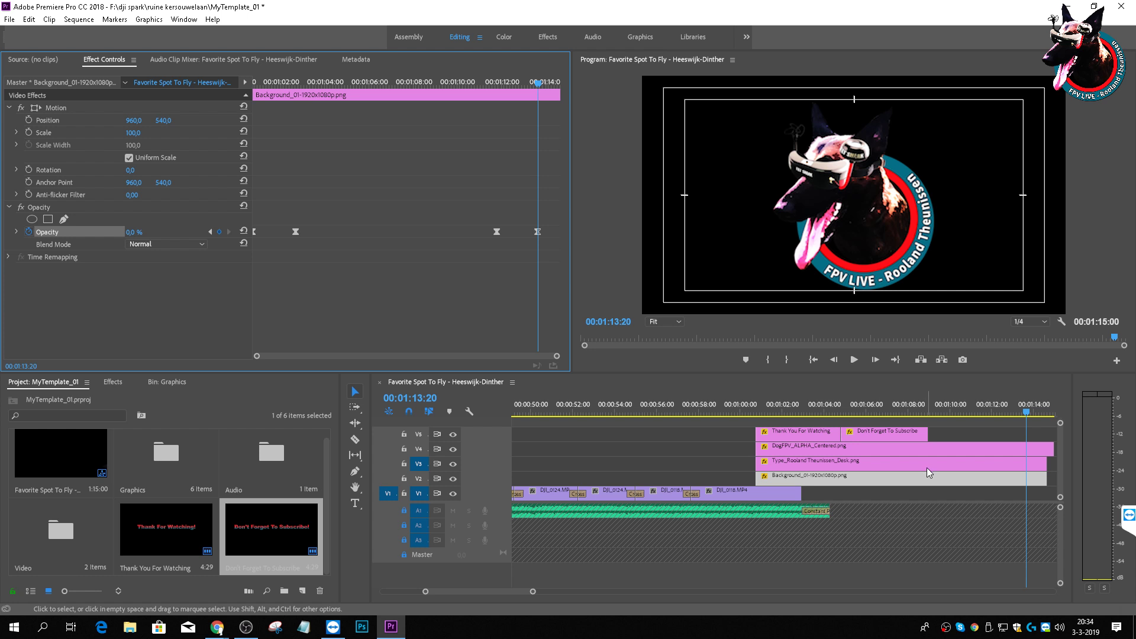
Step: Extend the end card's logo clip to 00:01:16:05 and fade it out with Opacity keyframes of 100% at 00:01:13:20 and 0% at 00:01:15:27
{"action": "left_click", "coordinate": [980, 449]}
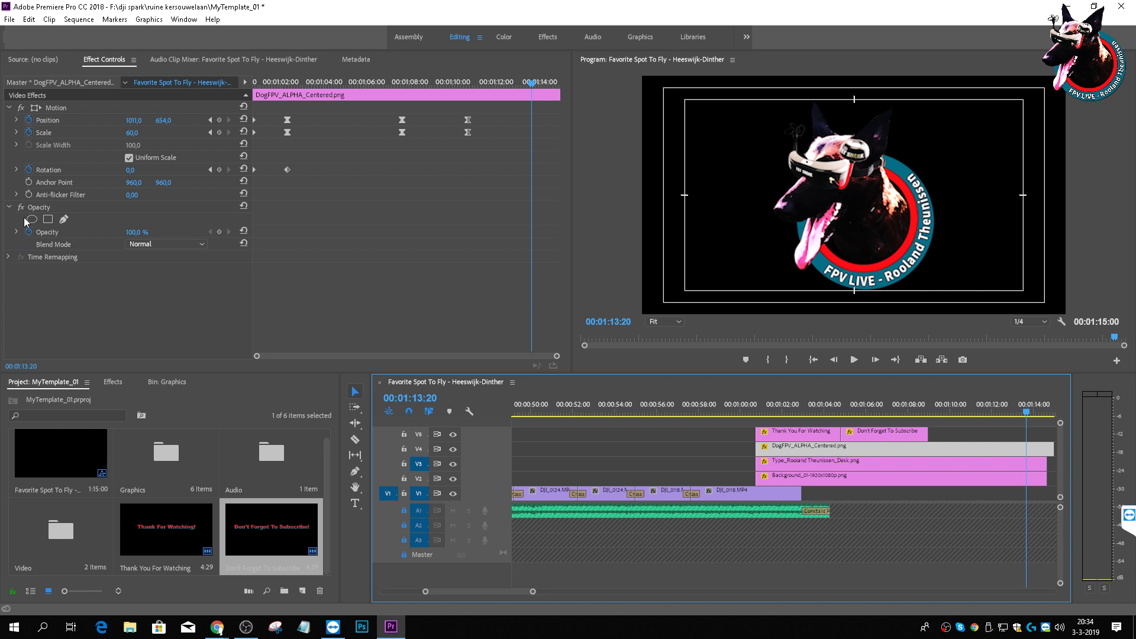
{"action": "left_click", "coordinate": [220, 232]}
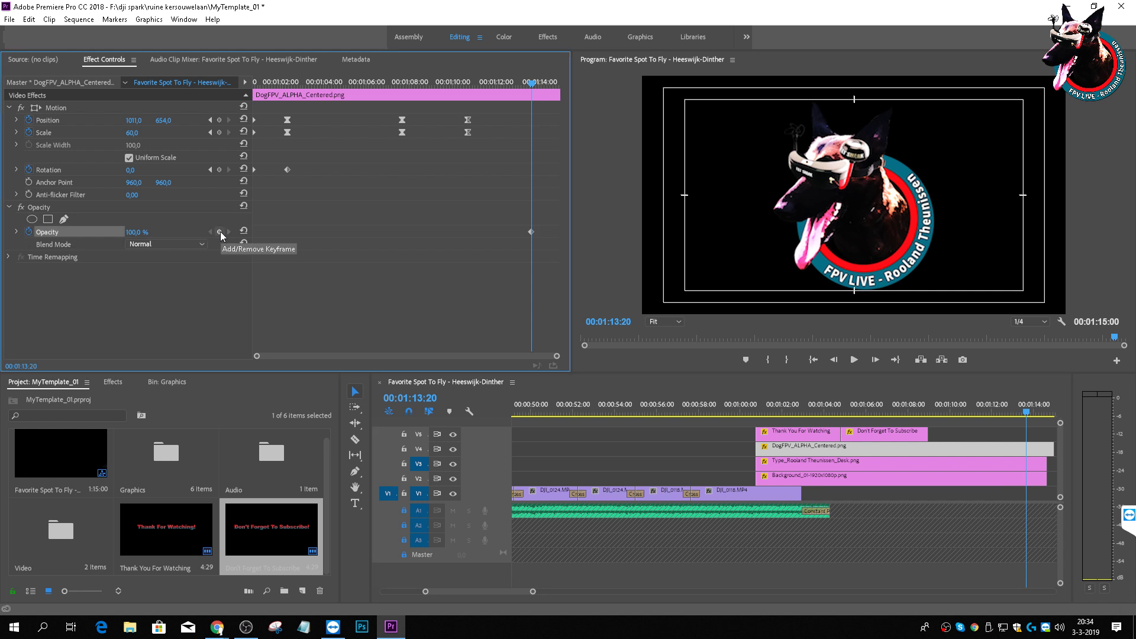
{"action": "left_click_drag", "start_coordinate": [1024, 405], "coordinate": [994, 463]}
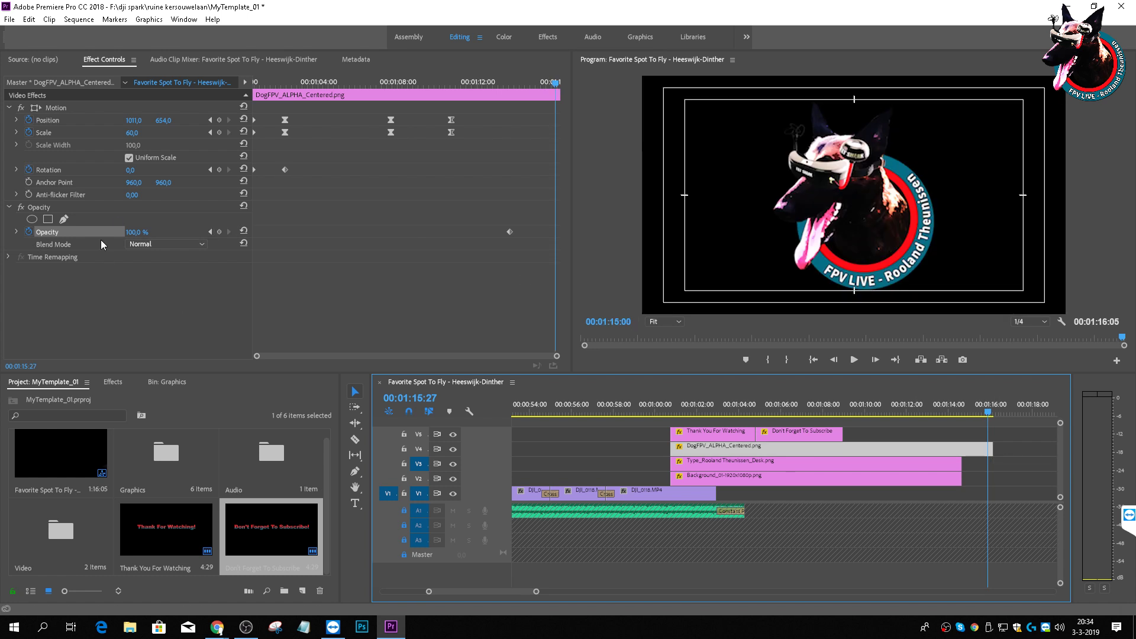
{"action": "left_click", "coordinate": [141, 231]}
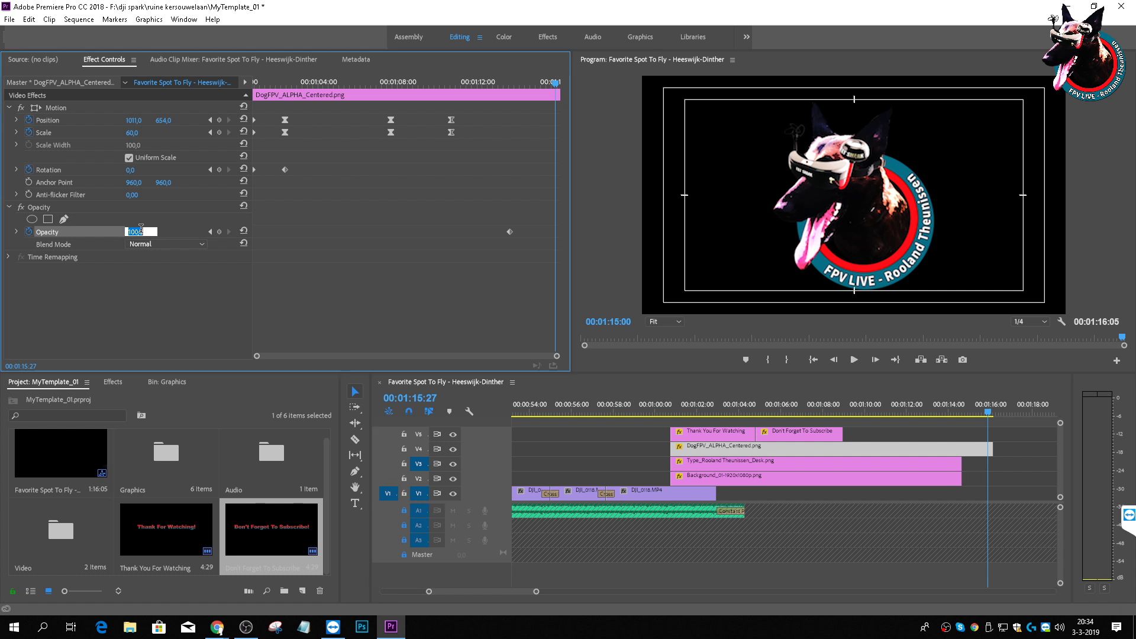
{"action": "key", "text": "Return"}
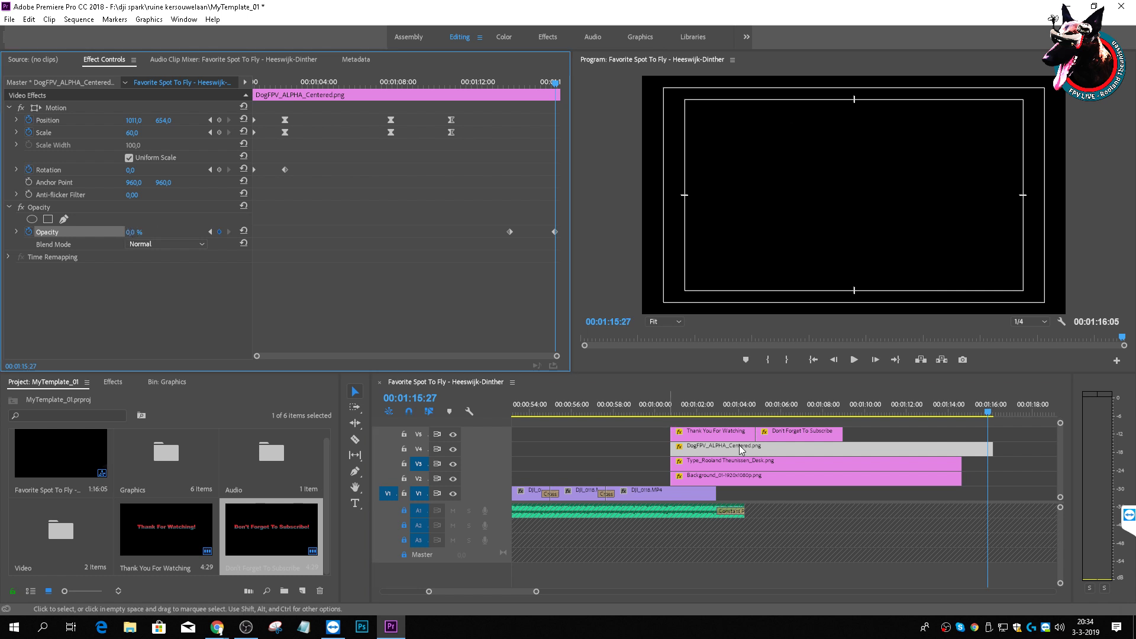
Step: Play the sequence from just before the end card through its end to review the background and logo fade-outs
{"action": "left_click", "coordinate": [646, 404]}
{"action": "key", "text": "space"}
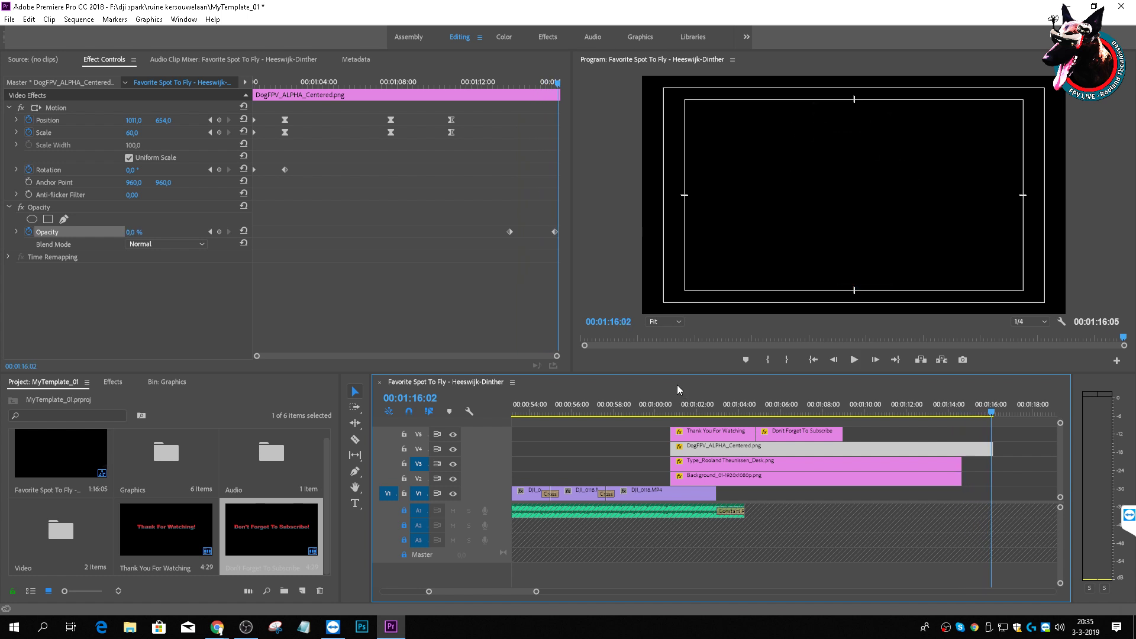
{"action": "key", "text": "ctrl+s"}
Step: Delete the music clip from audio track A1
{"action": "left_click_drag", "start_coordinate": [487, 595], "coordinate": [417, 589]}
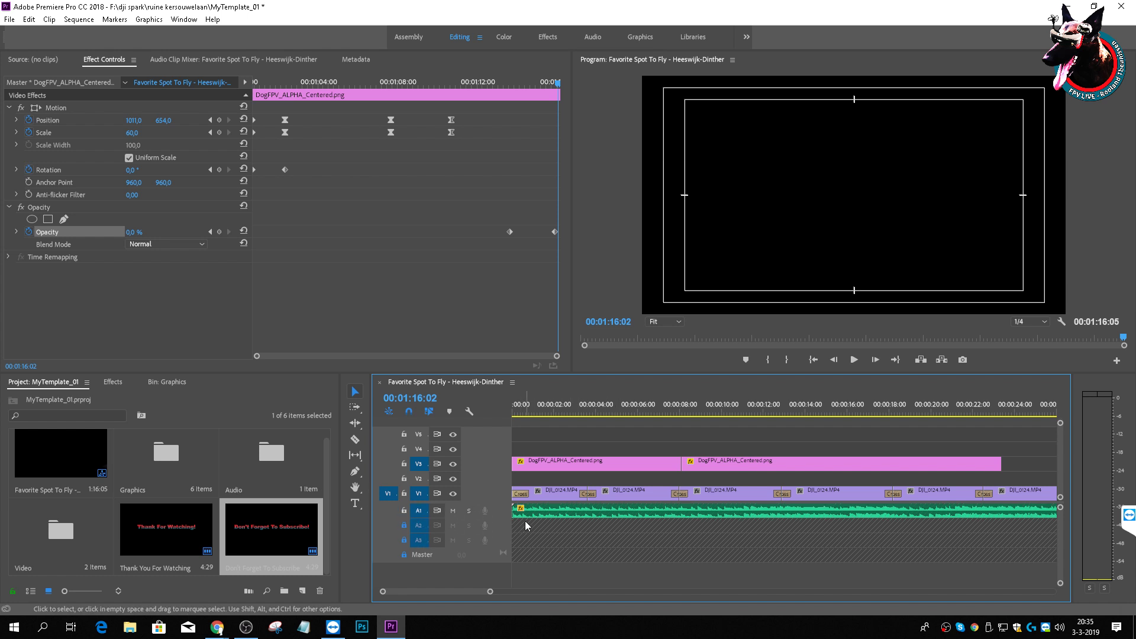
{"action": "left_click", "coordinate": [547, 517]}
{"action": "key", "text": "Delete"}
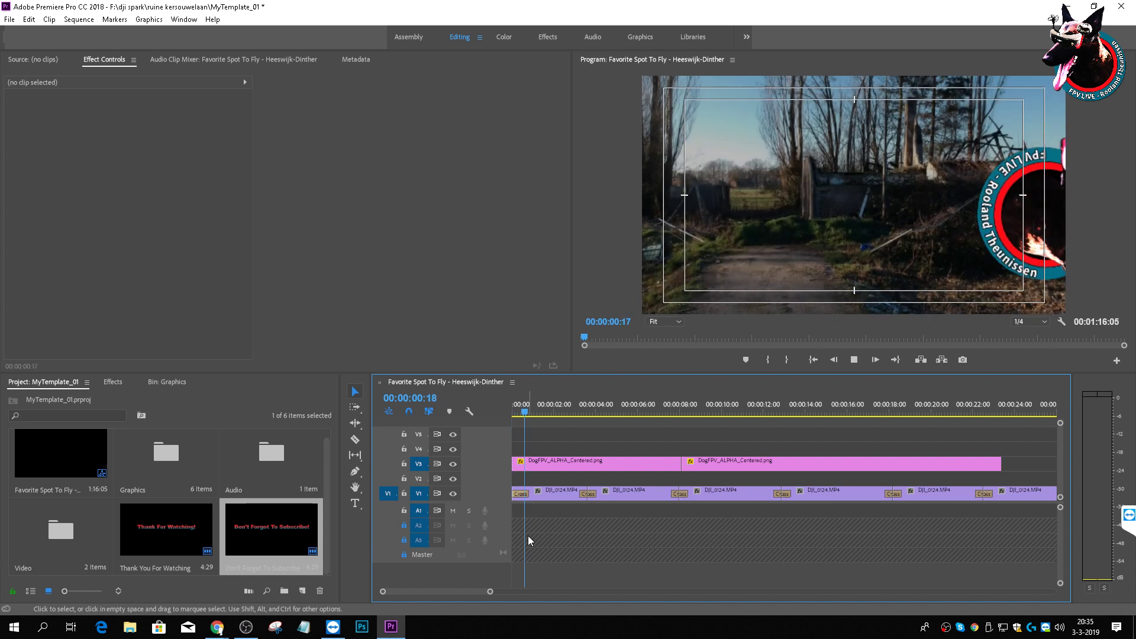
Step: Play the start of the sequence and scrub onward to about 00:00:20 to review the logo intro and watermark
{"action": "key", "text": "space"}
{"action": "key", "text": "space"}
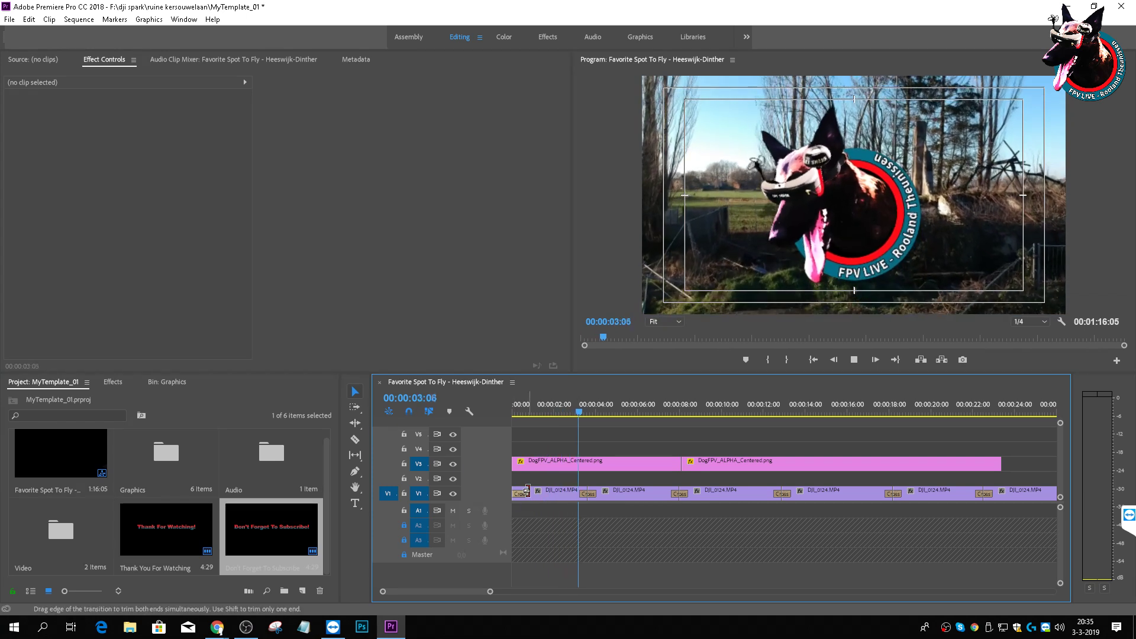
{"action": "key", "text": "space"}
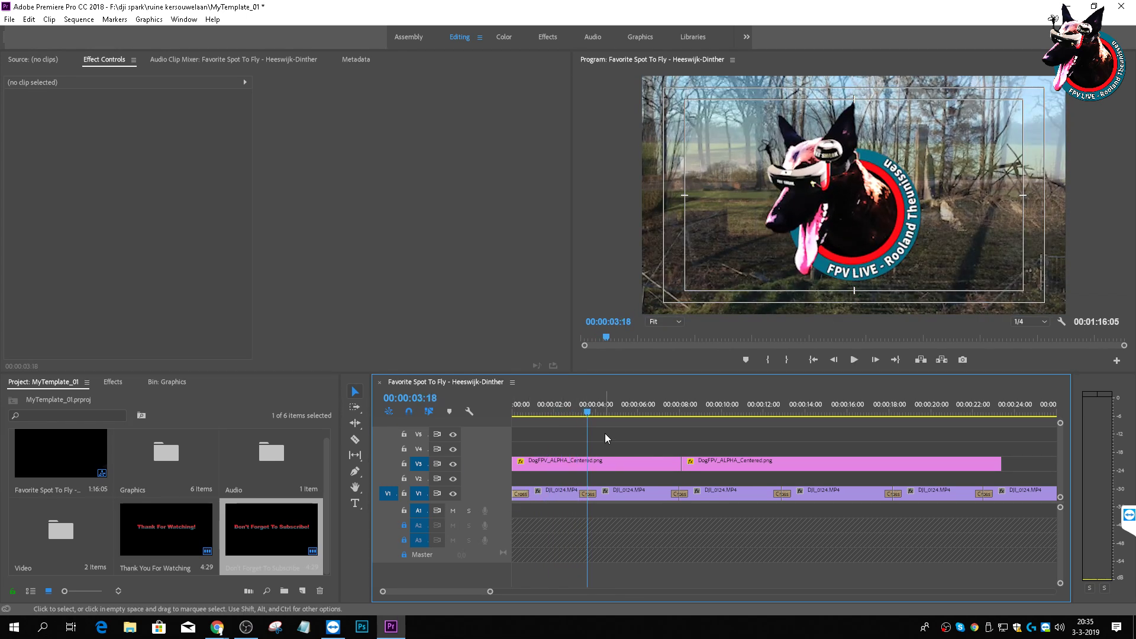
{"action": "left_click_drag", "start_coordinate": [599, 413], "coordinate": [869, 484]}
{"action": "left_click_drag", "start_coordinate": [1001, 493], "coordinate": [944, 491]}
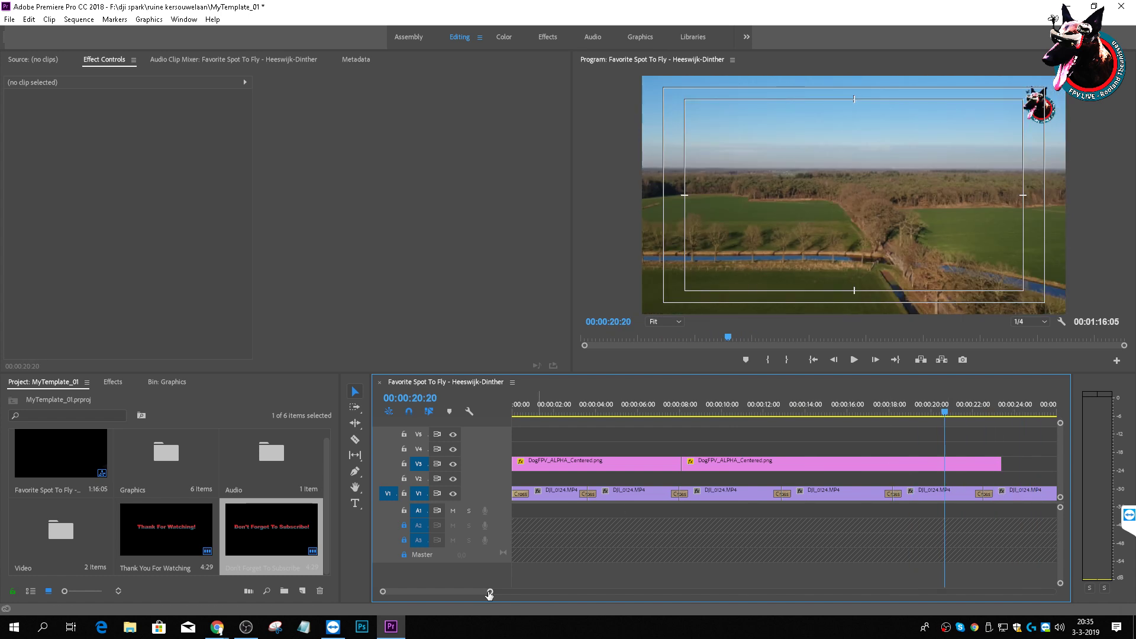
Step: Delete all the footage clips and their transitions from video track V1
{"action": "left_click_drag", "start_coordinate": [488, 593], "coordinate": [641, 590]}
{"action": "left_click_drag", "start_coordinate": [775, 431], "coordinate": [808, 482]}
{"action": "left_click", "coordinate": [682, 536]}
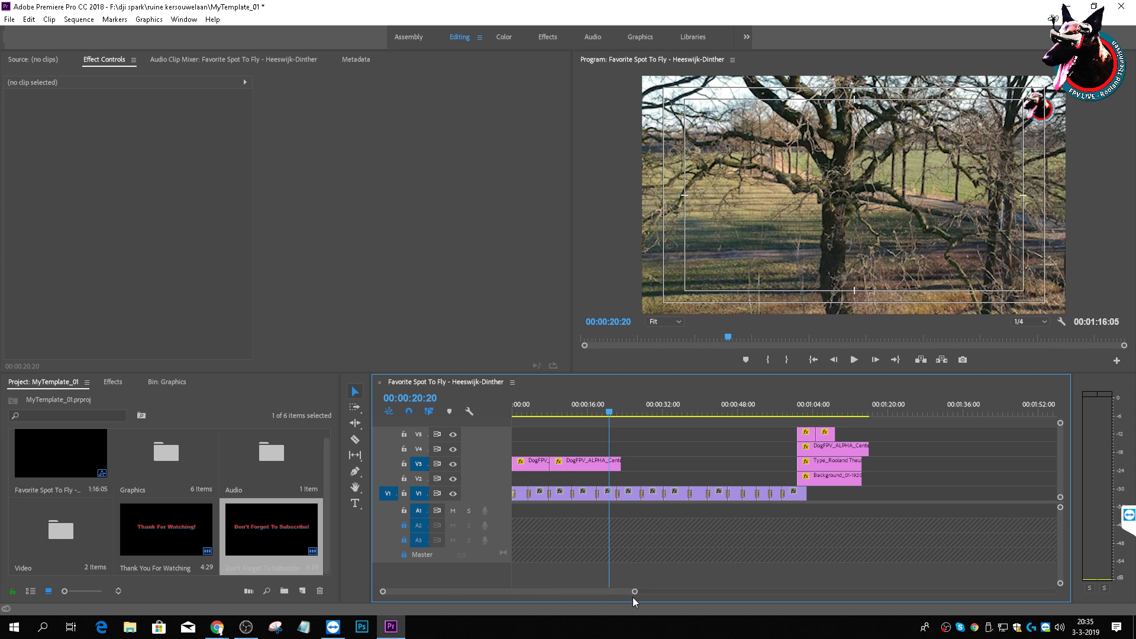
{"action": "mouse_move", "coordinate": [636, 596]}
{"action": "left_mouse_down"}
{"action": "mouse_move", "coordinate": [601, 596]}
{"action": "mouse_move", "coordinate": [658, 598]}
{"action": "mouse_move", "coordinate": [645, 596]}
{"action": "left_mouse_up"}
{"action": "left_click_drag", "start_coordinate": [524, 499], "coordinate": [493, 491]}
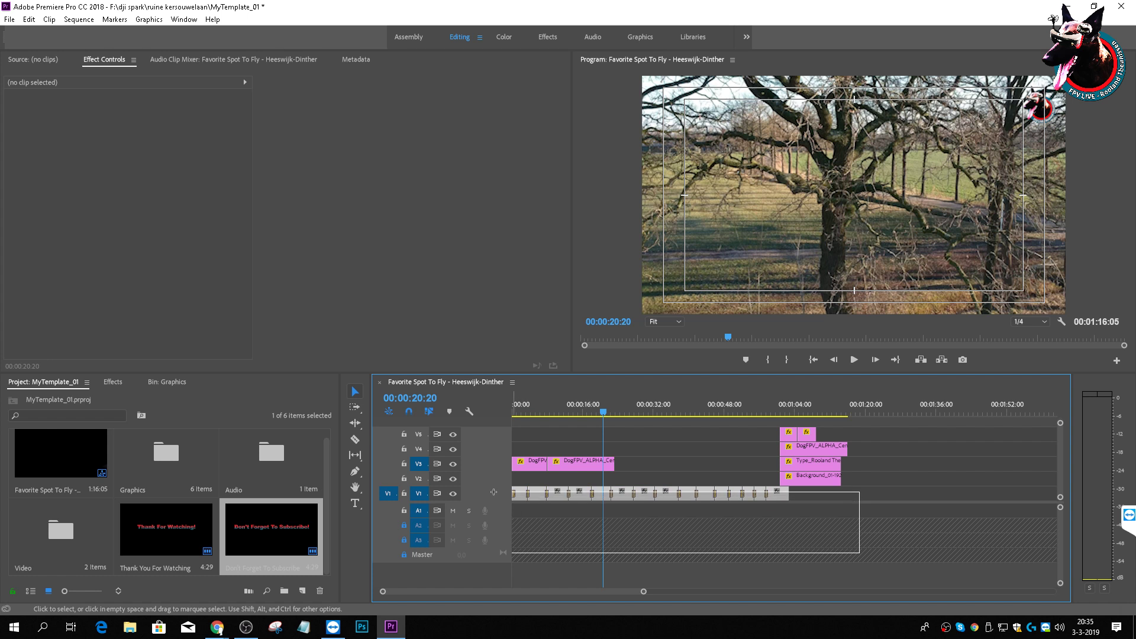
{"action": "key", "text": "Delete"}
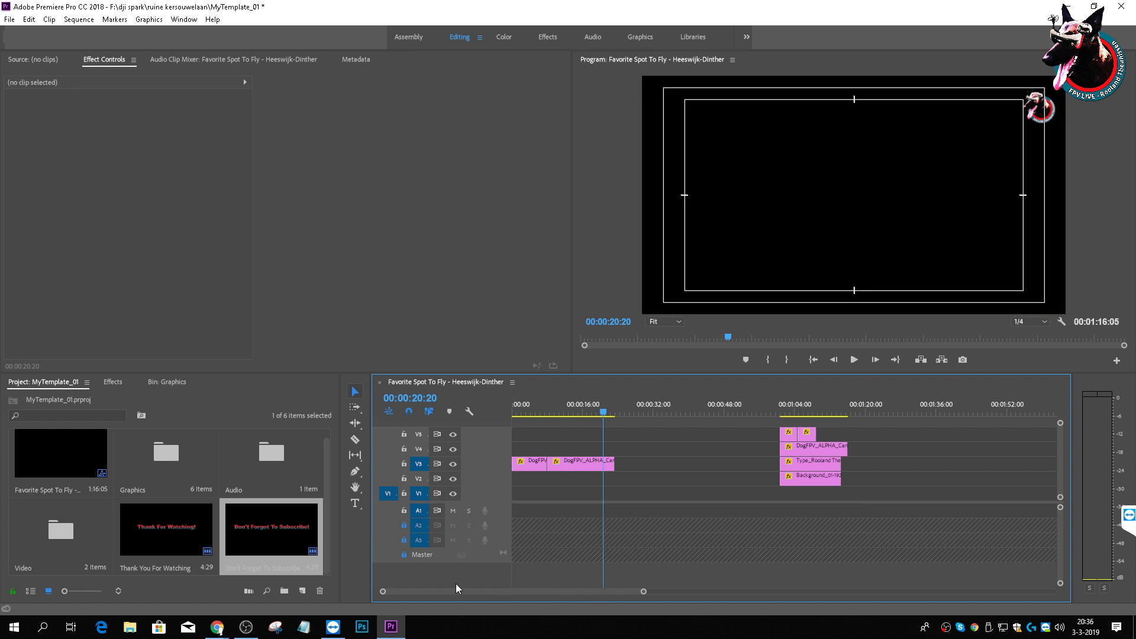
Step: Extend the second logo clip on V3 to the start of the end card, and trim it back to its previous length
{"action": "left_click_drag", "start_coordinate": [521, 412], "coordinate": [580, 432]}
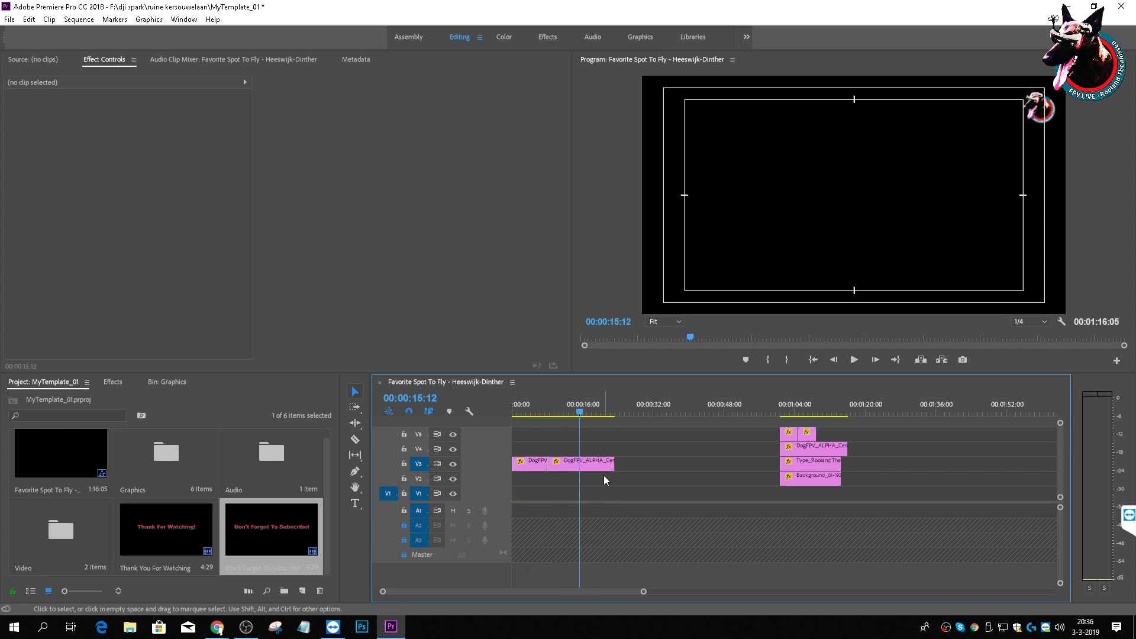
{"action": "left_click", "coordinate": [604, 468]}
{"action": "left_click_drag", "start_coordinate": [609, 468], "coordinate": [779, 480]}
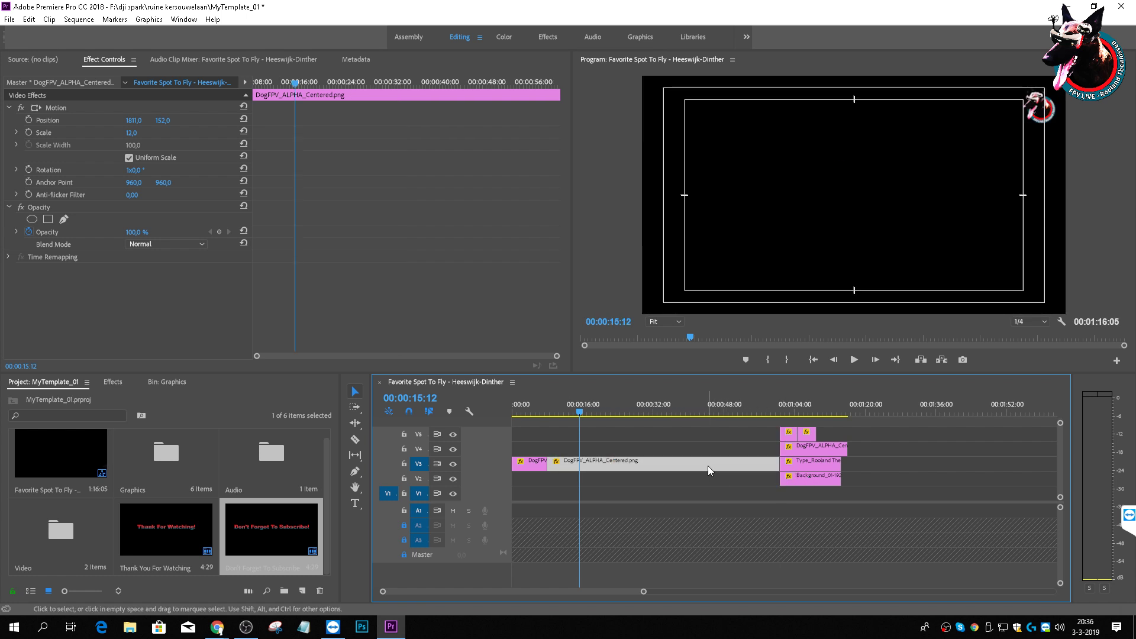
{"action": "left_click_drag", "start_coordinate": [779, 464], "coordinate": [614, 465]}
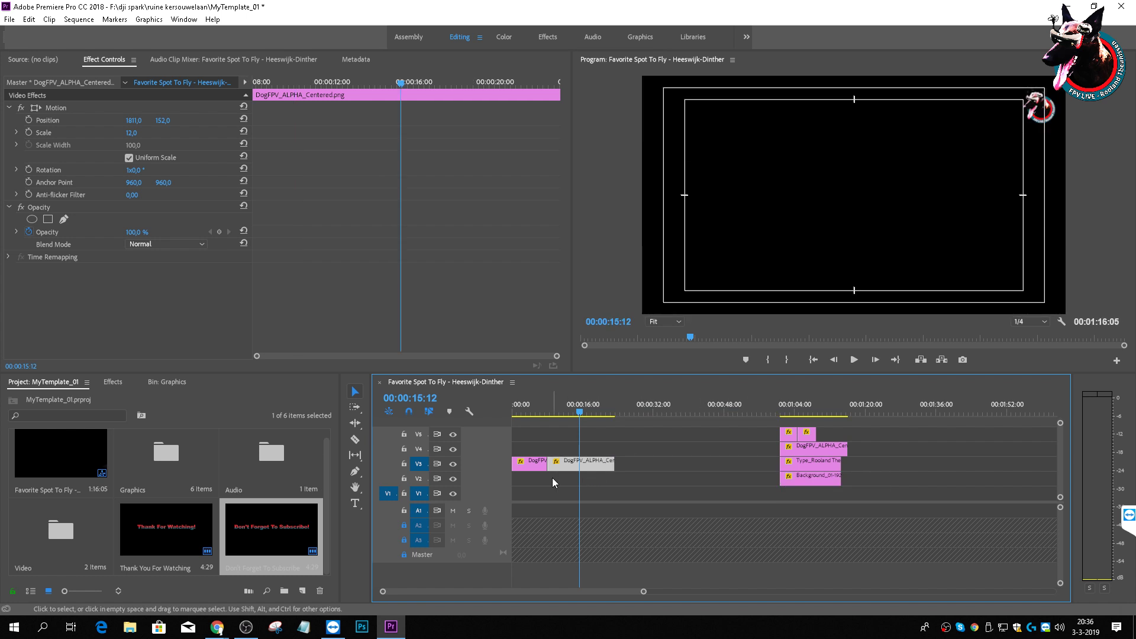
Step: Move all the end card clips together to an earlier point, starting at about 00:00:29
{"action": "left_click_drag", "start_coordinate": [764, 428], "coordinate": [830, 484]}
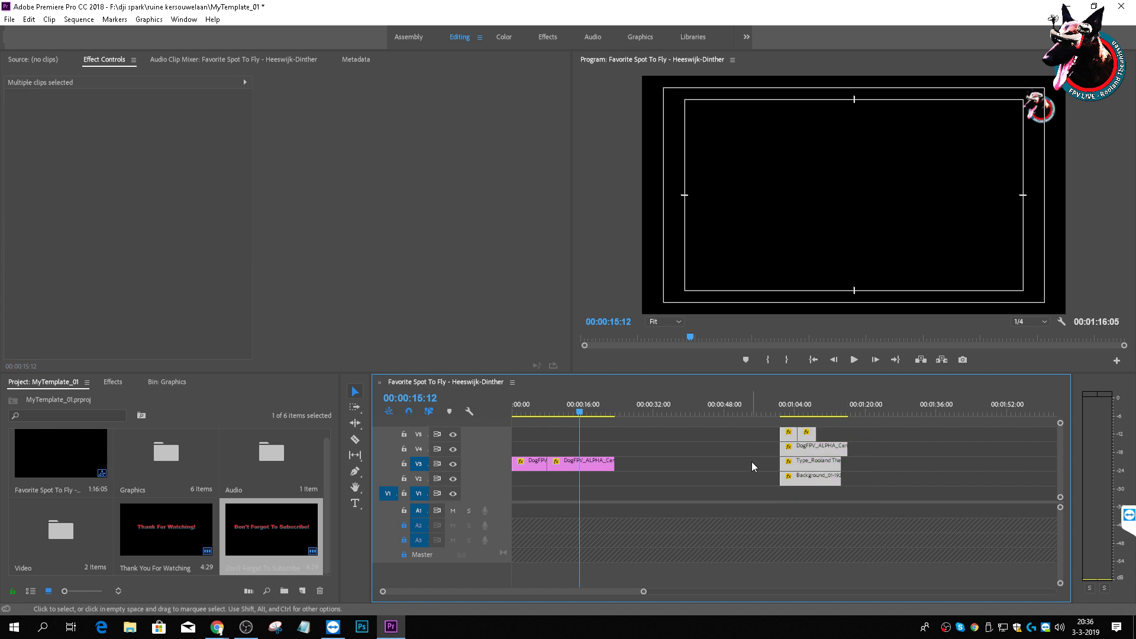
{"action": "left_click_drag", "start_coordinate": [798, 461], "coordinate": [666, 453]}
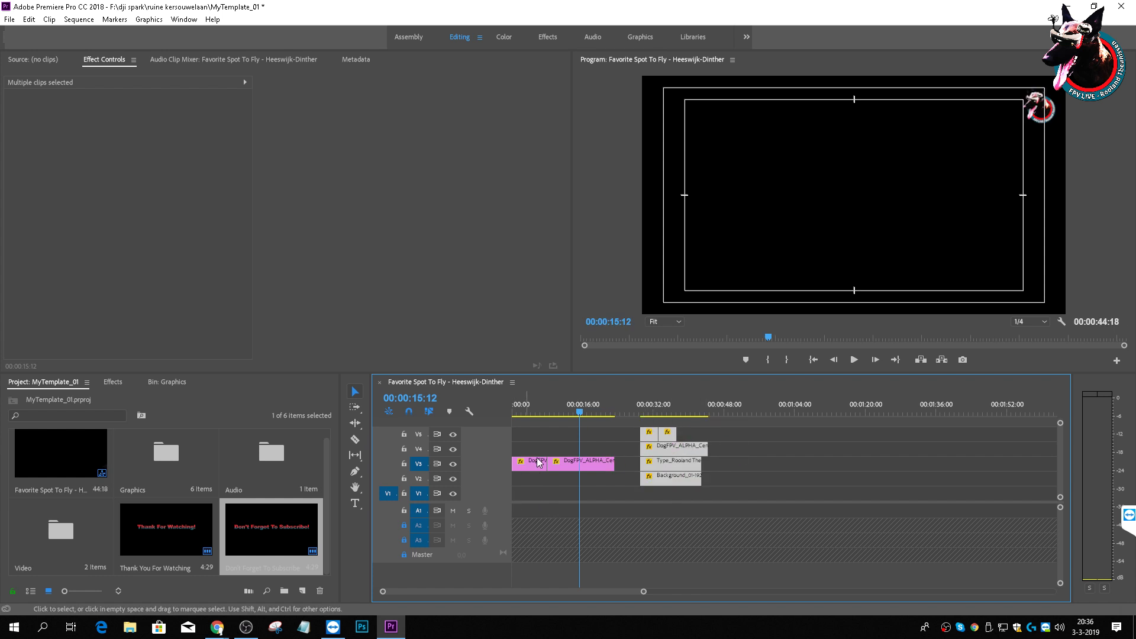
Step: Move both intro logo clips together from track V3 down to V2, keeping their timing
{"action": "left_click", "coordinate": [566, 467]}
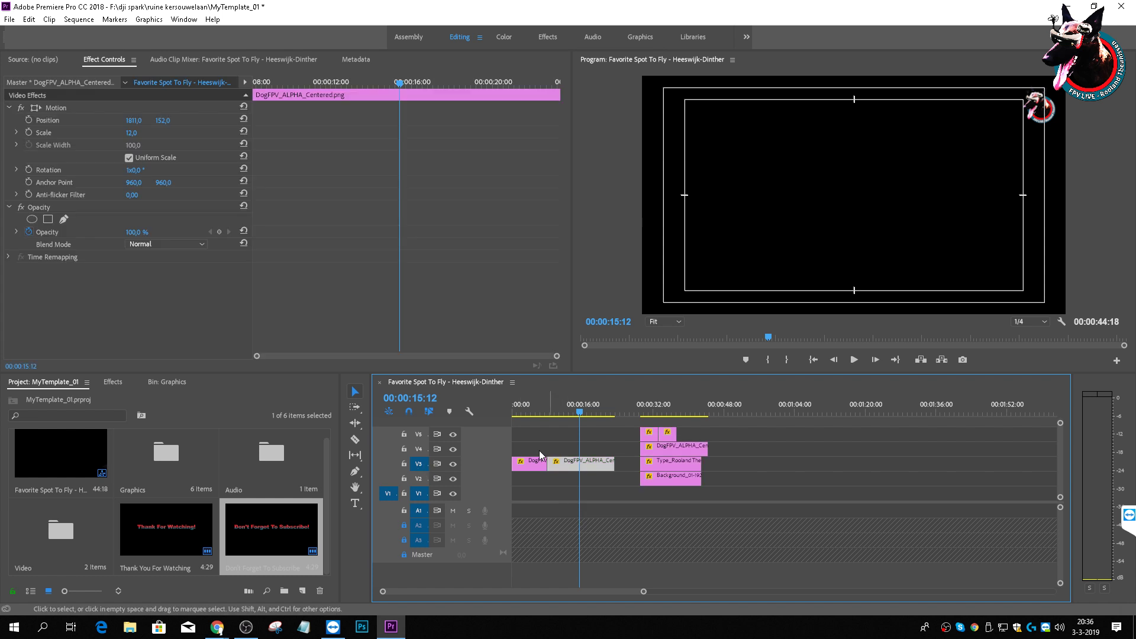
{"action": "left_click", "coordinate": [523, 468], "text": "shift"}
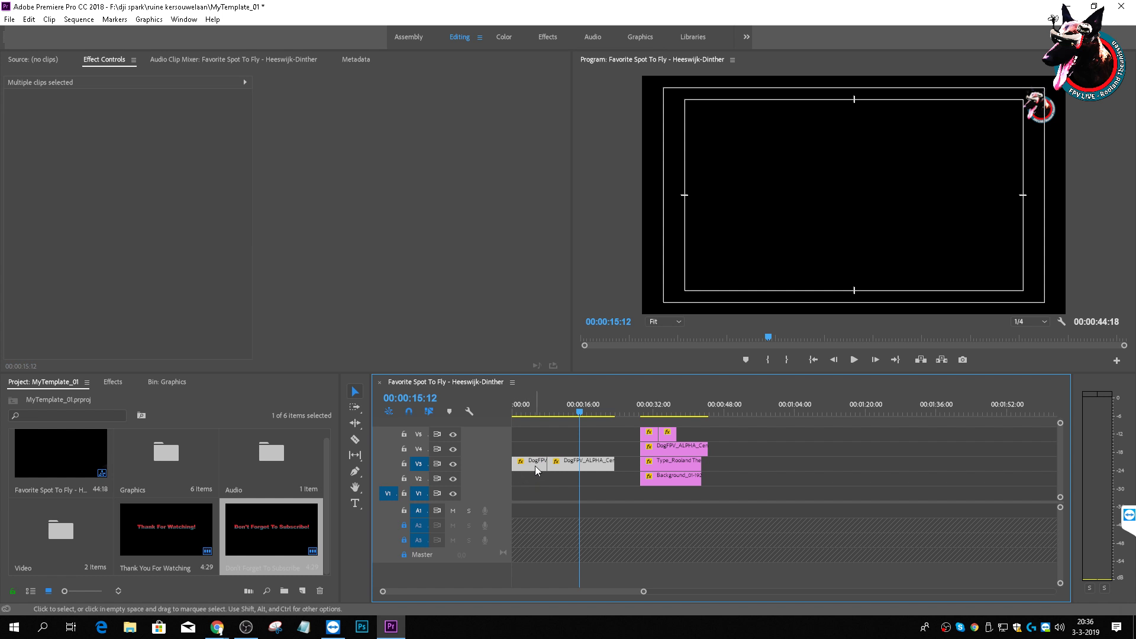
{"action": "left_click_drag", "start_coordinate": [534, 467], "coordinate": [535, 479]}
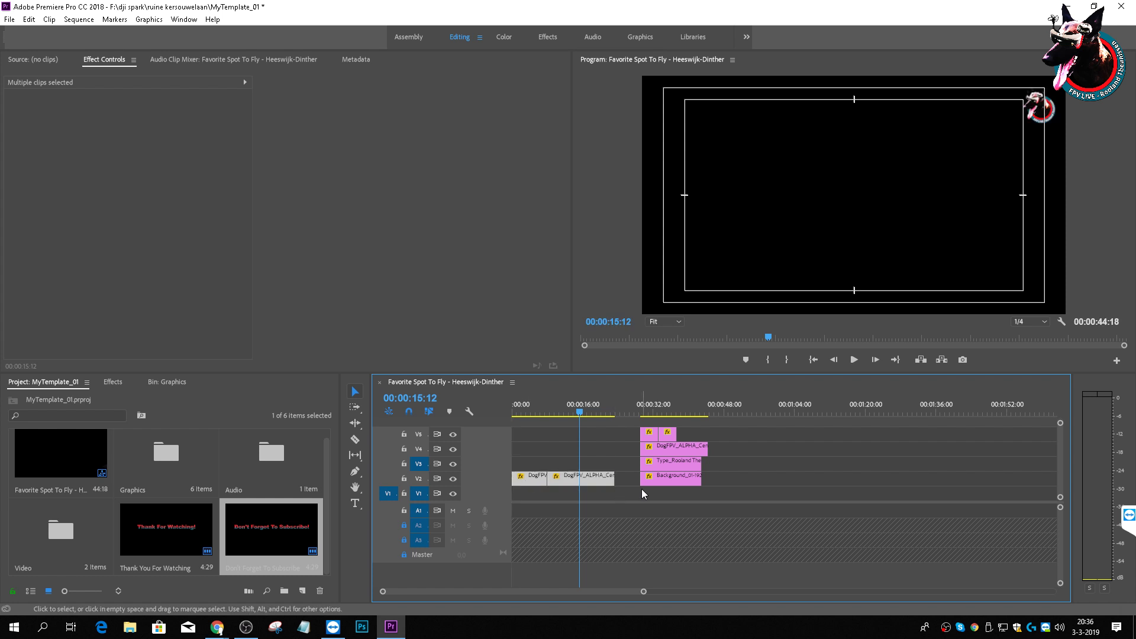
Step: Move all five end card clips up one track, placing the background clip on V3
{"action": "left_click", "coordinate": [657, 479]}
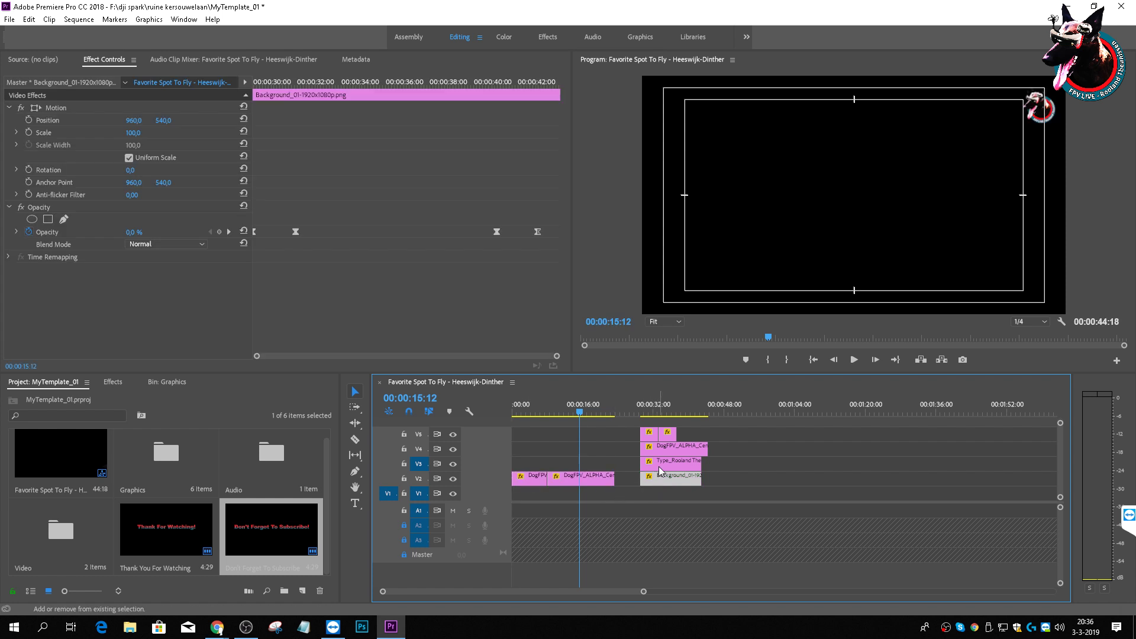
{"action": "left_click", "coordinate": [662, 461], "text": "shift"}
{"action": "left_click", "coordinate": [662, 447], "text": "shift"}
{"action": "left_click", "coordinate": [667, 435], "text": "shift"}
{"action": "left_click", "coordinate": [649, 433], "text": "shift"}
{"action": "left_click_drag", "start_coordinate": [652, 478], "coordinate": [650, 469]}
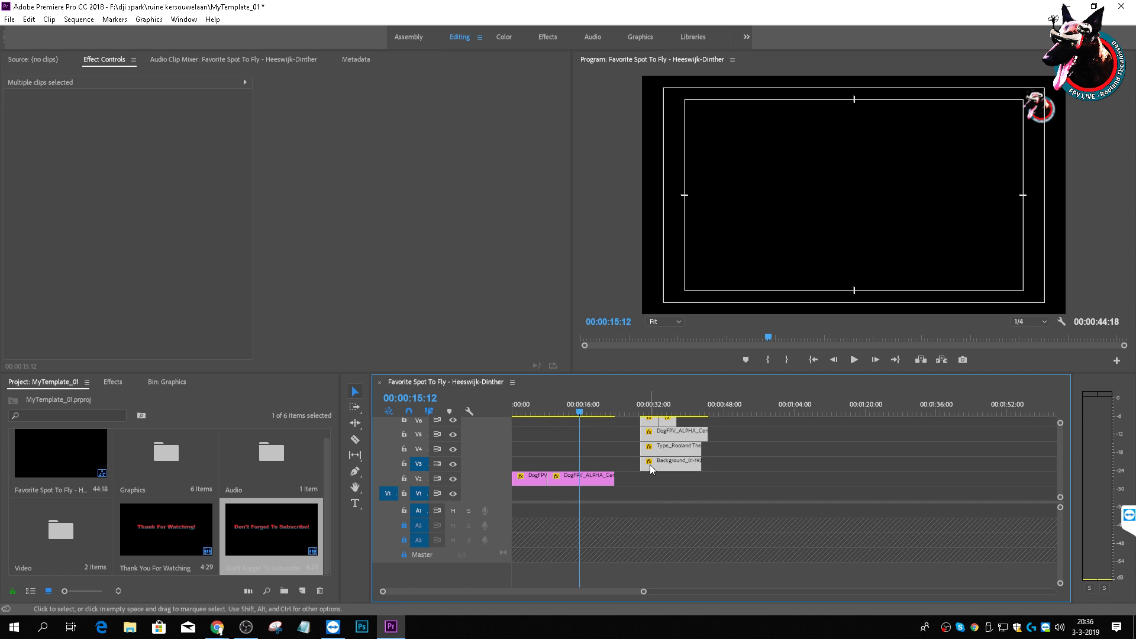
Step: Extend the second logo clip on V2 to about 00:00:28, just short of the end card
{"action": "left_click", "coordinate": [609, 479]}
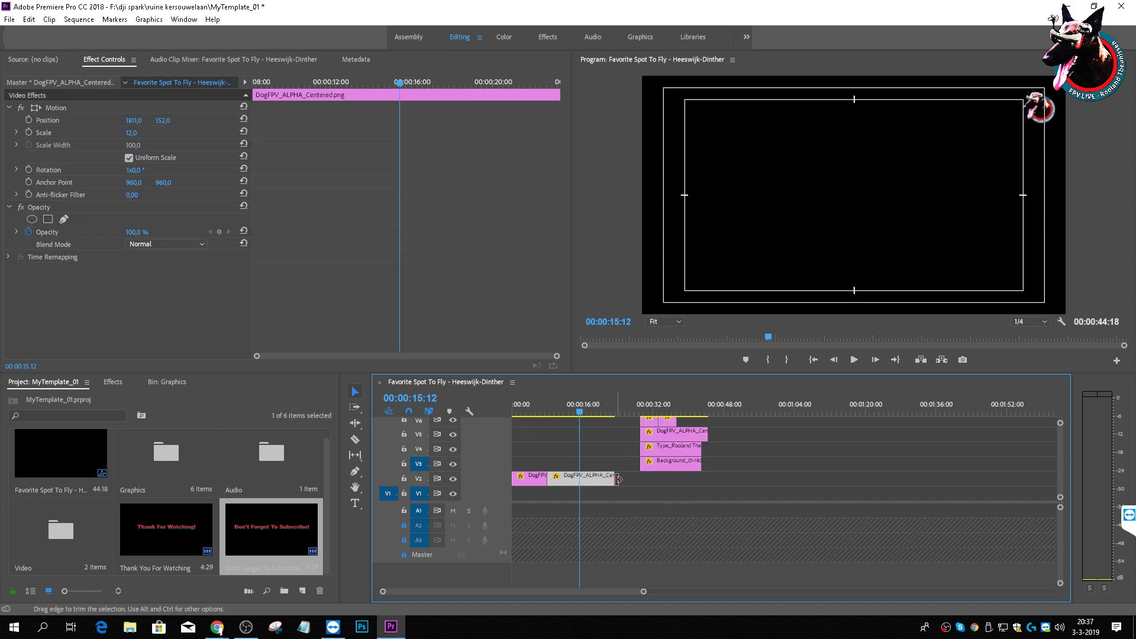
{"action": "mouse_move", "coordinate": [619, 479]}
{"action": "left_mouse_down"}
{"action": "mouse_move", "coordinate": [920, 502]}
{"action": "mouse_move", "coordinate": [632, 488]}
{"action": "left_mouse_up"}
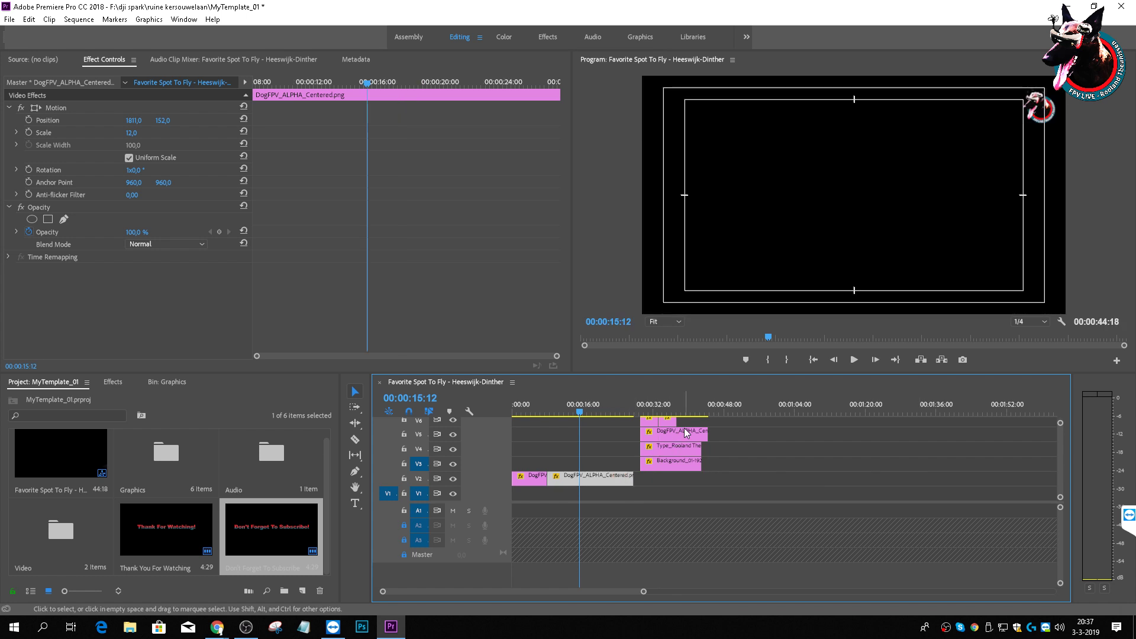
Step: Shift all the end card clips about one second to the right in time, keeping their tracks, and save the project
{"action": "left_click", "coordinate": [652, 421]}
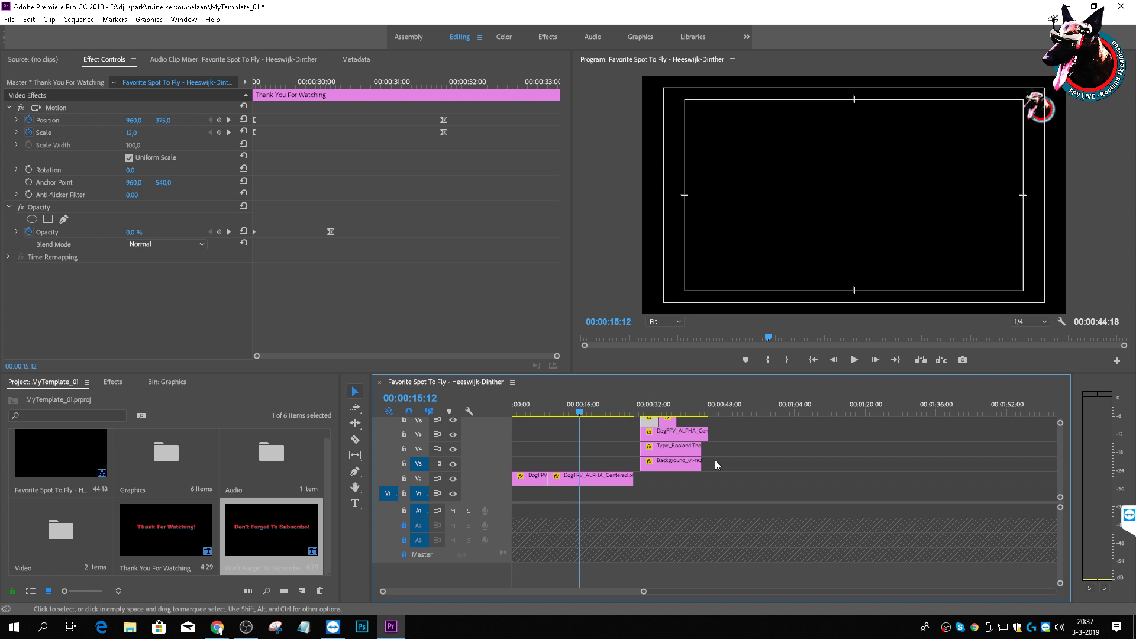
{"action": "left_click_drag", "start_coordinate": [717, 468], "coordinate": [636, 408]}
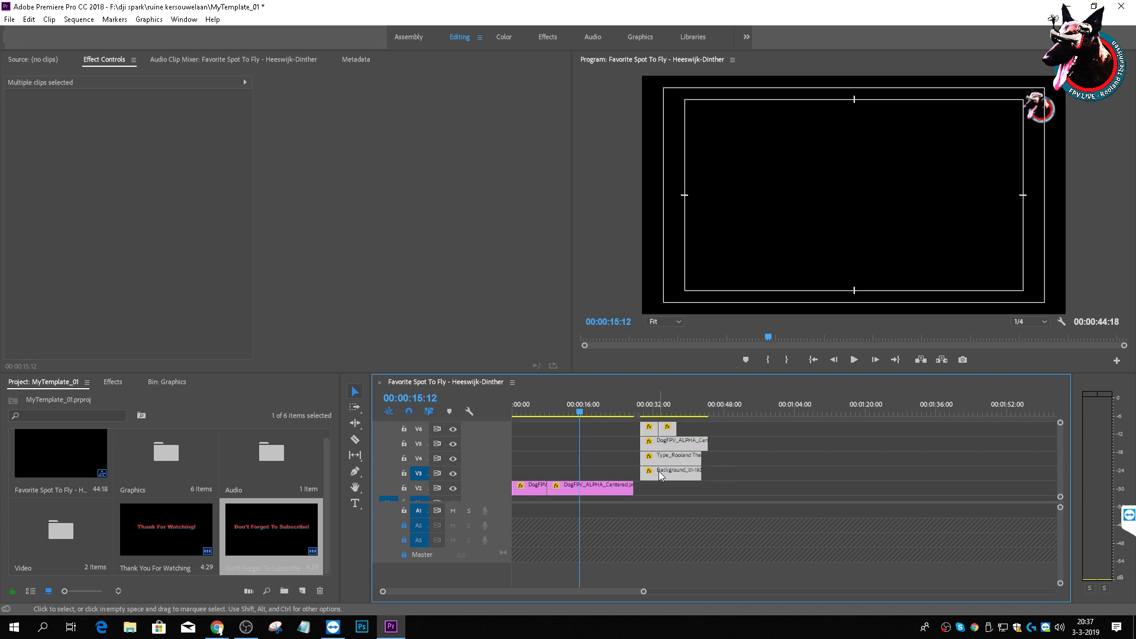
{"action": "mouse_move", "coordinate": [658, 474]}
{"action": "left_mouse_down"}
{"action": "mouse_move", "coordinate": [811, 476]}
{"action": "mouse_move", "coordinate": [657, 471]}
{"action": "left_mouse_up"}
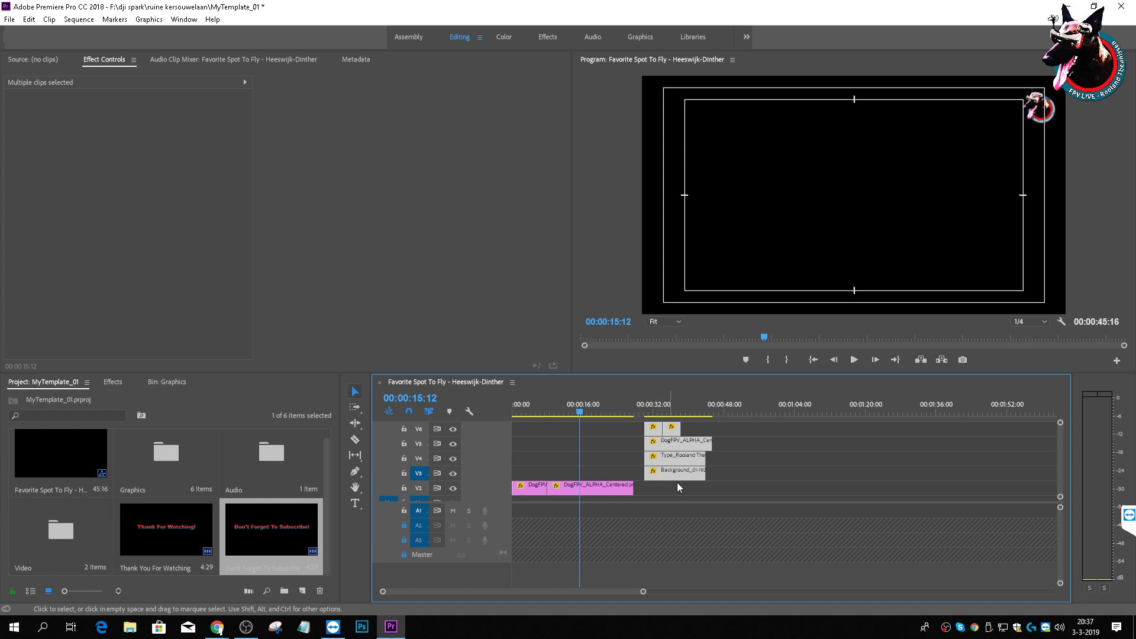
{"action": "key", "text": "ctrl+s"}
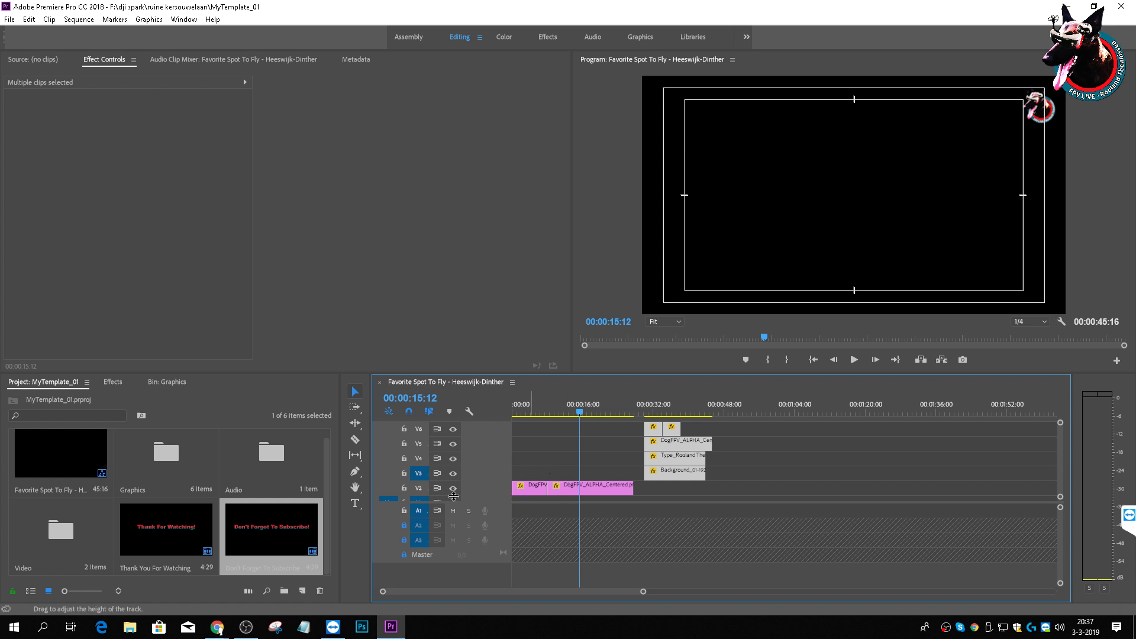
Step: Place the second logo clip on V3, extended to the start of the end card, and lock track V2
{"action": "left_click", "coordinate": [604, 489]}
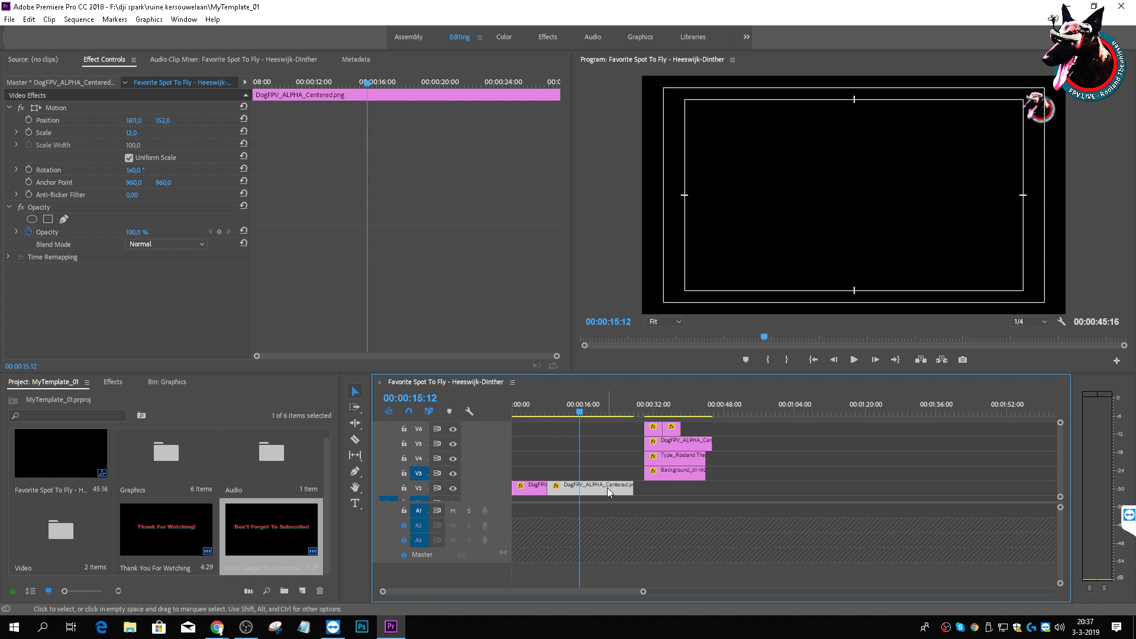
{"action": "left_click_drag", "start_coordinate": [607, 488], "coordinate": [643, 472]}
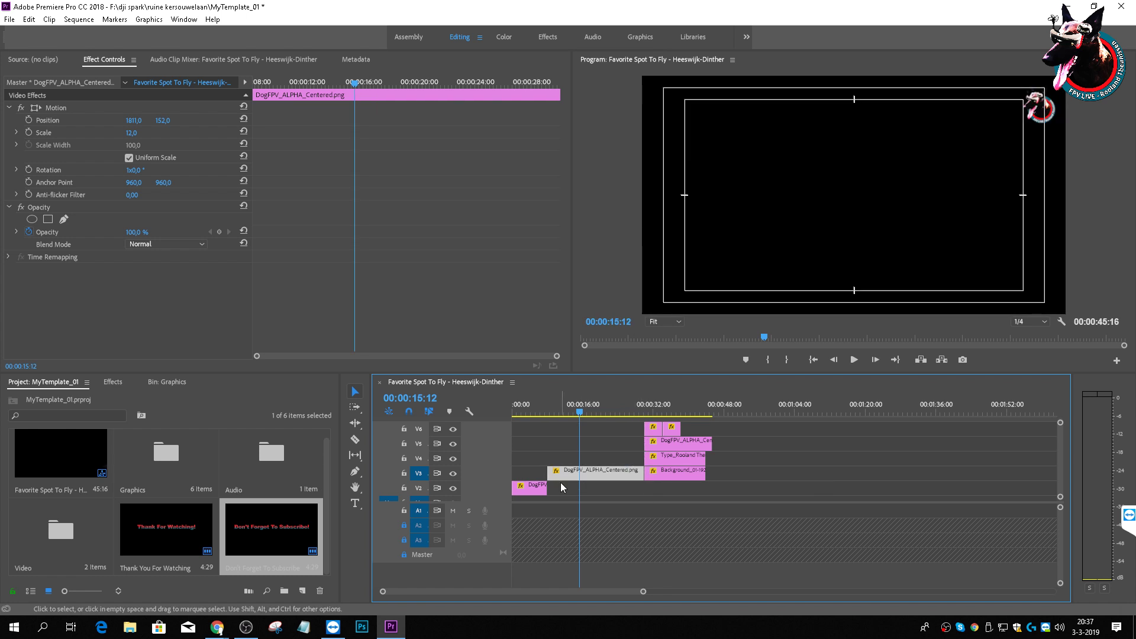
{"action": "left_click", "coordinate": [404, 488]}
{"action": "left_click", "coordinate": [524, 491]}
{"action": "left_click_drag", "start_coordinate": [521, 412], "coordinate": [589, 437]}
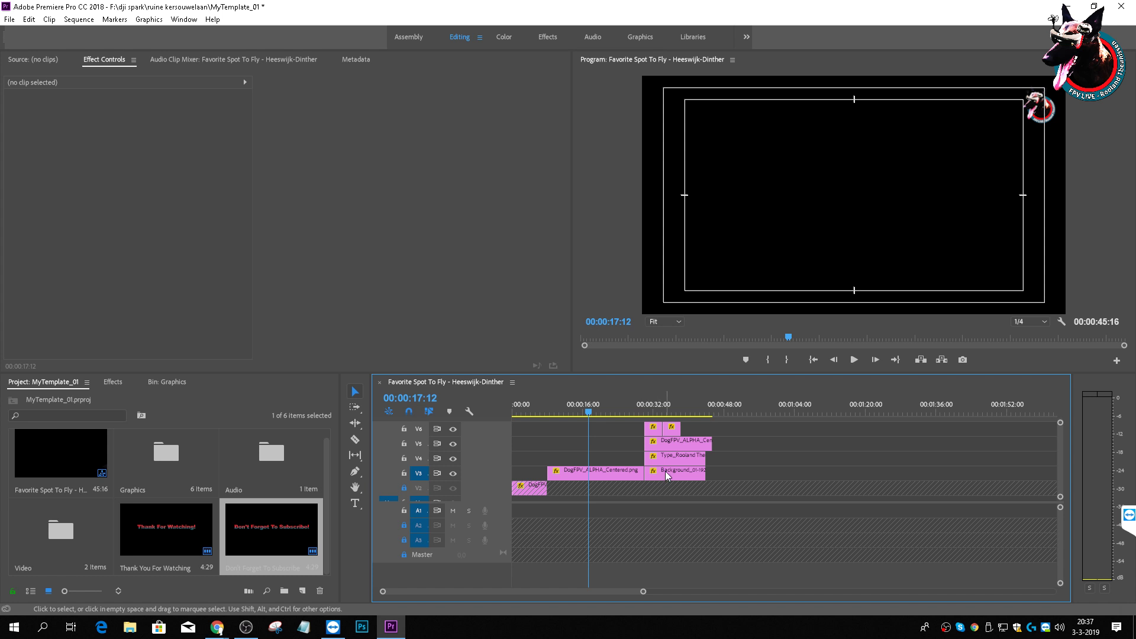
Step: Make a subsequence from all five end card clips on tracks V3 to V6
{"action": "left_click", "coordinate": [654, 430]}
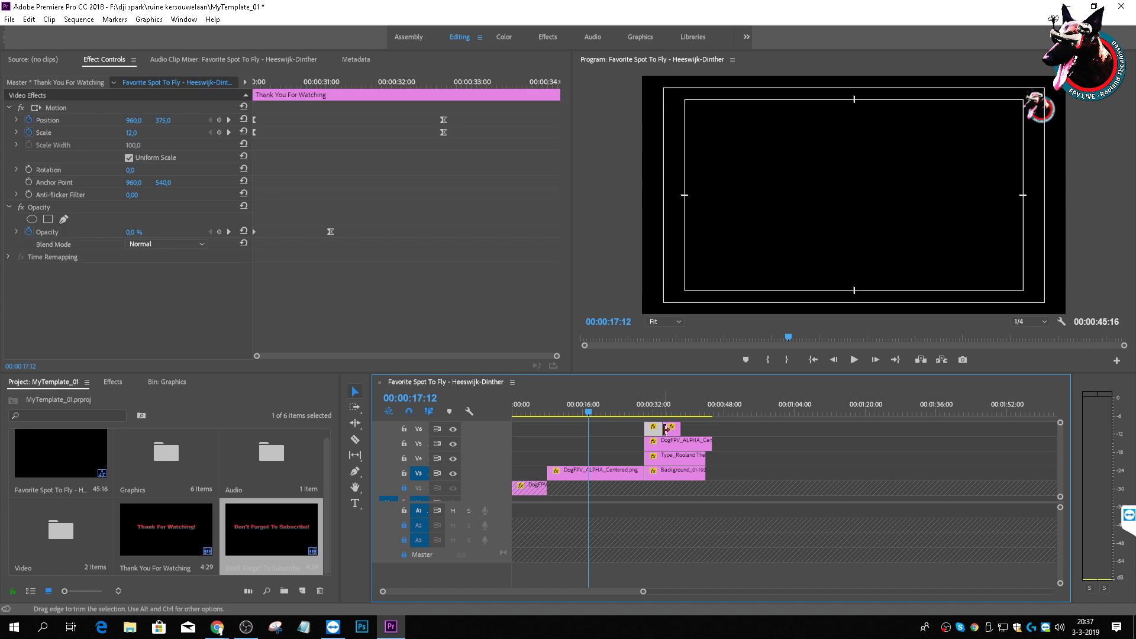
{"action": "left_click", "coordinate": [672, 435], "text": "shift"}
{"action": "left_click", "coordinate": [668, 445], "text": "shift"}
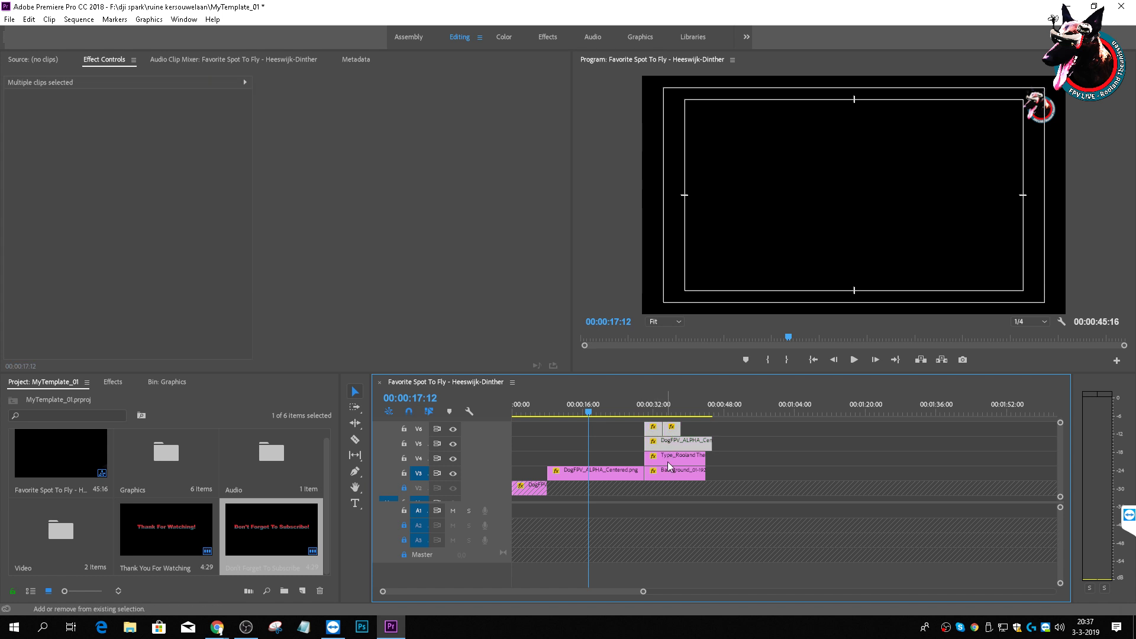
{"action": "left_click", "coordinate": [667, 460], "text": "shift"}
{"action": "left_click", "coordinate": [666, 473], "text": "shift"}
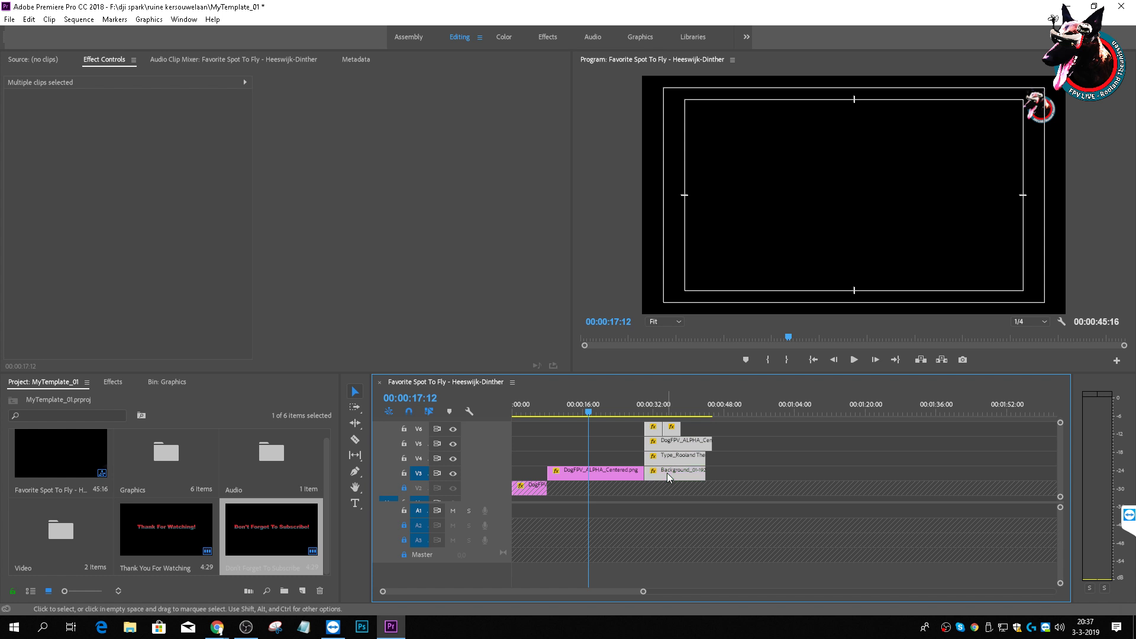
{"action": "right_click", "coordinate": [666, 474]}
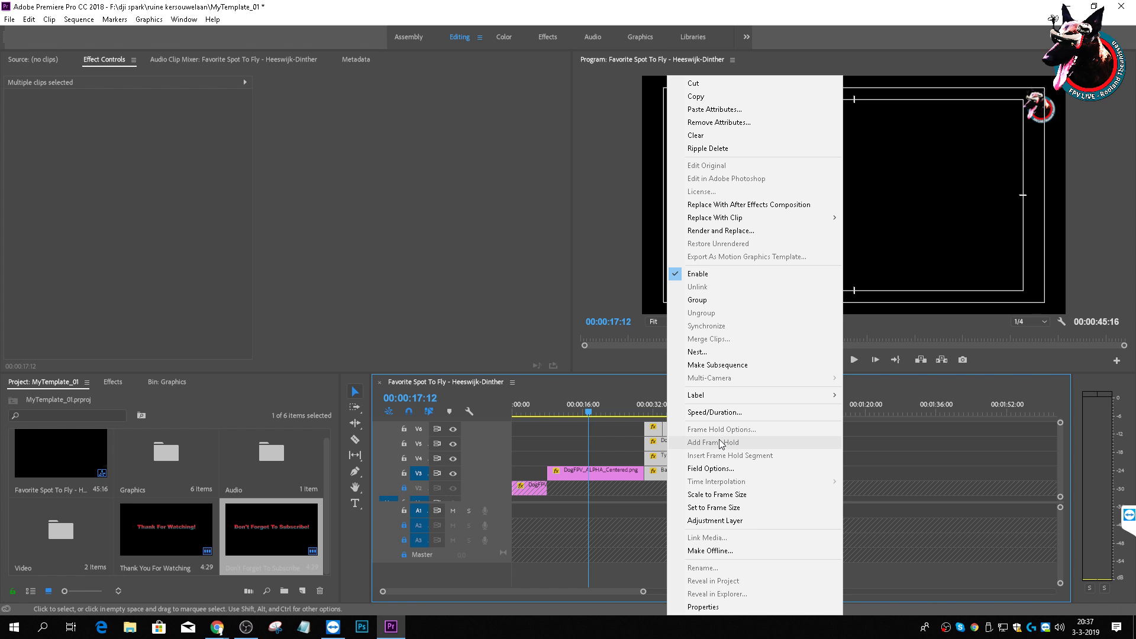
{"action": "left_click", "coordinate": [769, 367]}
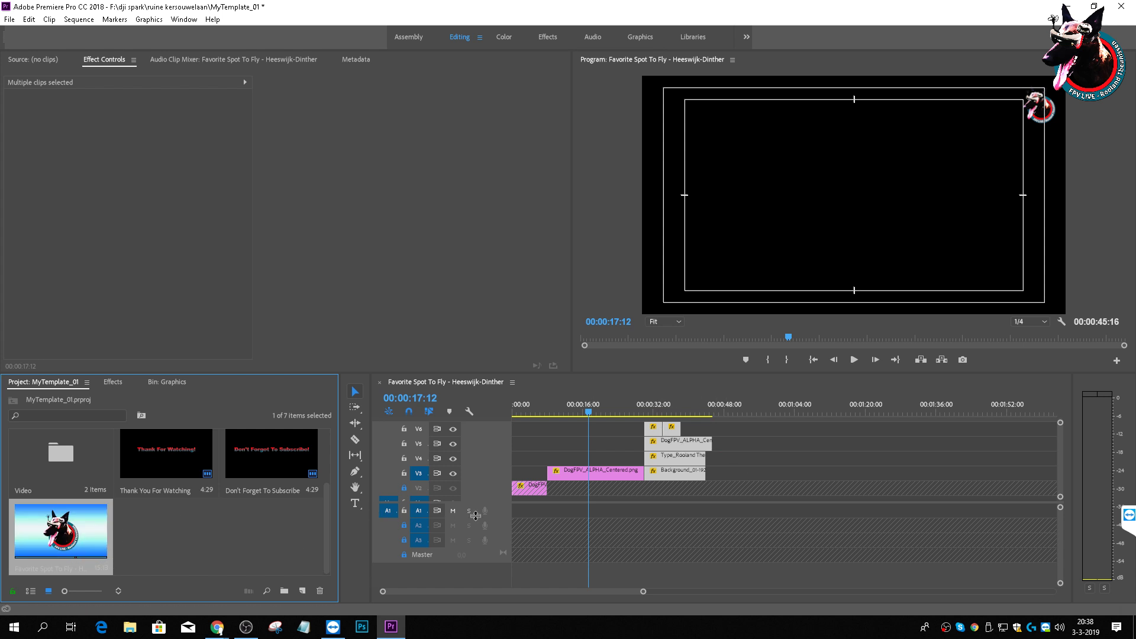
Step: Delete the five original end card clips from the timeline, leaving only the two logo clips
{"action": "left_click", "coordinate": [636, 484]}
{"action": "left_click", "coordinate": [668, 475]}
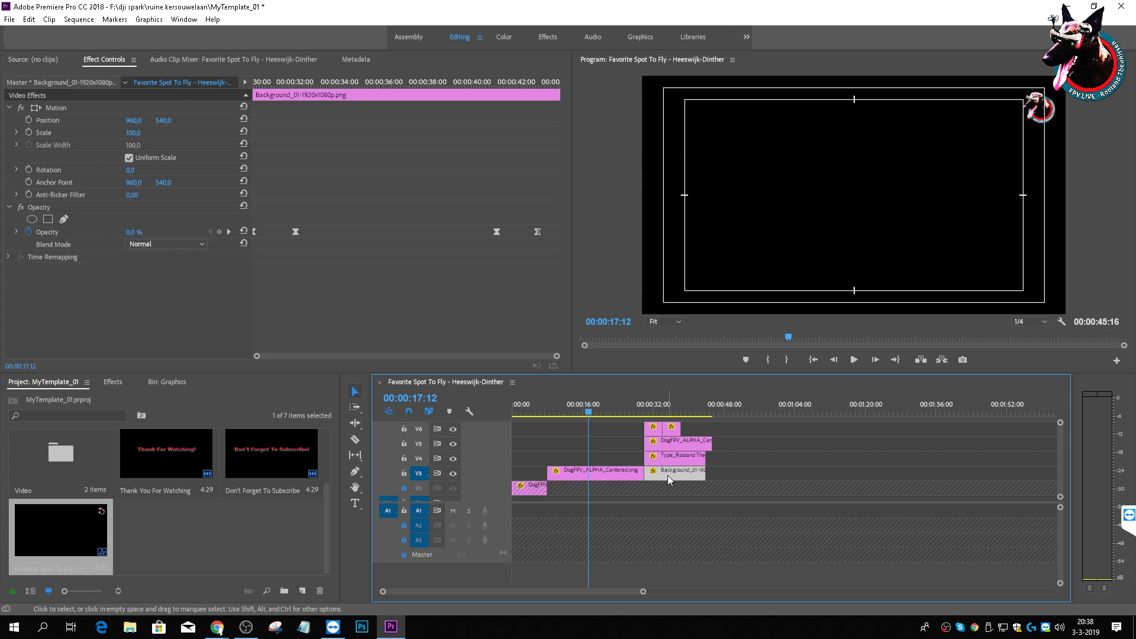
{"action": "key", "text": "Delete"}
{"action": "left_click", "coordinate": [669, 465]}
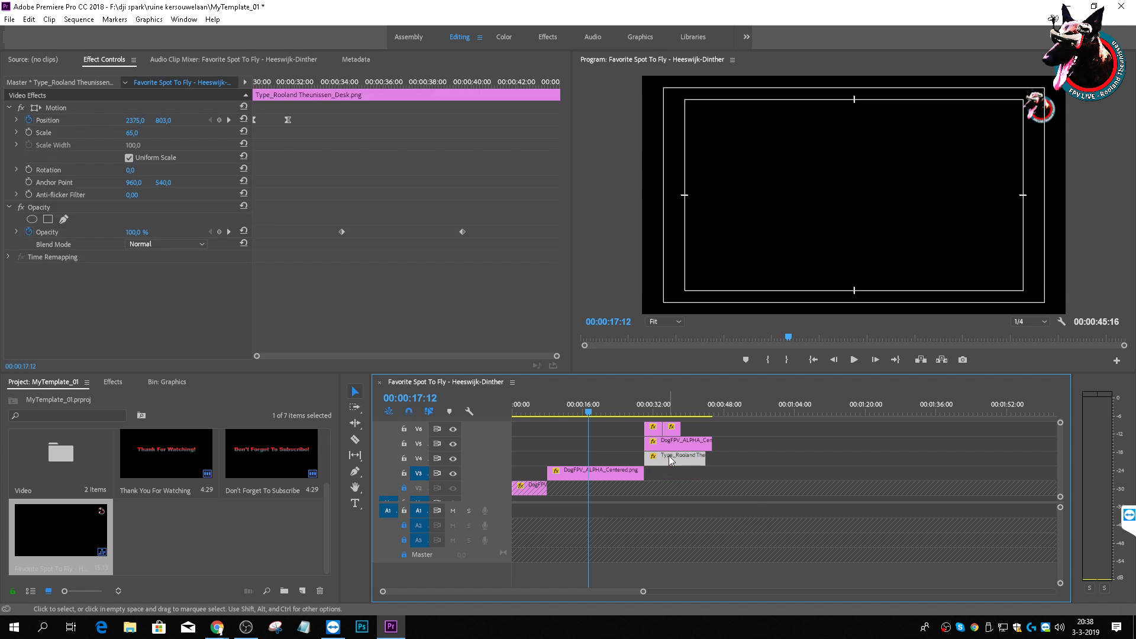
{"action": "key", "text": "Delete"}
{"action": "left_click", "coordinate": [672, 443]}
{"action": "key", "text": "Delete"}
{"action": "left_click", "coordinate": [672, 434]}
{"action": "key", "text": "Delete"}
{"action": "left_click", "coordinate": [651, 431]}
{"action": "key", "text": "Delete"}
Step: Place the new end card subsequence on track V3 at about 00:00:35 and preview it around 00:00:42
{"action": "left_click", "coordinate": [196, 548]}
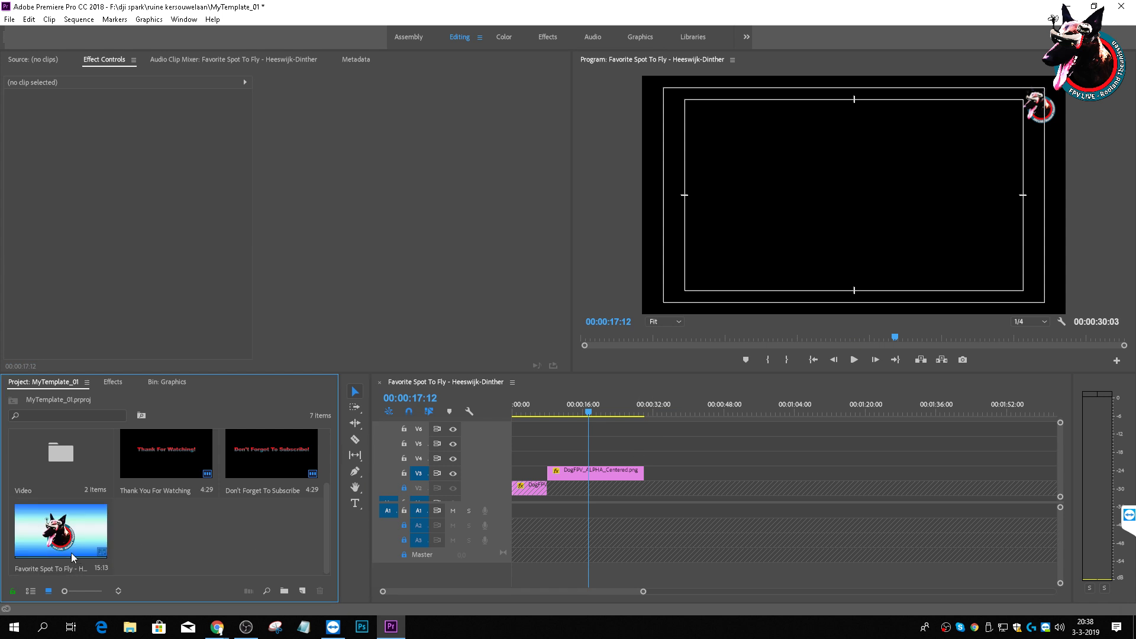
{"action": "left_click", "coordinate": [71, 552]}
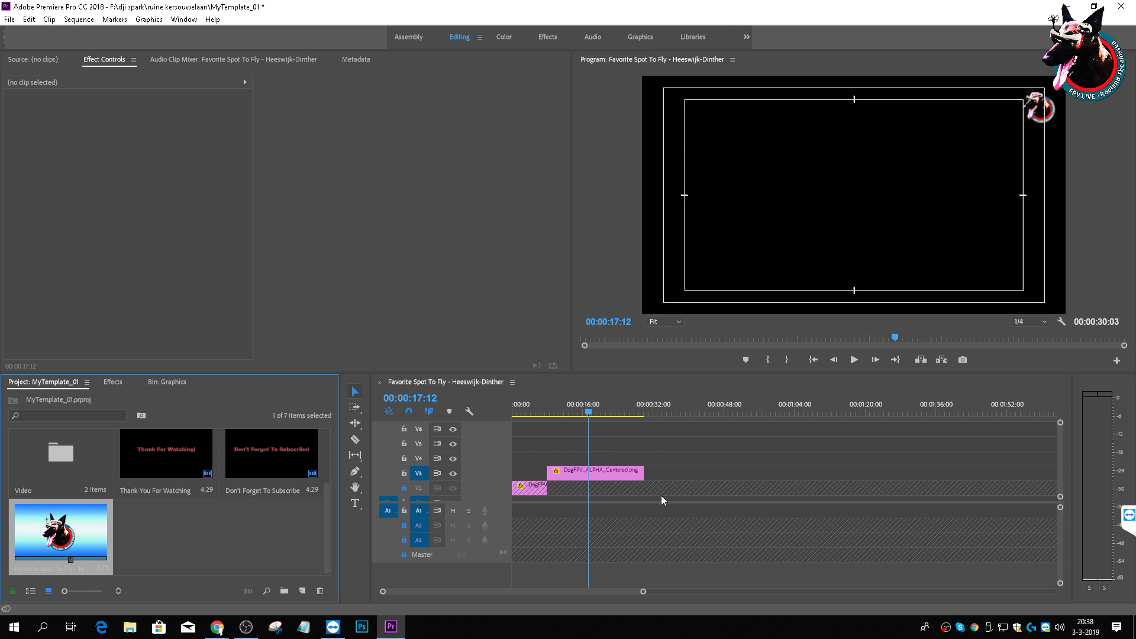
{"action": "left_click", "coordinate": [405, 493]}
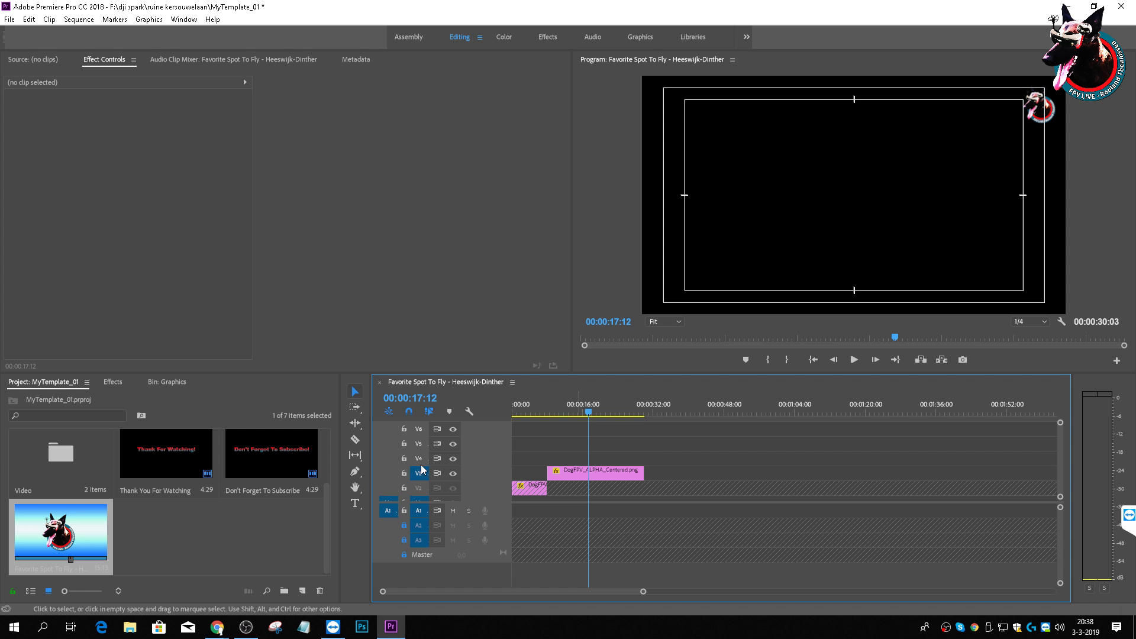
{"action": "key", "text": "shift+1"}
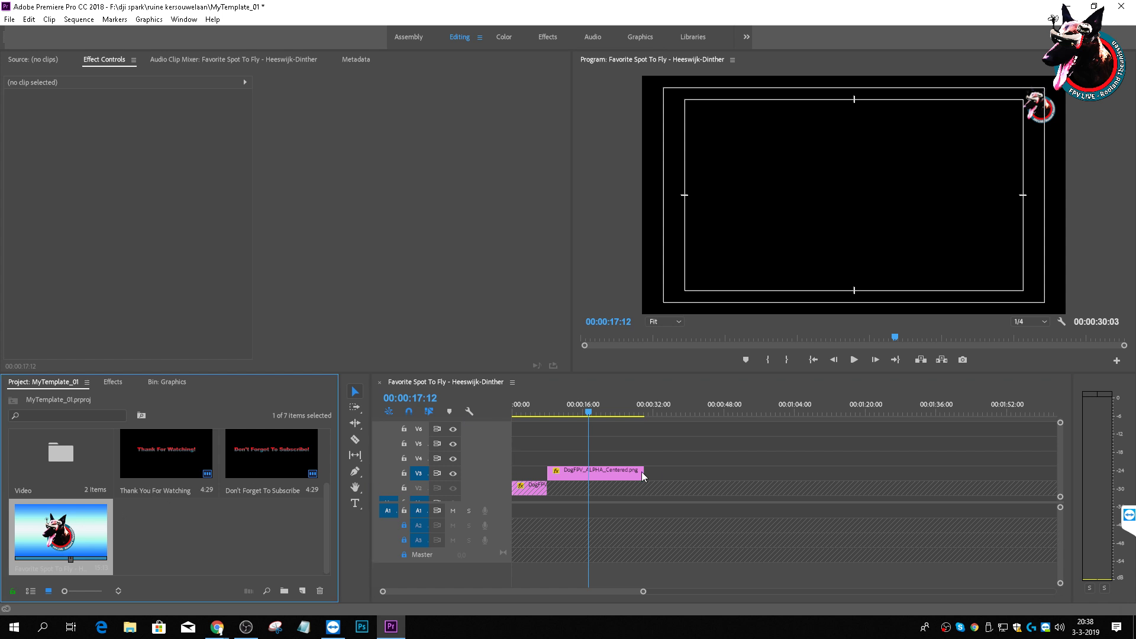
{"action": "left_click", "coordinate": [657, 413]}
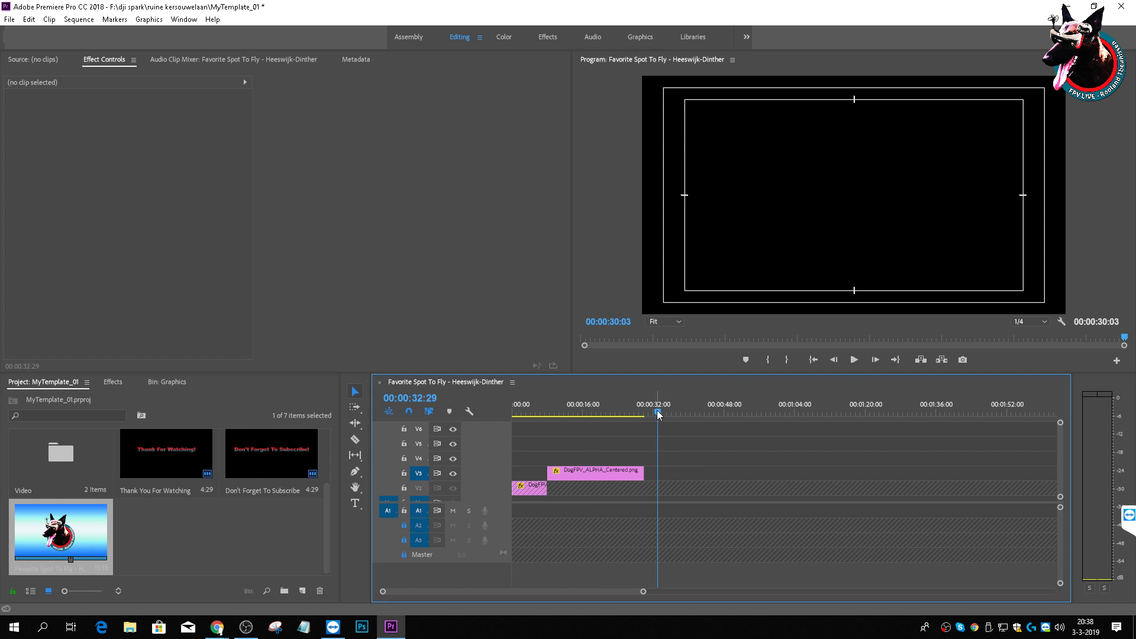
{"action": "left_click", "coordinate": [71, 535]}
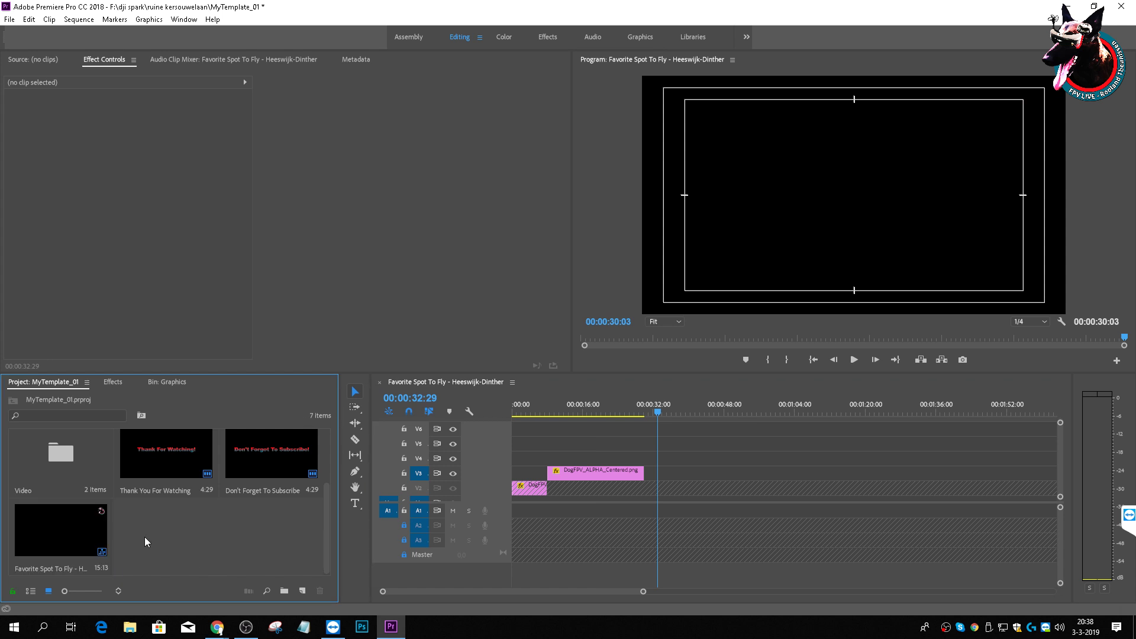
{"action": "left_click_drag", "start_coordinate": [29, 529], "coordinate": [669, 474]}
{"action": "mouse_move", "coordinate": [693, 409]}
{"action": "left_mouse_down"}
{"action": "mouse_move", "coordinate": [706, 415]}
{"action": "mouse_move", "coordinate": [675, 420]}
{"action": "mouse_move", "coordinate": [700, 421]}
{"action": "left_mouse_up"}
Step: Rename the end card subsequence in the project as Outro
{"action": "left_click", "coordinate": [60, 573]}
{"action": "right_click", "coordinate": [49, 571]}
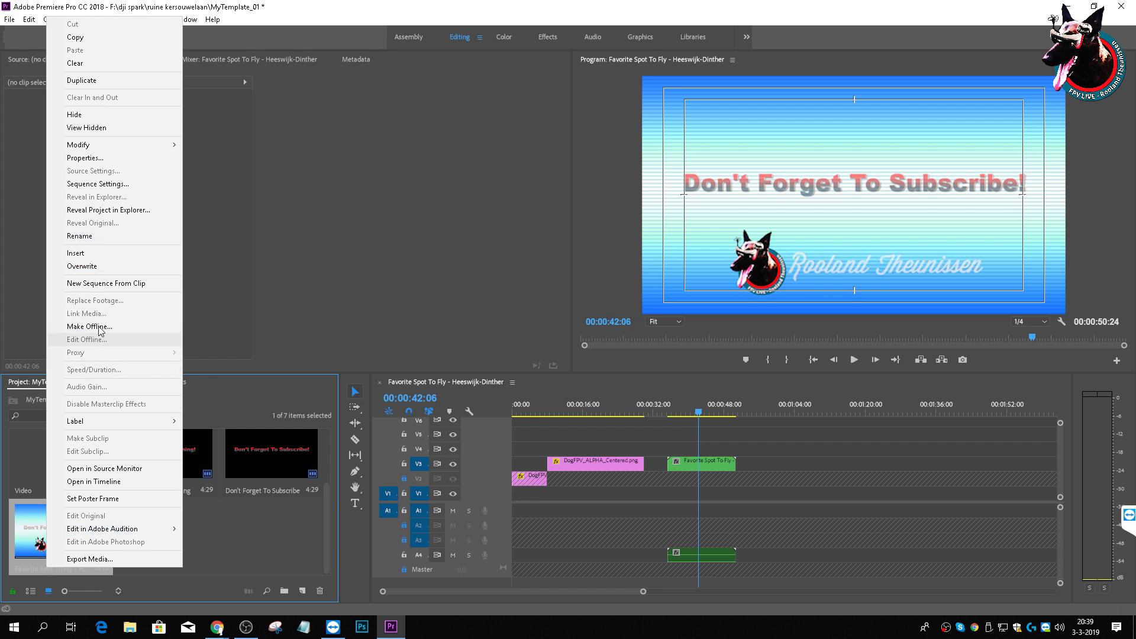
{"action": "left_click", "coordinate": [100, 235]}
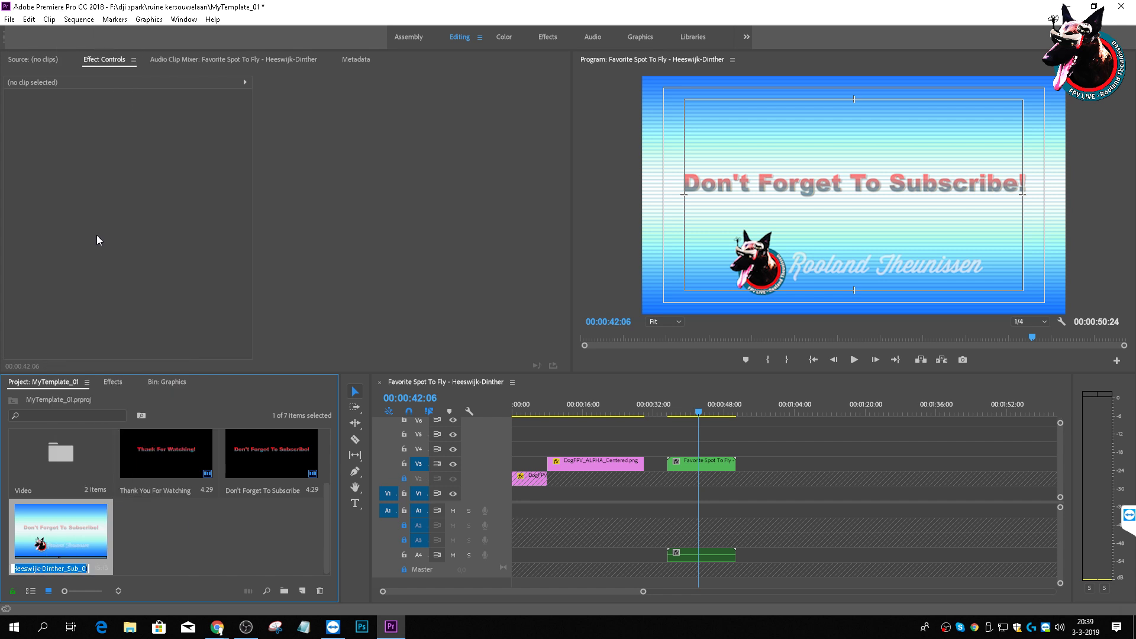
{"action": "type", "text": "Ou"}
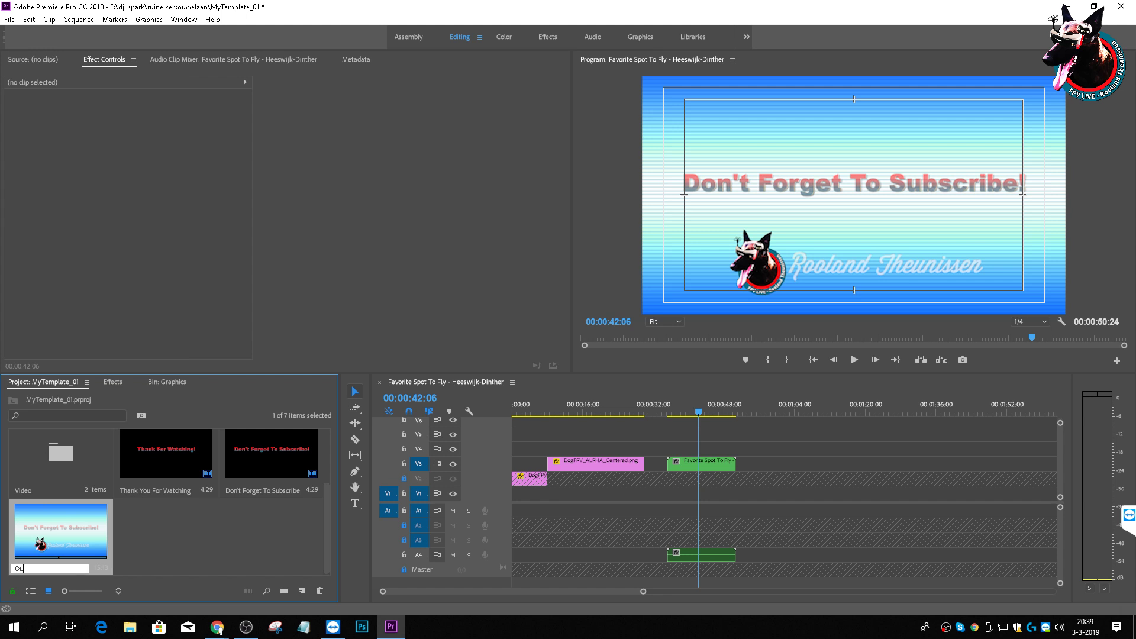
{"action": "type", "text": "tro"}
{"action": "left_click", "coordinate": [204, 544]}
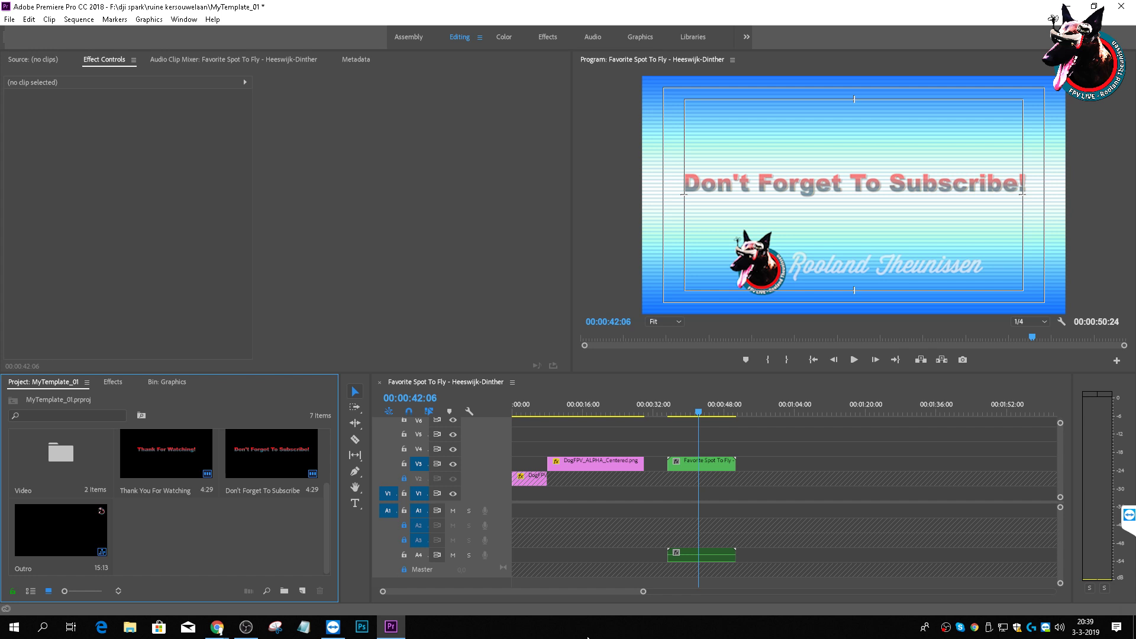
Step: Unlock track V2 and move the second logo clip back down onto it, directly after the first logo clip
{"action": "left_click", "coordinate": [530, 412]}
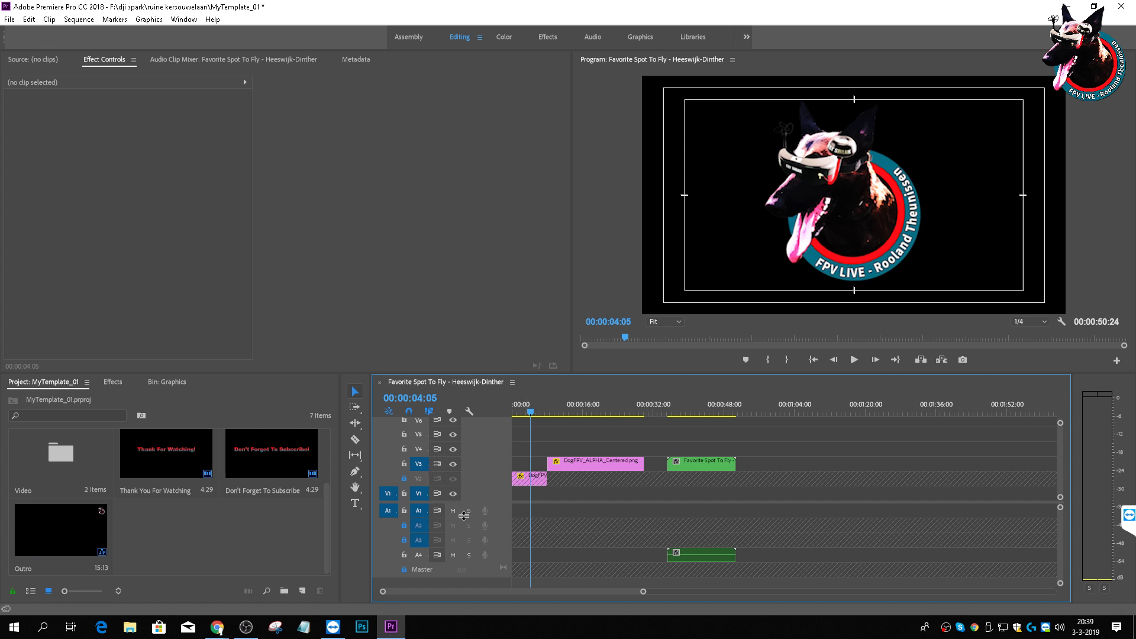
{"action": "left_click", "coordinate": [404, 477]}
{"action": "left_click", "coordinate": [522, 480]}
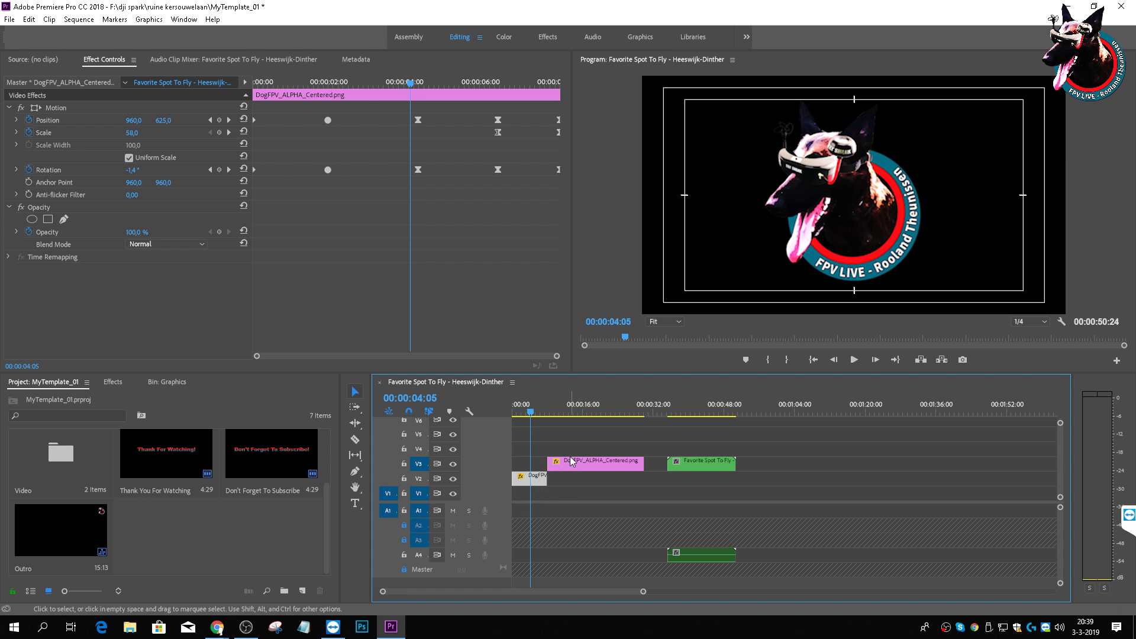
{"action": "left_click_drag", "start_coordinate": [587, 467], "coordinate": [567, 484]}
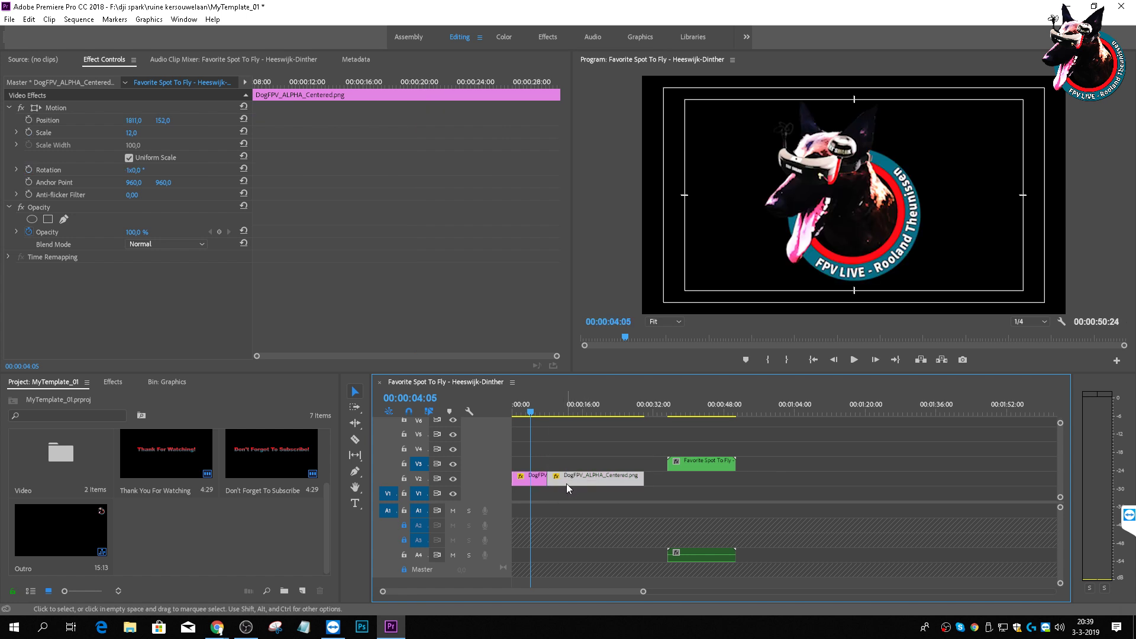
{"action": "left_click_drag", "start_coordinate": [534, 412], "coordinate": [503, 424]}
Step: Make a subsequence from the two logo clips on track V2
{"action": "left_click", "coordinate": [559, 481]}
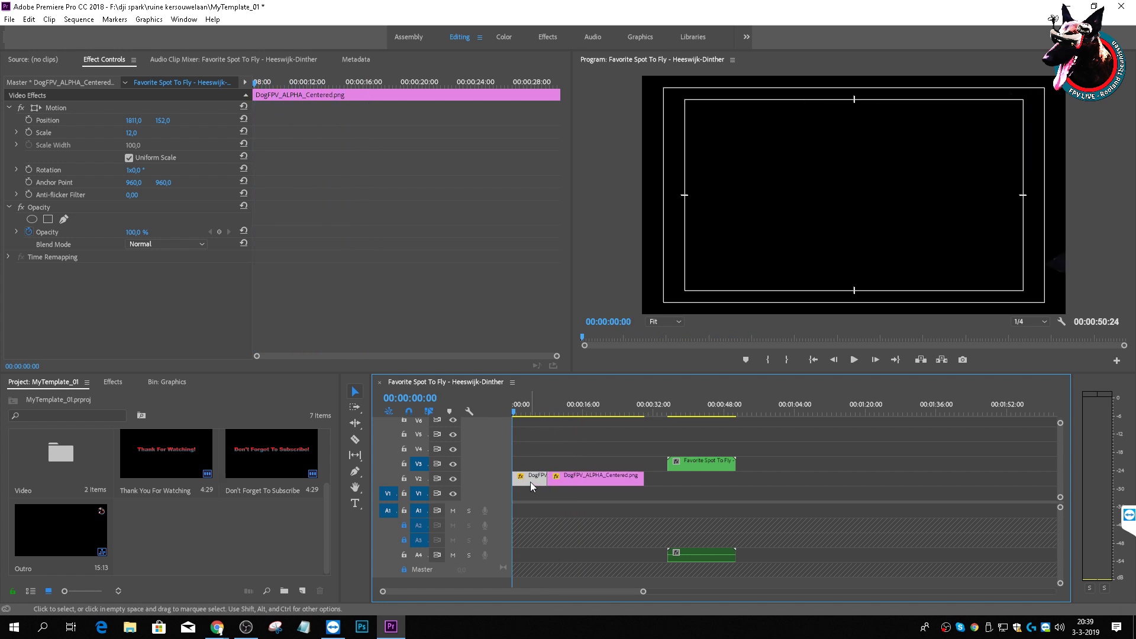
{"action": "left_click", "coordinate": [534, 479]}
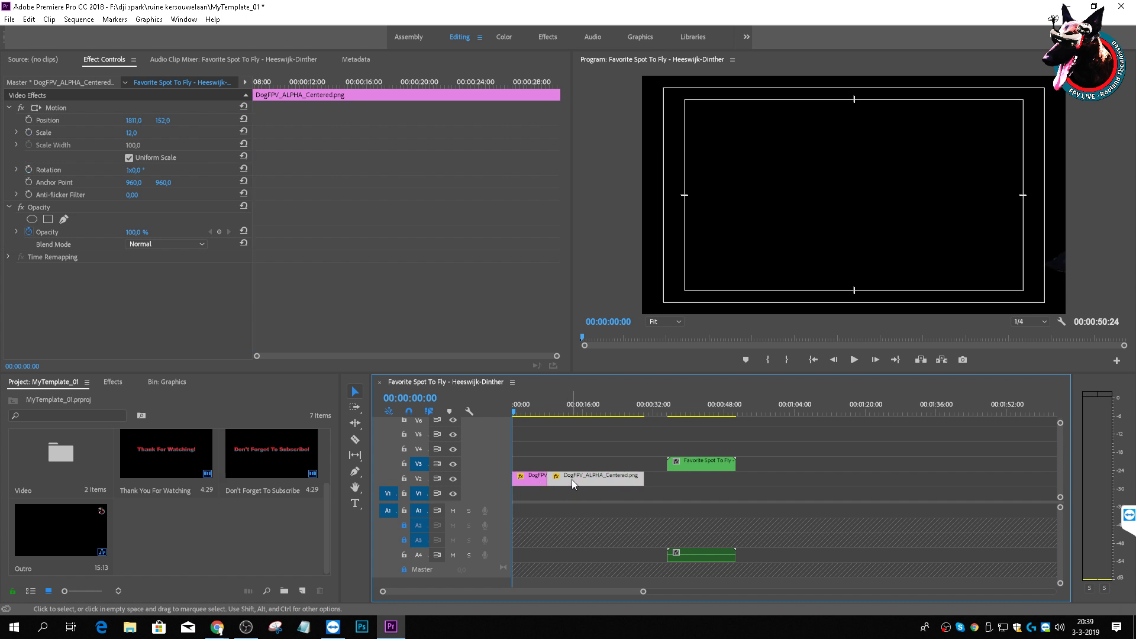
{"action": "mouse_move", "coordinate": [523, 483]}
{"action": "left_mouse_down"}
{"action": "mouse_move", "coordinate": [523, 500]}
{"action": "mouse_move", "coordinate": [521, 470]}
{"action": "left_mouse_up"}
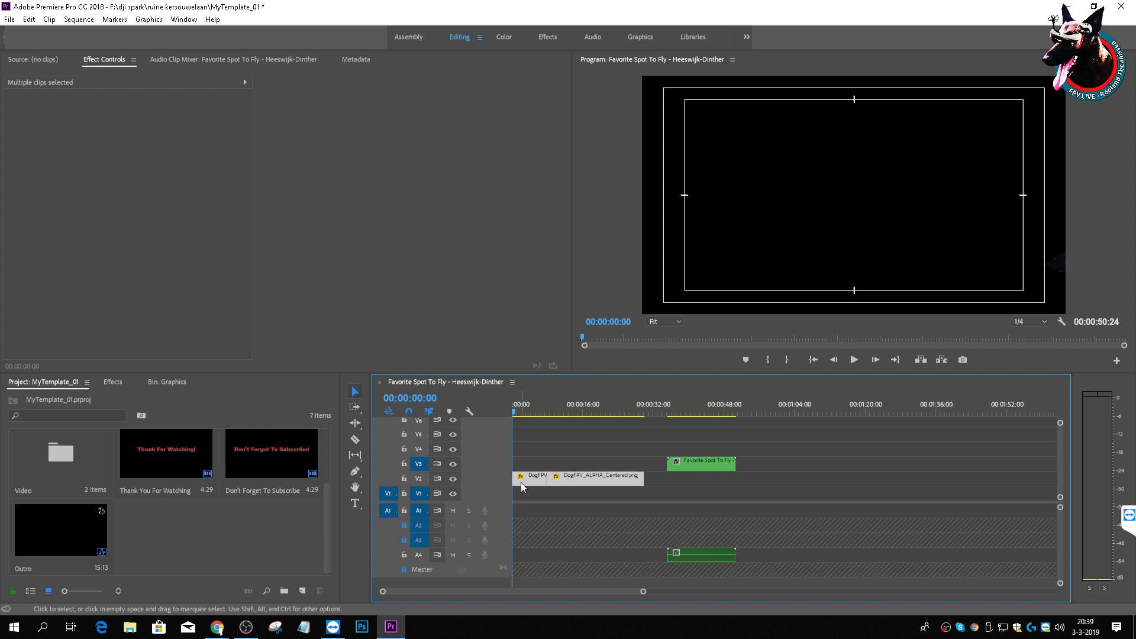
{"action": "right_click", "coordinate": [538, 481]}
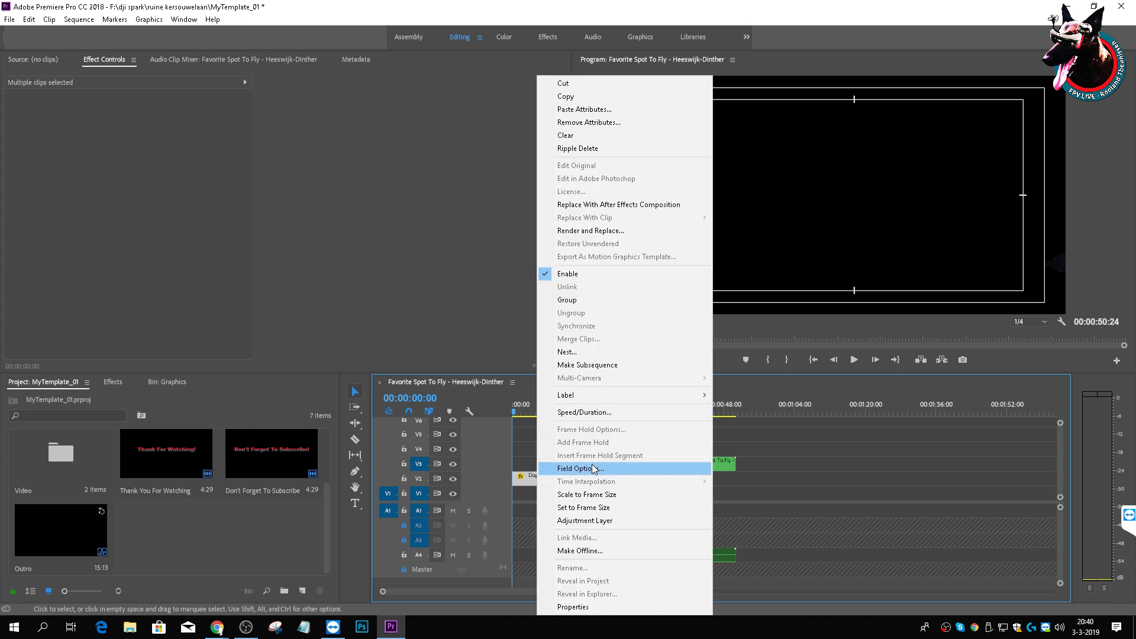
{"action": "left_click", "coordinate": [589, 365]}
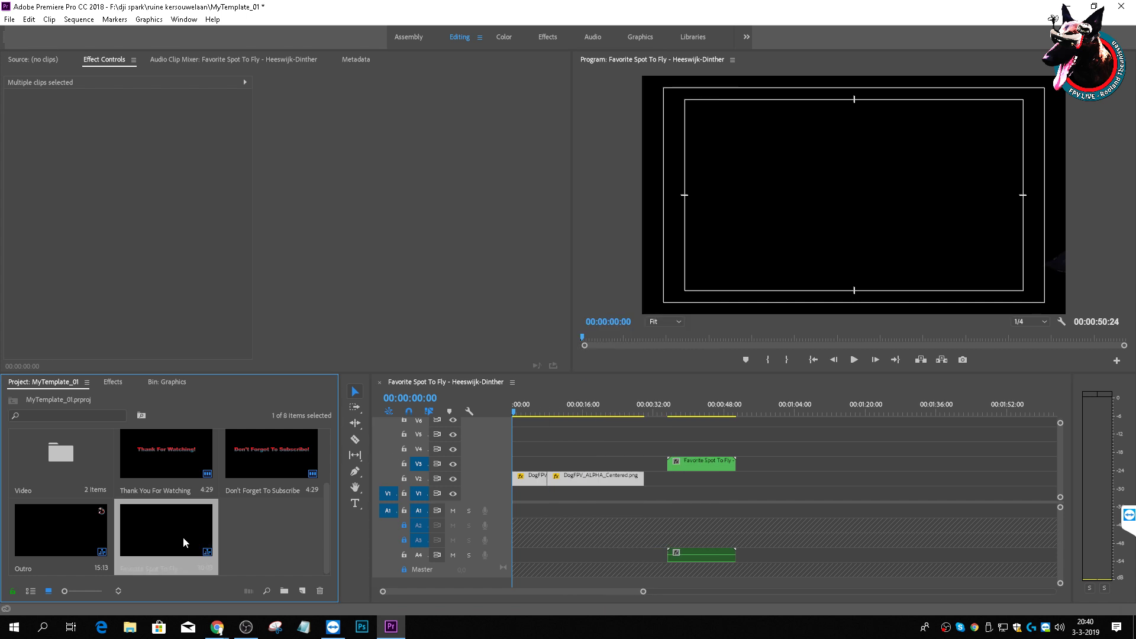
Step: Rename the logo subsequence in the project as Intro
{"action": "right_click", "coordinate": [155, 567]}
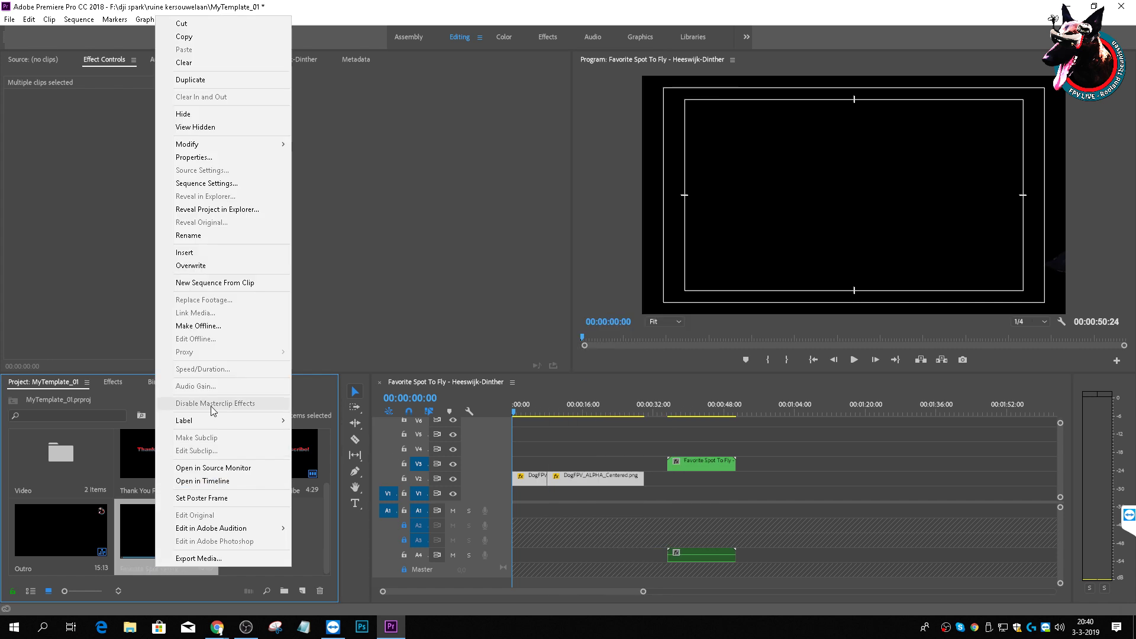
{"action": "left_click", "coordinate": [215, 238]}
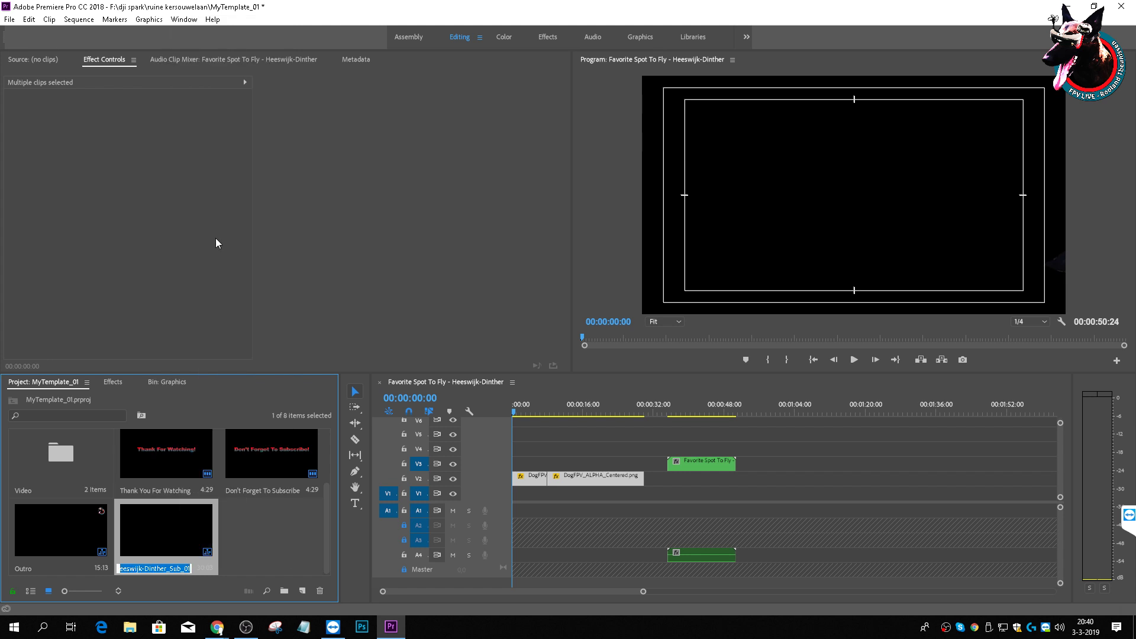
{"action": "type", "text": "INtr"}
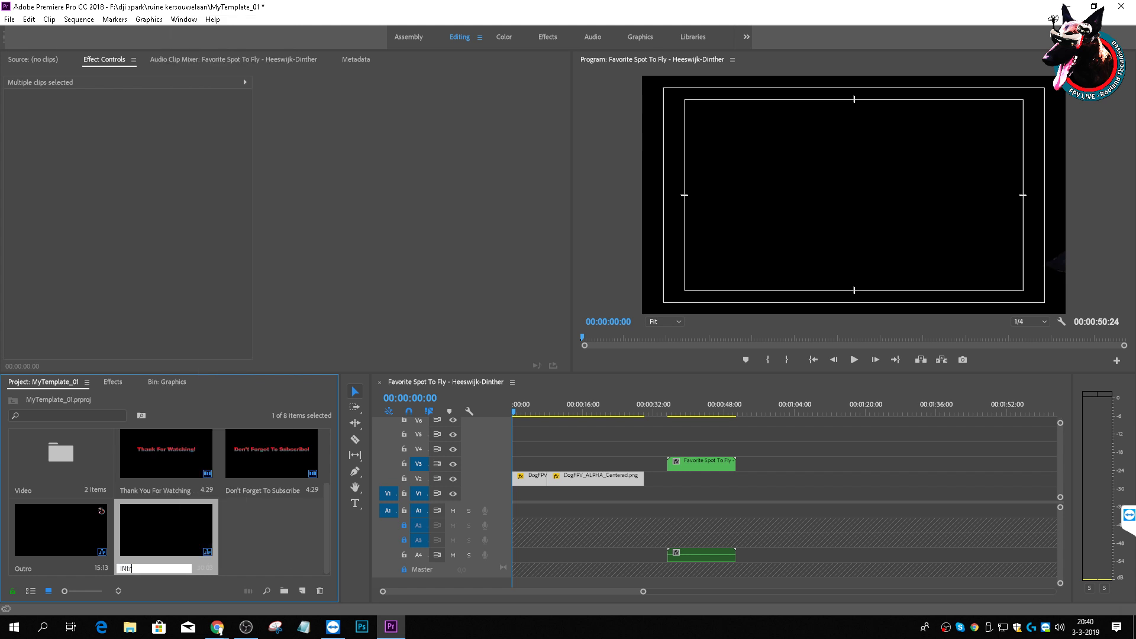
{"action": "type", "text": "o"}
{"action": "key", "text": "BackSpace"}
{"action": "key", "text": "BackSpace"}
{"action": "key", "text": "Return"}
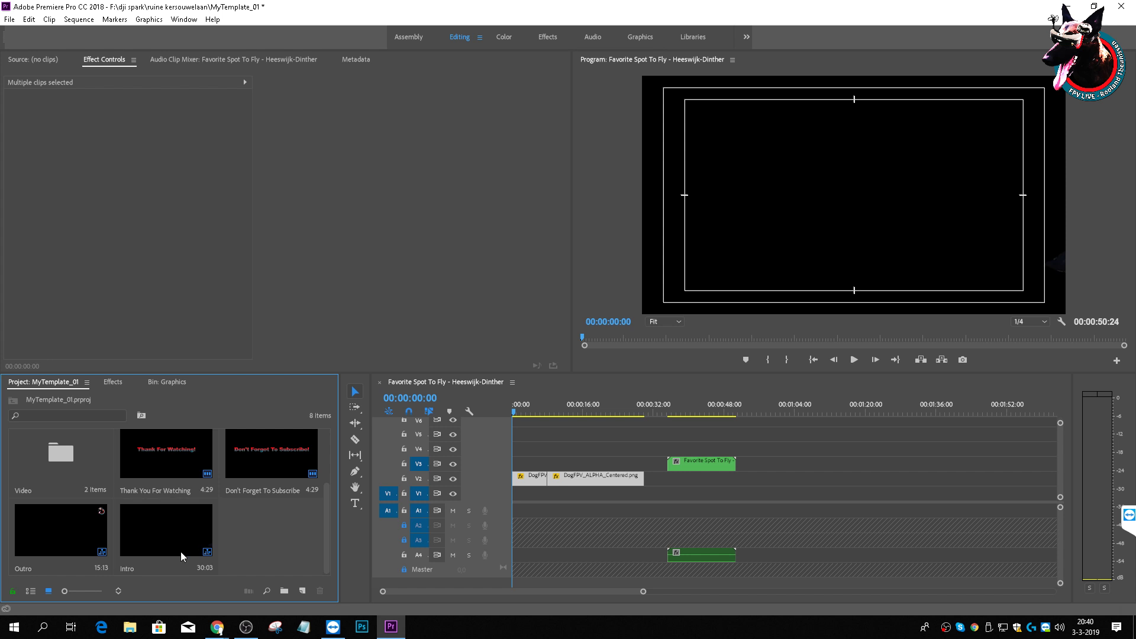
Step: Replace the two logo clips in the timeline with the Intro sequence, placed on V1 at the very start
{"action": "left_click", "coordinate": [557, 478]}
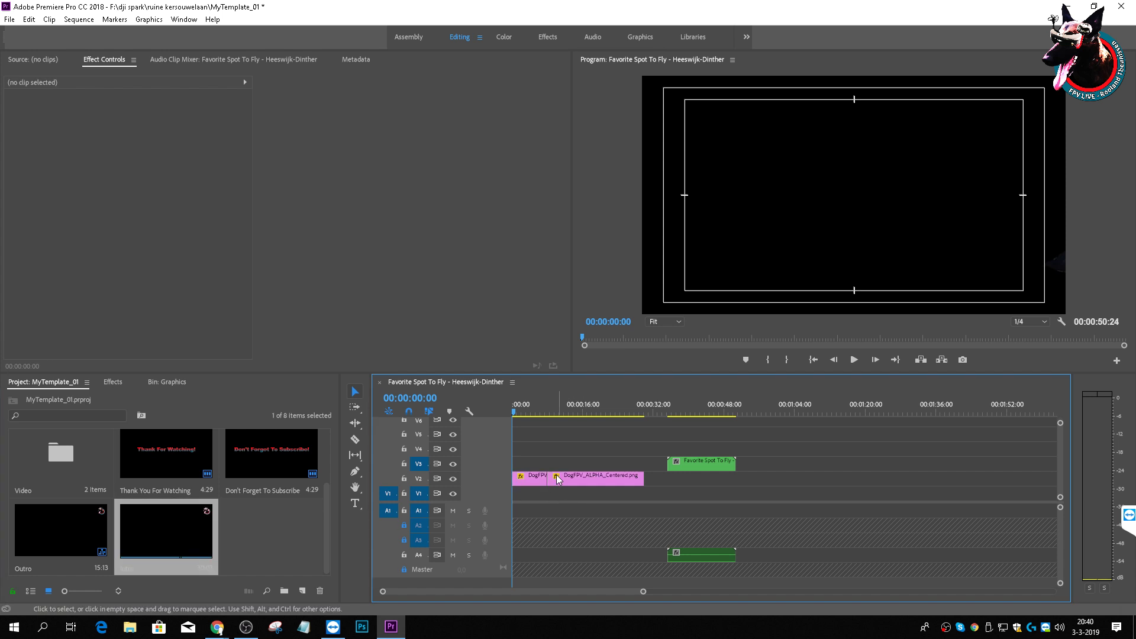
{"action": "key", "text": "Delete"}
{"action": "left_click", "coordinate": [536, 477]}
{"action": "key", "text": "Delete"}
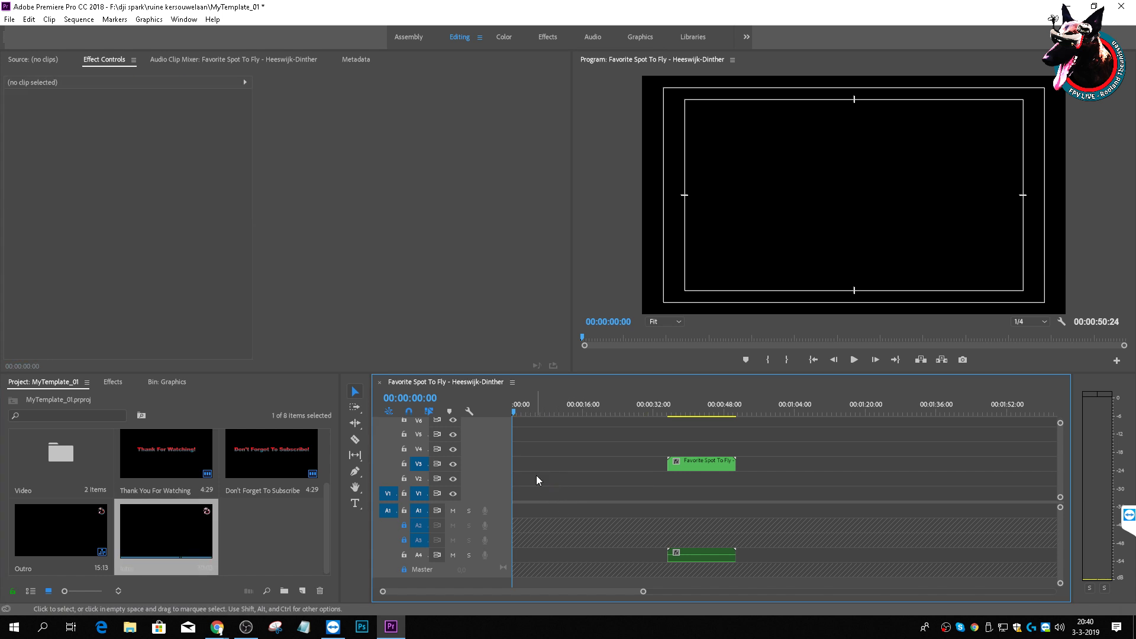
{"action": "left_click_drag", "start_coordinate": [175, 524], "coordinate": [510, 504]}
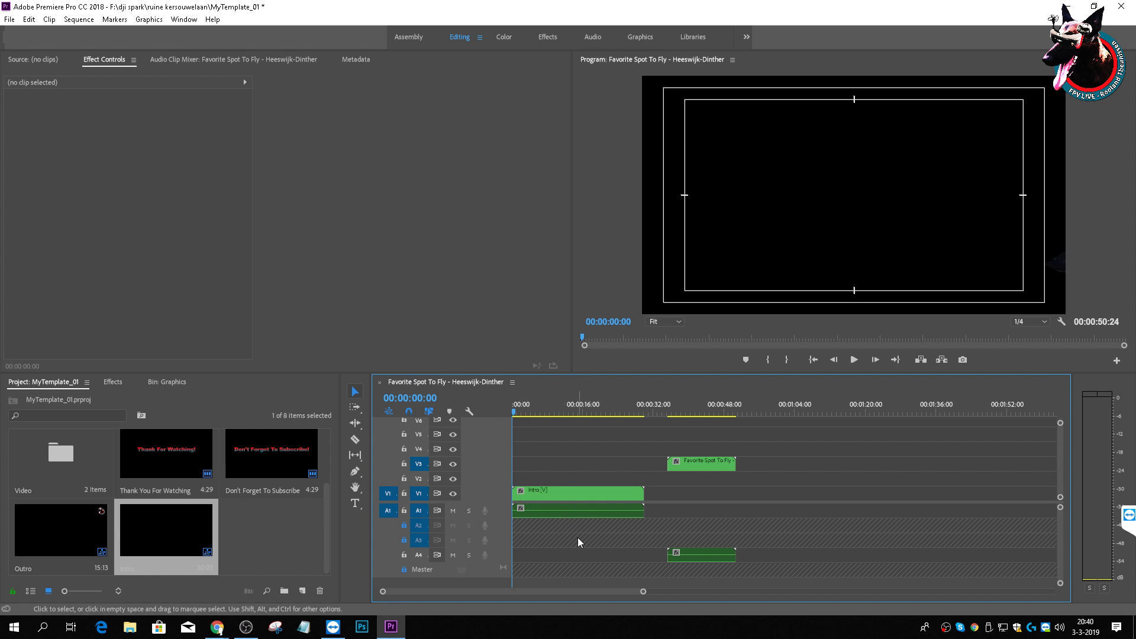
Step: Move the Intro clip up to track V3, unlink it and delete its audio part on A1
{"action": "left_click_drag", "start_coordinate": [550, 500], "coordinate": [550, 471]}
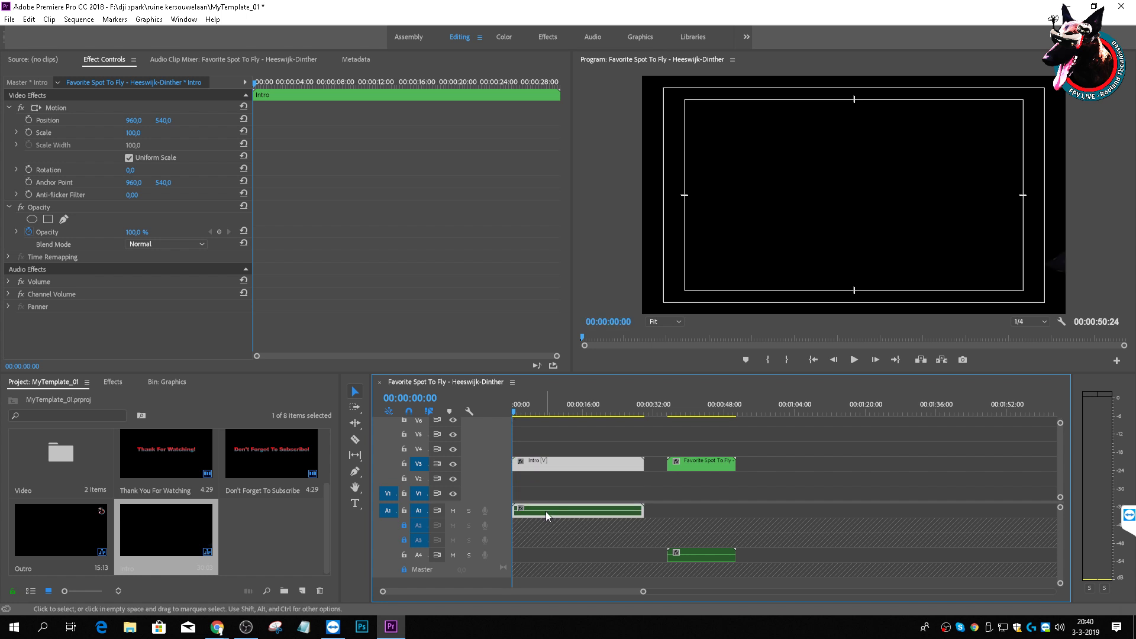
{"action": "left_click", "coordinate": [682, 517]}
{"action": "left_click", "coordinate": [583, 509]}
{"action": "right_click", "coordinate": [566, 459]}
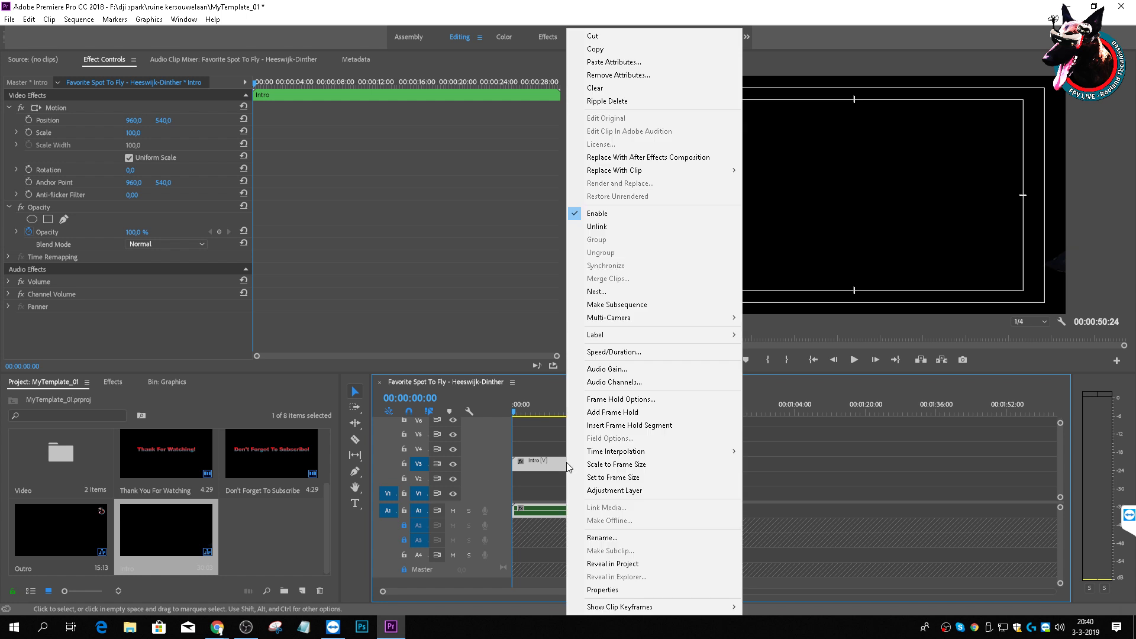
{"action": "left_click", "coordinate": [597, 228]}
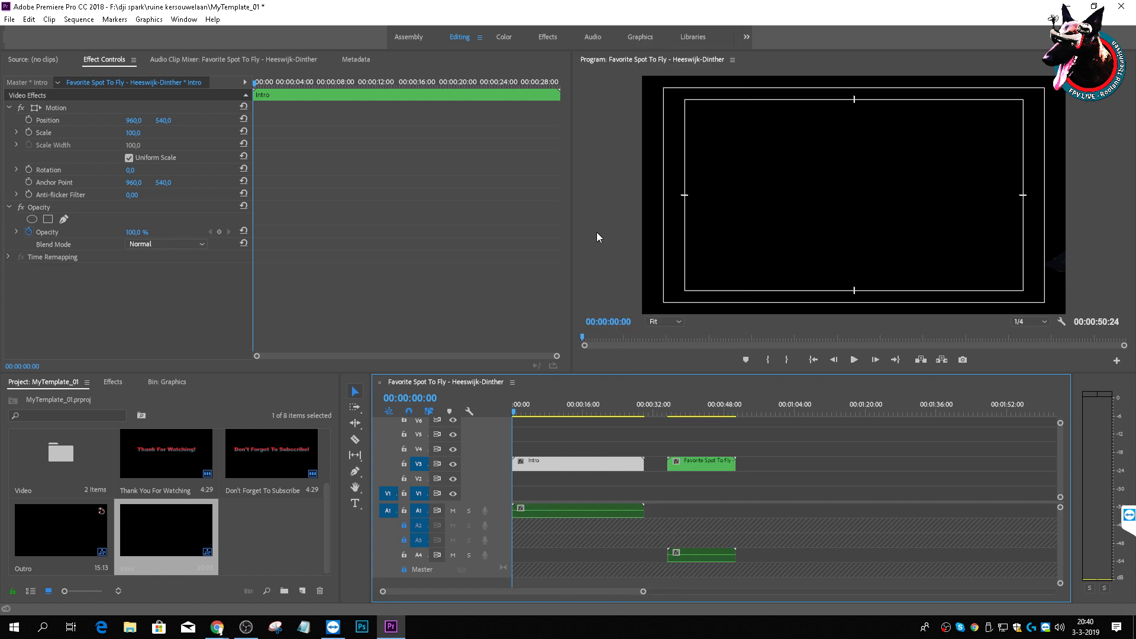
{"action": "left_click", "coordinate": [558, 528]}
{"action": "left_click", "coordinate": [558, 508]}
{"action": "key", "text": "Delete"}
Step: Play the first seconds of the timeline to check the Intro logo animation
{"action": "left_click", "coordinate": [534, 462]}
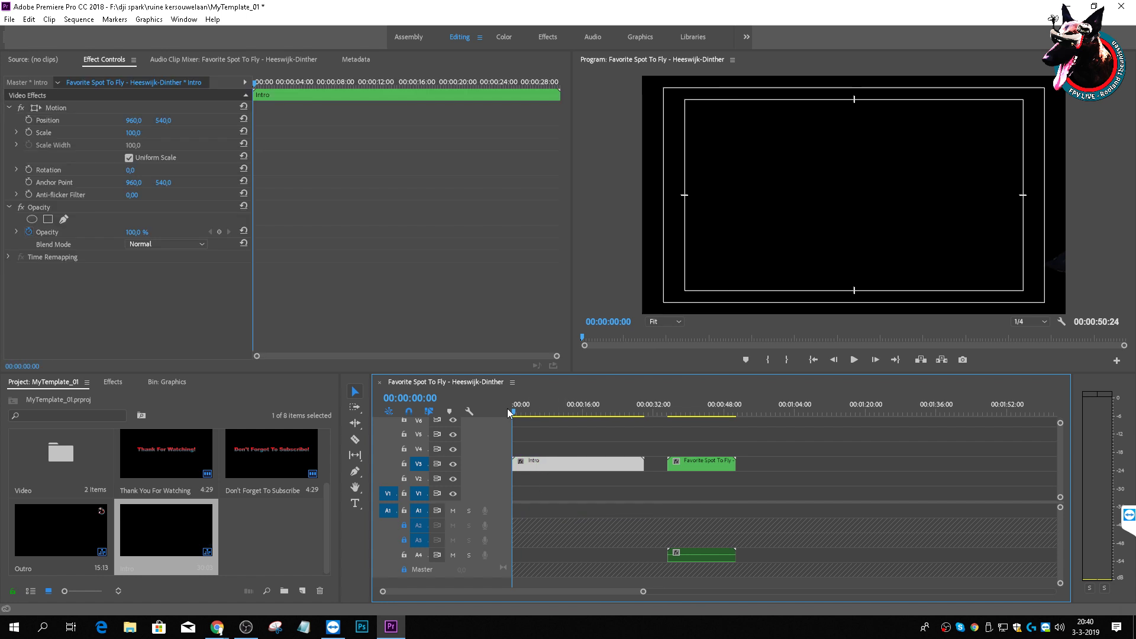
{"action": "key", "text": "space"}
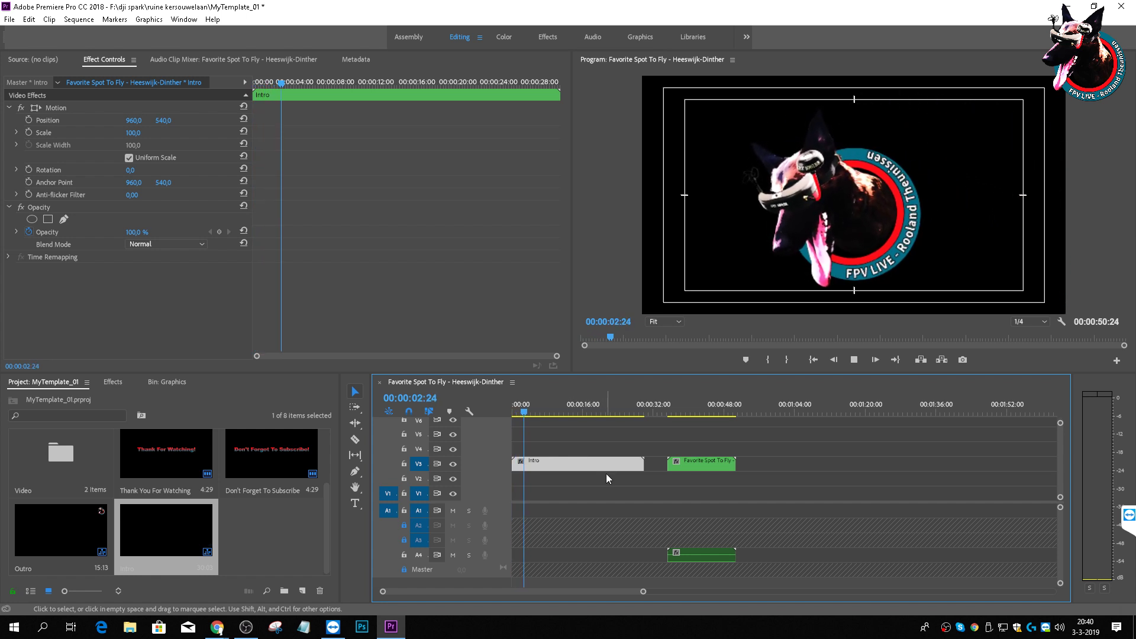
{"action": "key", "text": "space"}
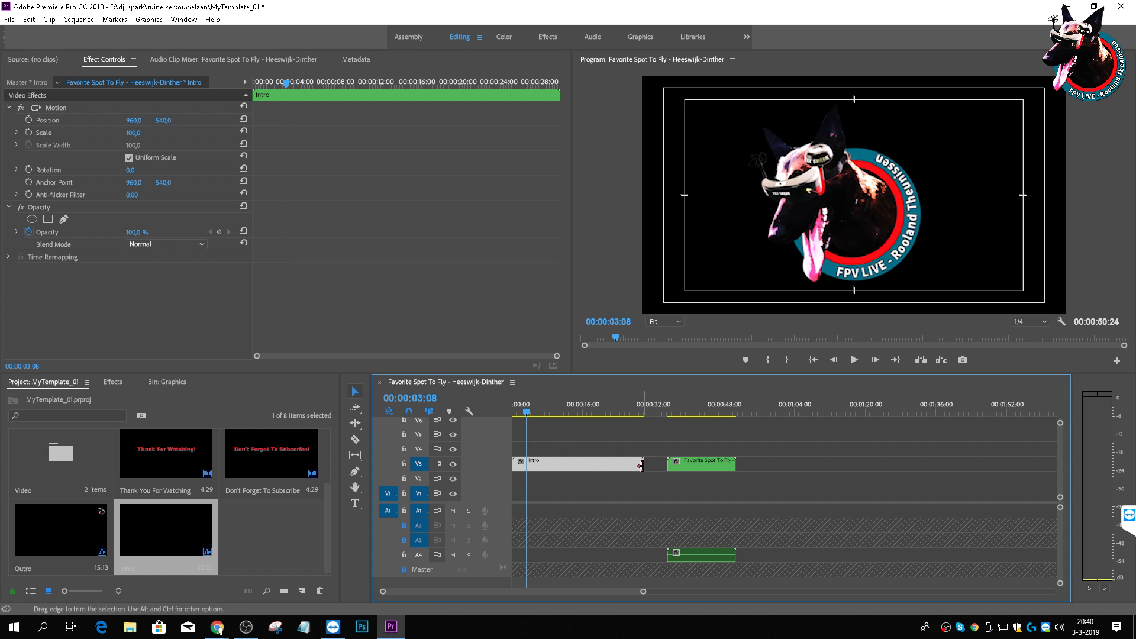
Step: Move the end-card clip on V3 to start at about 00:01:21, then unlink it and delete its audio on A4
{"action": "left_click_drag", "start_coordinate": [694, 468], "coordinate": [898, 462]}
{"action": "left_click", "coordinate": [844, 518]}
{"action": "left_click", "coordinate": [893, 554]}
{"action": "right_click", "coordinate": [895, 558]}
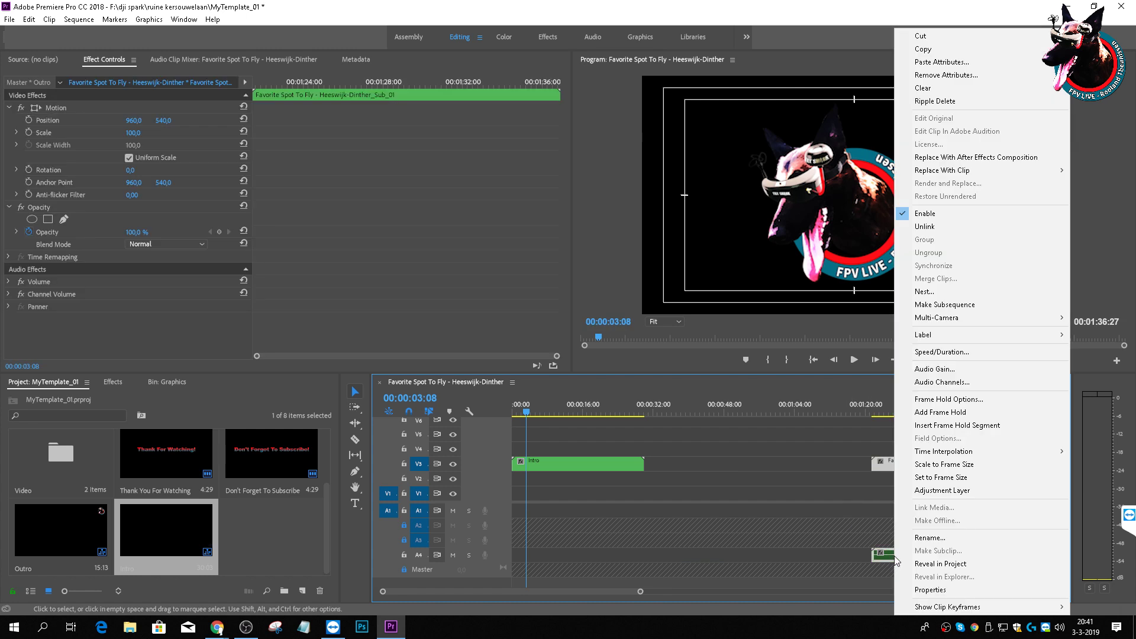
{"action": "left_click", "coordinate": [938, 236]}
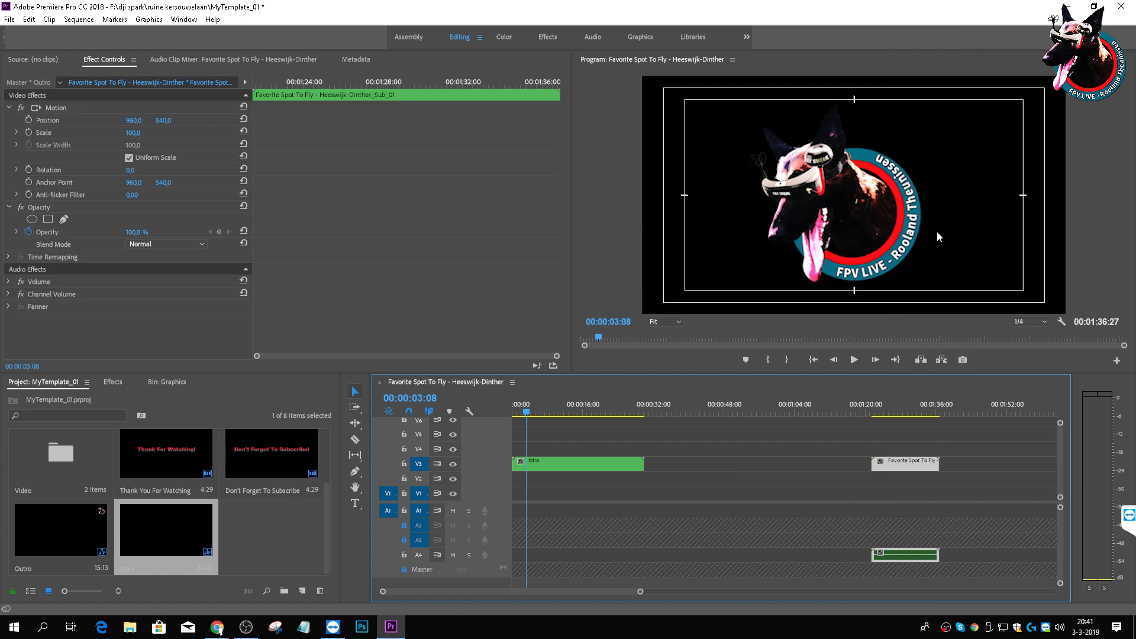
{"action": "left_click", "coordinate": [852, 557]}
{"action": "left_click", "coordinate": [912, 557]}
{"action": "key", "text": "Delete"}
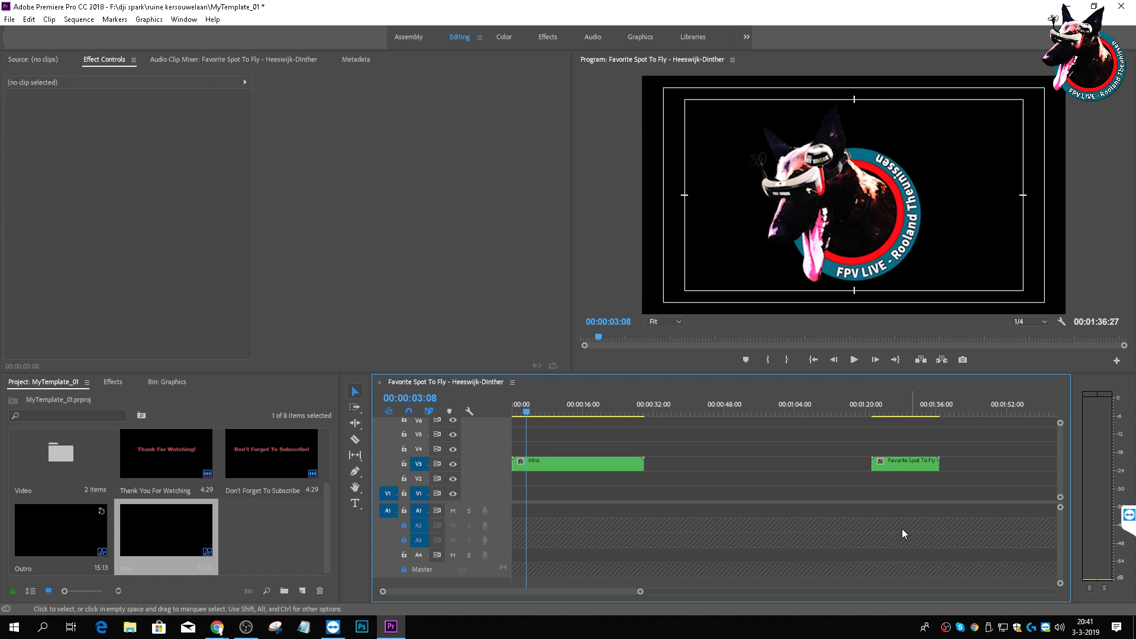
Step: Open the Intro sequence, extend the second logo clip on V2 to end at about 00:04:56, and close the sequence
{"action": "left_click", "coordinate": [895, 469]}
{"action": "left_click_drag", "start_coordinate": [642, 464], "coordinate": [659, 432]}
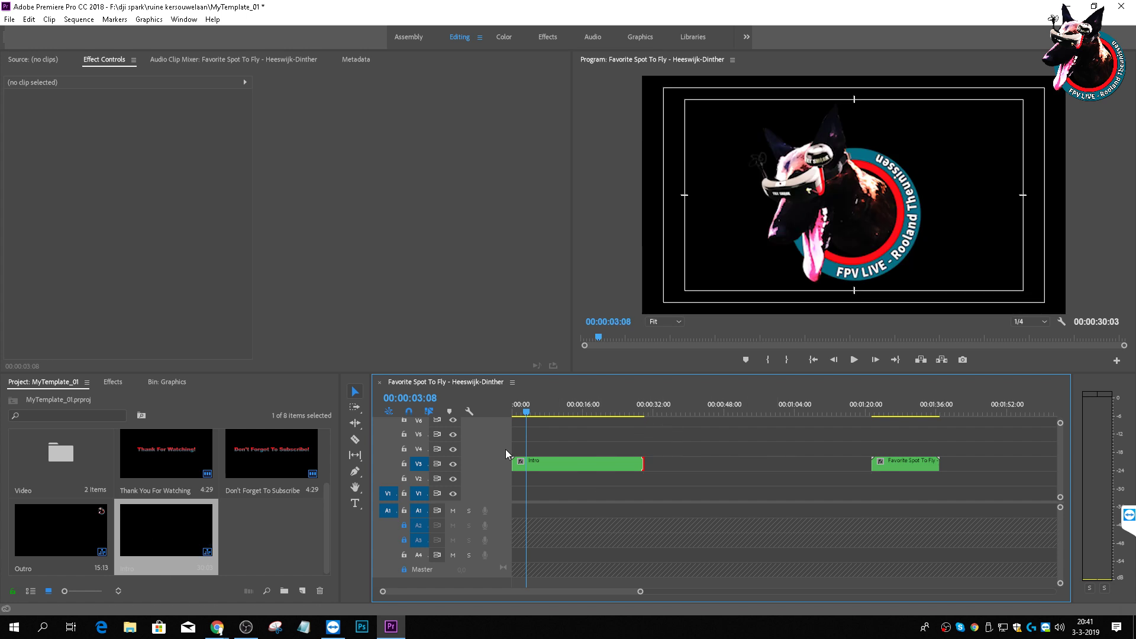
{"action": "double_click", "coordinate": [542, 464]}
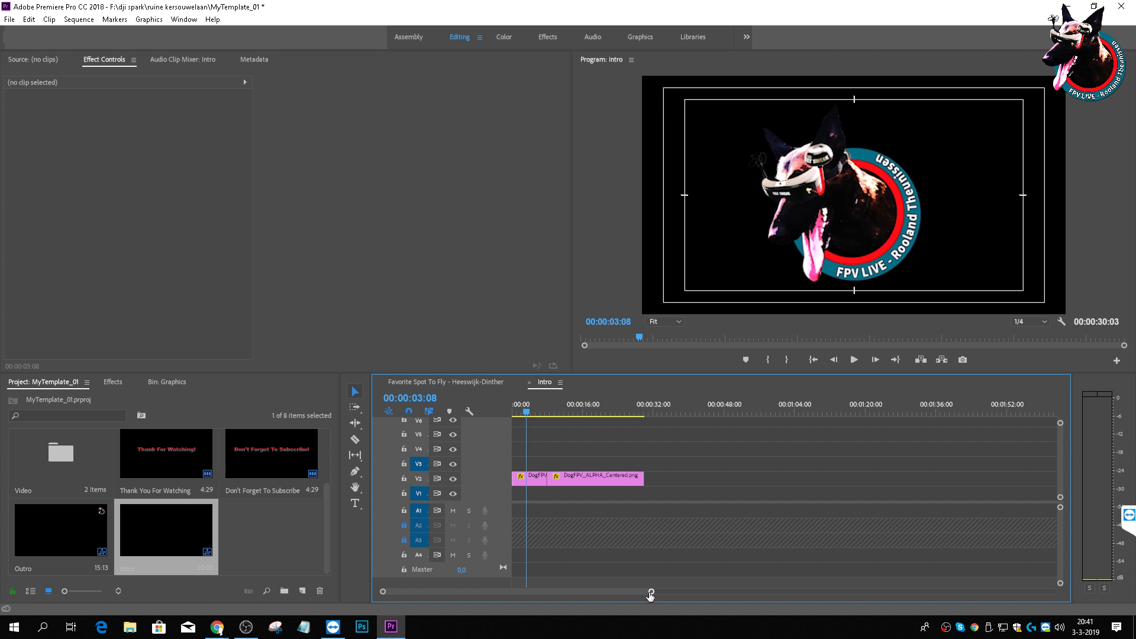
{"action": "left_click_drag", "start_coordinate": [650, 595], "coordinate": [783, 580]}
{"action": "left_click", "coordinate": [572, 477]}
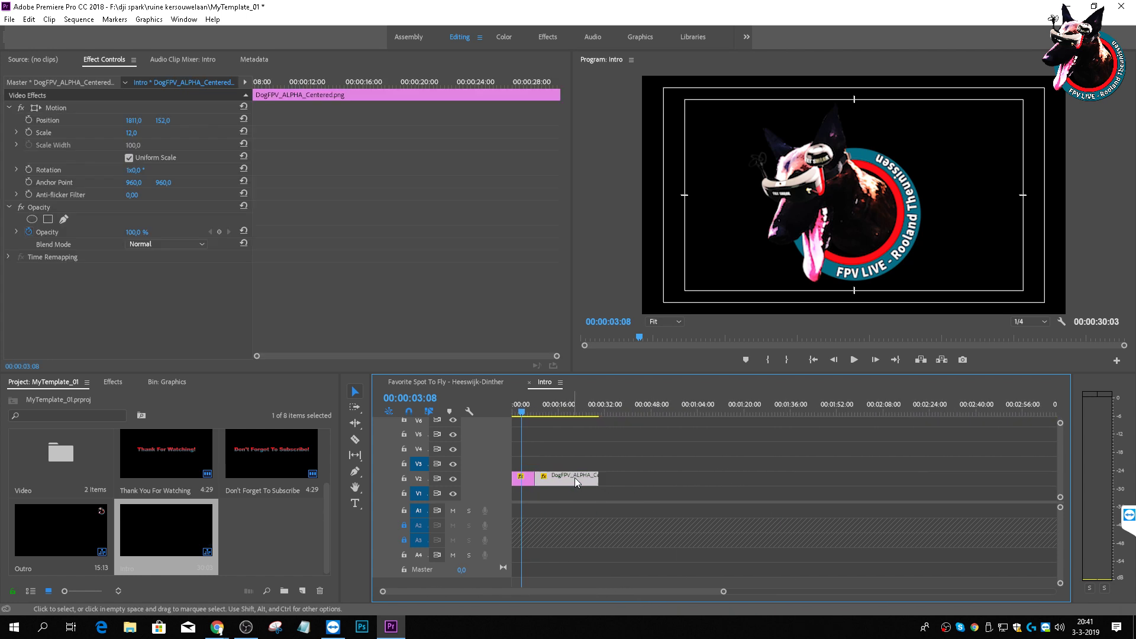
{"action": "left_click_drag", "start_coordinate": [602, 478], "coordinate": [1053, 485]}
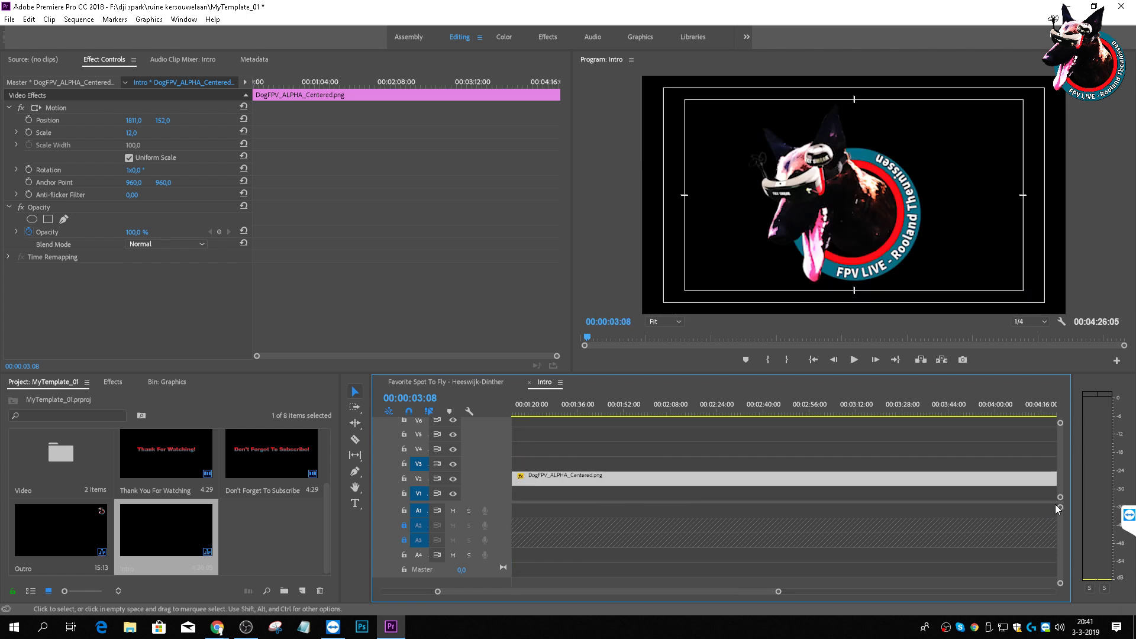
{"action": "left_click_drag", "start_coordinate": [720, 591], "coordinate": [627, 588]}
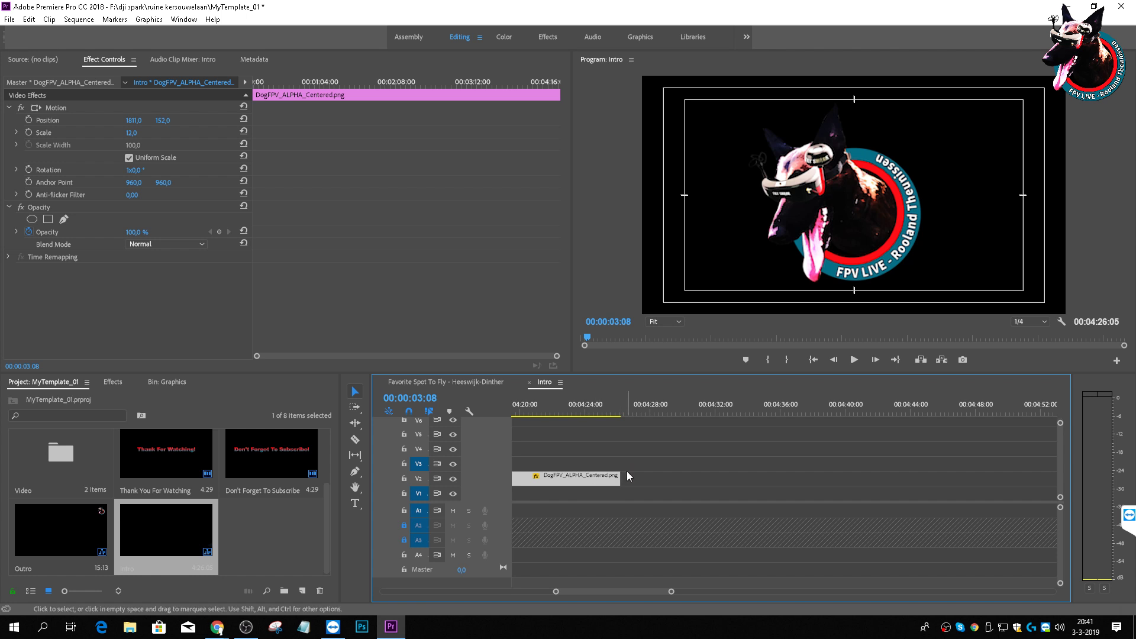
{"action": "left_click_drag", "start_coordinate": [617, 475], "coordinate": [1056, 503]}
{"action": "left_click_drag", "start_coordinate": [604, 591], "coordinate": [474, 577]}
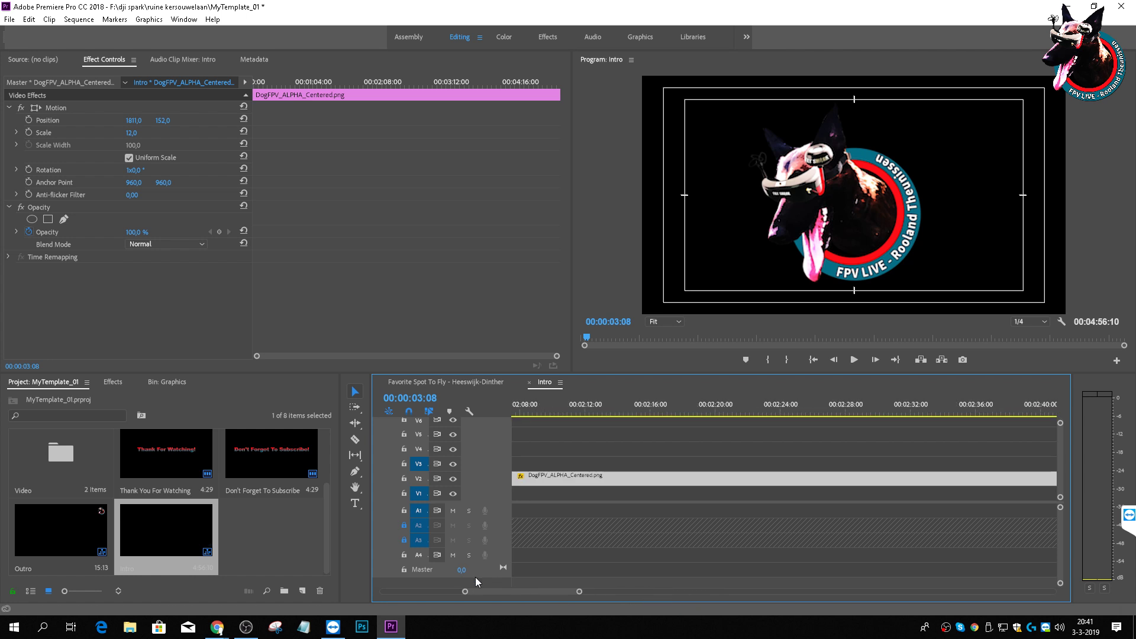
{"action": "left_click", "coordinate": [528, 382]}
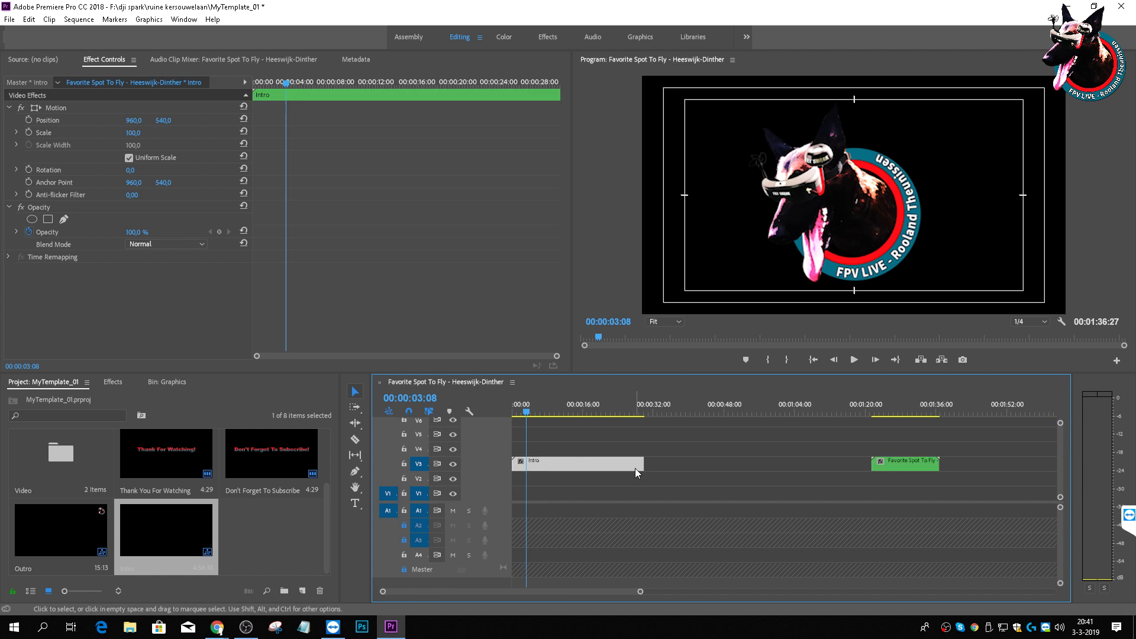
Step: Stretch the Intro clip on V3 to the start of the end-card clip and check the corner logo midway
{"action": "left_click_drag", "start_coordinate": [643, 465], "coordinate": [873, 476]}
{"action": "left_click", "coordinate": [770, 405]}
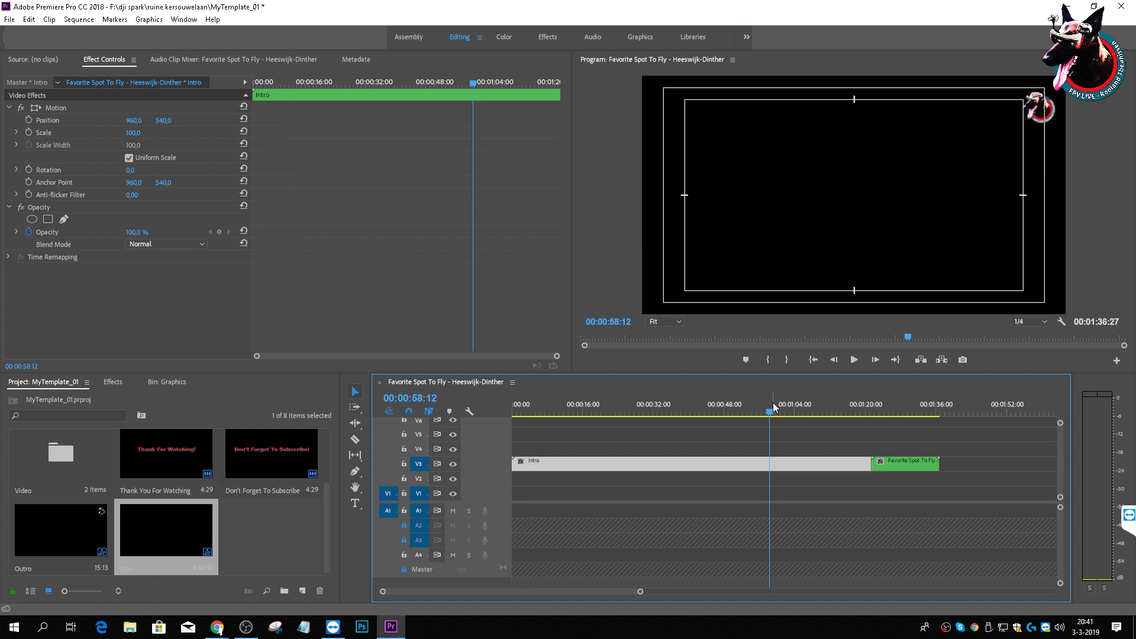
{"action": "left_click", "coordinate": [722, 407]}
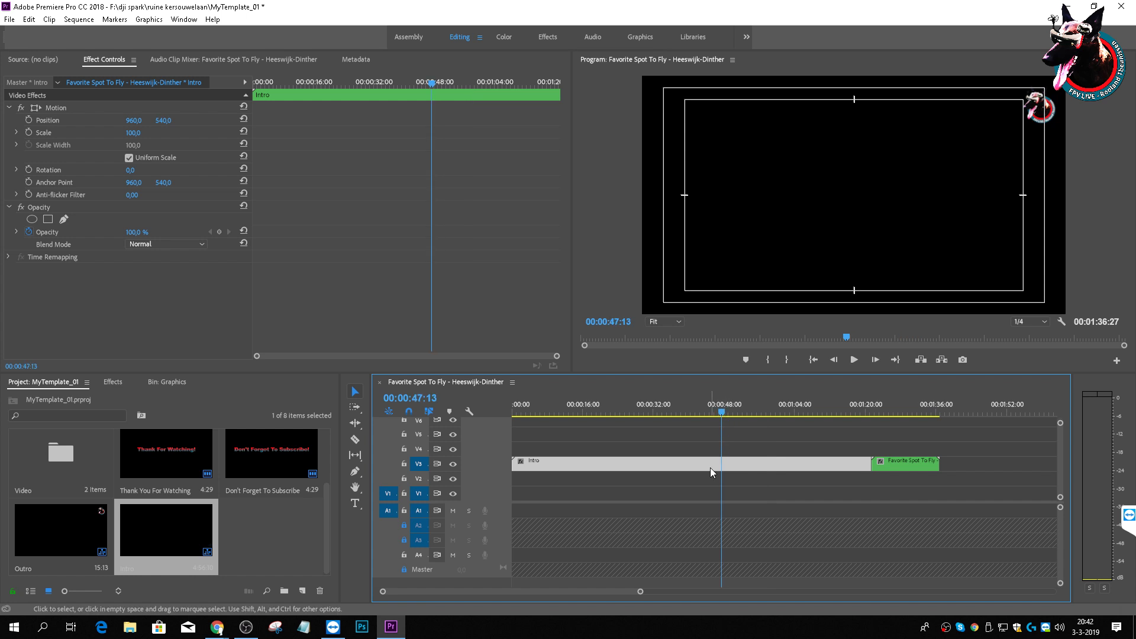
Step: Shorten the Intro clip on V3 to about 13 seconds, preview the end card and return the playhead to the start
{"action": "left_click_drag", "start_coordinate": [869, 459], "coordinate": [569, 479]}
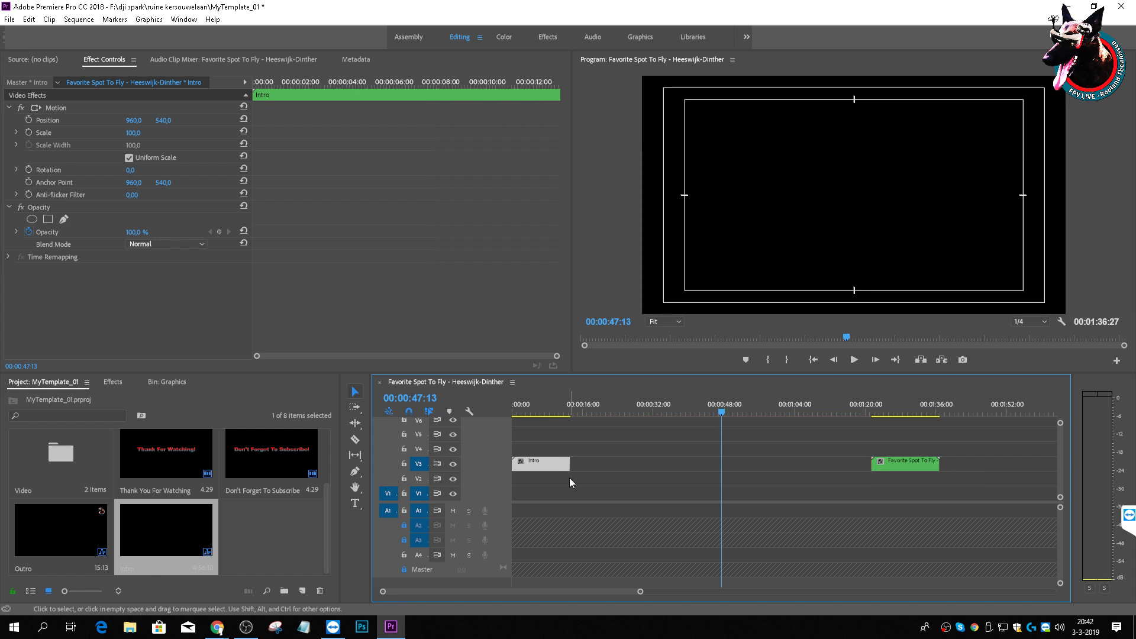
{"action": "left_click", "coordinate": [903, 410]}
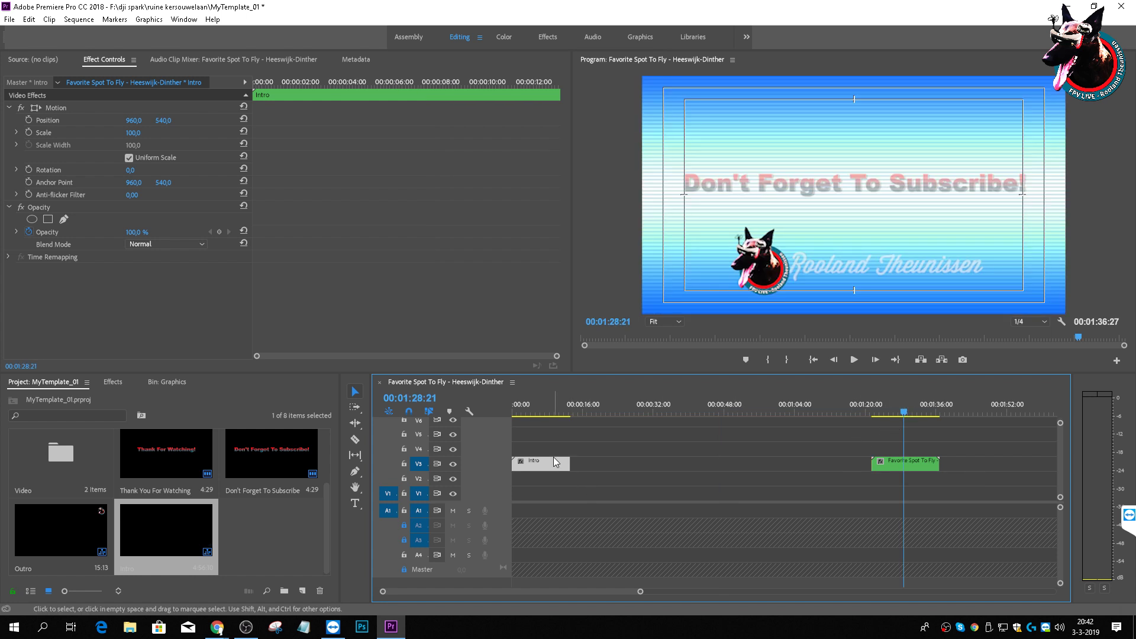
{"action": "left_click", "coordinate": [882, 464]}
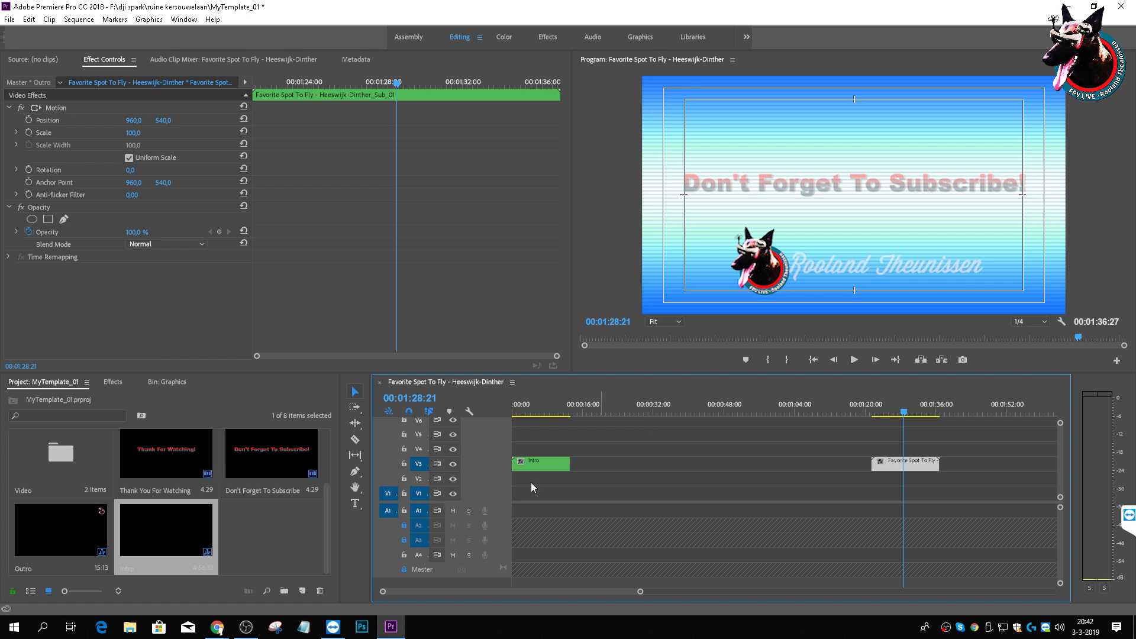
{"action": "key", "text": "Home"}
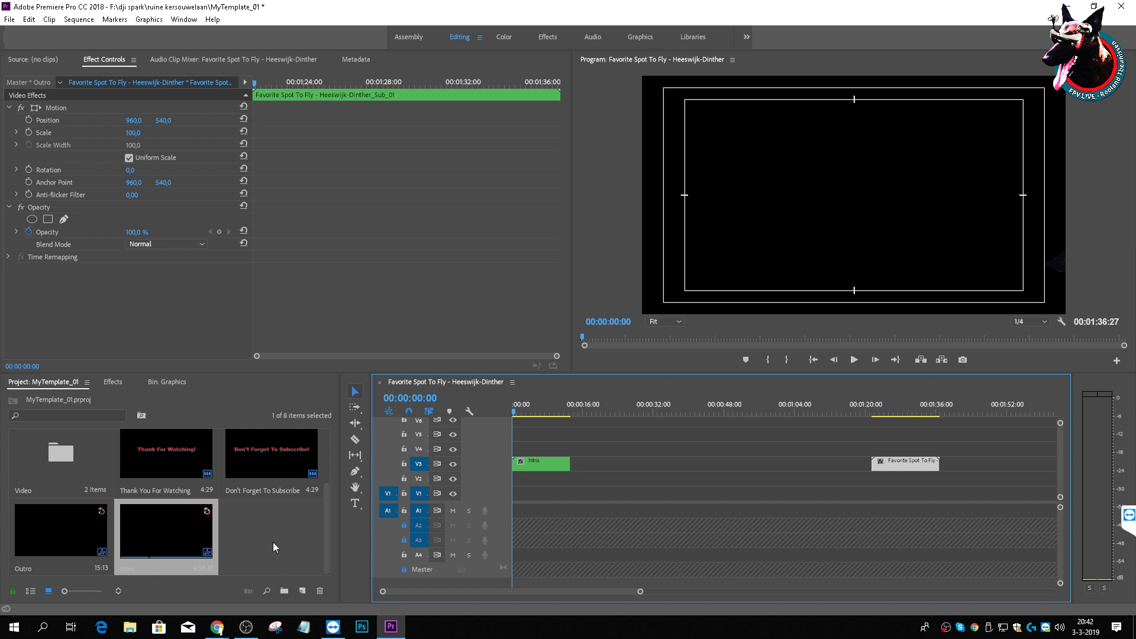
Step: Check the music track in the Audio bin, then delete the Audio and Video bins from the project
{"action": "left_click_drag", "start_coordinate": [325, 552], "coordinate": [328, 478]}
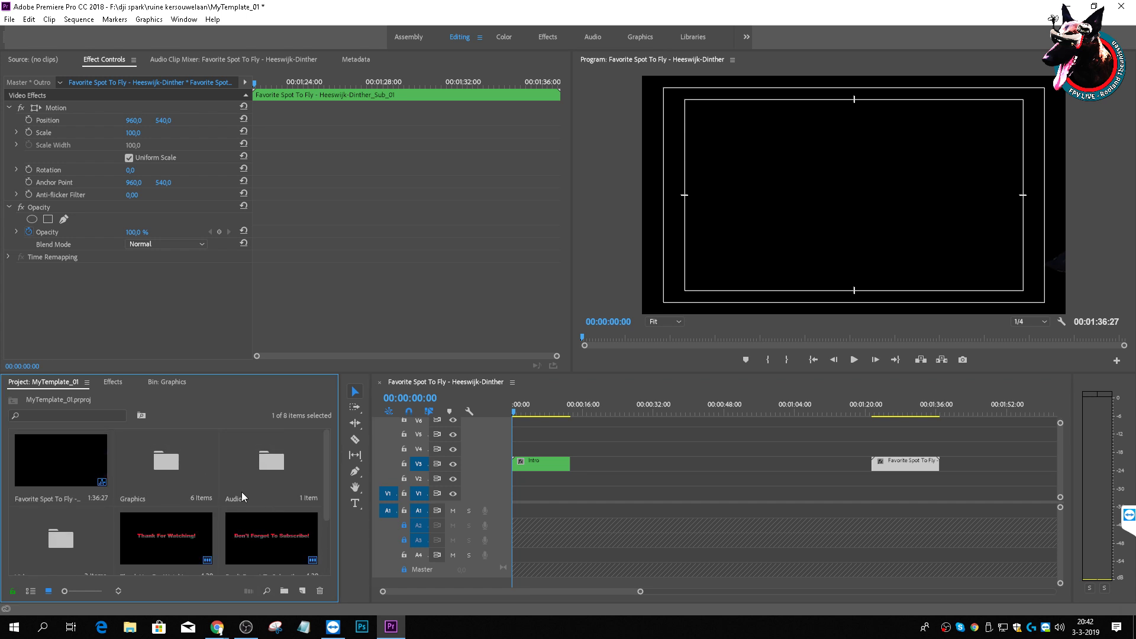
{"action": "left_click", "coordinate": [270, 459]}
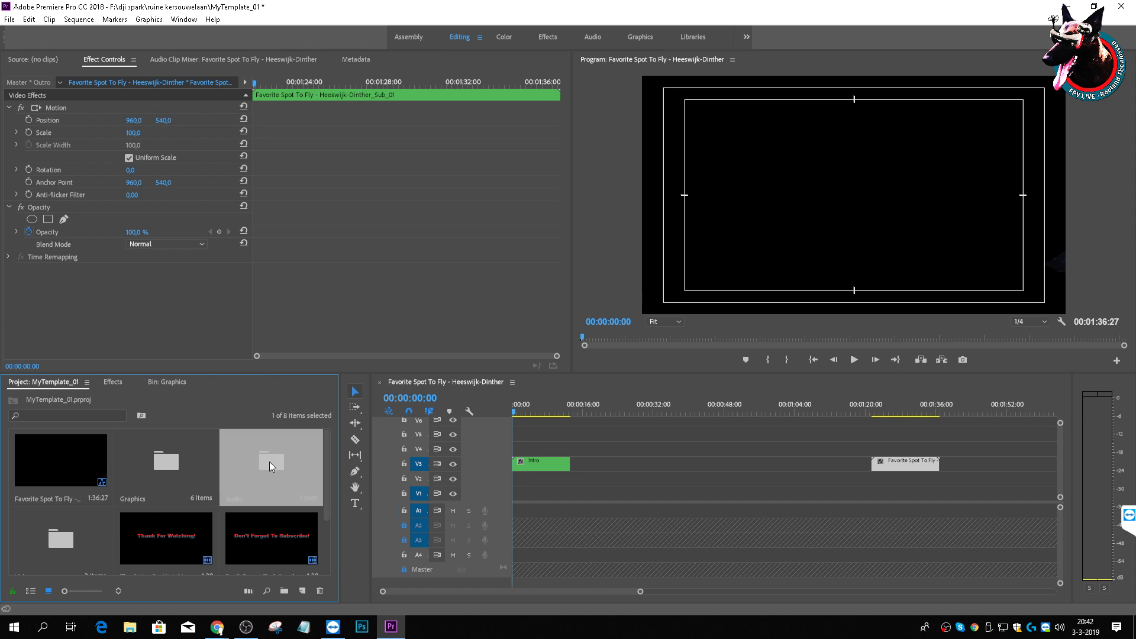
{"action": "double_click", "coordinate": [269, 462]}
{"action": "left_click", "coordinate": [73, 474]}
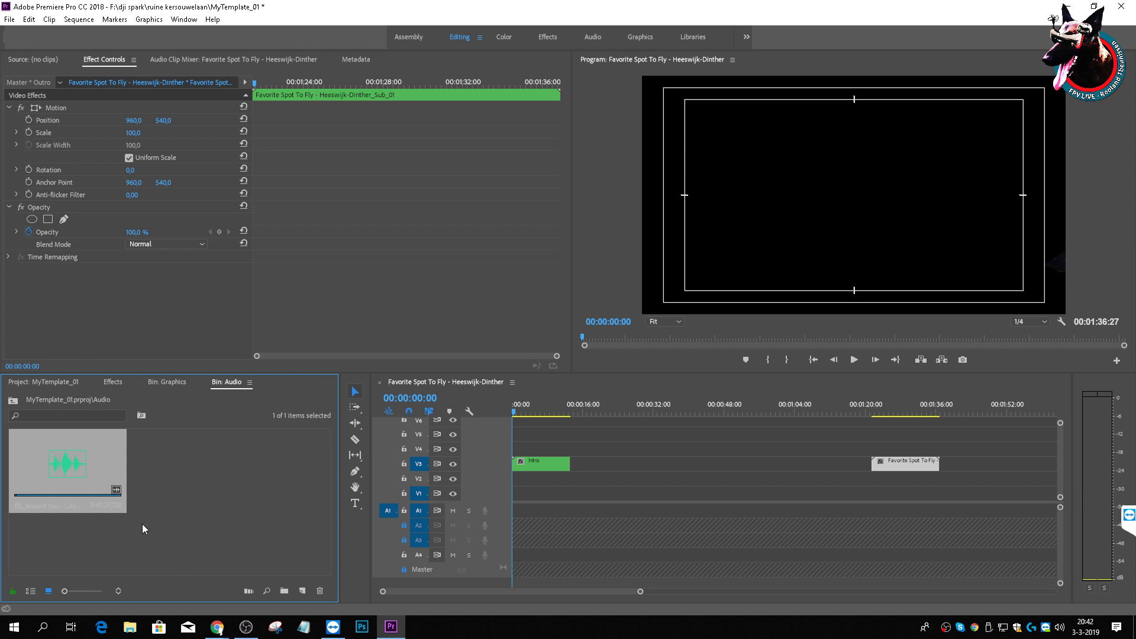
{"action": "left_click", "coordinate": [215, 536]}
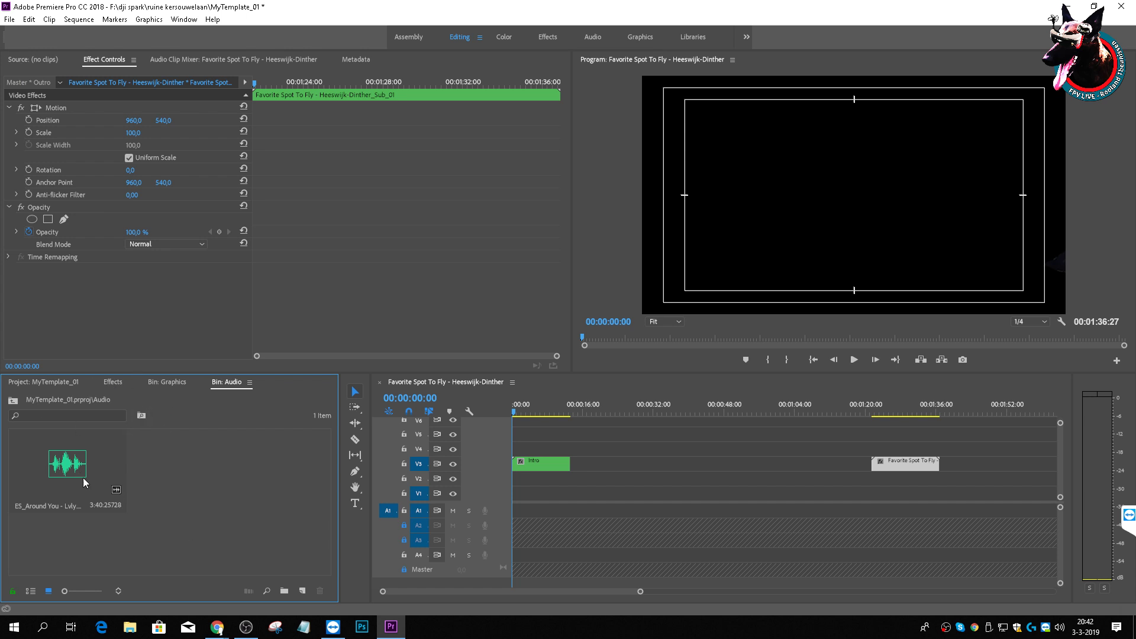
{"action": "left_click", "coordinate": [69, 464]}
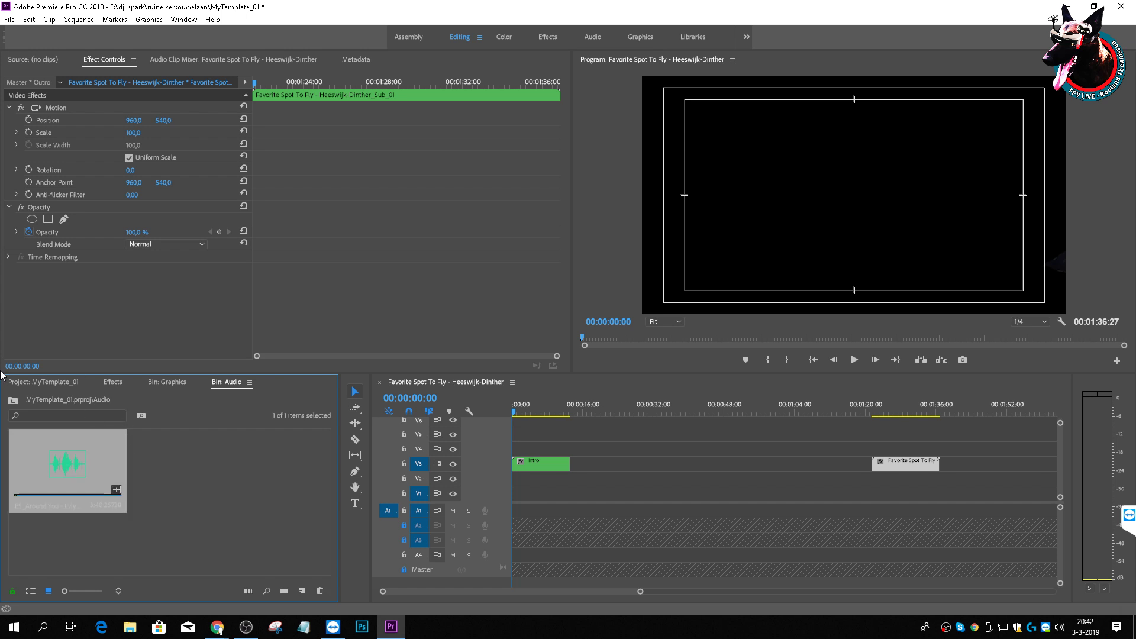
{"action": "left_click", "coordinate": [27, 383]}
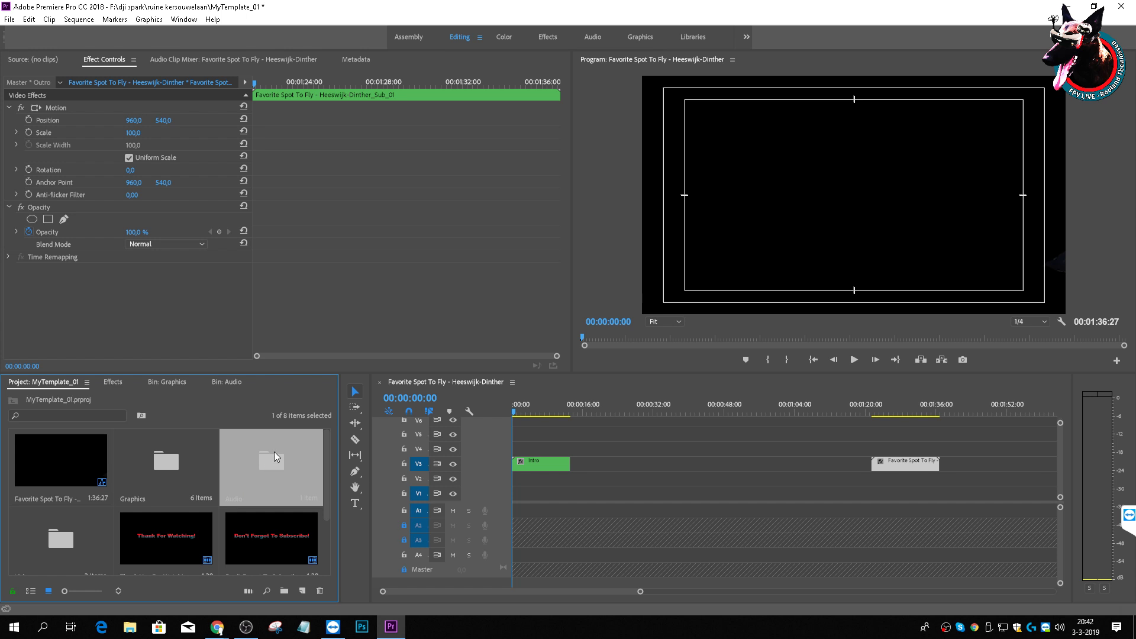
{"action": "key", "text": "Delete"}
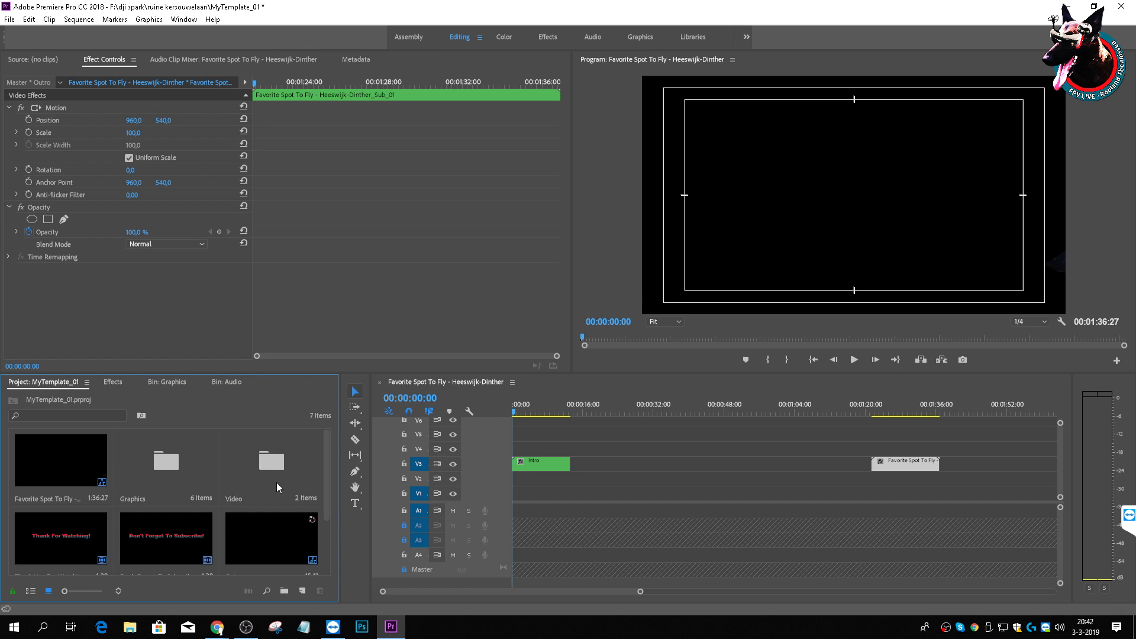
{"action": "left_click", "coordinate": [275, 473]}
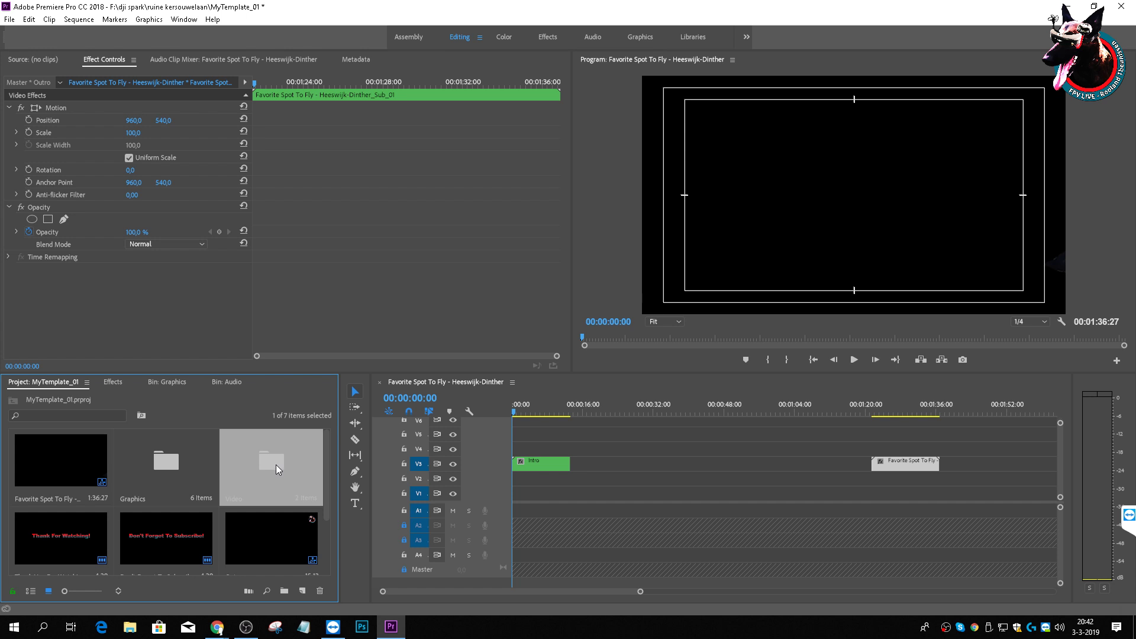
{"action": "key", "text": "Delete"}
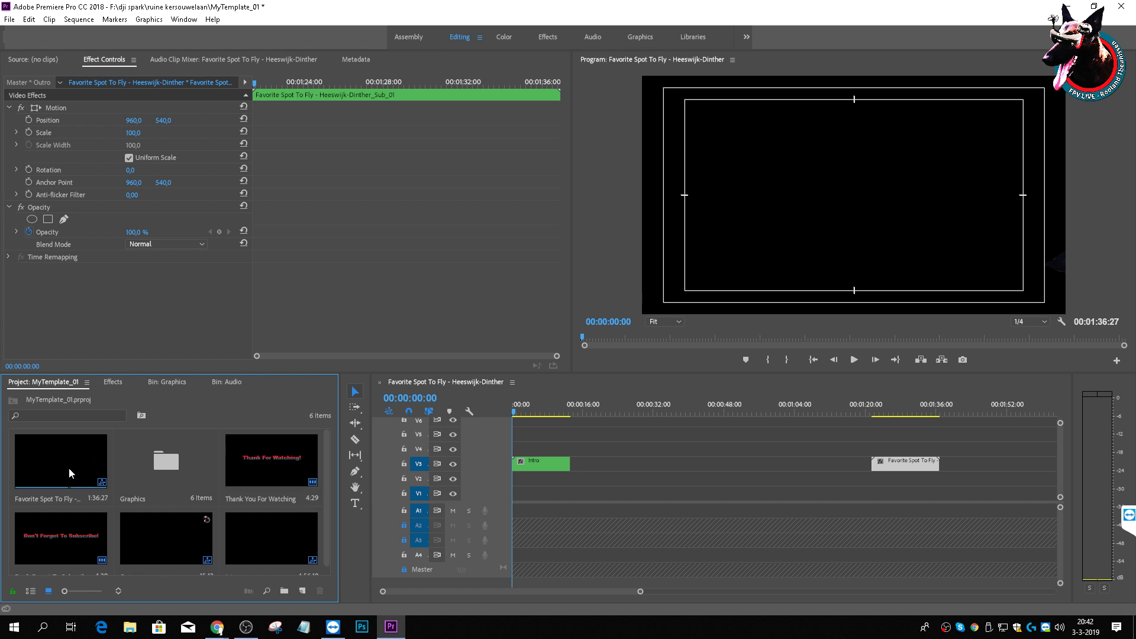
Step: Move the Don't Forget To Subscribe and Thank You For Watching titles into the Graphics bin
{"action": "left_click", "coordinate": [59, 538]}
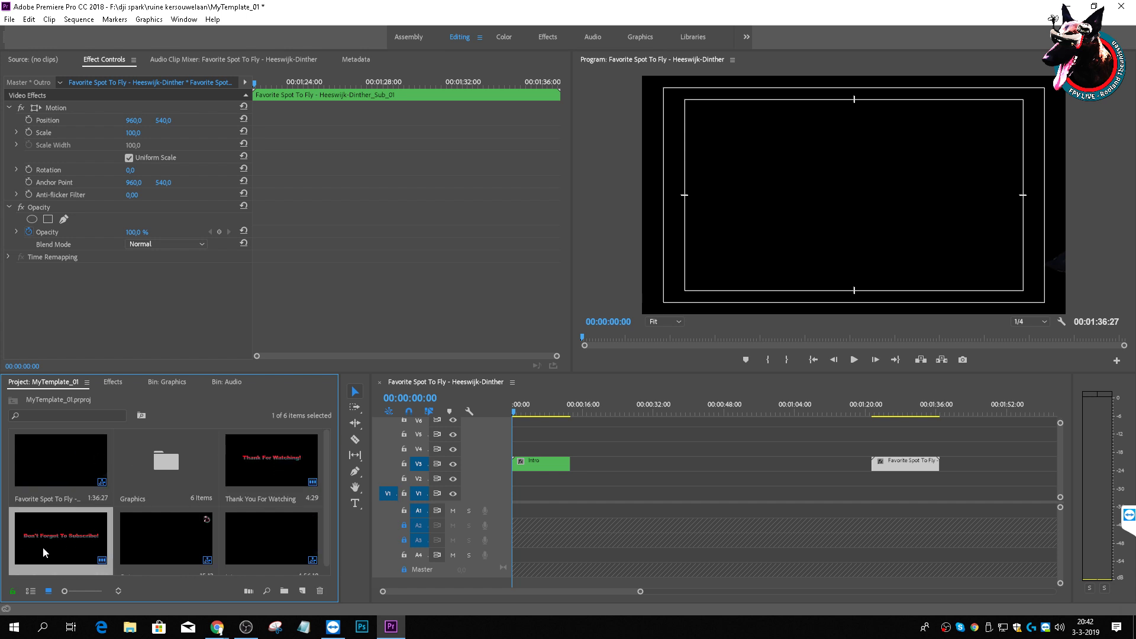
{"action": "left_click_drag", "start_coordinate": [45, 541], "coordinate": [151, 471]}
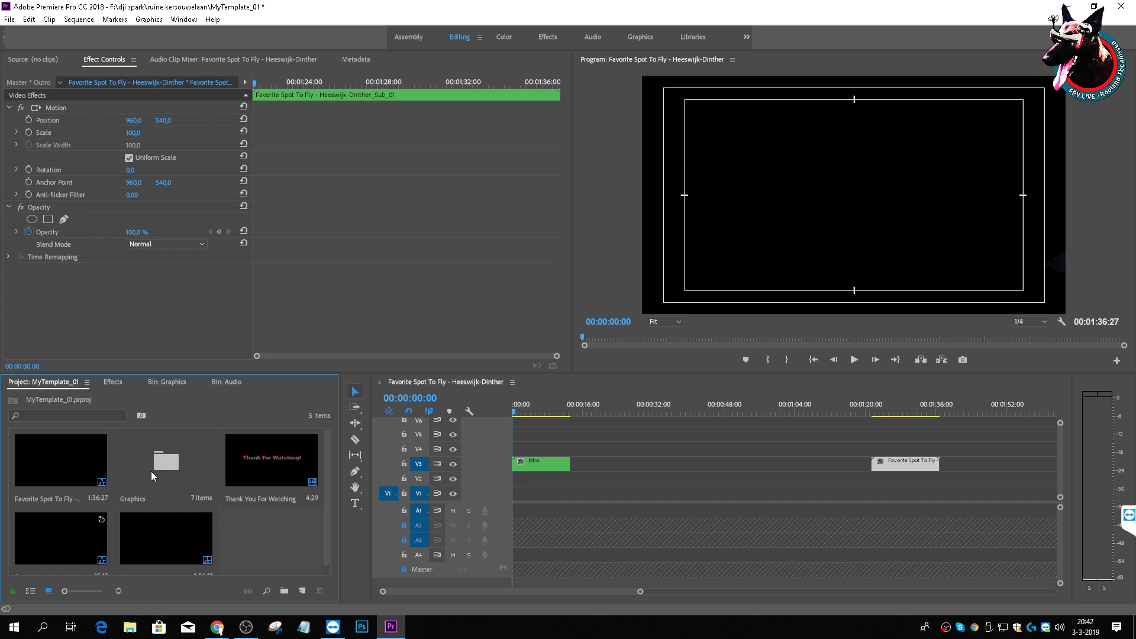
{"action": "left_click_drag", "start_coordinate": [270, 464], "coordinate": [162, 475]}
{"action": "left_click", "coordinate": [71, 544]}
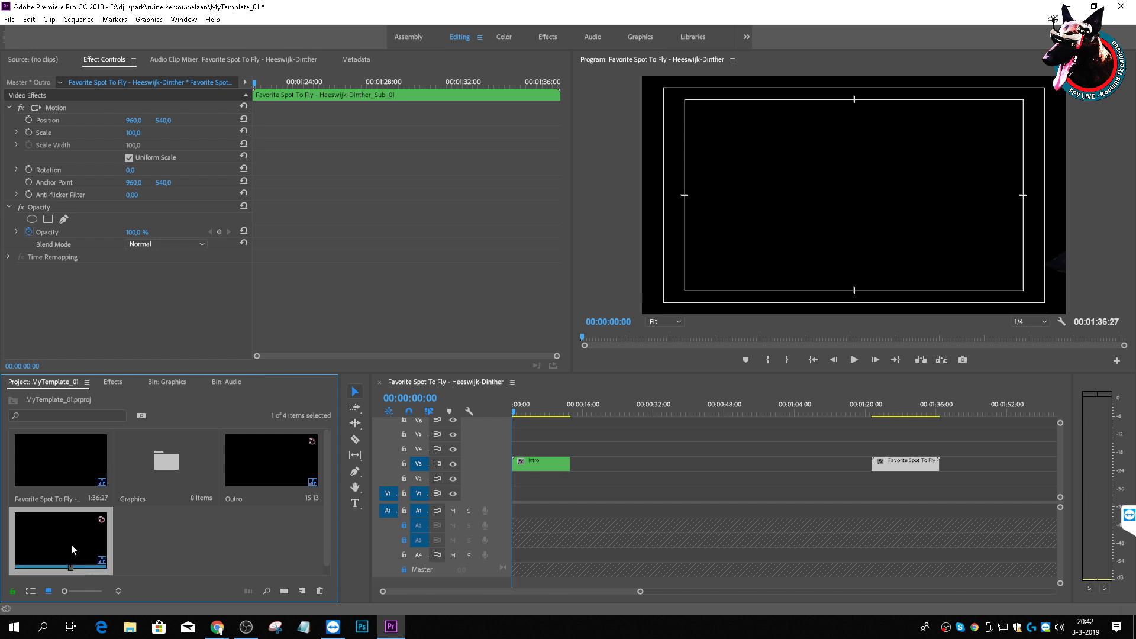
{"action": "left_click", "coordinate": [199, 541]}
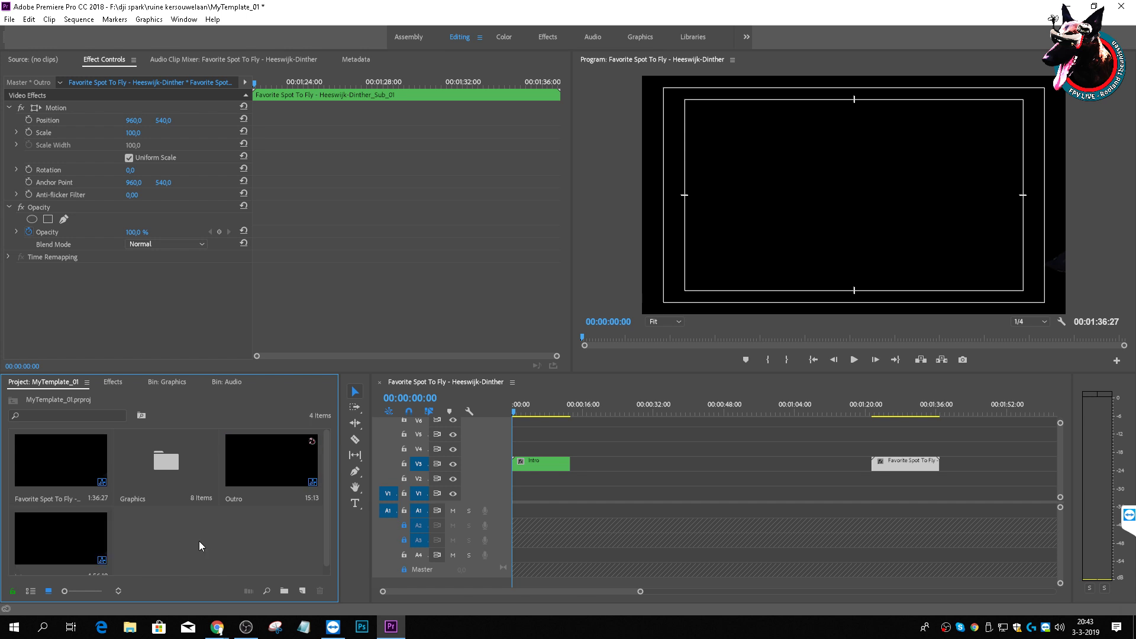
Step: Create a new bin at the project's root level and name it Intro And Outro
{"action": "left_click", "coordinate": [284, 591]}
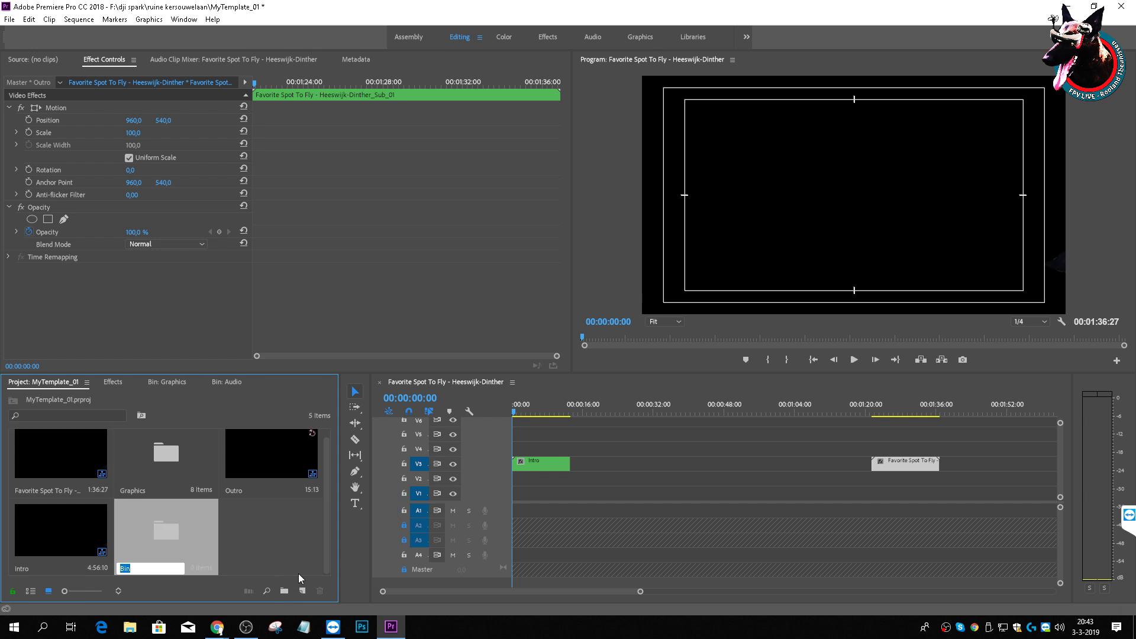
{"action": "type", "text": "C"}
{"action": "key", "text": "BackSpace"}
{"action": "type", "text": "INtro a"}
{"action": "key", "text": "BackSpace"}
{"action": "key", "text": "BackSpace"}
{"action": "key", "text": "BackSpace"}
{"action": "key", "text": "BackSpace"}
{"action": "key", "text": "BackSpace"}
{"action": "key", "text": "BackSpace"}
{"action": "key", "text": "BackSpace"}
{"action": "type", "text": "INtro"}
{"action": "key", "text": "BackSpace"}
{"action": "key", "text": "BackSpace"}
{"action": "key", "text": "BackSpace"}
{"action": "key", "text": "BackSpace"}
{"action": "key", "text": "BackSpace"}
{"action": "type", "text": "Intro And Outro"}
{"action": "left_click", "coordinate": [295, 535]}
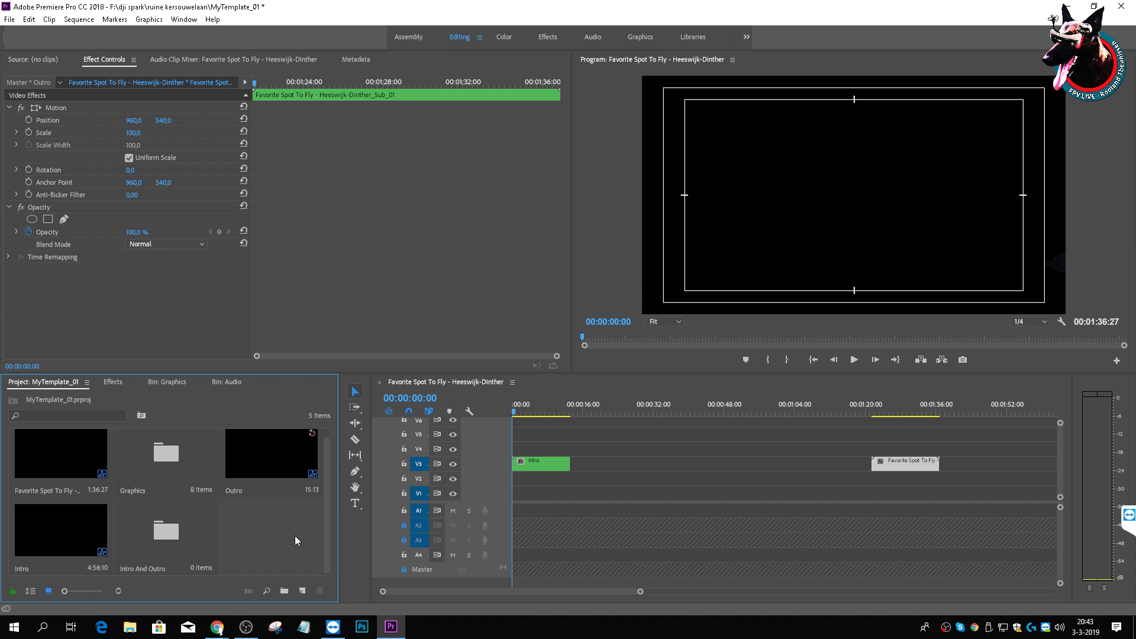
Step: Move the Outro and Intro sequences into the Intro And Outro bin
{"action": "left_click_drag", "start_coordinate": [255, 462], "coordinate": [164, 530]}
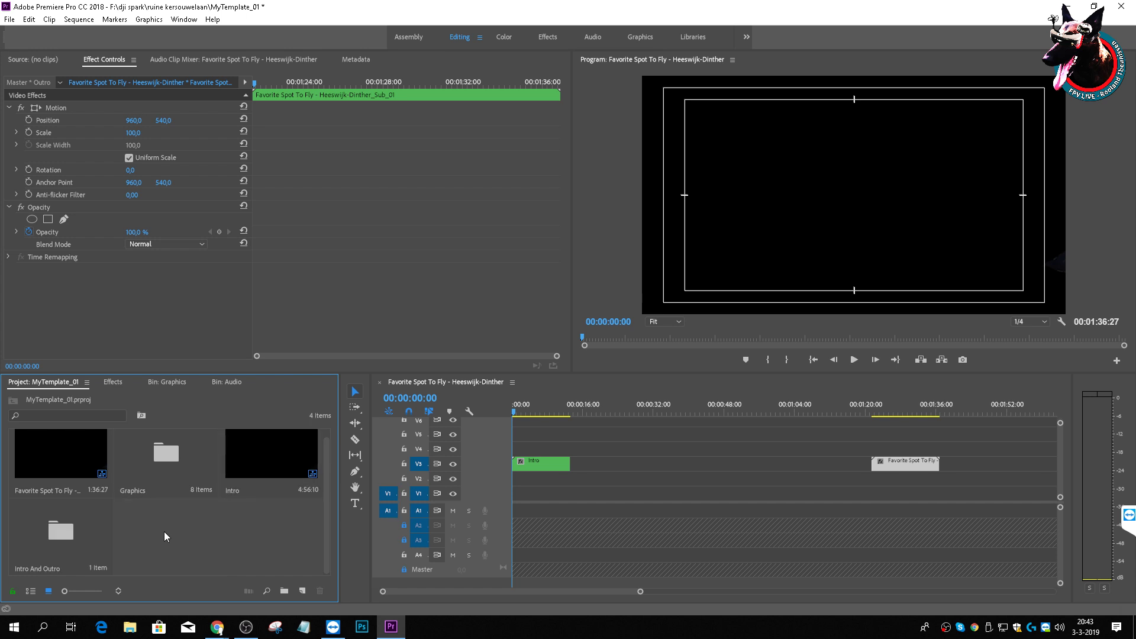
{"action": "left_click_drag", "start_coordinate": [248, 473], "coordinate": [66, 528]}
{"action": "left_click_drag", "start_coordinate": [267, 459], "coordinate": [53, 525]}
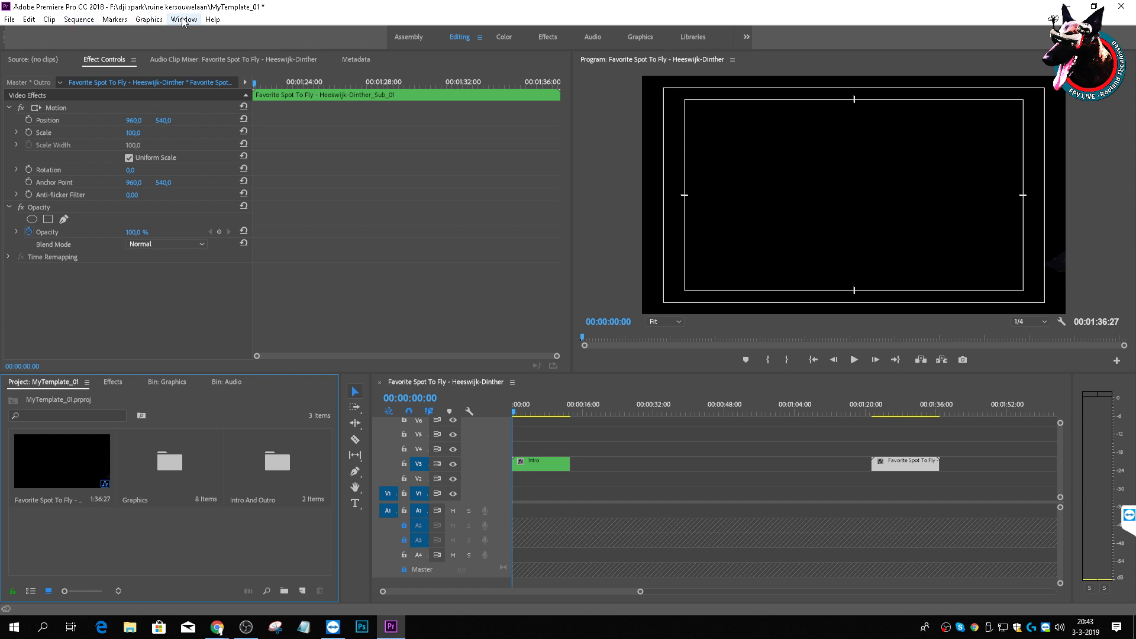
Step: Delete the Favorite Spot To Fly main sequence from the project
{"action": "left_click", "coordinate": [53, 478]}
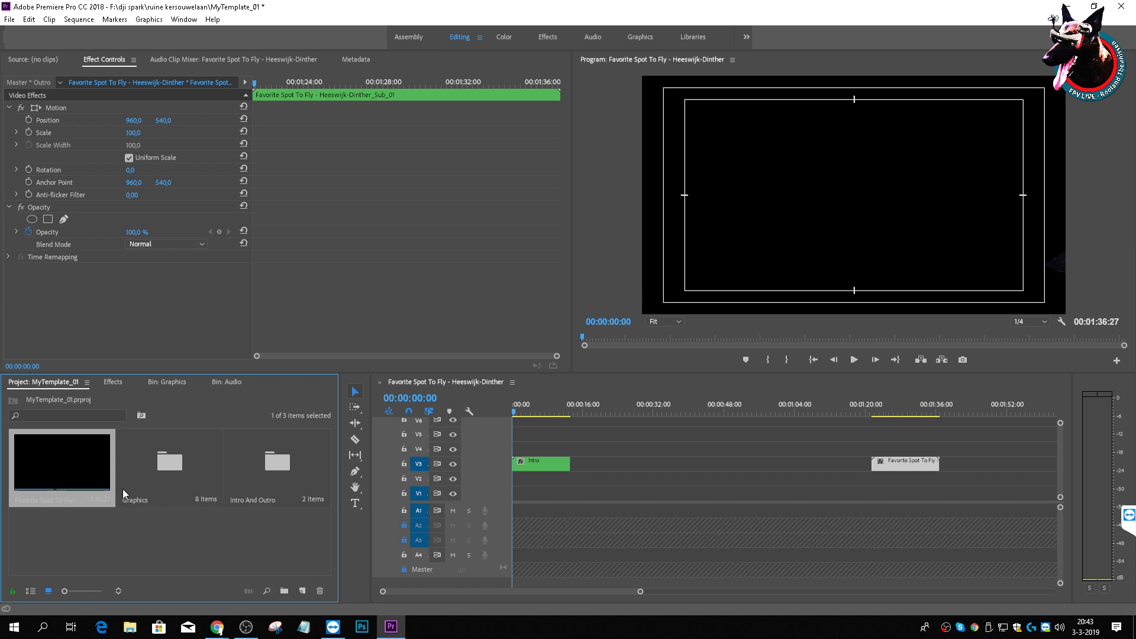
{"action": "key", "text": "Delete"}
{"action": "left_click", "coordinate": [85, 535]}
Step: Open the Graphics bin, look through its background, bug, logo, lower third and title files, and return to the project root
{"action": "left_click", "coordinate": [180, 474]}
{"action": "left_click", "coordinate": [70, 467]}
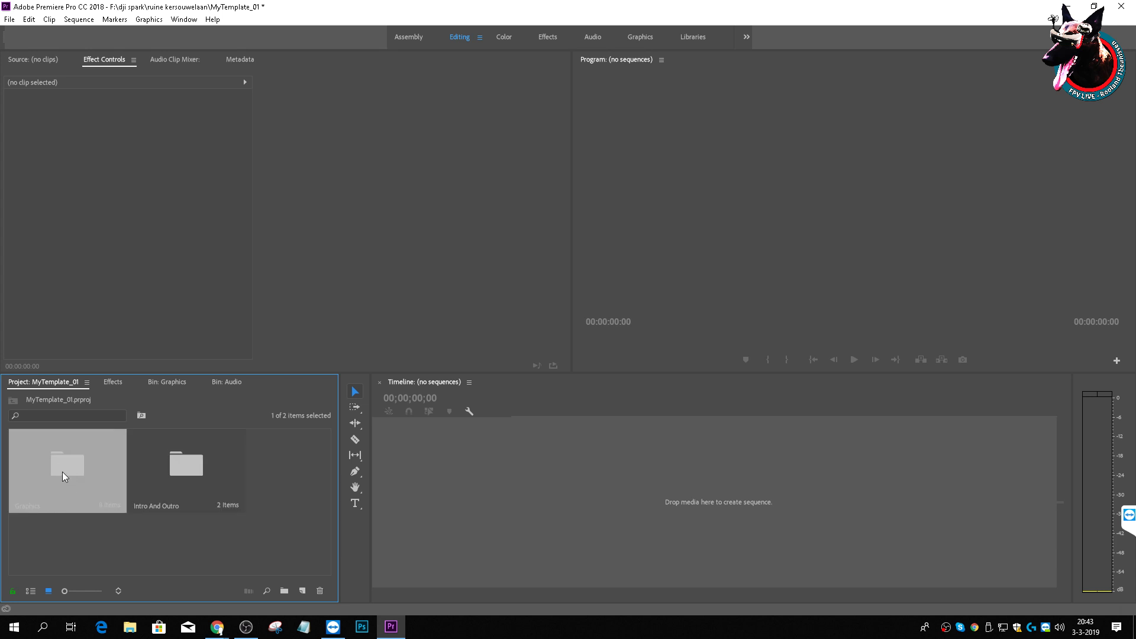
{"action": "double_click", "coordinate": [62, 471]}
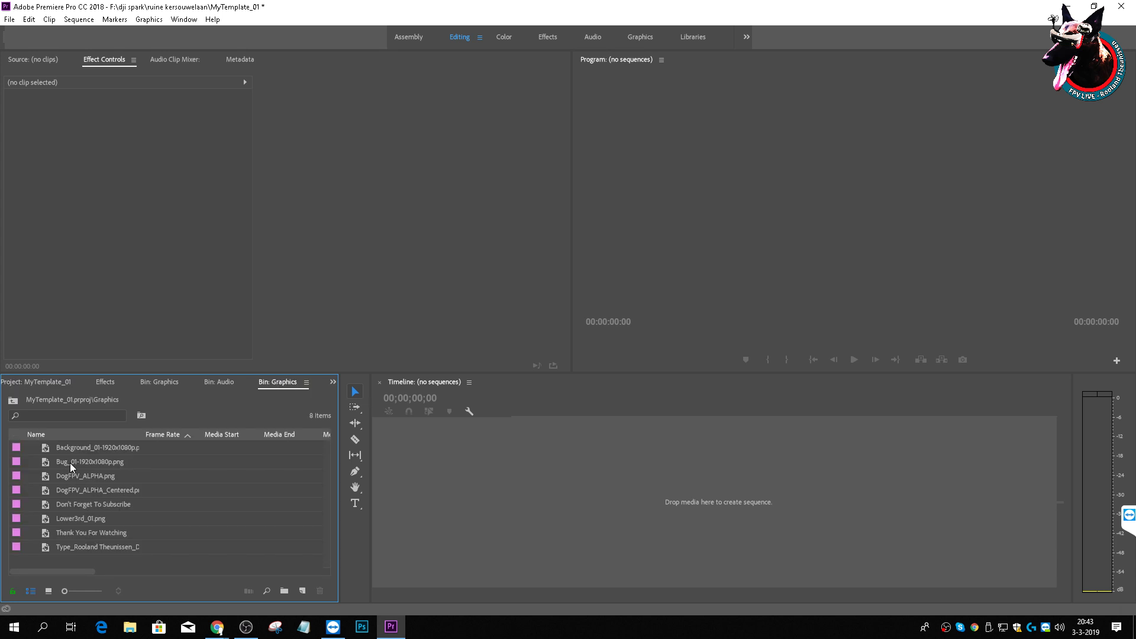
{"action": "left_click", "coordinate": [90, 545]}
{"action": "left_click", "coordinate": [84, 533]}
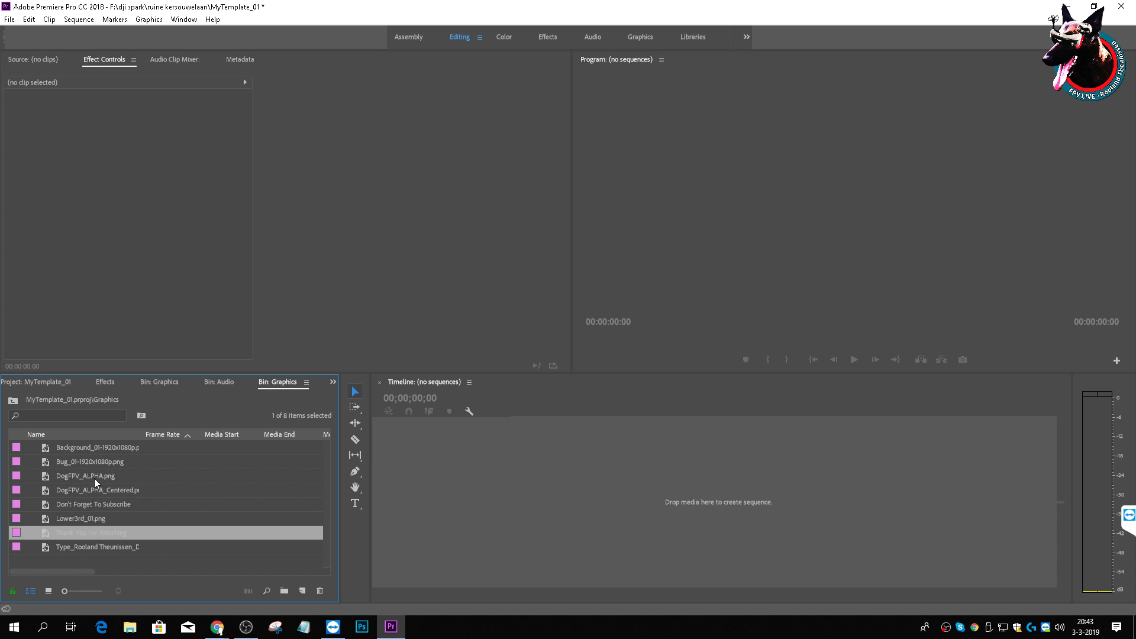
{"action": "left_click", "coordinate": [72, 519]}
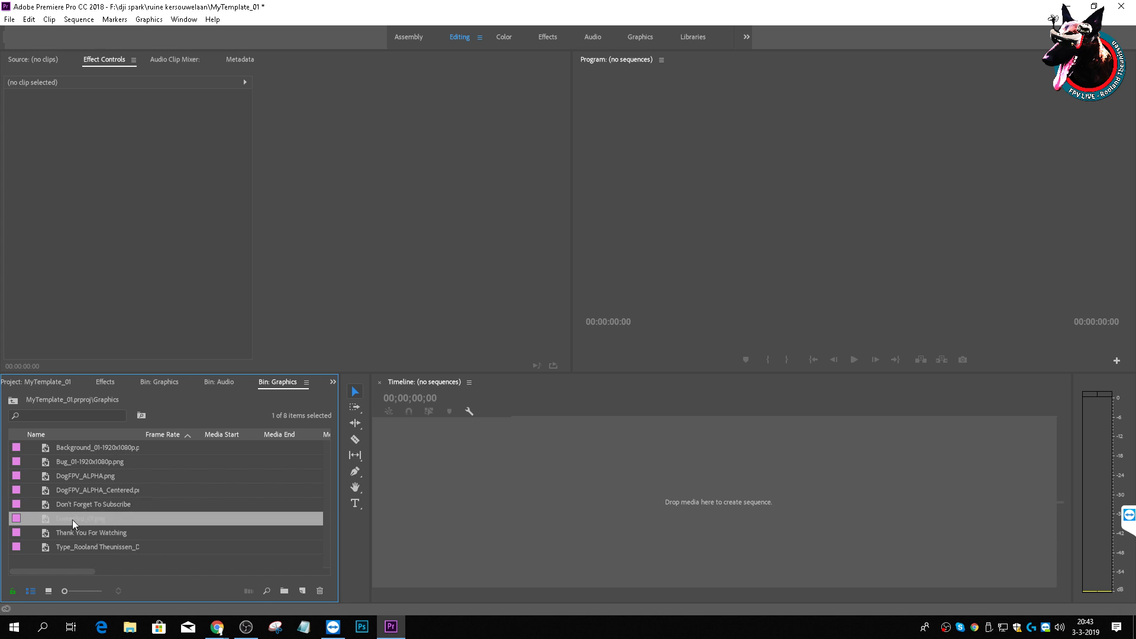
{"action": "left_click", "coordinate": [76, 444]}
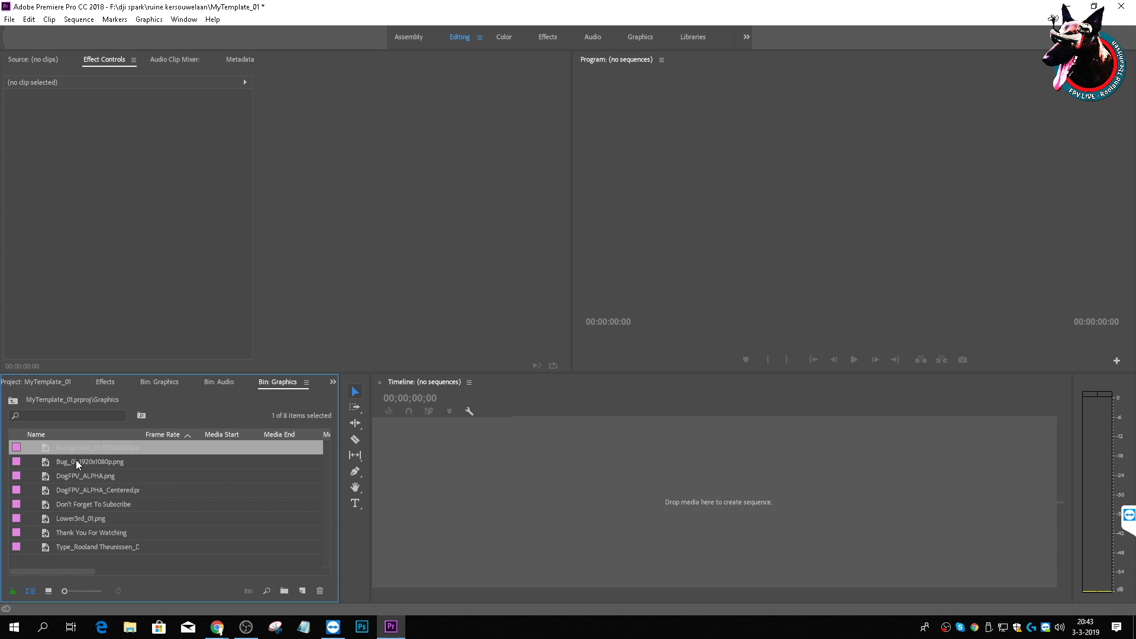
{"action": "left_click", "coordinate": [76, 462]}
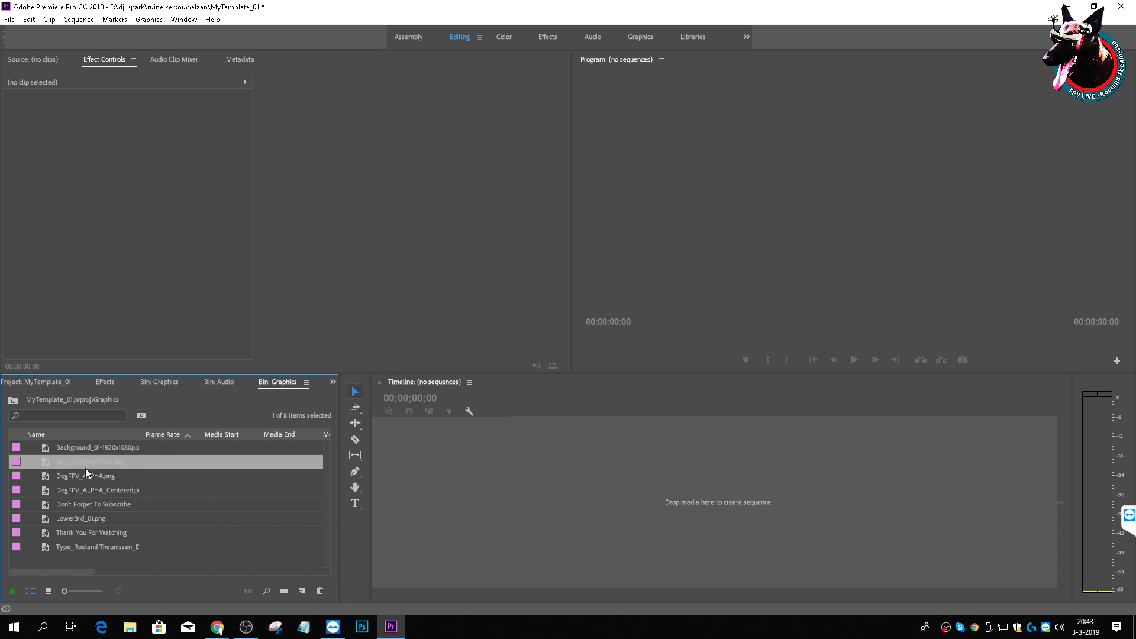
{"action": "left_click", "coordinate": [83, 476]}
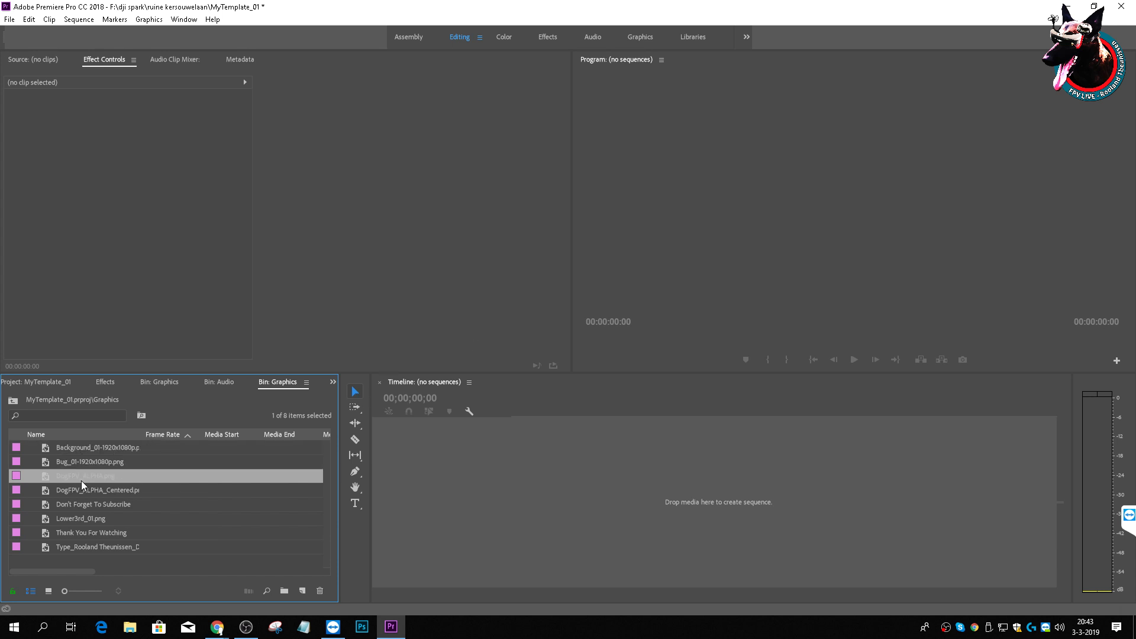
{"action": "left_click", "coordinate": [33, 379]}
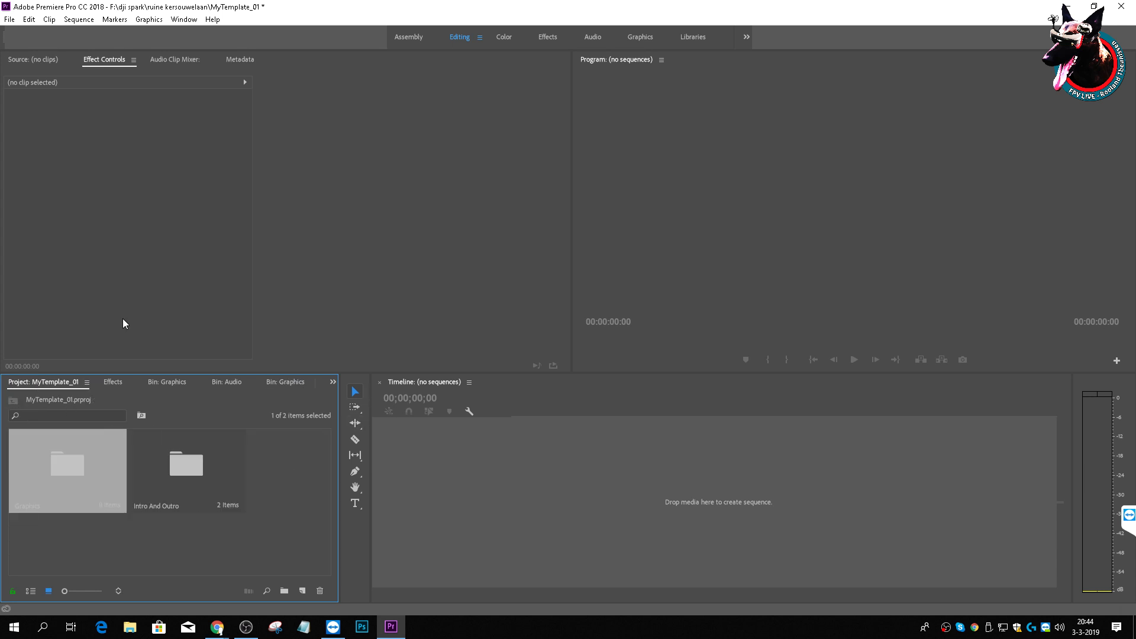
Step: Review the two remaining bins and open Intro And Outro to check its contents
{"action": "left_click", "coordinate": [200, 555]}
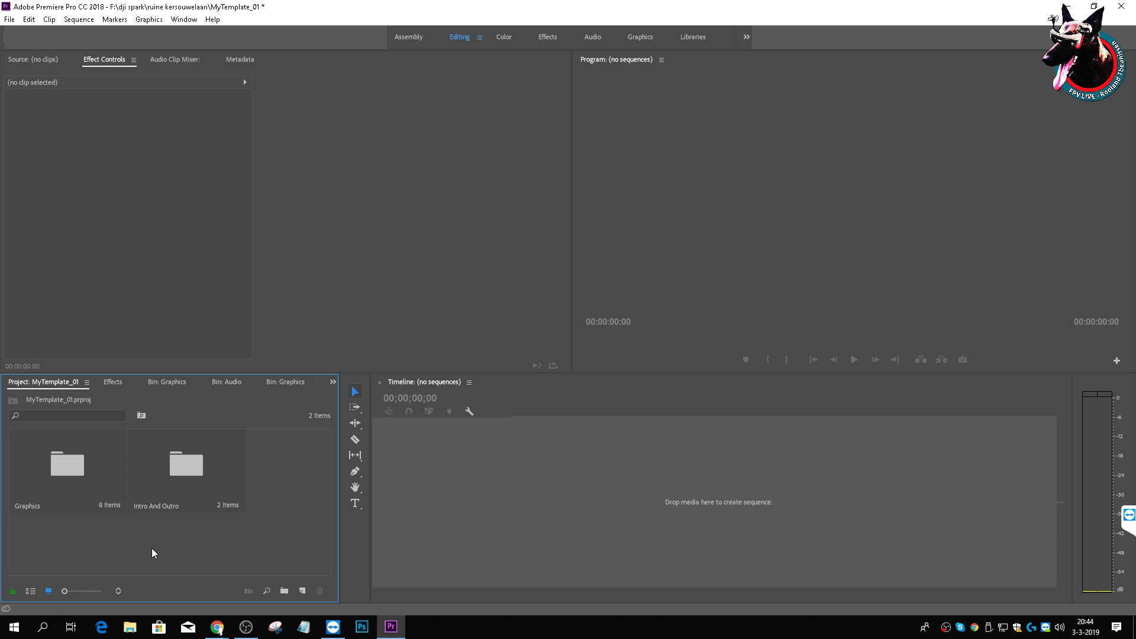
{"action": "left_click", "coordinate": [230, 489]}
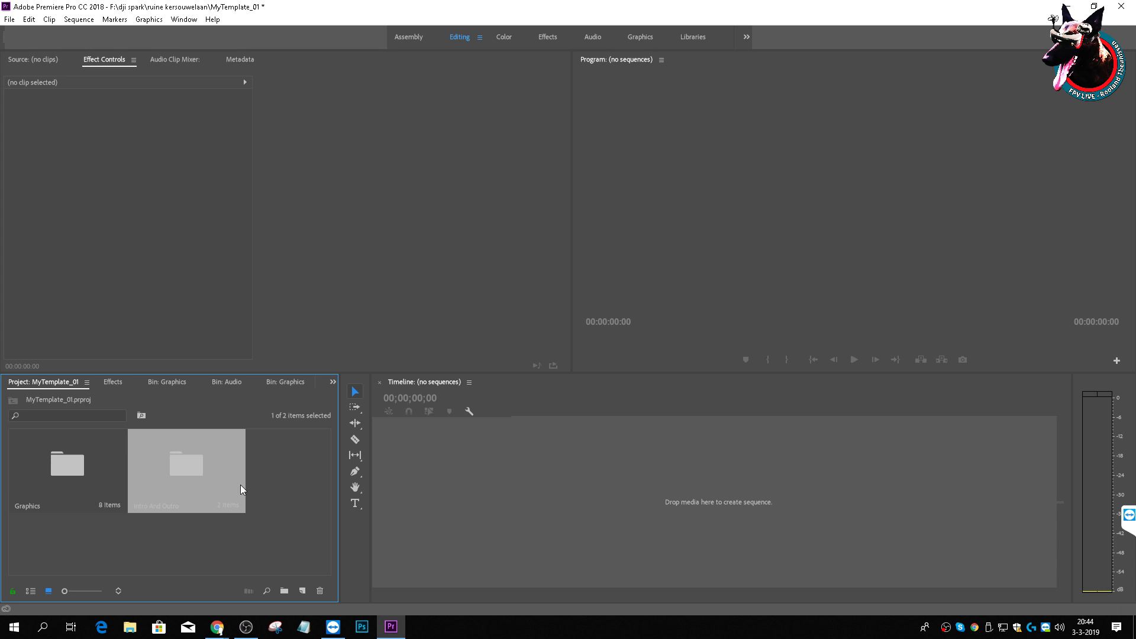
{"action": "left_click", "coordinate": [73, 468]}
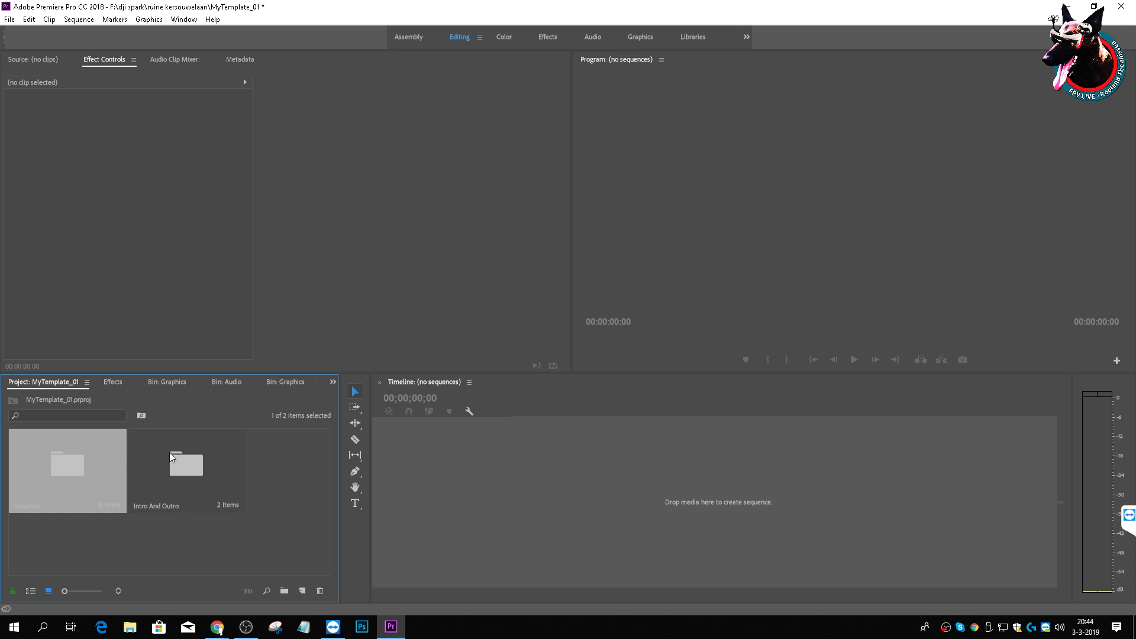
{"action": "left_click", "coordinate": [196, 471]}
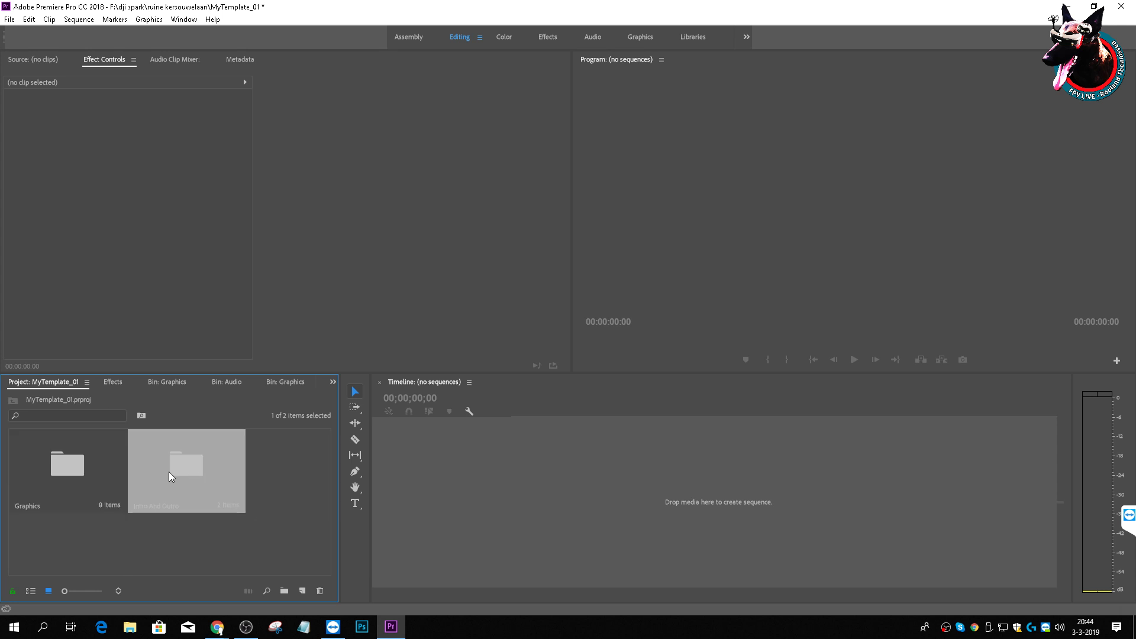
{"action": "double_click", "coordinate": [193, 474]}
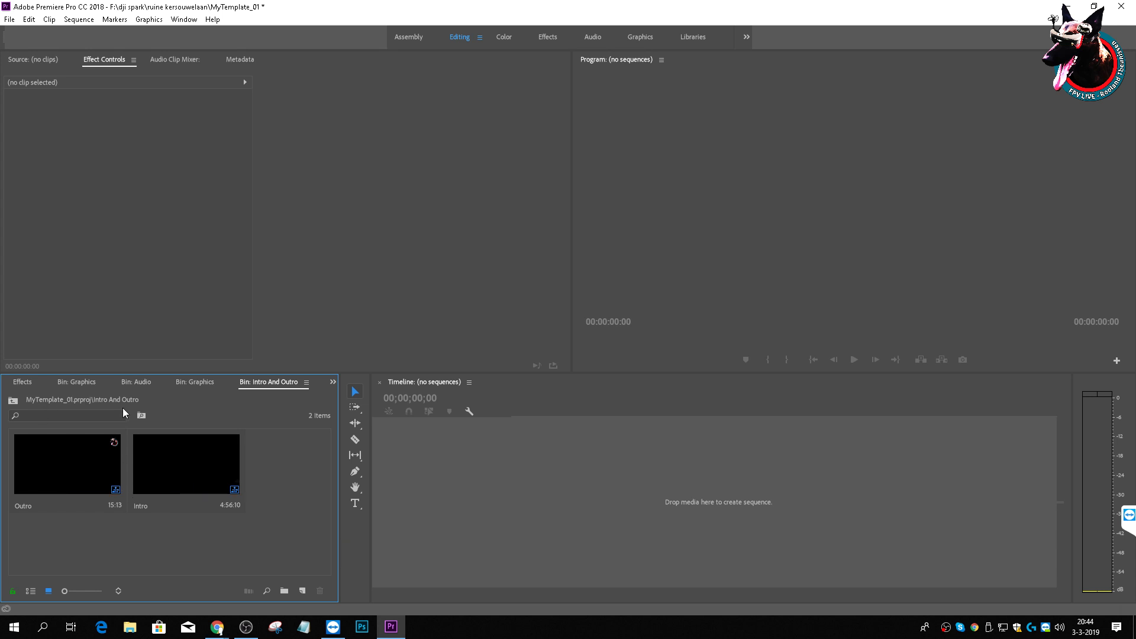
Step: Undo the main sequence deletion, the moves into the Intro And Outro bin and the bin's creation
{"action": "key", "text": "ctrl+z"}
{"action": "key", "text": "ctrl+z"}
{"action": "key", "text": "ctrl+z"}
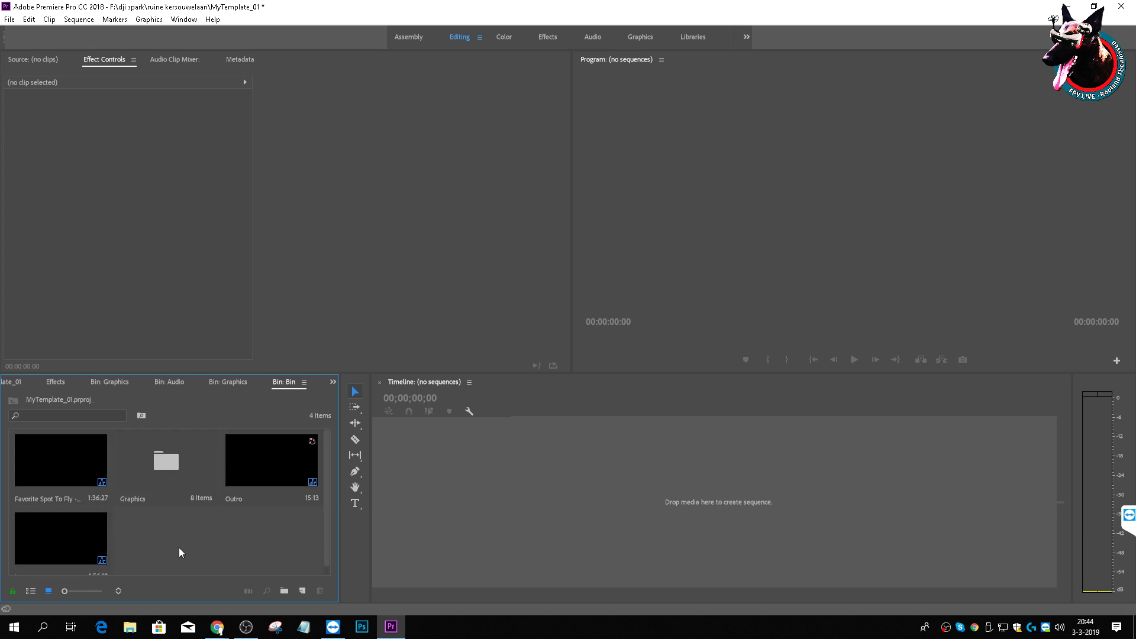
Step: Reopen the Favorite Spot To Fly sequence in the timeline and move the playhead to 00:00:06:05
{"action": "left_click", "coordinate": [77, 478]}
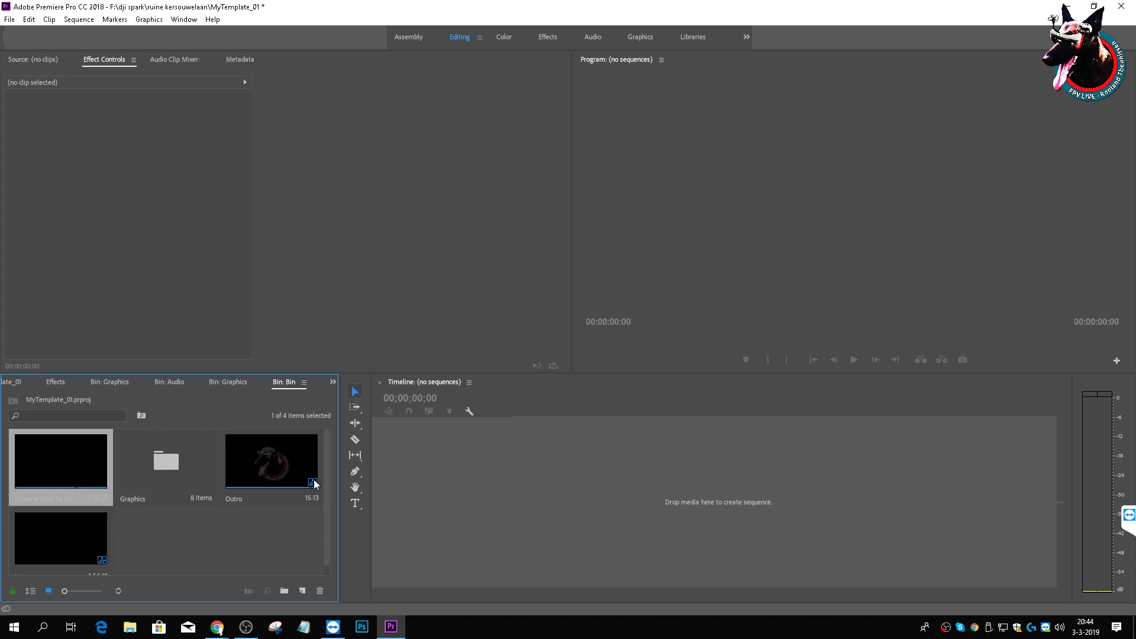
{"action": "double_click", "coordinate": [51, 449]}
{"action": "left_click_drag", "start_coordinate": [523, 410], "coordinate": [542, 413]}
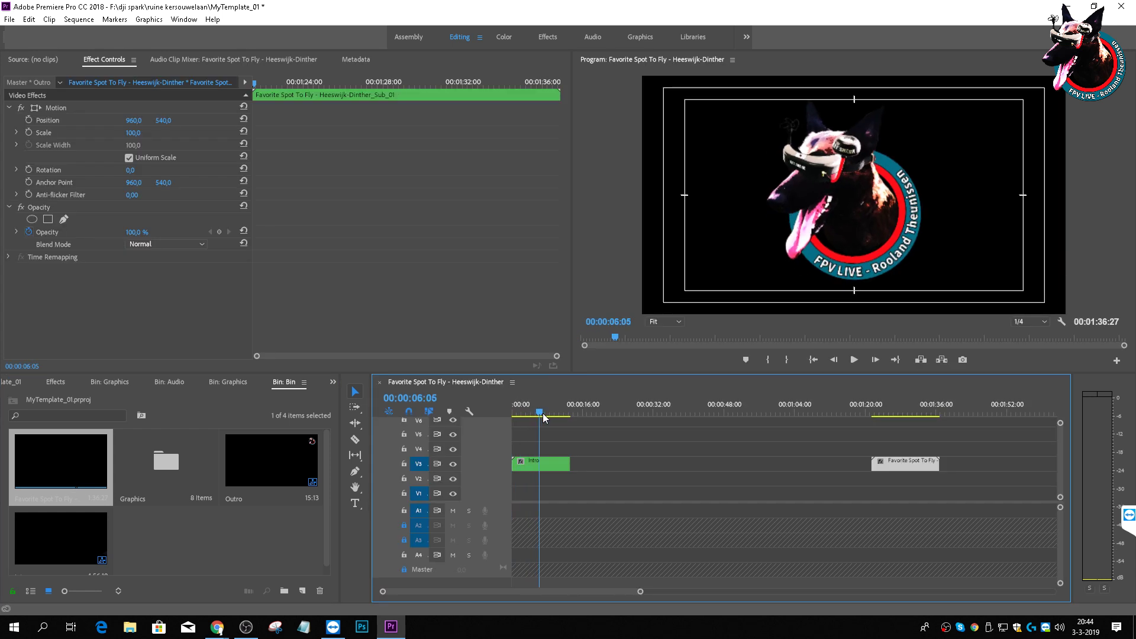
Step: Rename the Favorite Spot To Fly main sequence as Rename Me To The Project Title
{"action": "left_click", "coordinate": [70, 467]}
{"action": "left_click", "coordinate": [50, 495]}
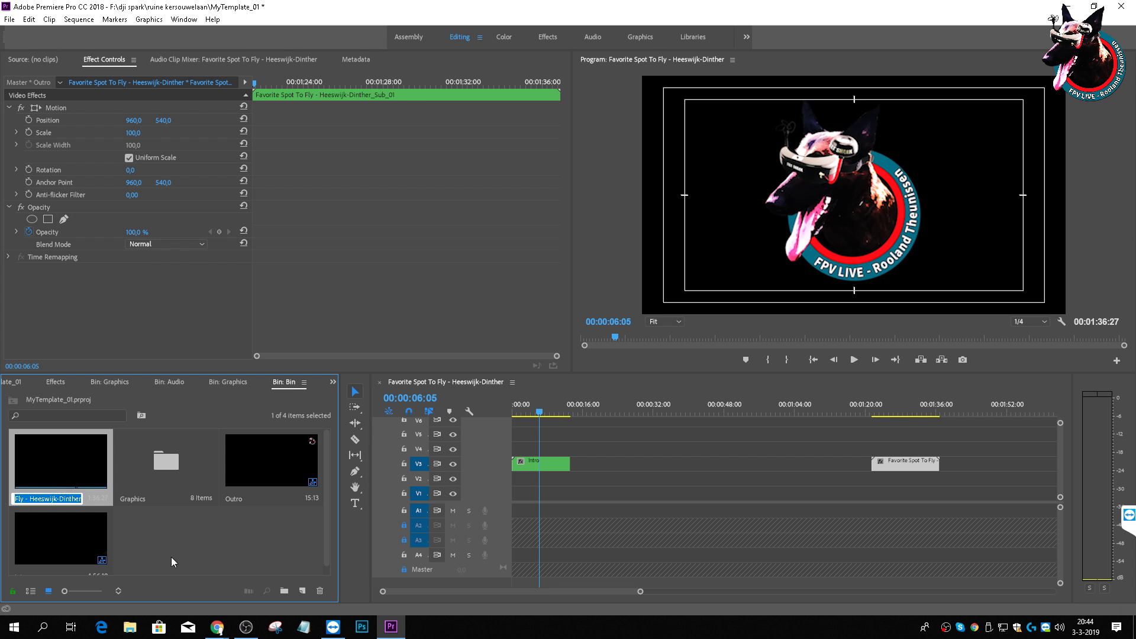
{"action": "type", "text": "Renemae"}
{"action": "key", "text": "BackSpace"}
{"action": "key", "text": "BackSpace"}
{"action": "key", "text": "BackSpace"}
{"action": "key", "text": "BackSpace"}
{"action": "key", "text": "BackSpace"}
{"action": "type", "text": "ame "}
{"action": "type", "text": "Me T"}
{"action": "type", "text": "o The P"}
{"action": "type", "text": "roject Tit"}
{"action": "type", "text": "le"}
{"action": "left_click", "coordinate": [141, 517]}
{"action": "left_click", "coordinate": [84, 472]}
{"action": "left_click", "coordinate": [194, 546]}
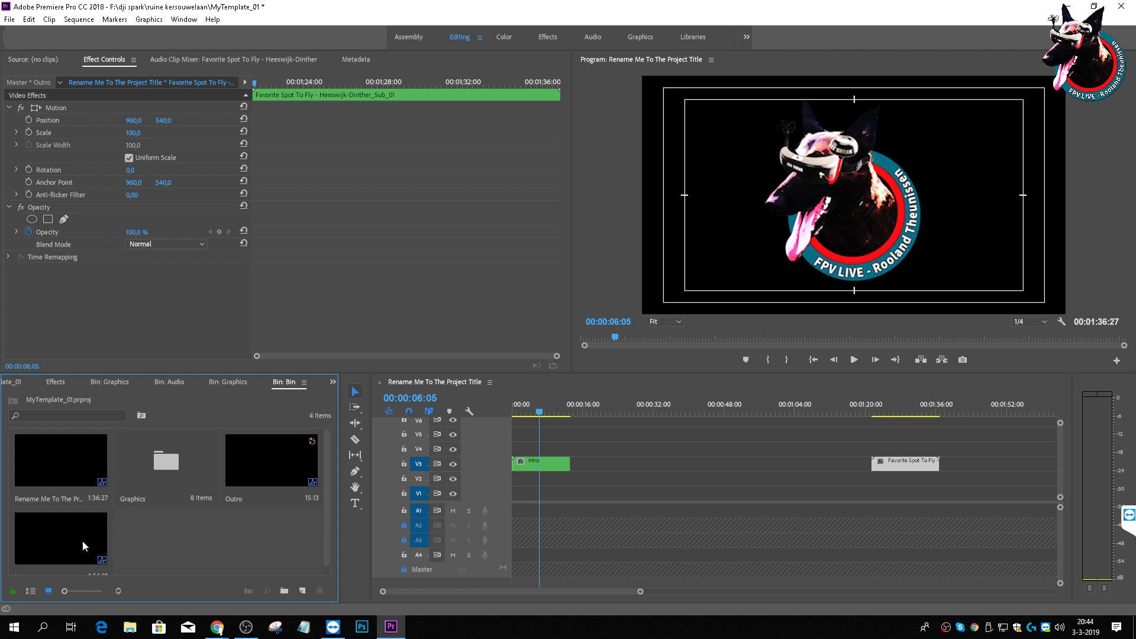
{"action": "left_click", "coordinate": [83, 541]}
{"action": "left_click", "coordinate": [168, 540]}
{"action": "left_click", "coordinate": [91, 541]}
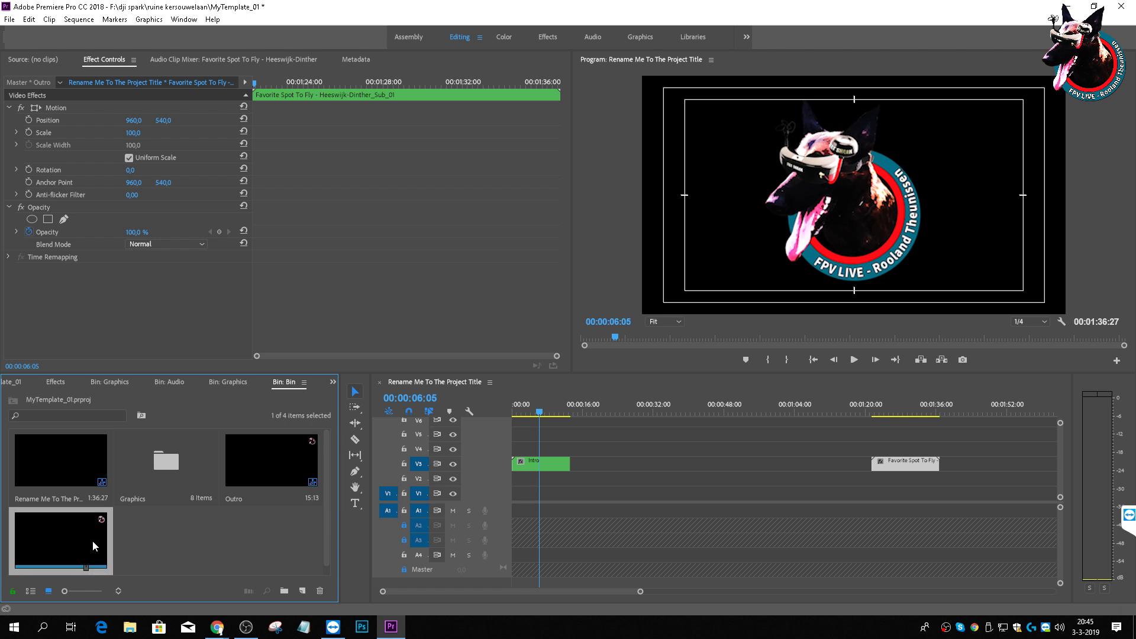
{"action": "left_click", "coordinate": [225, 539]}
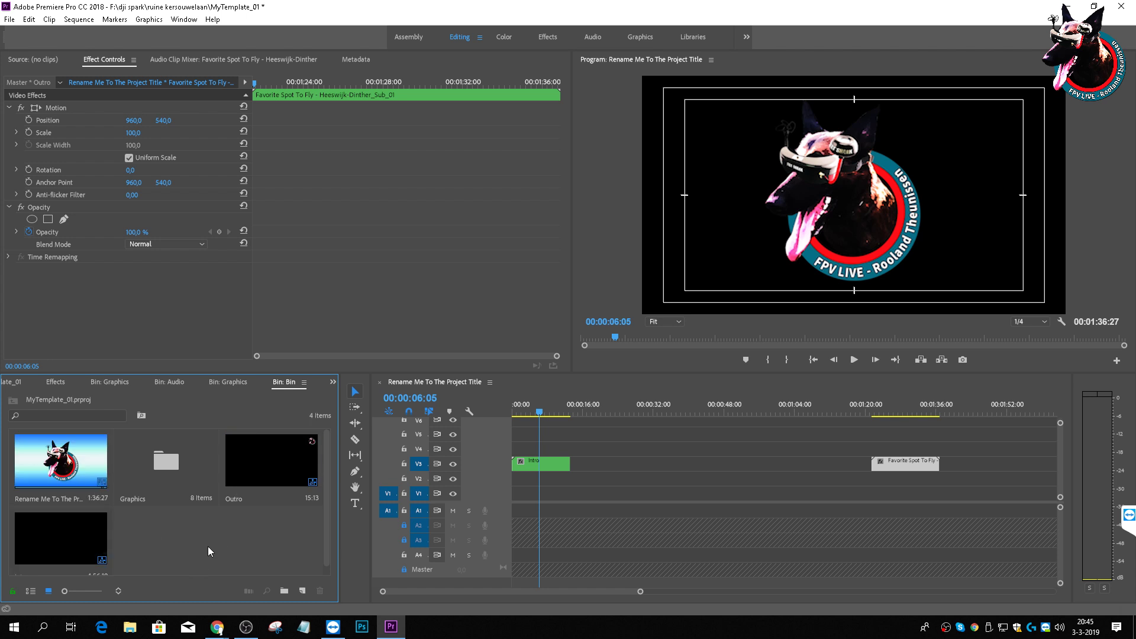
Step: Add a bin named Intro And Outro to the project
{"action": "left_click", "coordinate": [285, 590]}
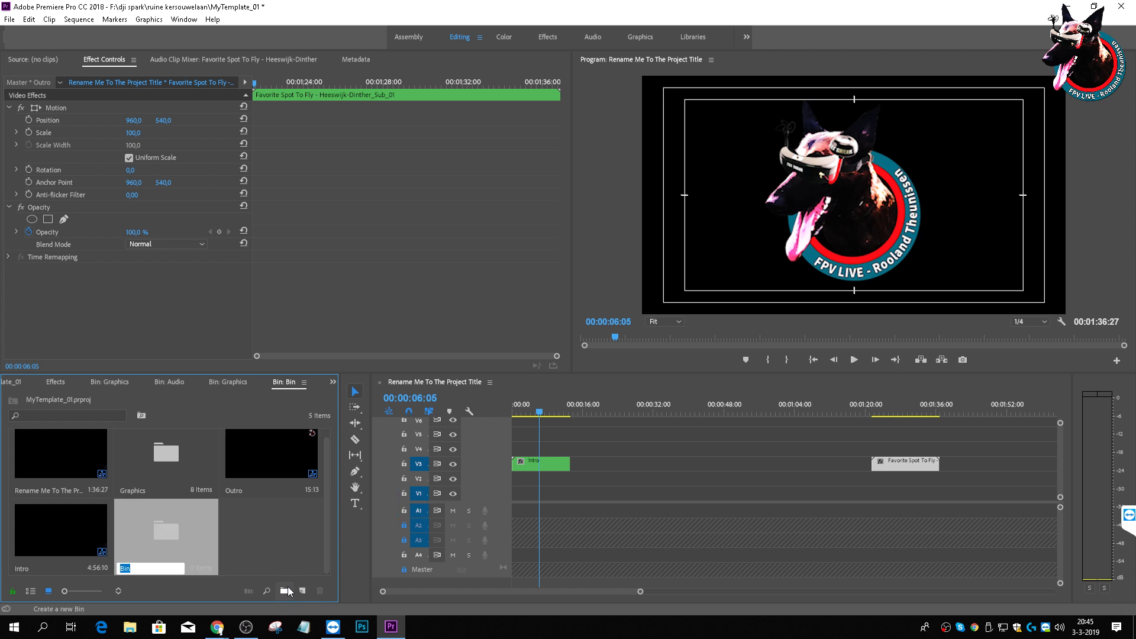
{"action": "type", "text": "Intro And Outro"}
{"action": "left_click", "coordinate": [277, 547]}
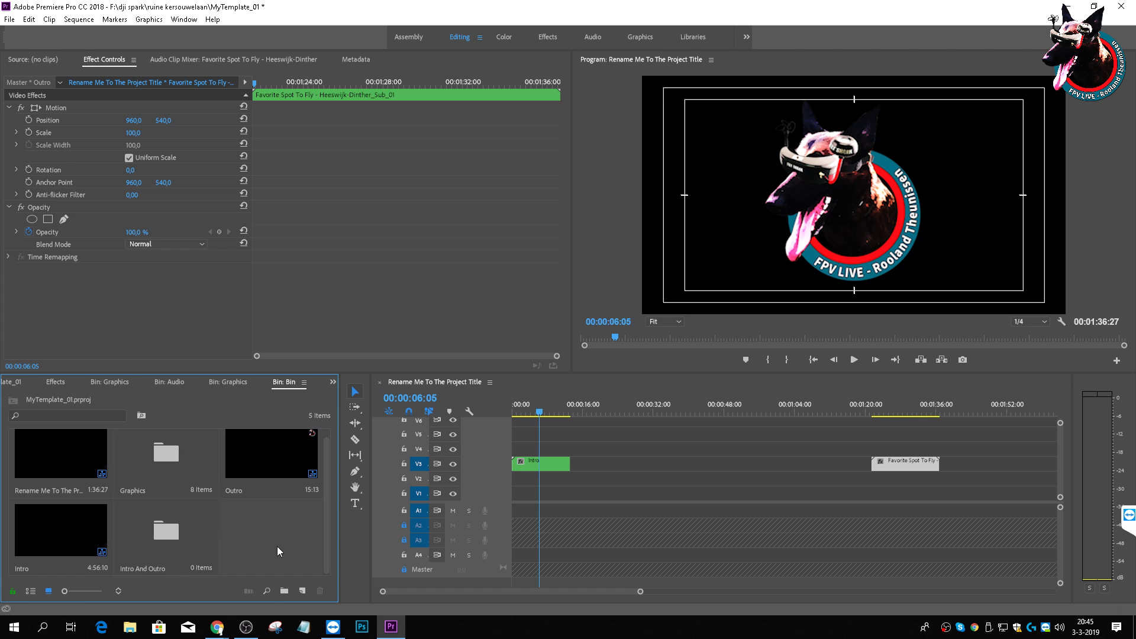
Step: Move the Intro and Outro sequences into the Intro And Outro bin
{"action": "left_click", "coordinate": [251, 474]}
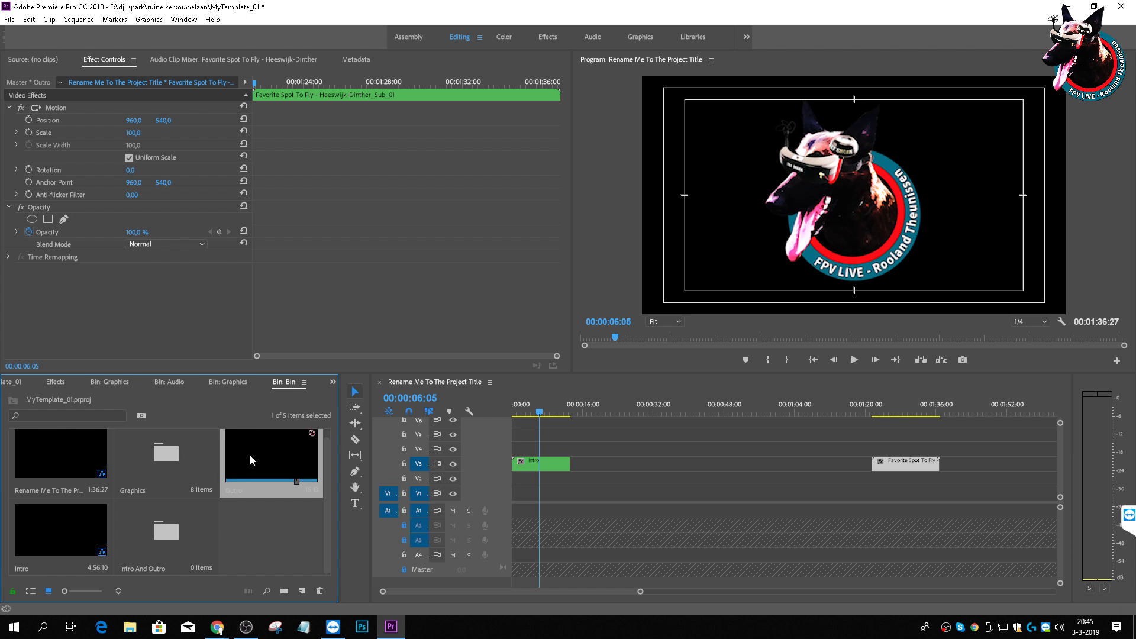
{"action": "left_click", "coordinate": [249, 538]}
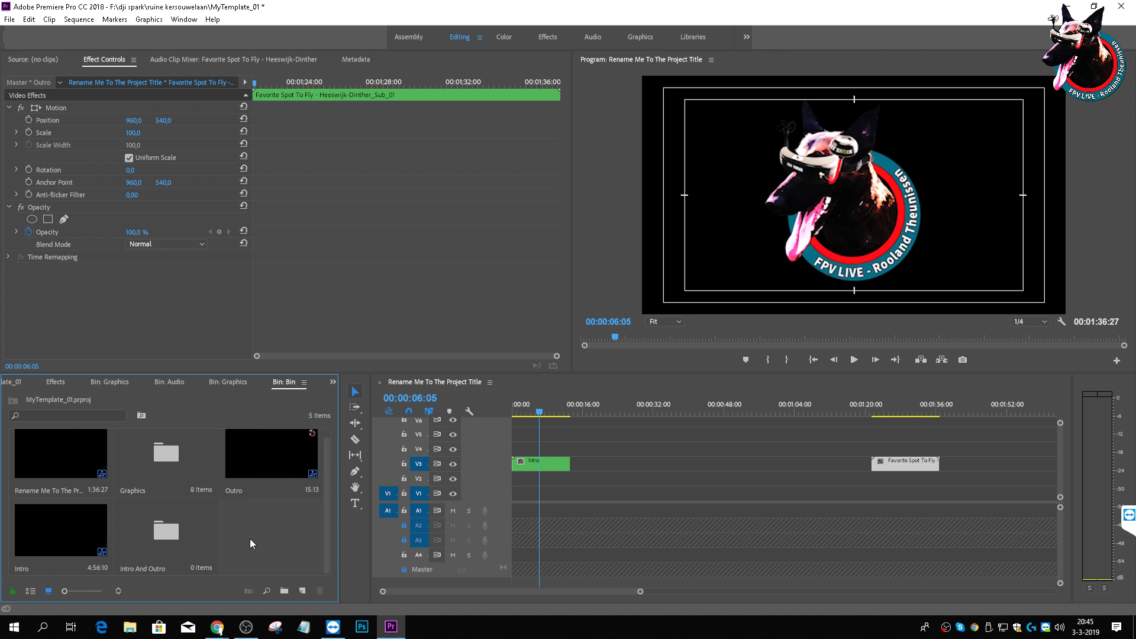
{"action": "left_click", "coordinate": [63, 535]}
{"action": "left_click_drag", "start_coordinate": [45, 522], "coordinate": [171, 528]}
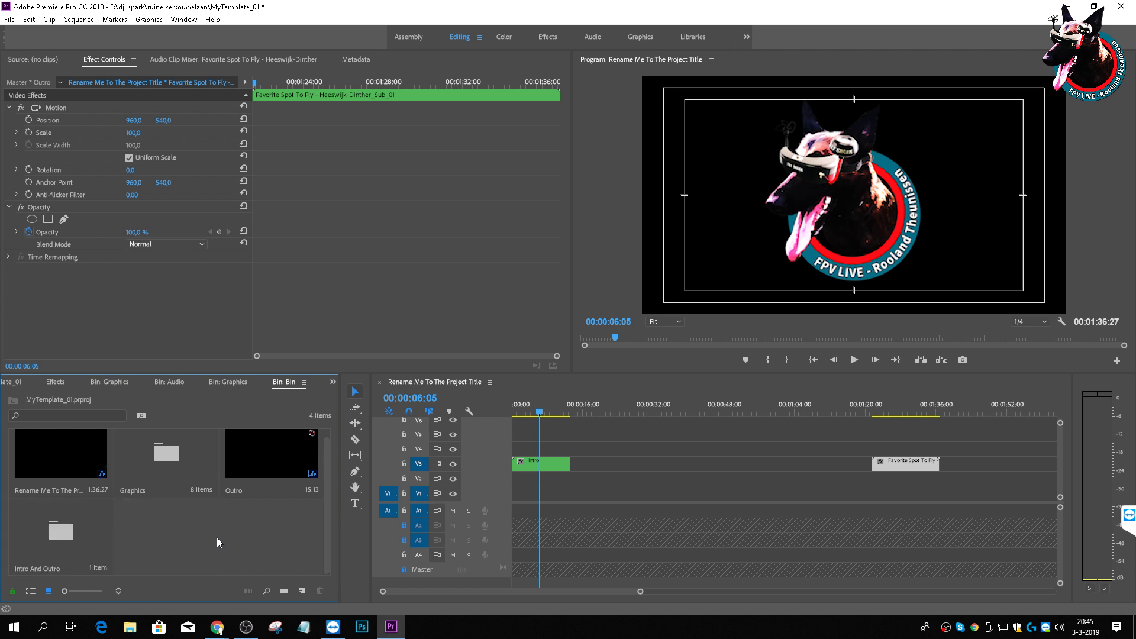
{"action": "left_click_drag", "start_coordinate": [264, 459], "coordinate": [60, 534]}
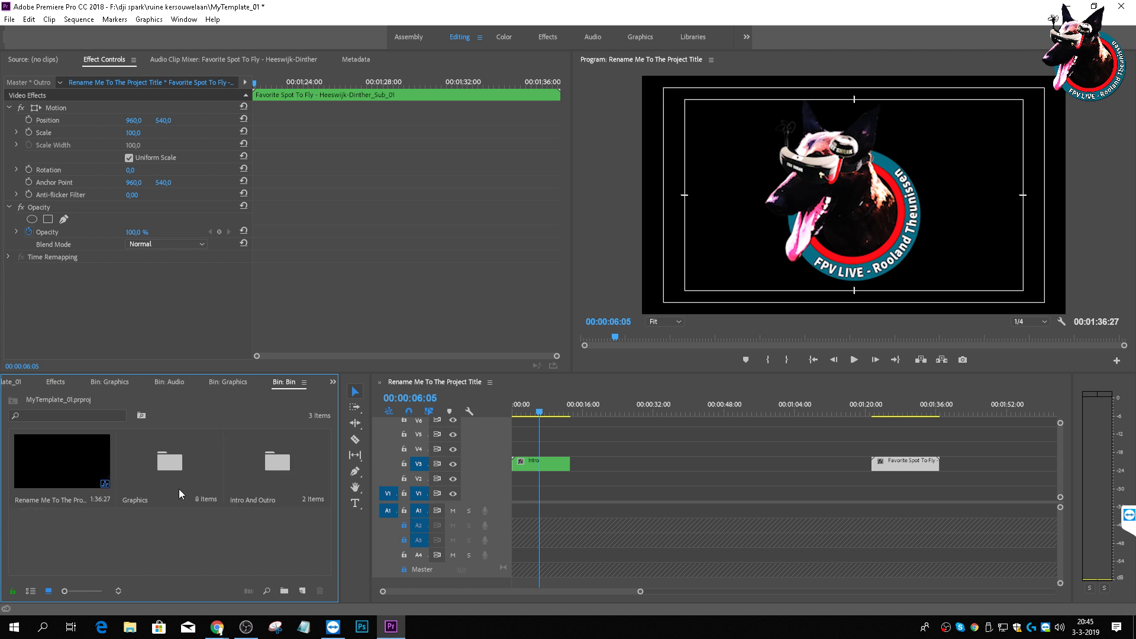
Step: Move the Graphics bin into the Intro And Outro bin and open that bin to check its contents
{"action": "left_click", "coordinate": [172, 463]}
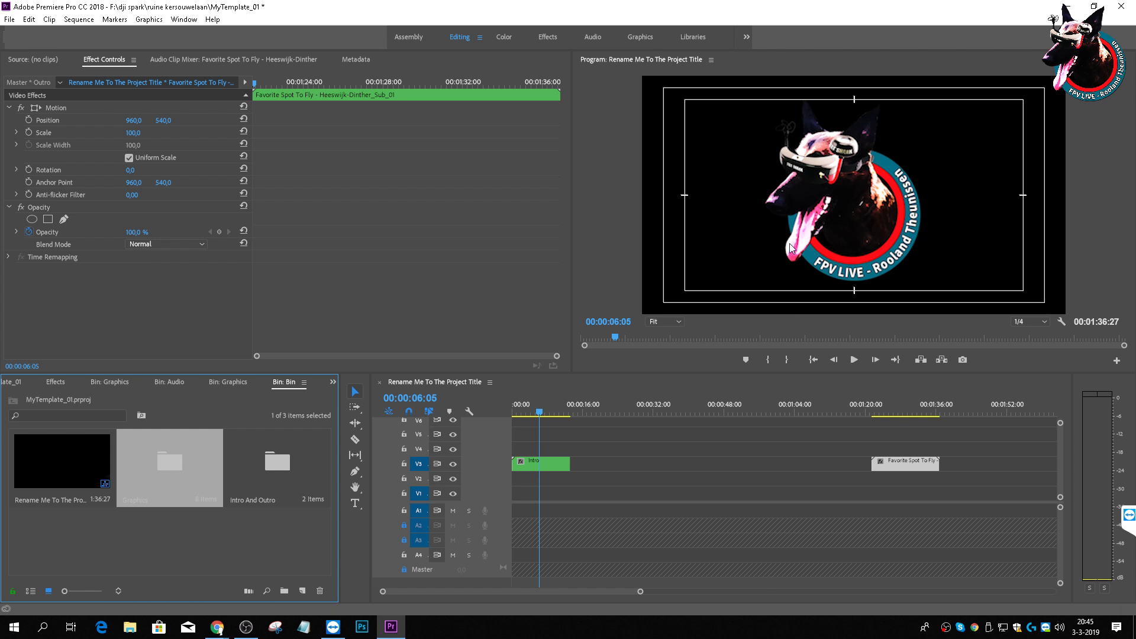
{"action": "left_click_drag", "start_coordinate": [175, 459], "coordinate": [282, 463]}
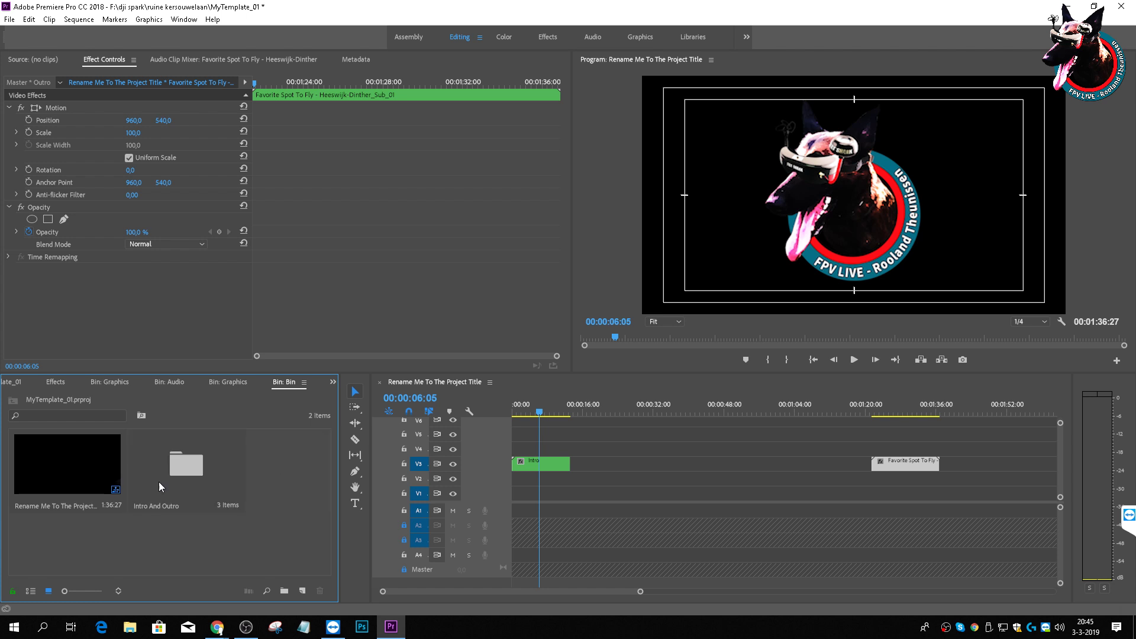
{"action": "double_click", "coordinate": [190, 463]}
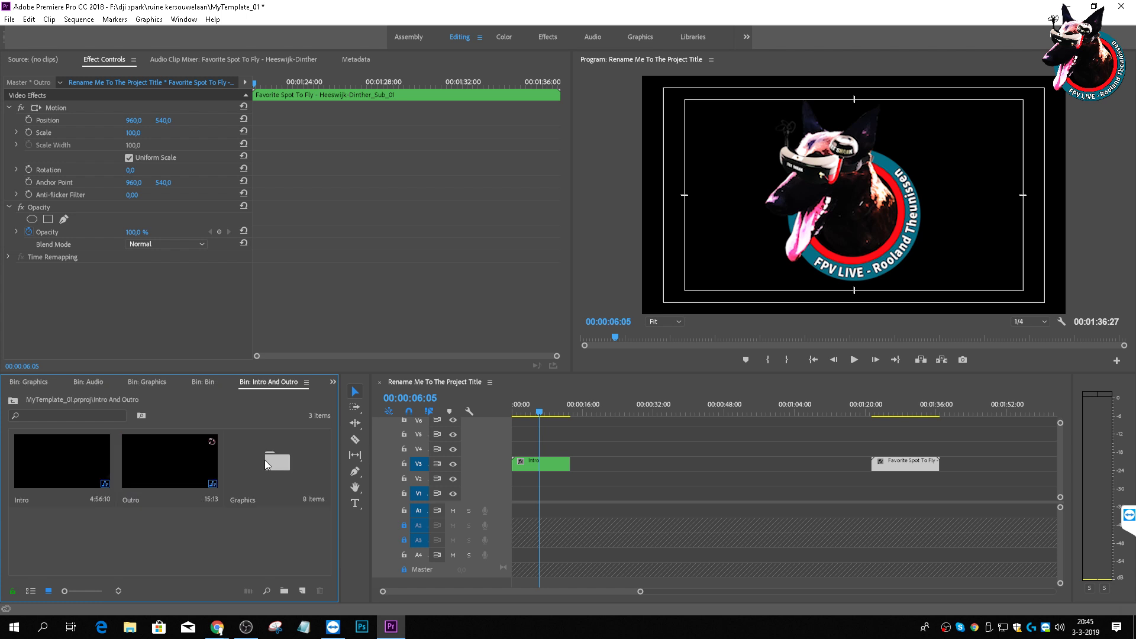
{"action": "left_click", "coordinate": [279, 470]}
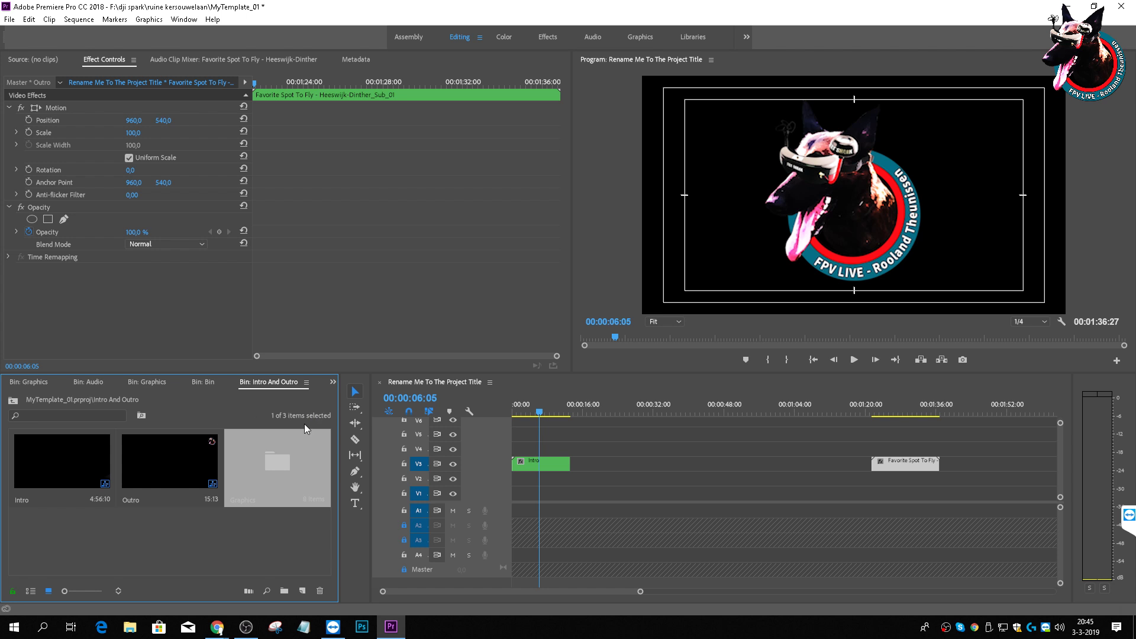
Step: Check the contents of the Intro And Outro bin and return to the project's root level
{"action": "left_click", "coordinate": [144, 523]}
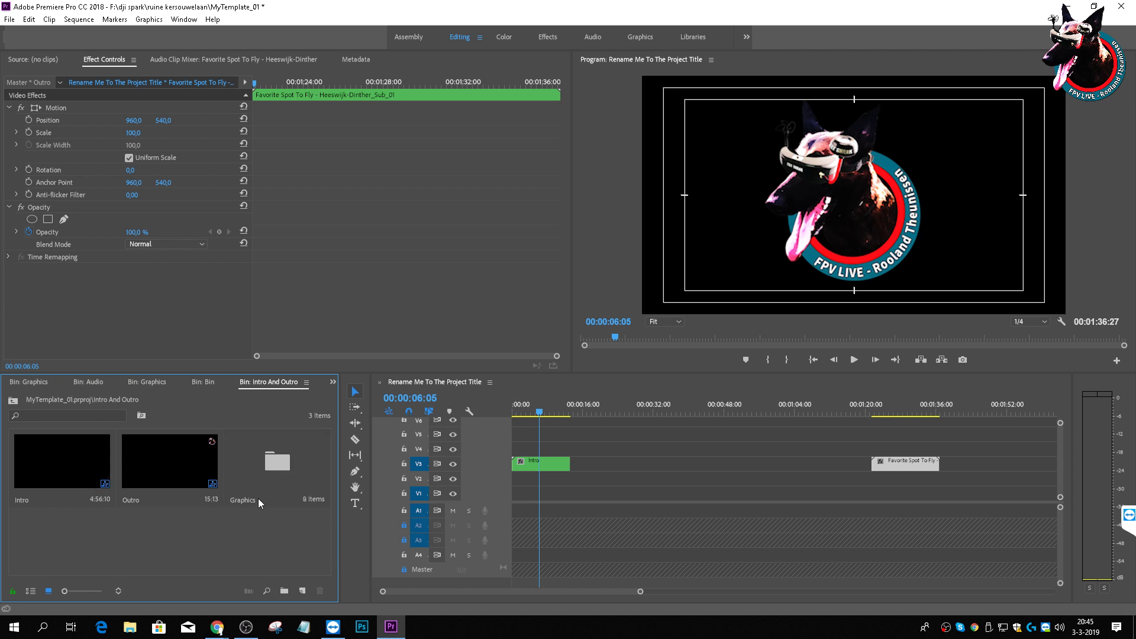
{"action": "left_click", "coordinate": [285, 467]}
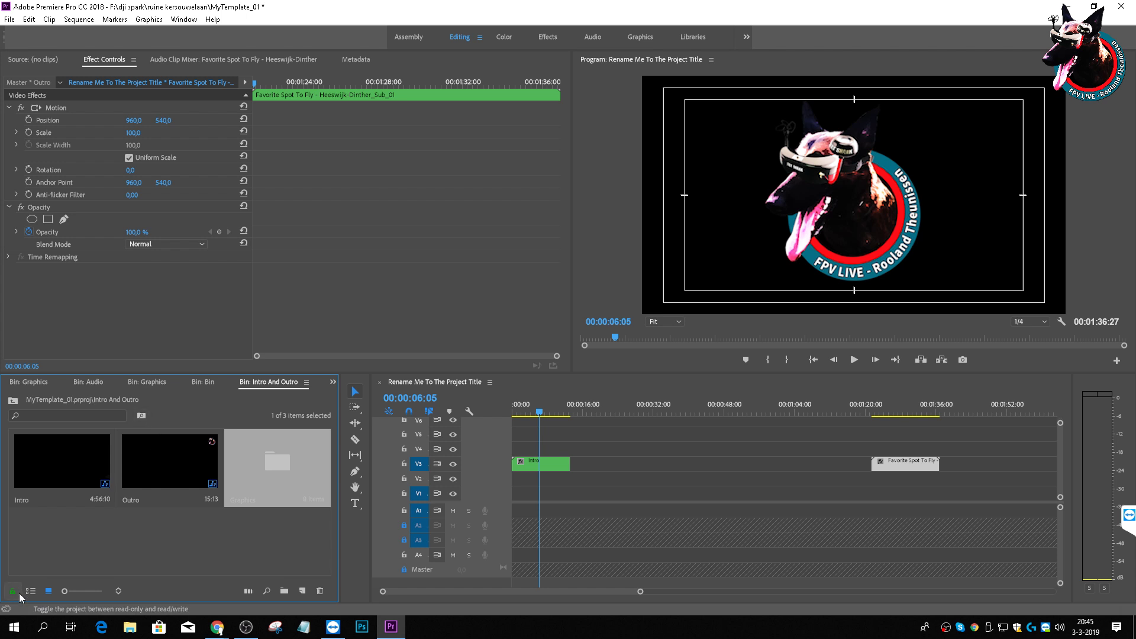
{"action": "left_click", "coordinate": [178, 541]}
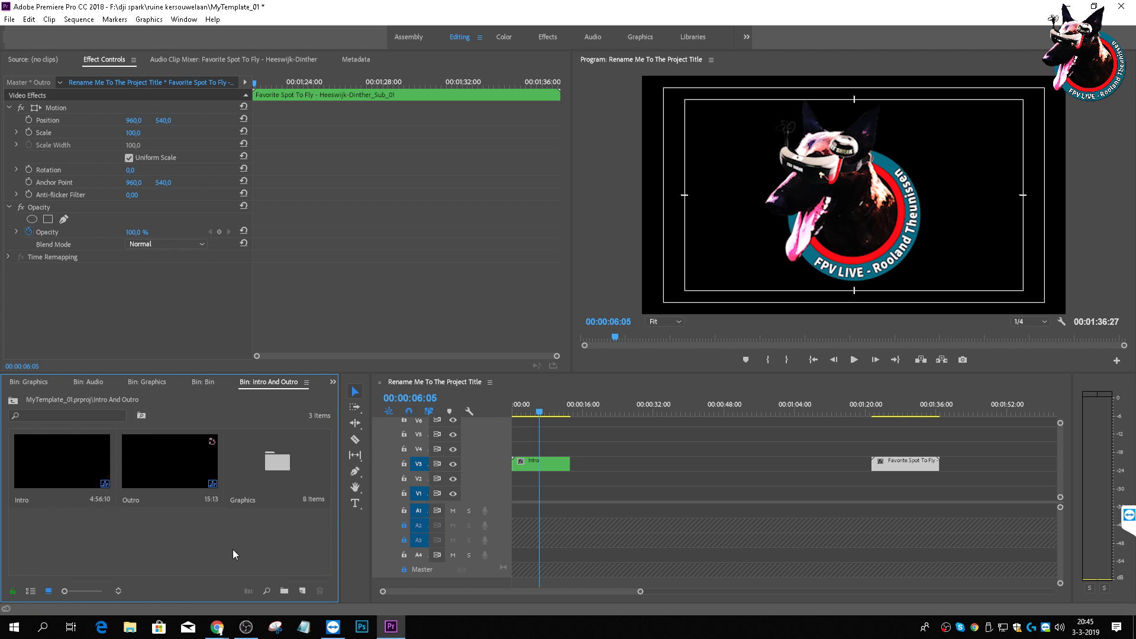
{"action": "left_click", "coordinate": [13, 400]}
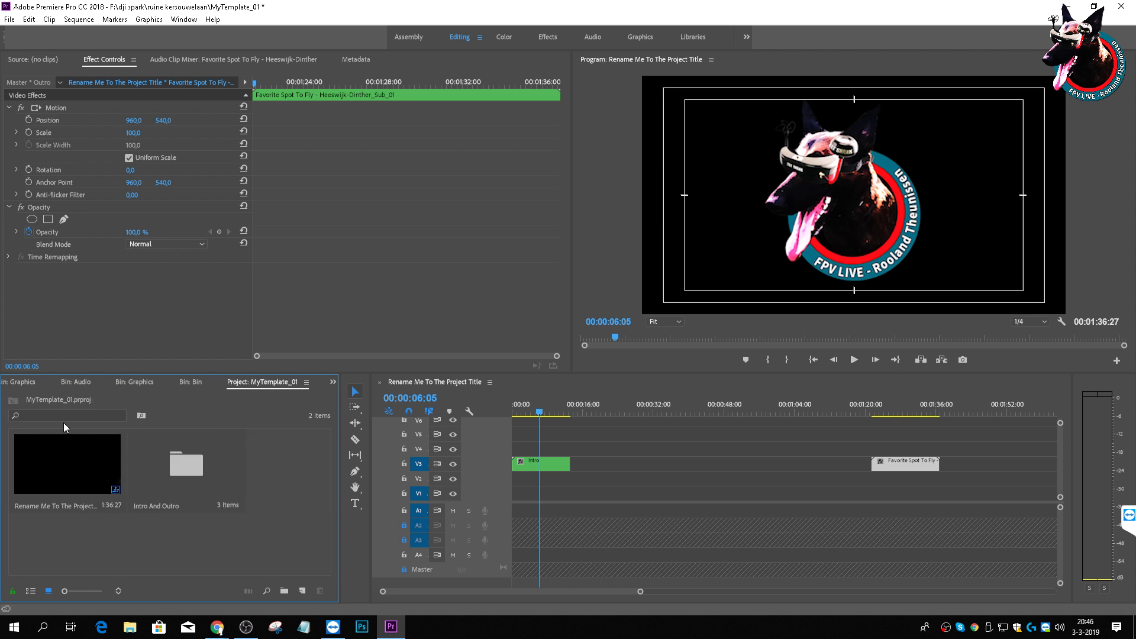
{"action": "double_click", "coordinate": [188, 478]}
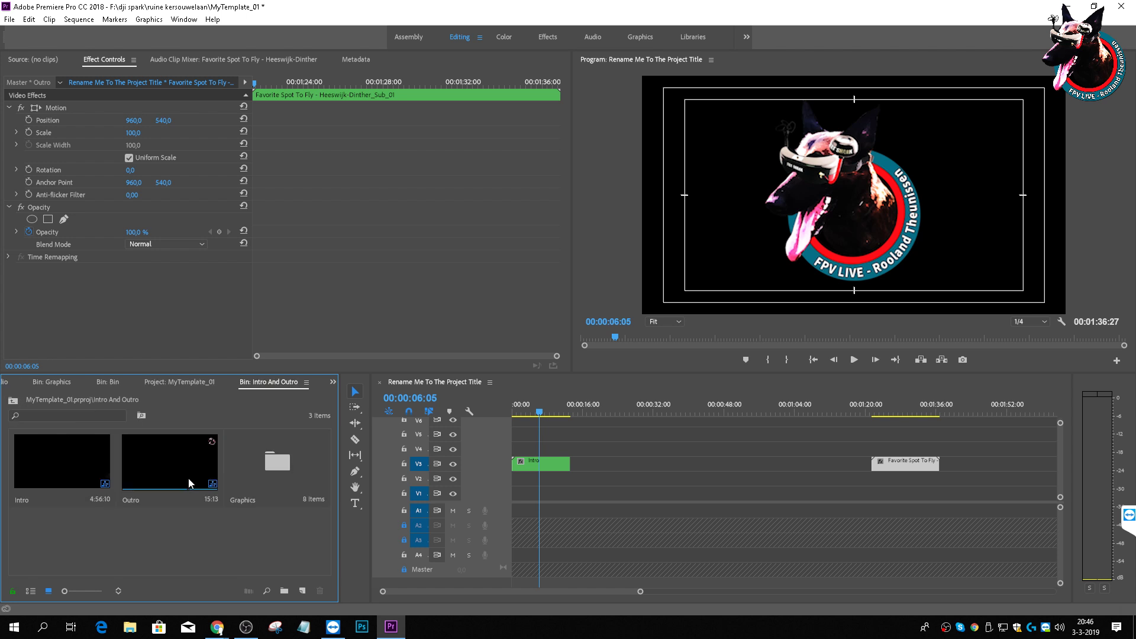
{"action": "left_click", "coordinate": [12, 401]}
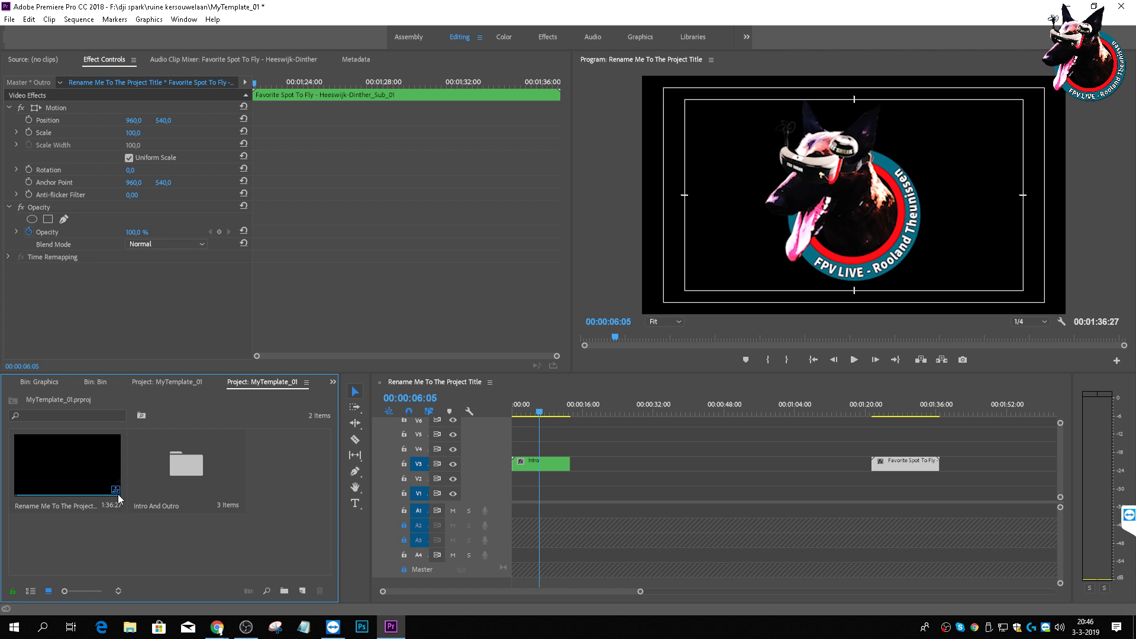
Step: Save the template project and bring the Source monitor into view
{"action": "key", "text": "ctrl+s"}
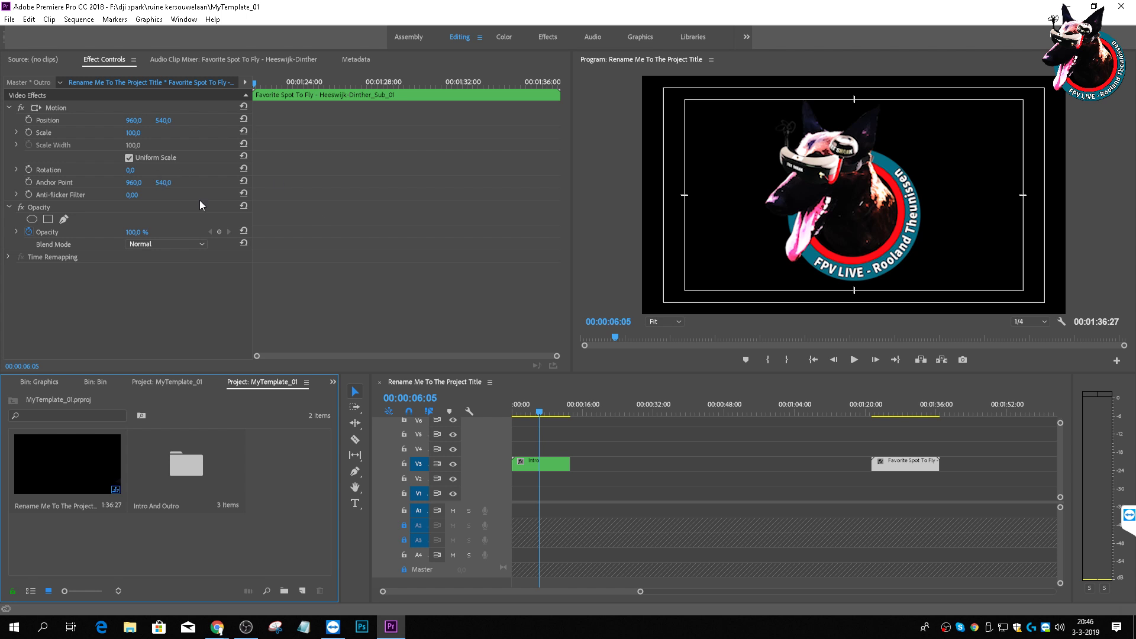
{"action": "left_click", "coordinate": [41, 60]}
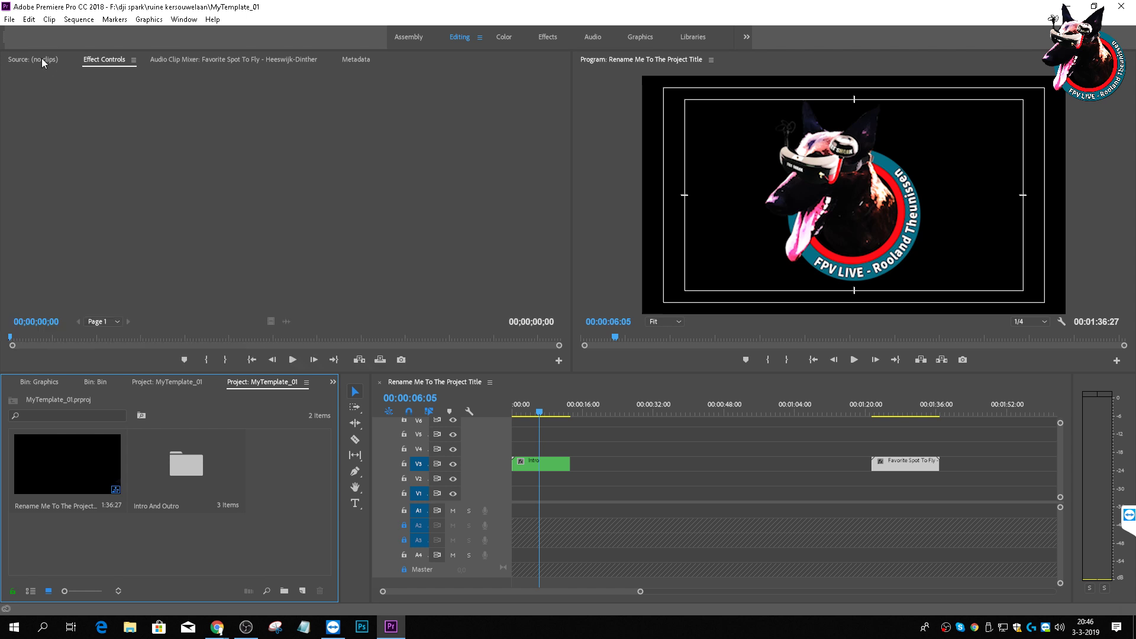
{"action": "left_click", "coordinate": [142, 543]}
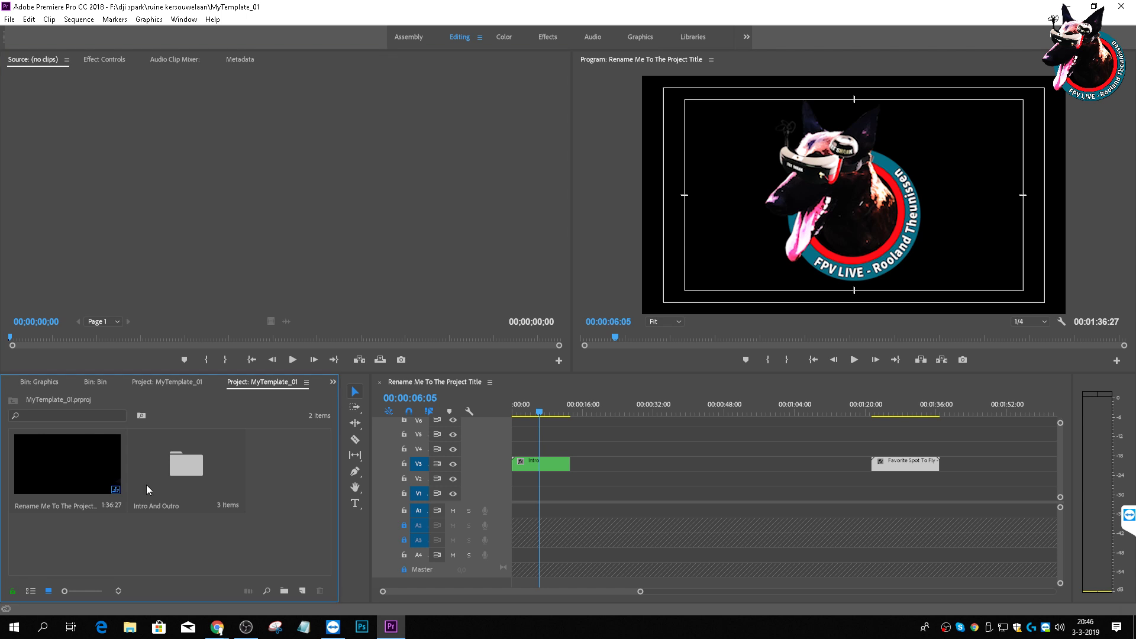
{"action": "key", "text": "ctrl+s"}
{"action": "left_click", "coordinate": [37, 21]}
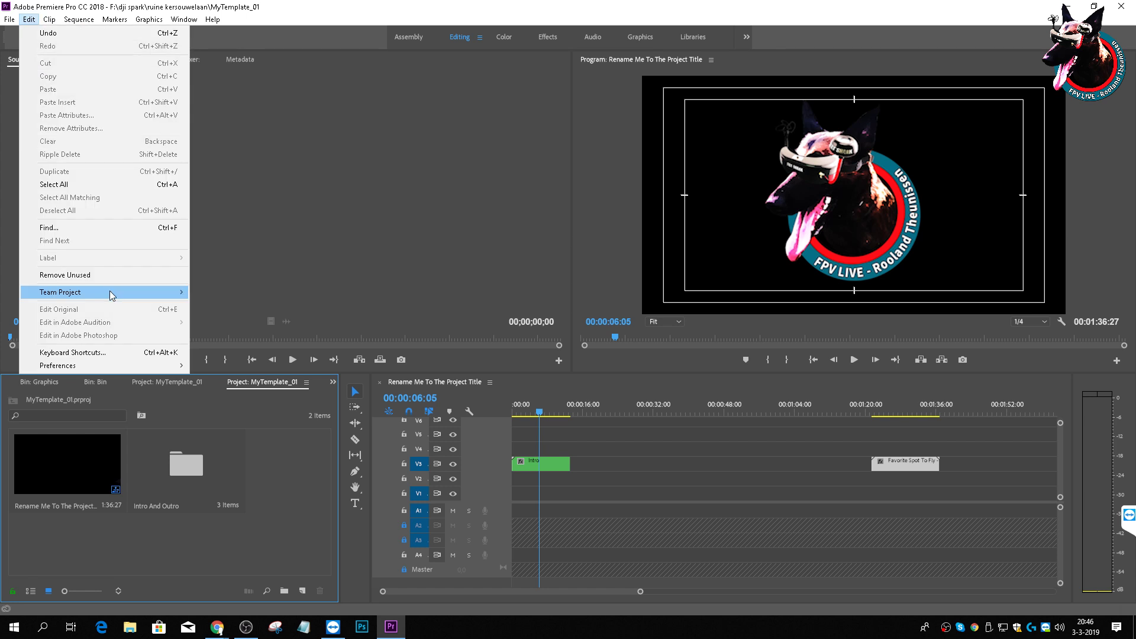
{"action": "mouse_move", "coordinate": [109, 290]}
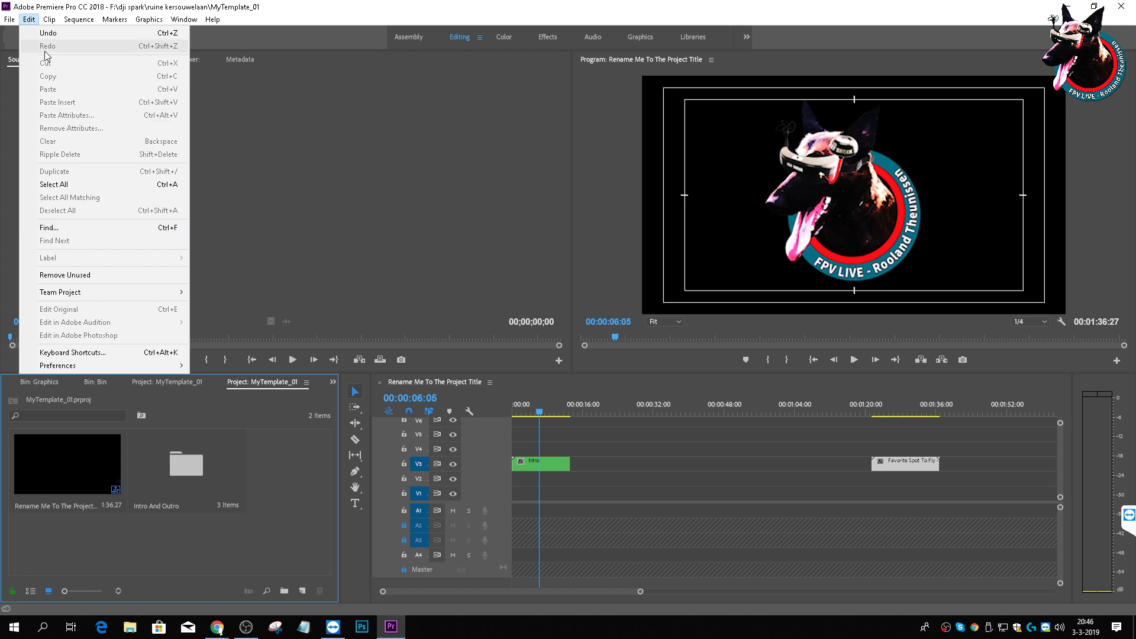
{"action": "mouse_move", "coordinate": [9, 19]}
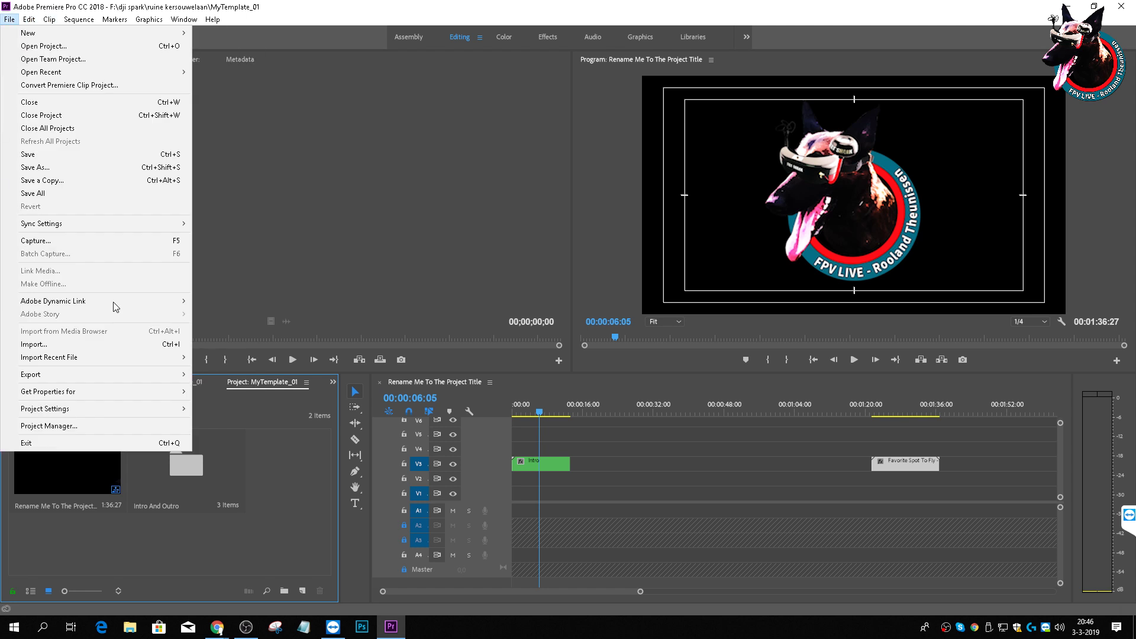
{"action": "left_click", "coordinate": [332, 630]}
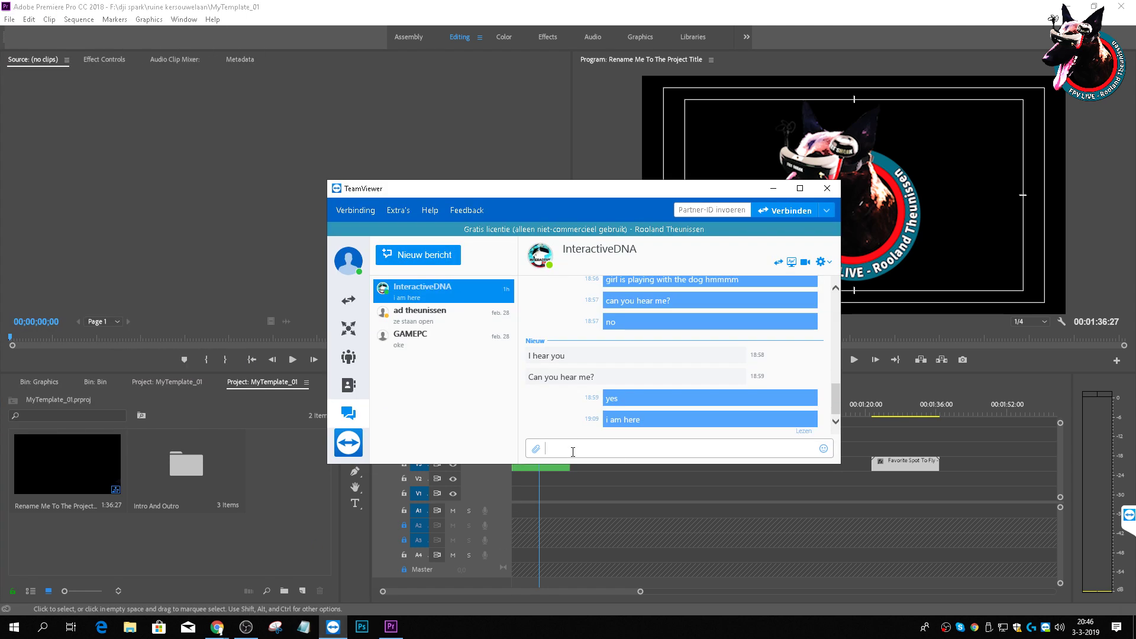
{"action": "type", "text": "d"}
{"action": "left_click", "coordinate": [773, 188]}
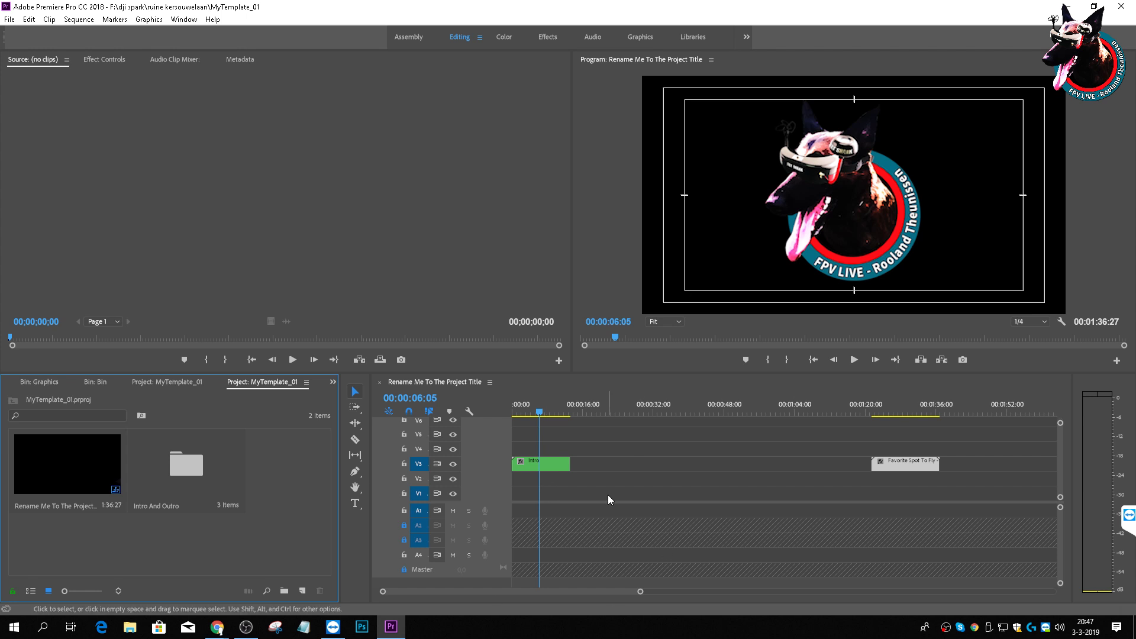
Step: Delete the Favorite Spot To Fly outro clip and the Intro clip from the main sequence's V3 track
{"action": "left_click", "coordinate": [825, 463]}
{"action": "left_click", "coordinate": [896, 465]}
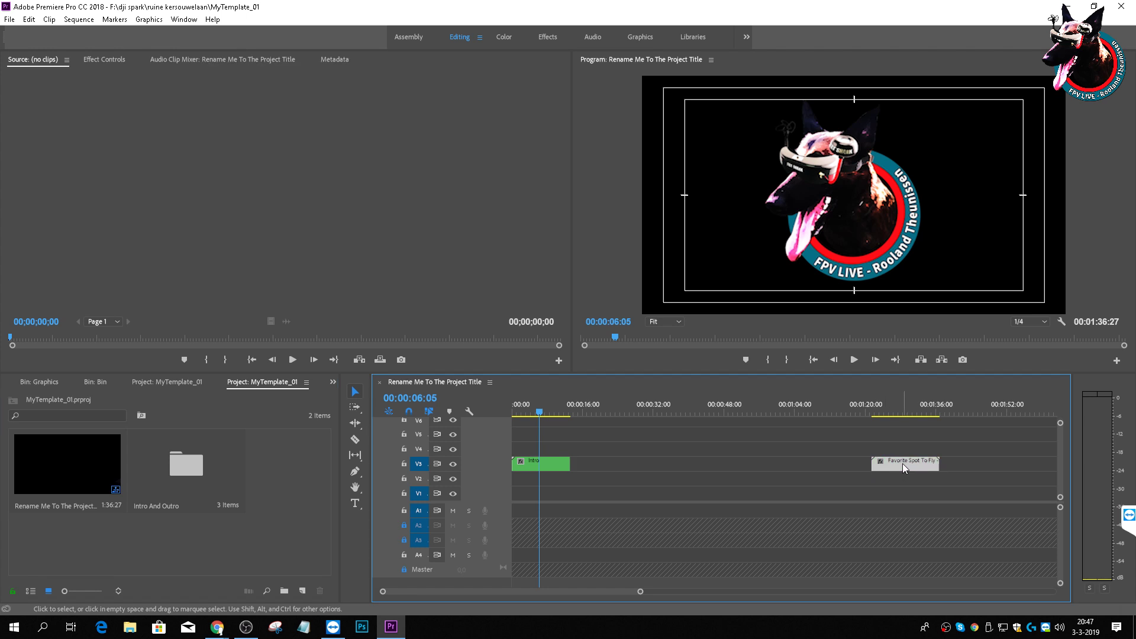
{"action": "key", "text": "Delete"}
{"action": "left_click", "coordinate": [553, 460]}
{"action": "key", "text": "Delete"}
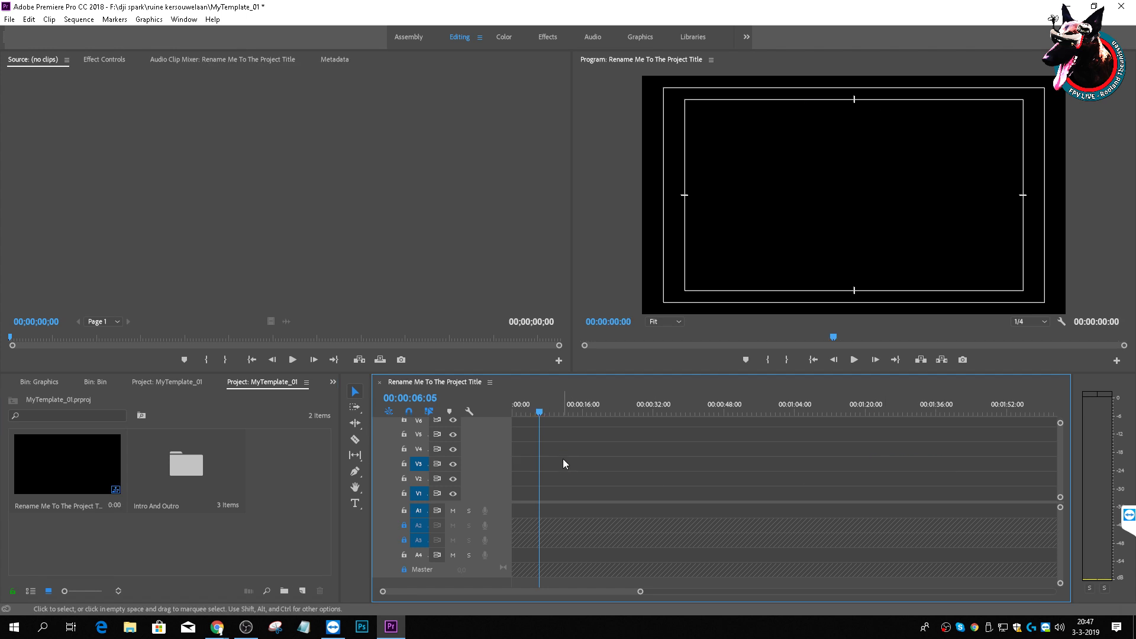
Step: Save the emptied template with the playhead at the sequence start and exit Premiere Pro
{"action": "left_click_drag", "start_coordinate": [530, 410], "coordinate": [478, 414]}
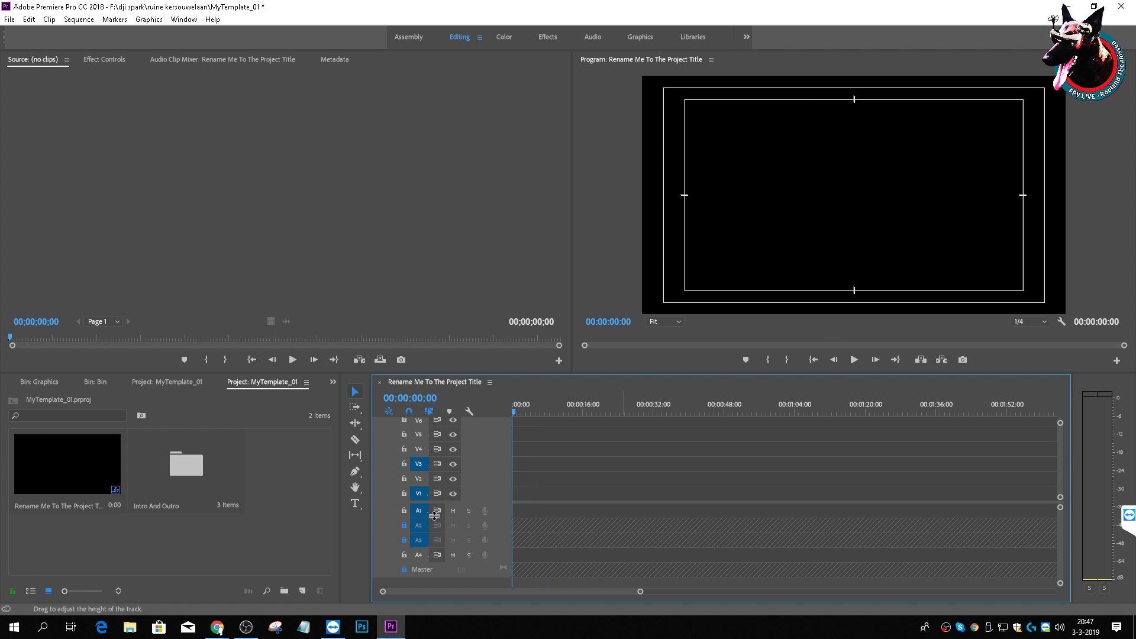
{"action": "key", "text": "ctrl+s"}
{"action": "left_click", "coordinate": [136, 540]}
{"action": "left_click", "coordinate": [10, 19]}
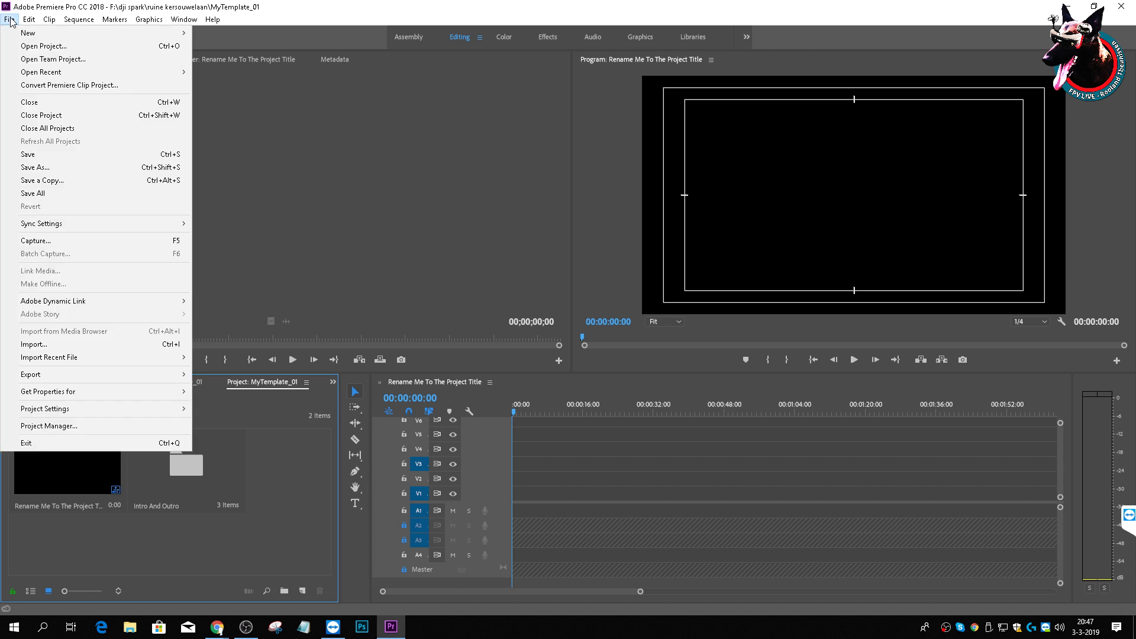
{"action": "left_click", "coordinate": [37, 441]}
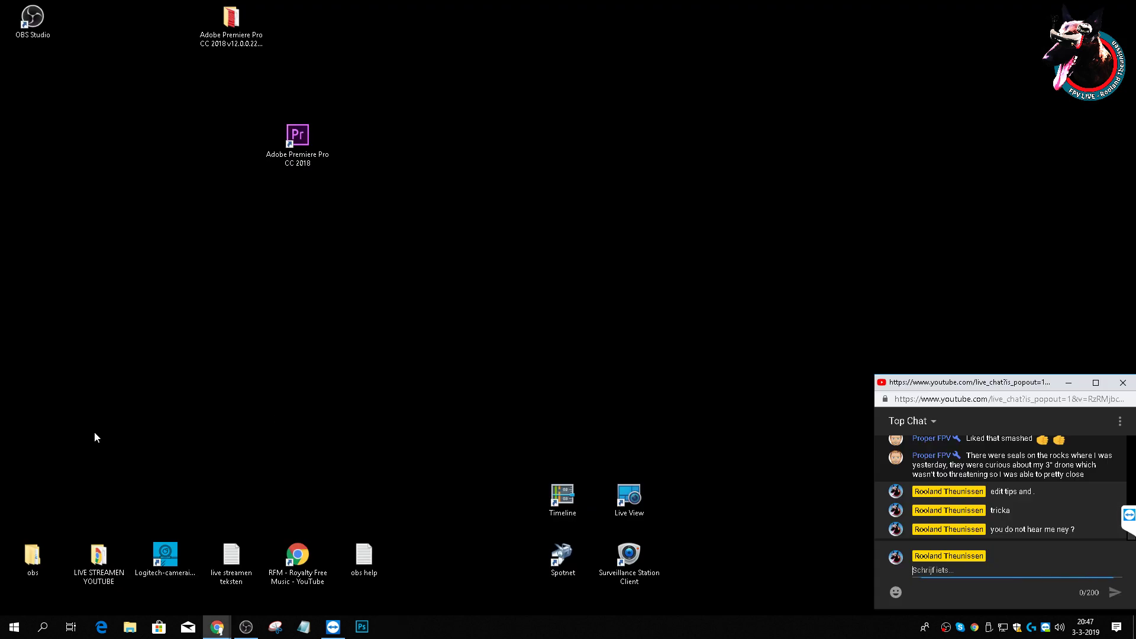
{"action": "left_click", "coordinate": [466, 363]}
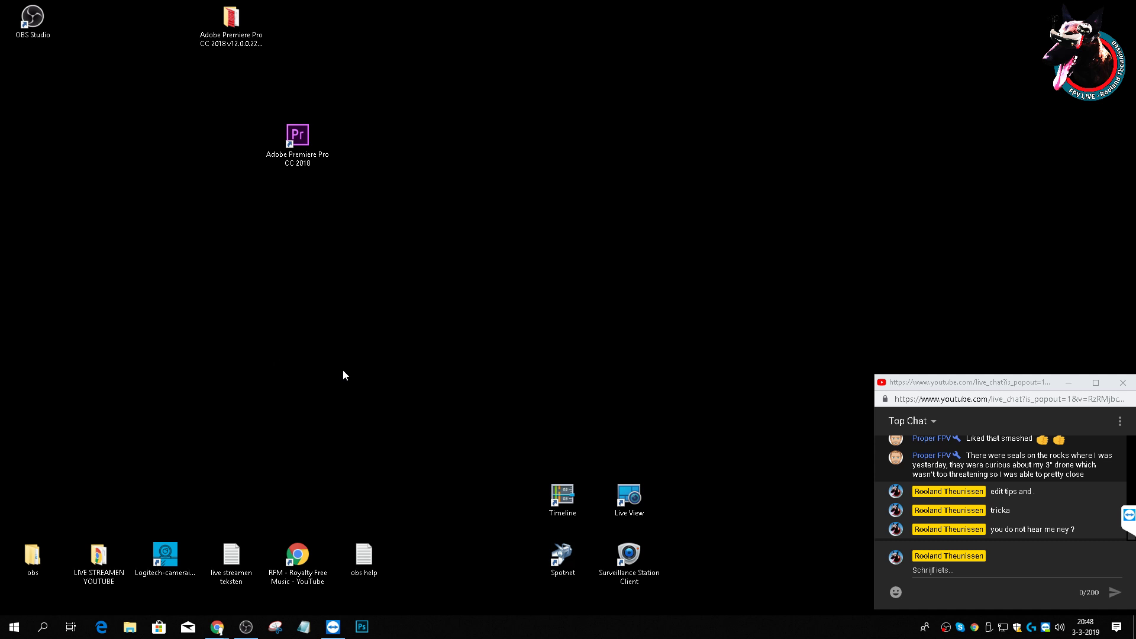
Step: Search Windows for "pre" and pin Adobe Premiere Pro CC 2018 to the taskbar
{"action": "left_click", "coordinate": [45, 630]}
{"action": "type", "text": "pre"}
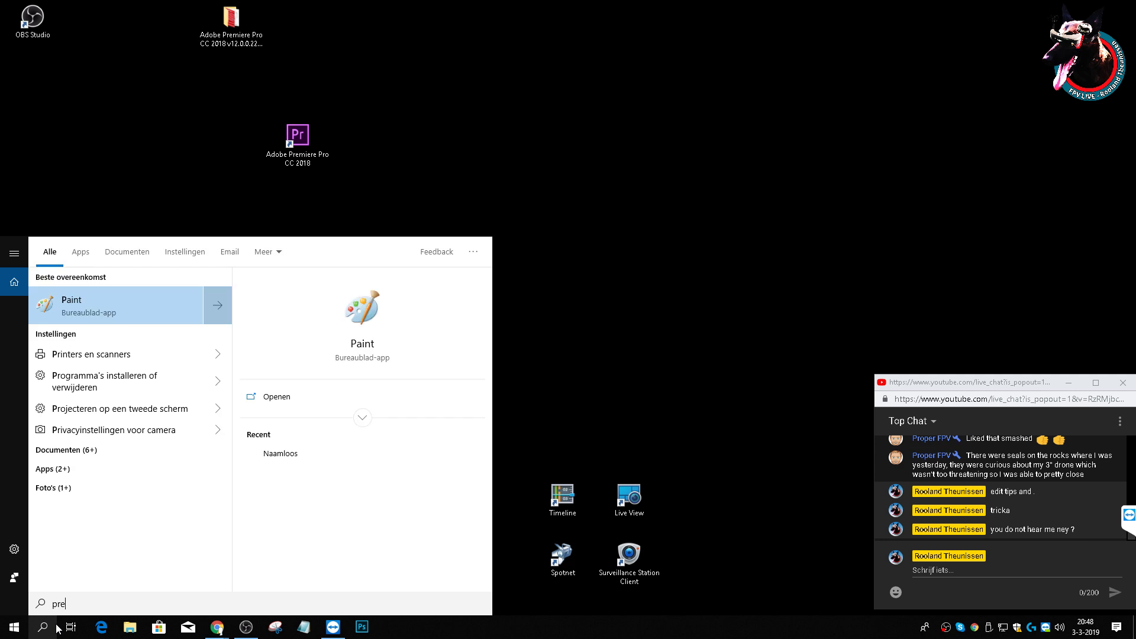
{"action": "right_click", "coordinate": [93, 312]}
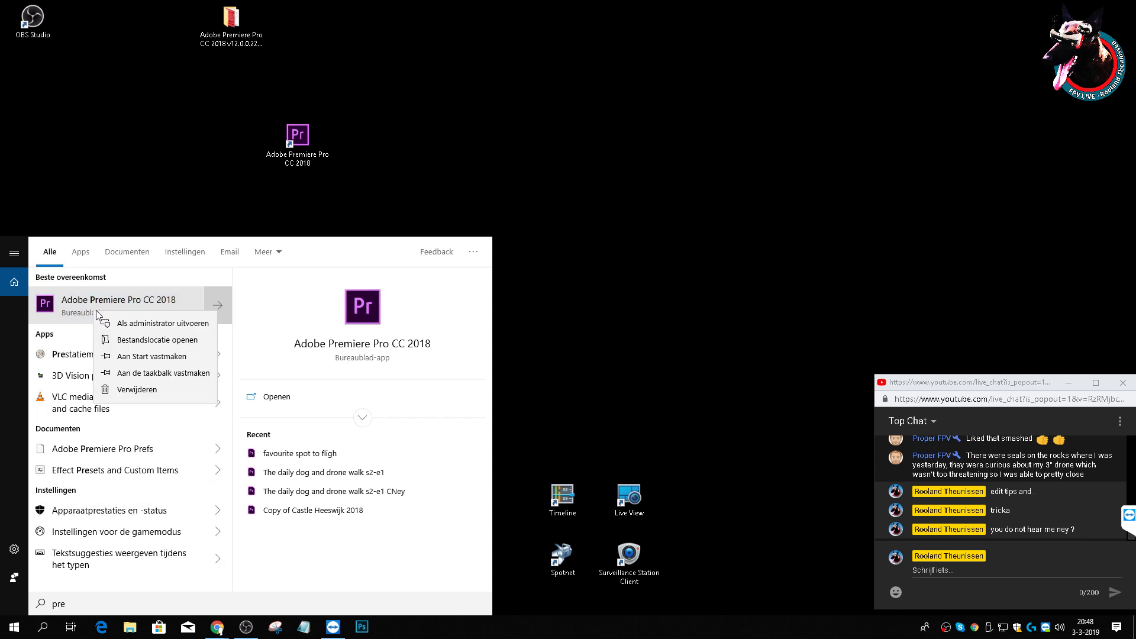
{"action": "left_click", "coordinate": [135, 373]}
{"action": "left_click", "coordinate": [642, 425]}
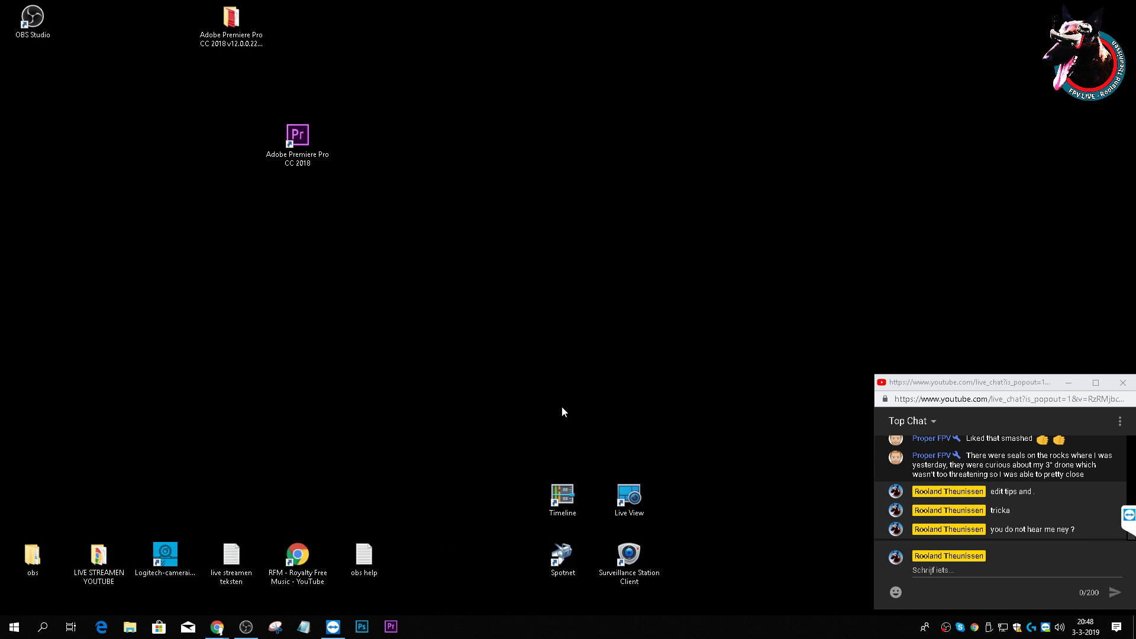
Step: Launch Premiere Pro and open the recent MyTemplate_01 project
{"action": "left_click", "coordinate": [395, 629]}
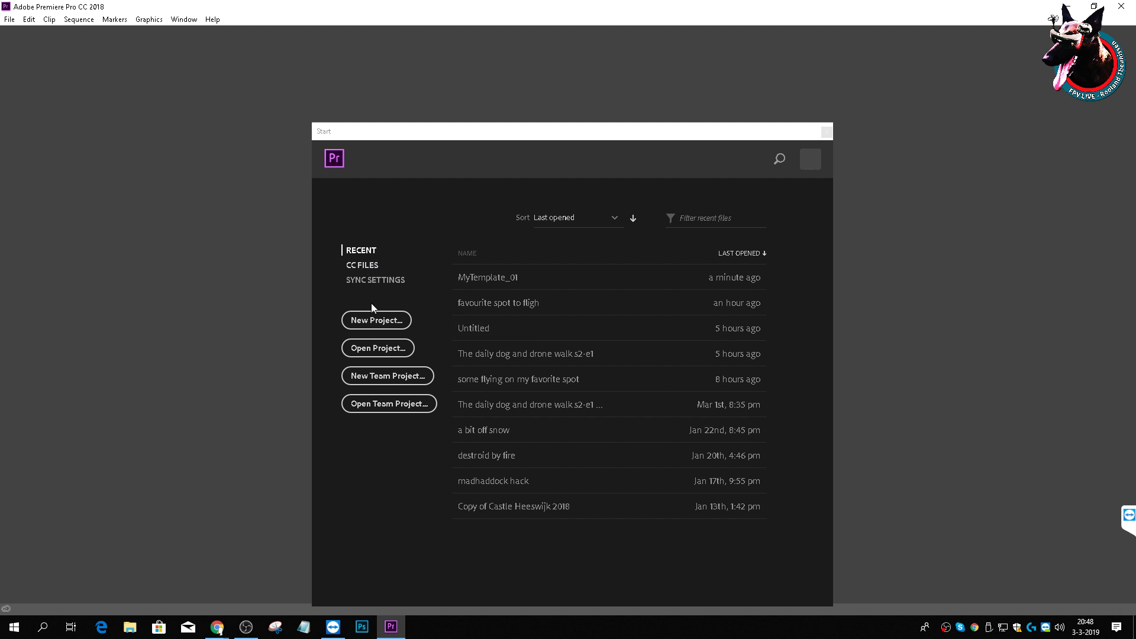
{"action": "left_click", "coordinate": [496, 281]}
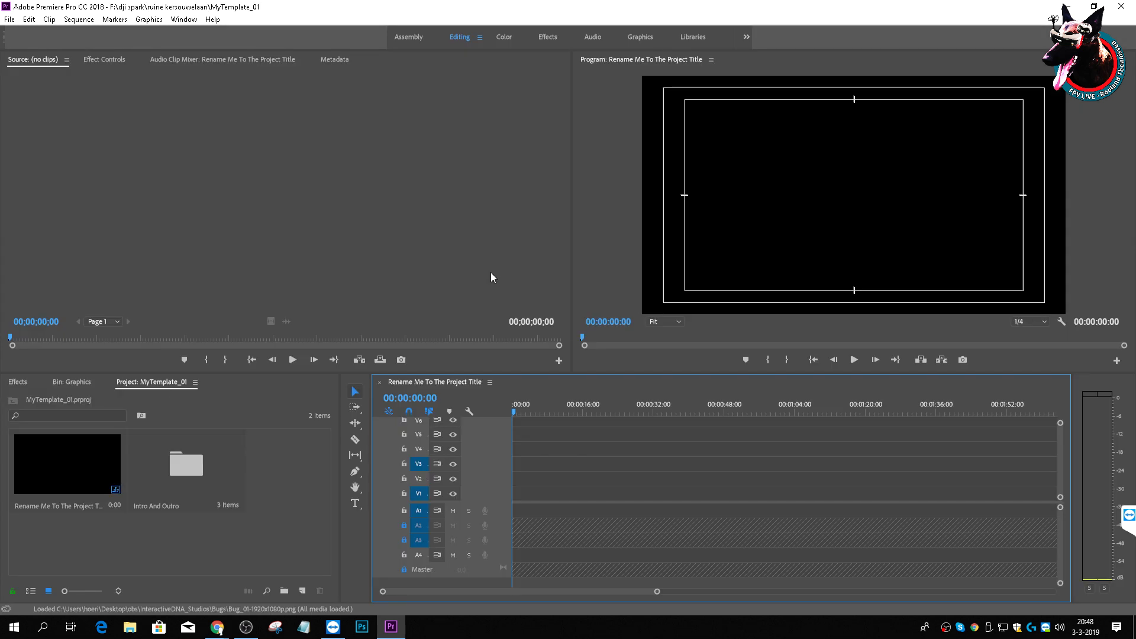
Step: Close all projects and reopen MyTemplate_01 from the recent projects
{"action": "left_click", "coordinate": [9, 18]}
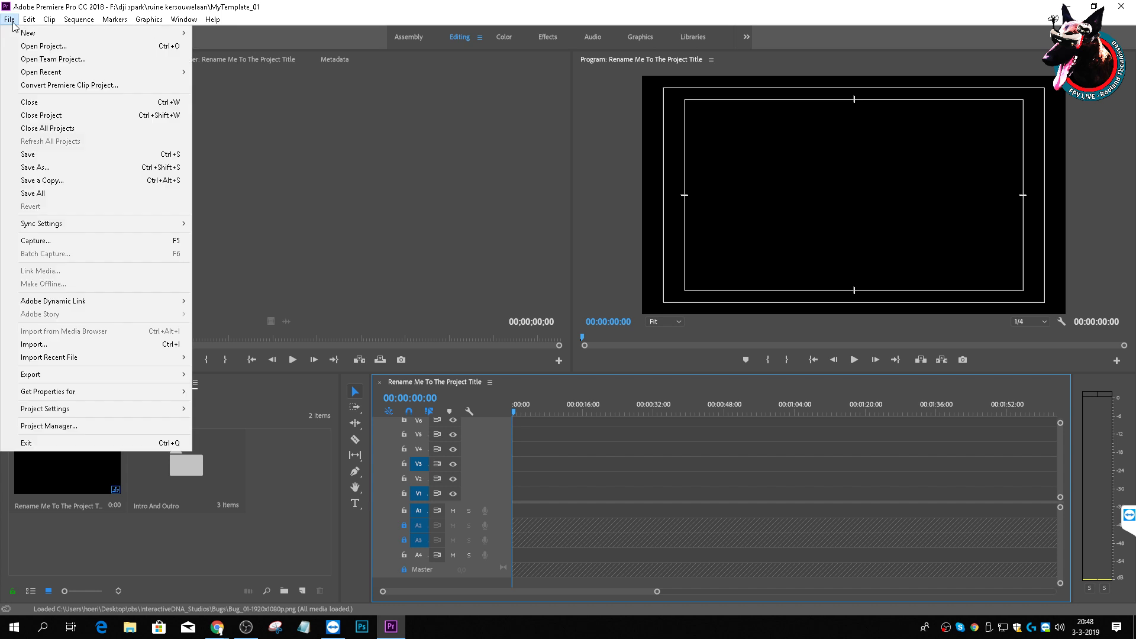
{"action": "left_click", "coordinate": [41, 128]}
{"action": "left_click", "coordinate": [9, 19]}
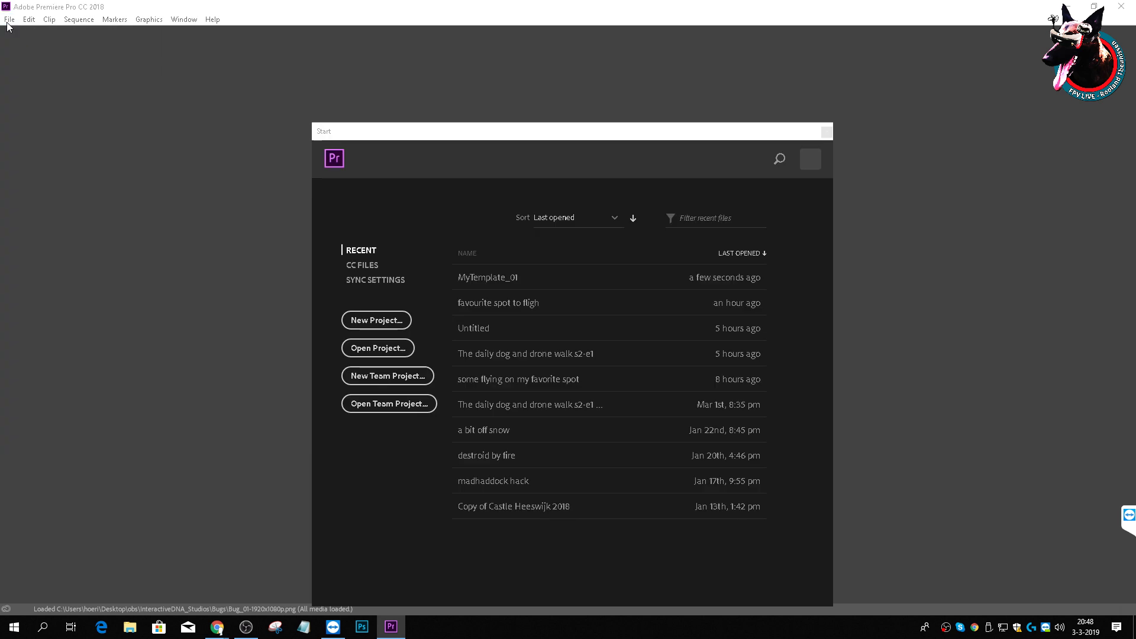
{"action": "left_click", "coordinate": [471, 278]}
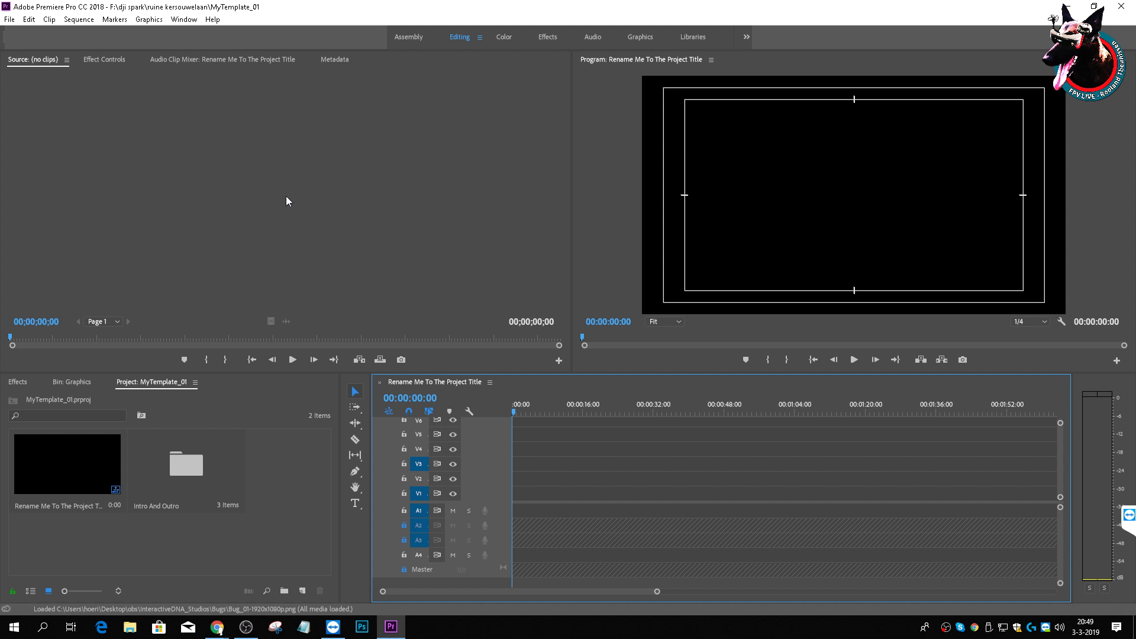
Step: Save the template as a new project named Favorite Place To Fly_01 in the ruine kersouwelaan folder
{"action": "left_click", "coordinate": [10, 22]}
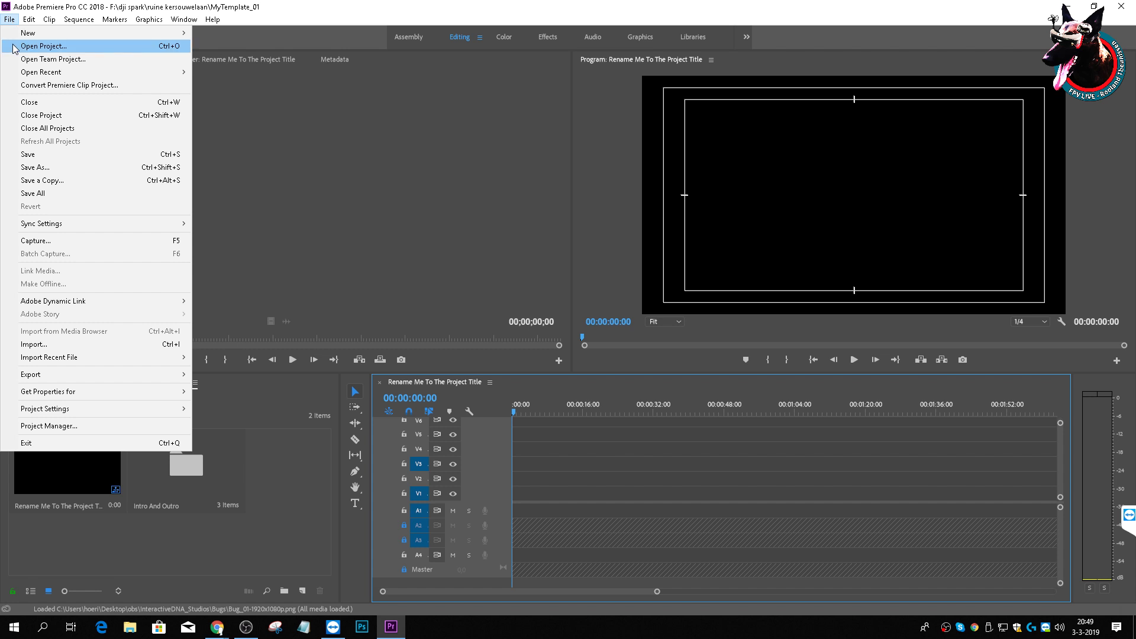
{"action": "left_click", "coordinate": [52, 167]}
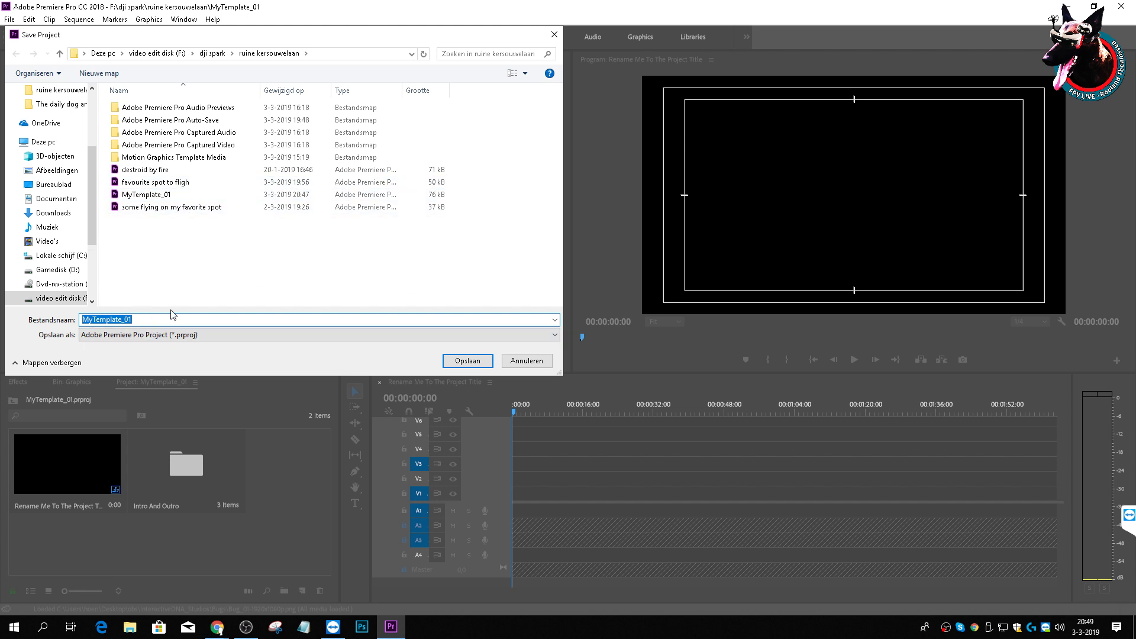
{"action": "key", "text": "BackSpace"}
{"action": "type", "text": "Favorit"}
{"action": "key", "text": "Return"}
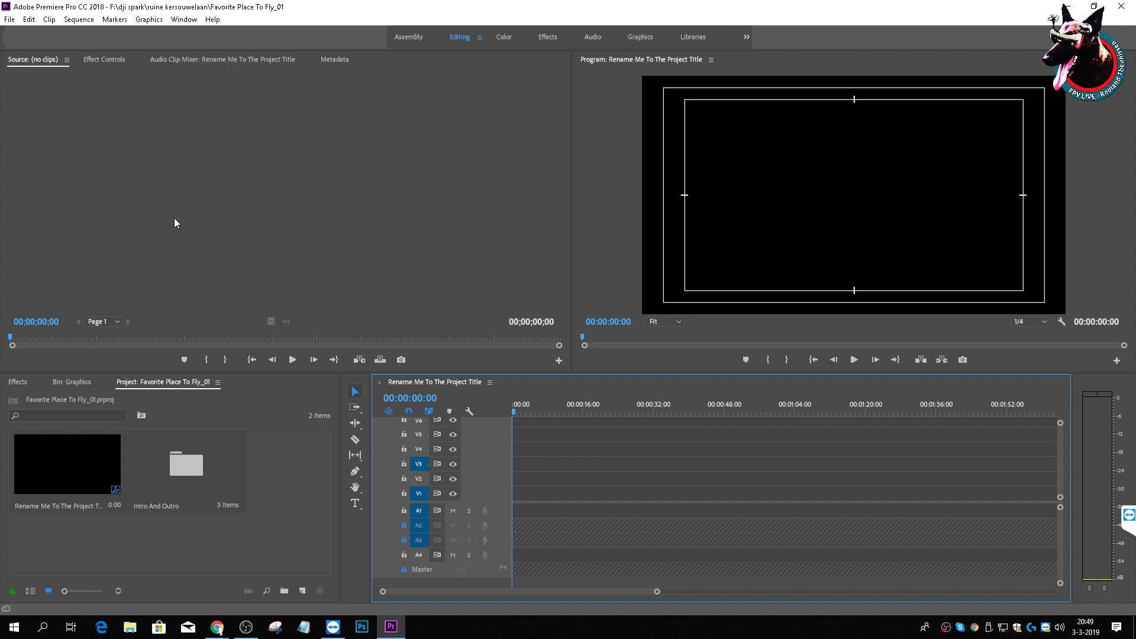
{"action": "left_click", "coordinate": [89, 148]}
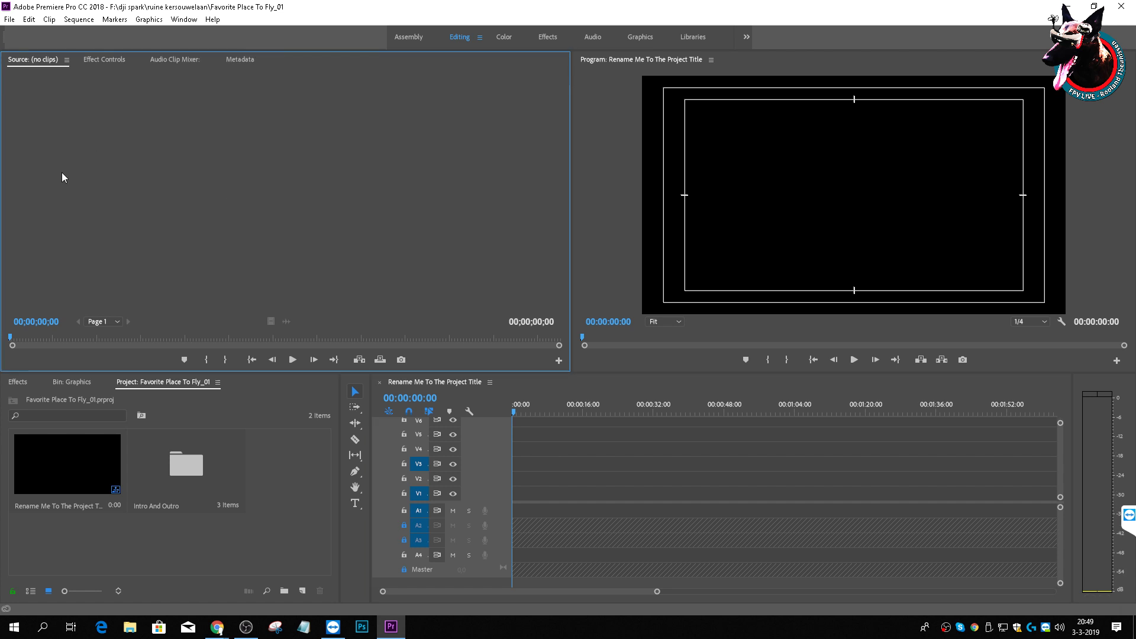
{"action": "left_click", "coordinate": [10, 20]}
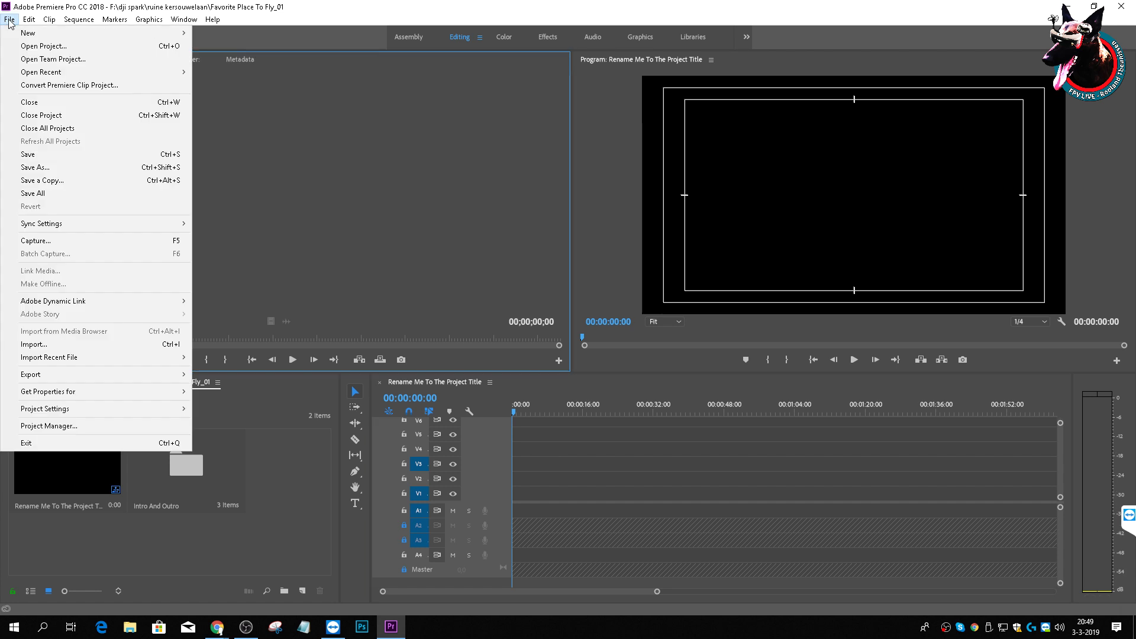
{"action": "left_click", "coordinate": [81, 342]}
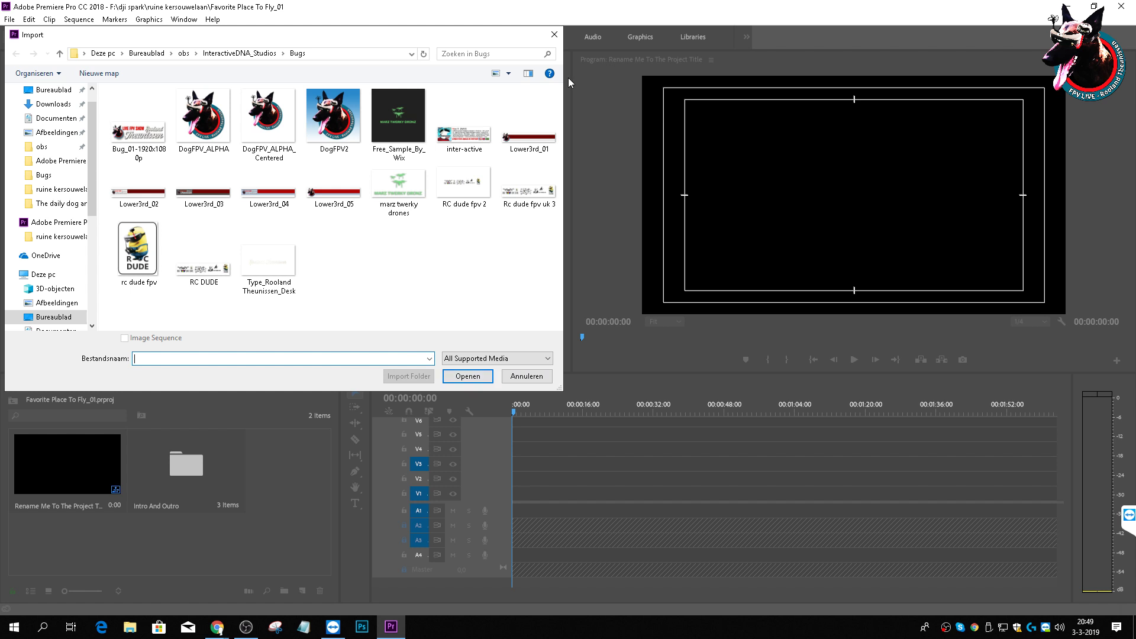
{"action": "left_click", "coordinate": [550, 41]}
Step: Close all projects and open the favourite spot to fligh project from the ruine kersouwelaan folder
{"action": "left_click", "coordinate": [9, 19]}
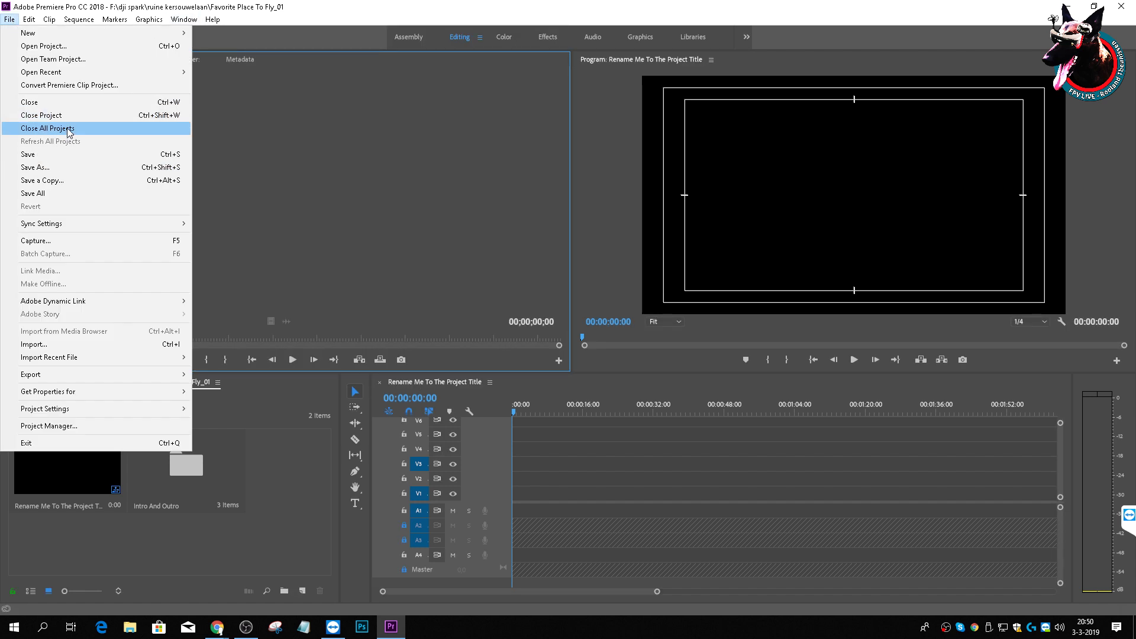
{"action": "left_click", "coordinate": [47, 127]}
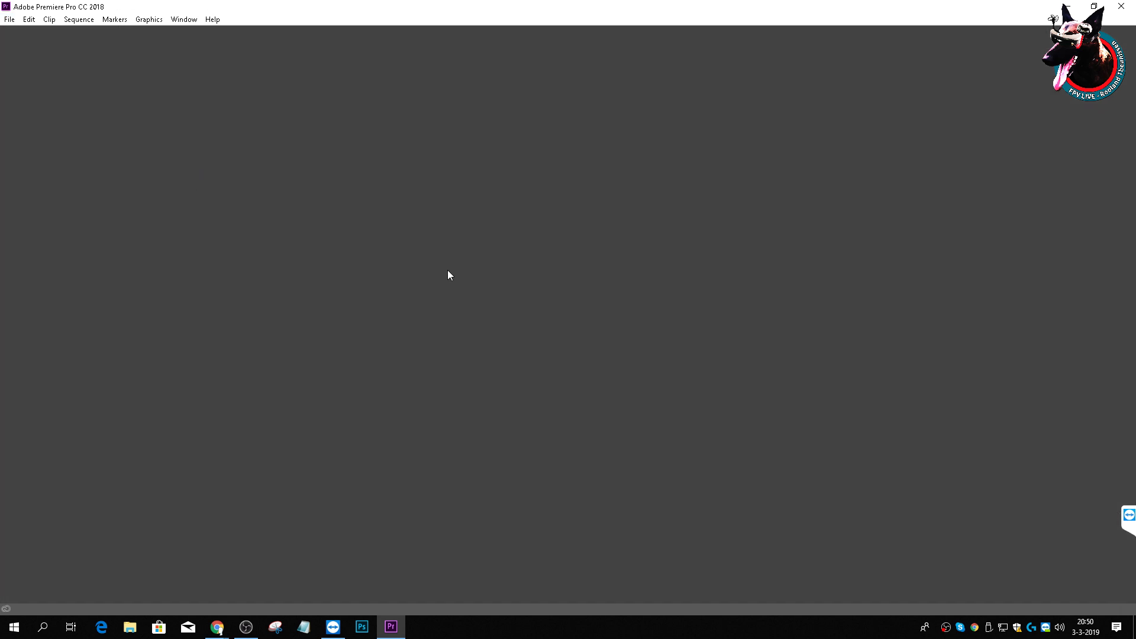
{"action": "left_click", "coordinate": [10, 19]}
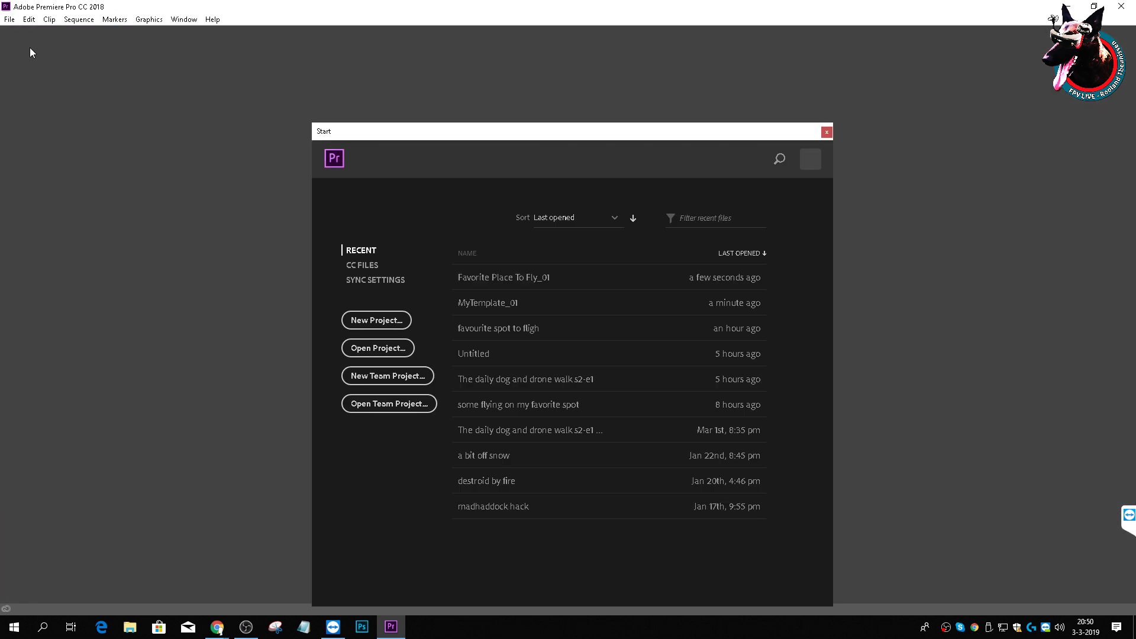
{"action": "left_click", "coordinate": [826, 132]}
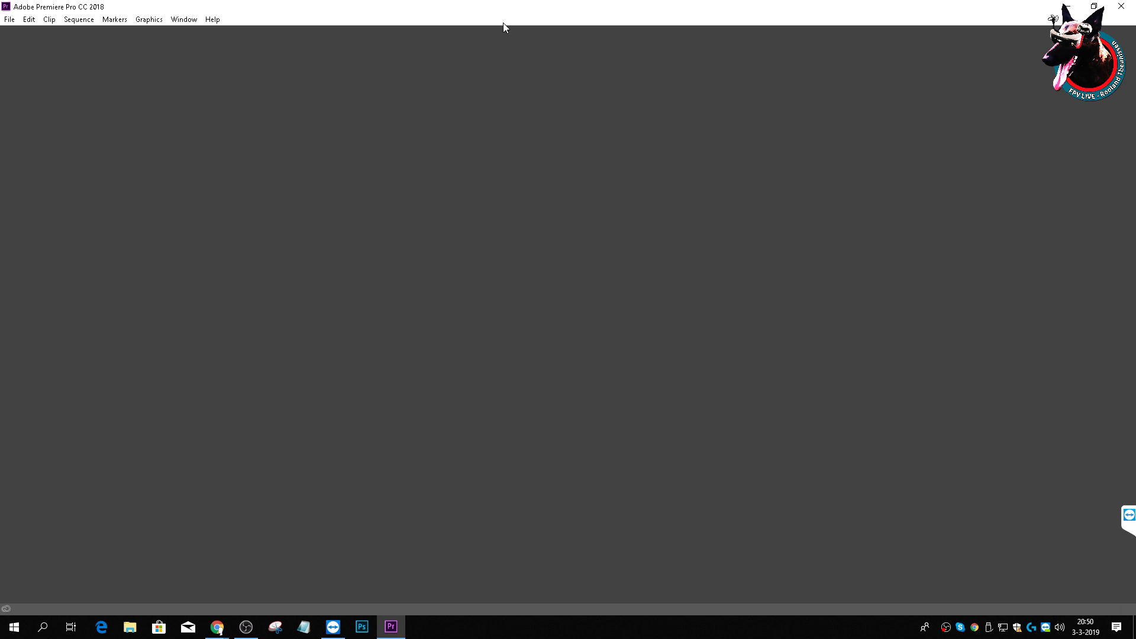
{"action": "left_click", "coordinate": [9, 19]}
{"action": "left_click", "coordinate": [23, 44]}
{"action": "left_click", "coordinate": [153, 195]}
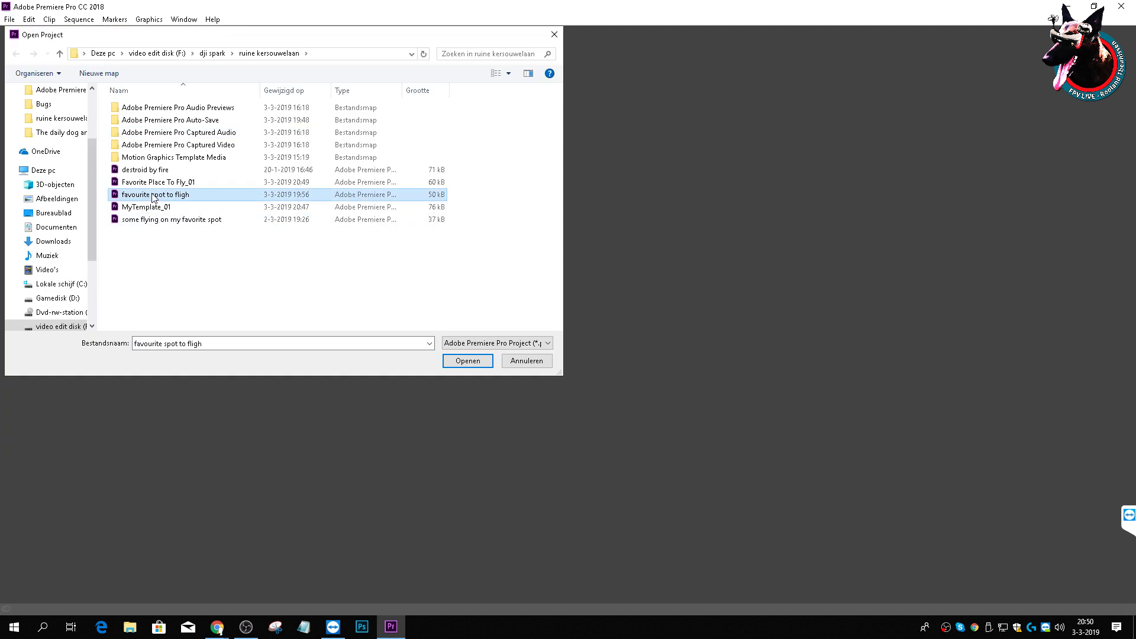
{"action": "left_click", "coordinate": [468, 361]}
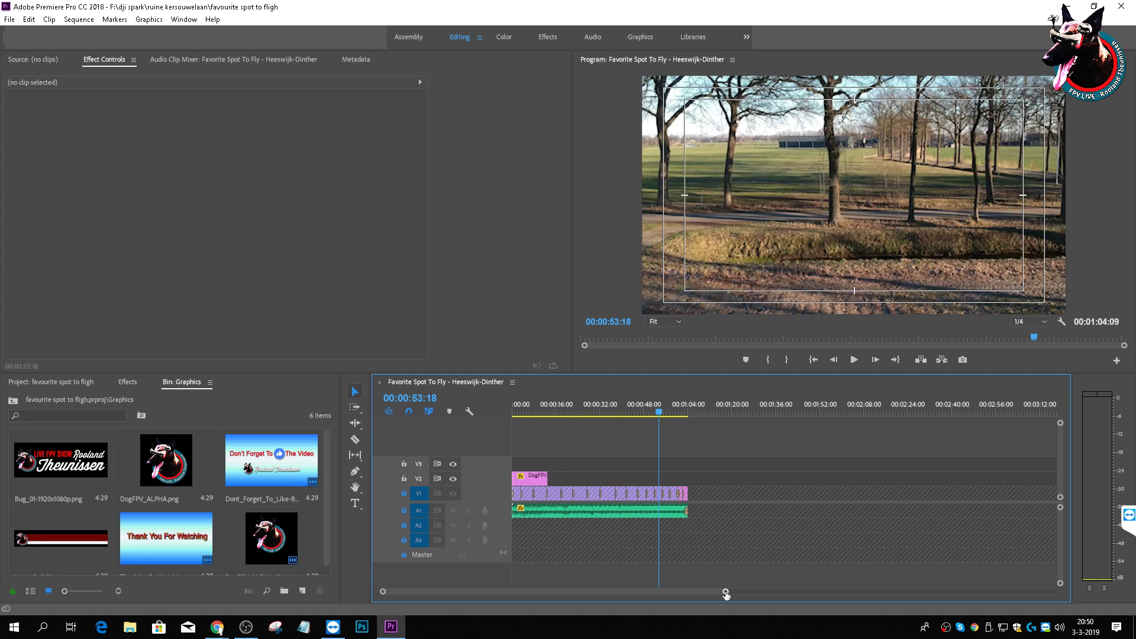
Step: Delete the DogFPV_ALPHA_Centered.png clip from the start of track V2
{"action": "scroll", "coordinate": [726, 594], "scroll_direction": "up", "scroll_amount": 4}
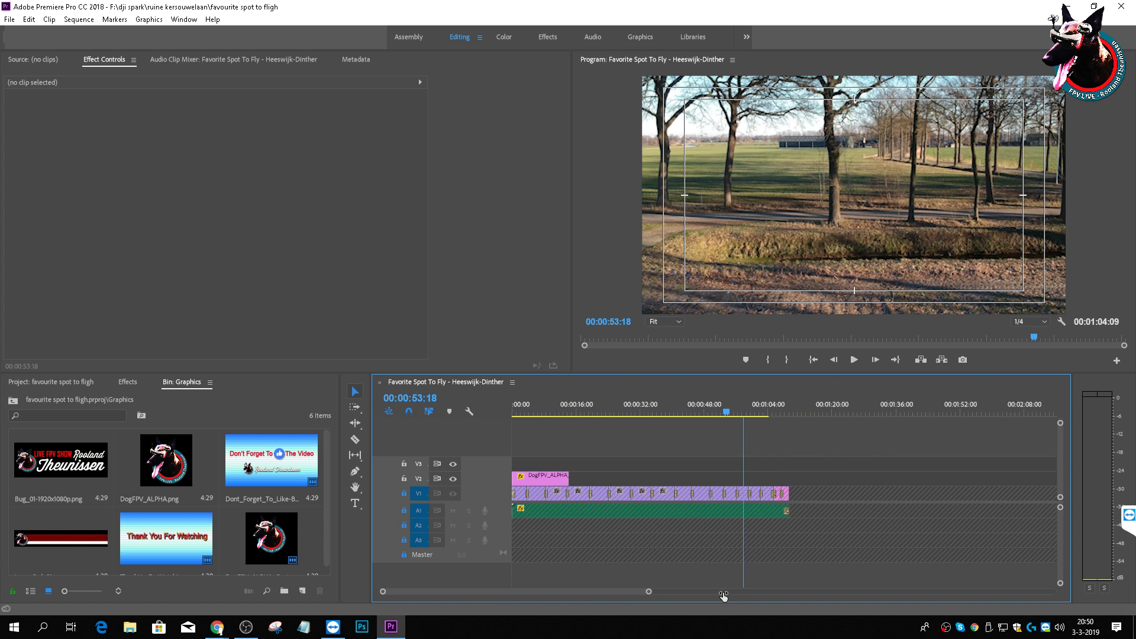
{"action": "scroll", "coordinate": [723, 594], "scroll_direction": "down", "scroll_amount": 1}
{"action": "left_click", "coordinate": [535, 412]}
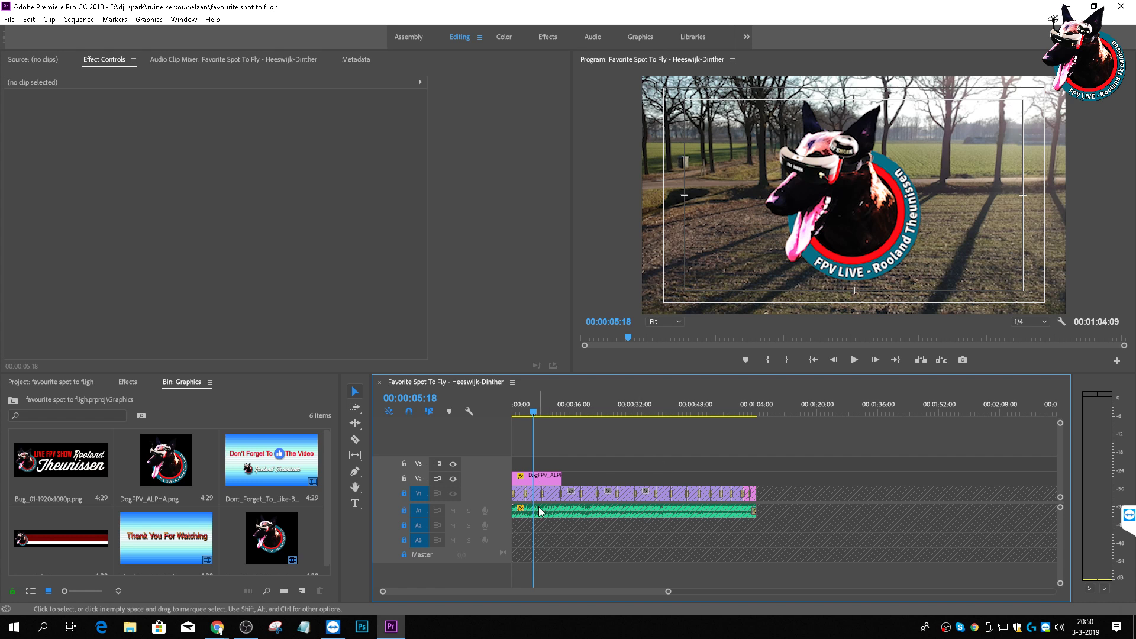
{"action": "left_click", "coordinate": [549, 475]}
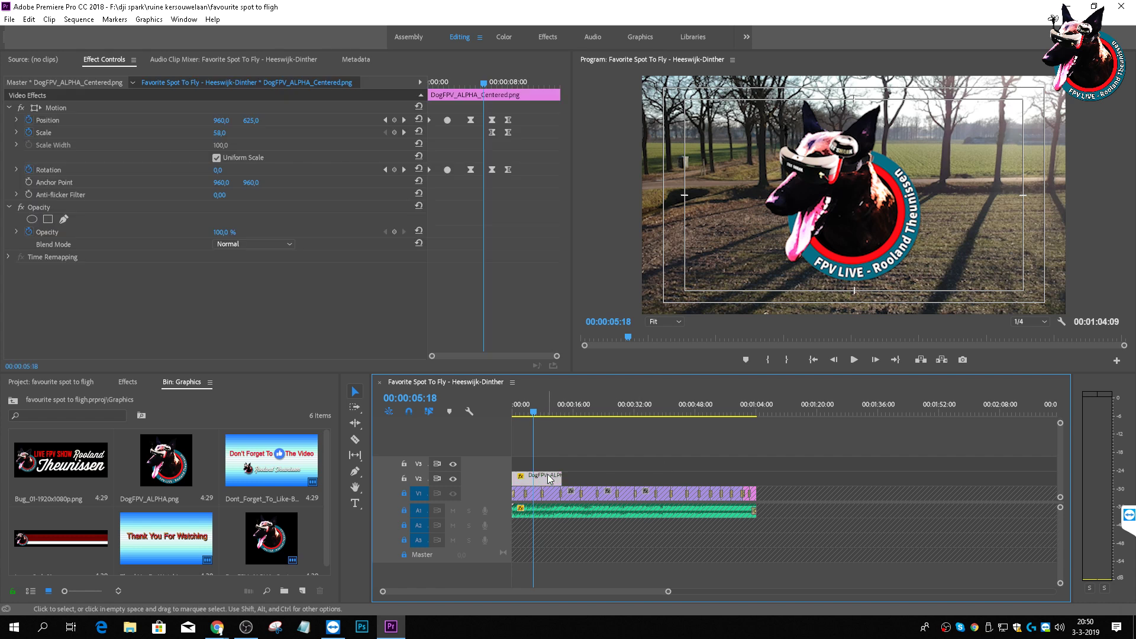
{"action": "key", "text": "Delete"}
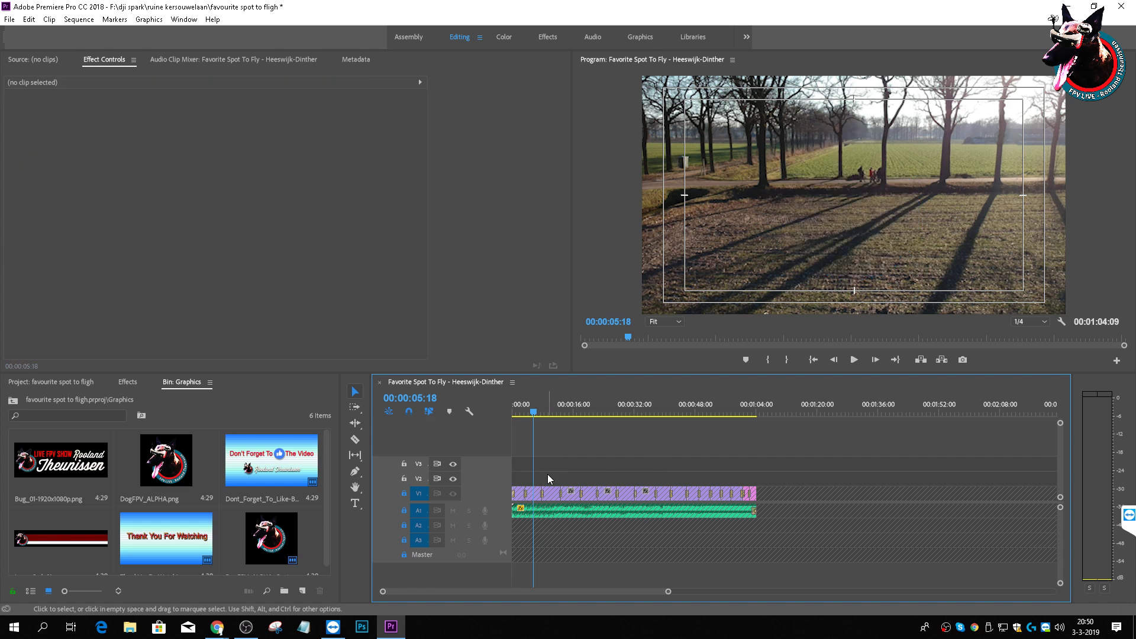
Step: Unlock tracks V1 and A1 and delete the last graphic clip on V1
{"action": "left_click", "coordinate": [749, 418]}
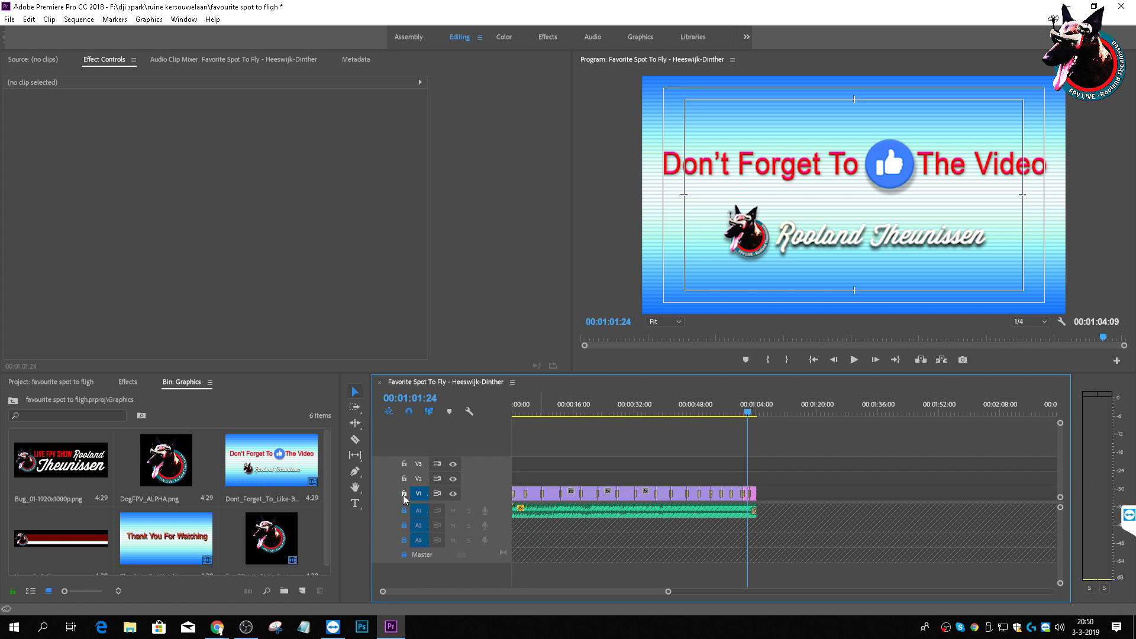
{"action": "left_click", "coordinate": [754, 495]}
{"action": "key", "text": "Delete"}
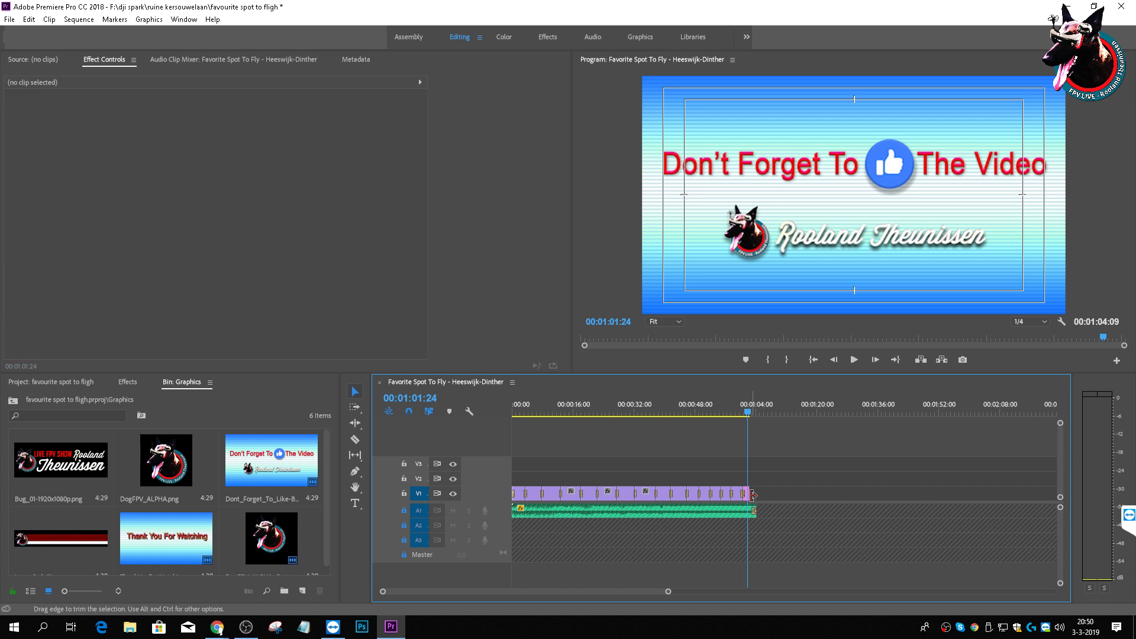
{"action": "left_click", "coordinate": [404, 510]}
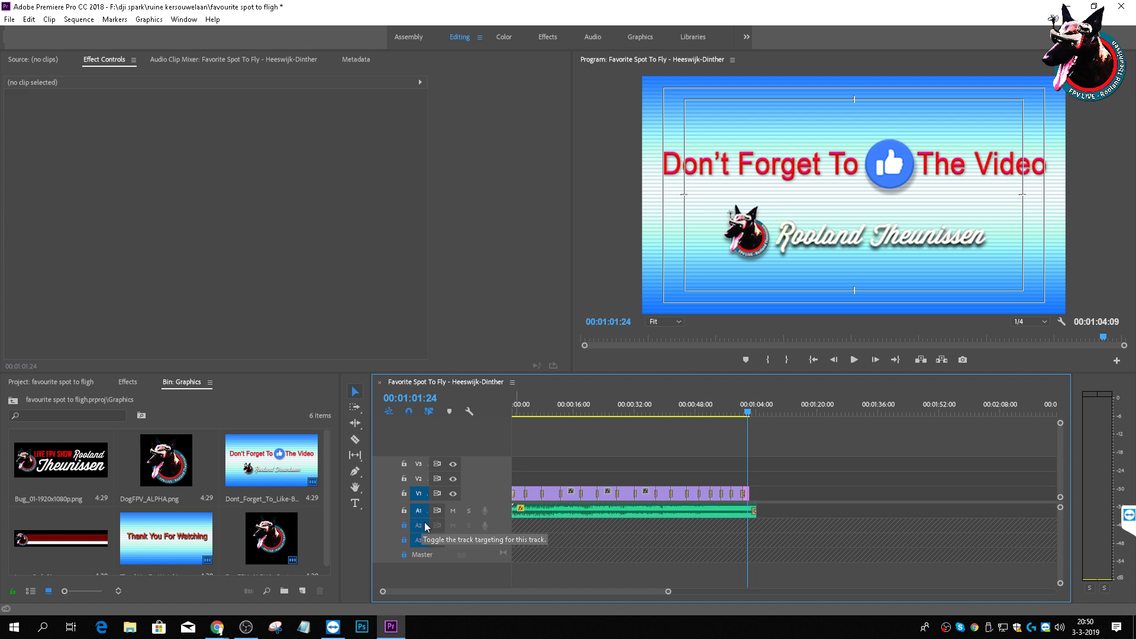
Step: Delete the Dont_Forget_To_Like-Background_01 clip from the end of V1 and save the project
{"action": "left_click", "coordinate": [747, 495]}
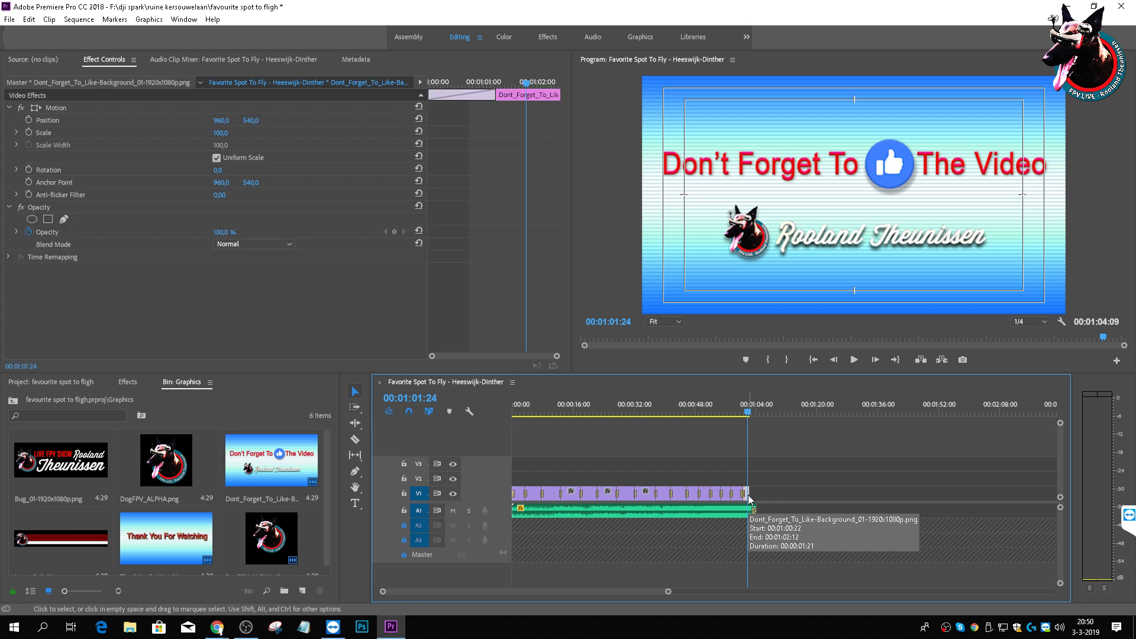
{"action": "key", "text": "Delete"}
{"action": "key", "text": "ctrl+z"}
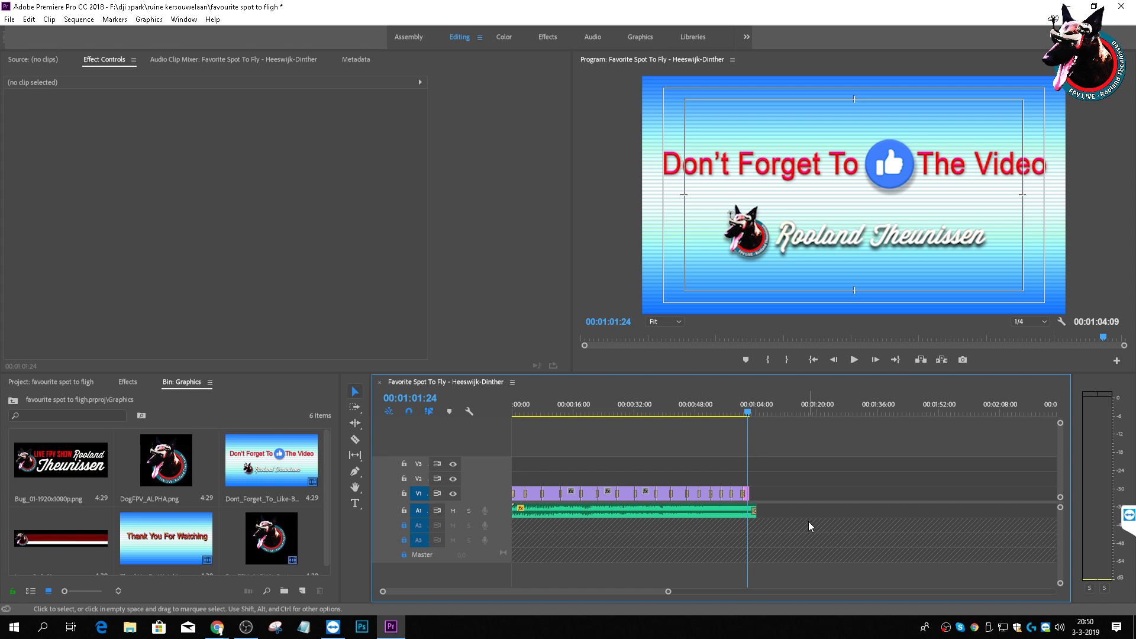
{"action": "left_click", "coordinate": [745, 495]}
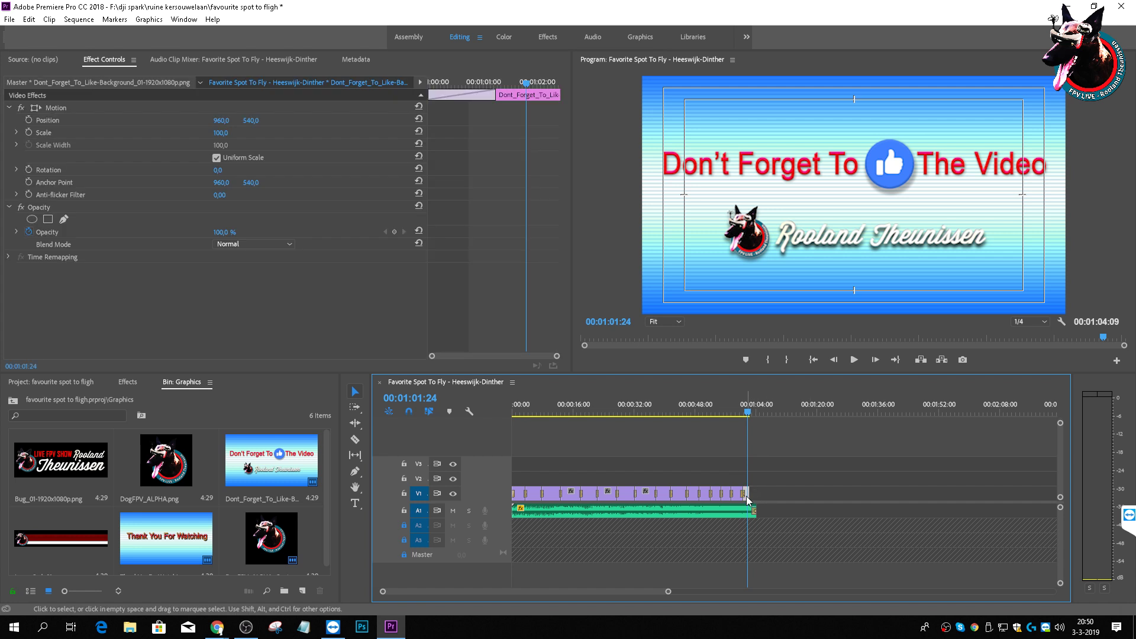
{"action": "key", "text": "Delete"}
{"action": "left_click", "coordinate": [735, 411]}
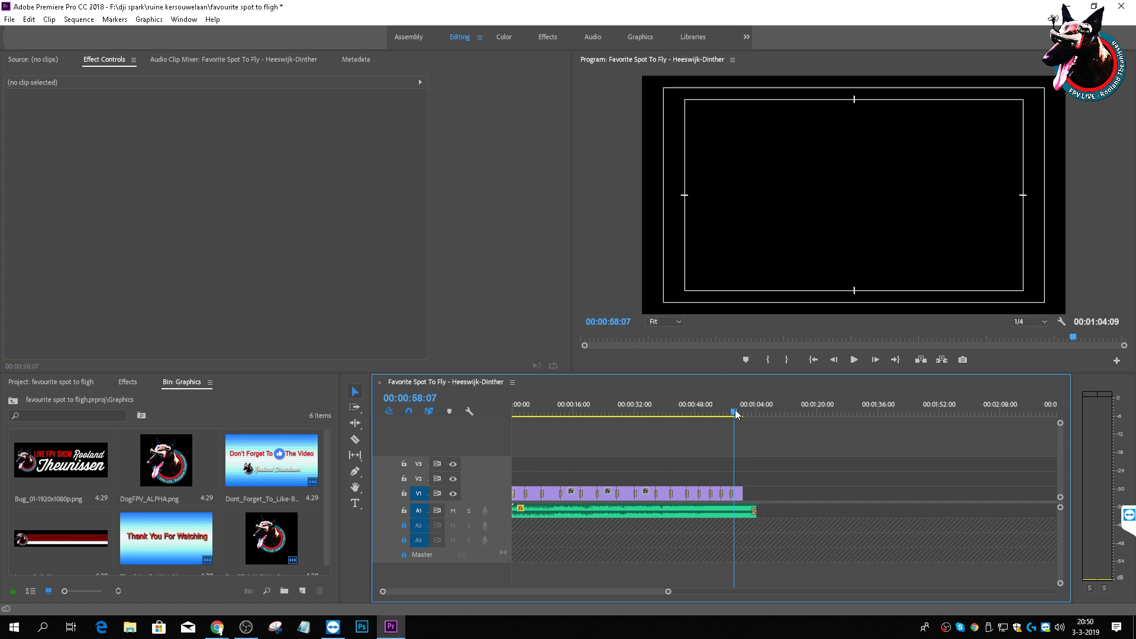
{"action": "left_click", "coordinate": [737, 413]}
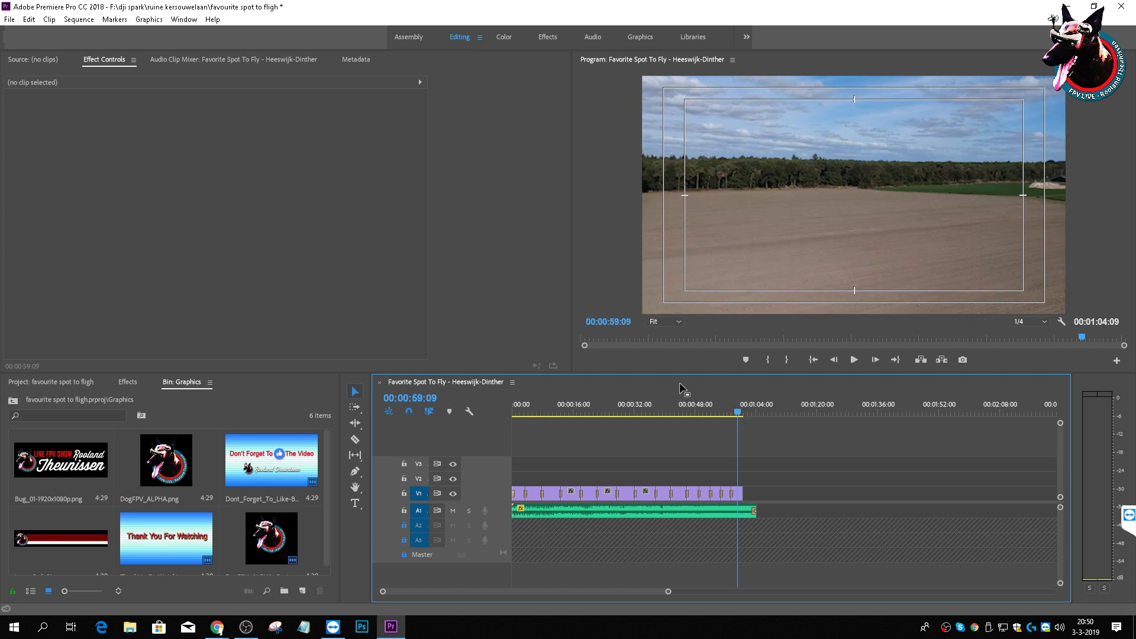
{"action": "key", "text": "ctrl+s"}
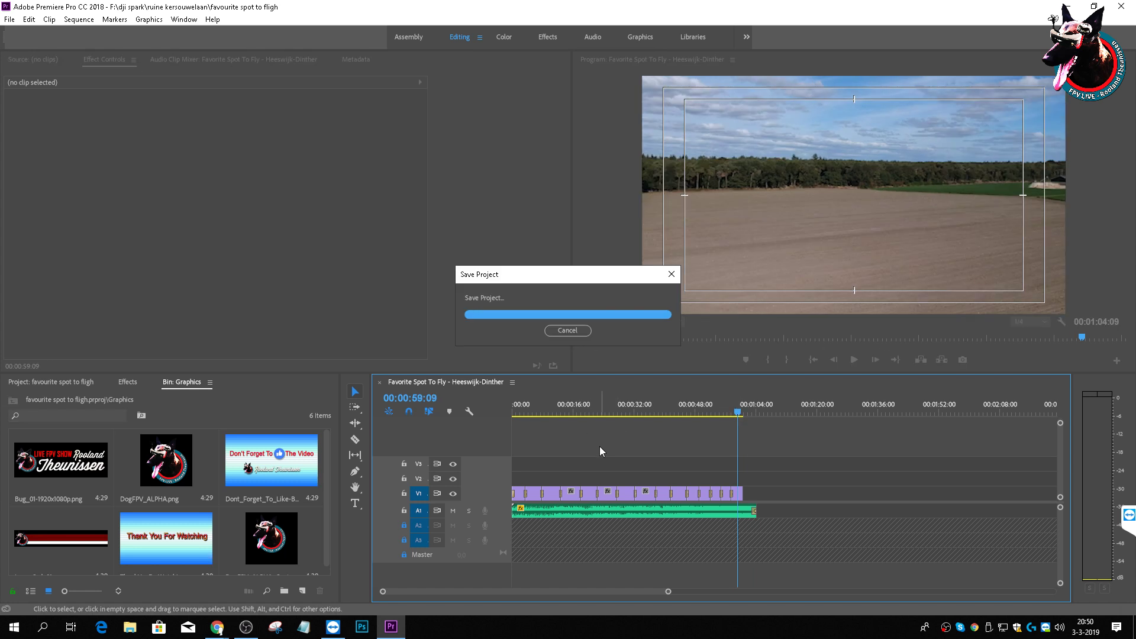
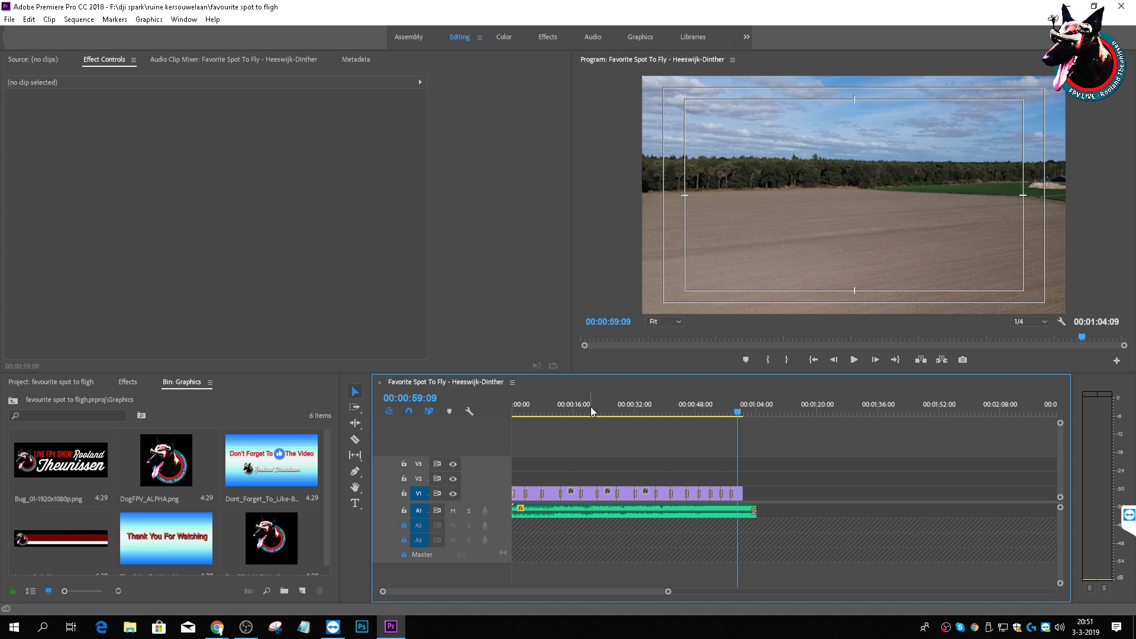
Step: Copy all remaining video and audio clips in the Favorite Spot To Fly - Heeswijk-Dinther sequence
{"action": "left_click_drag", "start_coordinate": [792, 534], "coordinate": [450, 440]}
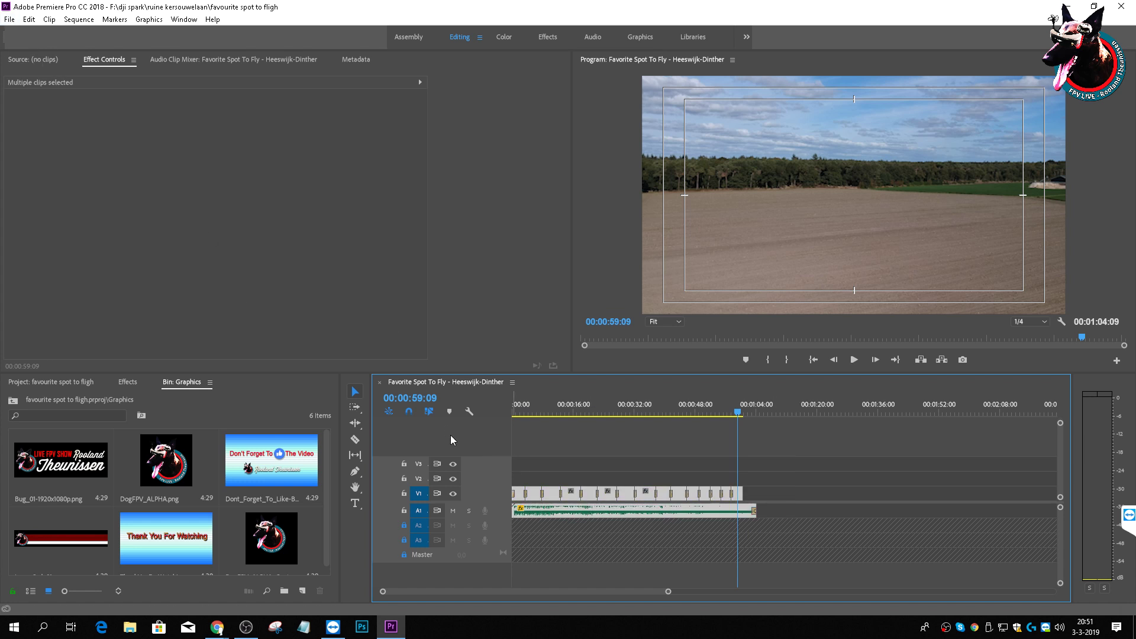
{"action": "left_click", "coordinate": [30, 20]}
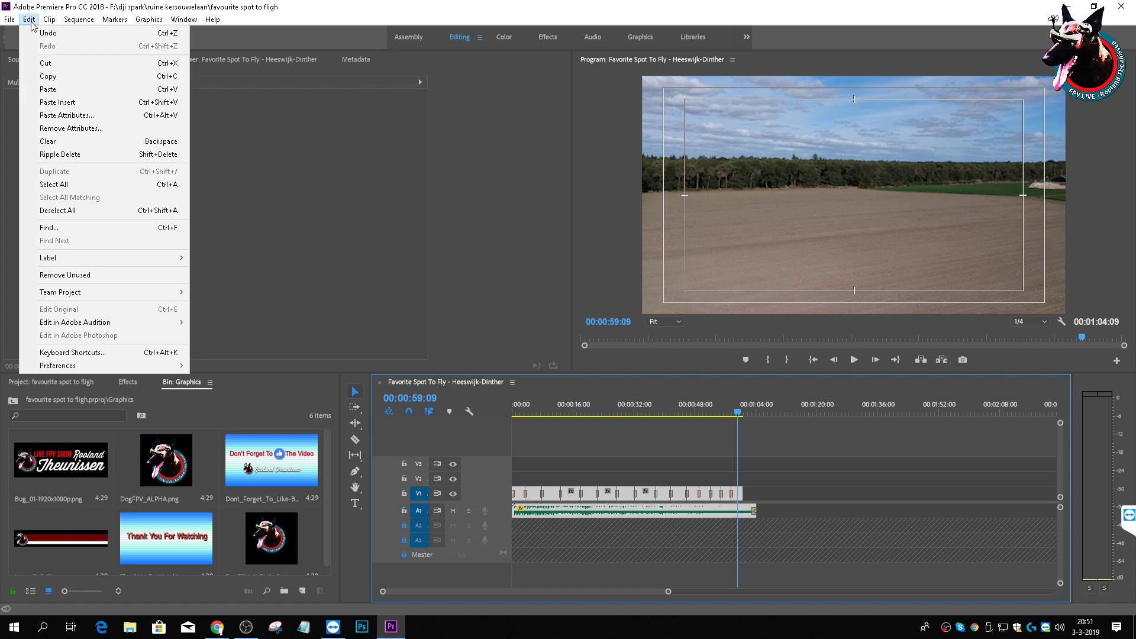
{"action": "left_click", "coordinate": [35, 77]}
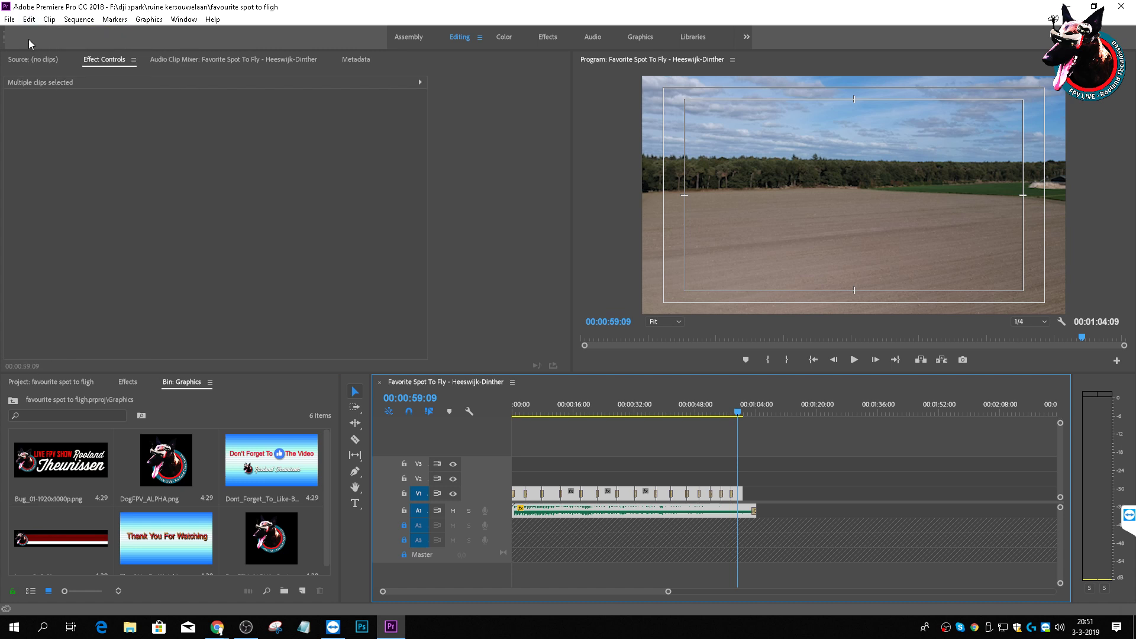
Step: Open the recent Favorite Place To Fly_01 project and paste the copied clips into its Rename Me To The Project Title sequence
{"action": "left_click", "coordinate": [10, 20]}
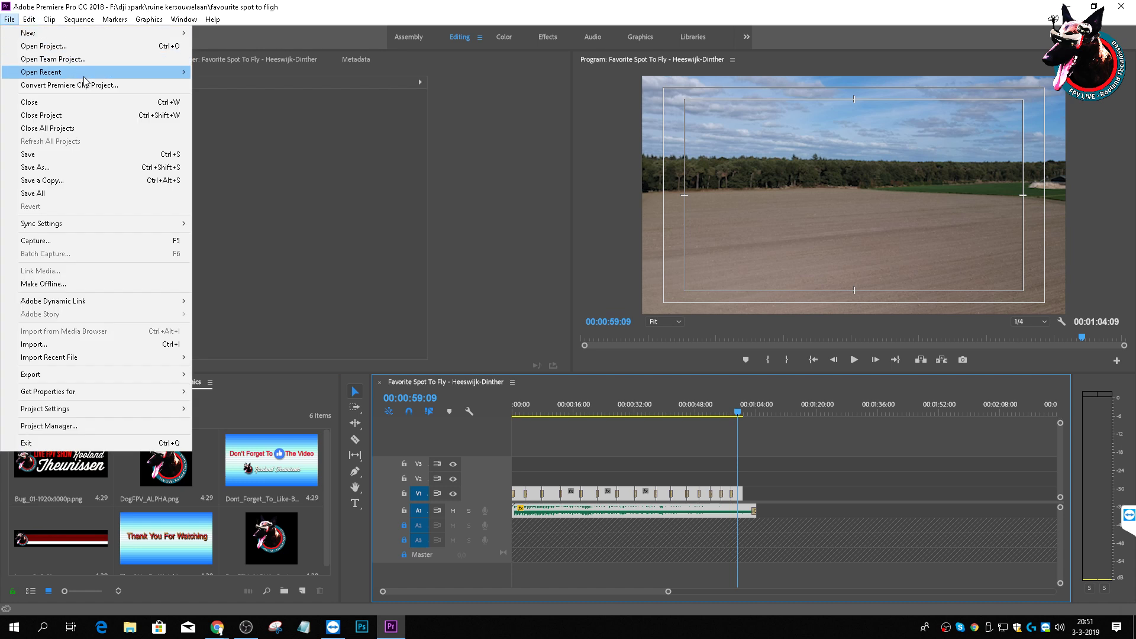
{"action": "mouse_move", "coordinate": [85, 73]}
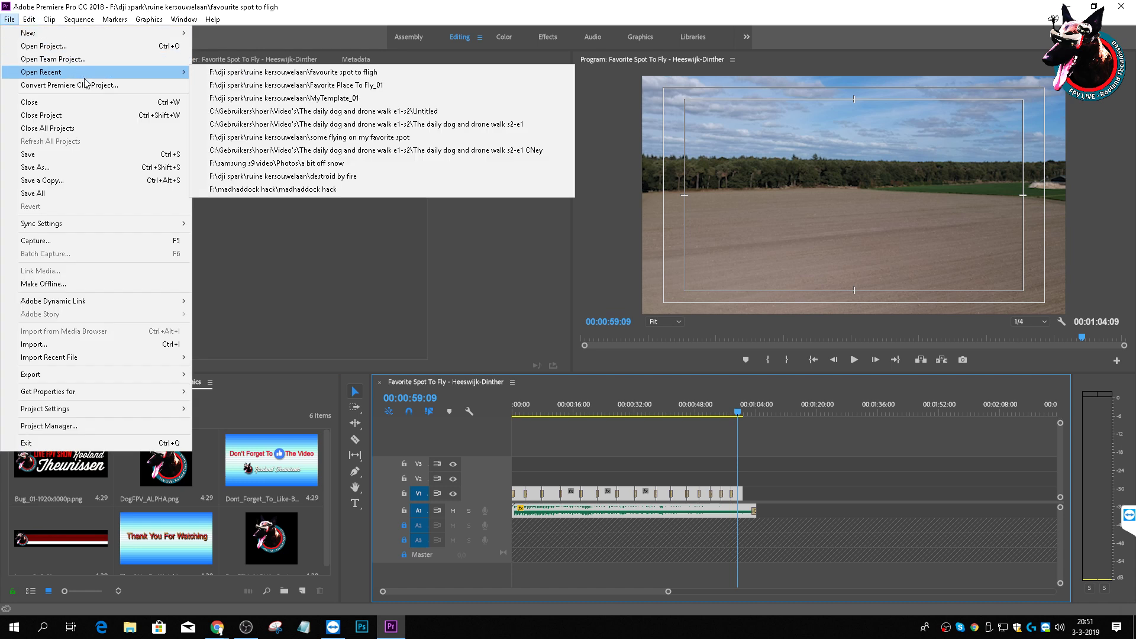
{"action": "left_click", "coordinate": [378, 87]}
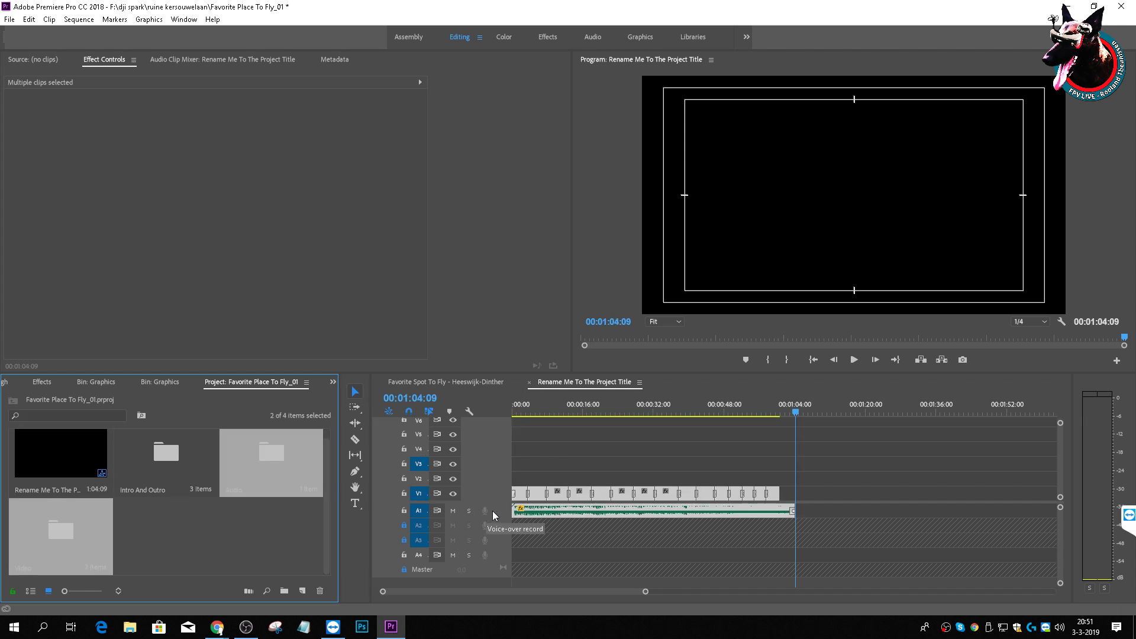
{"action": "left_click", "coordinate": [535, 413]}
{"action": "left_click", "coordinate": [561, 411]}
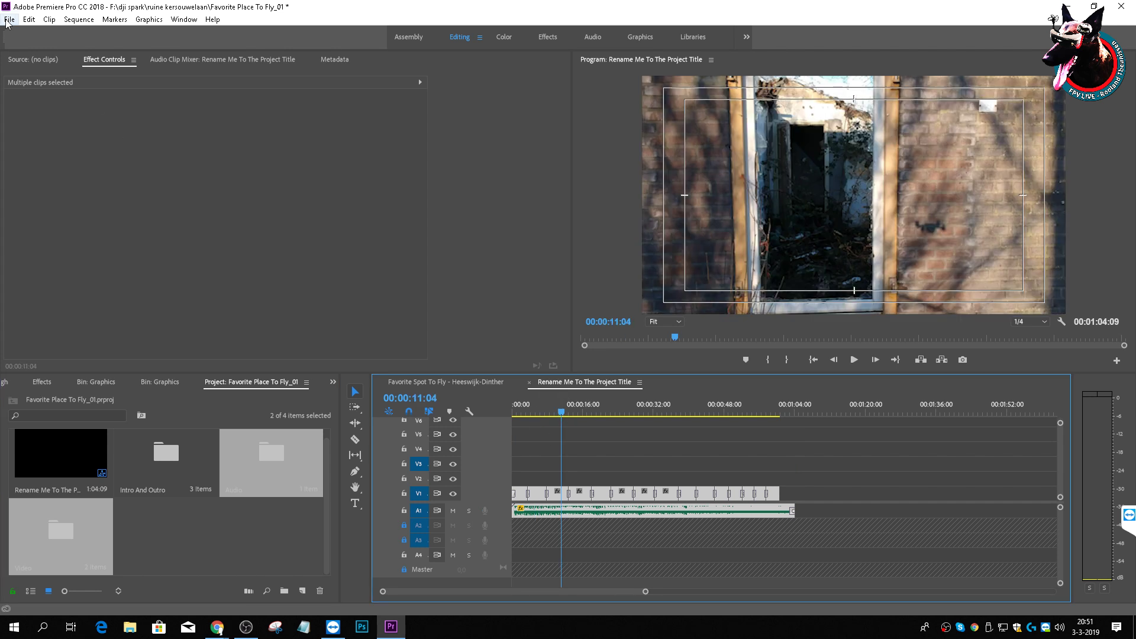
Step: Save Favorite Place To Fly_01, close all projects and dismiss the Start window
{"action": "left_click", "coordinate": [9, 19]}
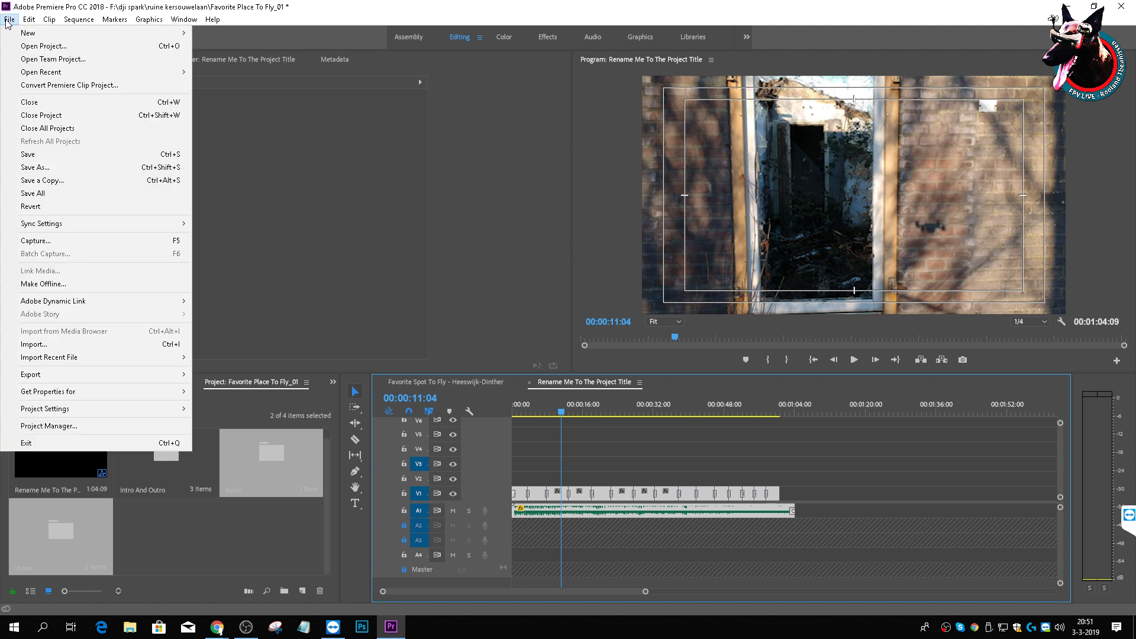
{"action": "left_click", "coordinate": [44, 158]}
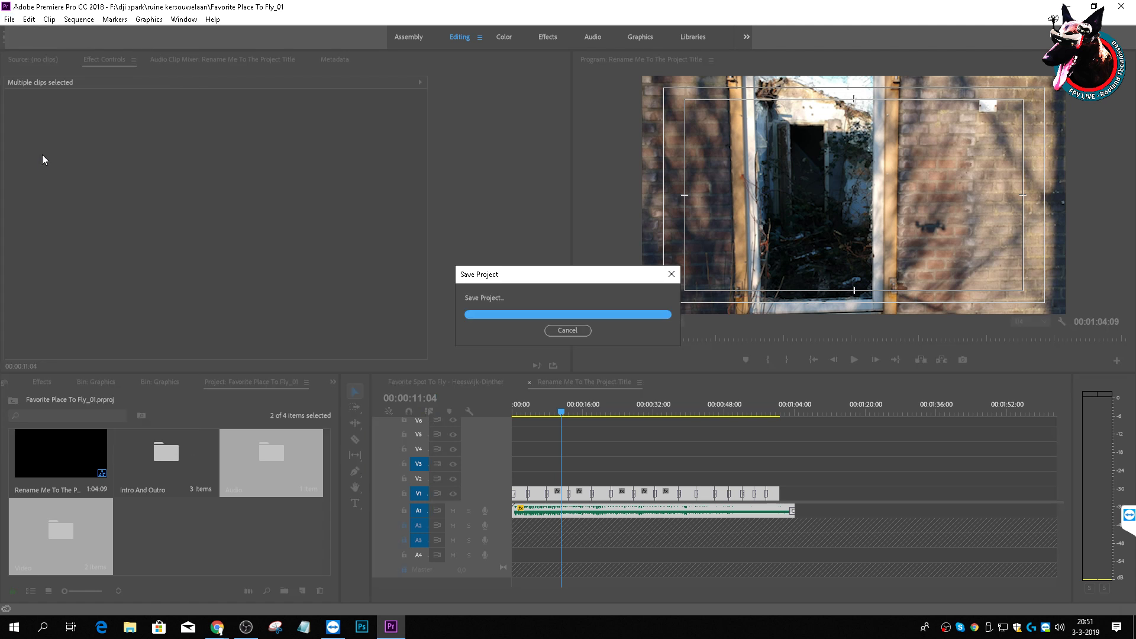
{"action": "left_click", "coordinate": [9, 20]}
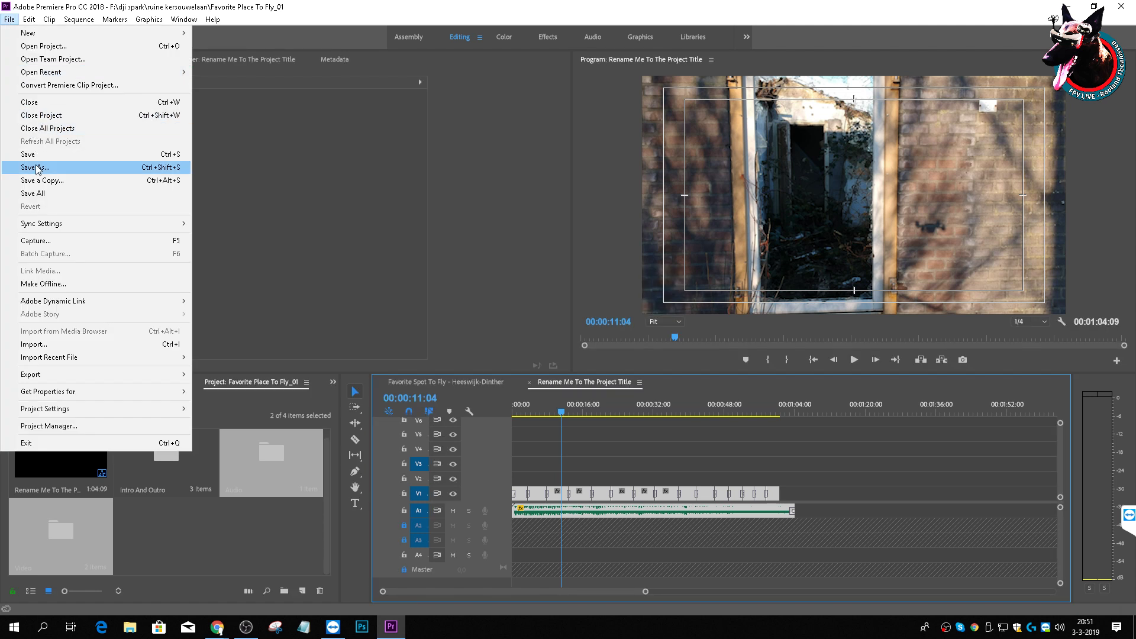
{"action": "left_click", "coordinate": [49, 129]}
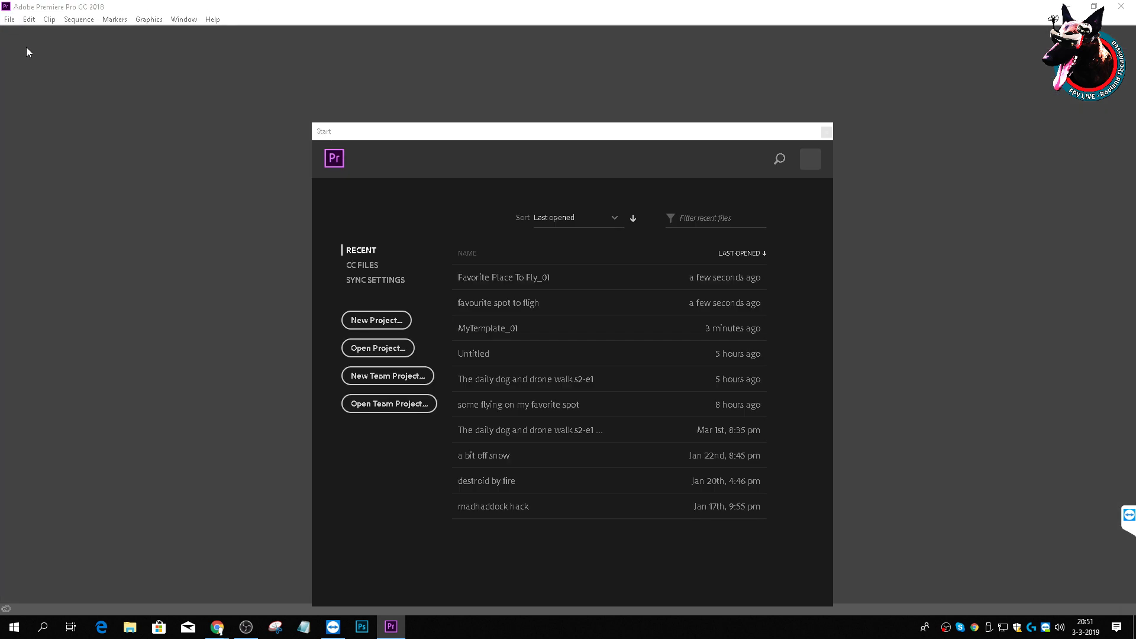
{"action": "left_click", "coordinate": [826, 132]}
Step: Create a folder named Old in the ruine kersouwelaan folder while browsing for a project to open
{"action": "left_click", "coordinate": [9, 19]}
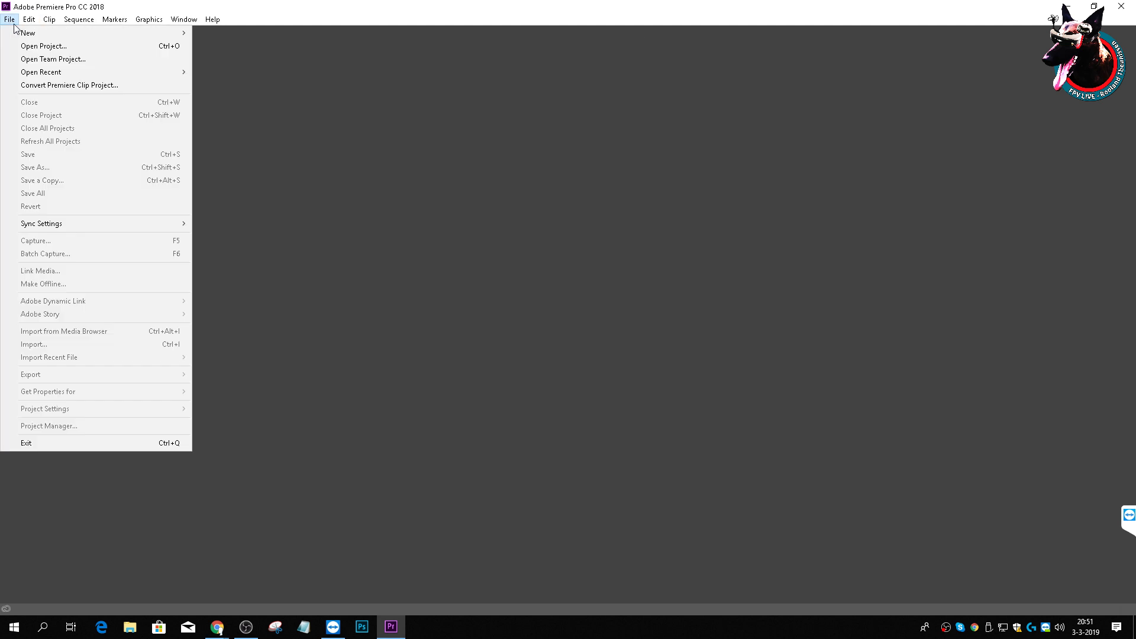
{"action": "left_click", "coordinate": [27, 43]}
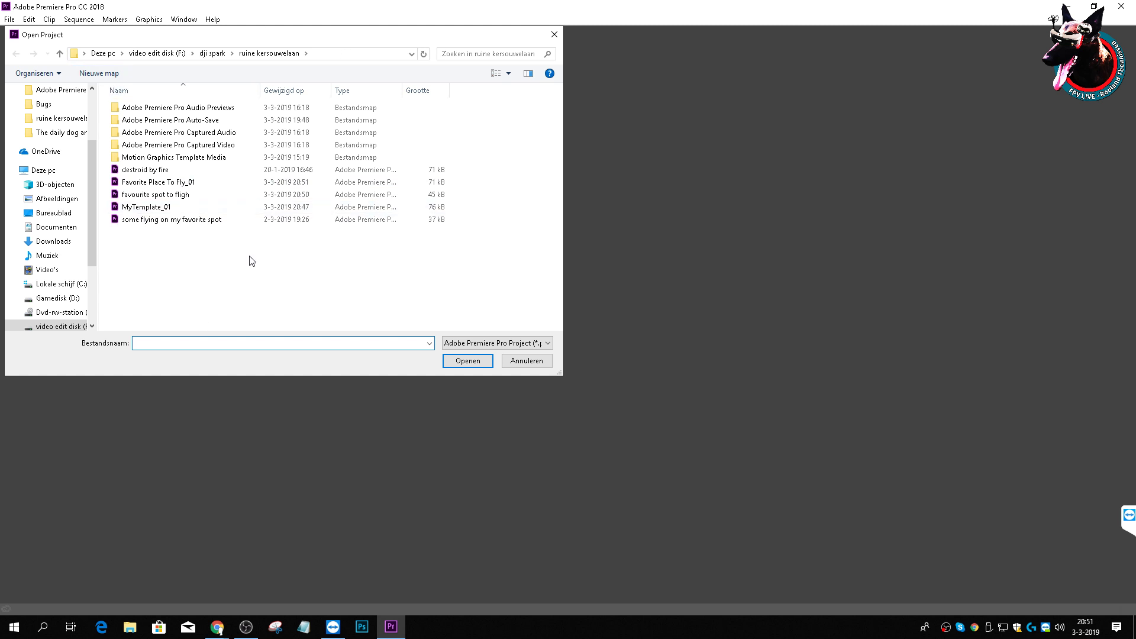
{"action": "right_click", "coordinate": [239, 279]}
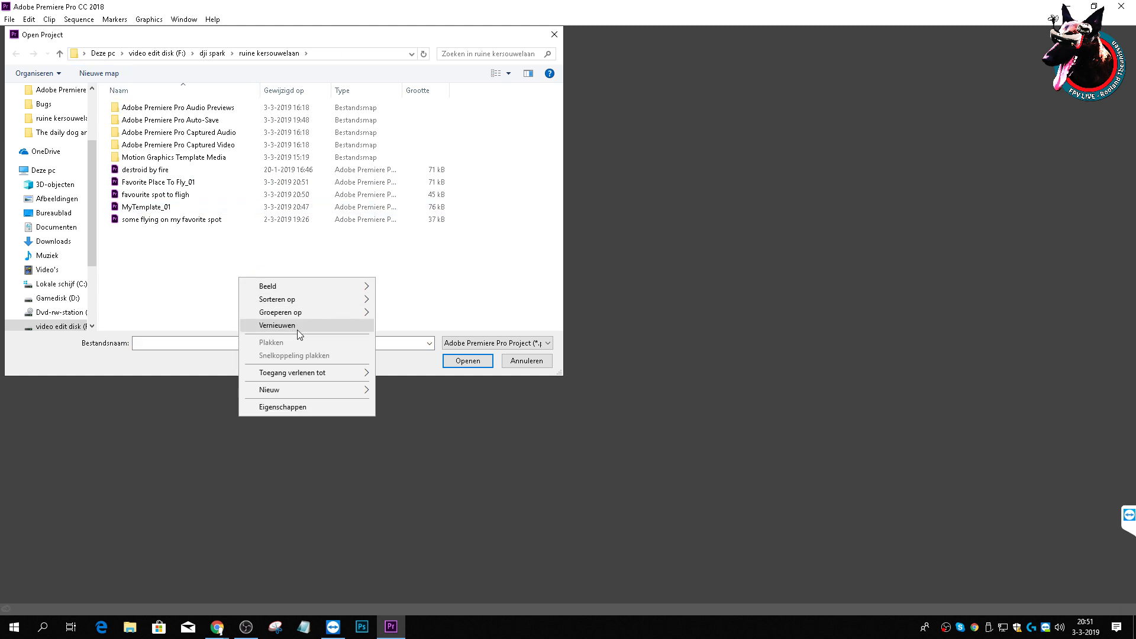
{"action": "mouse_move", "coordinate": [301, 391]}
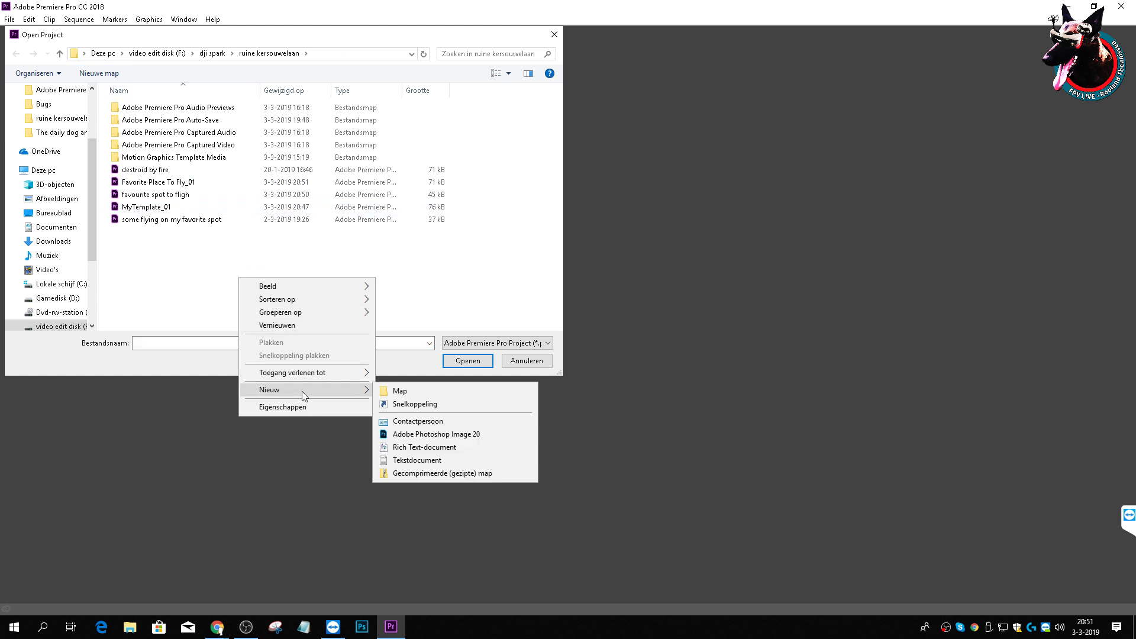
{"action": "left_click", "coordinate": [410, 392]}
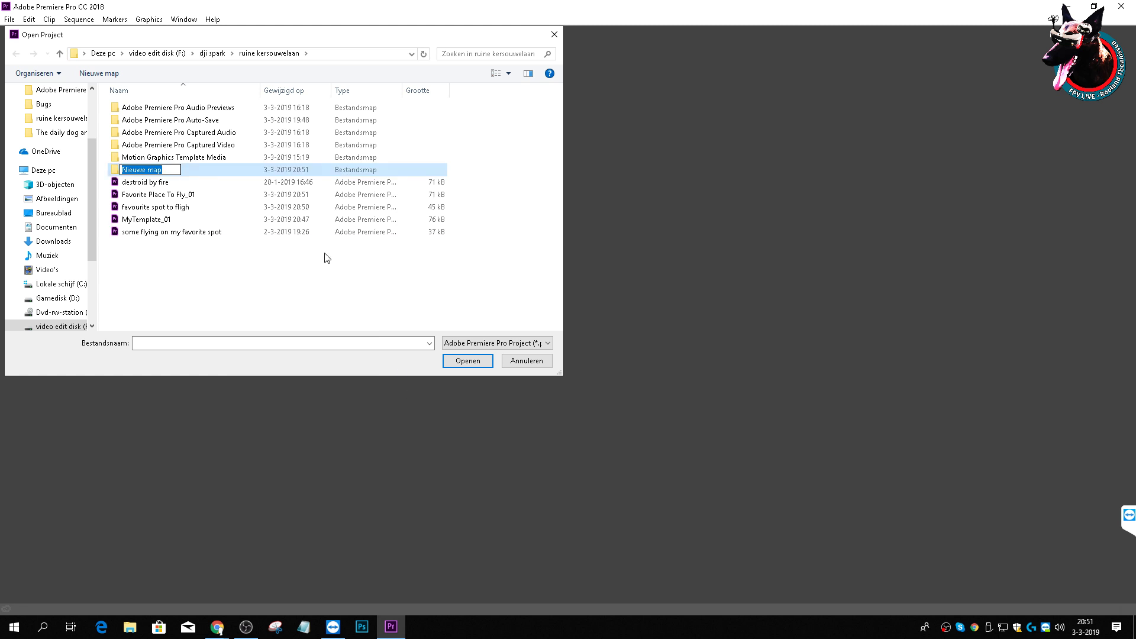
{"action": "type", "text": "Ol,d"}
{"action": "left_click", "coordinate": [246, 280]}
{"action": "left_click", "coordinate": [131, 172]}
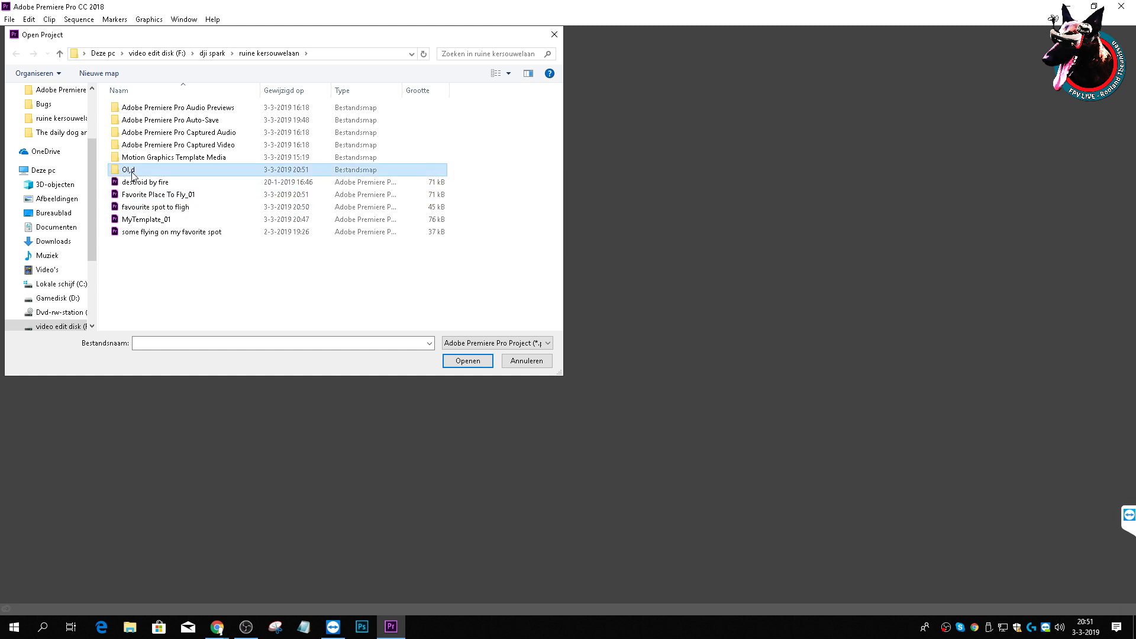
{"action": "left_click", "coordinate": [131, 172]}
{"action": "type", "text": "Old"}
{"action": "left_click", "coordinate": [132, 291]}
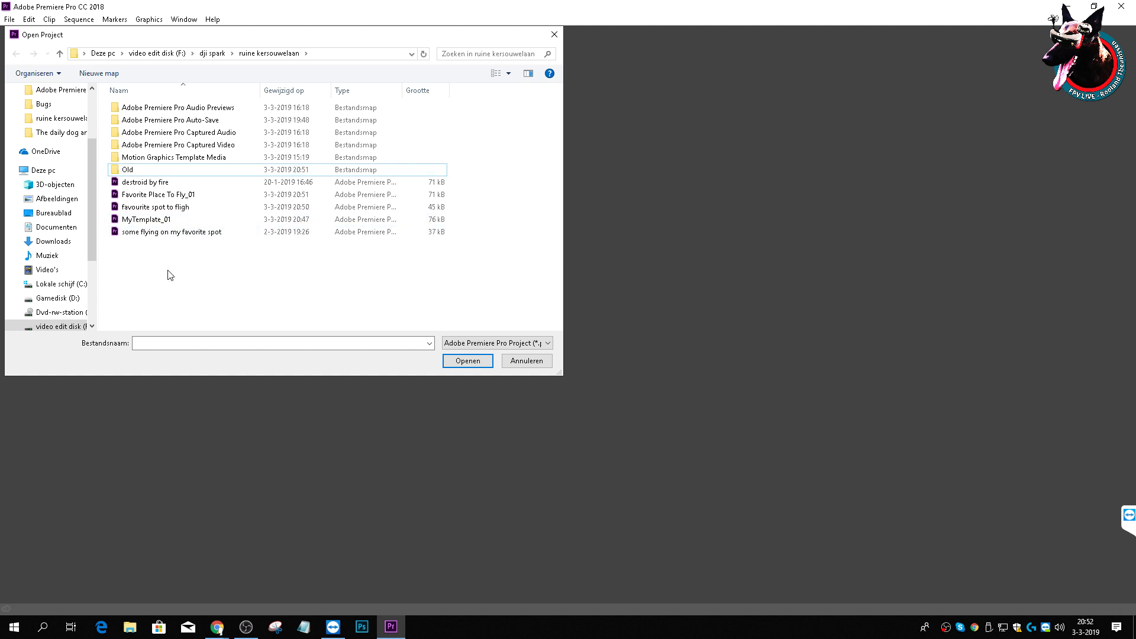
Step: Move the project file "favourite spot to fligh" into the Old folder and open the Favorite Place To Fly_01 project
{"action": "left_click", "coordinate": [146, 209]}
{"action": "left_click_drag", "start_coordinate": [146, 209], "coordinate": [129, 170]}
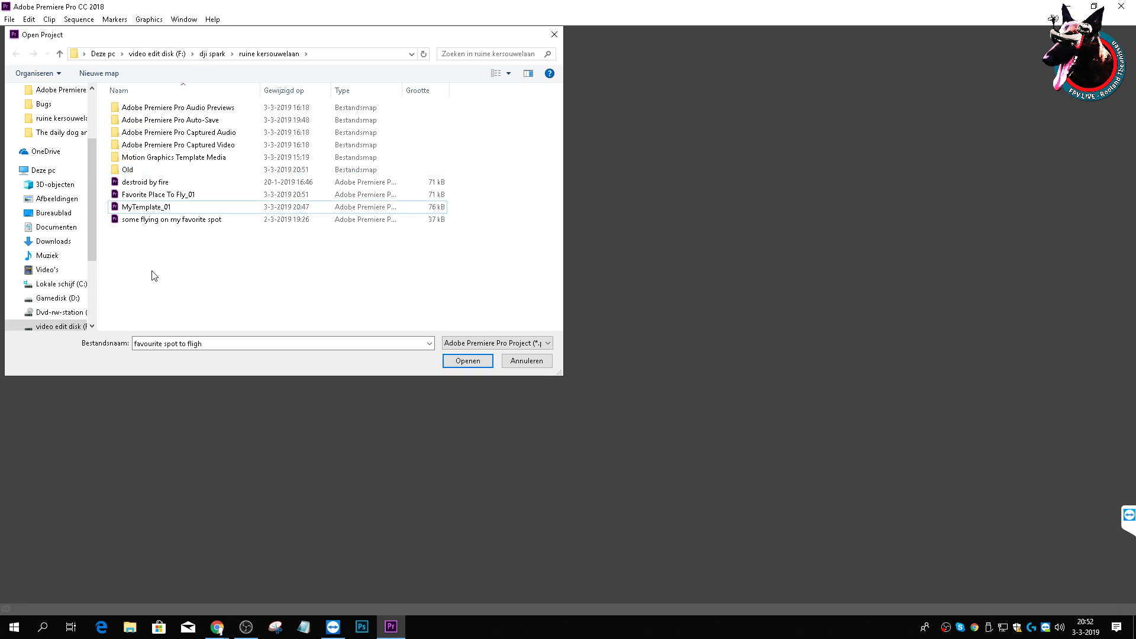
{"action": "left_click", "coordinate": [142, 195]}
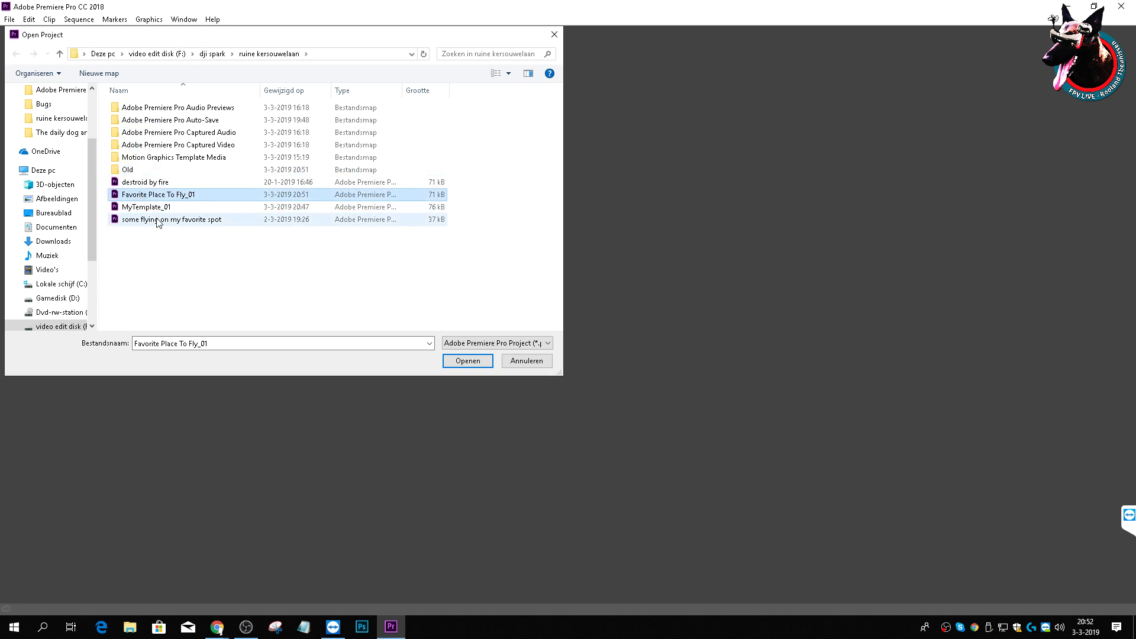
{"action": "left_click", "coordinate": [461, 361]}
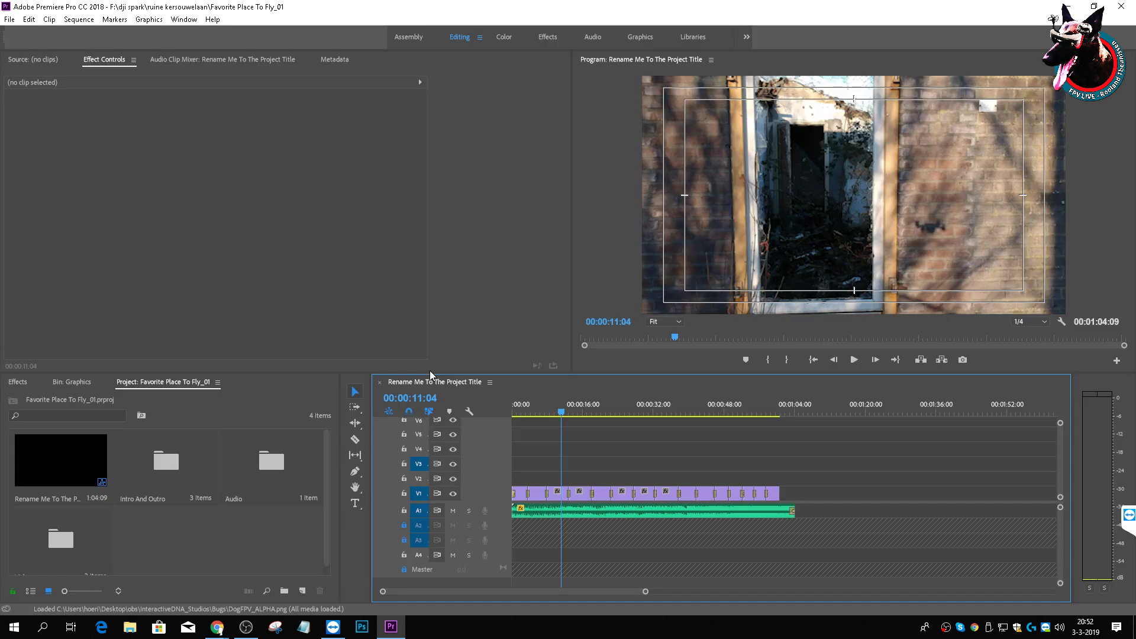
Step: Rename the project's sequence as "My Favorite PLace To Fly - Location" and save the project
{"action": "left_click_drag", "start_coordinate": [561, 411], "coordinate": [425, 424]}
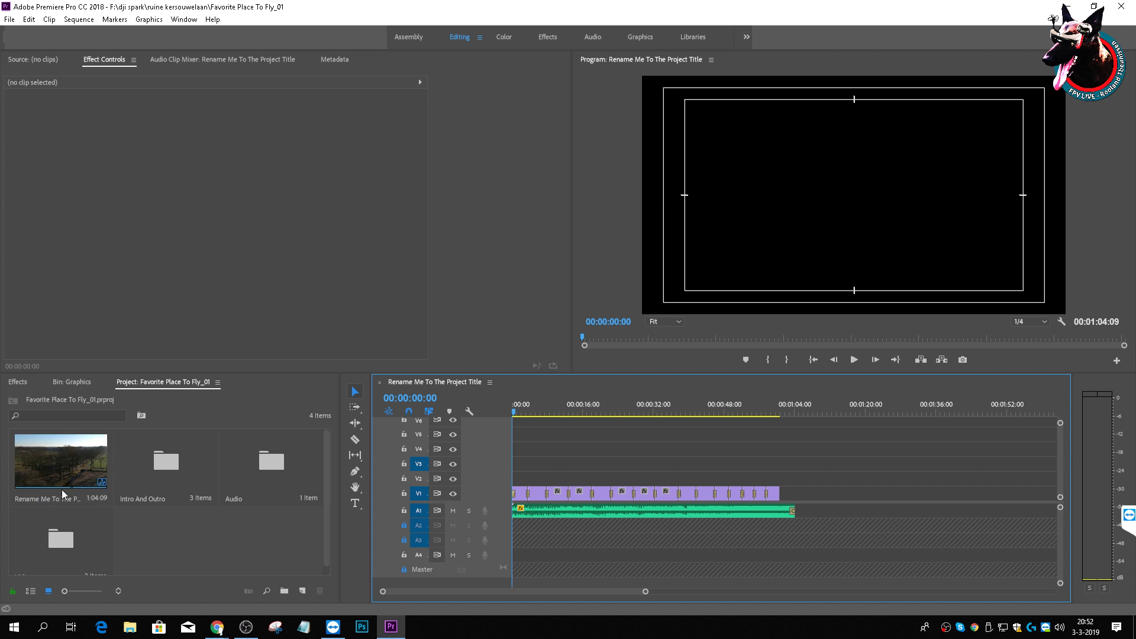
{"action": "left_click", "coordinate": [47, 497]}
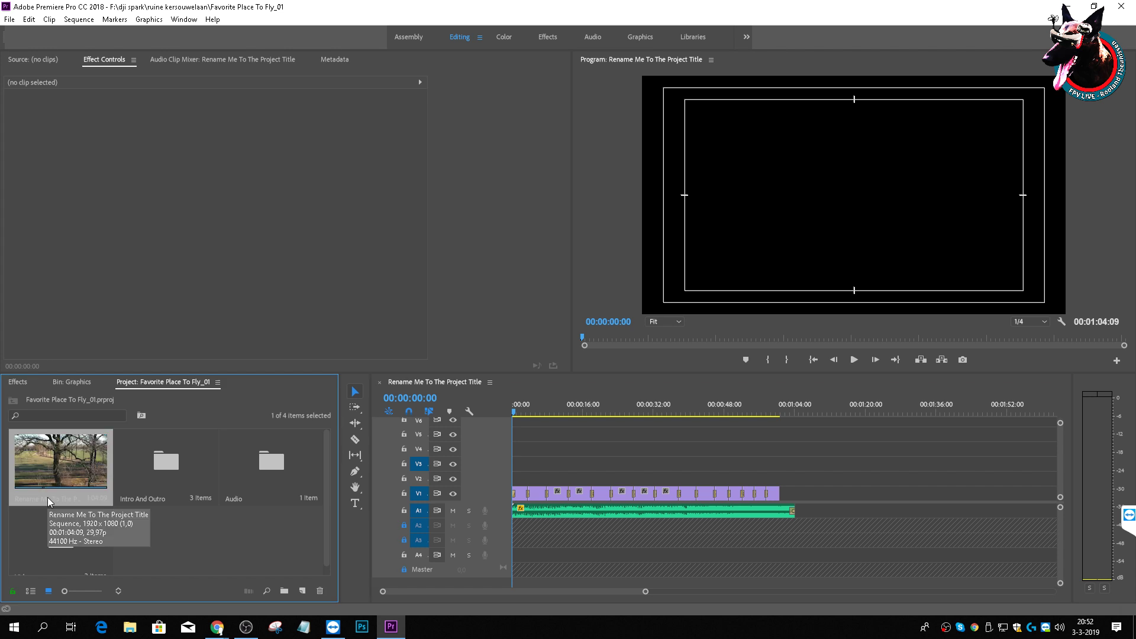
{"action": "right_click", "coordinate": [48, 497]}
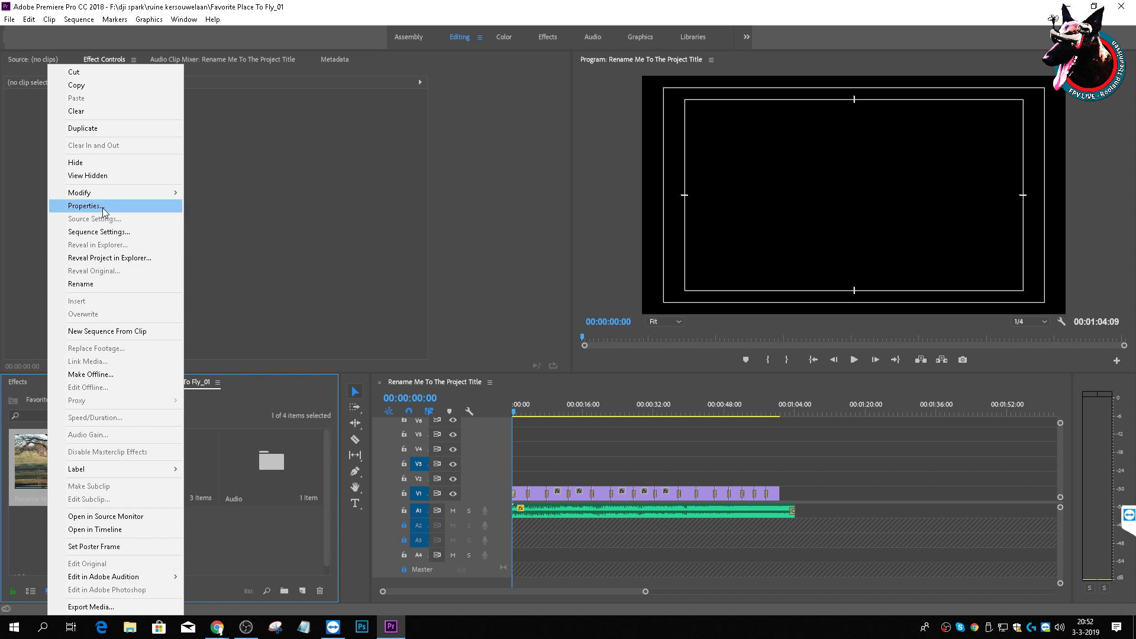
{"action": "left_click", "coordinate": [97, 284]}
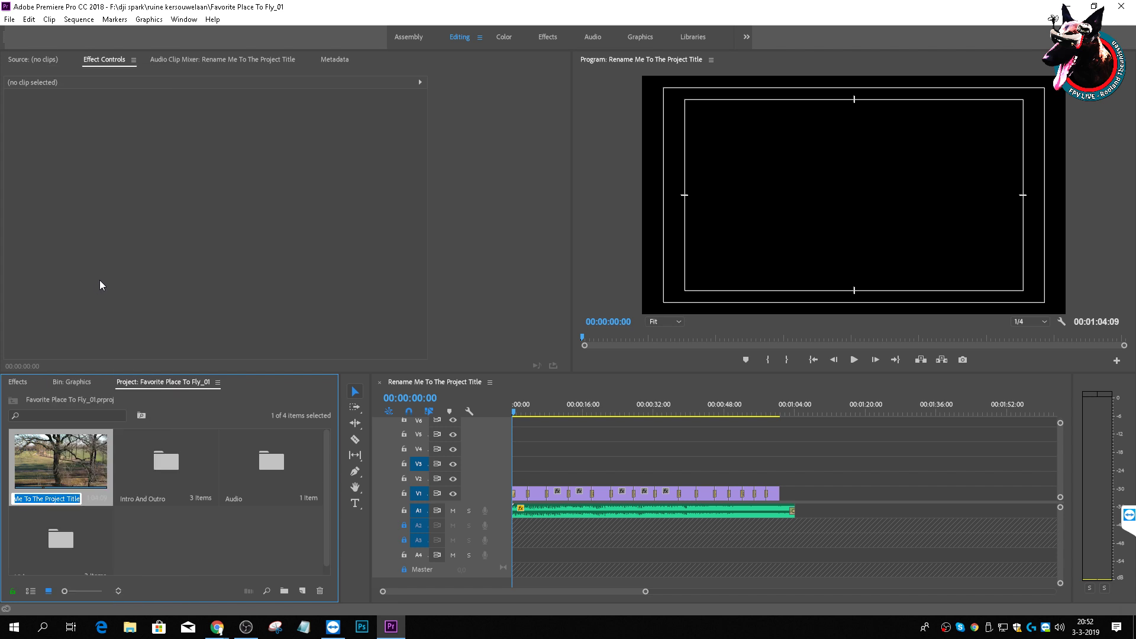
{"action": "type", "text": "M"}
{"action": "type", "text": "y Favorite PLace To Fly"}
{"action": "type", "text": " - Location"}
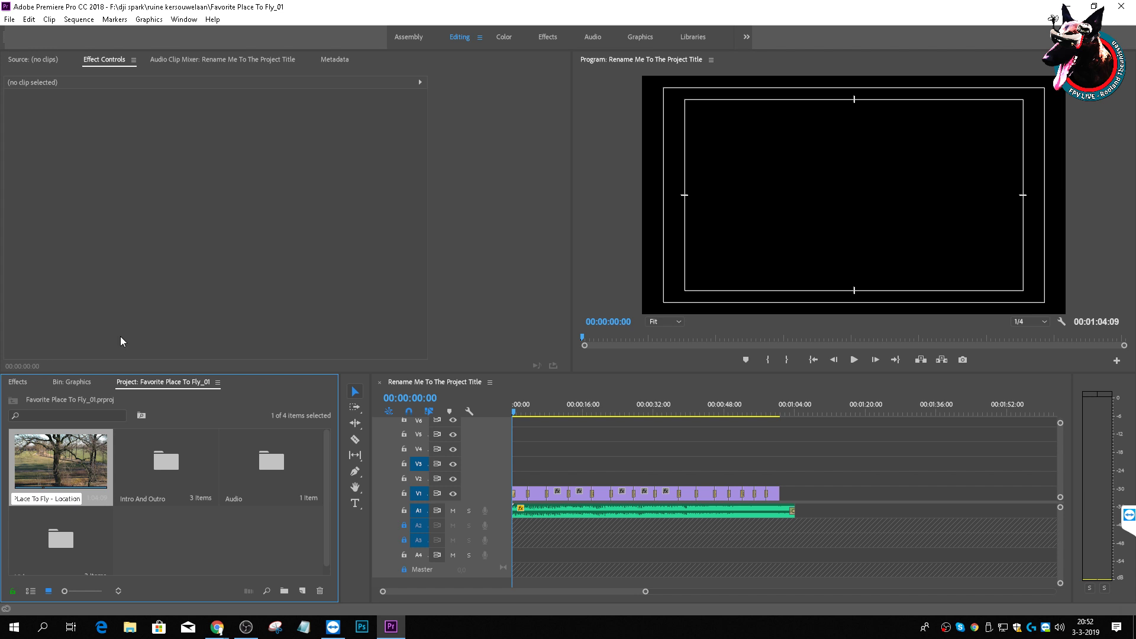
{"action": "left_click", "coordinate": [155, 522]}
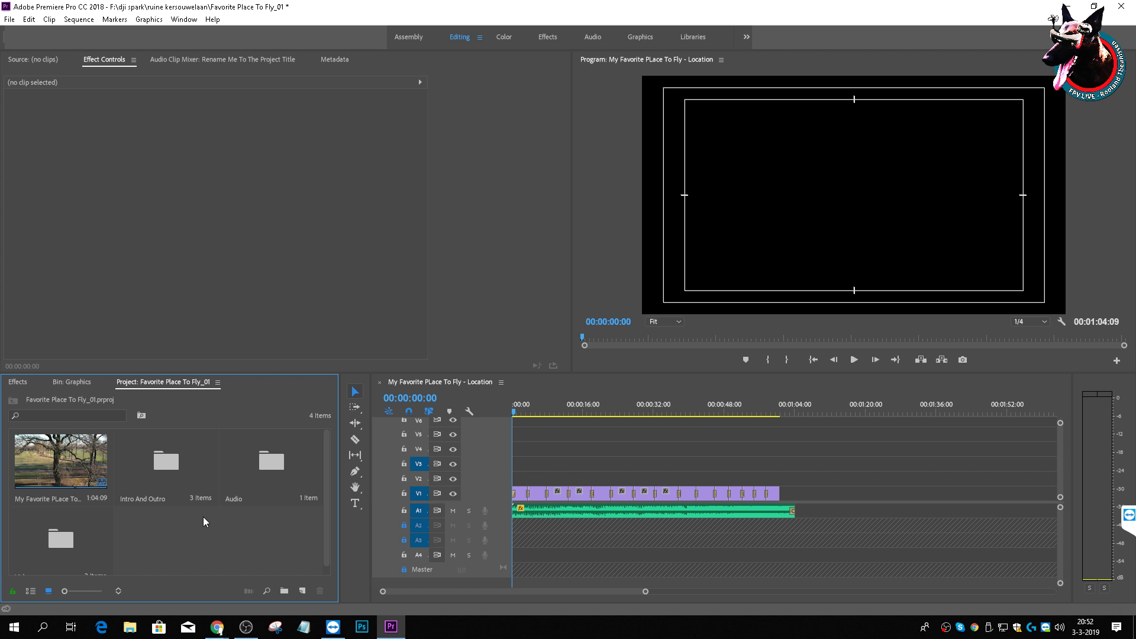
{"action": "key", "text": "ctrl+s"}
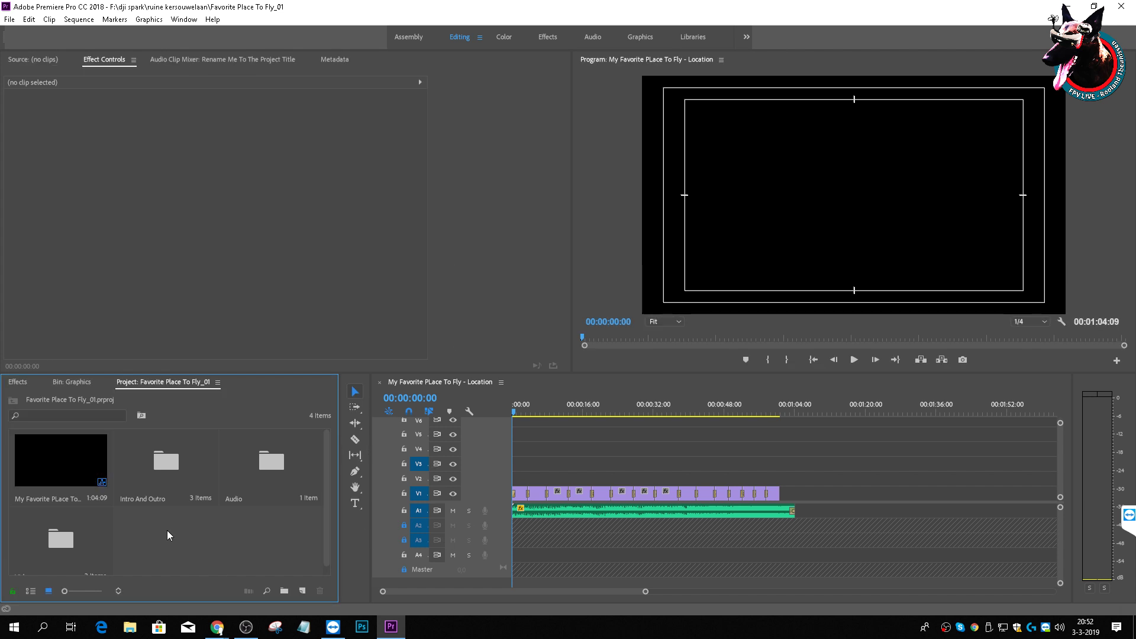
Step: Place the Intro from the Intro And Outro bin at the start of track V2 and set the playhead to 00:00:17:29
{"action": "left_click", "coordinate": [160, 472]}
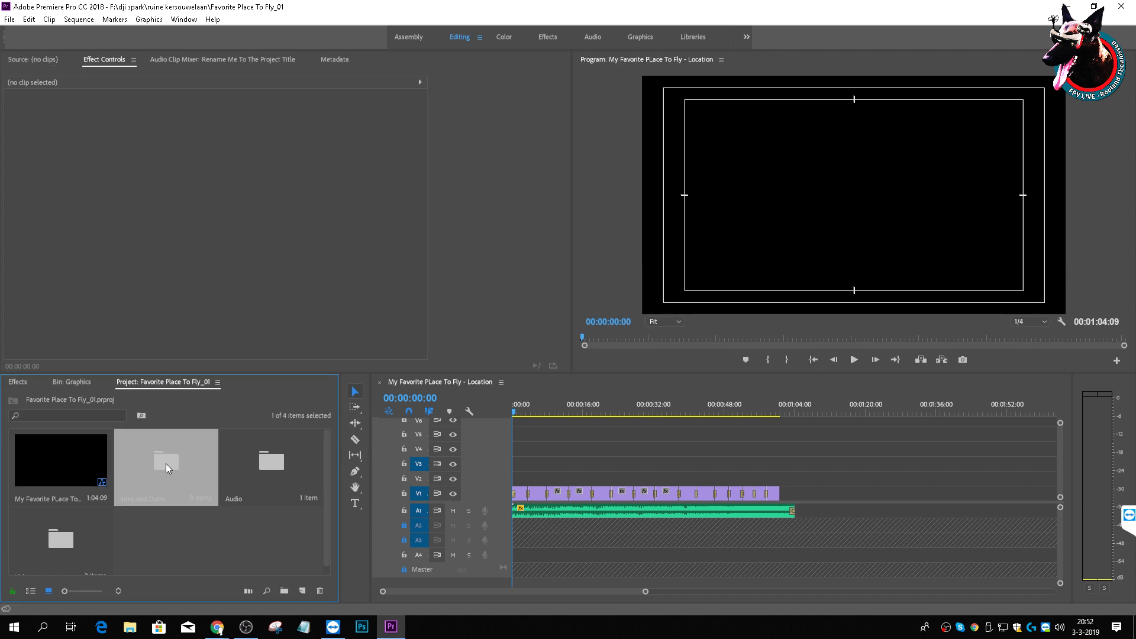
{"action": "double_click", "coordinate": [165, 463]}
{"action": "left_click", "coordinate": [13, 486]}
{"action": "left_click_drag", "start_coordinate": [52, 466], "coordinate": [514, 475]}
{"action": "left_click_drag", "start_coordinate": [569, 414], "coordinate": [591, 474]}
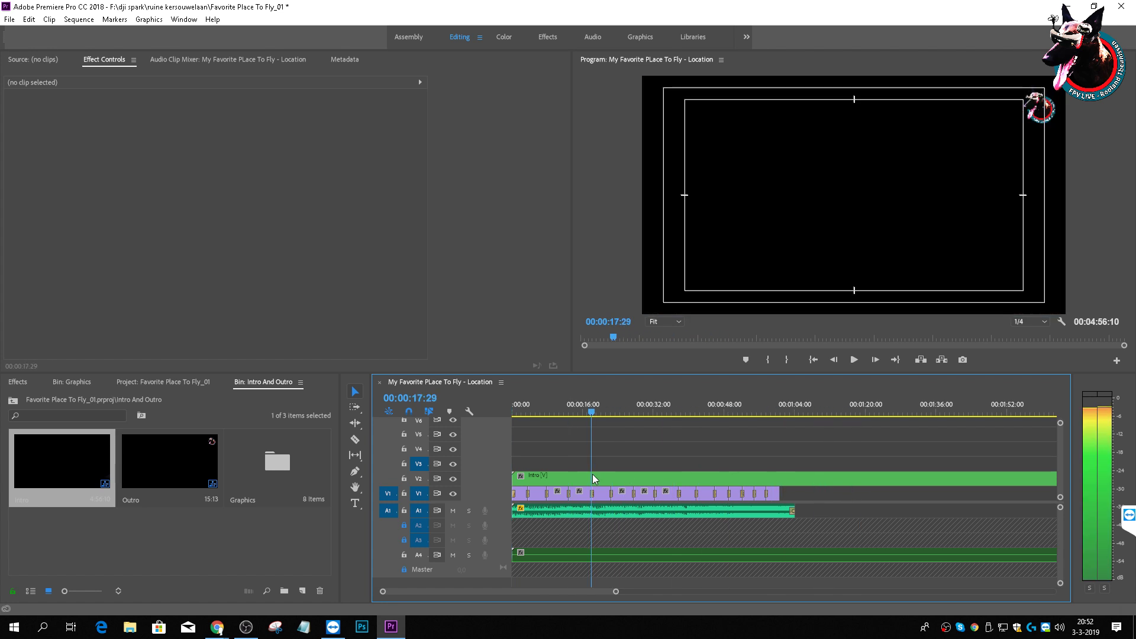
Step: Unlink the Intro clip's video and audio and delete its audio from track A4
{"action": "right_click", "coordinate": [566, 481]}
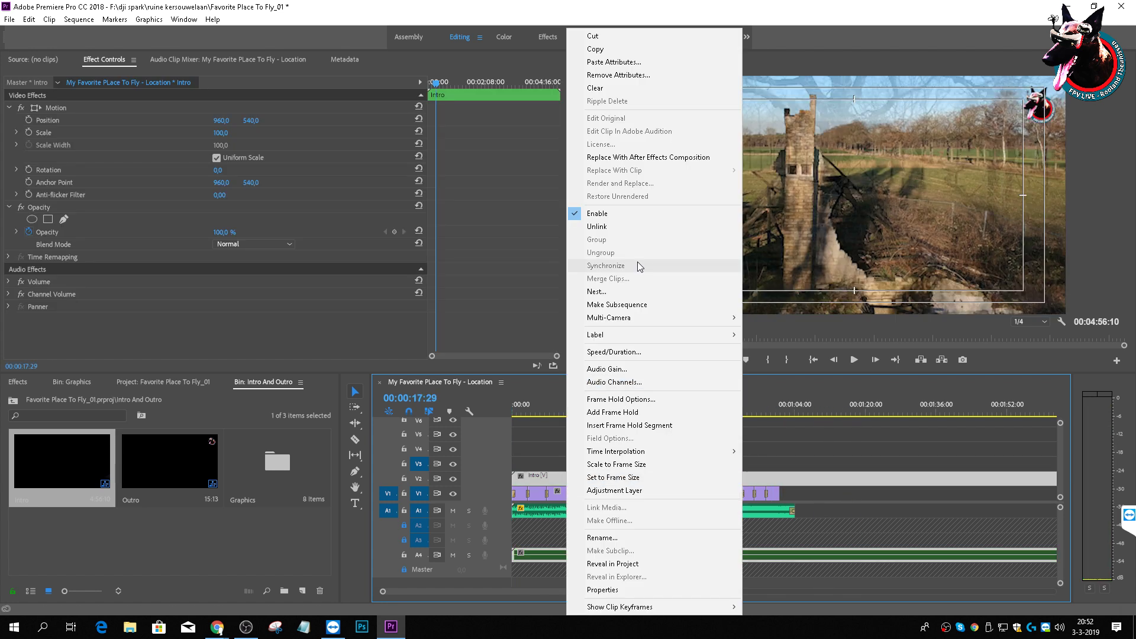
{"action": "left_click", "coordinate": [615, 228]}
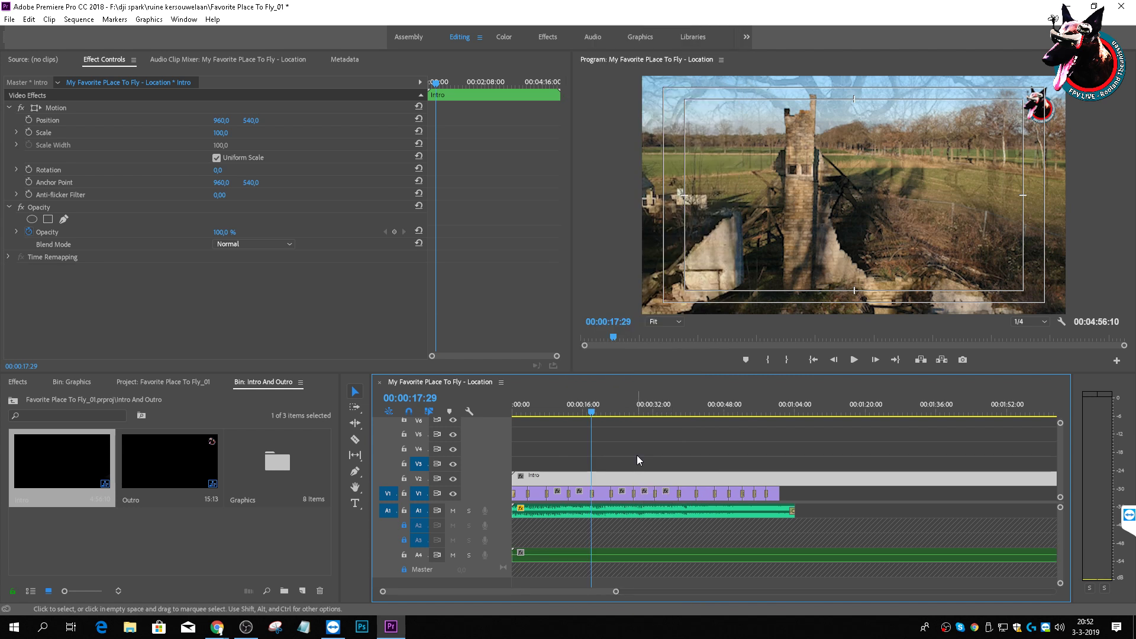
{"action": "left_click", "coordinate": [599, 553]}
{"action": "key", "text": "Delete"}
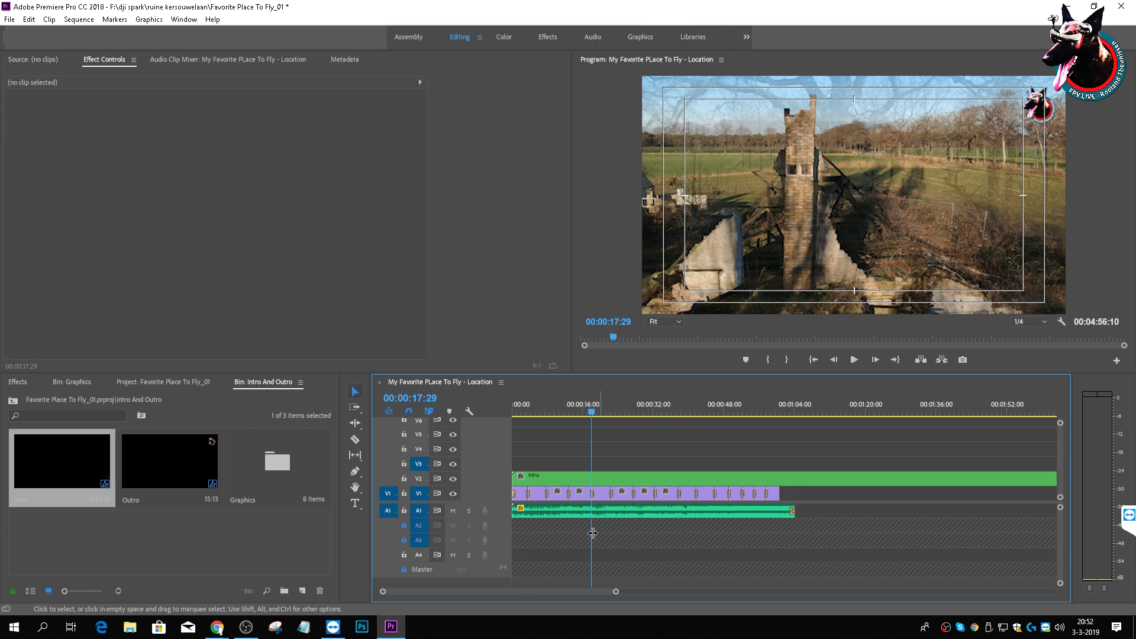
Step: Split the Intro clip on V2 at 00:00:17:29 and delete the part after the cut
{"action": "left_click", "coordinate": [584, 480]}
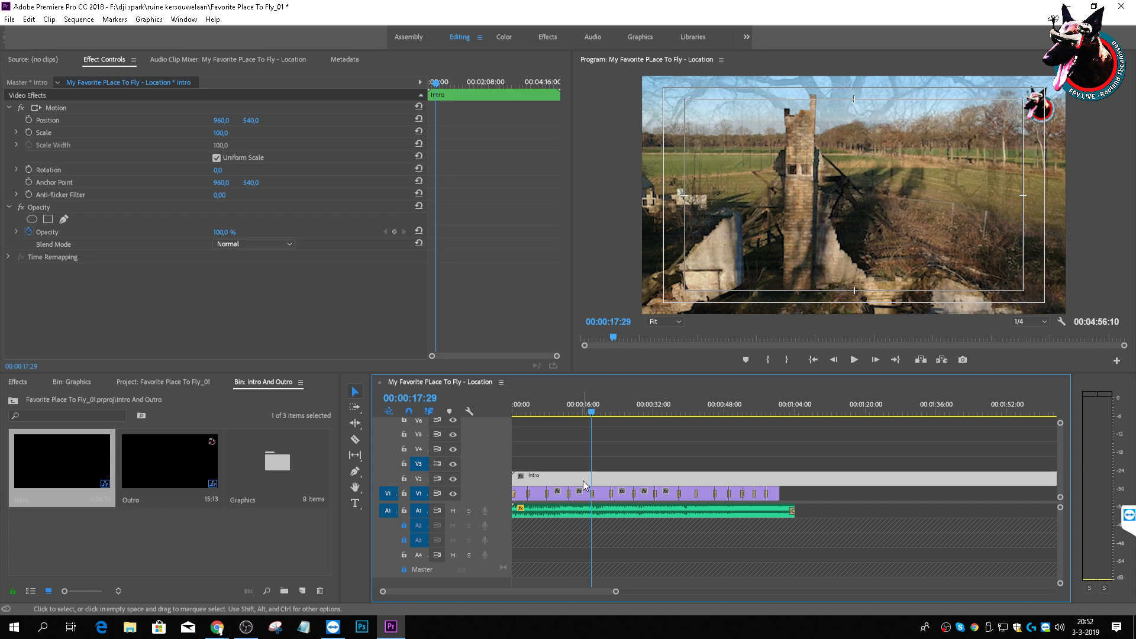
{"action": "key", "text": "c"}
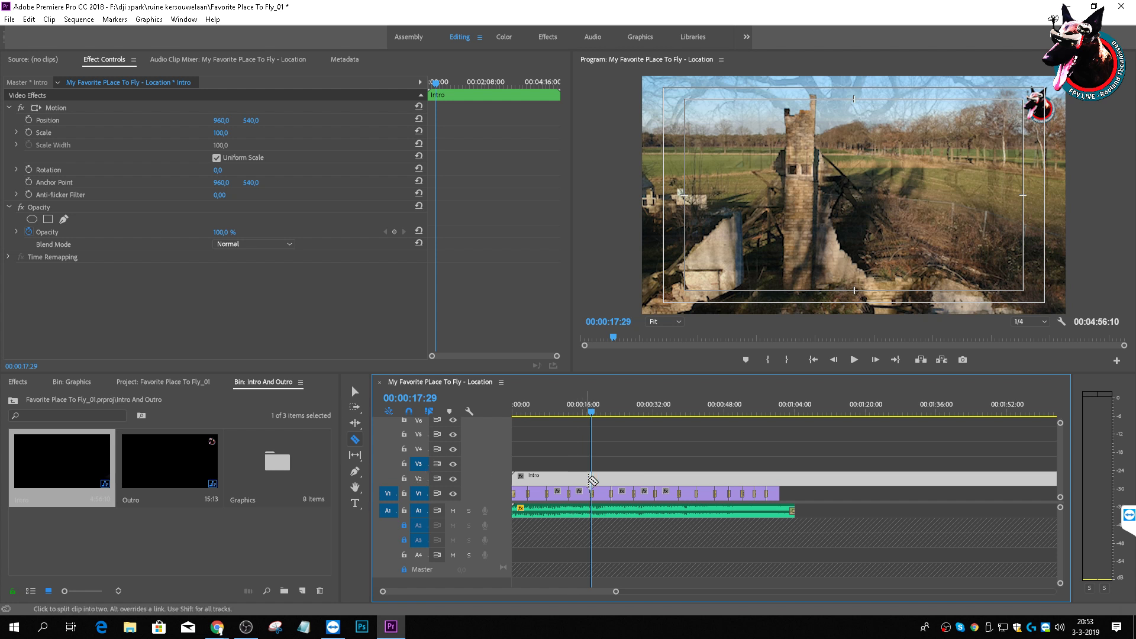
{"action": "left_click", "coordinate": [591, 478]}
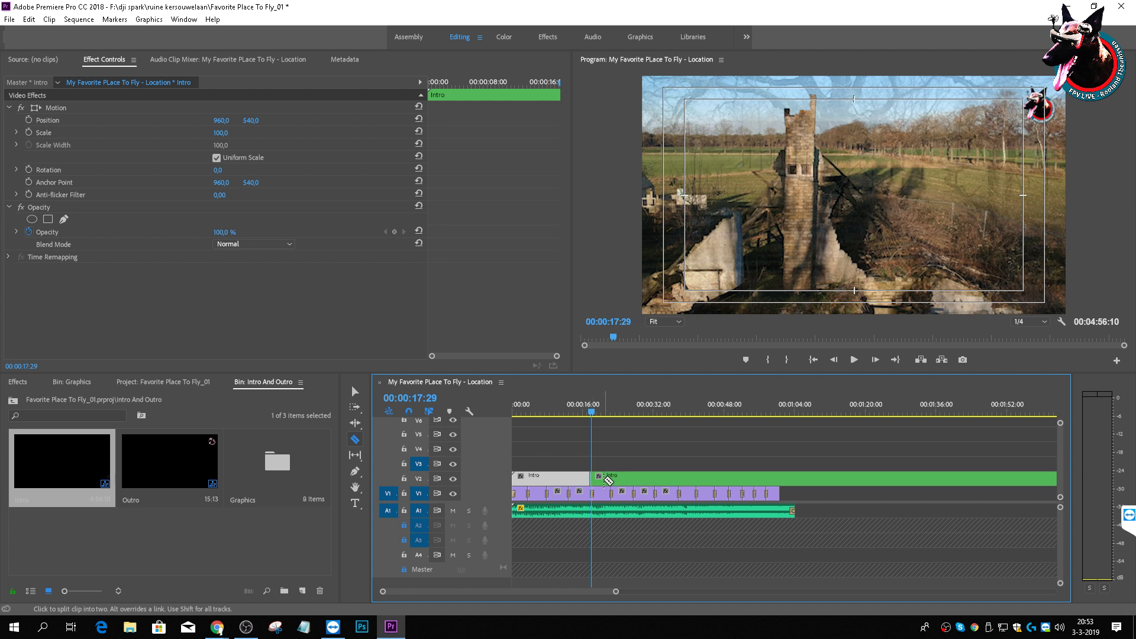
{"action": "key", "text": "v"}
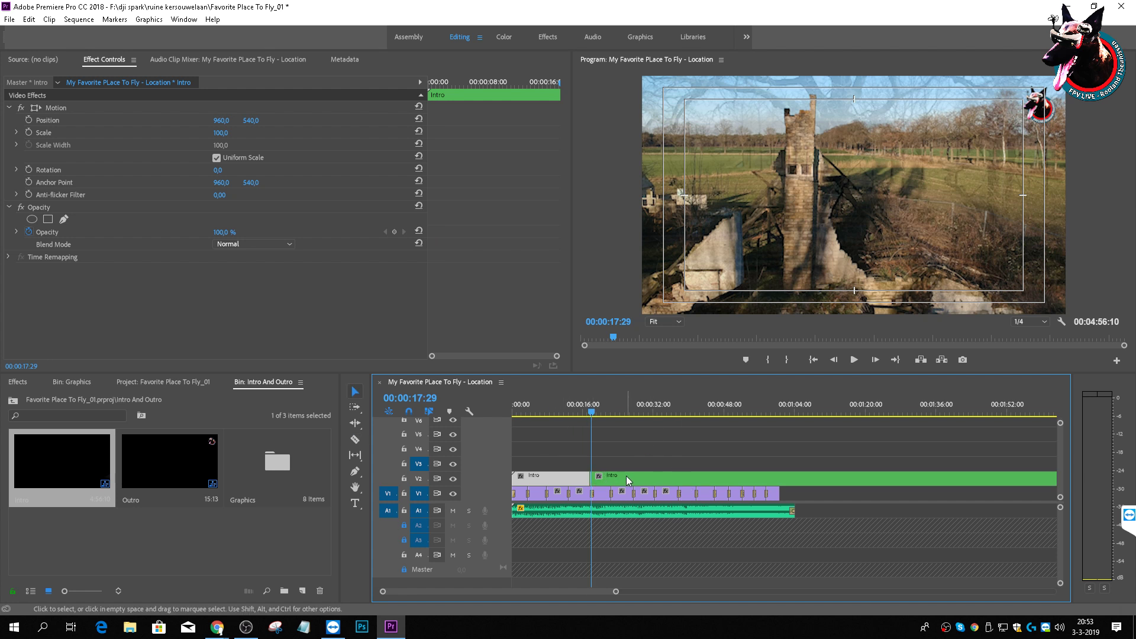
{"action": "left_click", "coordinate": [626, 478]}
{"action": "key", "text": "Delete"}
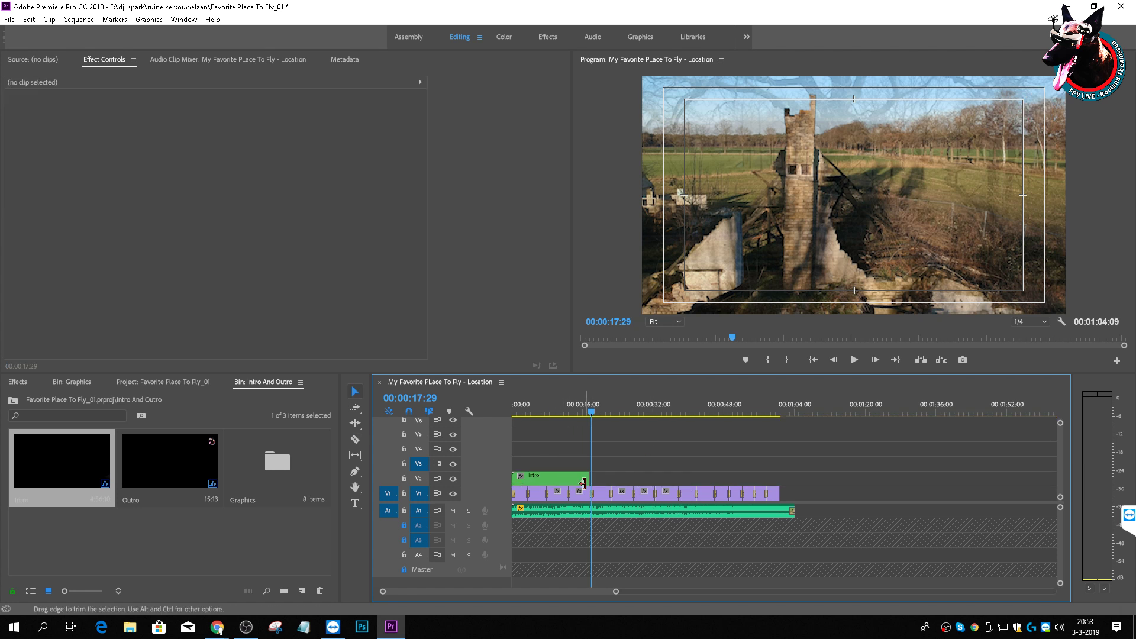
Step: Place the Outro on V2 over the end of the footage, unlink it and delete its audio part
{"action": "left_click", "coordinate": [161, 480]}
{"action": "left_click_drag", "start_coordinate": [156, 478], "coordinate": [745, 478]}
{"action": "left_click", "coordinate": [783, 556]}
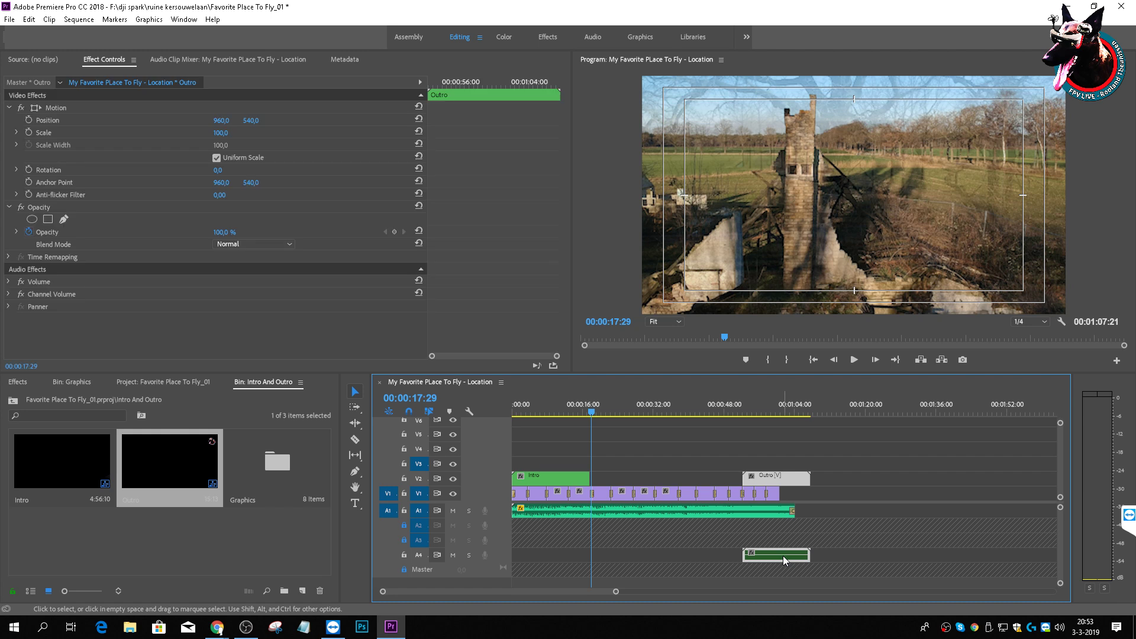
{"action": "right_click", "coordinate": [794, 555]}
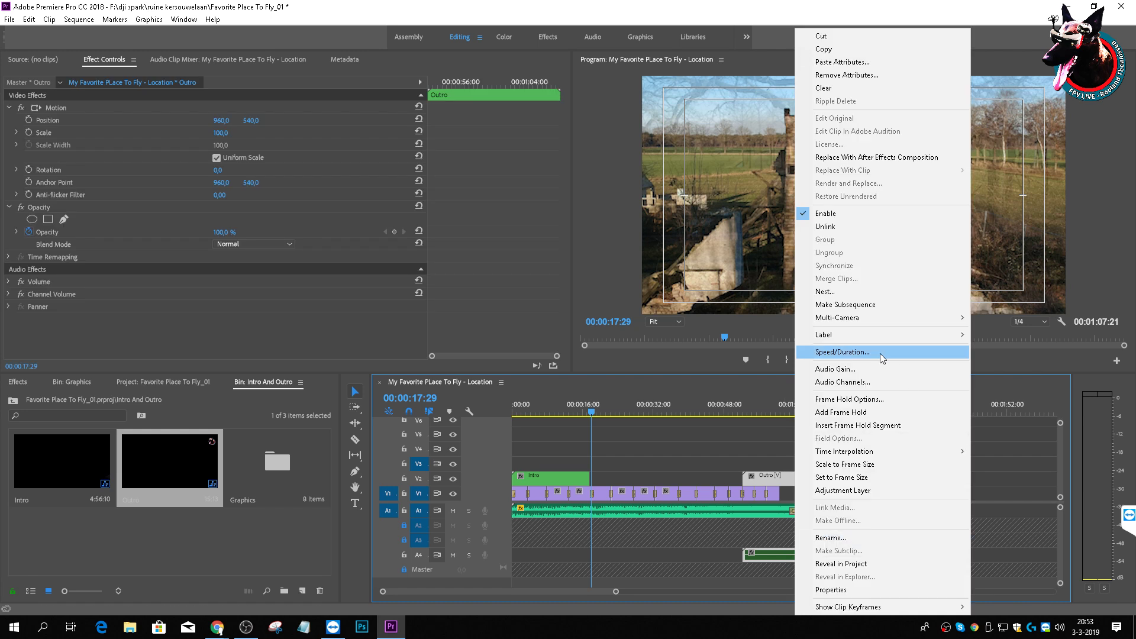
{"action": "left_click", "coordinate": [840, 229]}
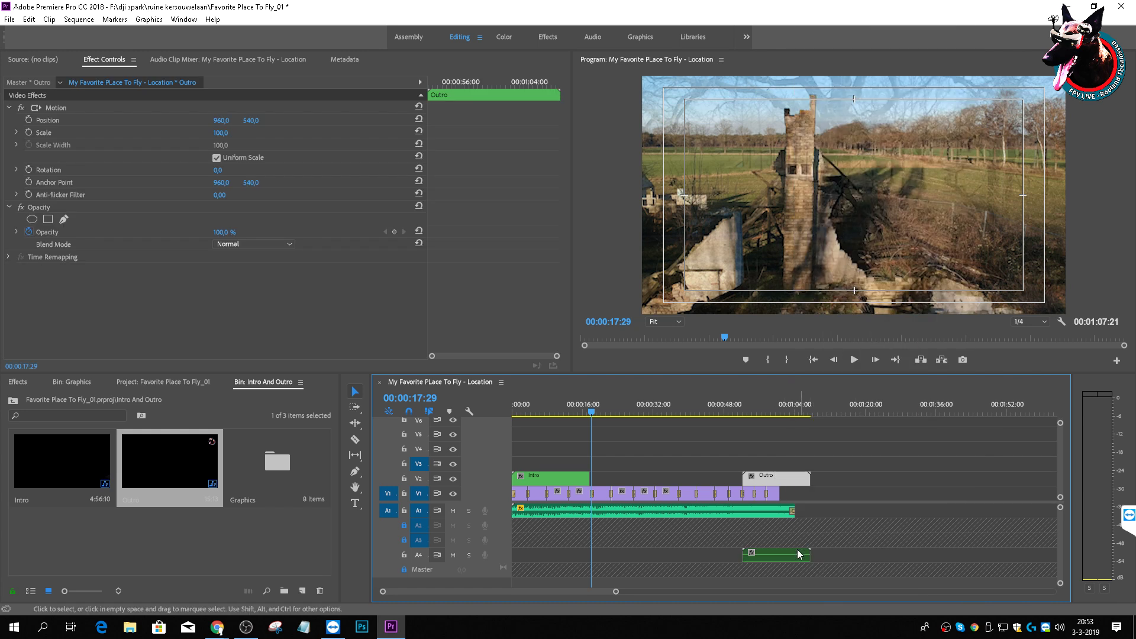
{"action": "left_click", "coordinate": [796, 556]}
{"action": "key", "text": "Delete"}
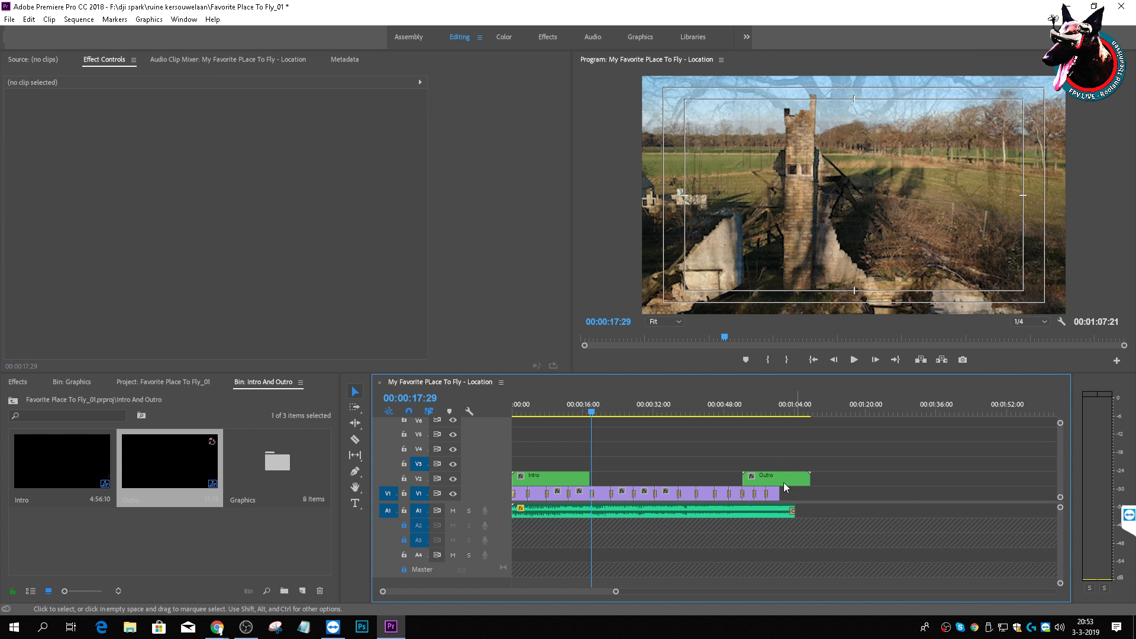
Step: Move the Outro to start where the V1 footage ends and extend the Intro clip's end to meet it
{"action": "left_click_drag", "start_coordinate": [770, 474], "coordinate": [807, 484]}
{"action": "left_click", "coordinate": [779, 408]}
{"action": "left_click_drag", "start_coordinate": [780, 408], "coordinate": [740, 416]}
{"action": "left_click", "coordinate": [561, 480]}
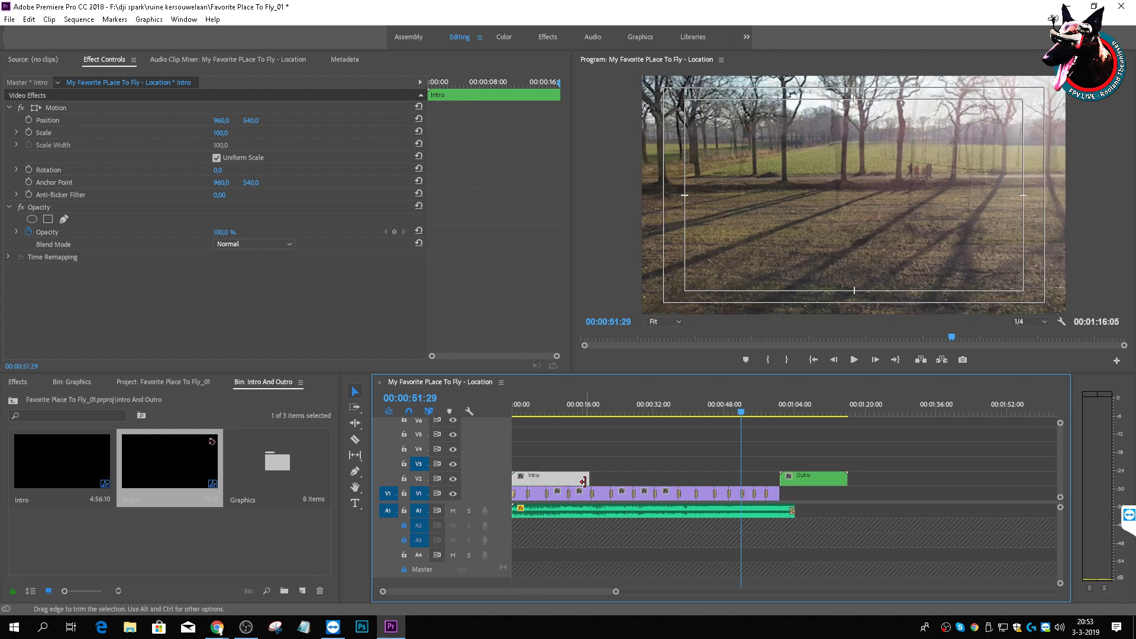
{"action": "left_click_drag", "start_coordinate": [582, 482], "coordinate": [776, 499]}
Step: Play the sequence from about 00:00:58:16 to check the change from Intro to Outro
{"action": "left_click", "coordinate": [772, 403]}
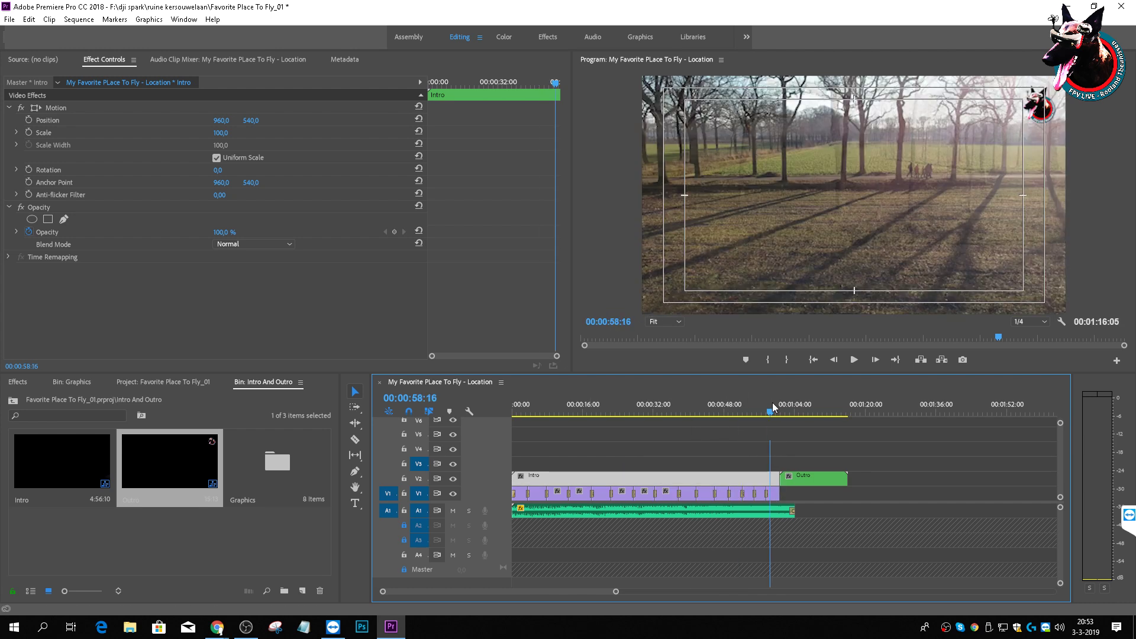
{"action": "key", "text": "space"}
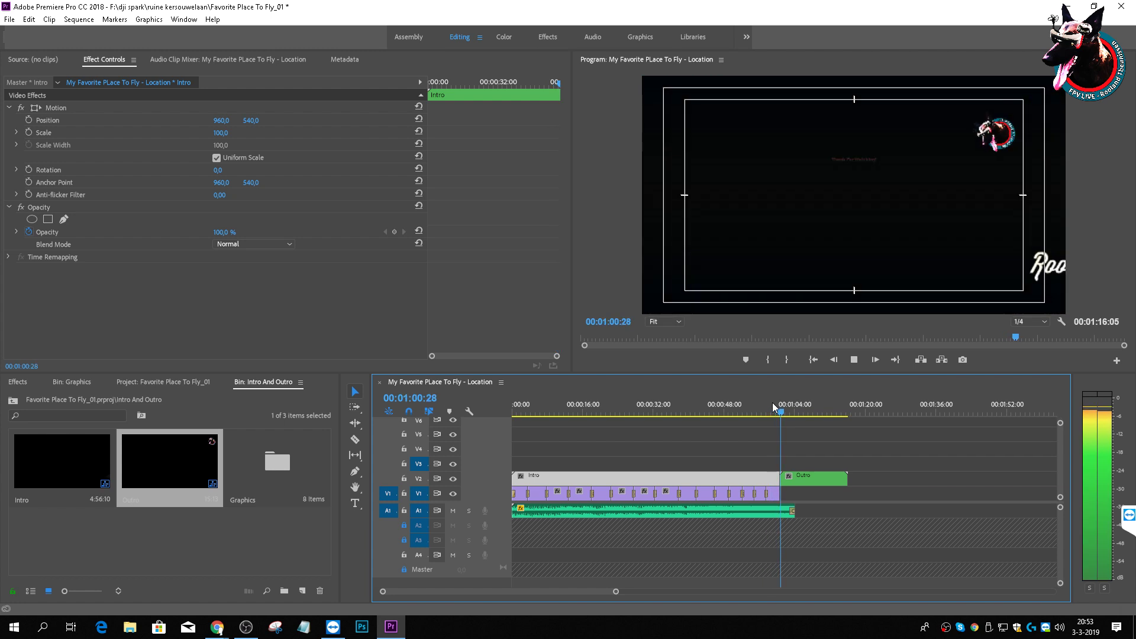
{"action": "key", "text": "space"}
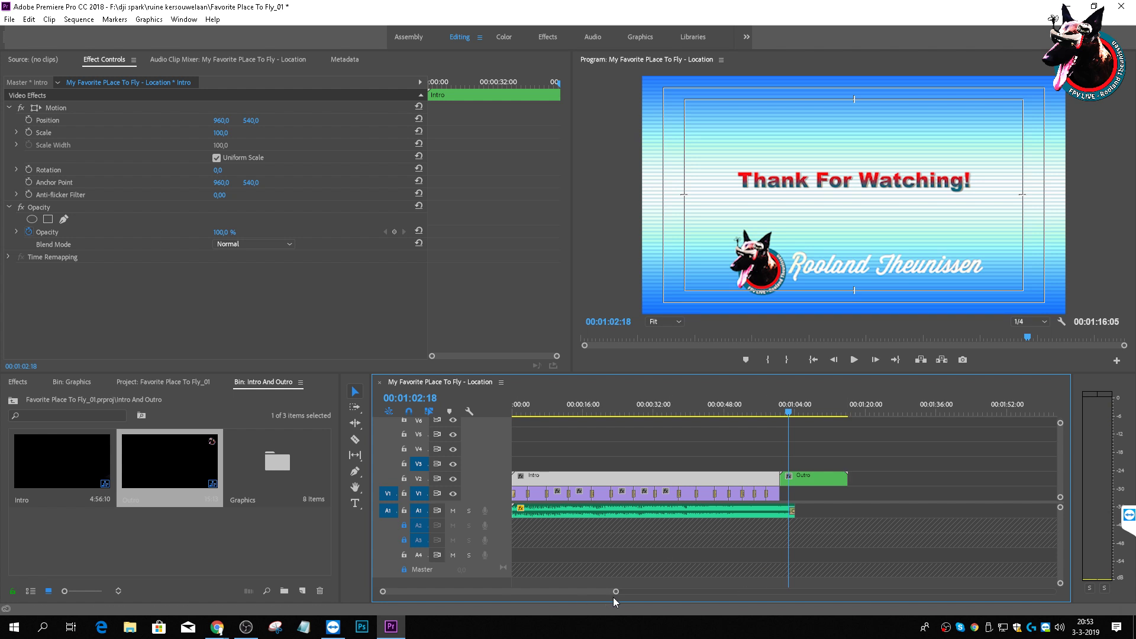
Step: Trim the Intro's end back to about 00:00:57:00 and shift the Outro to start at 00:00:59:27, overlapping the last footage clip
{"action": "left_click_drag", "start_coordinate": [617, 595], "coordinate": [552, 562]}
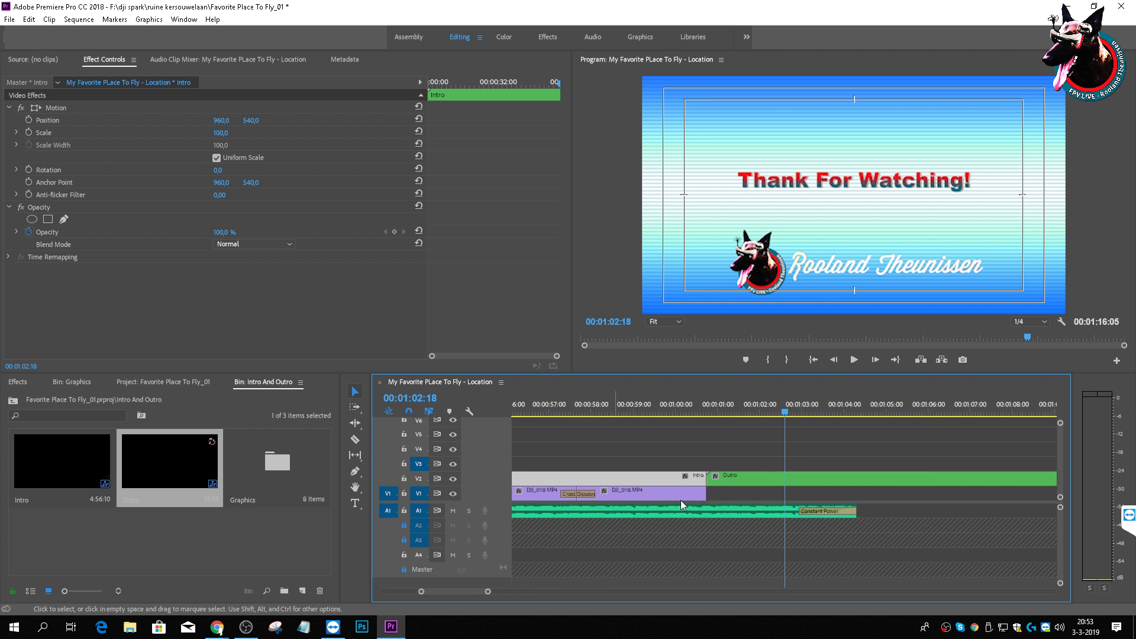
{"action": "left_click", "coordinate": [668, 490]}
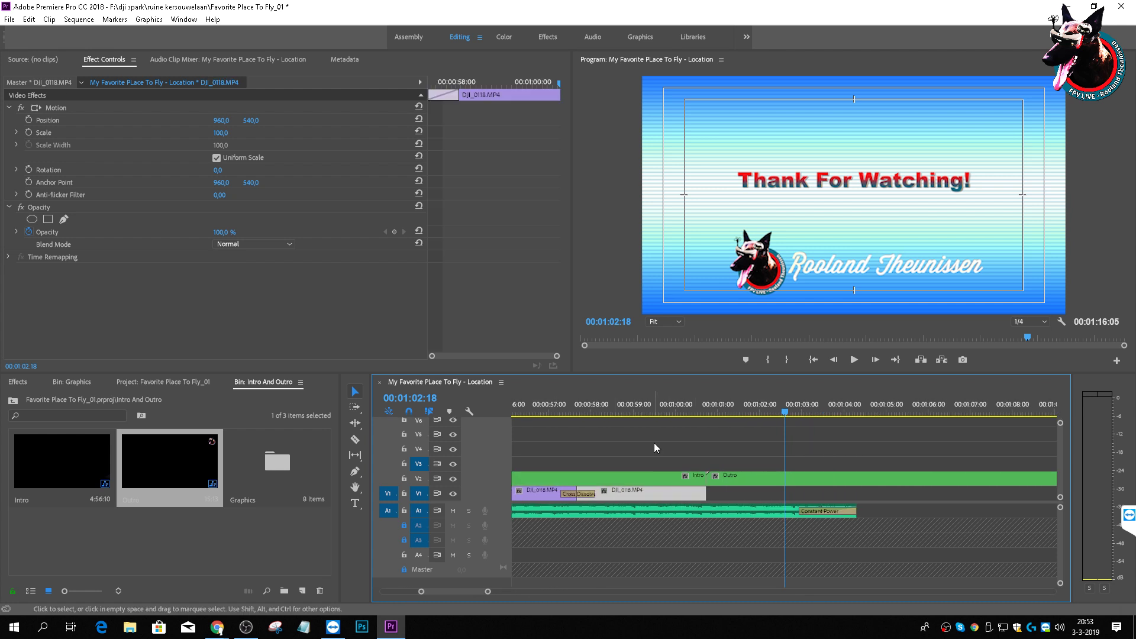
{"action": "left_click", "coordinate": [622, 411]}
{"action": "left_click_drag", "start_coordinate": [622, 412], "coordinate": [673, 416]}
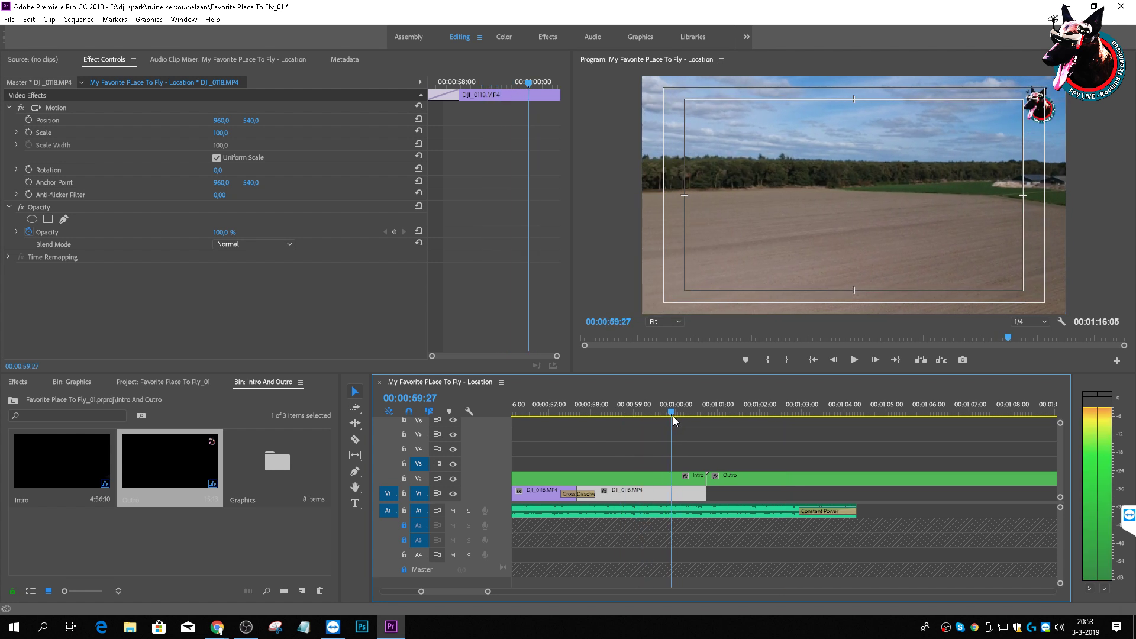
{"action": "left_click", "coordinate": [628, 481]}
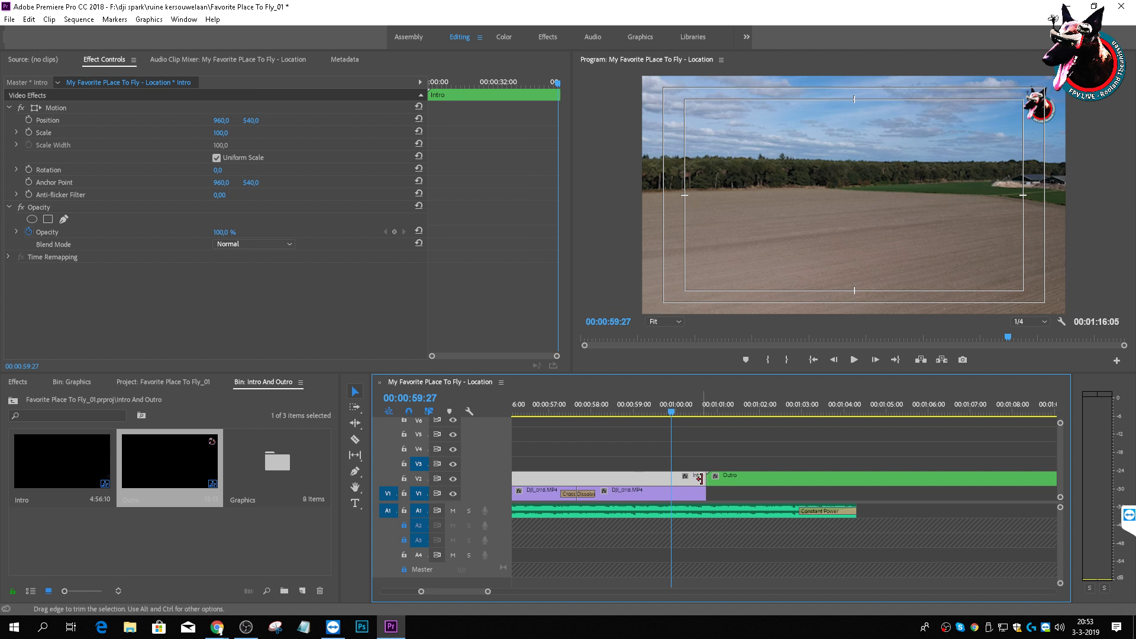
{"action": "left_click_drag", "start_coordinate": [704, 478], "coordinate": [548, 477]}
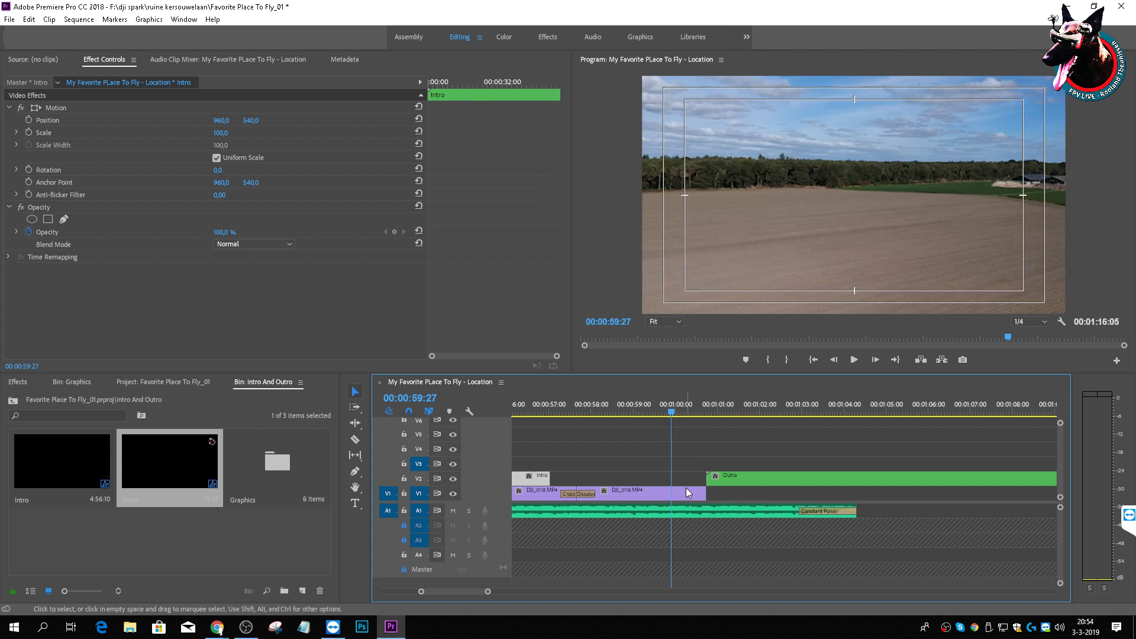
{"action": "left_click_drag", "start_coordinate": [726, 481], "coordinate": [690, 482]}
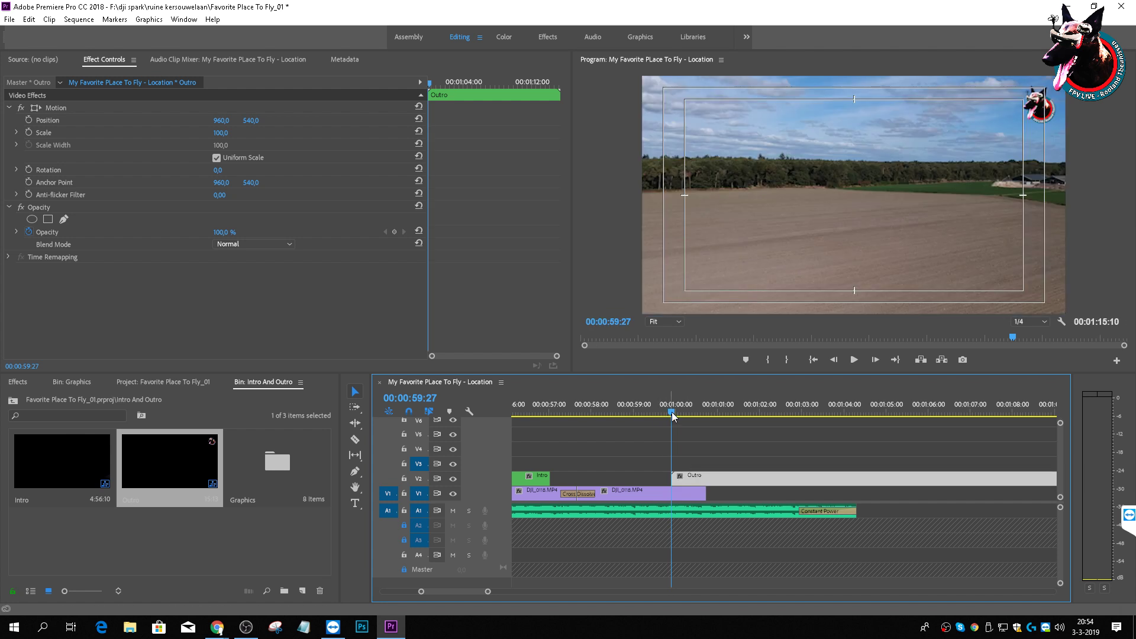
{"action": "left_click_drag", "start_coordinate": [672, 412], "coordinate": [706, 431]}
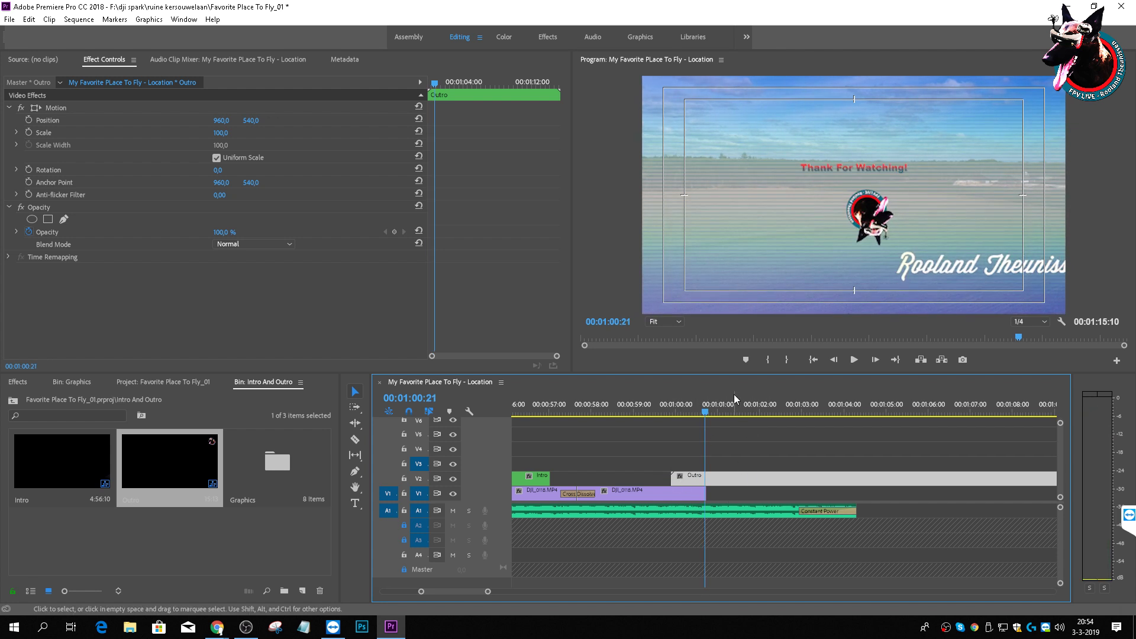
Step: Shift the Outro 11 frames earlier so it starts at 00:00:59:16, and scrub the footage just before it
{"action": "mouse_move", "coordinate": [707, 408]}
{"action": "left_mouse_down"}
{"action": "mouse_move", "coordinate": [690, 404]}
{"action": "mouse_move", "coordinate": [708, 406]}
{"action": "left_mouse_up"}
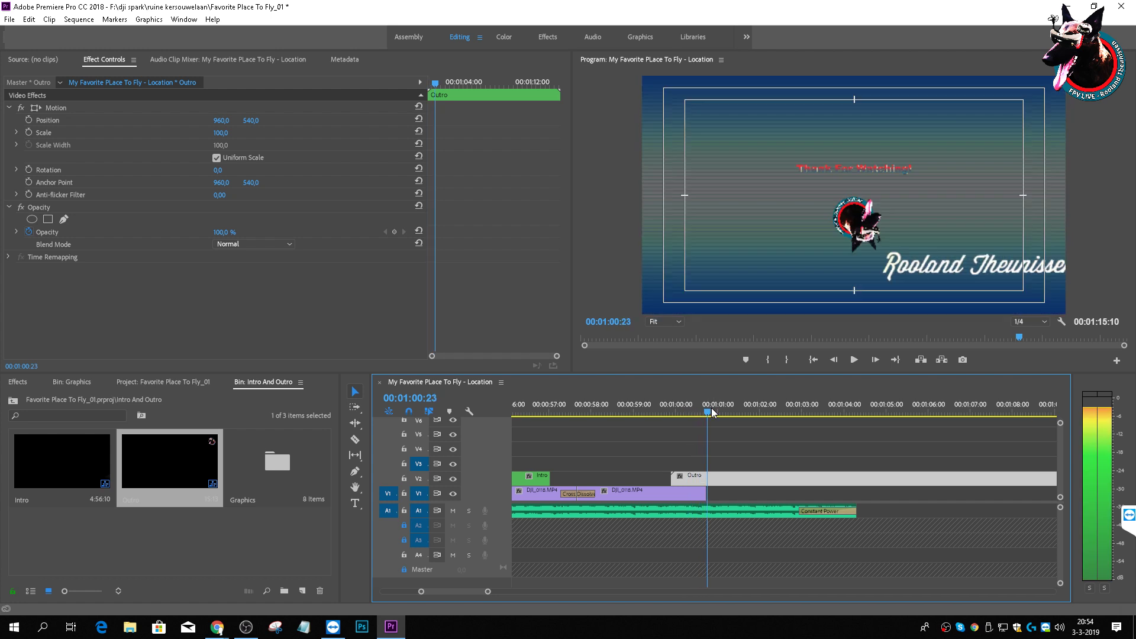
{"action": "left_click_drag", "start_coordinate": [732, 481], "coordinate": [715, 477]}
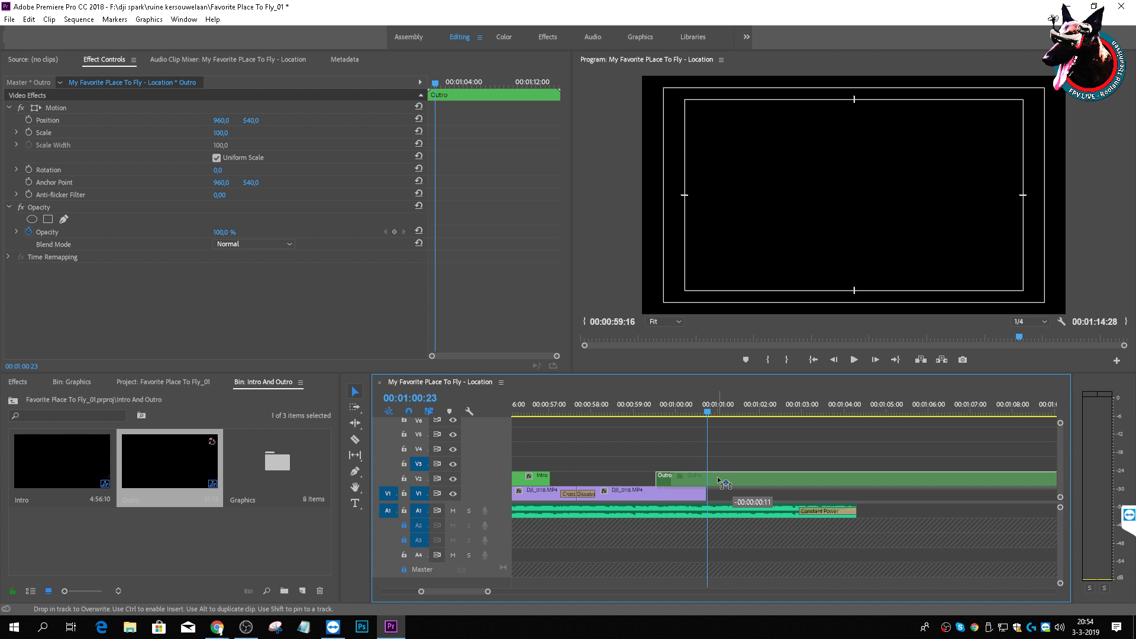
{"action": "left_click", "coordinate": [653, 413]}
{"action": "left_click_drag", "start_coordinate": [654, 420], "coordinate": [621, 443]}
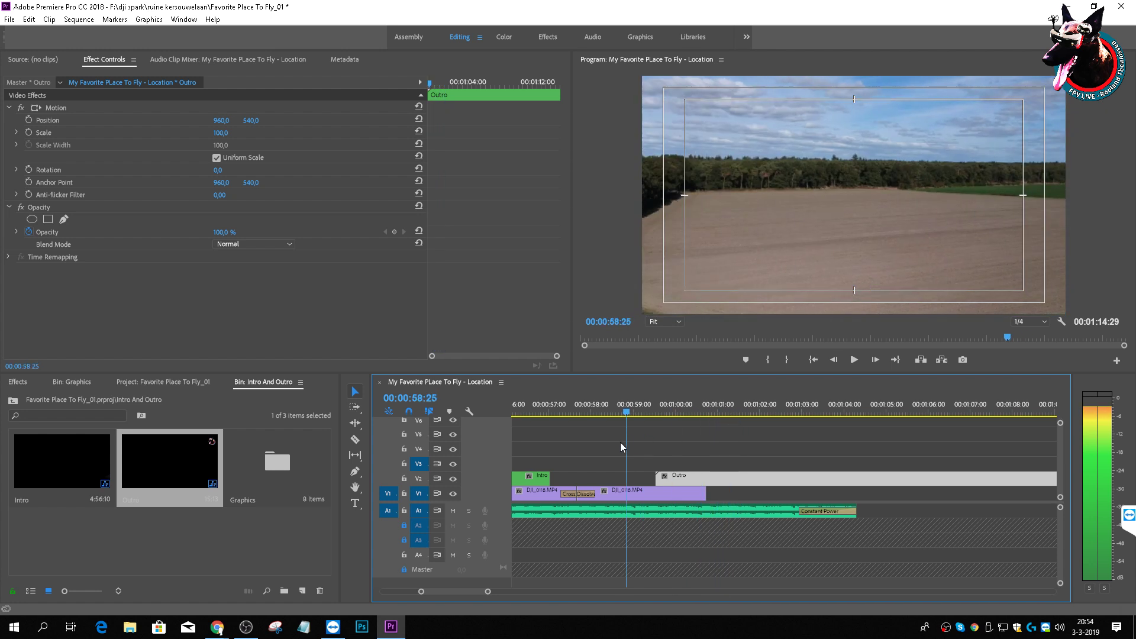
Step: Extend the Intro clip's end on V2 to meet the start of the Outro and scrub back over the join
{"action": "left_click", "coordinate": [545, 478]}
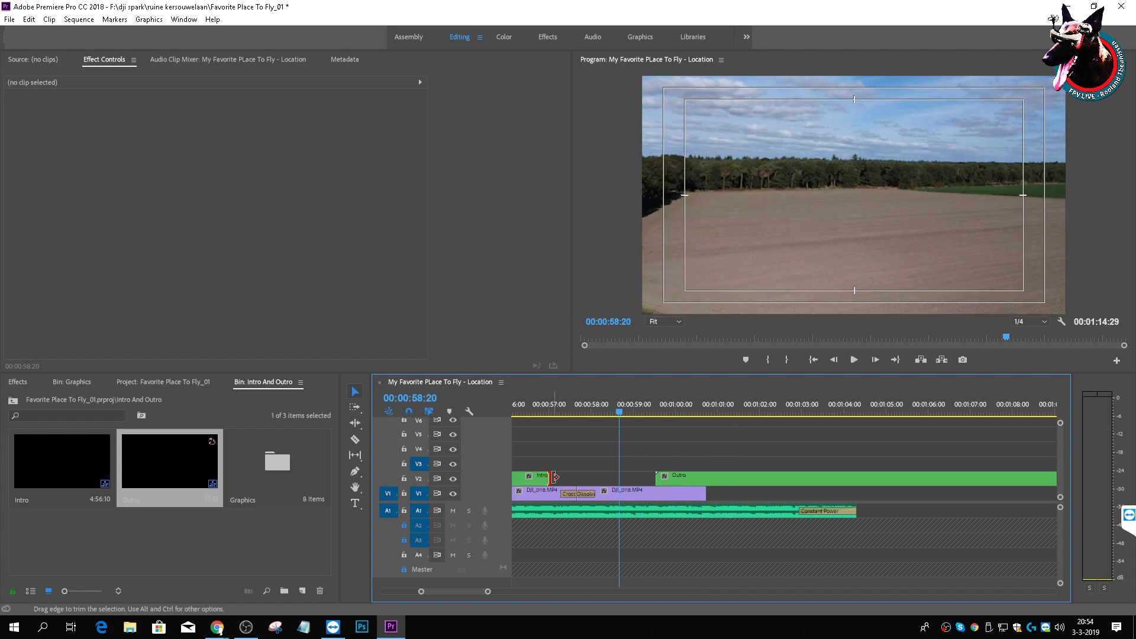
{"action": "left_click_drag", "start_coordinate": [561, 476], "coordinate": [654, 477]}
{"action": "left_click_drag", "start_coordinate": [621, 412], "coordinate": [563, 474]}
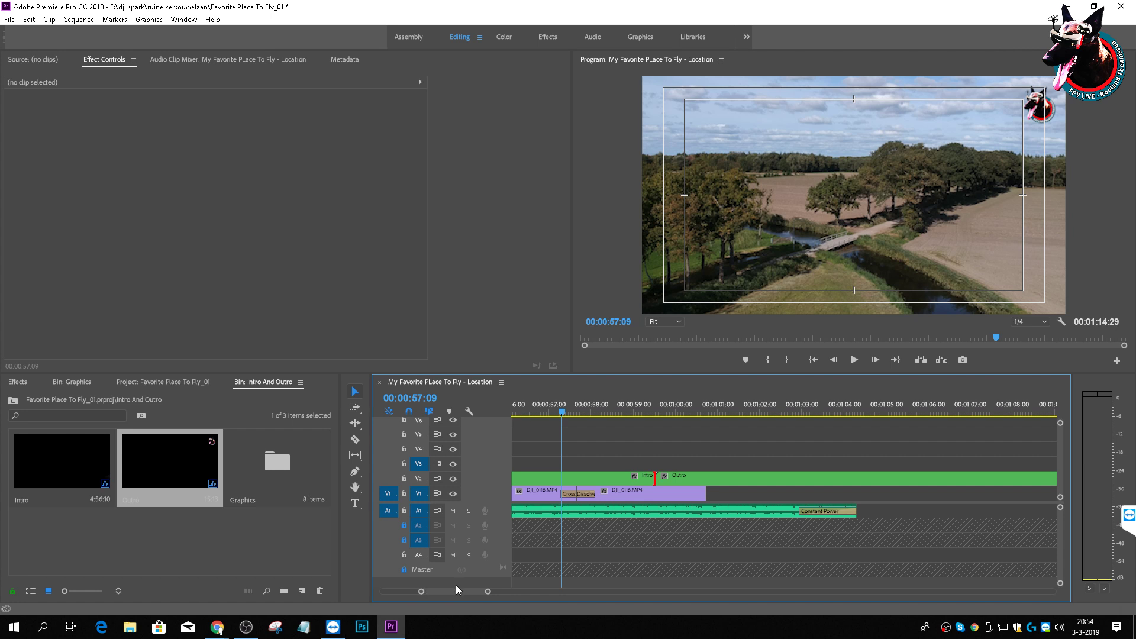
Step: Shift all the V1 footage and the A1 music about 2.5 seconds later, after checking the logo animation at the start
{"action": "left_click_drag", "start_coordinate": [446, 588], "coordinate": [368, 587]}
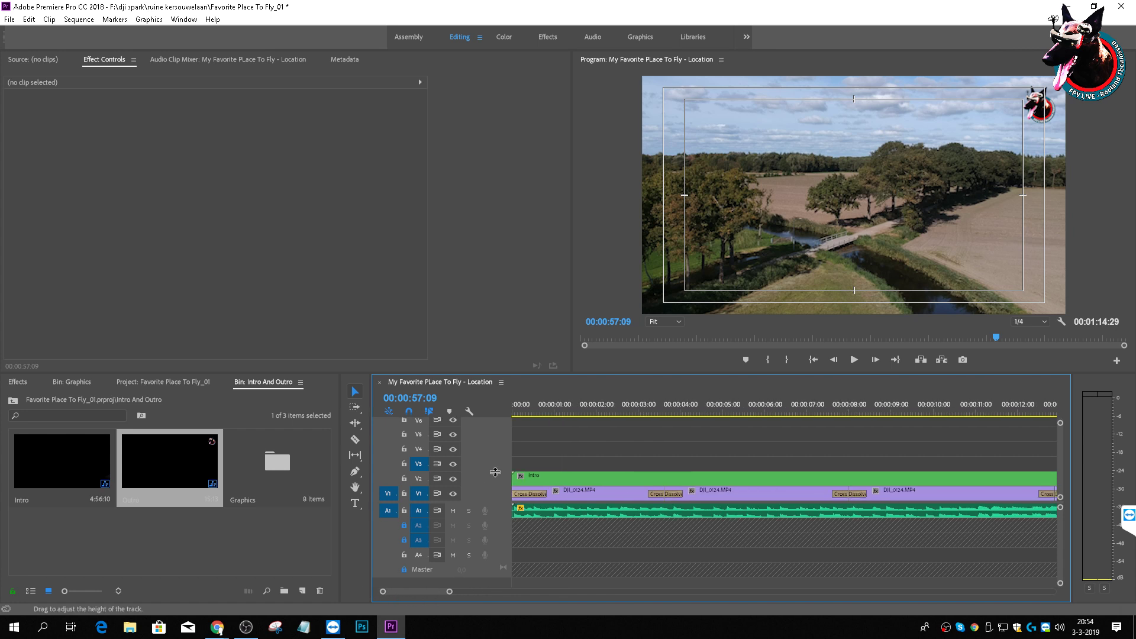
{"action": "left_click", "coordinate": [520, 408]}
{"action": "left_click_drag", "start_coordinate": [559, 421], "coordinate": [590, 491]}
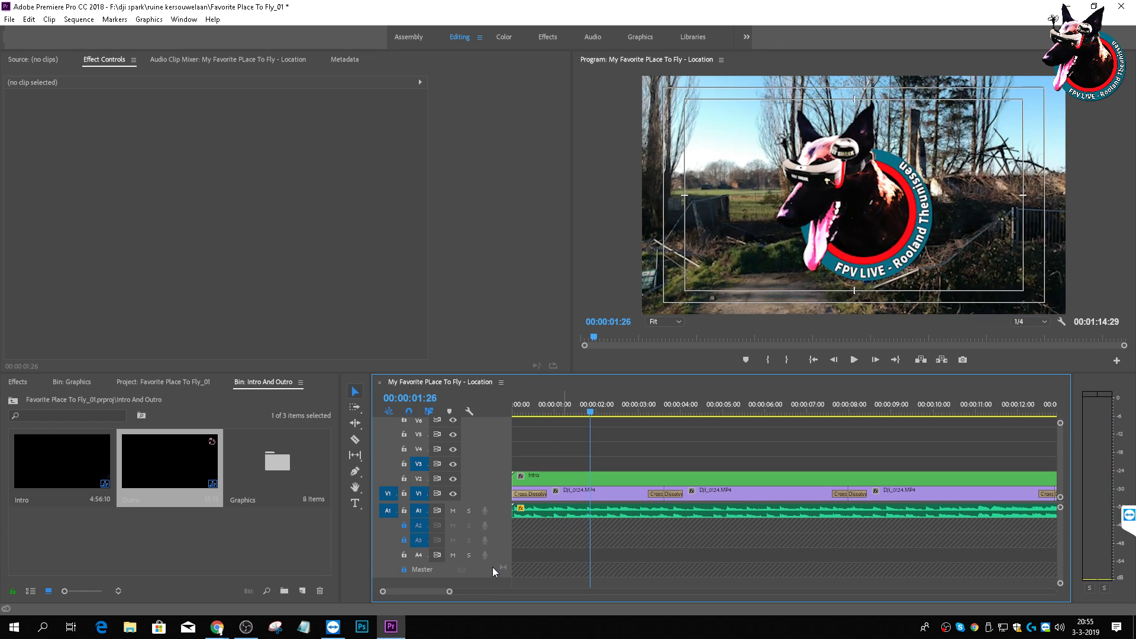
{"action": "left_click_drag", "start_coordinate": [450, 592], "coordinate": [606, 602]}
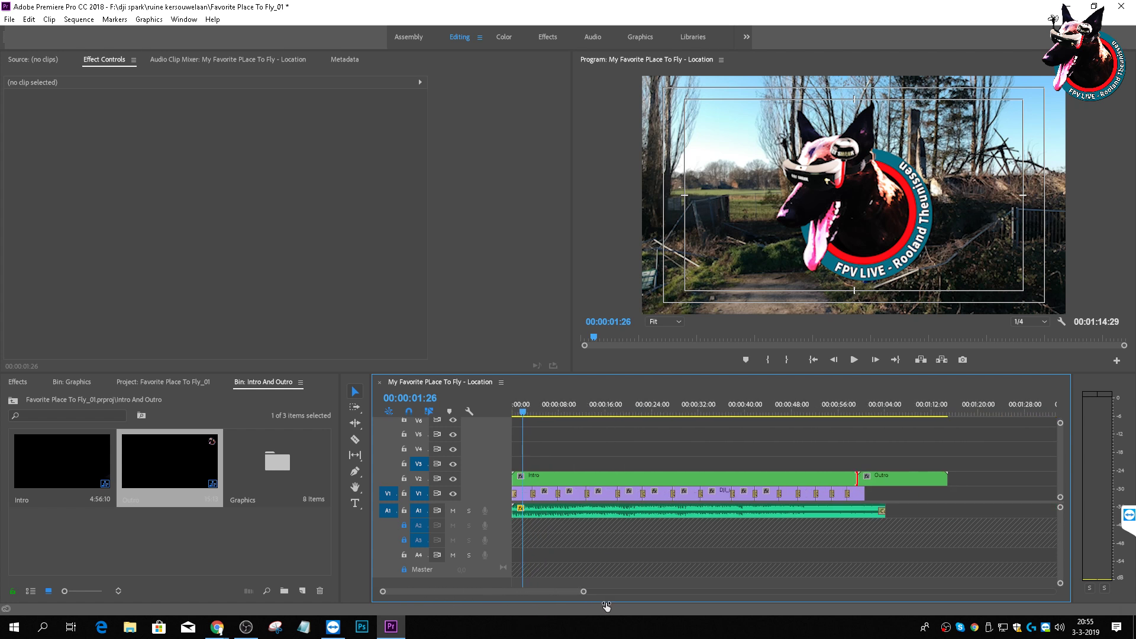
{"action": "left_click_drag", "start_coordinate": [966, 534], "coordinate": [561, 501]}
Step: Play the opening of the sequence from 00:00:00:00 to check the Intro against the shifted footage
{"action": "left_click_drag", "start_coordinate": [522, 410], "coordinate": [455, 412]}
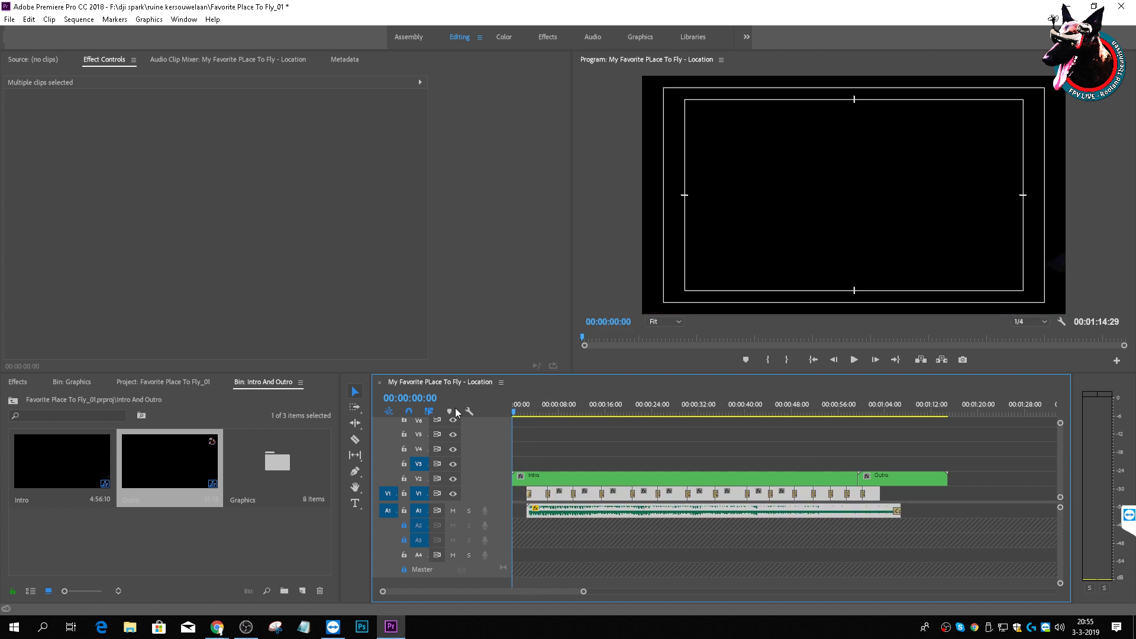
{"action": "key", "text": "space"}
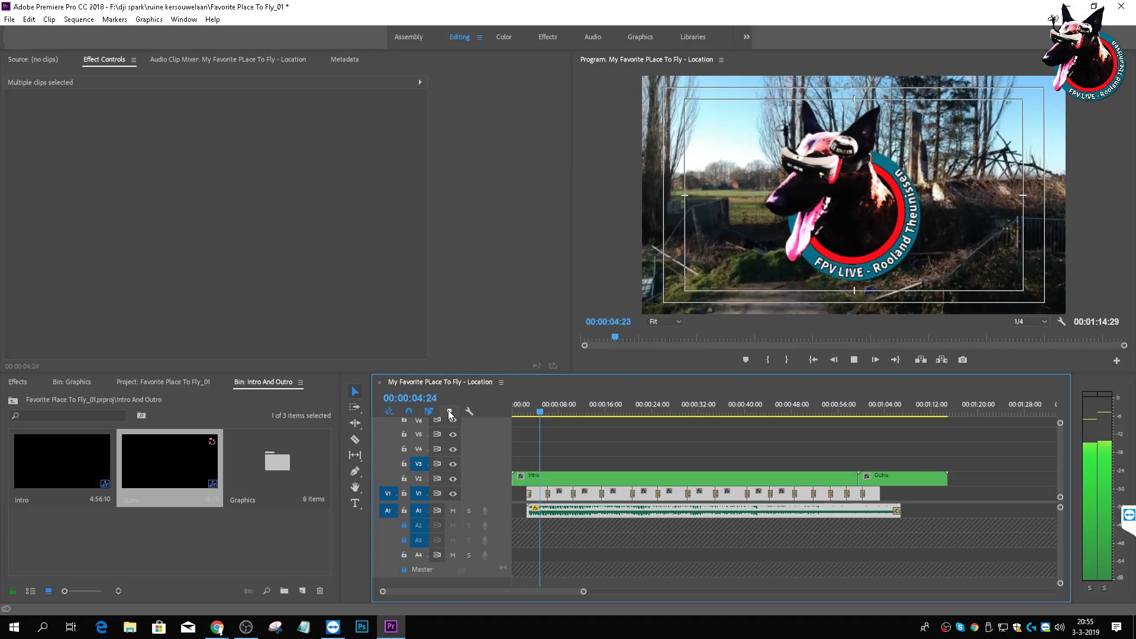
{"action": "key", "text": "space"}
Step: Move the Outro on V2 to start at about 00:01:01:29, over the end of the last footage clip, and scrub its opening
{"action": "left_click_drag", "start_coordinate": [849, 424], "coordinate": [901, 433]}
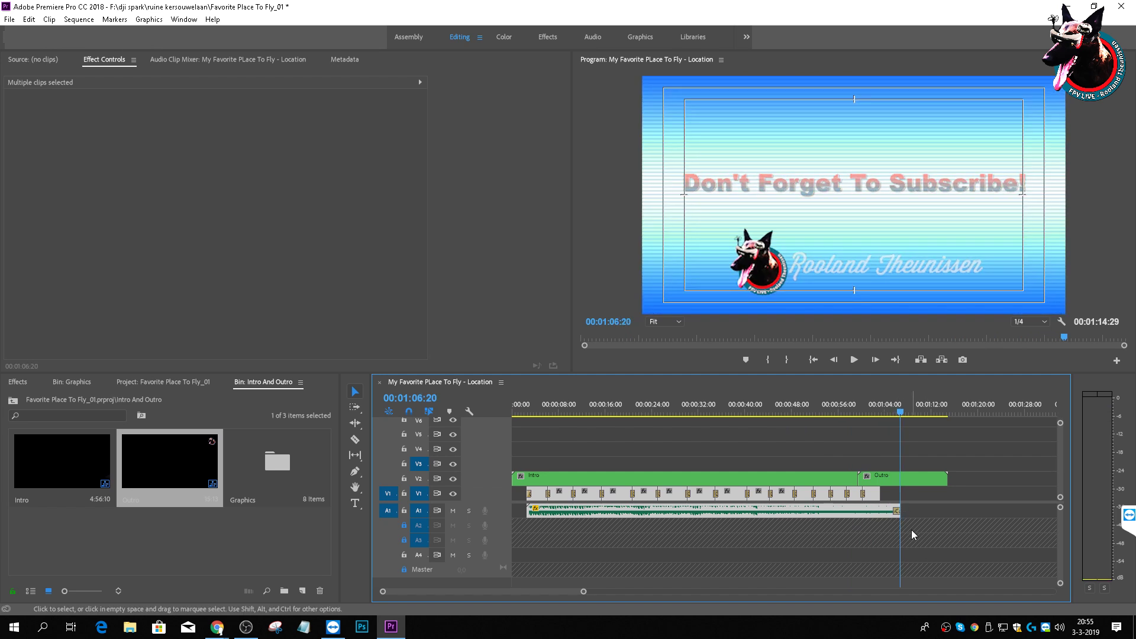
{"action": "scroll", "coordinate": [577, 592], "scroll_direction": "up", "scroll_amount": 5}
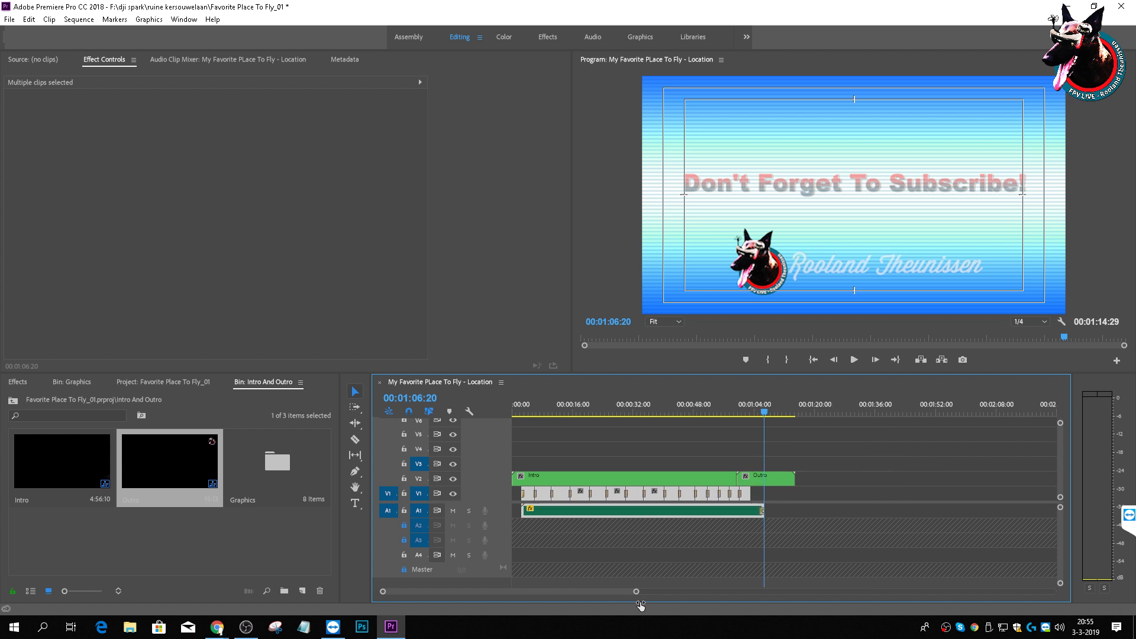
{"action": "scroll", "coordinate": [532, 574], "scroll_direction": "down", "scroll_amount": 2}
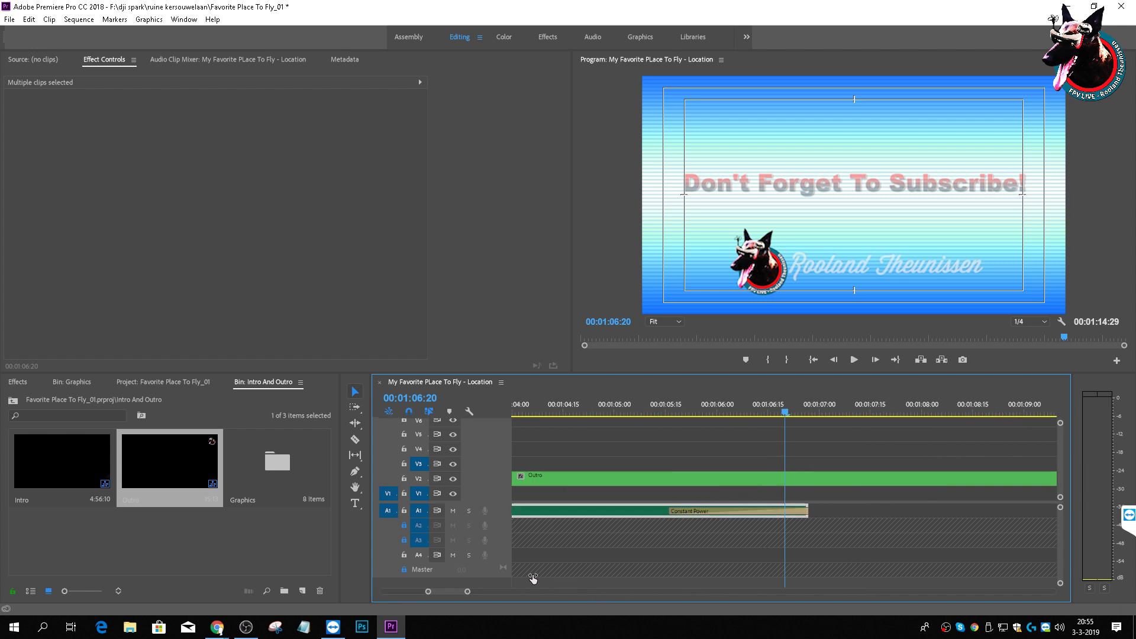
{"action": "scroll", "coordinate": [576, 580], "scroll_direction": "up", "scroll_amount": 4}
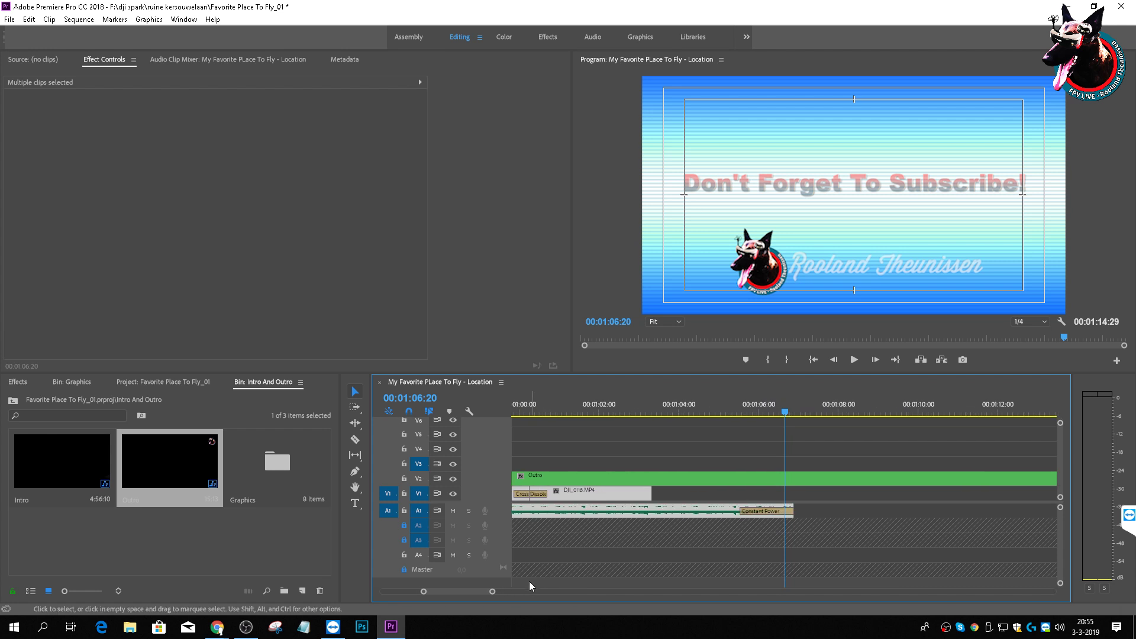
{"action": "left_click_drag", "start_coordinate": [471, 589], "coordinate": [461, 595]}
{"action": "scroll", "coordinate": [461, 595], "scroll_direction": "down", "scroll_amount": 5}
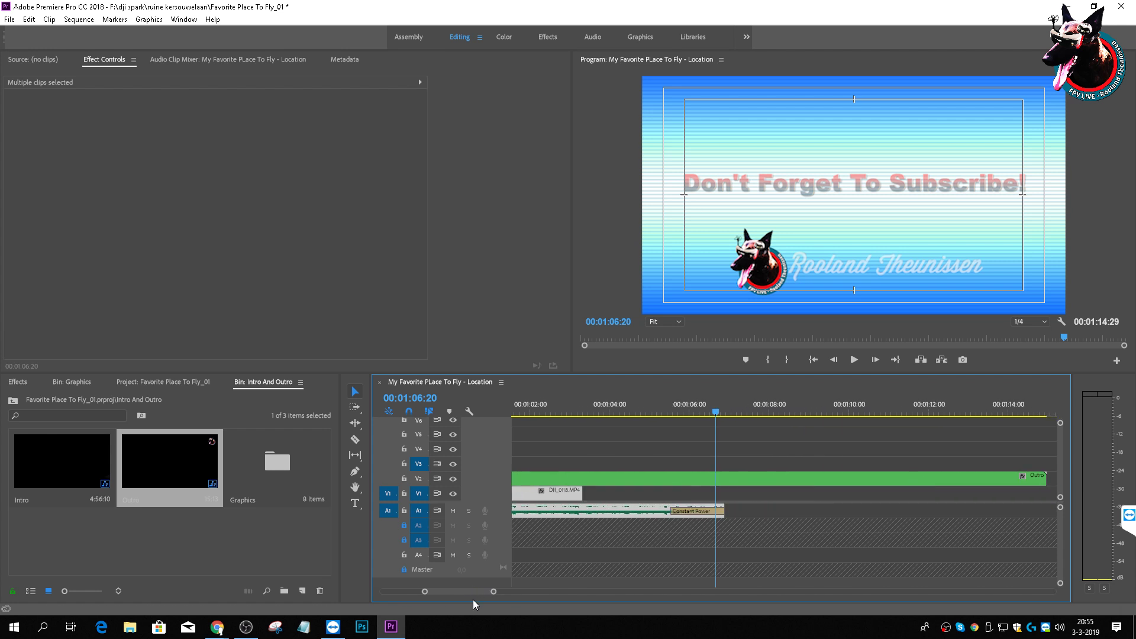
{"action": "scroll", "coordinate": [494, 593], "scroll_direction": "down", "scroll_amount": 5}
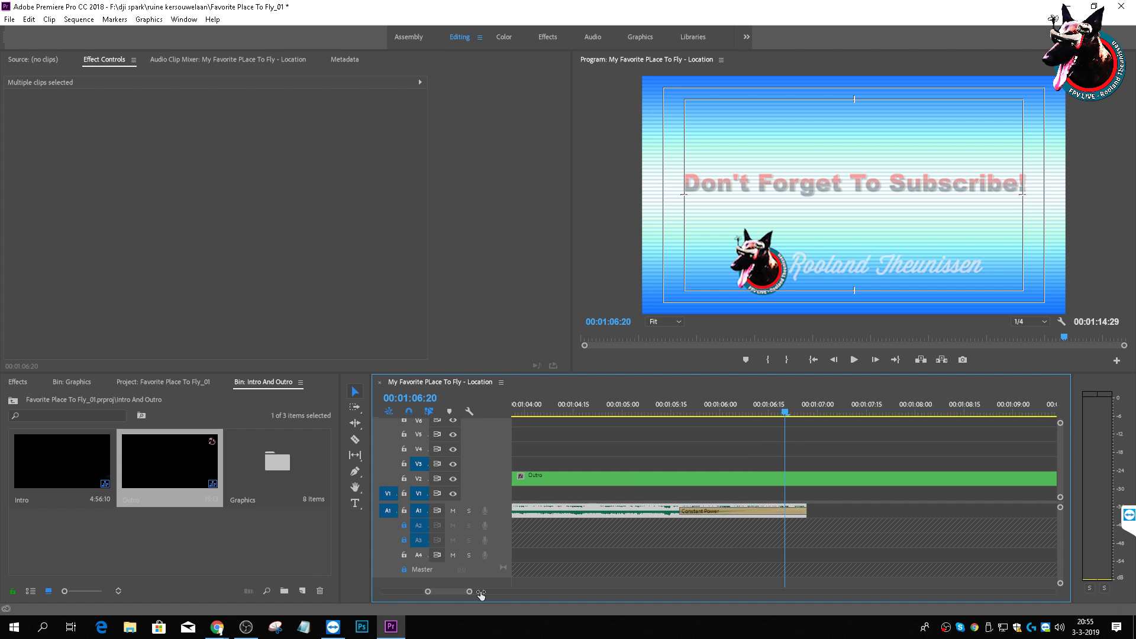
{"action": "mouse_move", "coordinate": [519, 606]}
{"action": "left_mouse_down"}
{"action": "mouse_move", "coordinate": [534, 608]}
{"action": "mouse_move", "coordinate": [514, 595]}
{"action": "left_mouse_up"}
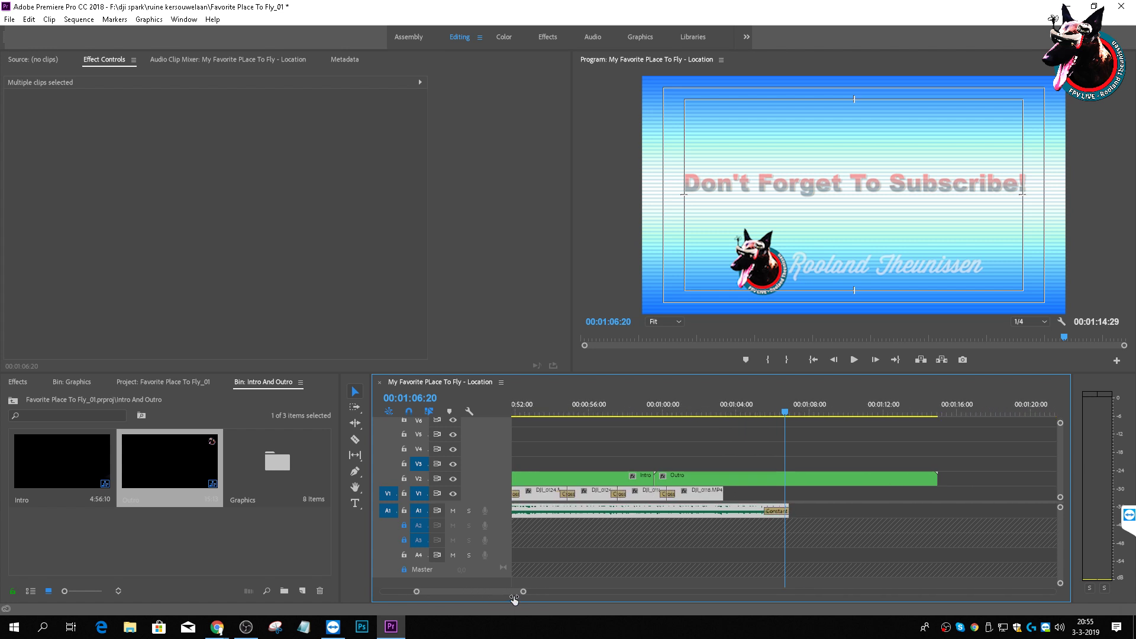
{"action": "left_click_drag", "start_coordinate": [679, 478], "coordinate": [723, 483]}
{"action": "left_click", "coordinate": [696, 406]}
{"action": "left_click_drag", "start_coordinate": [702, 416], "coordinate": [719, 426]}
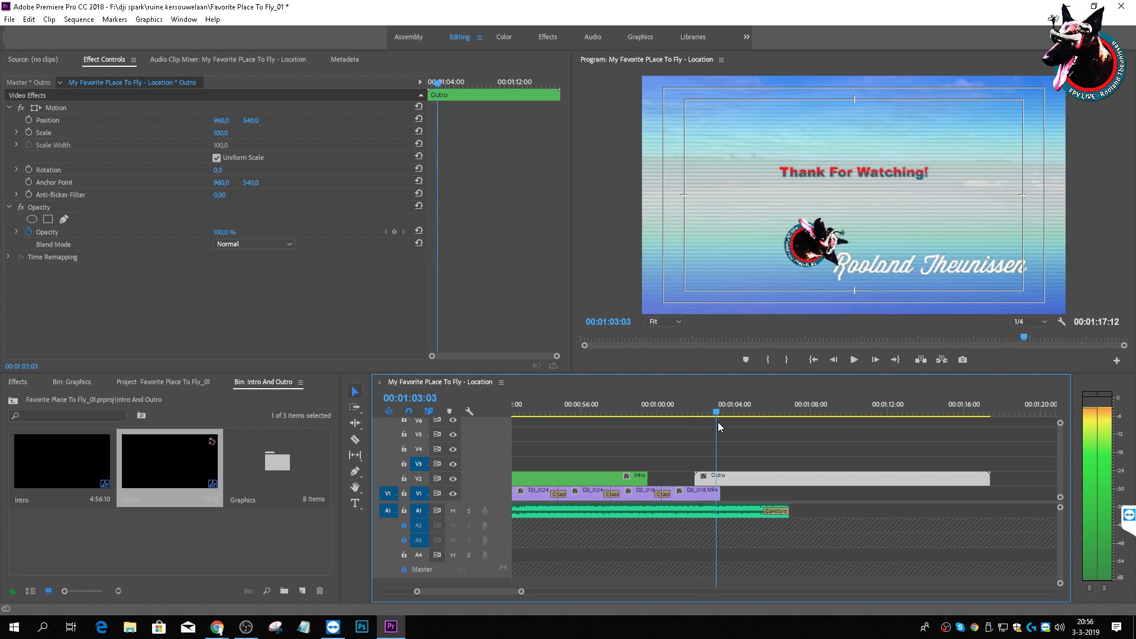
Step: Open the nested Outro sequence, scrub through its title and logo layers, and close it again
{"action": "double_click", "coordinate": [714, 479]}
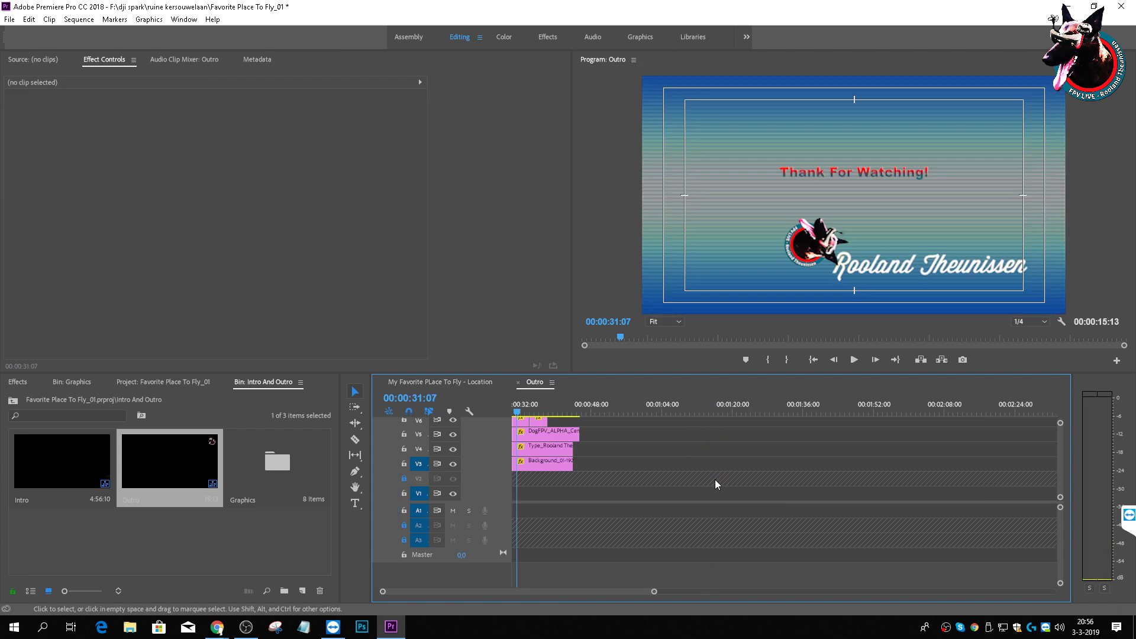
{"action": "left_click_drag", "start_coordinate": [517, 412], "coordinate": [550, 422]}
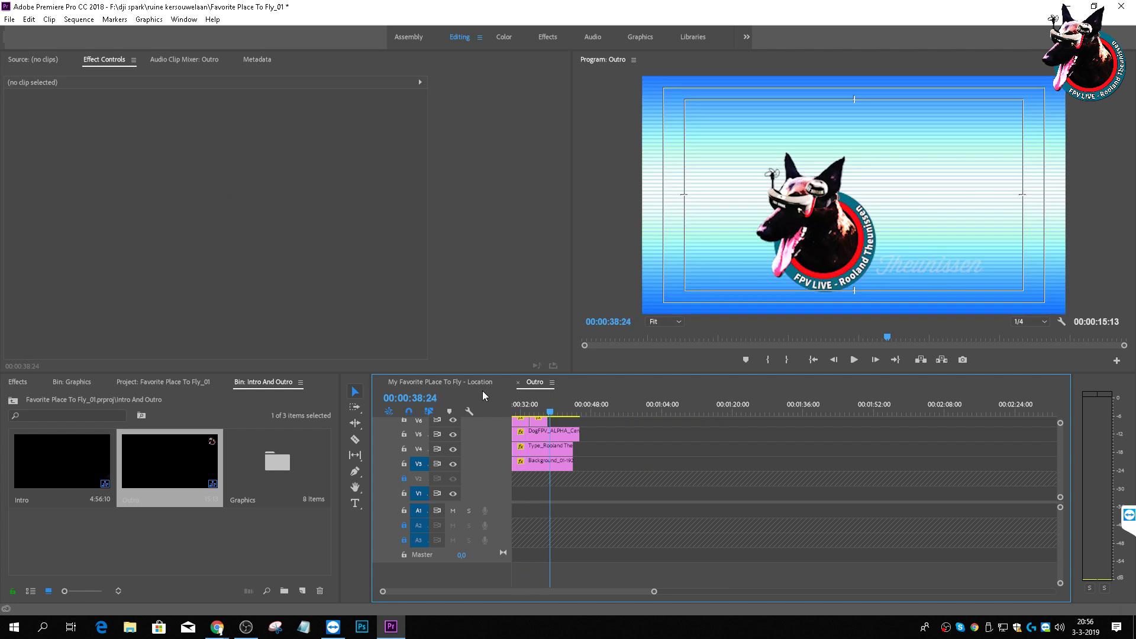
{"action": "left_click", "coordinate": [519, 383]}
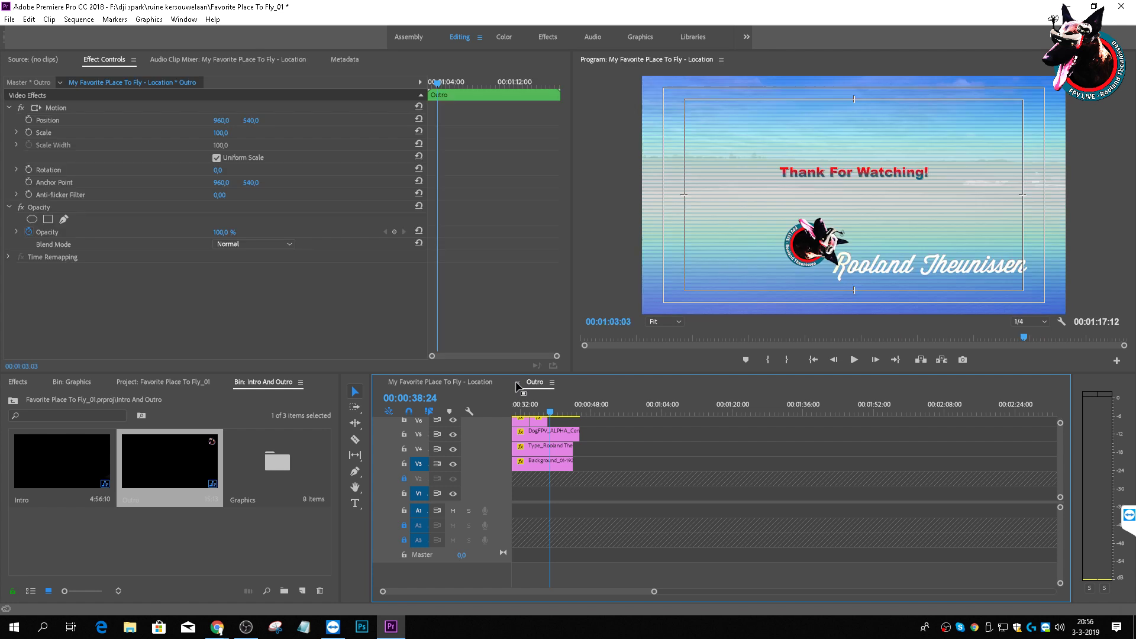
Step: Extend the Intro clip's end to meet the moved Outro and save the project
{"action": "left_click_drag", "start_coordinate": [686, 410], "coordinate": [731, 435]}
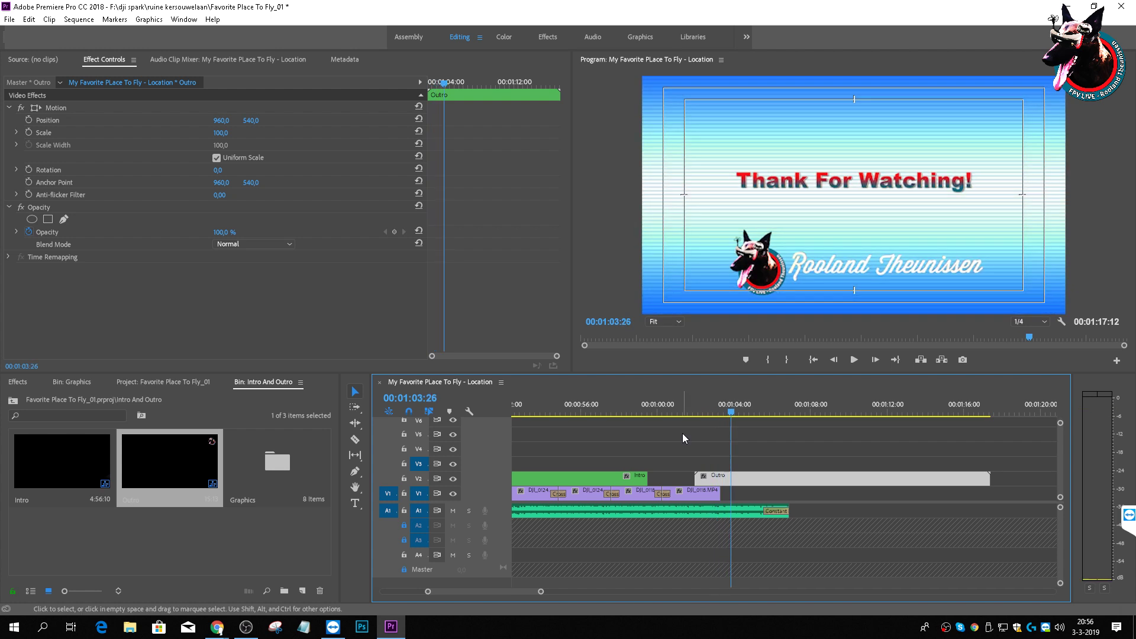
{"action": "left_click", "coordinate": [639, 480]}
{"action": "left_click_drag", "start_coordinate": [643, 480], "coordinate": [694, 480]}
{"action": "left_click", "coordinate": [645, 403]}
{"action": "key", "text": "ctrl+s"}
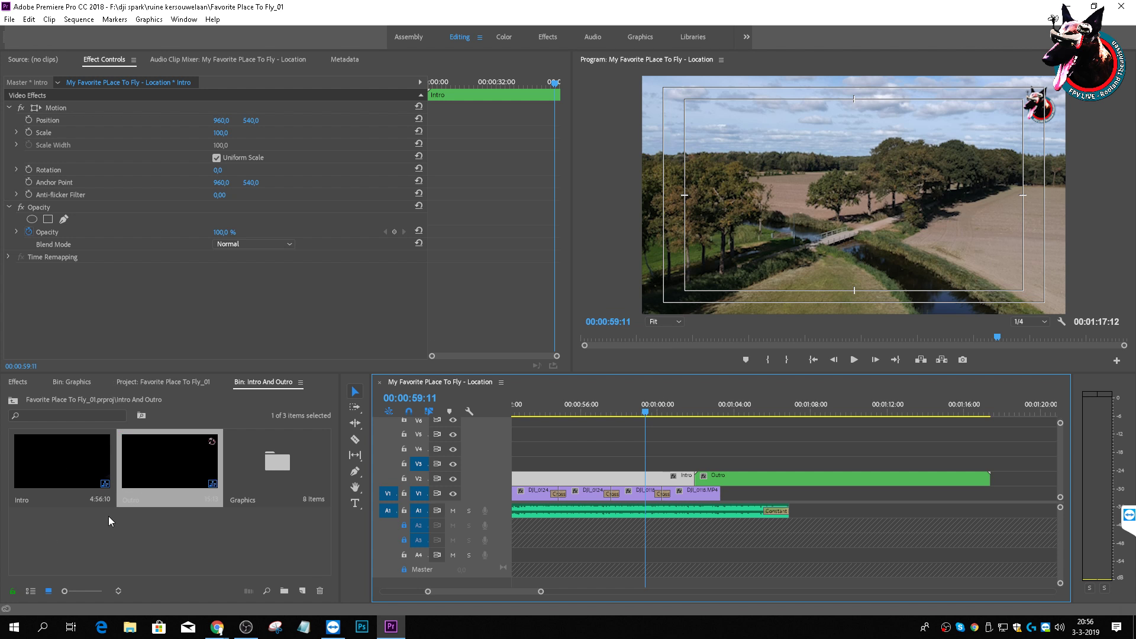
Step: Return from the Intro And Outro bin to the project's top level and play the sequence from the beginning
{"action": "left_click", "coordinate": [13, 400]}
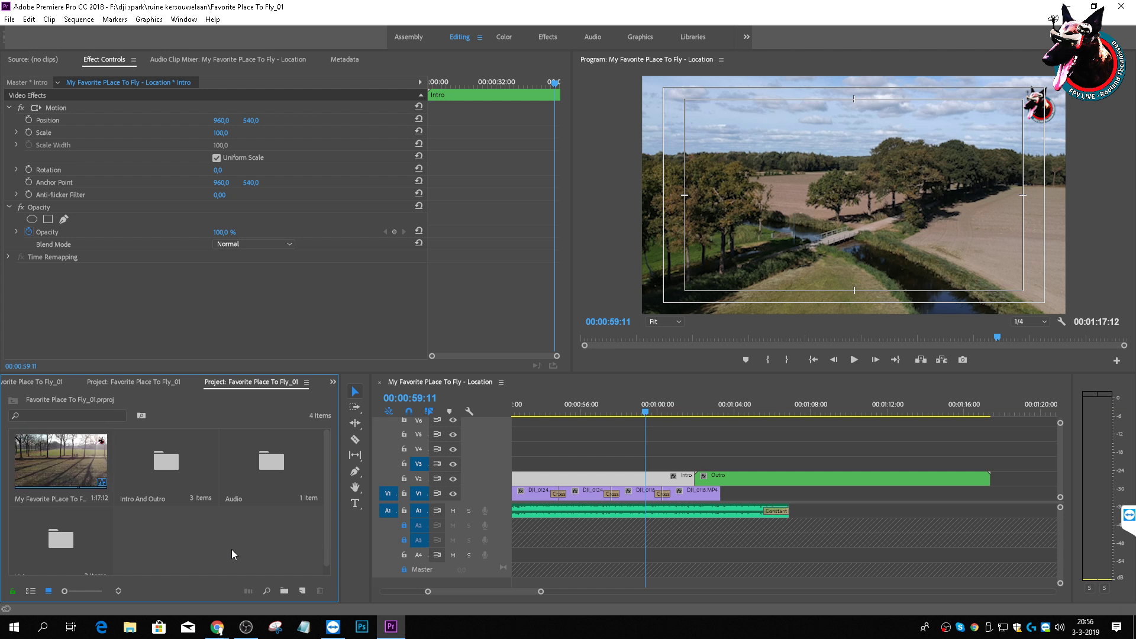
{"action": "left_click_drag", "start_coordinate": [325, 494], "coordinate": [326, 534]}
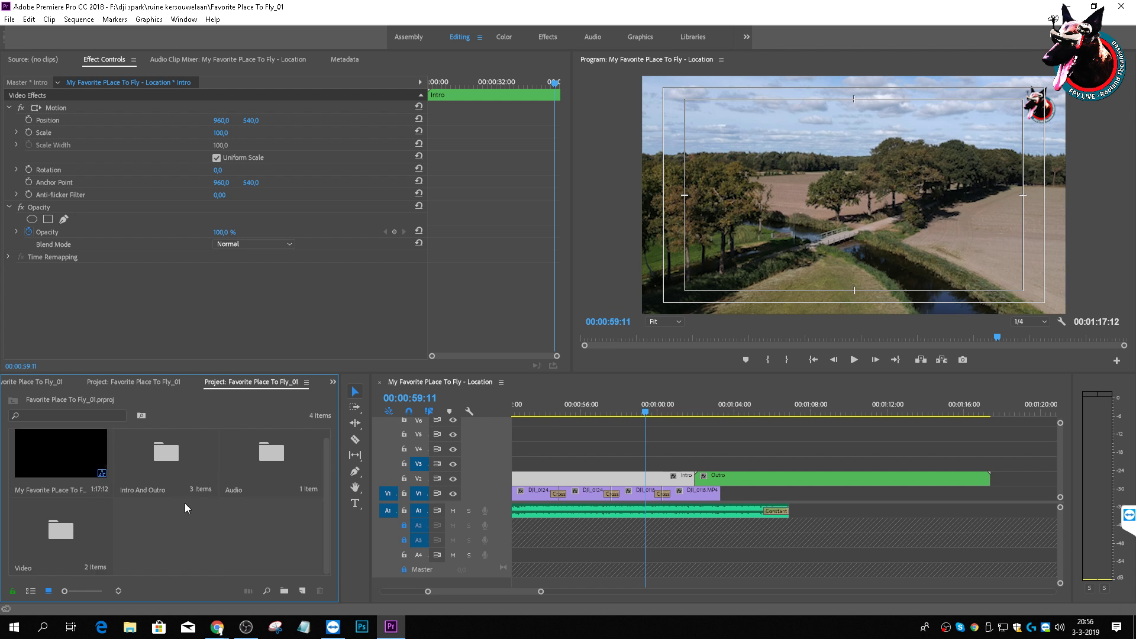
{"action": "left_click_drag", "start_coordinate": [576, 409], "coordinate": [581, 409]}
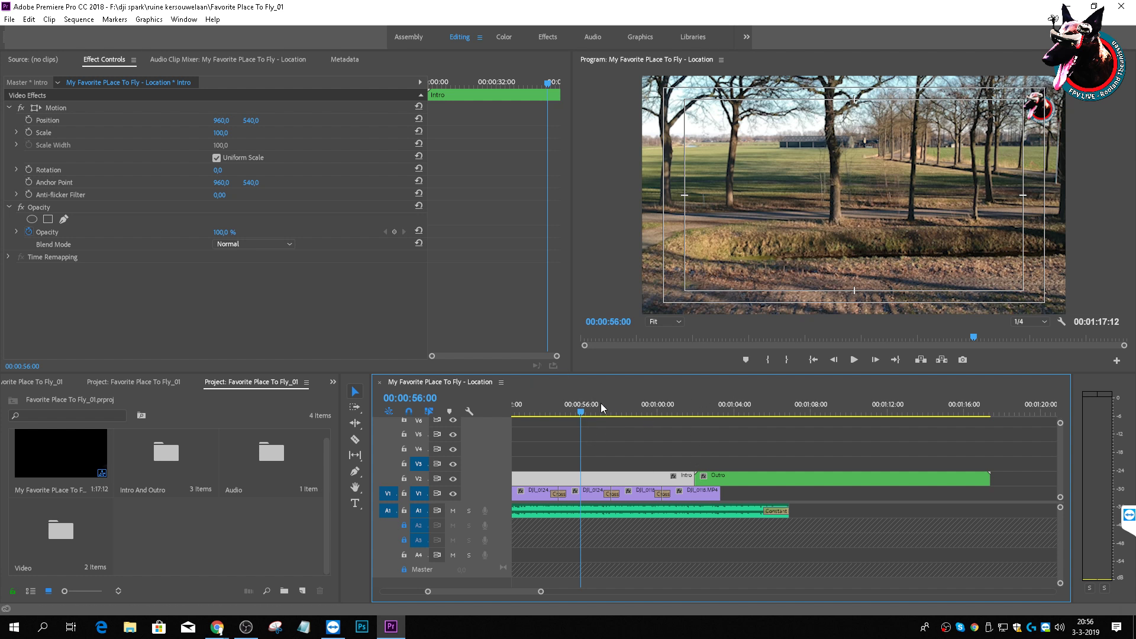
{"action": "left_click_drag", "start_coordinate": [976, 336], "coordinate": [538, 329]}
{"action": "left_click", "coordinate": [854, 360]}
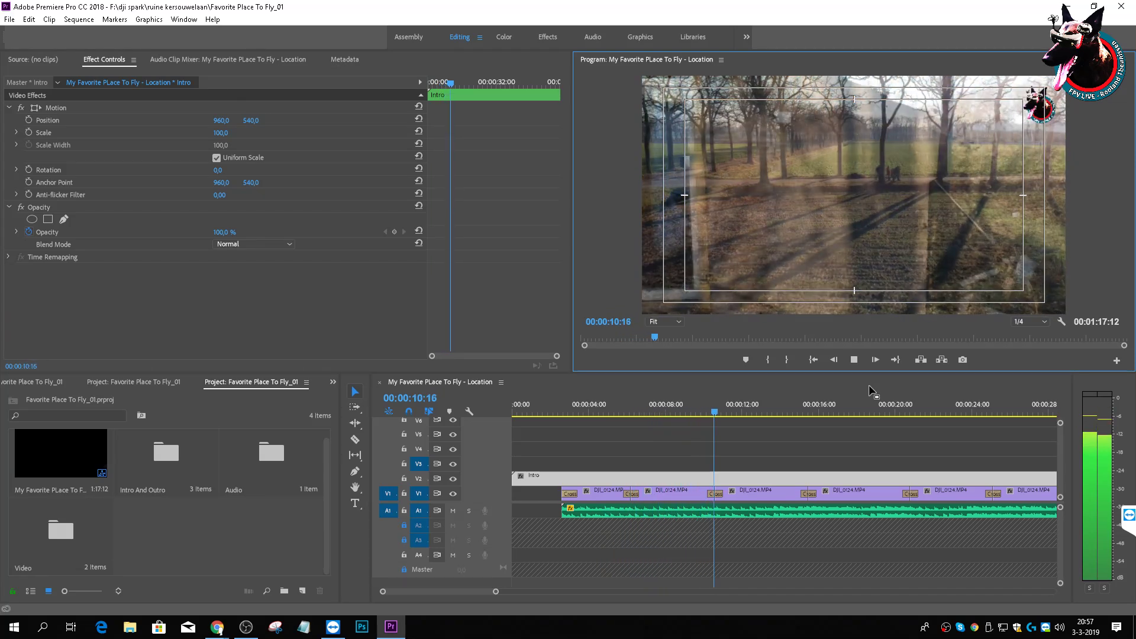
{"action": "key", "text": "space"}
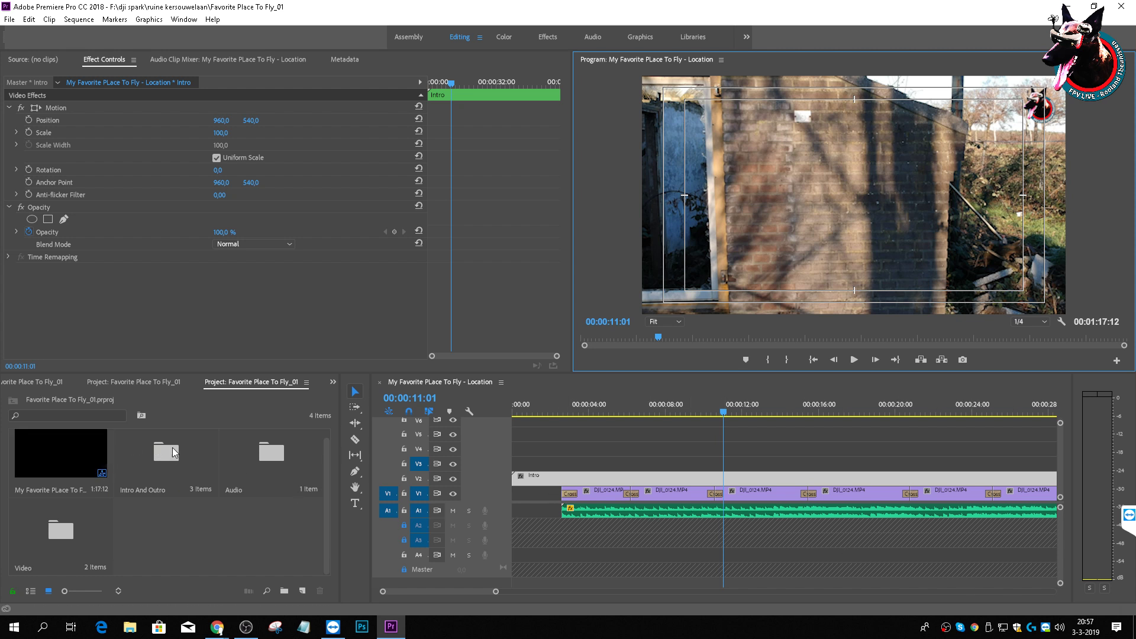
Step: Check the timeline around 00:00:57:01 and open the nested Intro sequence from its clip on V2
{"action": "left_click", "coordinate": [586, 481]}
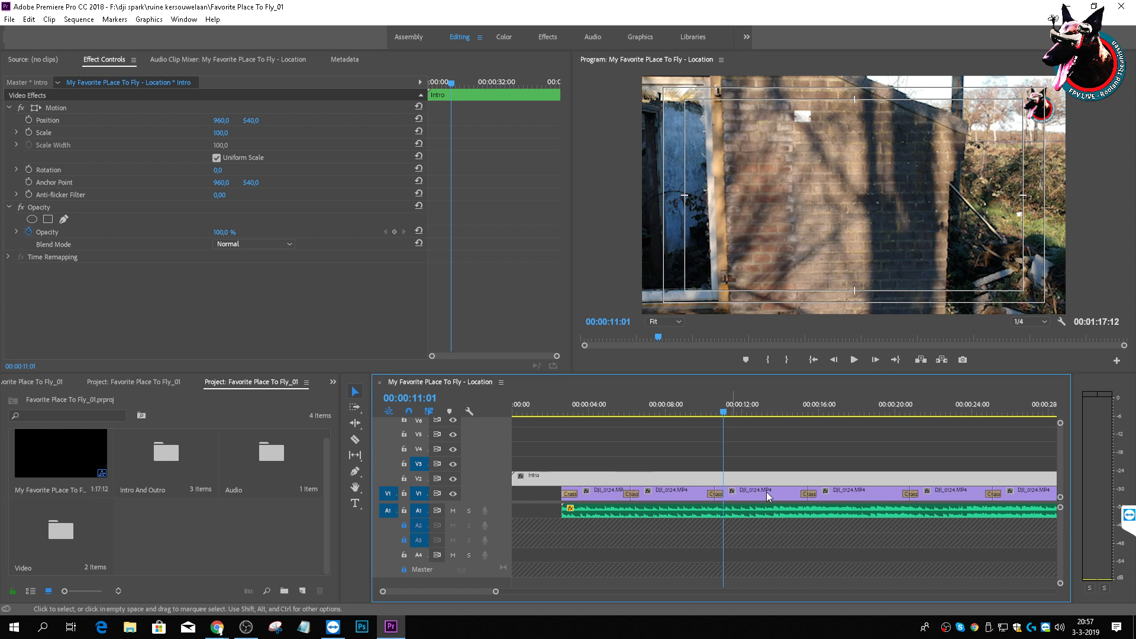
{"action": "left_click_drag", "start_coordinate": [496, 592], "coordinate": [641, 595]}
{"action": "left_click_drag", "start_coordinate": [627, 410], "coordinate": [772, 449]}
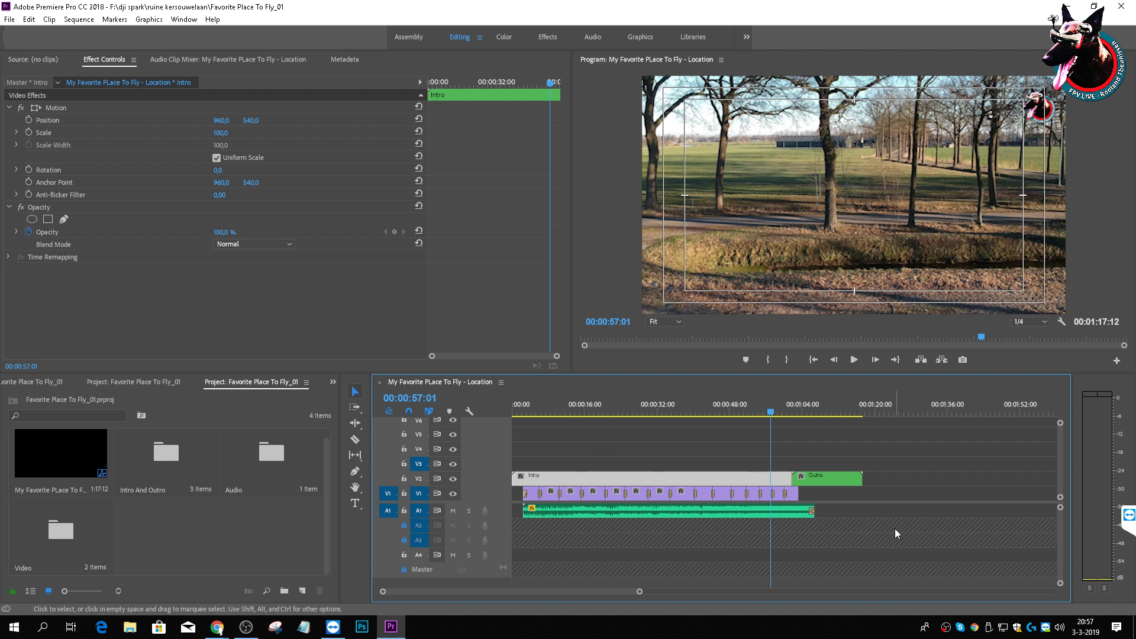
{"action": "double_click", "coordinate": [771, 477]}
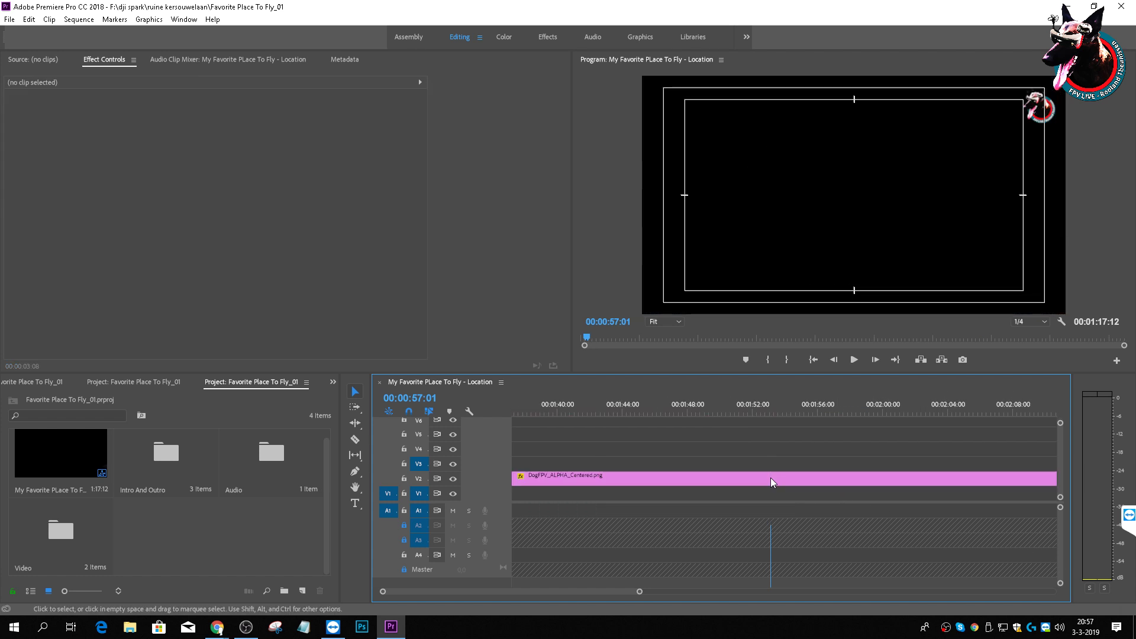
Step: Extend the end of the long DogFPV_ALPHA_Centered.png clip to about 00:07:38:19 and close the Intro sequence
{"action": "left_click_drag", "start_coordinate": [523, 591], "coordinate": [584, 592]}
{"action": "key", "text": "minus"}
{"action": "key", "text": "minus"}
{"action": "key", "text": "minus"}
{"action": "key", "text": "minus"}
{"action": "key", "text": "minus"}
{"action": "key", "text": "minus"}
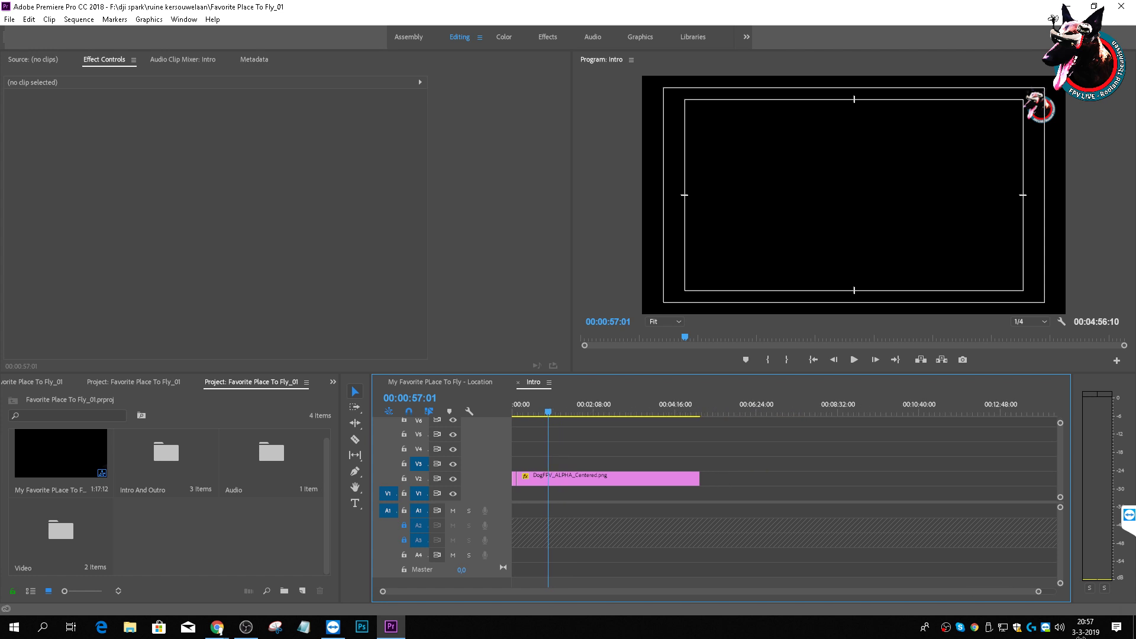
{"action": "key", "text": "equal"}
{"action": "left_click", "coordinate": [754, 478]}
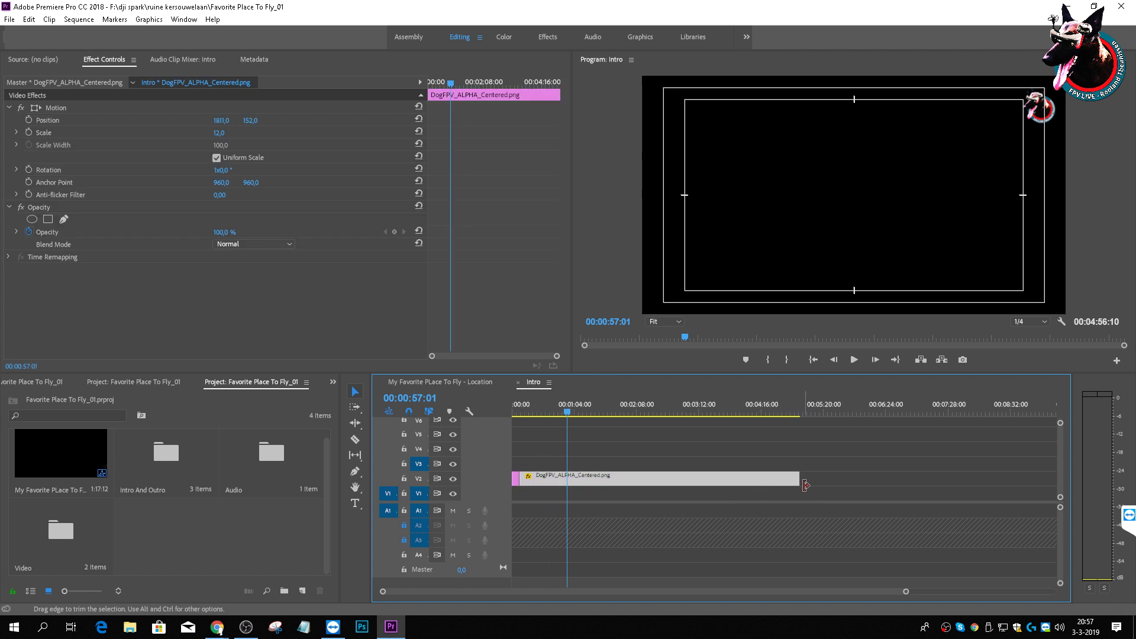
{"action": "left_click_drag", "start_coordinate": [796, 478], "coordinate": [956, 512]}
{"action": "left_click", "coordinate": [886, 404]}
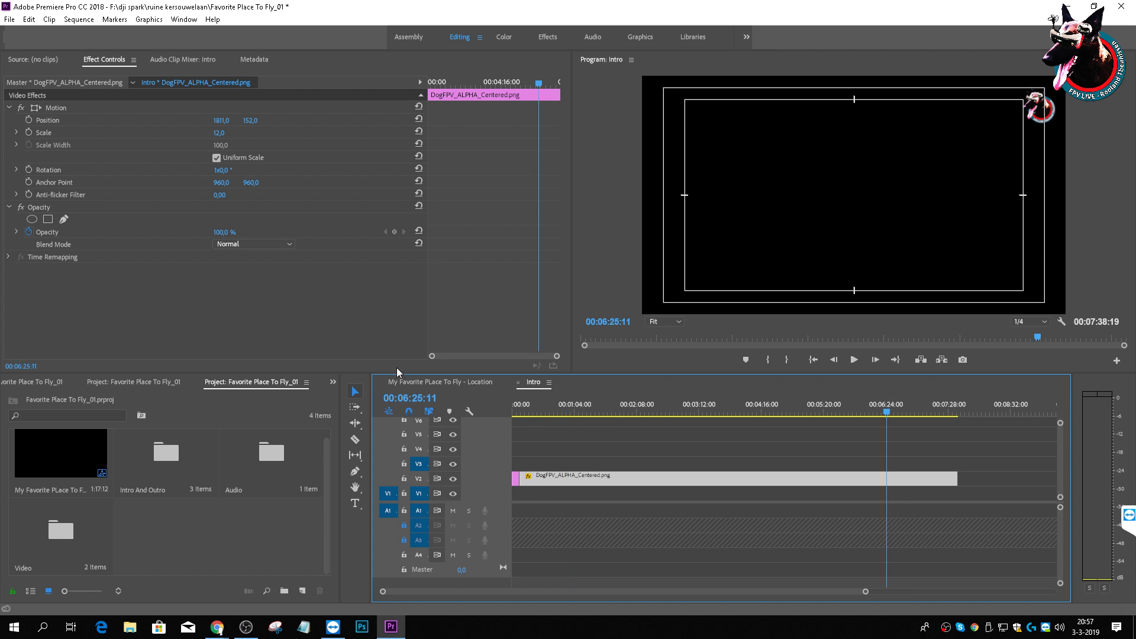
{"action": "left_click", "coordinate": [518, 382]}
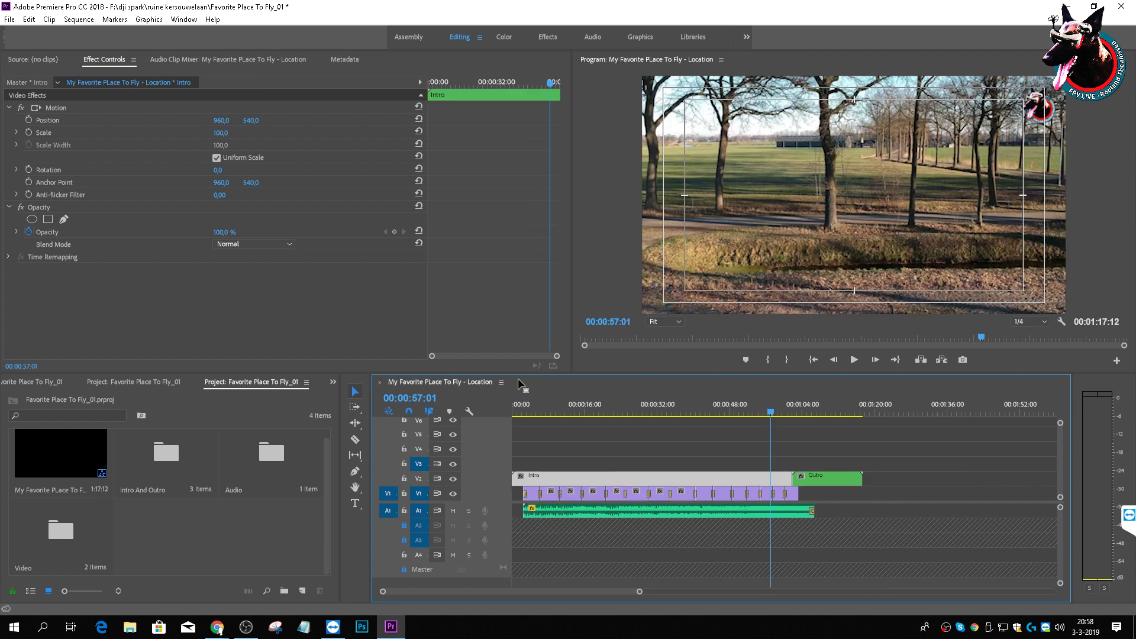
Step: Check the sequence around 00:00:42:01 and 00:00:15:17, and close the open projects with the changes saved
{"action": "left_click_drag", "start_coordinate": [772, 411], "coordinate": [703, 416]}
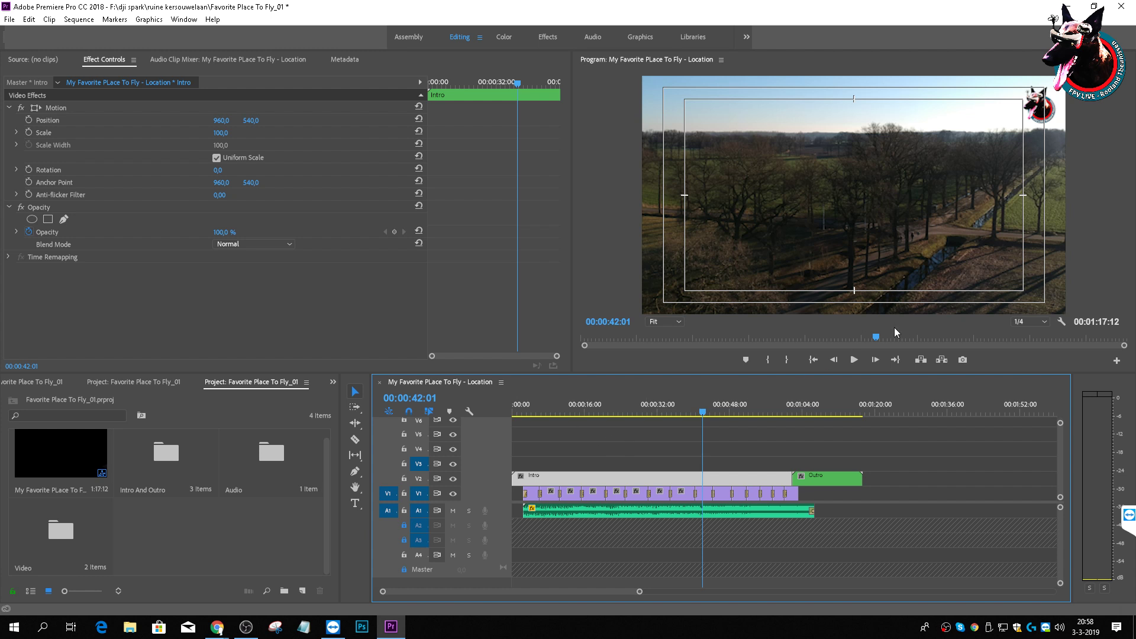
{"action": "left_click_drag", "start_coordinate": [876, 336], "coordinate": [690, 339]}
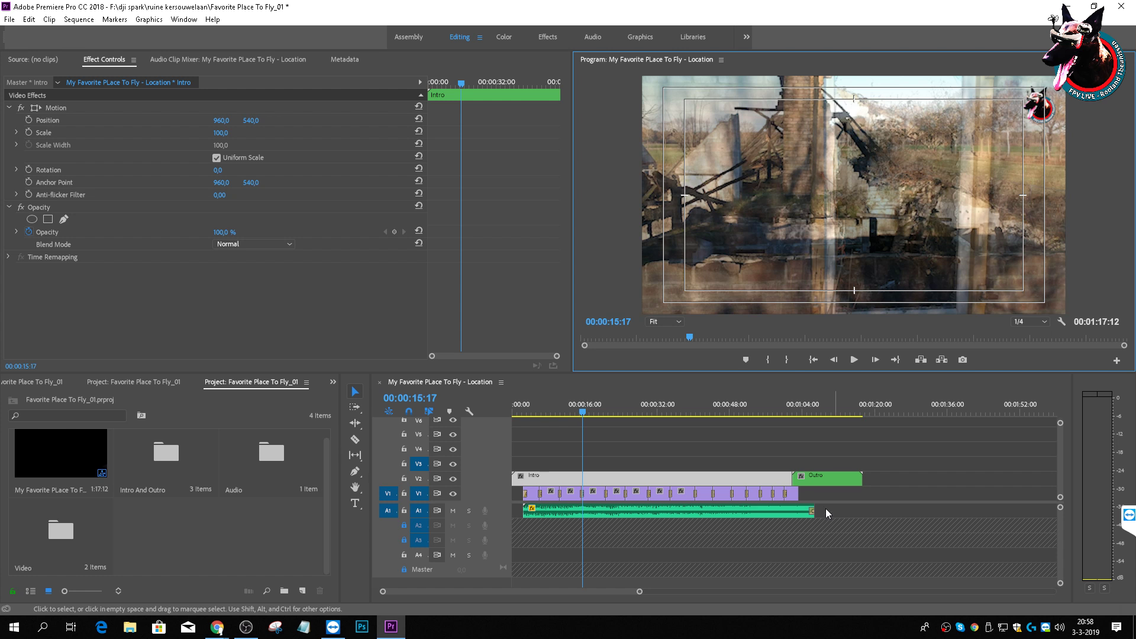
{"action": "left_click", "coordinate": [9, 20]}
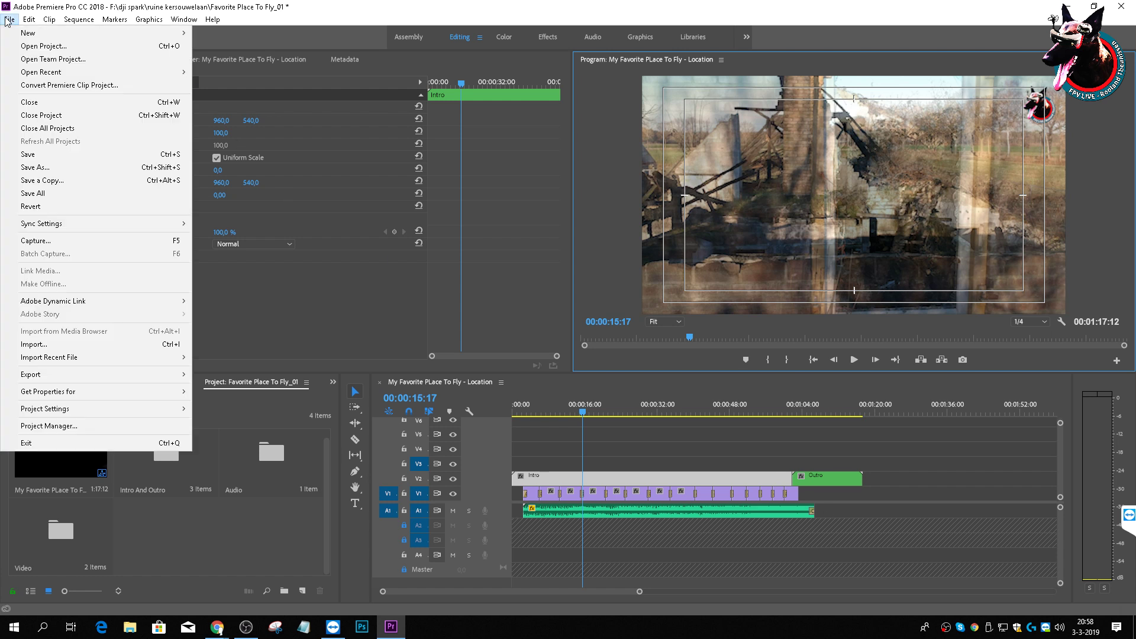
{"action": "left_click", "coordinate": [77, 127]}
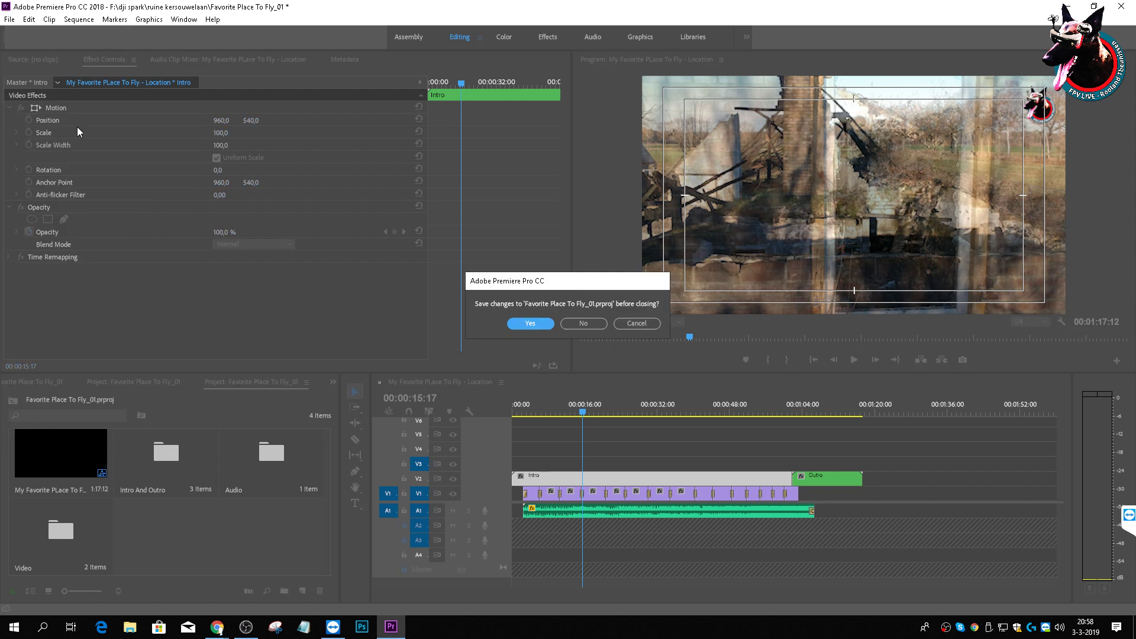
{"action": "left_click", "coordinate": [536, 324]}
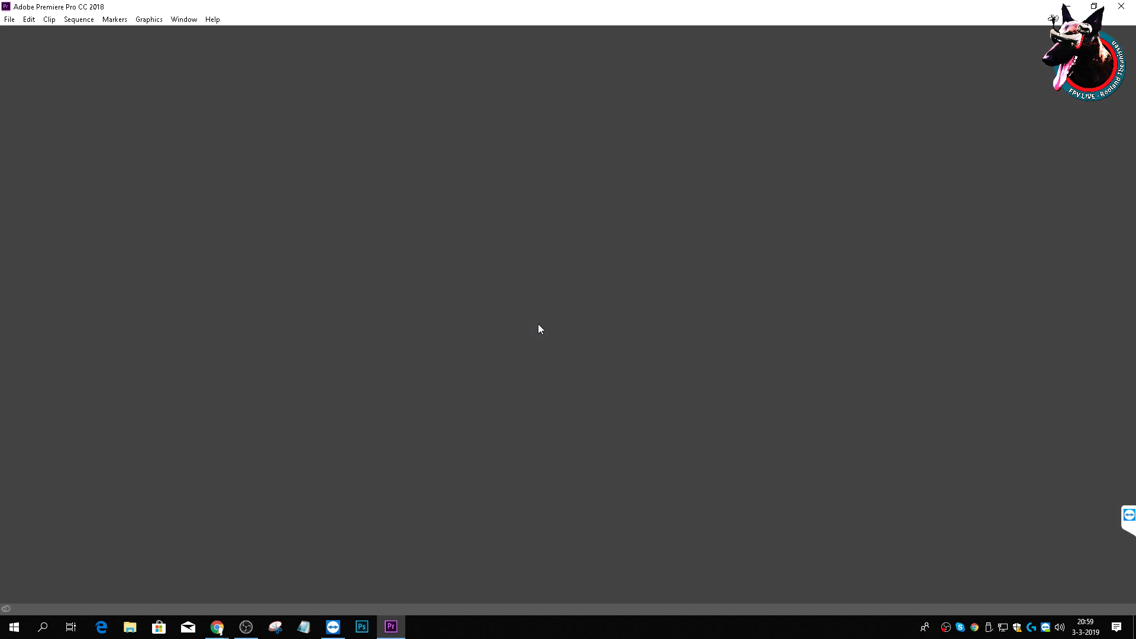
Step: Open the recent project MyTemplate_01
{"action": "left_click", "coordinate": [10, 20]}
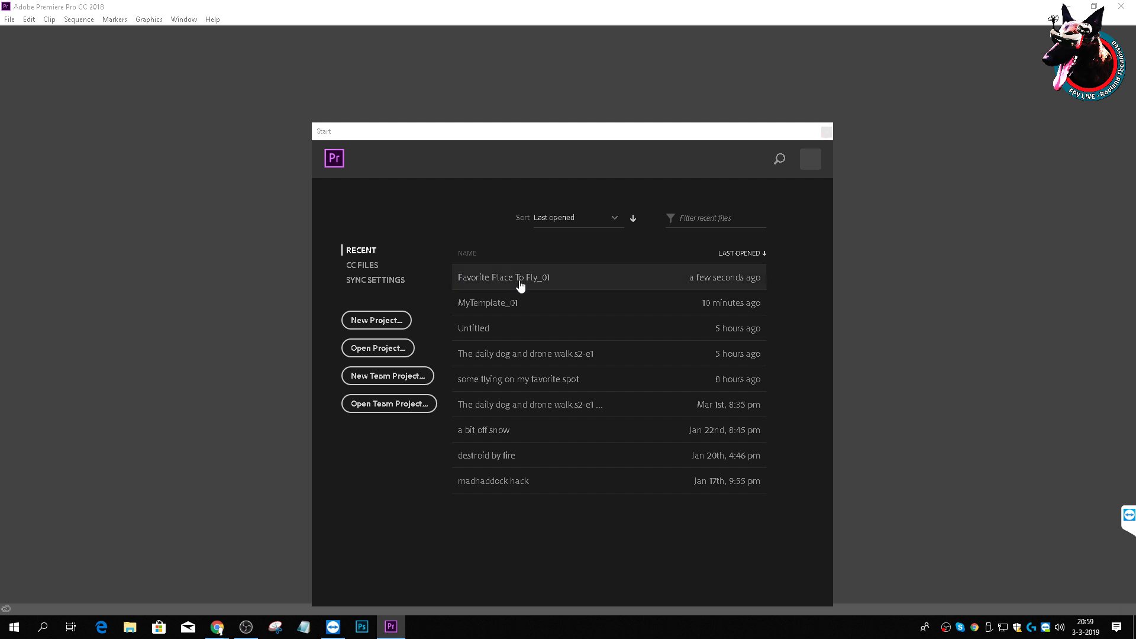
{"action": "left_click", "coordinate": [490, 304]}
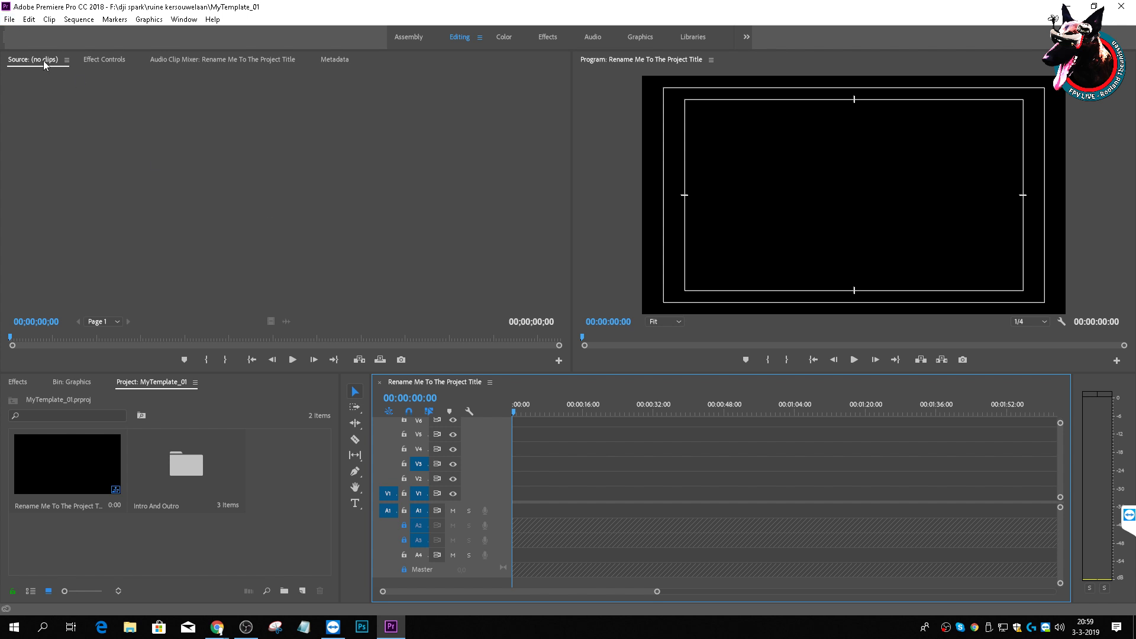
{"action": "left_click", "coordinate": [9, 19]}
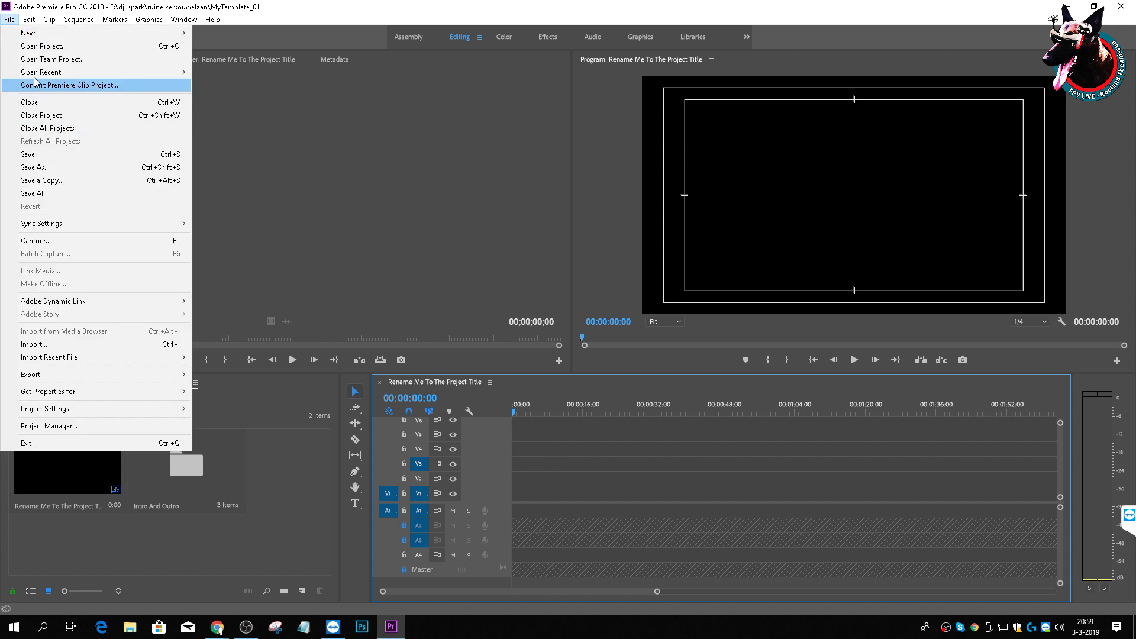
{"action": "left_click", "coordinate": [513, 410]}
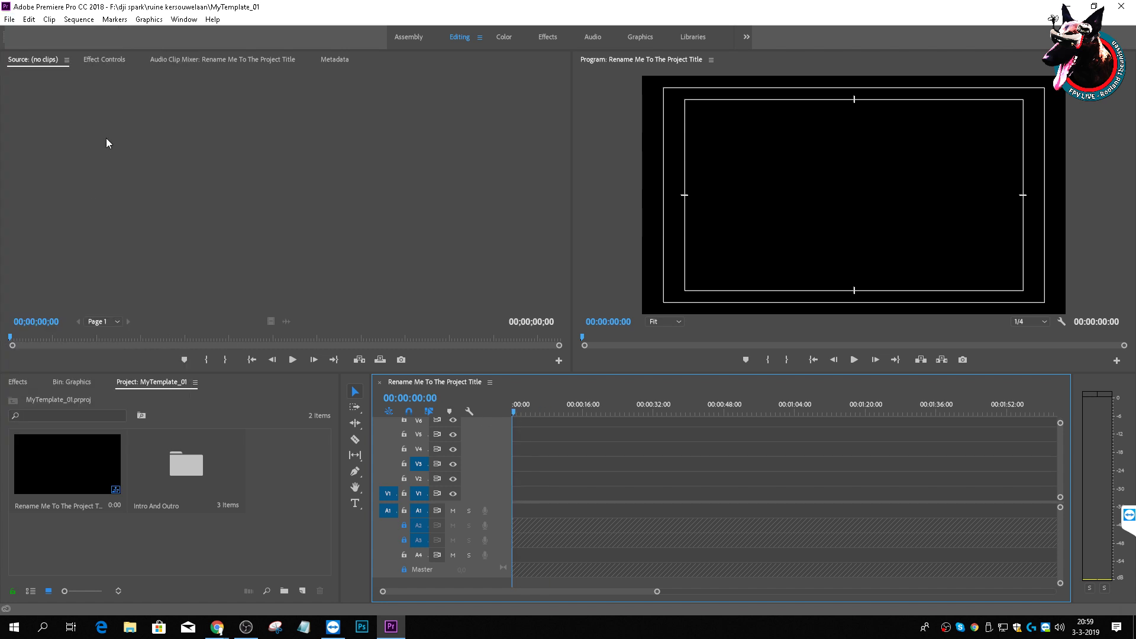
{"action": "left_click", "coordinate": [7, 20]}
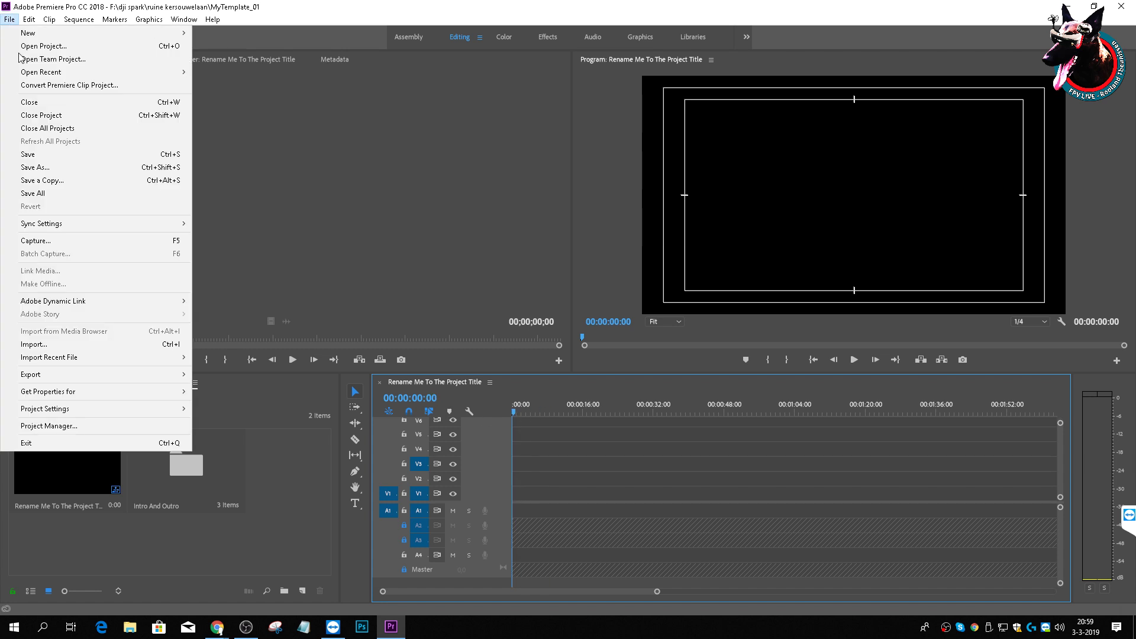
{"action": "left_click", "coordinate": [57, 168]}
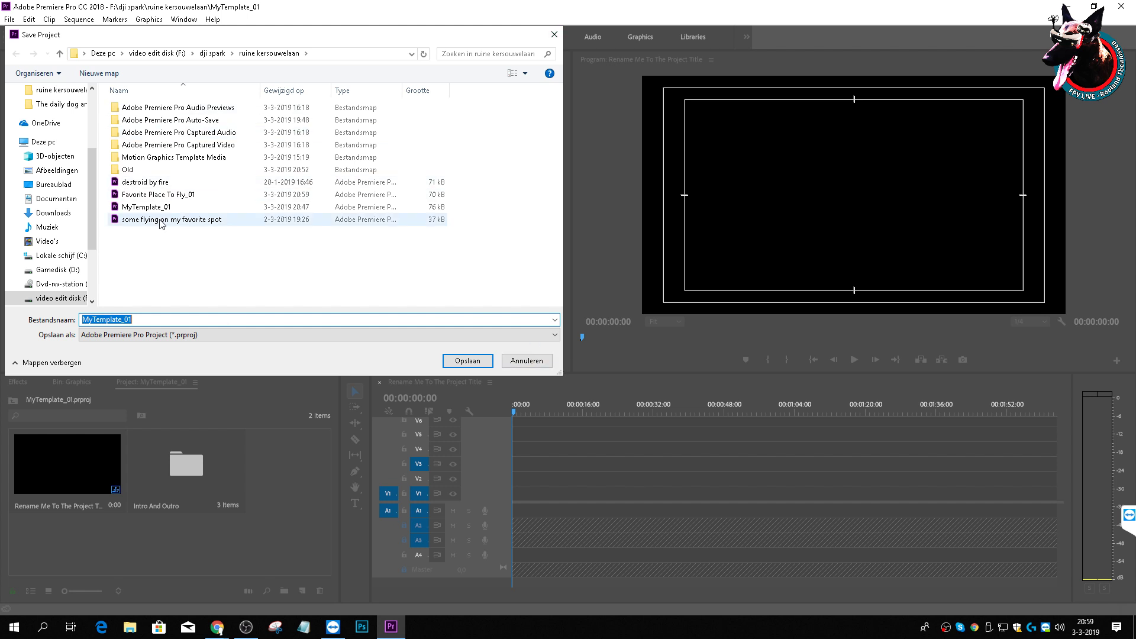
{"action": "left_click", "coordinate": [550, 37]}
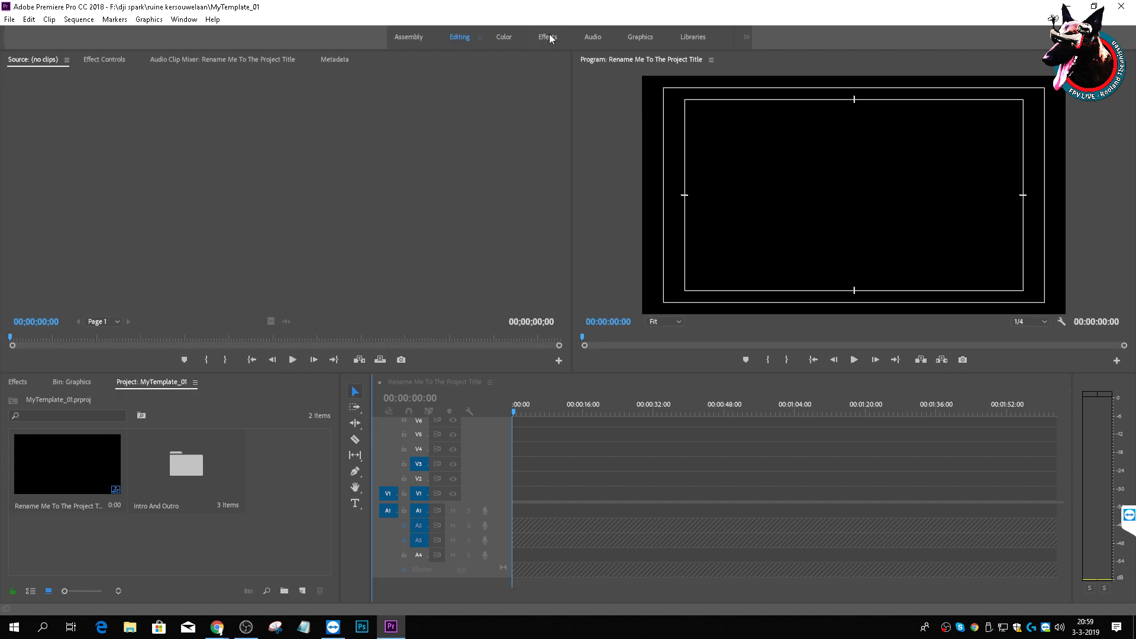
Step: Exit Premiere Pro and switch to OBS in a smaller, non-maximized window
{"action": "left_click", "coordinate": [10, 19]}
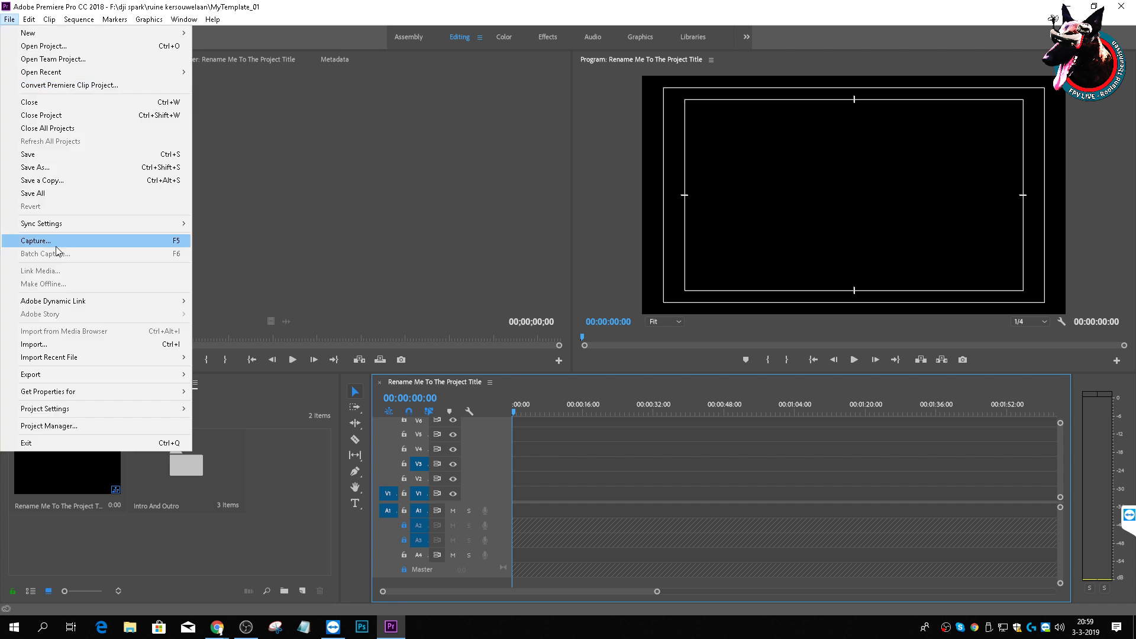
{"action": "left_click", "coordinate": [83, 443]}
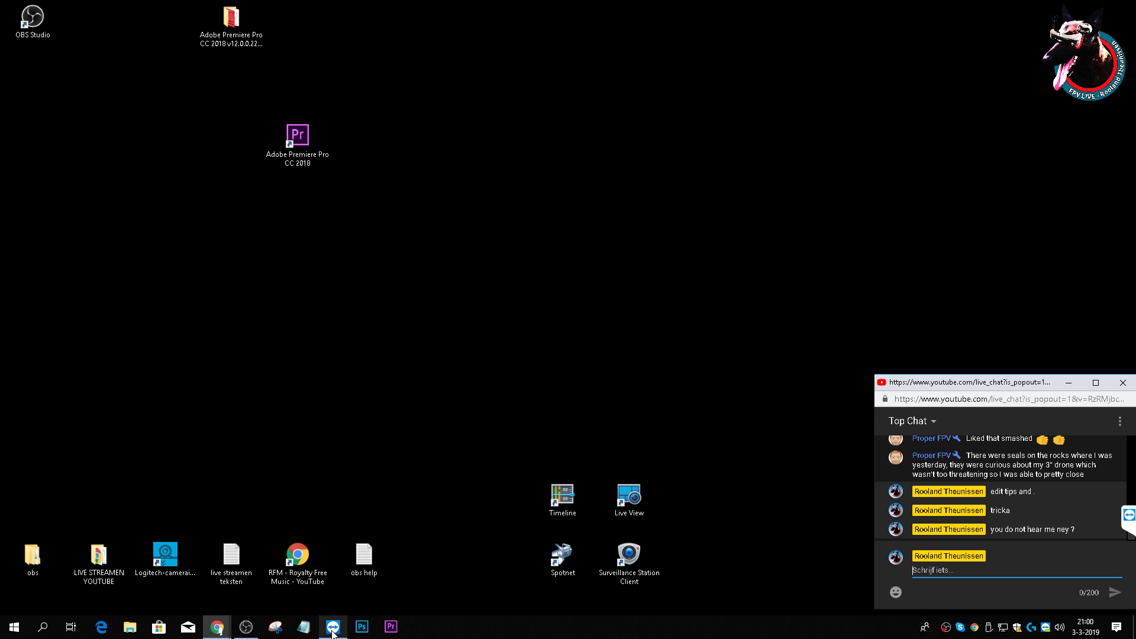
{"action": "left_click", "coordinate": [246, 629]}
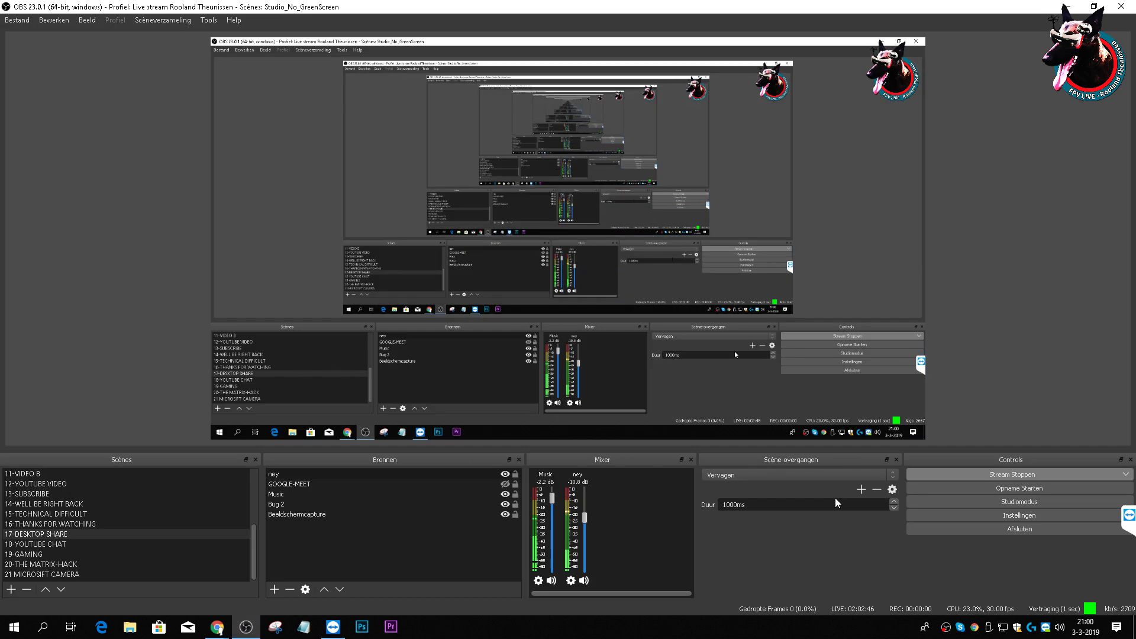
{"action": "left_click", "coordinate": [1094, 5]}
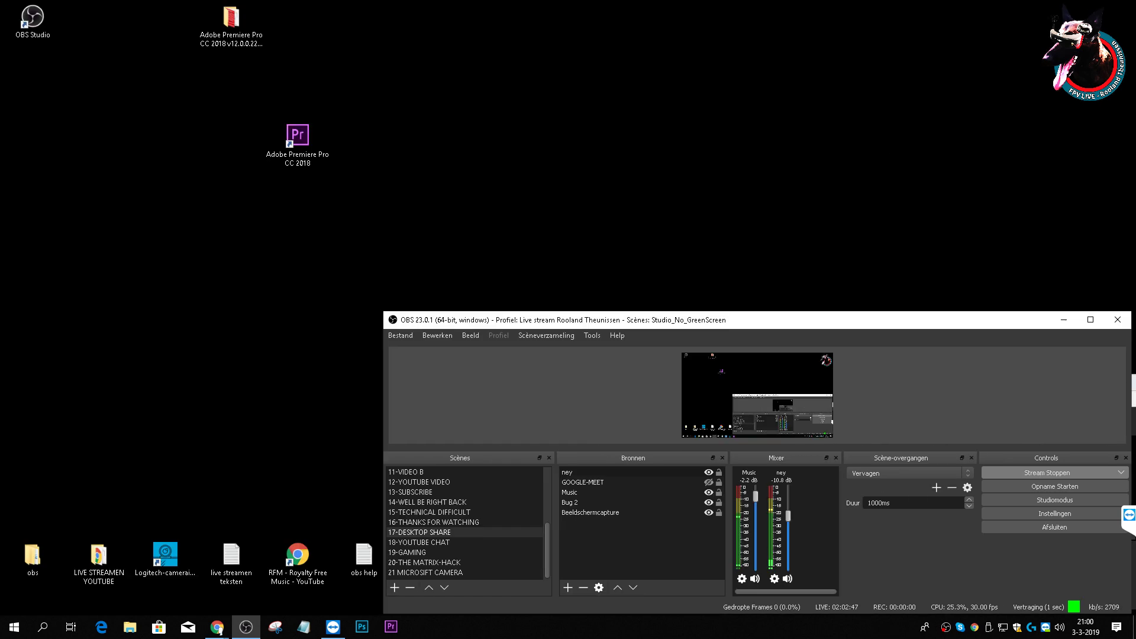
Step: Open YouTube in a non-maximized Chrome window and view its notifications, dismissing the TeamViewer sponsored-session message
{"action": "right_click", "coordinate": [218, 628]}
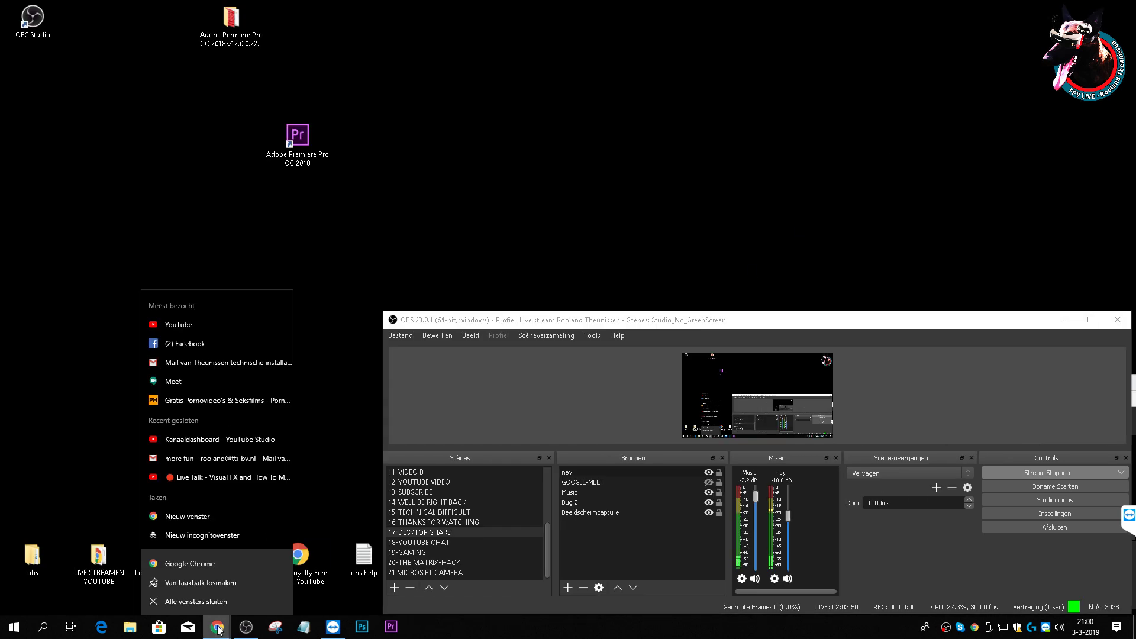
{"action": "left_click", "coordinate": [205, 327]}
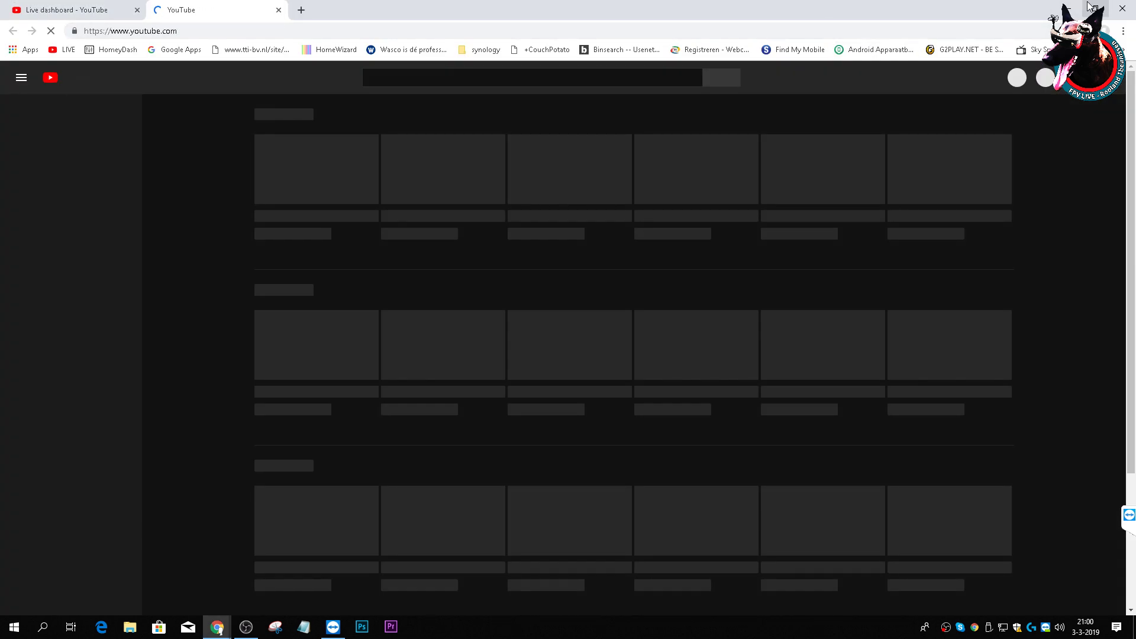
{"action": "left_click", "coordinate": [1095, 9]}
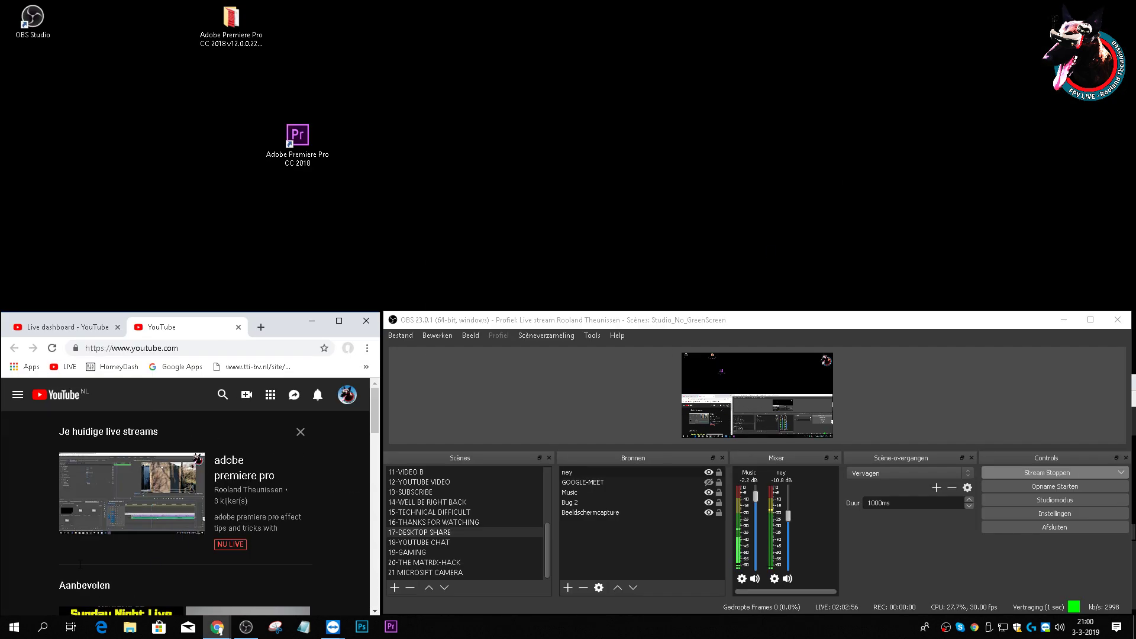
{"action": "left_click", "coordinate": [318, 395]}
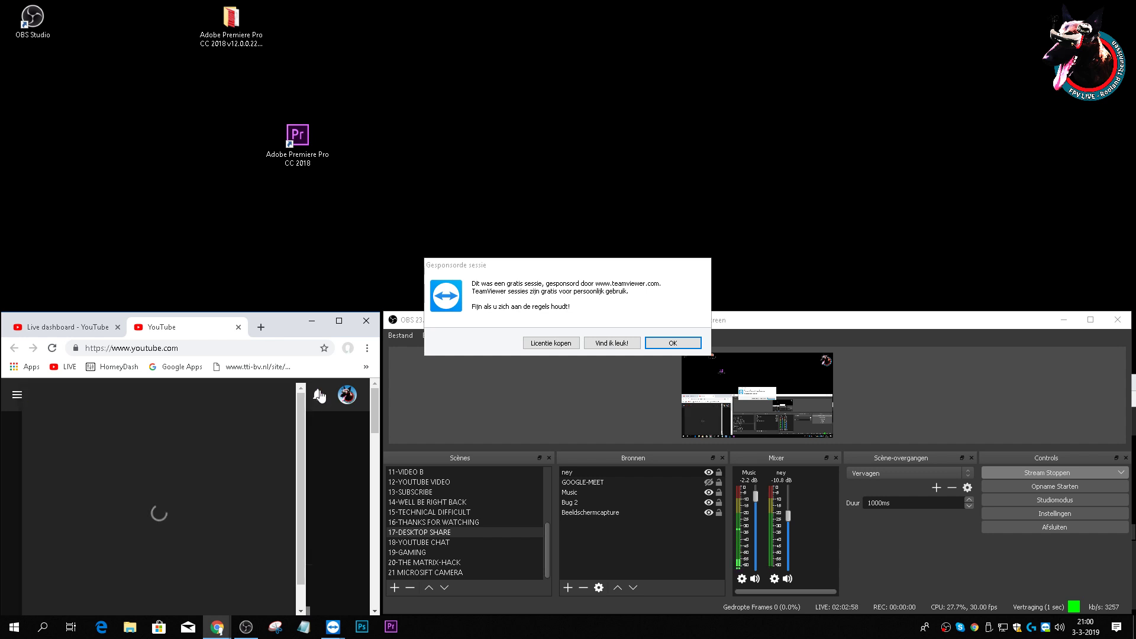
{"action": "left_click", "coordinate": [673, 345]}
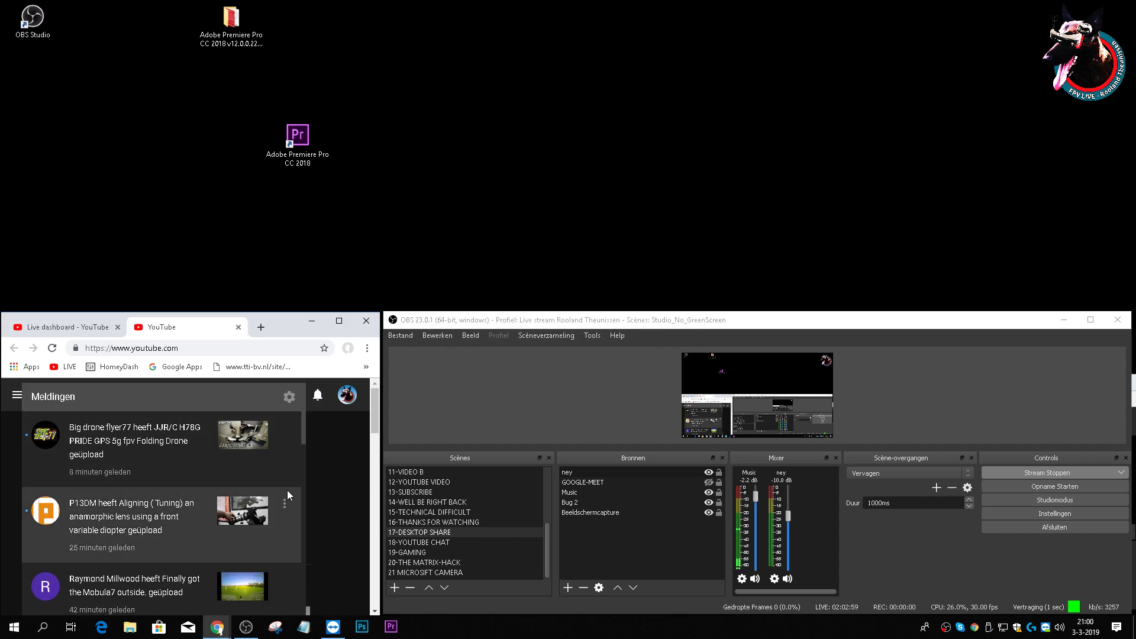
Step: Mute both channels in the OBS audio mixer and switch the live scene to the IP camera view of the street
{"action": "left_click", "coordinate": [788, 578]}
{"action": "left_click", "coordinate": [755, 578]}
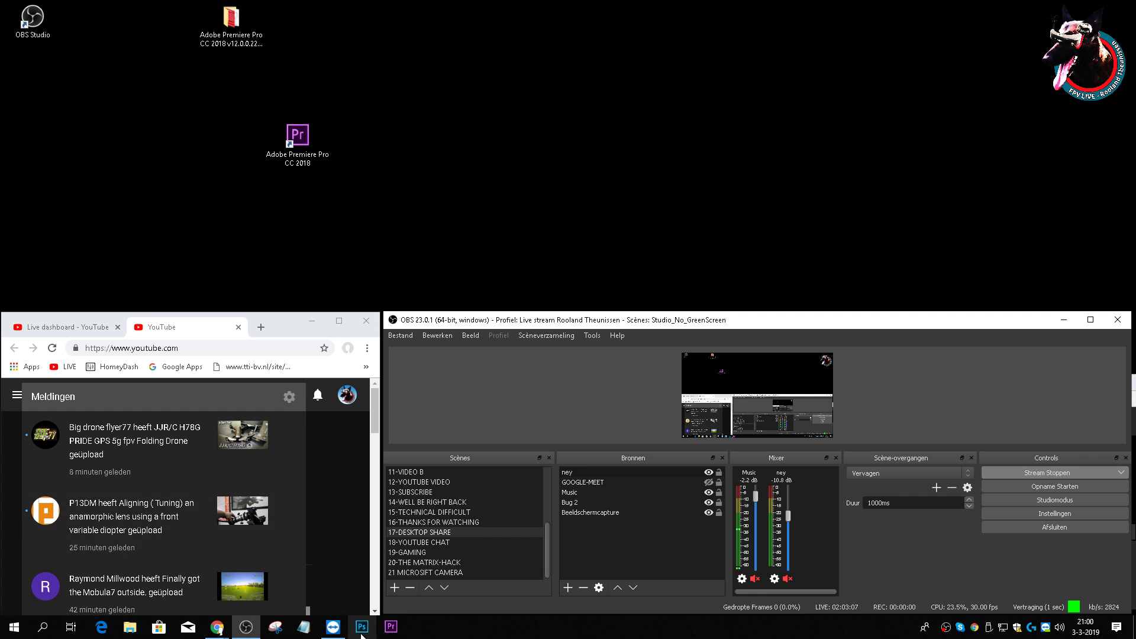
{"action": "scroll", "coordinate": [173, 550], "scroll_direction": "down", "scroll_amount": 1}
{"action": "scroll", "coordinate": [174, 550], "scroll_direction": "down", "scroll_amount": 1}
{"action": "scroll", "coordinate": [173, 550], "scroll_direction": "up", "scroll_amount": 2}
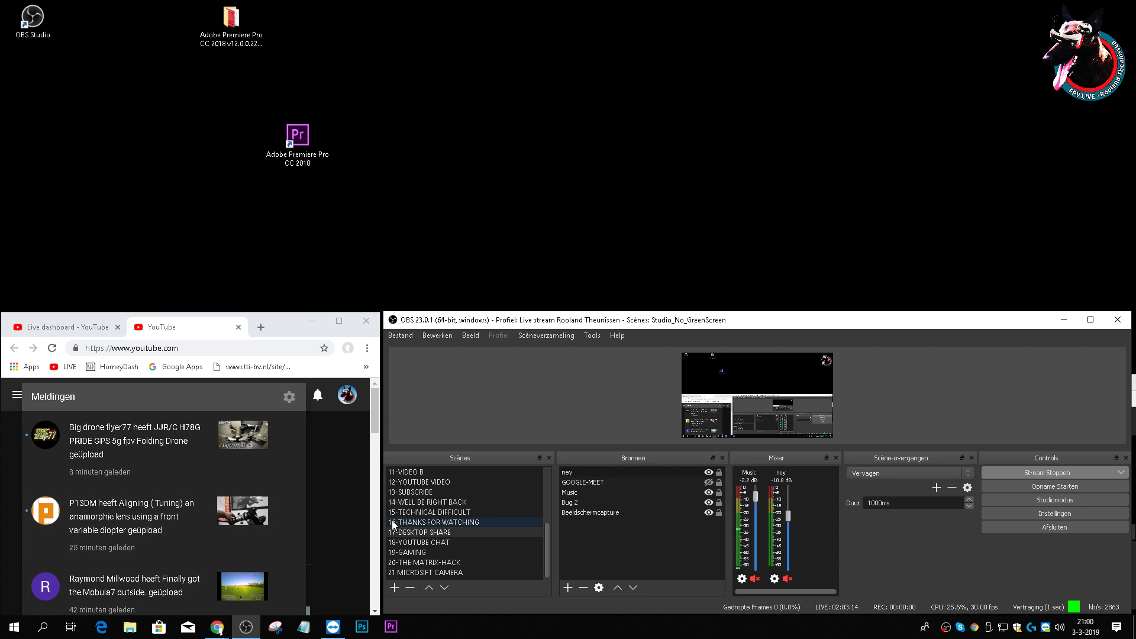
{"action": "scroll", "coordinate": [461, 540], "scroll_direction": "up", "scroll_amount": 4}
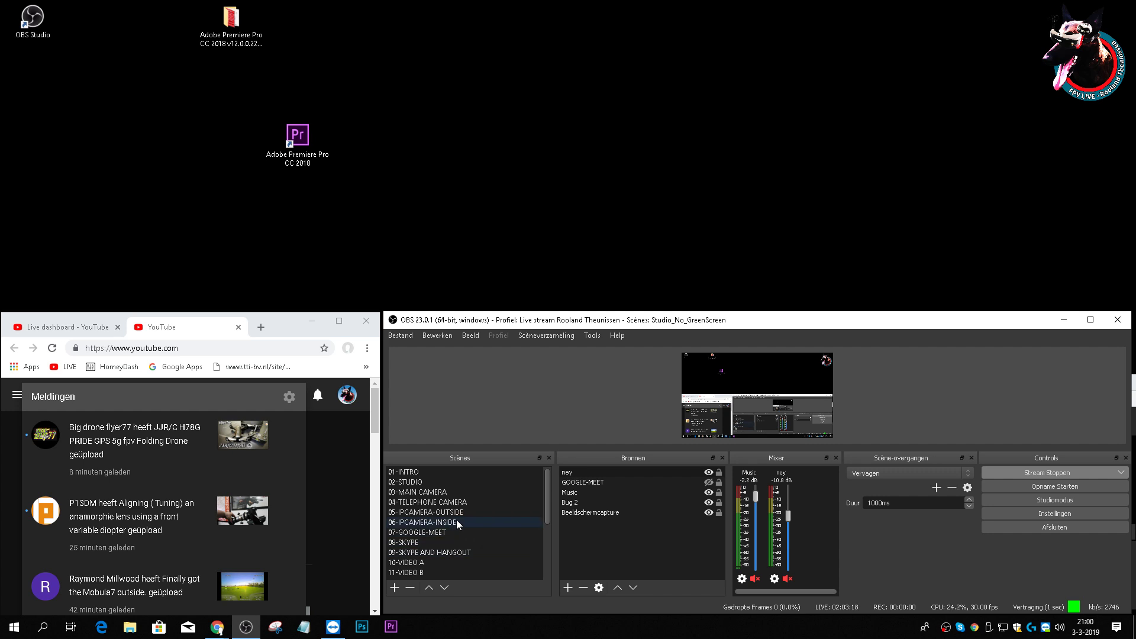
{"action": "left_click", "coordinate": [457, 521]}
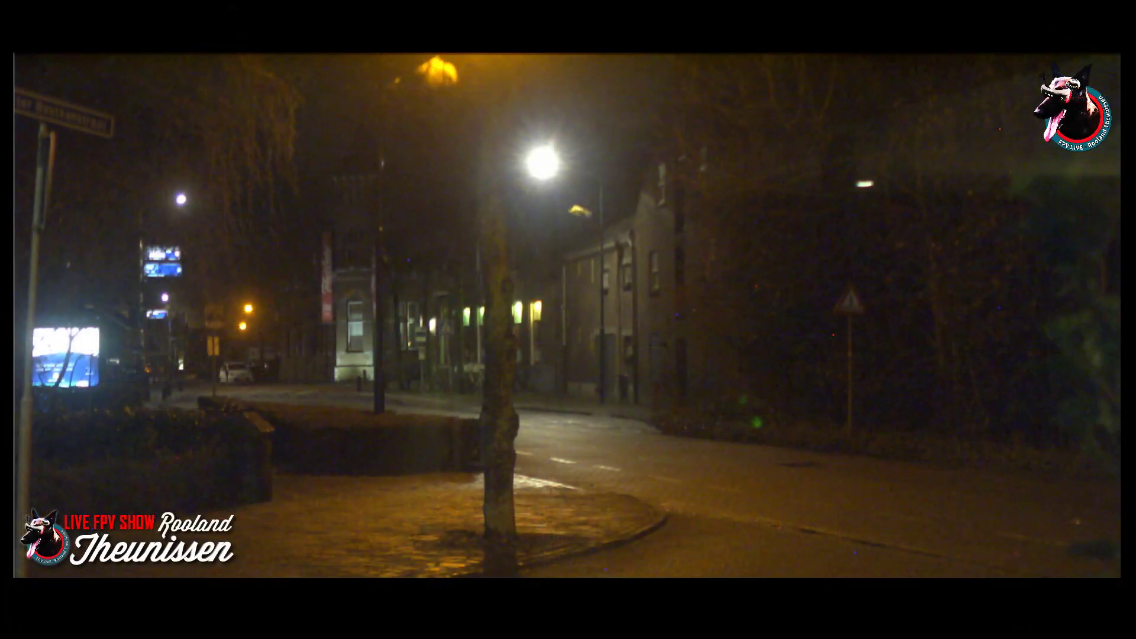
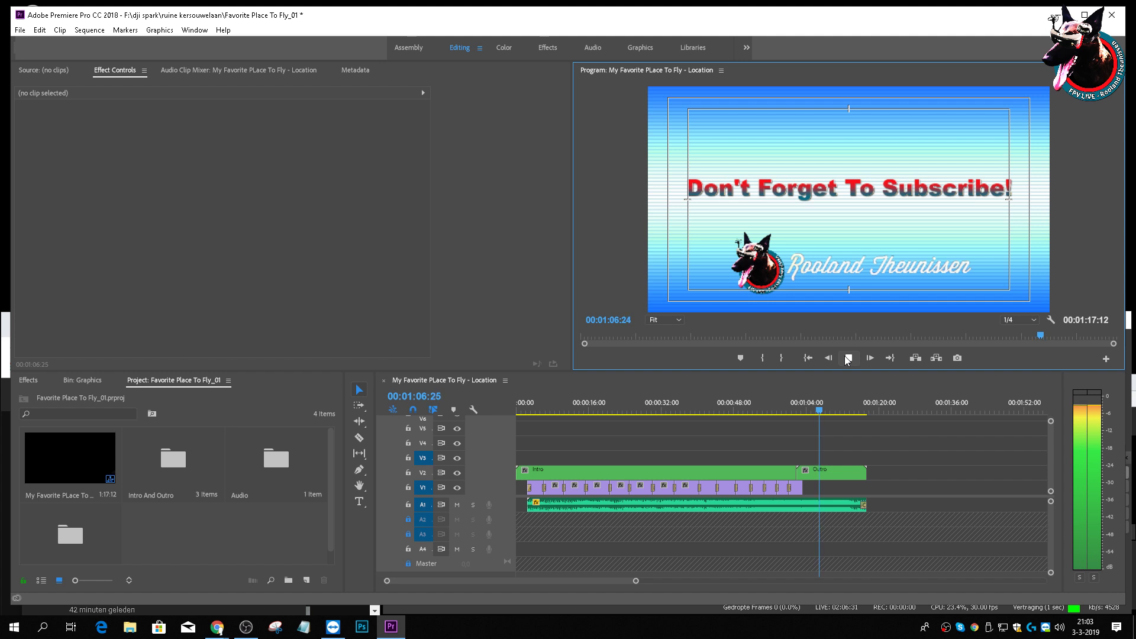
Step: Stop playback during the Outro, select the Outro clip on V2 and look through its available commands
{"action": "left_click", "coordinate": [847, 358]}
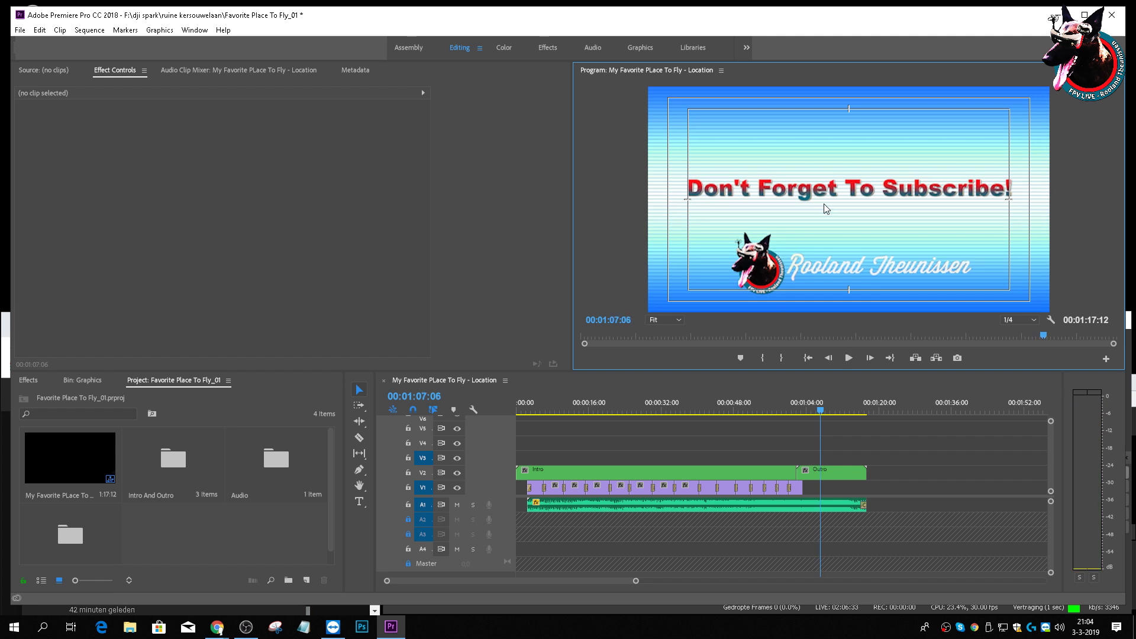
{"action": "left_click", "coordinate": [838, 477]}
{"action": "right_click", "coordinate": [837, 475]}
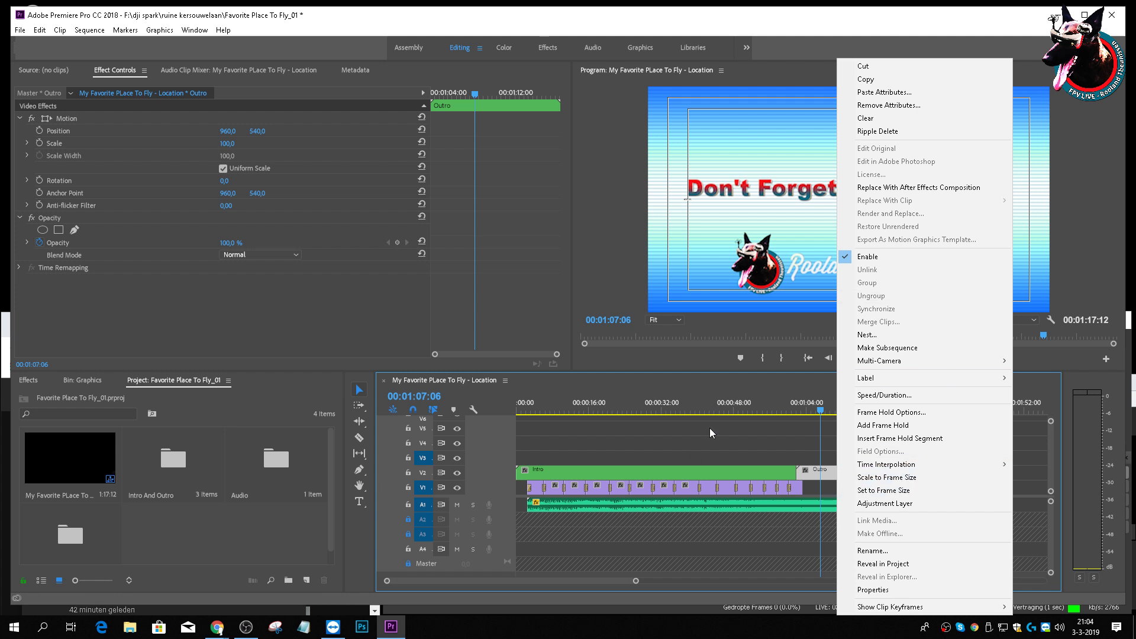
{"action": "left_click", "coordinate": [805, 335]}
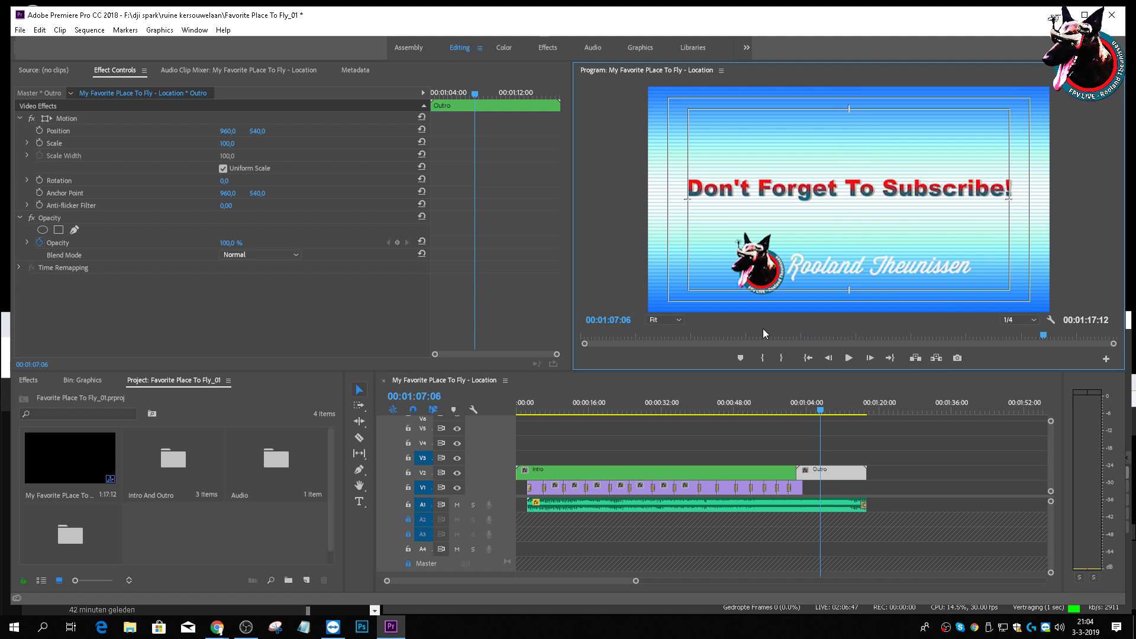
Step: Step back frame by frame from 00:01:07:06 and play the Outro through to the end of the sequence
{"action": "left_click", "coordinate": [829, 359]}
{"action": "left_click", "coordinate": [828, 358]}
{"action": "left_click", "coordinate": [829, 359]}
{"action": "left_click", "coordinate": [828, 358]}
{"action": "left_click", "coordinate": [828, 359]}
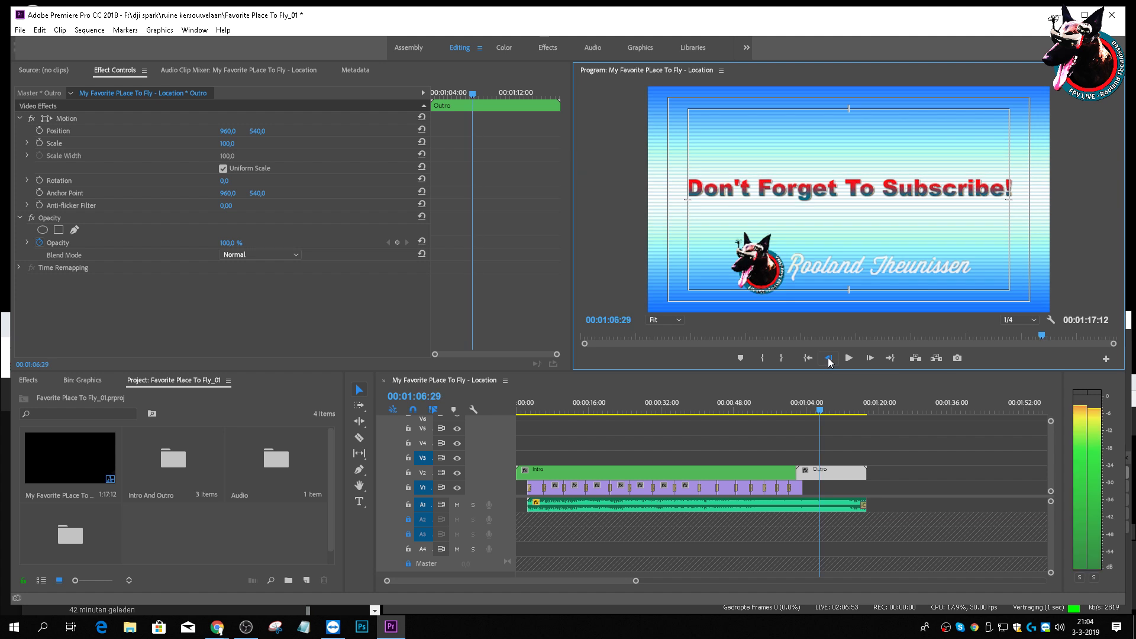
{"action": "left_click", "coordinate": [828, 359]}
{"action": "left_click", "coordinate": [828, 358]}
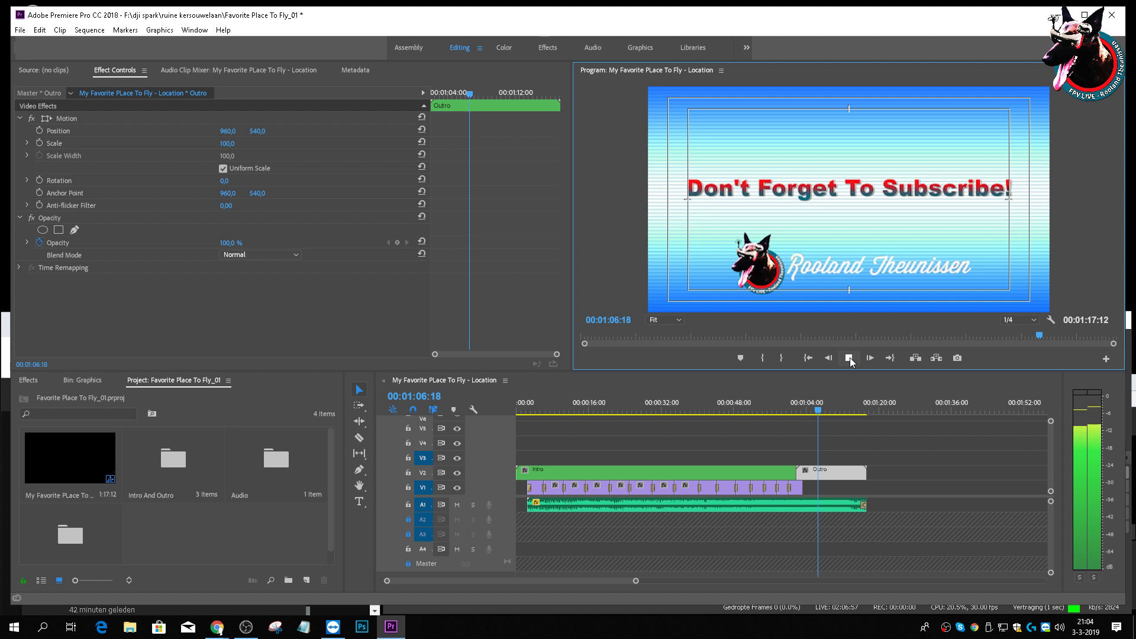
{"action": "left_click", "coordinate": [849, 358]}
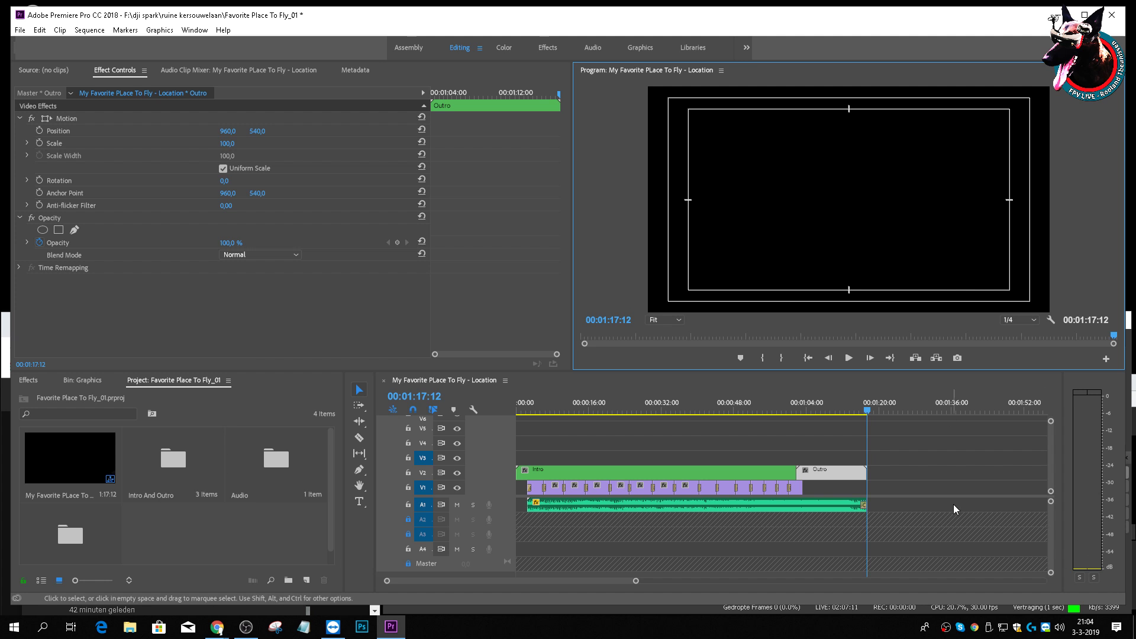
Step: Return to the start of the sequence and play the intro until about 00:00:06:17
{"action": "left_click_drag", "start_coordinate": [1116, 336], "coordinate": [476, 321]}
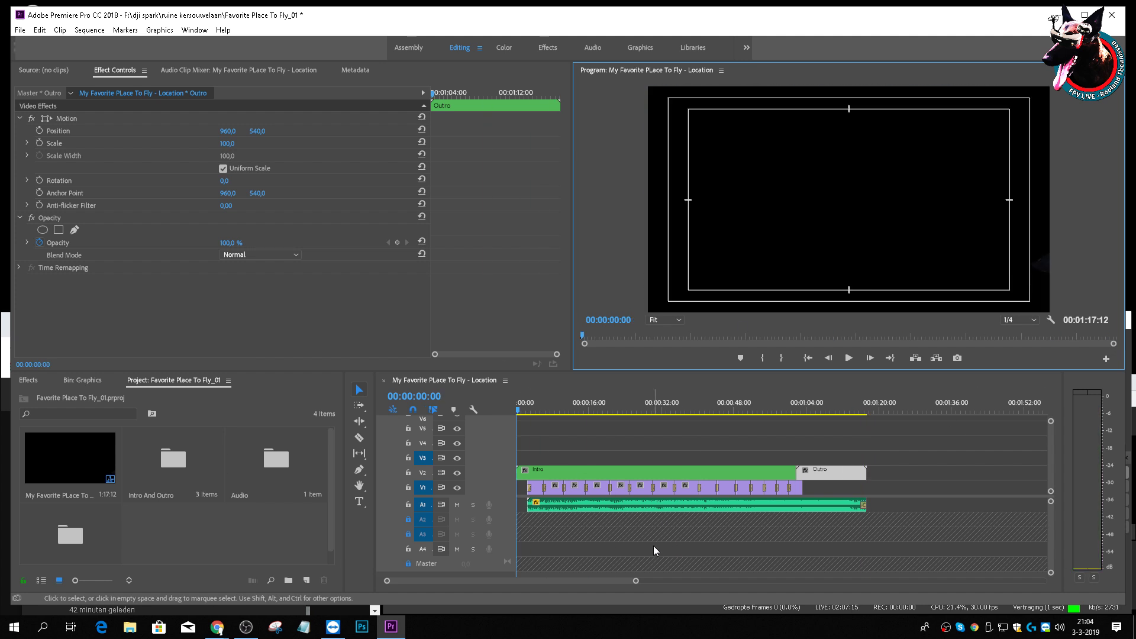
{"action": "key", "text": "space"}
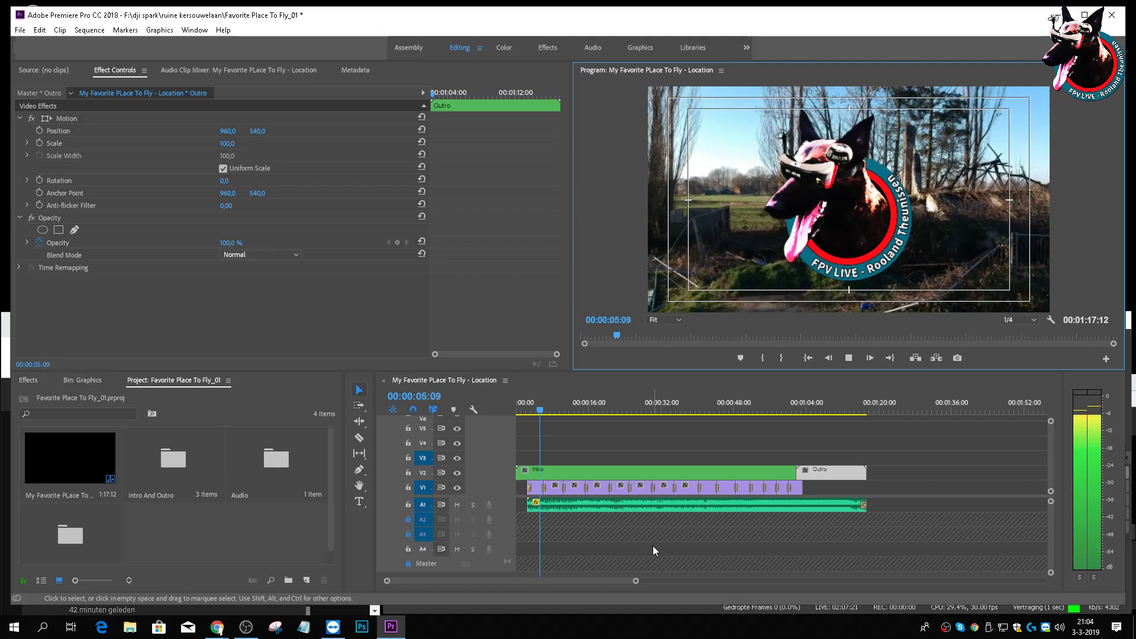
{"action": "key", "text": "space"}
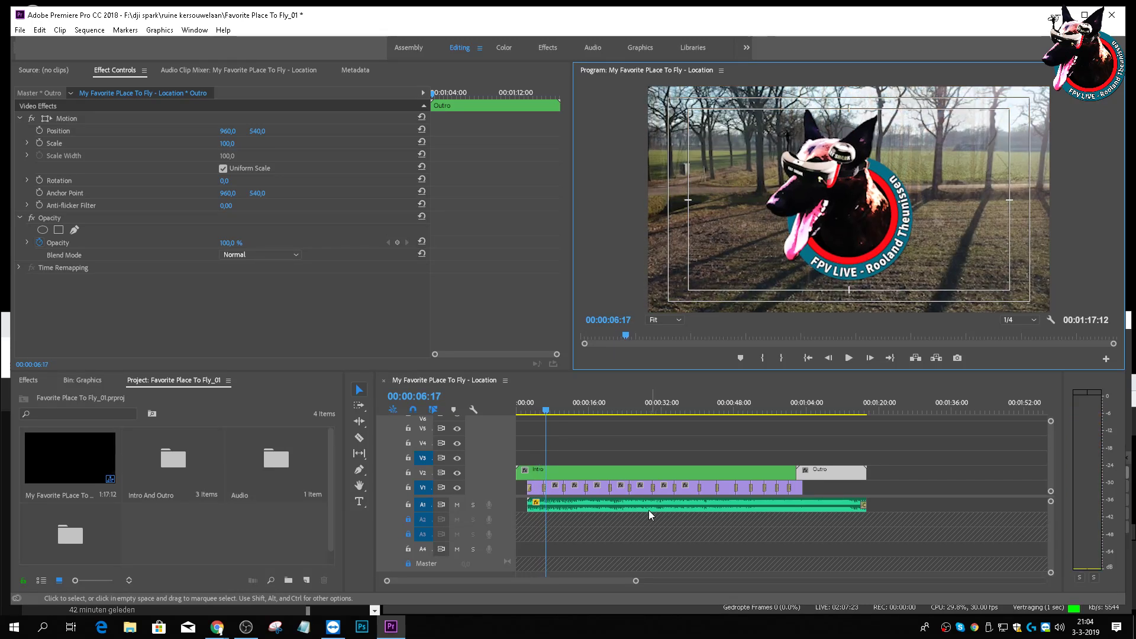
Step: Play the sequence from its start, mute the Music channel in OBS and raise the ney channel to about -5.2 dB
{"action": "left_click_drag", "start_coordinate": [539, 407], "coordinate": [445, 407]}
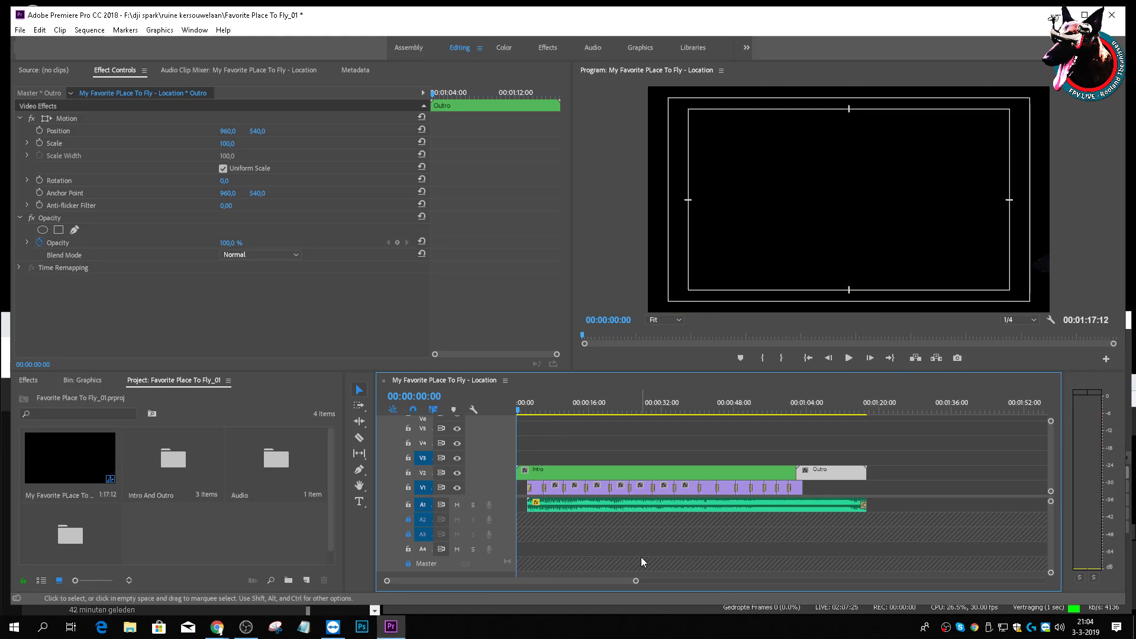
{"action": "key", "text": "space"}
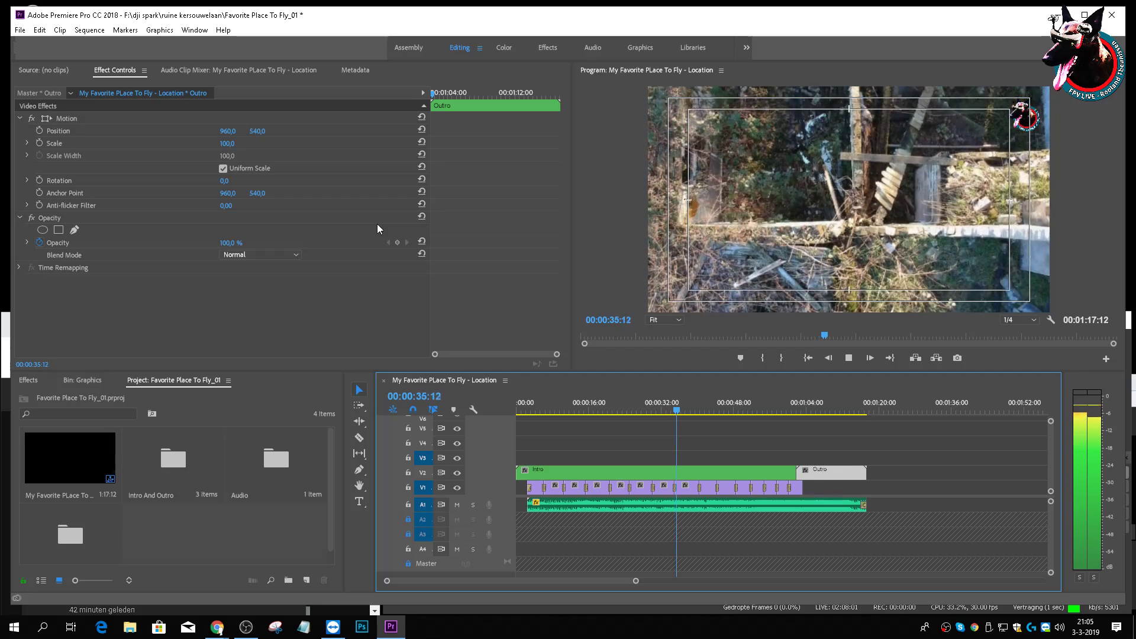
{"action": "left_click", "coordinate": [246, 626]}
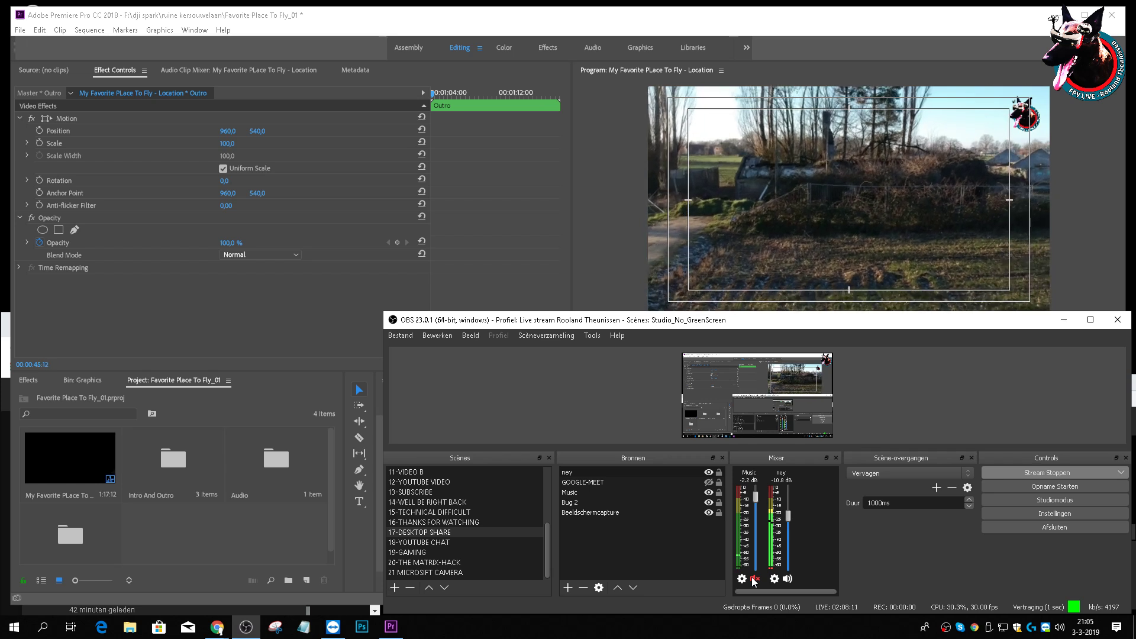
{"action": "left_click_drag", "start_coordinate": [788, 516], "coordinate": [788, 509]}
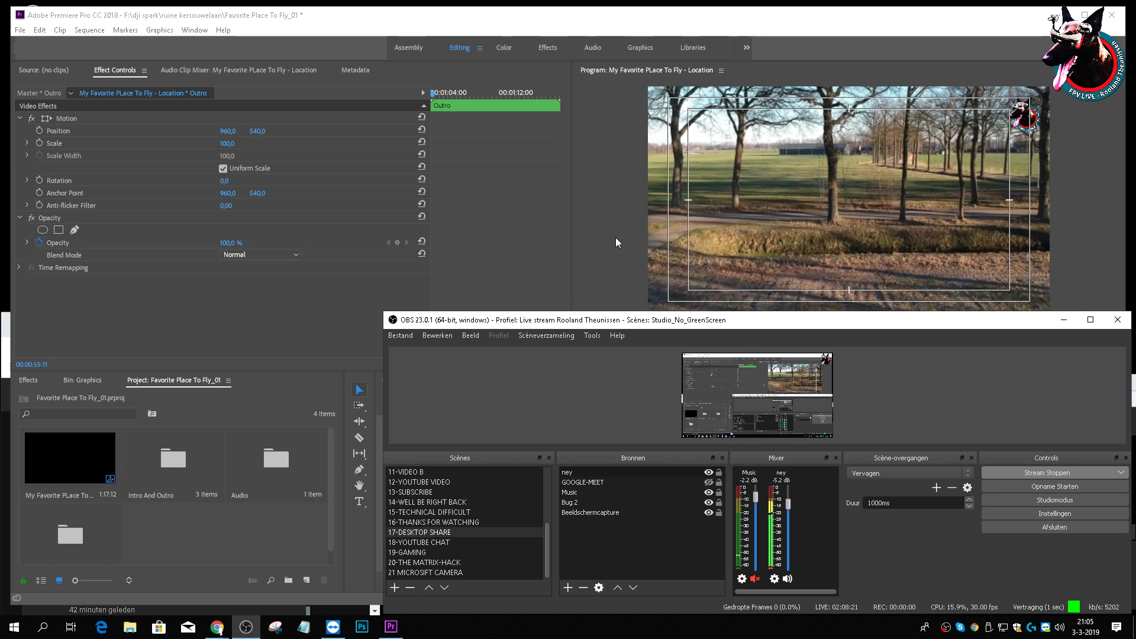
Step: Switch back to Premiere Pro, restart playback from the beginning and watch the sequence through to its end, pausing briefly around 00:00:25:21
{"action": "left_click", "coordinate": [616, 239]}
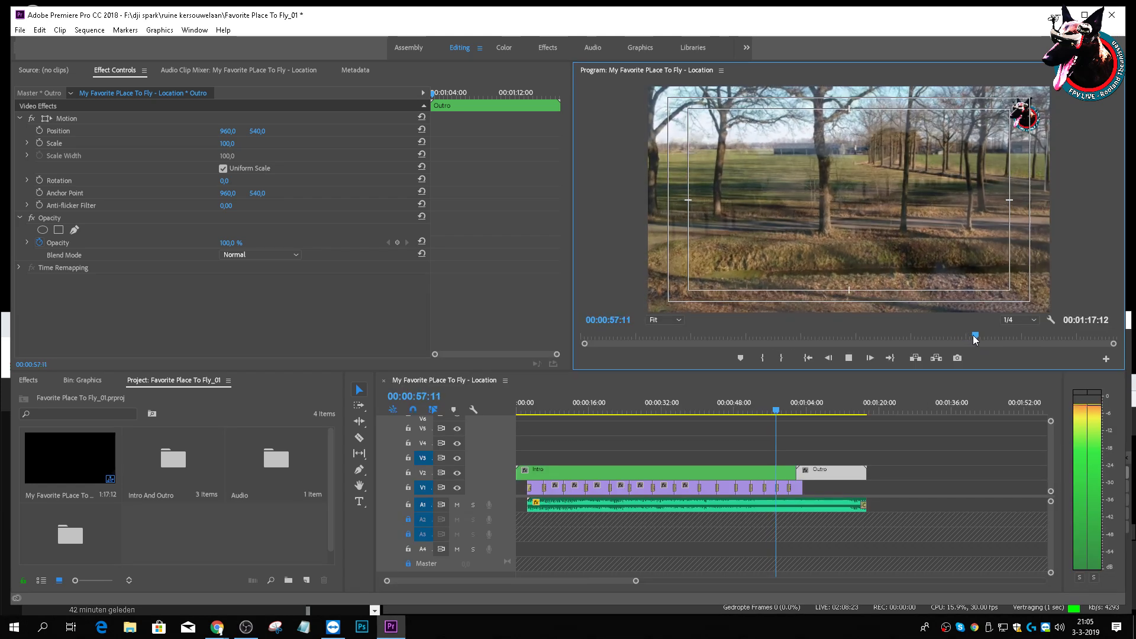
{"action": "key", "text": "space"}
{"action": "key", "text": "Home"}
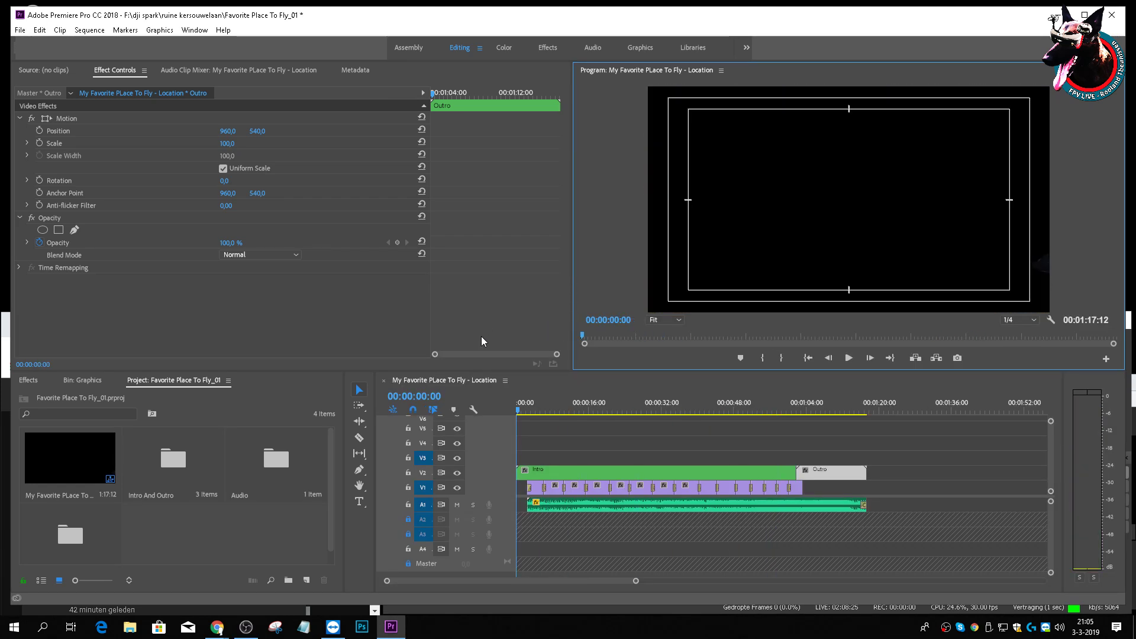
{"action": "key", "text": "space"}
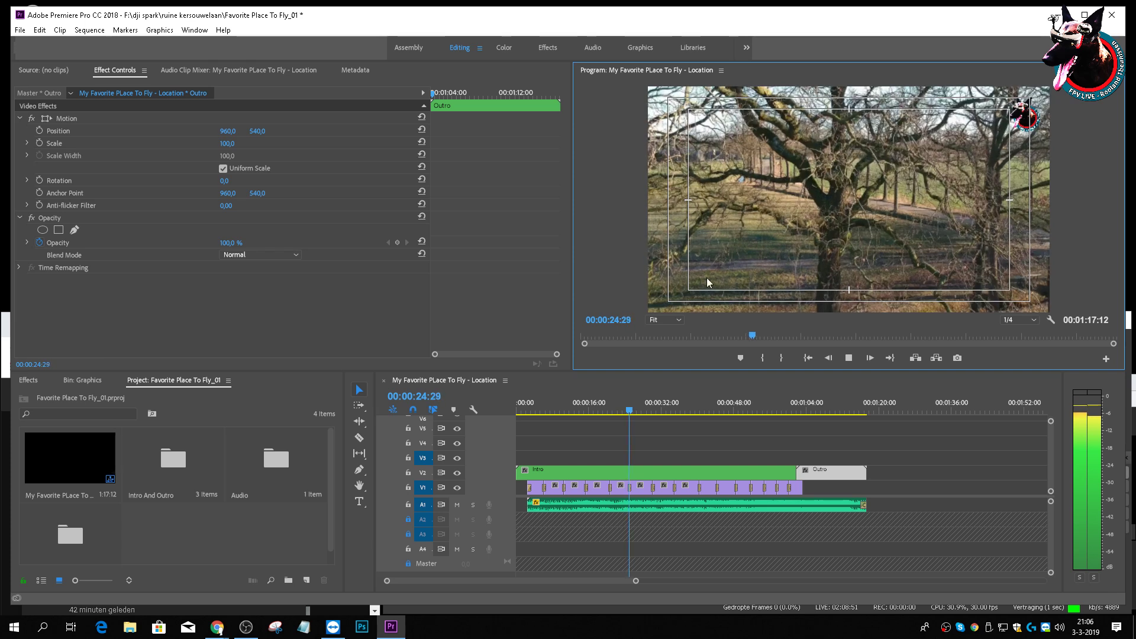
{"action": "left_click", "coordinate": [848, 359]}
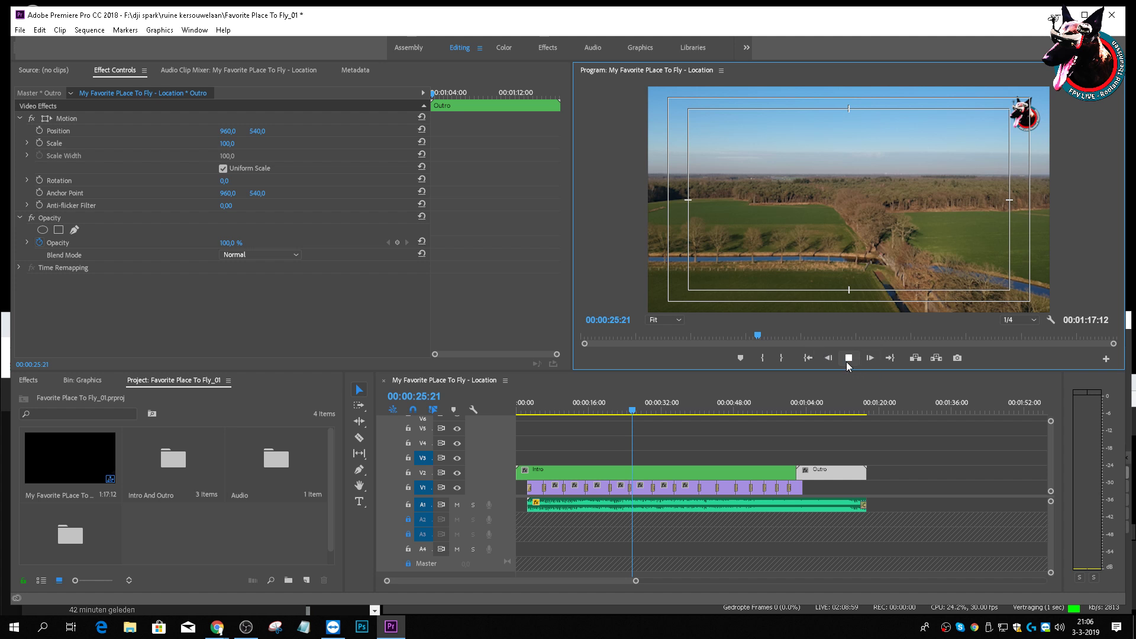
{"action": "left_click", "coordinate": [847, 362]}
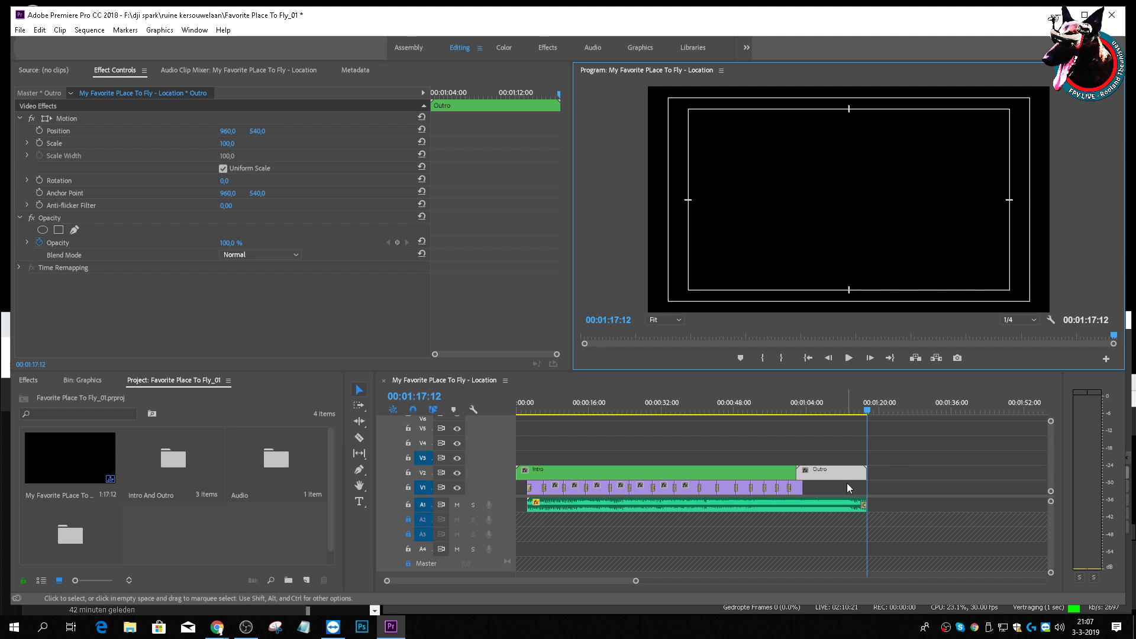
Step: Move the playhead back to 00:00:52:25, open the nested Outro sequence and play it until 00:00:40:27
{"action": "left_click_drag", "start_coordinate": [869, 412], "coordinate": [755, 441]}
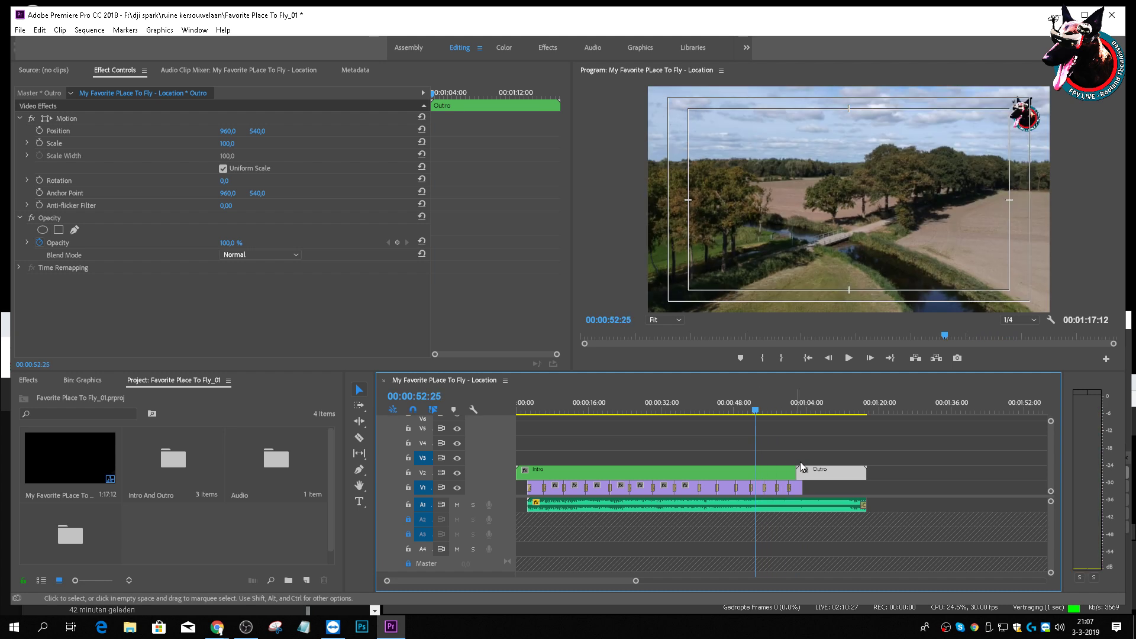
{"action": "left_click", "coordinate": [836, 474]}
{"action": "double_click", "coordinate": [836, 474]}
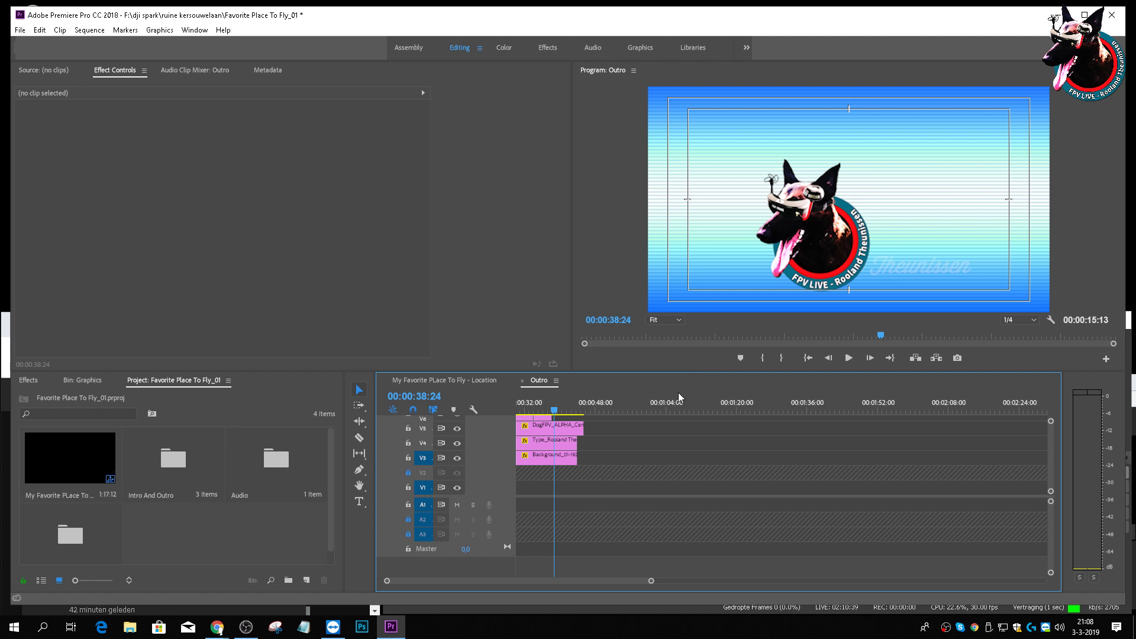
{"action": "left_click", "coordinate": [848, 357]}
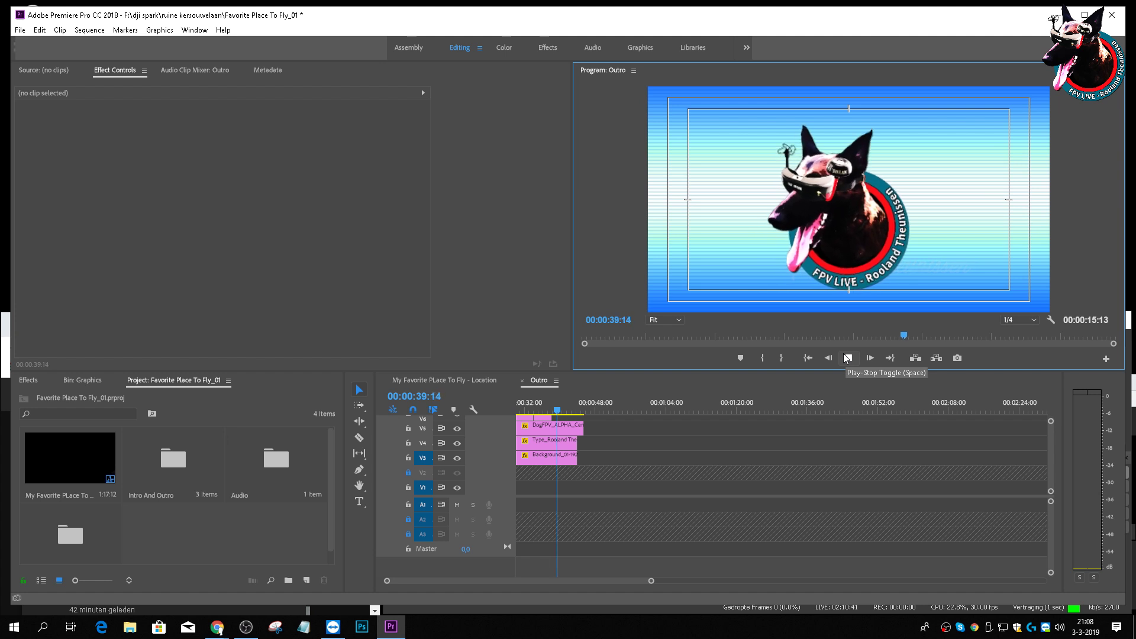
{"action": "left_click", "coordinate": [848, 357]}
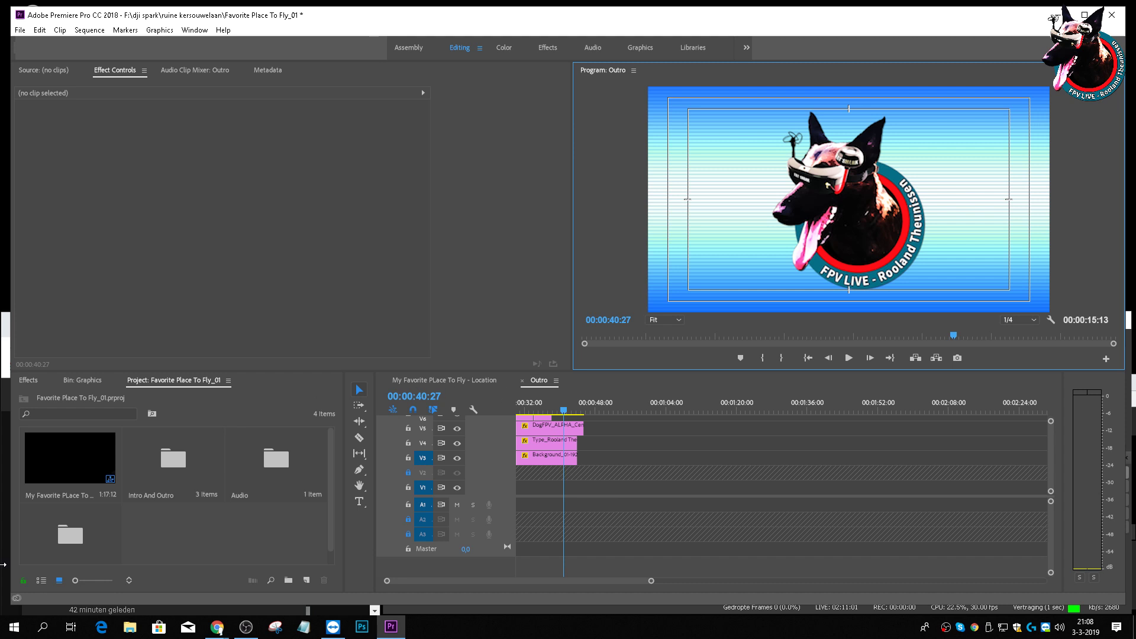
Step: Reopen the My Favorite PLace To Fly - Location sequence and play its opening from the start until 00:00:04:01
{"action": "left_click", "coordinate": [80, 477]}
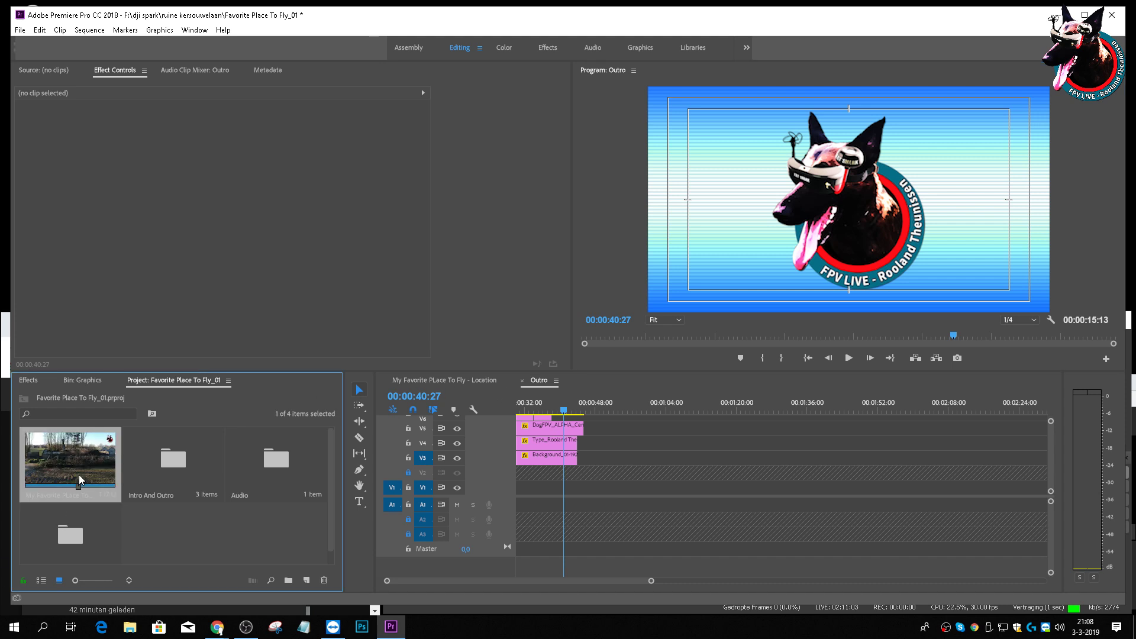
{"action": "double_click", "coordinate": [79, 474]}
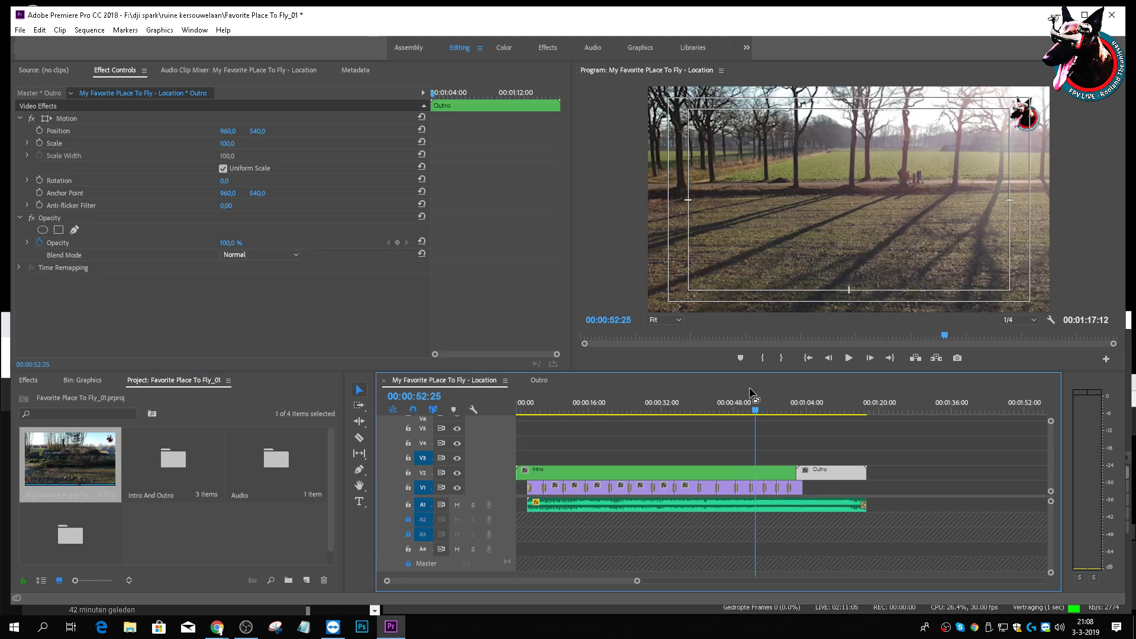
{"action": "left_click_drag", "start_coordinate": [760, 415], "coordinate": [484, 437]}
{"action": "key", "text": "space"}
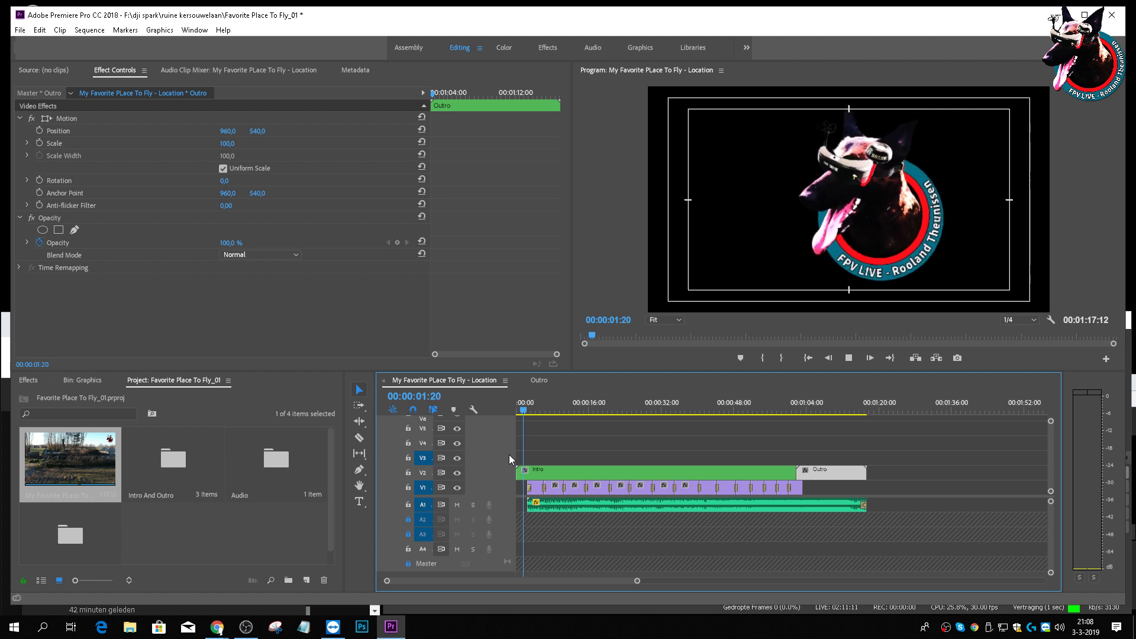
{"action": "key", "text": "space"}
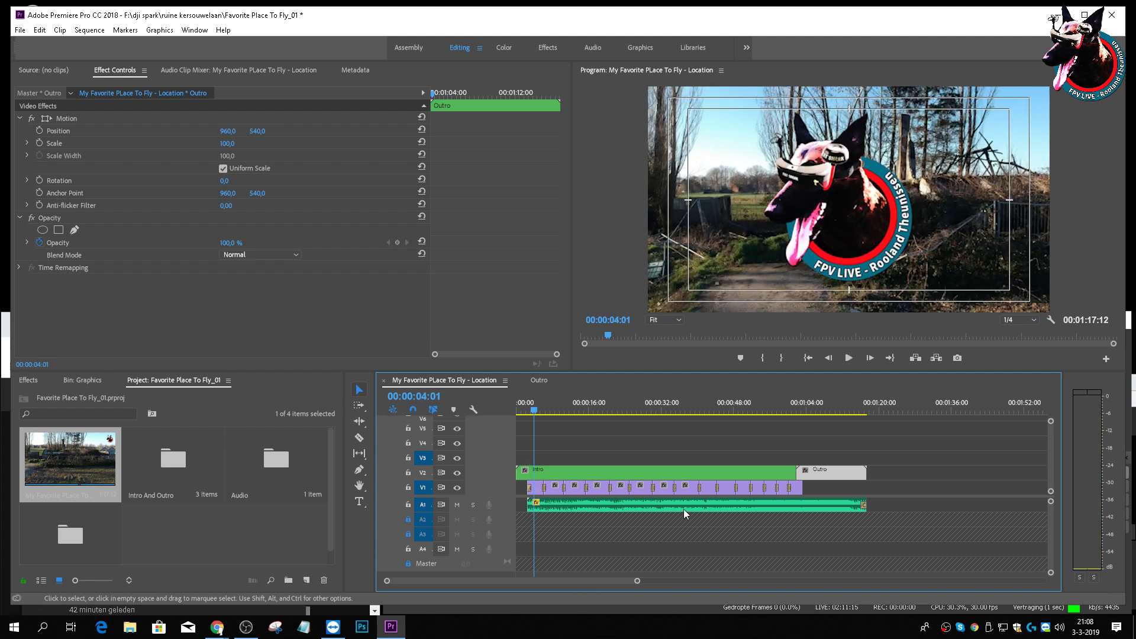
Step: Move the A1 music clip to the sequence start, extend its end to match the Outro, and play the sequence through
{"action": "left_click_drag", "start_coordinate": [690, 507], "coordinate": [677, 508]}
{"action": "left_click_drag", "start_coordinate": [853, 507], "coordinate": [865, 505]}
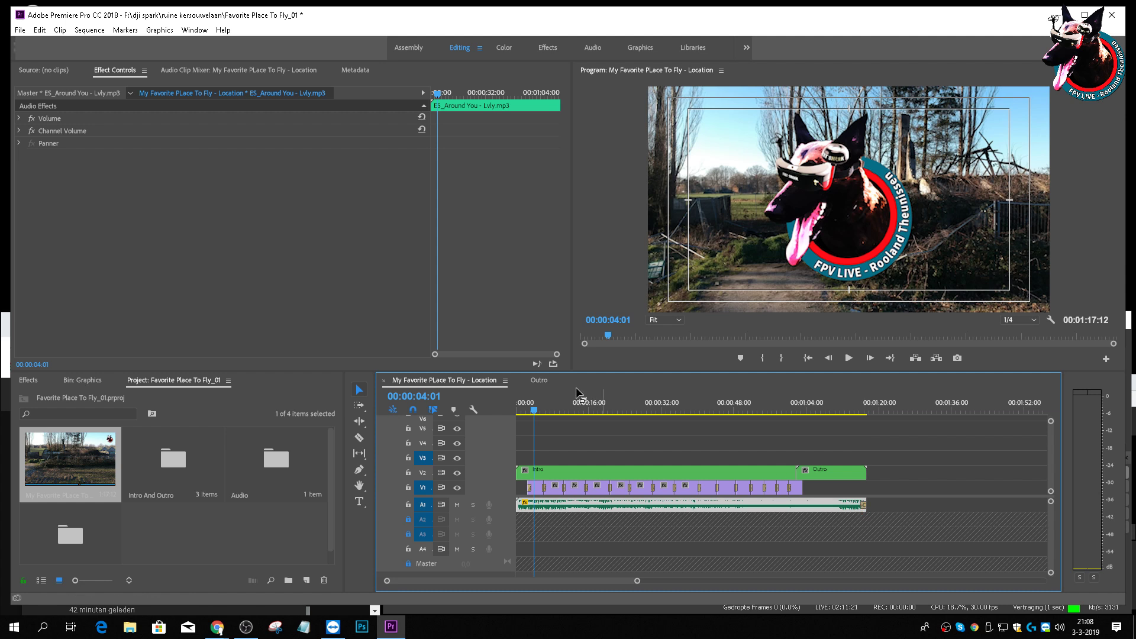
{"action": "left_click_drag", "start_coordinate": [535, 413], "coordinate": [506, 414]}
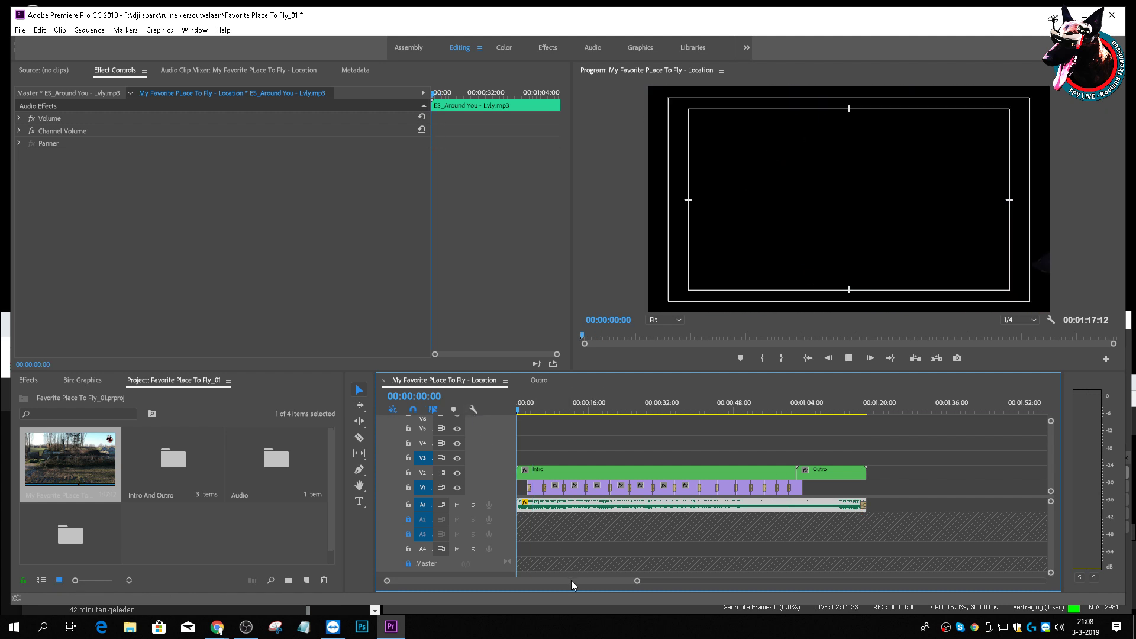
{"action": "key", "text": "space"}
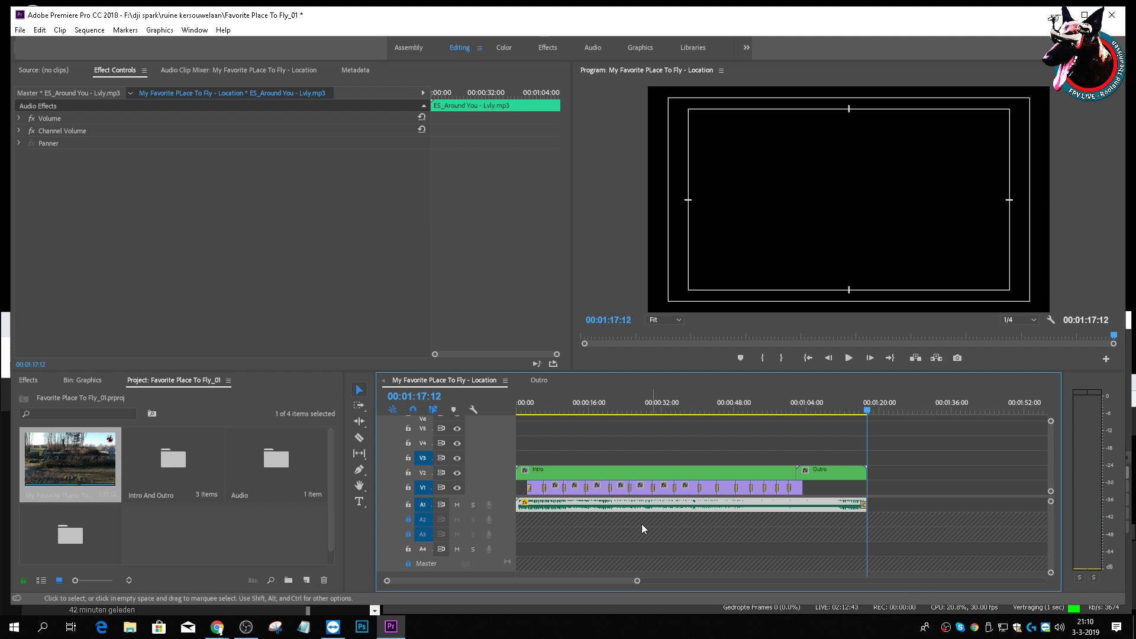
Step: Unmute the Music channel in OBS, minimise OBS and play the Premiere Pro sequence from start to end
{"action": "left_click", "coordinate": [246, 629]}
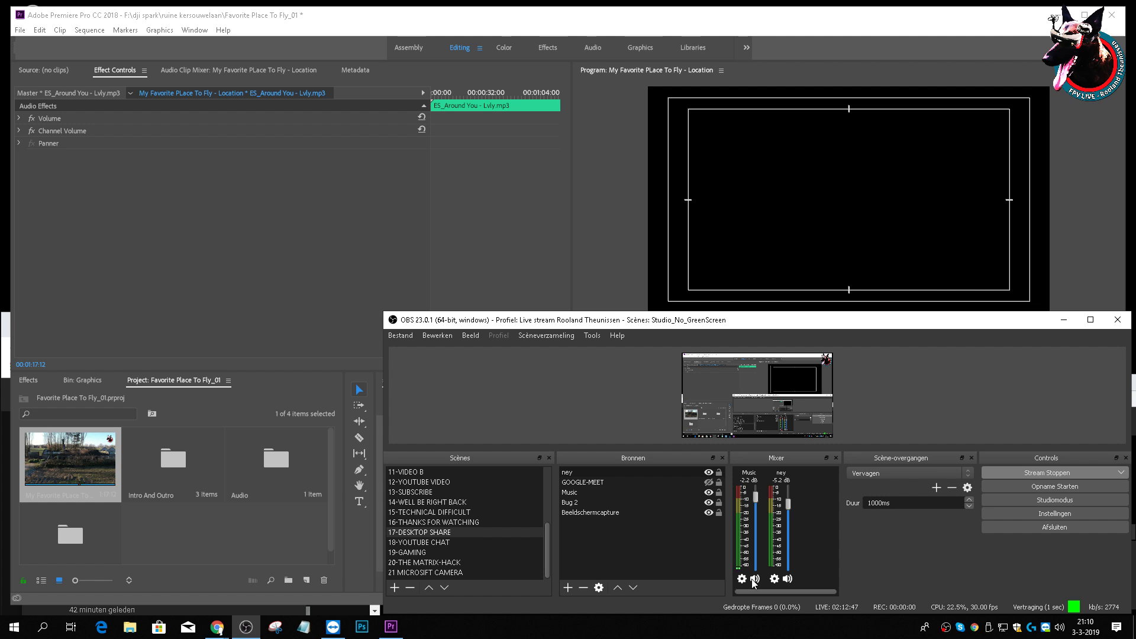
{"action": "left_click", "coordinate": [1064, 320]}
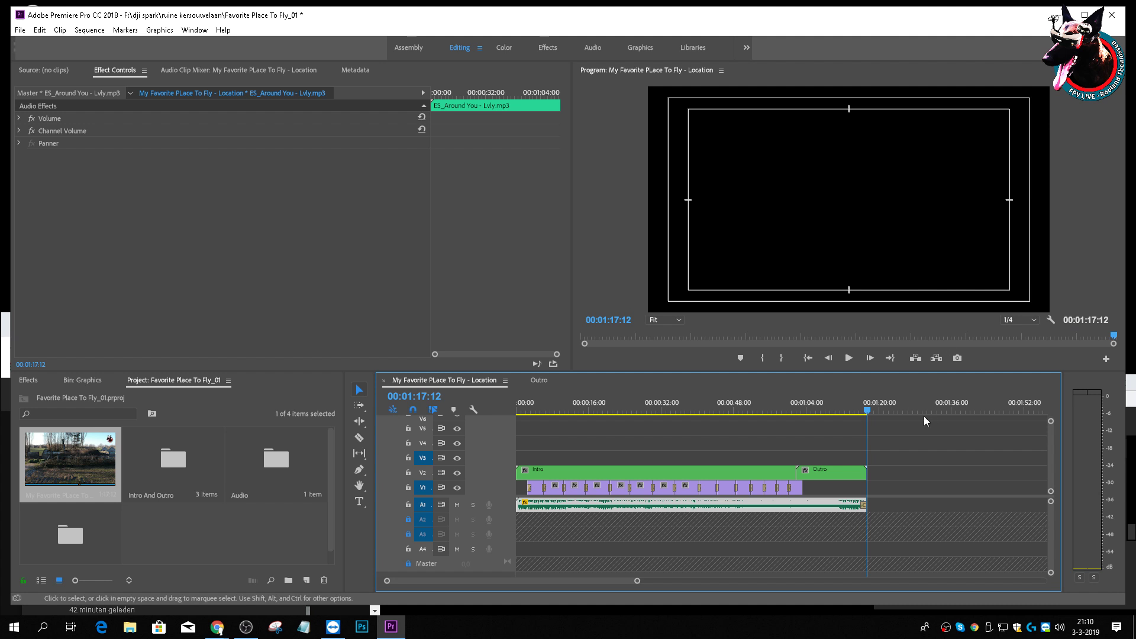
{"action": "left_click_drag", "start_coordinate": [1117, 338], "coordinate": [534, 317]}
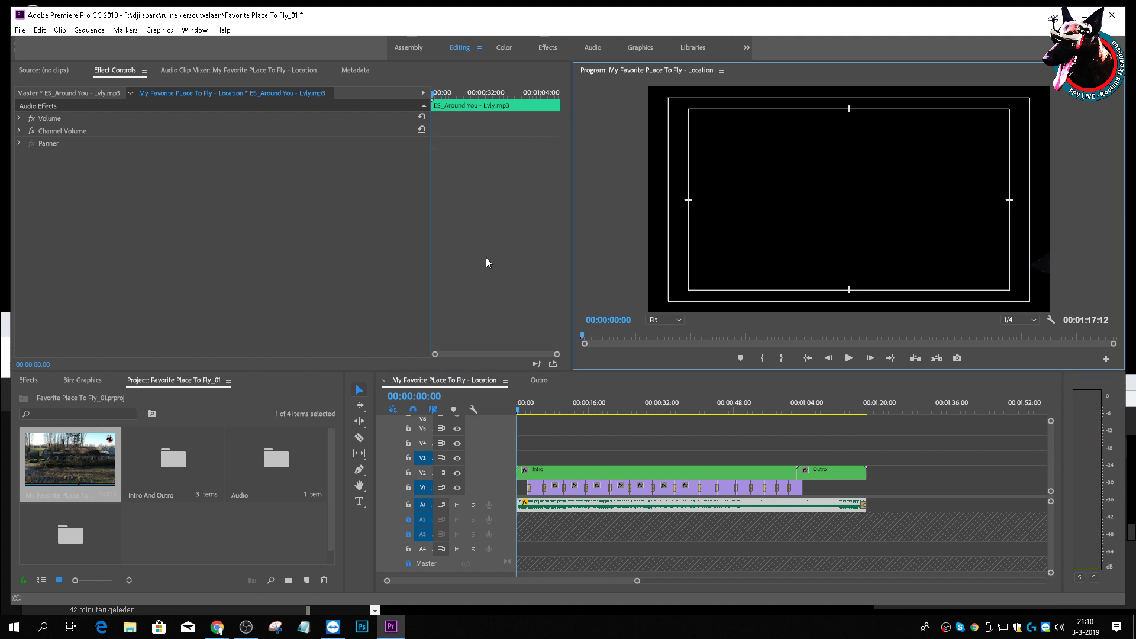
{"action": "key", "text": "space"}
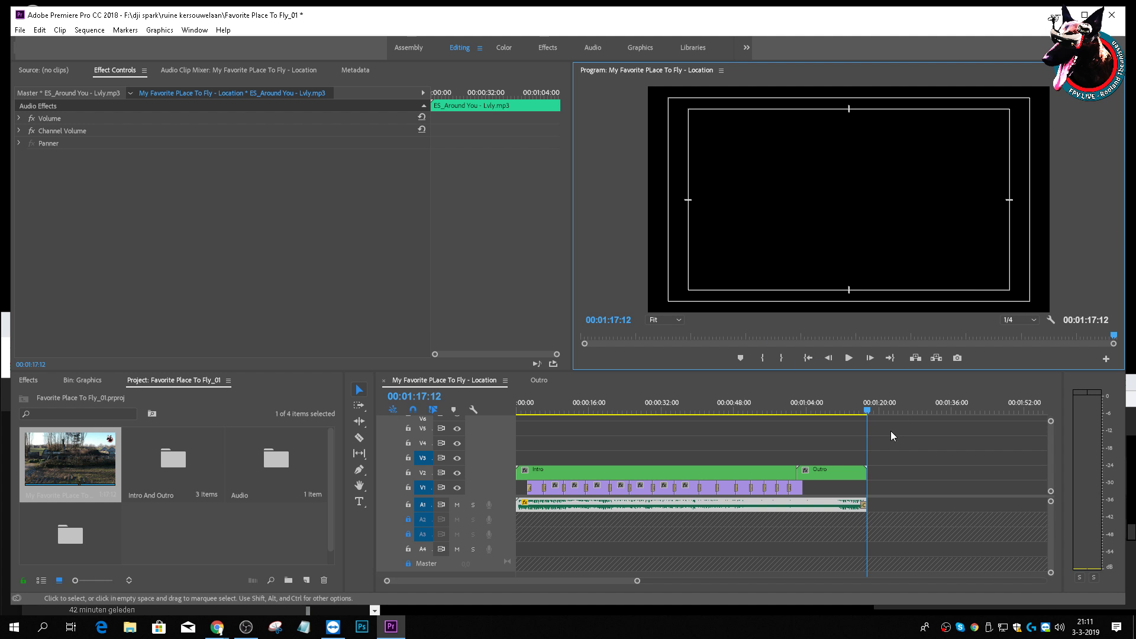
Step: Move the playhead to 00:01:04:26, open the nested Outro and examine its background, name text and DogFPV logo clips
{"action": "left_click", "coordinate": [859, 411]}
{"action": "left_click_drag", "start_coordinate": [860, 416], "coordinate": [811, 421]}
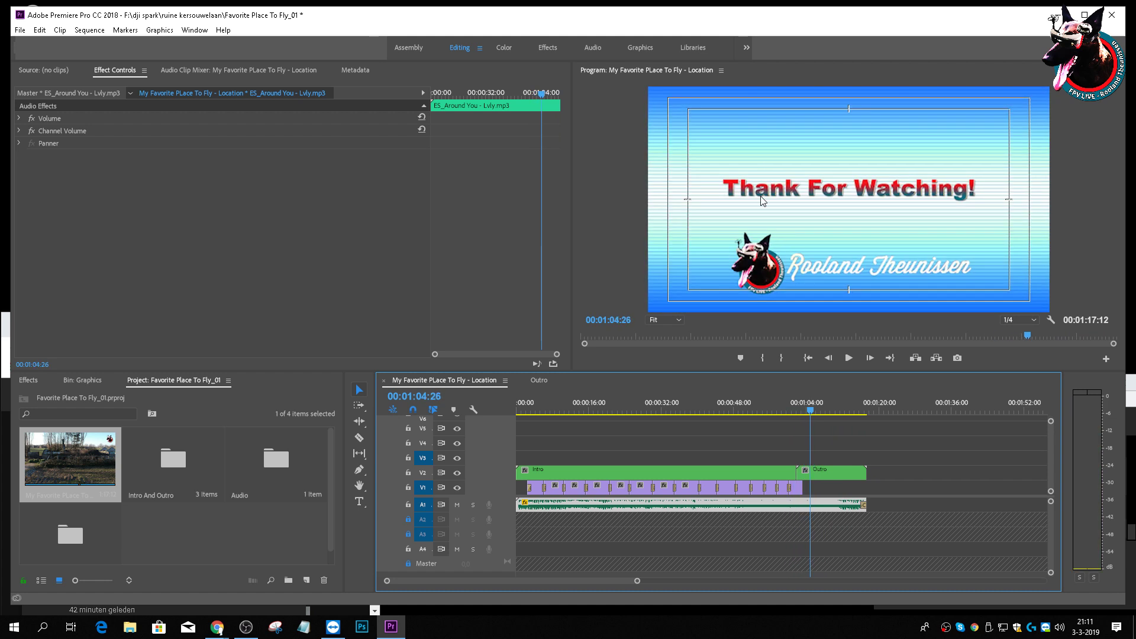
{"action": "double_click", "coordinate": [826, 472]}
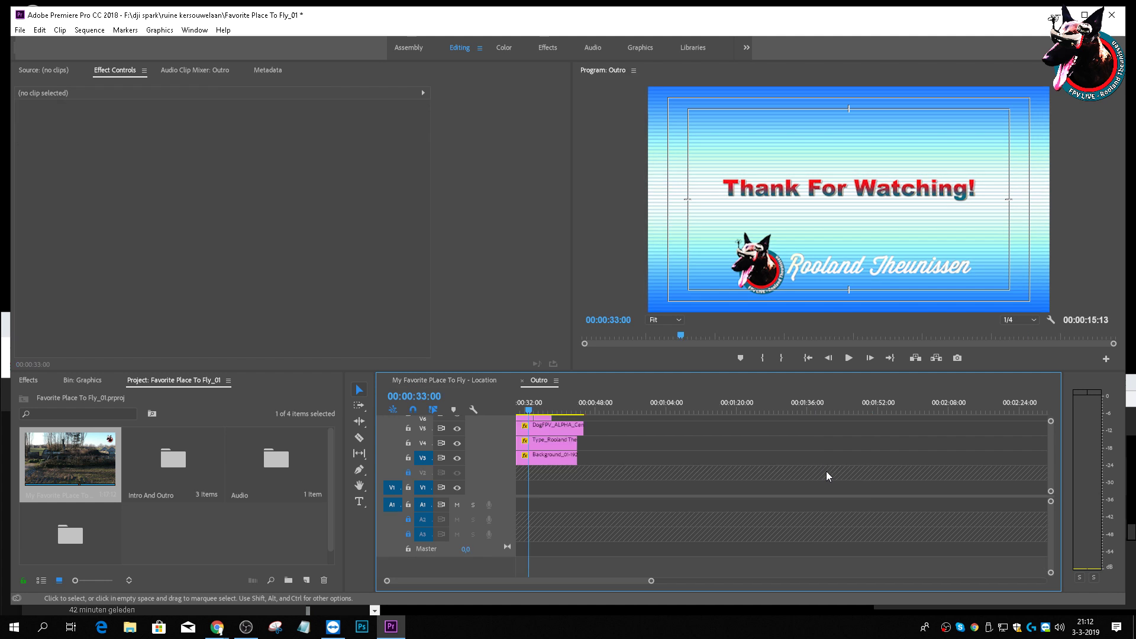
{"action": "left_click", "coordinate": [556, 459]}
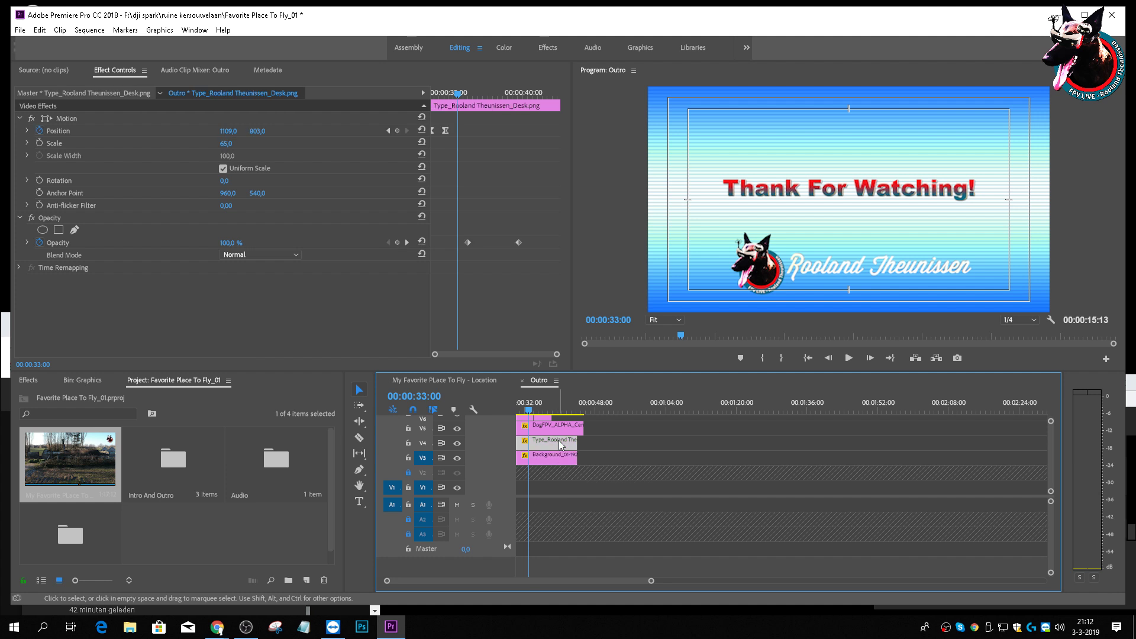
{"action": "left_click", "coordinate": [559, 427]}
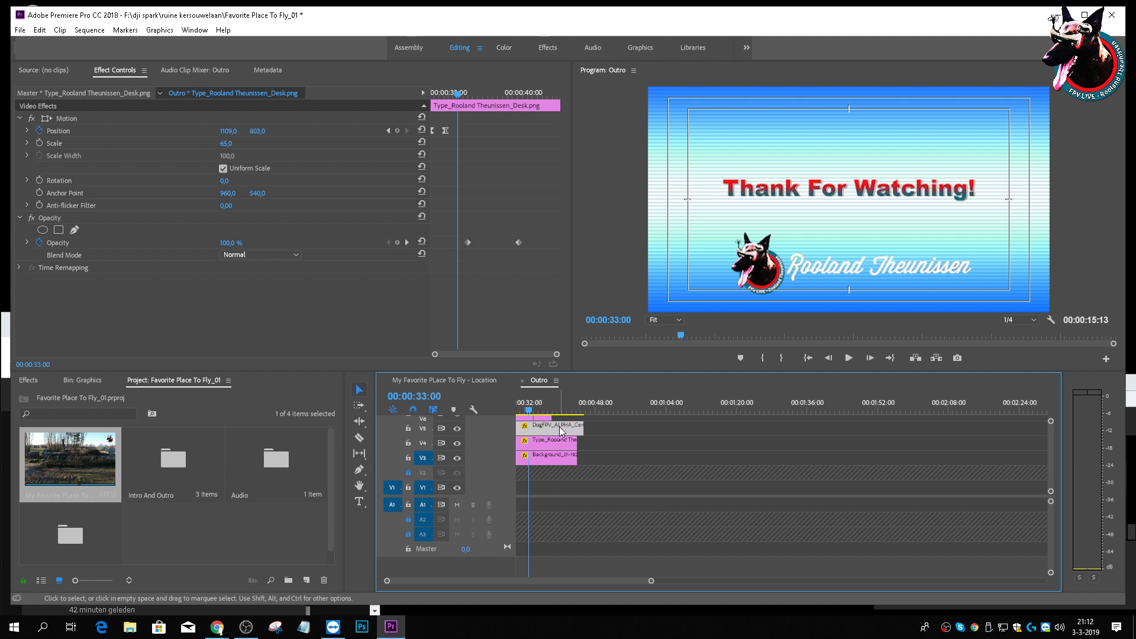
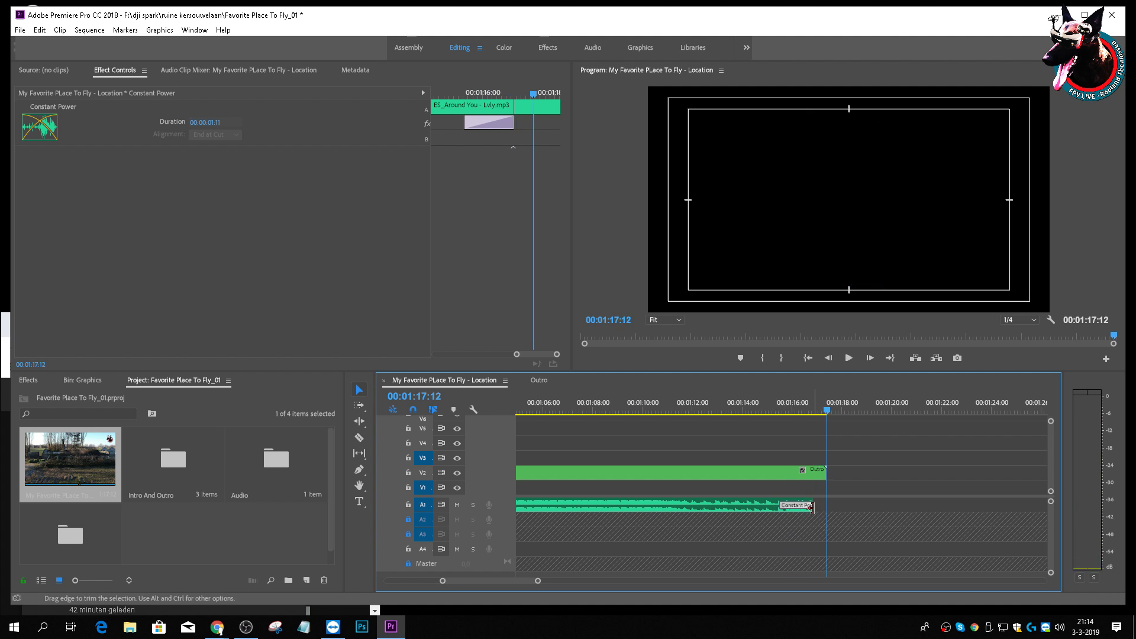
Step: Trim the end of the A1 music clip with its Constant Power fade to about 00:01:16:17 and replay the ending
{"action": "left_click_drag", "start_coordinate": [810, 506], "coordinate": [805, 505]}
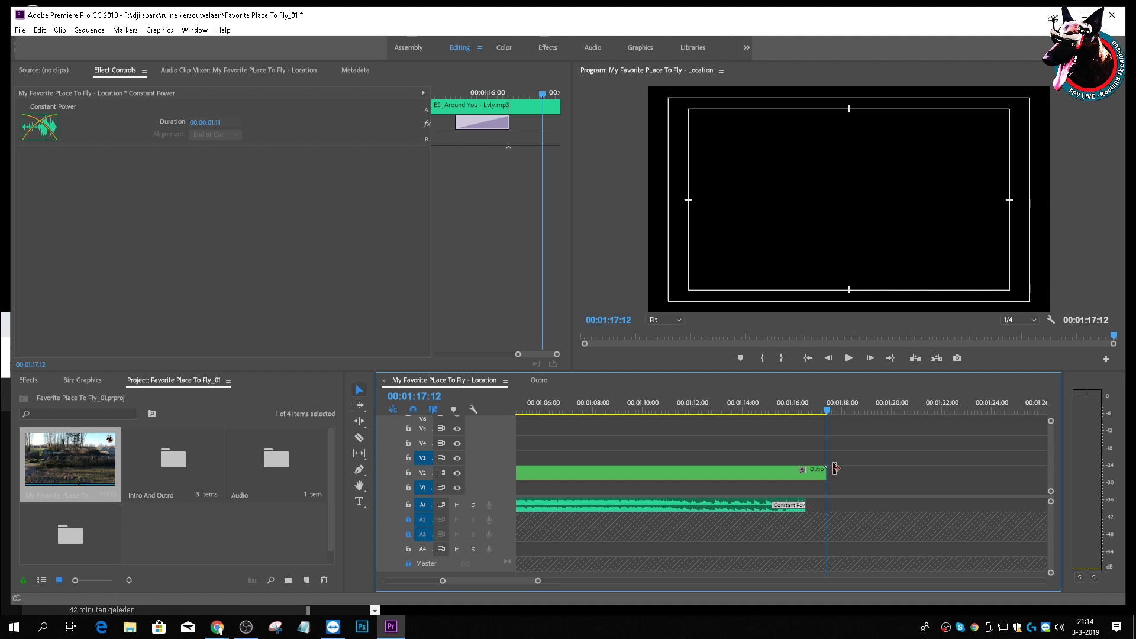
{"action": "left_click_drag", "start_coordinate": [833, 413], "coordinate": [708, 434]}
{"action": "key", "text": "space"}
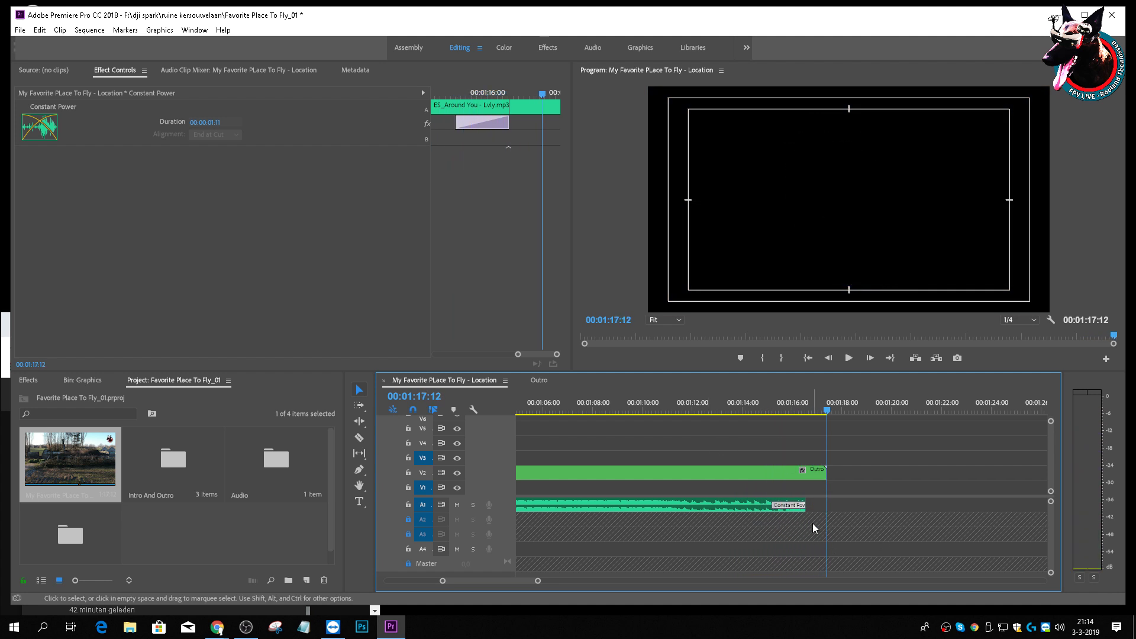
{"action": "left_click_drag", "start_coordinate": [804, 507], "coordinate": [800, 508]}
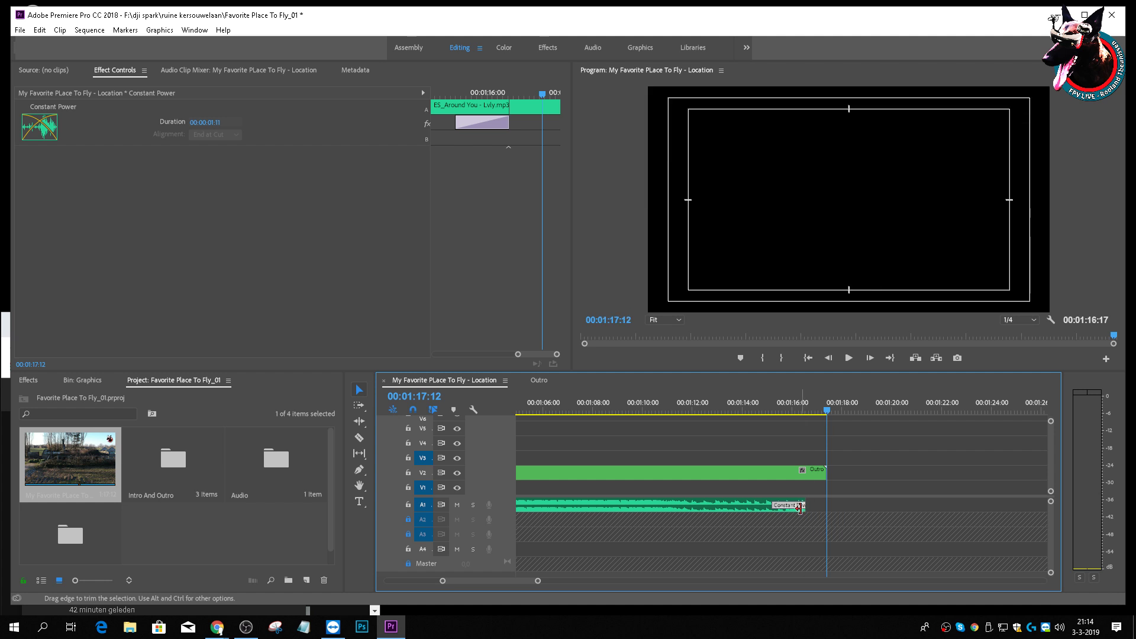
{"action": "left_click_drag", "start_coordinate": [827, 413], "coordinate": [688, 419]}
{"action": "key", "text": "space"}
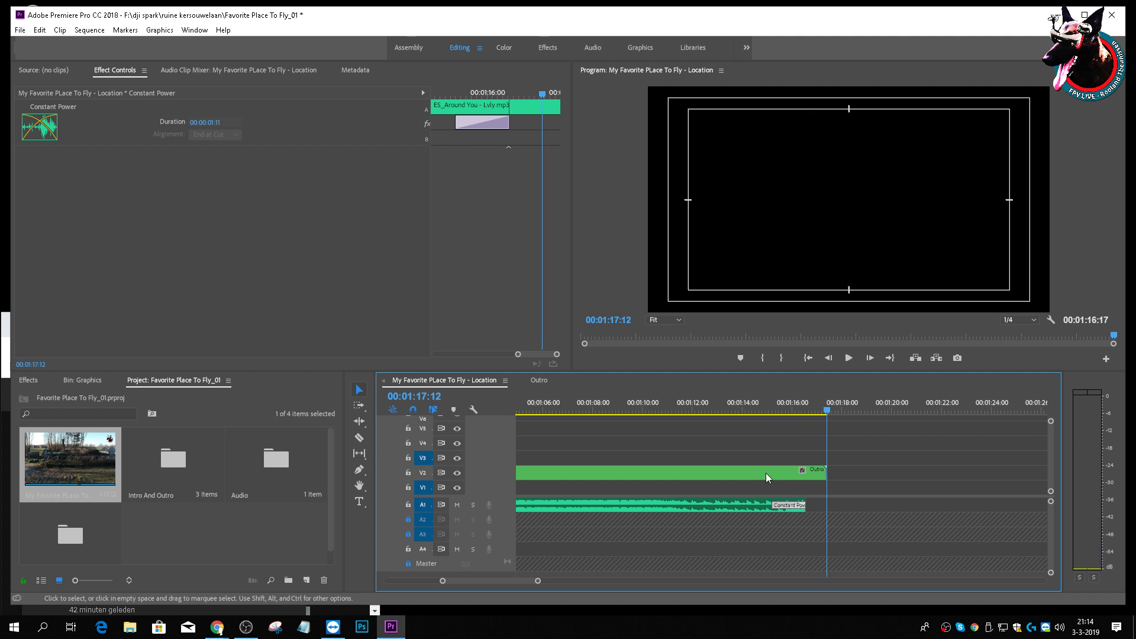
Step: Show the whole edit in the timeline and play the finished sequence from 00:00:00:00 to its end
{"action": "left_click_drag", "start_coordinate": [537, 580], "coordinate": [755, 581]}
{"action": "left_click_drag", "start_coordinate": [691, 409], "coordinate": [516, 414]}
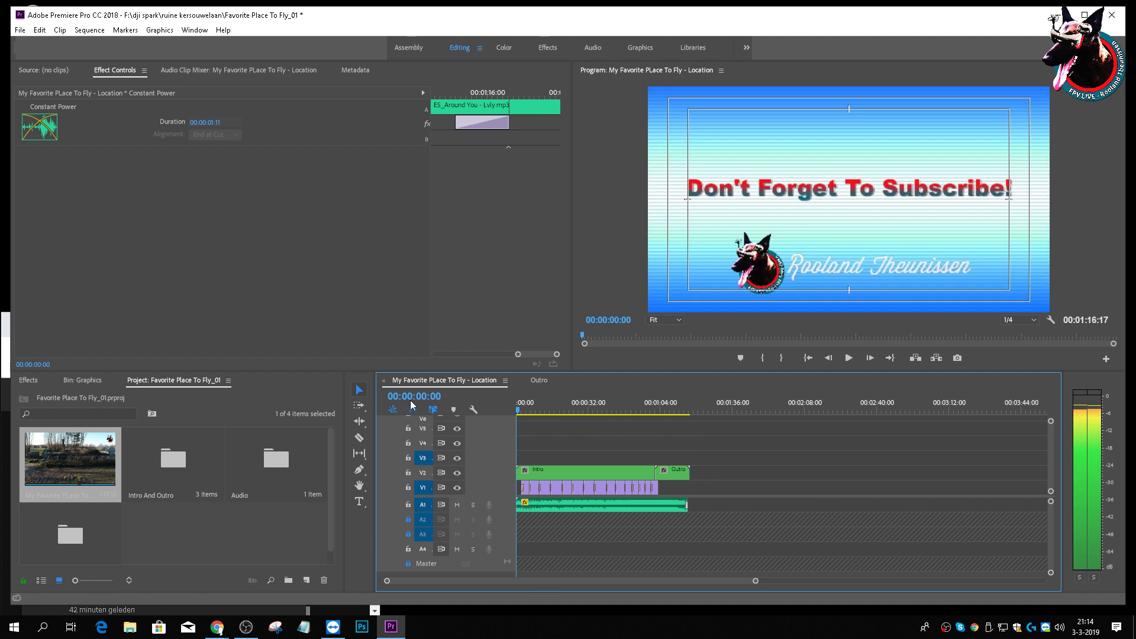
{"action": "key", "text": "space"}
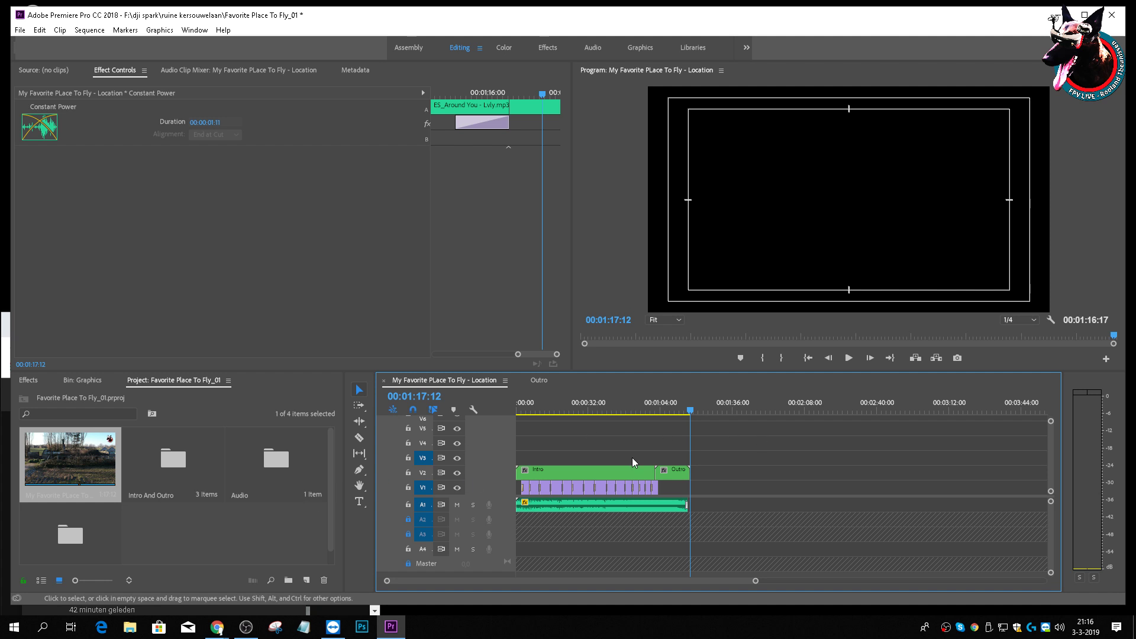
Step: Play the end of the sequence from 00:01:08:00 to check how the music fades under the outro
{"action": "left_click_drag", "start_coordinate": [693, 413], "coordinate": [669, 411]}
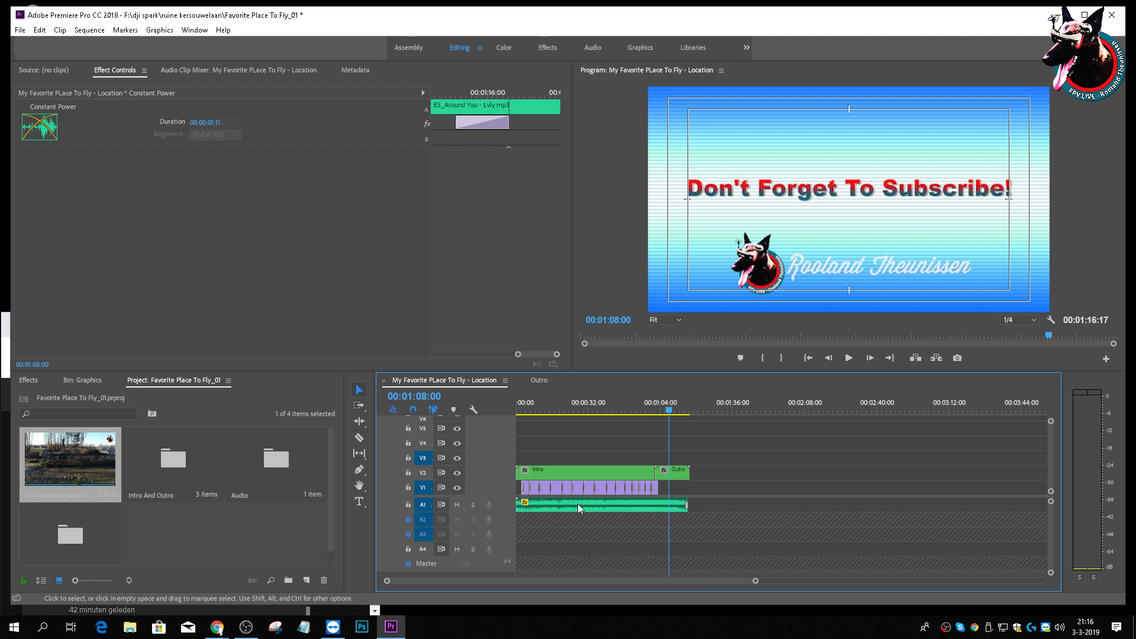
{"action": "left_click_drag", "start_coordinate": [385, 581], "coordinate": [549, 581]}
{"action": "left_click_drag", "start_coordinate": [448, 583], "coordinate": [477, 582]}
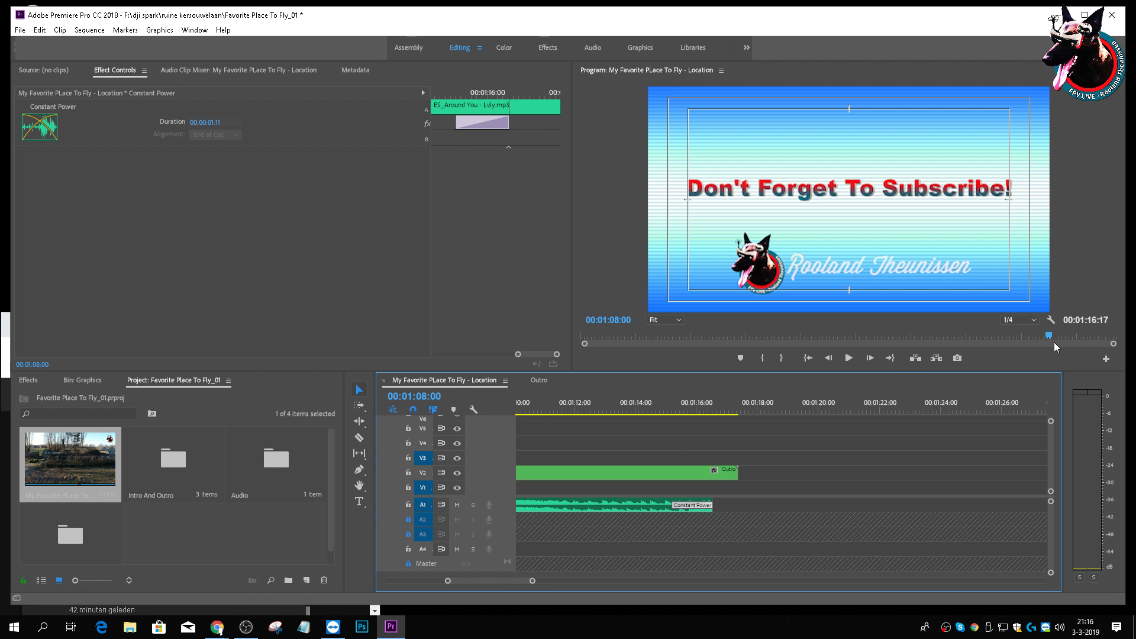
{"action": "key", "text": "space"}
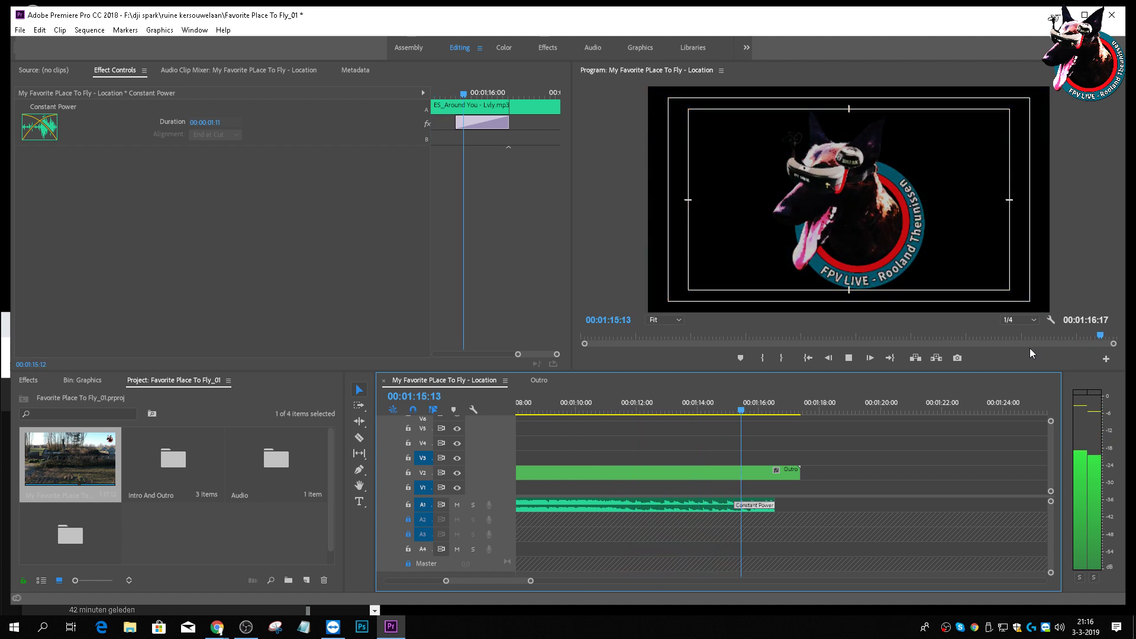
{"action": "key", "text": "space"}
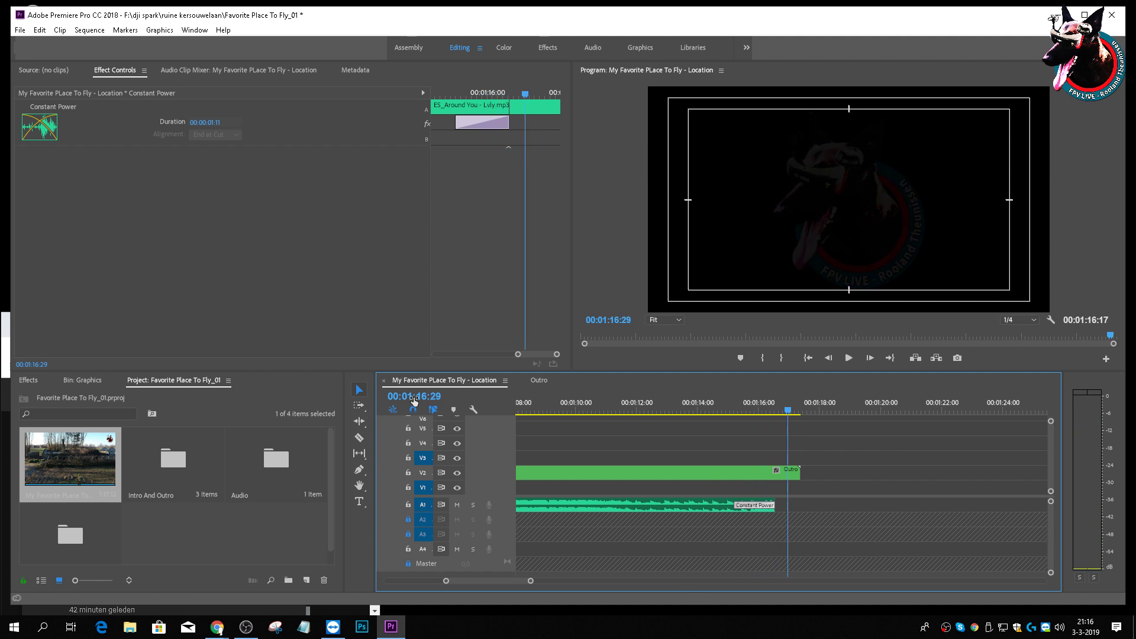
Step: Lengthen the Constant Power fade on the A1 music to 00:00:03:02 and replay the ending from 00:01:11:16
{"action": "left_click_drag", "start_coordinate": [738, 505], "coordinate": [701, 505]}
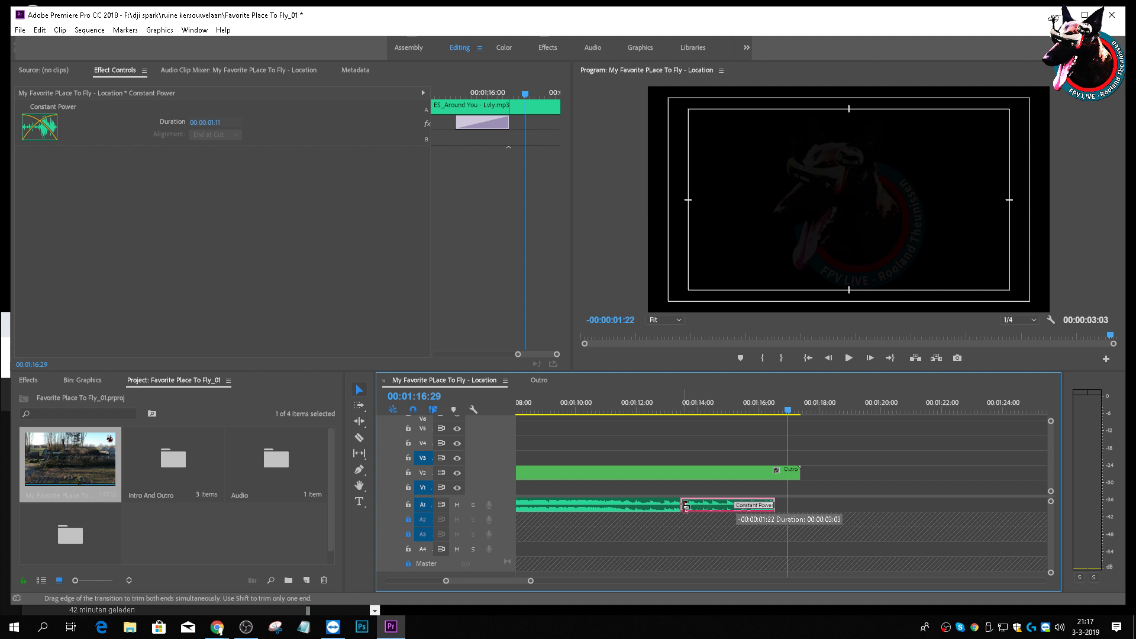
{"action": "left_click_drag", "start_coordinate": [687, 504], "coordinate": [686, 504]}
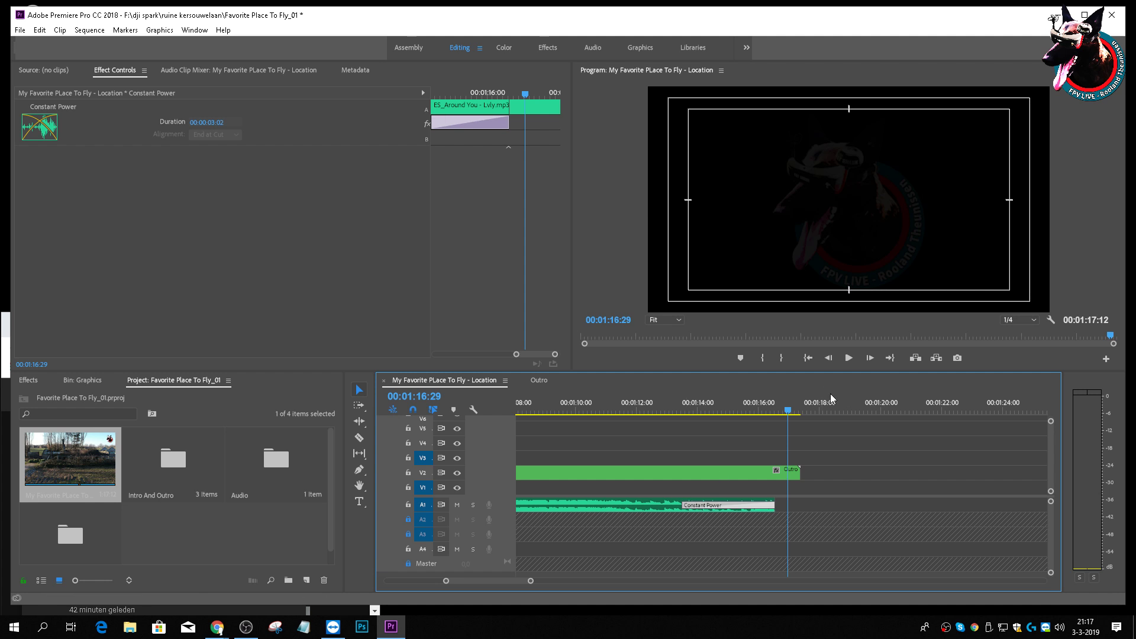
{"action": "left_click_drag", "start_coordinate": [787, 410], "coordinate": [626, 410]}
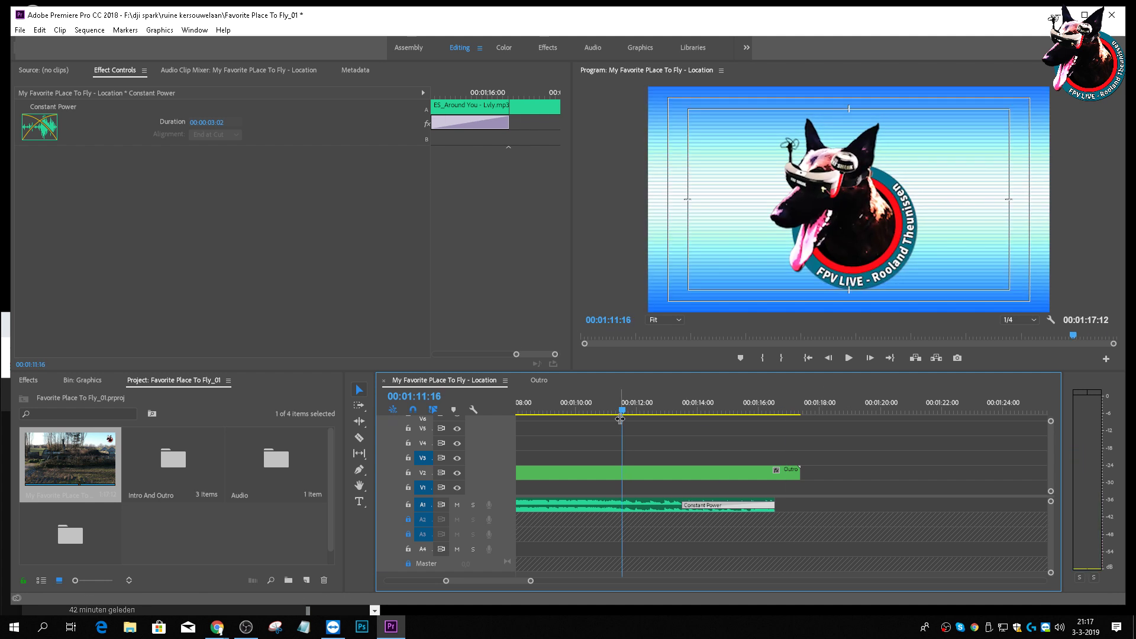
{"action": "key", "text": "space"}
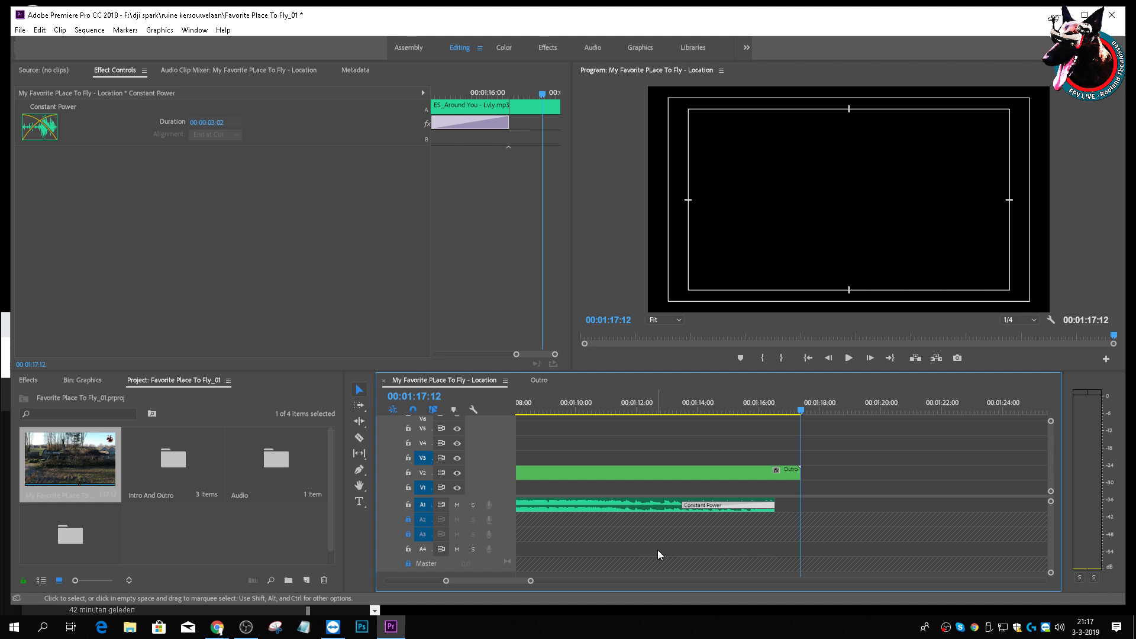
Step: Extend the A1 Constant Power fade back to 00:01:12:00, a duration of 00:00:04:17, and replay the outro
{"action": "left_click_drag", "start_coordinate": [530, 580], "coordinate": [576, 582]}
{"action": "left_click_drag", "start_coordinate": [790, 404], "coordinate": [706, 420]}
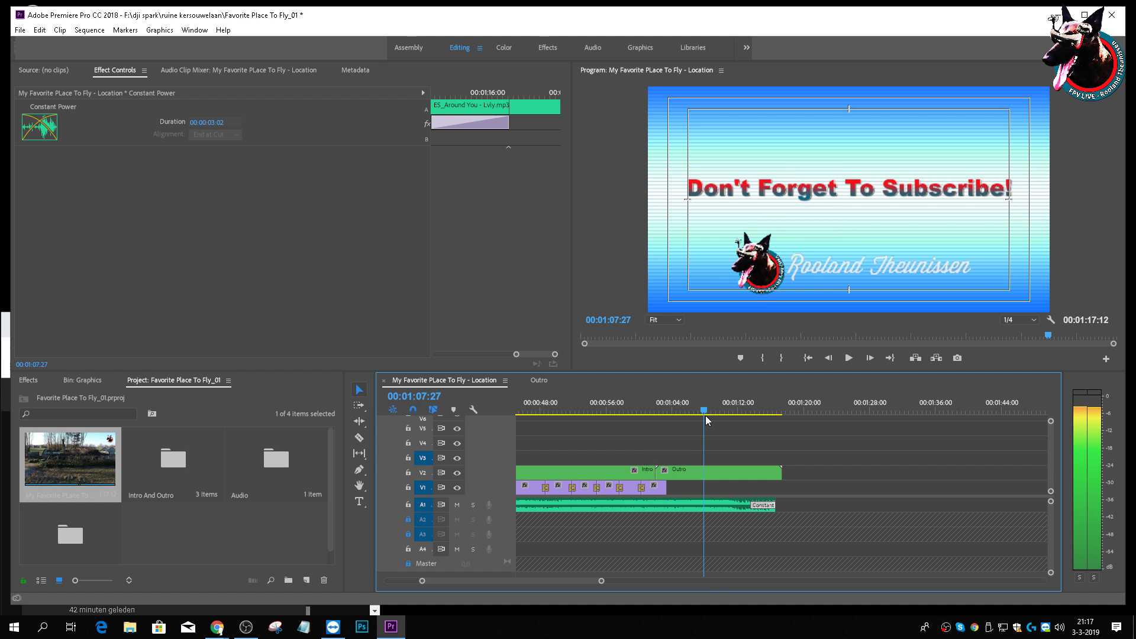
{"action": "left_click_drag", "start_coordinate": [705, 415], "coordinate": [737, 419]}
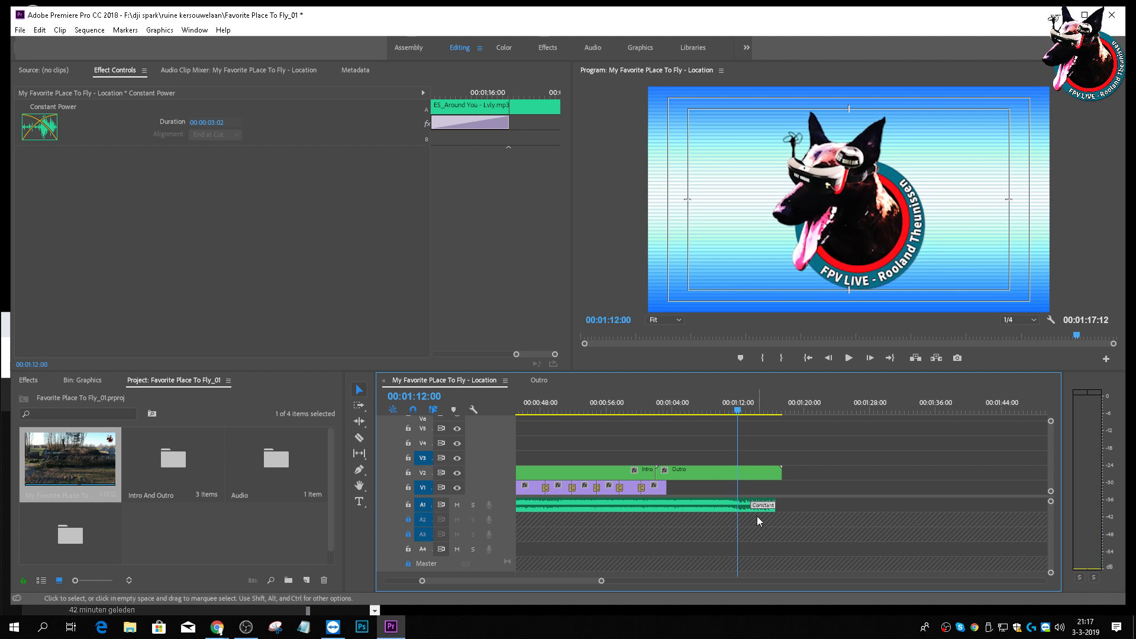
{"action": "left_click_drag", "start_coordinate": [754, 507], "coordinate": [737, 507]}
{"action": "left_click_drag", "start_coordinate": [735, 409], "coordinate": [676, 424]}
{"action": "key", "text": "space"}
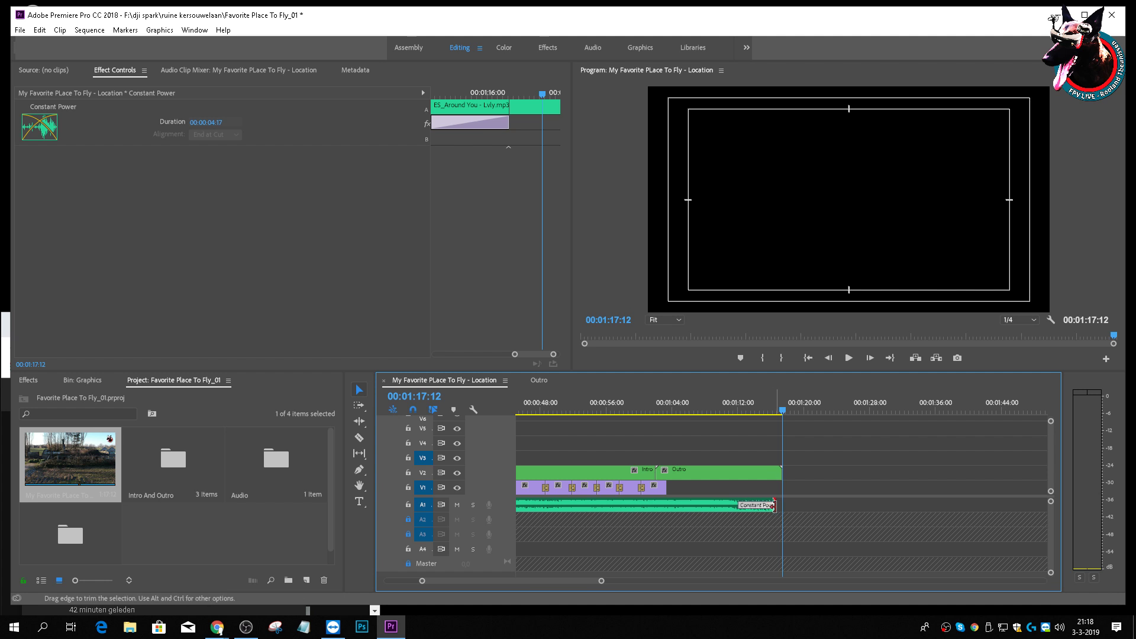
Step: Play the outro again from about 00:01:08:00 and return to the start of the sequence
{"action": "left_click_drag", "start_coordinate": [773, 505], "coordinate": [772, 505]}
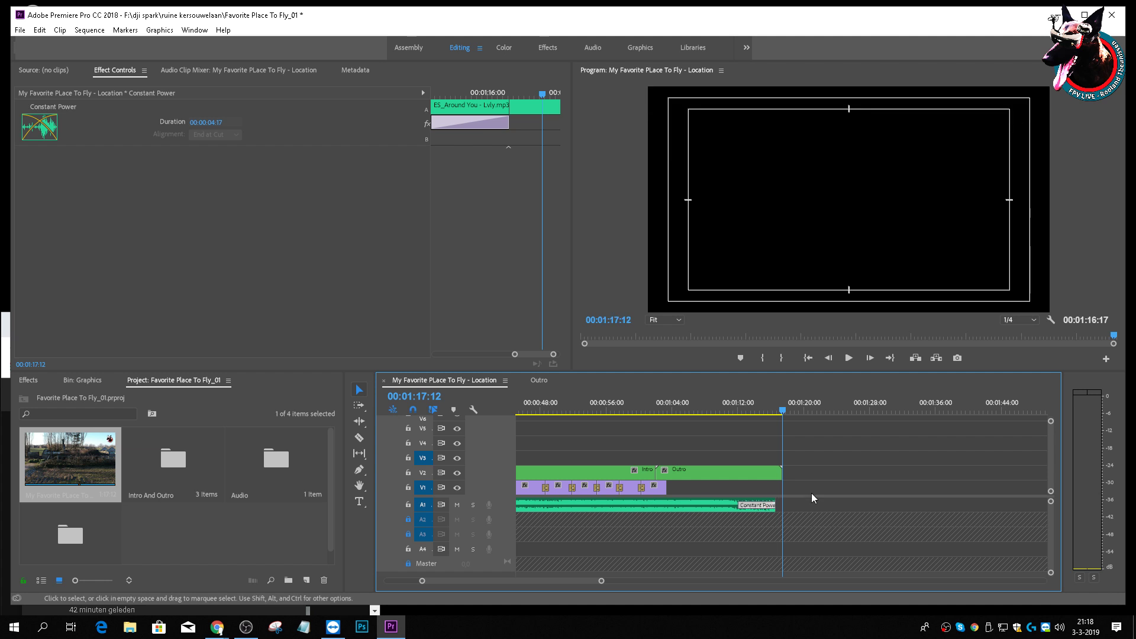
{"action": "left_click", "coordinate": [781, 413]}
{"action": "left_click_drag", "start_coordinate": [781, 413], "coordinate": [704, 415]}
{"action": "key", "text": "space"}
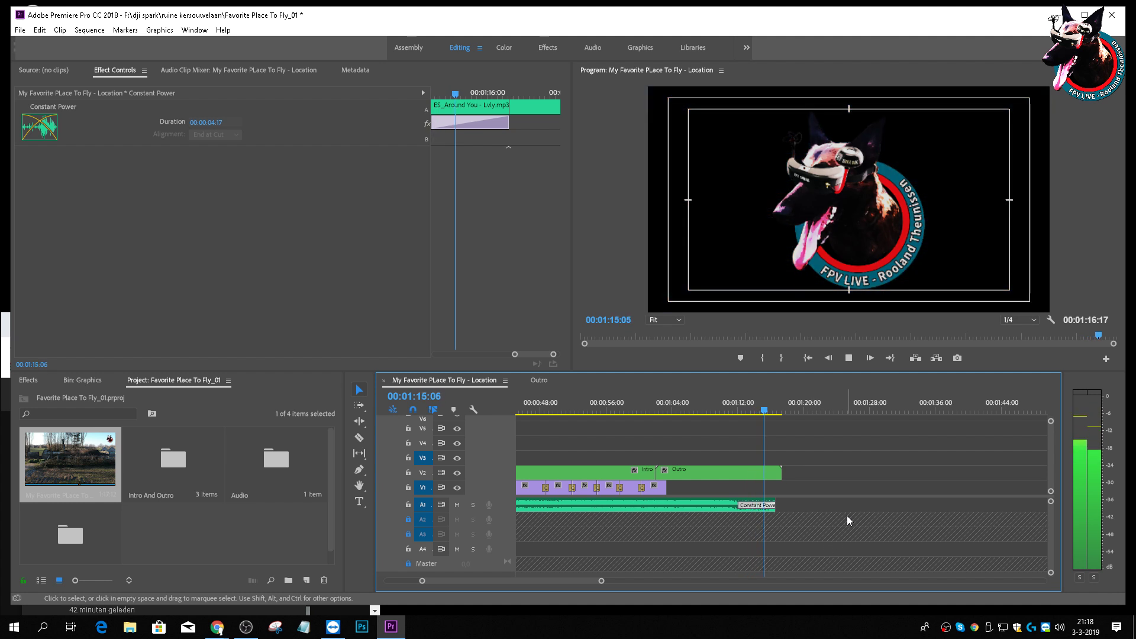
{"action": "key", "text": "Home"}
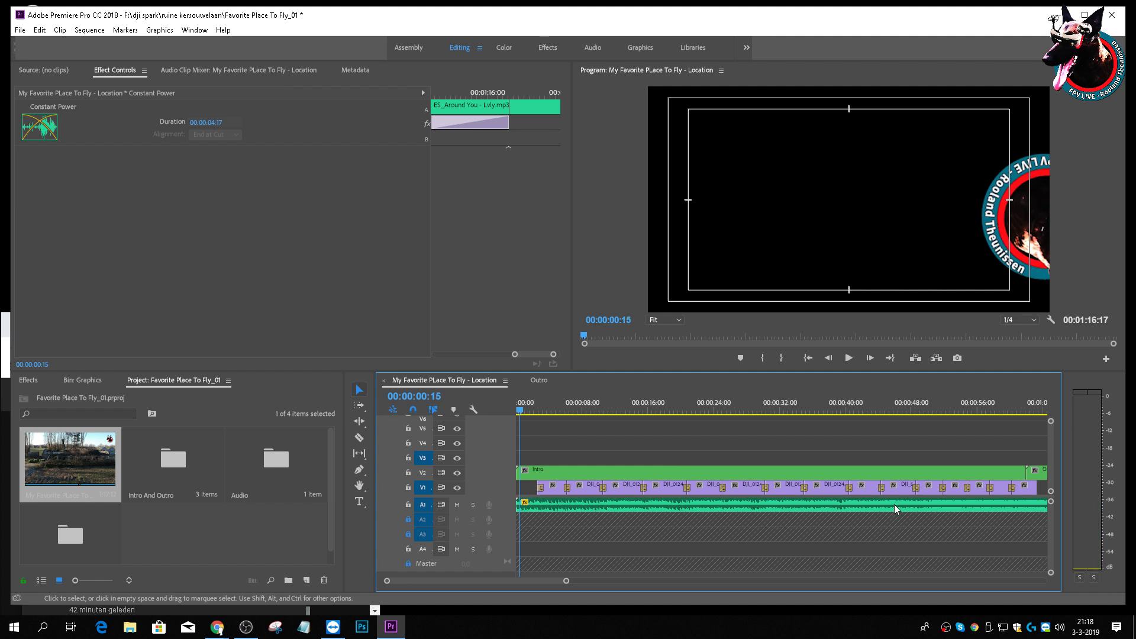
Step: Trim the end of the A1 music clip to about 00:01:15:28 and play the ending from 00:00:59:08
{"action": "left_click_drag", "start_coordinate": [568, 581], "coordinate": [669, 586]}
{"action": "key", "text": "="}
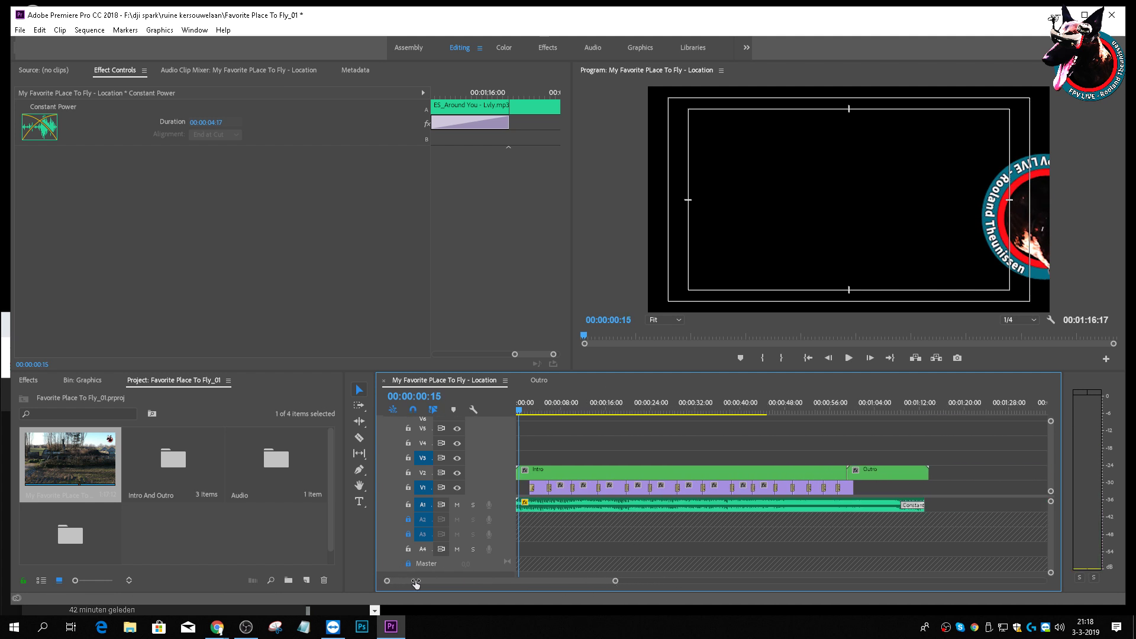
{"action": "left_click_drag", "start_coordinate": [433, 584], "coordinate": [542, 587]}
{"action": "left_click_drag", "start_coordinate": [430, 585], "coordinate": [438, 582]}
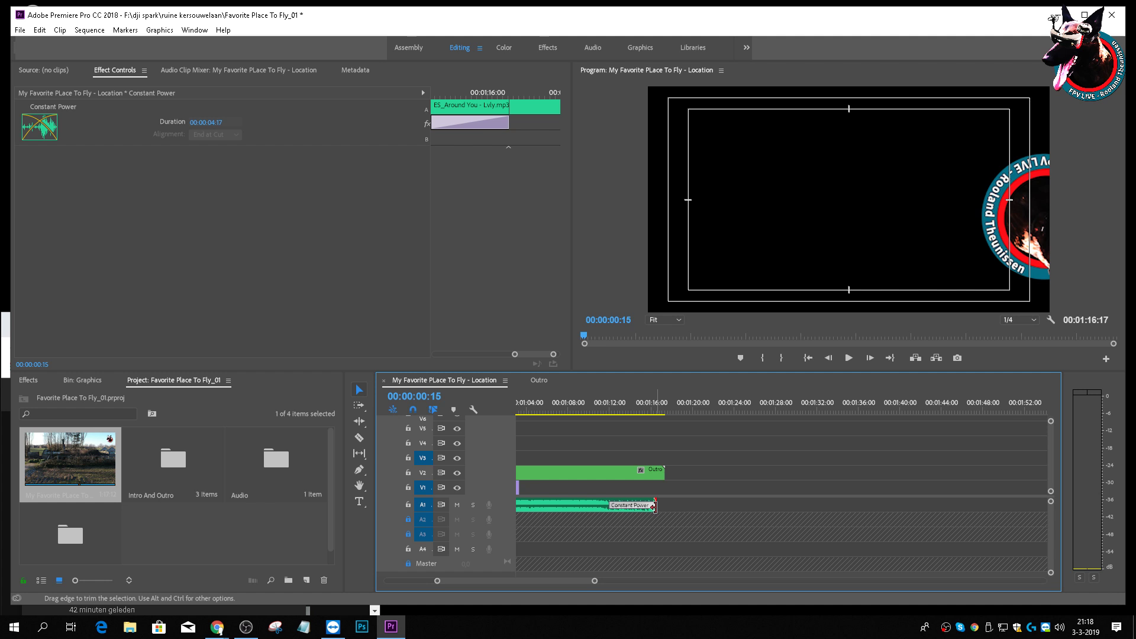
{"action": "left_click_drag", "start_coordinate": [654, 506], "coordinate": [649, 507]}
{"action": "key", "text": "space"}
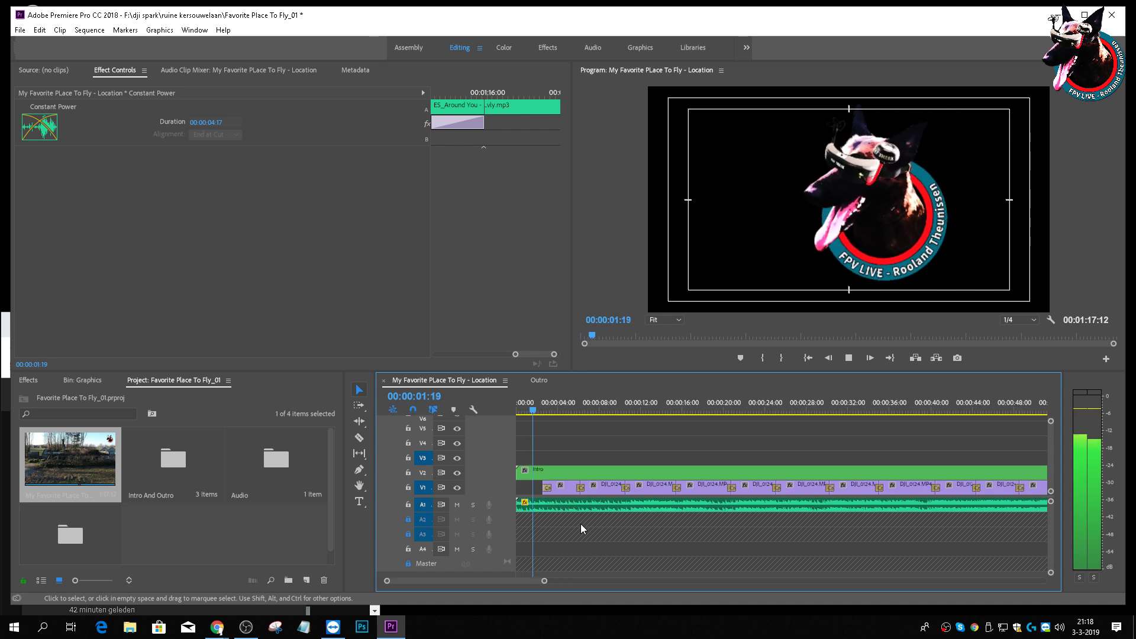
{"action": "key", "text": "space"}
{"action": "left_click_drag", "start_coordinate": [601, 334], "coordinate": [990, 349]}
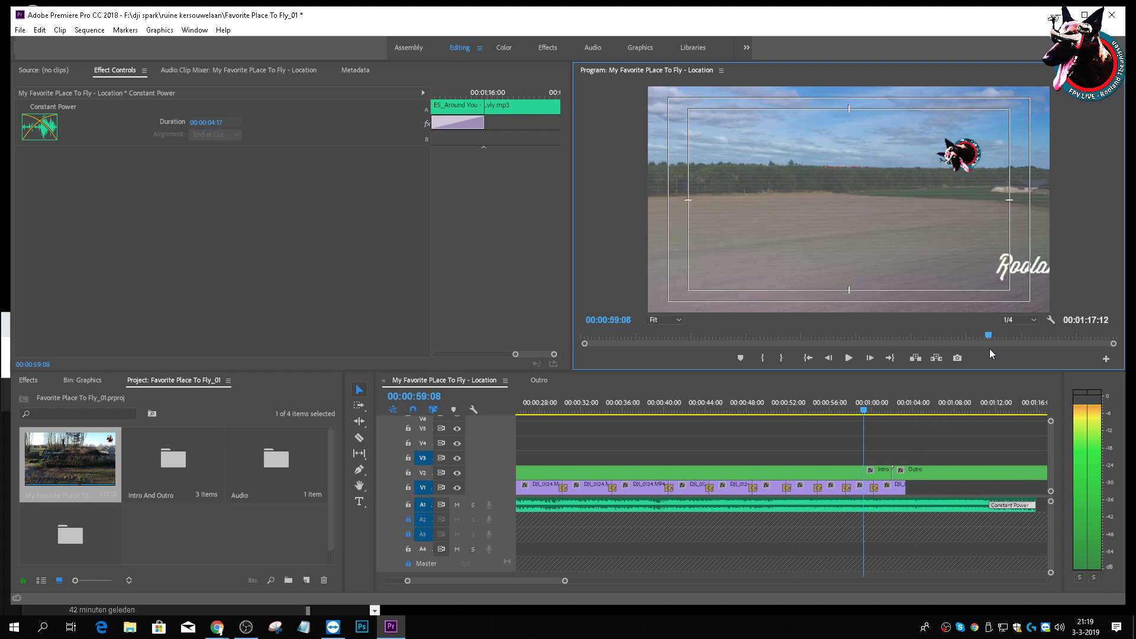
{"action": "key", "text": "space"}
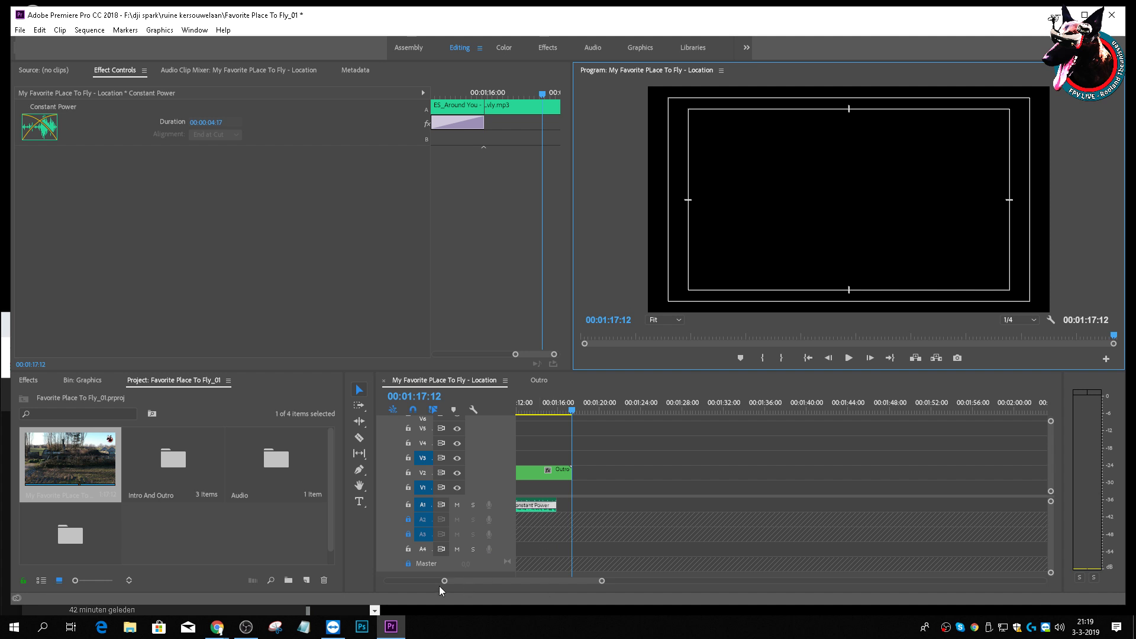
Step: Trim the end of the A1 music to 00:01:15:21, replay the outro and return to 00:01:15:15
{"action": "left_click_drag", "start_coordinate": [443, 583], "coordinate": [489, 588]}
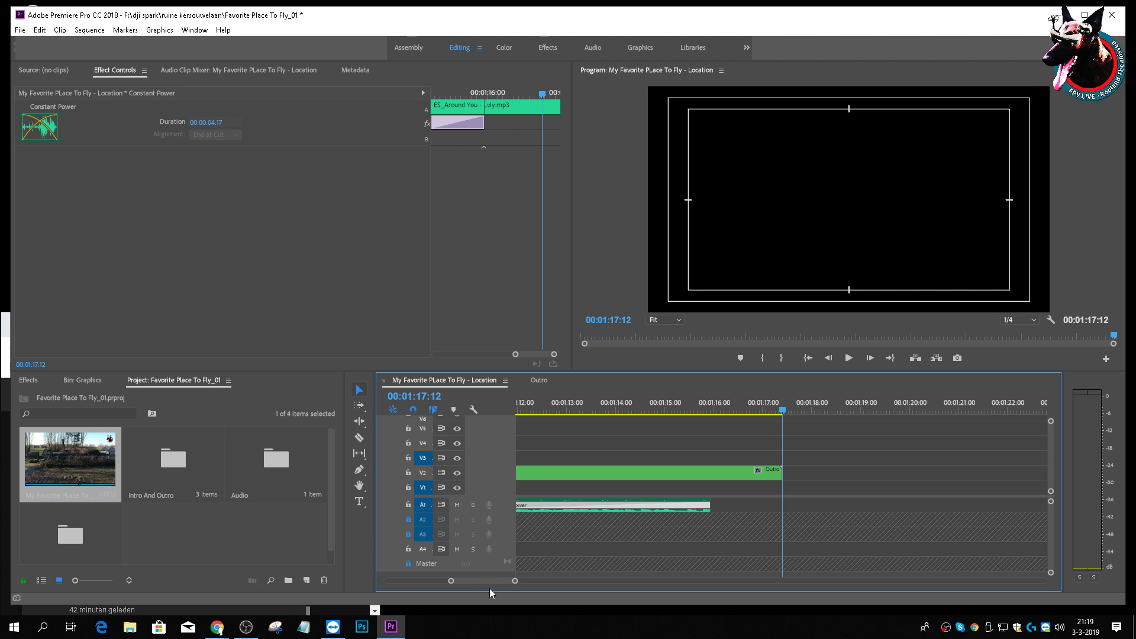
{"action": "left_click_drag", "start_coordinate": [784, 413], "coordinate": [699, 419]}
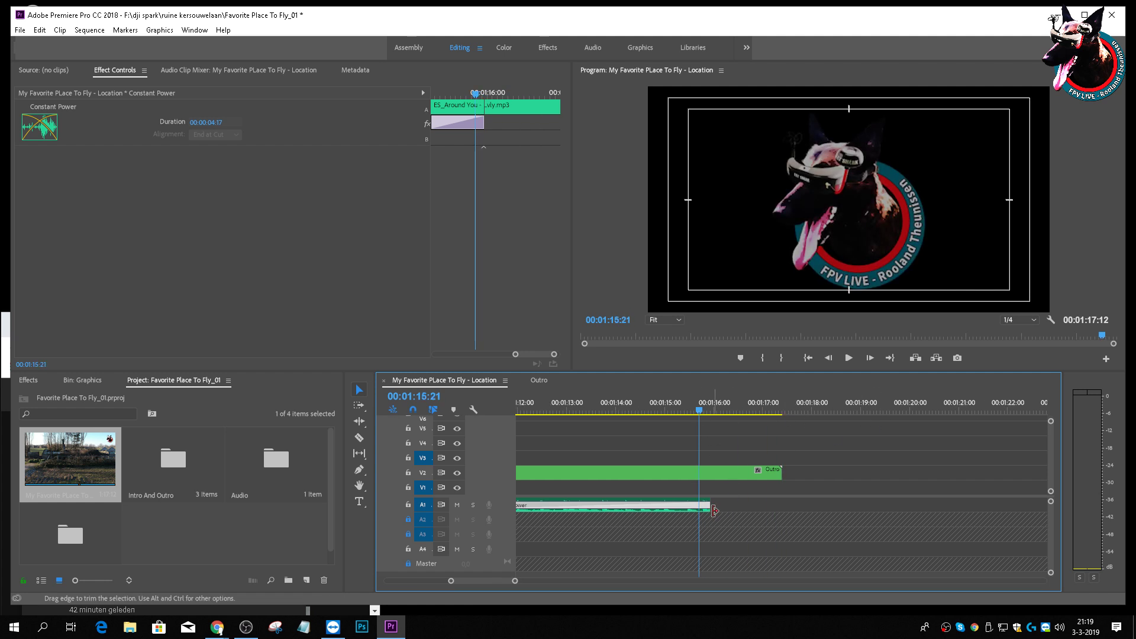
{"action": "left_click_drag", "start_coordinate": [708, 507], "coordinate": [698, 508]}
{"action": "left_click_drag", "start_coordinate": [697, 412], "coordinate": [536, 424]}
{"action": "key", "text": "space"}
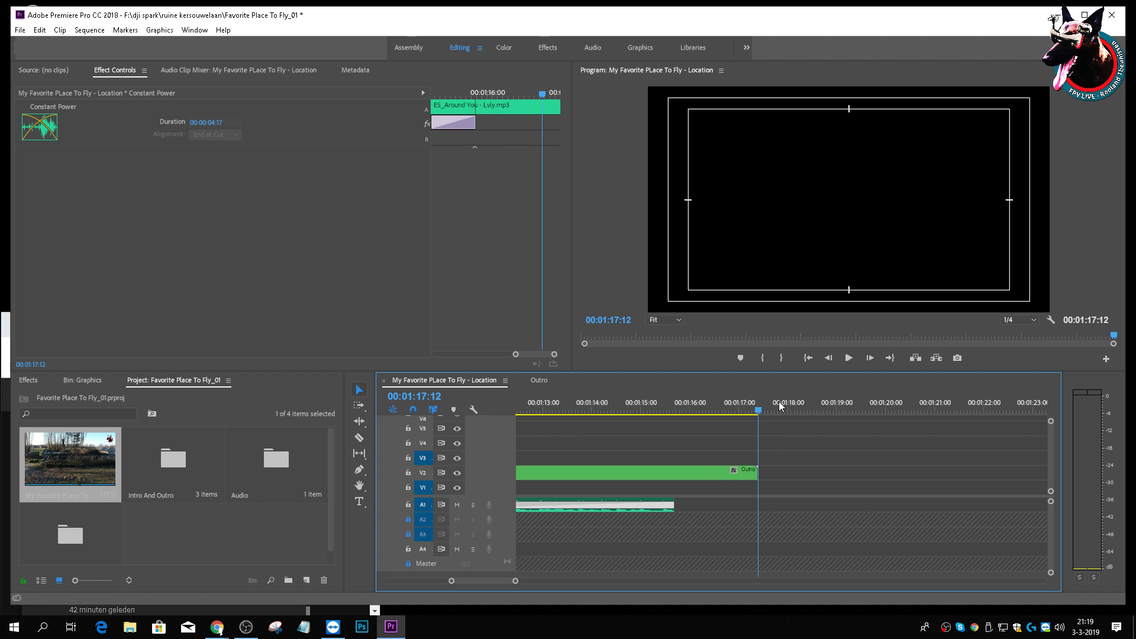
{"action": "left_click", "coordinate": [1121, 338]}
{"action": "left_click_drag", "start_coordinate": [1114, 337], "coordinate": [1004, 337]}
{"action": "key", "text": "space"}
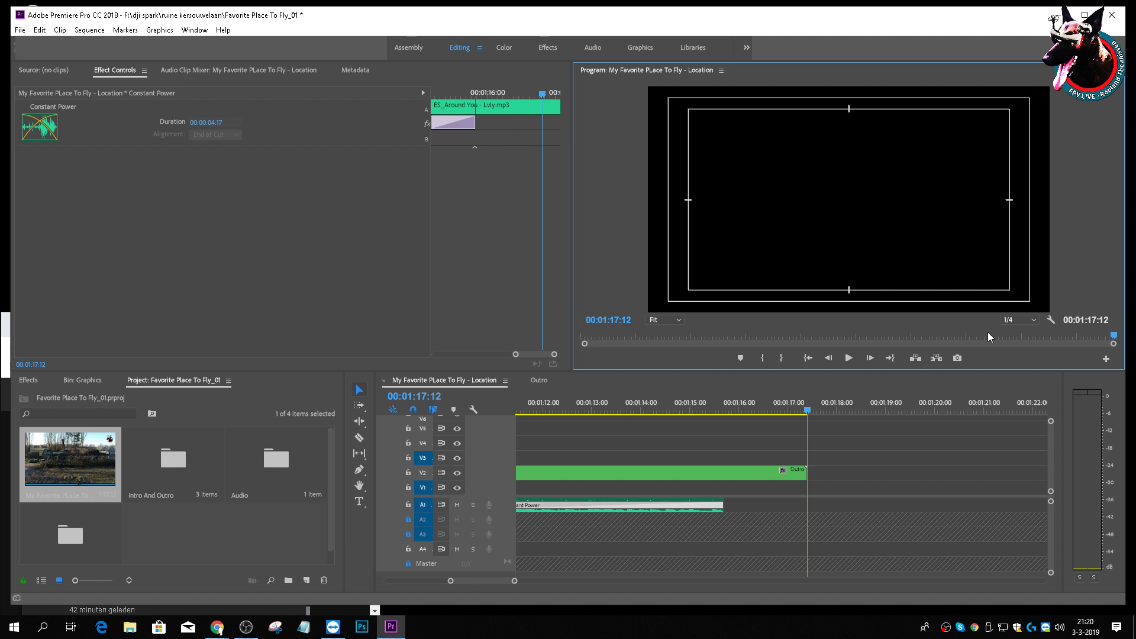
{"action": "left_click_drag", "start_coordinate": [1114, 335], "coordinate": [1104, 329]}
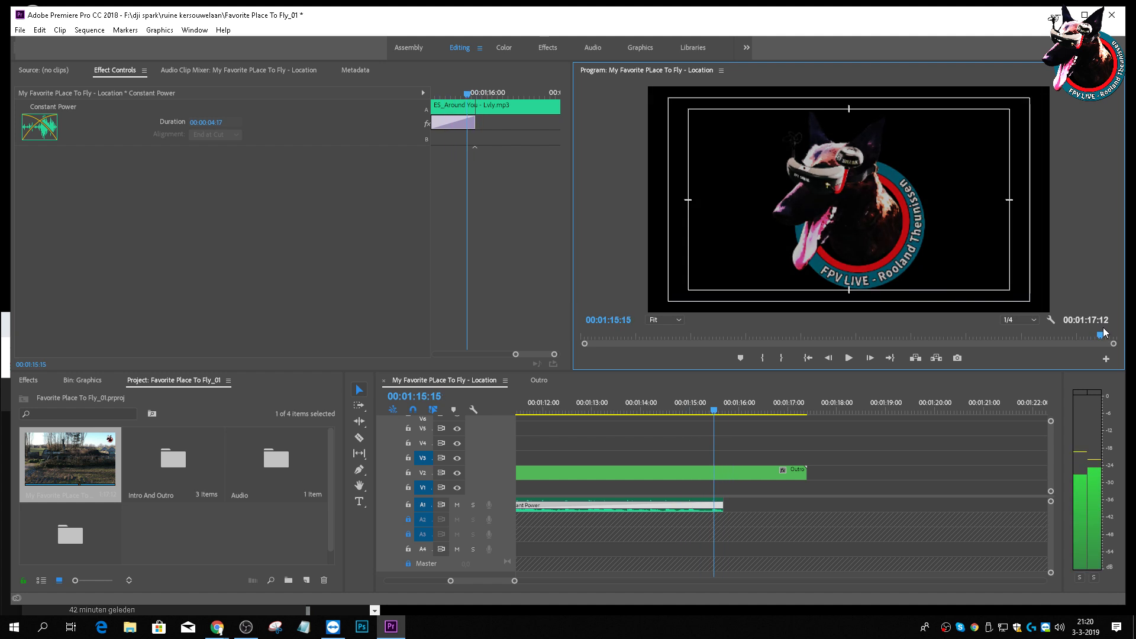
Step: Extend the A1 music clip to 00:01:41:13 and trim its end back to 00:01:16:01
{"action": "left_click_drag", "start_coordinate": [514, 580], "coordinate": [636, 586]}
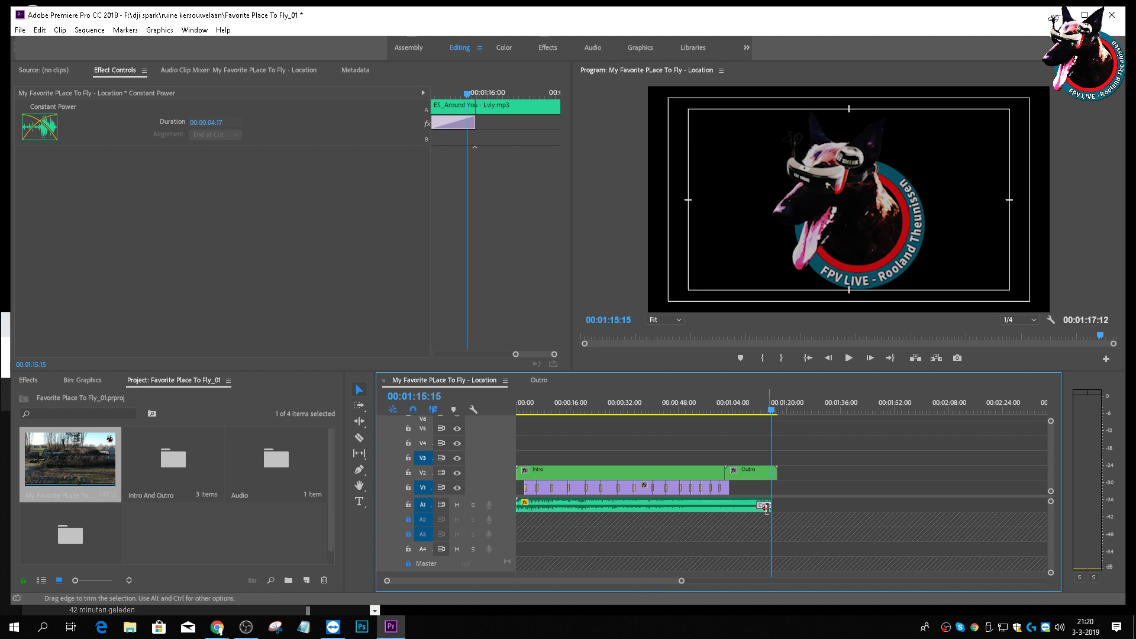
{"action": "left_click_drag", "start_coordinate": [769, 505], "coordinate": [858, 505]}
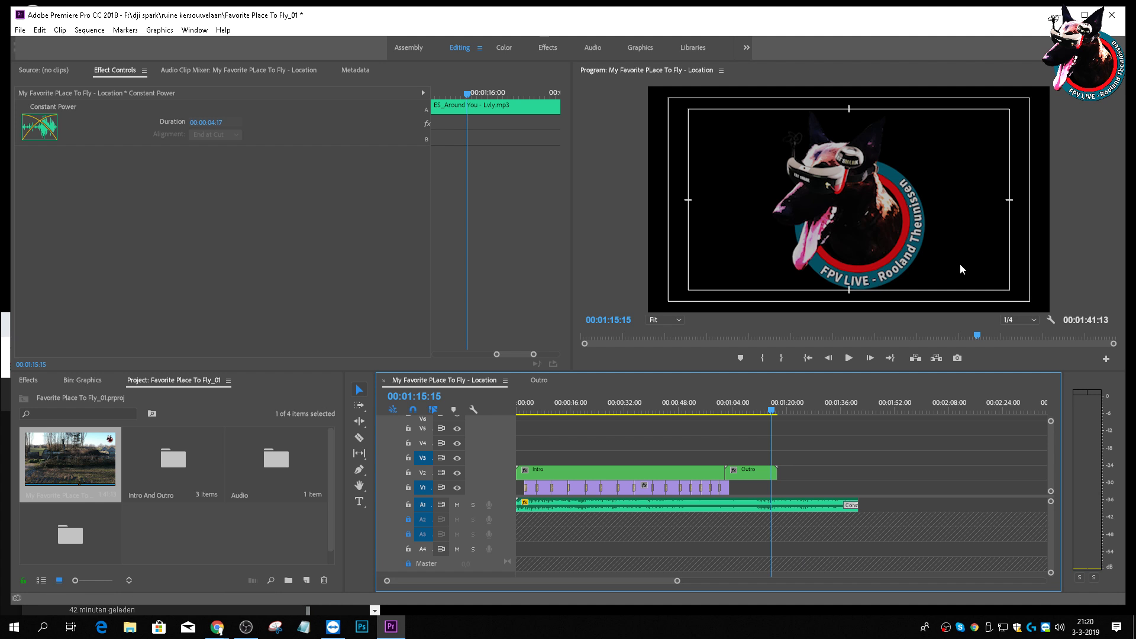
{"action": "key", "text": "space"}
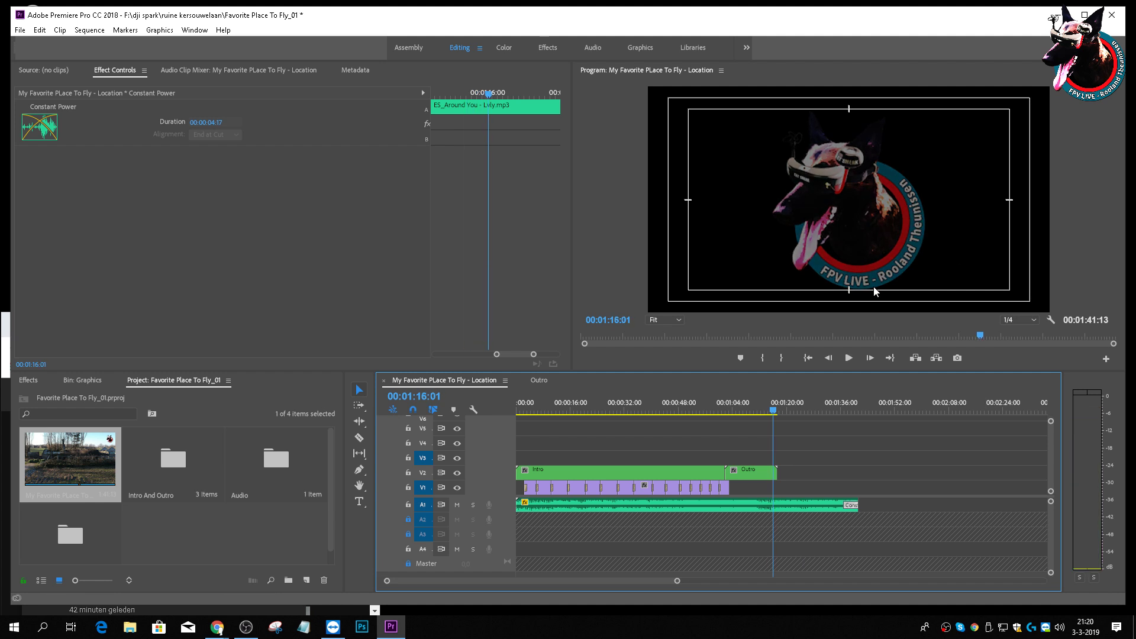
{"action": "left_click_drag", "start_coordinate": [856, 504], "coordinate": [772, 524]}
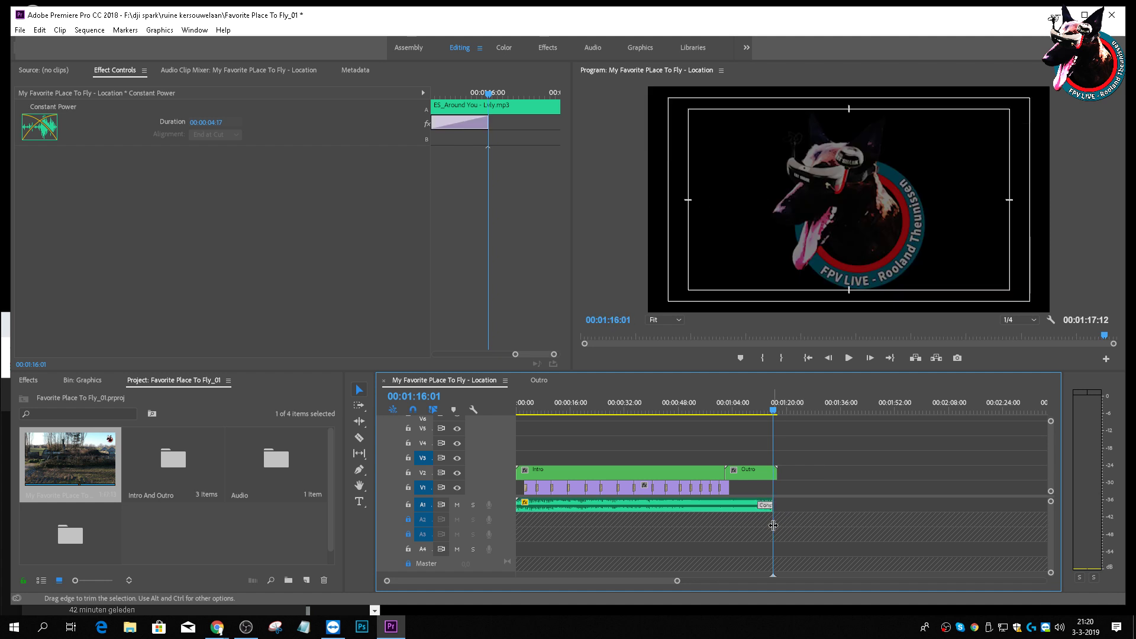
Step: Shorten the A1 Constant Power fade to 00:00:02:06 by starting it at 00:01:13:26, and replay from 00:01:11:03
{"action": "left_click_drag", "start_coordinate": [387, 581], "coordinate": [495, 598]}
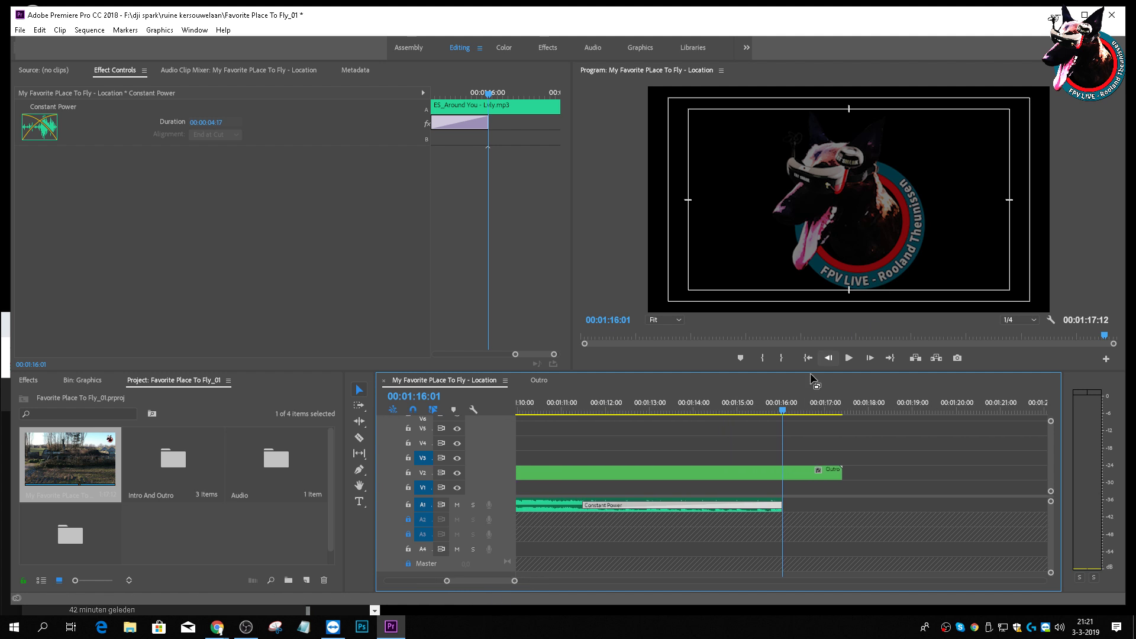
{"action": "left_click_drag", "start_coordinate": [782, 413], "coordinate": [685, 419]}
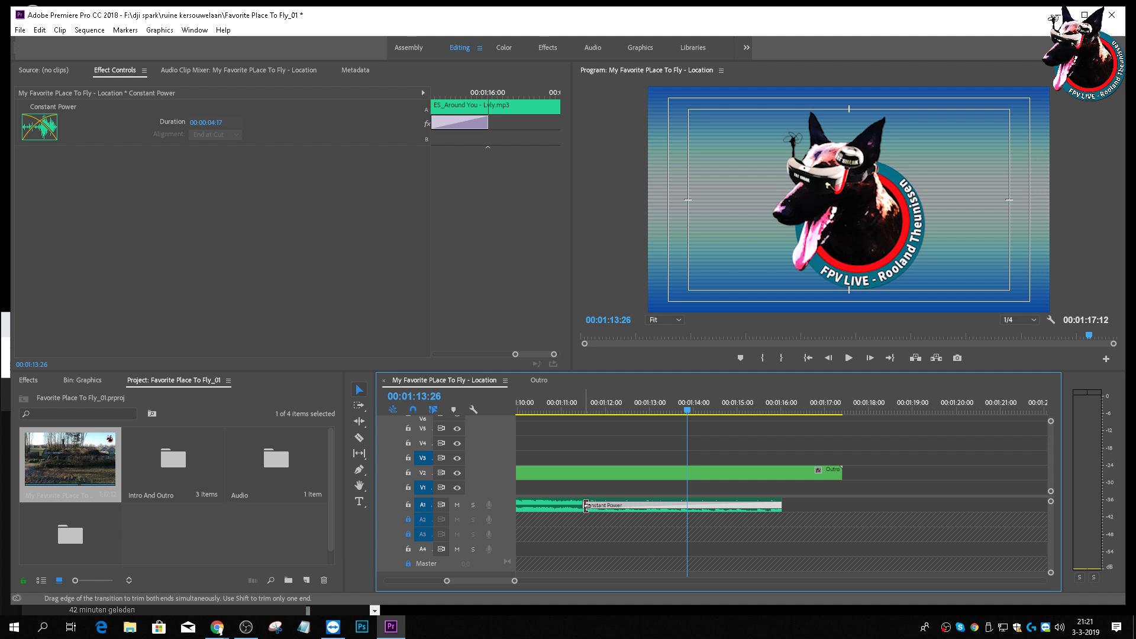
{"action": "left_click_drag", "start_coordinate": [585, 505], "coordinate": [592, 505]}
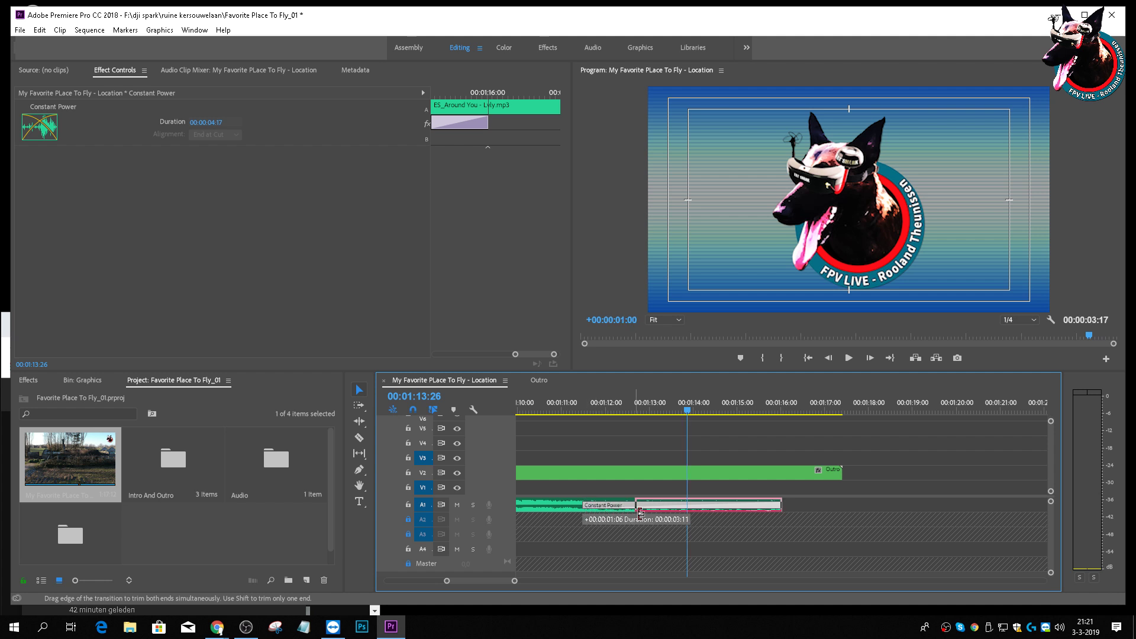
{"action": "left_click_drag", "start_coordinate": [690, 521], "coordinate": [689, 521]}
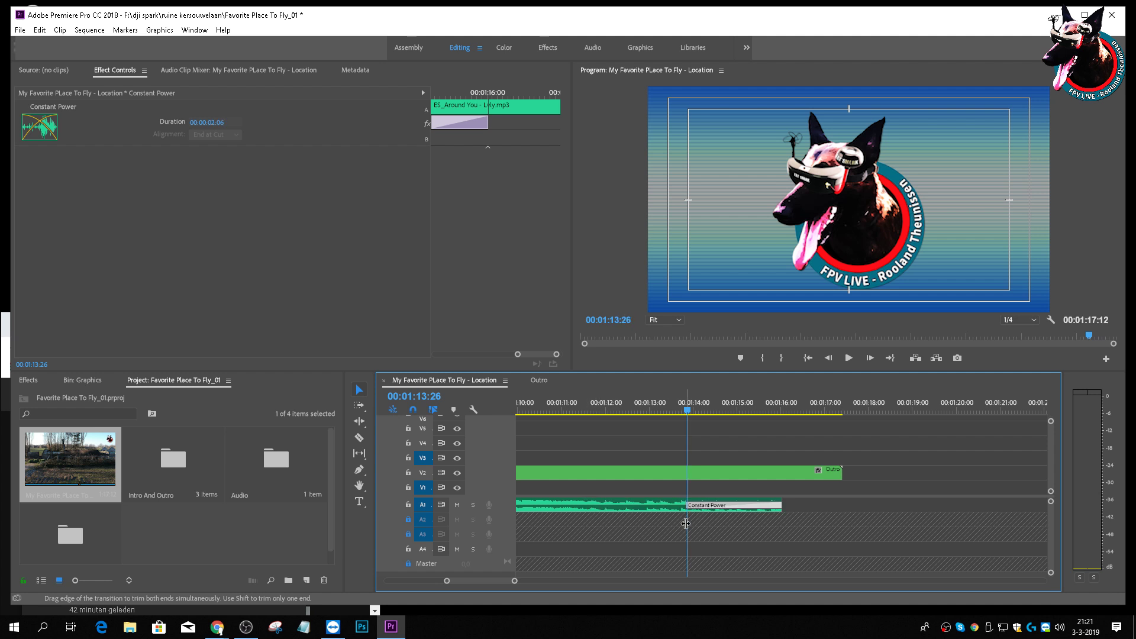
{"action": "left_click", "coordinate": [675, 412]}
{"action": "left_click", "coordinate": [566, 407]}
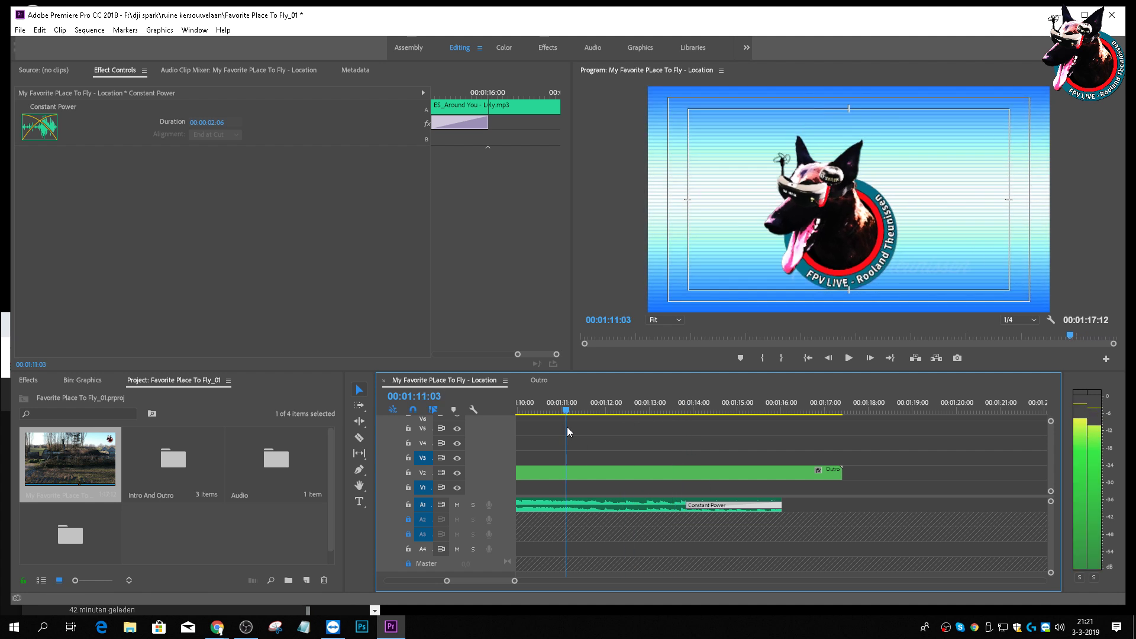
{"action": "key", "text": "space"}
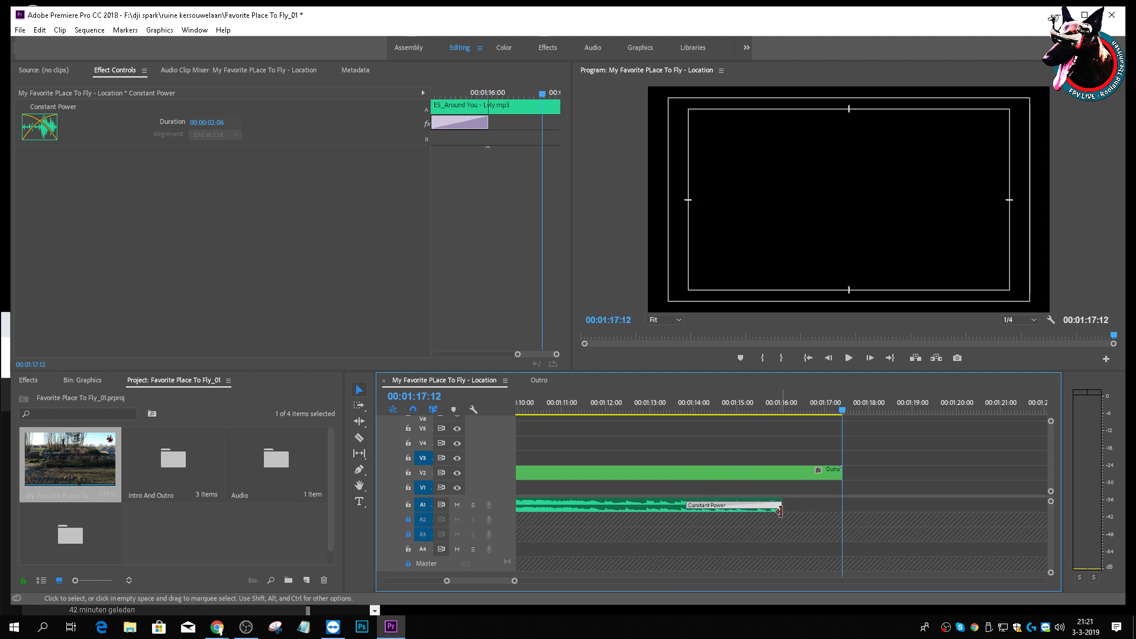
Step: Extend the end of the A1 music with its fade to about 00:01:16:13 and replay the ending
{"action": "left_click_drag", "start_coordinate": [778, 505], "coordinate": [800, 508]}
{"action": "left_click_drag", "start_coordinate": [841, 410], "coordinate": [663, 430]}
{"action": "key", "text": "space"}
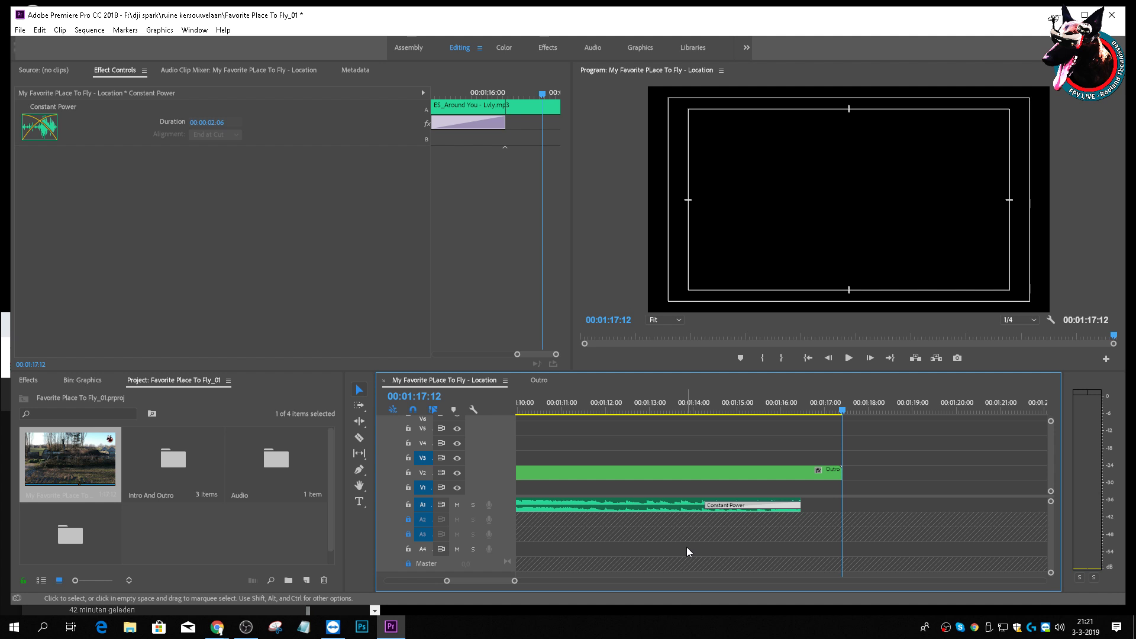
Step: Lengthen the A1 Constant Power fade to 00:00:02:14 by starting it at 00:01:14:00, and replay the ending from 00:01:10:00
{"action": "left_click_drag", "start_coordinate": [832, 407], "coordinate": [695, 419]}
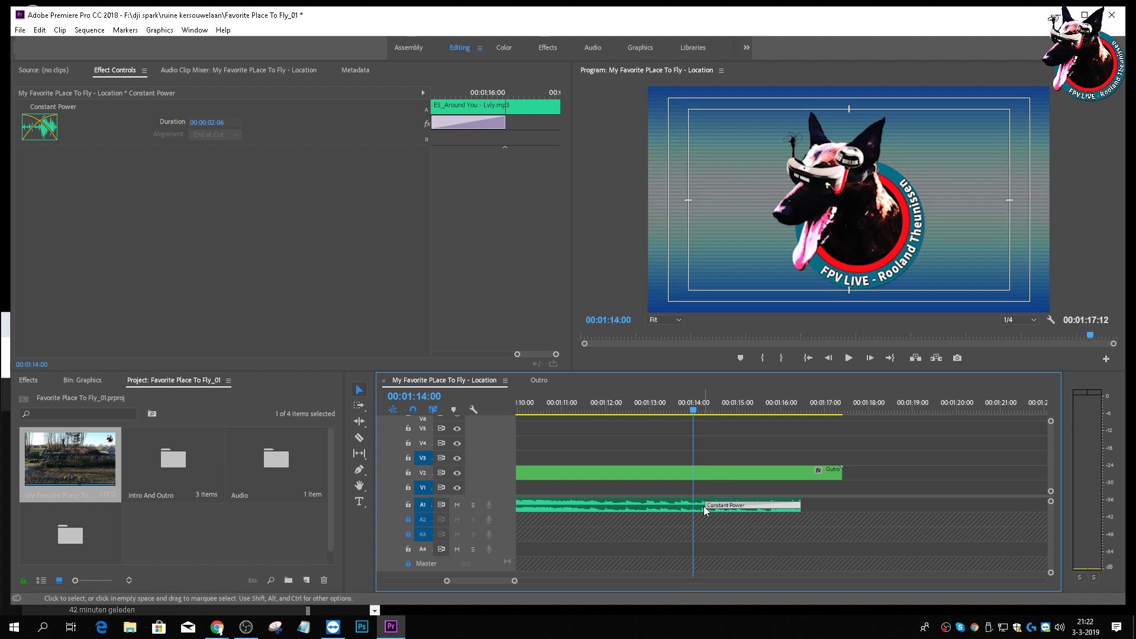
{"action": "left_click_drag", "start_coordinate": [708, 505], "coordinate": [694, 505]}
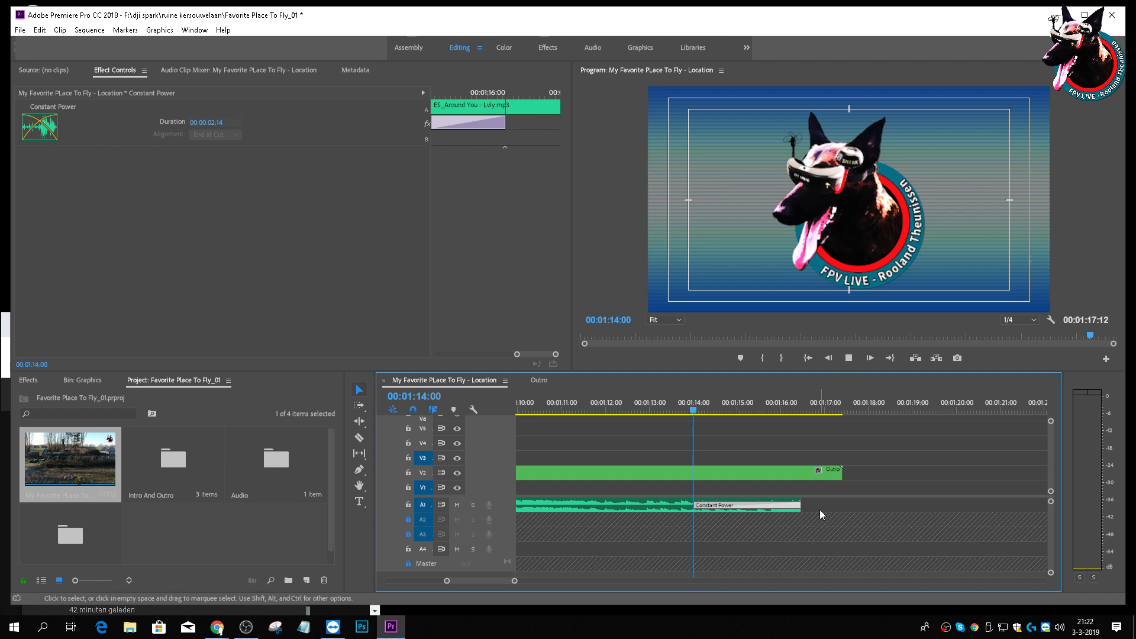
{"action": "key", "text": "space"}
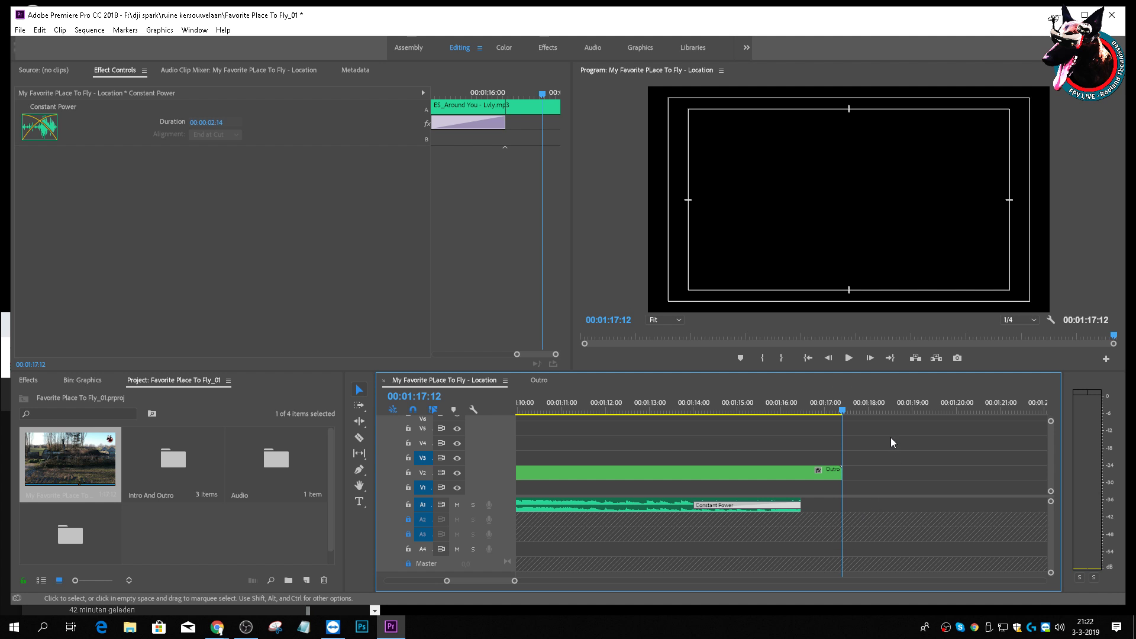
{"action": "left_click_drag", "start_coordinate": [842, 408], "coordinate": [520, 420]}
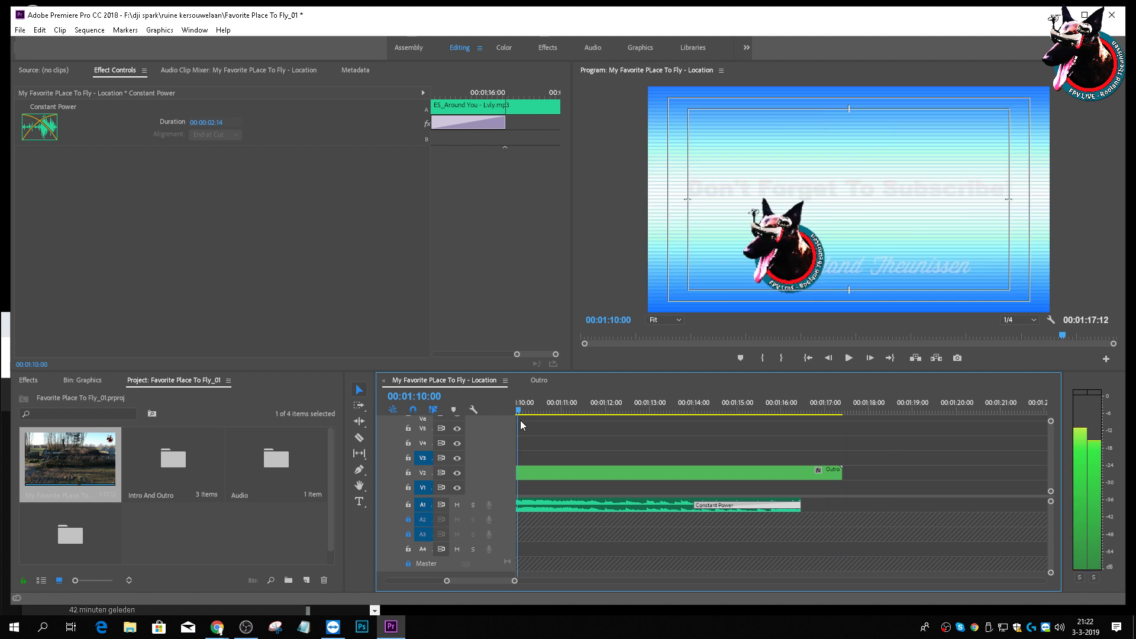
{"action": "key", "text": "space"}
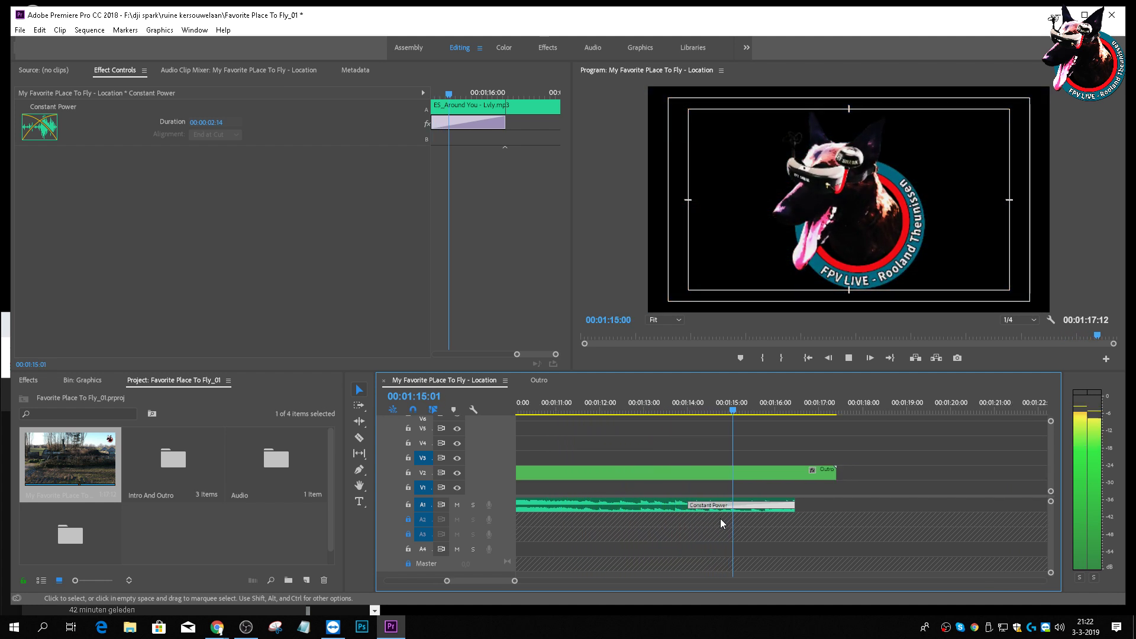
{"action": "key", "text": "space"}
Step: Replay from 00:01:11:16 to 00:01:13:18, start the A1 fade there with a duration of 00:00:02:27, and replay the outro
{"action": "left_click_drag", "start_coordinate": [793, 409], "coordinate": [582, 418]}
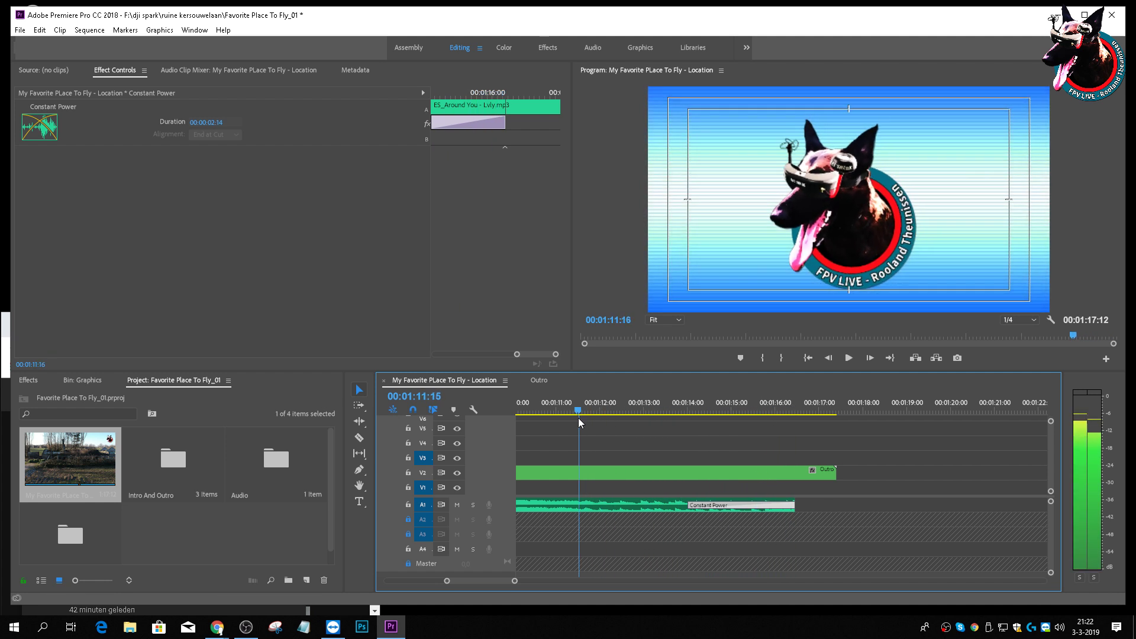
{"action": "key", "text": "space"}
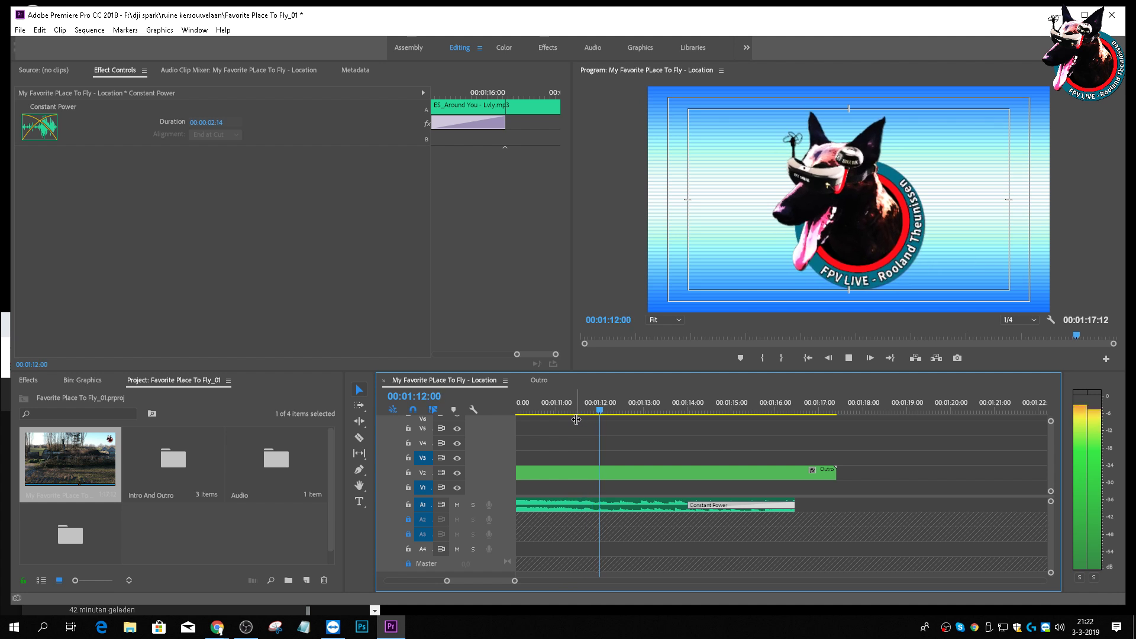
{"action": "key", "text": "space"}
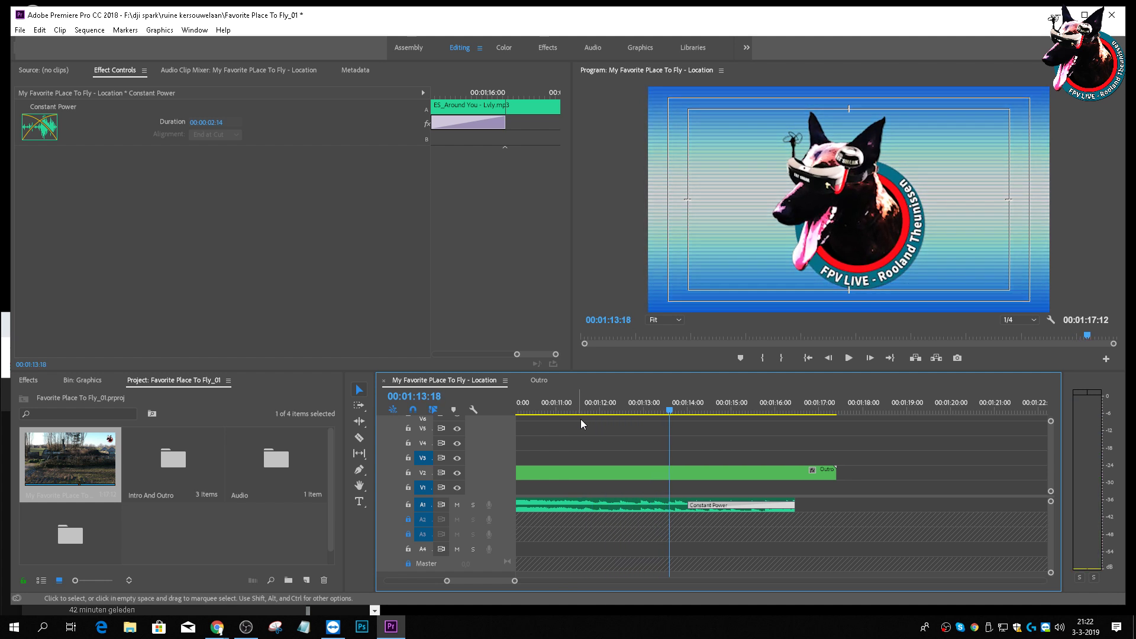
{"action": "left_click_drag", "start_coordinate": [689, 510], "coordinate": [672, 510]}
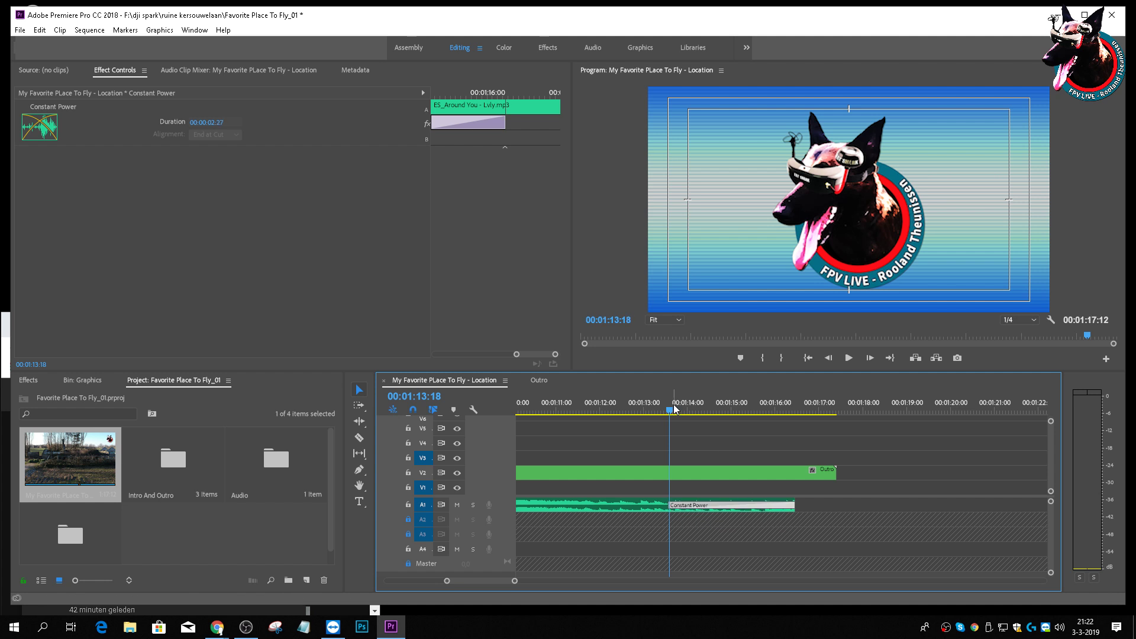
{"action": "left_click_drag", "start_coordinate": [675, 409], "coordinate": [525, 408]}
{"action": "key", "text": "space"}
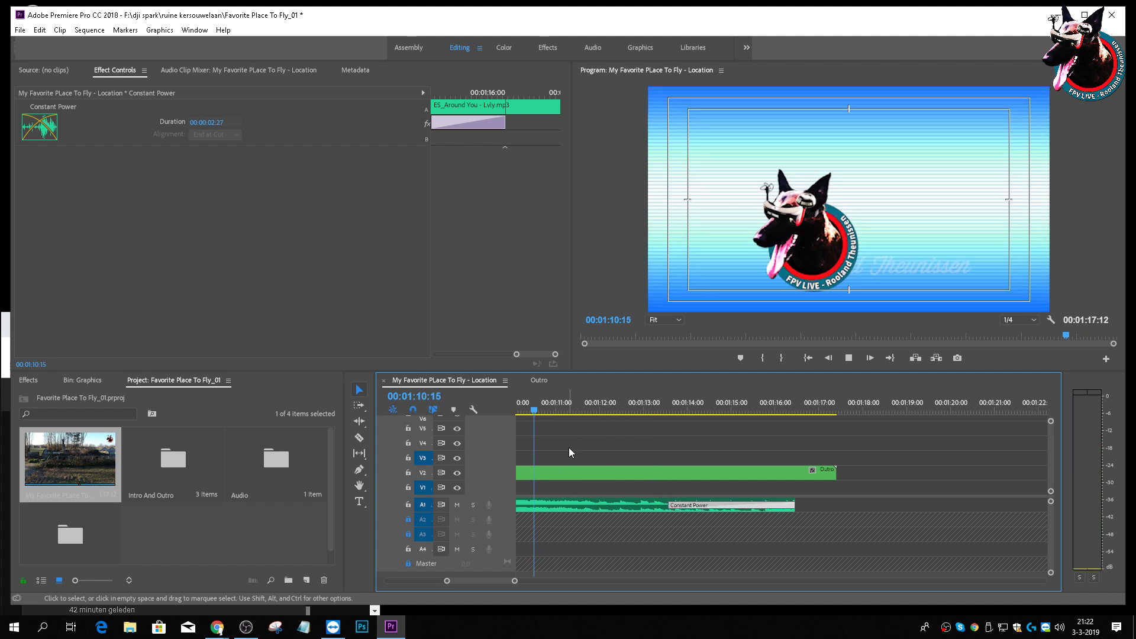
{"action": "scroll", "coordinate": [712, 576], "scroll_direction": "down", "scroll_amount": 2}
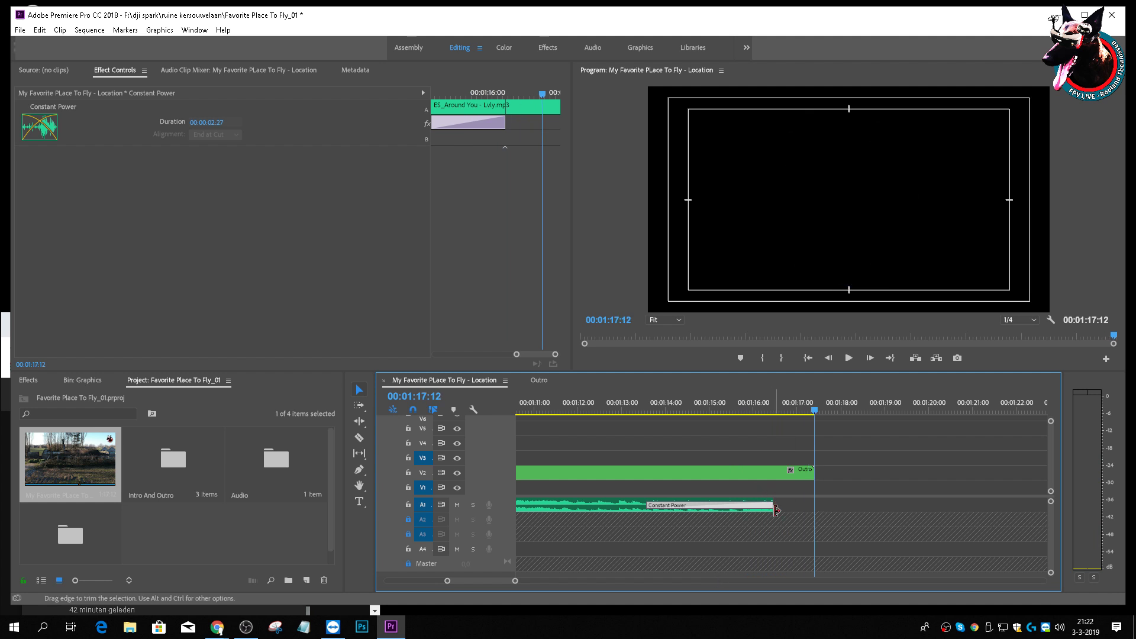
Step: Trim the end of the A1 music to about 00:01:16:10 and replay the outro from 00:01:10:21
{"action": "left_click_drag", "start_coordinate": [769, 505], "coordinate": [766, 506]}
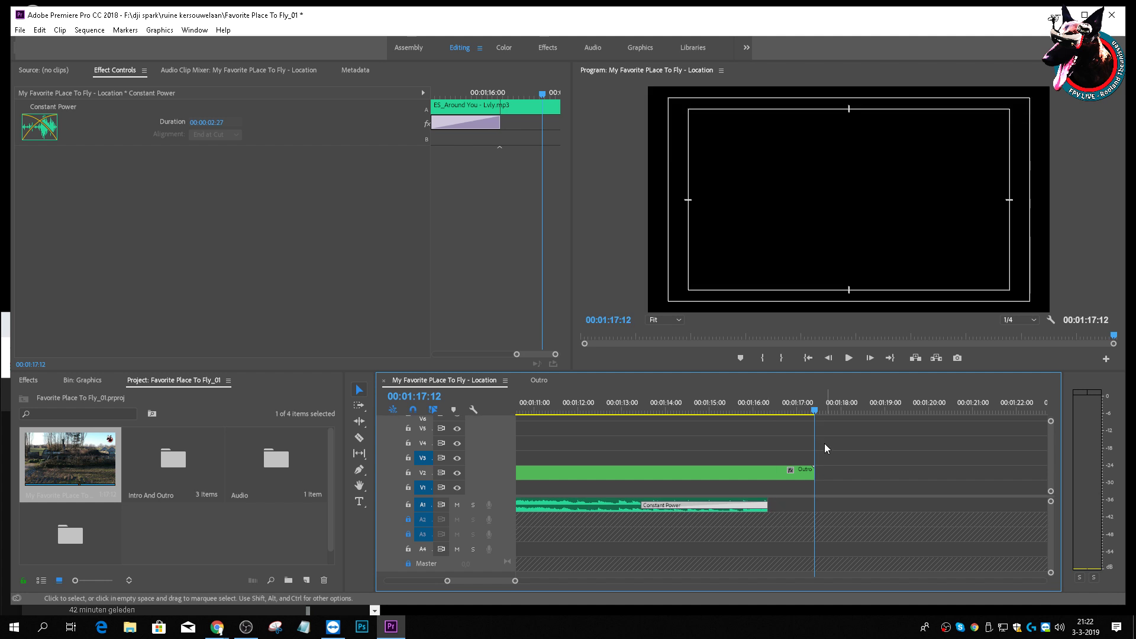
{"action": "left_click_drag", "start_coordinate": [675, 409], "coordinate": [572, 435]}
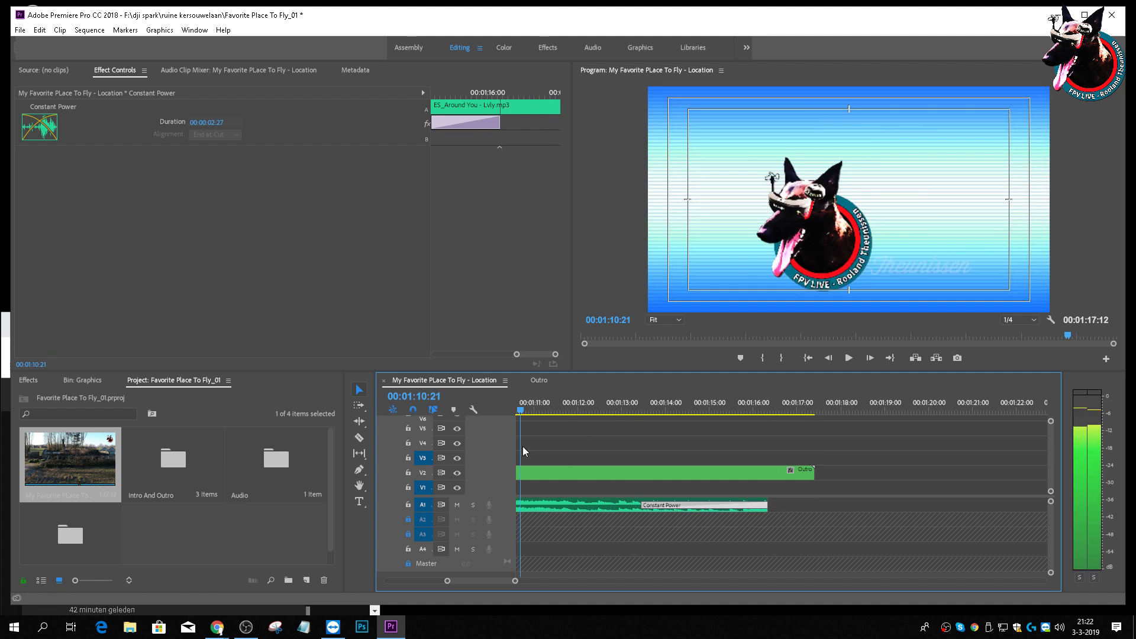
{"action": "key", "text": "j"}
{"action": "scroll", "coordinate": [572, 474], "scroll_direction": "up", "scroll_amount": 5}
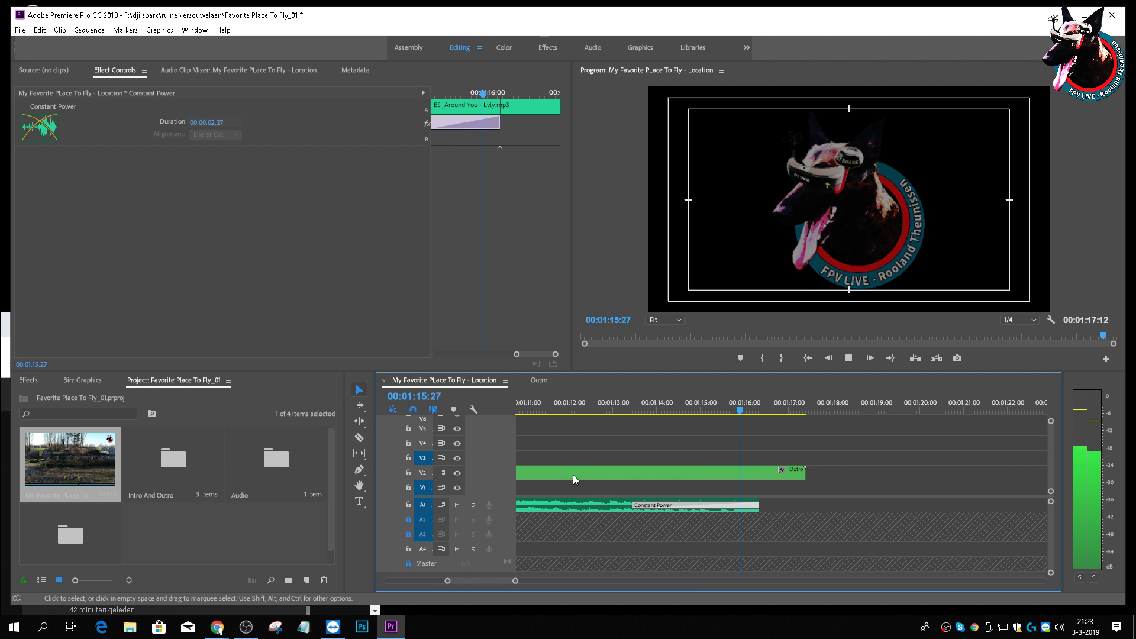
Step: Lengthen the A1 Constant Power fade to 00:00:03:02 by starting it at 00:01:13:08, and replay from 00:01:11:14
{"action": "left_click_drag", "start_coordinate": [798, 418], "coordinate": [627, 434]}
{"action": "left_click_drag", "start_coordinate": [632, 506], "coordinate": [628, 507]}
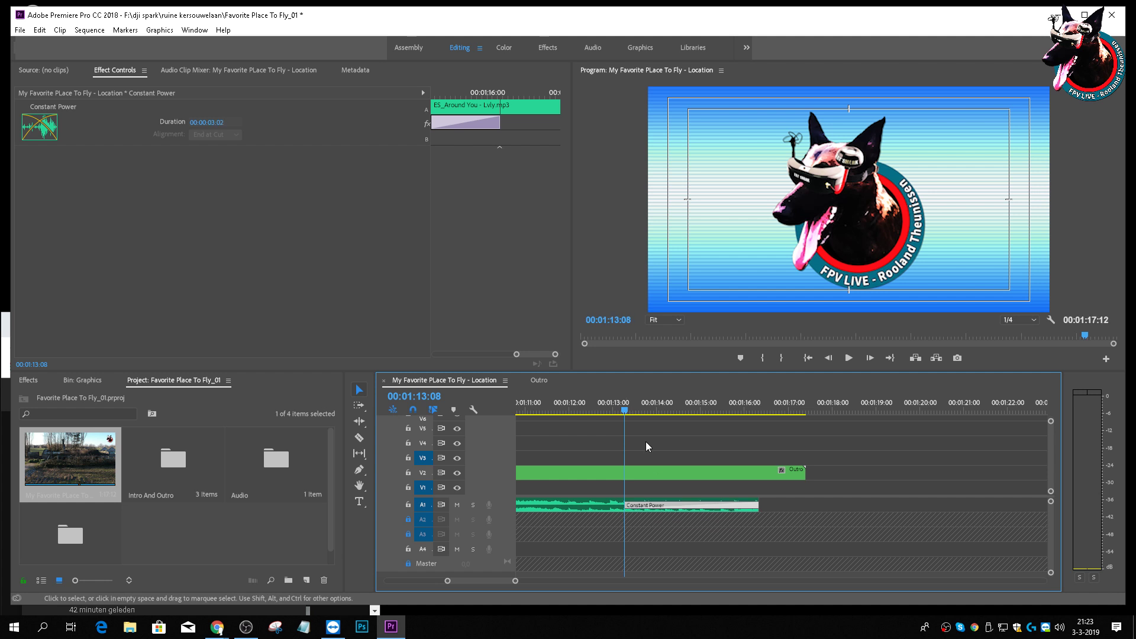
{"action": "left_click", "coordinate": [545, 416]}
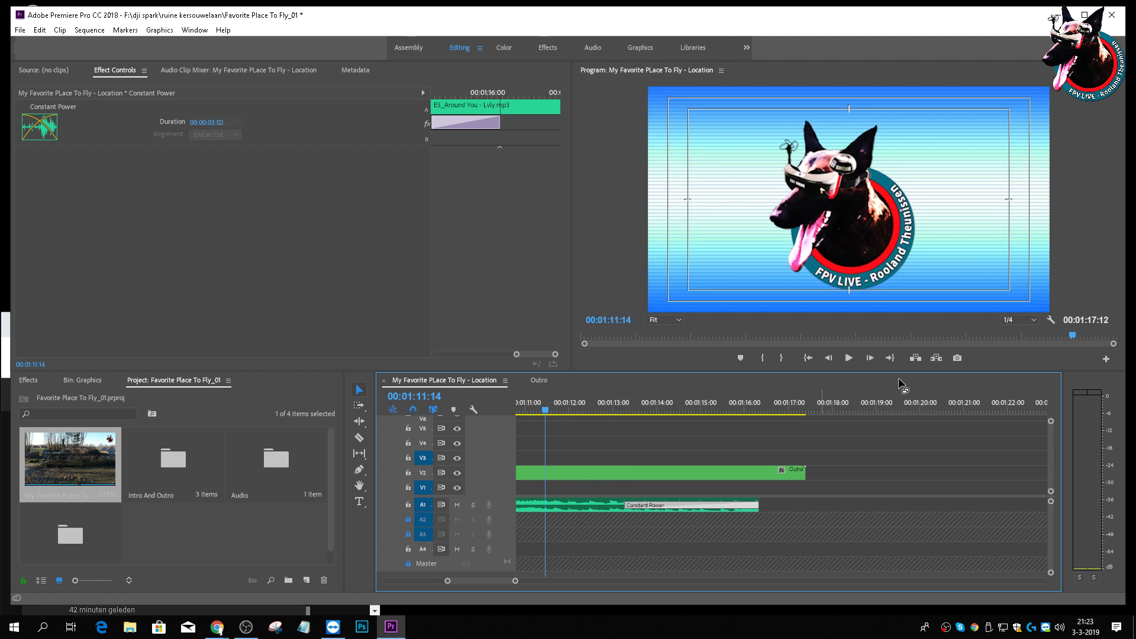
{"action": "left_click", "coordinate": [848, 358]}
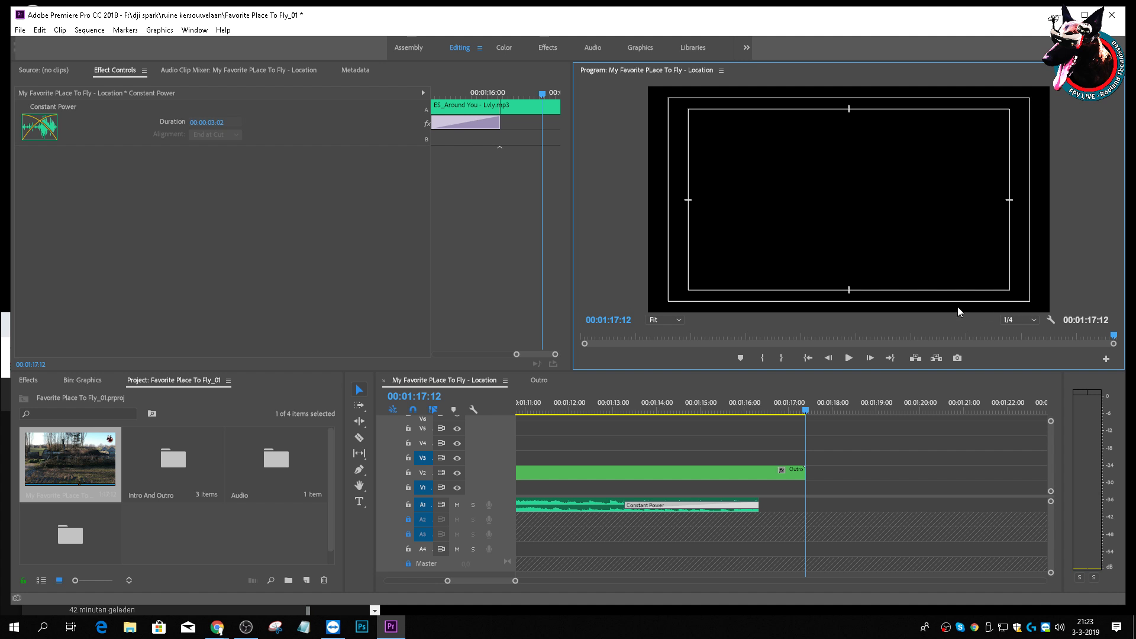
Step: Play the whole video from 00:00:00:00 to its end, and replay its last part from about 00:00:58:07
{"action": "left_click_drag", "start_coordinate": [1113, 336], "coordinate": [538, 339]}
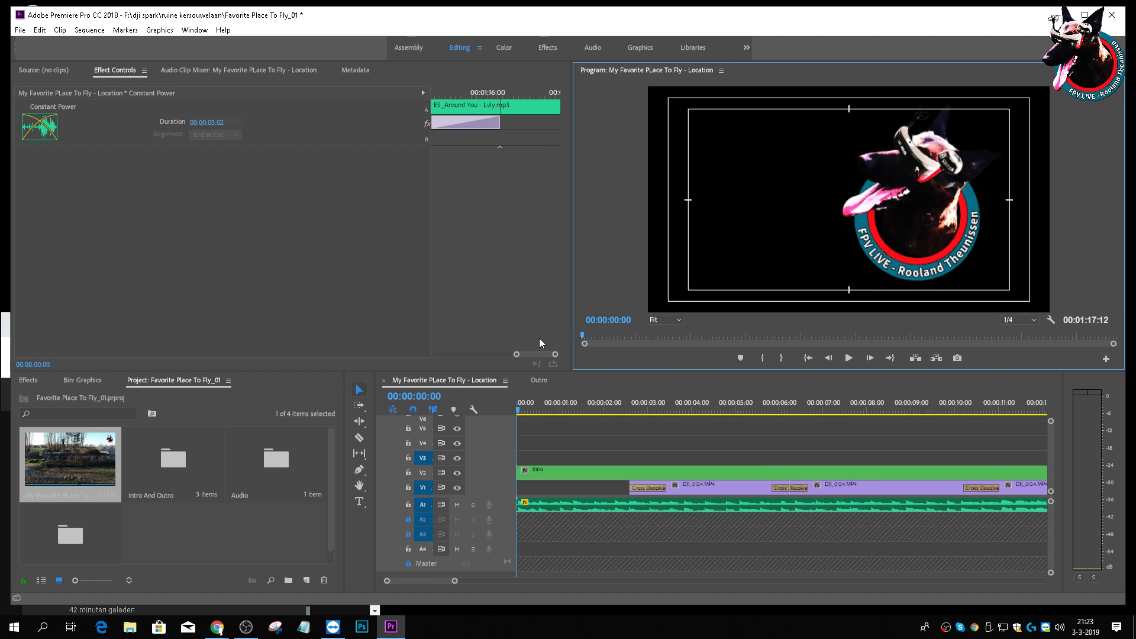
{"action": "left_click", "coordinate": [849, 359]}
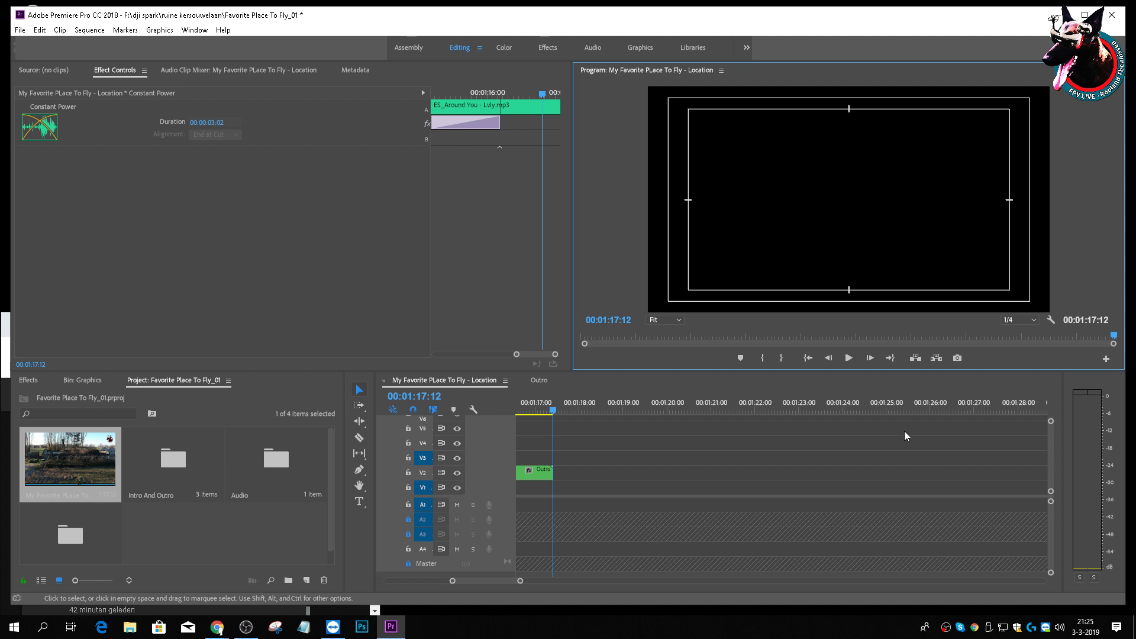
{"action": "left_click_drag", "start_coordinate": [1113, 336], "coordinate": [980, 337]}
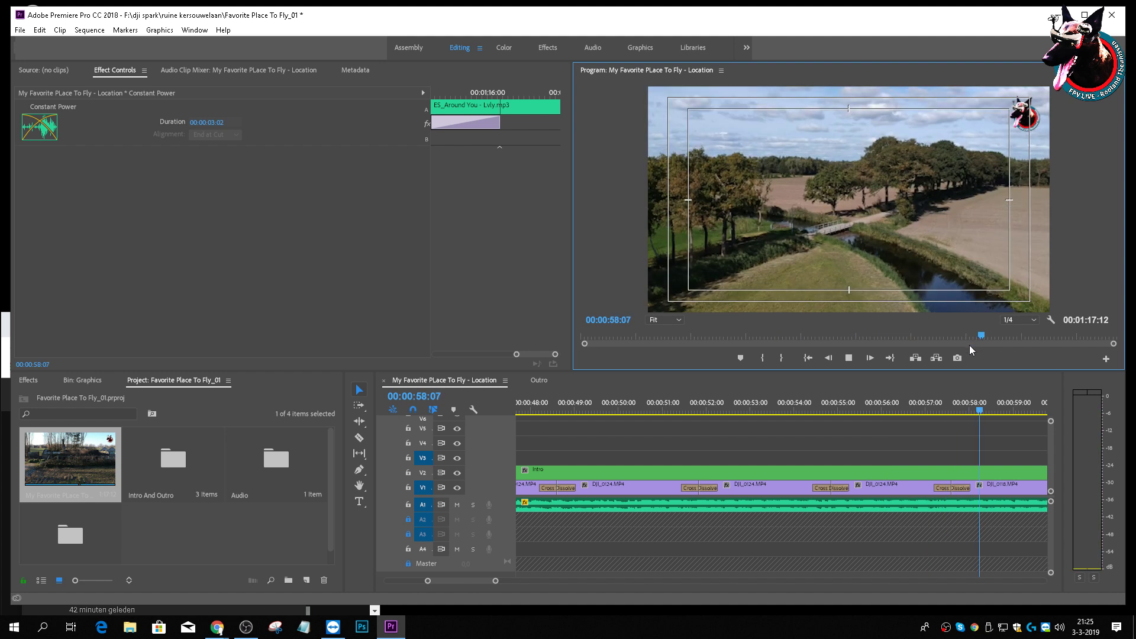
{"action": "key", "text": "space"}
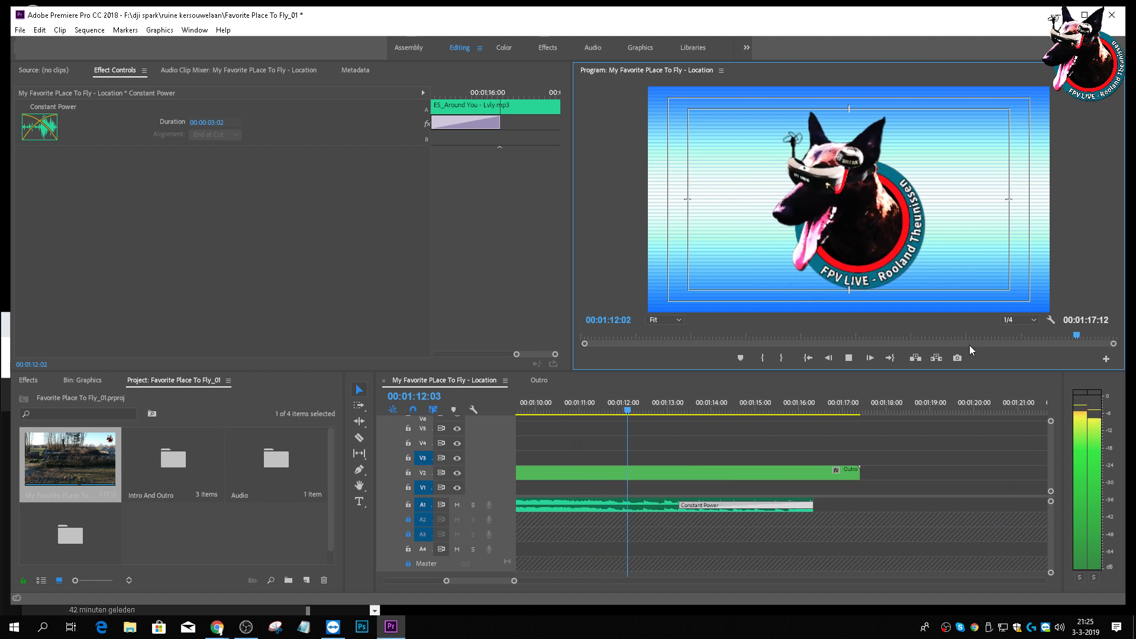
Step: Stop playback at 00:01:12:25, start the A1 Constant Power fade there with a duration of 00:00:03:15, and replay the outro
{"action": "key", "text": "space"}
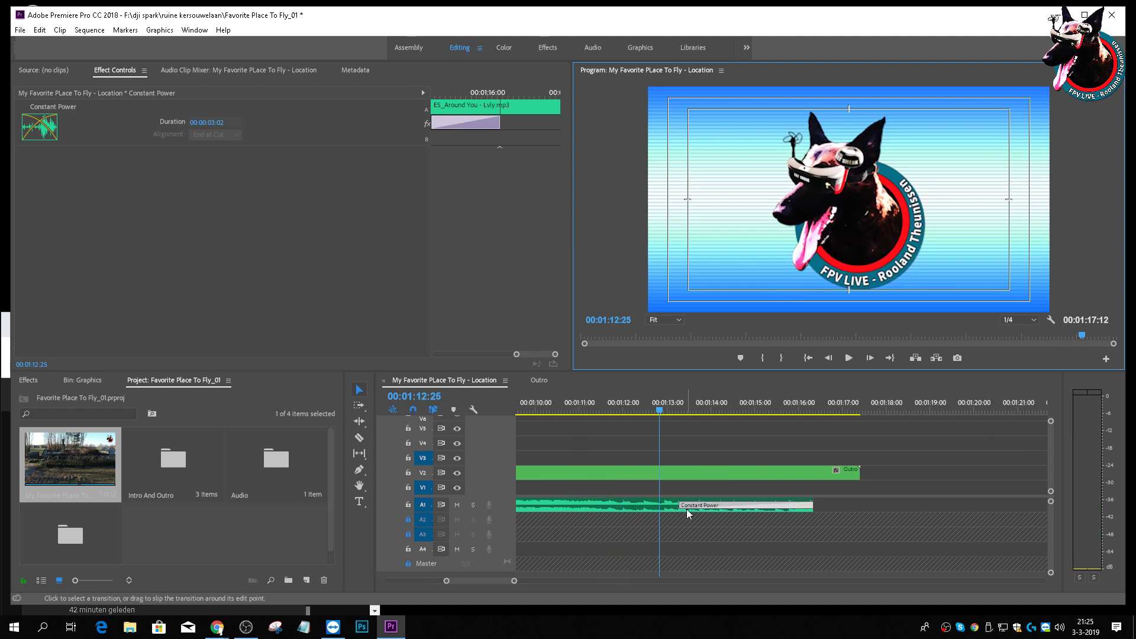
{"action": "left_click_drag", "start_coordinate": [682, 506], "coordinate": [662, 509]}
{"action": "left_click_drag", "start_coordinate": [659, 416], "coordinate": [530, 426]}
{"action": "key", "text": "space"}
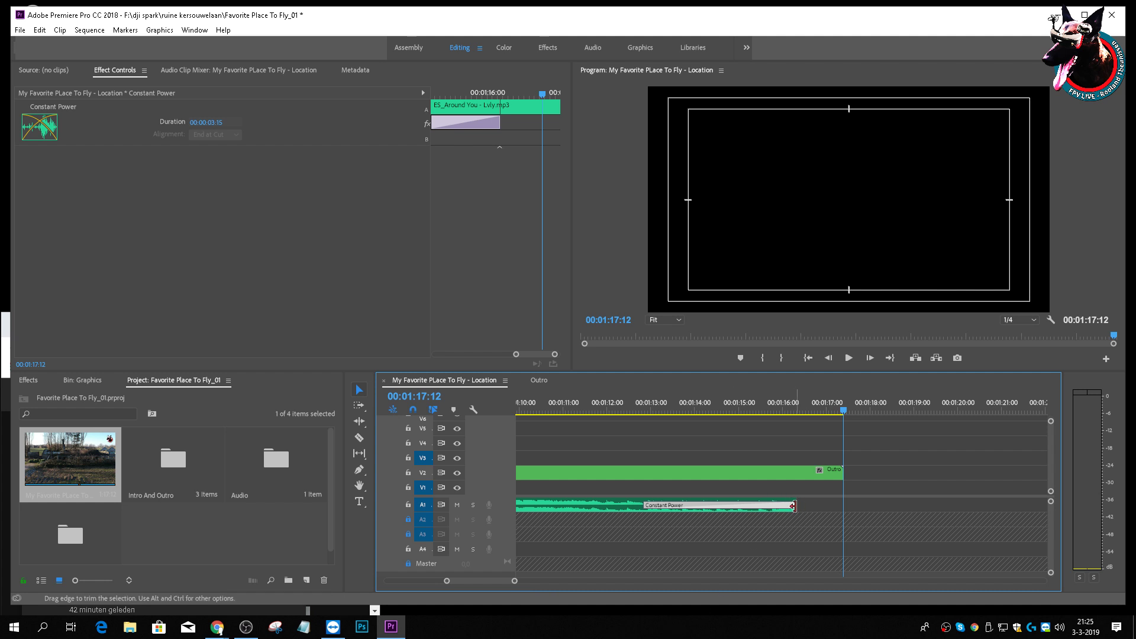
Step: Try ending the A1 music at 00:01:17:12 with a replay, and trim its end back to about 00:01:16:11
{"action": "left_click_drag", "start_coordinate": [794, 504], "coordinate": [843, 510]}
{"action": "left_click", "coordinate": [671, 409]}
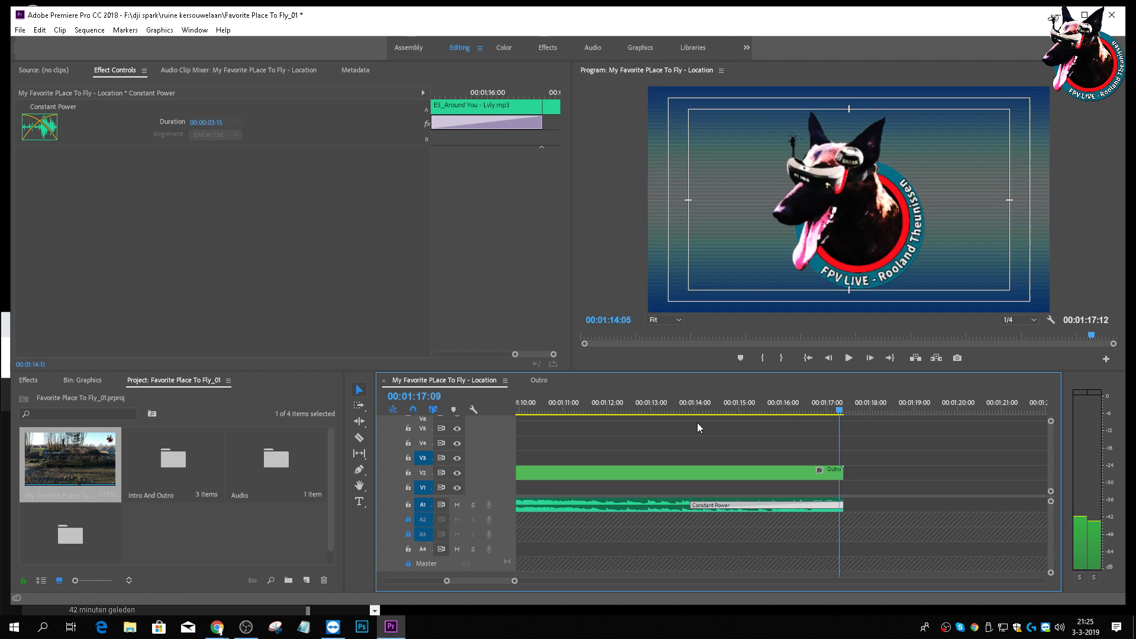
{"action": "key", "text": "space"}
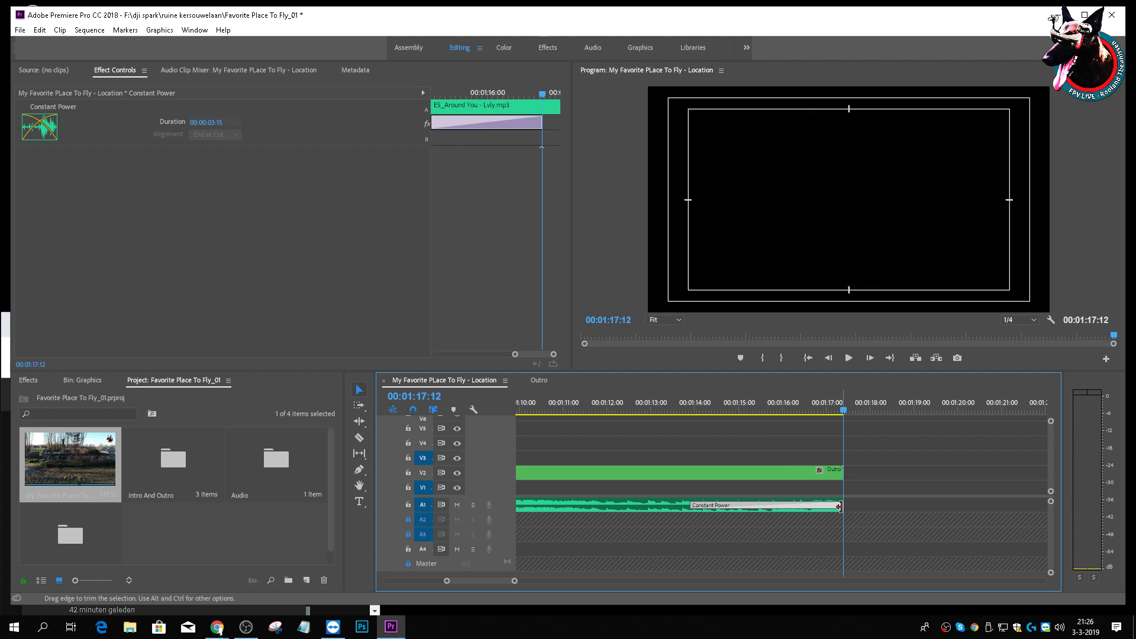
{"action": "left_click_drag", "start_coordinate": [838, 506], "coordinate": [798, 506]}
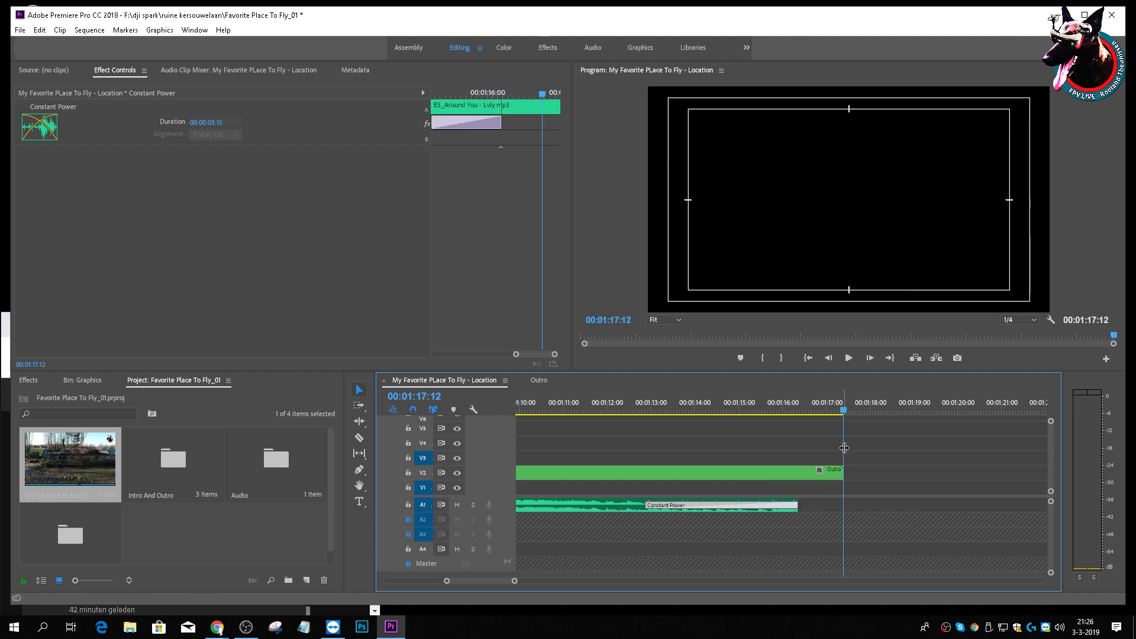
Step: Replay the music's fade-out from 00:01:15:00, from 00:01:12:01 and from about 00:01:10:00 to judge the ending
{"action": "left_click_drag", "start_coordinate": [843, 414], "coordinate": [738, 417]}
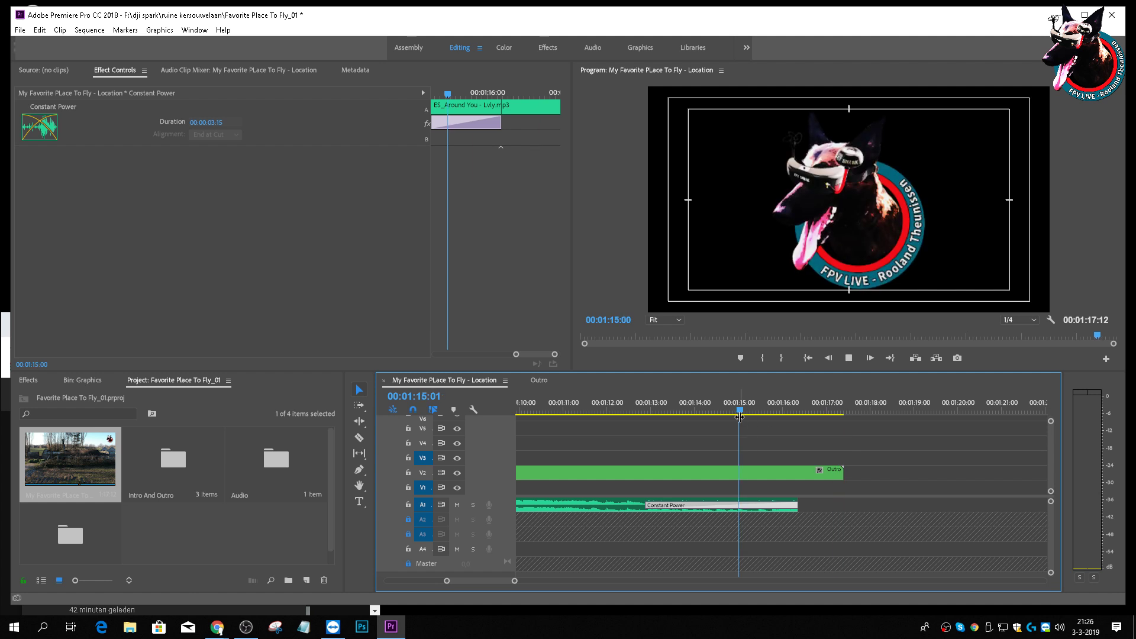
{"action": "key", "text": "space"}
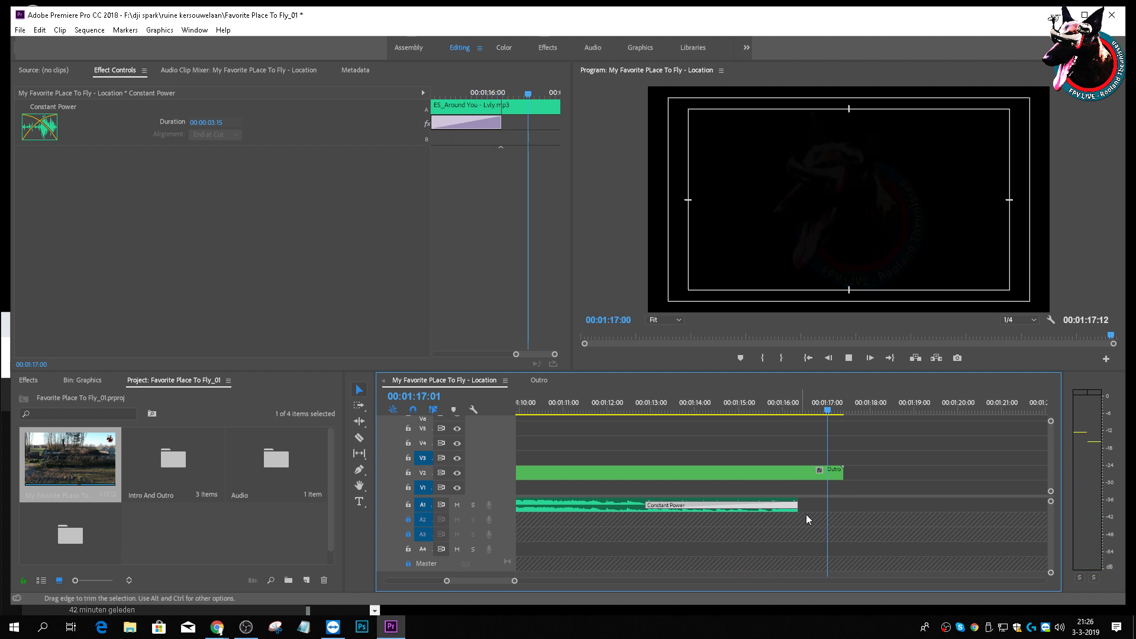
{"action": "left_click_drag", "start_coordinate": [657, 431], "coordinate": [612, 442]}
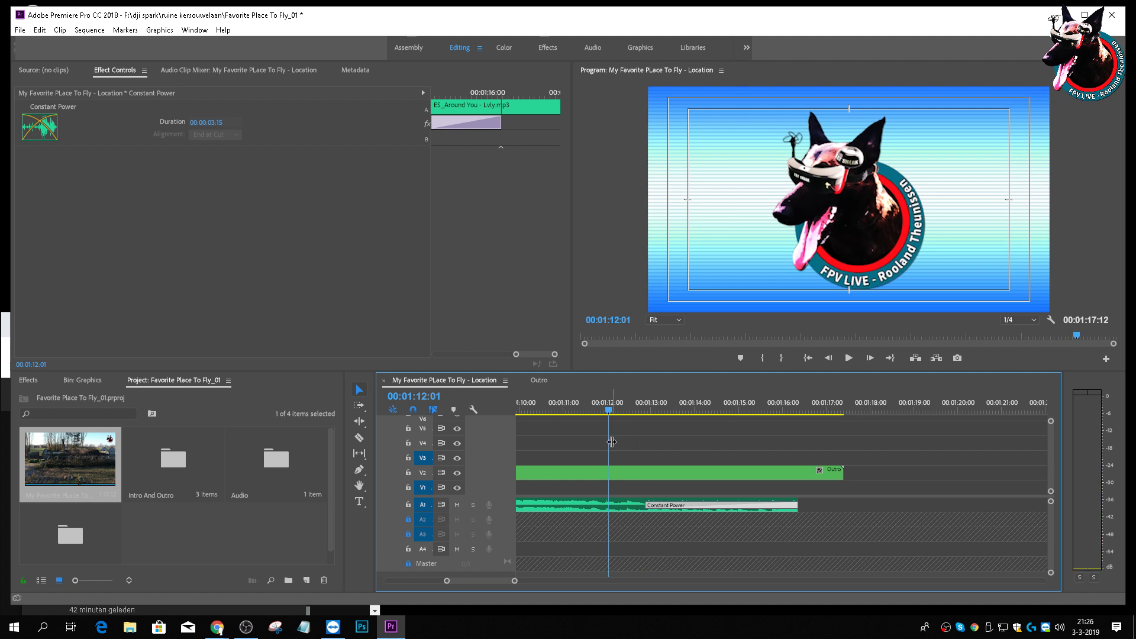
{"action": "key", "text": "space"}
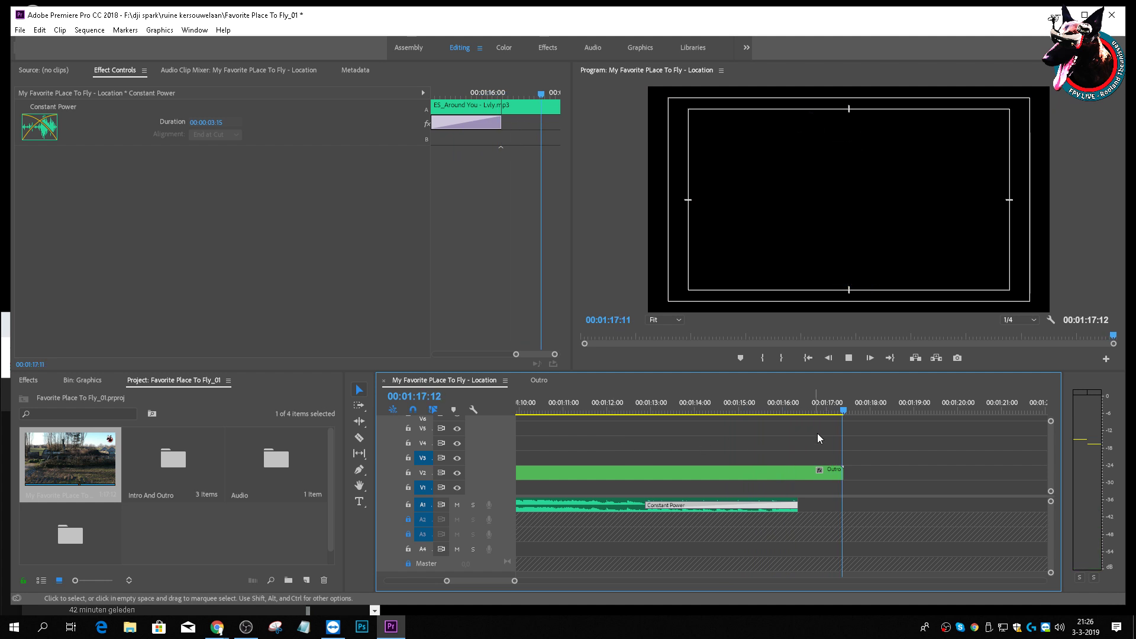
{"action": "left_click_drag", "start_coordinate": [844, 414], "coordinate": [535, 443]}
{"action": "key", "text": "space"}
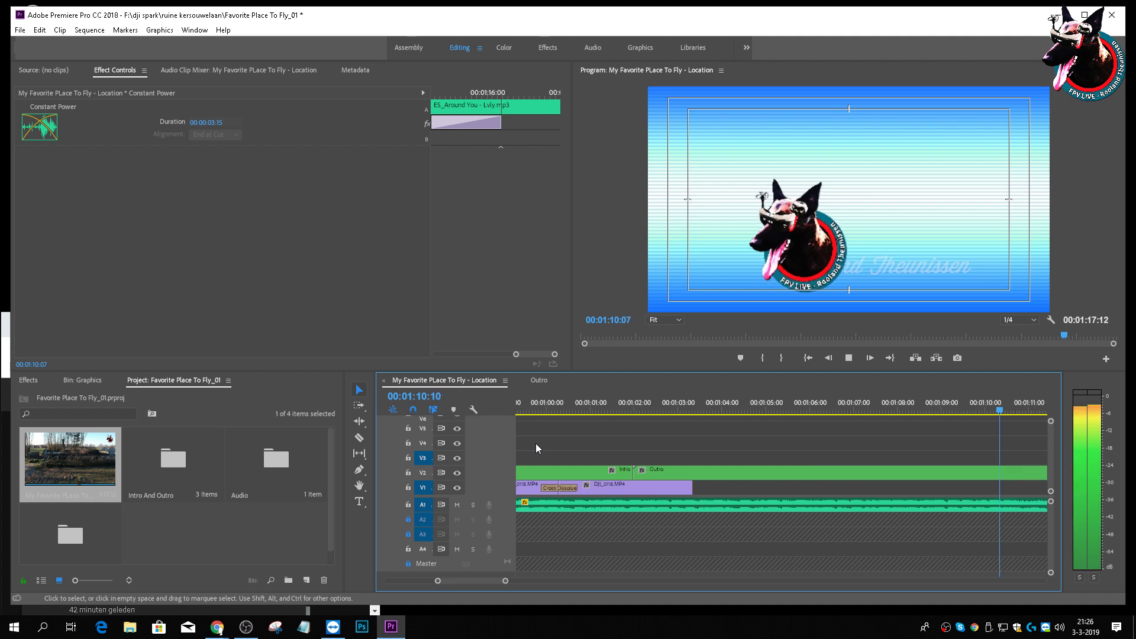
Step: Lengthen the A1 Constant Power fade to 00:00:04:12 by starting it at 00:01:11:29, replay it, and extend the music's end to about 00:01:16:17
{"action": "key", "text": "space"}
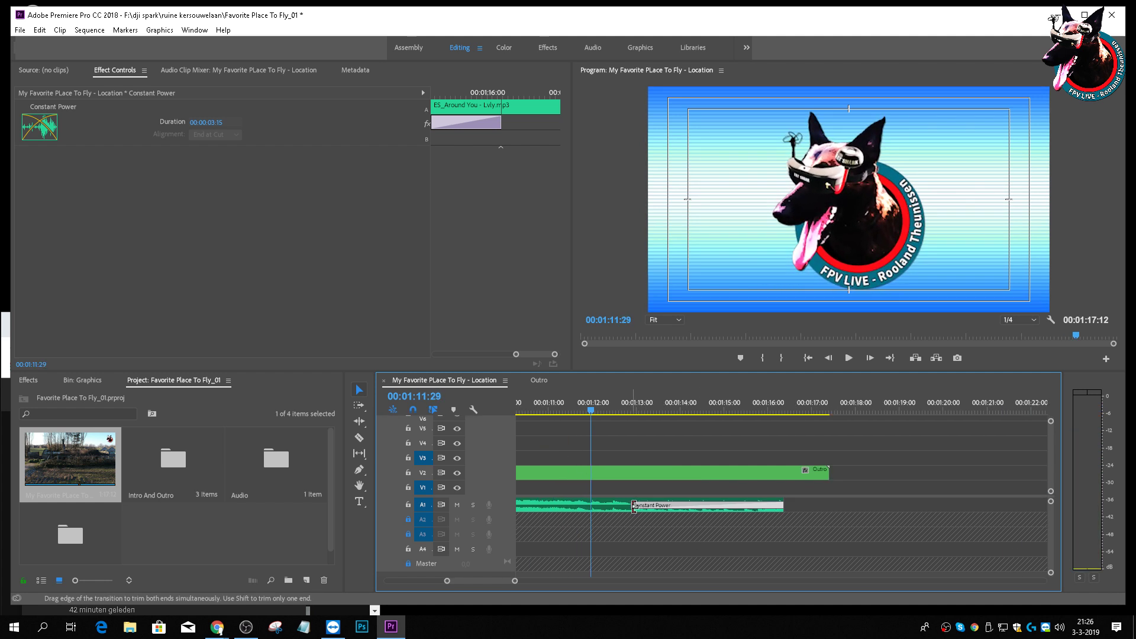
{"action": "left_click_drag", "start_coordinate": [632, 506], "coordinate": [592, 513]}
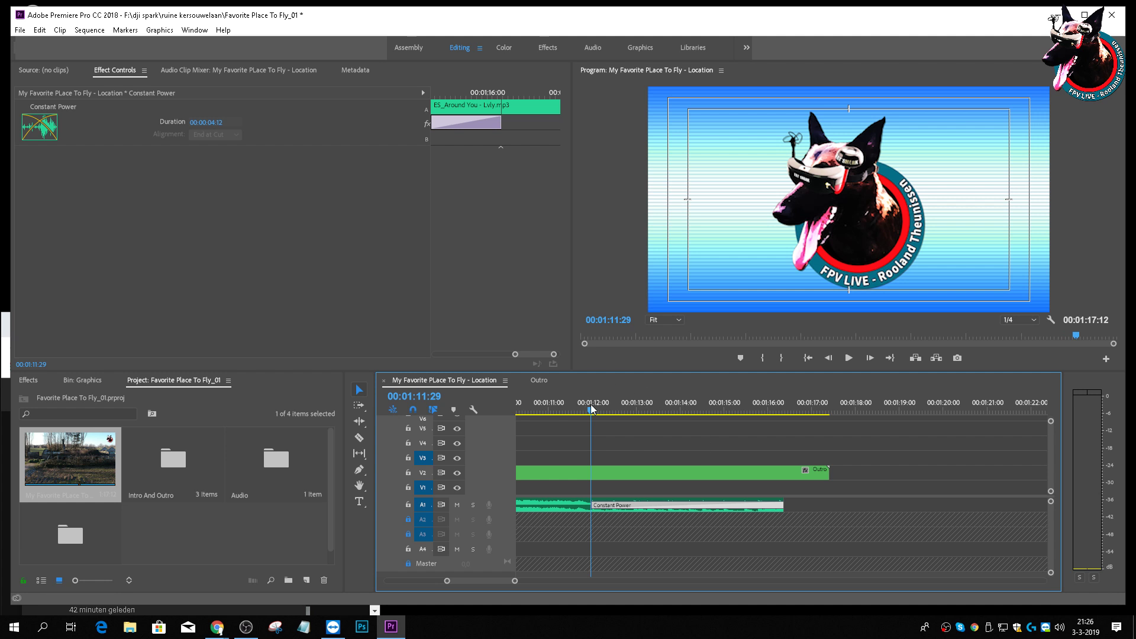
{"action": "left_click_drag", "start_coordinate": [590, 414], "coordinate": [541, 415]}
{"action": "key", "text": "space"}
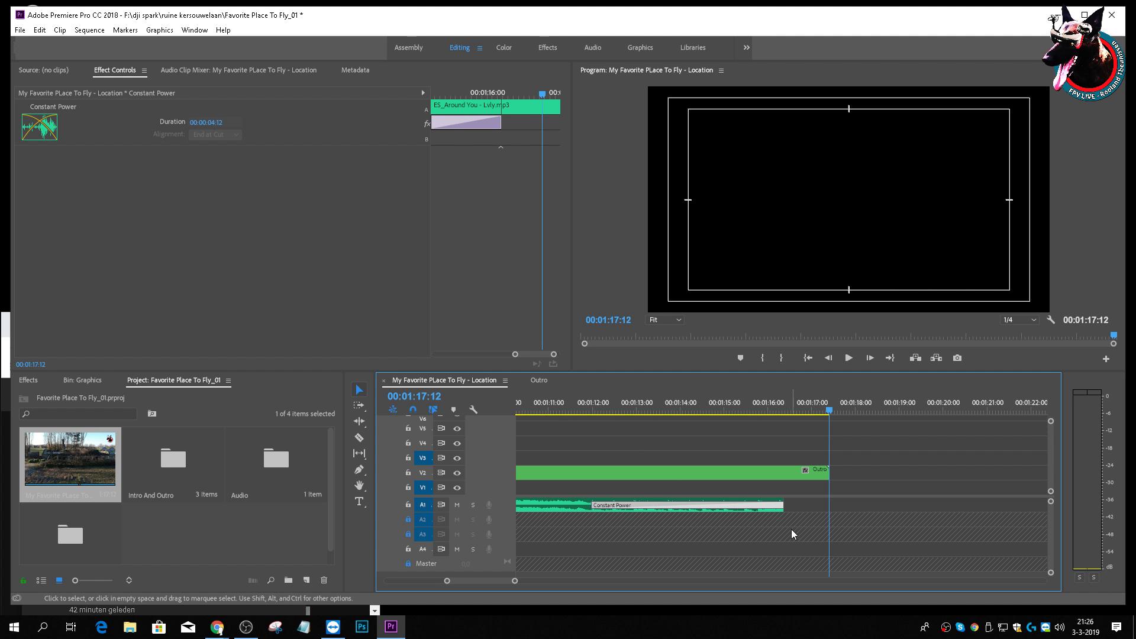
{"action": "left_click_drag", "start_coordinate": [780, 506], "coordinate": [792, 507]}
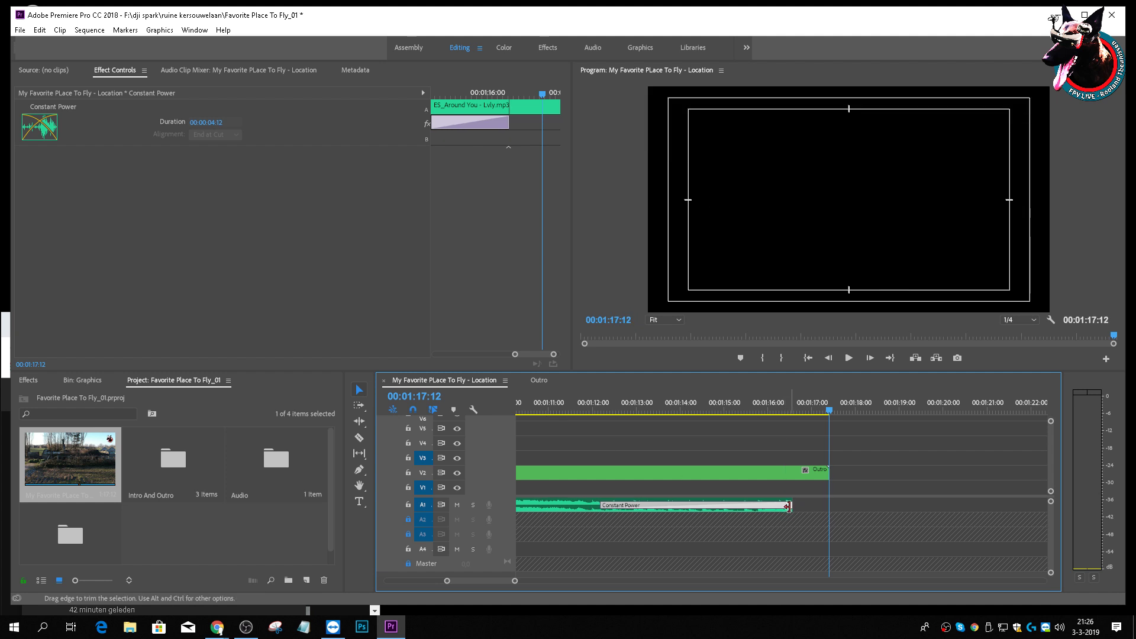
Step: Replay the outro from 00:01:11:14 and from 00:01:09:05 to judge the music's fade-out
{"action": "left_click_drag", "start_coordinate": [832, 413], "coordinate": [570, 411]}
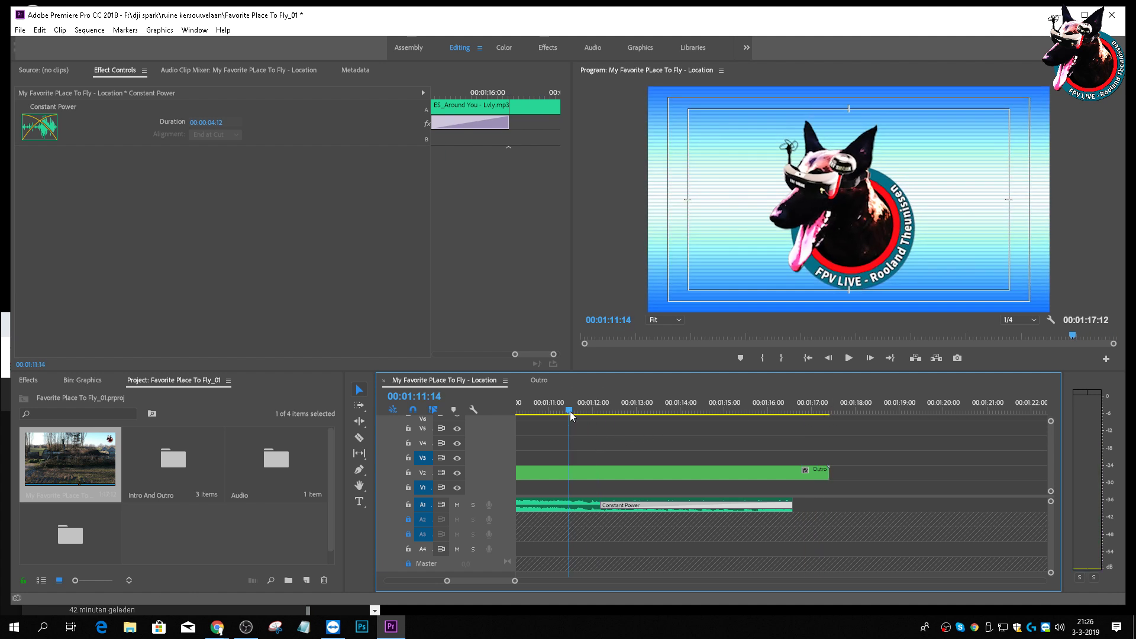
{"action": "key", "text": "space"}
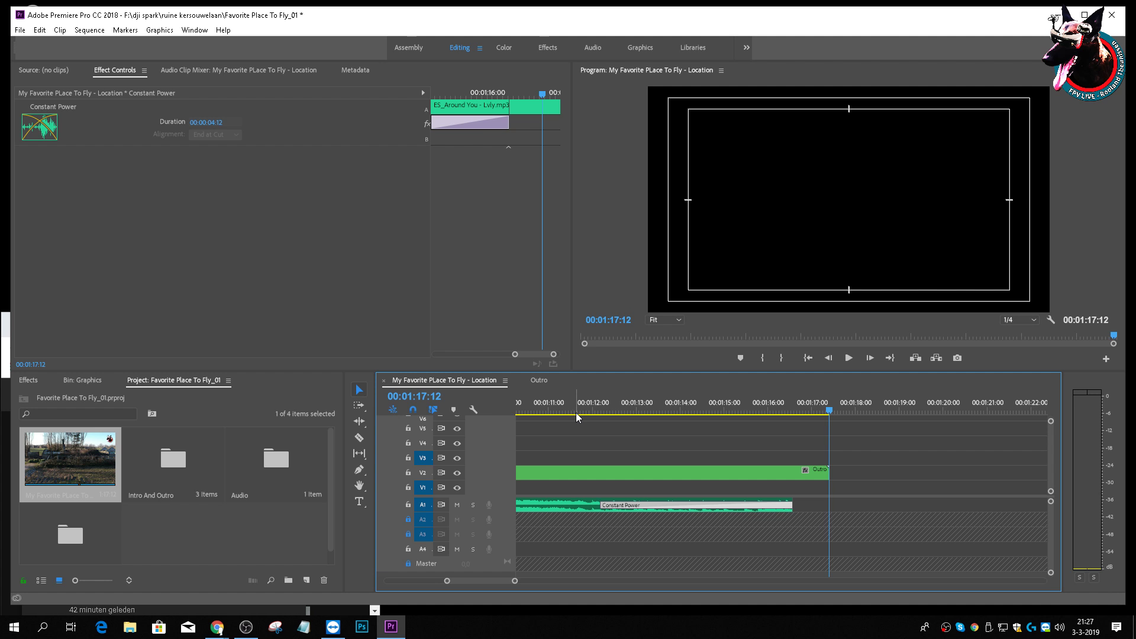
{"action": "left_click_drag", "start_coordinate": [831, 410], "coordinate": [505, 421]}
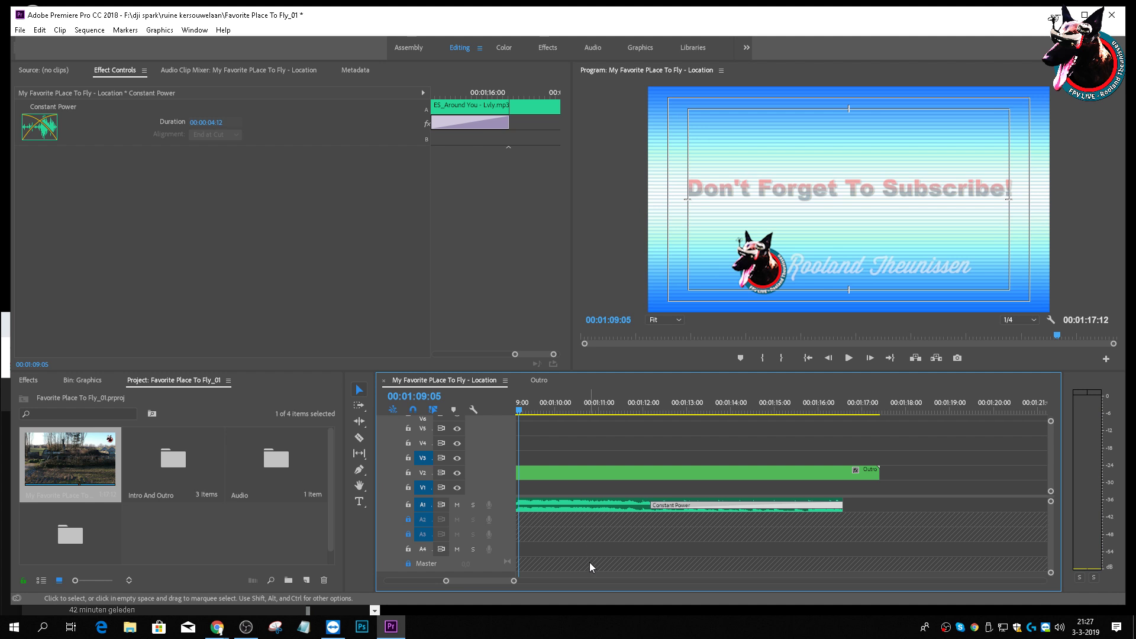
{"action": "key", "text": "space"}
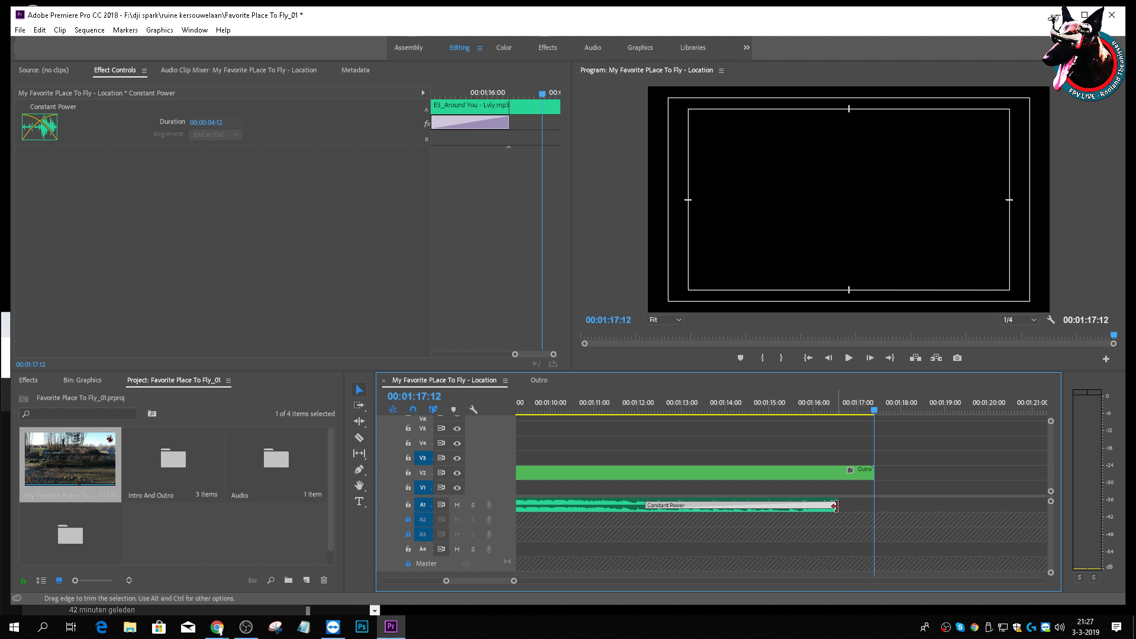
Step: Replay the fade from about 00:01:15:09, stop at 00:01:16:13, and trim the A1 music's end to that point
{"action": "left_click_drag", "start_coordinate": [834, 506], "coordinate": [834, 506]}
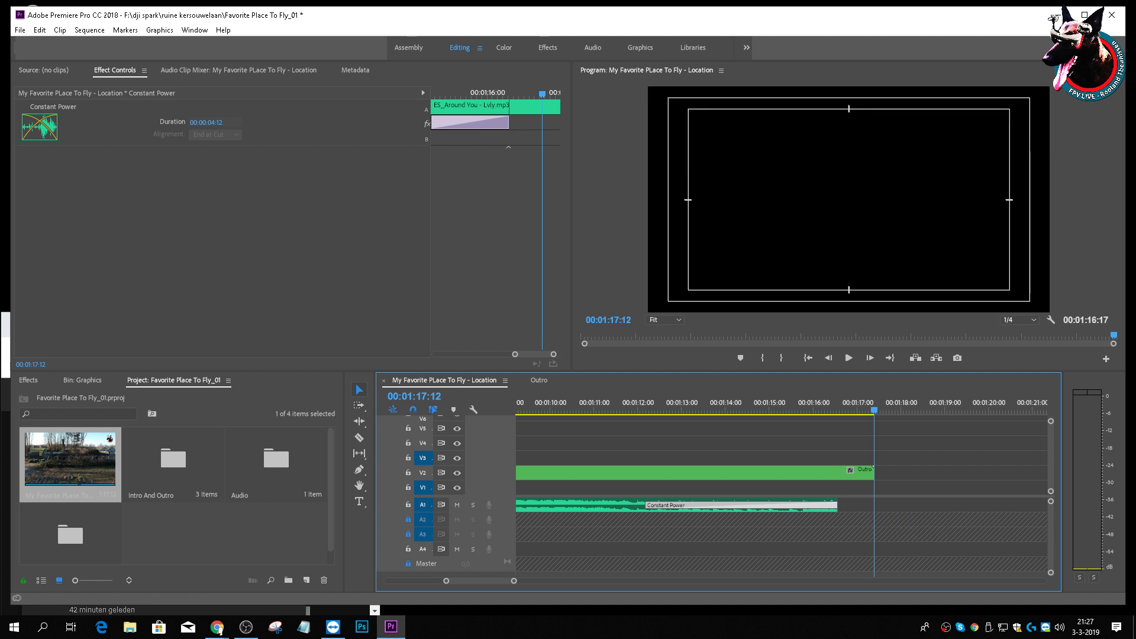
{"action": "key", "text": "ctrl+z"}
{"action": "key", "text": "equal"}
{"action": "key", "text": "equal"}
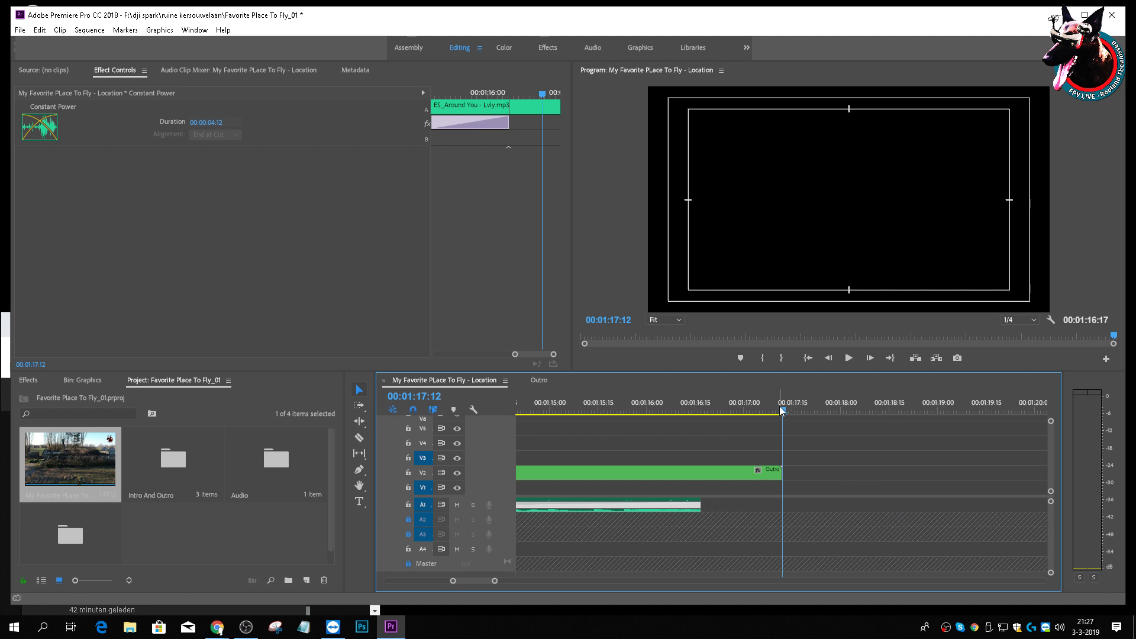
{"action": "left_click_drag", "start_coordinate": [779, 413], "coordinate": [674, 422]}
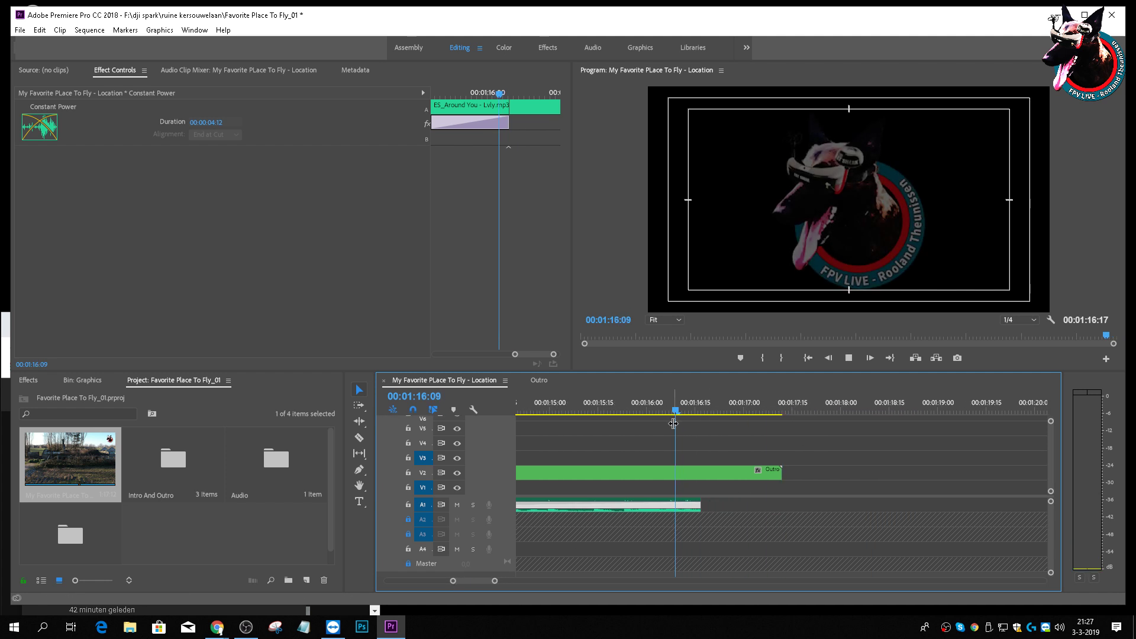
{"action": "left_click_drag", "start_coordinate": [782, 411], "coordinate": [577, 410]}
{"action": "key", "text": "space"}
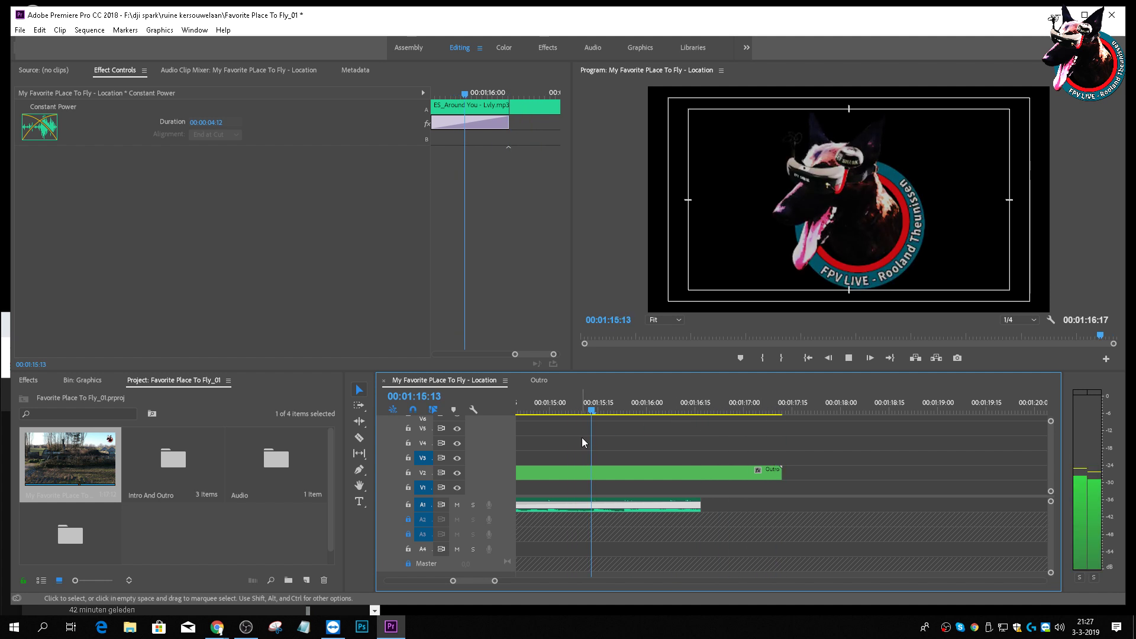
{"action": "key", "text": "space"}
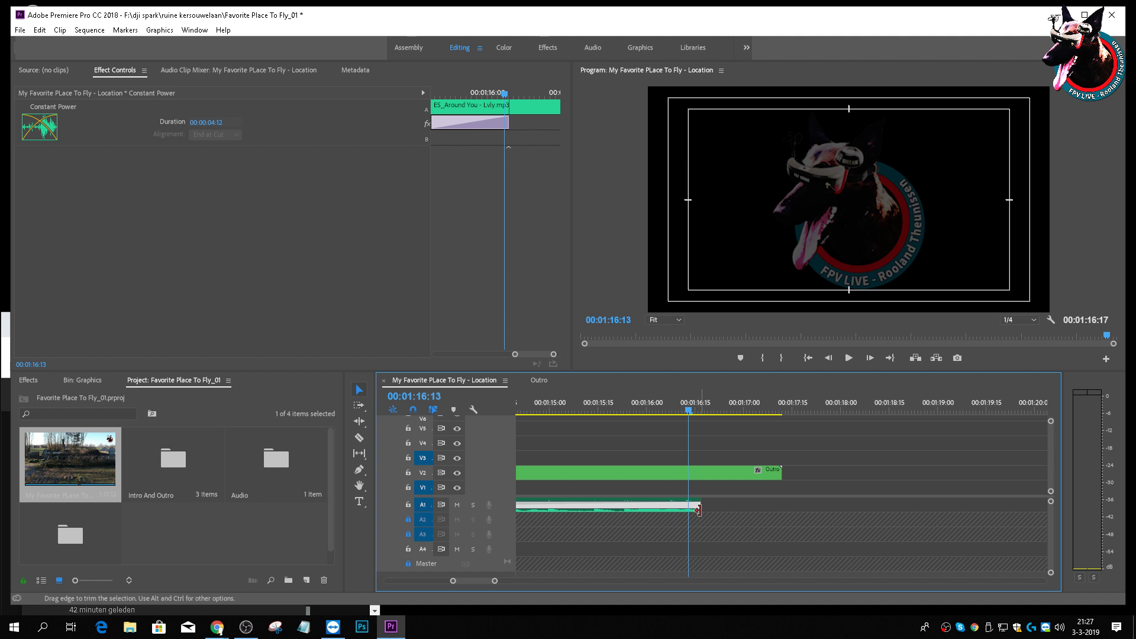
{"action": "left_click_drag", "start_coordinate": [698, 508], "coordinate": [688, 507]}
Step: Replay the ending from 00:01:15:08, from 00:01:01:18 and from 00:01:05:09 to check how the music fades against the outro
{"action": "left_click_drag", "start_coordinate": [688, 409], "coordinate": [574, 409]}
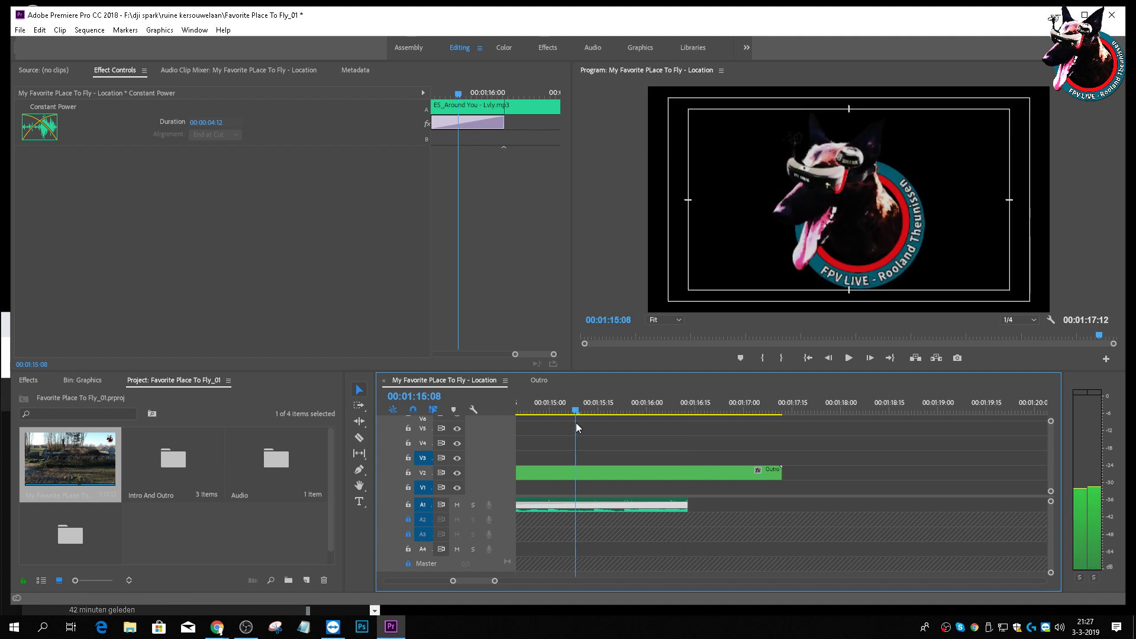
{"action": "key", "text": "space"}
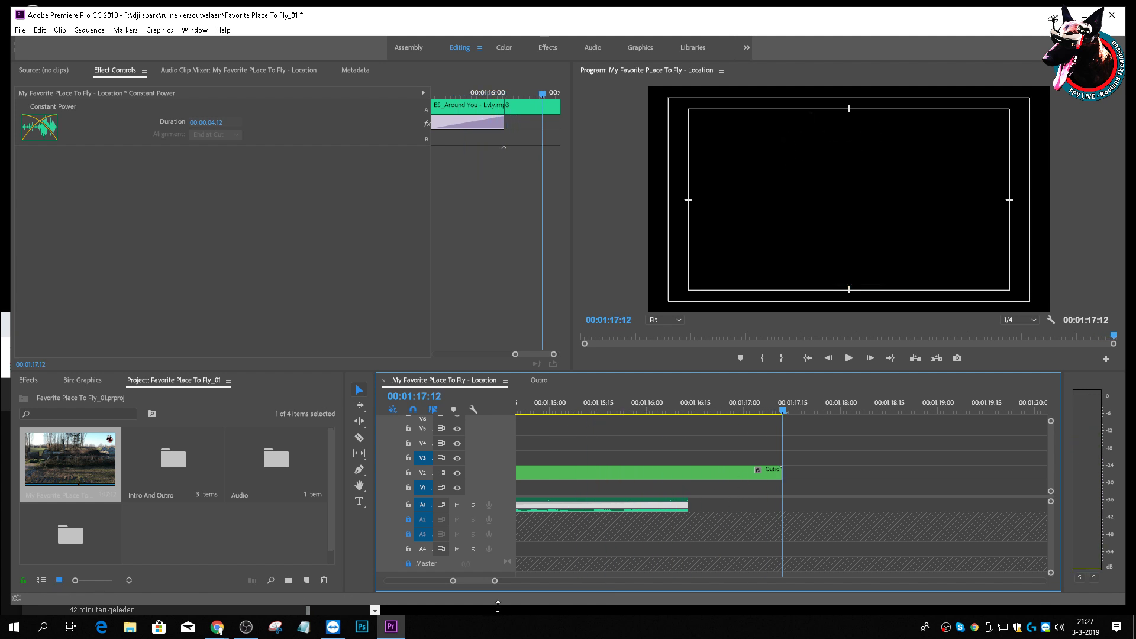
{"action": "left_click_drag", "start_coordinate": [496, 583], "coordinate": [683, 534]}
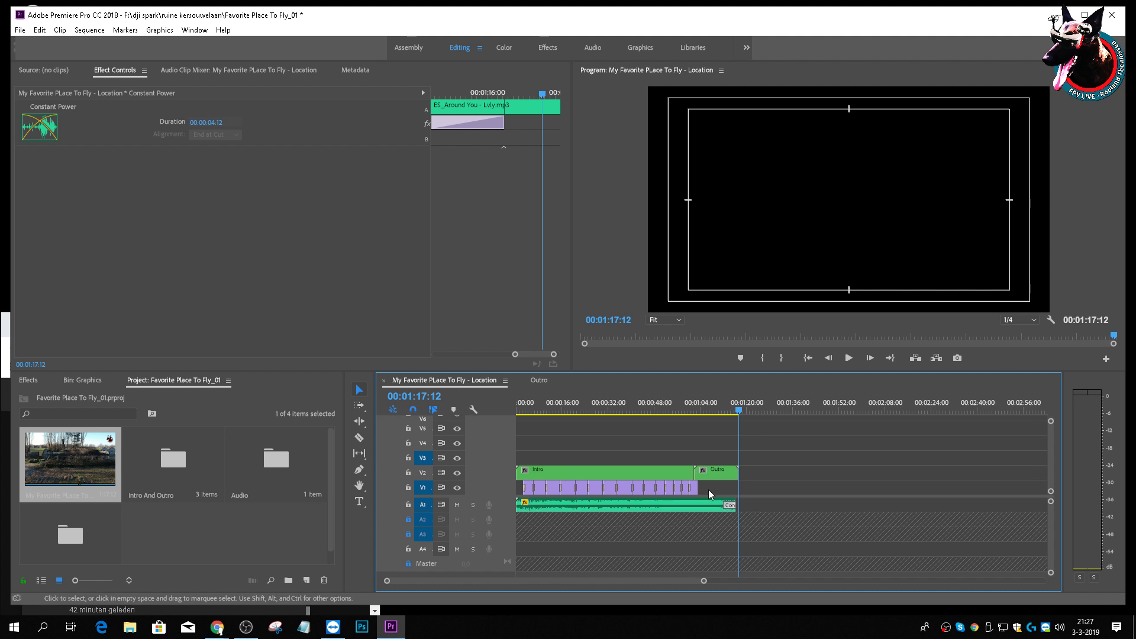
{"action": "left_click", "coordinate": [693, 411]}
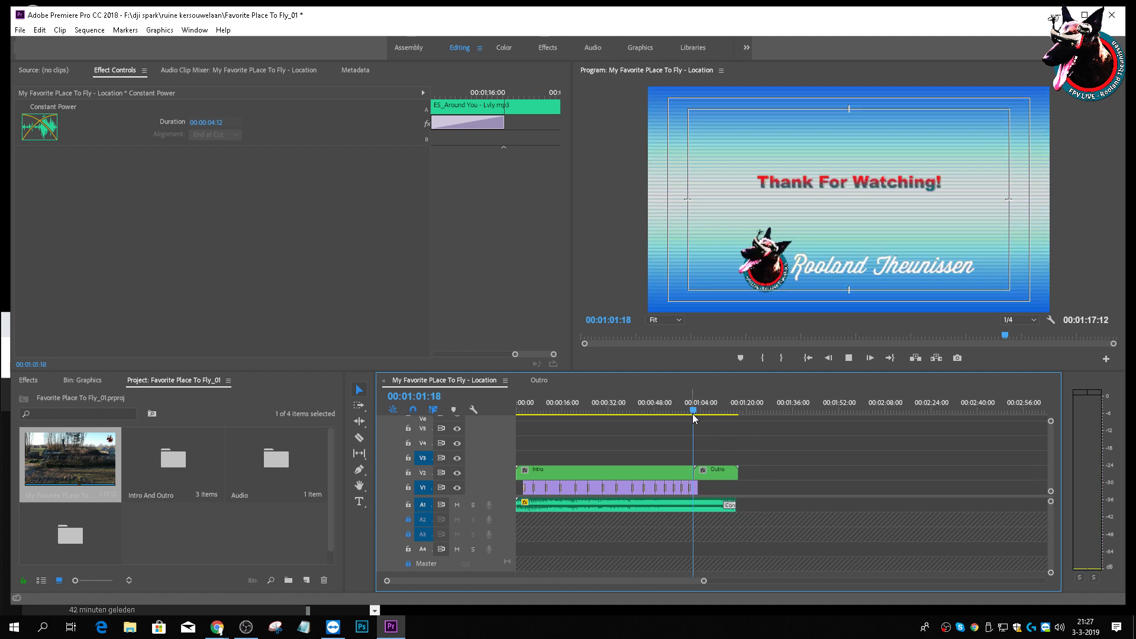
{"action": "key", "text": "space"}
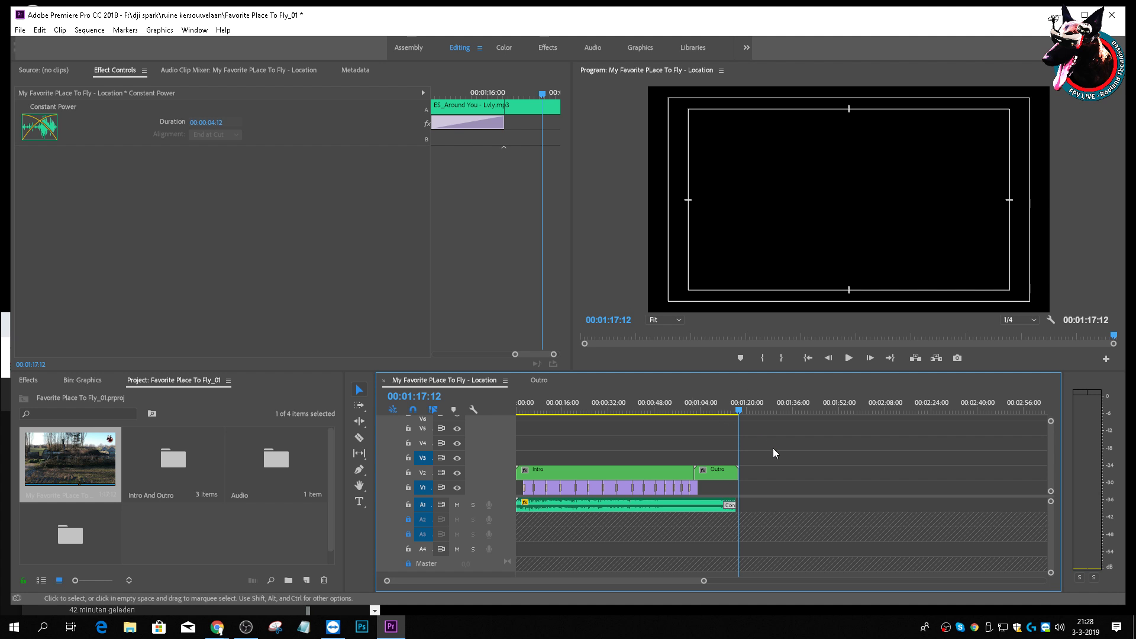
{"action": "left_click_drag", "start_coordinate": [740, 413], "coordinate": [706, 415]}
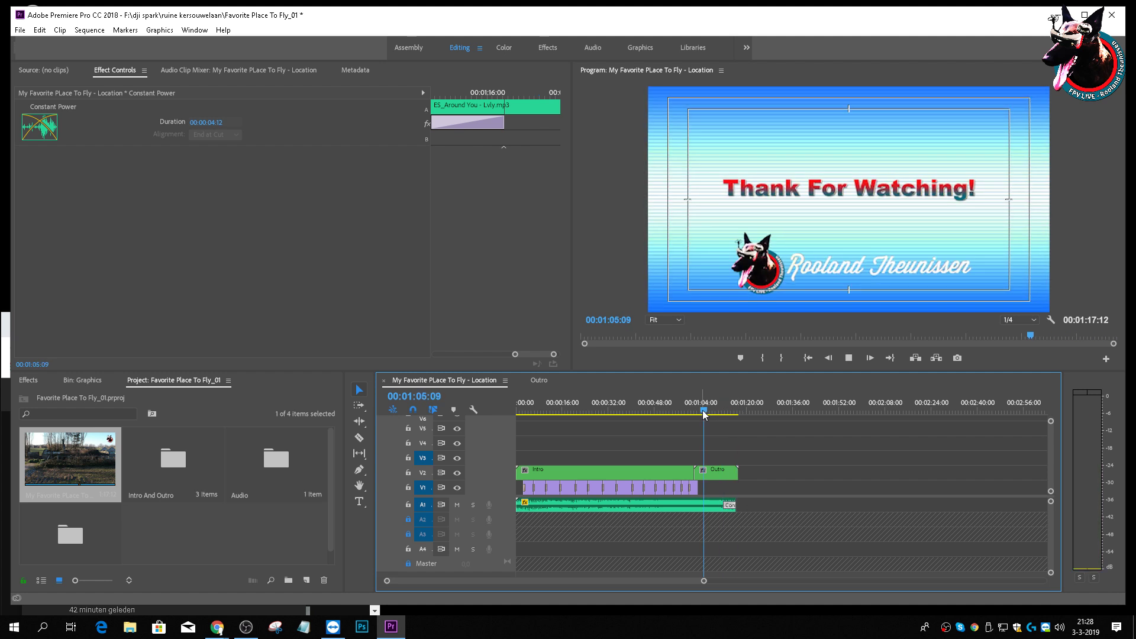
{"action": "key", "text": "space"}
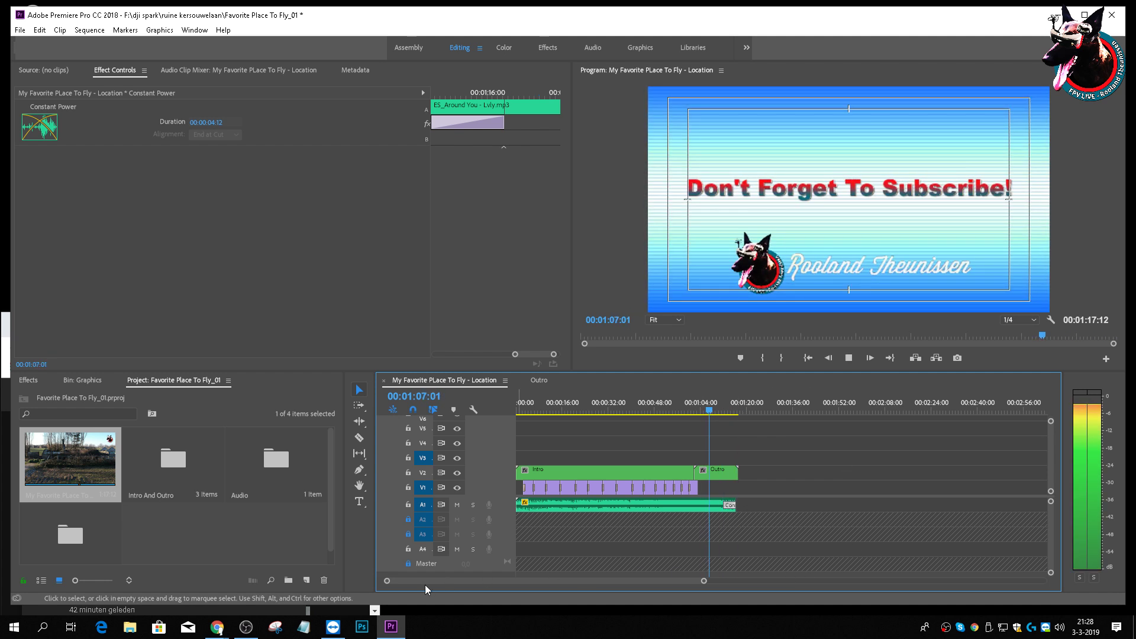
Step: Trim the A1 music's end to 00:01:15:29 and replay it from about 00:01:05:25 and from 00:01:13:28
{"action": "left_click_drag", "start_coordinate": [386, 583], "coordinate": [488, 594]}
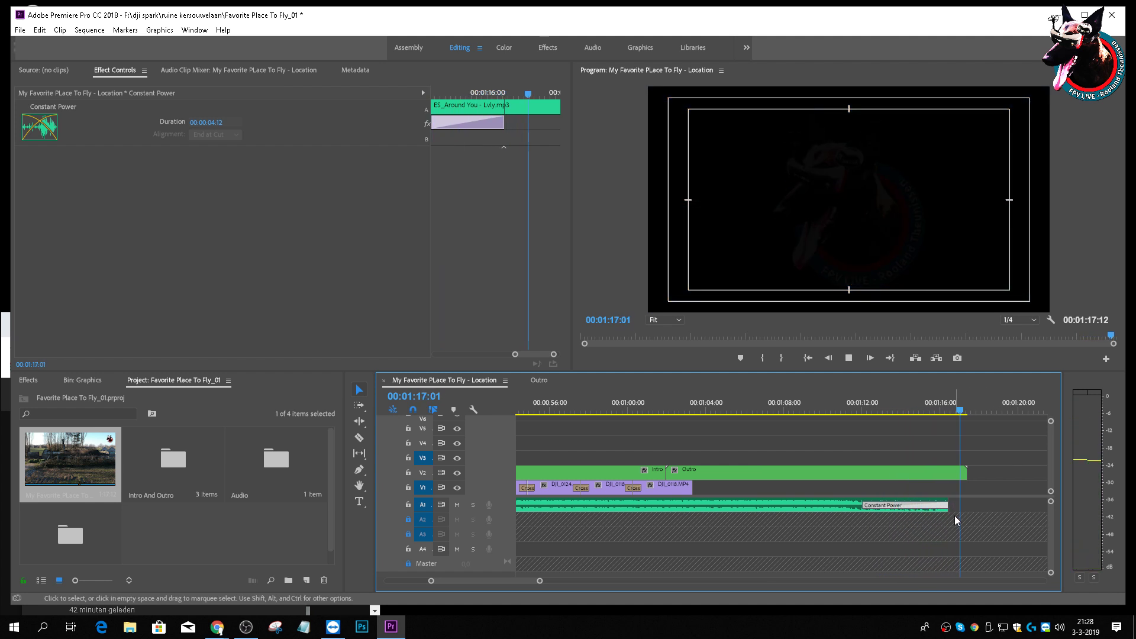
{"action": "left_click_drag", "start_coordinate": [953, 508], "coordinate": [938, 508]}
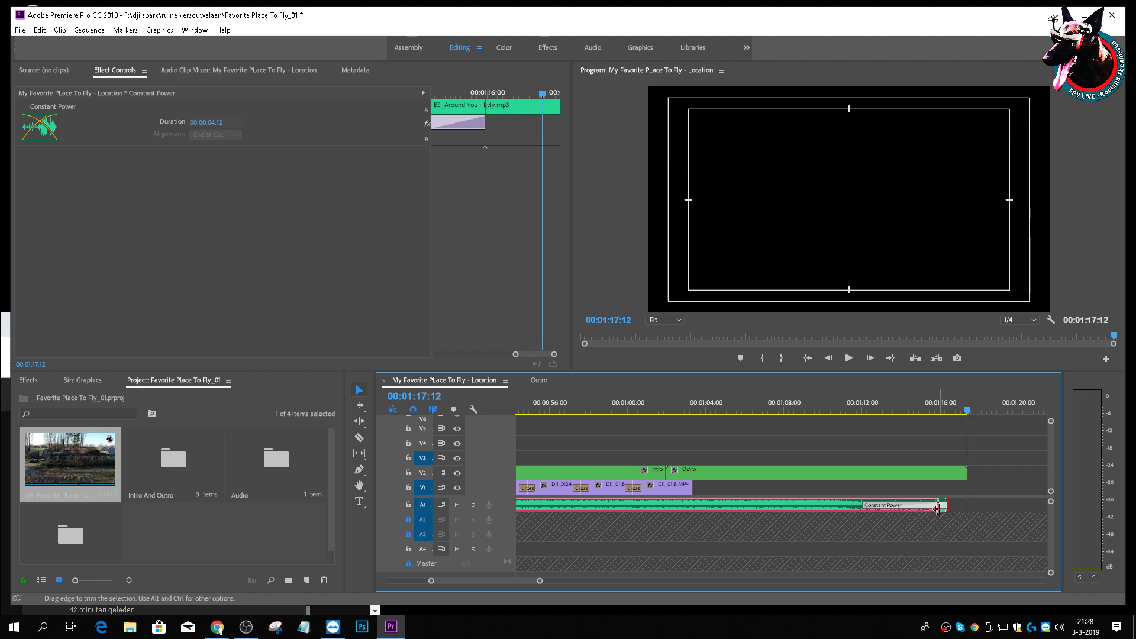
{"action": "left_click_drag", "start_coordinate": [968, 413], "coordinate": [741, 441]}
{"action": "key", "text": "space"}
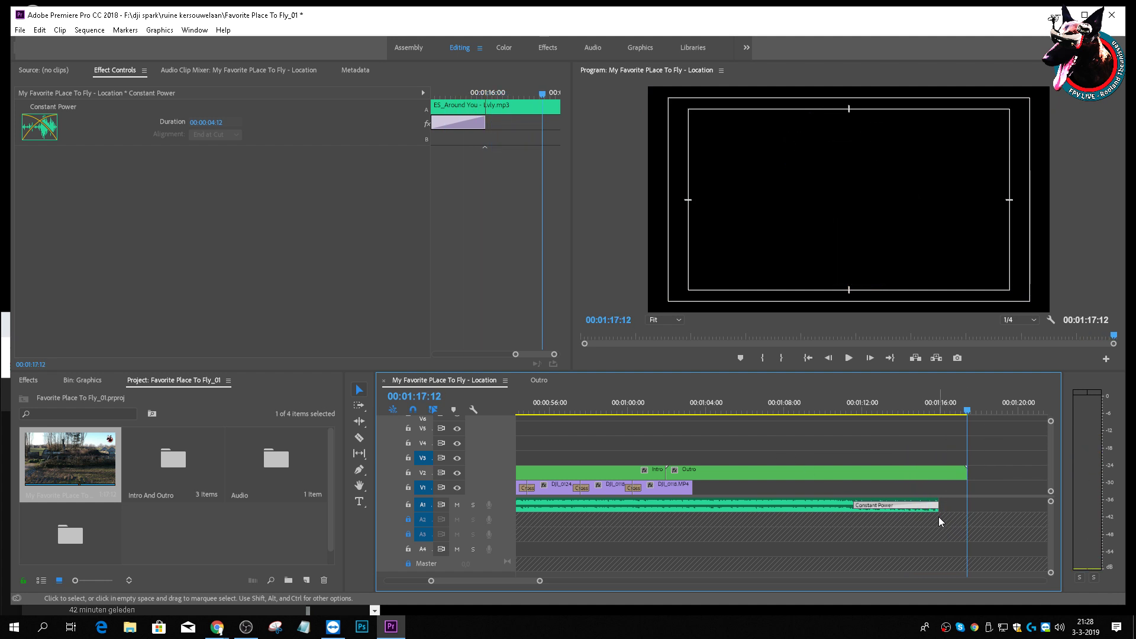
{"action": "left_click_drag", "start_coordinate": [431, 582], "coordinate": [446, 583]}
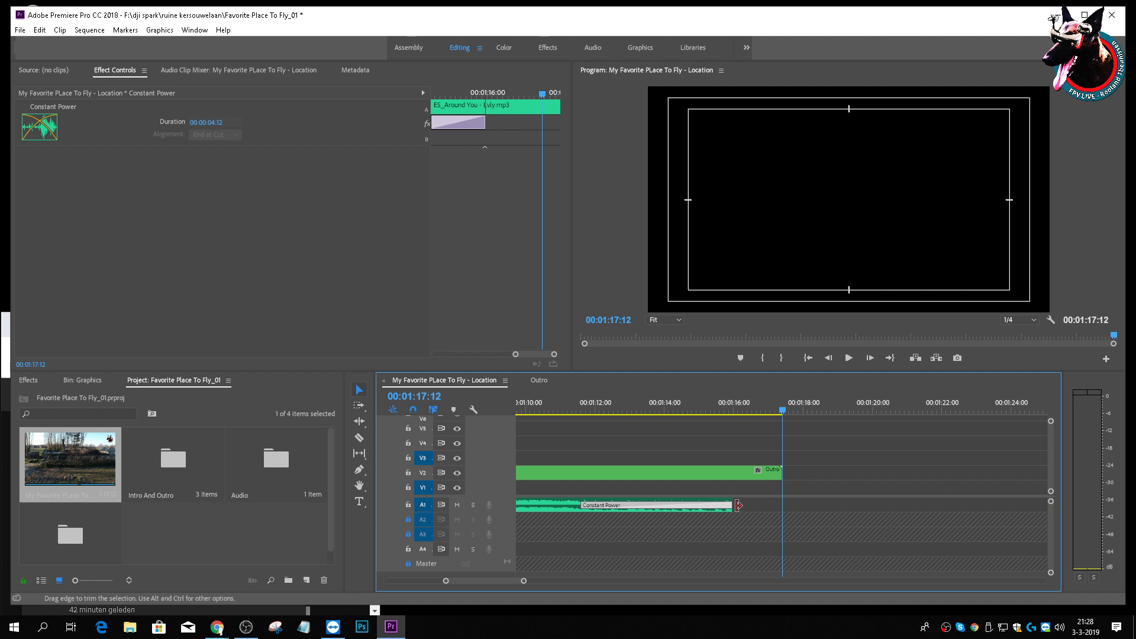
{"action": "left_click_drag", "start_coordinate": [730, 506], "coordinate": [731, 506]}
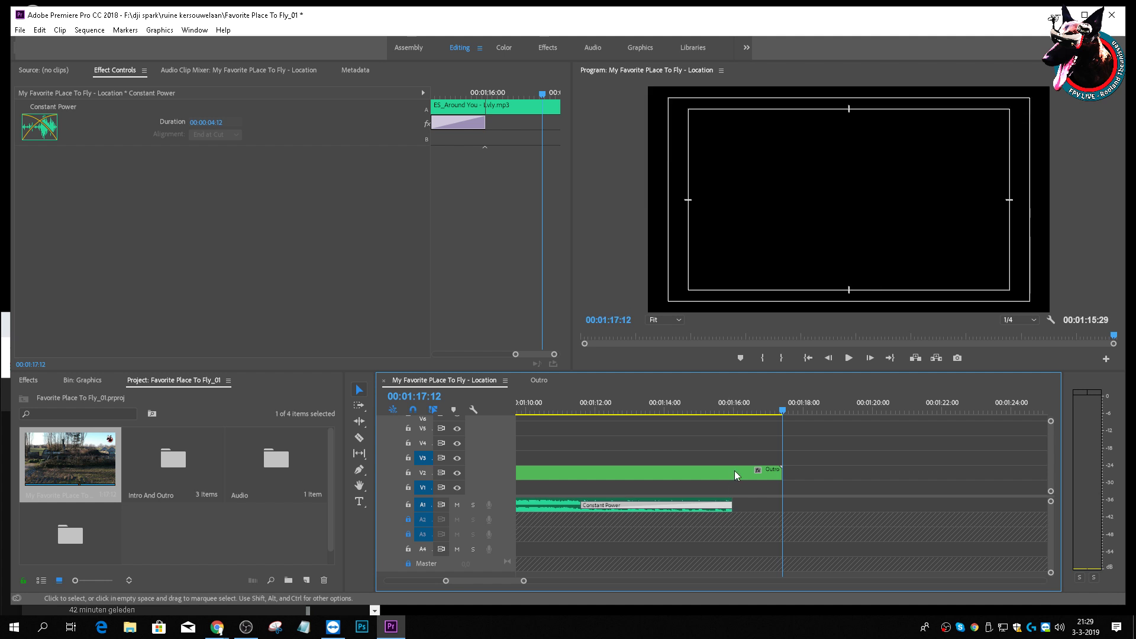
{"action": "left_click_drag", "start_coordinate": [787, 416], "coordinate": [660, 425]}
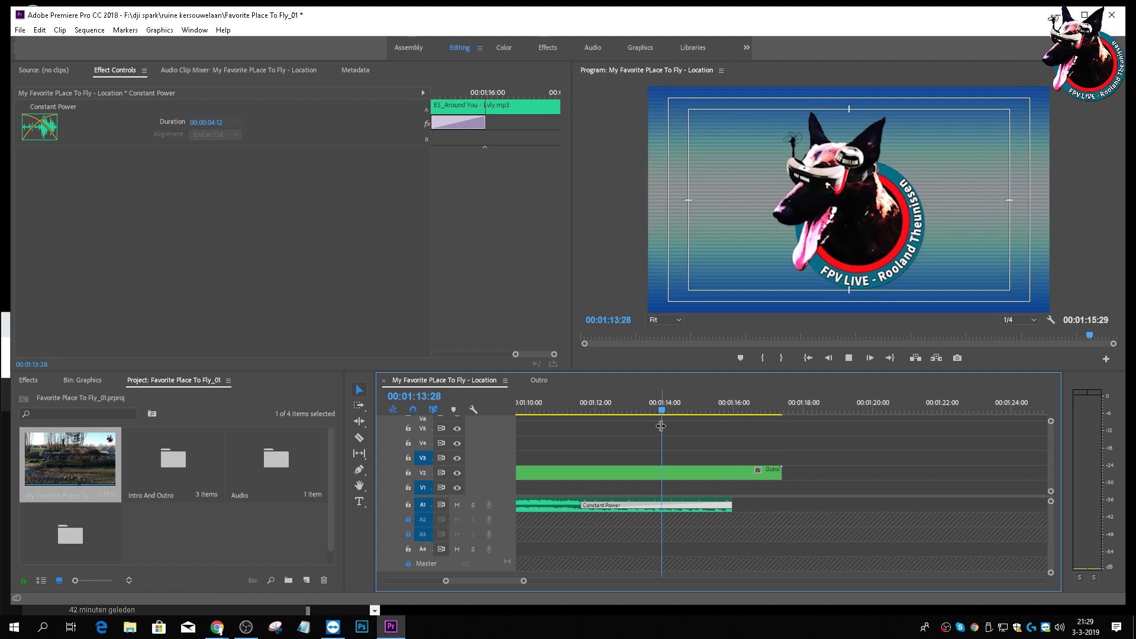
{"action": "key", "text": "space"}
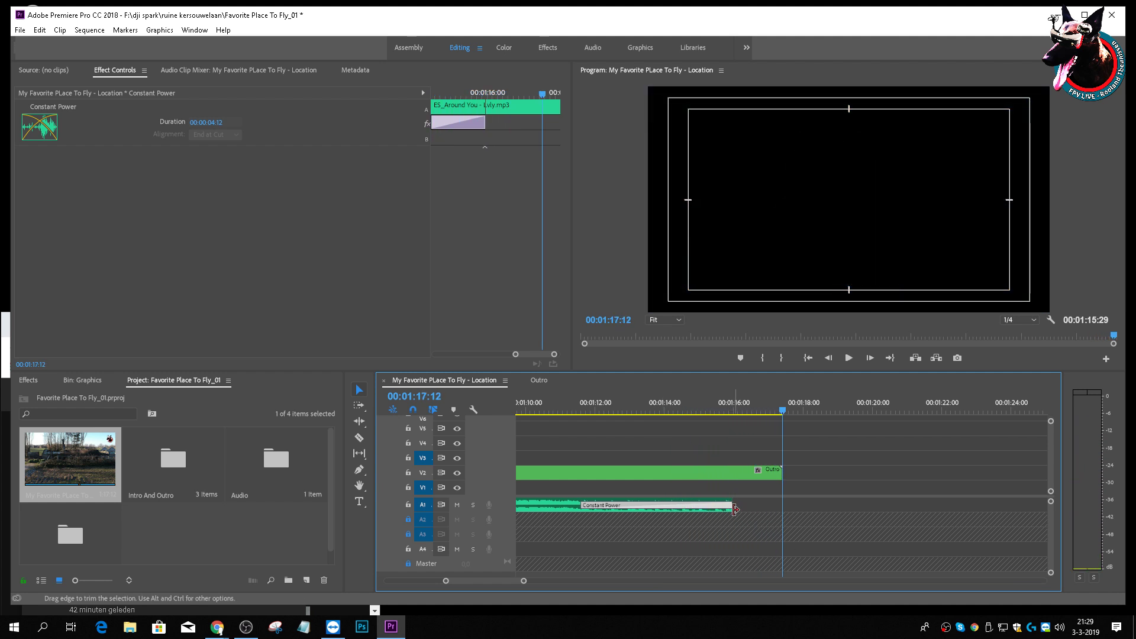
Step: Trim the A1 music's end to about 00:01:15:25 and replay from about 00:01:13:14 and from 00:00:57:28
{"action": "left_click_drag", "start_coordinate": [730, 507], "coordinate": [725, 509]}
{"action": "left_click", "coordinate": [777, 410]}
{"action": "left_click", "coordinate": [646, 411]}
{"action": "key", "text": "space"}
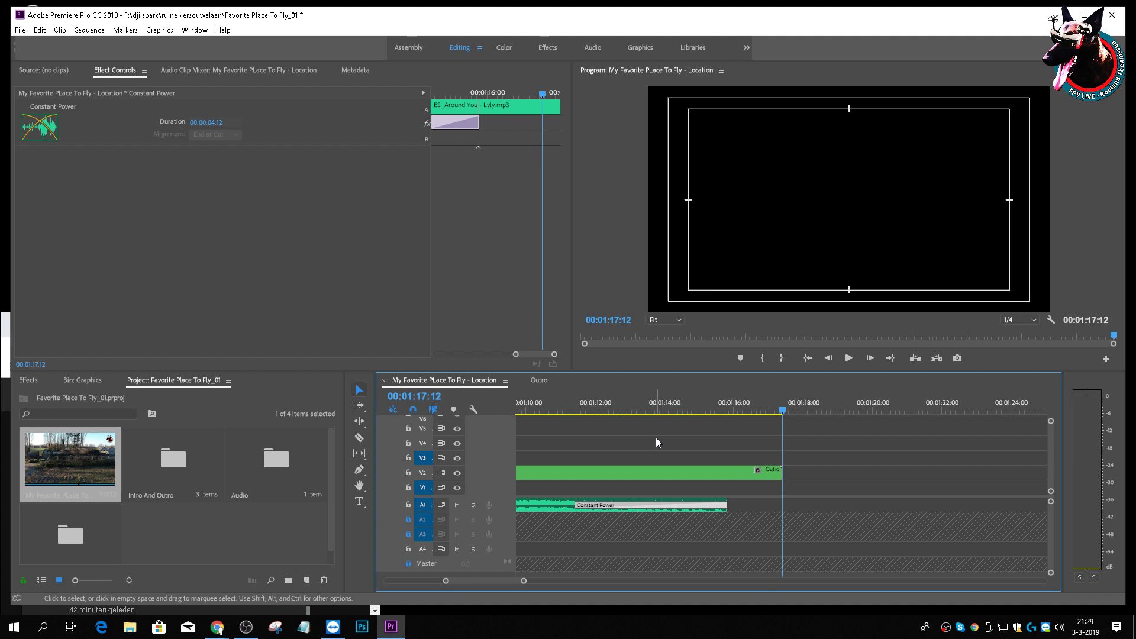
{"action": "left_click_drag", "start_coordinate": [516, 581], "coordinate": [678, 565]}
{"action": "left_click_drag", "start_coordinate": [726, 417], "coordinate": [669, 418]}
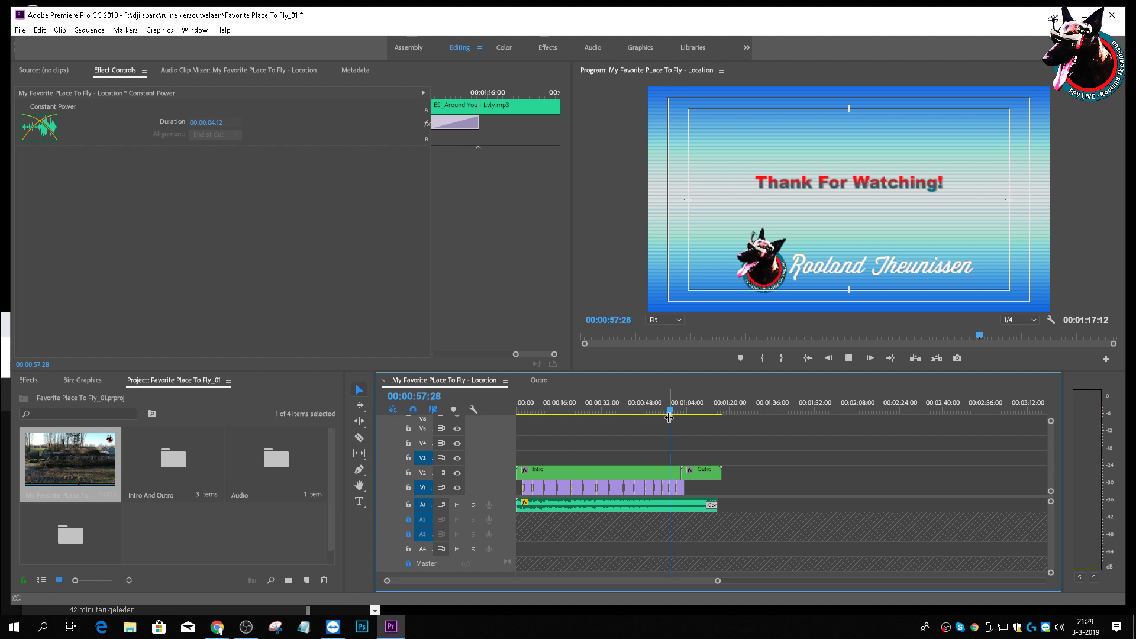
{"action": "key", "text": "space"}
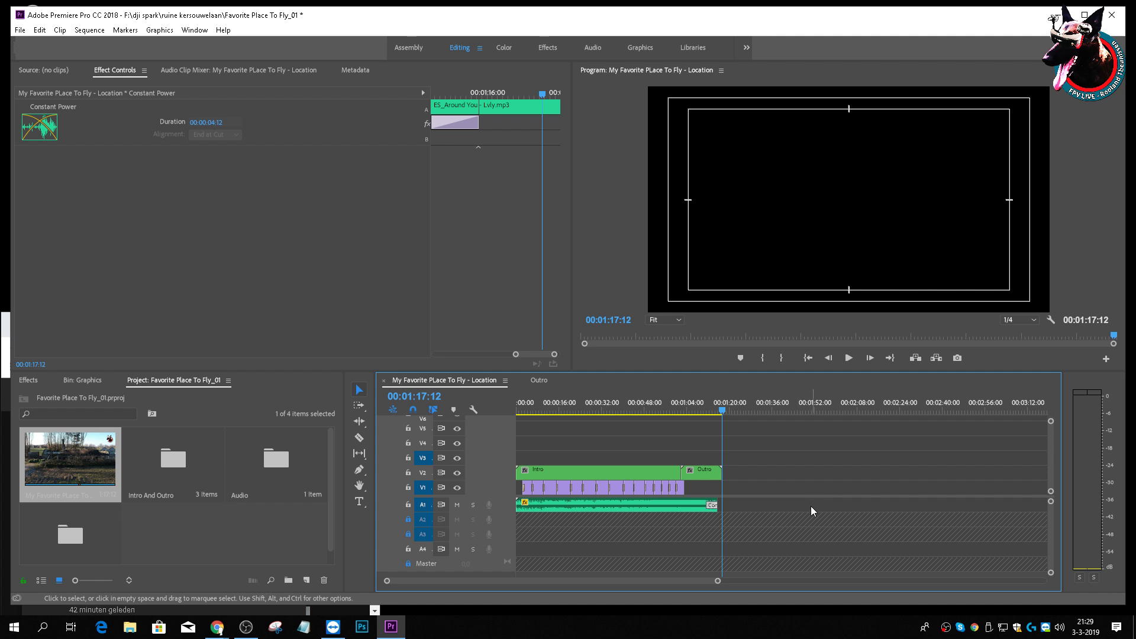
Step: Enlarge the video and audio tracks and replay the ending from about 00:01:06:00 and from about 00:01:02:00
{"action": "left_click_drag", "start_coordinate": [1050, 493], "coordinate": [1050, 514]}
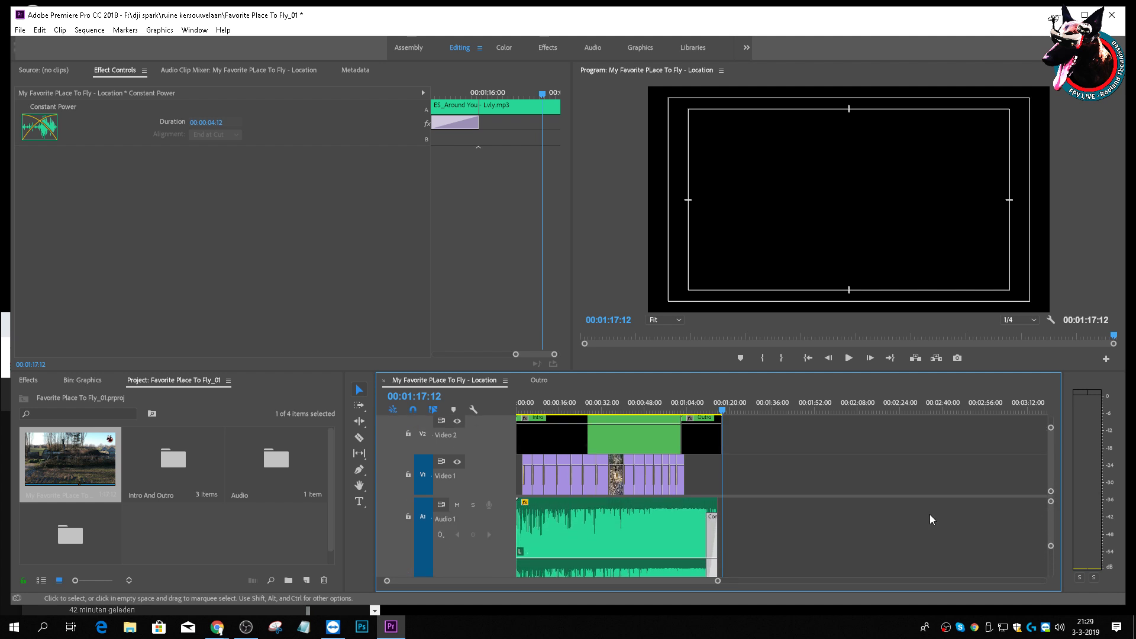
{"action": "scroll", "coordinate": [846, 541], "scroll_direction": "right", "scroll_amount": 1}
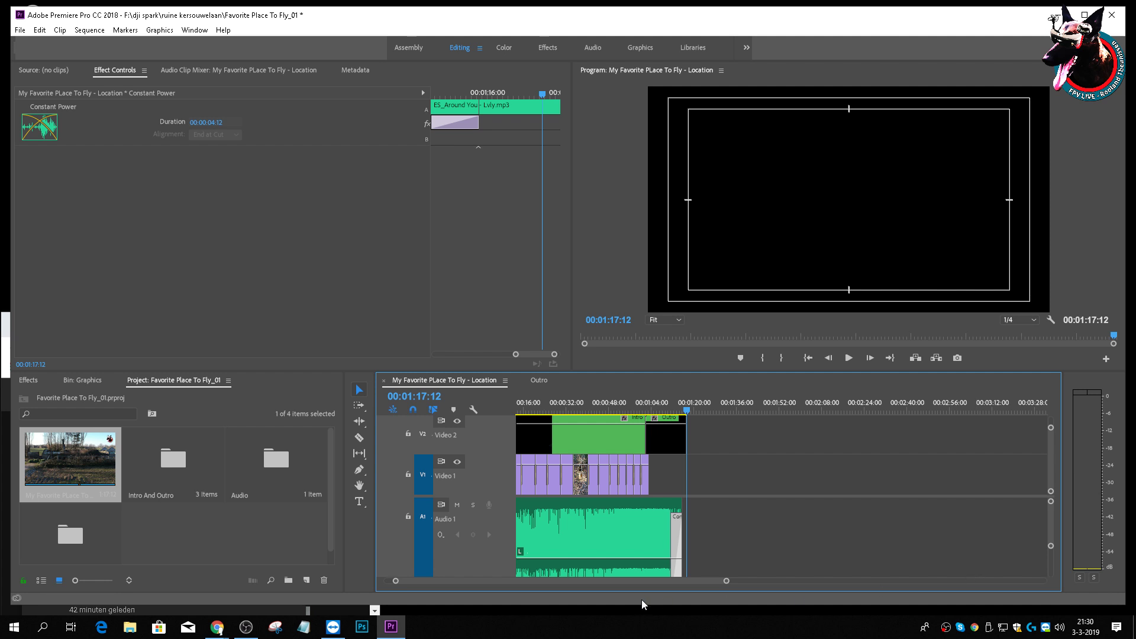
{"action": "left_click_drag", "start_coordinate": [727, 583], "coordinate": [555, 581]}
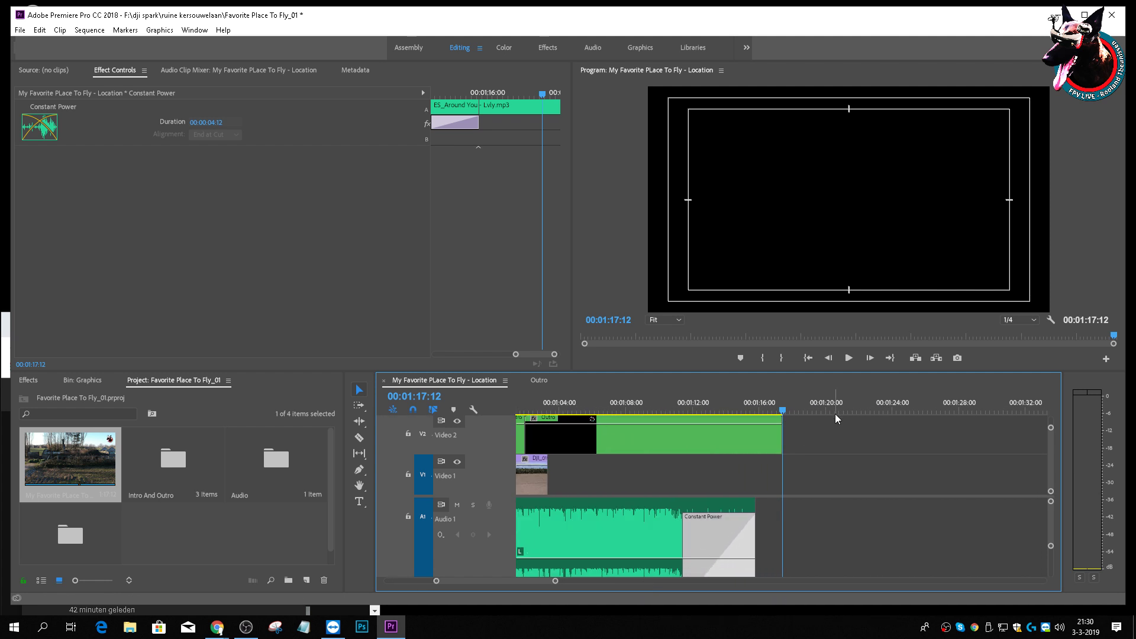
{"action": "left_click_drag", "start_coordinate": [781, 408], "coordinate": [594, 439]}
{"action": "key", "text": "space"}
{"action": "left_click_drag", "start_coordinate": [783, 410], "coordinate": [521, 429]}
{"action": "key", "text": "space"}
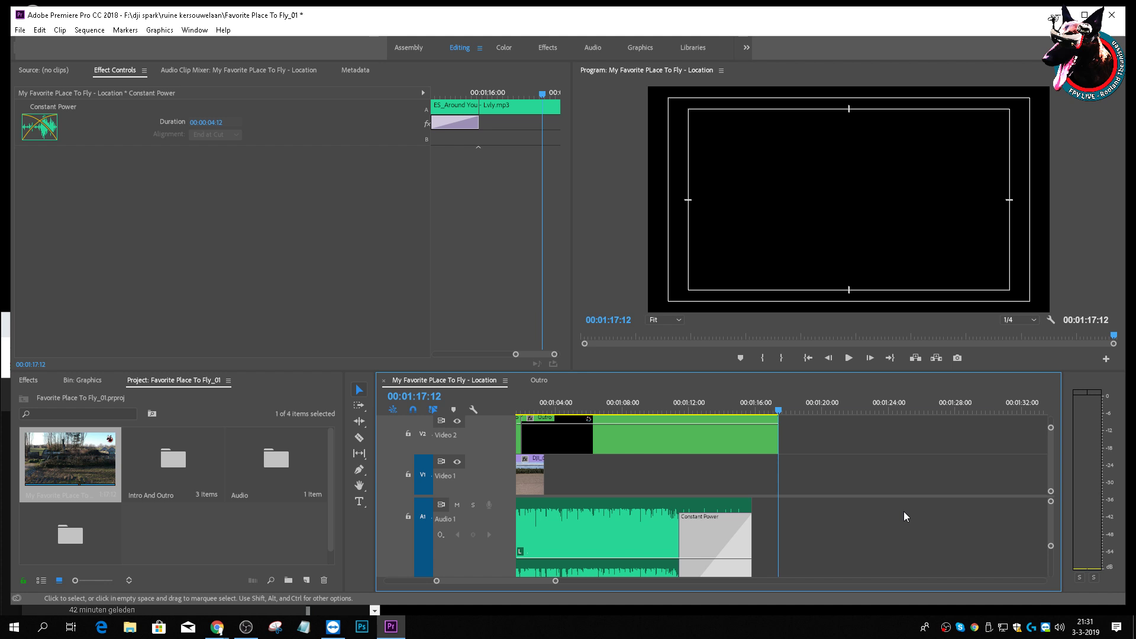
Step: Return to 00:00:00:00, reduce the track heights so both audio channels fit, and play the whole video through to its end
{"action": "left_click_drag", "start_coordinate": [1114, 336], "coordinate": [503, 326]}
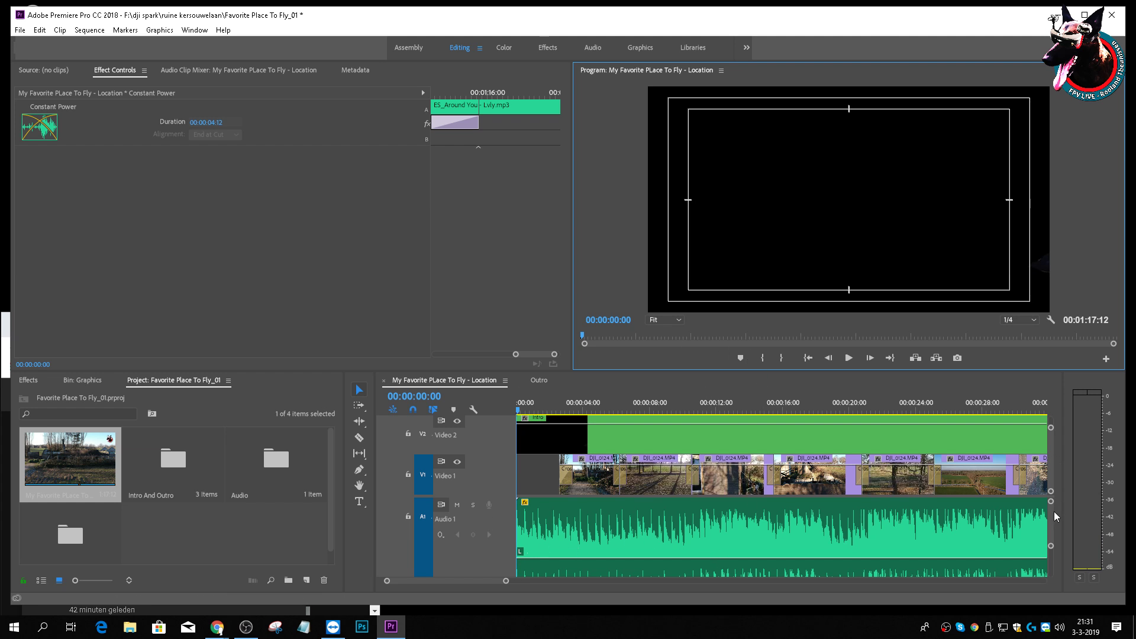
{"action": "left_click_drag", "start_coordinate": [1051, 549], "coordinate": [1051, 568]}
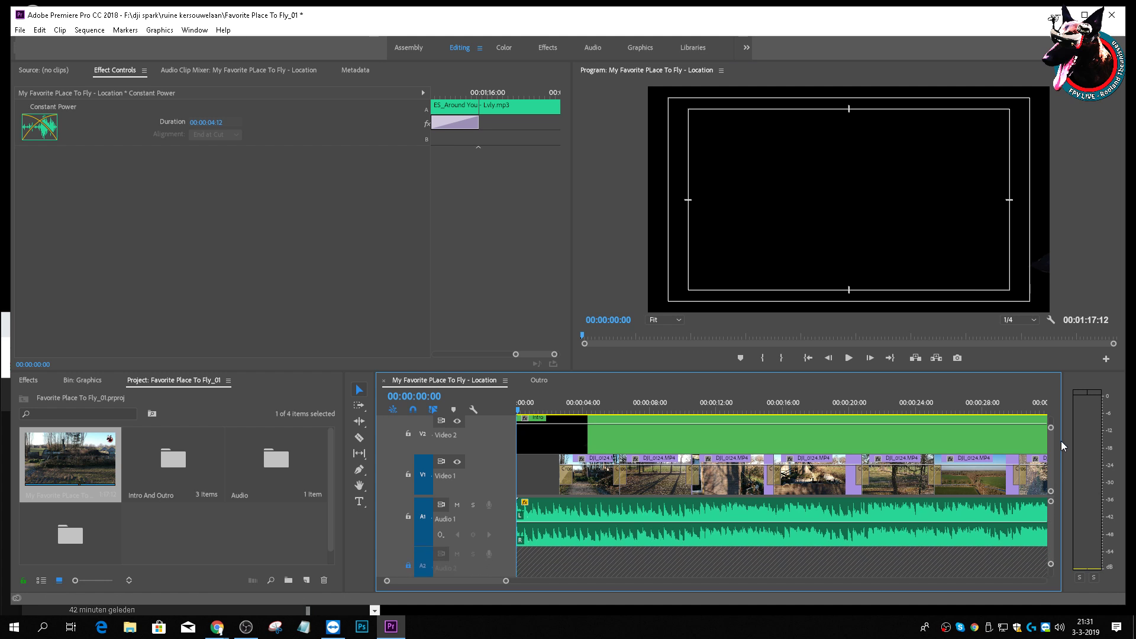
{"action": "left_click_drag", "start_coordinate": [1051, 428], "coordinate": [1054, 419]}
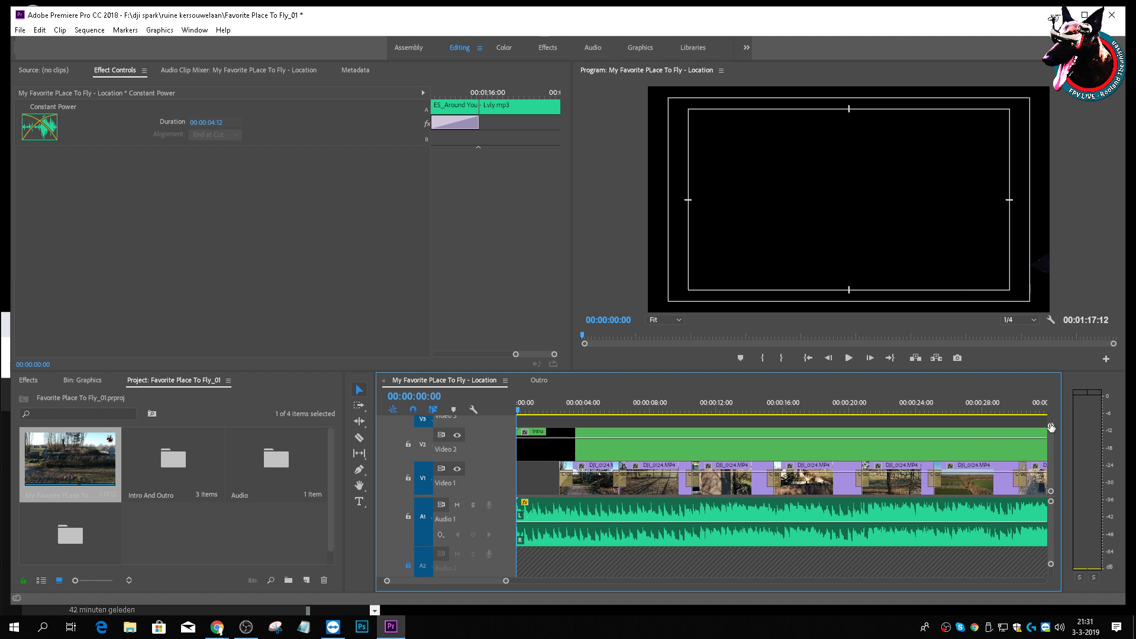
{"action": "key", "text": "space"}
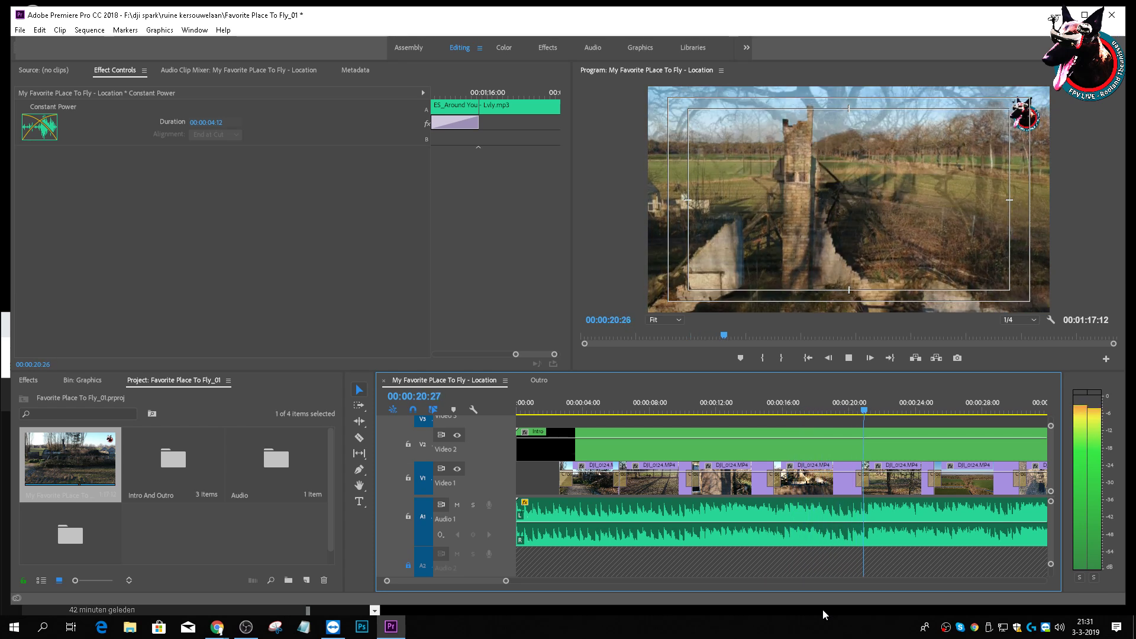
{"action": "key", "text": "space"}
{"action": "key", "text": "space"}
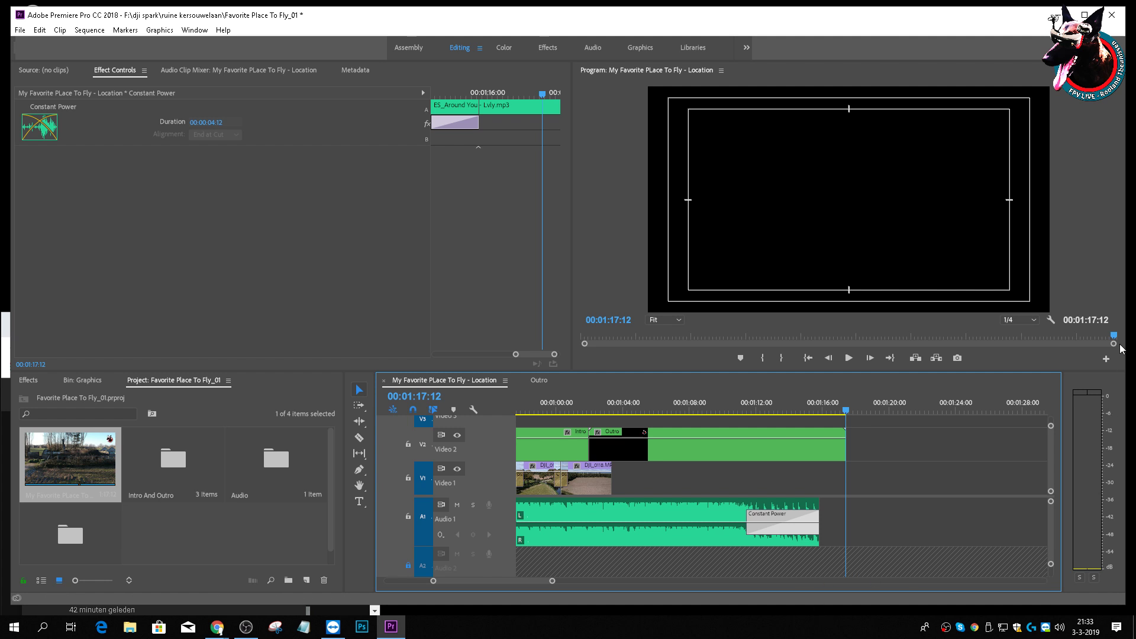
Step: Replay the outro from about 00:01:06:17 to the end, and again from shortly after its start to 00:01:11:00
{"action": "left_click_drag", "start_coordinate": [1114, 335], "coordinate": [1039, 336]}
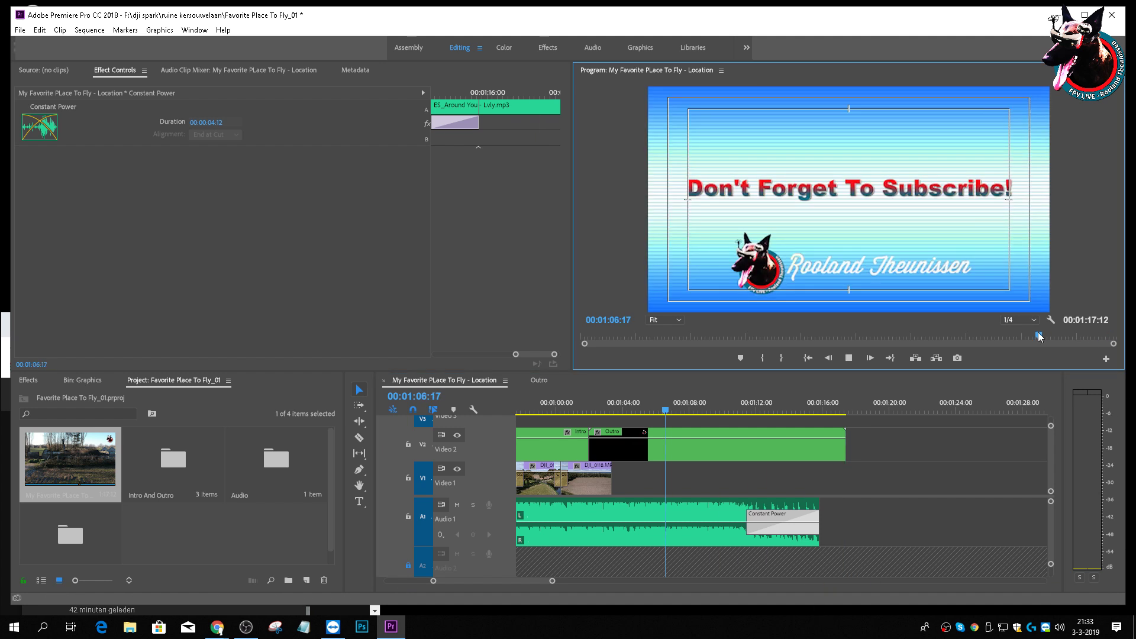
{"action": "key", "text": "space"}
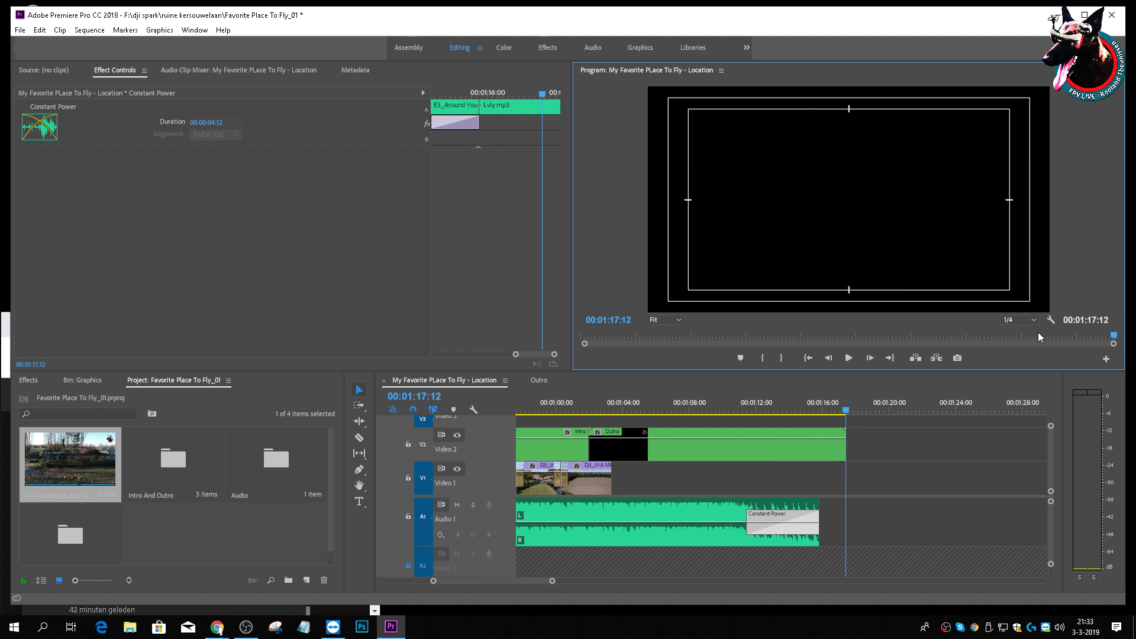
{"action": "left_click_drag", "start_coordinate": [845, 409], "coordinate": [614, 423]}
{"action": "key", "text": "space"}
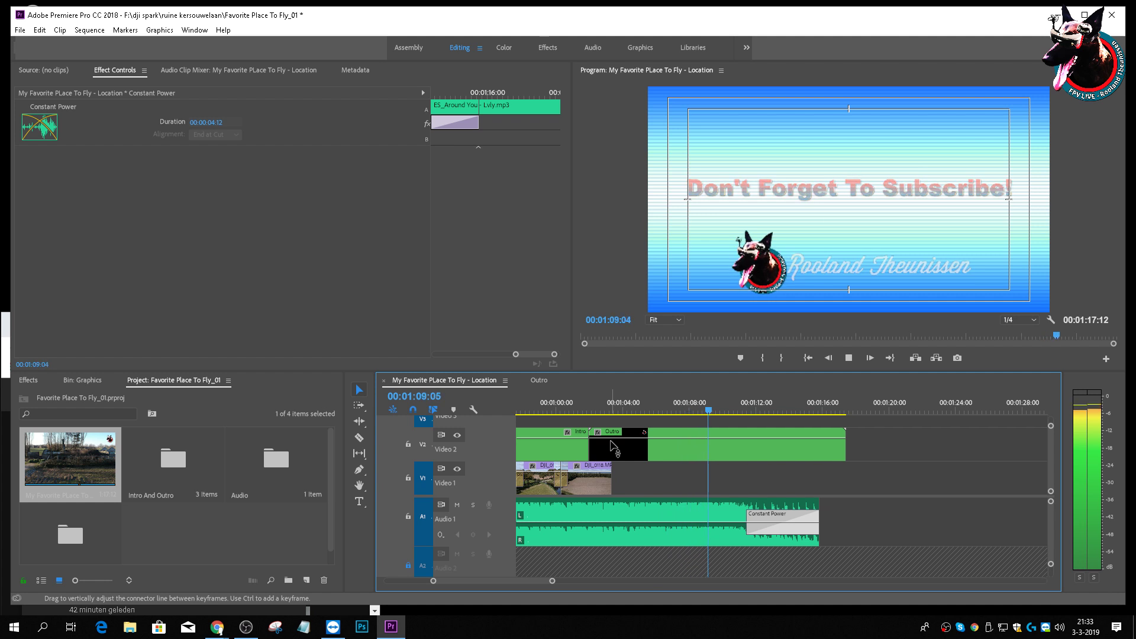
{"action": "key", "text": "space"}
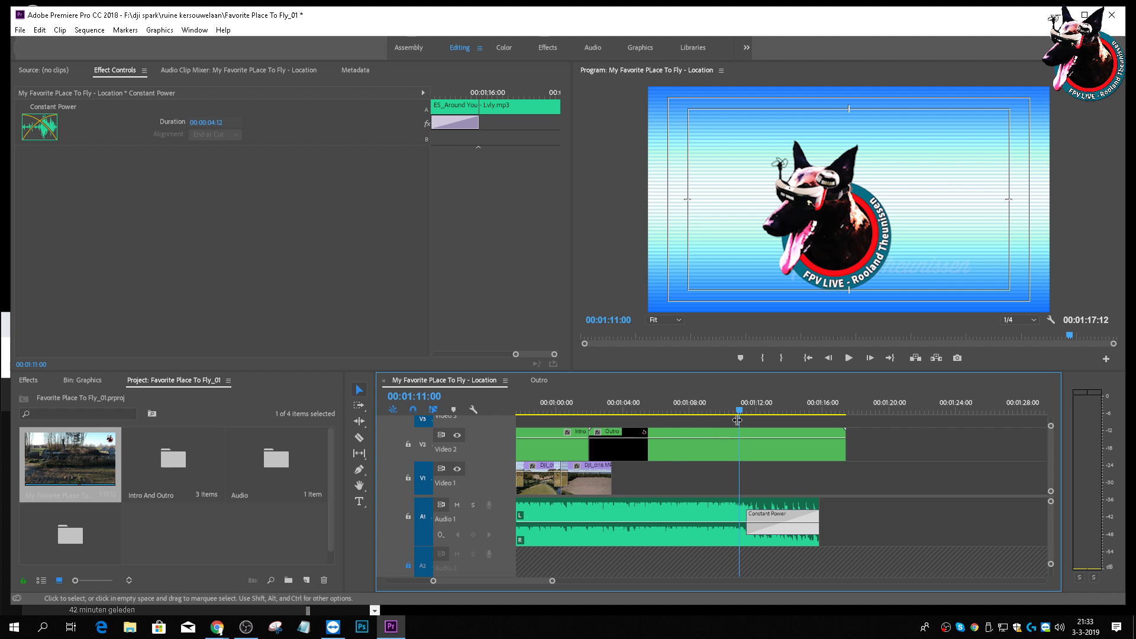
Step: Move to 00:01:05:07, open the nested Outro sequence, and inspect its name text, background and dog logo clips
{"action": "left_click_drag", "start_coordinate": [737, 407], "coordinate": [641, 417]}
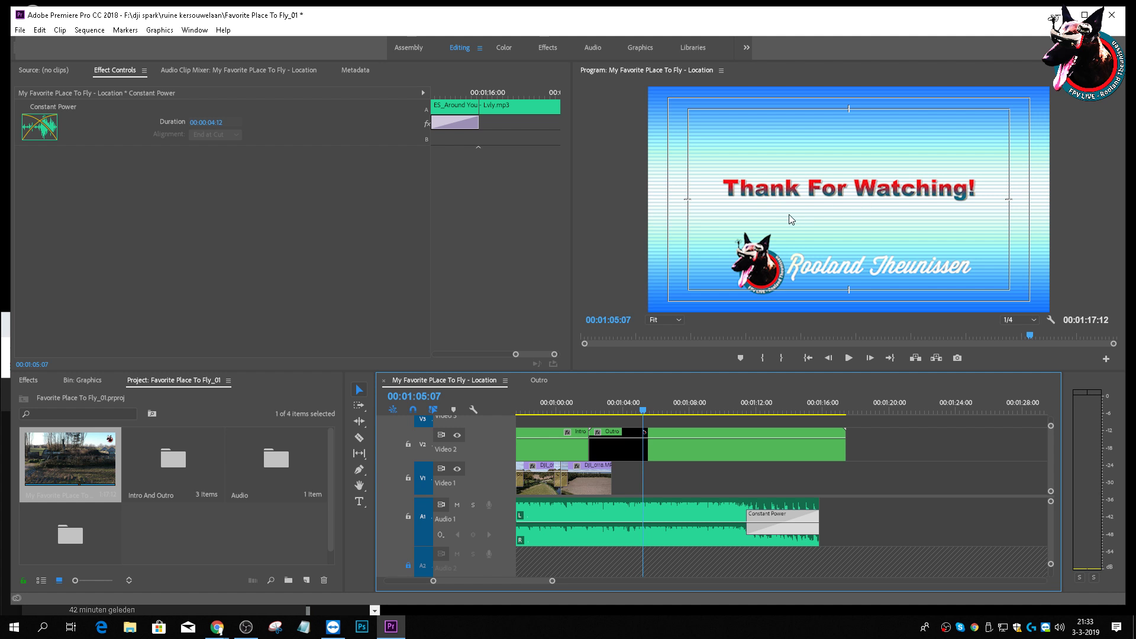
{"action": "double_click", "coordinate": [631, 433]}
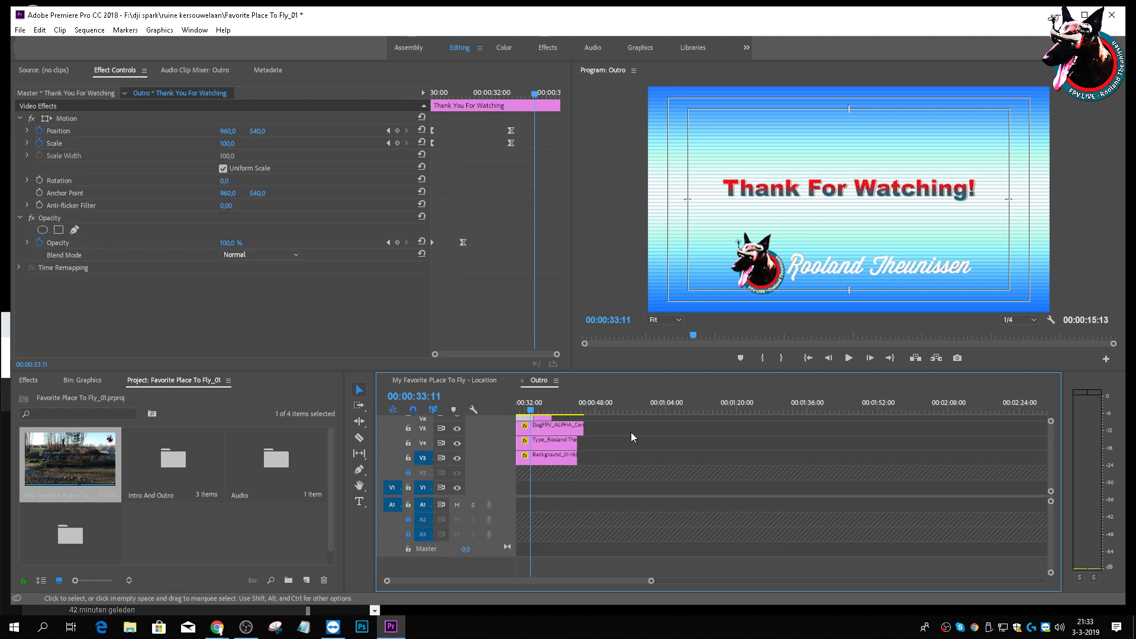
{"action": "left_click", "coordinate": [557, 444]}
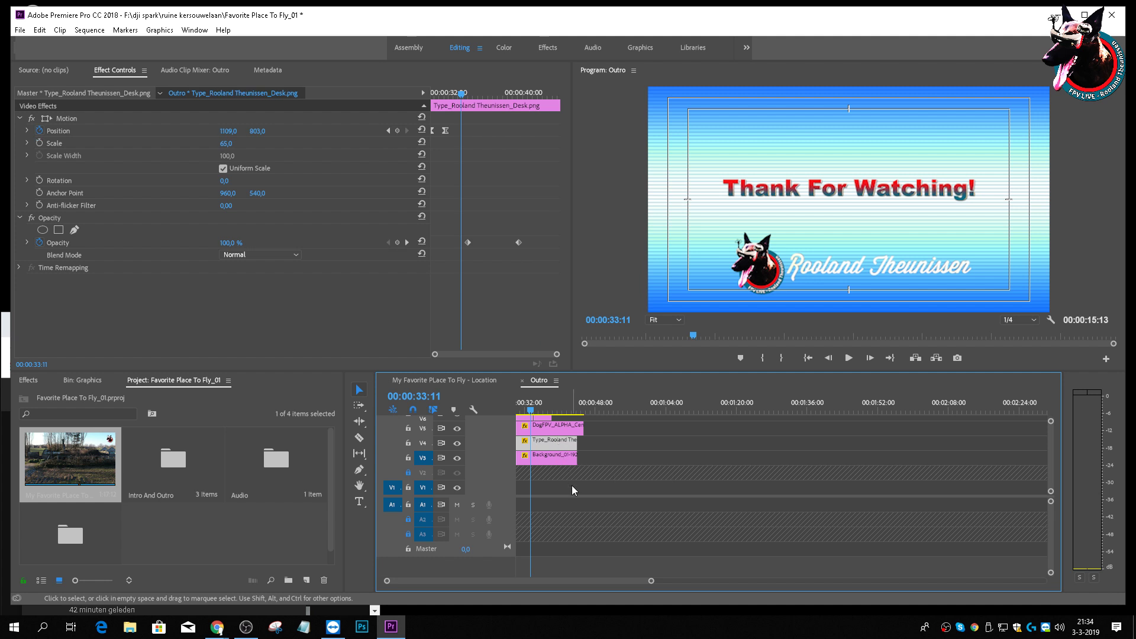
{"action": "left_click", "coordinate": [564, 459]}
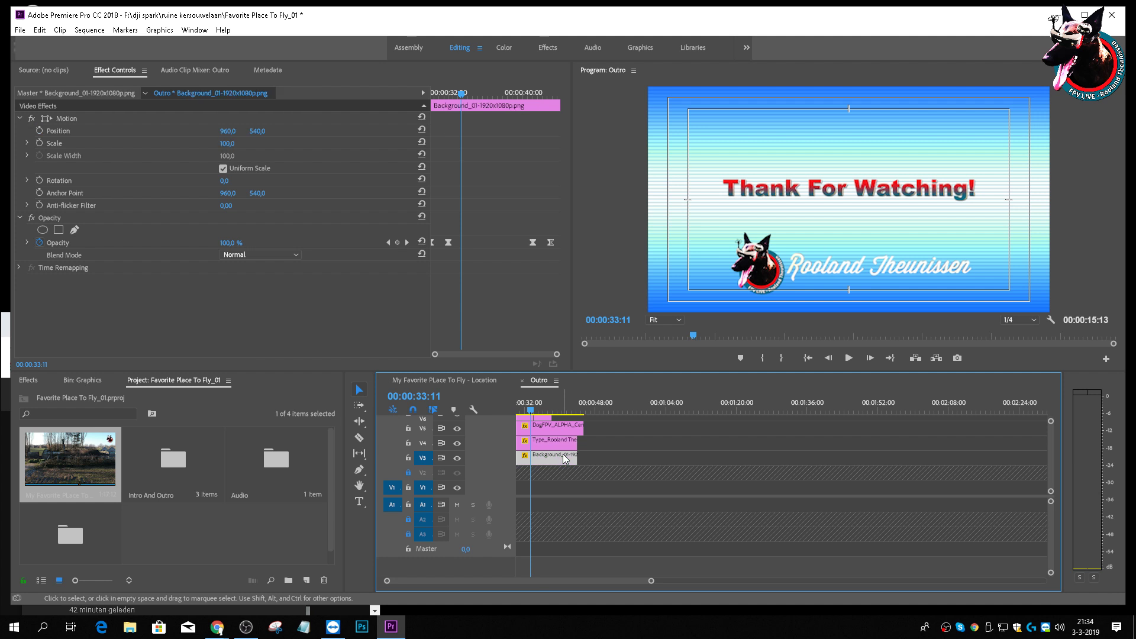
{"action": "left_click", "coordinate": [566, 422]}
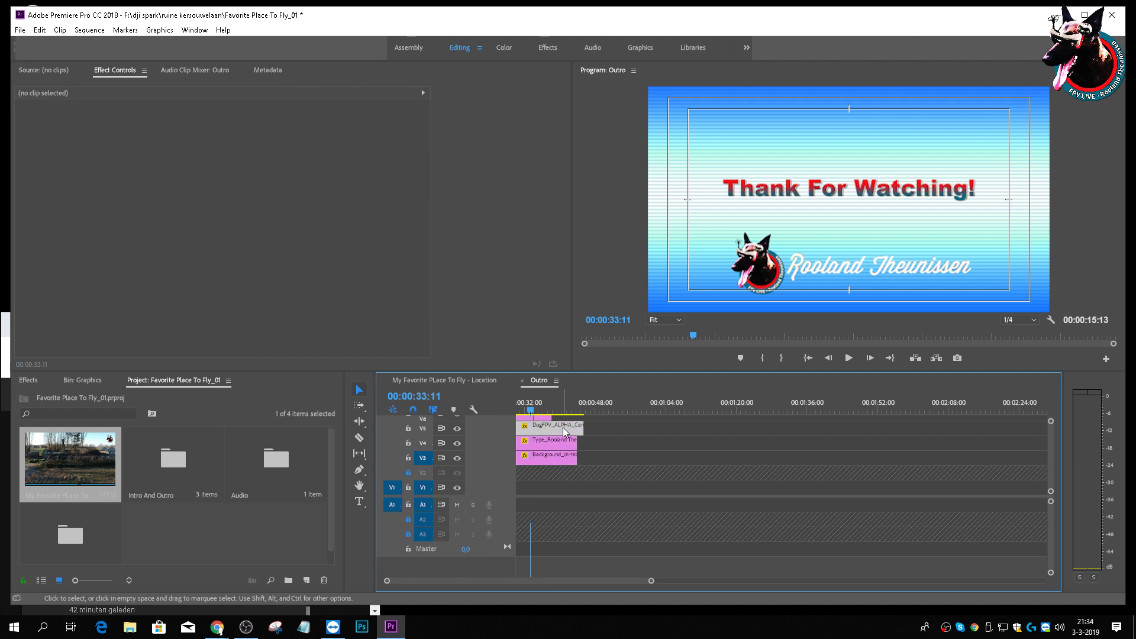
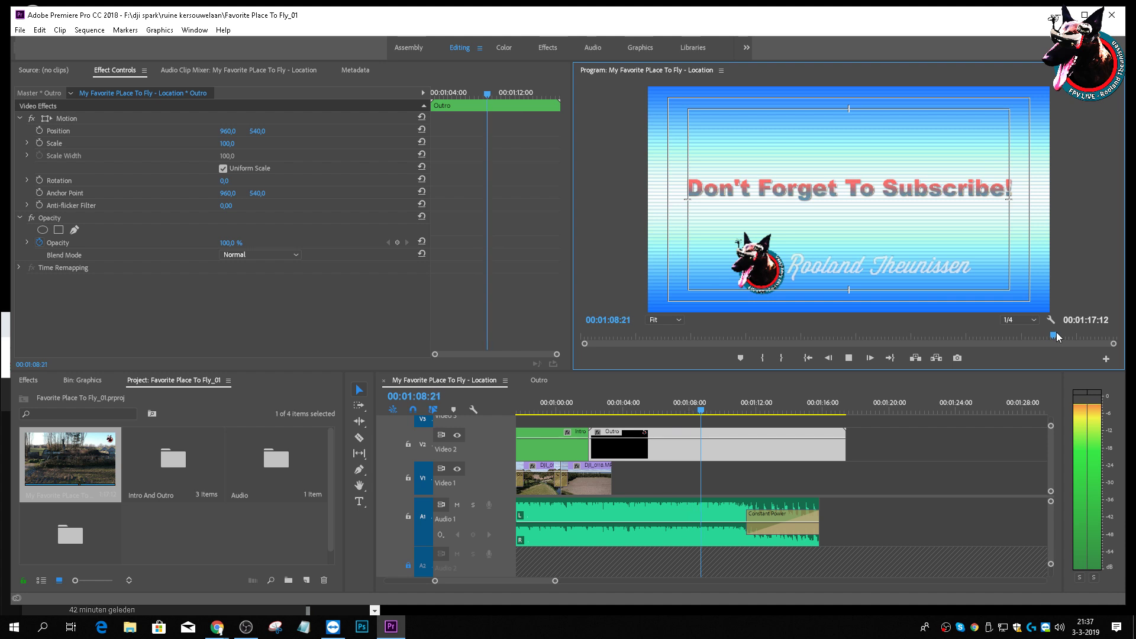
Step: Return the favourite-place sequence to 00:00:00:00 and play the whole video through to its end, pausing along the way
{"action": "left_click_drag", "start_coordinate": [1043, 339], "coordinate": [534, 329]}
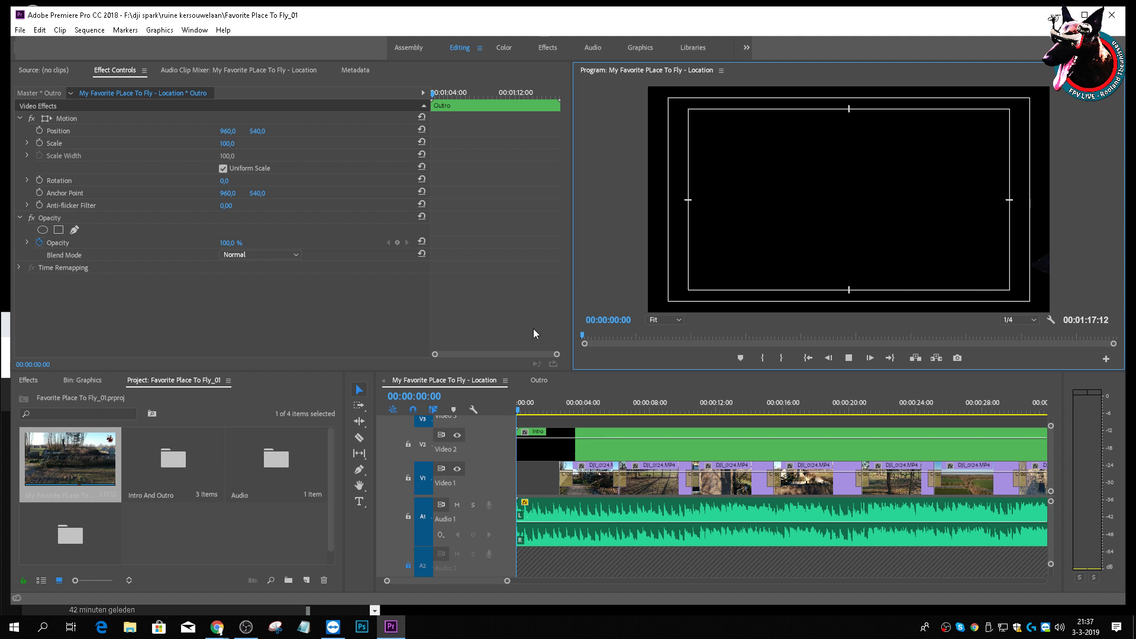
{"action": "key", "text": "space"}
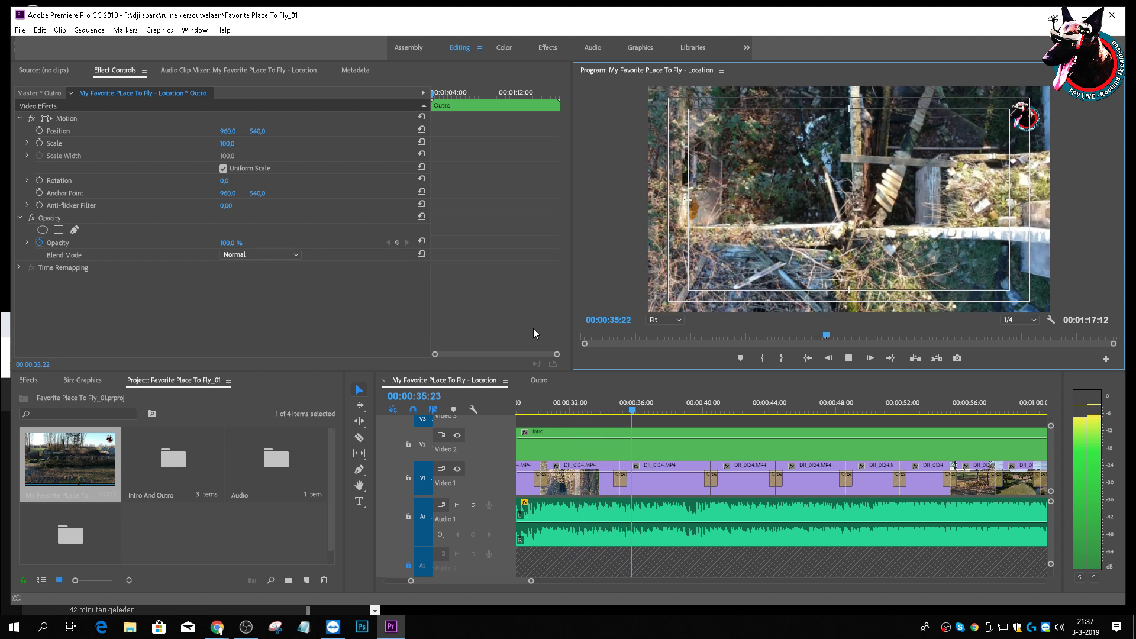
{"action": "key", "text": "space"}
{"action": "key", "text": "space"}
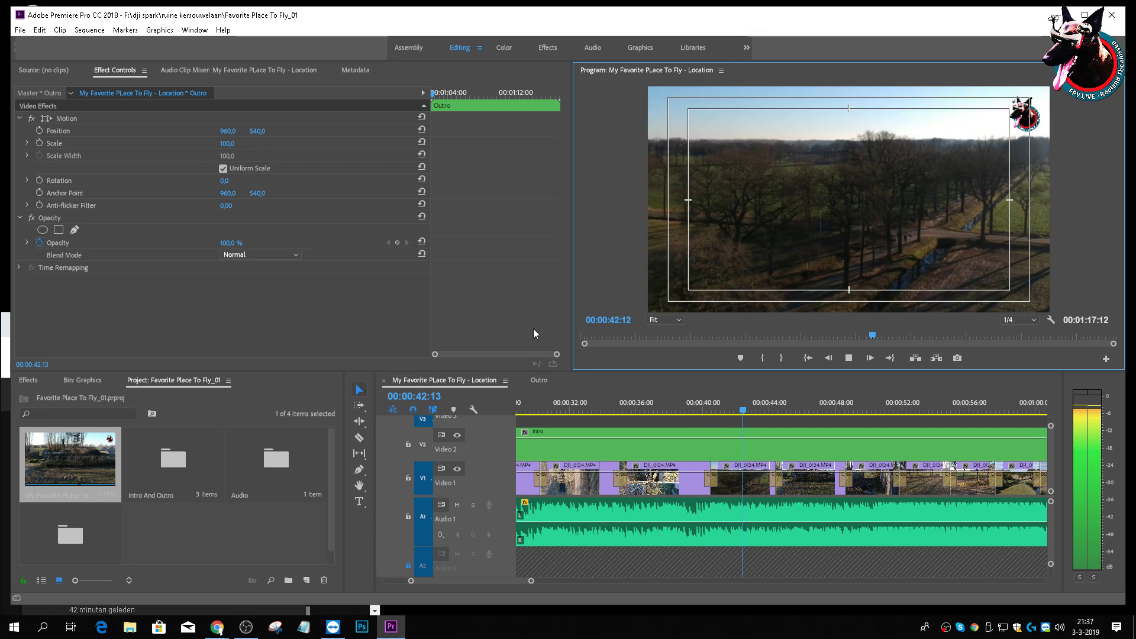
{"action": "key", "text": "space"}
{"action": "key", "text": "space"}
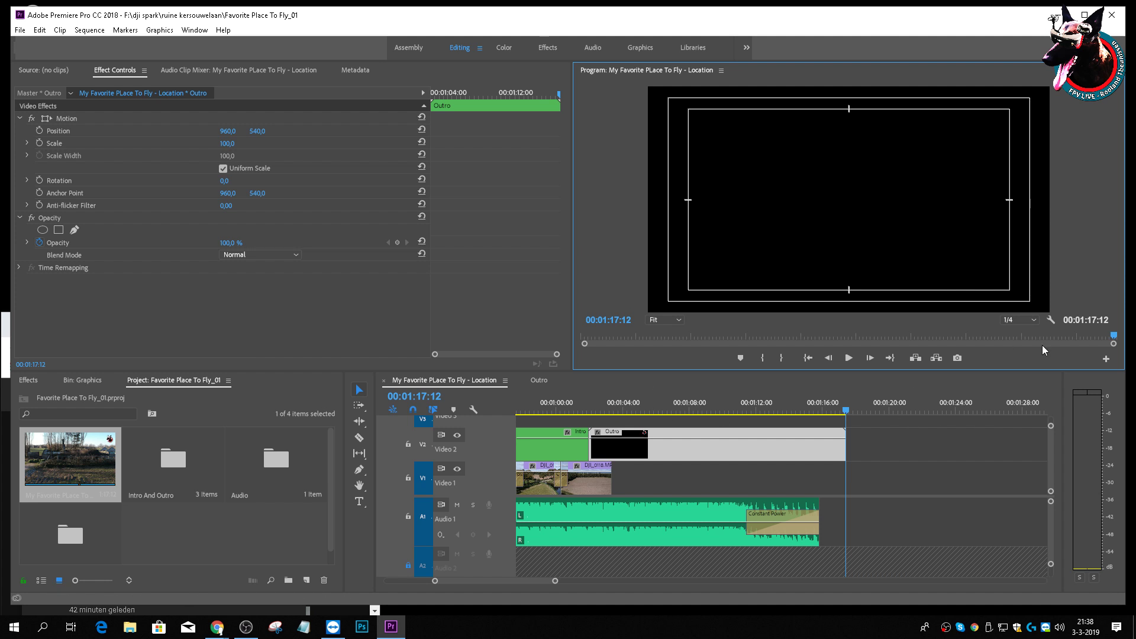
Step: Return to 00:00:00:00, set the playback resolution to Full, and play the video up to 00:00:22:25
{"action": "left_click_drag", "start_coordinate": [1114, 335], "coordinate": [506, 300]}
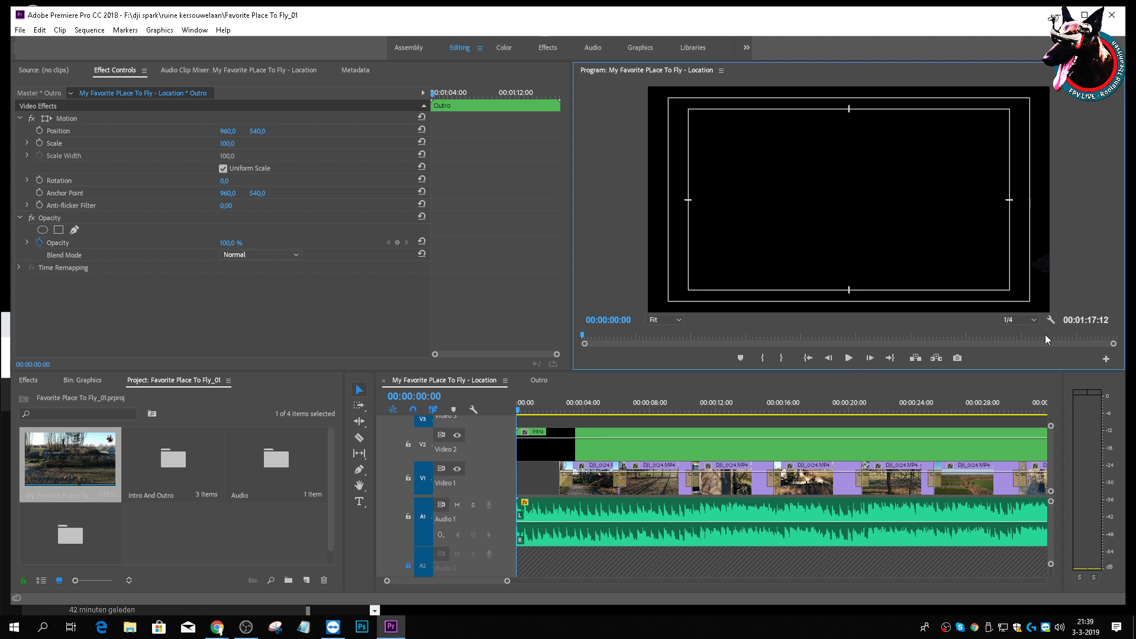
{"action": "left_click", "coordinate": [1033, 321]}
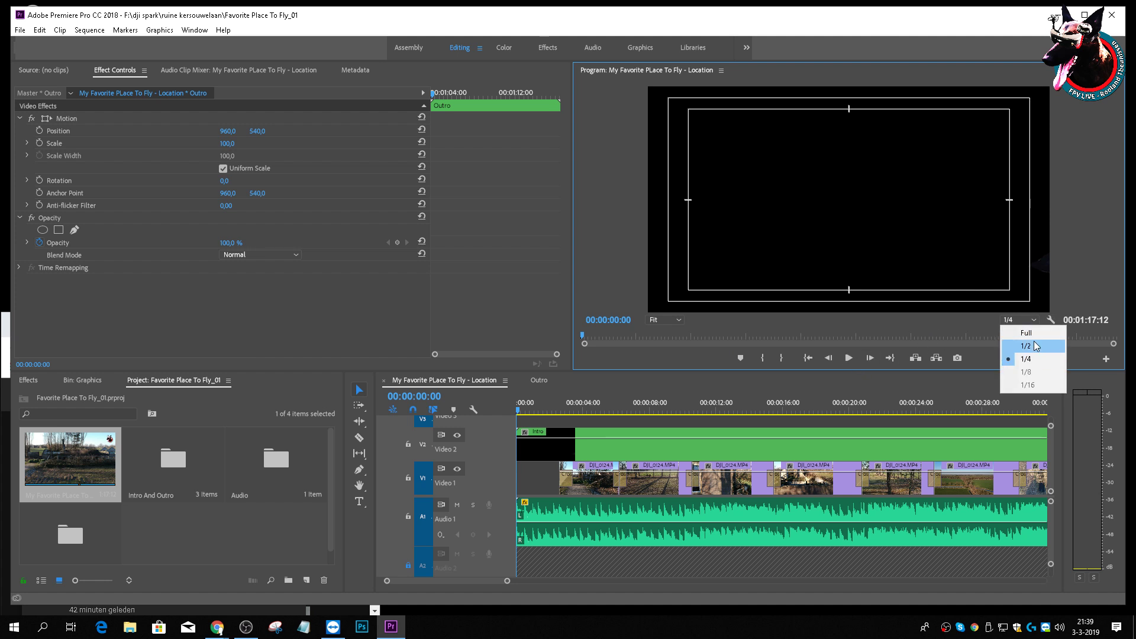
{"action": "left_click", "coordinate": [1027, 333]}
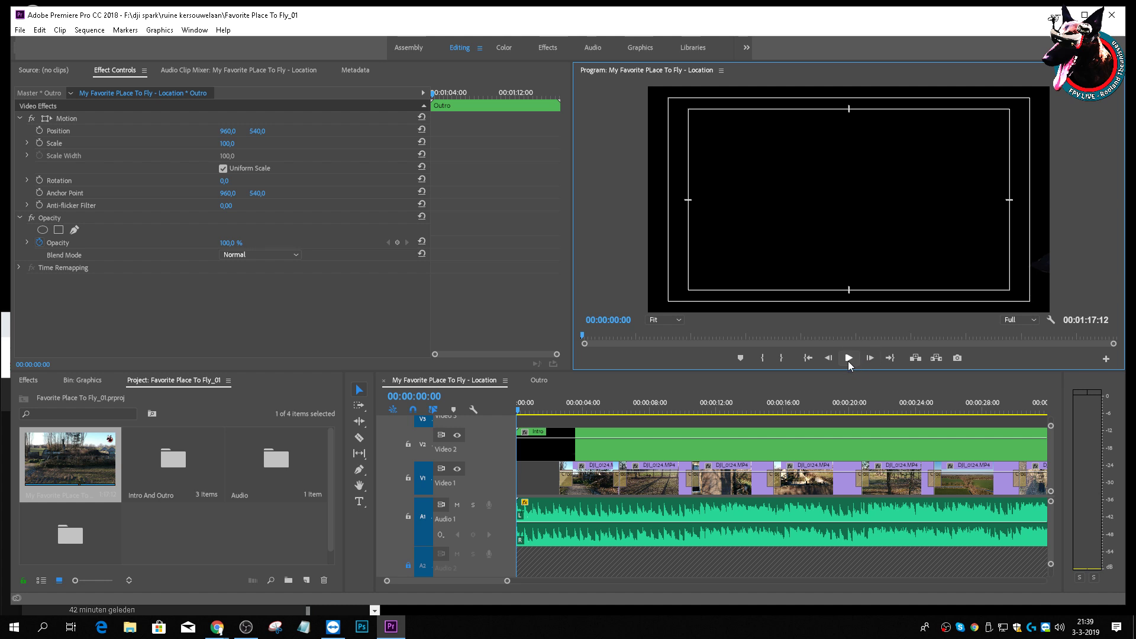
{"action": "left_click", "coordinate": [848, 359]}
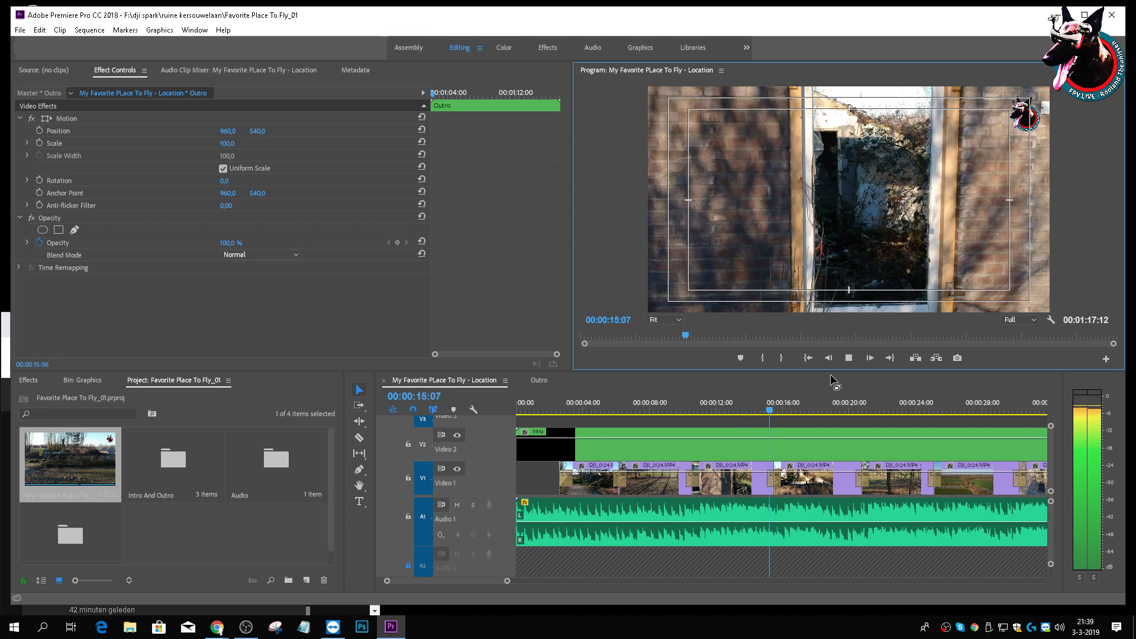
{"action": "key", "text": "space"}
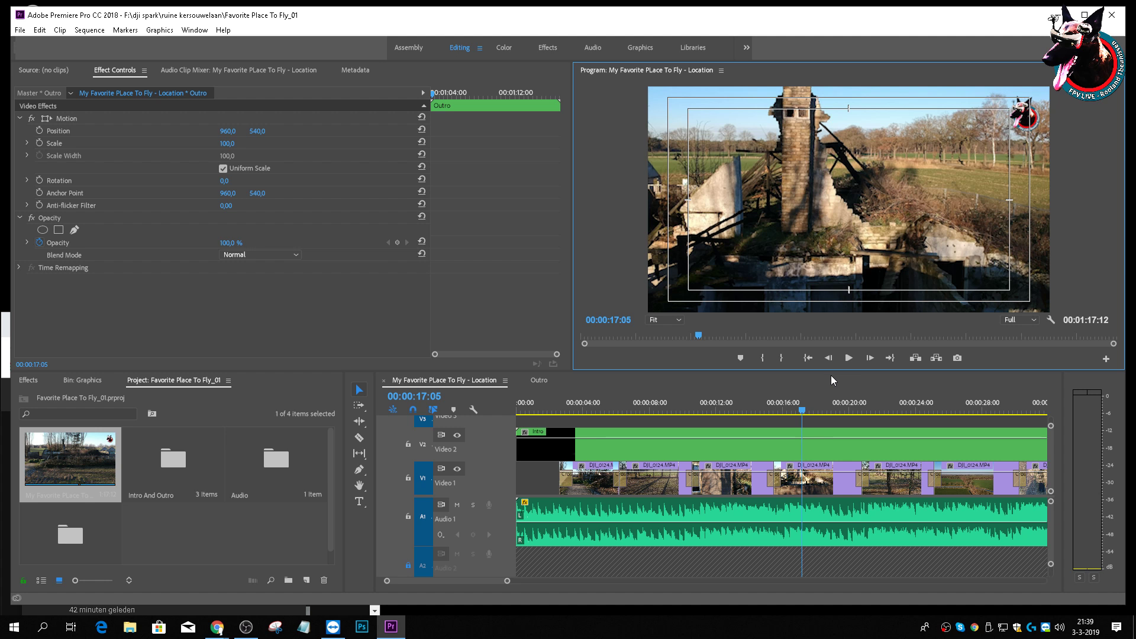
{"action": "key", "text": "space"}
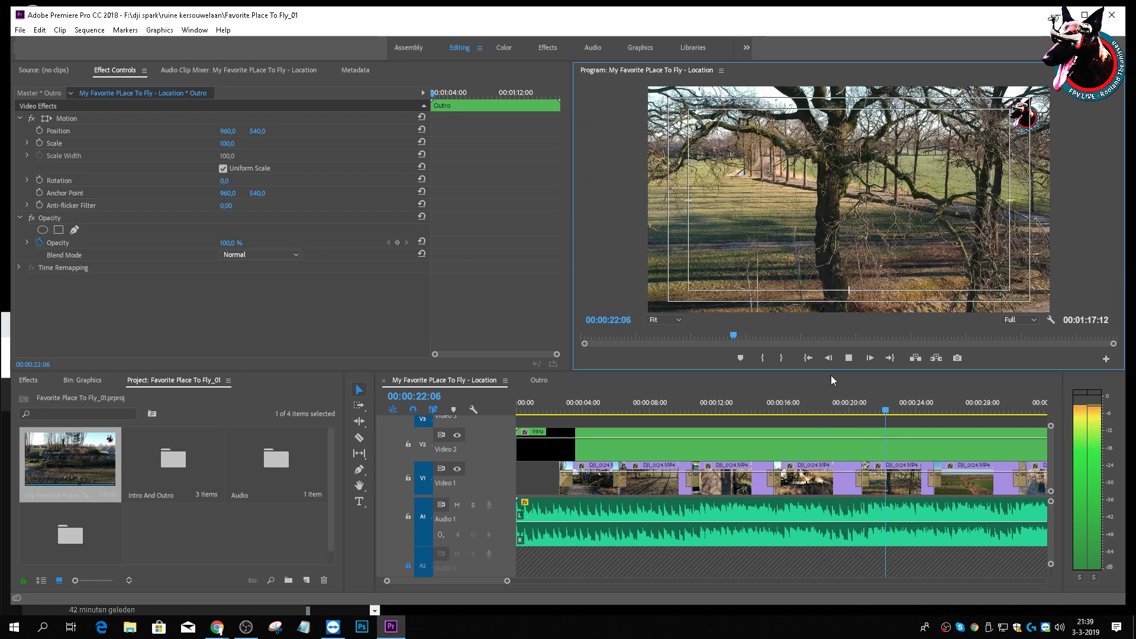
{"action": "key", "text": "space"}
Step: Set the playback resolution to 1/4 and save the project
{"action": "left_click", "coordinate": [1020, 319]}
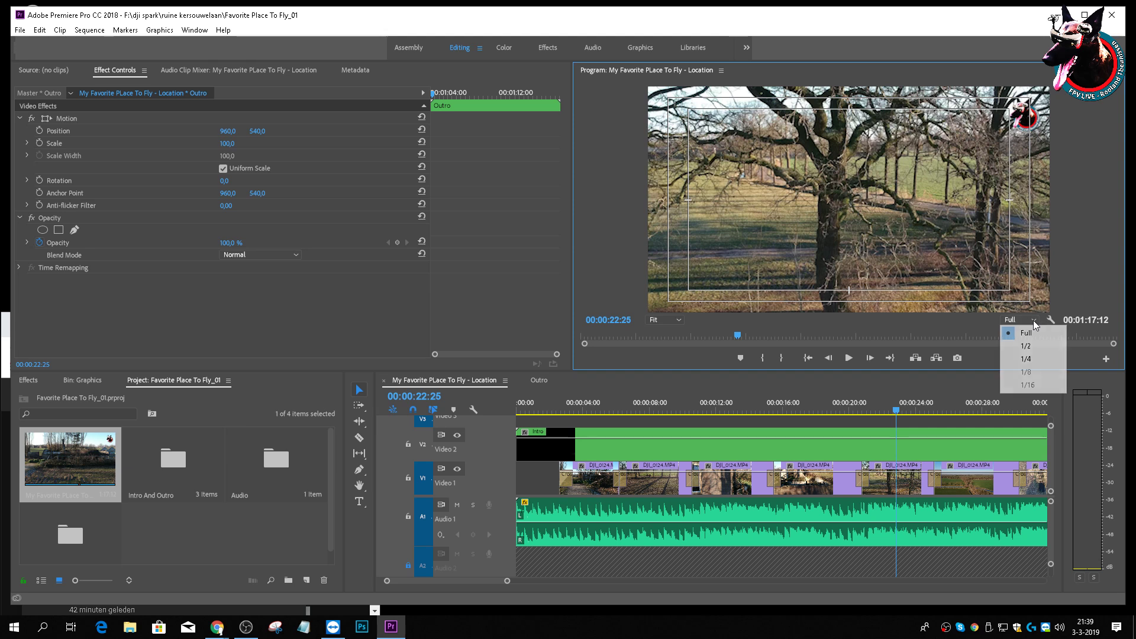
{"action": "left_click", "coordinate": [1027, 361]}
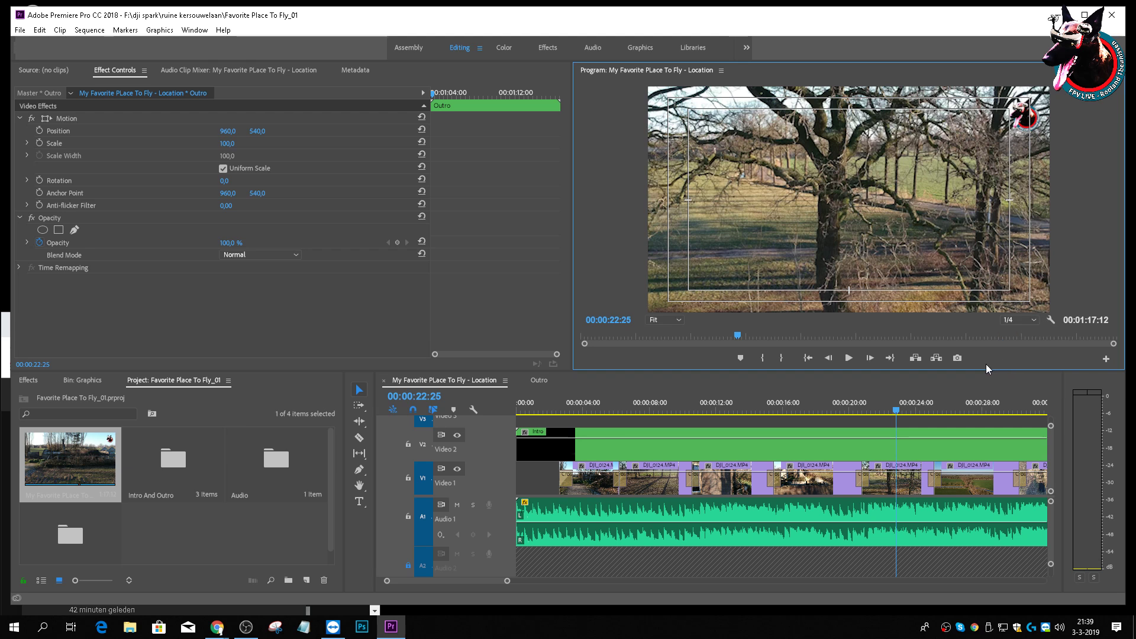
{"action": "left_click", "coordinate": [20, 29]}
{"action": "left_click", "coordinate": [75, 165]}
{"action": "left_click", "coordinate": [21, 30]}
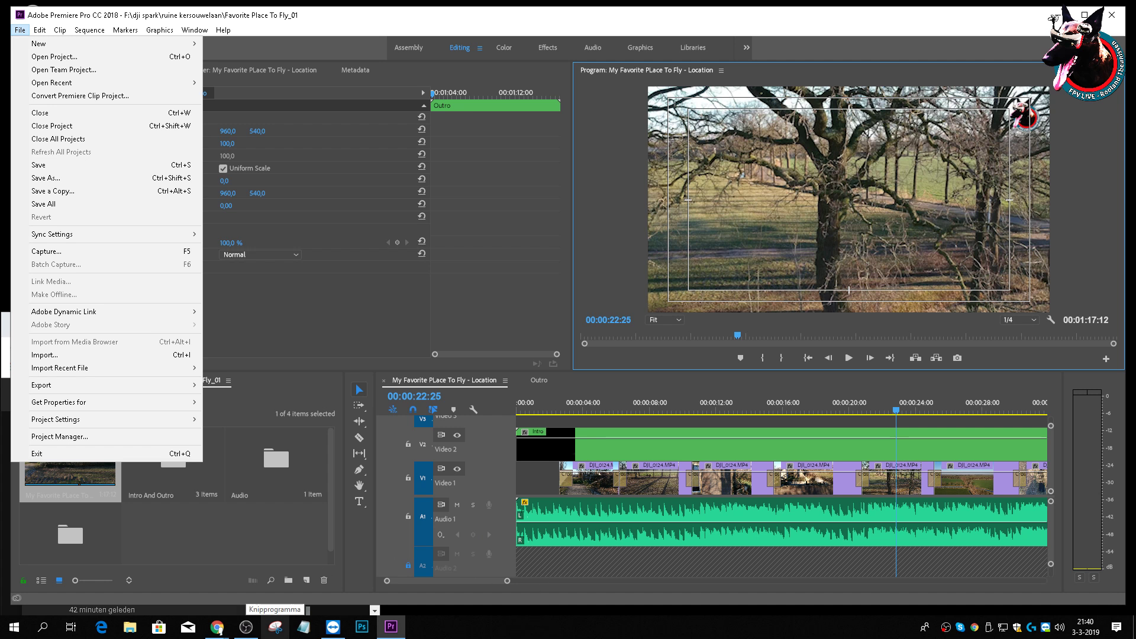
{"action": "left_click", "coordinate": [439, 22]}
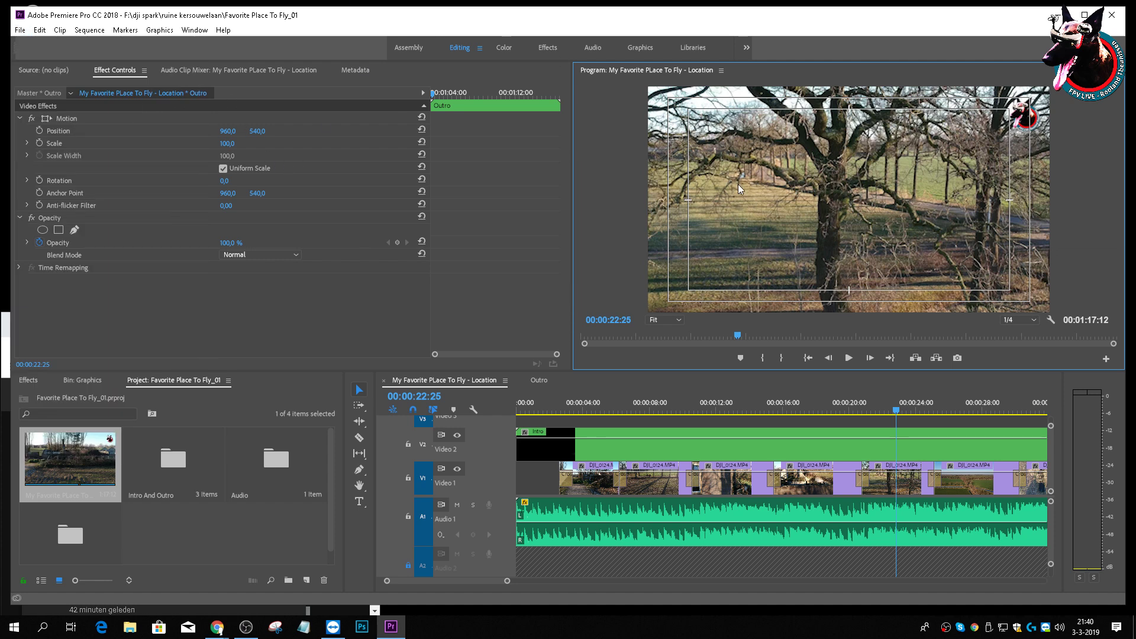
Step: Play the rest of the video from 00:00:22:25 to its end and save the project again
{"action": "left_click", "coordinate": [849, 359]}
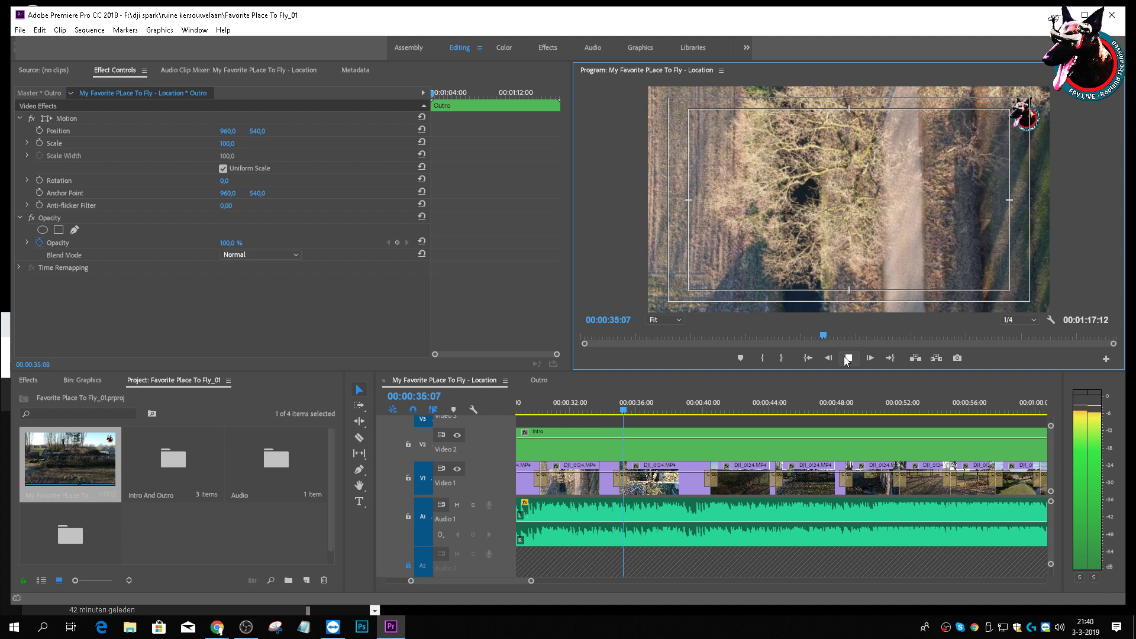
{"action": "left_click", "coordinate": [848, 358]}
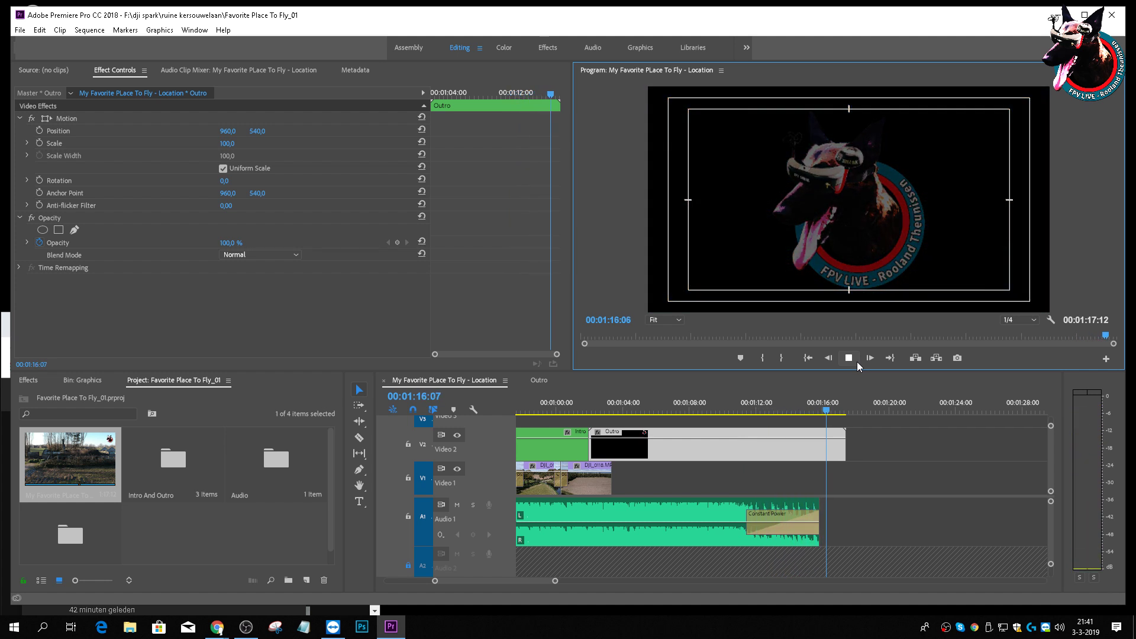
{"action": "left_click", "coordinate": [19, 30]}
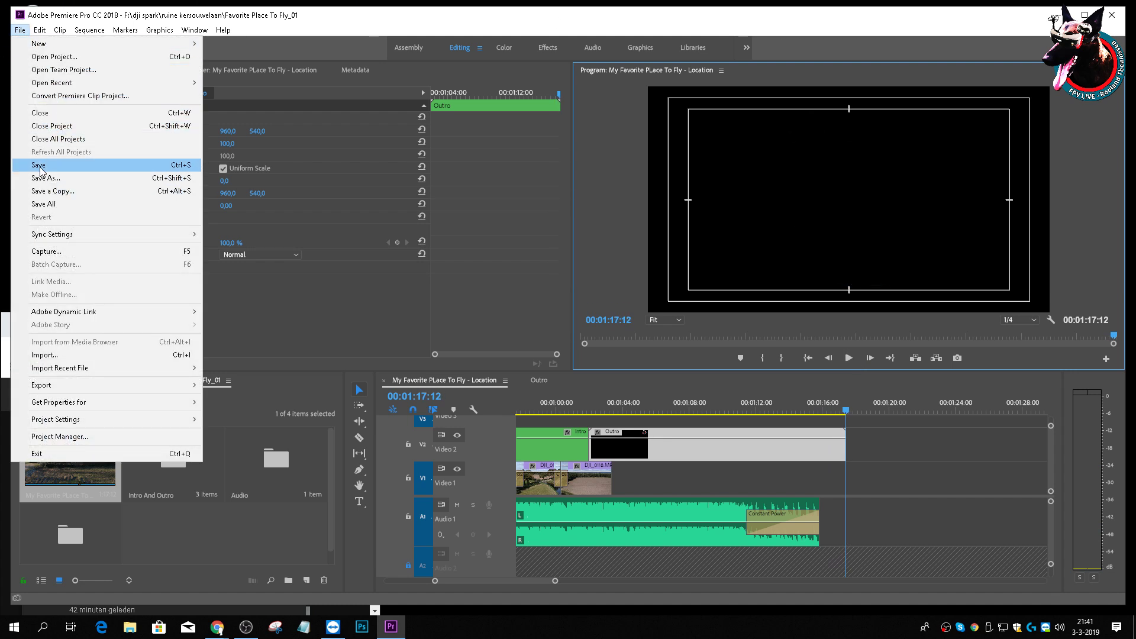
{"action": "left_click", "coordinate": [40, 170]}
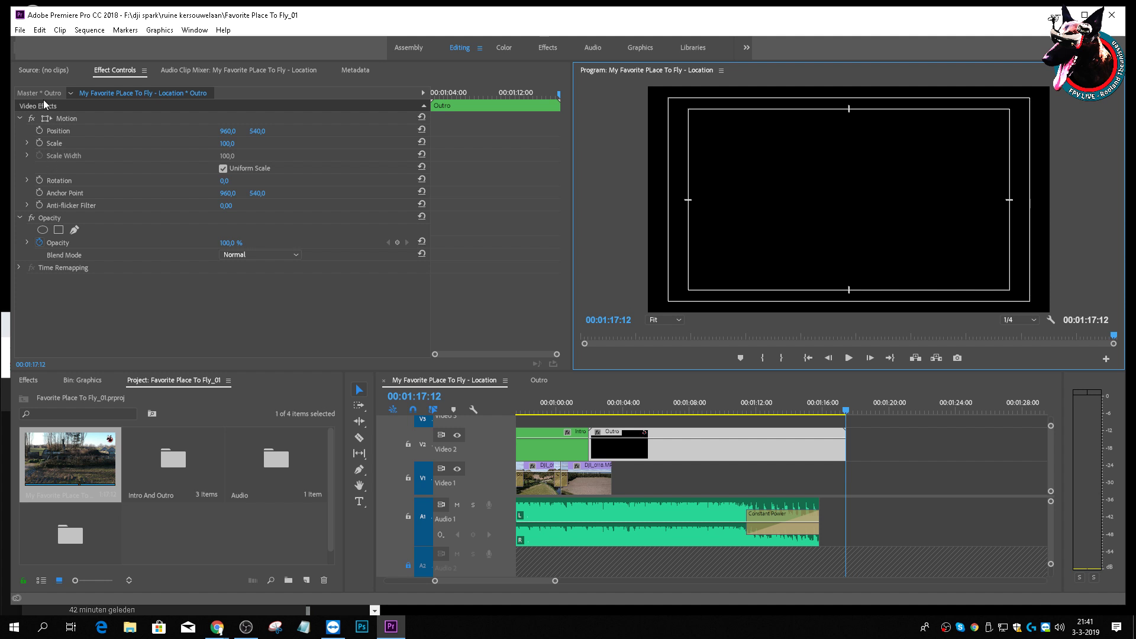
Step: Open the media export settings for the sequence and raise the H.264 target and maximum bitrates to 50 Mbps
{"action": "left_click", "coordinate": [20, 30]}
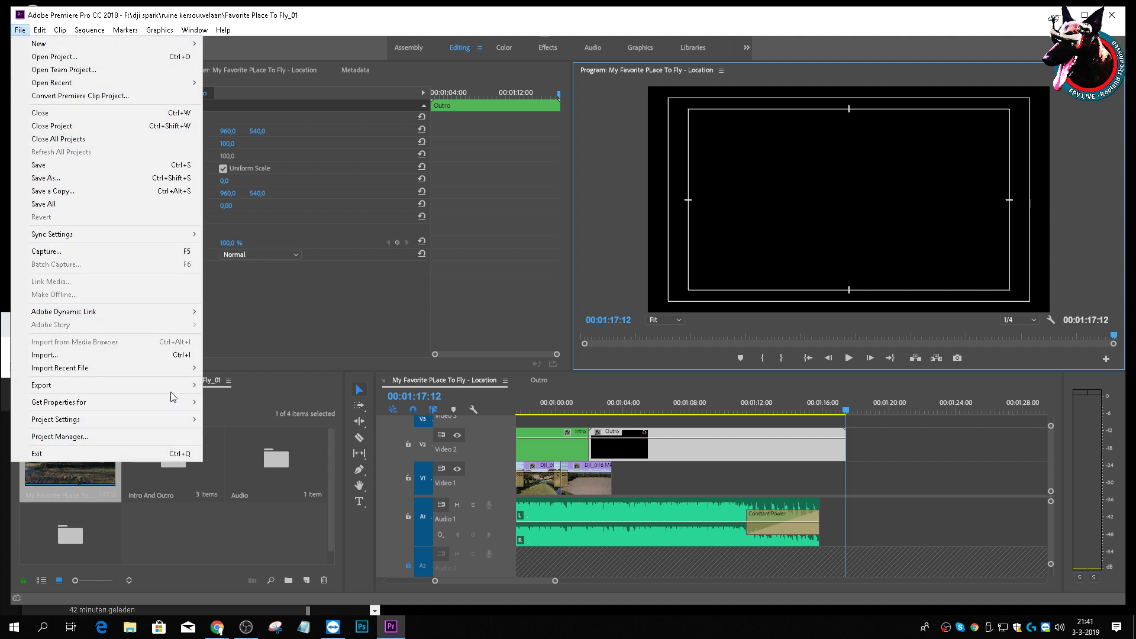
{"action": "mouse_move", "coordinate": [190, 385]}
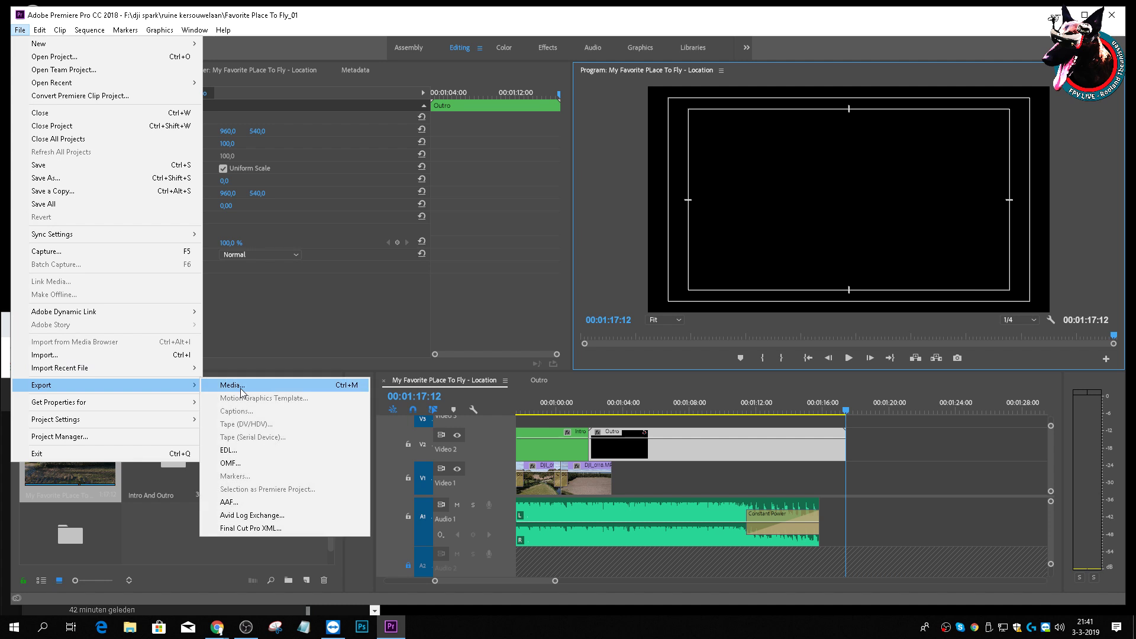
{"action": "left_click", "coordinate": [241, 388]}
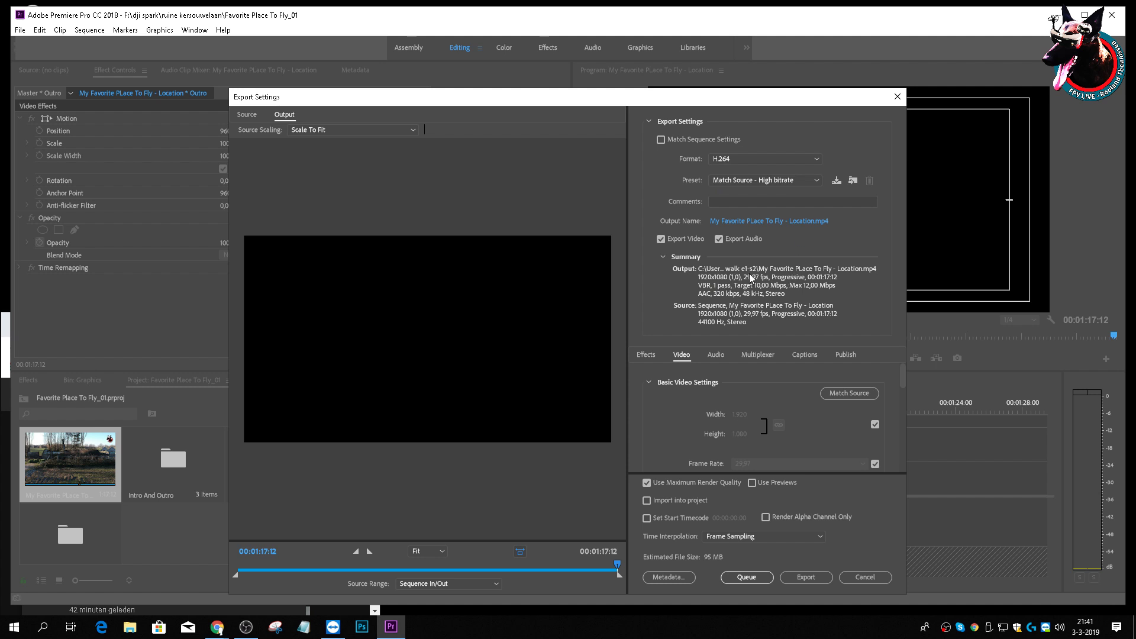
{"action": "scroll", "coordinate": [903, 394], "scroll_direction": "down", "scroll_amount": 5}
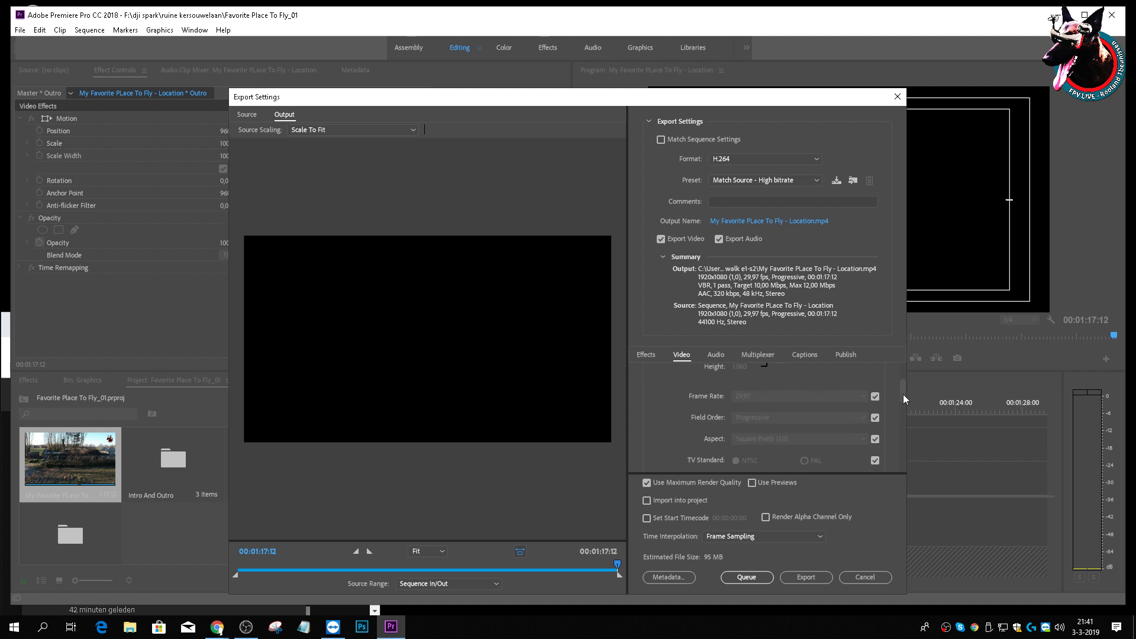
{"action": "scroll", "coordinate": [811, 393], "scroll_direction": "down", "scroll_amount": 2}
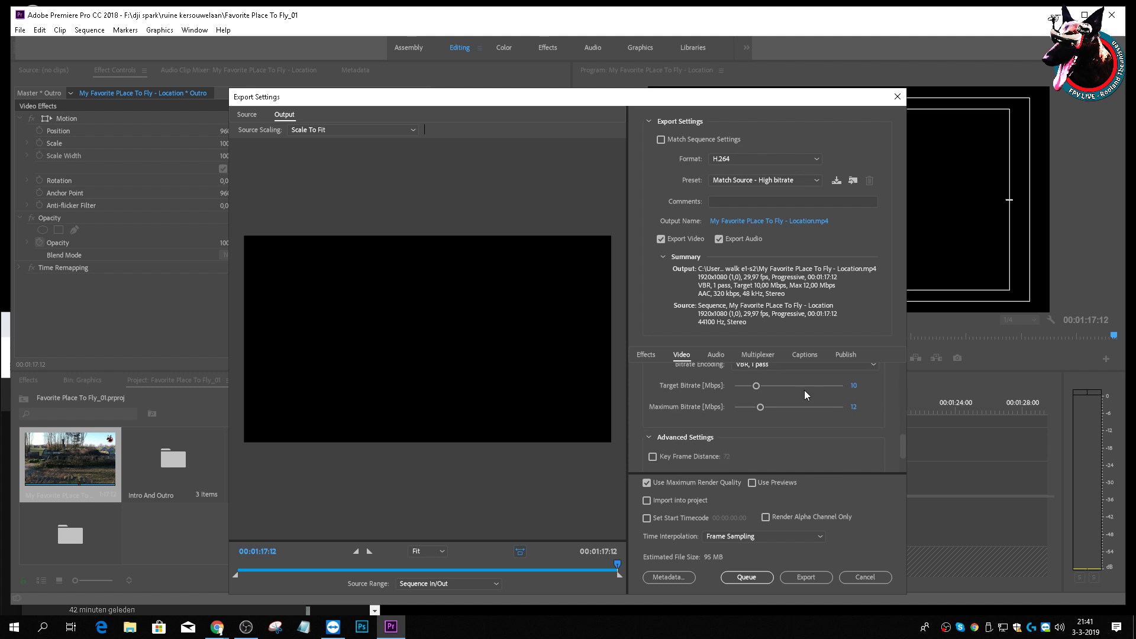
{"action": "left_click_drag", "start_coordinate": [886, 395], "coordinate": [892, 396]}
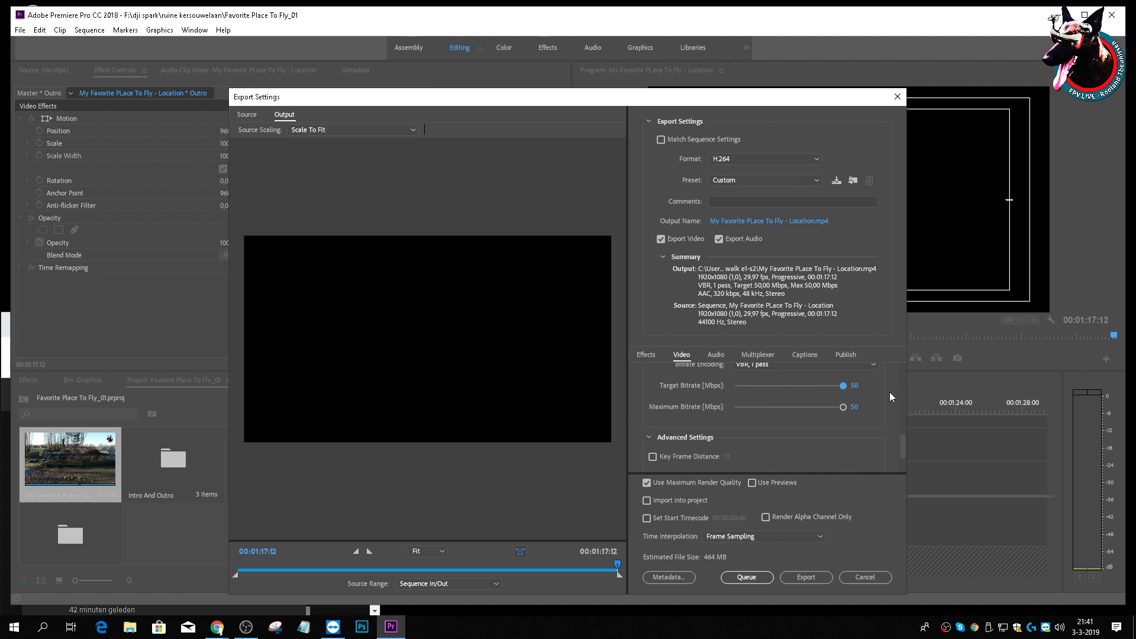
{"action": "scroll", "coordinate": [896, 400], "scroll_direction": "down", "scroll_amount": 2}
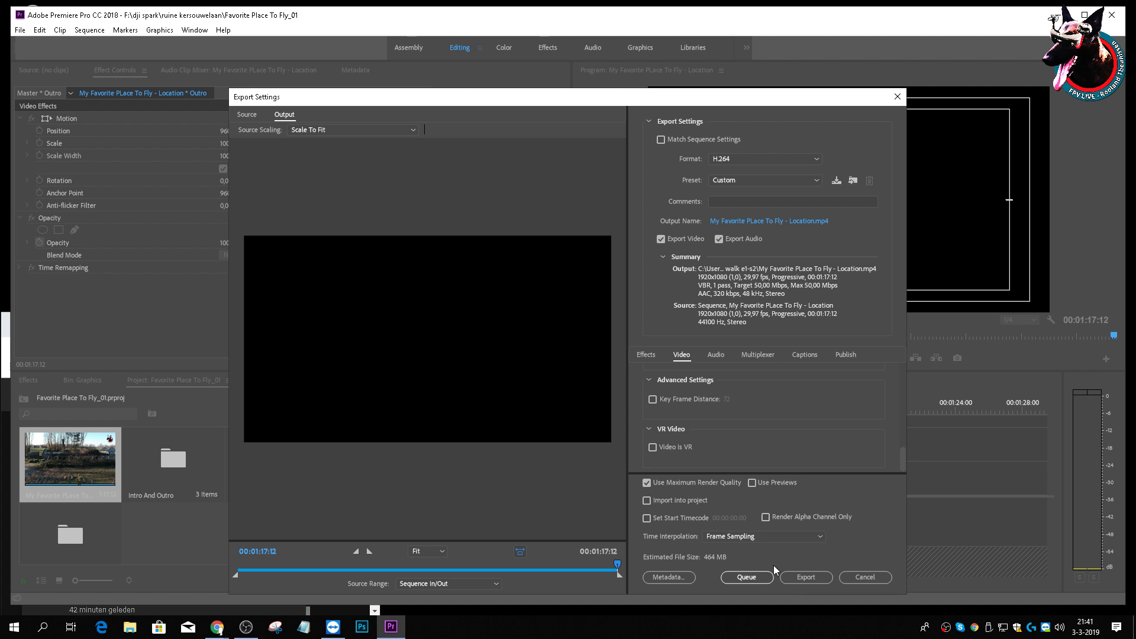
Step: Export the My Favorite PLace To Fly - Location sequence immediately with the current H.264 settings
{"action": "left_click", "coordinate": [802, 581]}
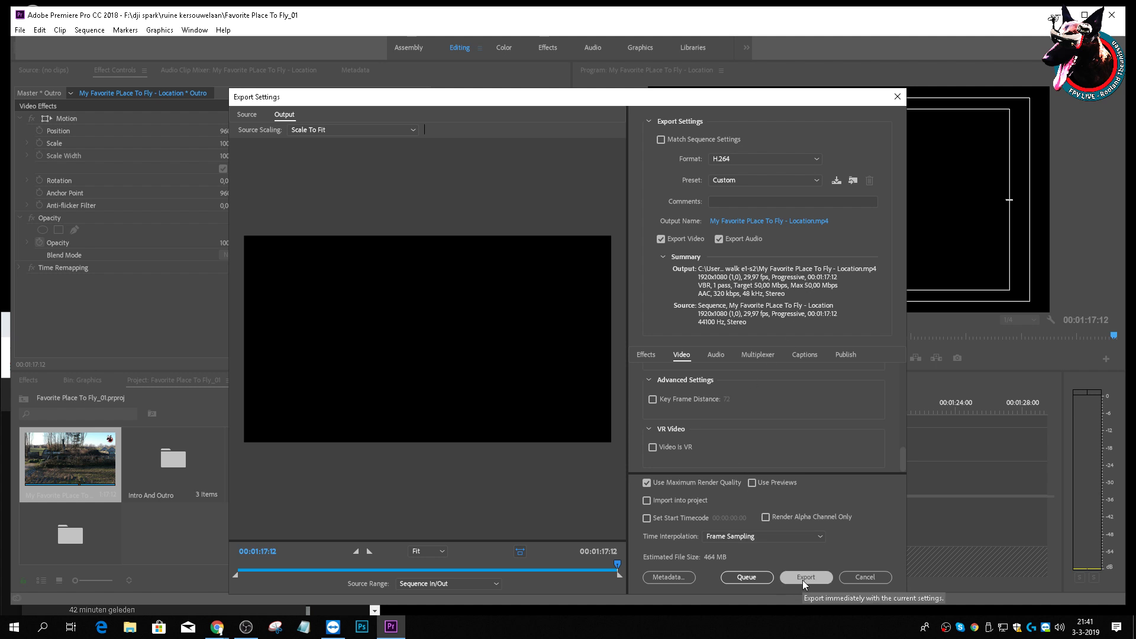
{"action": "left_click", "coordinate": [802, 579]}
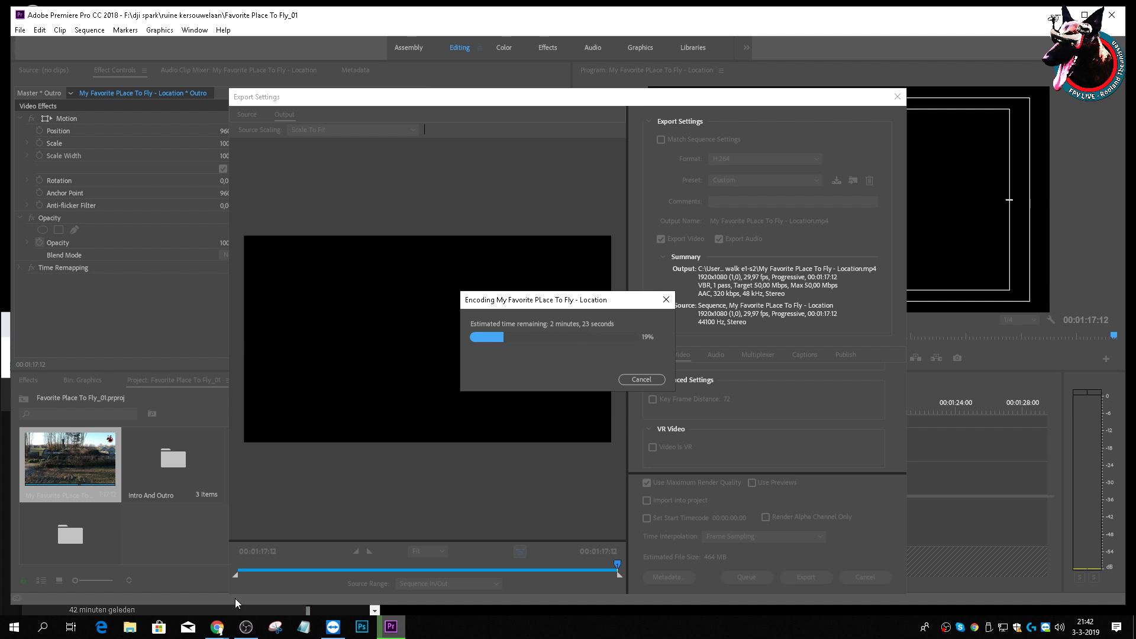
Step: Switch to Chrome and bring both the YouTube window and the live chat pop-out to the front
{"action": "left_click", "coordinate": [219, 629]}
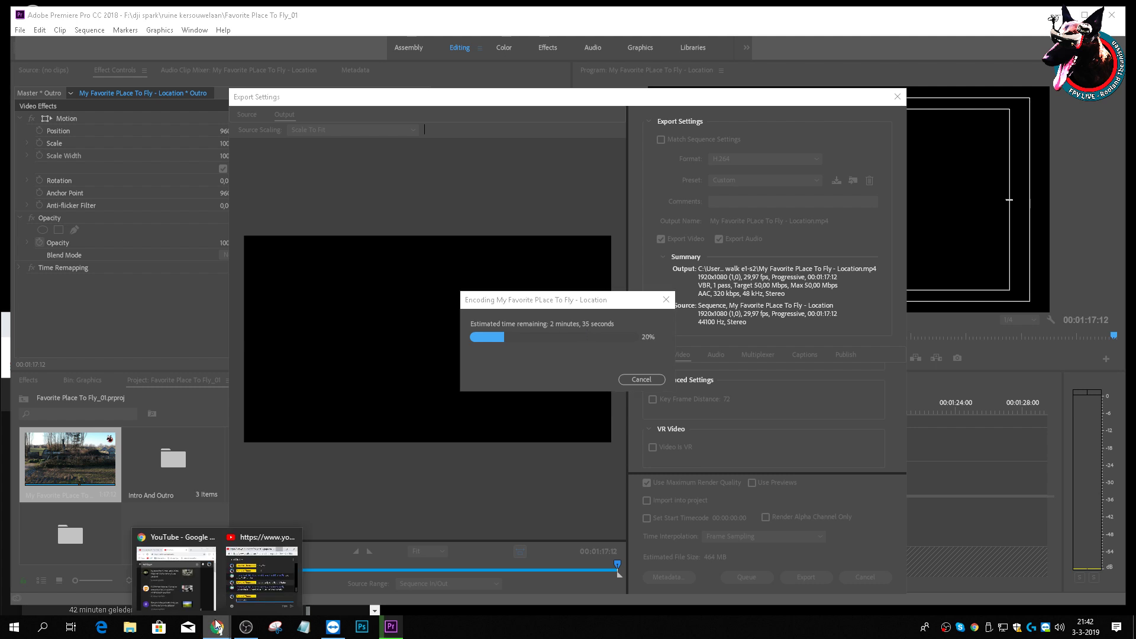
{"action": "left_click", "coordinate": [180, 582]}
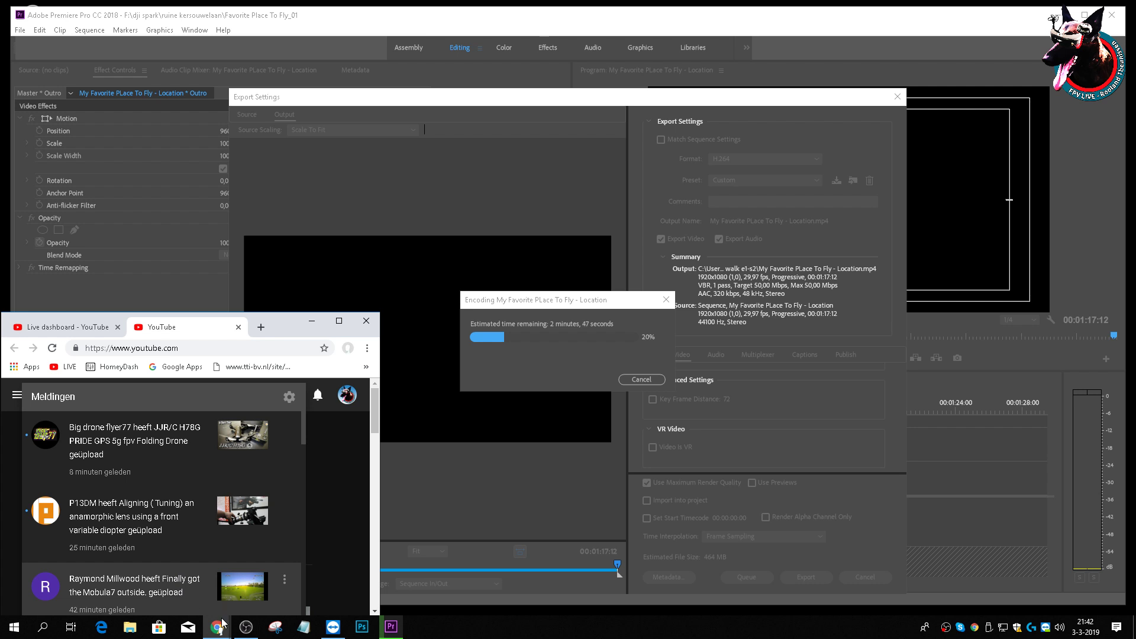
{"action": "mouse_move", "coordinate": [219, 626]}
{"action": "left_click", "coordinate": [260, 594]}
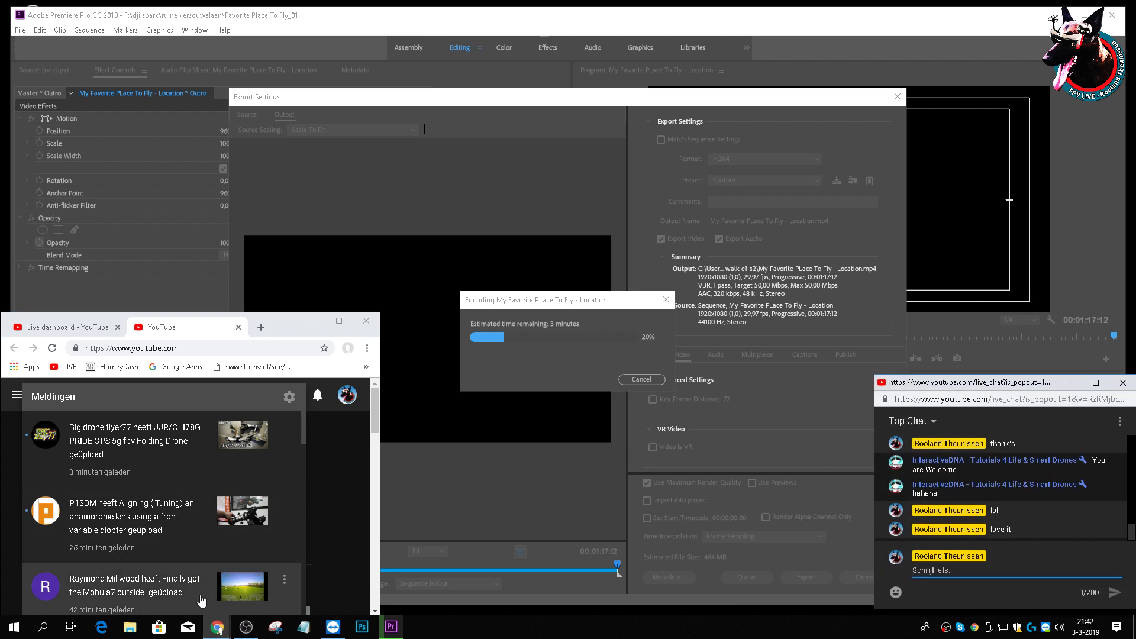
Step: Open epidemicsound.com/browse/ in a new Chrome window and maximise that window
{"action": "left_click", "coordinate": [219, 627]}
{"action": "right_click", "coordinate": [219, 628]}
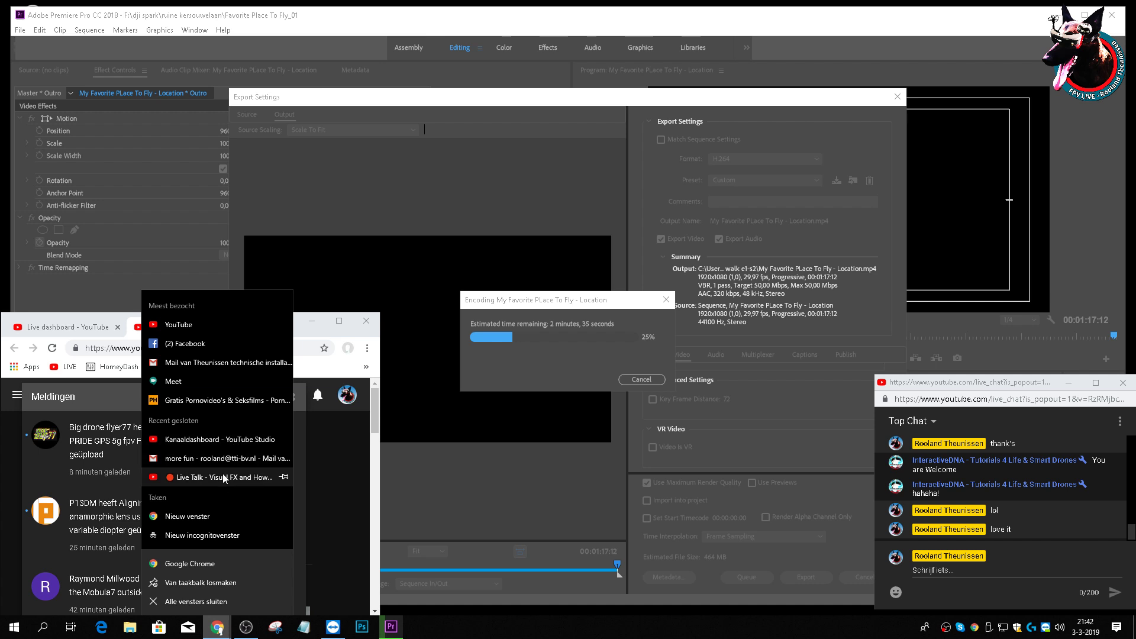
{"action": "left_click", "coordinate": [193, 512]}
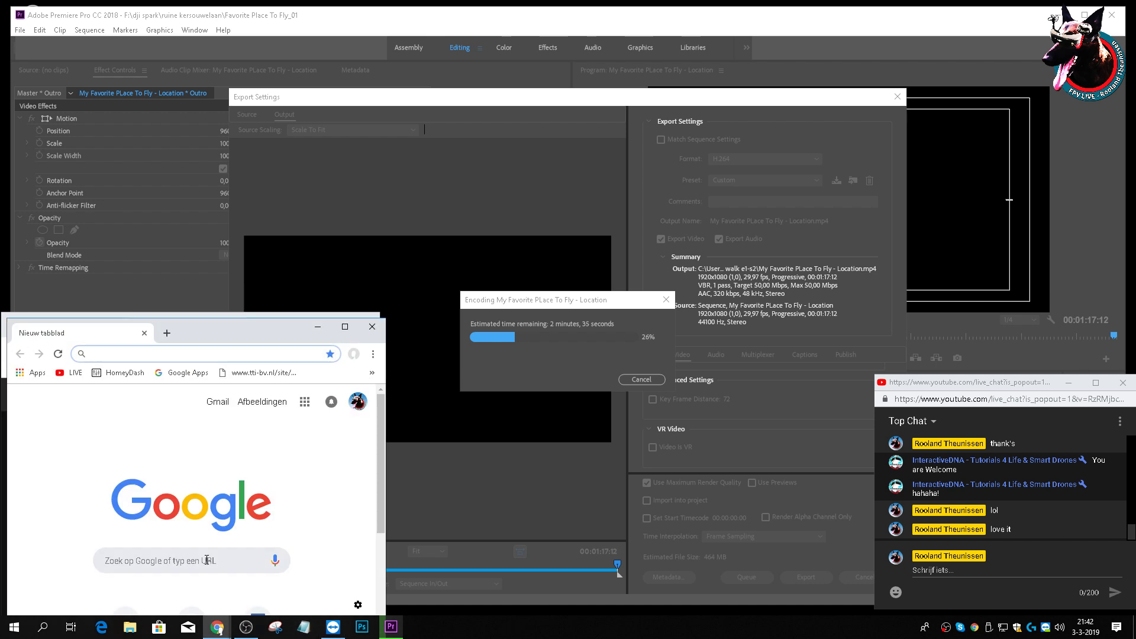
{"action": "scroll", "coordinate": [206, 561], "scroll_direction": "down", "scroll_amount": 3}
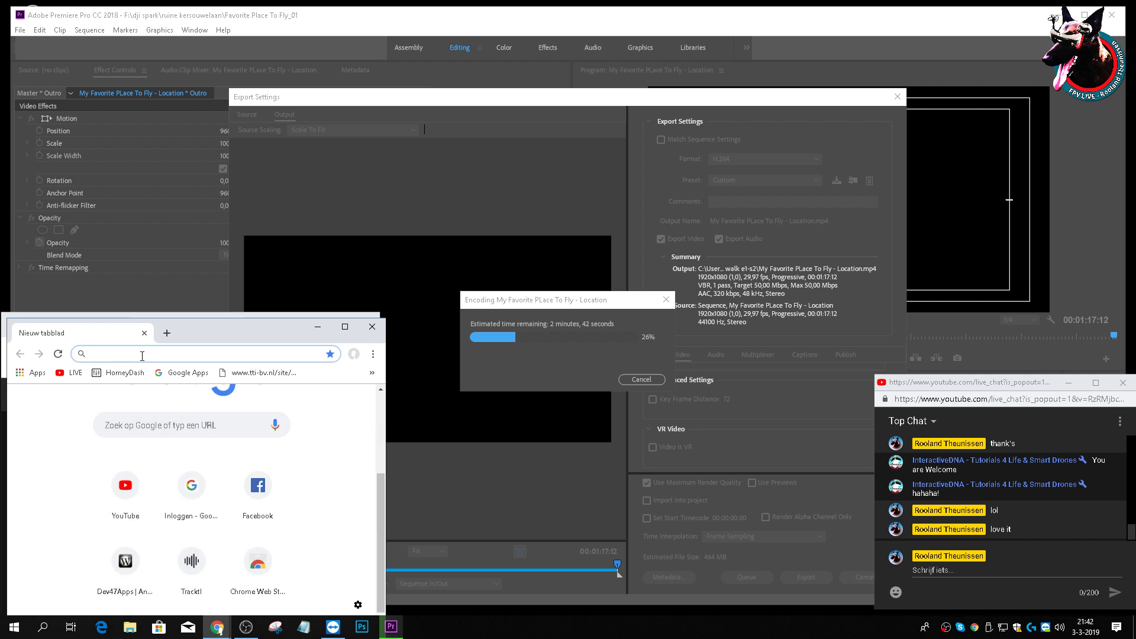
{"action": "type", "text": "epidemicsound.com/browse/"}
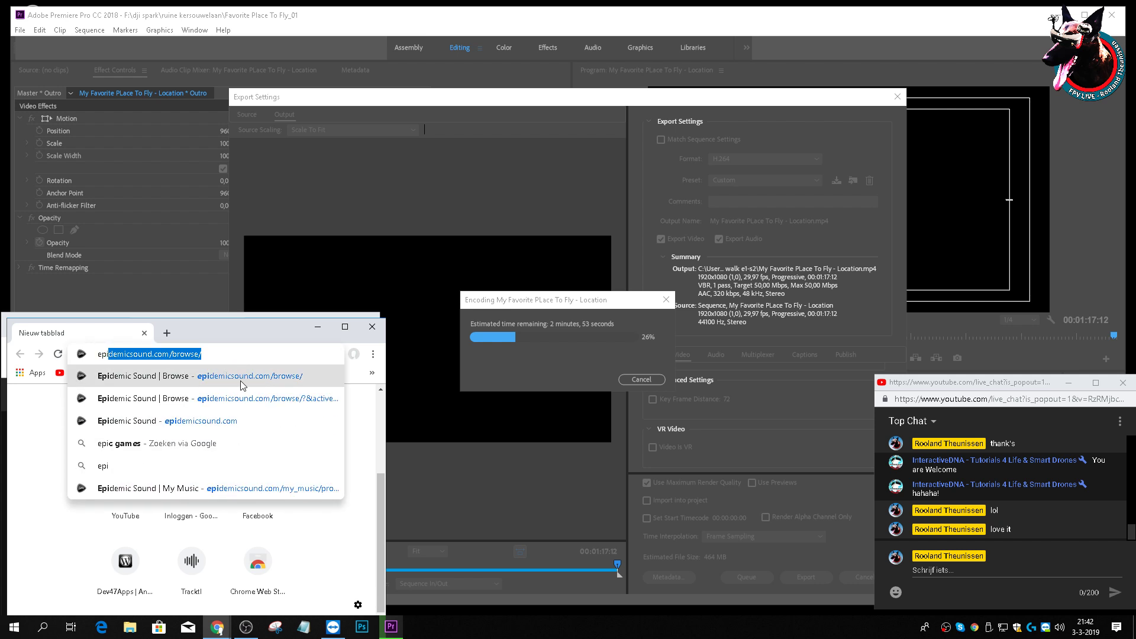
{"action": "left_click", "coordinate": [242, 378]}
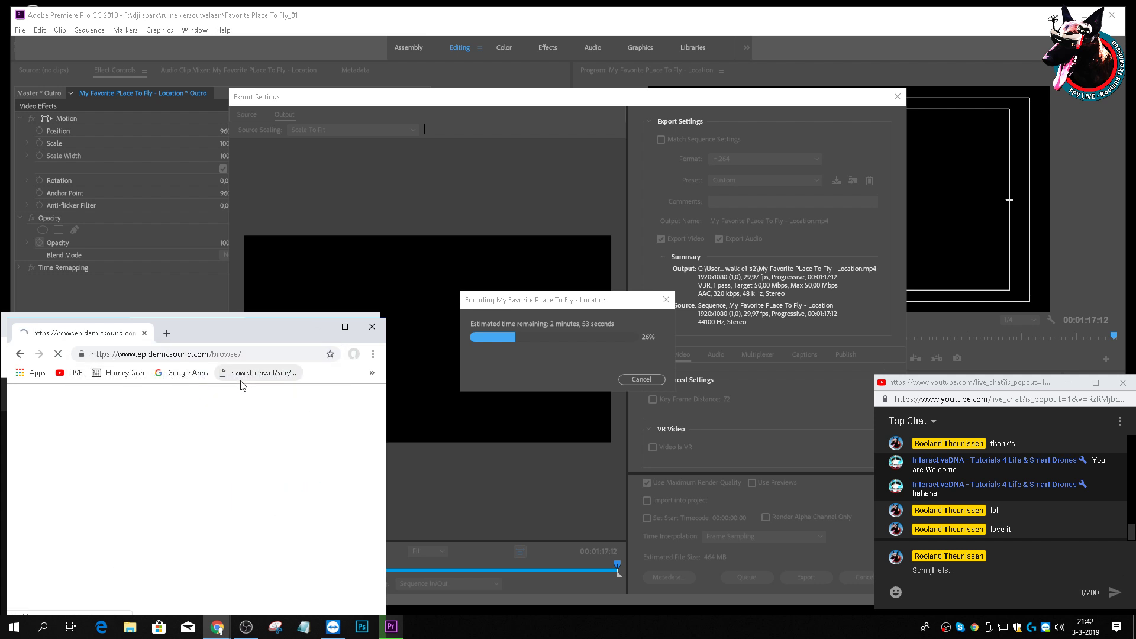
{"action": "left_click", "coordinate": [343, 328]}
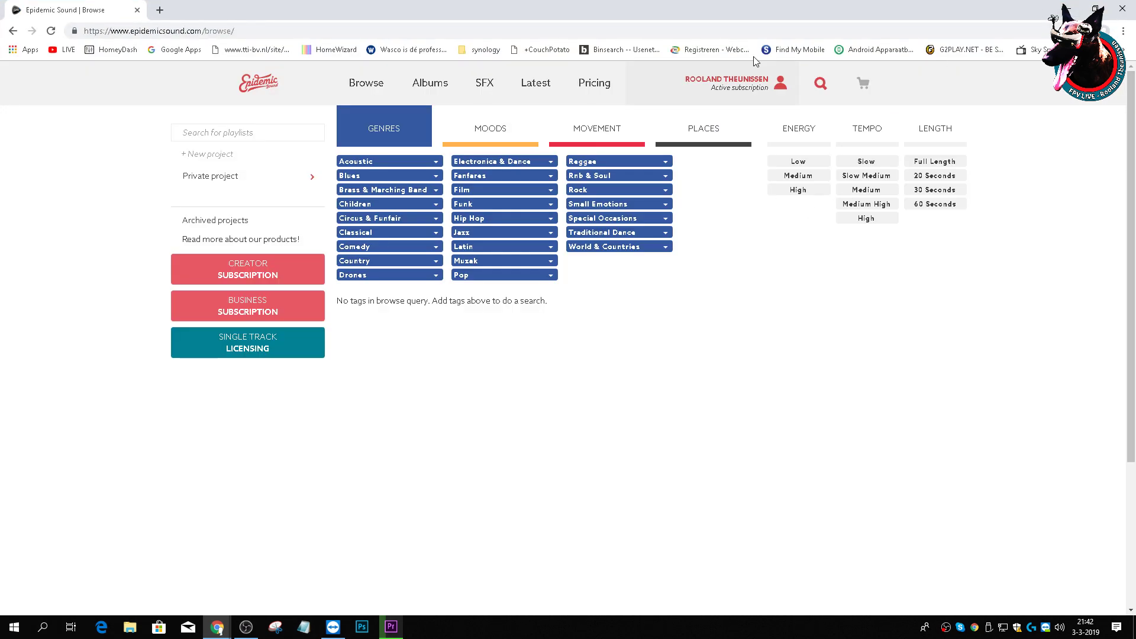
Step: Go to My Music in the Epidemic Sound account and play Frozen Over from the Youtube LIVE playlist
{"action": "left_click", "coordinate": [767, 90]}
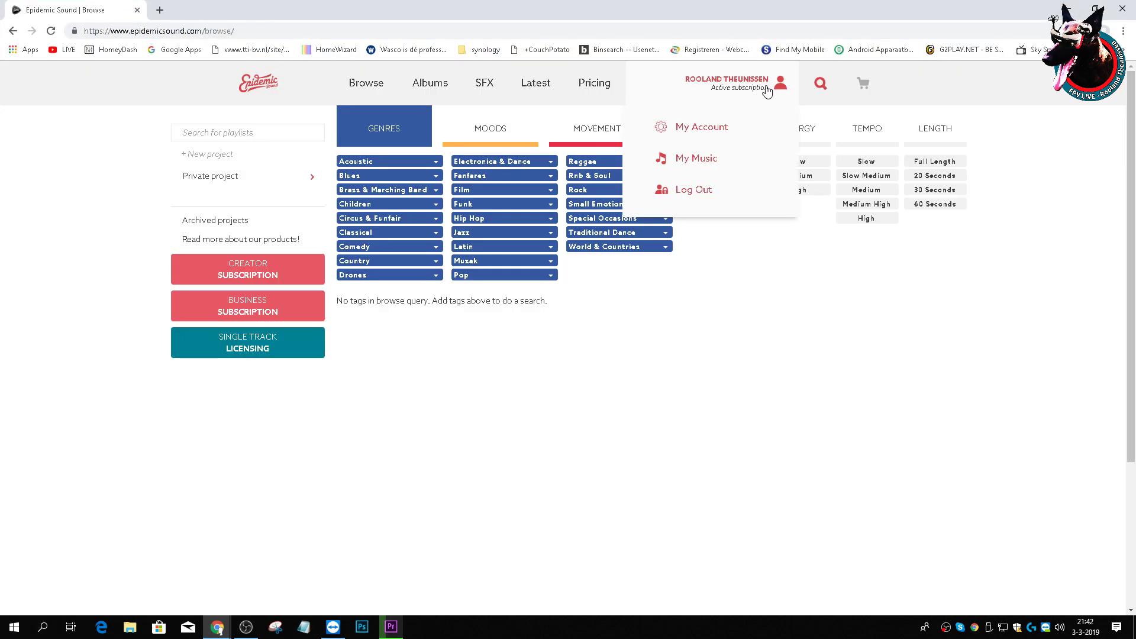
{"action": "left_click", "coordinate": [717, 157]}
{"action": "left_click", "coordinate": [440, 171]}
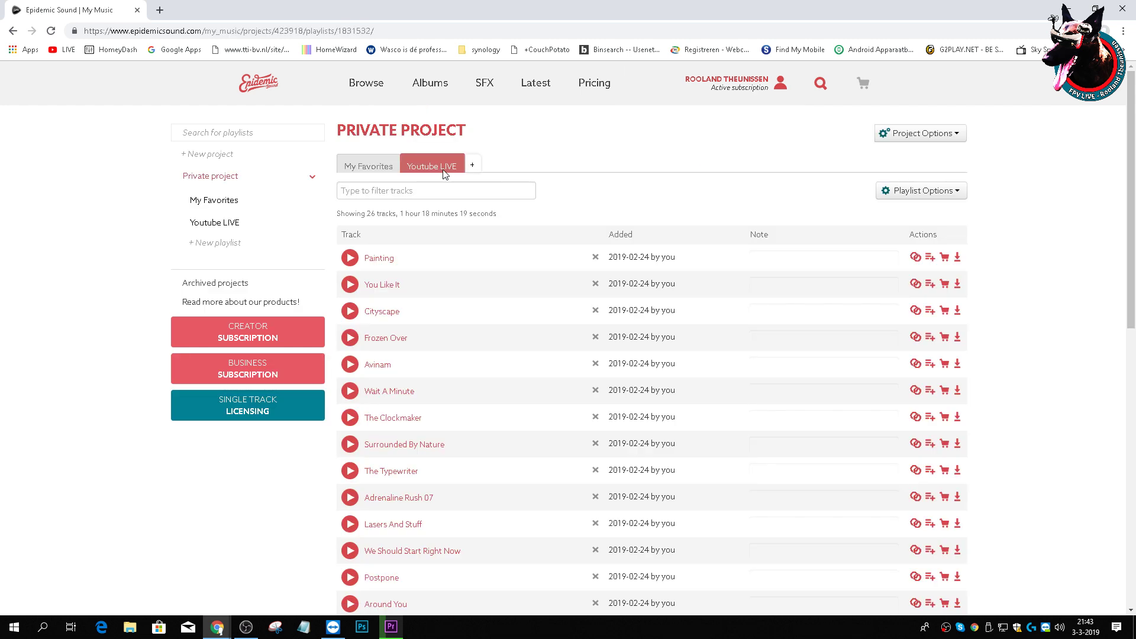
{"action": "left_click", "coordinate": [355, 342]}
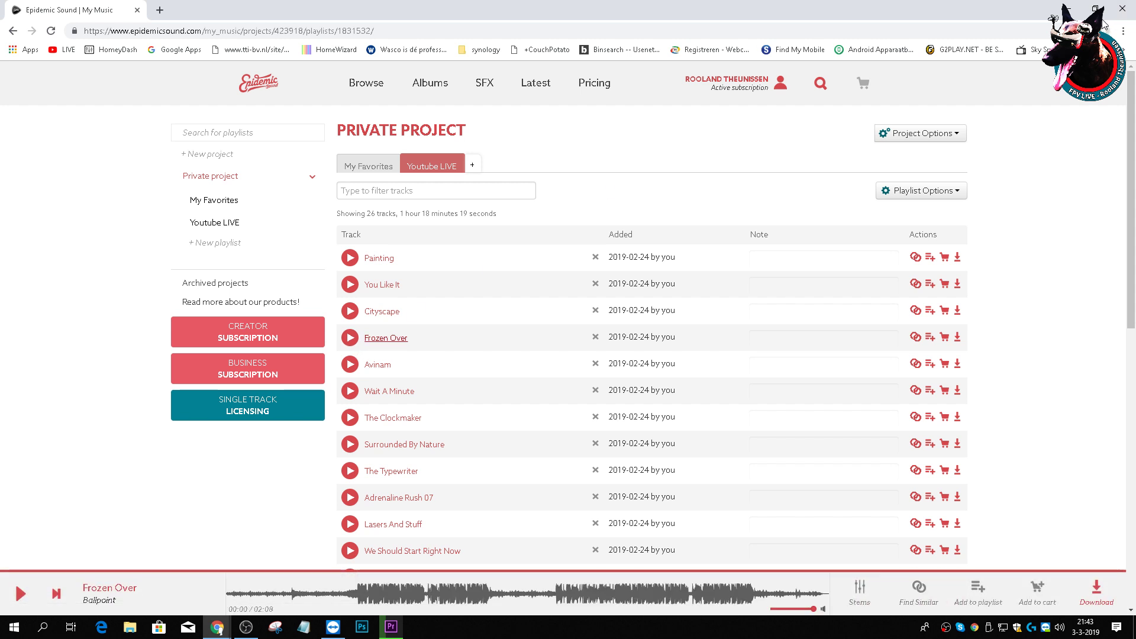
Step: Restore the Epidemic Sound window's size, close the extra YouTube tab, and minimise both the Epidemic Sound and live dashboard windows
{"action": "left_click", "coordinate": [1094, 9]}
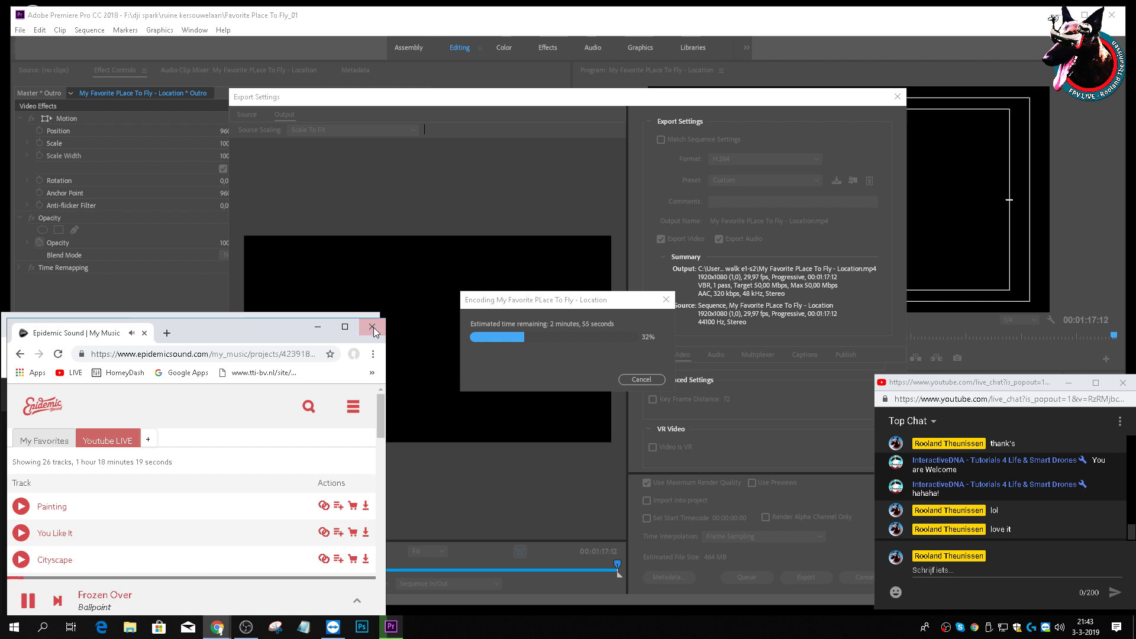
{"action": "left_click", "coordinate": [345, 327]}
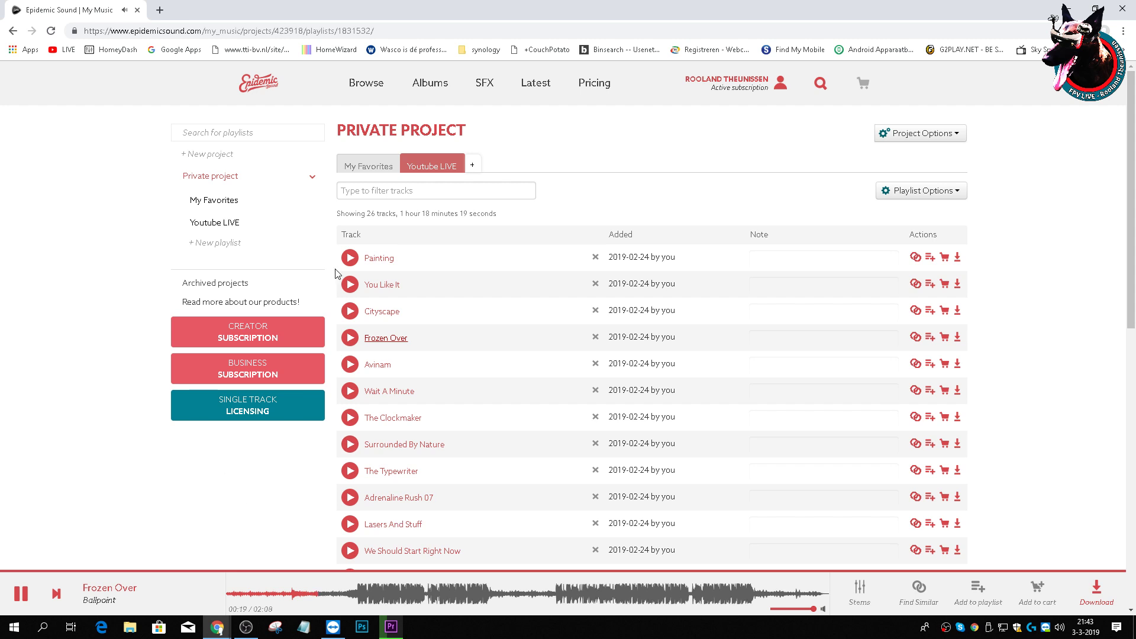
{"action": "left_click", "coordinate": [1095, 8]}
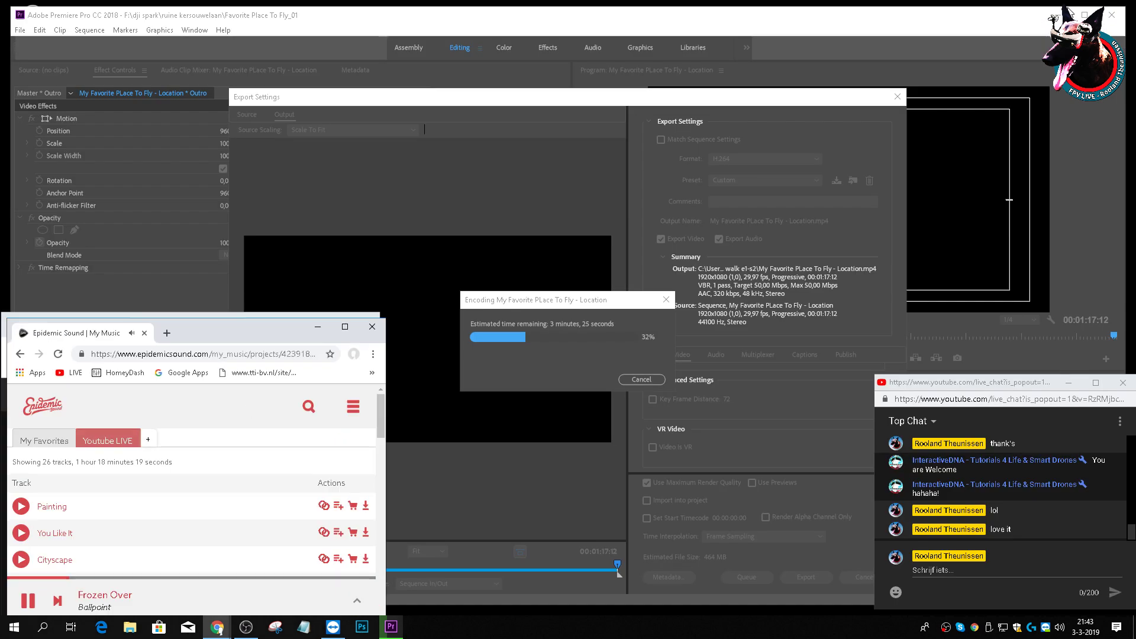
{"action": "left_click", "coordinate": [318, 327]}
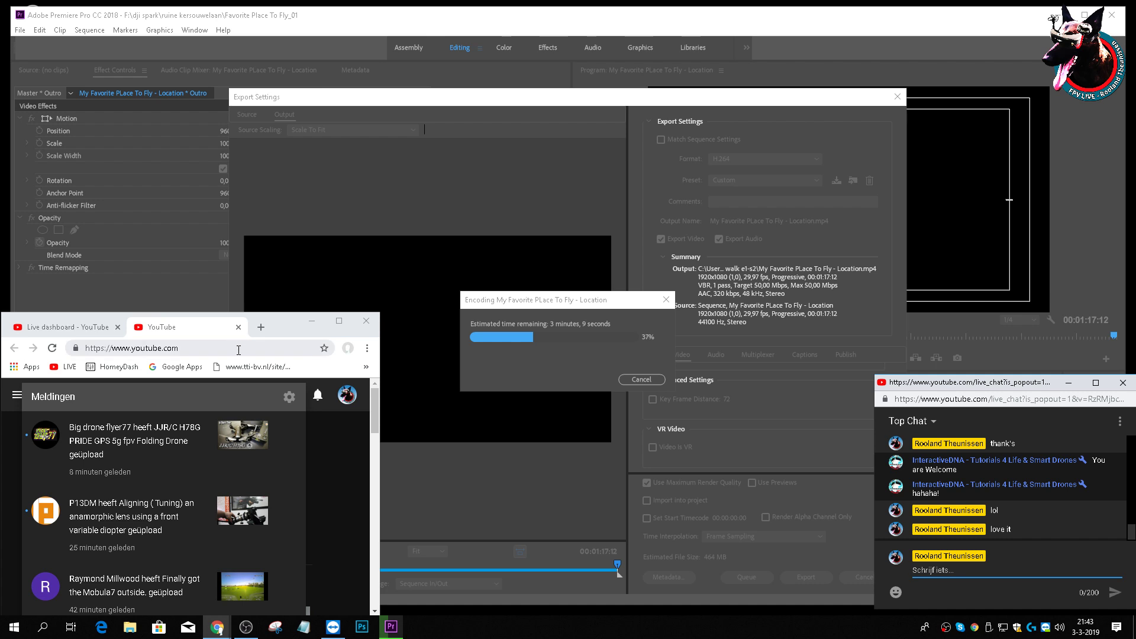
{"action": "left_click", "coordinate": [238, 327]}
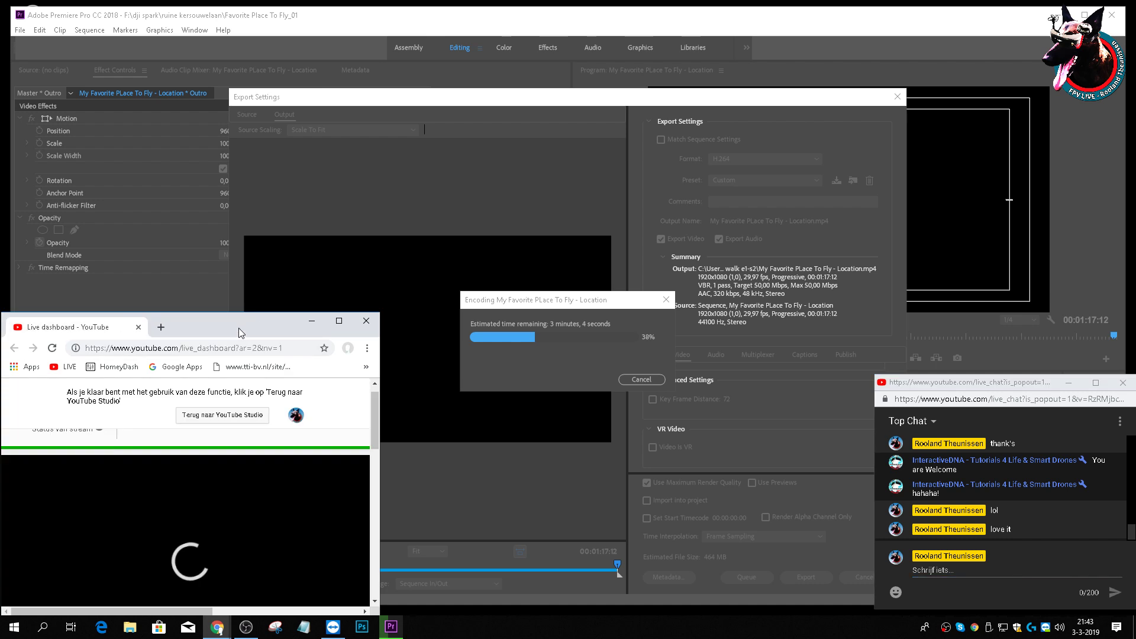
{"action": "left_click", "coordinate": [312, 321]}
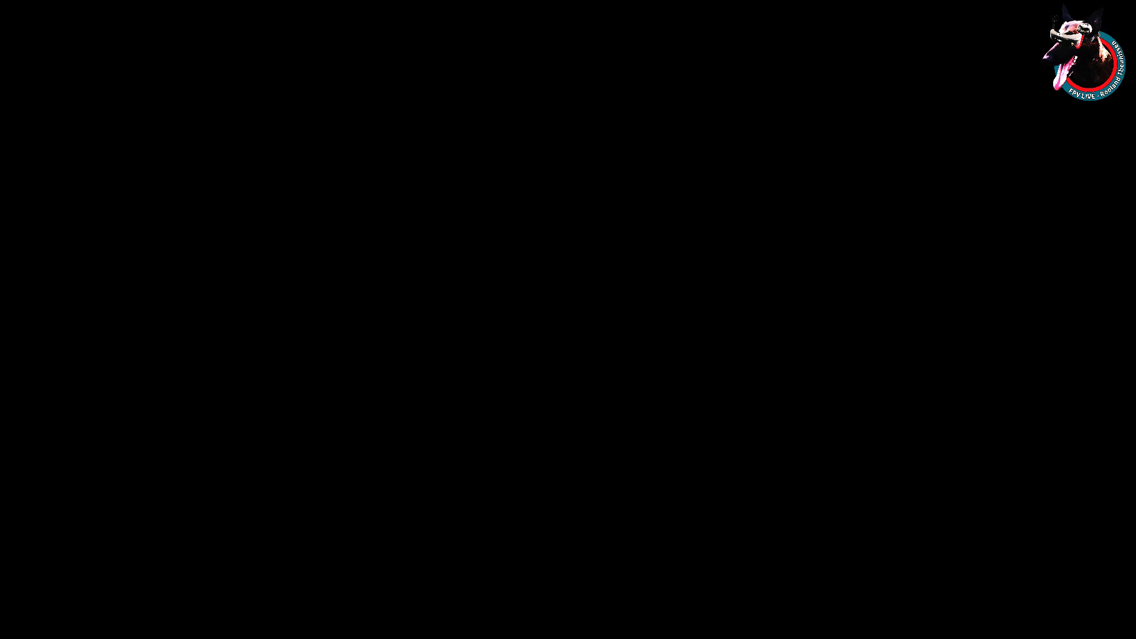
Step: Open Windows Task Manager, show its performance graphs, and move its window clear of the encoding progress dialog
{"action": "left_click", "coordinate": [556, 312]}
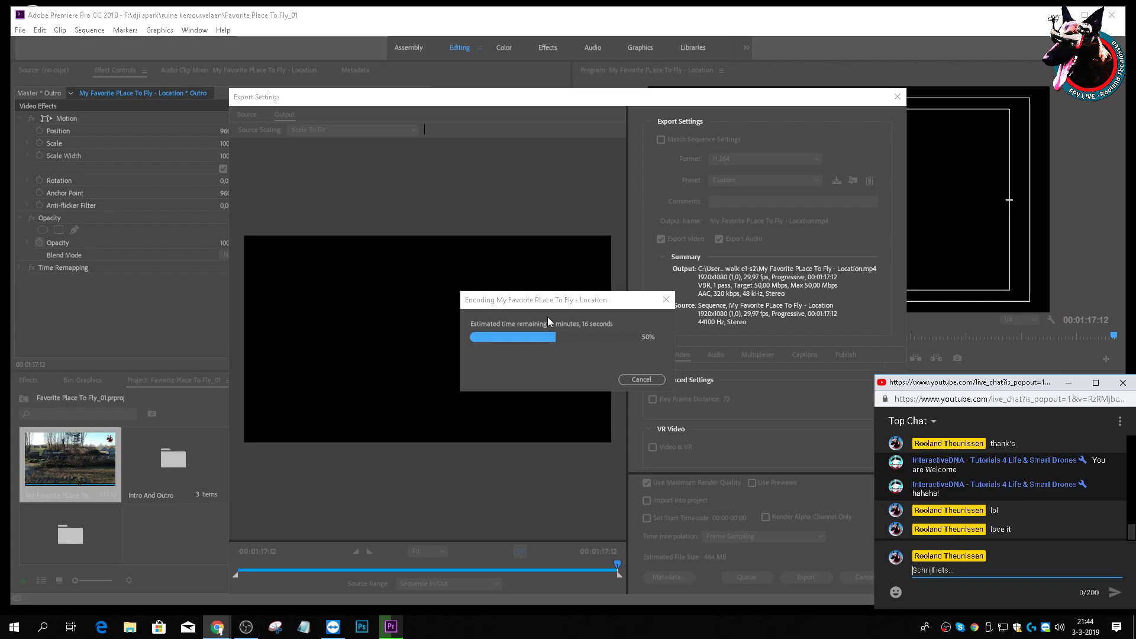
{"action": "left_click", "coordinate": [468, 241]}
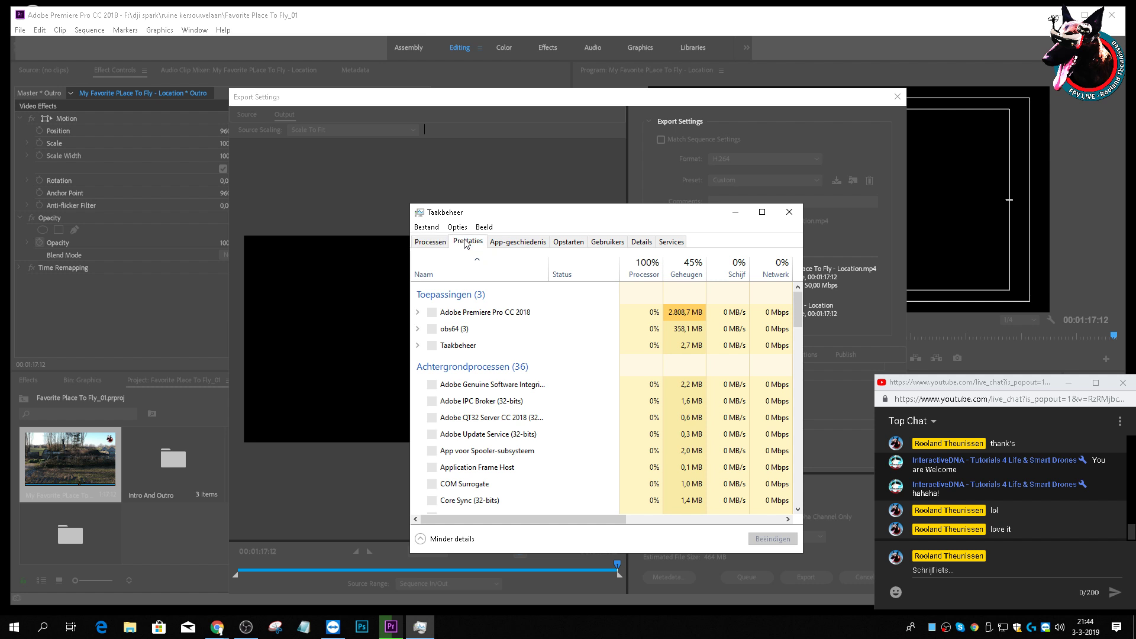
{"action": "left_click_drag", "start_coordinate": [629, 218], "coordinate": [940, 111]}
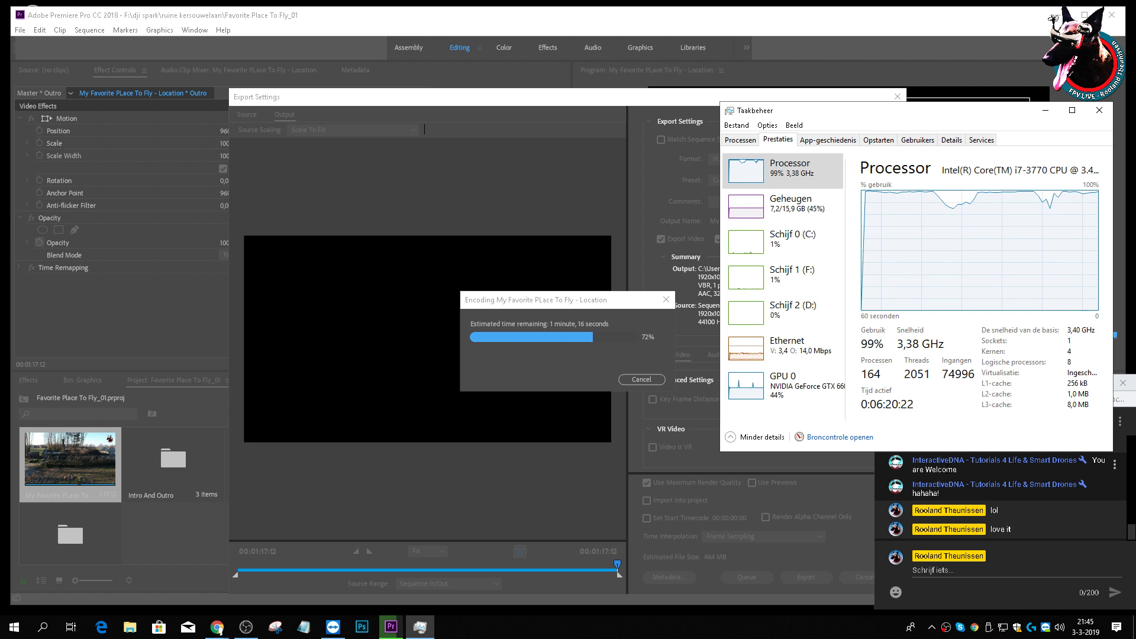
Step: Bring up the Epidemic Sound window to check its player, and minimise it again
{"action": "mouse_move", "coordinate": [216, 626]}
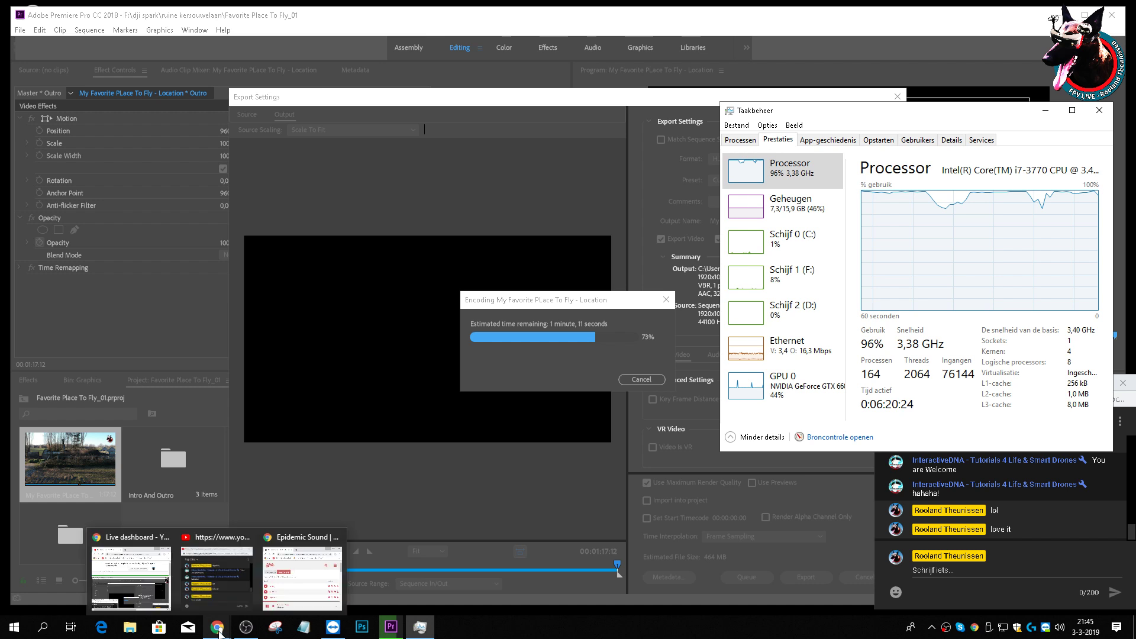
{"action": "left_click", "coordinate": [314, 578]}
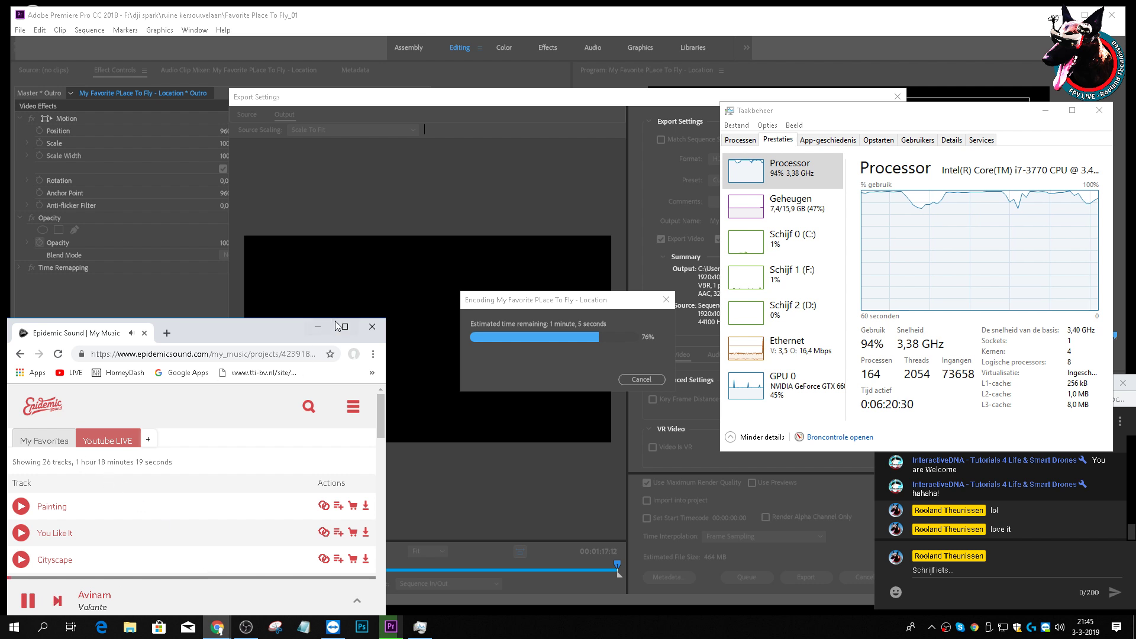
{"action": "left_click", "coordinate": [318, 326]}
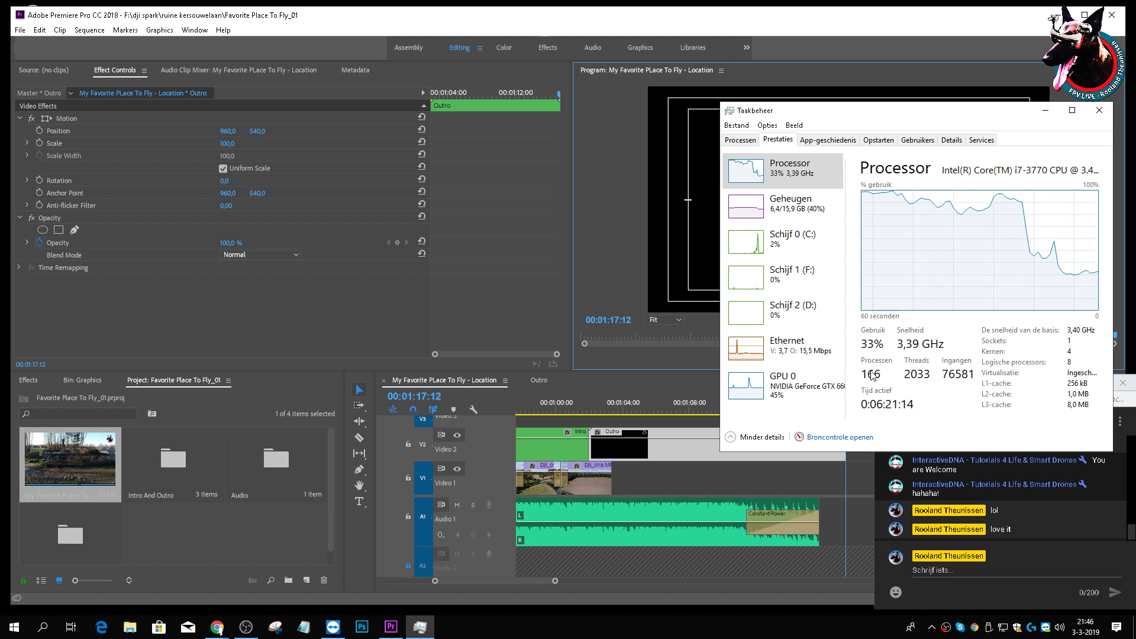
Step: Disable Discord and GoProDesktopSystemTray as startup programs in Task Manager and close it
{"action": "left_click", "coordinate": [875, 141]}
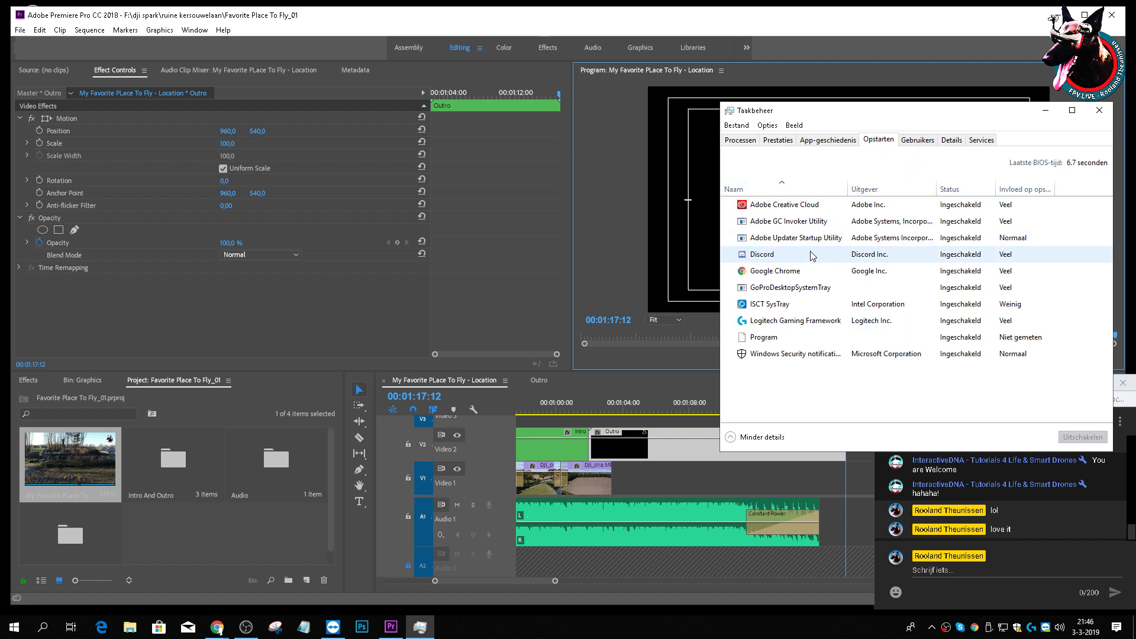
{"action": "right_click", "coordinate": [787, 262]}
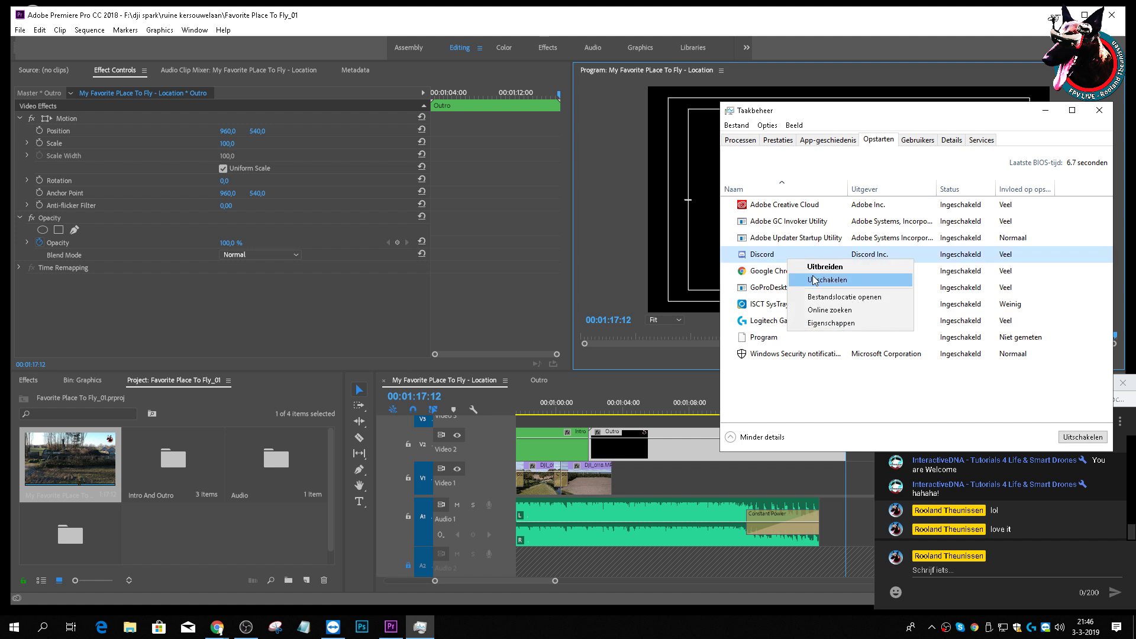
{"action": "left_click", "coordinate": [843, 282]}
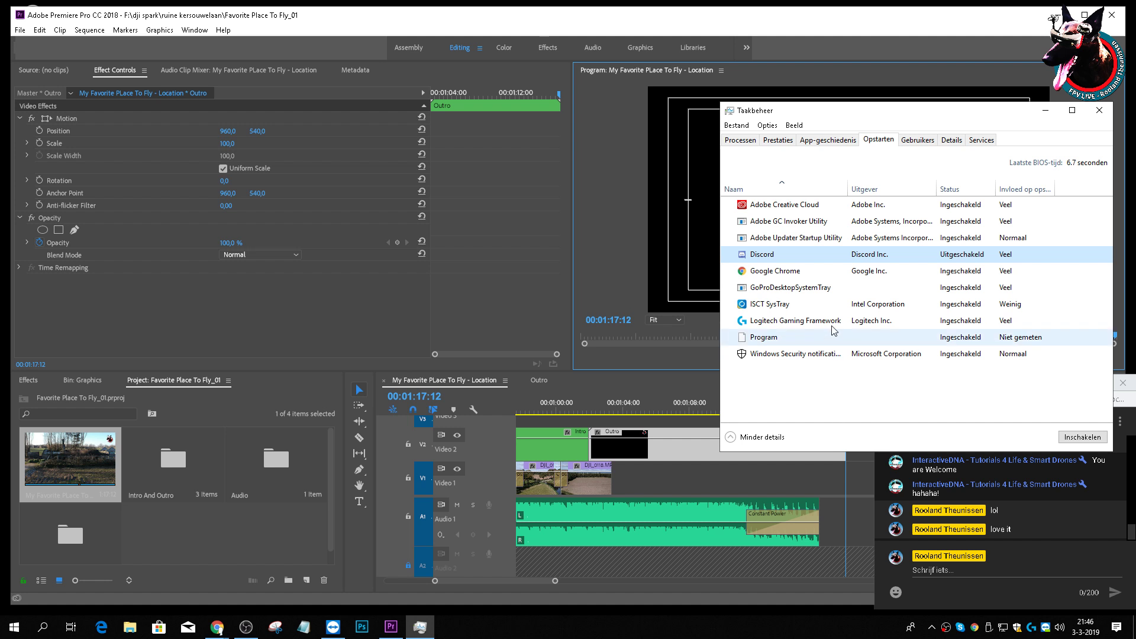
{"action": "right_click", "coordinate": [814, 290]}
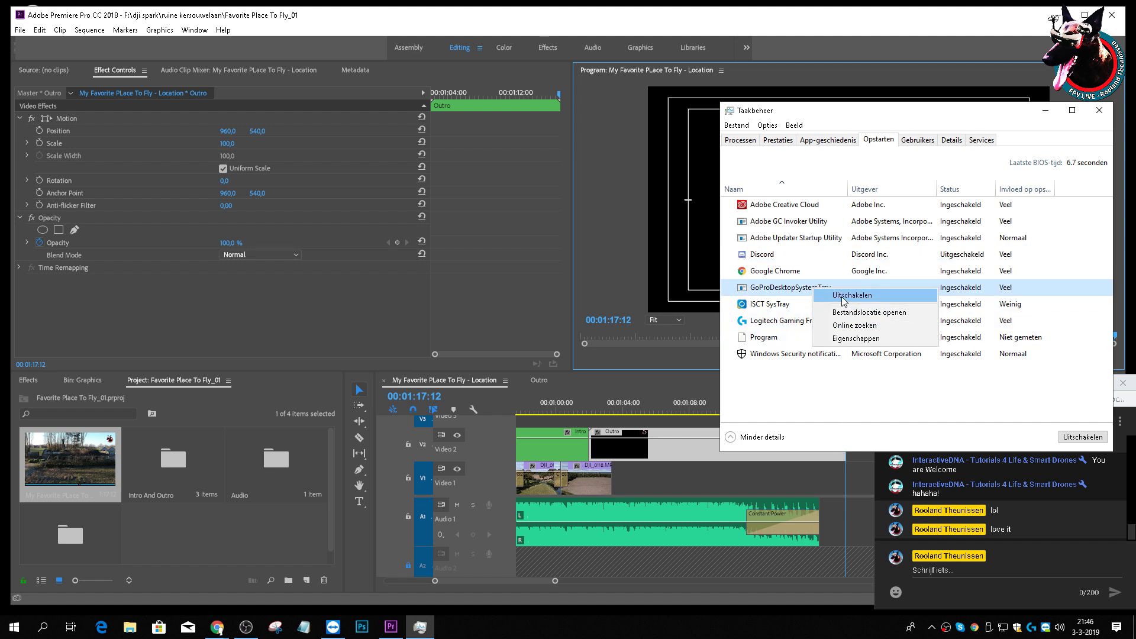
{"action": "left_click", "coordinate": [844, 301]}
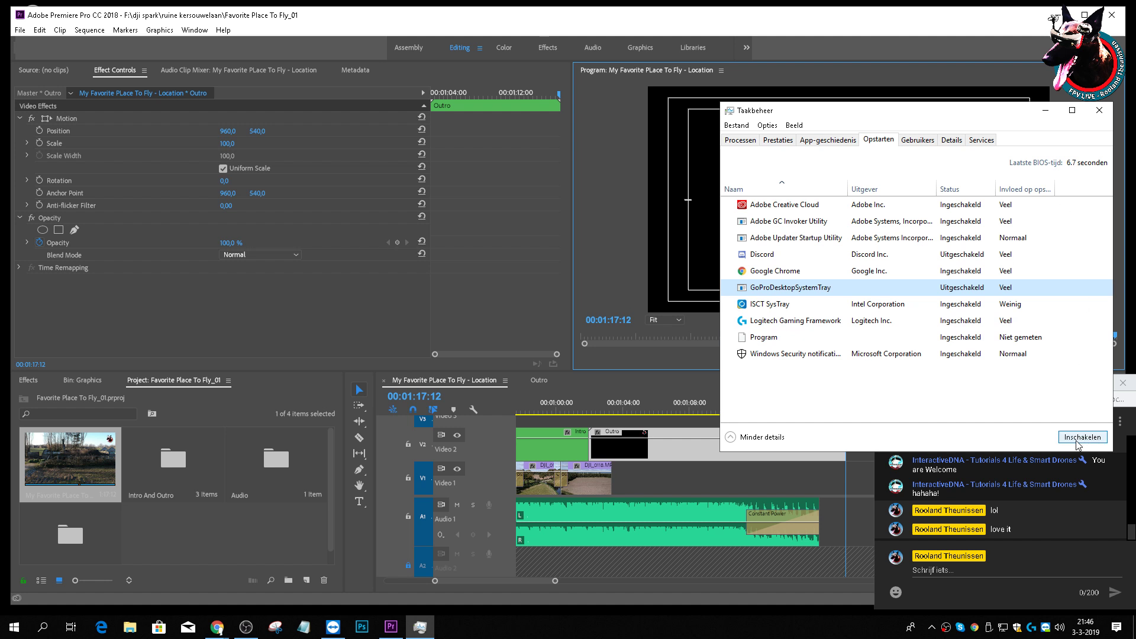
{"action": "left_click", "coordinate": [1100, 111]}
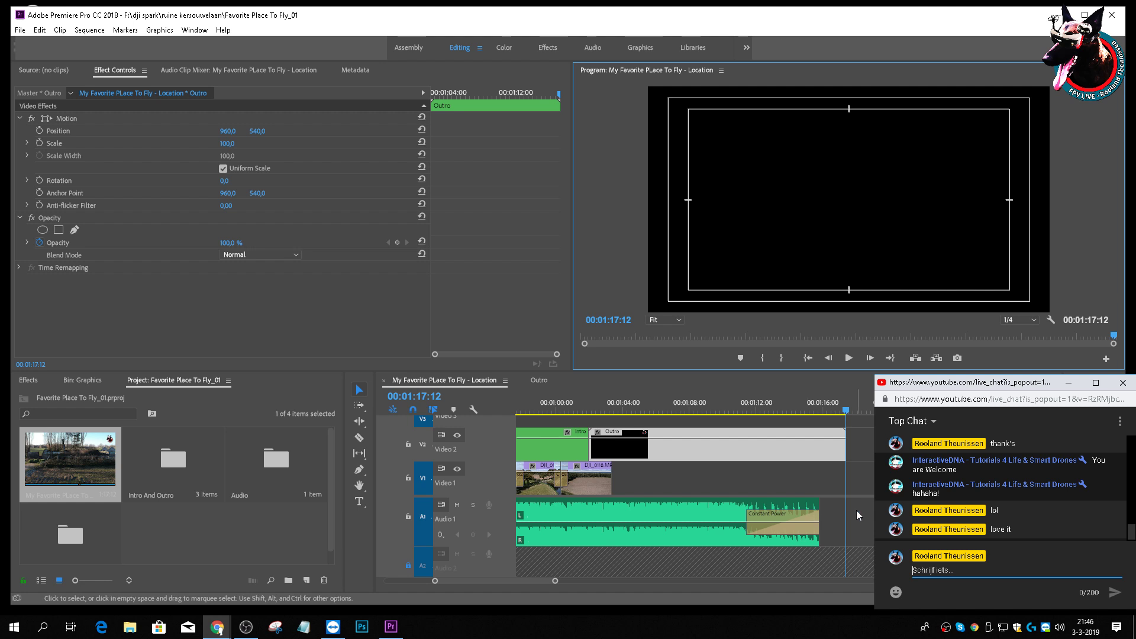
Step: Close Premiere Pro and open the dji spark > ruine kersouwelaan folder on the video edit disk (F:) in File Explorer
{"action": "left_click", "coordinate": [1116, 18]}
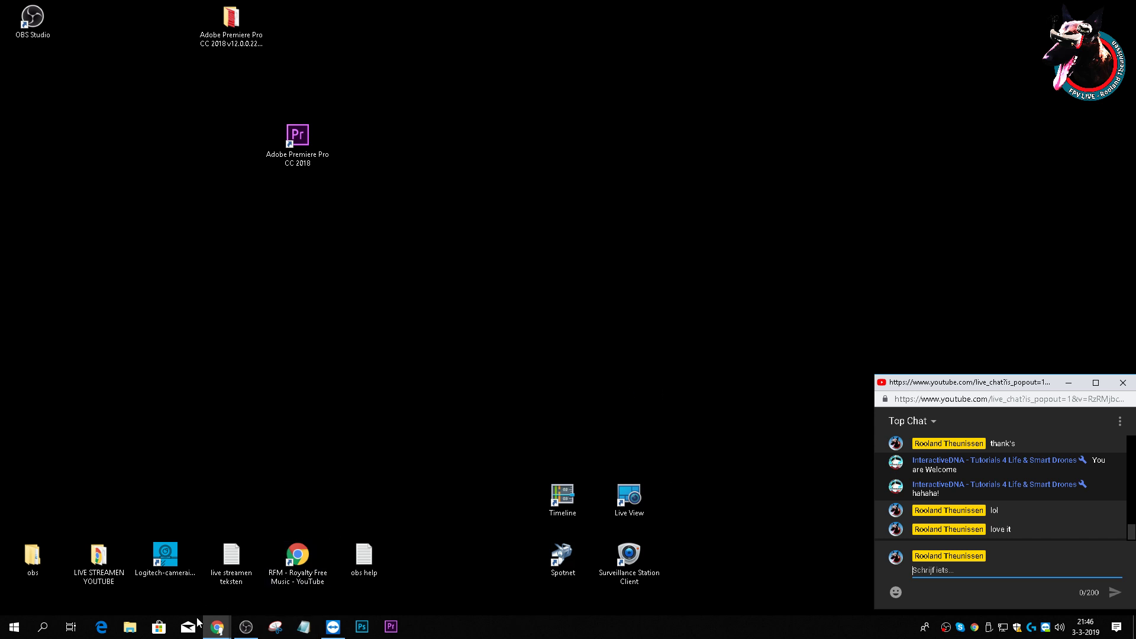
{"action": "left_click", "coordinate": [131, 628]}
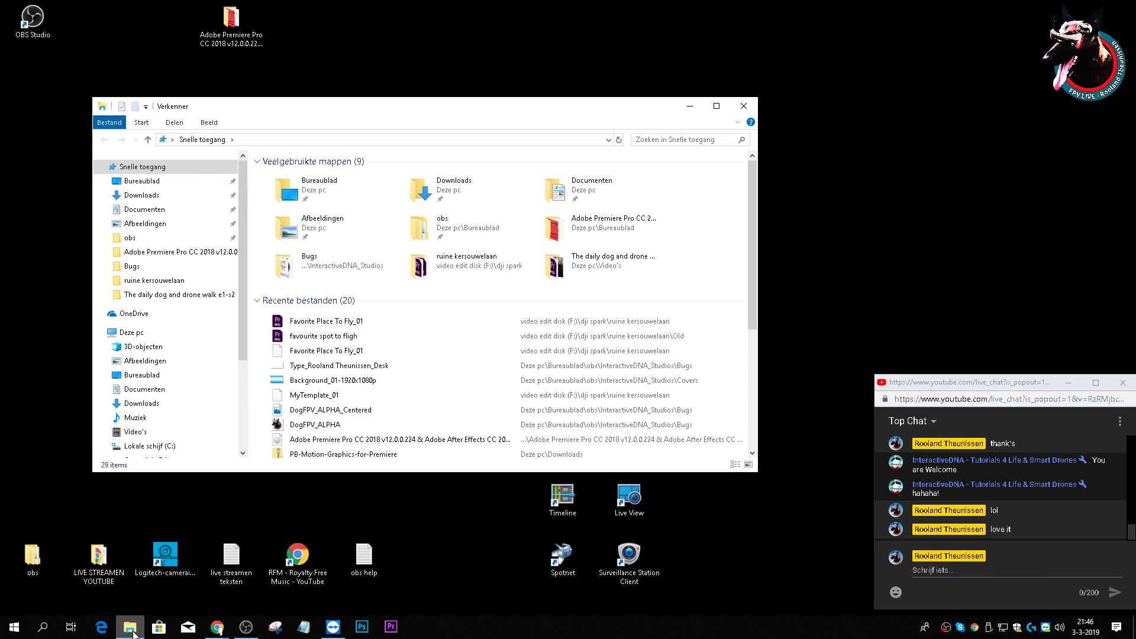
{"action": "scroll", "coordinate": [141, 443], "scroll_direction": "down", "scroll_amount": 2}
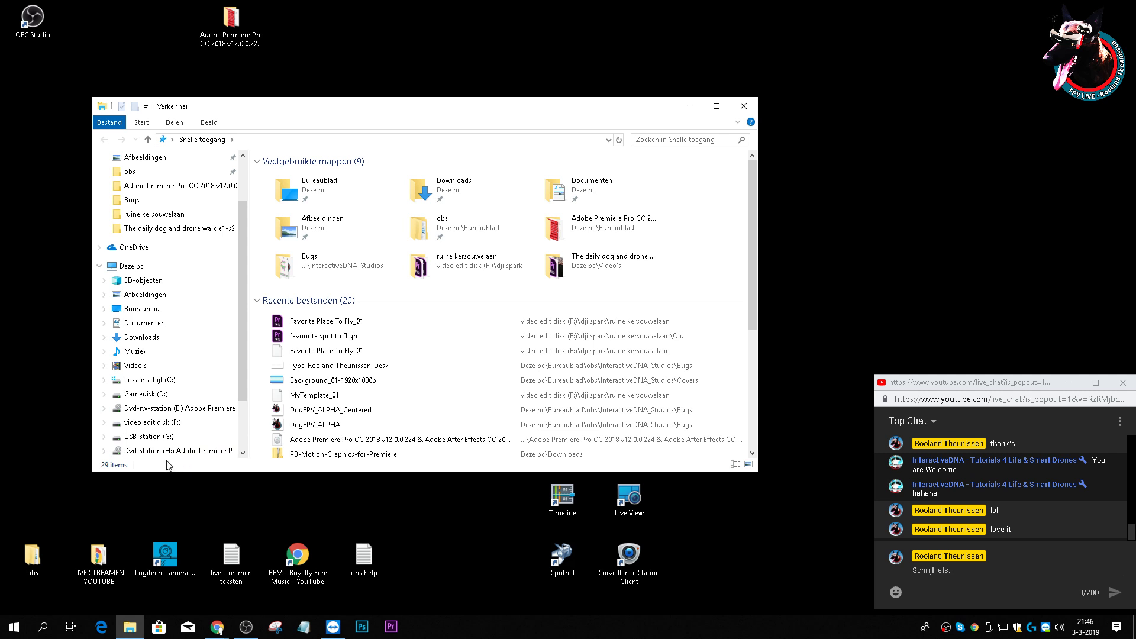
{"action": "left_click", "coordinate": [153, 423]}
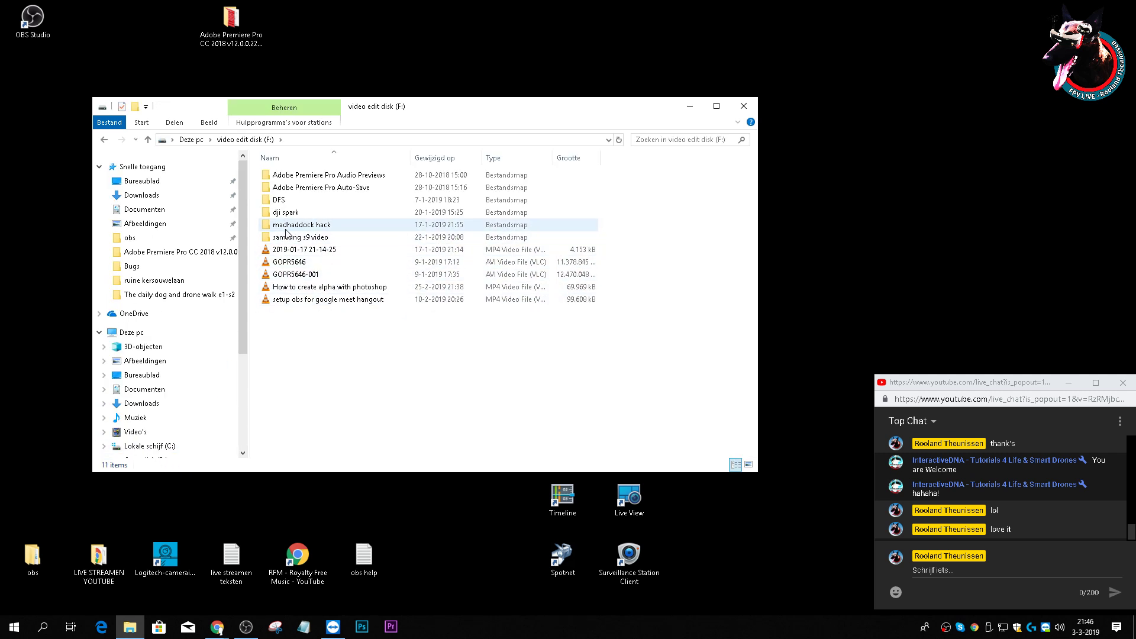
{"action": "double_click", "coordinate": [287, 212]}
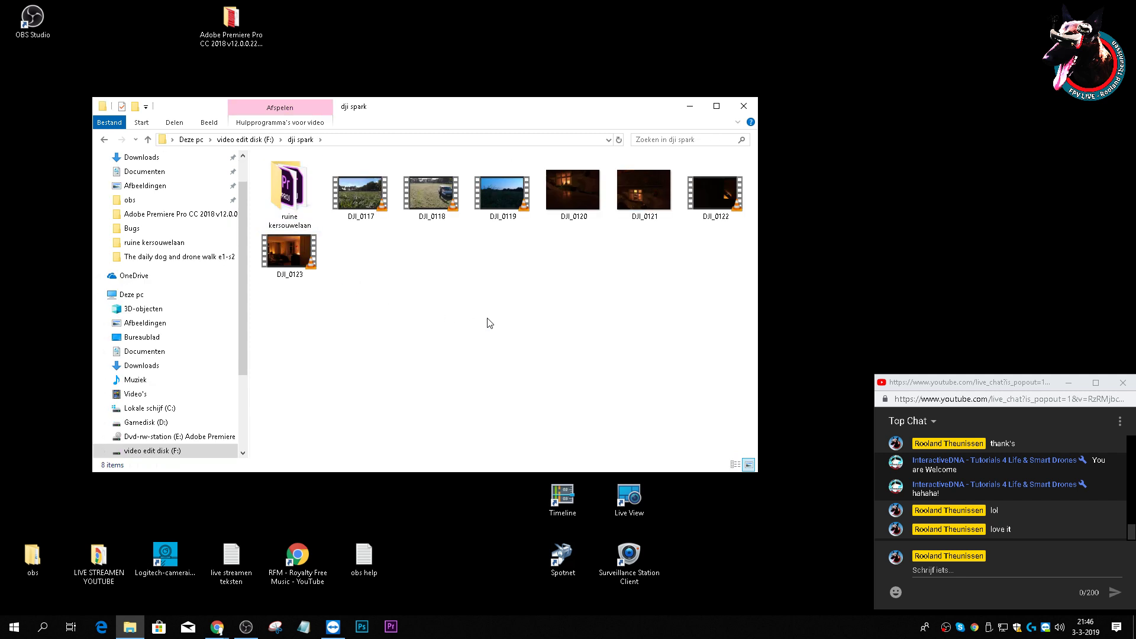
{"action": "double_click", "coordinate": [286, 201]}
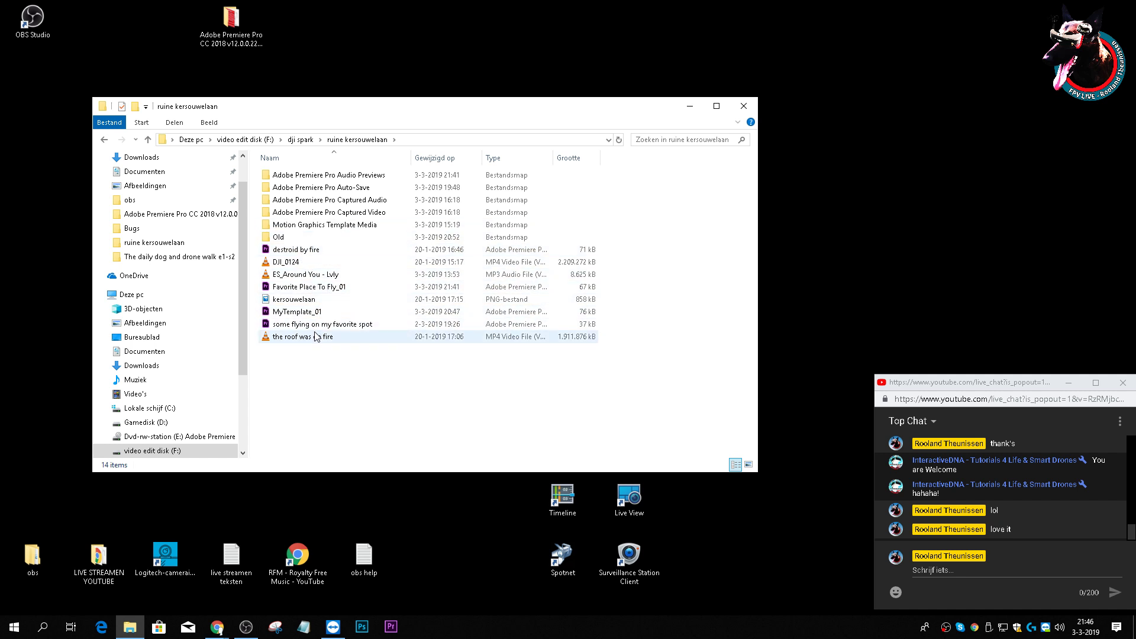
Step: Open The daily dog and drone walk e1-s2 folder under Video's and play the My Favorite PLace To Fly - Location video
{"action": "left_click", "coordinate": [147, 424]}
{"action": "left_click", "coordinate": [149, 409]}
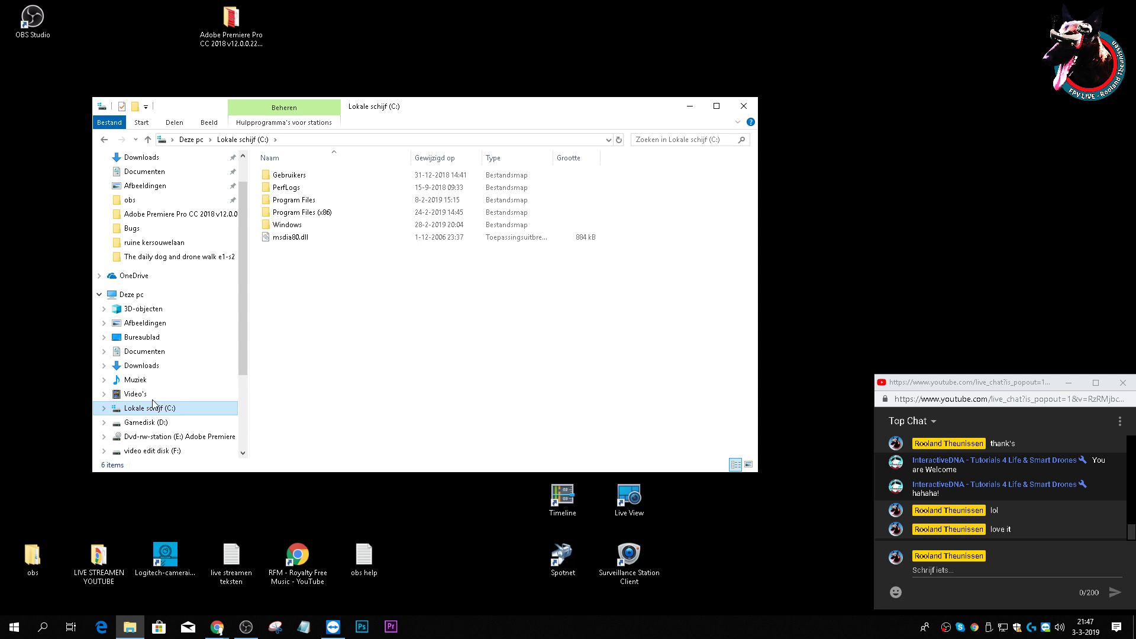
{"action": "left_click", "coordinate": [138, 397]}
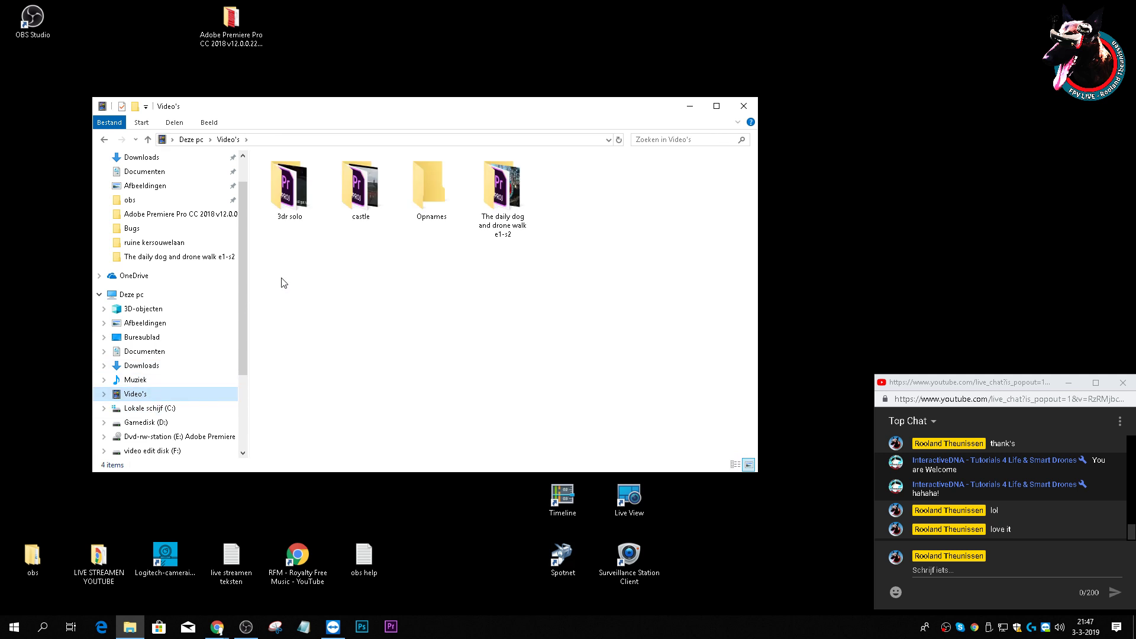
{"action": "double_click", "coordinate": [498, 202]}
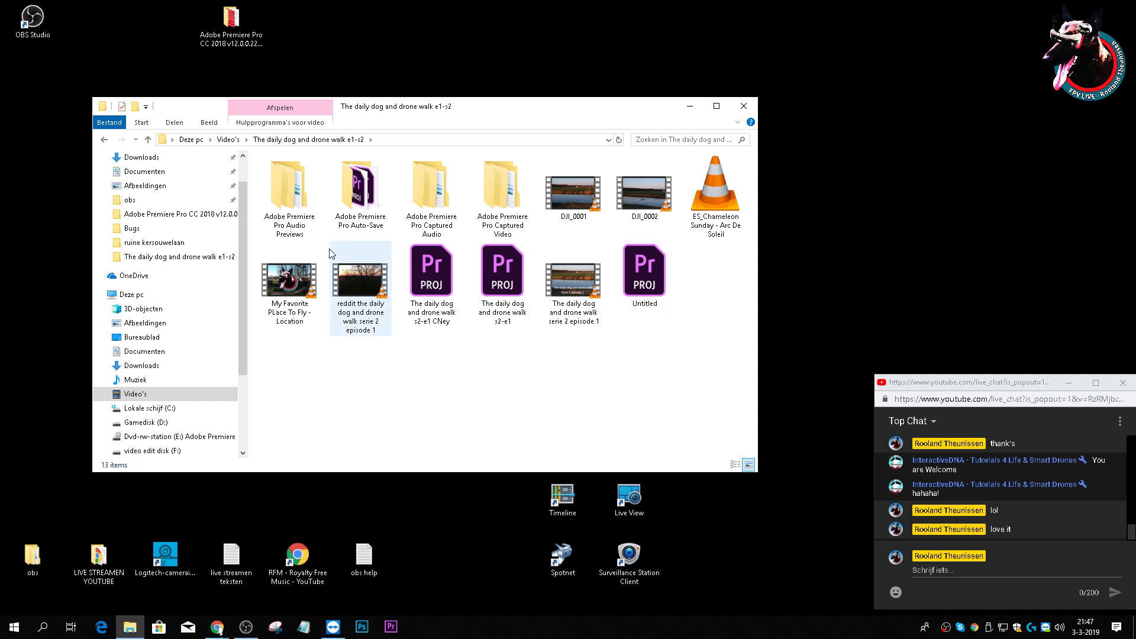
{"action": "left_click", "coordinate": [284, 291]}
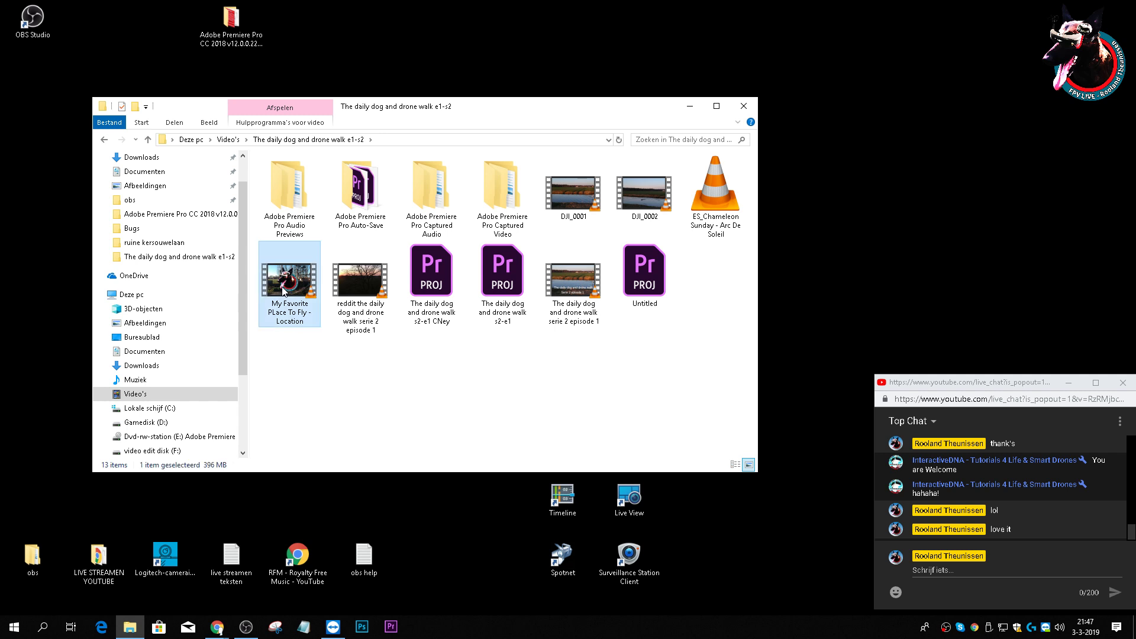
{"action": "double_click", "coordinate": [284, 290]}
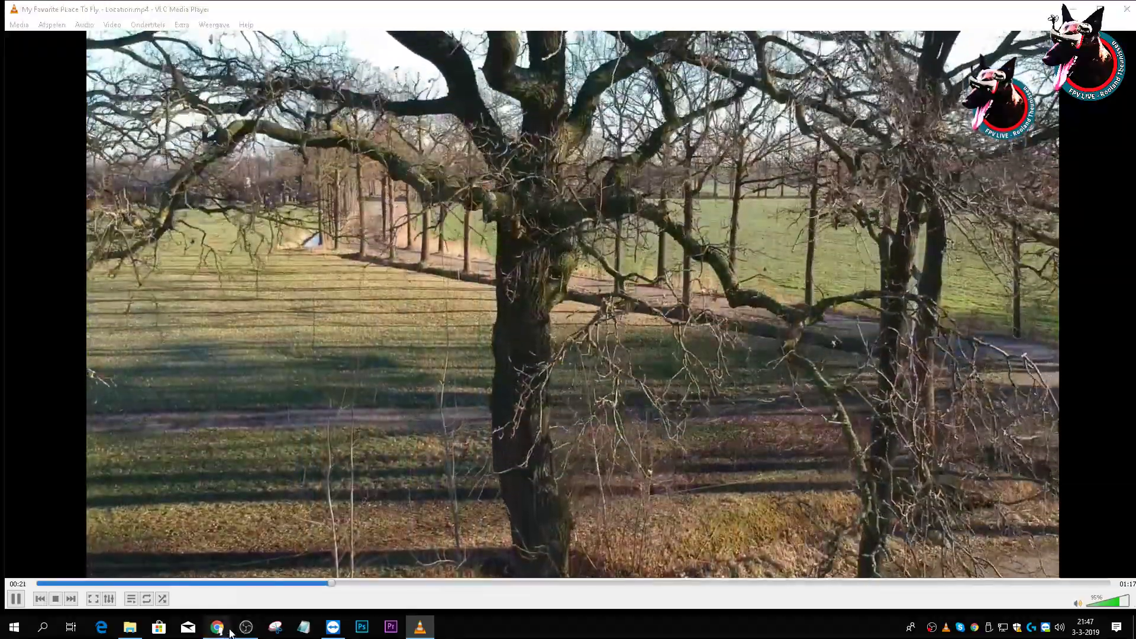
Step: Bring up the YouTube live dashboard window to check the stream preview and basic information, and minimise it again
{"action": "mouse_move", "coordinate": [230, 632]}
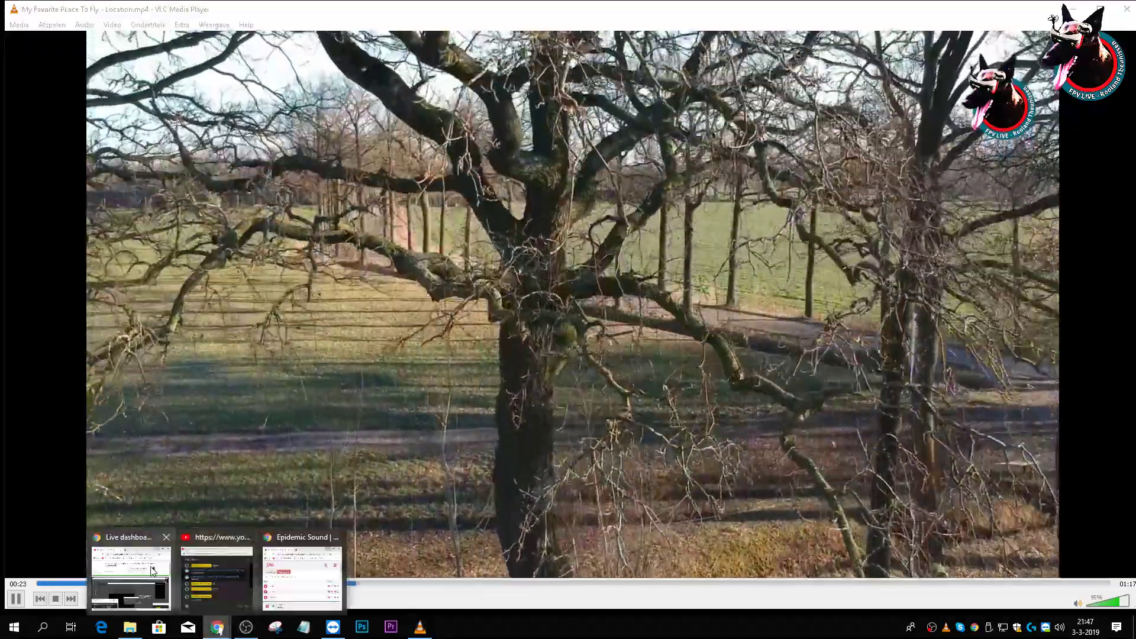
{"action": "left_click", "coordinate": [152, 570]}
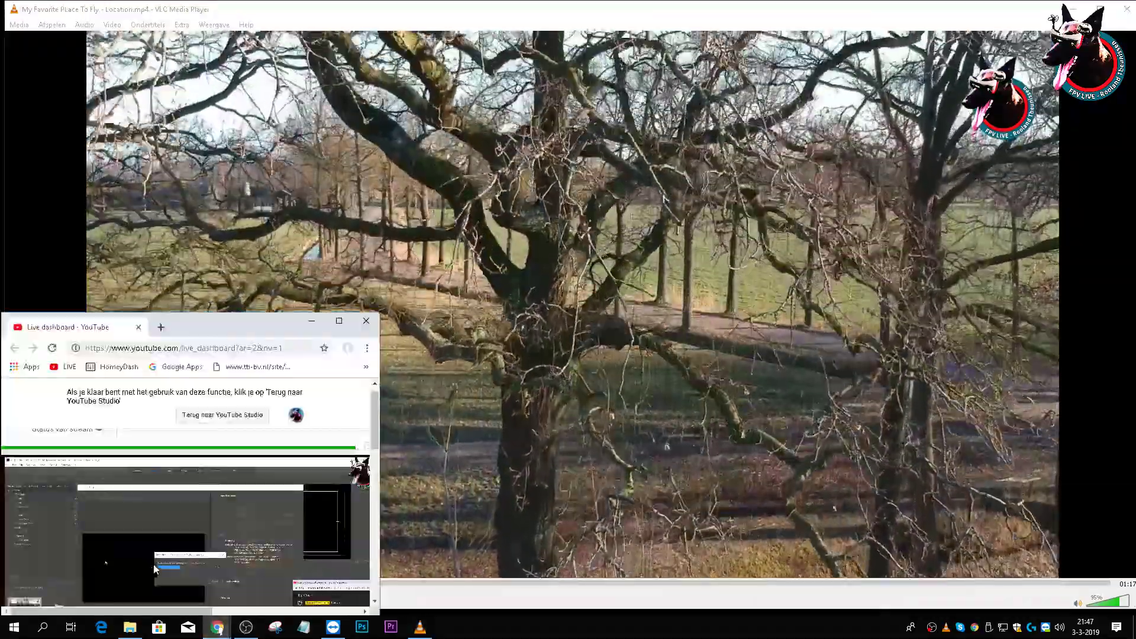
{"action": "scroll", "coordinate": [178, 520], "scroll_direction": "down", "scroll_amount": 3}
{"action": "scroll", "coordinate": [195, 484], "scroll_direction": "up", "scroll_amount": 1}
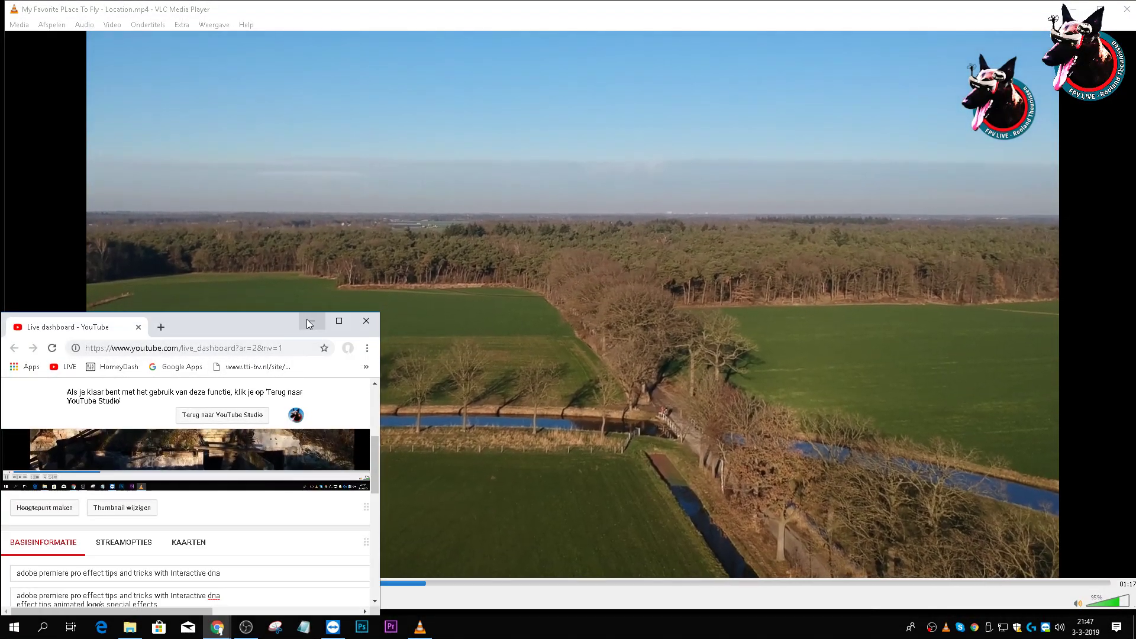
{"action": "left_click", "coordinate": [307, 321]}
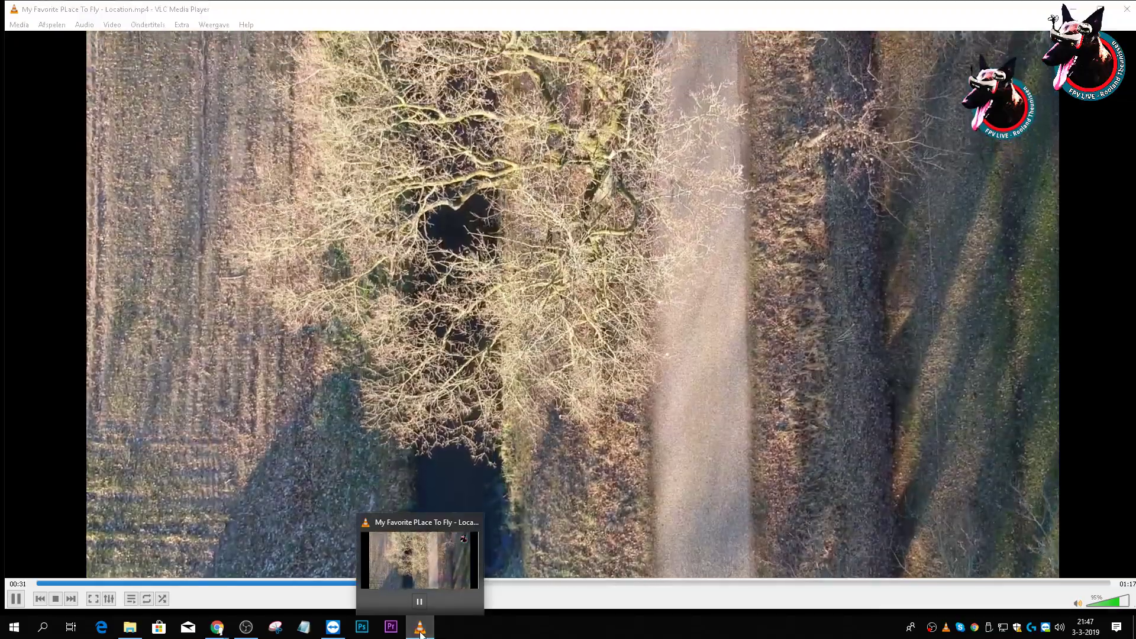
Step: Pause the video and the Epidemic Sound music, and return the video to its beginning for playback
{"action": "left_click", "coordinate": [418, 628]}
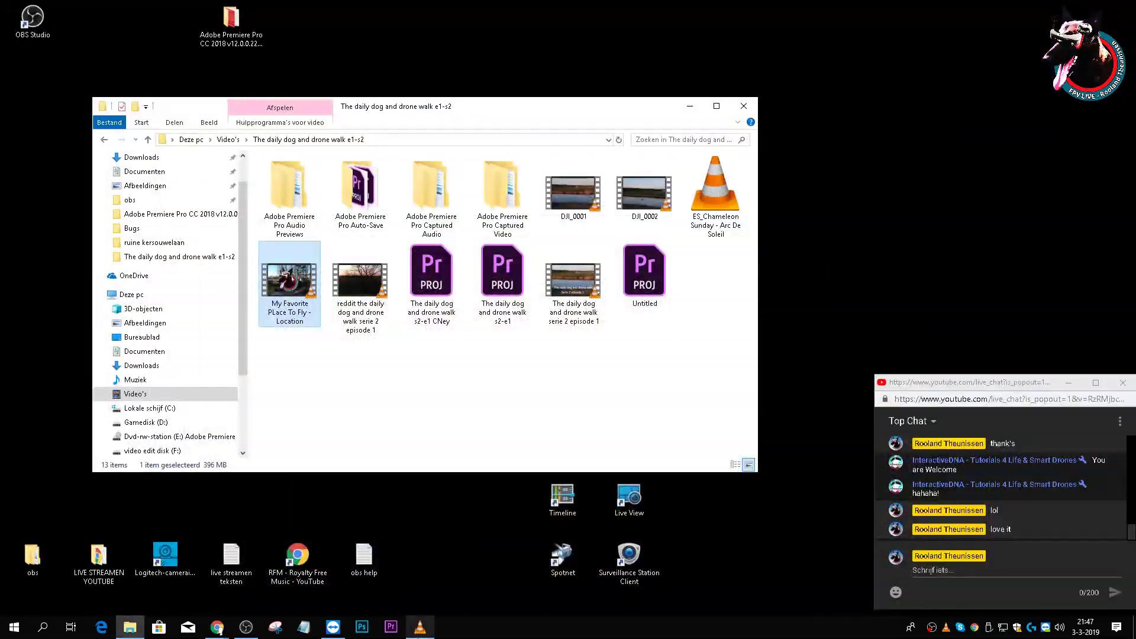
{"action": "left_click", "coordinate": [420, 627]}
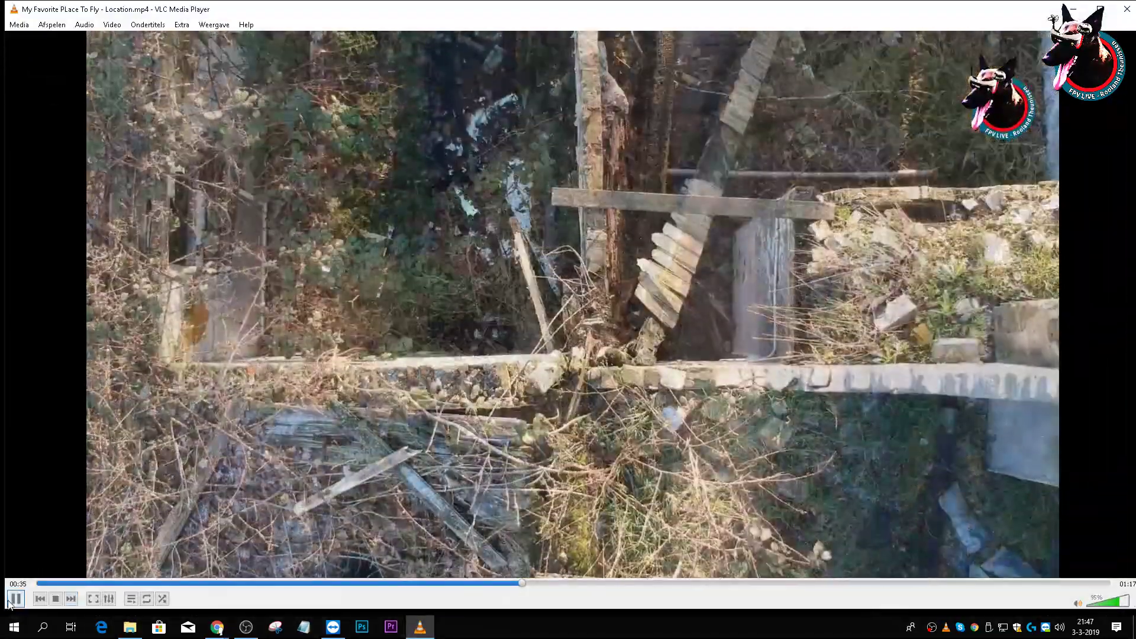
{"action": "left_click", "coordinate": [16, 599]}
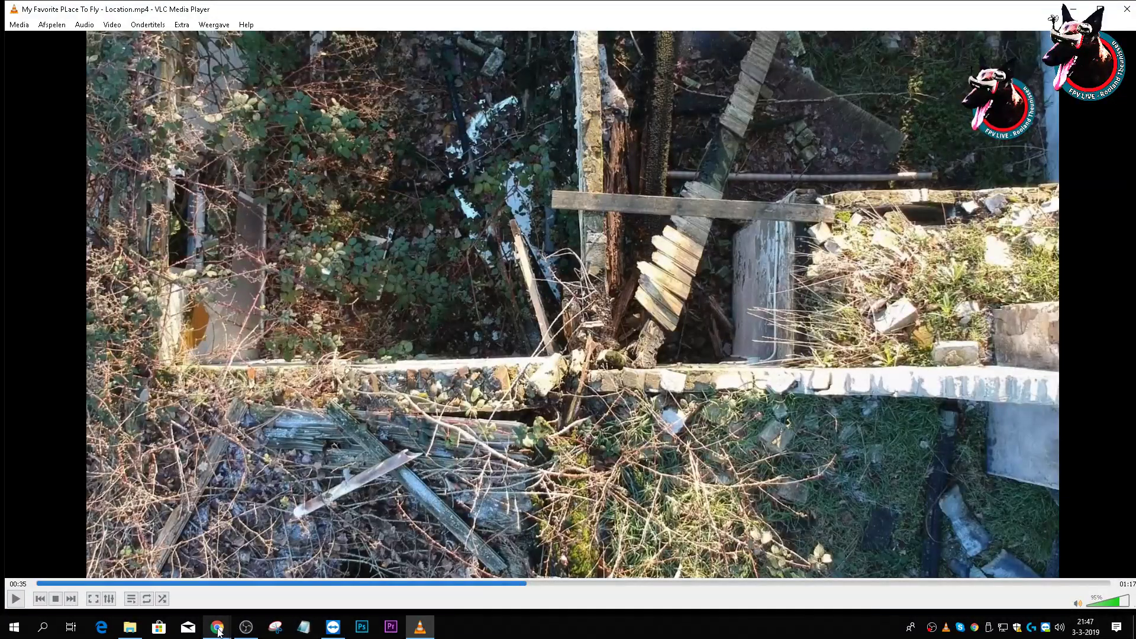
{"action": "mouse_move", "coordinate": [218, 631]}
{"action": "left_click", "coordinate": [297, 588]}
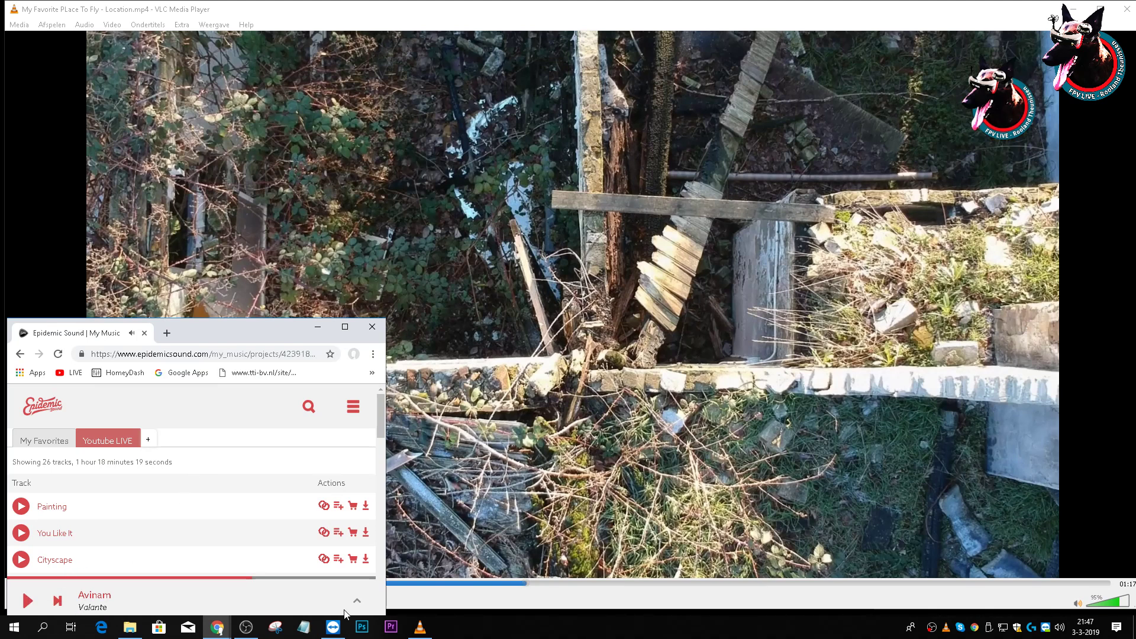
{"action": "left_click", "coordinate": [419, 630]}
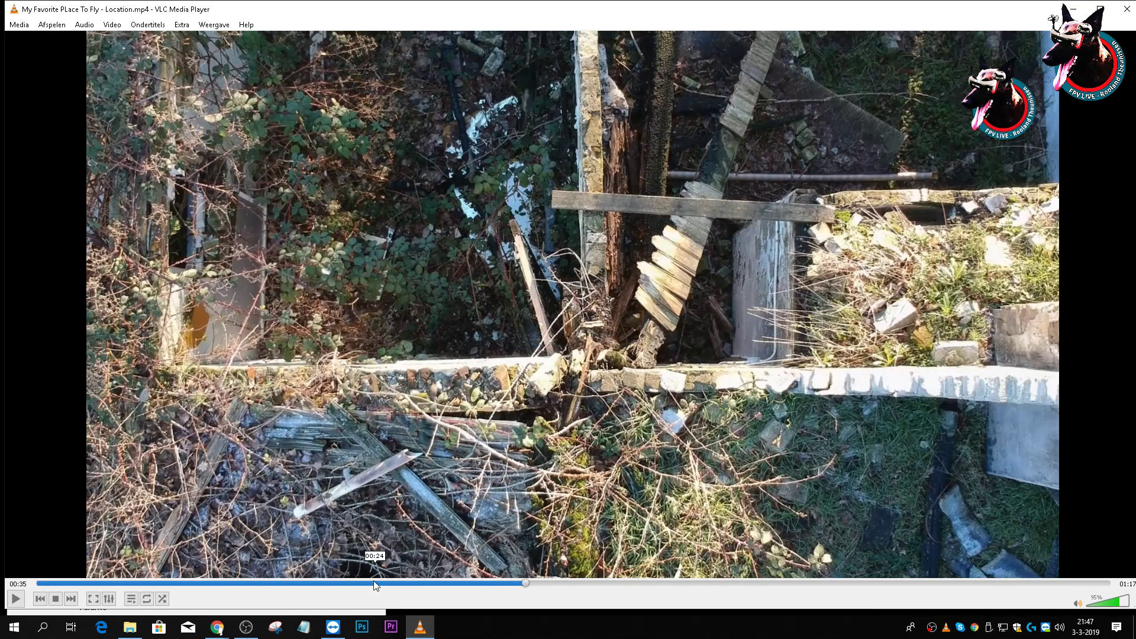
{"action": "left_click", "coordinate": [38, 583]}
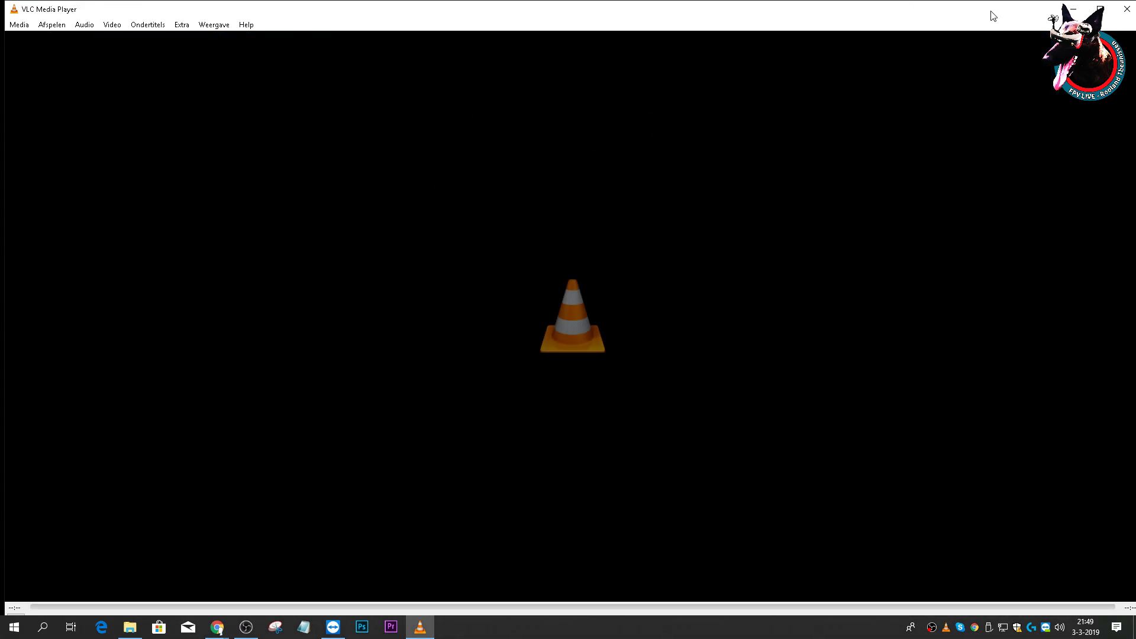
Step: Close VLC and the File Explorer window, and move the Epidemic Sound window to the upper-left corner of the desktop
{"action": "left_click", "coordinate": [1124, 11]}
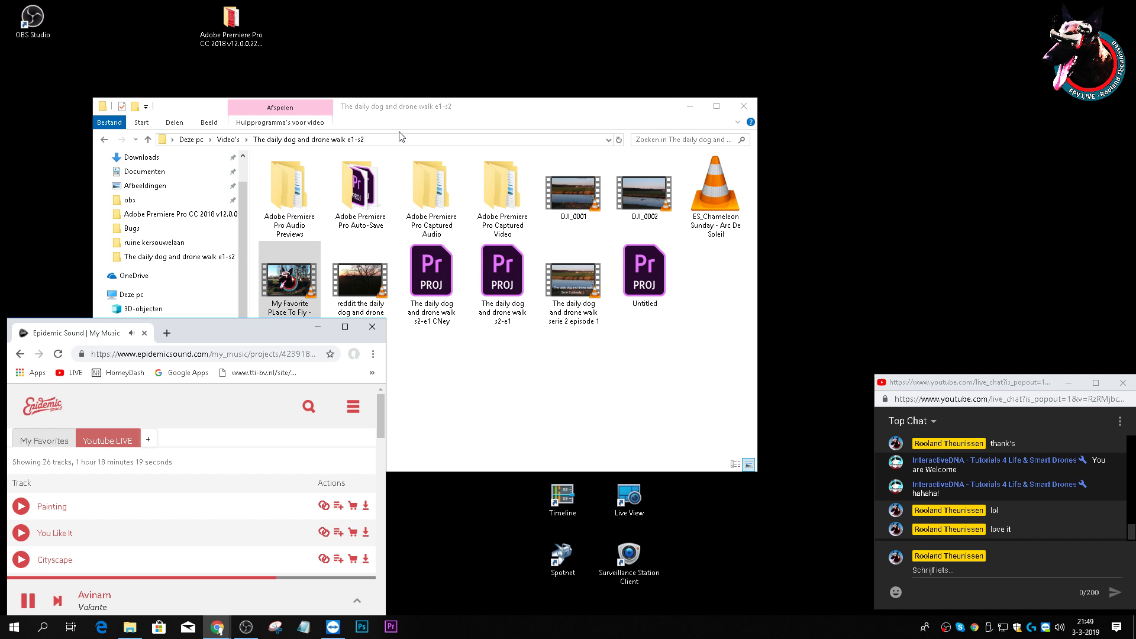
{"action": "left_click", "coordinate": [219, 630]}
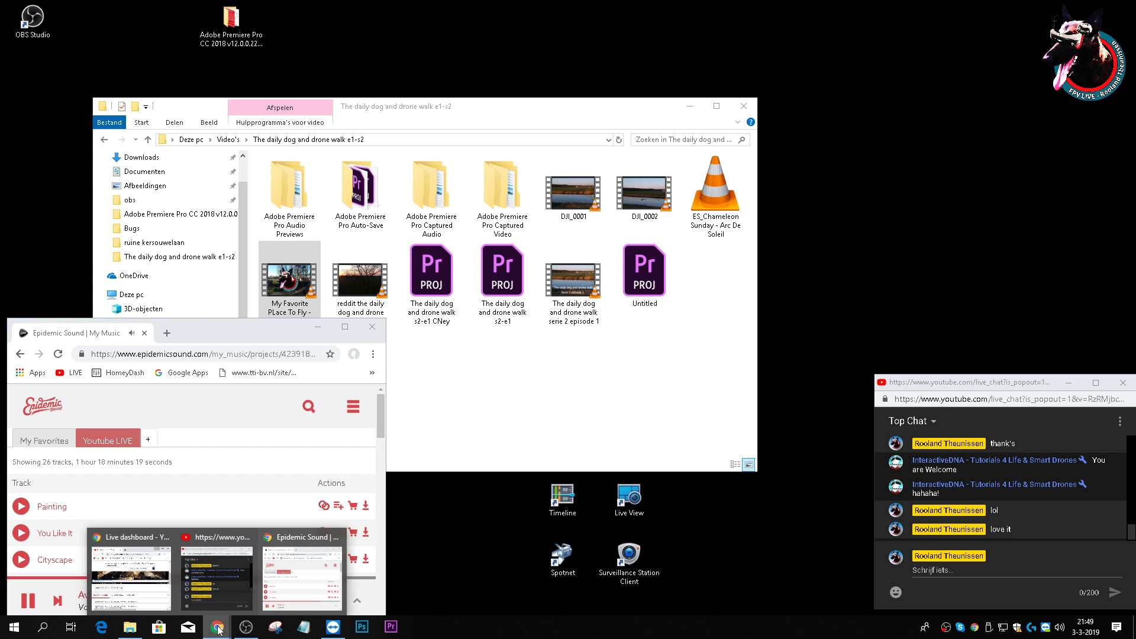
{"action": "left_click", "coordinate": [233, 574]}
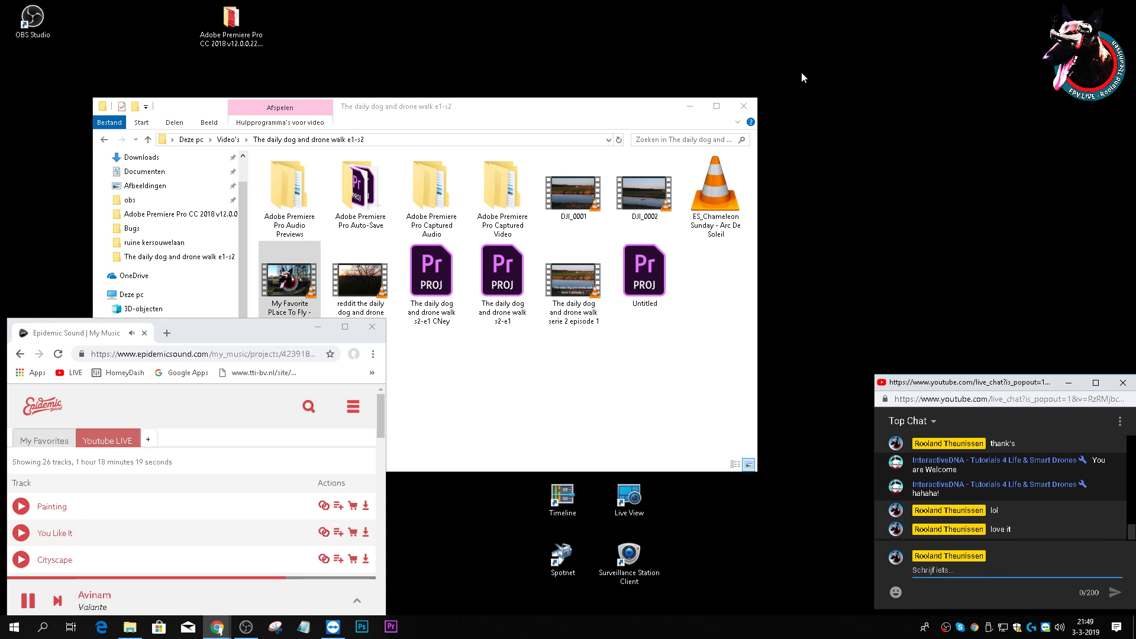
{"action": "left_click", "coordinate": [744, 105]}
{"action": "left_click_drag", "start_coordinate": [214, 332], "coordinate": [217, 17]}
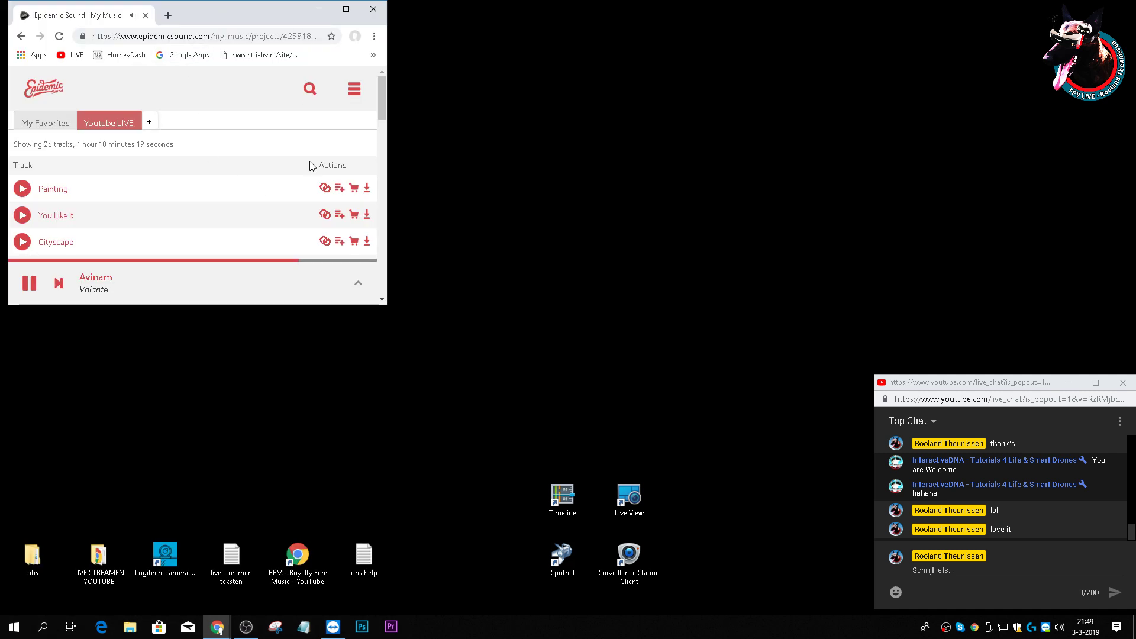
Step: Open a new Chrome window, place it directly beside the Epidemic Sound window, and load YouTube in it
{"action": "right_click", "coordinate": [217, 626]}
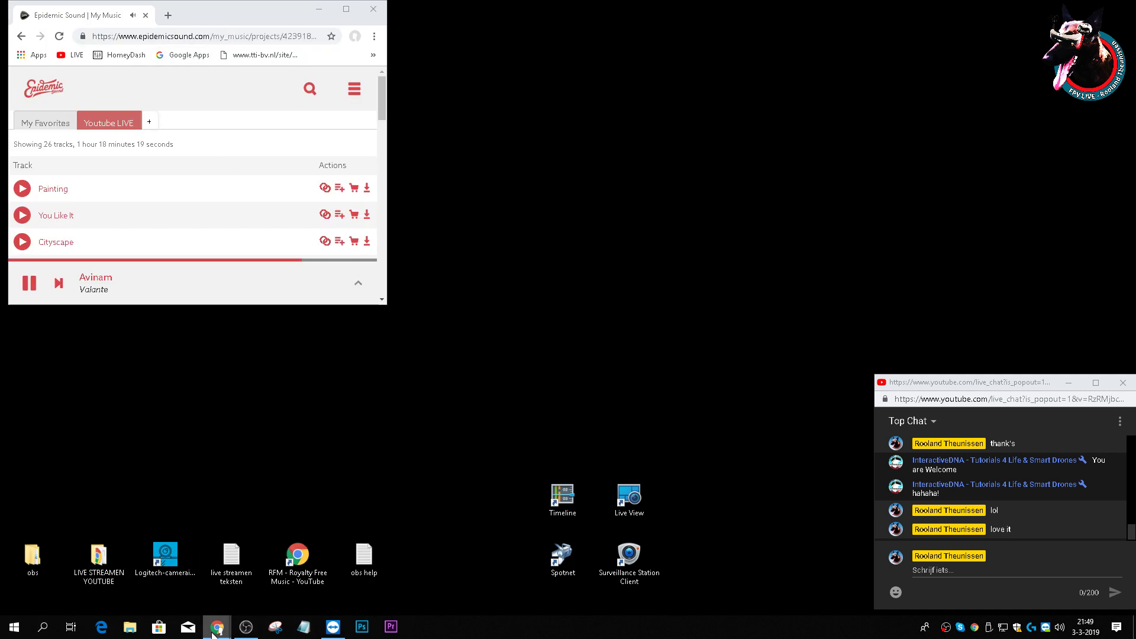
{"action": "left_click", "coordinate": [180, 563]}
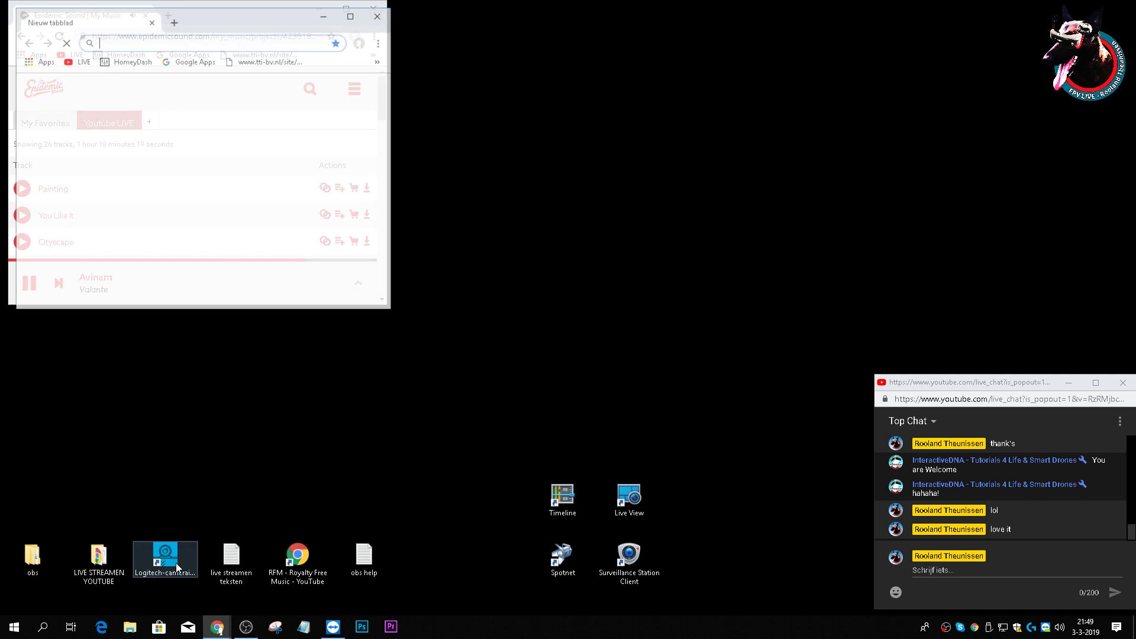
{"action": "left_click_drag", "start_coordinate": [218, 18], "coordinate": [602, 13]}
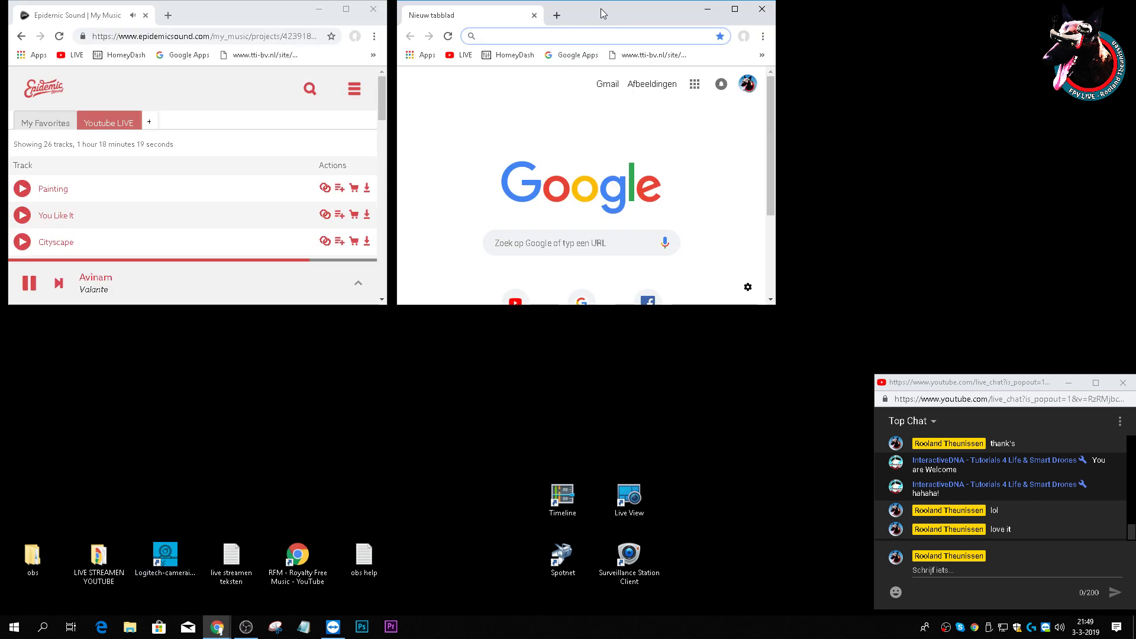
{"action": "left_click", "coordinate": [515, 300]}
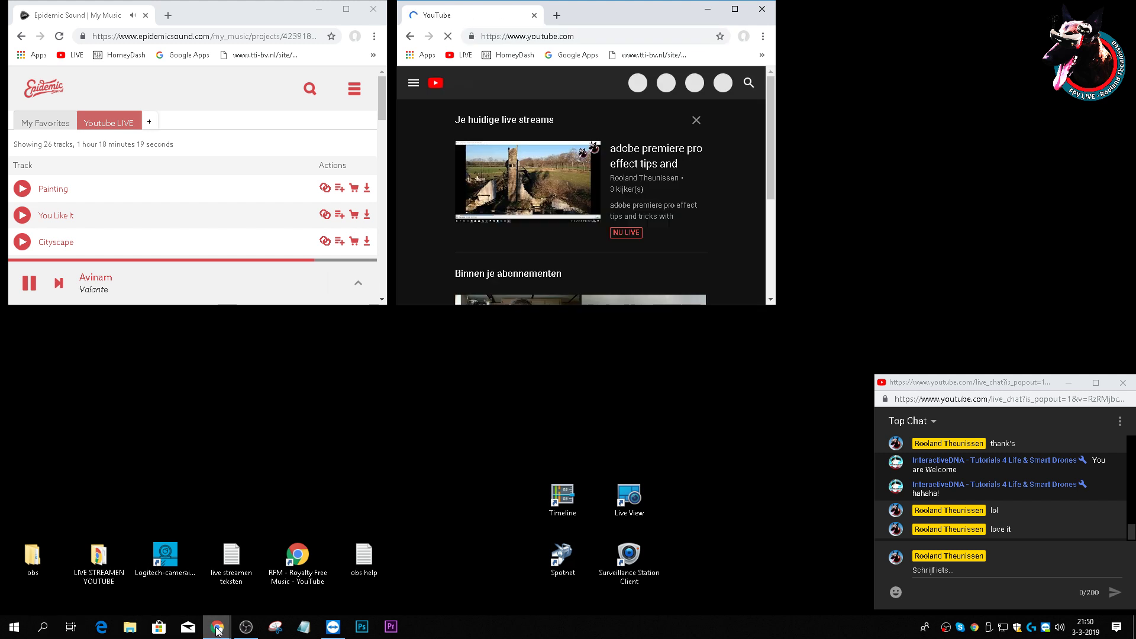
Step: Open another Chrome window, place it on the far side of the first YouTube window, and load YouTube there too
{"action": "right_click", "coordinate": [216, 626]}
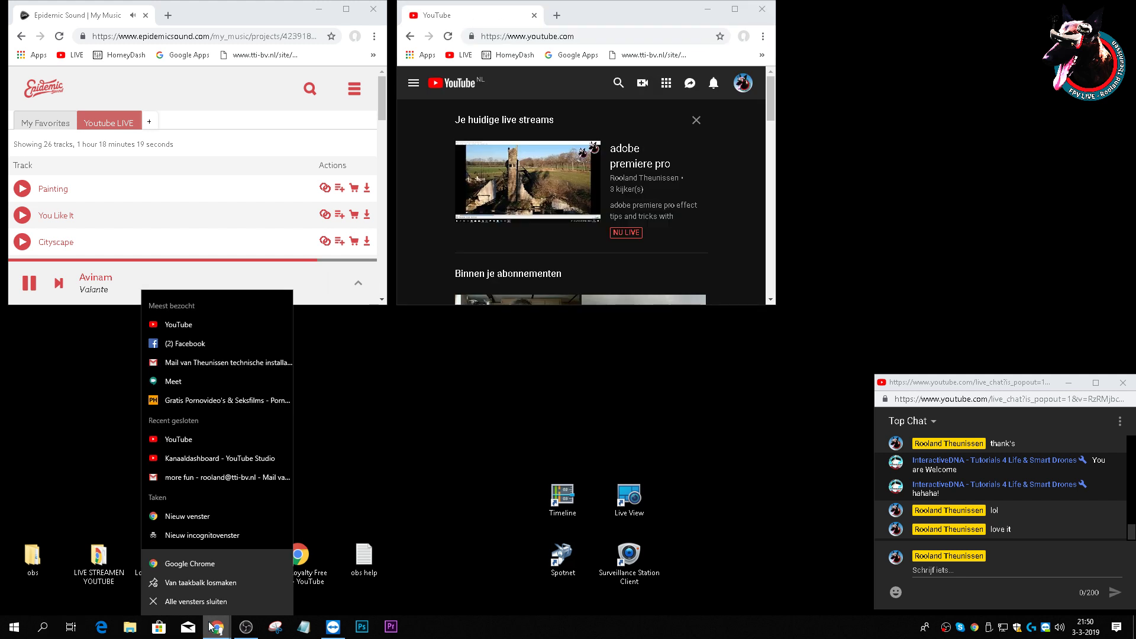
{"action": "left_click", "coordinate": [219, 564]}
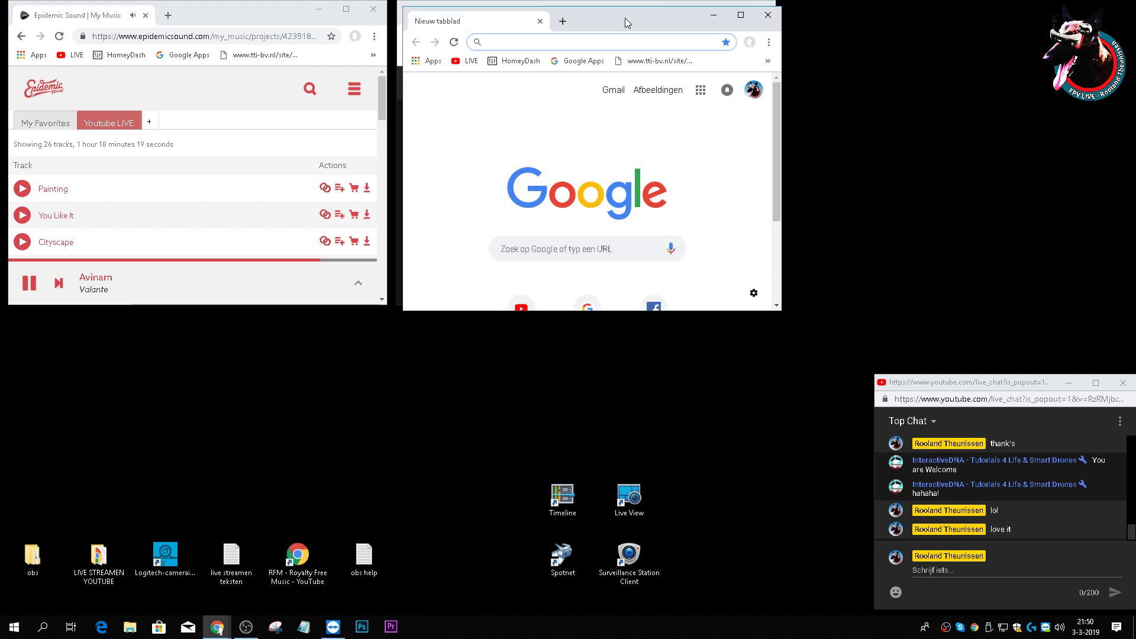
{"action": "left_click_drag", "start_coordinate": [615, 23], "coordinate": [998, 18]}
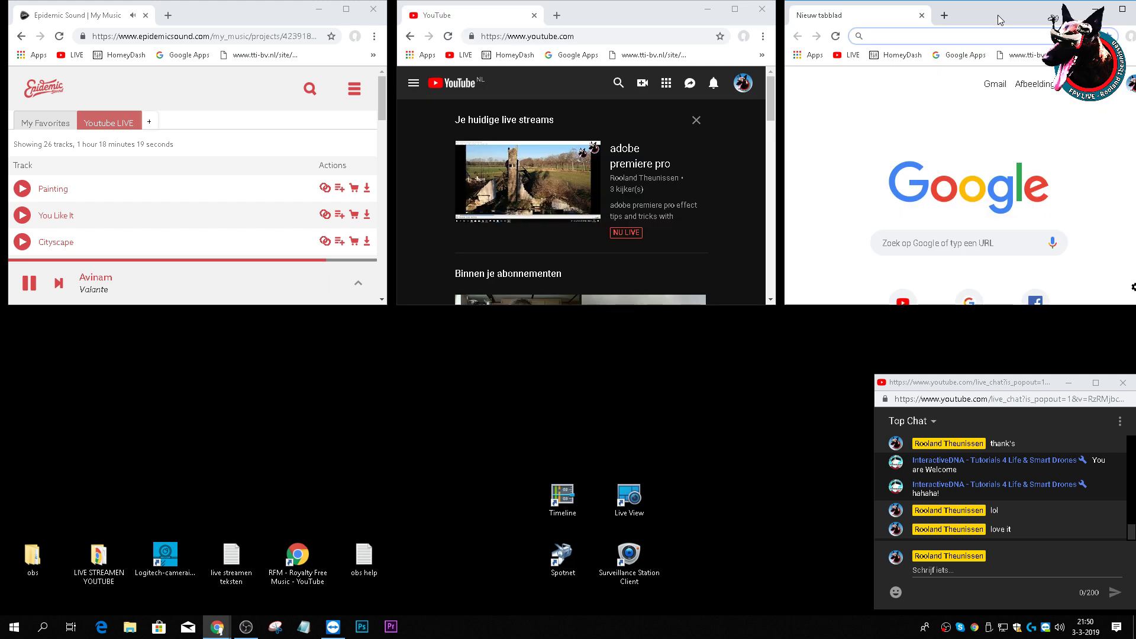
{"action": "left_click", "coordinate": [900, 303]}
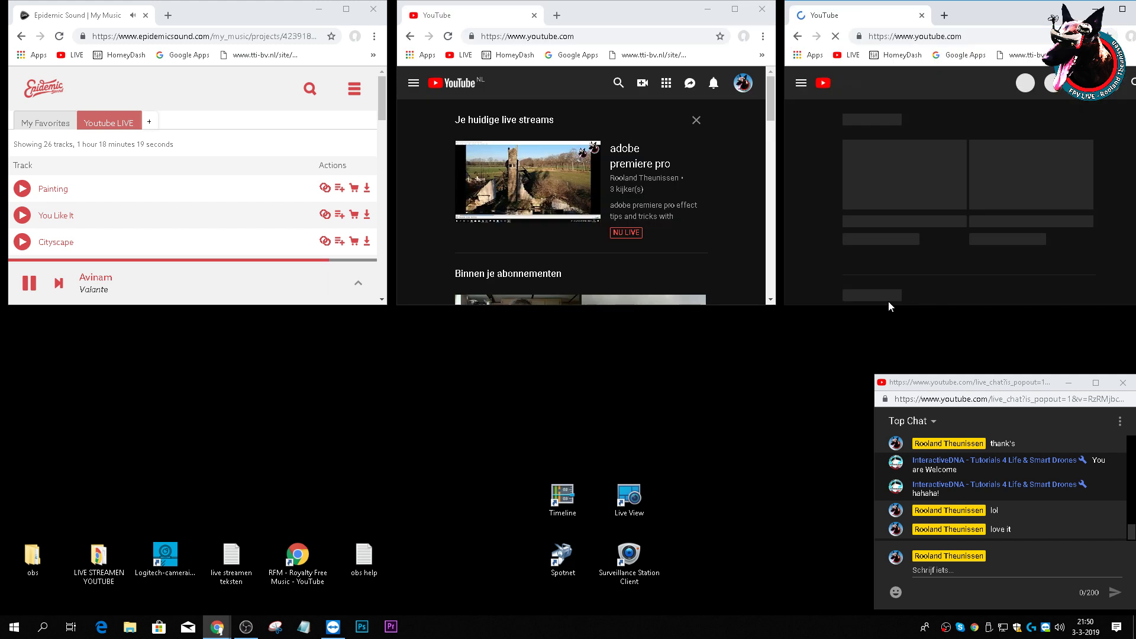
Step: Bring up the OBS window and the YouTube live chat pop-out, and post a short thank-you to the viewer in the chat
{"action": "left_click", "coordinate": [246, 629]}
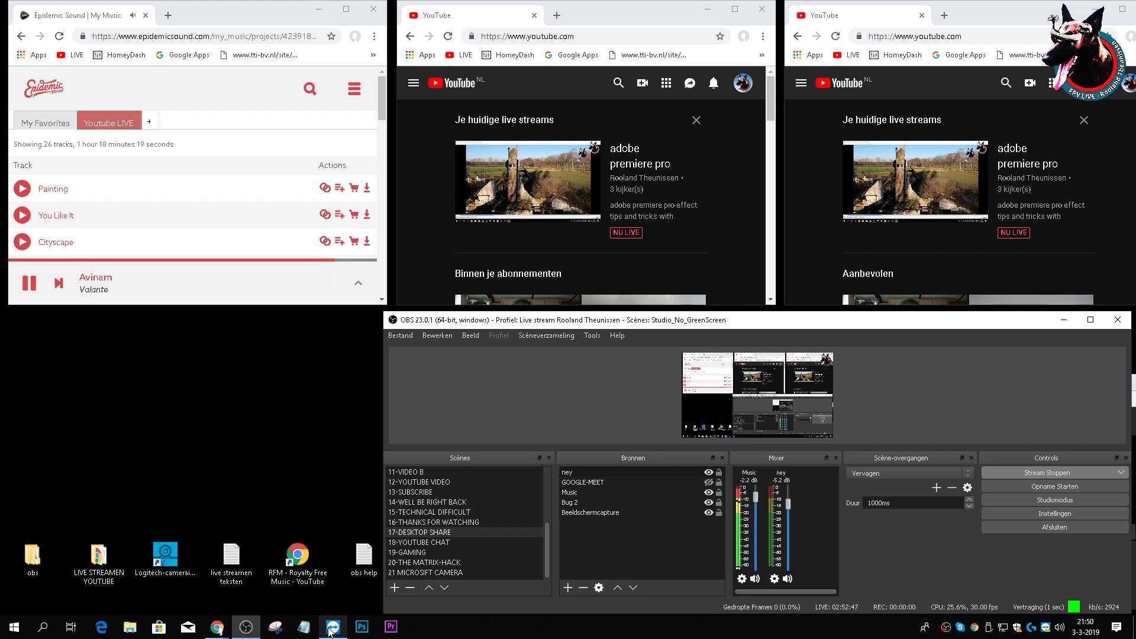
{"action": "left_click", "coordinate": [217, 627]}
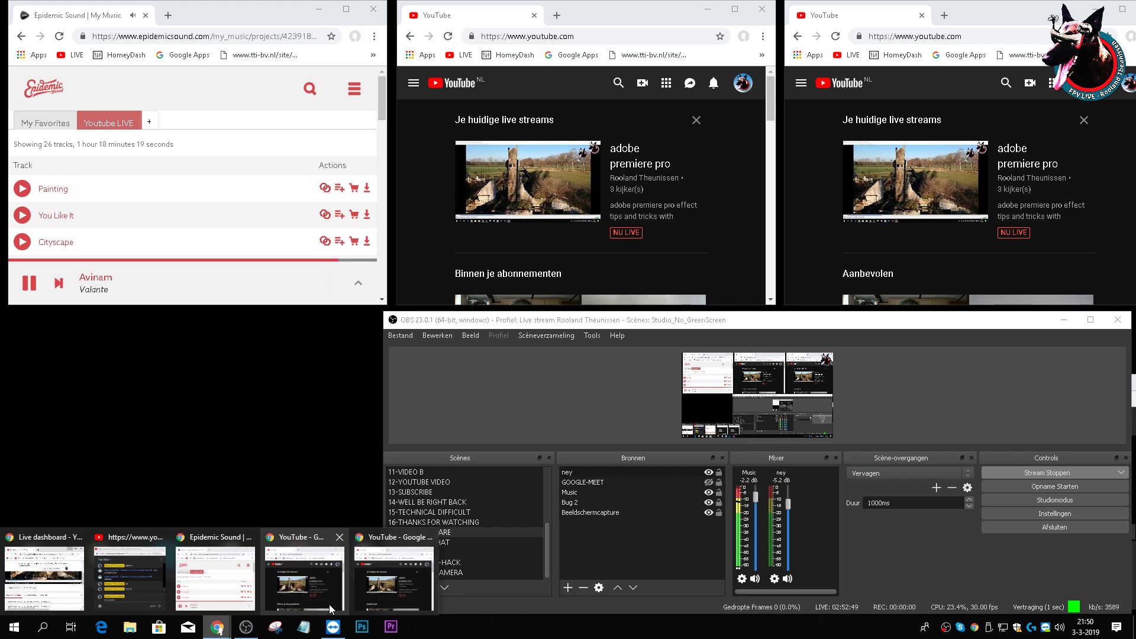
{"action": "left_click", "coordinate": [142, 579]}
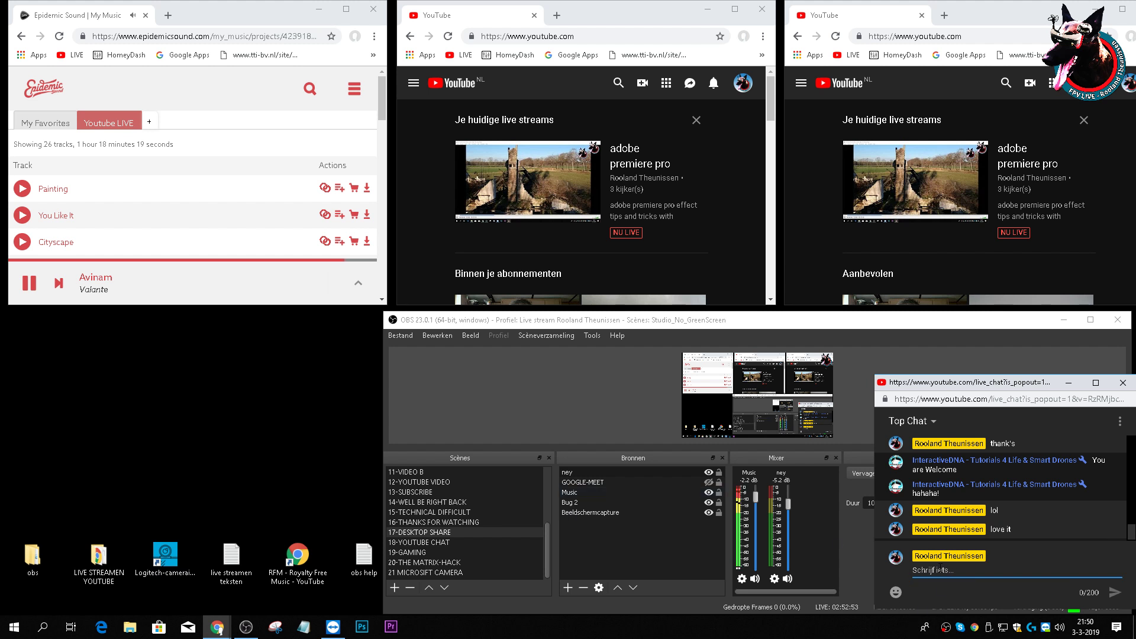
{"action": "type", "text": "'t"}
{"action": "type", "text": "hanks Ney"}
{"action": "key", "text": "Return"}
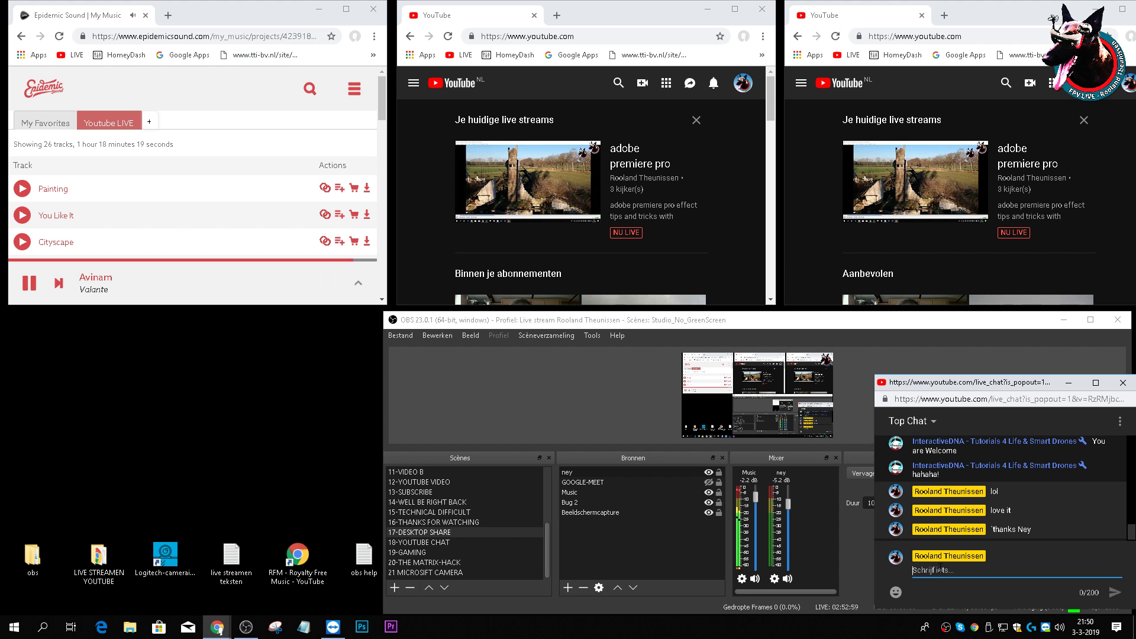
Step: Post the message "gonna stop this one and start an different stream" in the live chat
{"action": "type", "text": "gonna stop this one and start an different strea"}
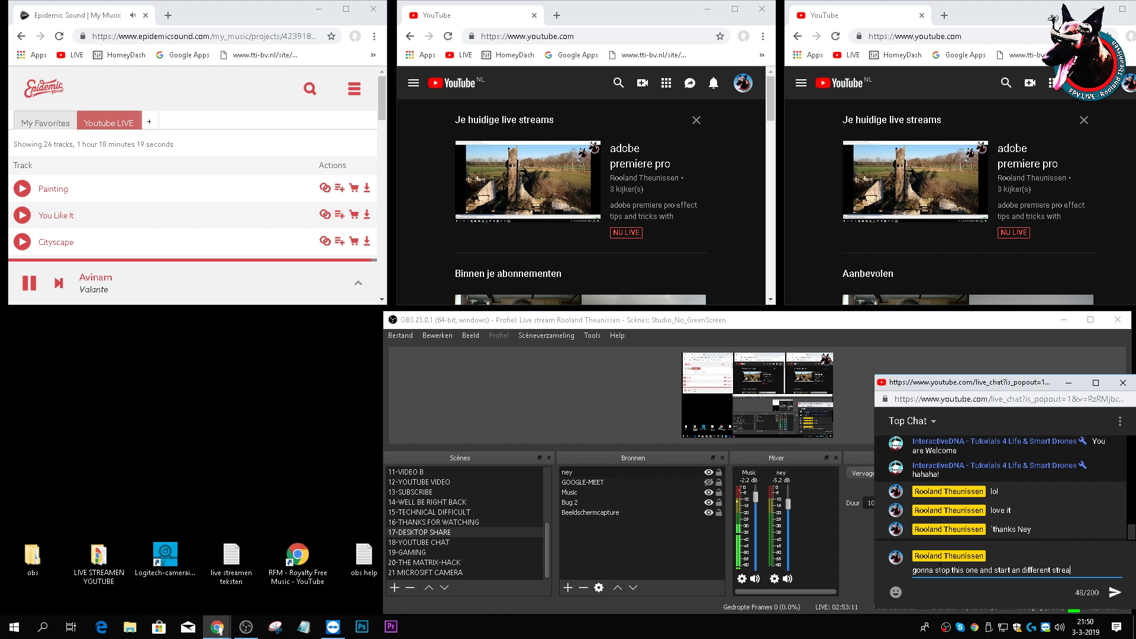
{"action": "type", "text": "m"}
{"action": "key", "text": "Return"}
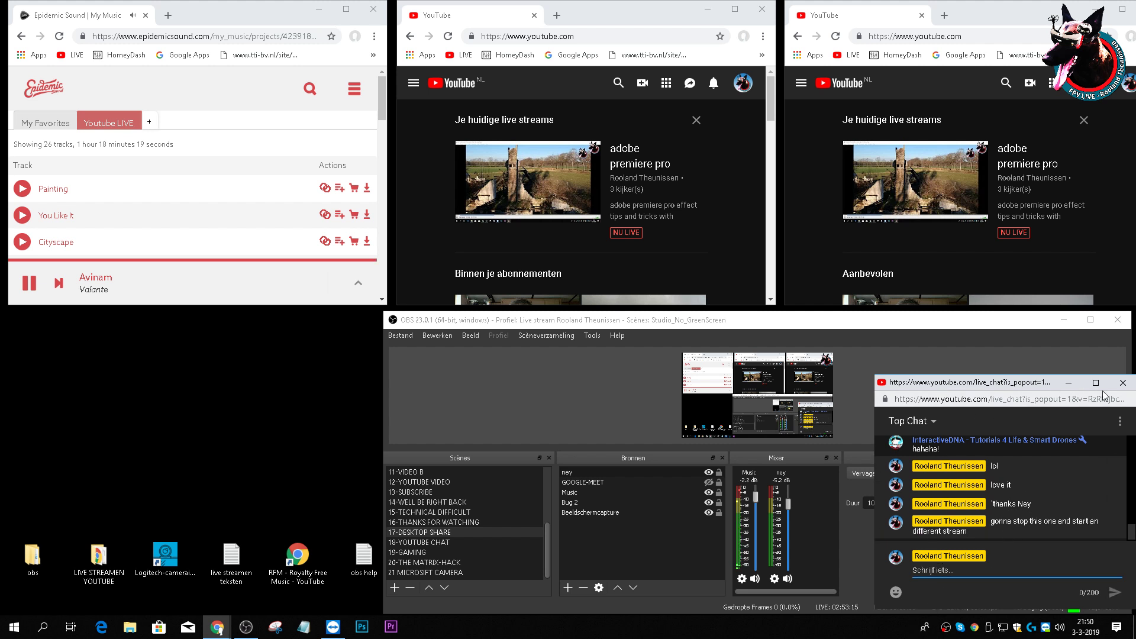
Step: Minimize the live chat pop-out and open the options for stopping the stream in OBS
{"action": "left_click", "coordinate": [1068, 382]}
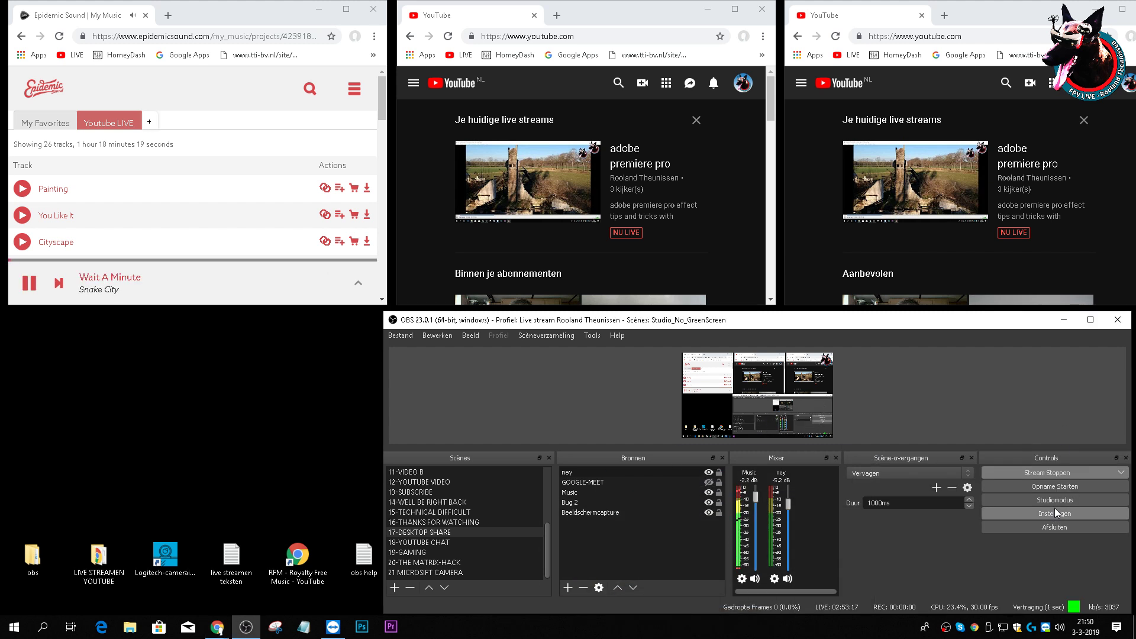
{"action": "left_click", "coordinate": [1049, 472]}
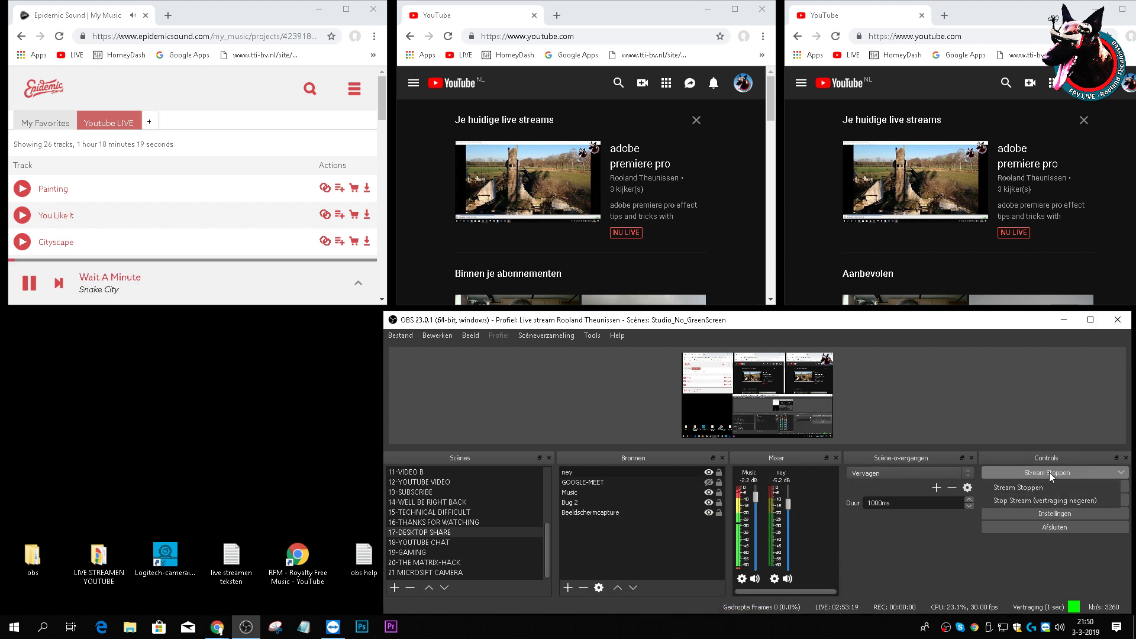